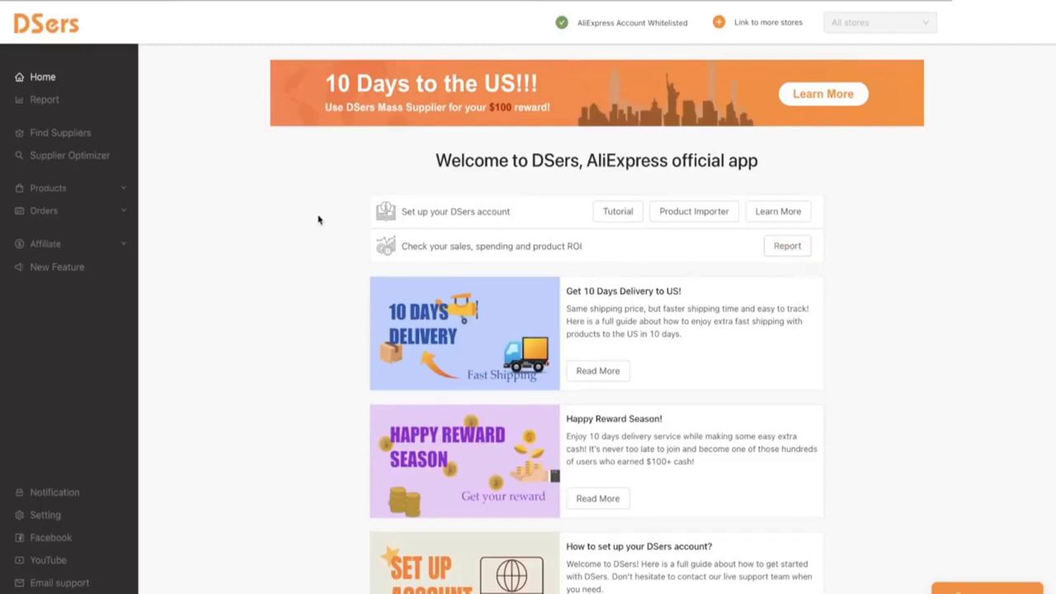
- Open Find Suppliers, filter the products to 10 days delivery USA, and browse the offers
left_click(72, 135)
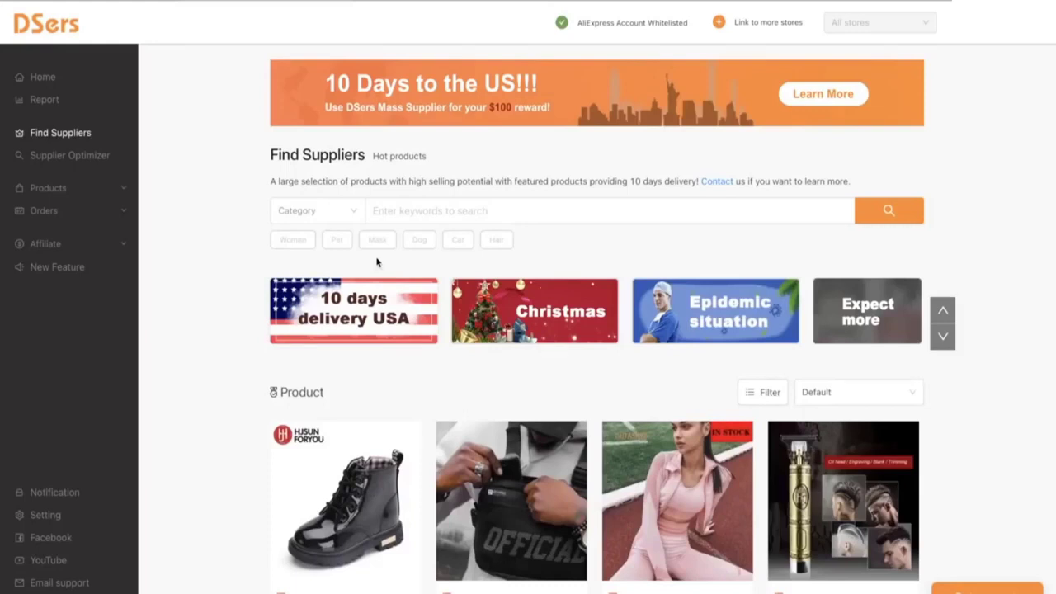
left_click(333, 307)
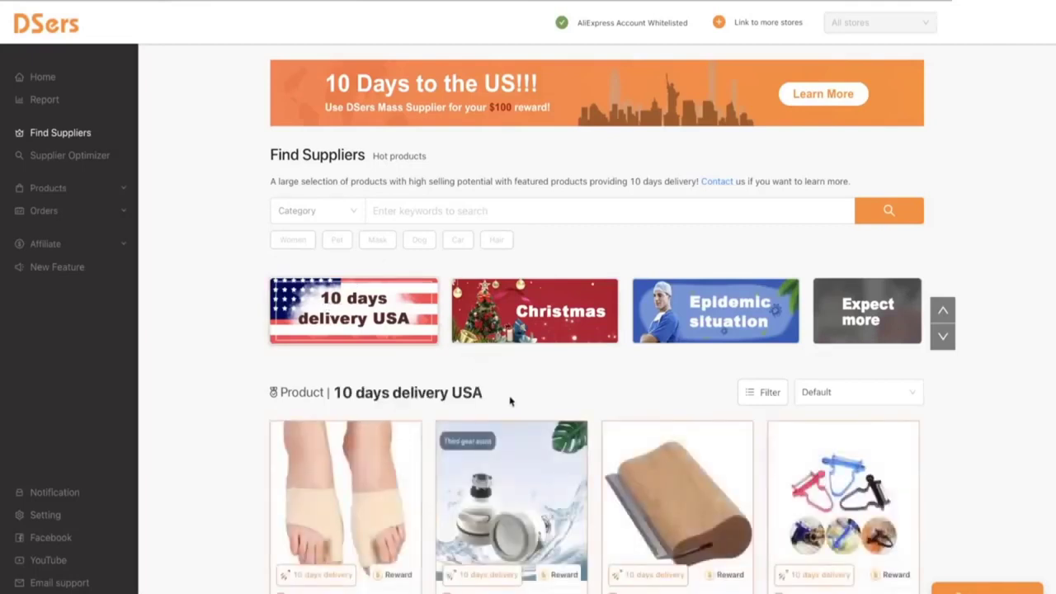
scroll(510, 398, "down", 7)
scroll(510, 400, "down", 15)
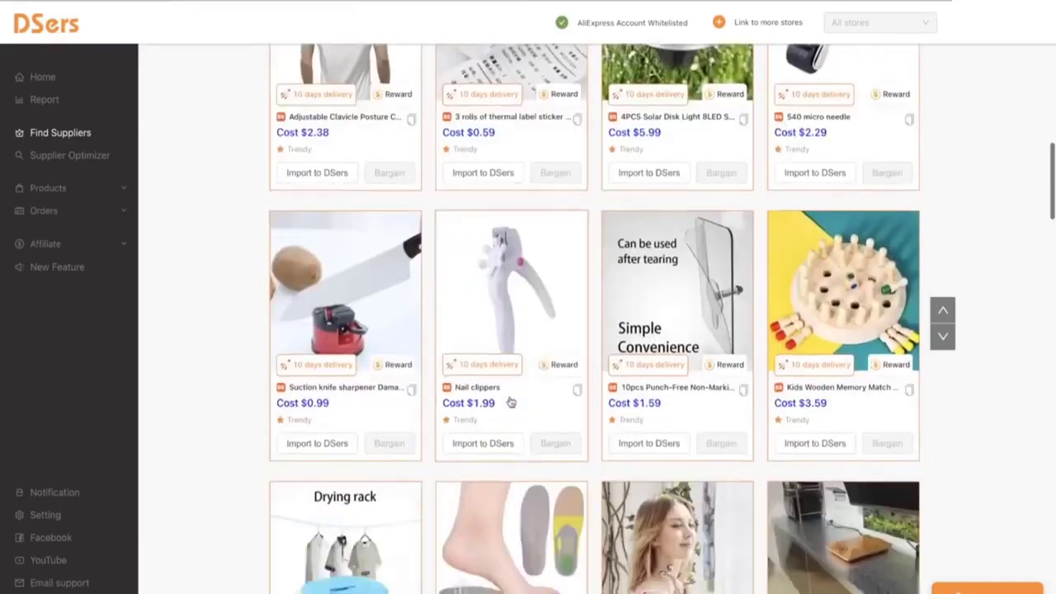
scroll(509, 401, "down", 14)
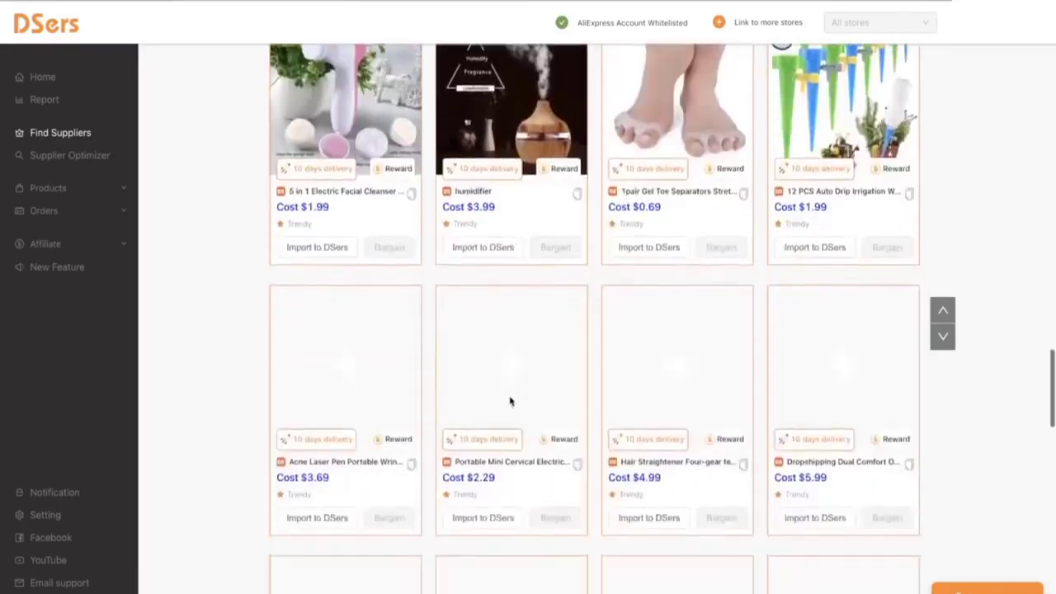
scroll(510, 401, "up", 20)
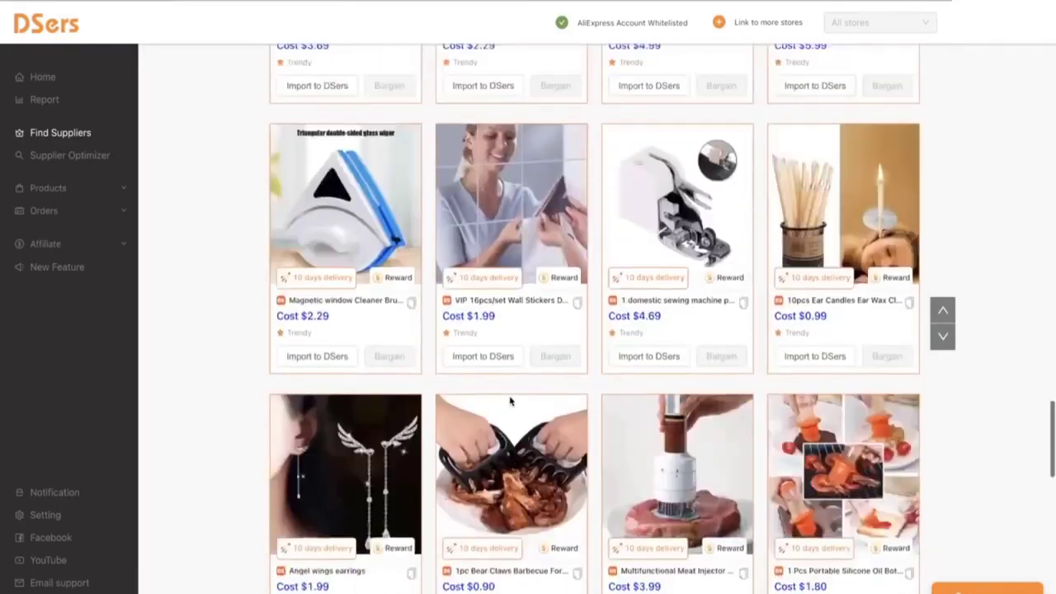
scroll(510, 400, "up", 10)
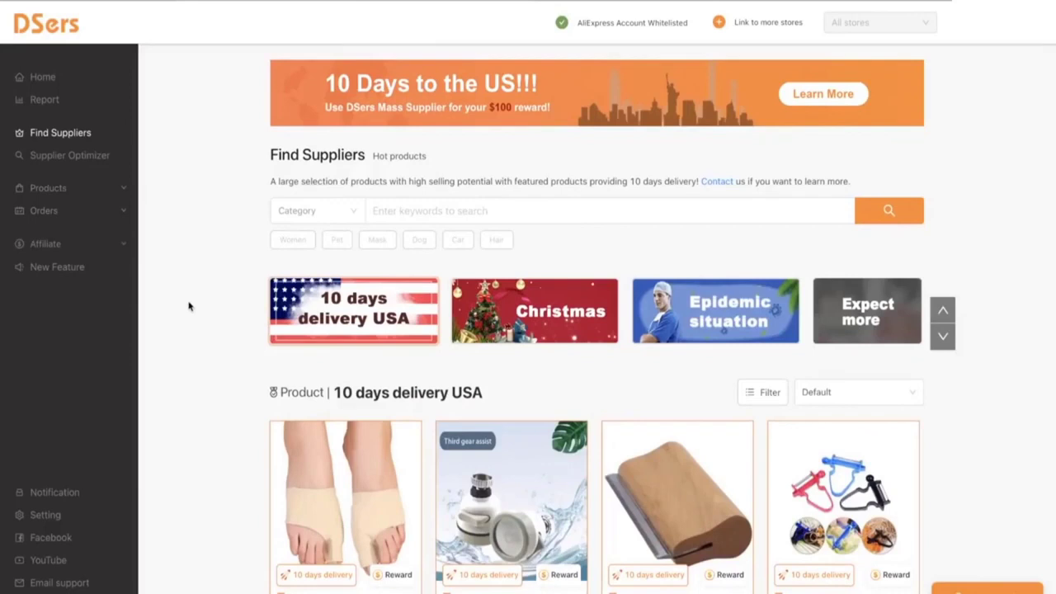
- Look through the Products and Affiliate sections, view the Reward Season page, and return to the home page
left_click(78, 189)
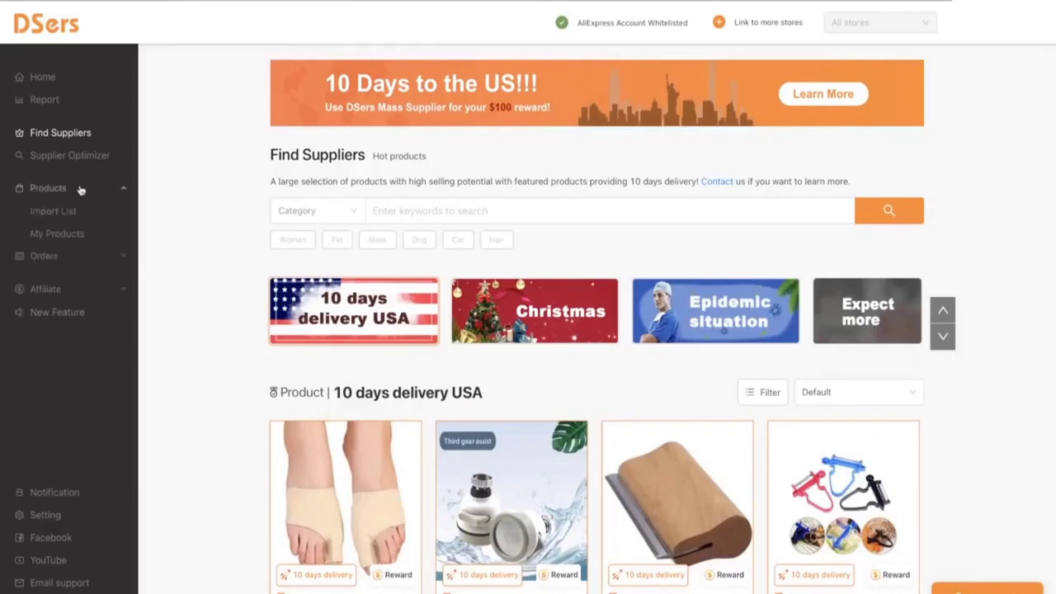
left_click(62, 289)
left_click(48, 241)
left_click(48, 244)
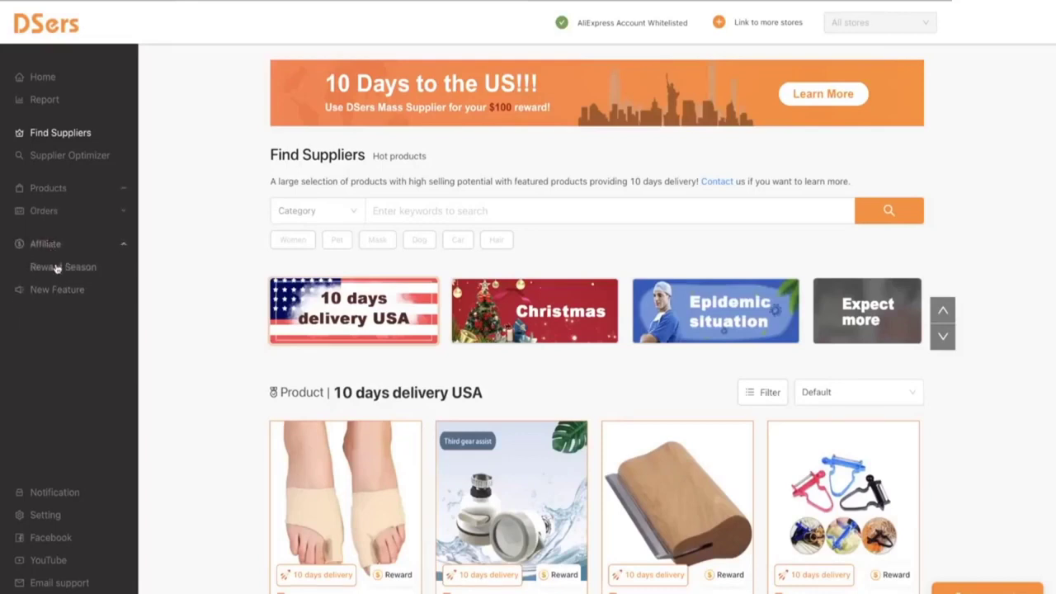
left_click(54, 266)
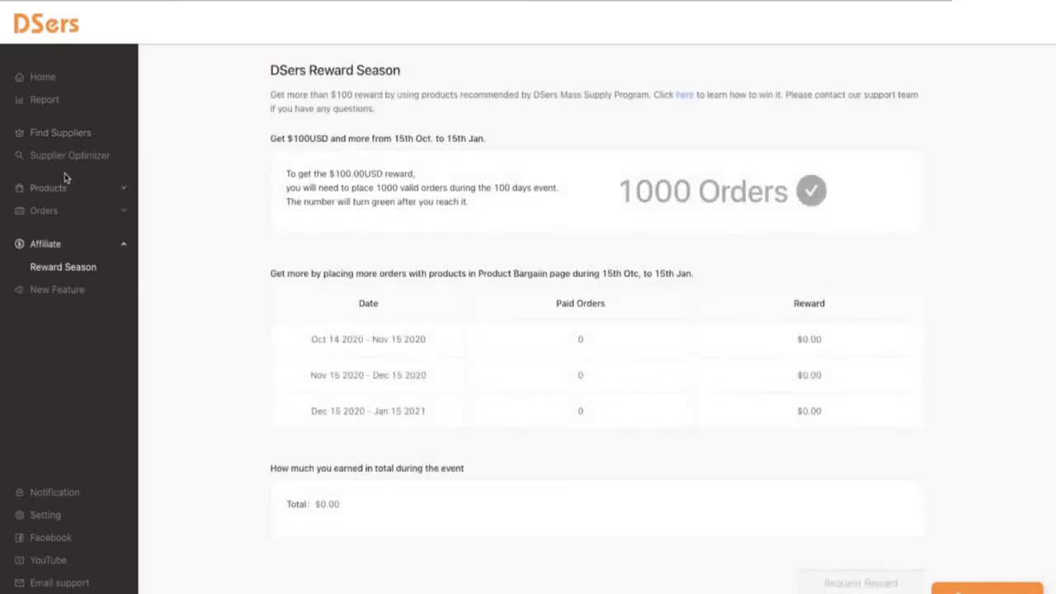
left_click(43, 77)
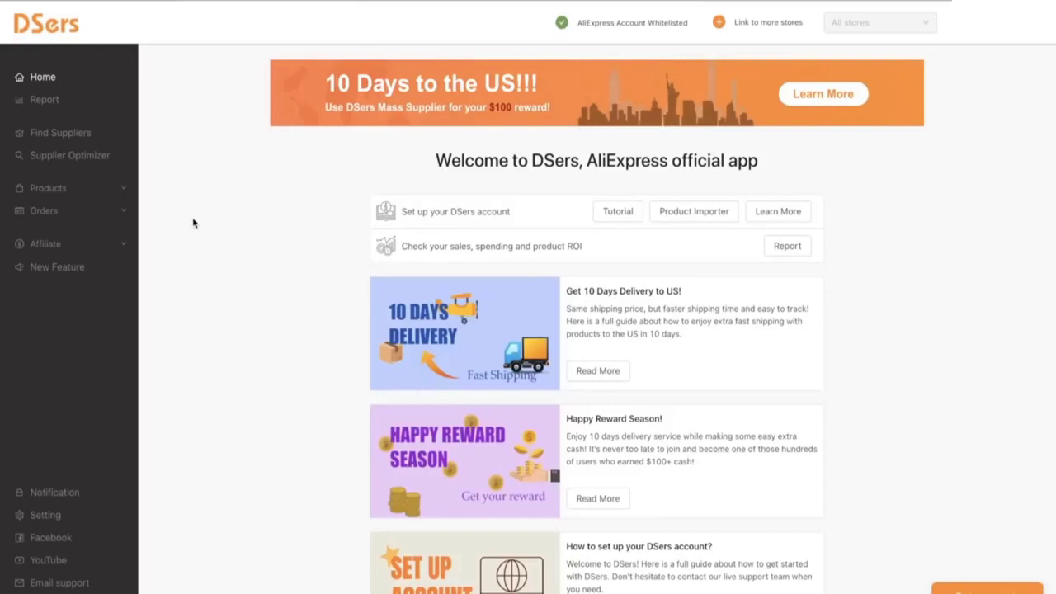
- Review the account settings, including the connected Shopify stores and the AliExpress account
left_click(49, 518)
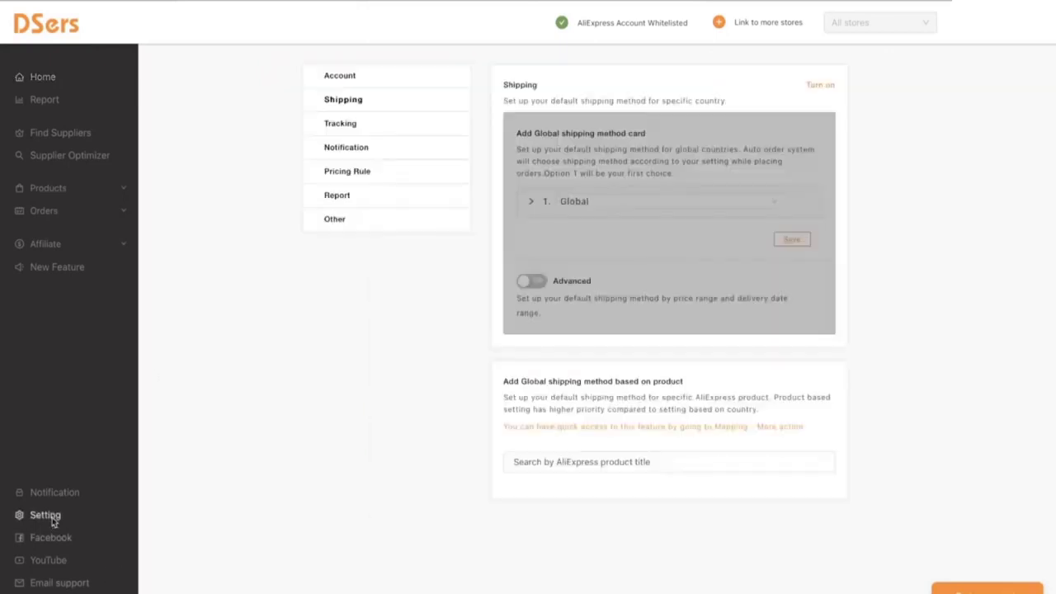
left_click(347, 83)
scroll(557, 297, "down", 3)
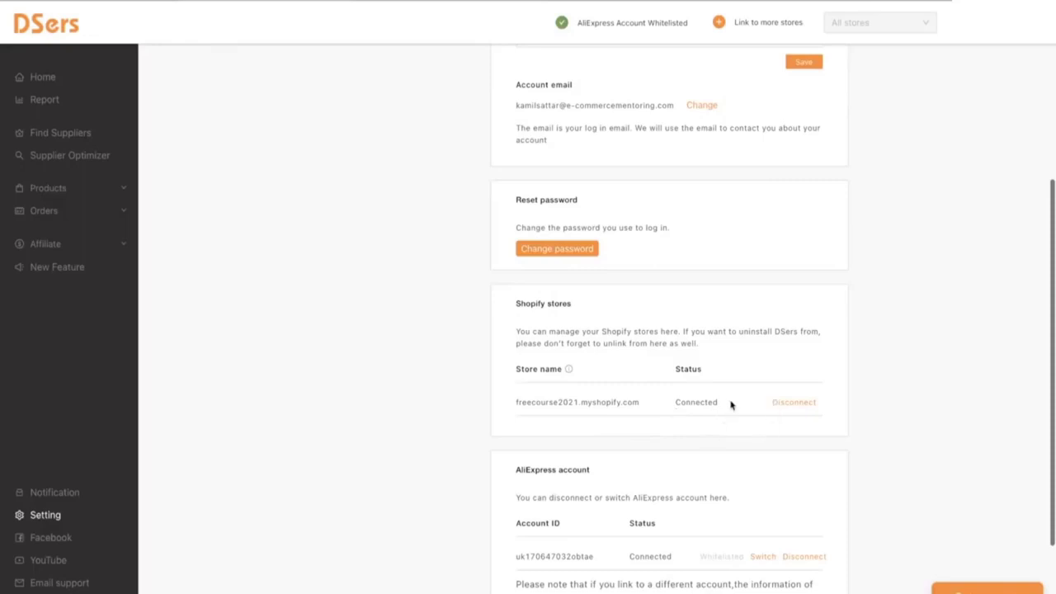
scroll(713, 416, "down", 1)
scroll(578, 387, "up", 4)
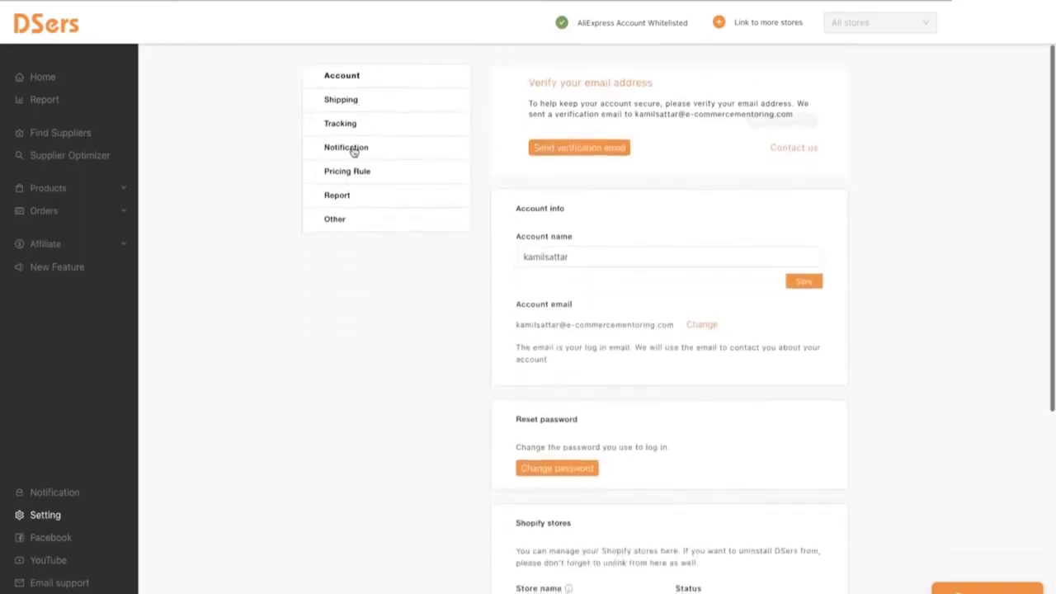
left_click(348, 146)
left_click(343, 126)
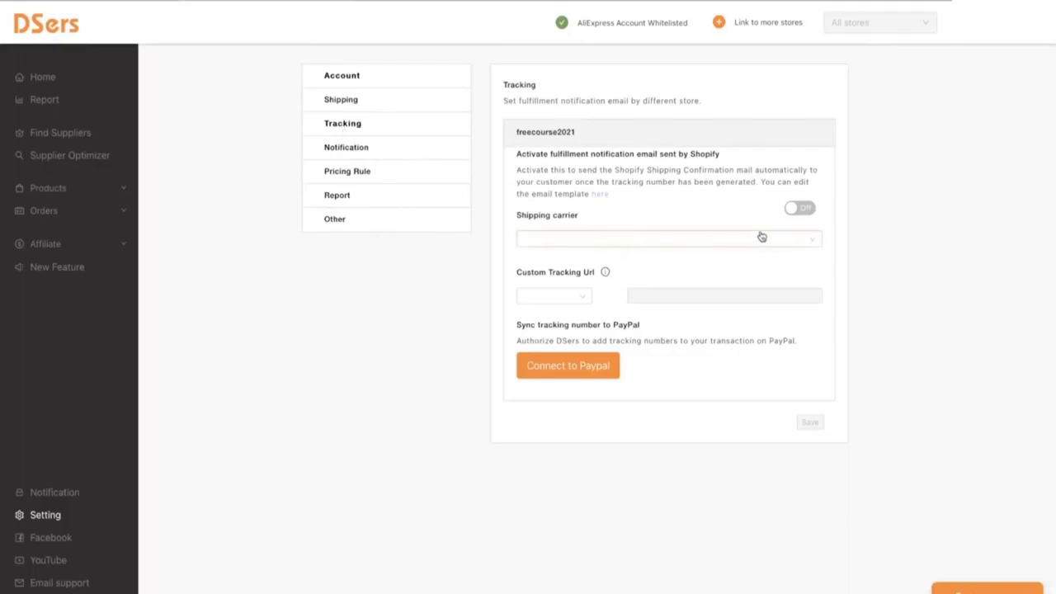
left_click(799, 209)
left_click(577, 302)
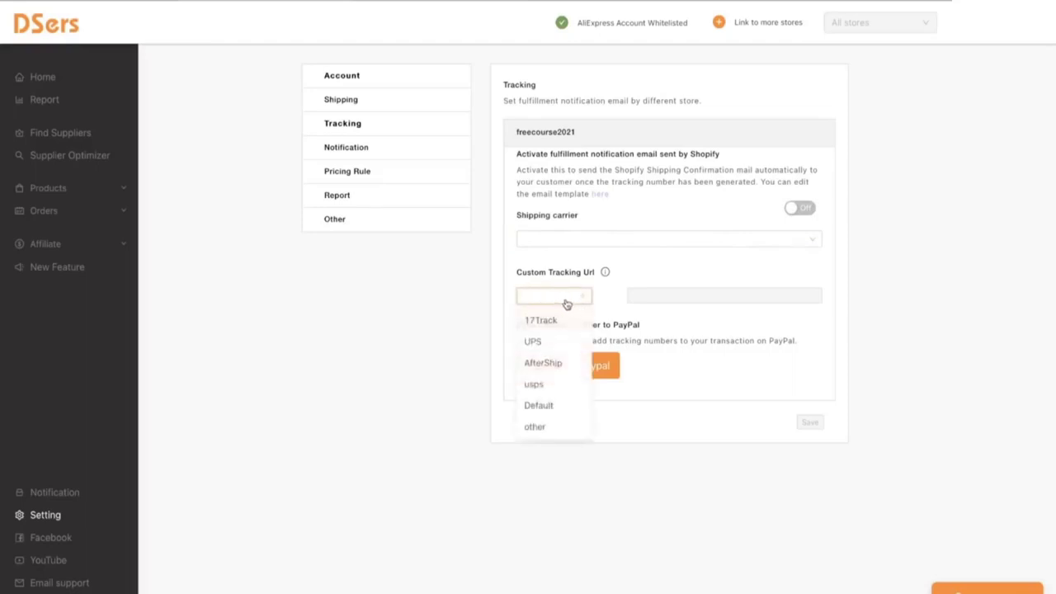
left_click(541, 429)
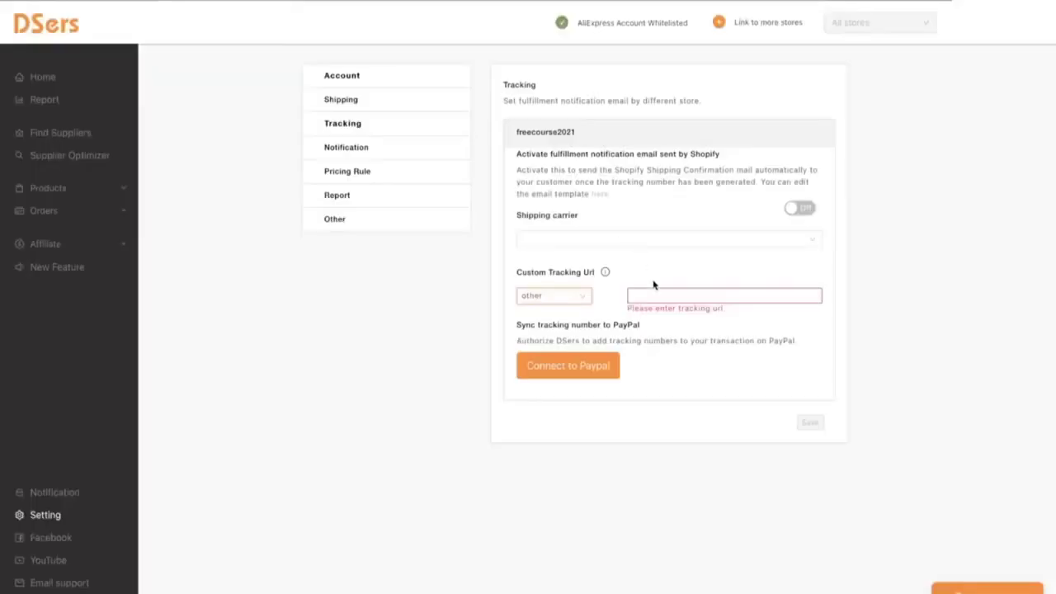
left_click(661, 294)
type("https://parcelsapp.com/en")
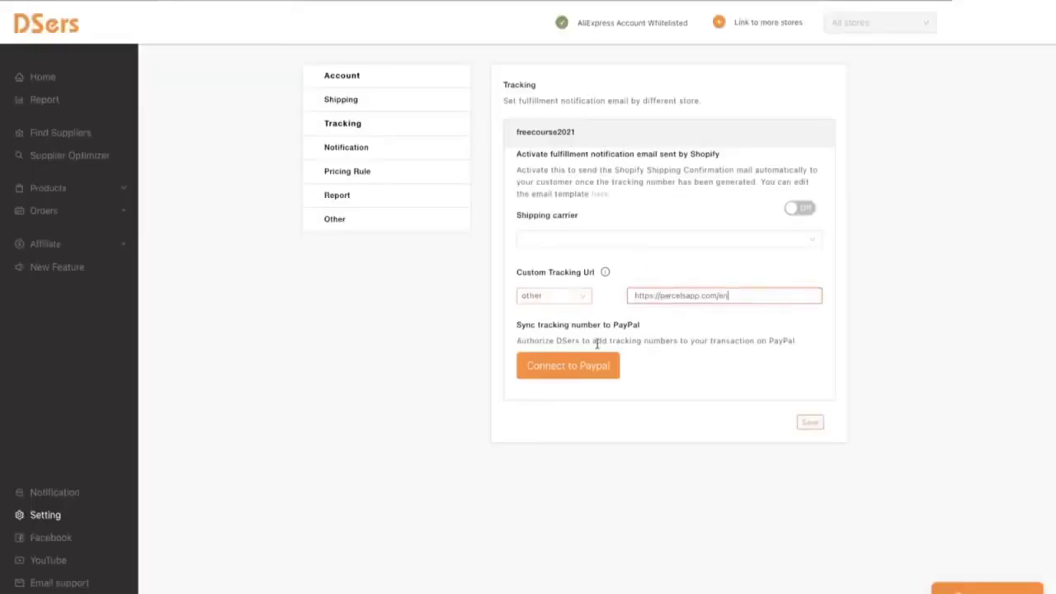
left_click(798, 210)
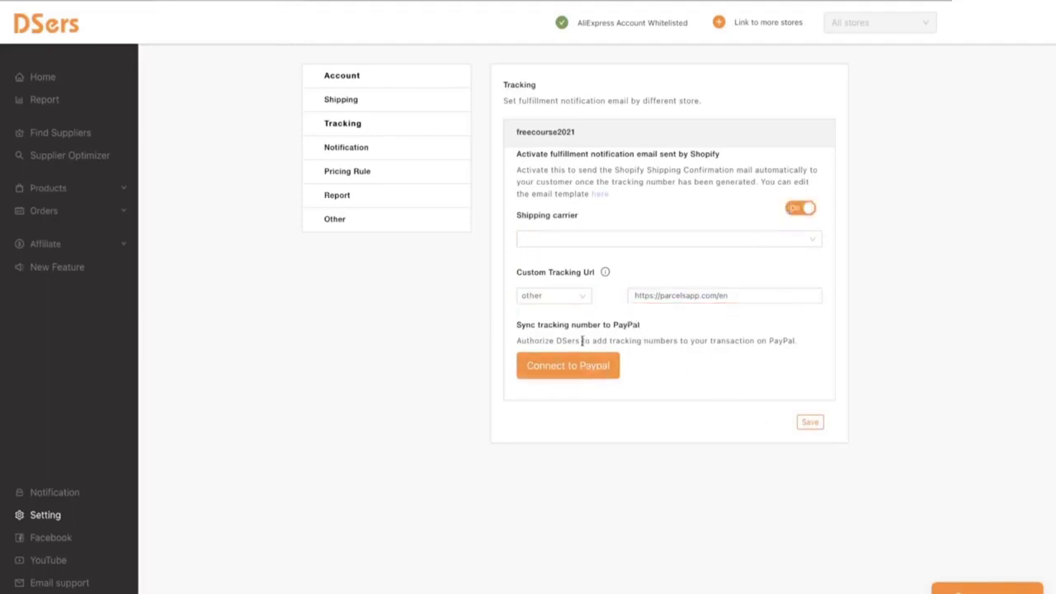
left_click(810, 425)
- Examine the pricing rule settings for the price and compared at price formulas of freecourse2021
left_click(367, 173)
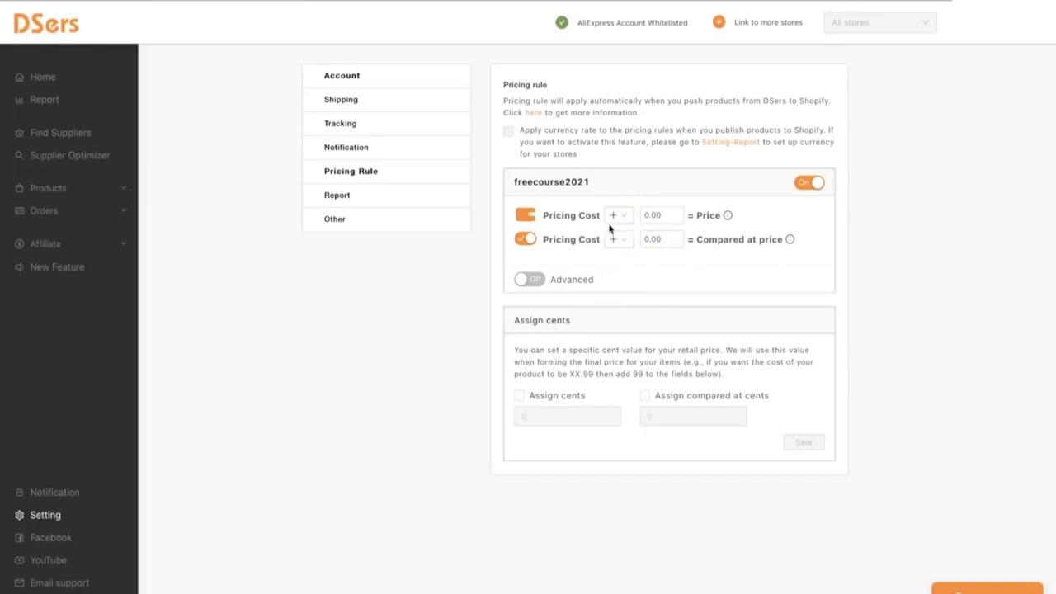
left_click(652, 216)
left_click_drag(543, 240, 595, 240)
left_click(714, 241)
mouse_move(782, 240)
left_mouse_down()
mouse_move(648, 240)
mouse_move(784, 240)
left_mouse_up()
left_click(552, 246)
left_click(776, 240)
- Review the Other settings, including order syncing and the message to AliExpress sellers
left_click(336, 219)
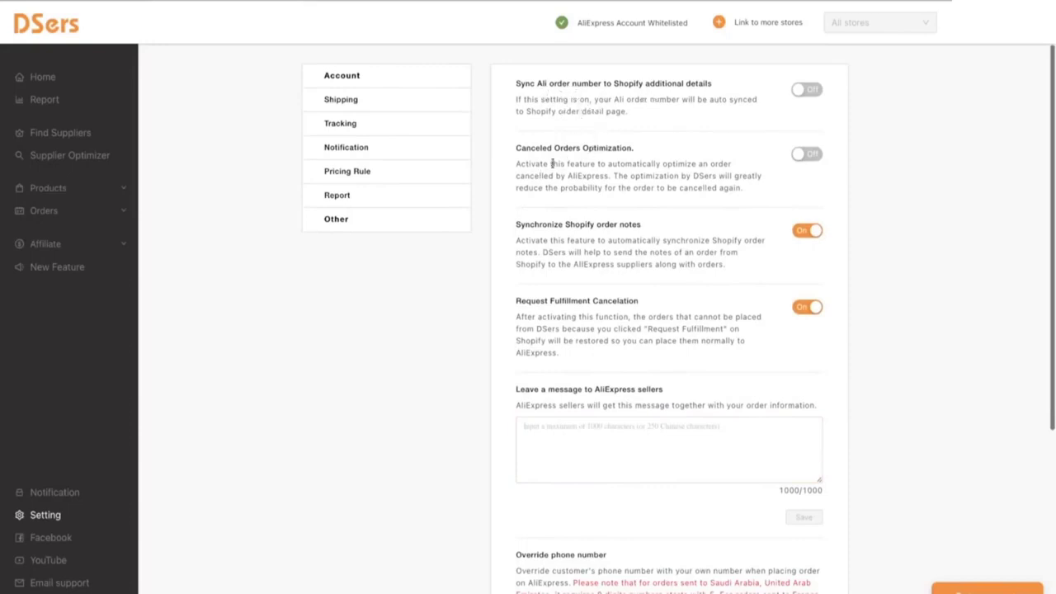
scroll(618, 252, "down", 2)
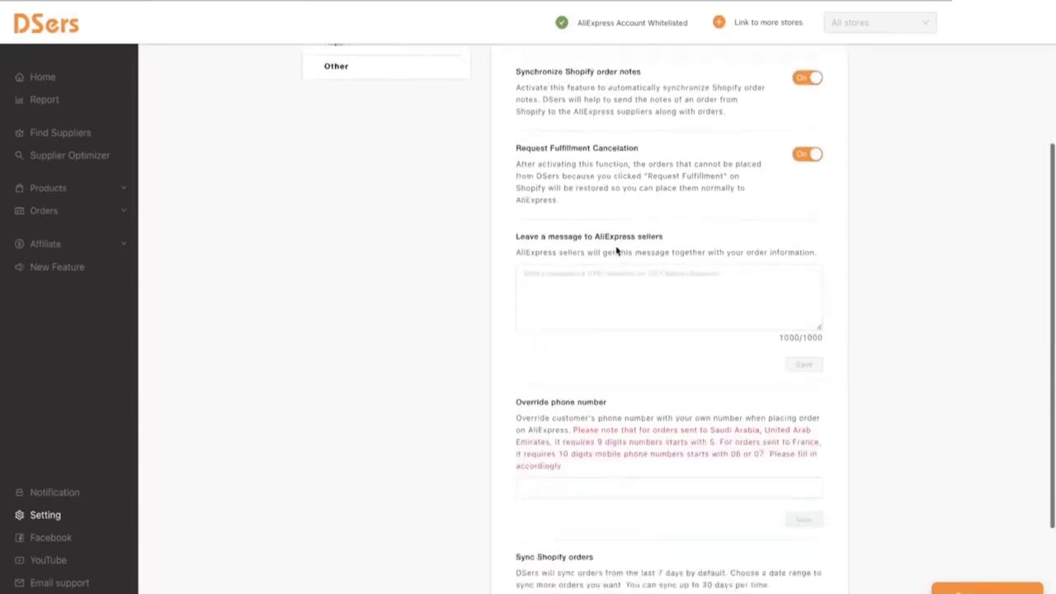
left_click(572, 243)
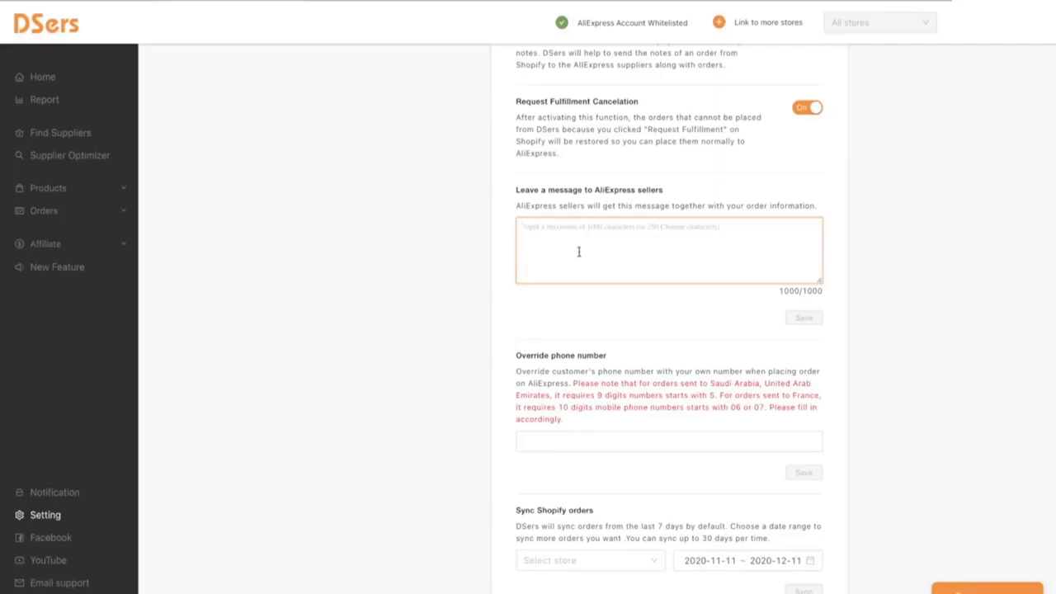
scroll(602, 241, "up", 5)
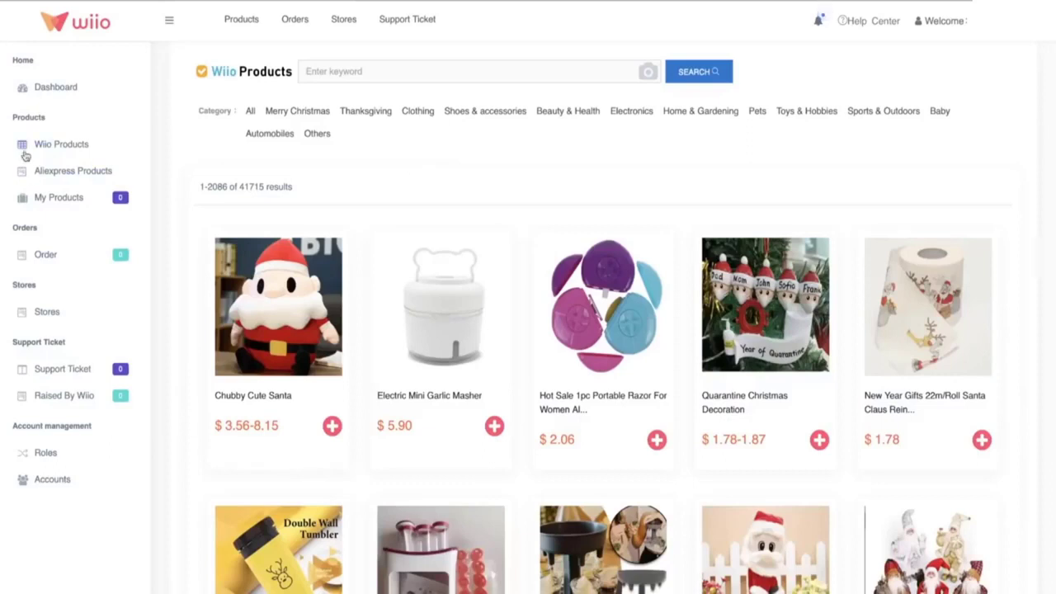
- In Wiio, browse the product catalogue, open HealthWatch Pro, and check its available shipping methods for the United States
left_click(83, 170)
scroll(516, 381, "down", 3)
scroll(520, 408, "down", 6)
scroll(521, 407, "up", 2)
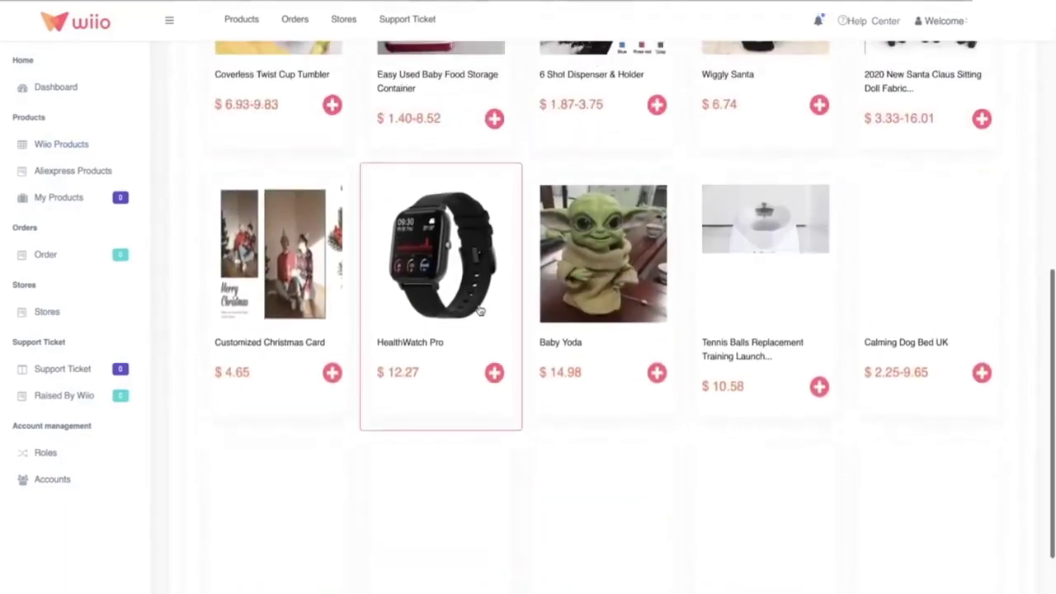
left_click(441, 285)
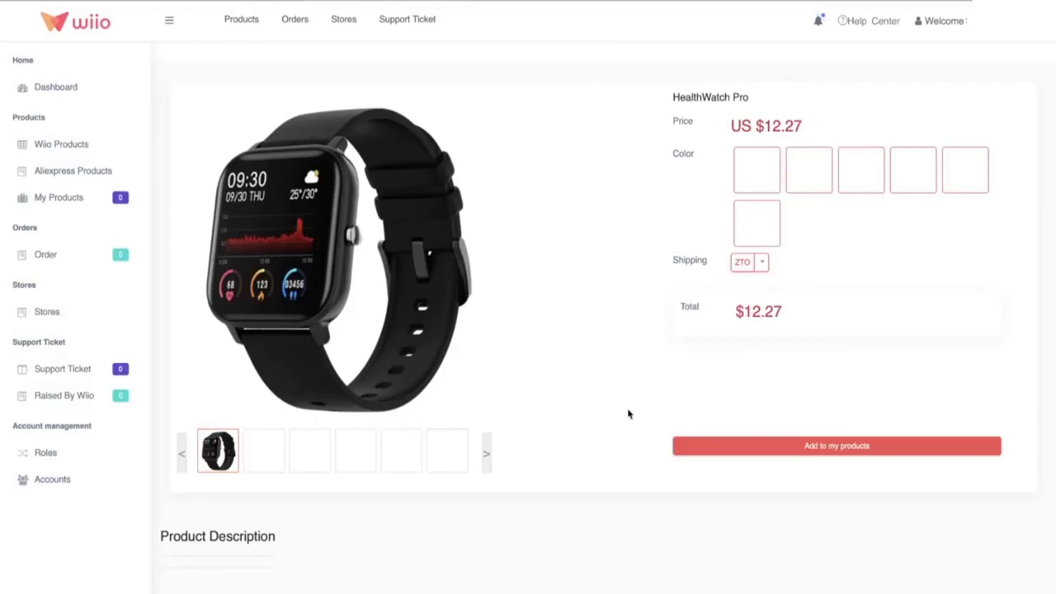
left_click(759, 262)
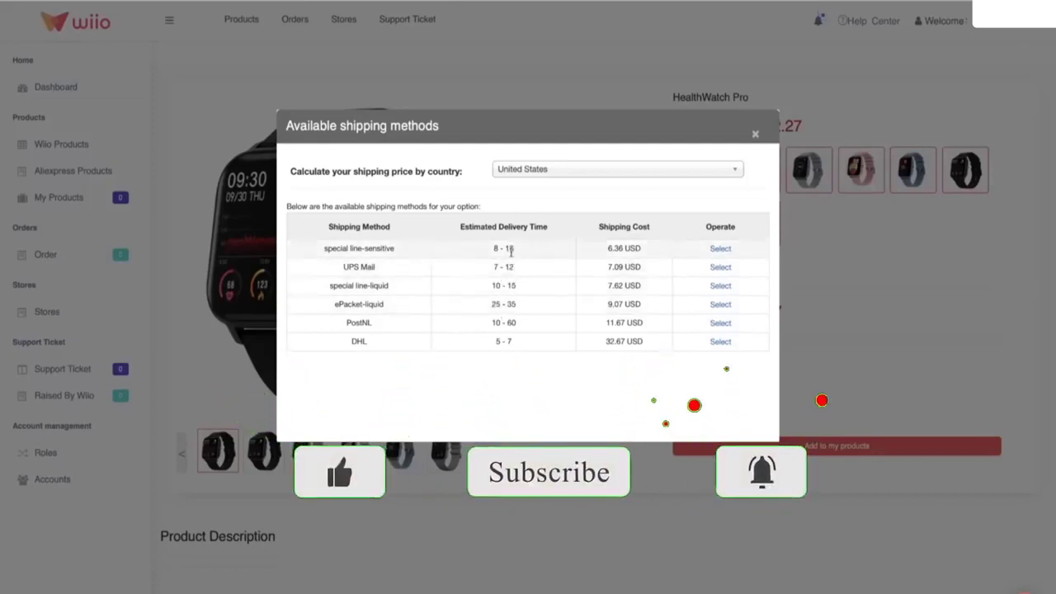
left_click(756, 135)
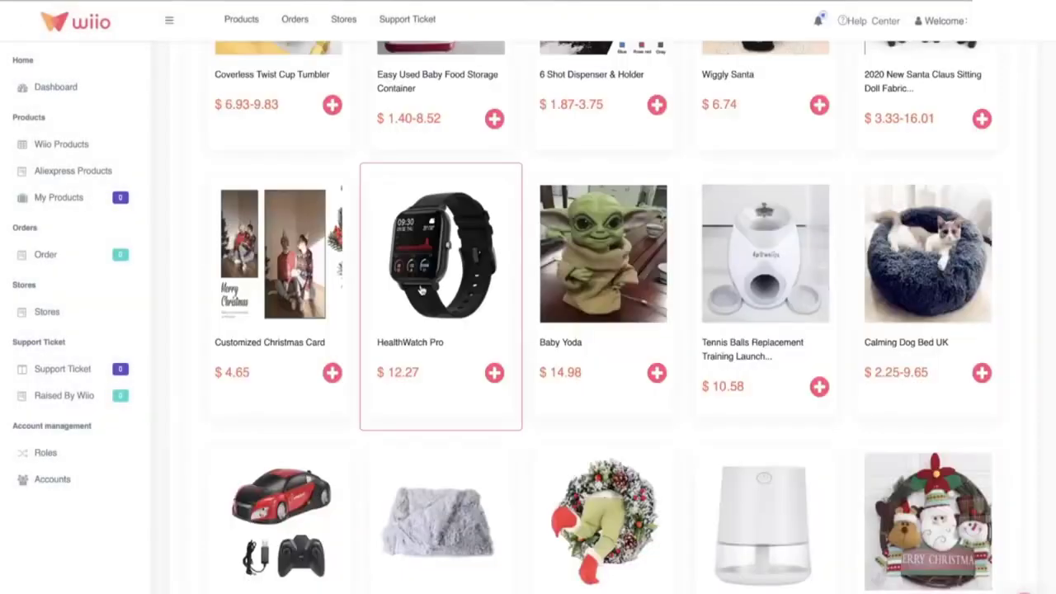
- Open the Chubby Cute Santa product and check its United States shipping methods, especially Fast Wiio Private Line's delivery time
scroll(553, 366, "up", 5)
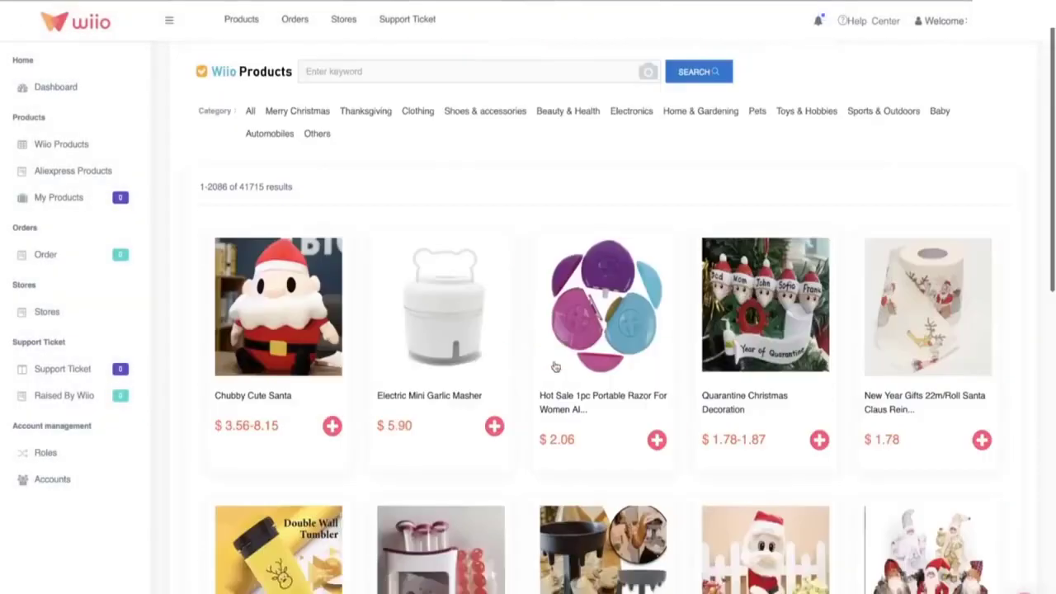
left_click(305, 314)
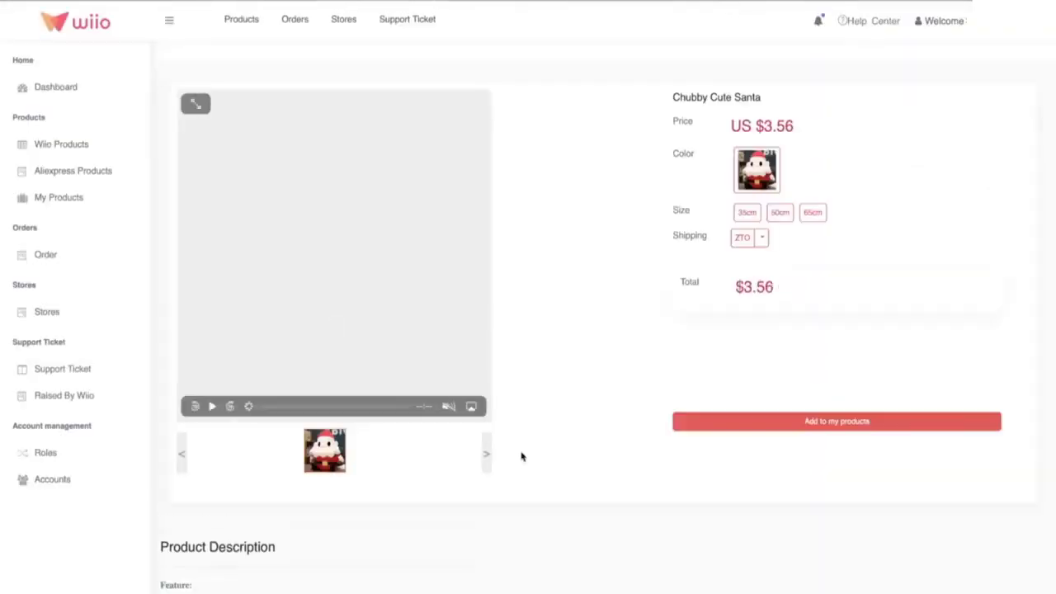
left_click(761, 238)
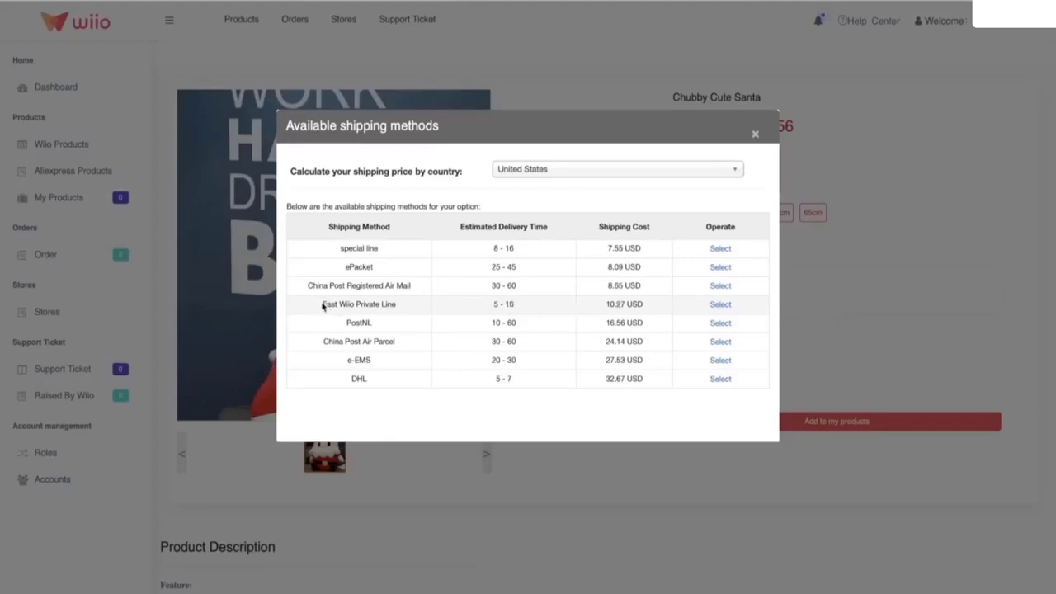
mouse_move(324, 304)
left_mouse_down()
mouse_move(397, 305)
mouse_move(325, 303)
left_mouse_up()
left_click(398, 307)
left_click(325, 303)
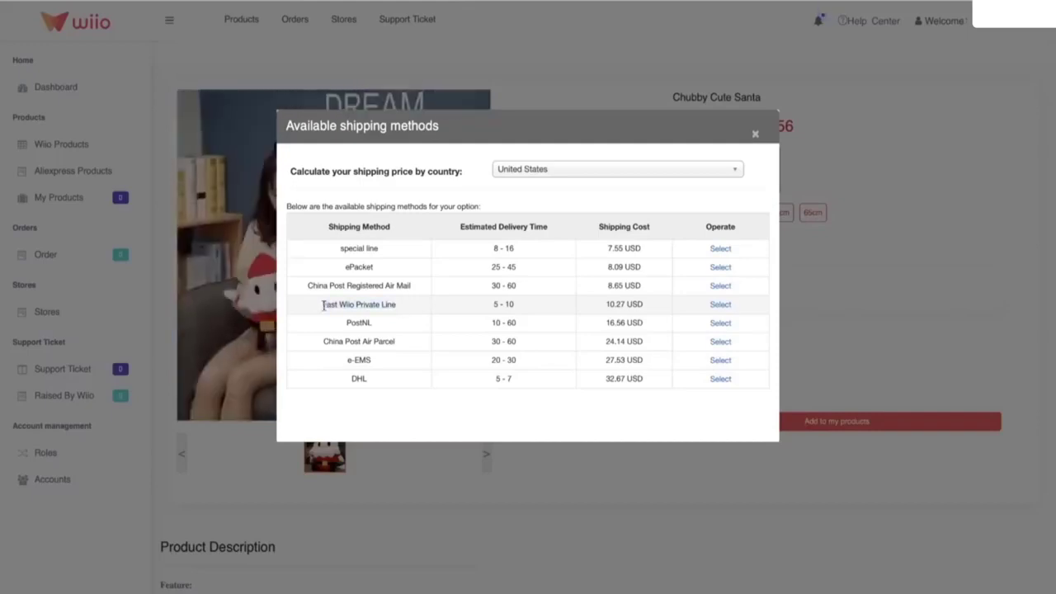
left_click_drag(492, 304, 516, 305)
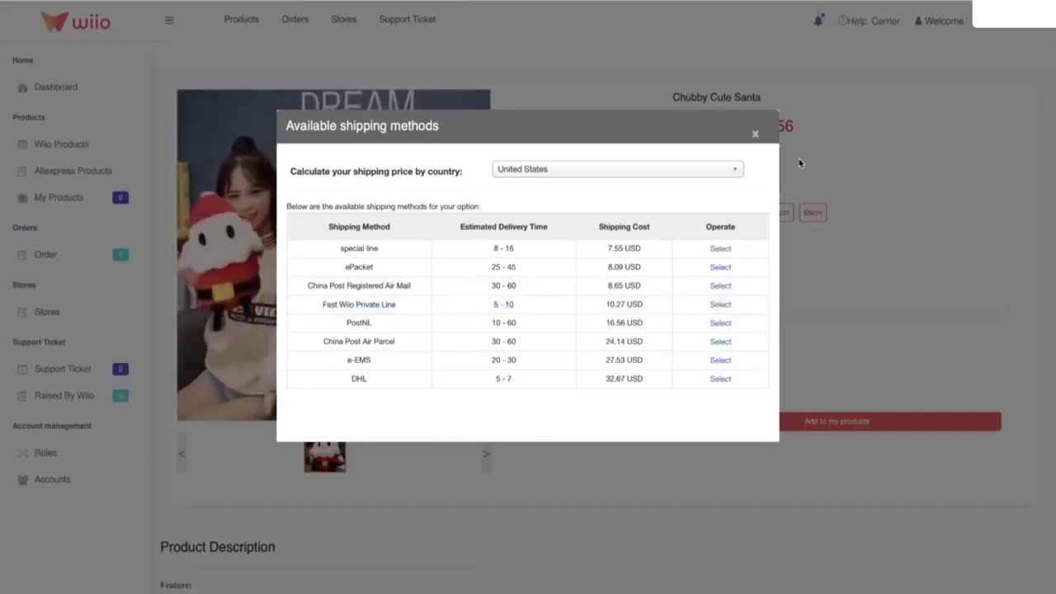
left_click(754, 136)
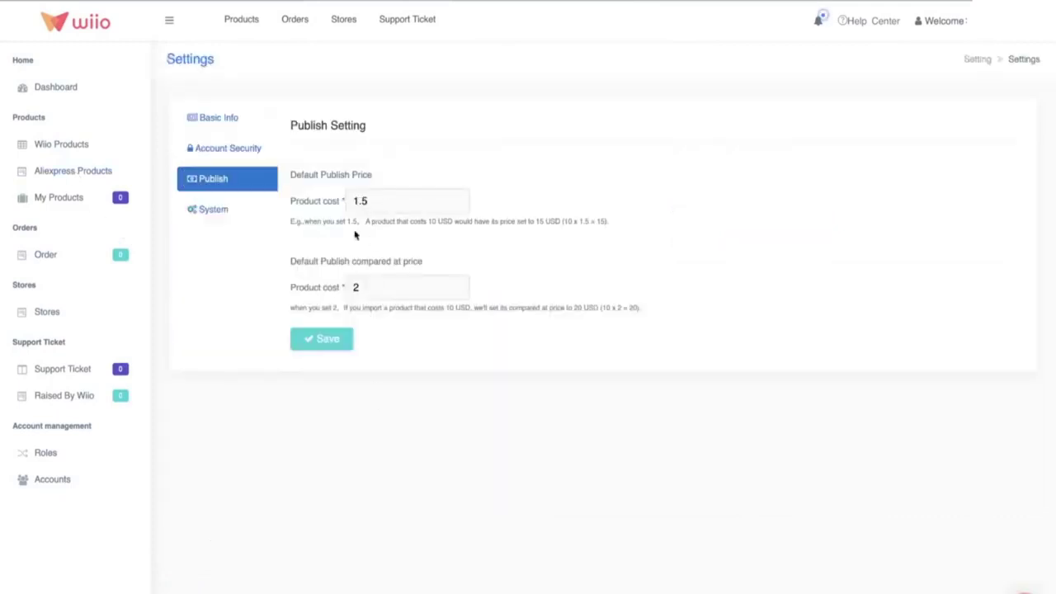
- Review Wiio's System settings, including the default shipping method choices, tracking number upload and the shipping notice option
left_click(207, 210)
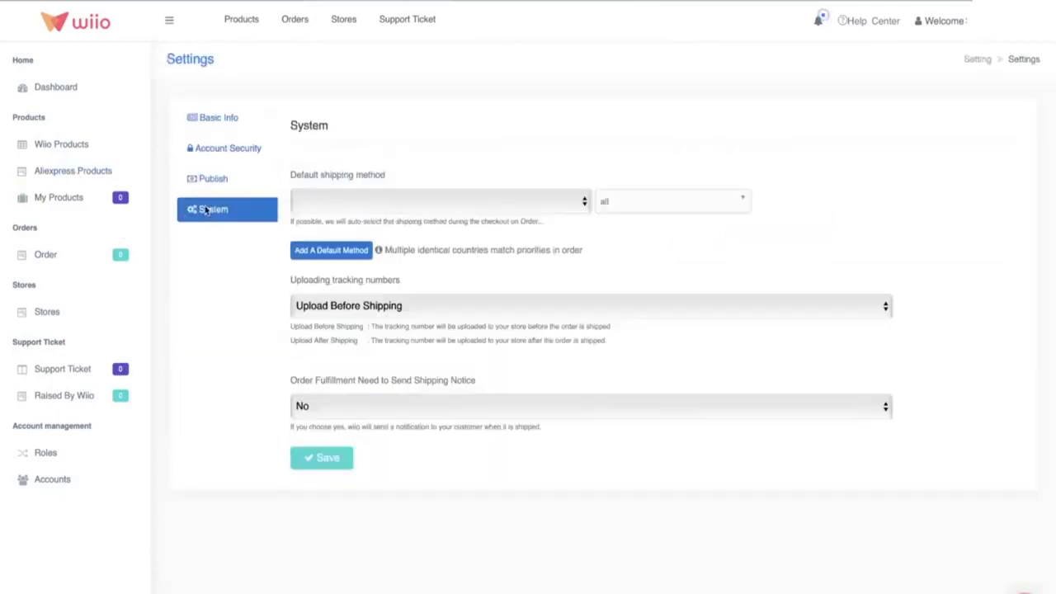
left_click(380, 208)
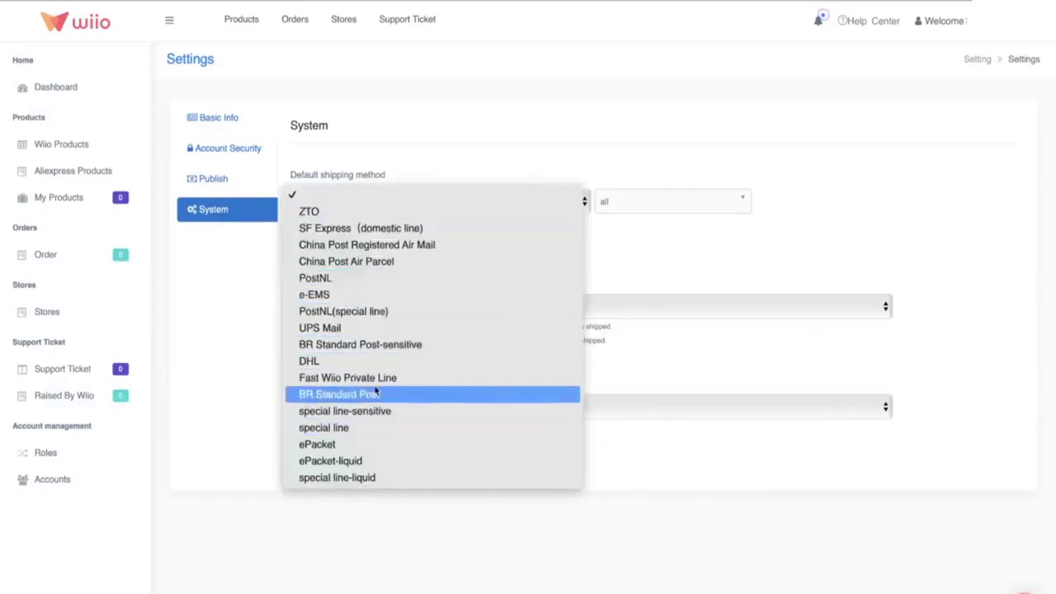
left_click(583, 139)
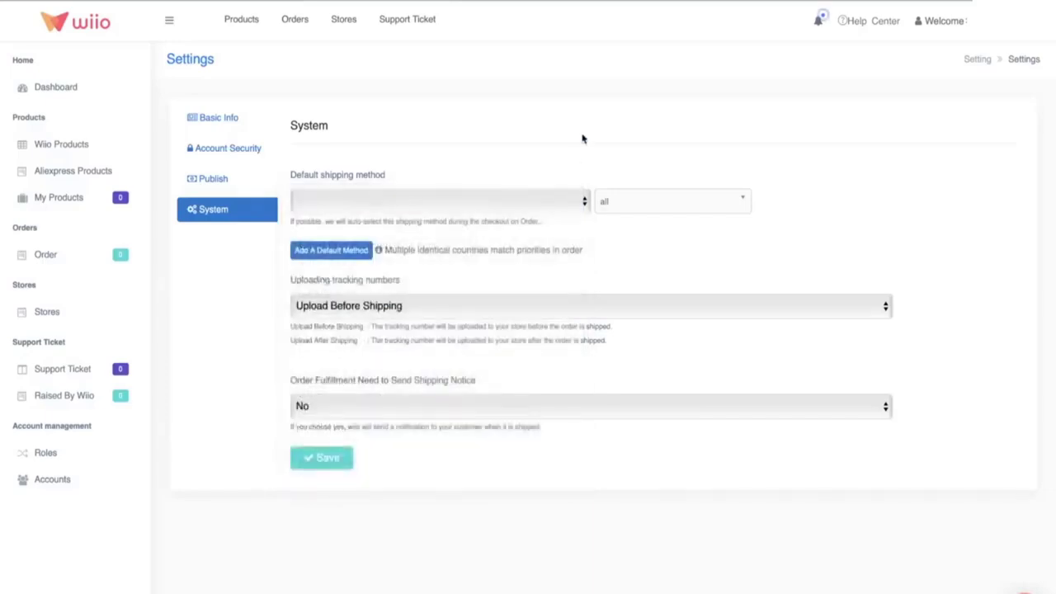
left_click(412, 311)
left_click(415, 426)
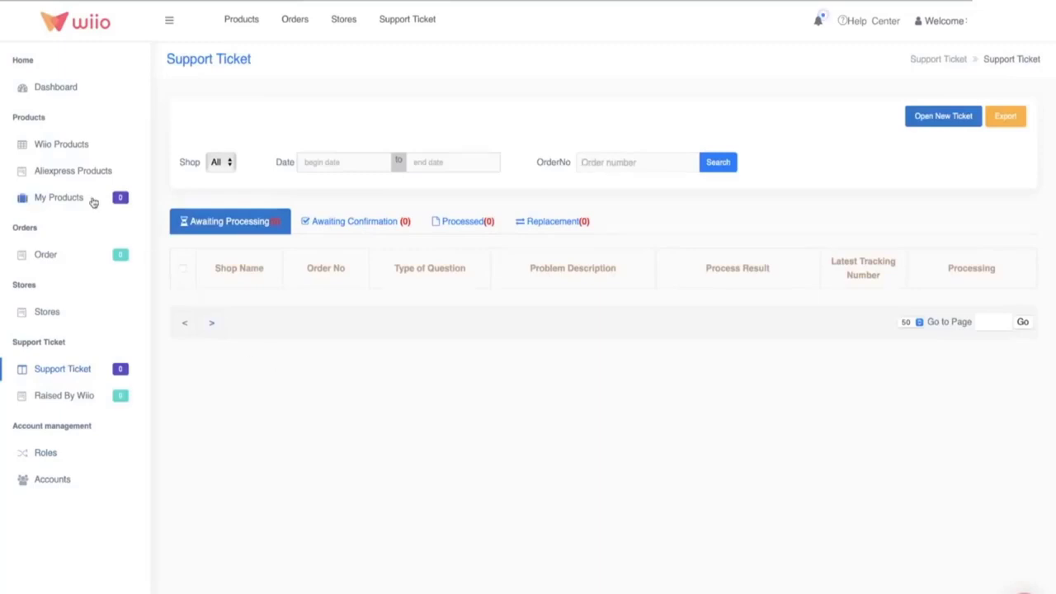
- Look over the Wiio Products catalogue and the account dashboard
left_click(74, 148)
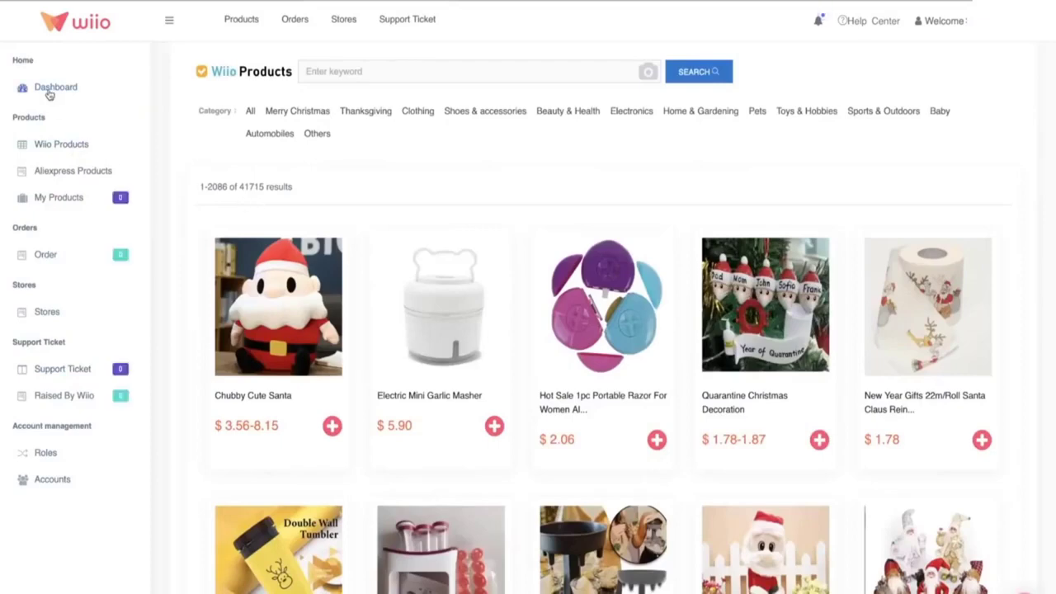
scroll(349, 353, "down", 2)
scroll(348, 353, "up", 3)
scroll(349, 353, "down", 1)
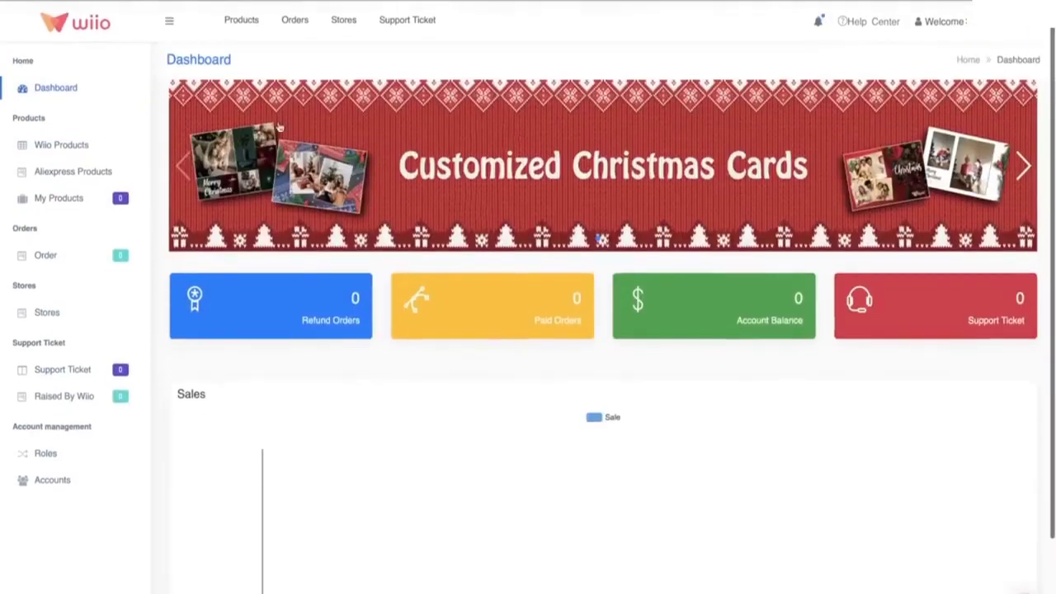
- View the store connection options, check what Connect to Shopify asks for, and dismiss it without connecting
left_click(343, 23)
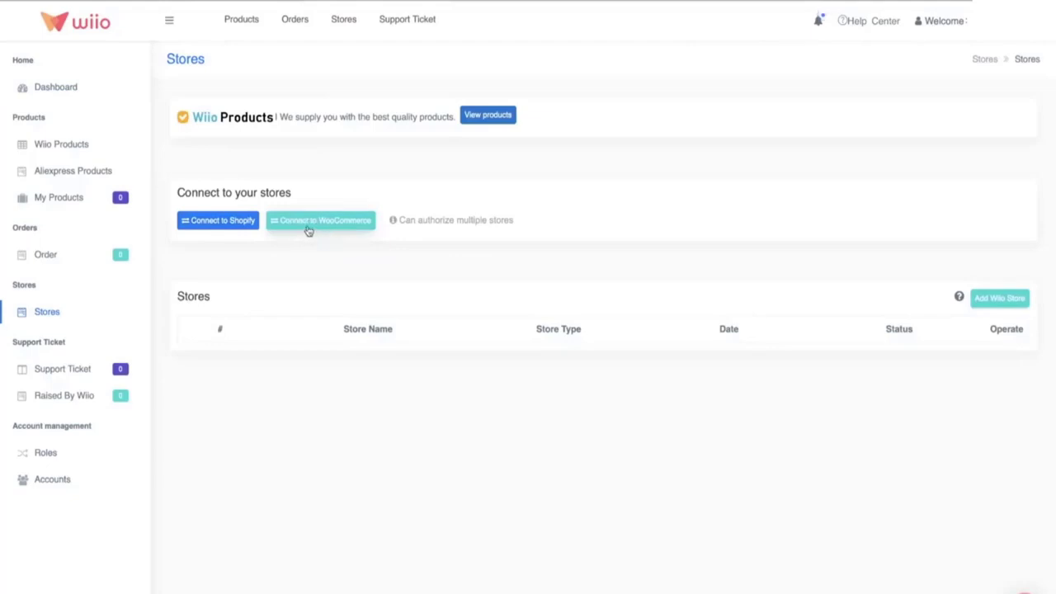
left_click(207, 228)
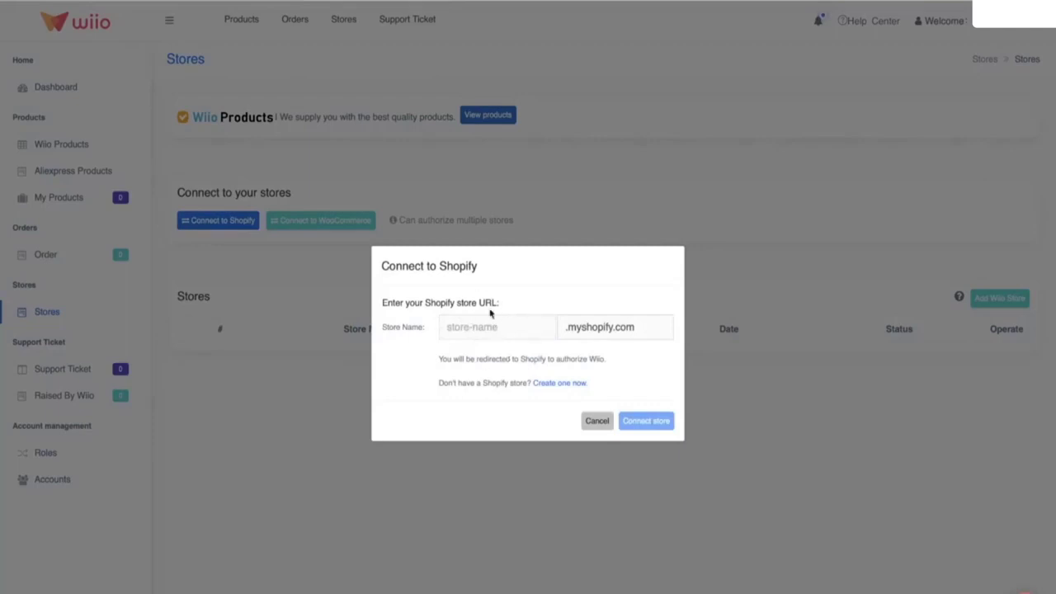
left_click(634, 229)
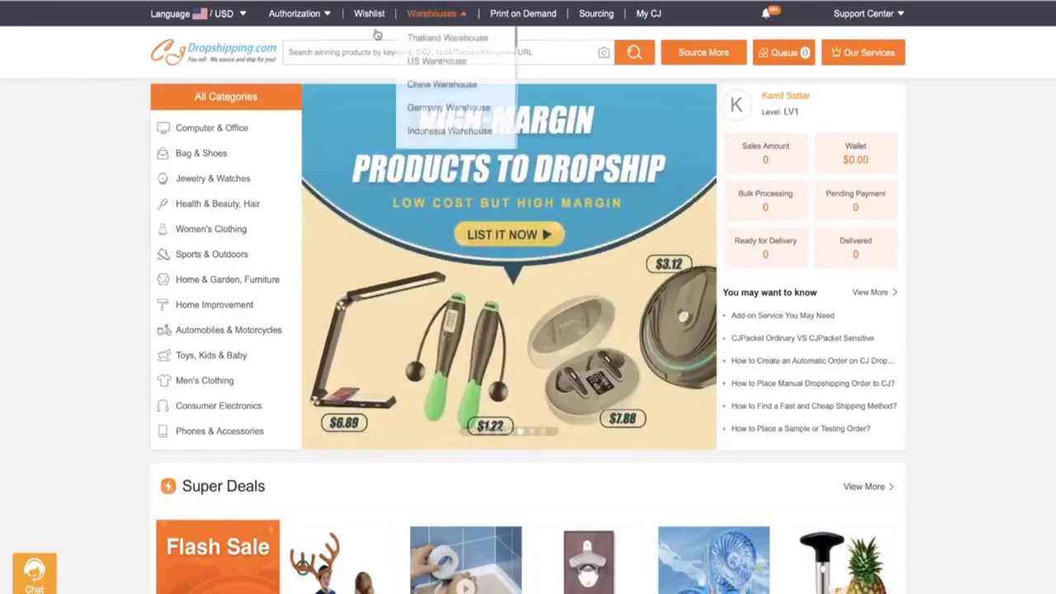
- Switch to CJDropshipping and browse the products stocked in the China Warehouse
mouse_move(426, 20)
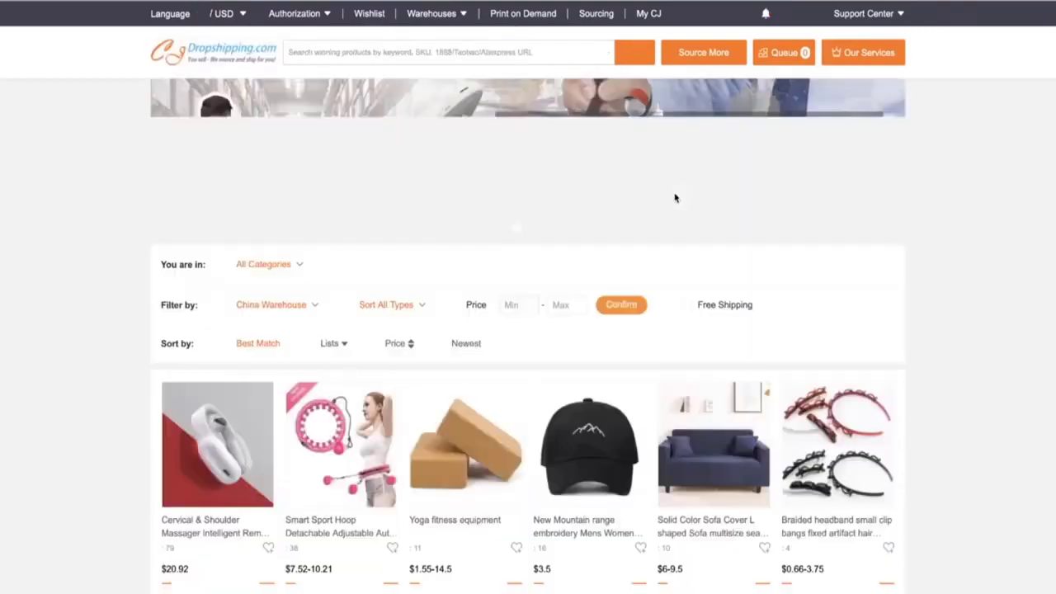
scroll(644, 297, "down", 5)
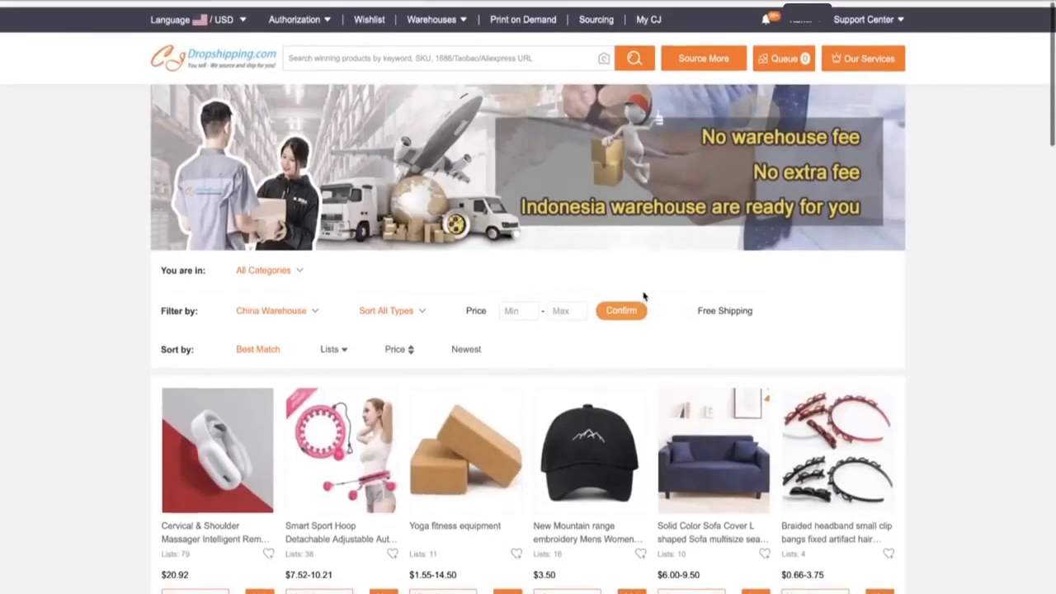
scroll(643, 297, "down", 5)
scroll(644, 297, "down", 5)
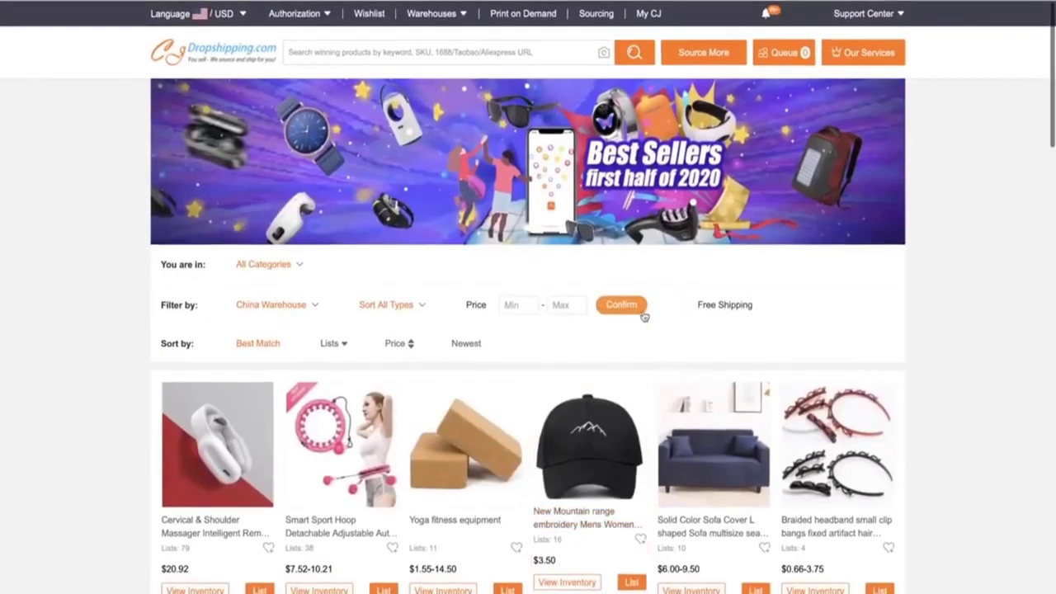
scroll(643, 316, "down", 2)
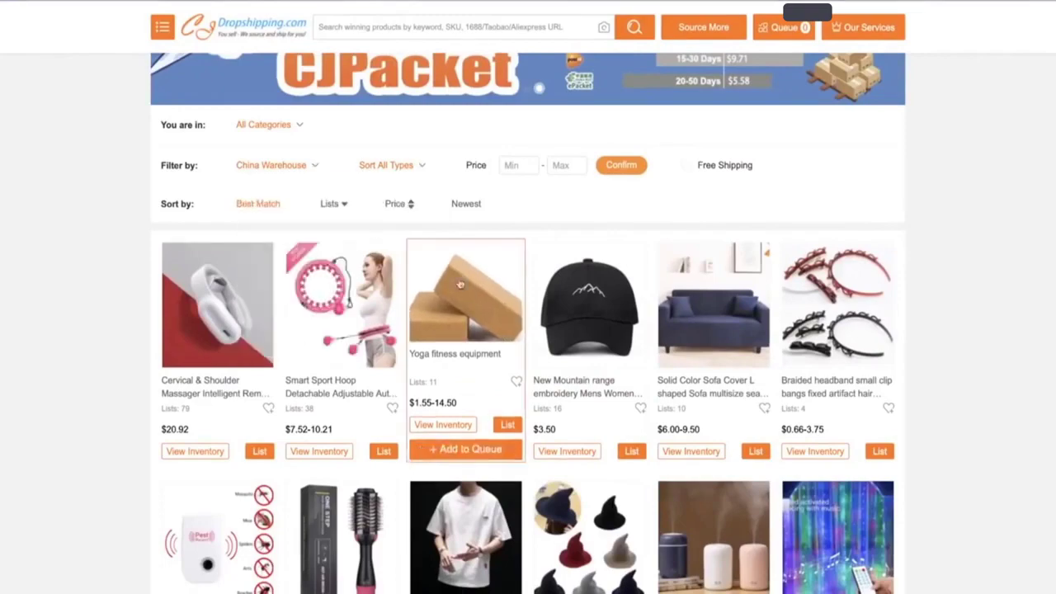
scroll(429, 239, "down", 2)
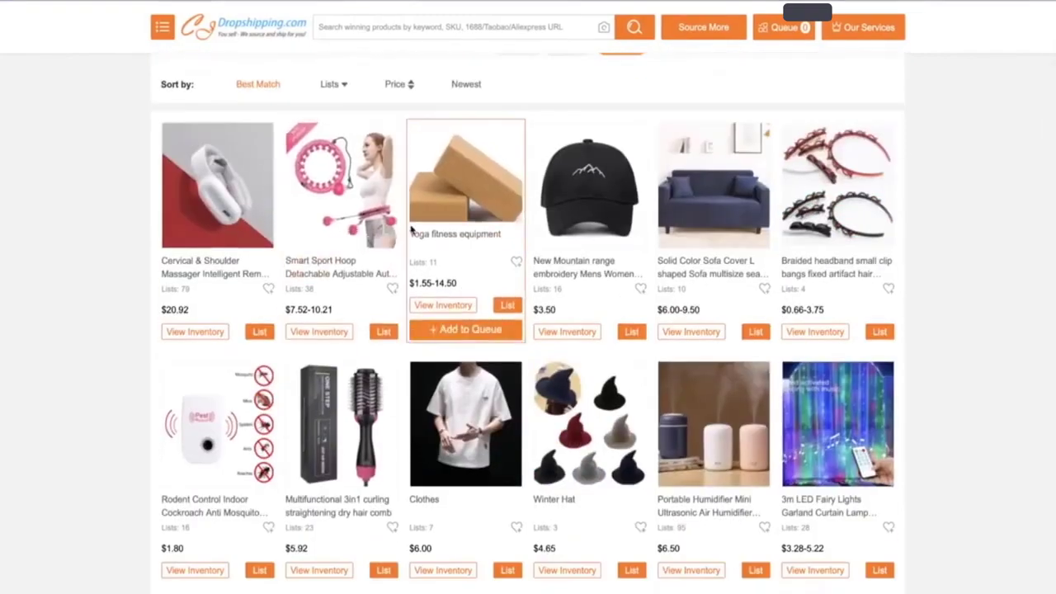
- Open the Smart Sport Hoop product and examine its price, shipping cost, total dropshipping price, inventory and processing time
left_click(341, 197)
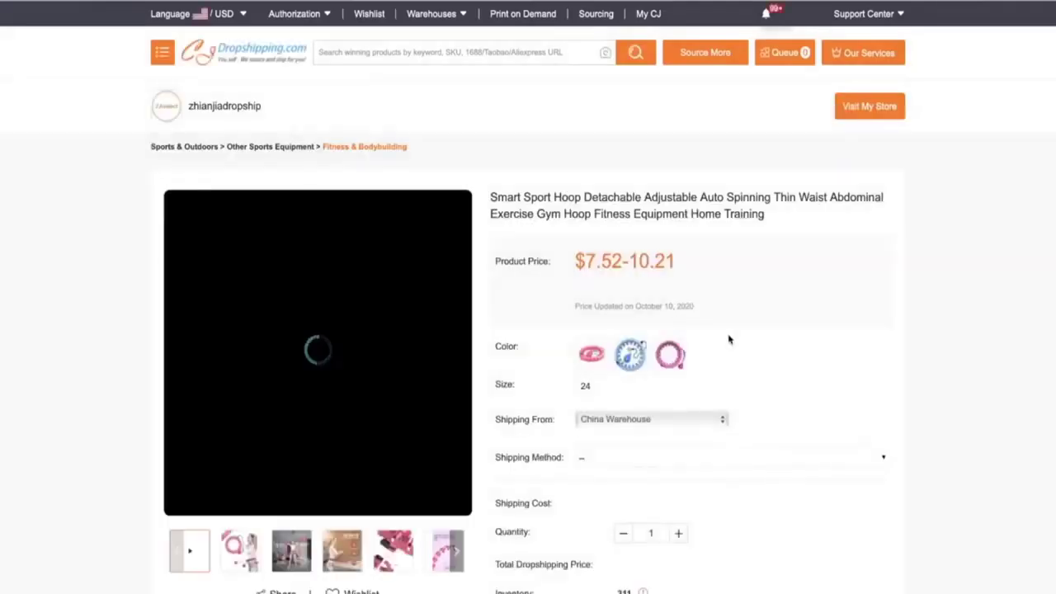
scroll(750, 353, "down", 1)
scroll(750, 353, "down", 1)
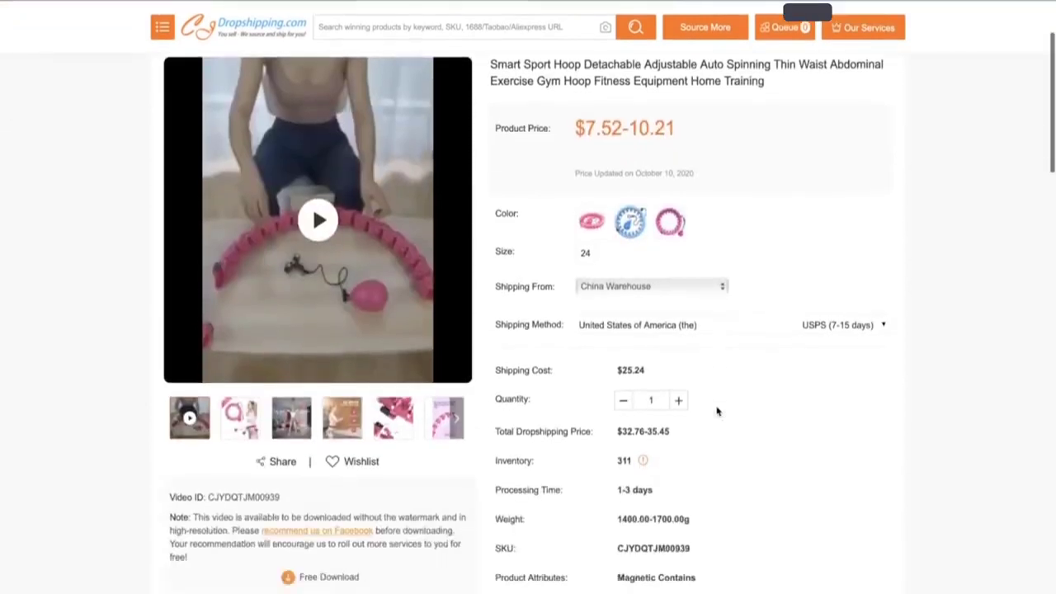
scroll(717, 410, "up", 1)
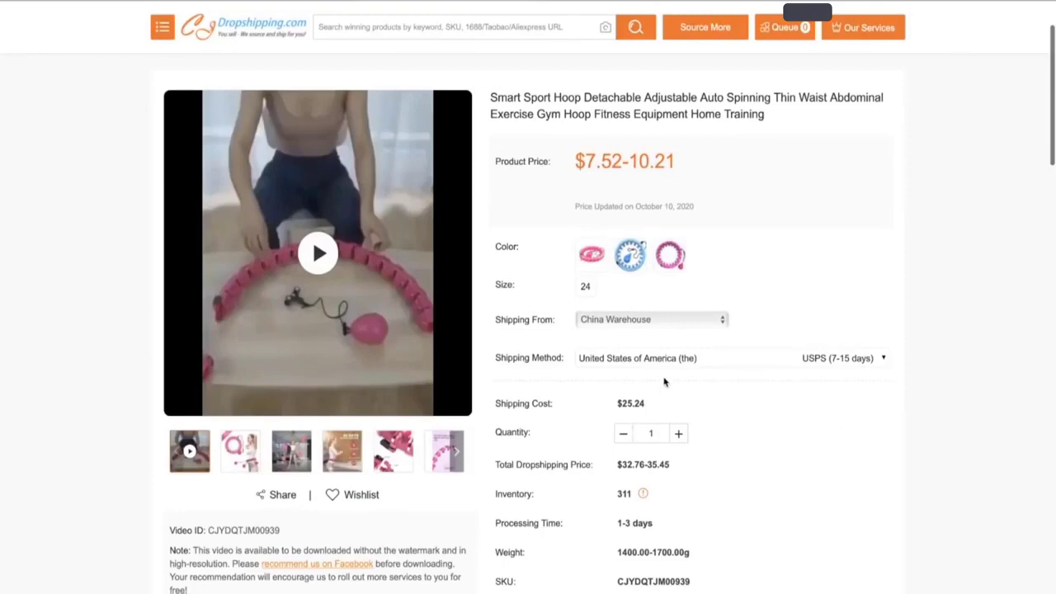
scroll(774, 334, "down", 3)
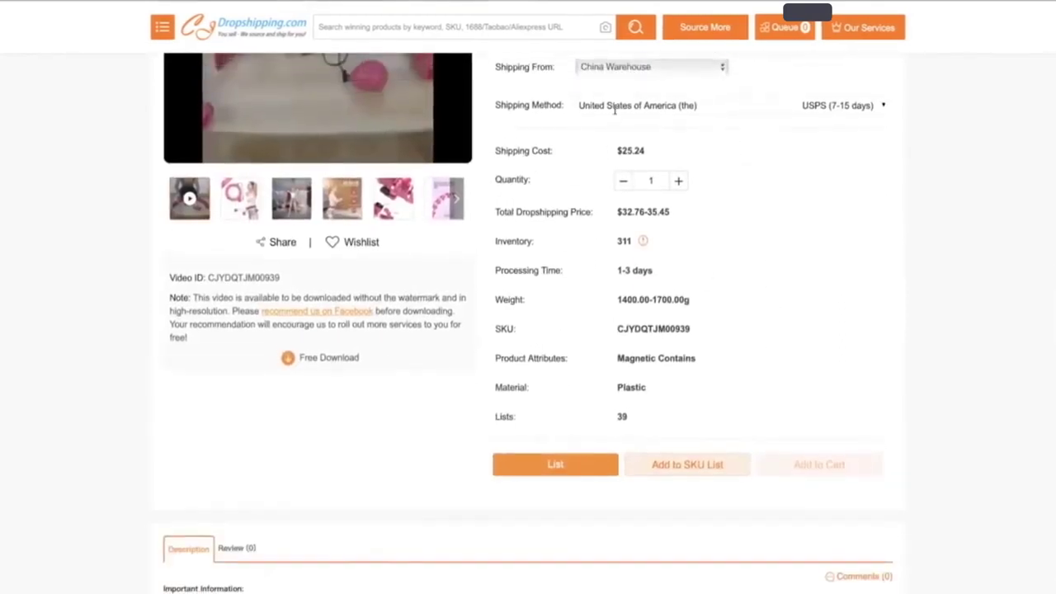
scroll(535, 140, "up", 5)
scroll(535, 140, "down", 2)
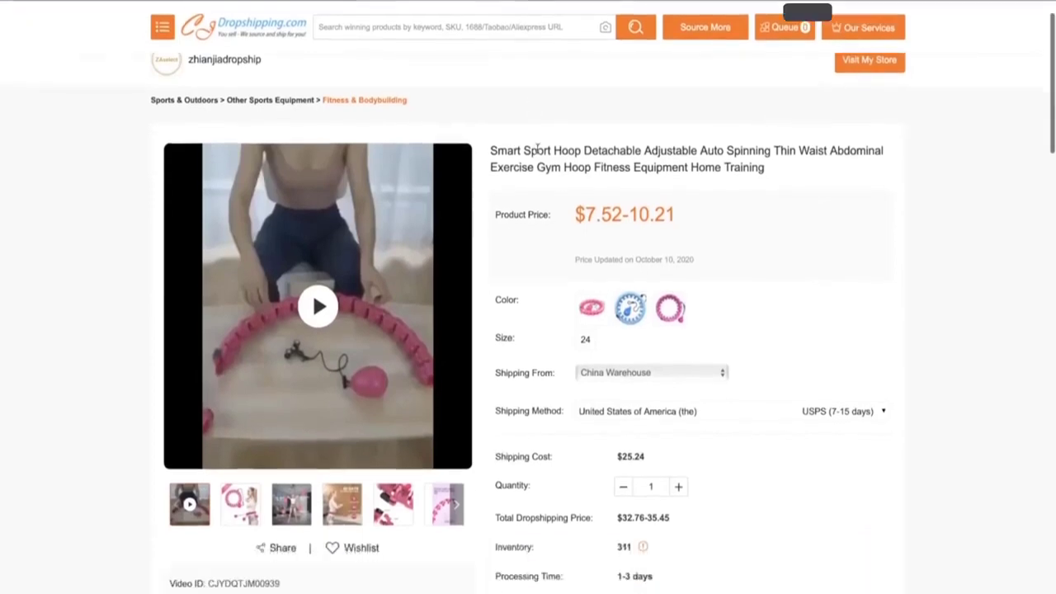
scroll(561, 232, "down", 6)
scroll(565, 234, "up", 8)
scroll(571, 280, "down", 1)
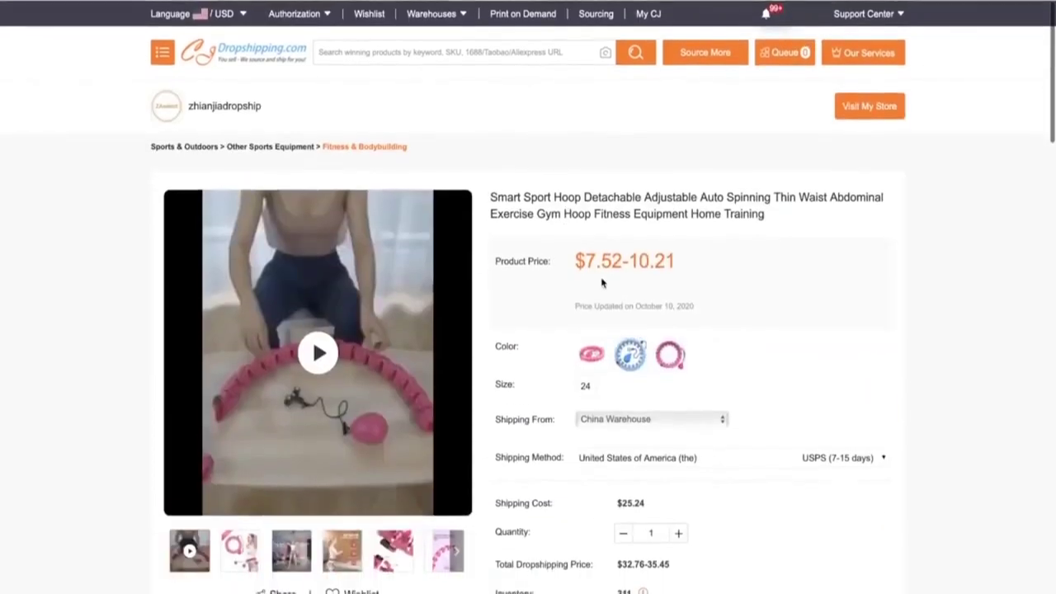
- Check the Smart Sport Hoop's shipping methods from the China Warehouse to the United States, and return to the product listing
left_click(639, 371)
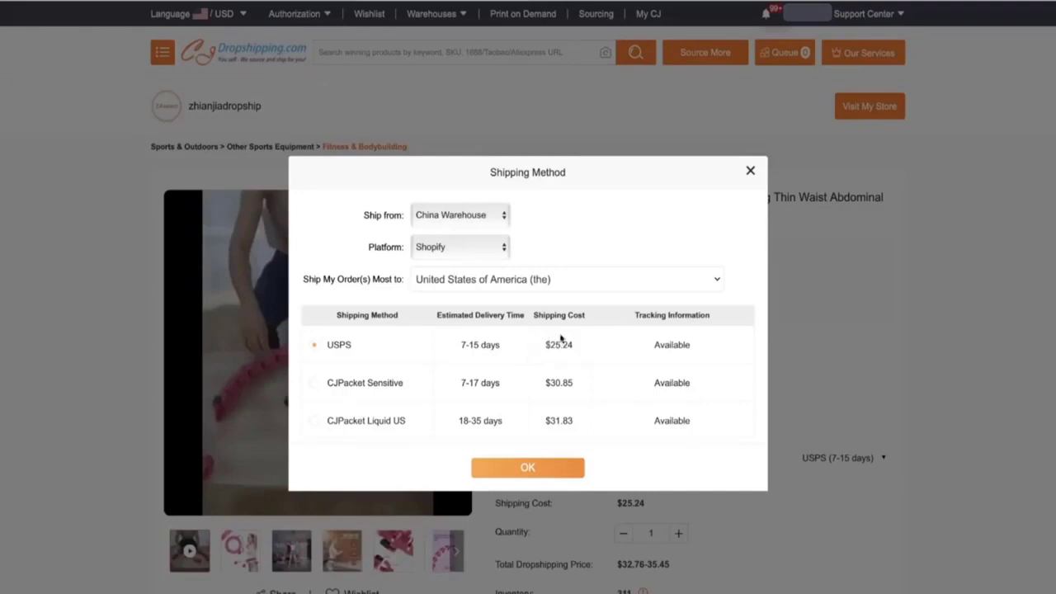
left_click(562, 279)
left_click(585, 277)
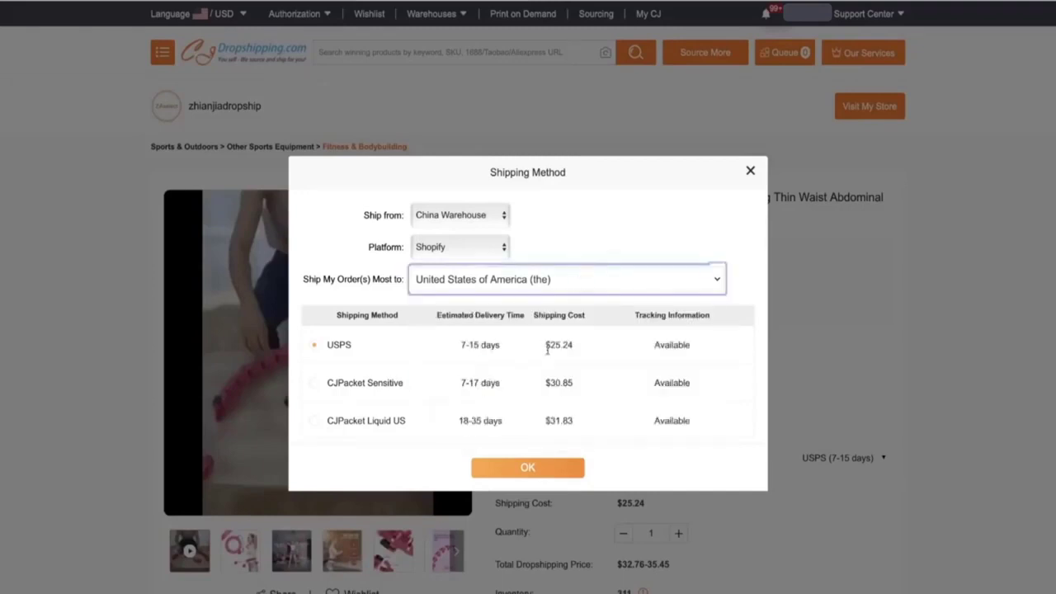
left_click(749, 170)
scroll(318, 19, "up", 2)
key("alt+Left")
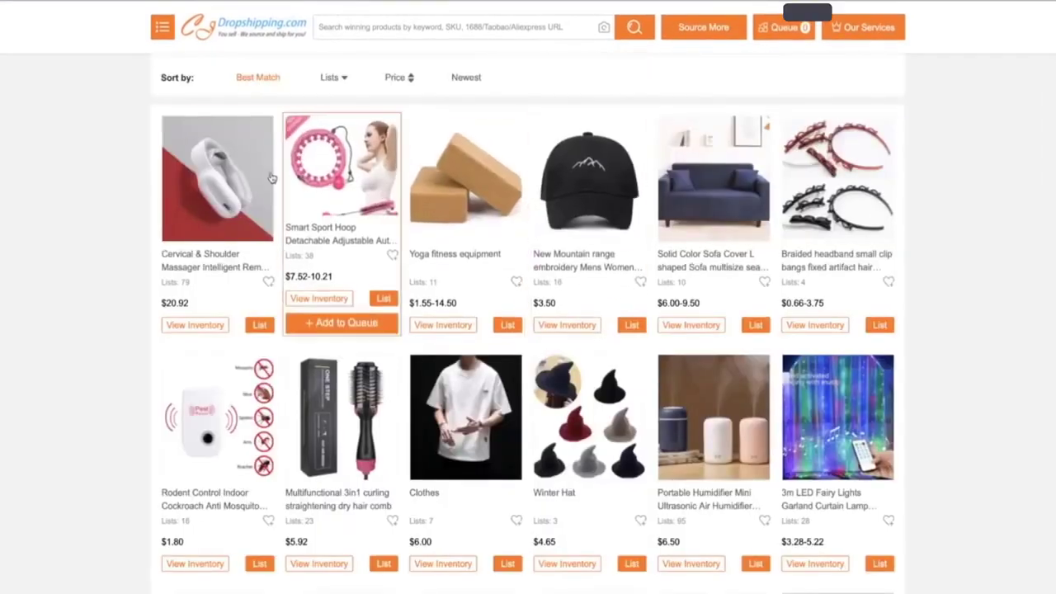
- Open the Cervical & Shoulder Massager product and check its United States shipping methods, delivery times and costs
left_click(235, 181)
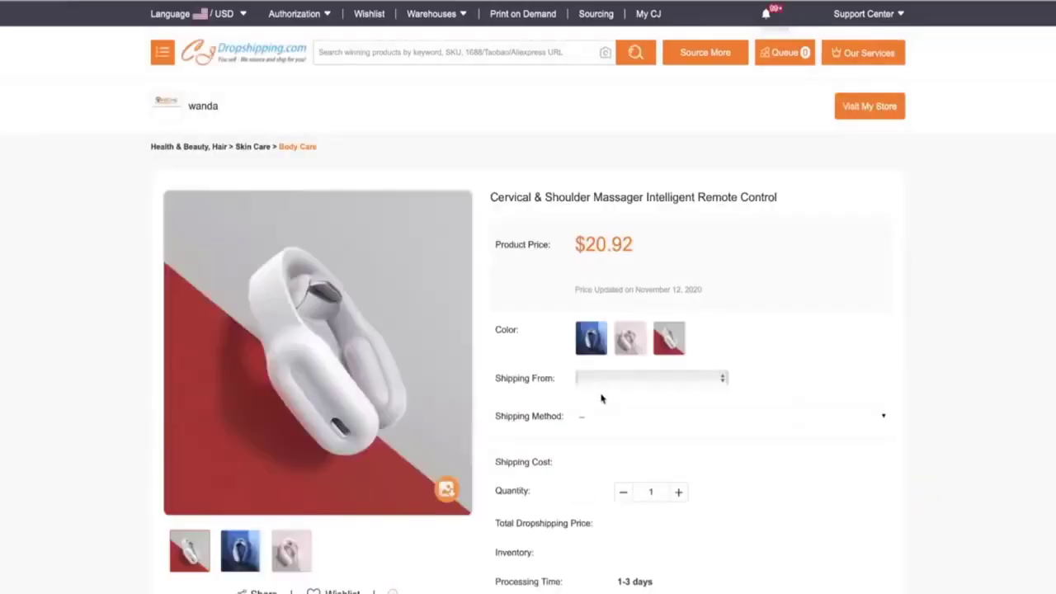
left_click(602, 388)
left_click(602, 387)
left_click(623, 417)
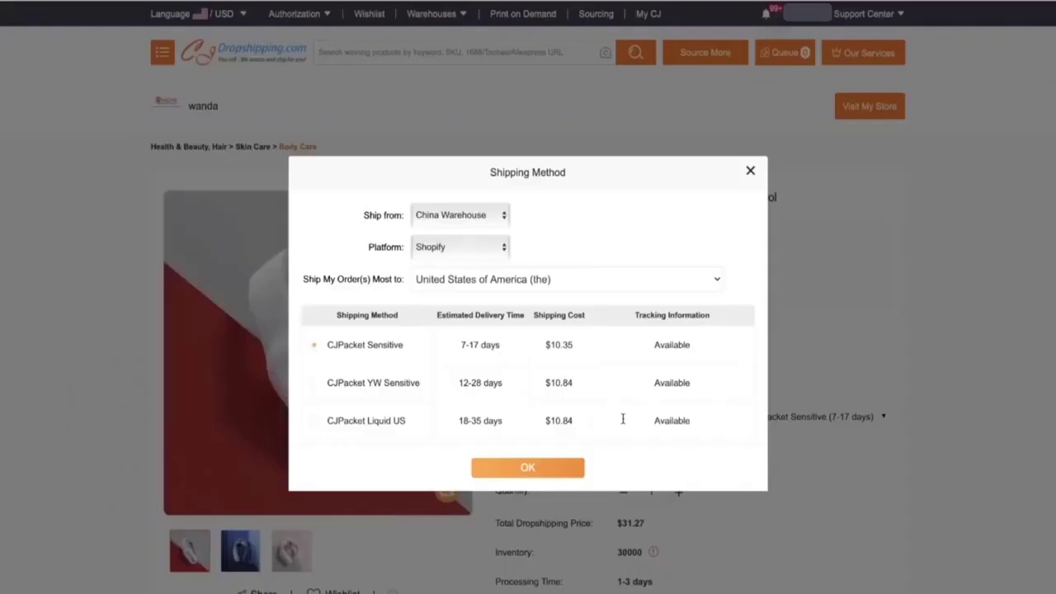
left_click(750, 171)
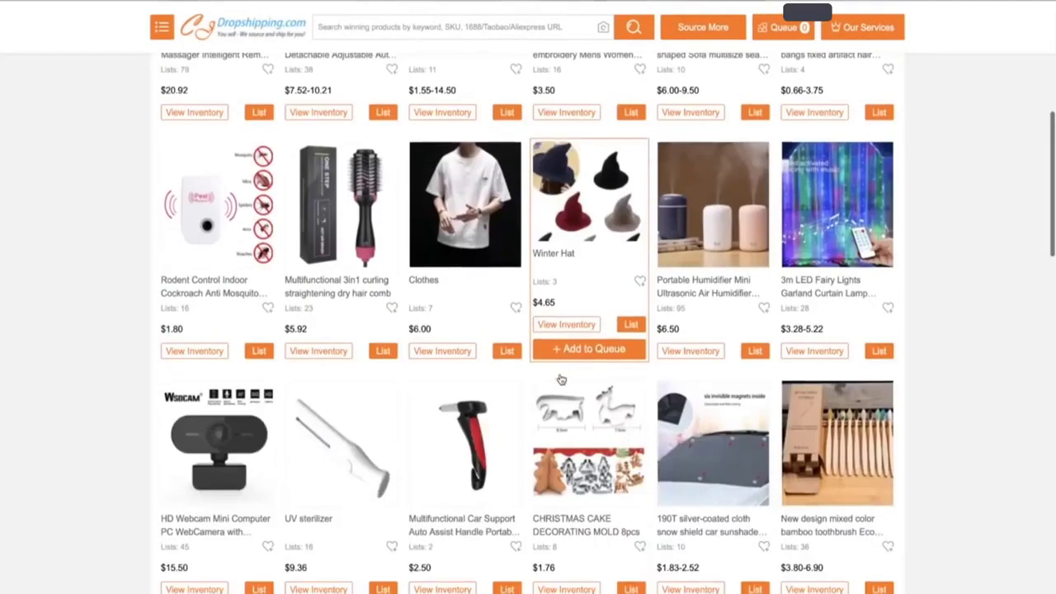
- Open the Portable Humidifier Mini product from the listing and bring up its shipping methods
scroll(560, 380, "up", 3)
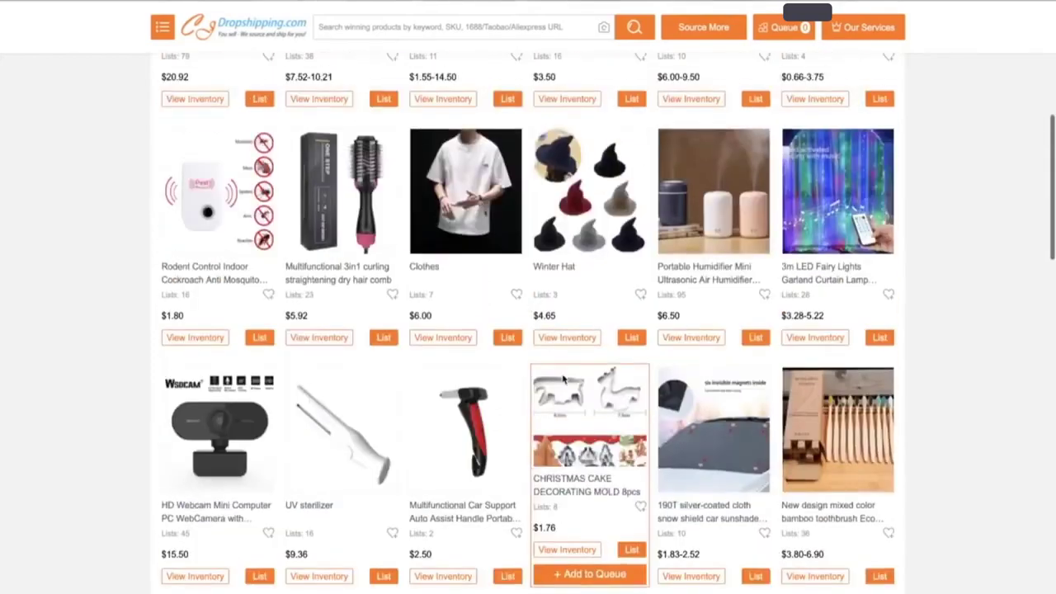
left_click(716, 215)
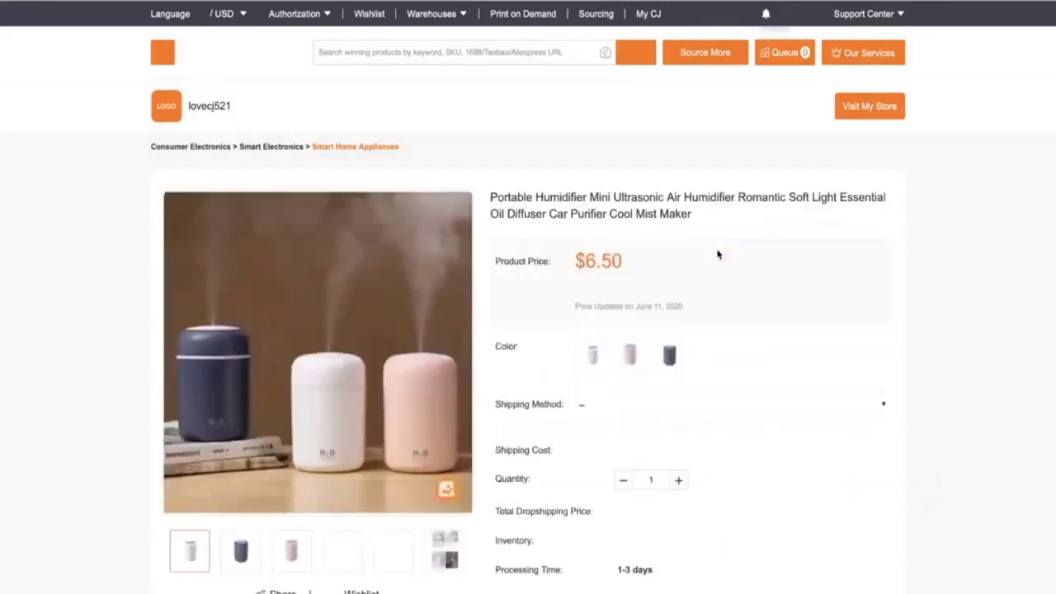
left_click(671, 394)
left_click(639, 412)
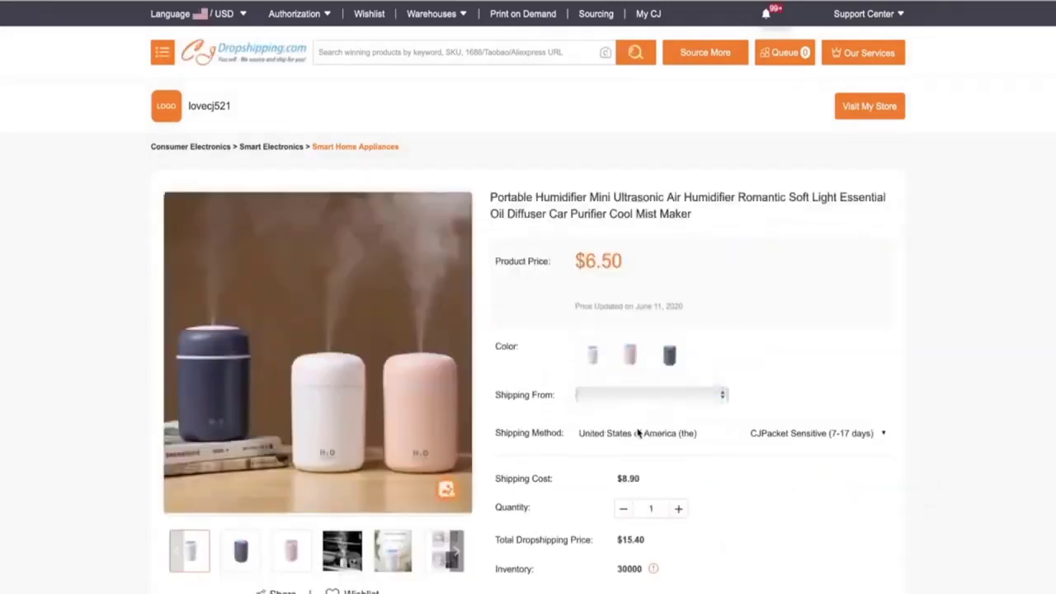
left_click(637, 430)
- Compare delivery times and costs across the humidifier's full list of shipping methods from the China Warehouse to the United States
scroll(609, 424, "down", 5)
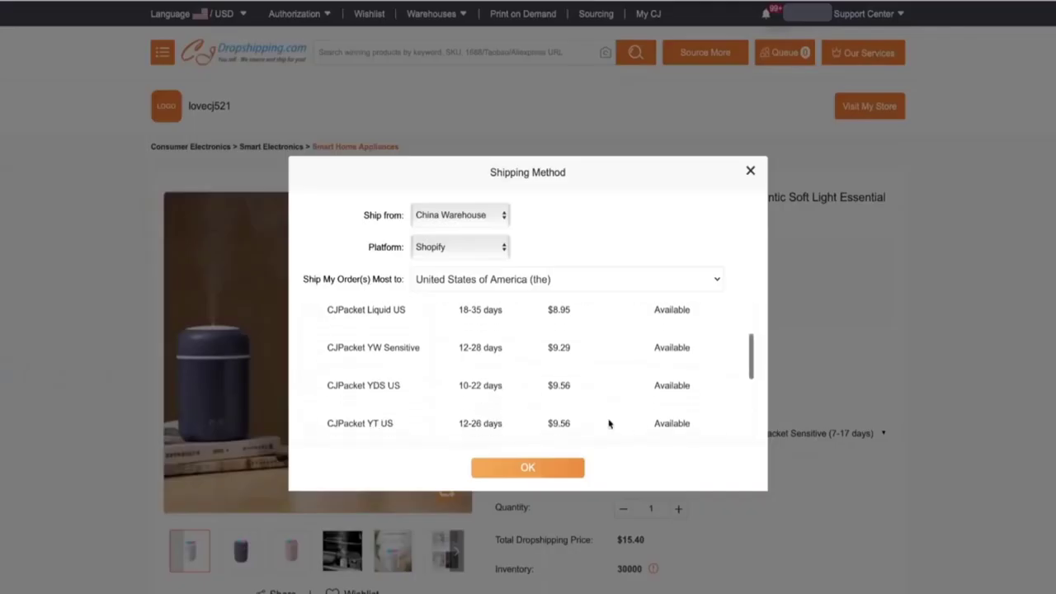
scroll(609, 424, "up", 5)
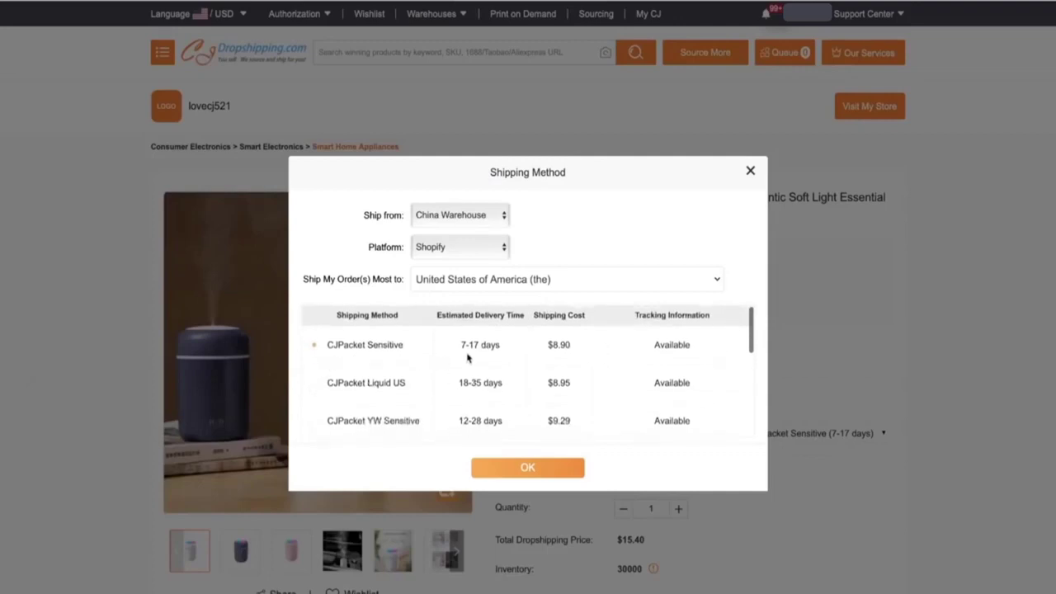
scroll(535, 368, "down", 1)
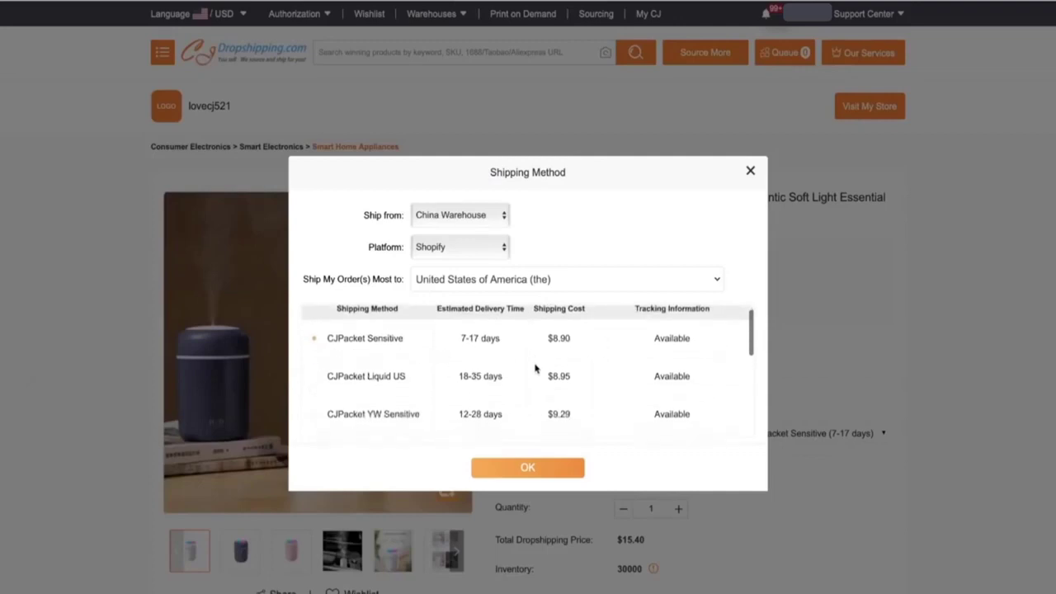
scroll(535, 368, "down", 5)
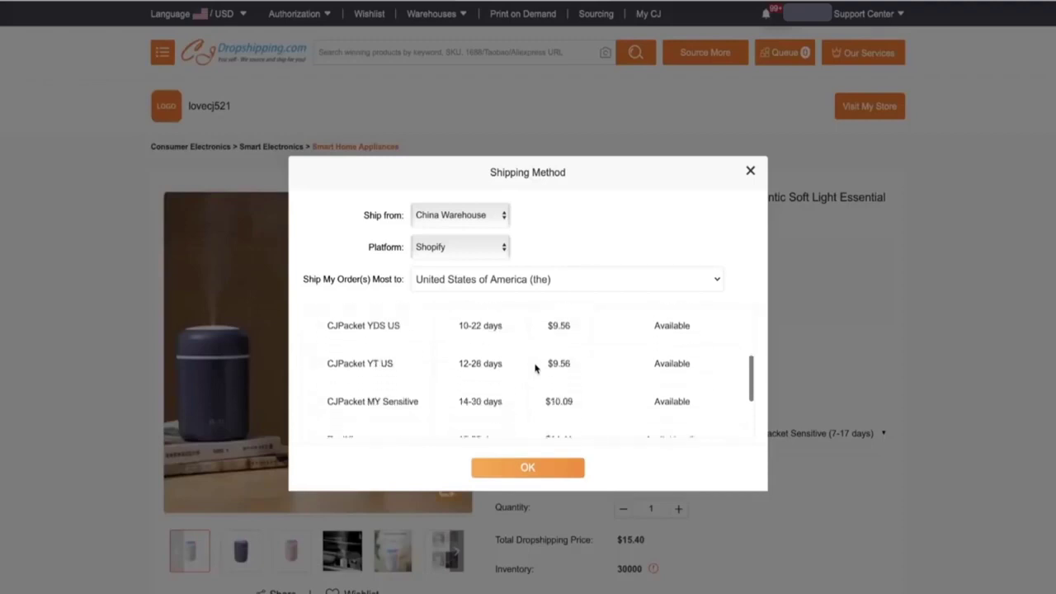
scroll(535, 368, "up", 3)
scroll(534, 369, "down", 5)
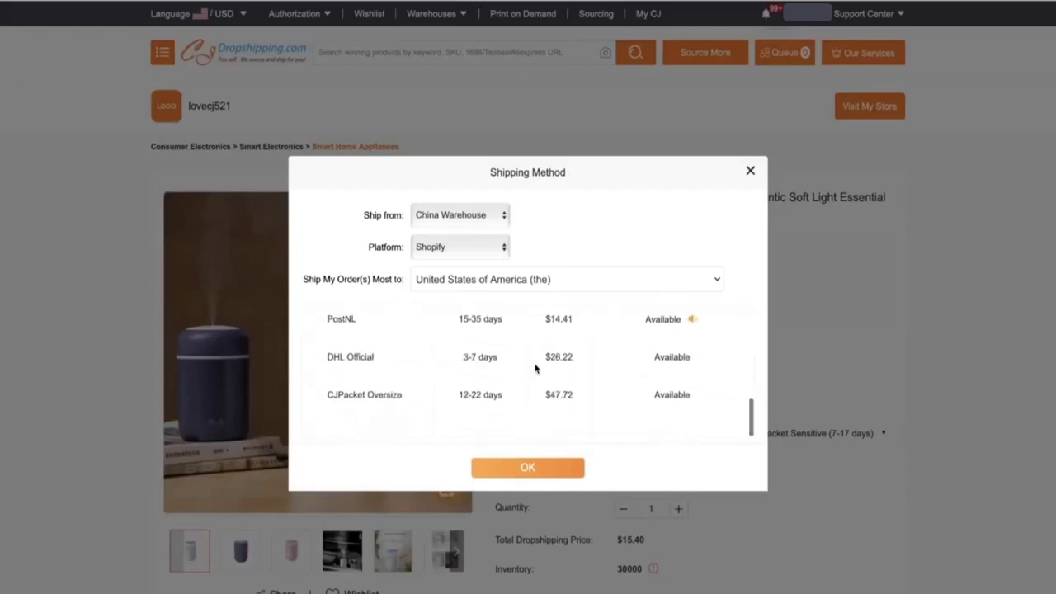
scroll(538, 368, "up", 5)
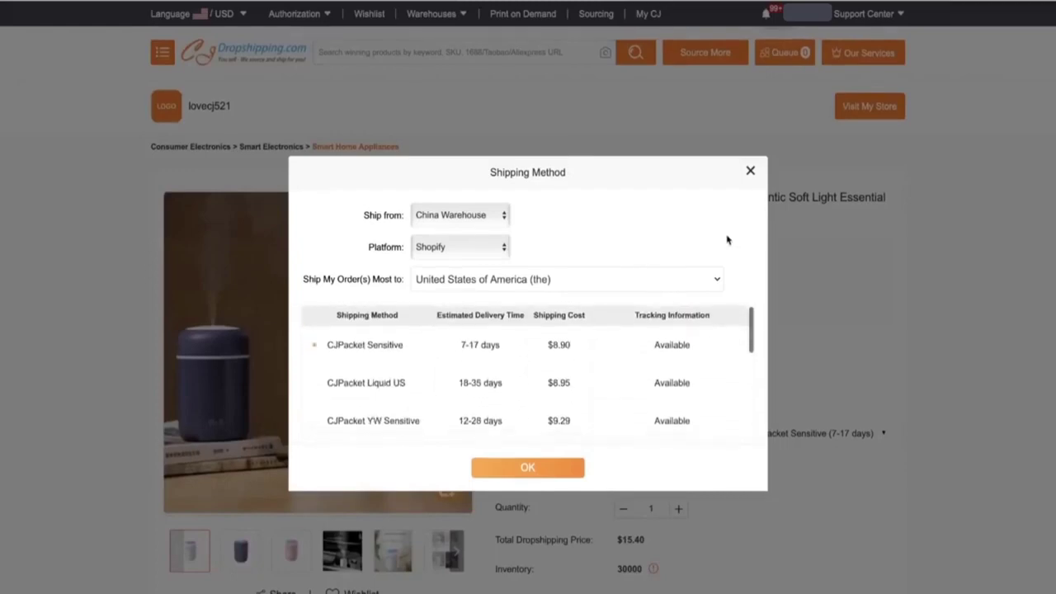
- Close the humidifier's shipping methods, and check the PU Luxury Handbags product's US Warehouse delivery time and shipping cost to the United States
left_click(751, 171)
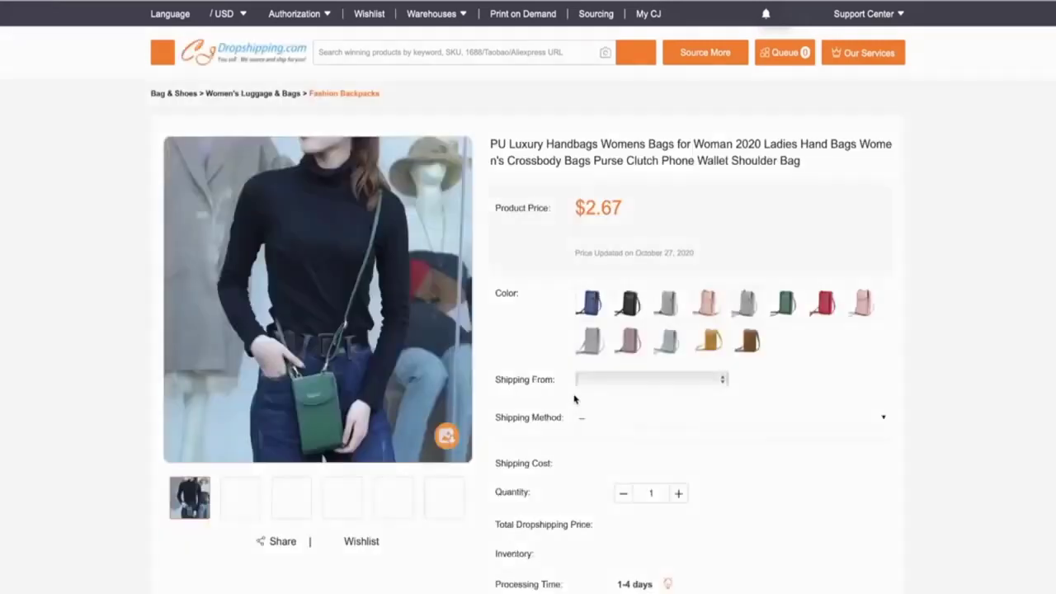
left_click(608, 419)
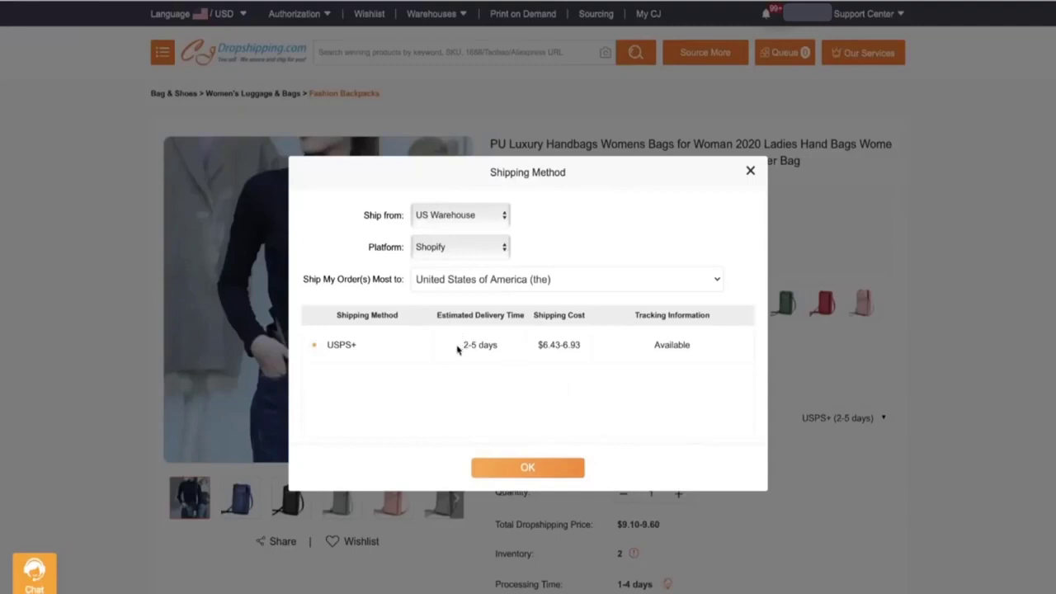
left_click_drag(462, 347, 493, 348)
left_click(494, 348)
left_click(547, 350)
left_click(750, 171)
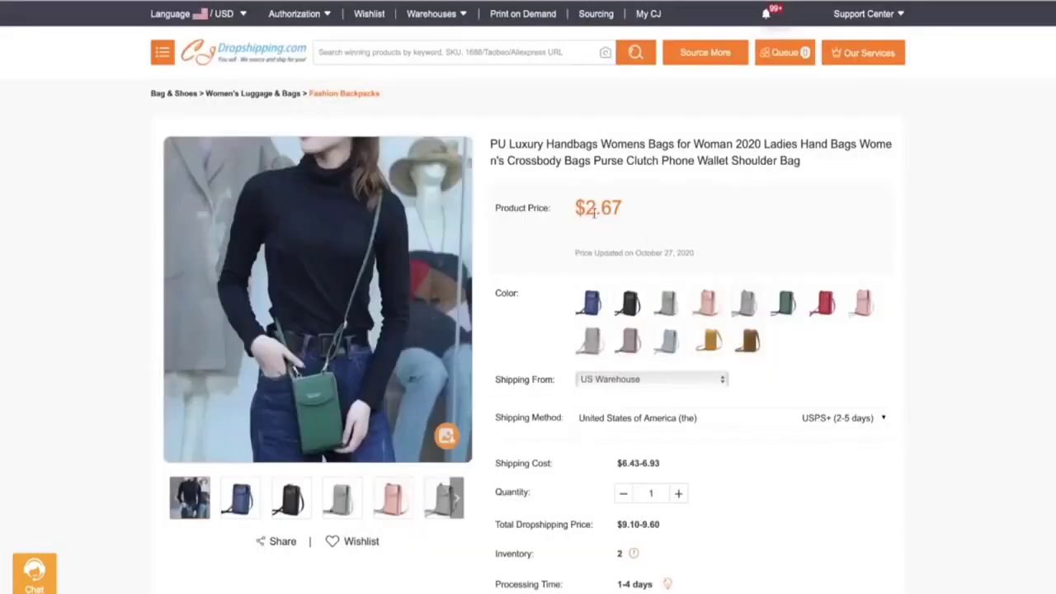
- Inspect the handbag's main photo up close and recheck its USPS+ delivery time and cost
mouse_move(323, 345)
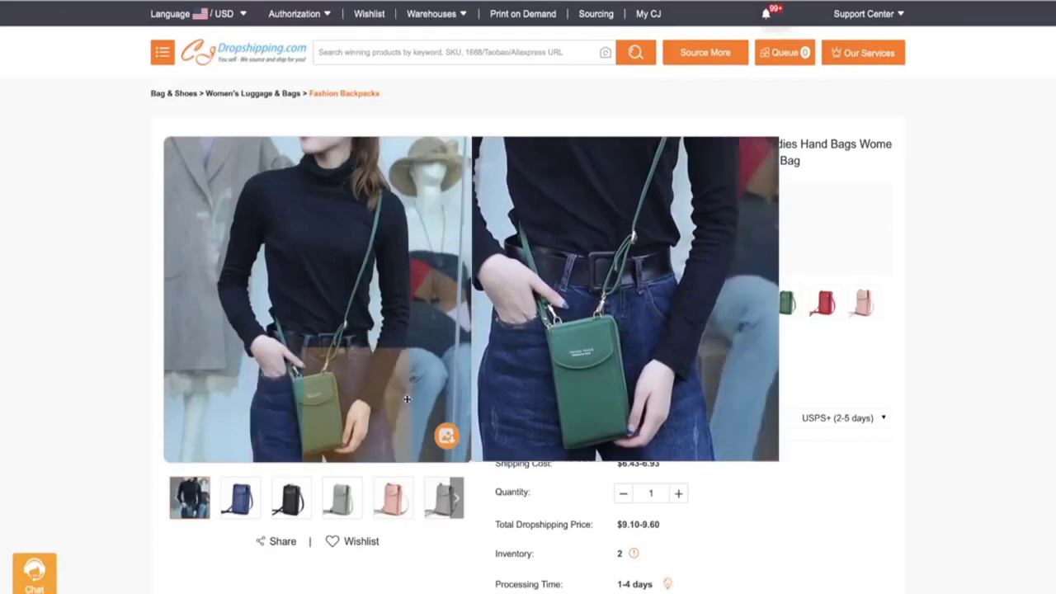
left_click(643, 420)
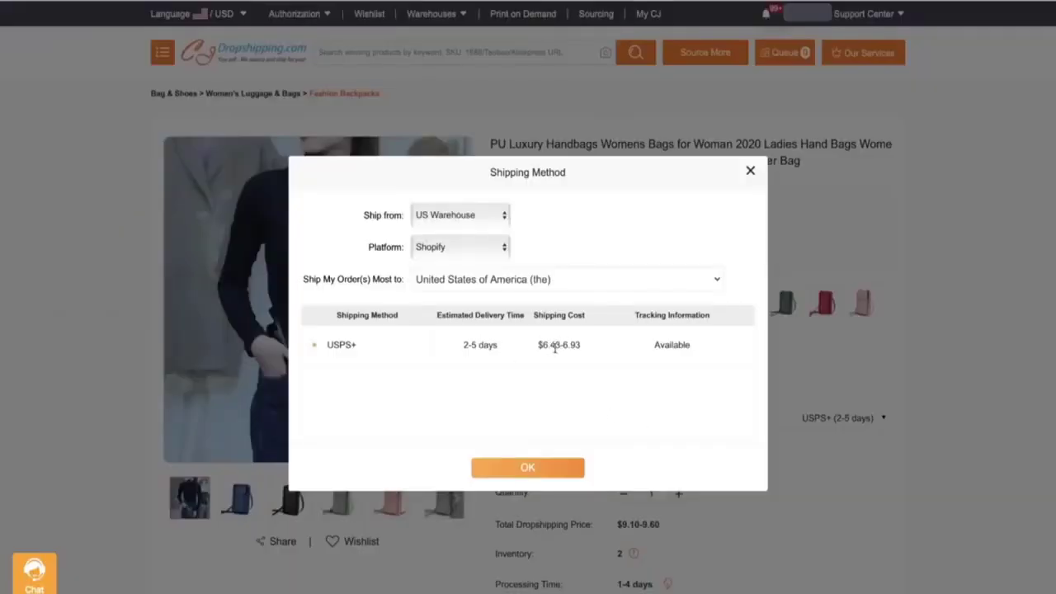
mouse_move(459, 347)
left_mouse_down()
mouse_move(499, 345)
mouse_move(458, 350)
left_mouse_up()
left_click(513, 353)
left_click(749, 172)
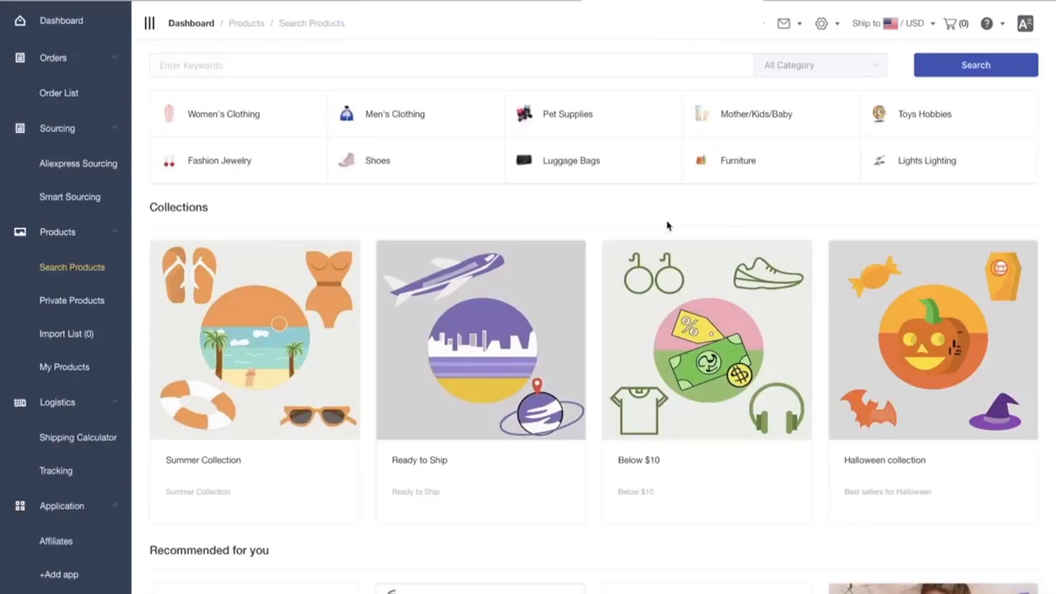
- Switch to HyperSKU, browse the recommended products and open the Ready to Ship collection
scroll(644, 278, "down", 5)
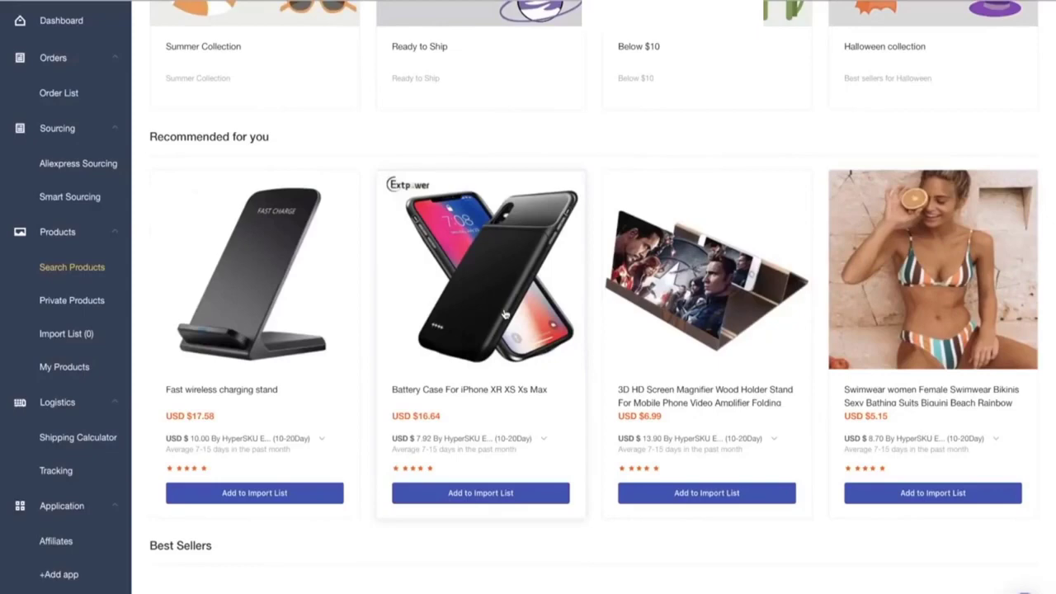
scroll(506, 314, "up", 5)
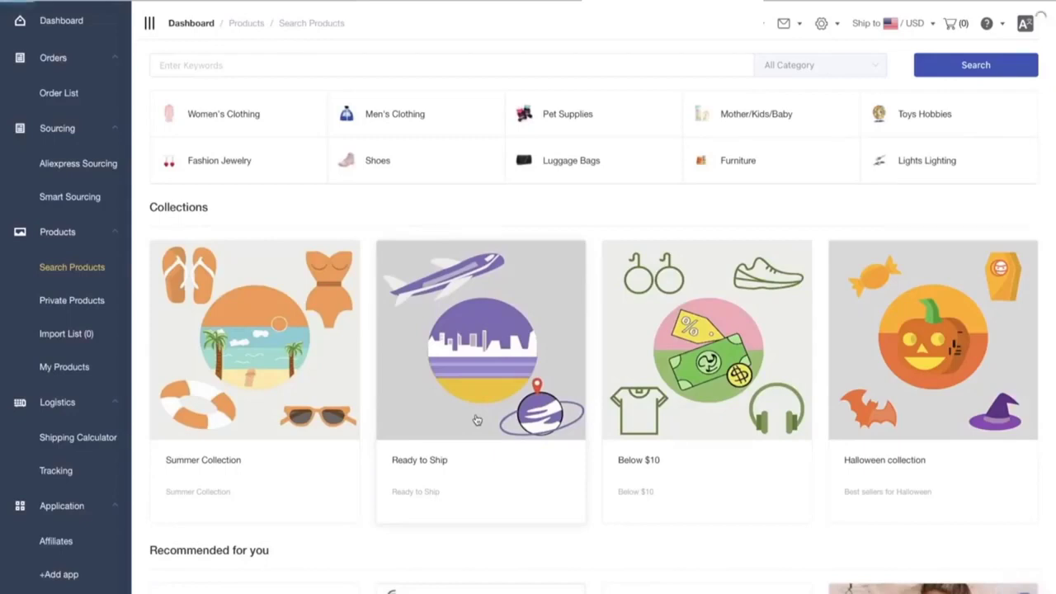
left_click(477, 420)
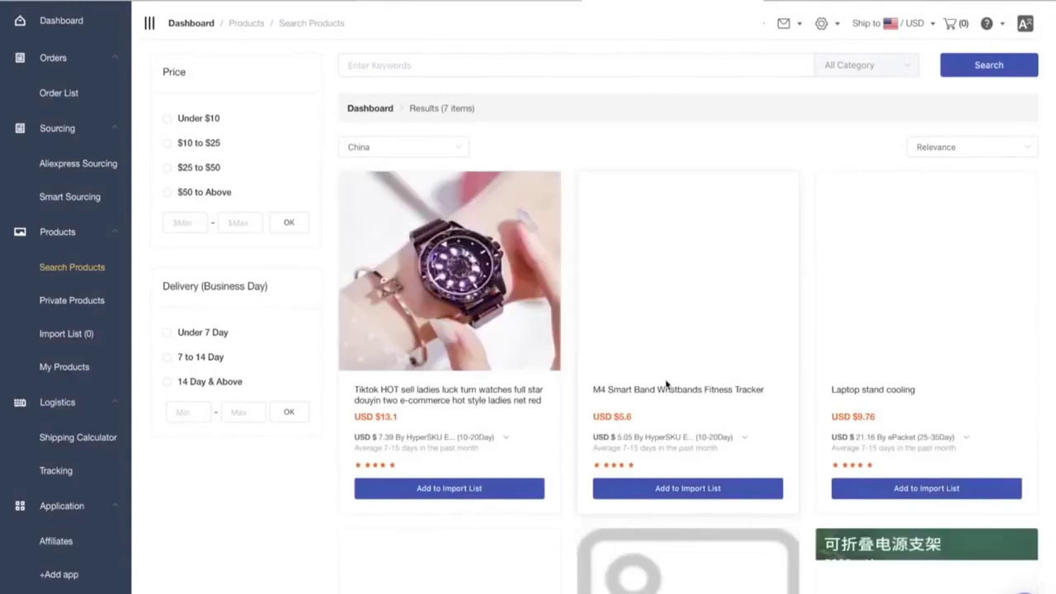
- Look through the Ready to Ship products, and open the Tiktok HOT sell ladies watch with its shipping methods
scroll(668, 418, "down", 2)
scroll(667, 418, "down", 4)
scroll(664, 396, "up", 6)
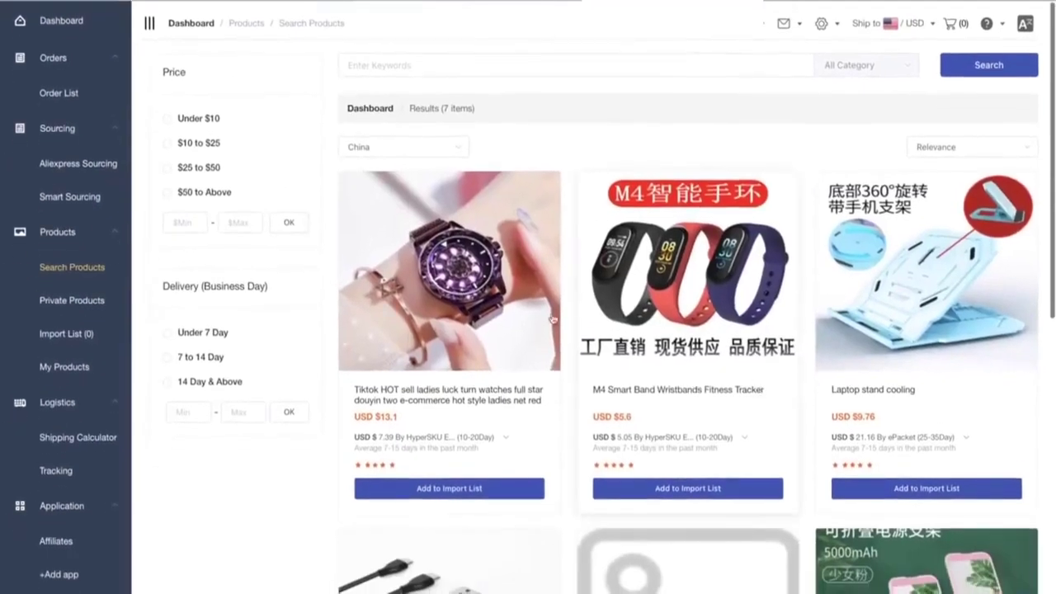
left_click(429, 298)
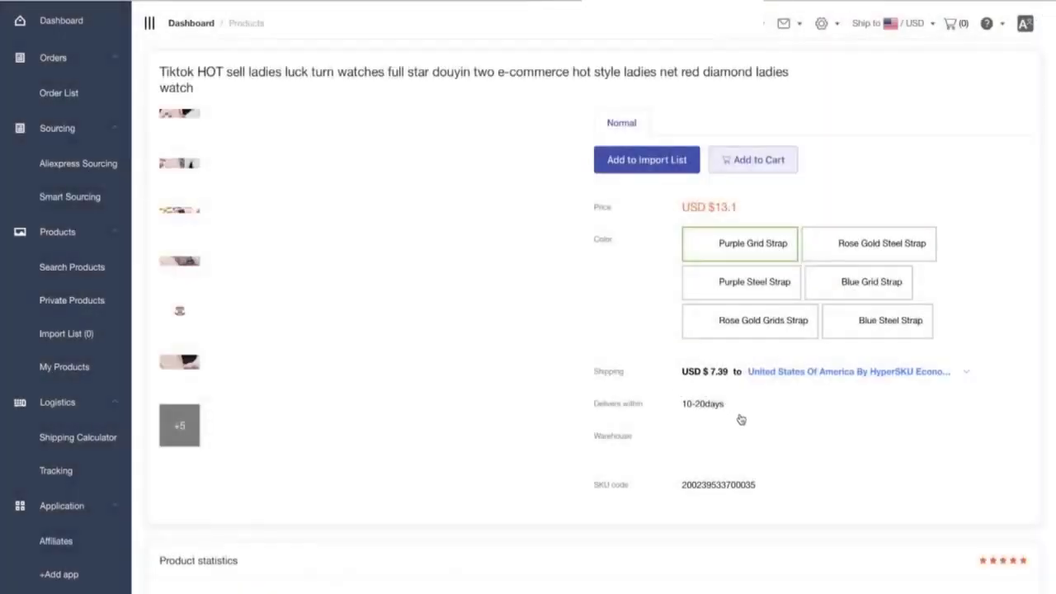
left_click(968, 373)
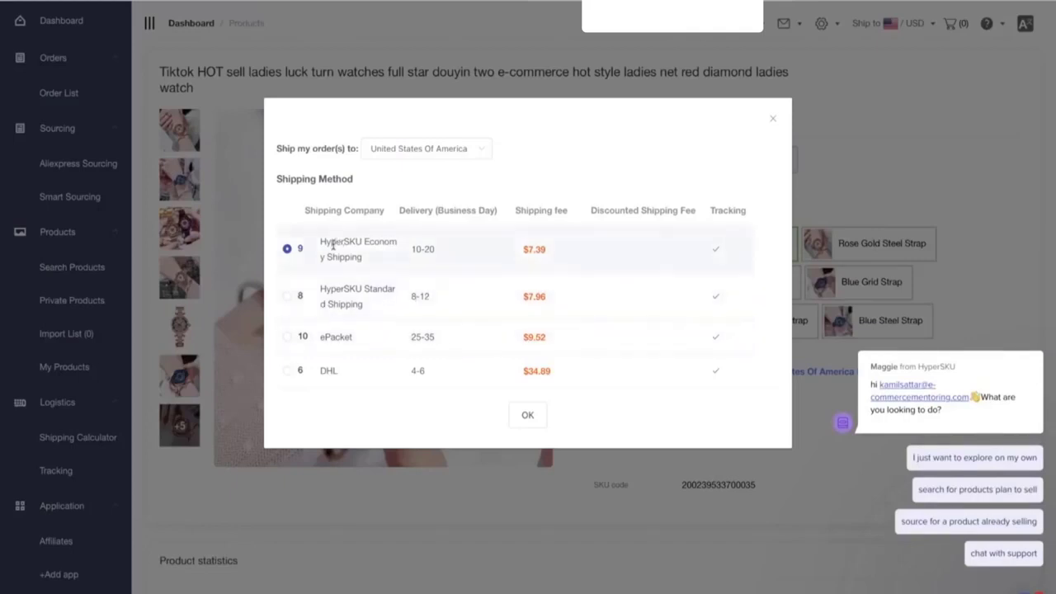
- Compare HyperSKU Economy Shipping with HyperSKU Standard Shipping for the watch, and close its shipping methods
left_click(287, 296)
left_click(286, 250)
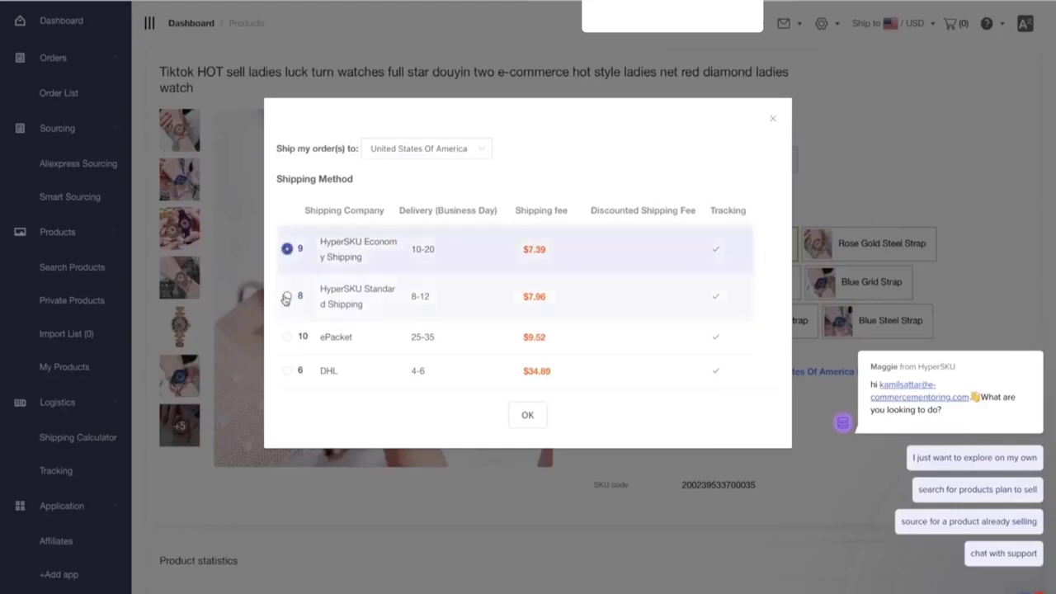
left_click(287, 297)
left_click(287, 250)
left_click(287, 297)
left_click(286, 250)
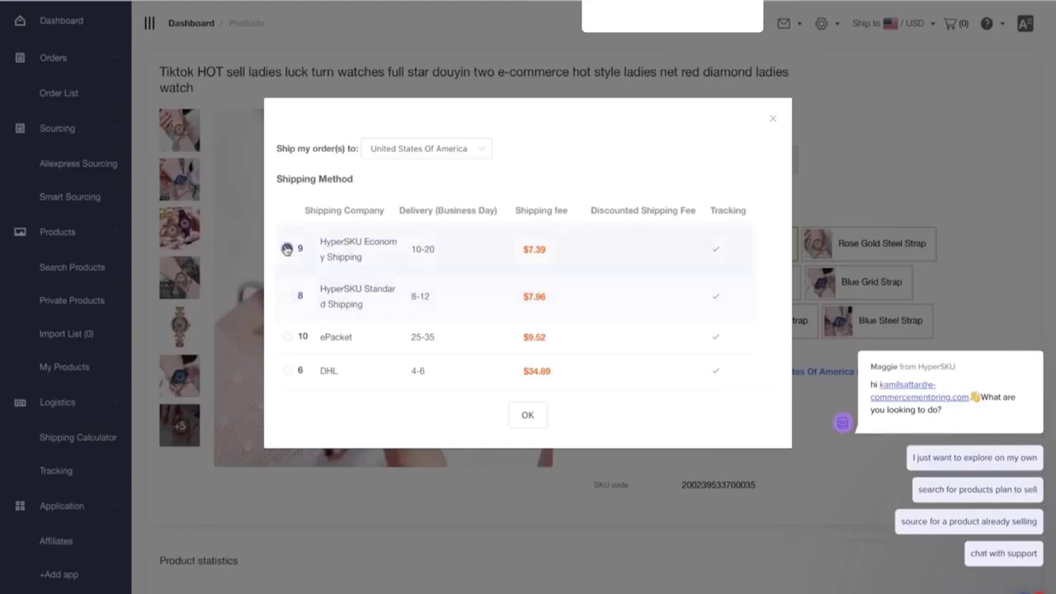
left_click(773, 123)
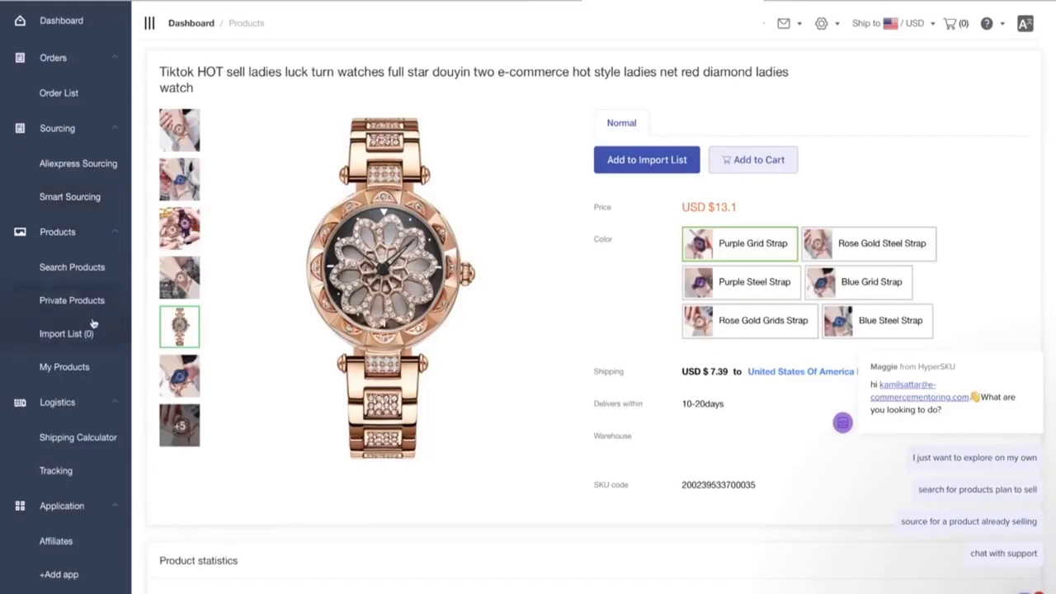
- Review the watch's product statistics and view its third product photo
scroll(76, 357, "down", 2)
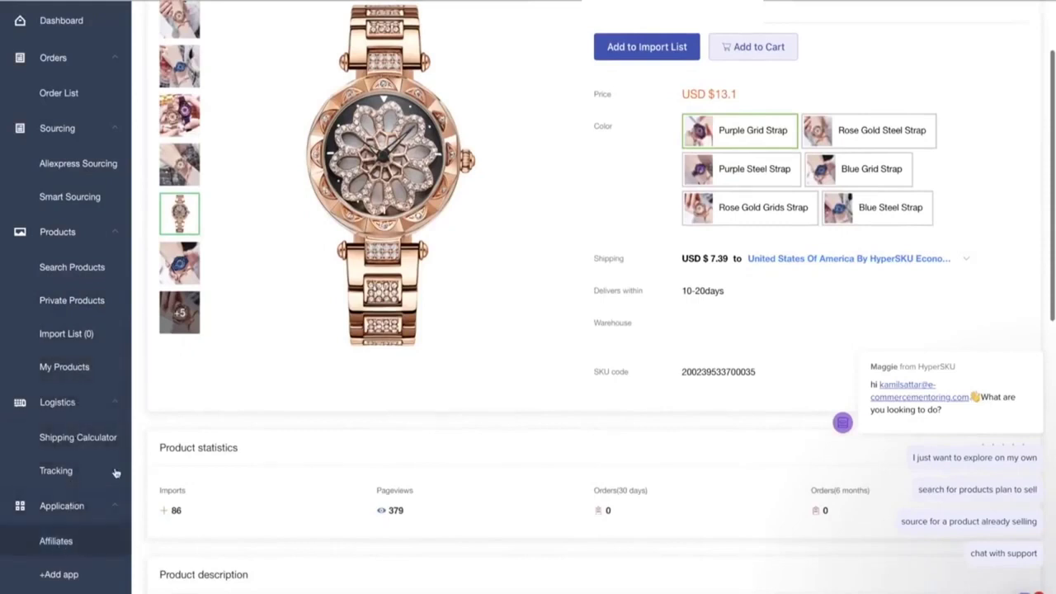
scroll(113, 421, "up", 3)
scroll(114, 421, "down", 1)
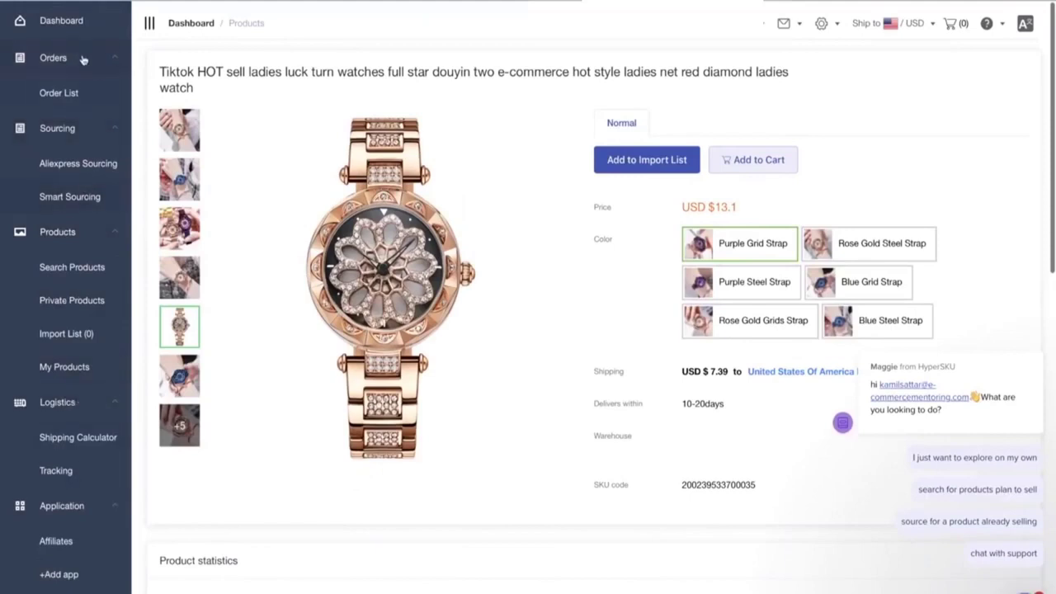
left_click(179, 227)
- Review the Shopify and Woocommerce lists in the HyperSKU store settings, and the Pricing and Assign cents rules
mouse_move(825, 27)
left_click(792, 68)
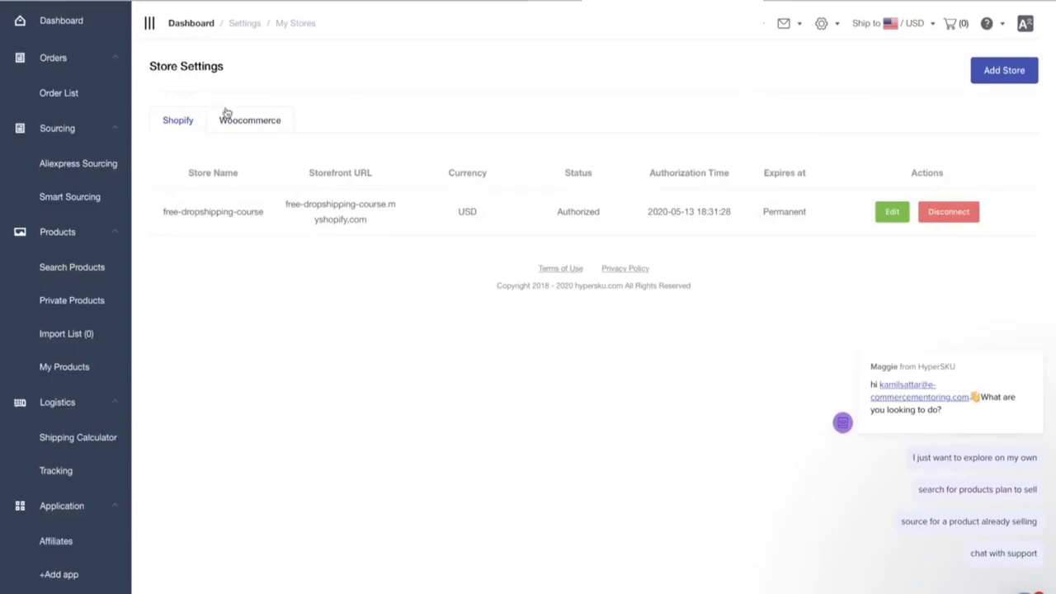
left_click(251, 120)
left_click(194, 119)
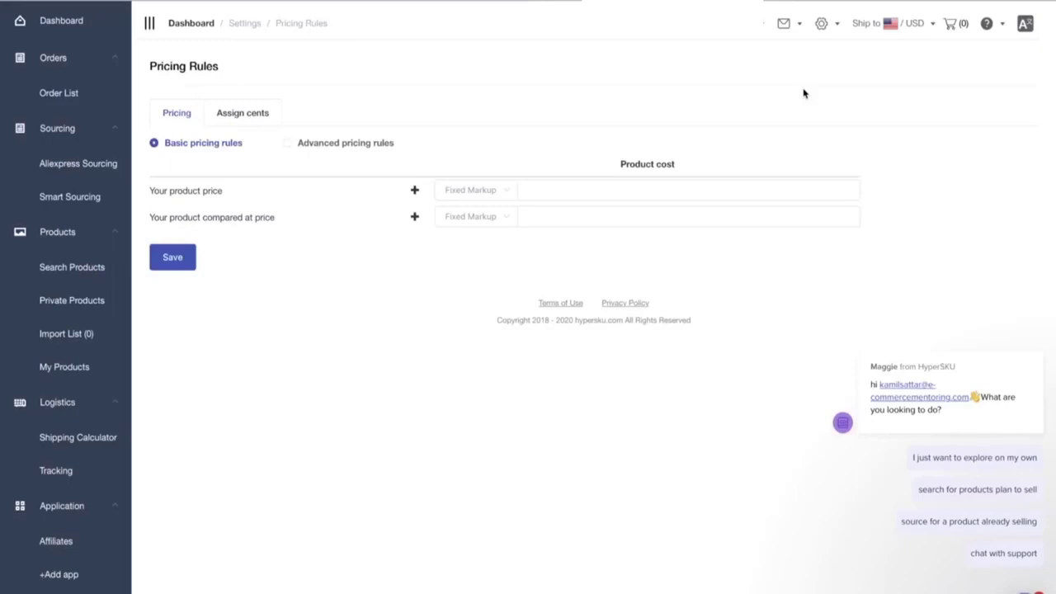
left_click(238, 114)
left_click(189, 115)
- Open the HyperSKU preferences and review the payment and logistics, communication and time zone settings
mouse_move(822, 23)
left_click(792, 113)
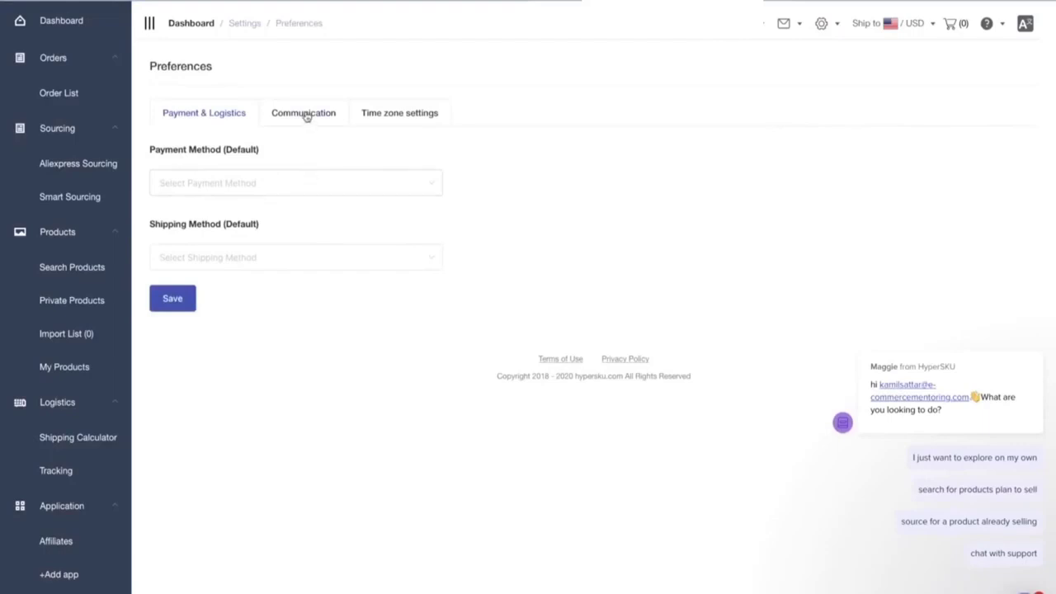
left_click(307, 116)
left_click(404, 121)
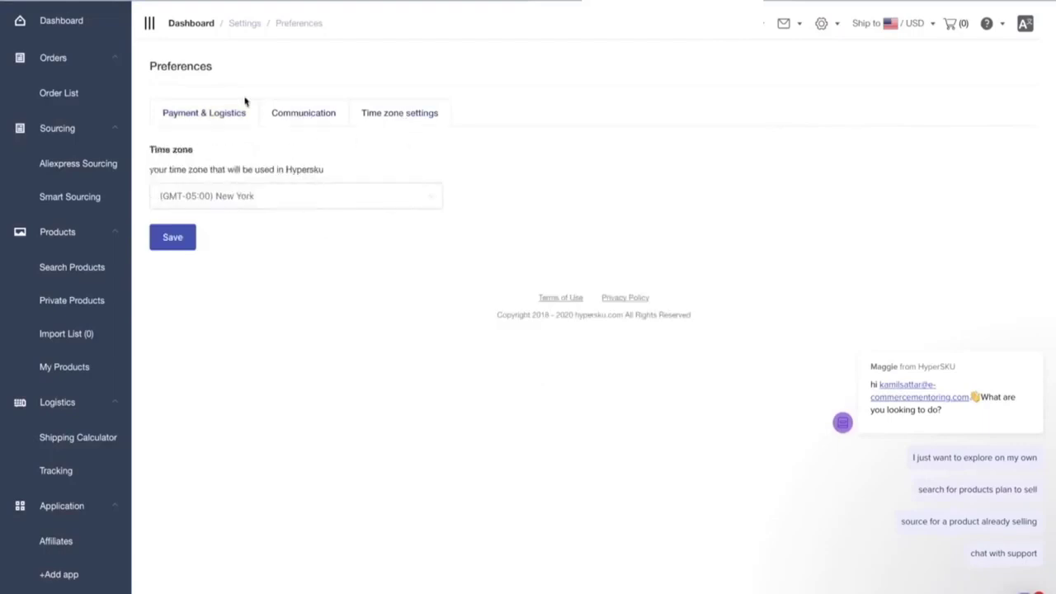
left_click(218, 118)
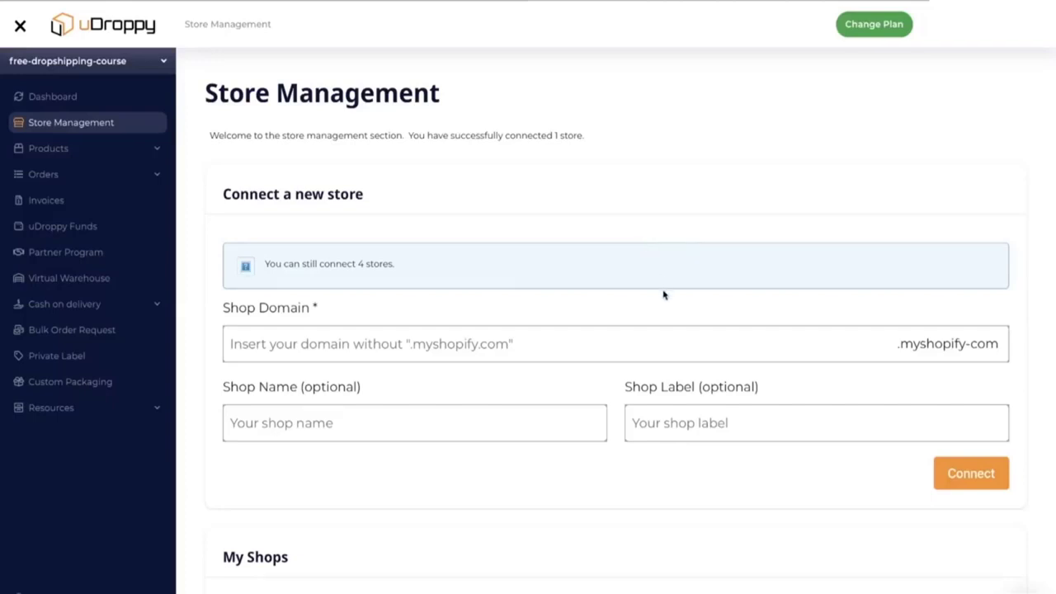
- Switch to uDroppy, look over its store management page and open the product catalog
scroll(586, 262, "down", 1)
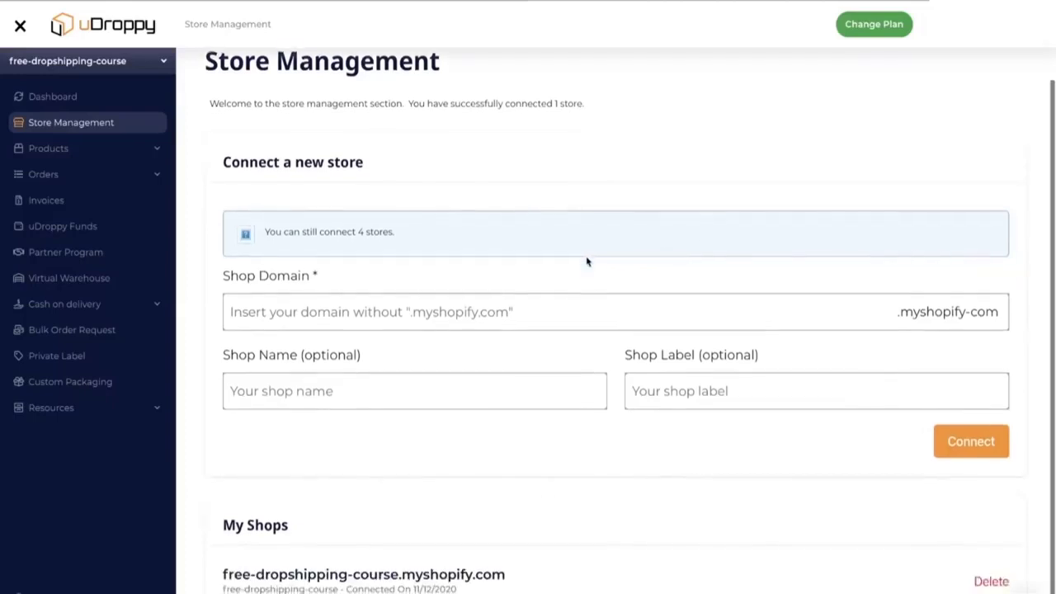
scroll(488, 357, "up", 1)
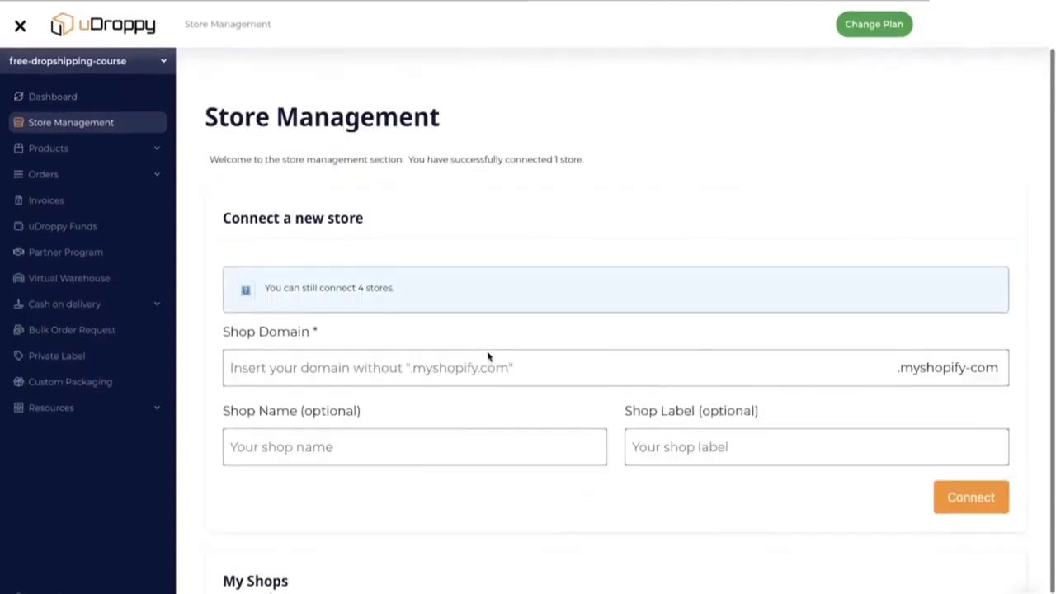
left_click(75, 150)
left_click(72, 171)
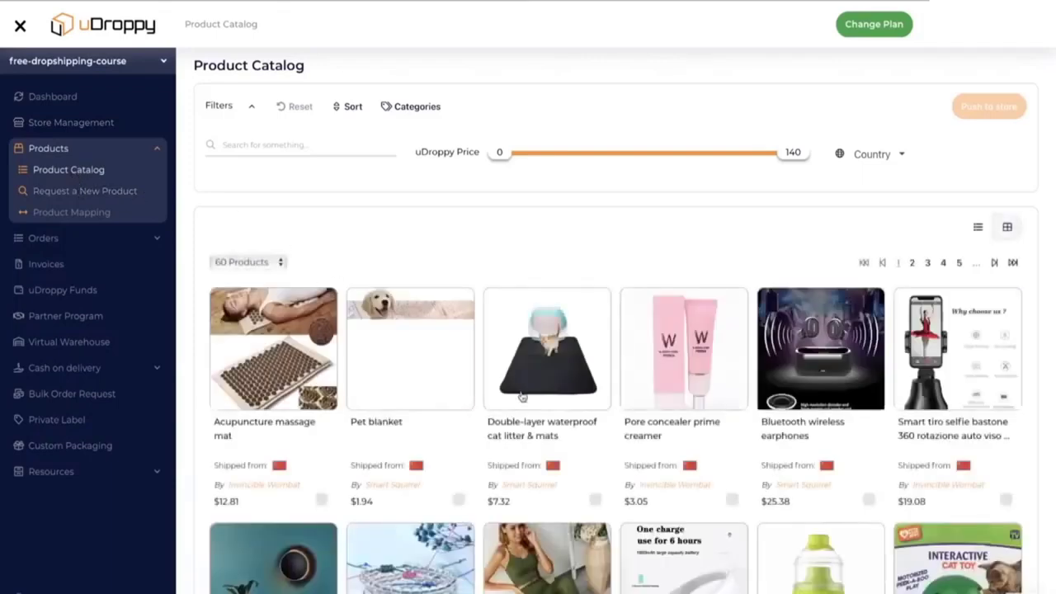
- Browse the uDroppy product catalog and open the Seamles gym clothing gym yoga set fitness product
scroll(522, 394, "down", 2)
scroll(522, 396, "down", 3)
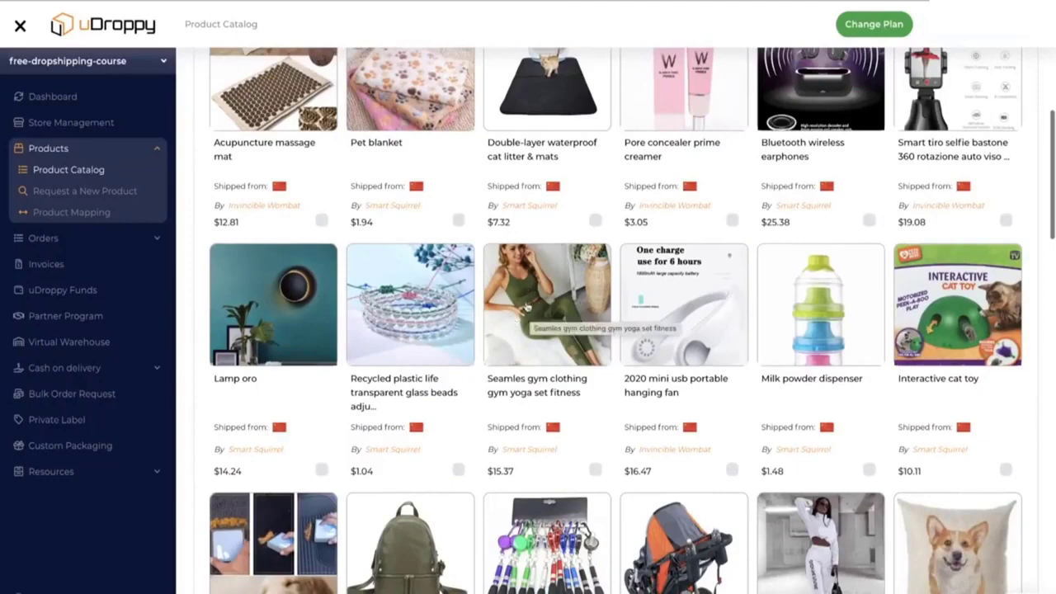
left_click(532, 297)
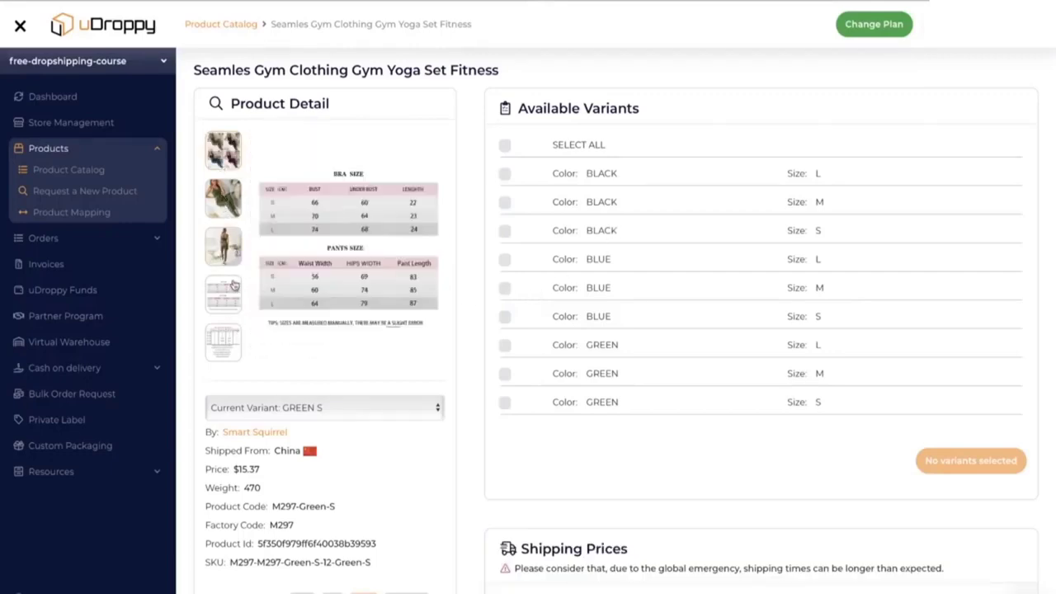
- Check the gym yoga set's available variants and its shipping prices by country
scroll(639, 415, "down", 6)
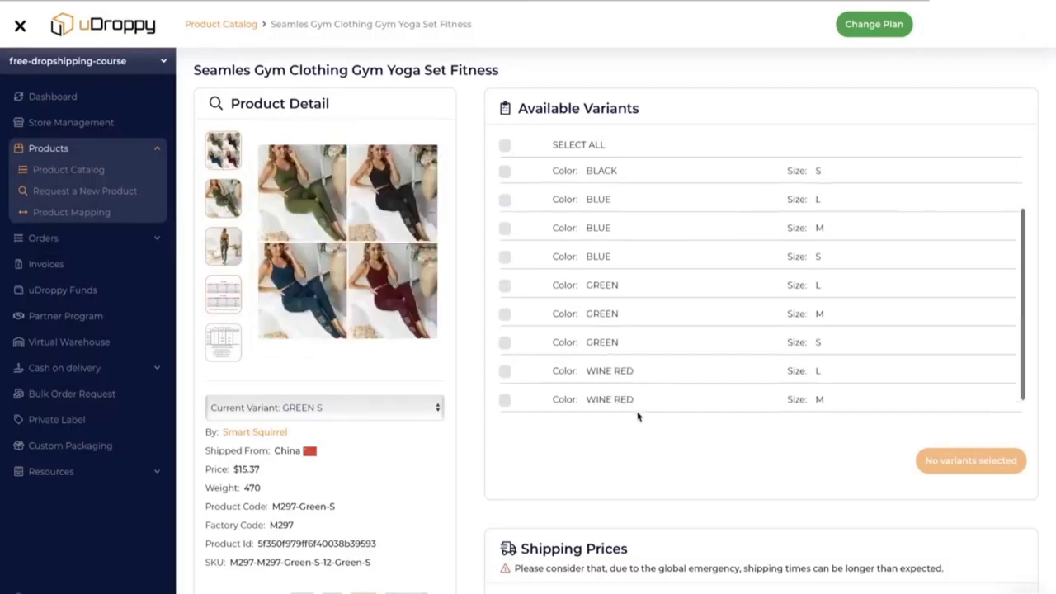
left_click(707, 256)
left_click(673, 335)
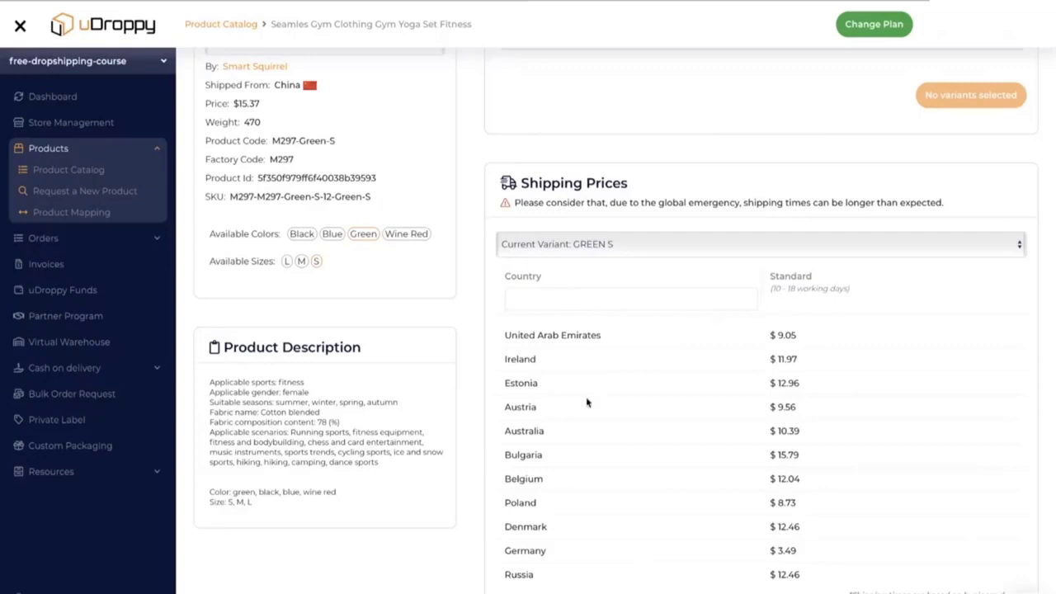
scroll(565, 393, "up", 5)
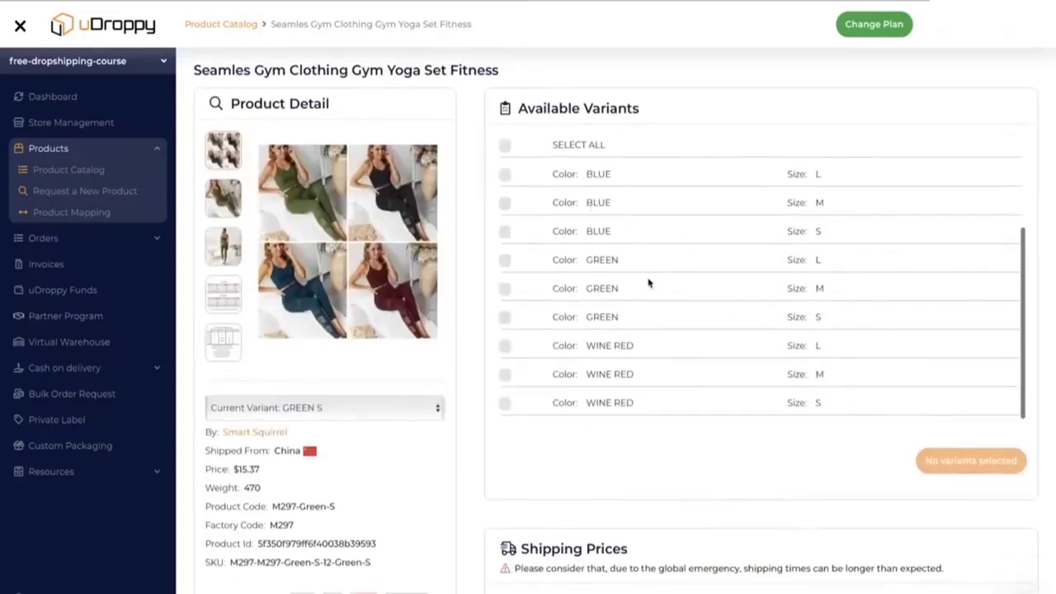
- Return to the product catalog, and open the Acupuncture massage mat to examine its shipping prices by country and carrier
left_click(72, 170)
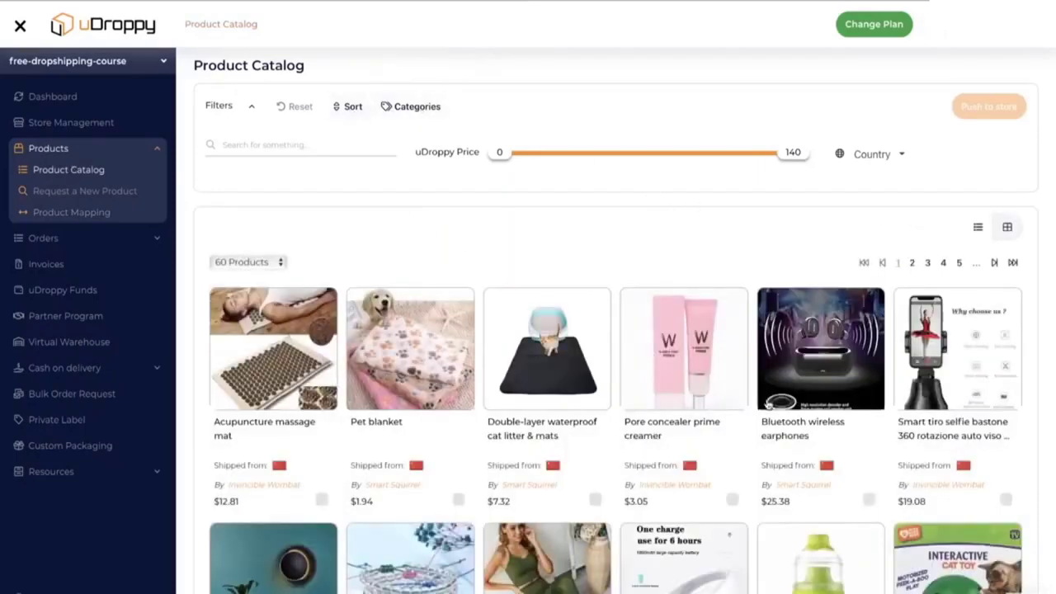
scroll(783, 460, "down", 1)
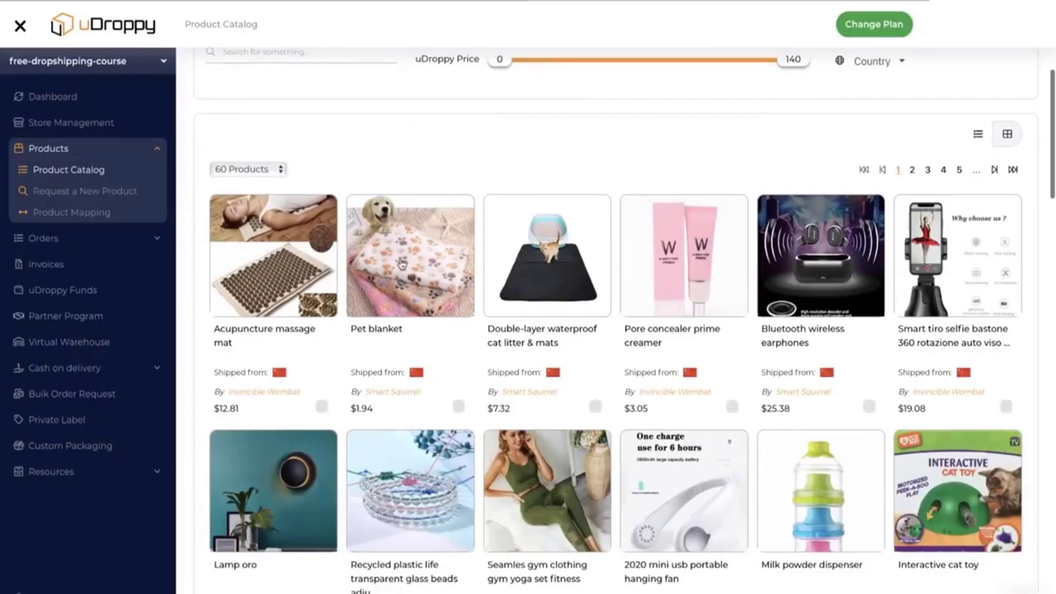
left_click(290, 270)
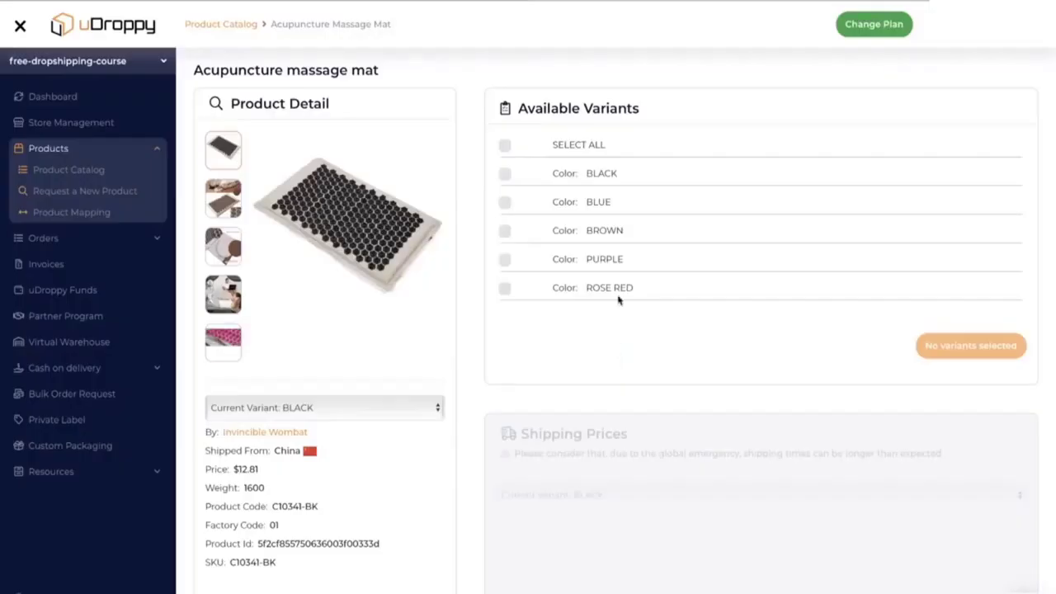
scroll(624, 361, "down", 1)
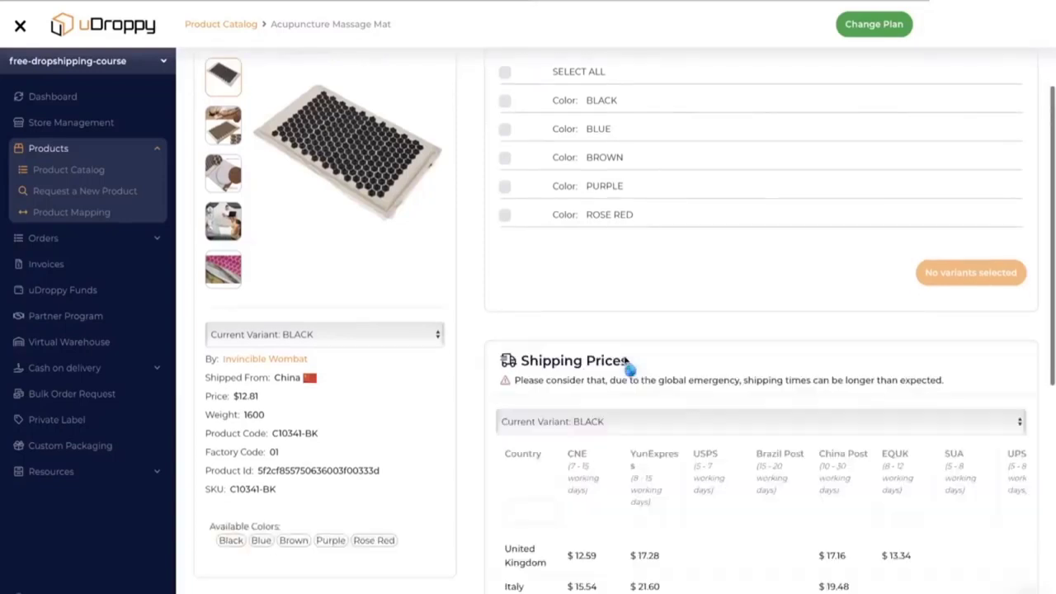
scroll(627, 366, "down", 3)
scroll(627, 365, "down", 3)
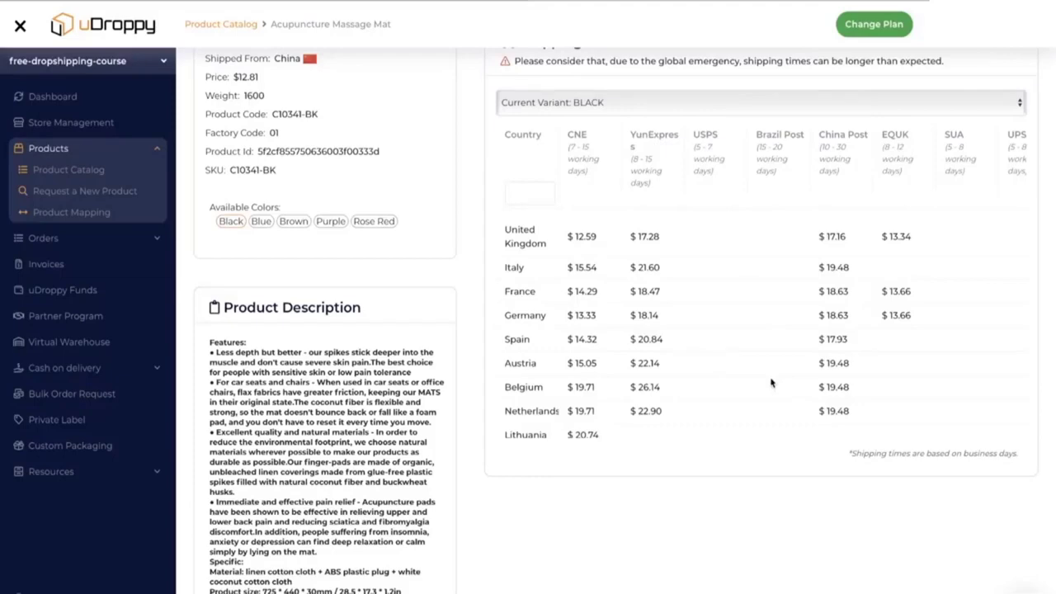
- Examine the acupuncture massage mat's remaining country shipping prices and its product description
scroll(772, 382, "down", 3)
scroll(384, 500, "down", 3)
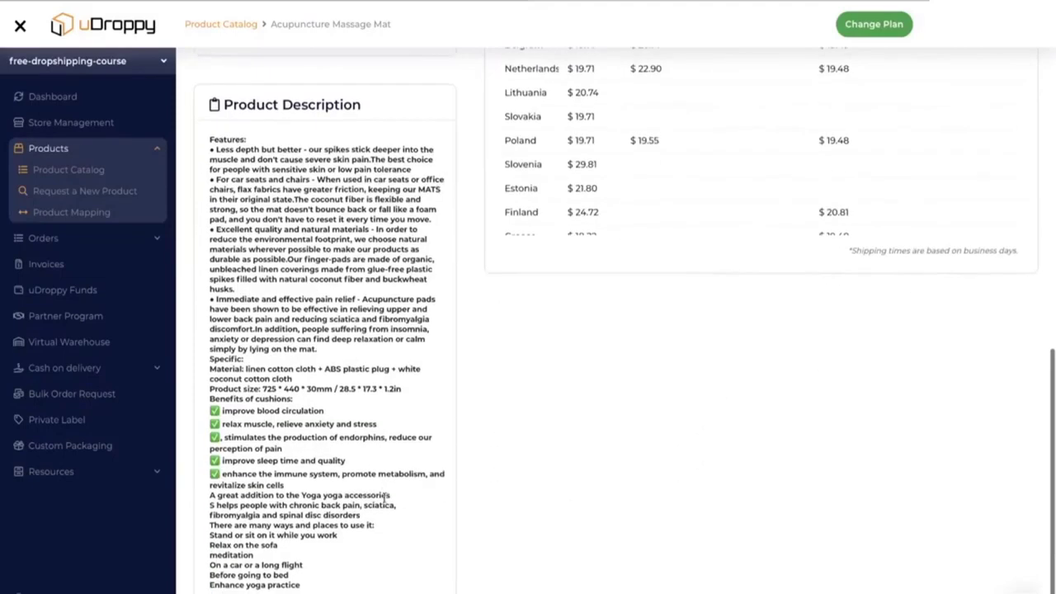
scroll(668, 415, "up", 7)
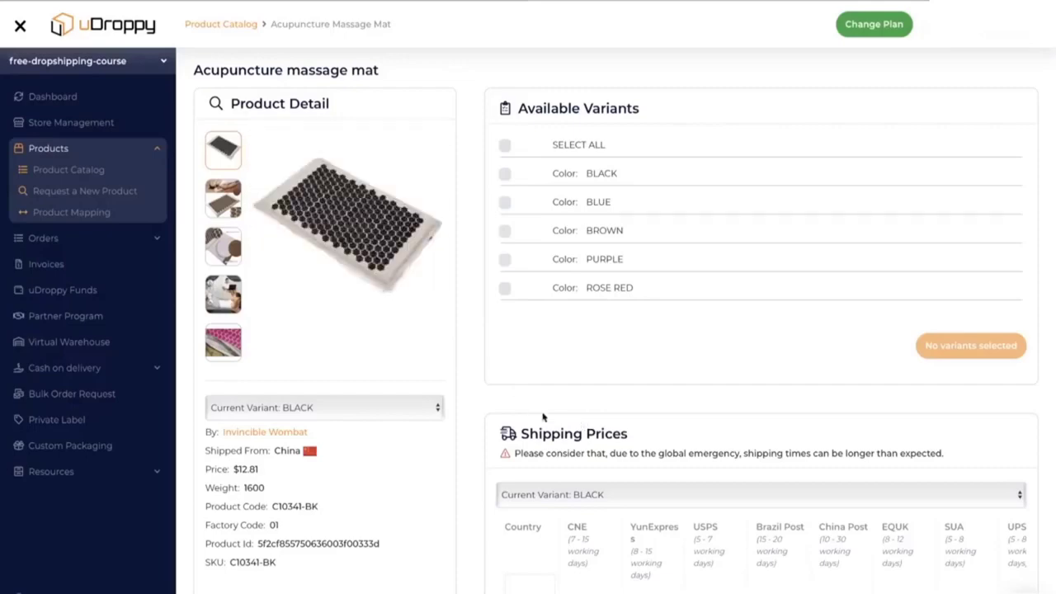
- Return to the uDroppy product catalog and browse the listed products and their prices
left_click(88, 170)
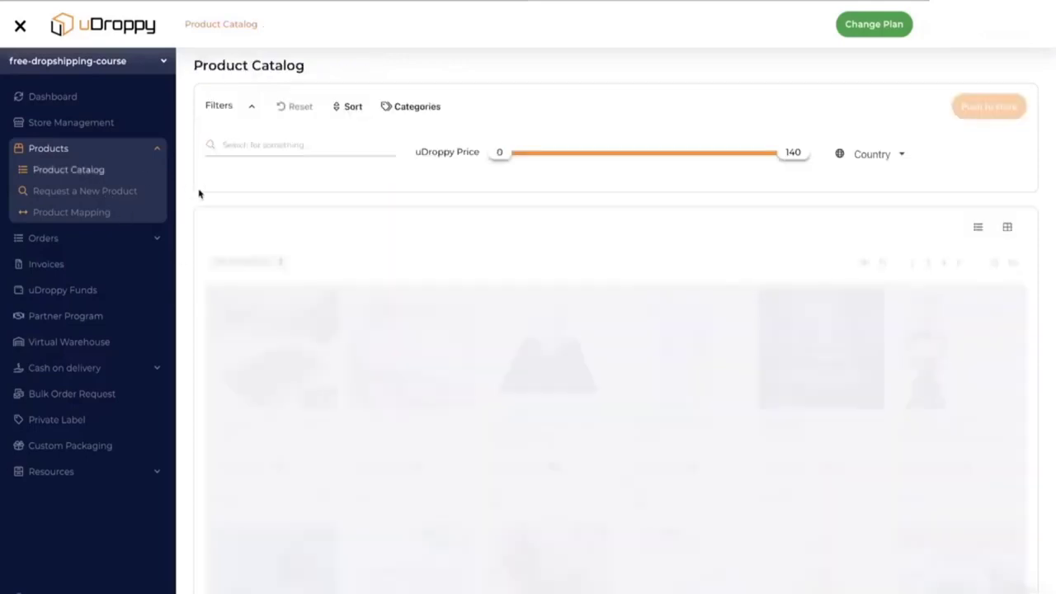
scroll(508, 405, "down", 12)
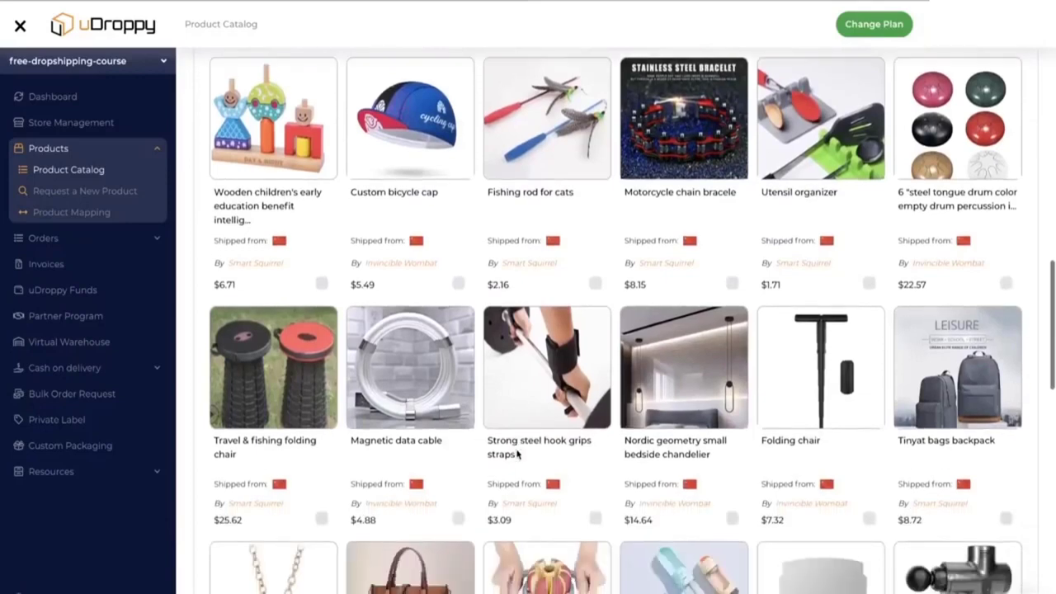
scroll(565, 361, "down", 3)
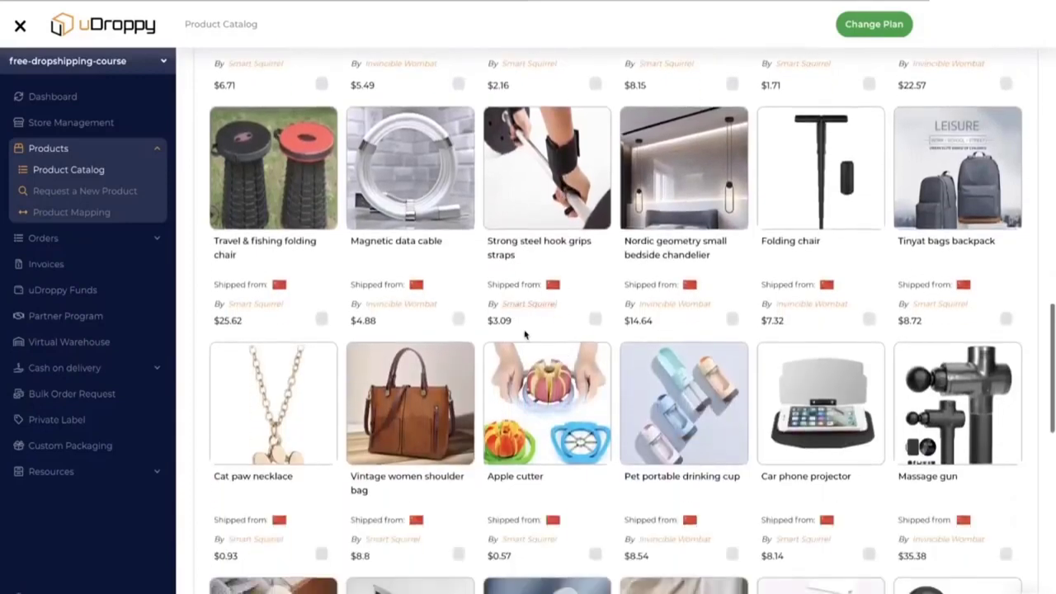
scroll(528, 304, "up", 15)
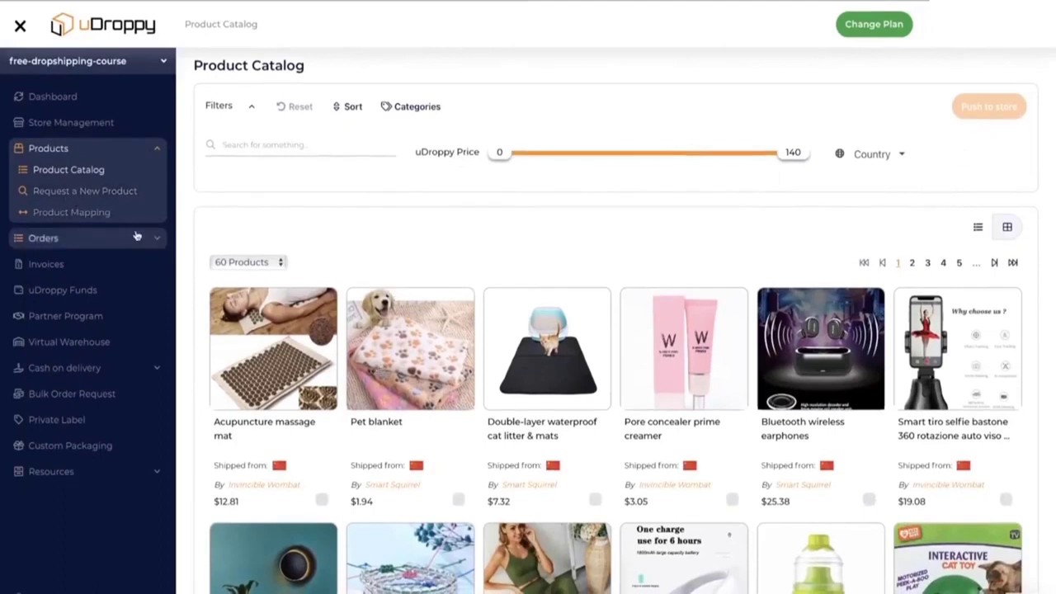
- Look over uDroppy's Product Mapping, Virtual Warehouse, Private Label and Custom Packaging pages
left_click(73, 211)
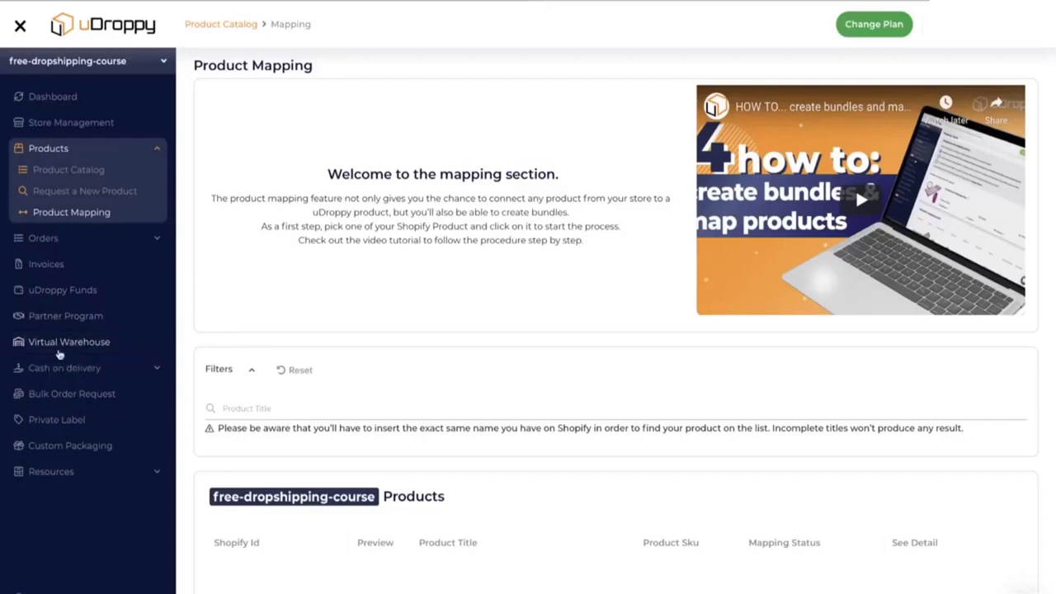
left_click(88, 348)
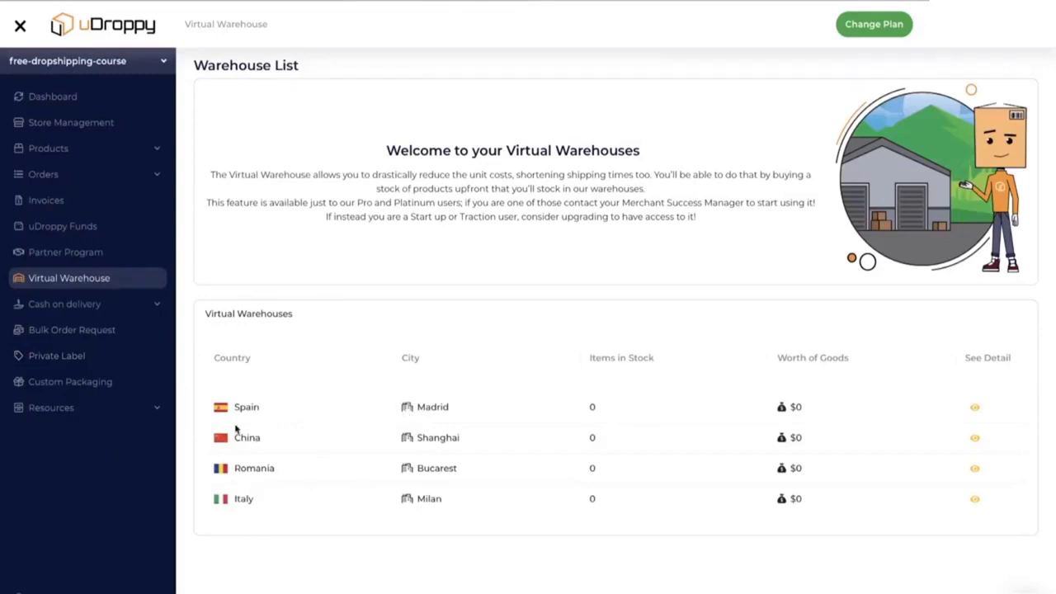
left_click(83, 306)
triple_click(84, 306)
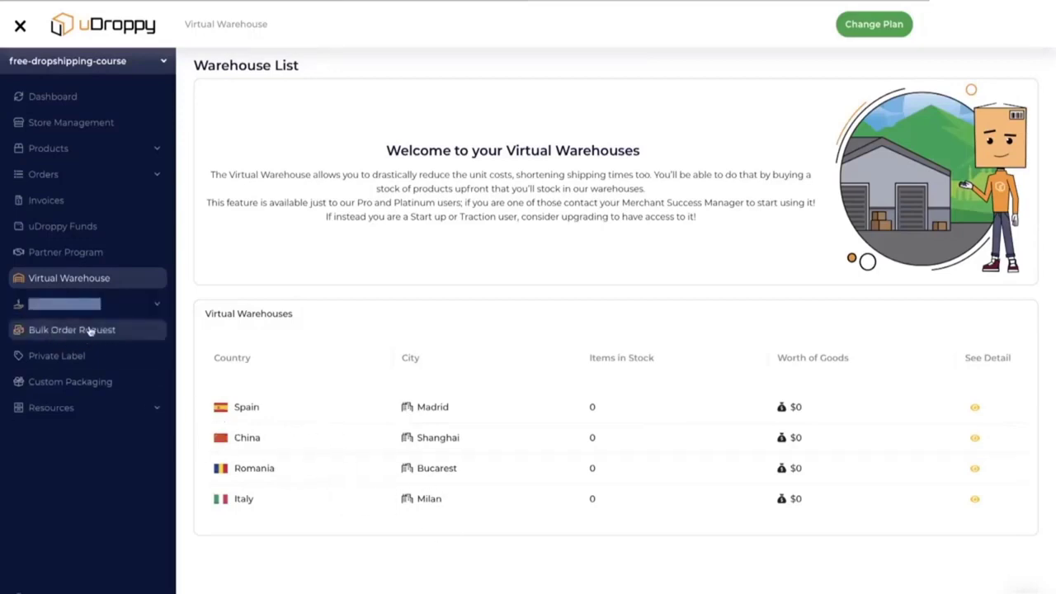
left_click(50, 359)
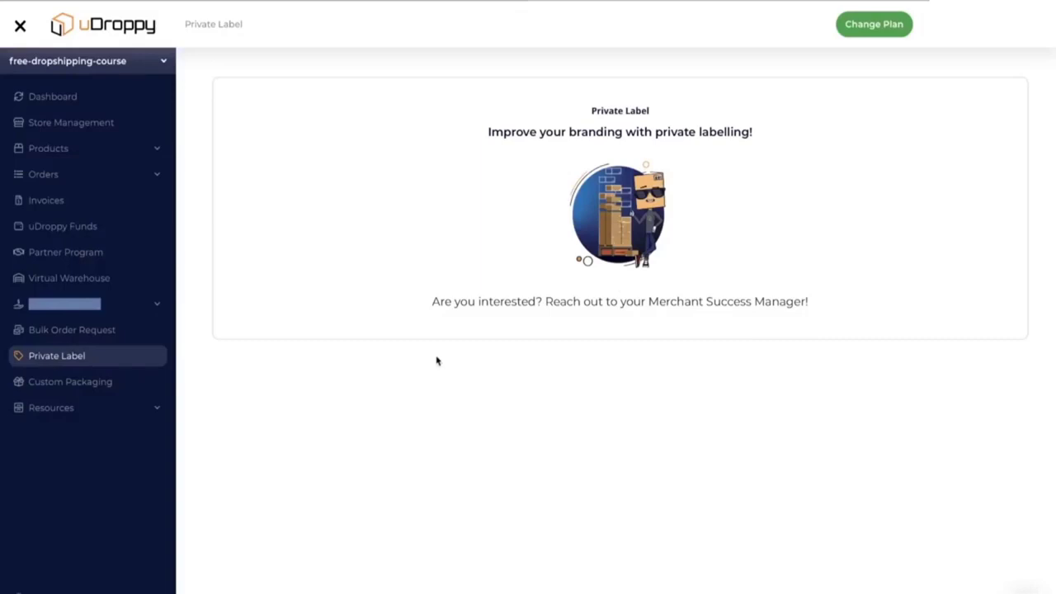
left_click(57, 386)
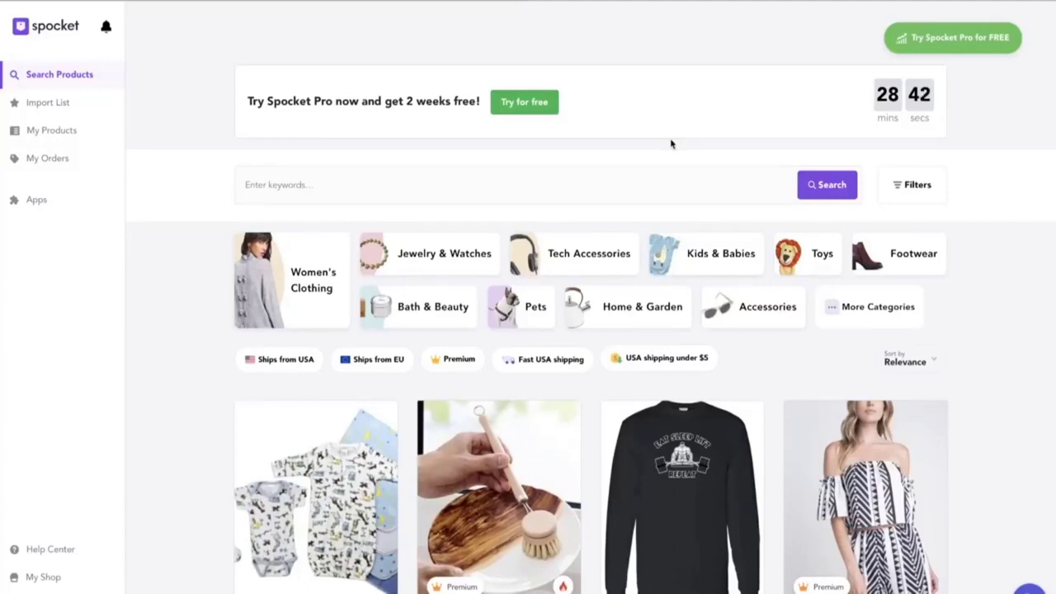
- Browse Spocket's product listings, comparing their prices, shipping costs and shipping times
scroll(678, 198, "down", 2)
scroll(678, 198, "down", 1)
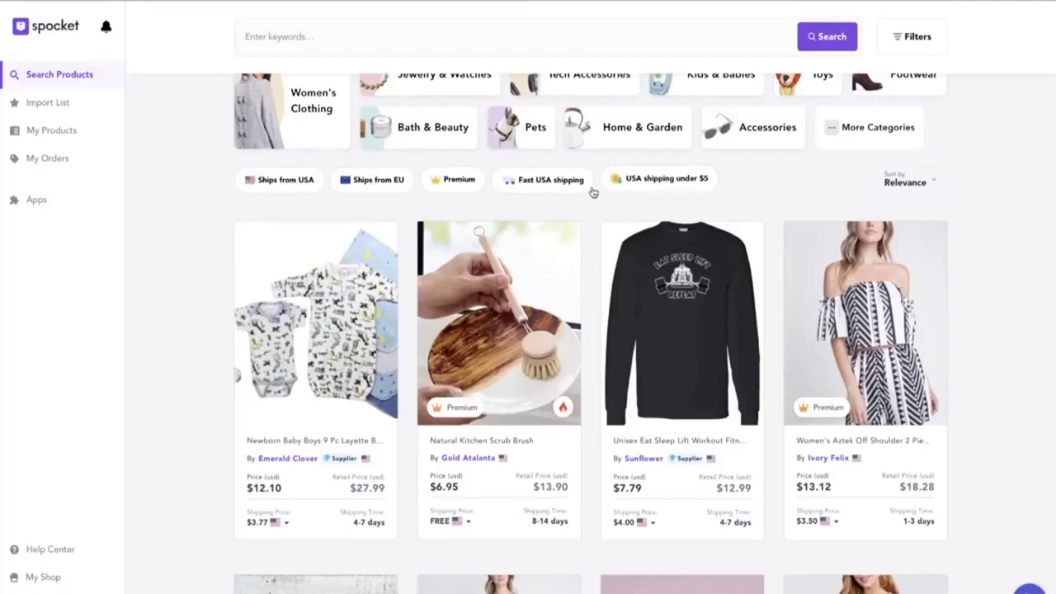
scroll(468, 306, "down", 3)
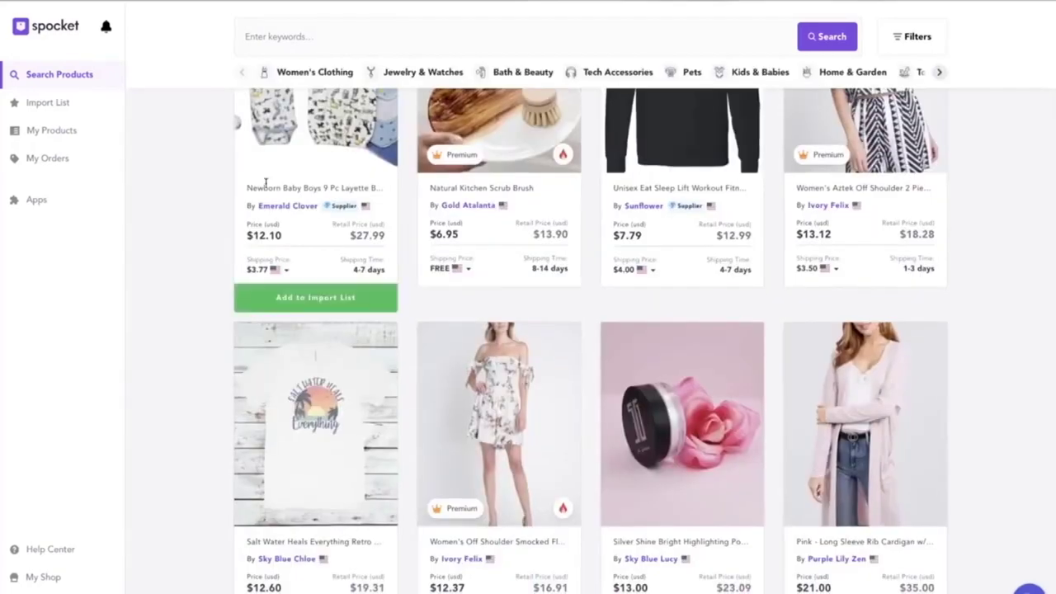
scroll(333, 219, "up", 3)
scroll(333, 219, "down", 1)
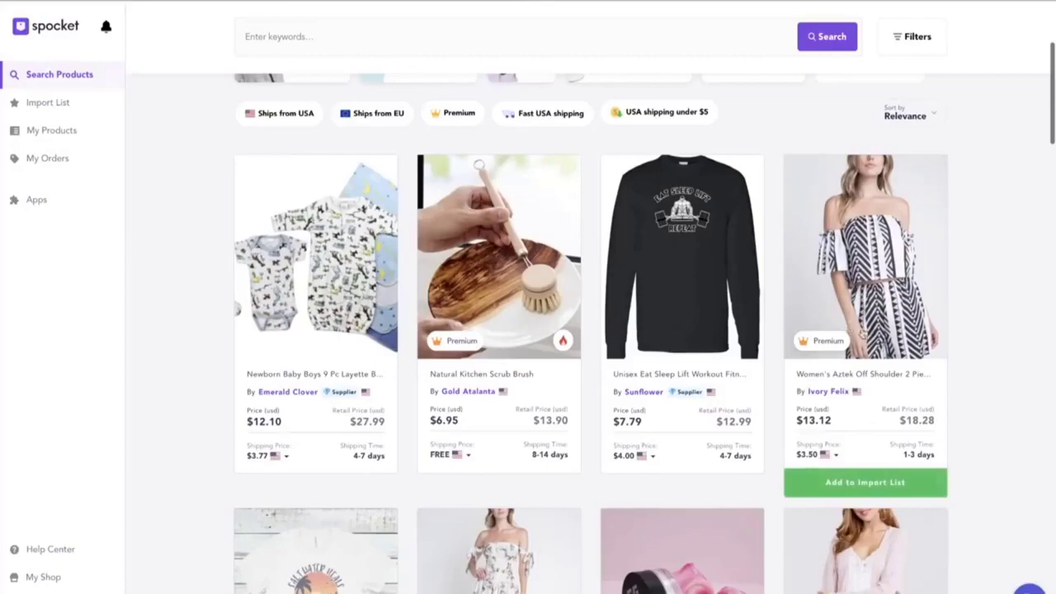
- Examine the Women's Aztek Off Shoulder 2 Piece Set's shipping details and product photos, and close the product
left_click(863, 307)
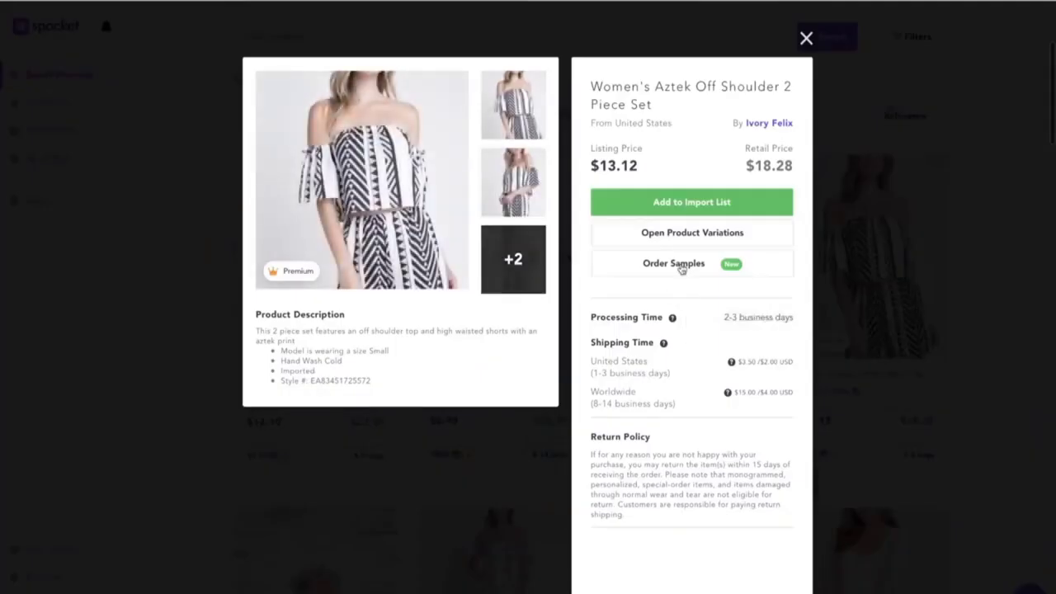
mouse_move(716, 386)
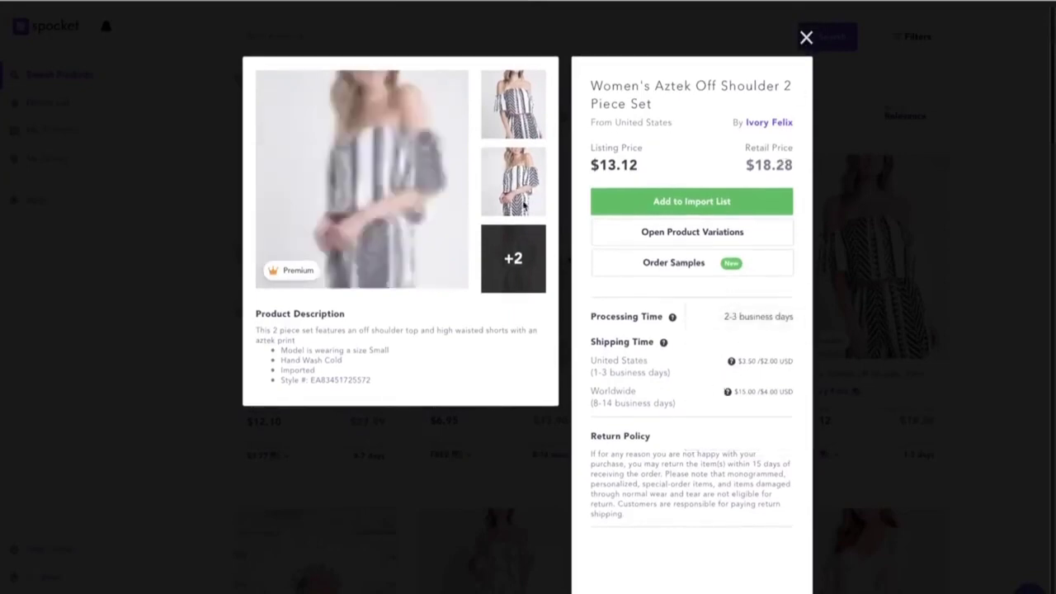
left_click(518, 252)
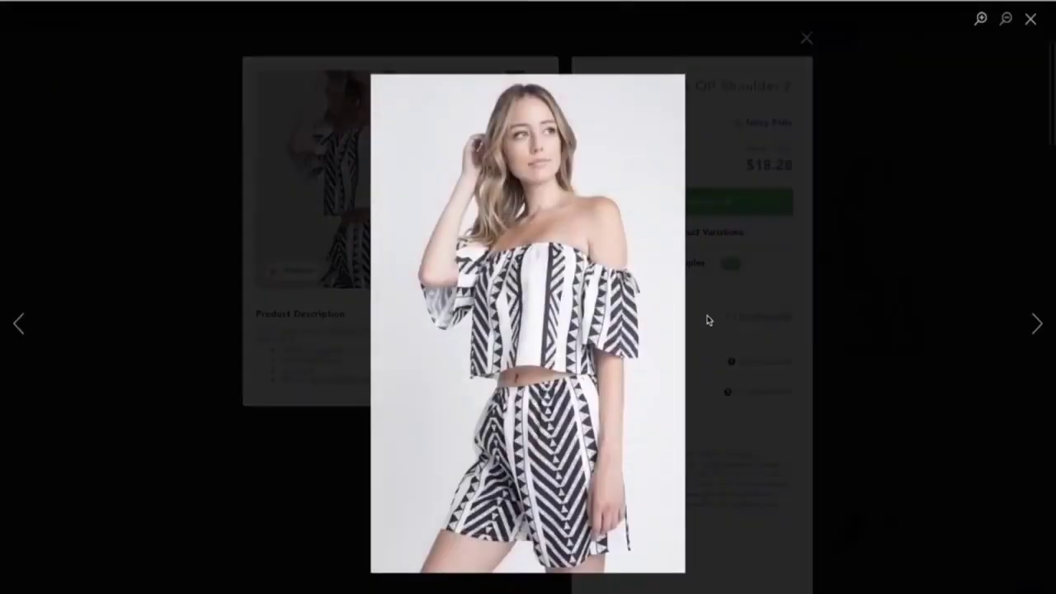
left_click(1036, 333)
left_click(1036, 332)
left_click(1037, 332)
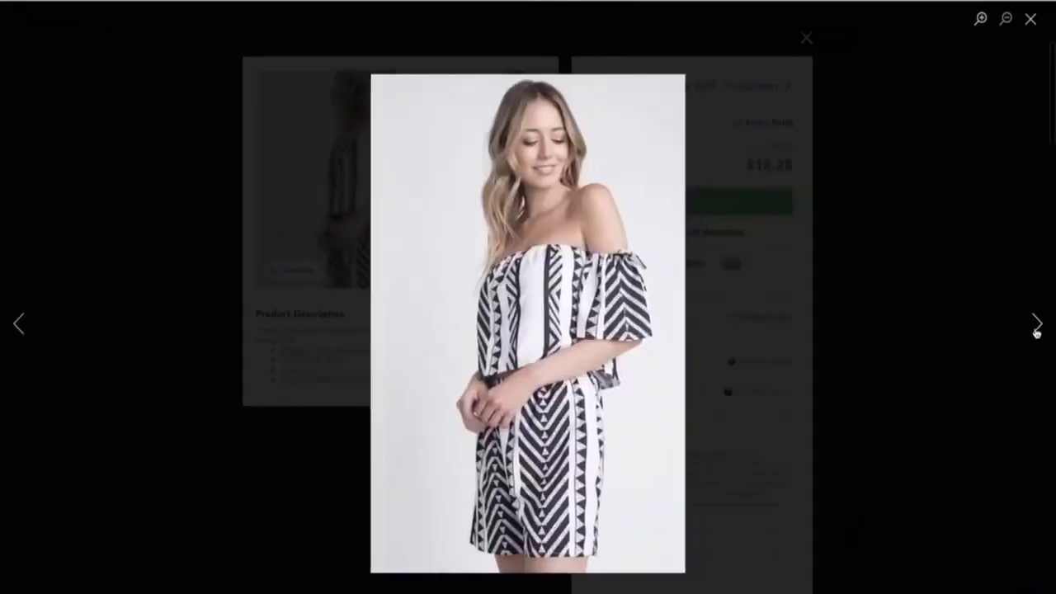
left_click(1037, 332)
left_click(1030, 19)
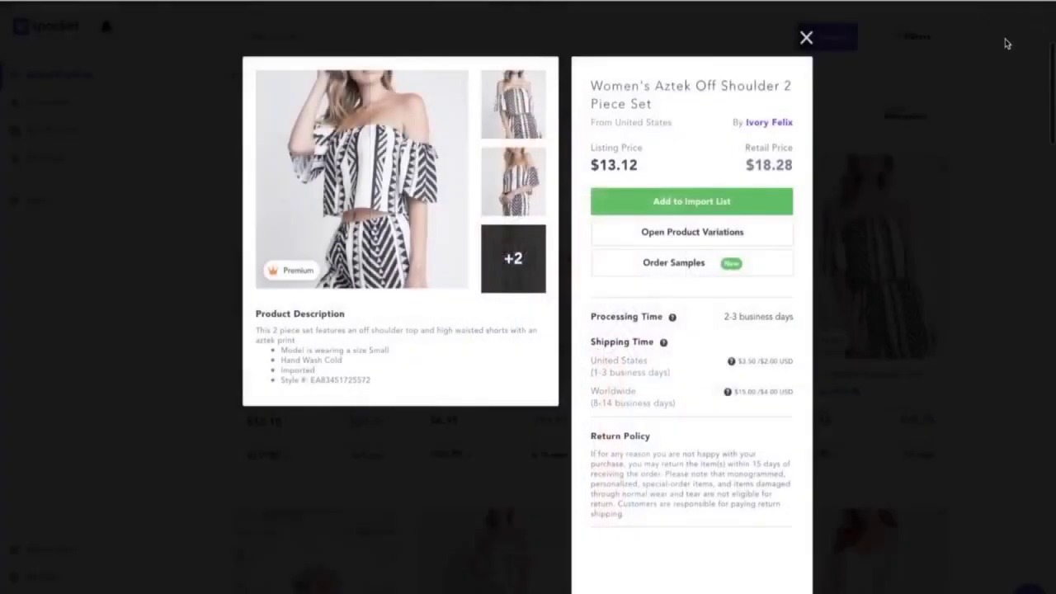
left_click(807, 38)
- Browse further through the Spocket listings below the Women's Aztek set
mouse_move(843, 320)
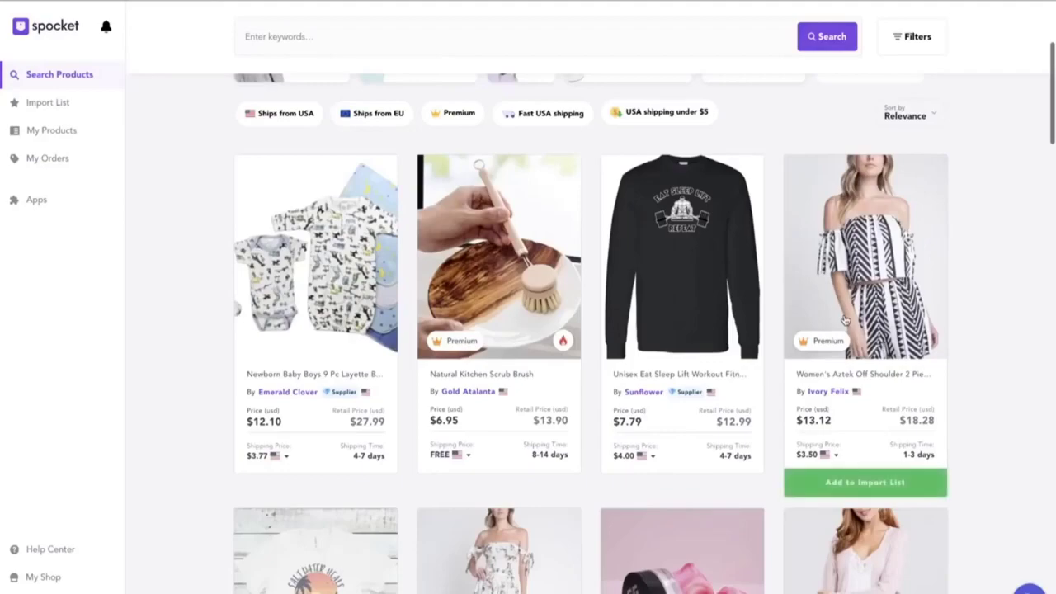
scroll(738, 321, "down", 7)
scroll(739, 320, "down", 15)
scroll(738, 320, "down", 15)
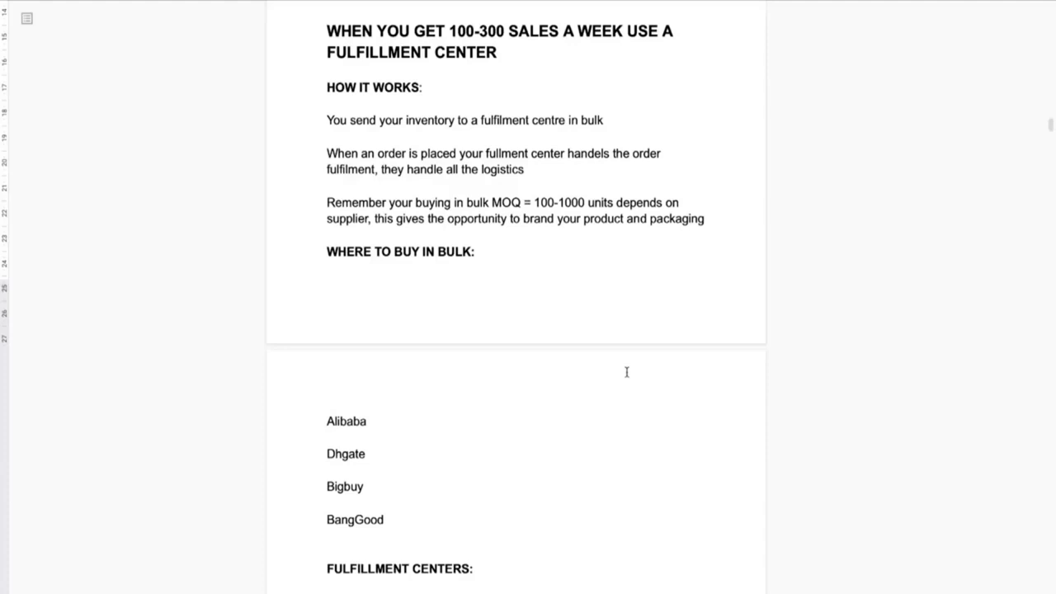
- Read the course document's sections on where to buy in bulk and which fulfillment centers to use
scroll(627, 373, "down", 3)
scroll(627, 372, "down", 3)
scroll(624, 386, "down", 2)
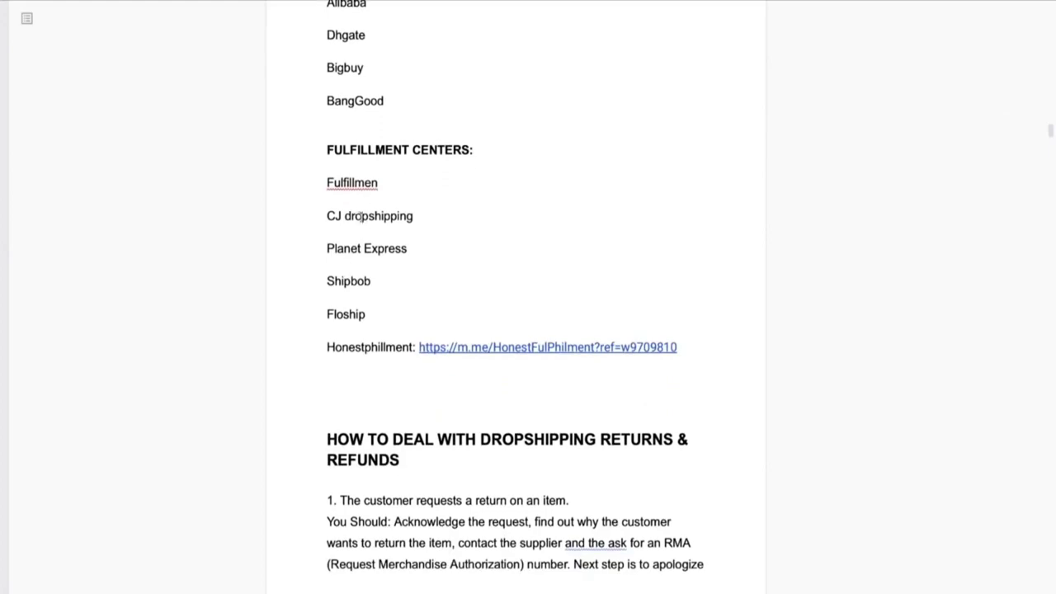
scroll(408, 247, "down", 2)
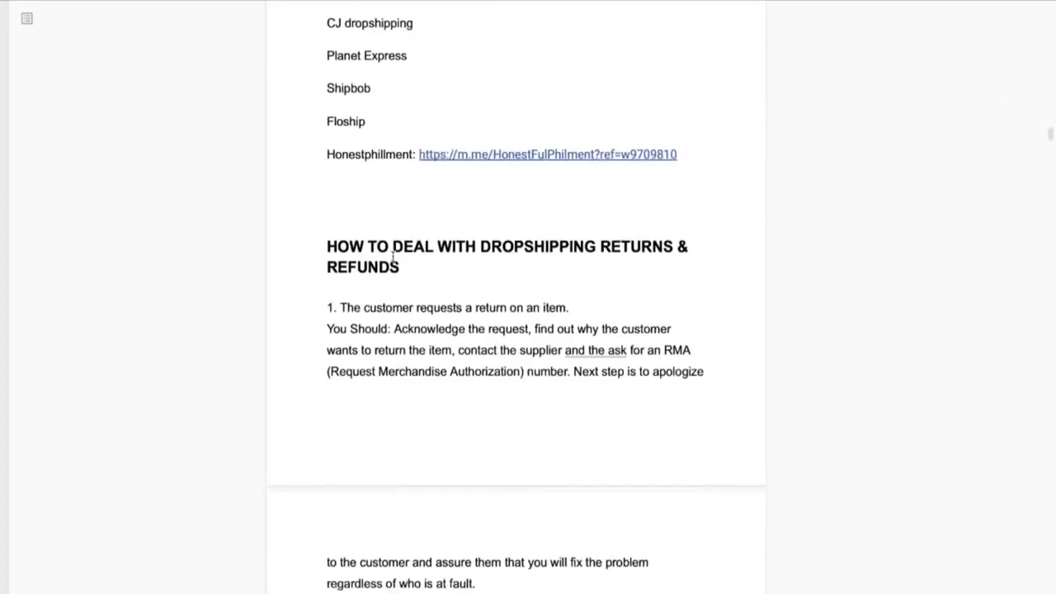
scroll(393, 258, "up", 3)
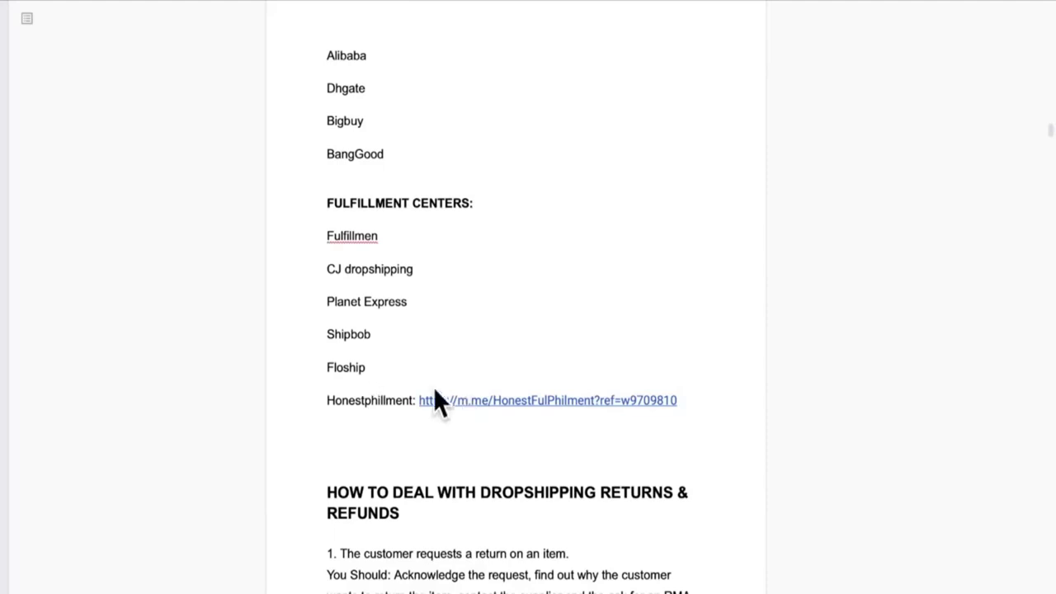
- Go through the individual fulfillment centers listed in the document, including Honestphillment, Shipbob and CJ dropshipping
left_click(329, 400)
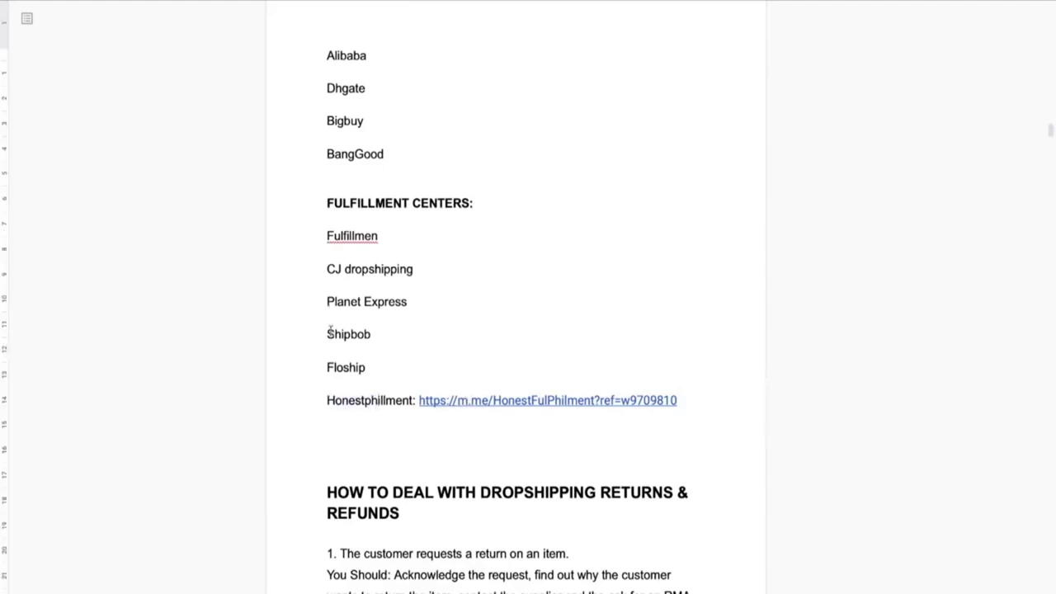
left_click(387, 333)
left_click(438, 271)
triple_click(327, 270)
left_click(327, 284)
left_click(368, 247)
left_click(315, 327)
left_click(419, 337)
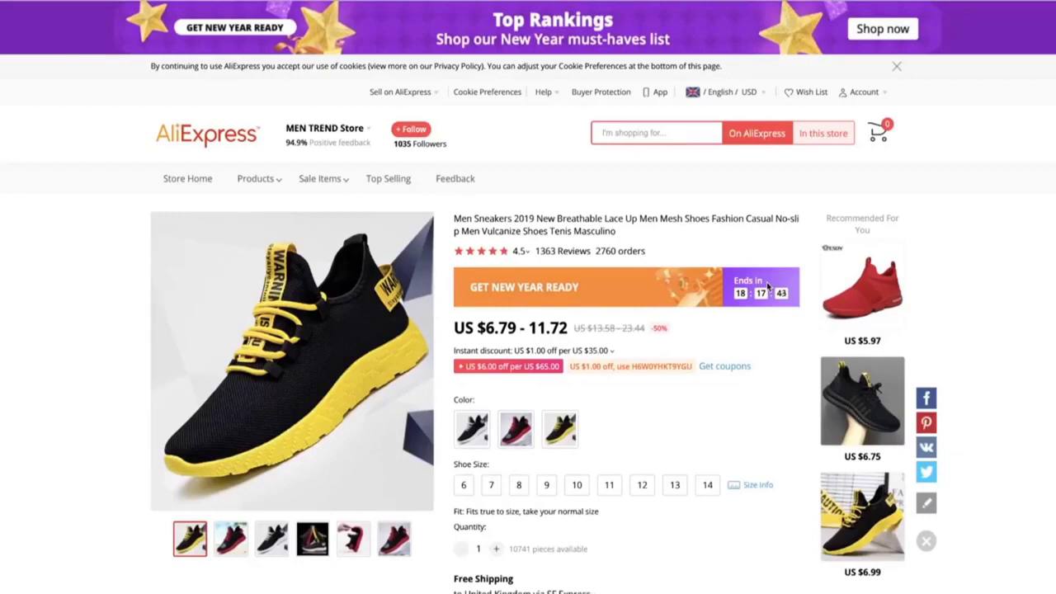
- Check the shipping methods to the United Kingdom for the Men Sneakers 2019 listing on AliExpress
scroll(768, 286, "down", 5)
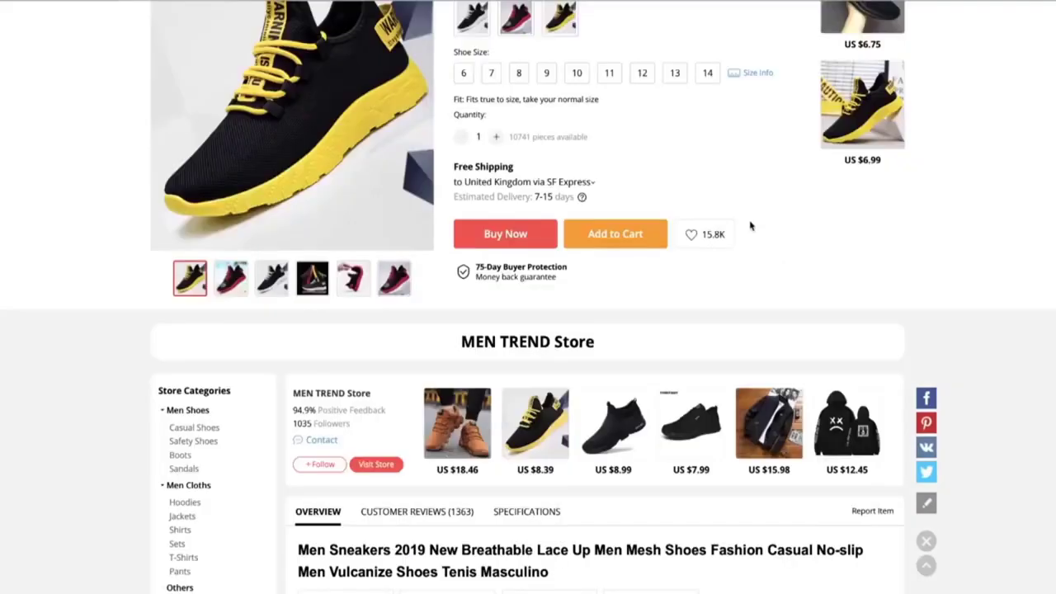
left_click(585, 182)
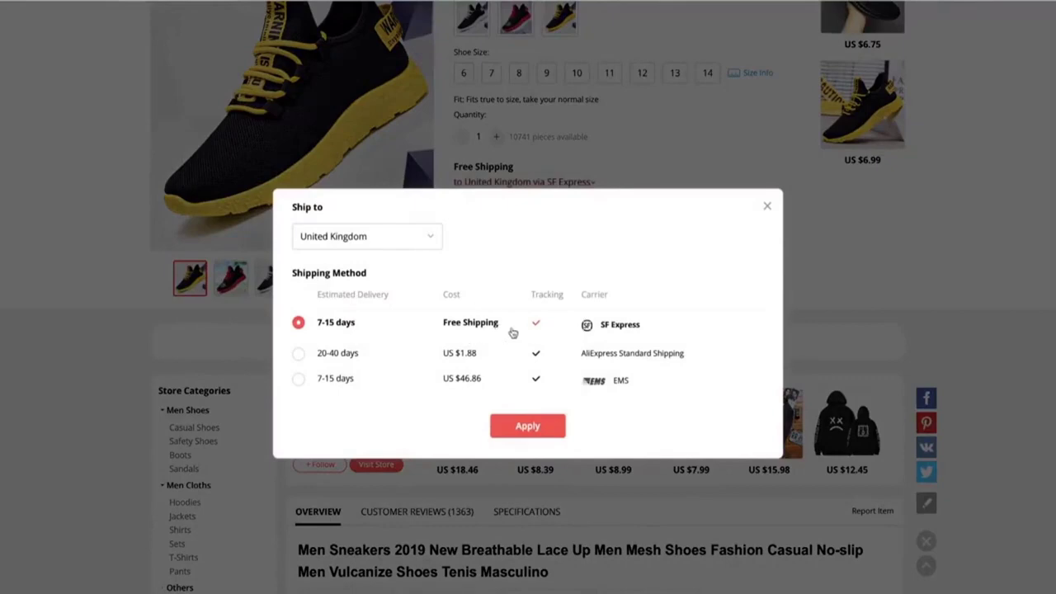
left_click(766, 206)
scroll(719, 242, "up", 3)
scroll(720, 242, "down", 3)
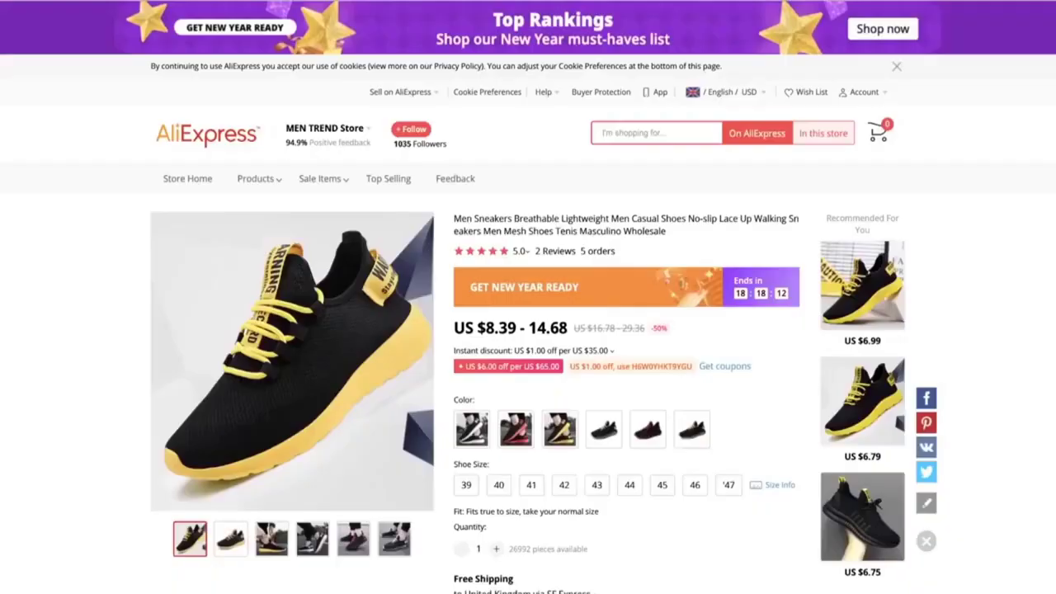
- Look through the product photos and description of the MEN TREND Store sneaker listing on AliExpress
scroll(622, 333, "down", 1)
scroll(623, 333, "down", 15)
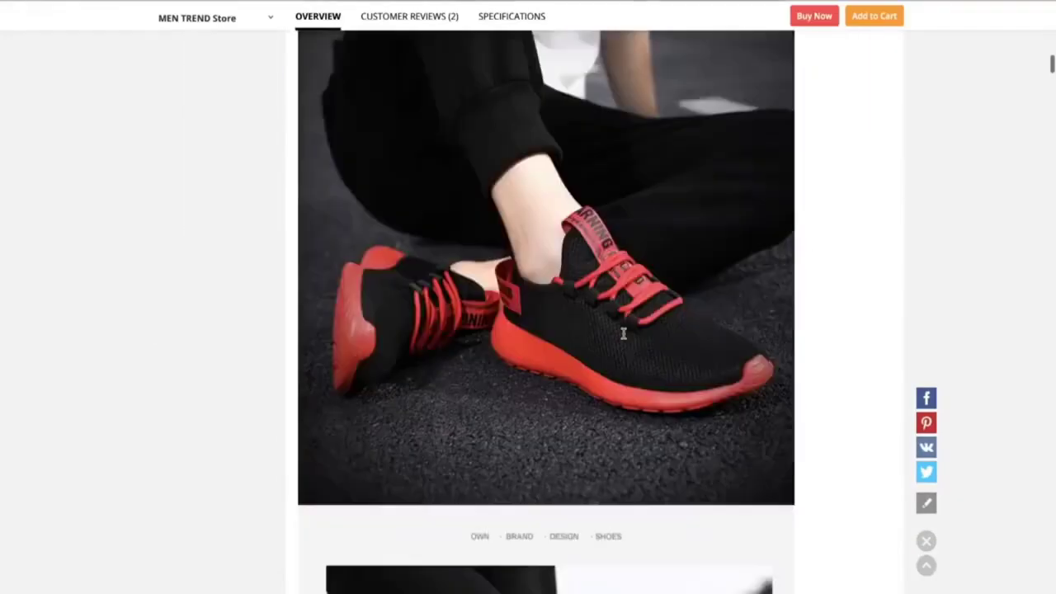
scroll(623, 333, "down", 15)
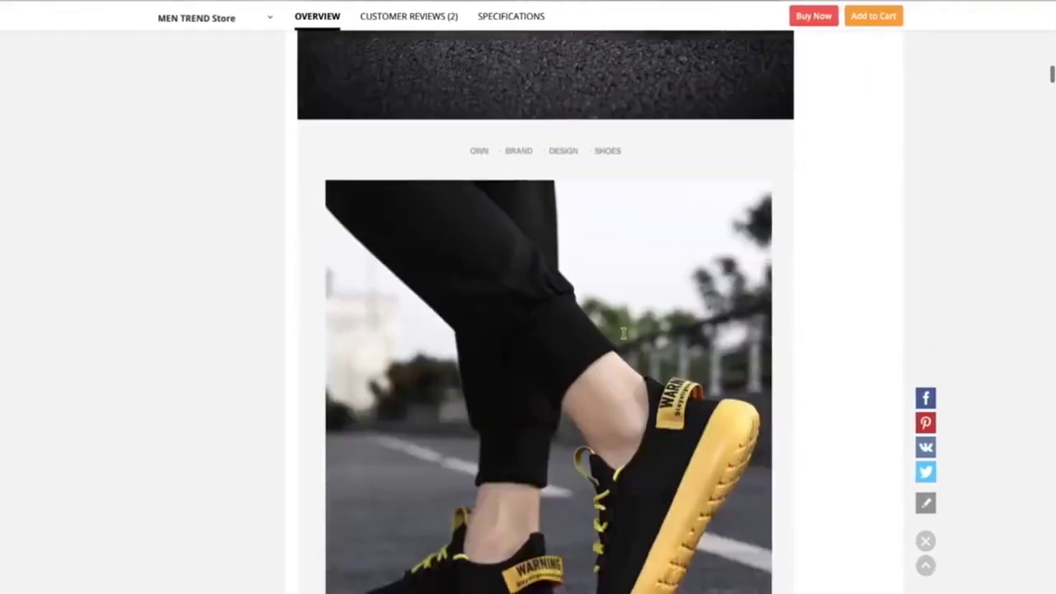
scroll(624, 337, "down", 15)
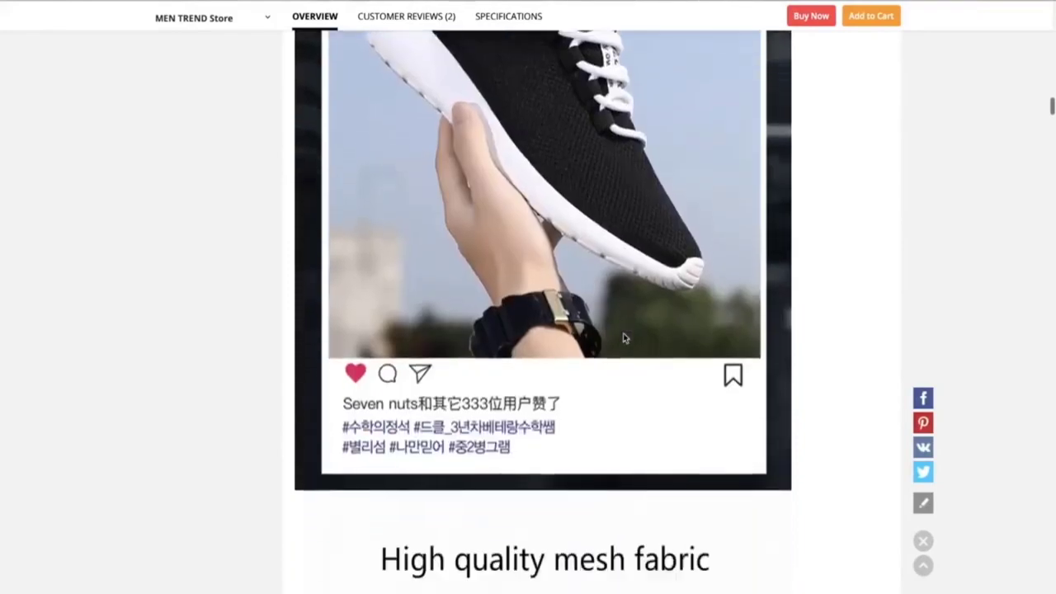
scroll(625, 338, "down", 15)
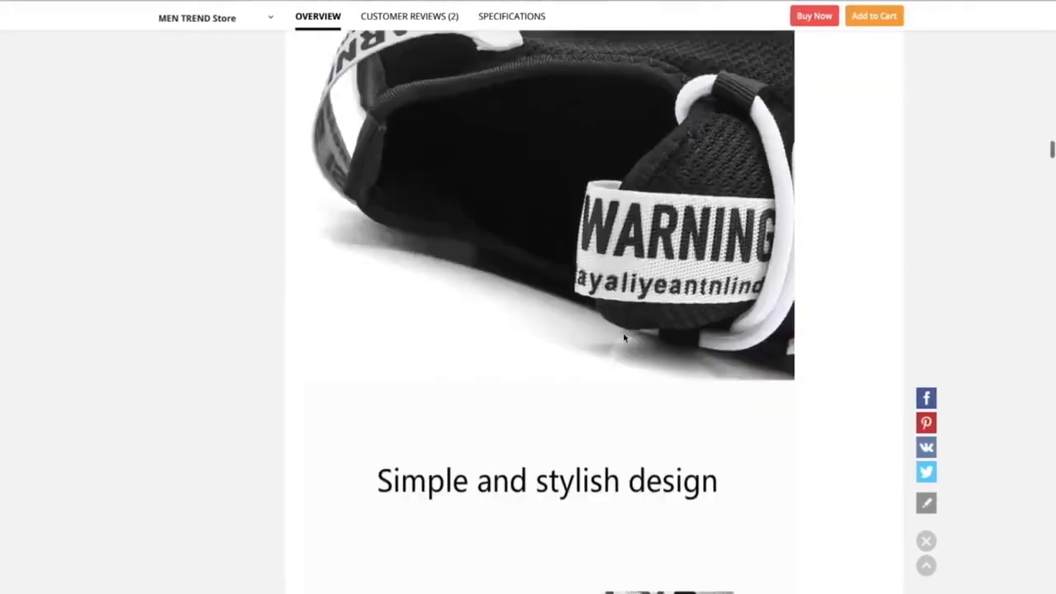
scroll(624, 338, "down", 15)
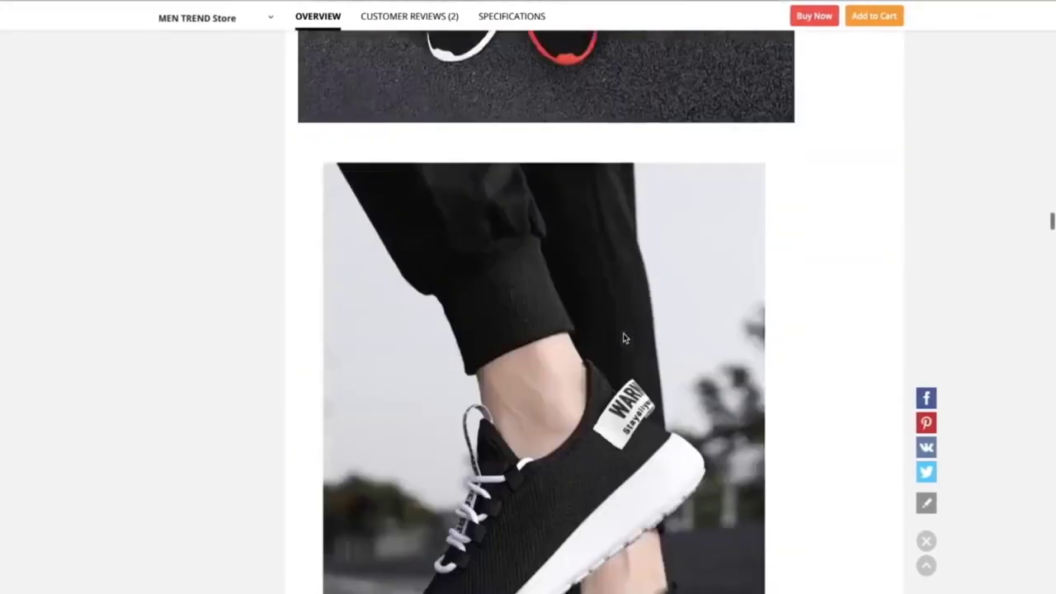
scroll(624, 338, "down", 15)
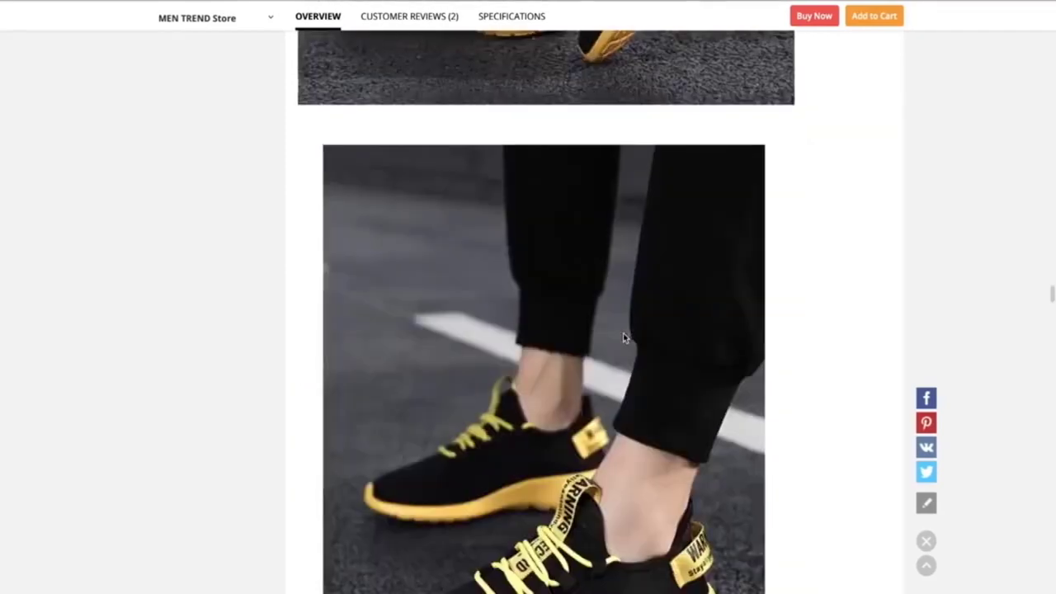
scroll(624, 339, "up", 15)
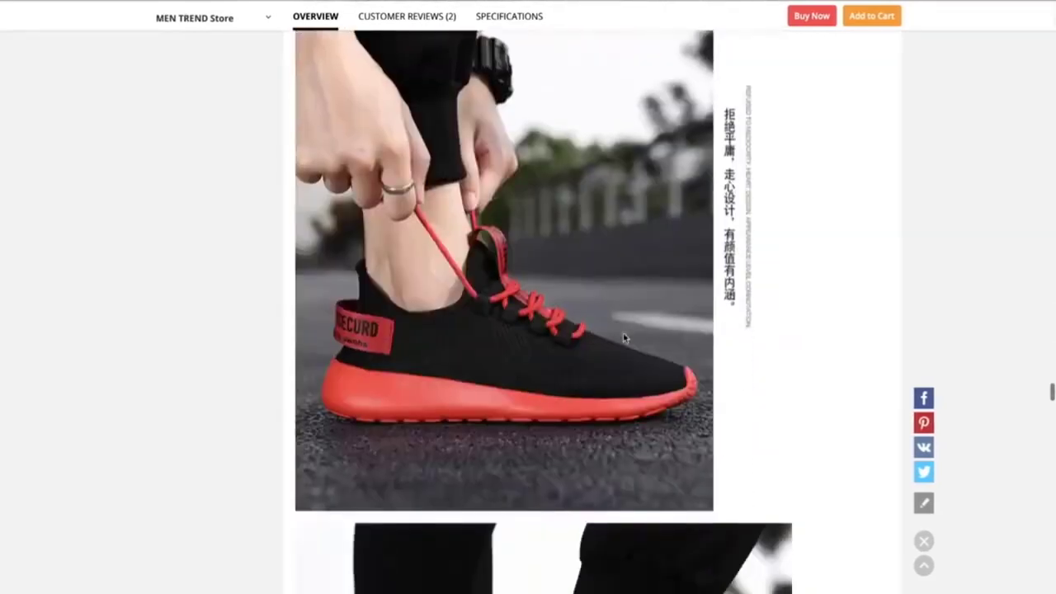
scroll(624, 339, "up", 20)
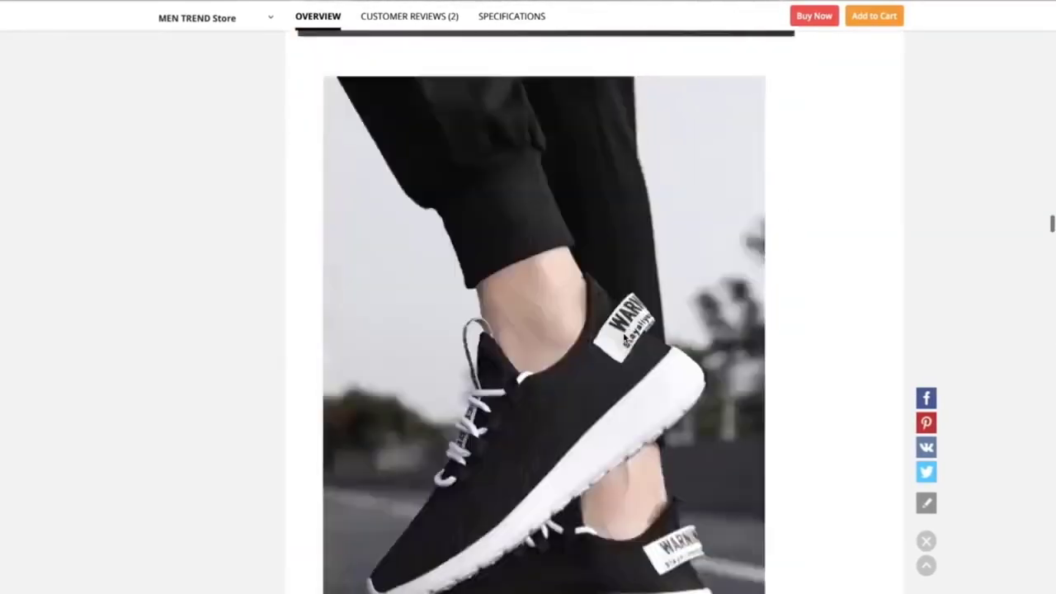
scroll(625, 339, "up", 5)
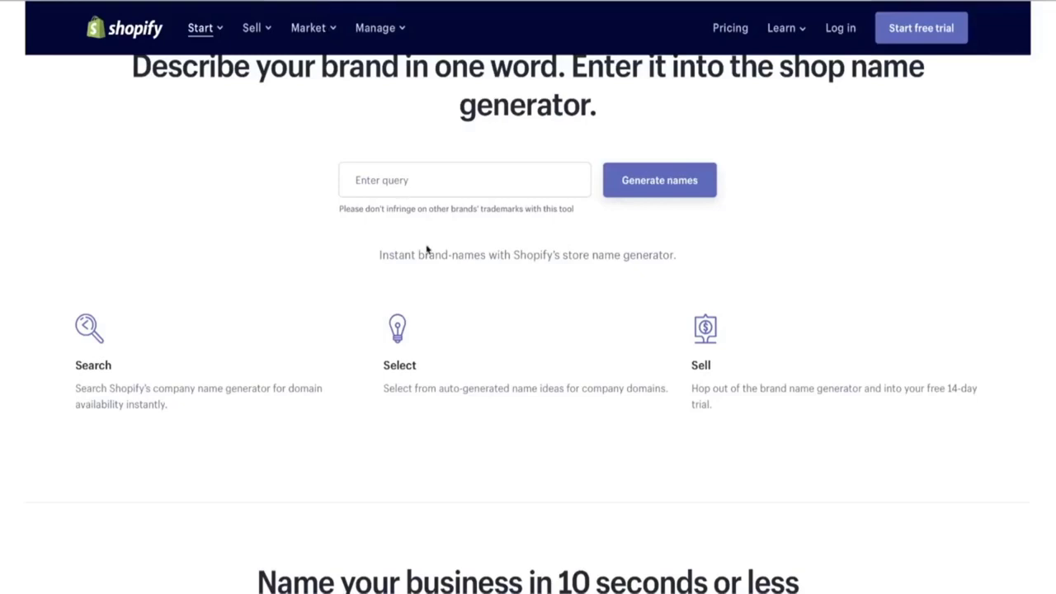
- Generate shop name ideas from the word "sneaker" in Shopify's shop name generator
left_click(433, 192)
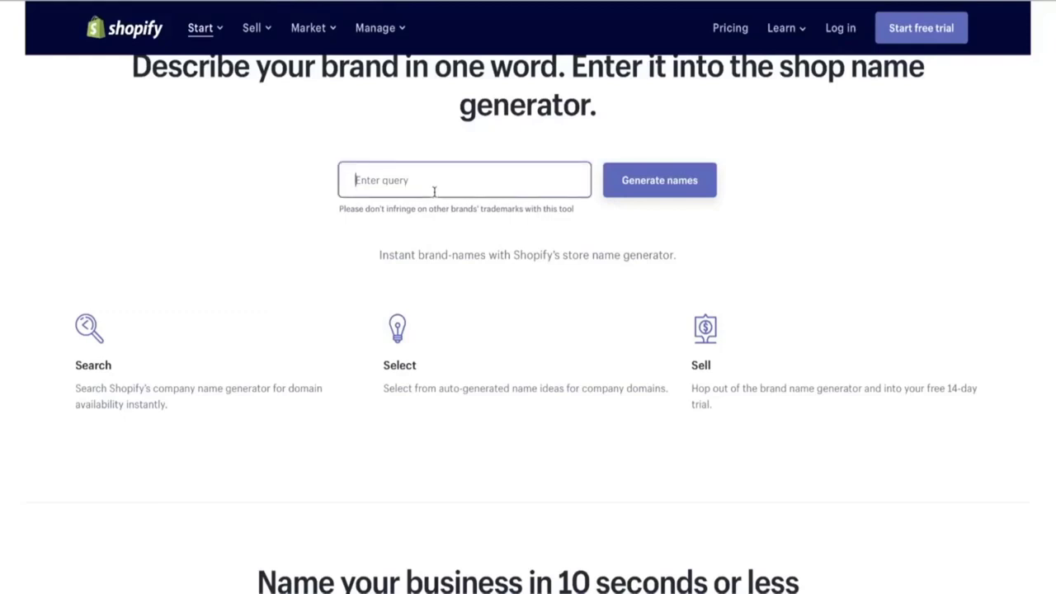
type("sne")
key("BackSpace")
key("BackSpace")
type("neaker")
left_click(663, 196)
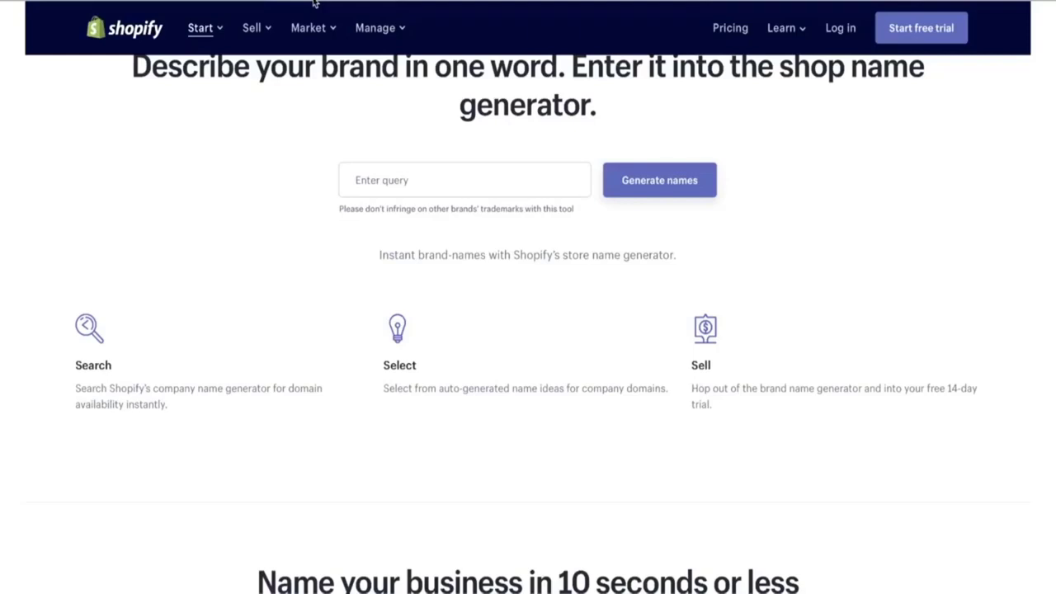
left_click(434, 192)
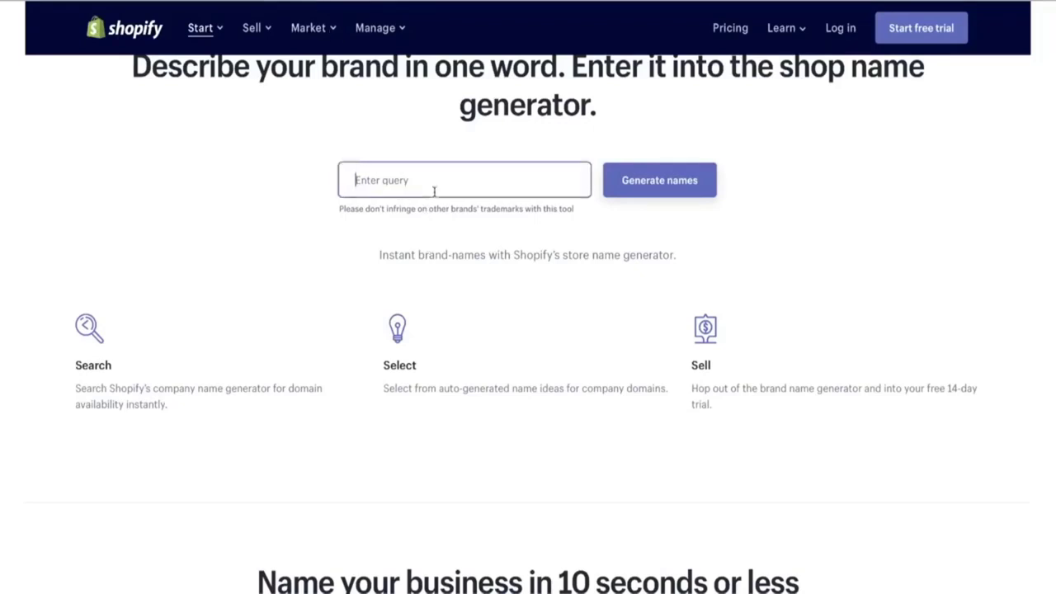
type("sol")
key("BackSpace")
key("BackSpace")
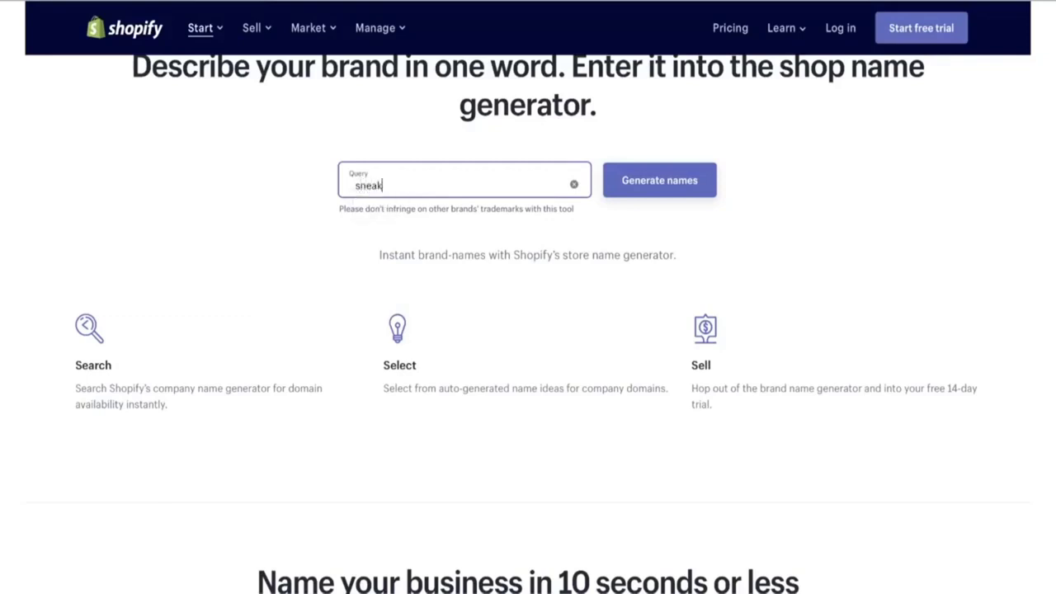
left_click(664, 195)
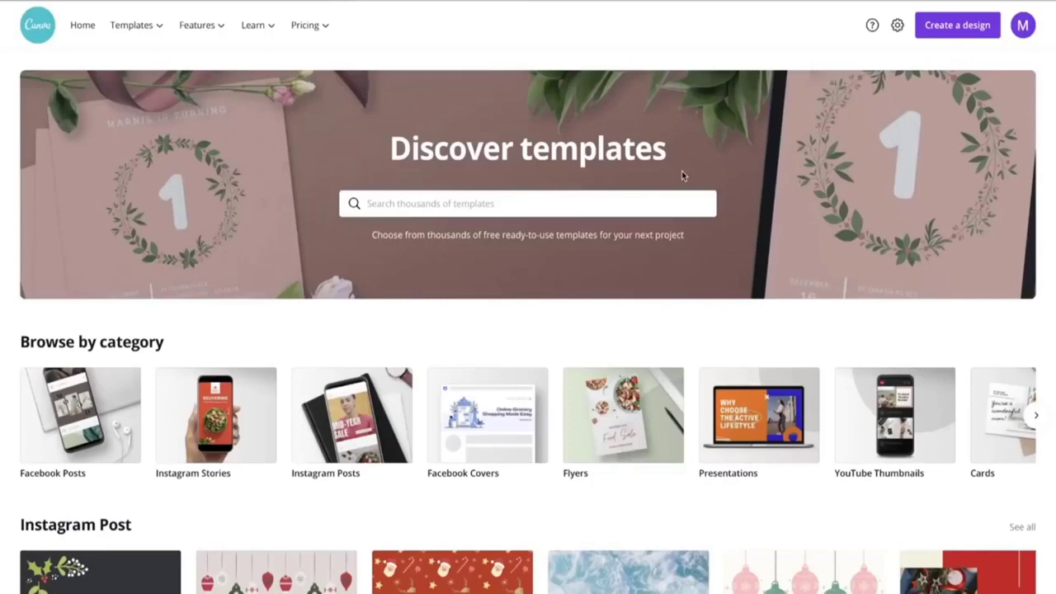
- In Canva, search the templates for "logo", go to the Logos category and start a blank logo design
left_click(512, 209)
type("t")
left_click(513, 211)
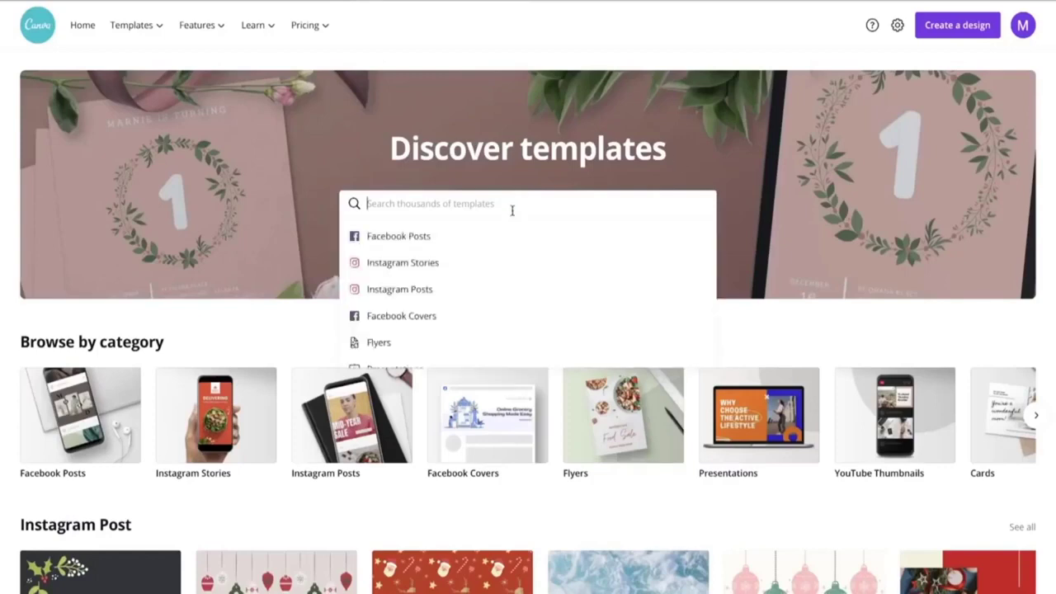
type("logo")
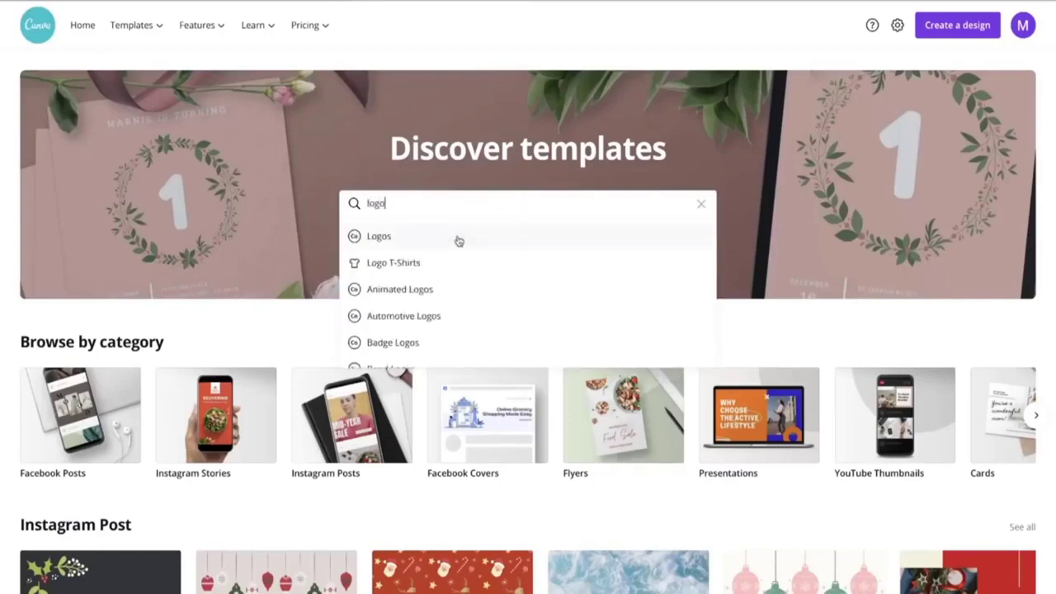
left_click(463, 241)
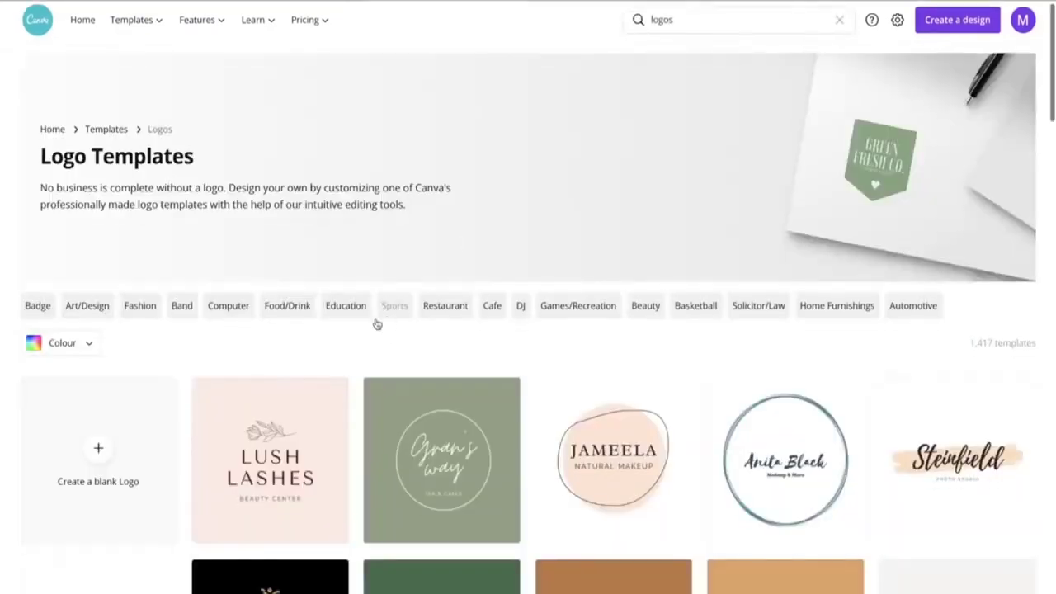
left_click(108, 442)
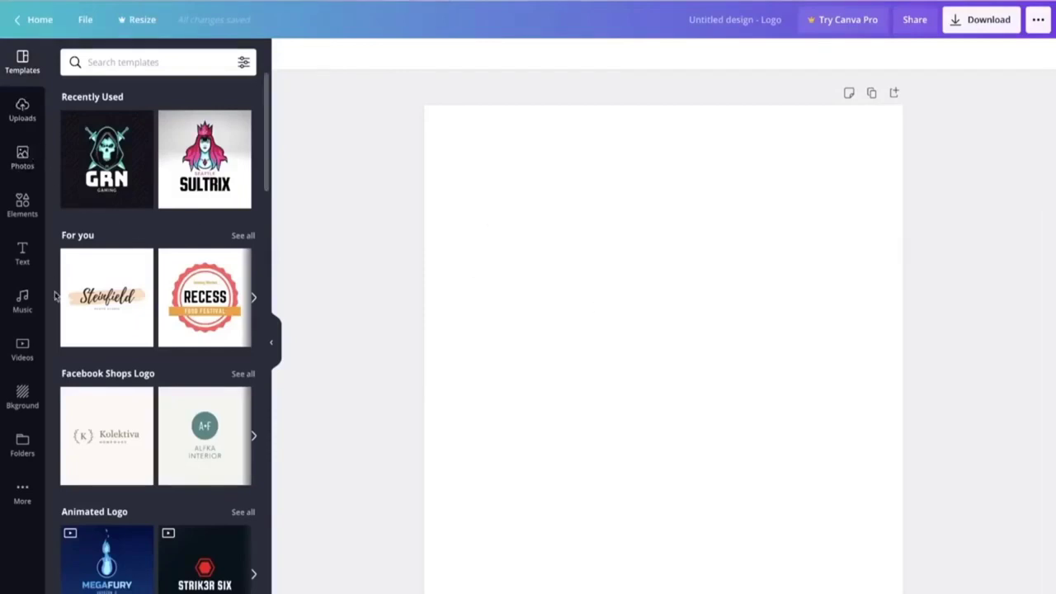
- Add a heading text to the middle of the blank logo page
left_click(24, 261)
left_click_drag(121, 132, 532, 324)
left_click(575, 273)
left_click(620, 351)
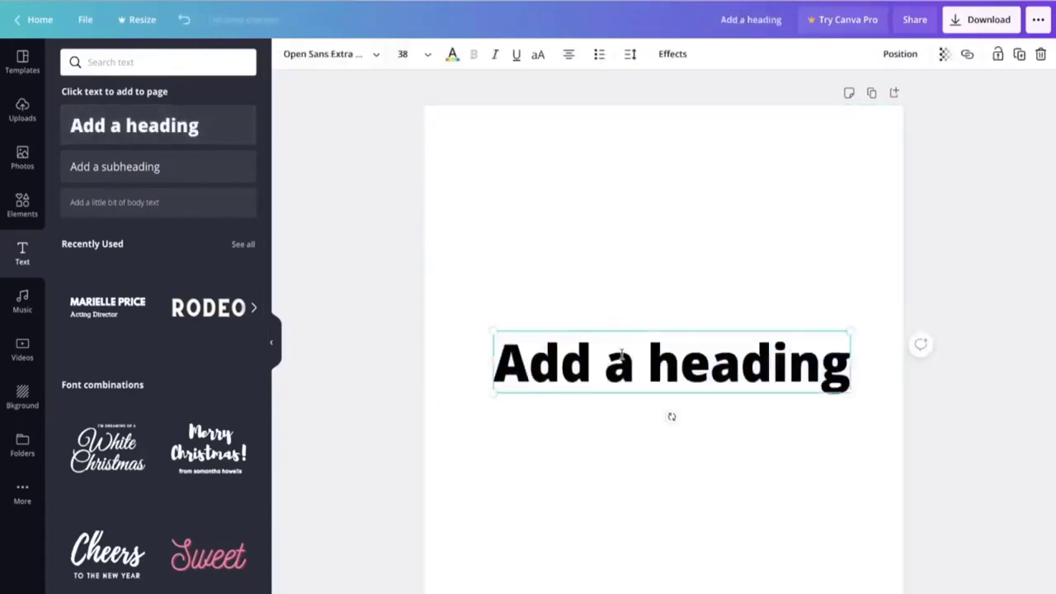
- Look through the available fonts for the heading and replace its placeholder text with FASHION
left_click(342, 53)
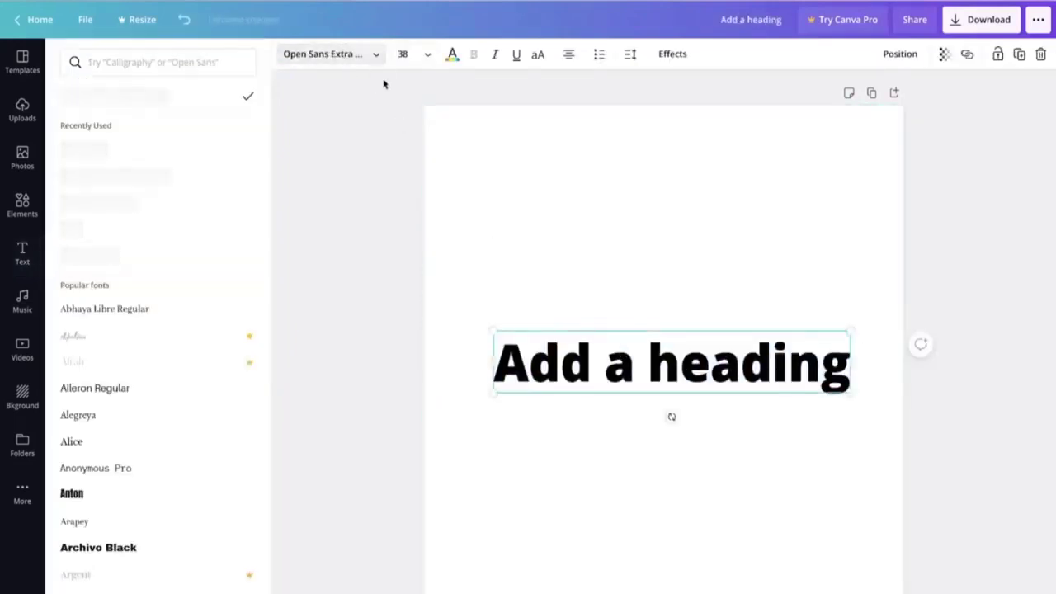
scroll(238, 281, "down", 2)
scroll(238, 283, "down", 10)
scroll(237, 283, "up", 20)
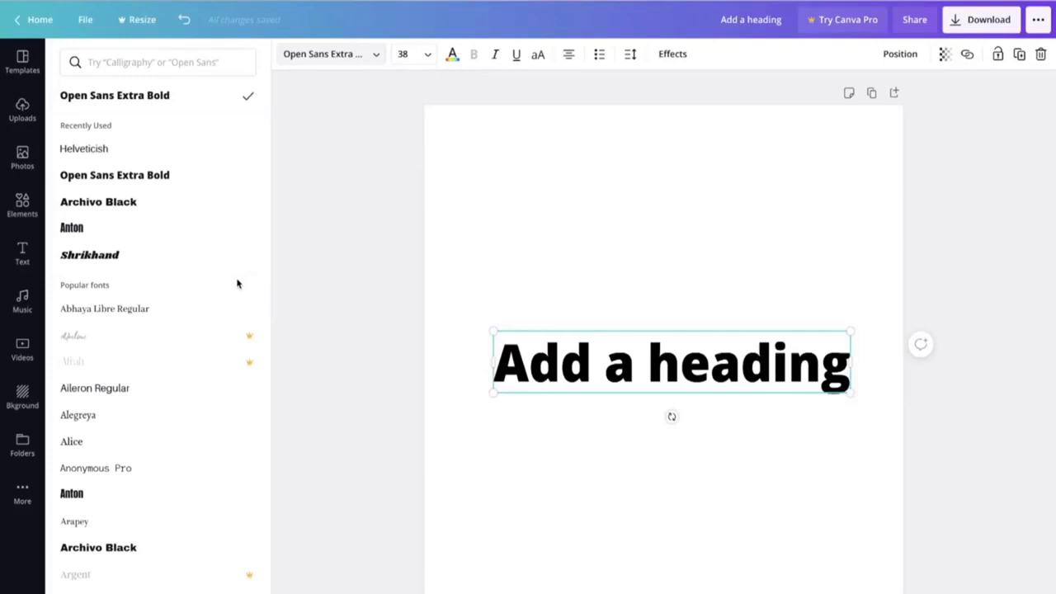
left_click_drag(494, 361, 816, 354)
key("BackSpace")
key("Right")
key("BackSpace")
type("FASHION")
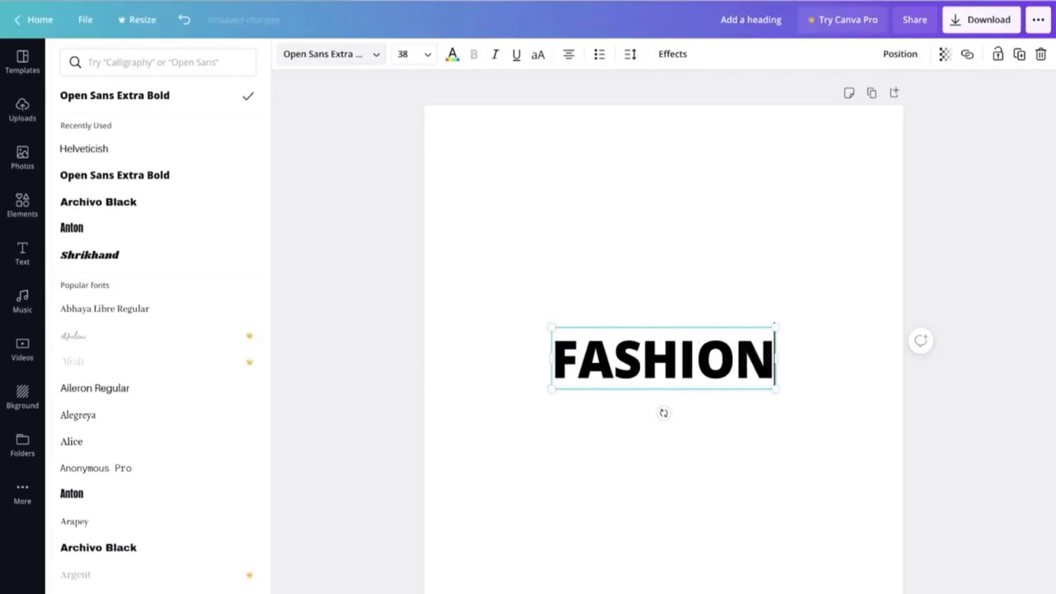
key("Escape")
left_click(504, 267)
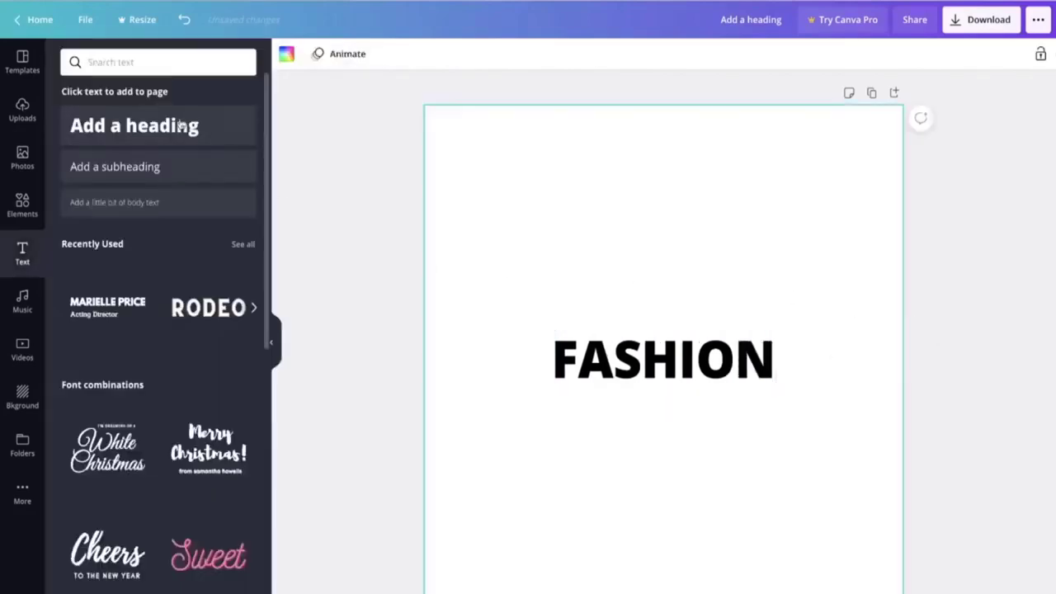
- Add a second heading with the text FOOTWEAR and place it closely beneath FASHION
left_click_drag(176, 124, 600, 431)
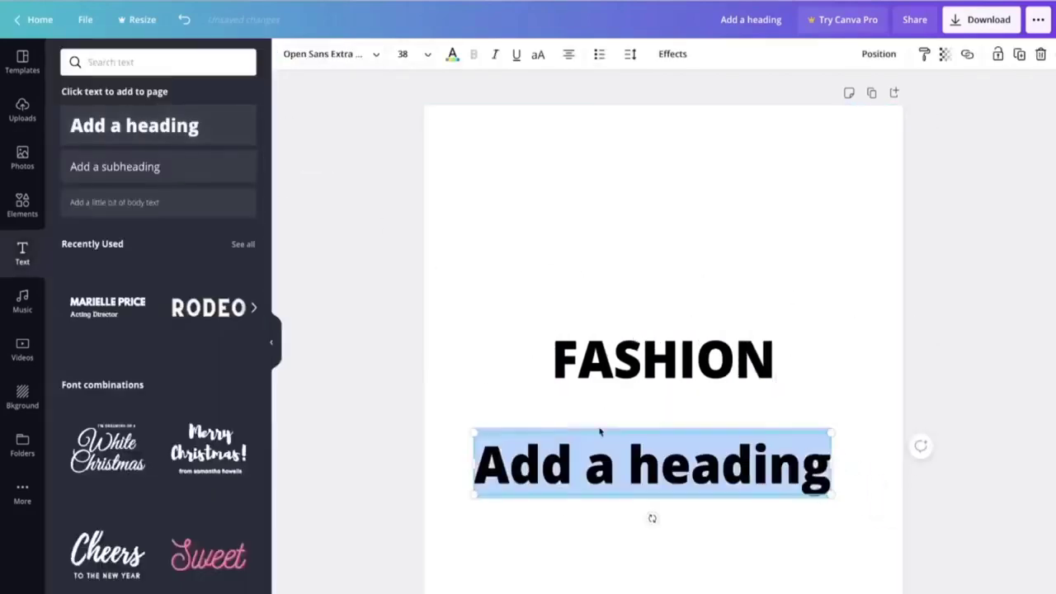
left_click(513, 462)
left_click_drag(477, 462, 809, 456)
key("BackSpace")
type("FOOTWEAR")
key("Delete")
key("Escape")
key("Escape")
left_click(668, 462)
left_click_drag(679, 467, 660, 427)
- Change the font of the FOOTWEAR text to Helveticish
left_click(589, 428)
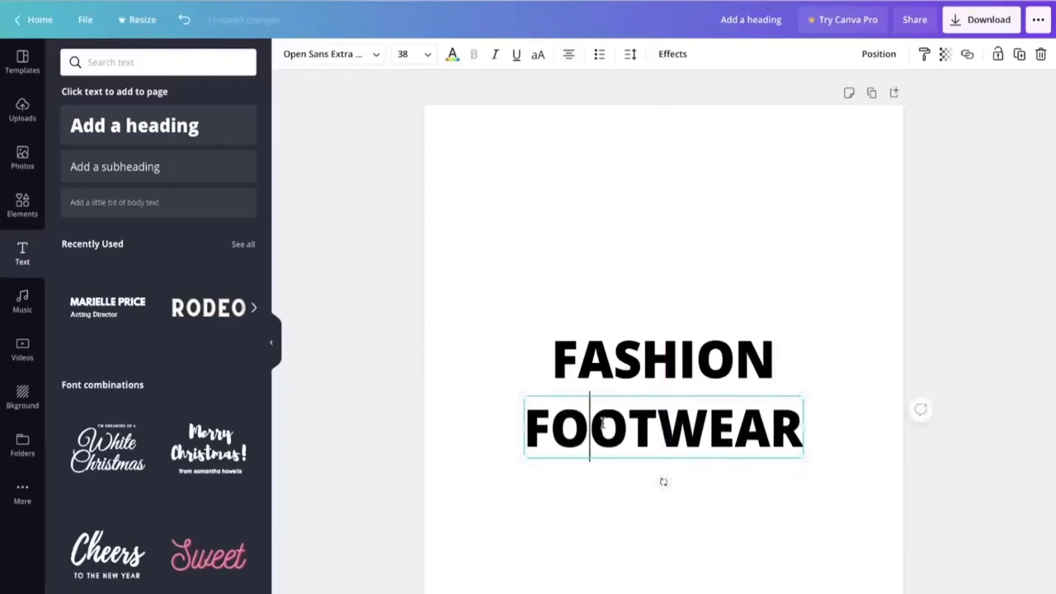
left_click_drag(526, 427, 815, 424)
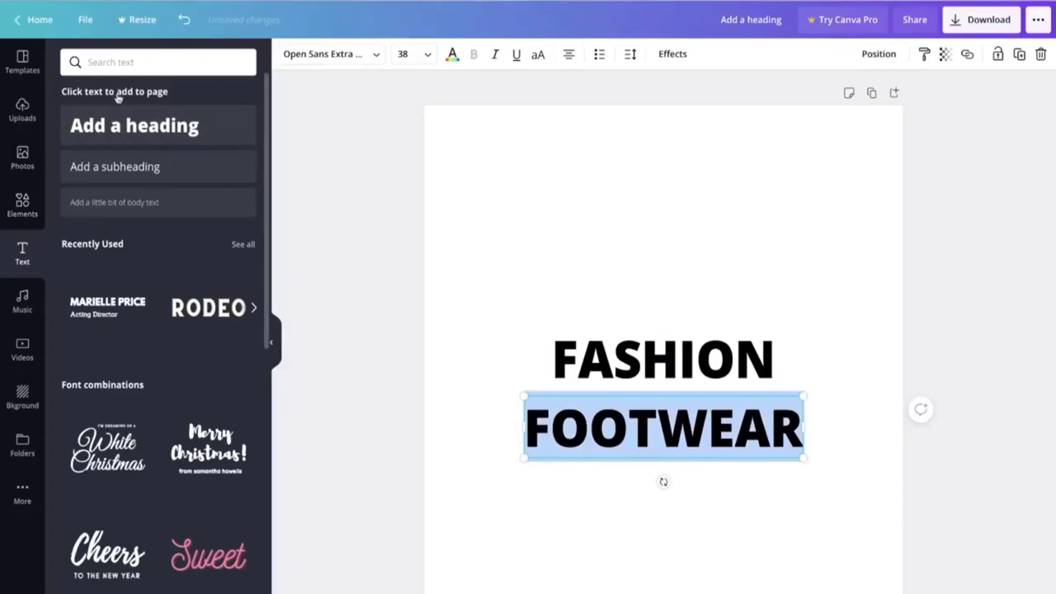
left_click(124, 63)
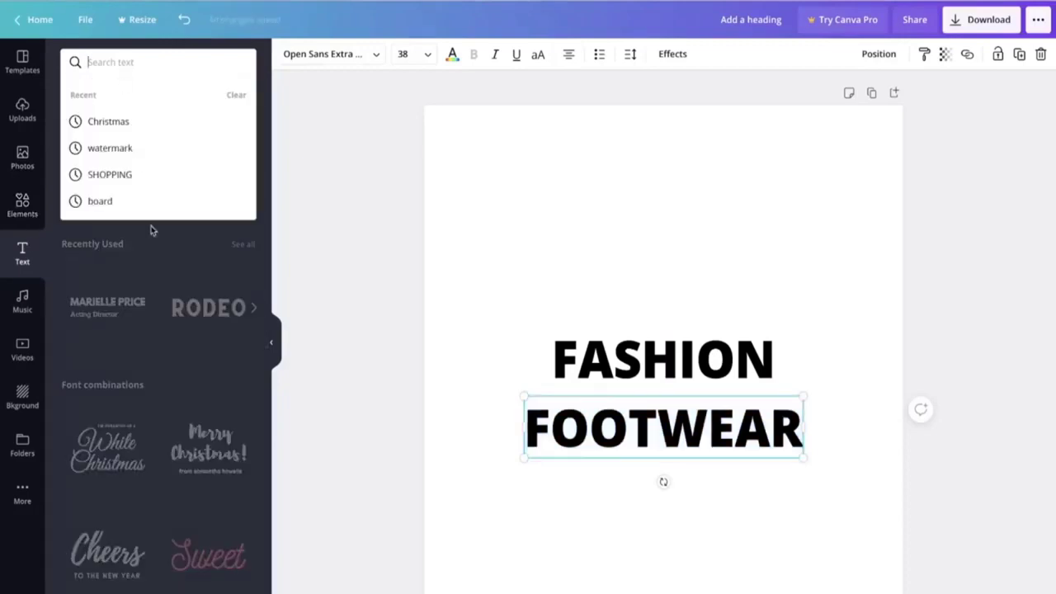
left_click(147, 252)
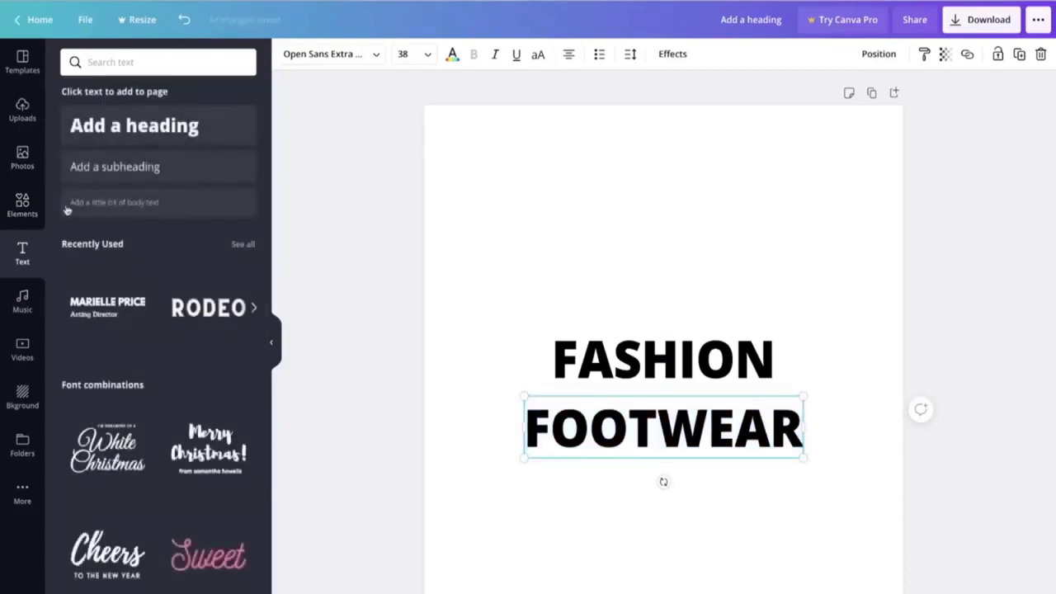
left_click(330, 55)
left_click(155, 146)
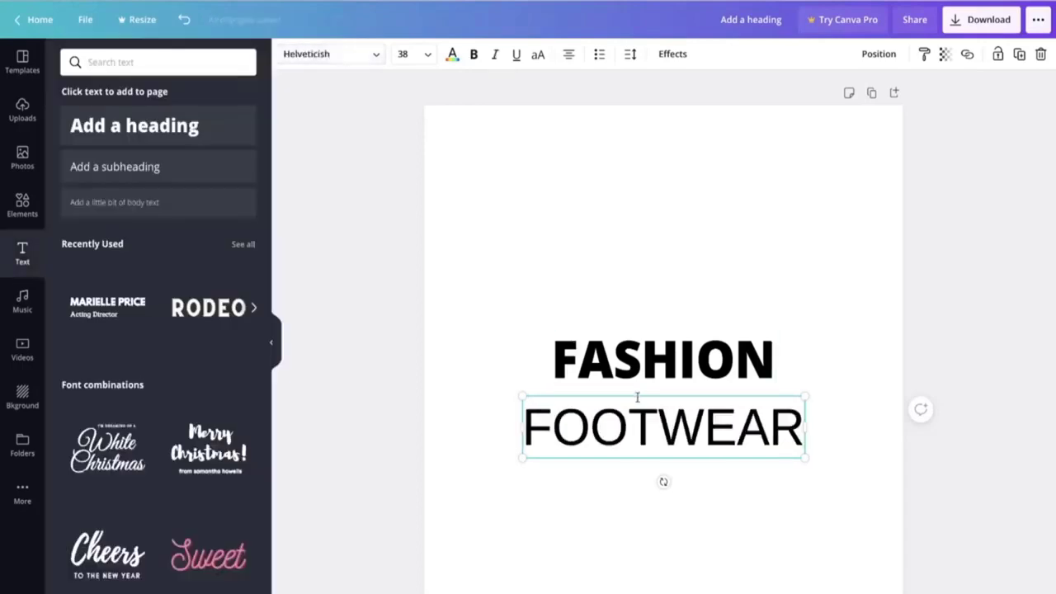
- Set the FOOTWEAR text's size to 18 and move it centred directly beneath FASHION
left_click(558, 362)
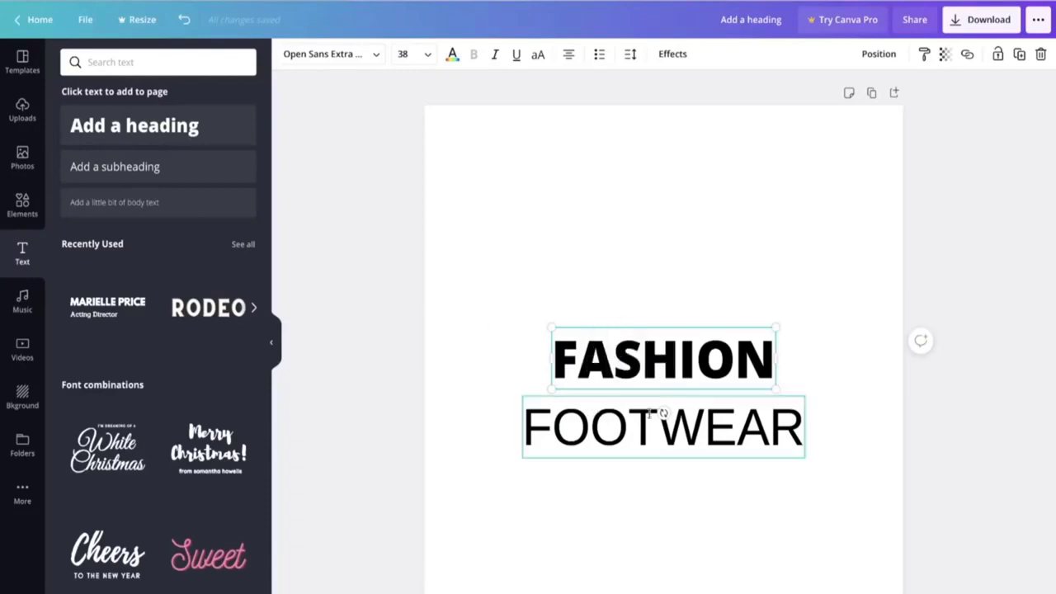
left_click(615, 404)
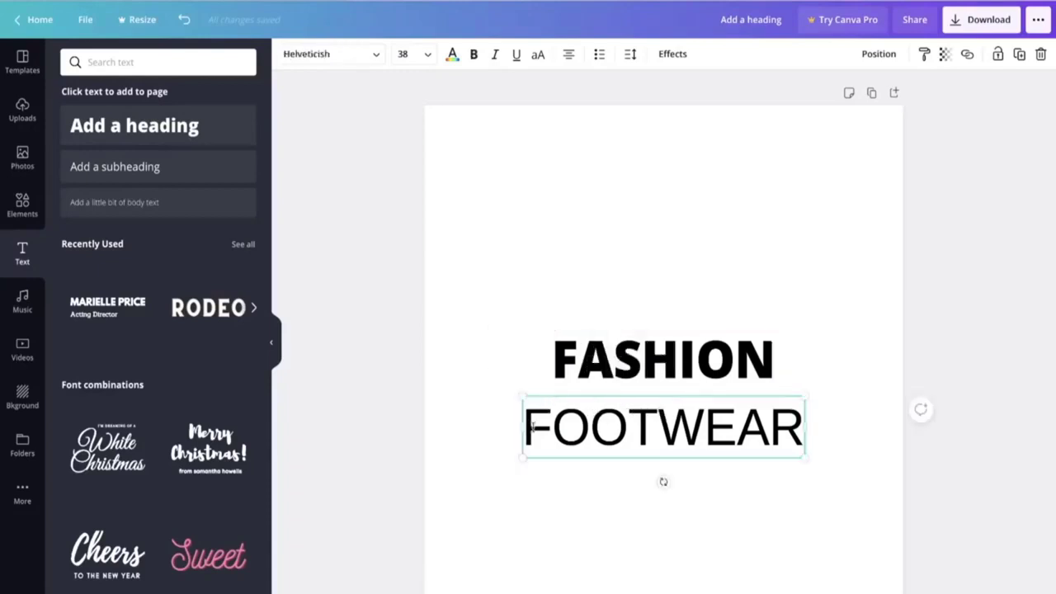
double_click(788, 429)
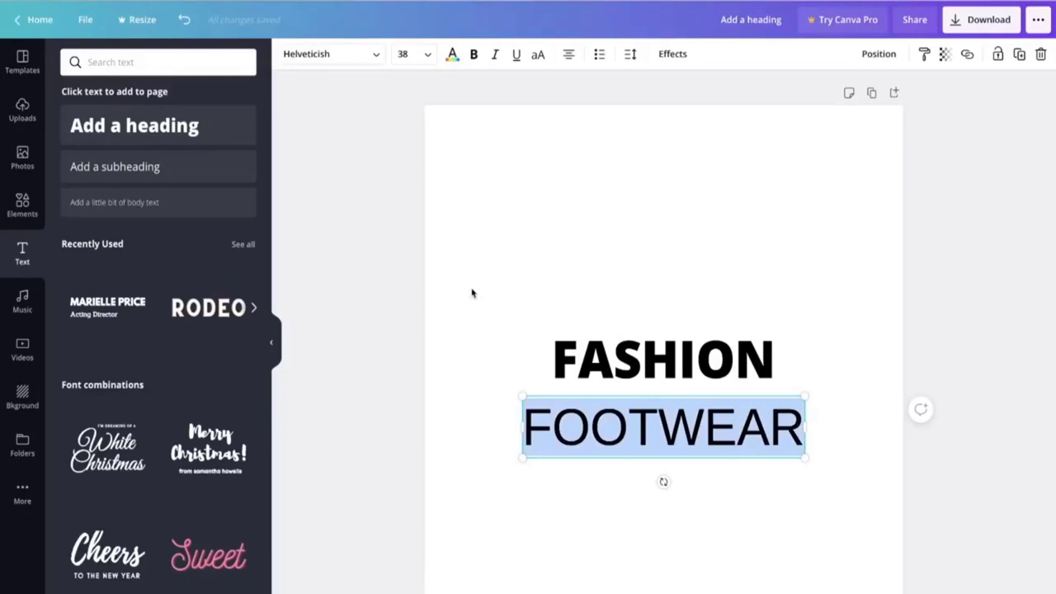
left_click(427, 55)
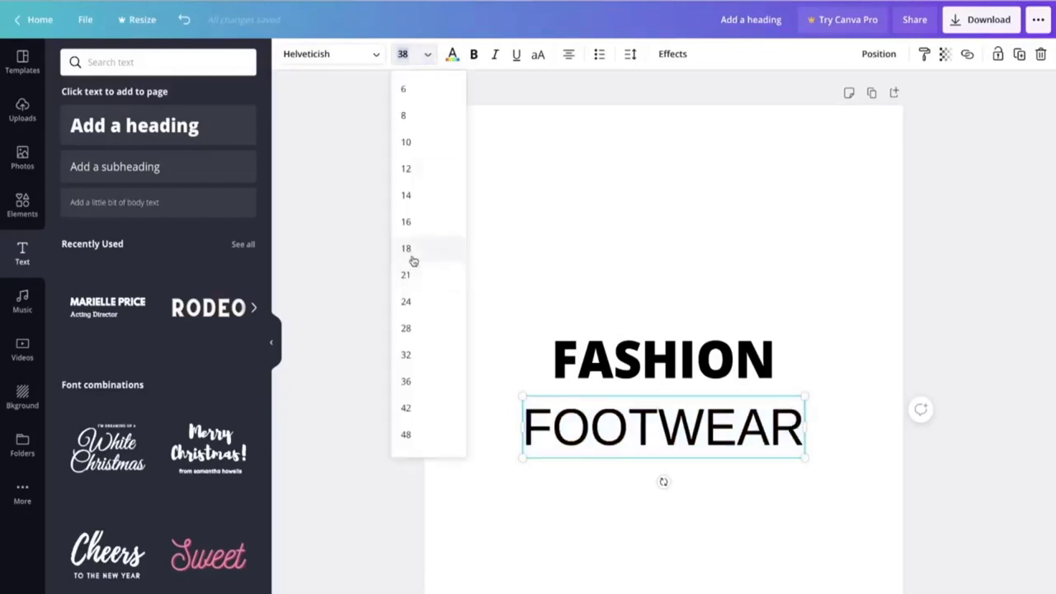
left_click(406, 250)
left_click(462, 254)
left_click_drag(634, 410, 680, 402)
left_click(662, 291)
left_click(717, 276)
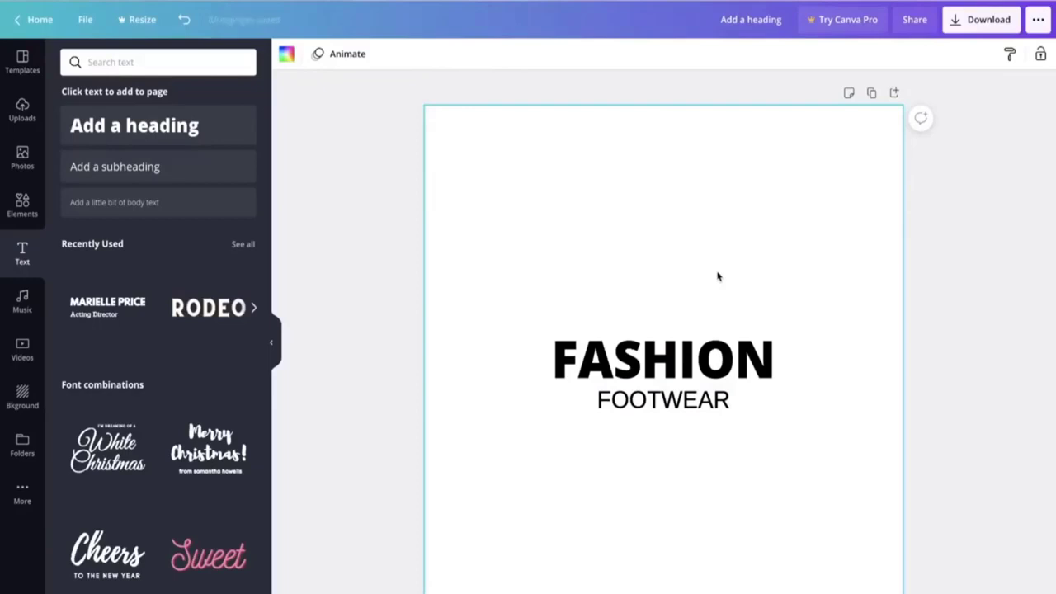
left_click(669, 346)
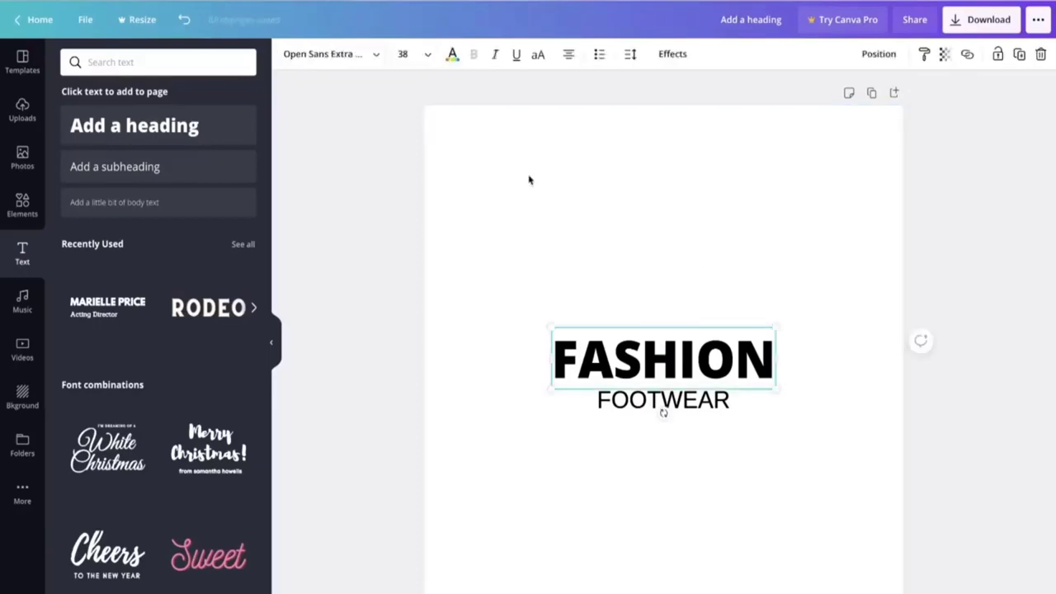
- Apply the Splice effect to the FASHION text with thickness 30, offset 0 and black as the effect colour
left_click(683, 60)
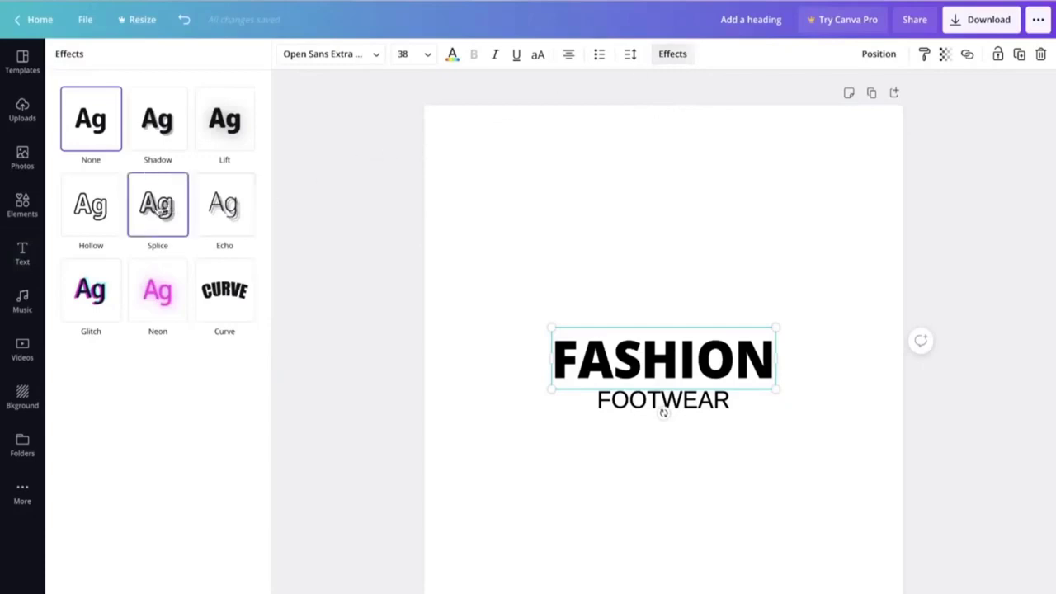
left_click(156, 207)
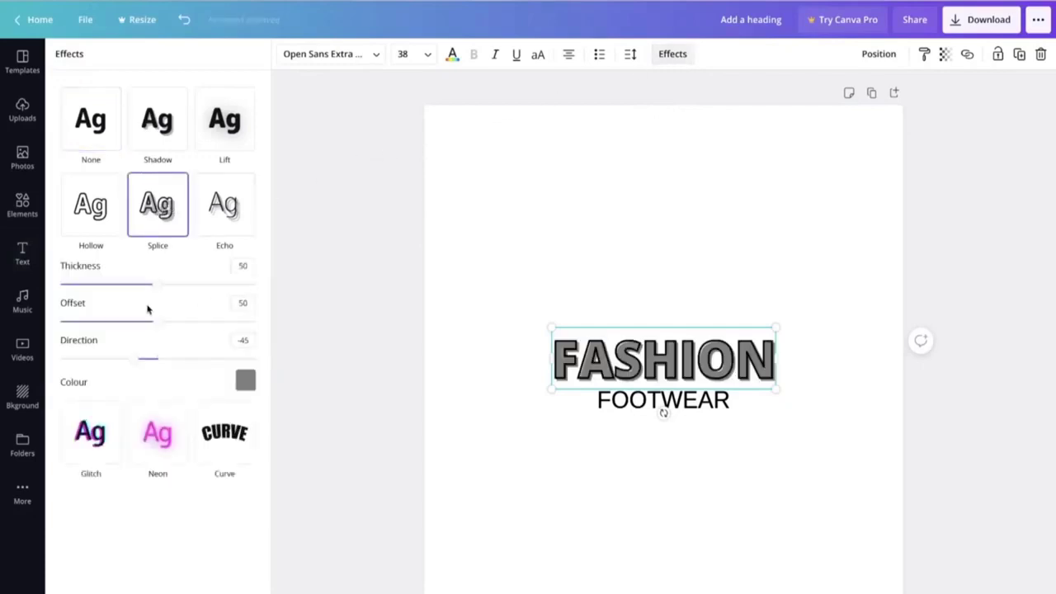
left_click_drag(156, 288, 87, 289)
left_click_drag(163, 325, 61, 316)
left_click_drag(88, 283, 118, 284)
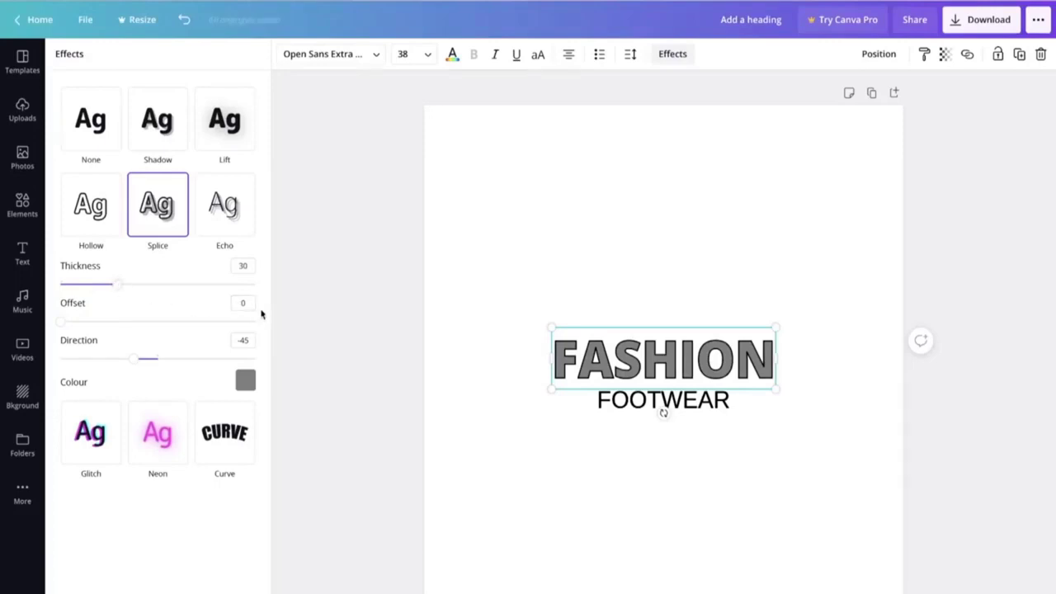
left_click(245, 382)
left_click(80, 495)
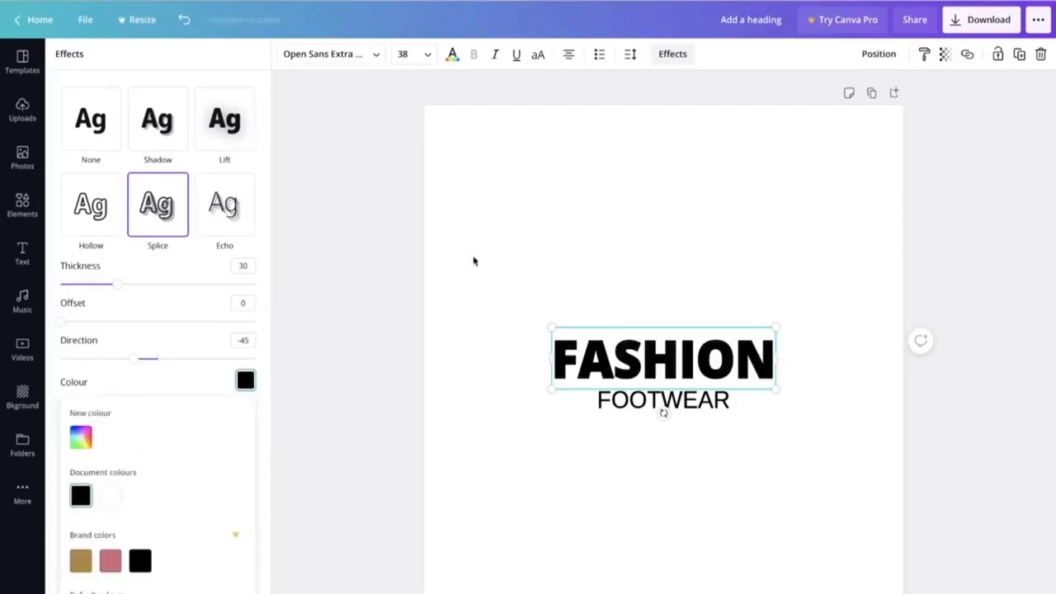
- Change the FASHION text's colour to the default yellow so its letters get a yellow outline
key("Escape")
left_click(452, 54)
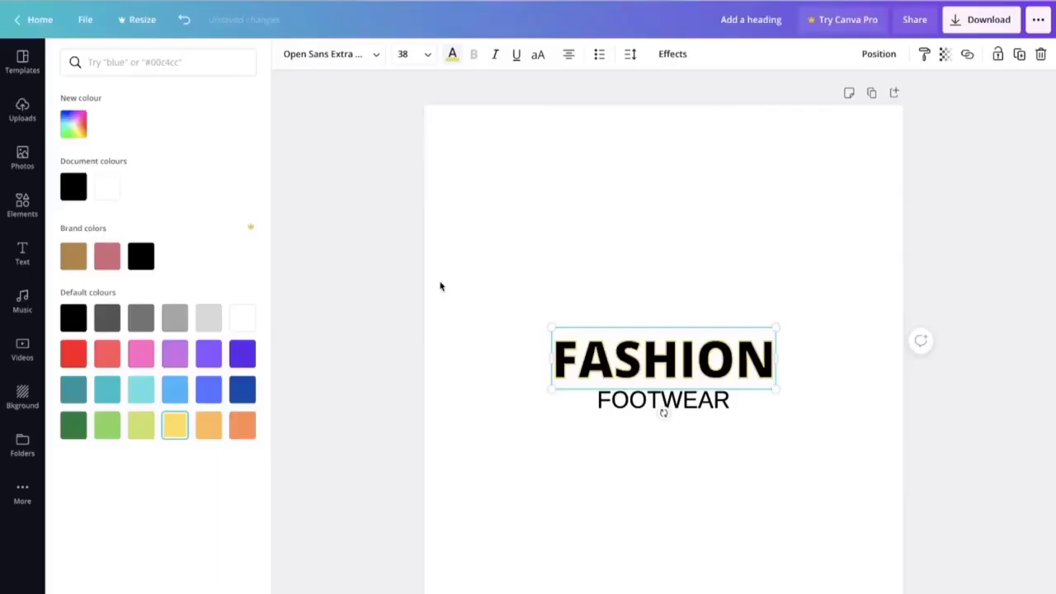
key("Escape")
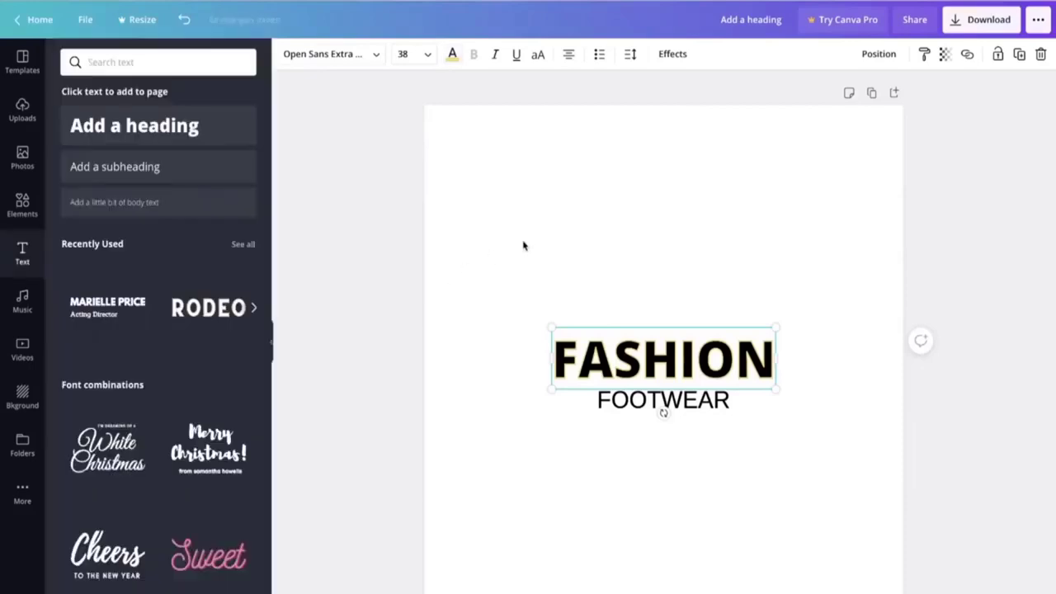
left_click(523, 245)
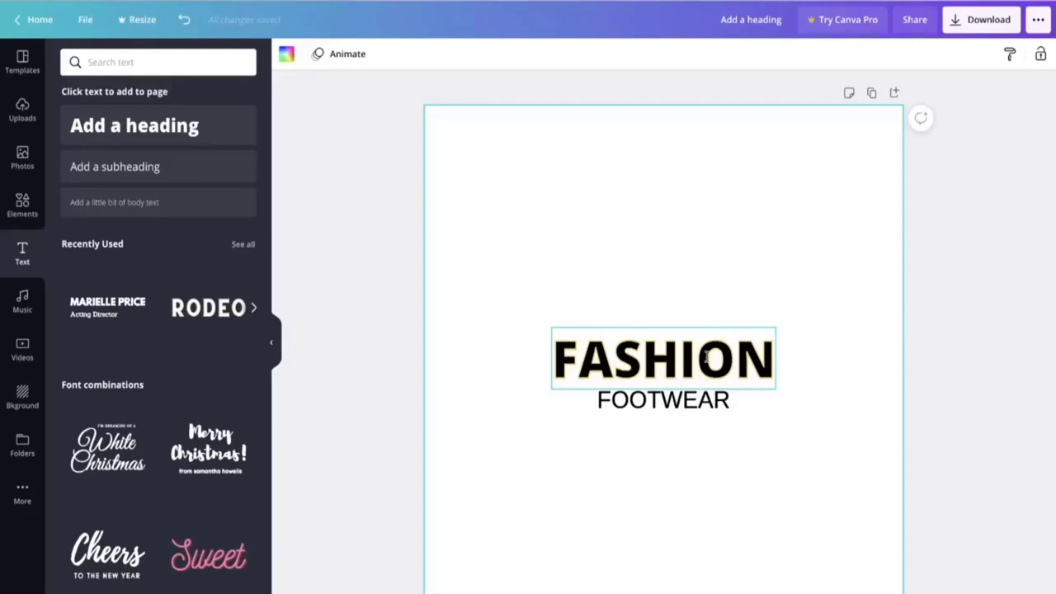
- Apply the Splice effect to the FOOTWEAR text with thickness 30, offset 0 and black as the effect colour
left_click(684, 399)
left_click(660, 56)
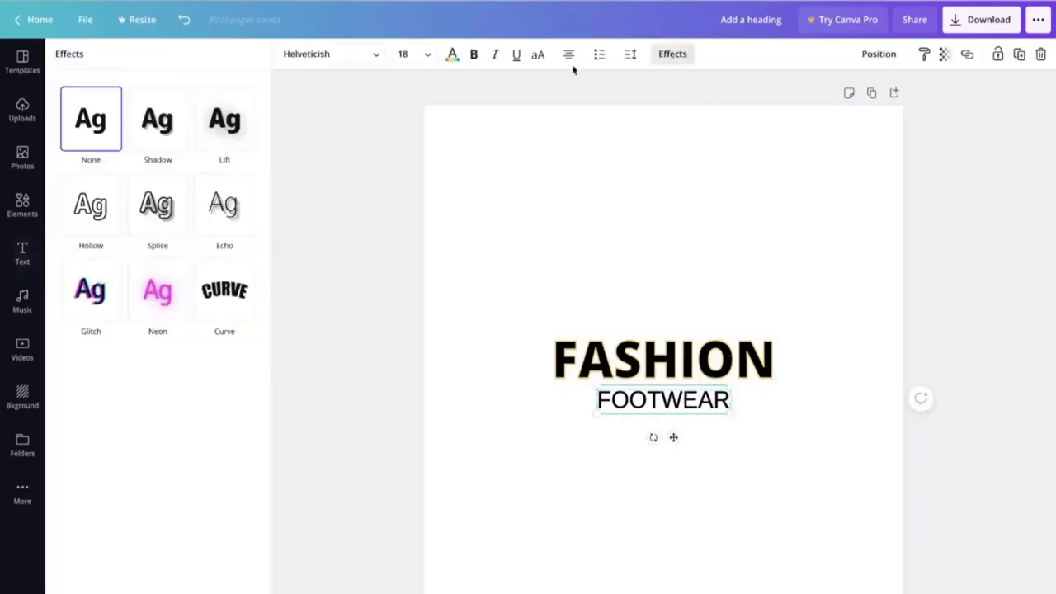
left_click(159, 206)
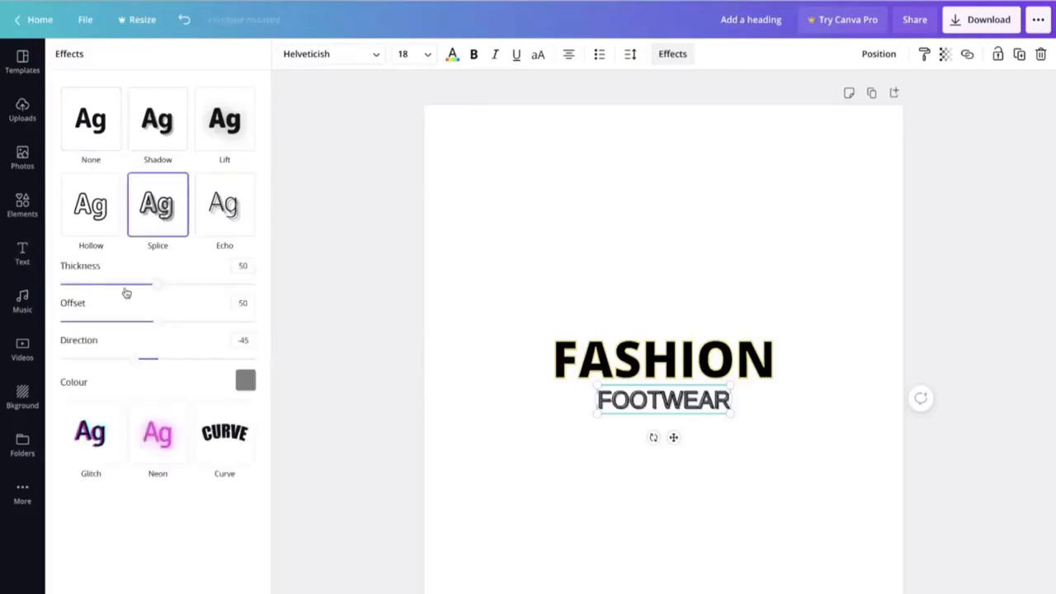
left_click_drag(156, 283, 120, 282)
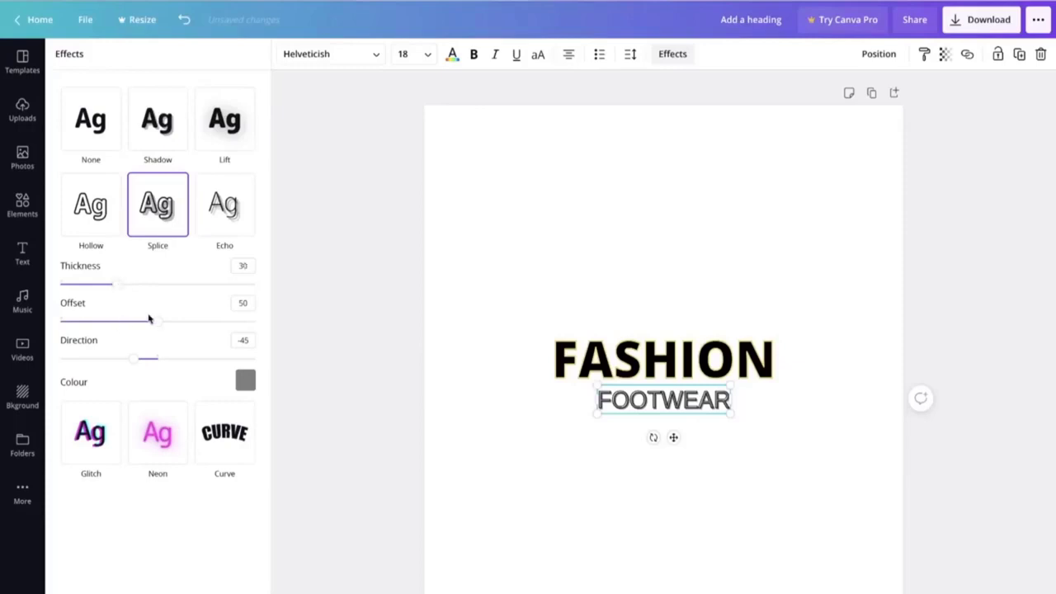
left_click_drag(153, 323, 43, 325)
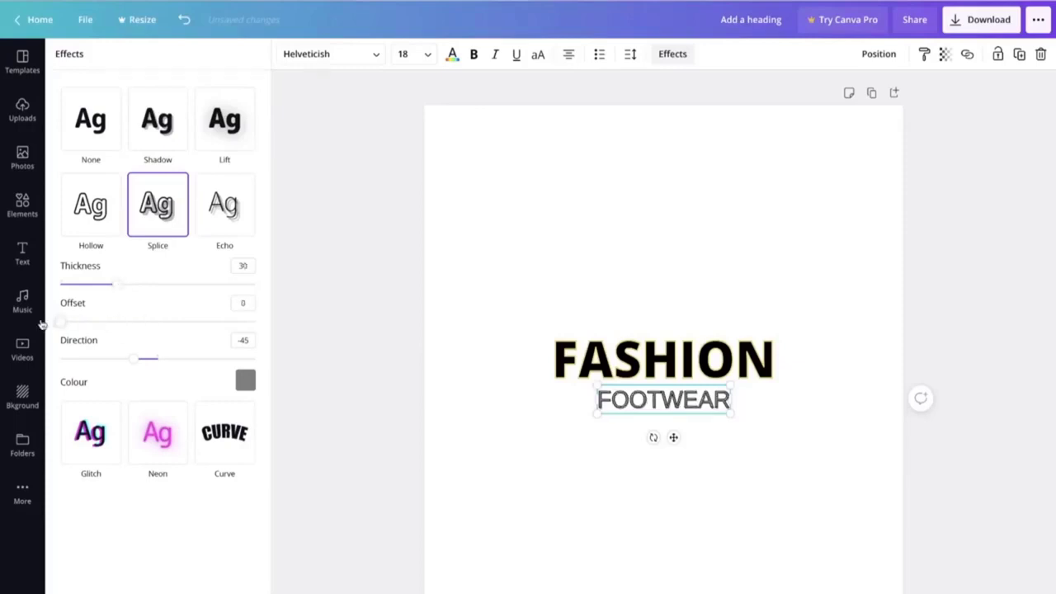
left_click(246, 382)
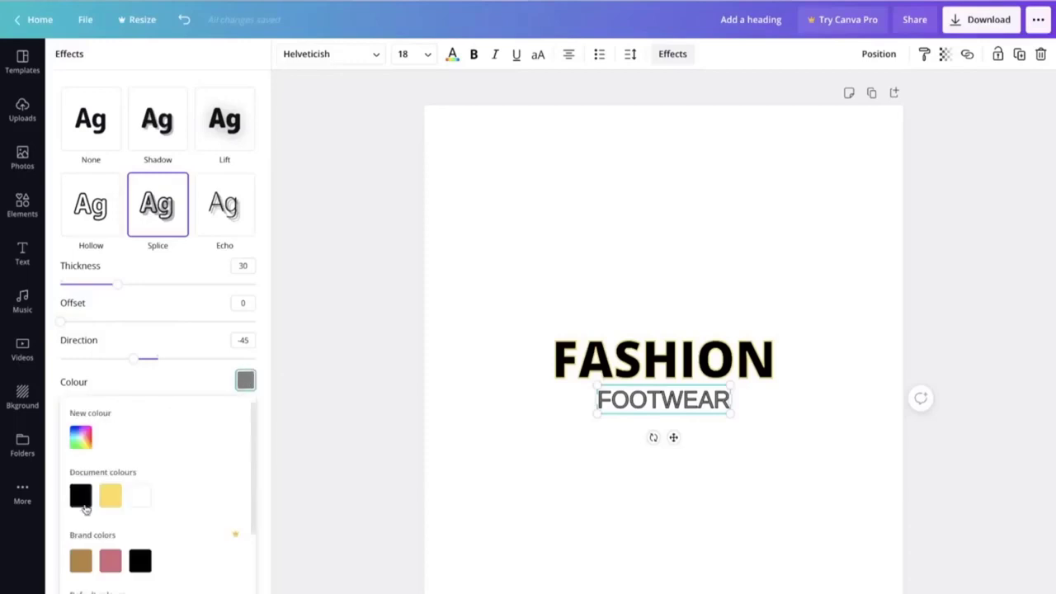
left_click(80, 495)
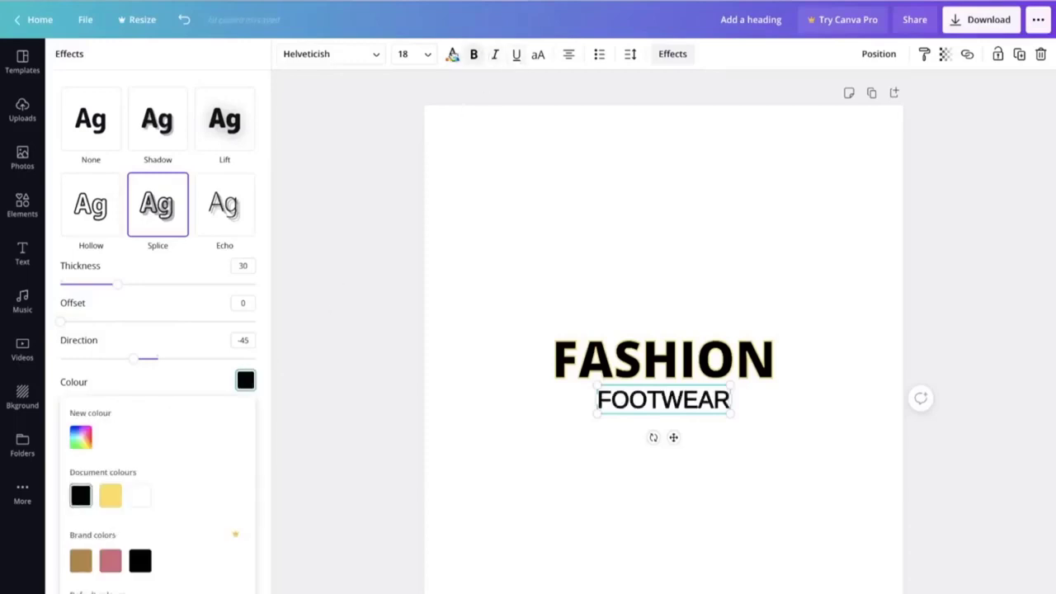
- Change the FOOTWEAR text's colour to the same yellow as the outline of FASHION
left_click(452, 54)
left_click(173, 425)
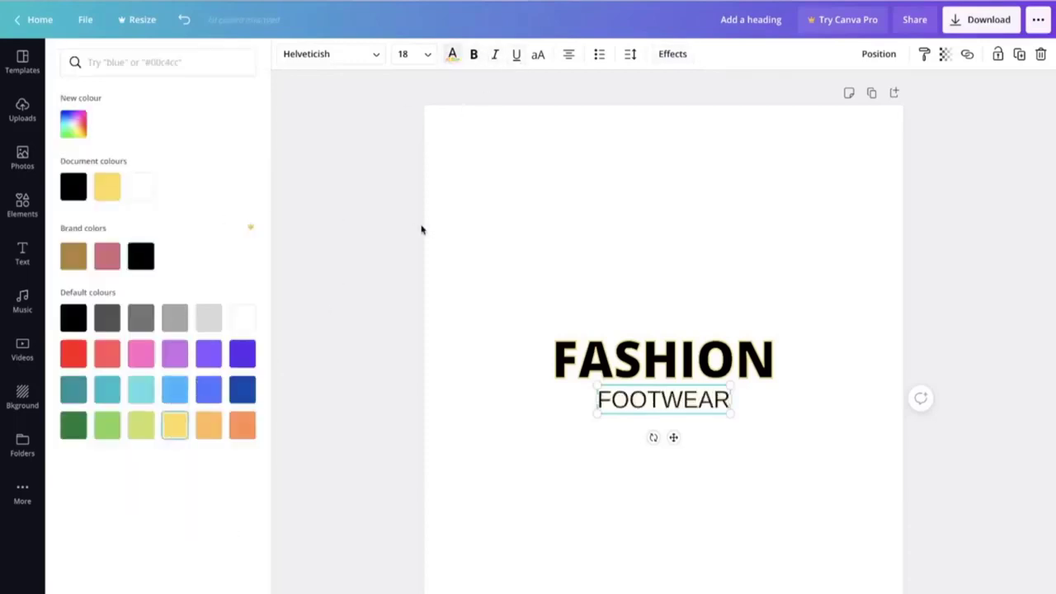
left_click(487, 241)
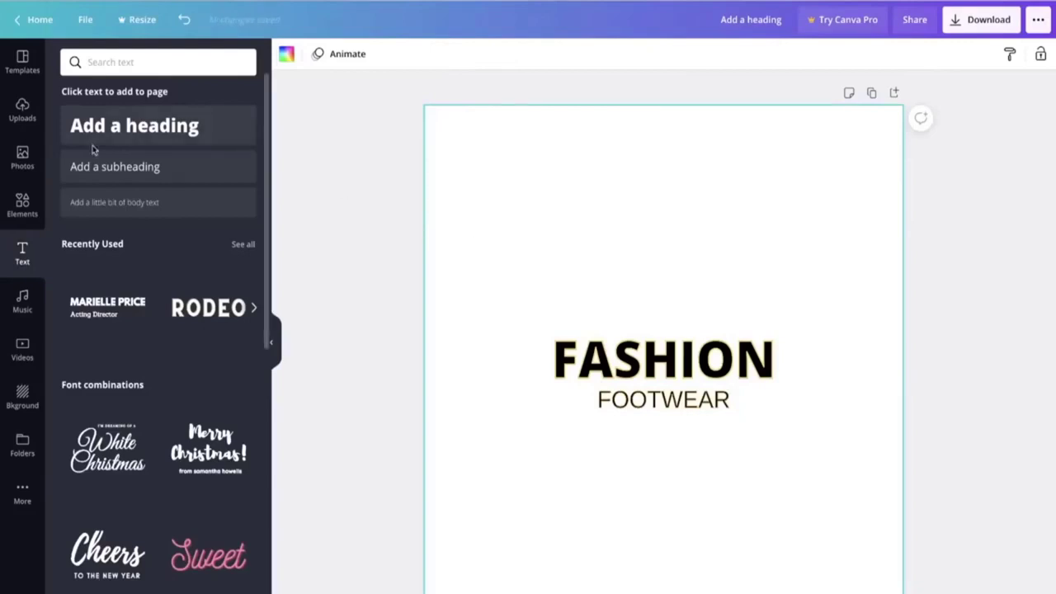
- Search the elements for sneaker and look through the graphics for a shoe that suits the logo
left_click(23, 203)
left_click(138, 62)
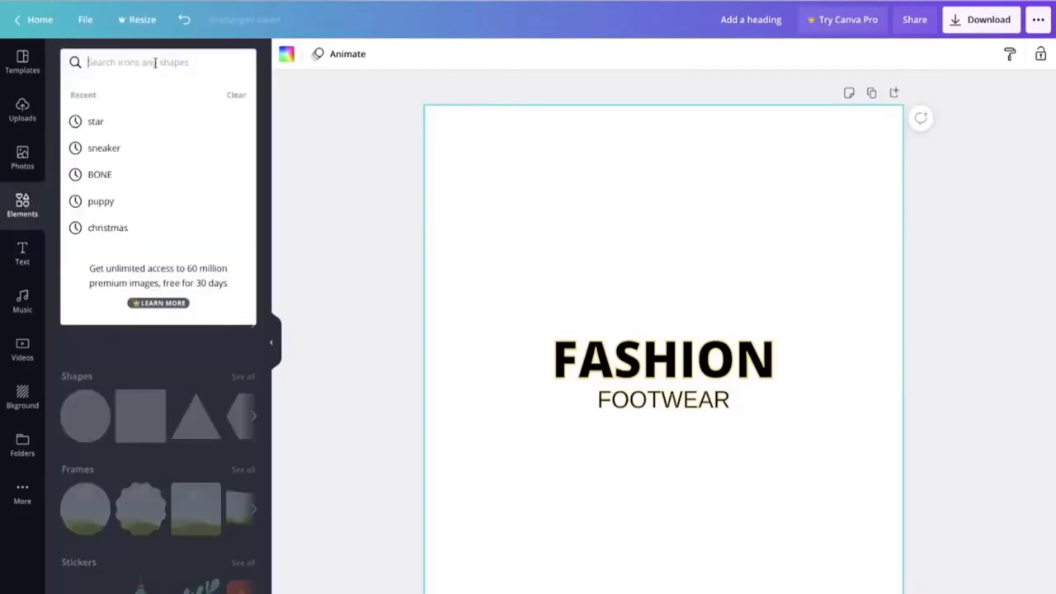
left_click(157, 149)
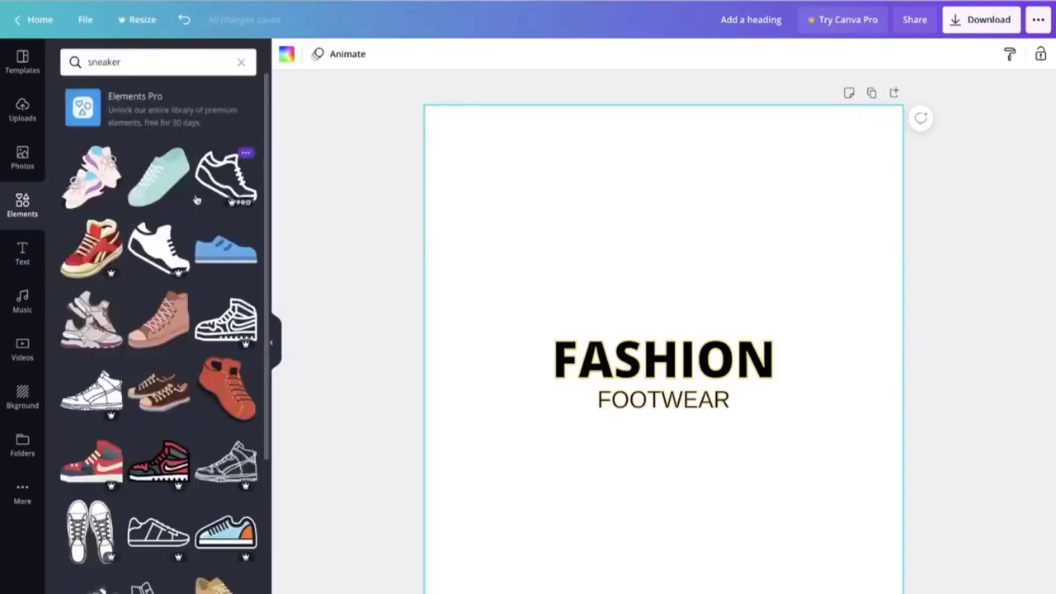
scroll(165, 248, "down", 5)
scroll(169, 298, "down", 10)
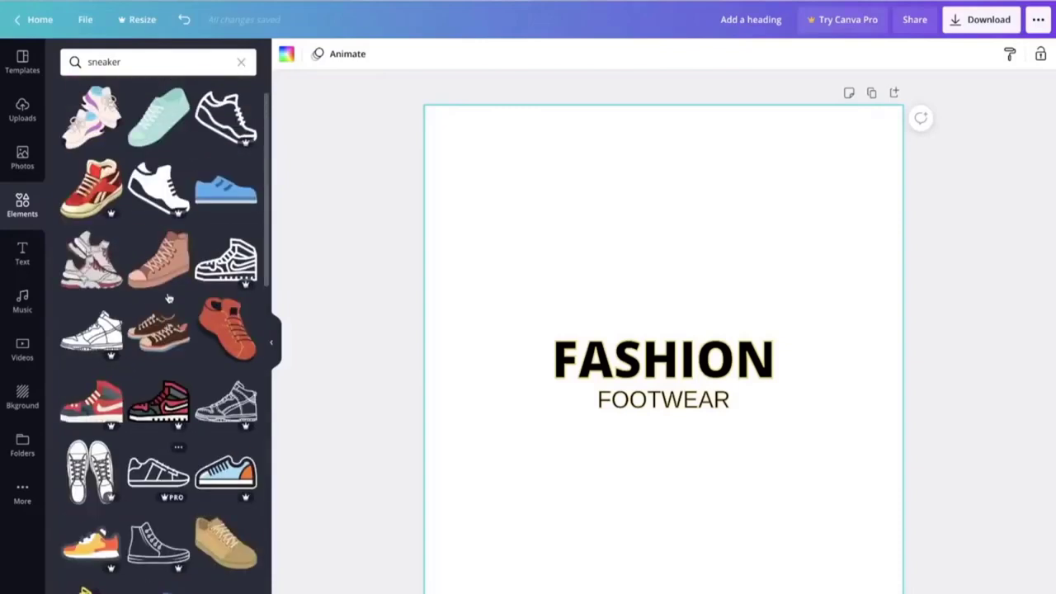
scroll(172, 331, "down", 3)
scroll(172, 332, "down", 6)
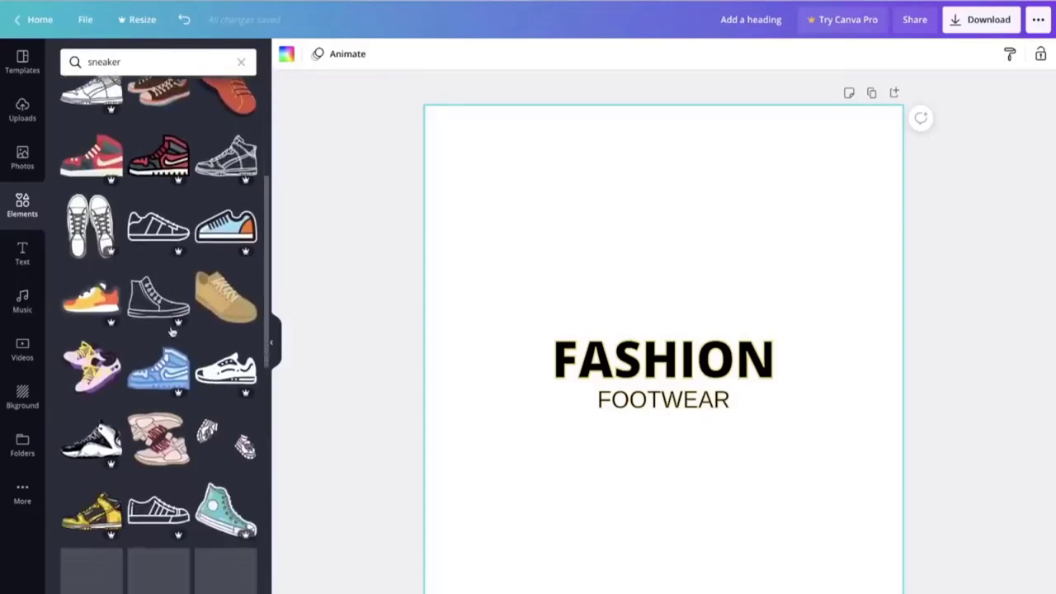
scroll(171, 332, "down", 4)
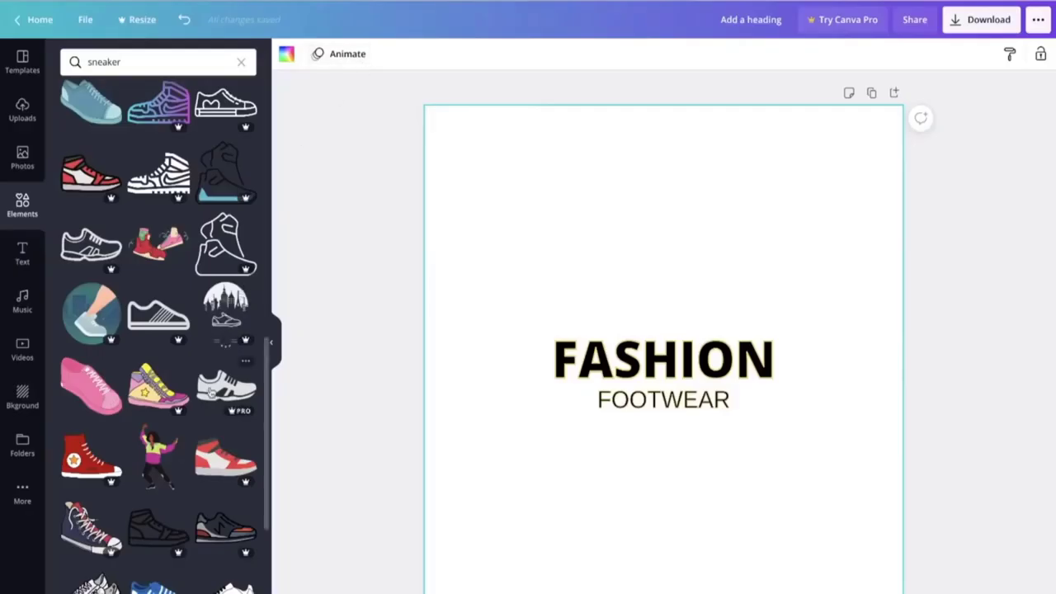
scroll(231, 338, "down", 5)
scroll(210, 392, "down", 3)
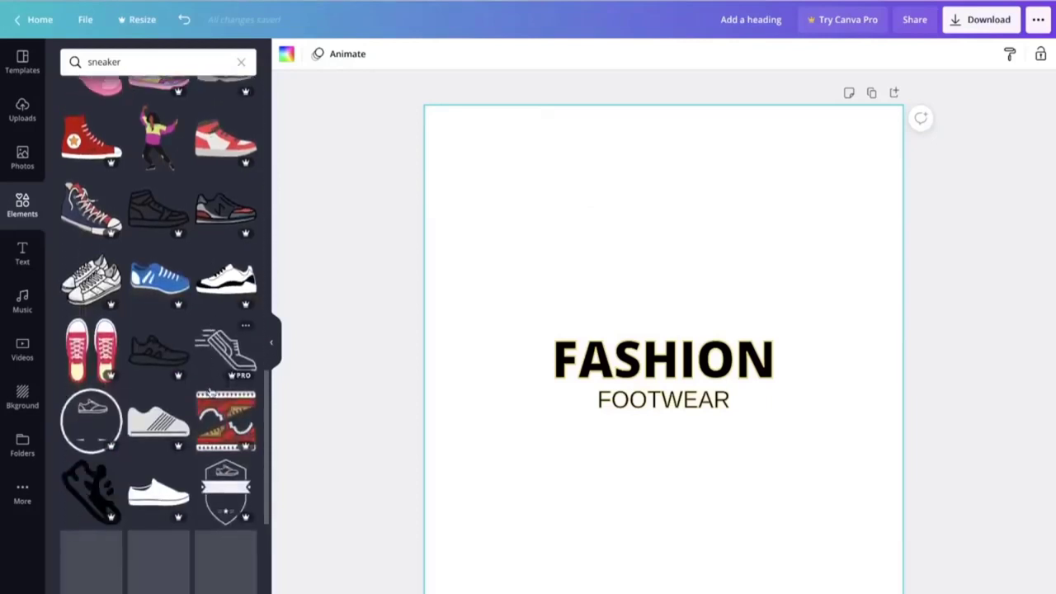
mouse_move(211, 394)
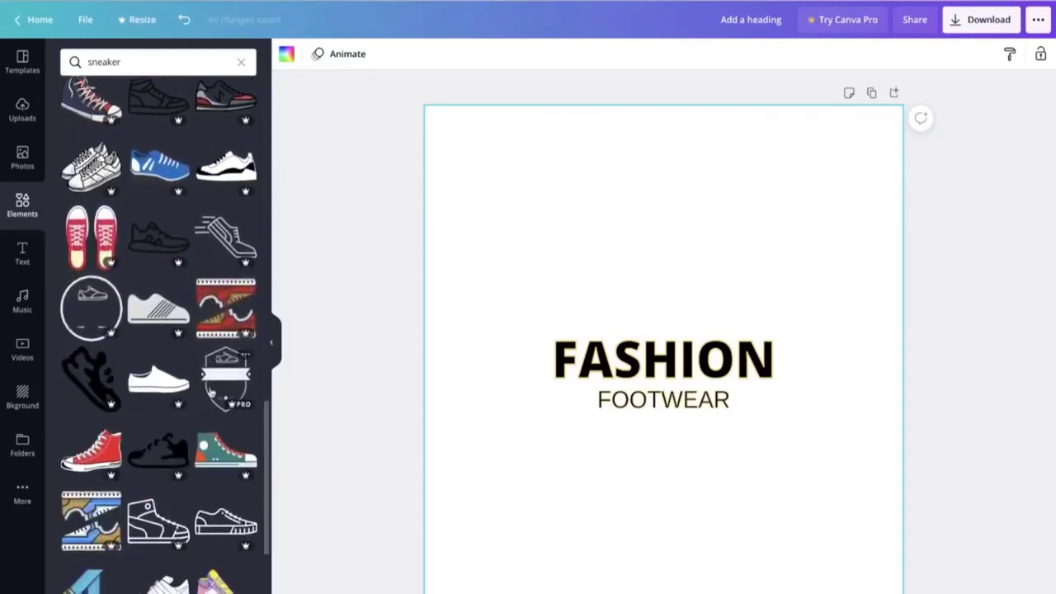
- Add a grey running sneaker graphic with a thick black outline and place it above the FASHION text
left_click(160, 241)
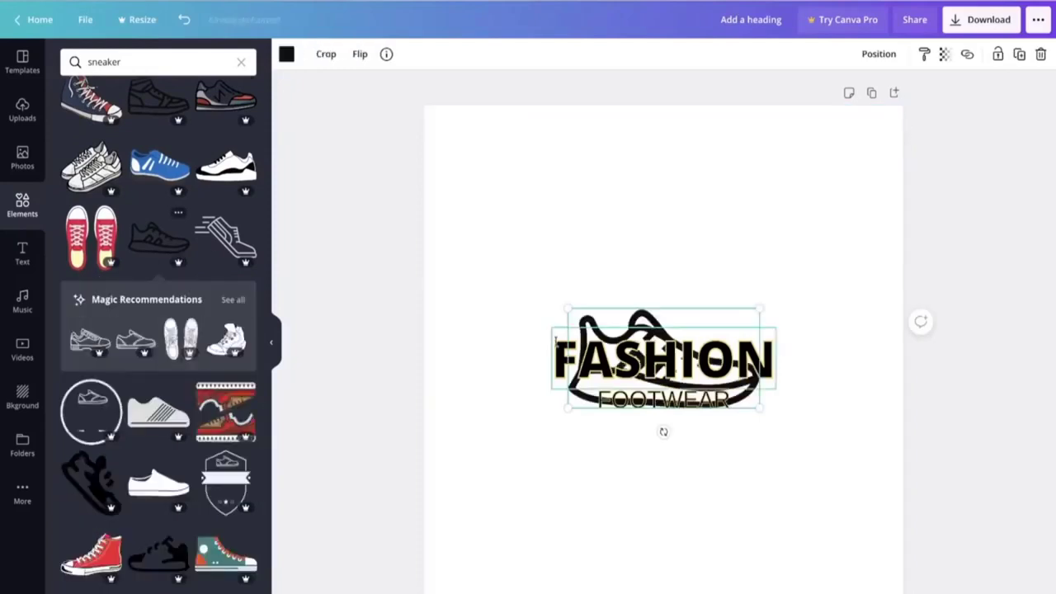
left_click_drag(637, 320, 591, 286)
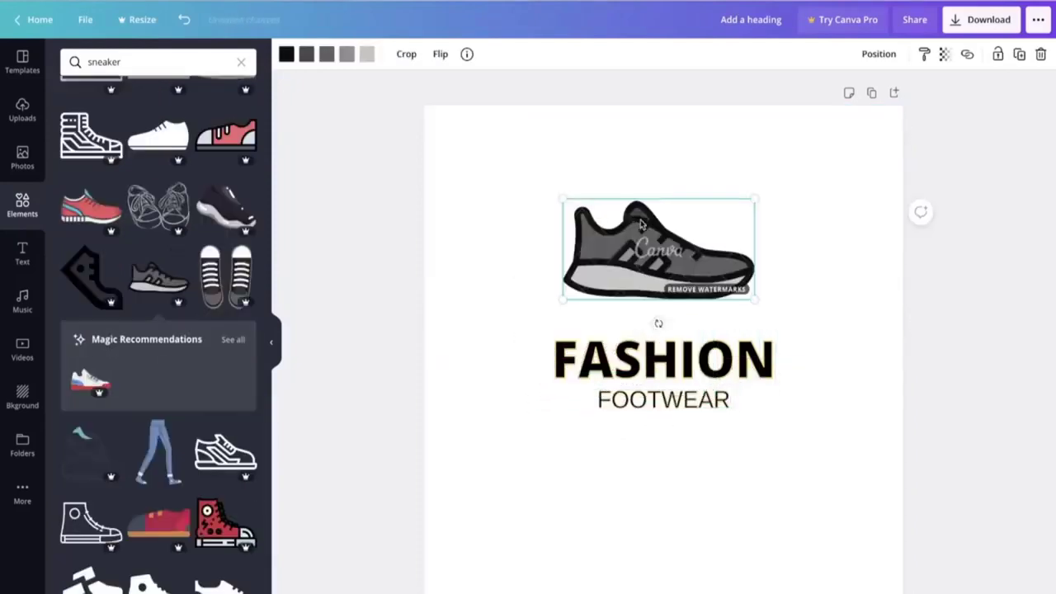
left_click_drag(677, 273, 642, 269)
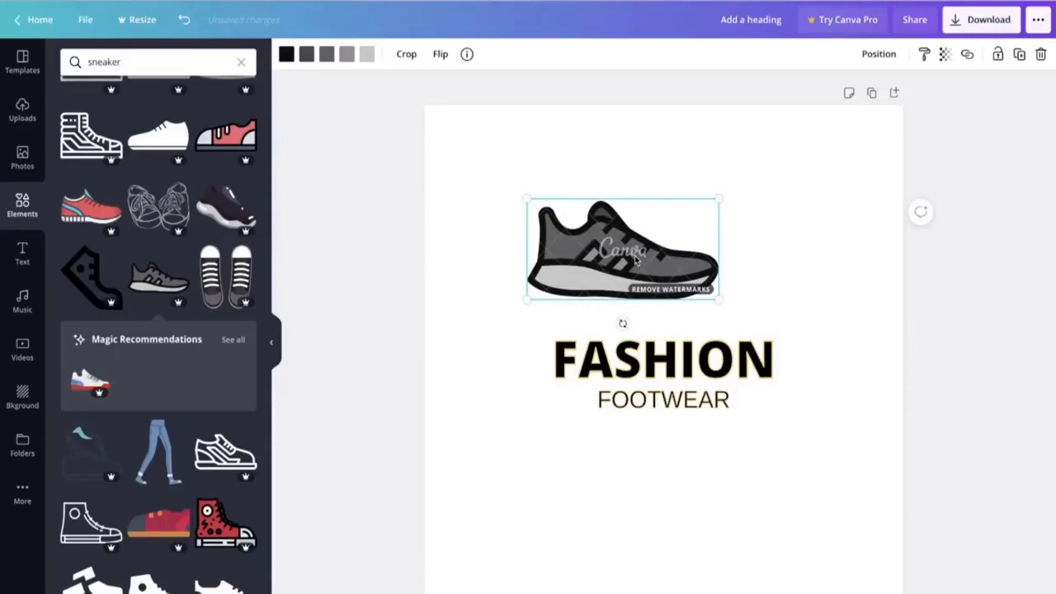
- Recolour the sneaker graphic with a pure black outline and the logo's yellow for its upper and side stripes
left_click(287, 52)
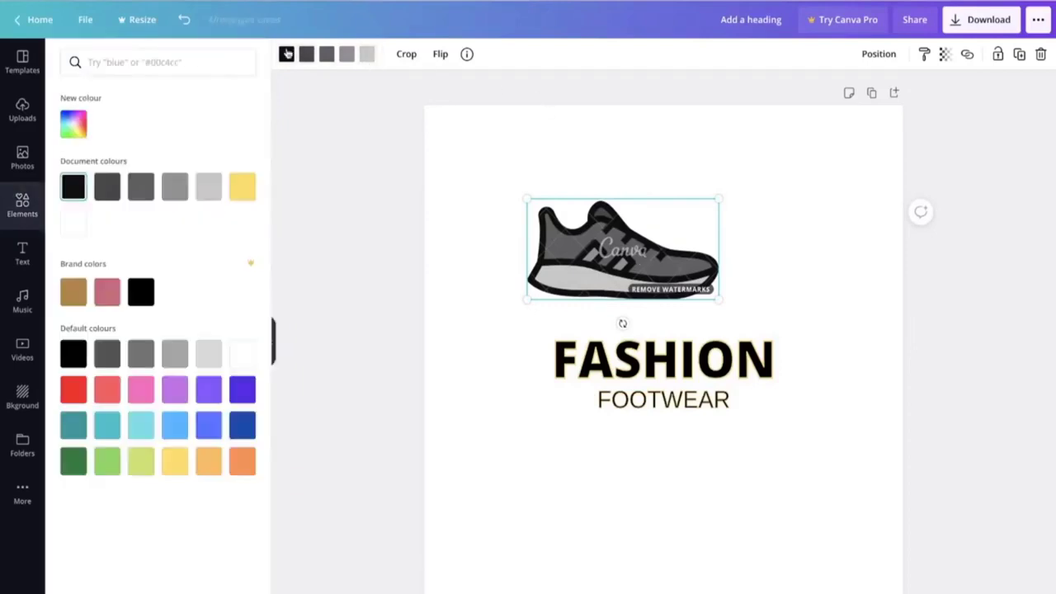
left_click(142, 294)
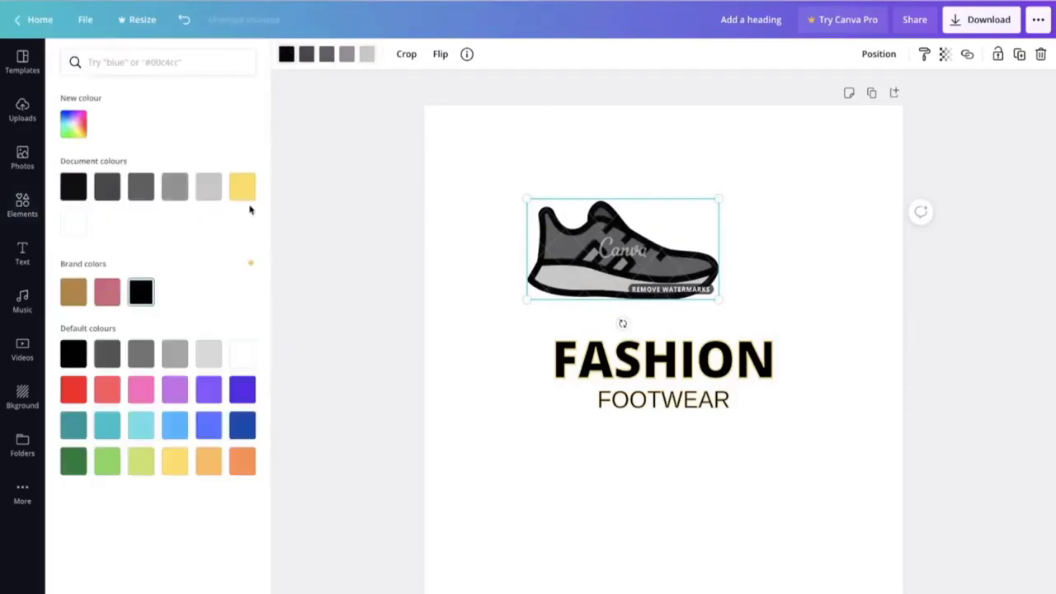
left_click(306, 54)
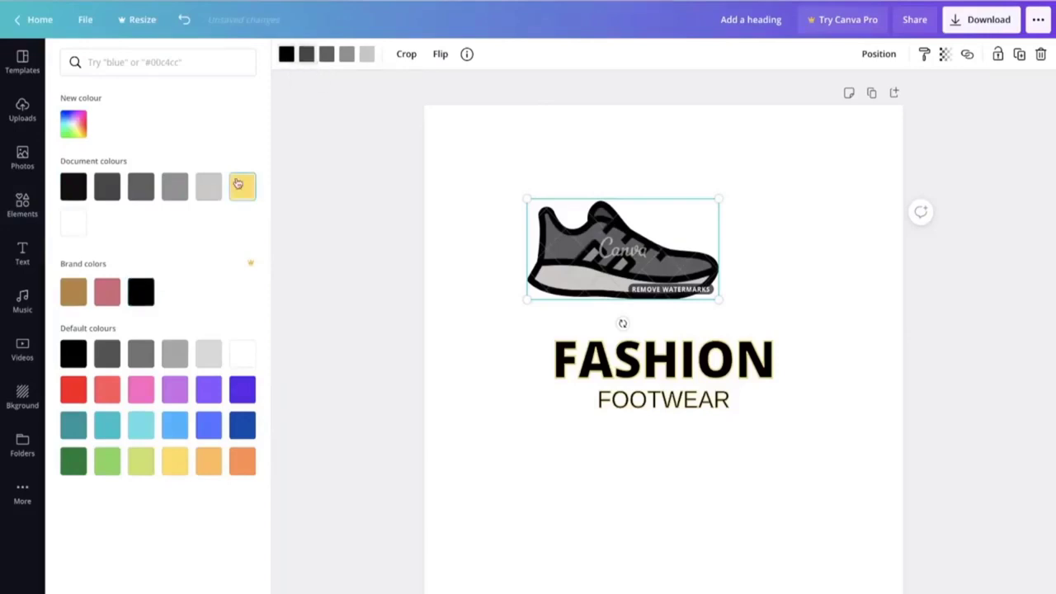
left_click(236, 189)
left_click(326, 54)
left_click(231, 194)
left_click(346, 54)
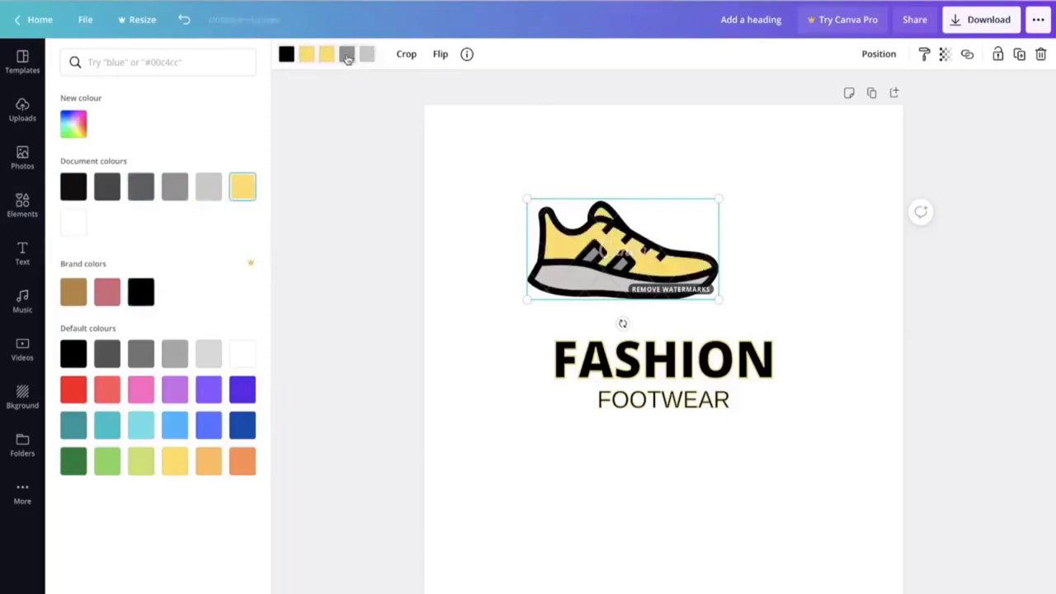
left_click(232, 200)
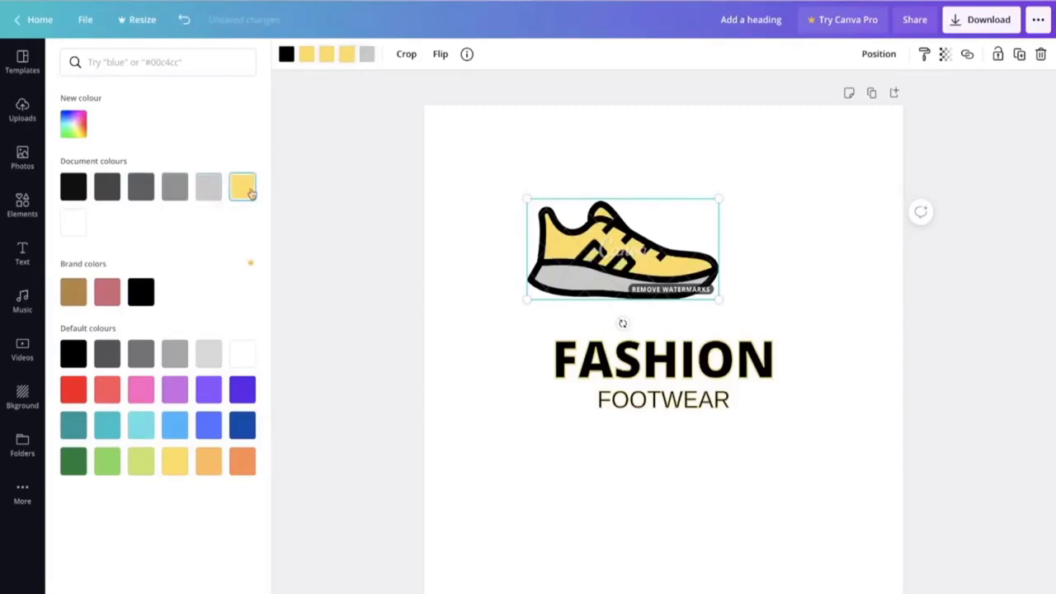
- Try black on the sneaker's light grey sole and settle on the logo's yellow instead
left_click(367, 55)
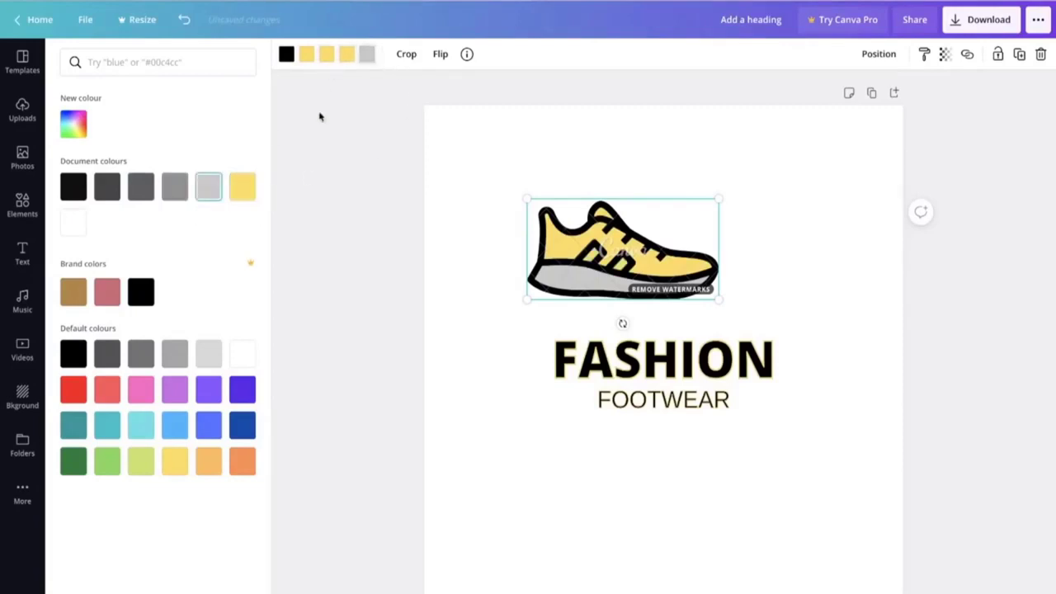
left_click(74, 188)
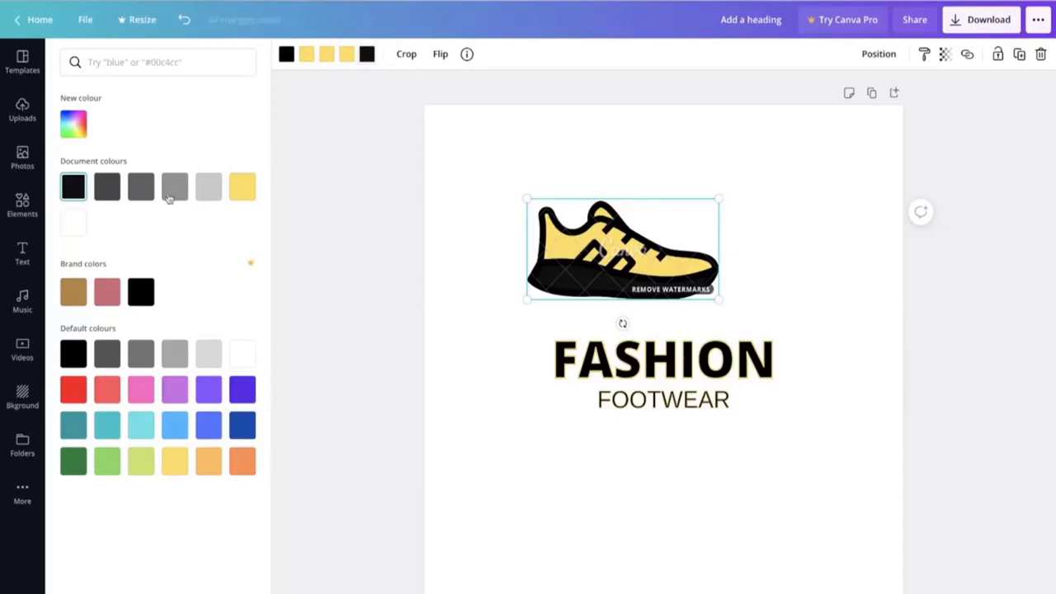
left_click(243, 186)
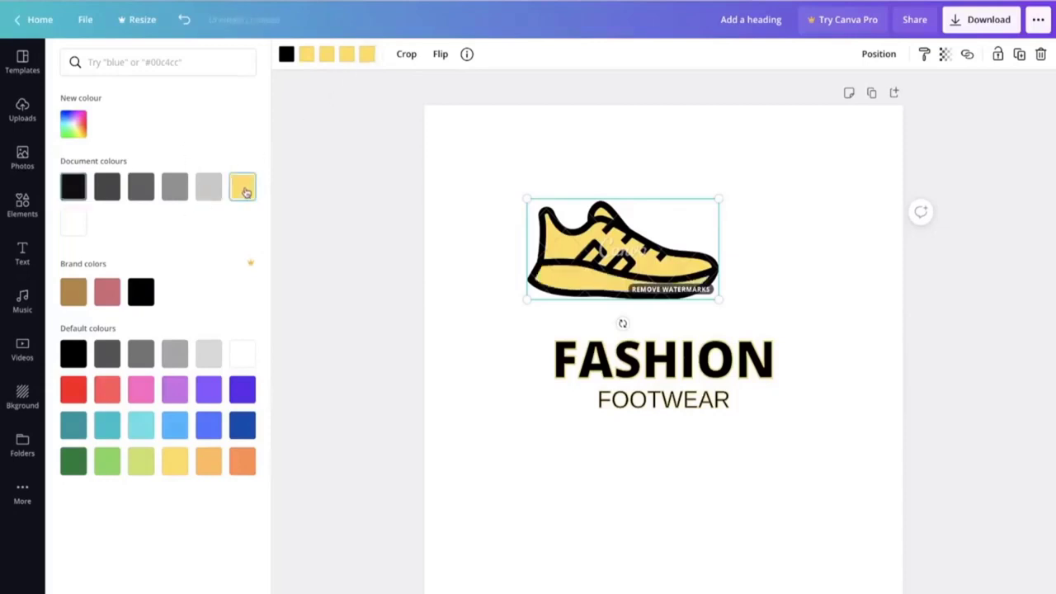
- Try black on the sneaker's side stripes and return them to yellow
left_click(347, 54)
left_click(73, 188)
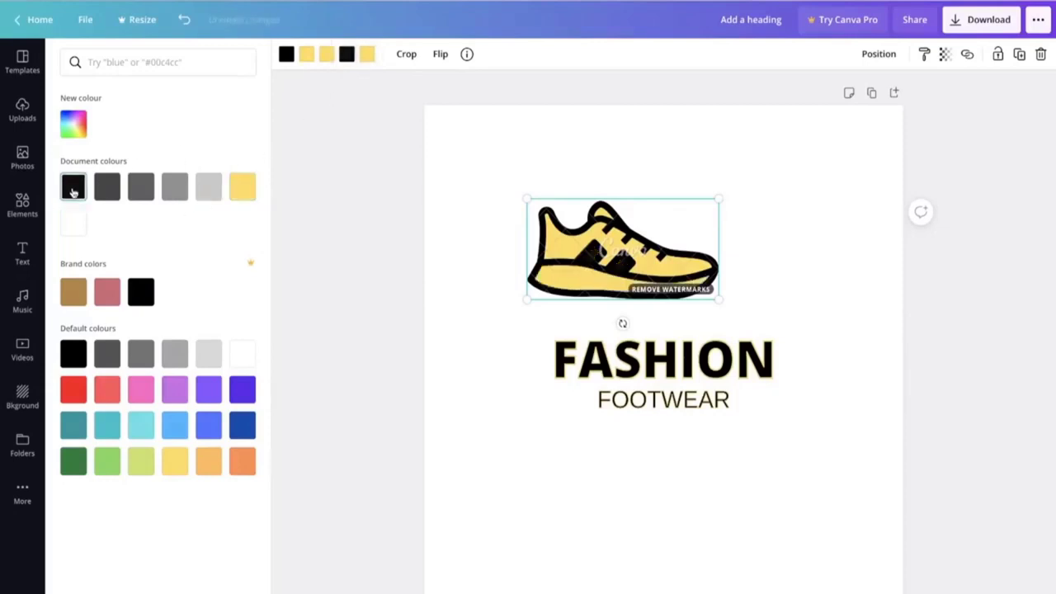
left_click(242, 186)
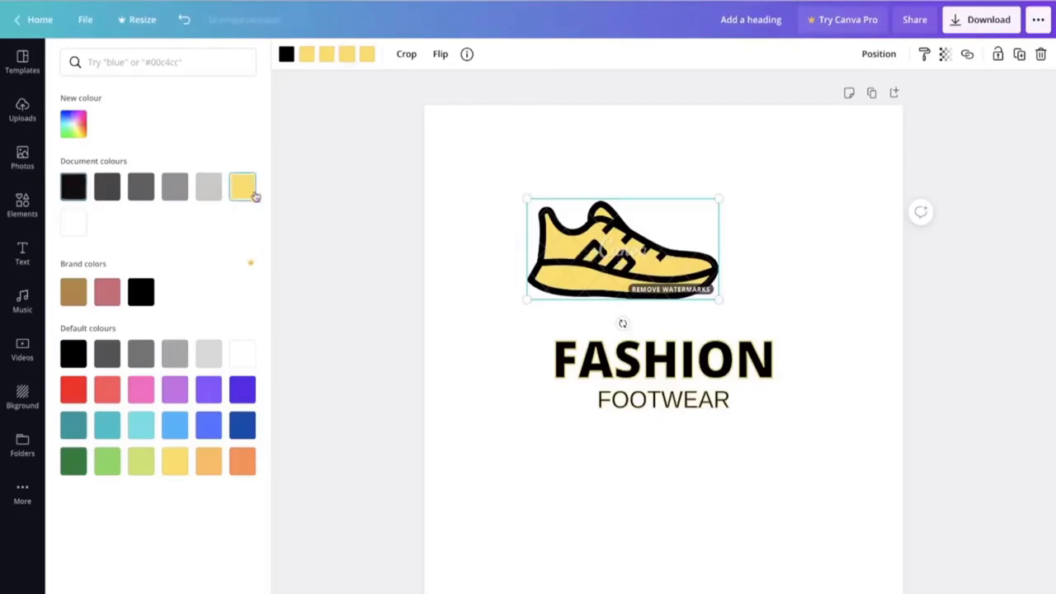
- Recolour the sneaker's upper black, then try black on its tongue and return the tongue to the logo's yellow
left_click(325, 56)
left_click(73, 187)
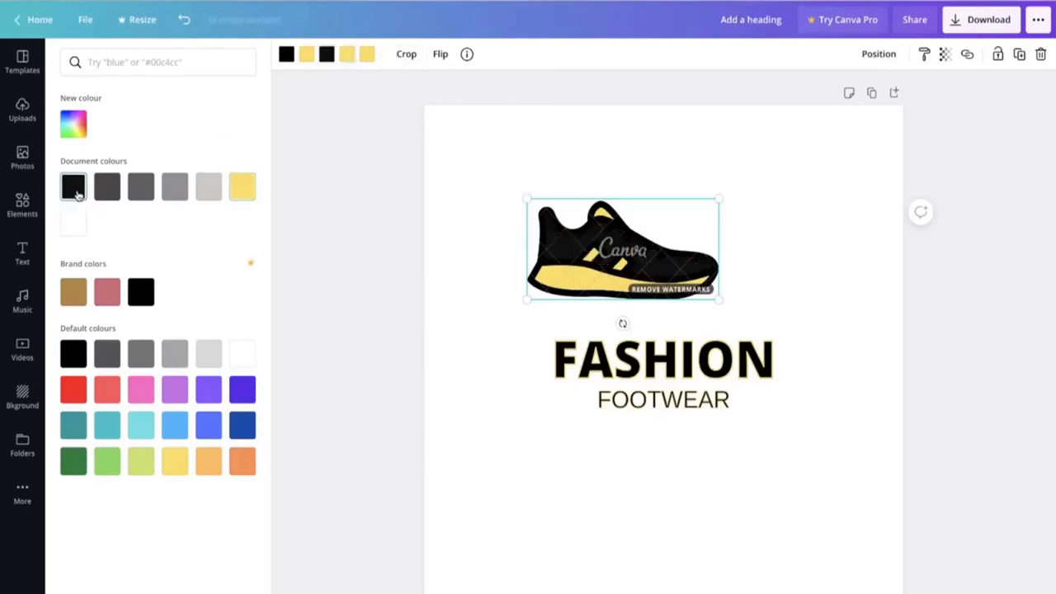
left_click(310, 52)
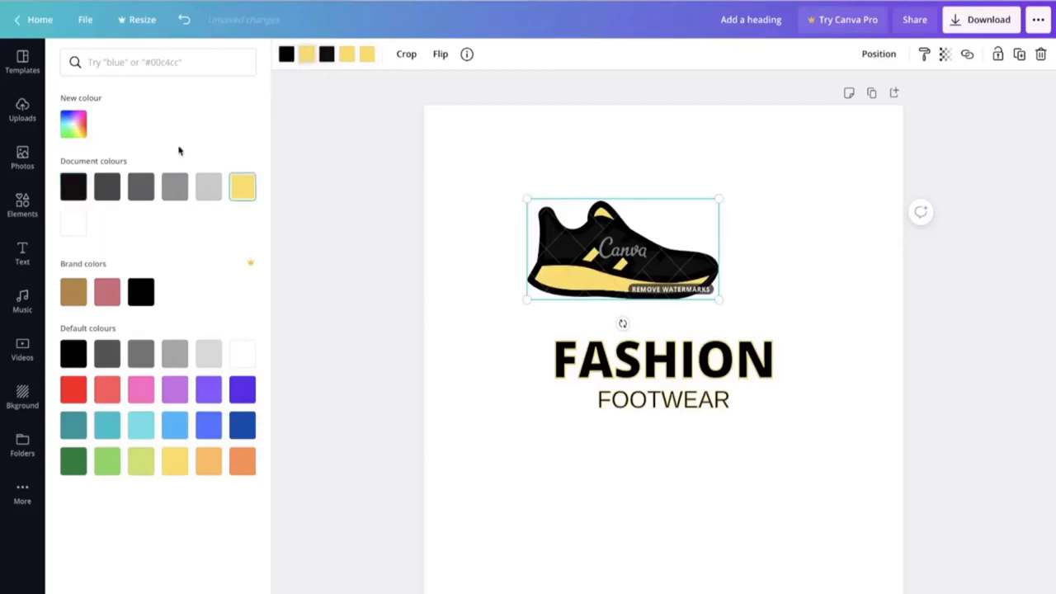
left_click(71, 188)
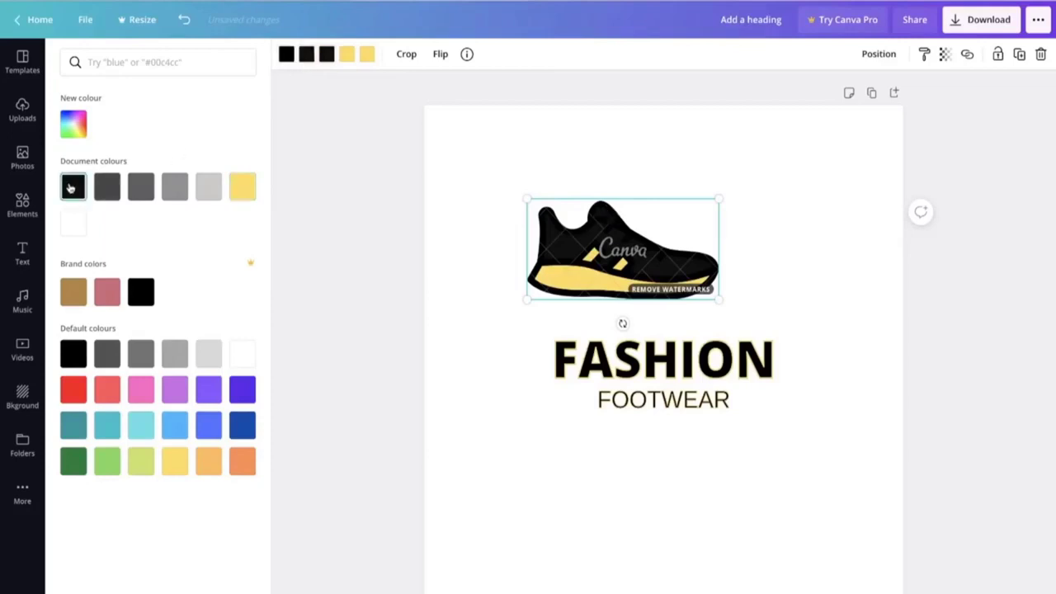
left_click(245, 200)
key("Escape")
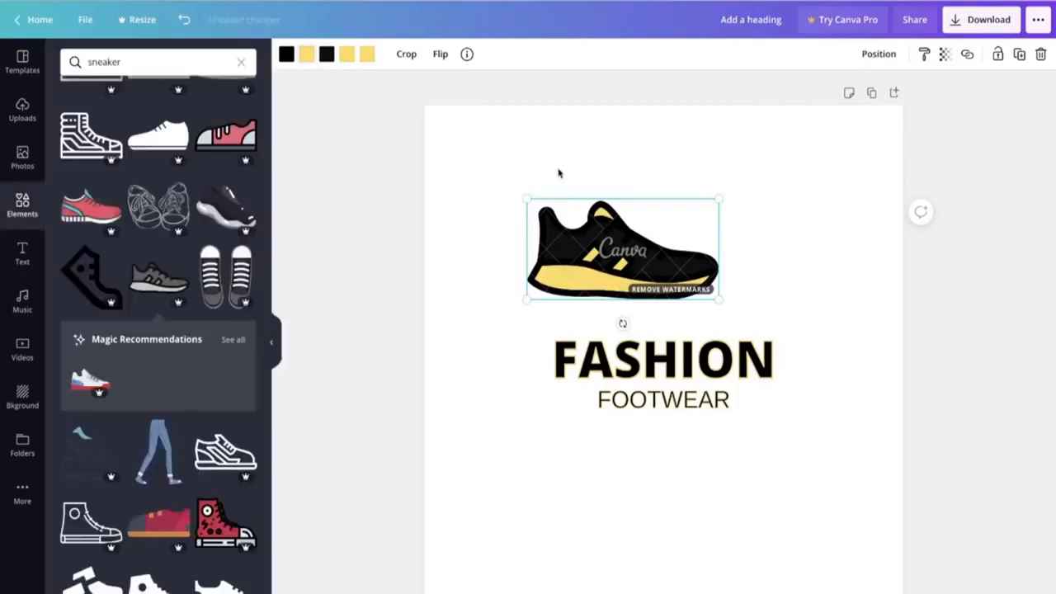
left_click(530, 168)
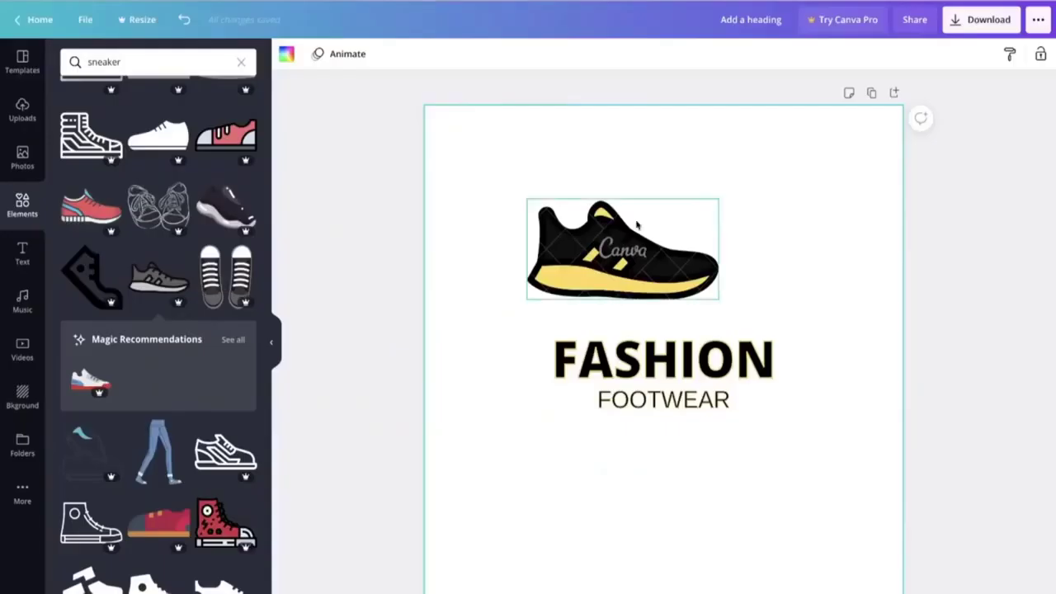
- Rotate the sneaker graphic upright with its toe pointing up and place it directly before the FASHION text
left_click(635, 225)
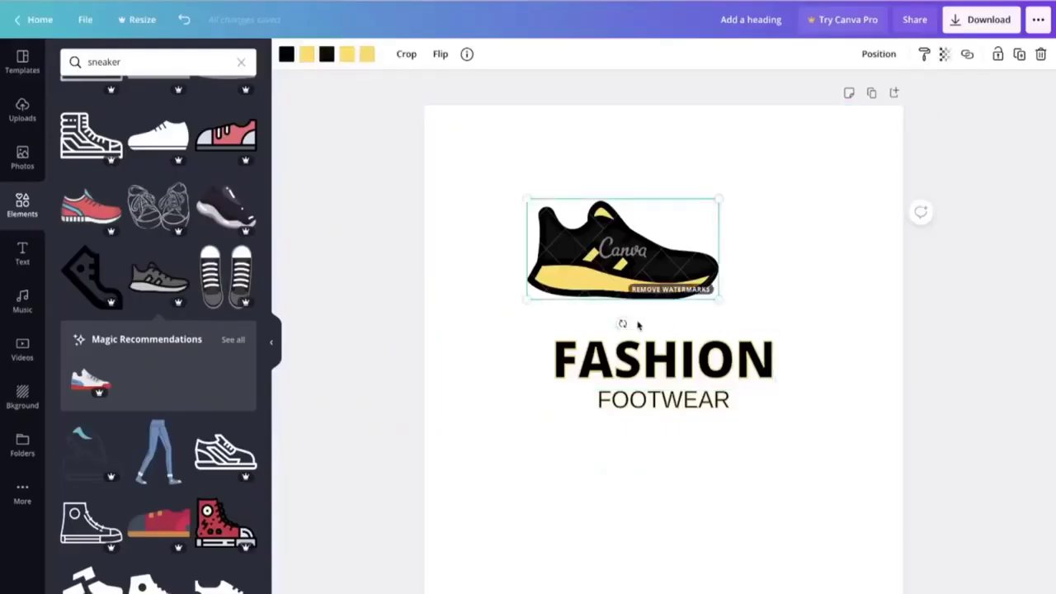
left_click_drag(623, 321, 521, 338)
left_click_drag(540, 238, 493, 335)
left_click_drag(476, 380, 523, 353)
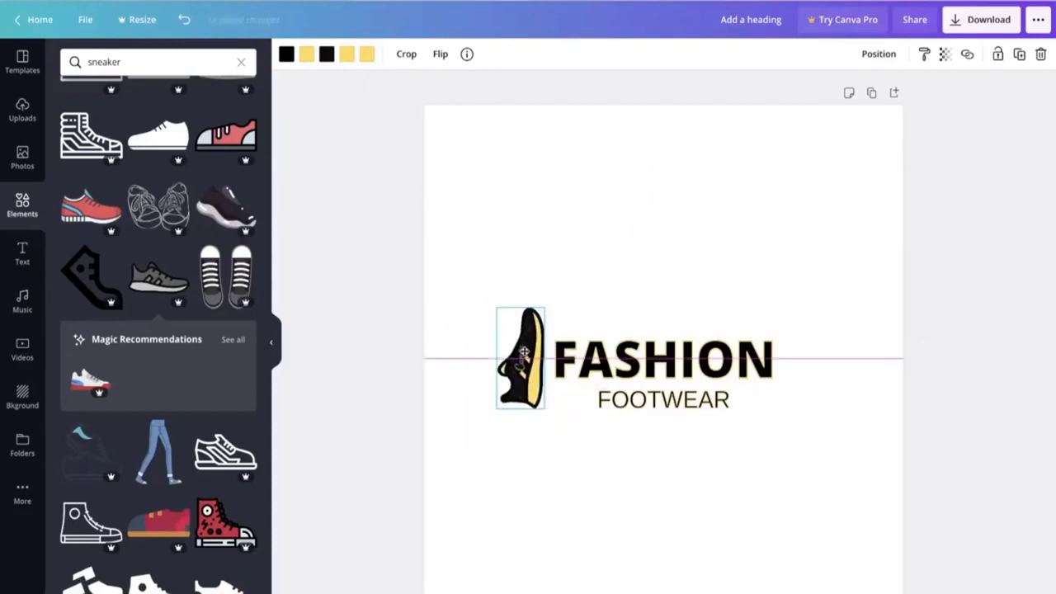
left_click(675, 263)
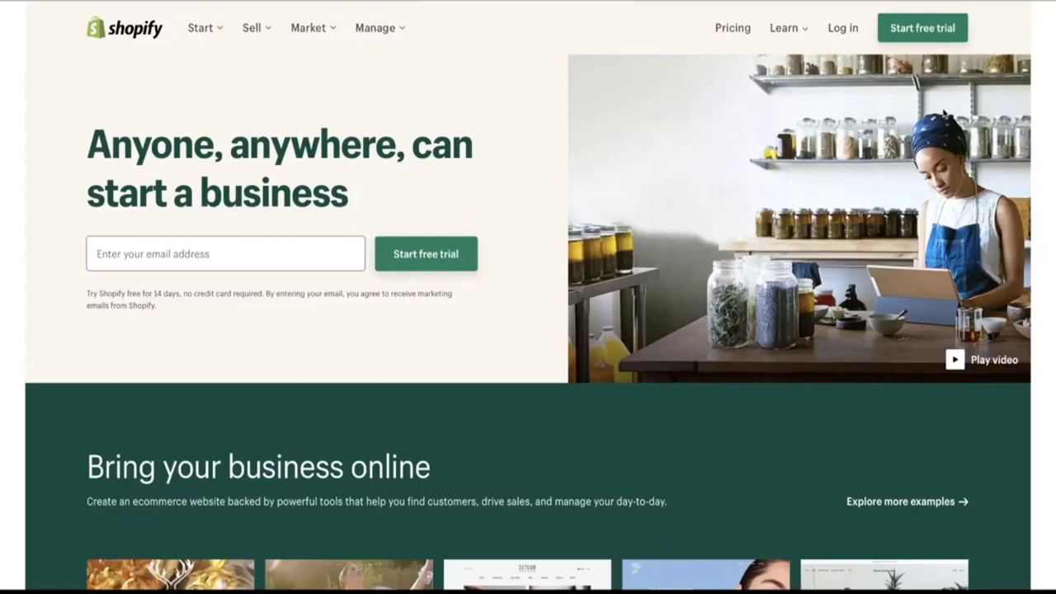
- Start a Shopify free trial and open the store's page for buying a new domain
left_click(926, 25)
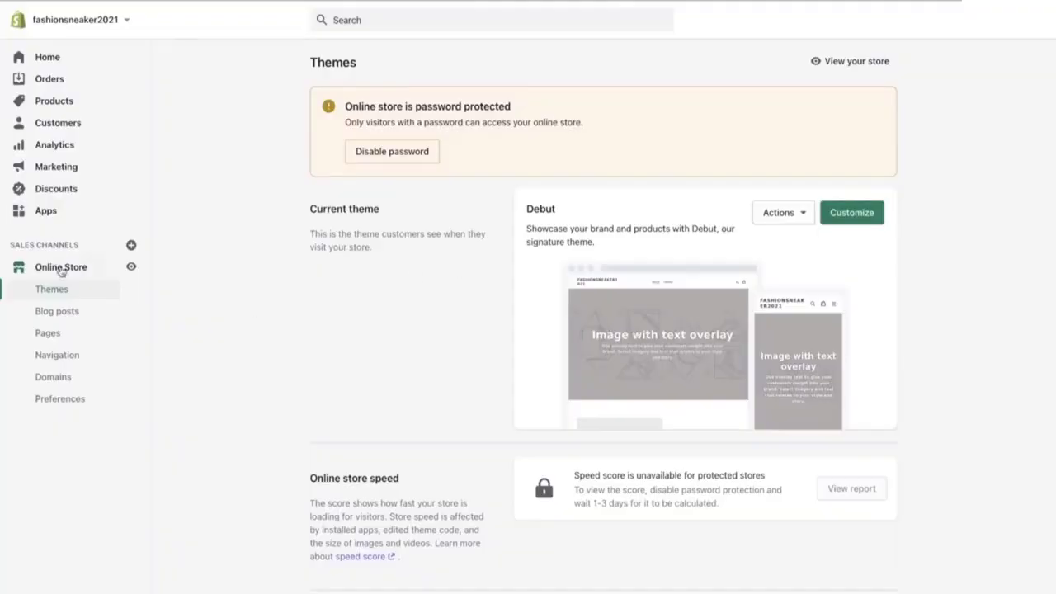
left_click(64, 381)
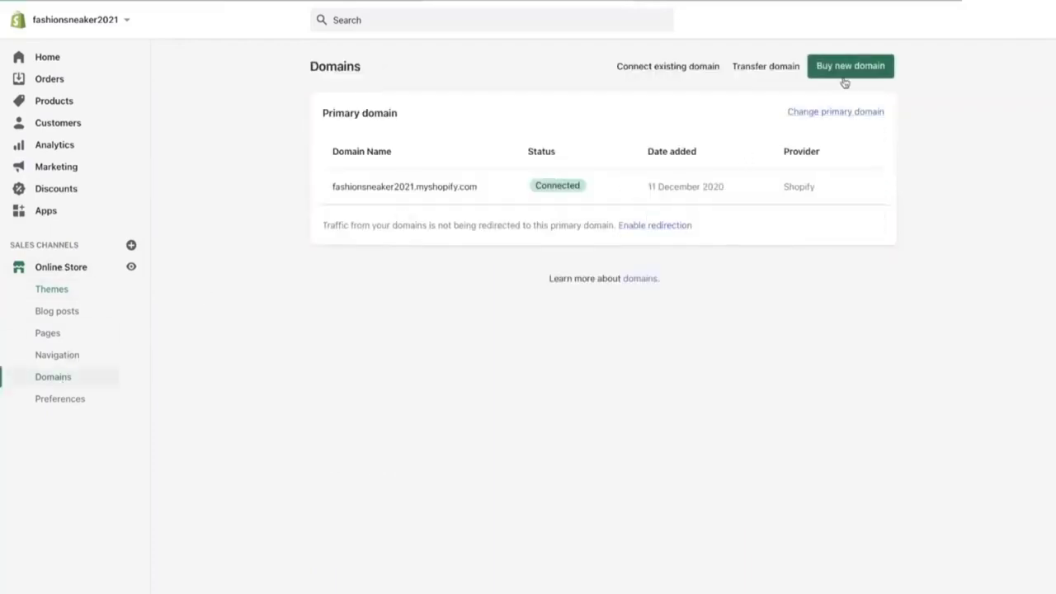
left_click(842, 71)
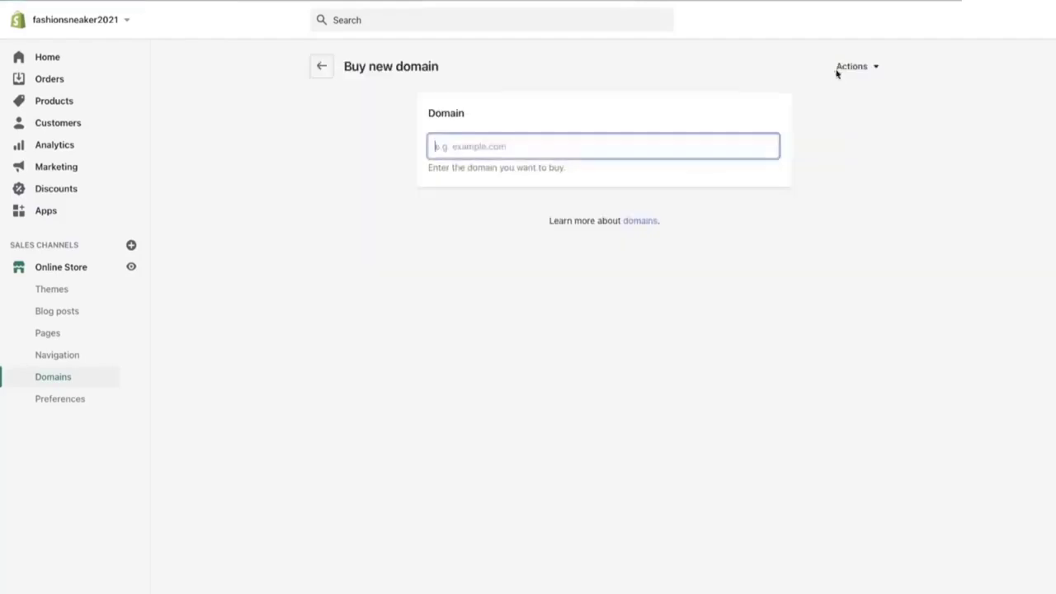
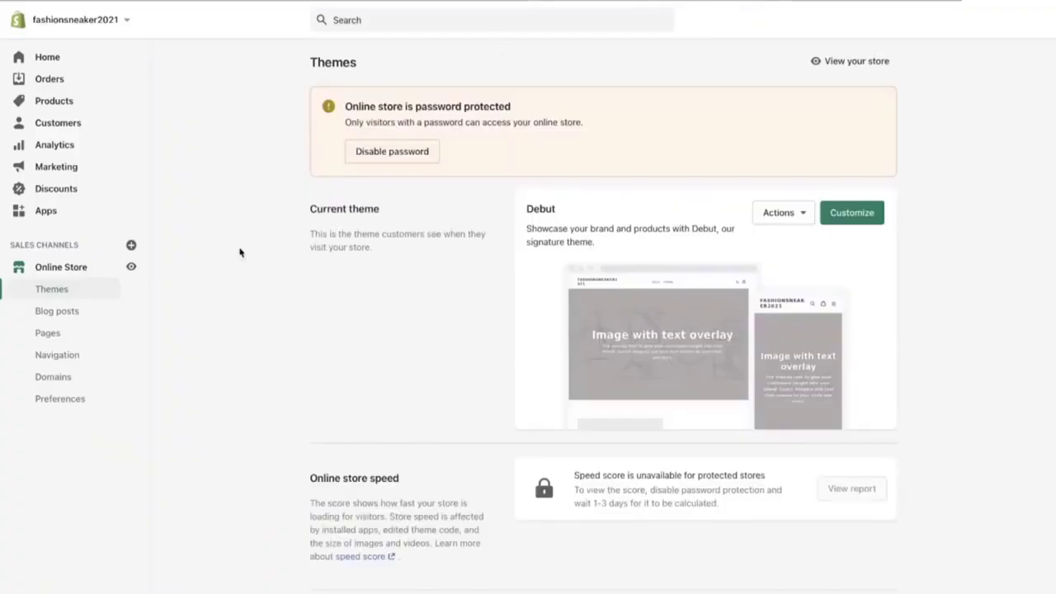
- Upload the theme file boom.zip from the downloaded themeforest folder to the store's theme library
scroll(454, 304, "down", 3)
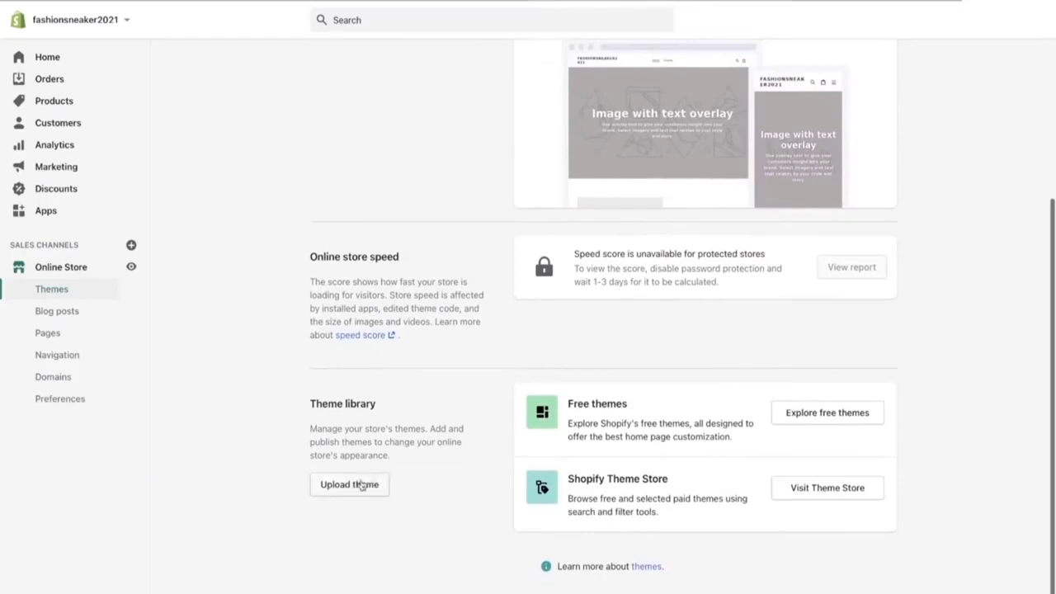
left_click(367, 482)
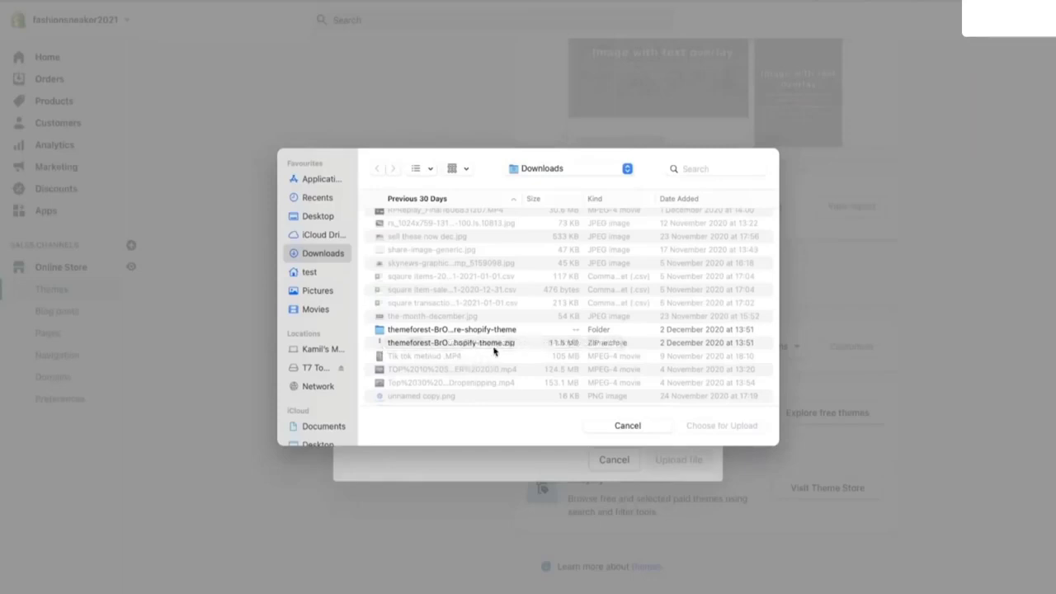
double_click(404, 331)
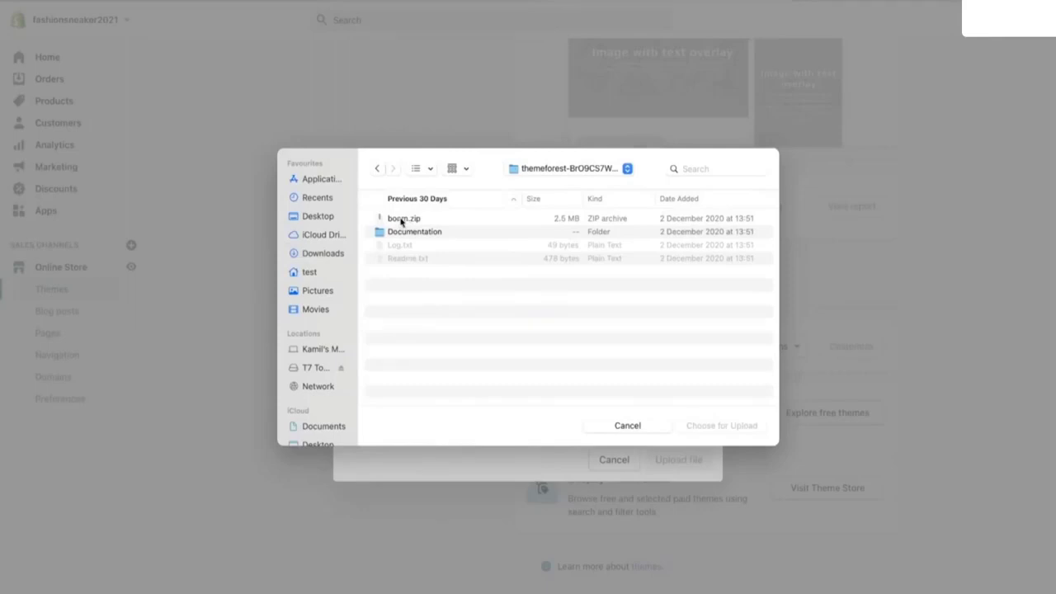
left_click(419, 223)
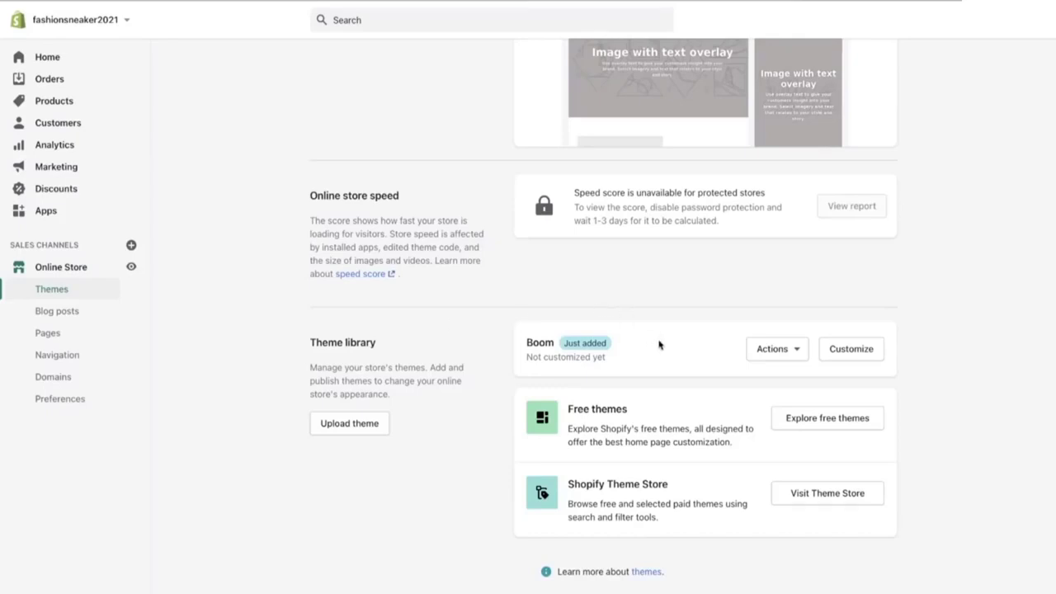
- Publish the Boom theme as the store's current theme
left_click(762, 352)
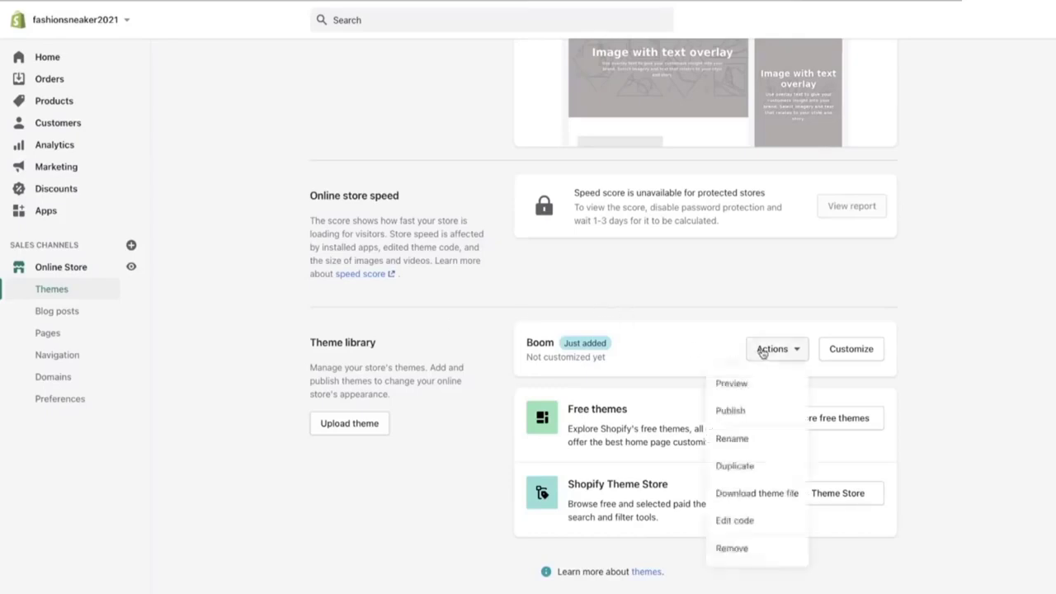
left_click(757, 414)
left_click(681, 475)
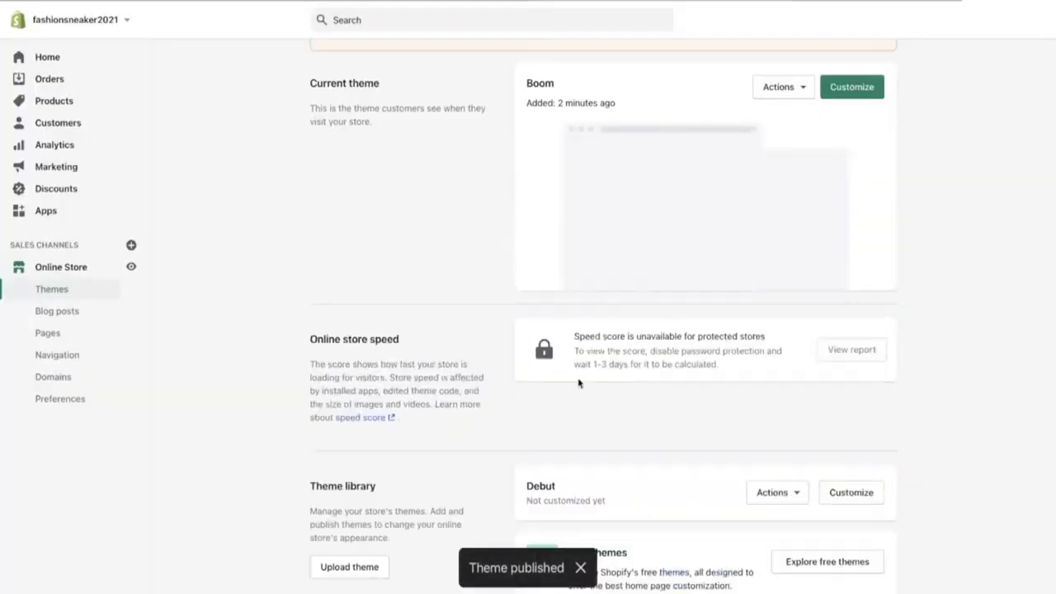
scroll(578, 382, "up", 3)
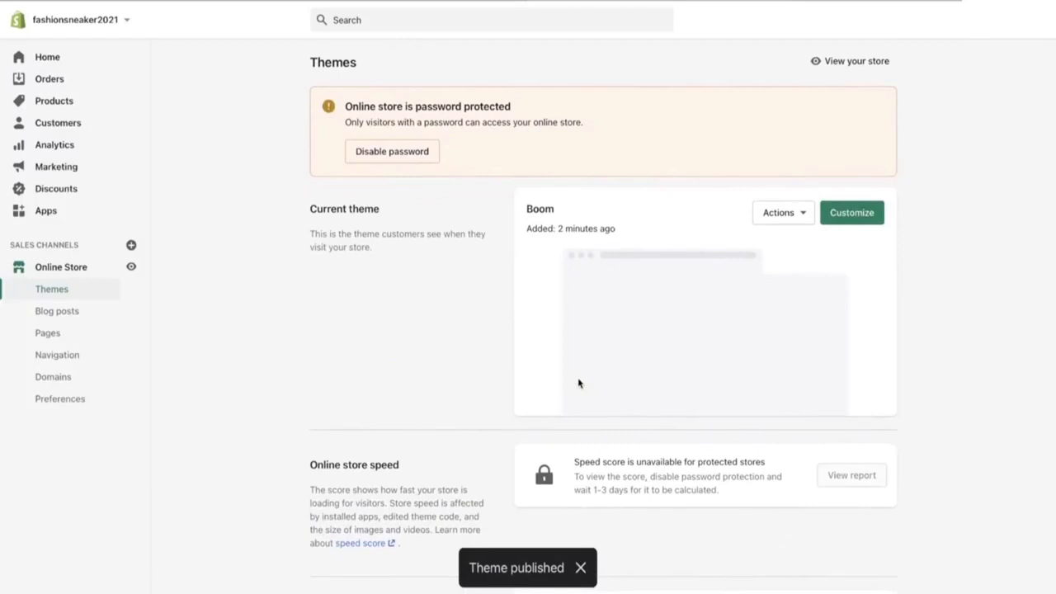
- Open the Boom theme for customizing and review the sections of its home page
left_click(790, 214)
left_click(844, 215)
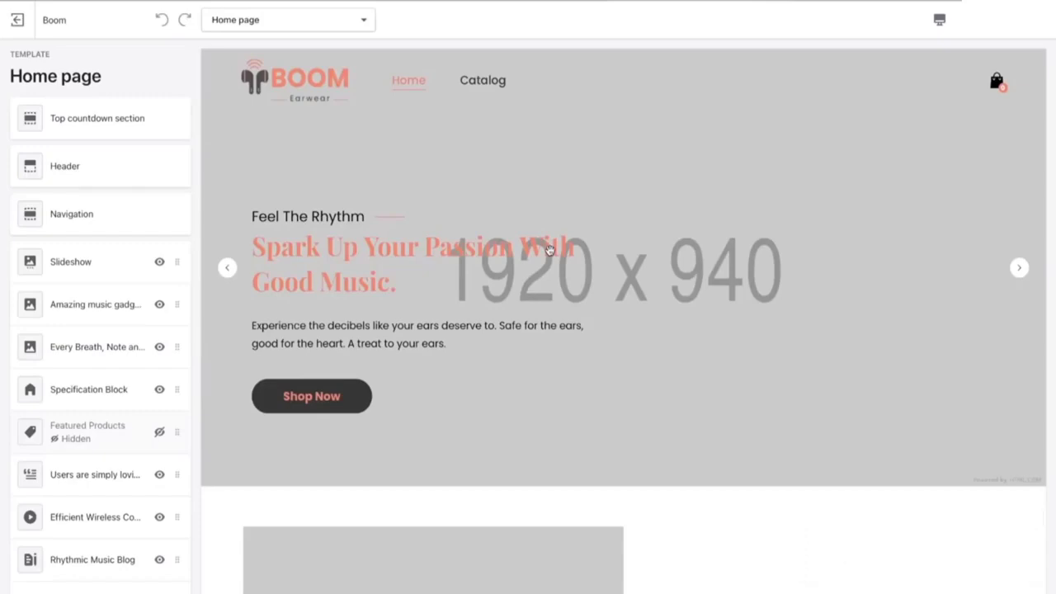
scroll(575, 328, "down", 15)
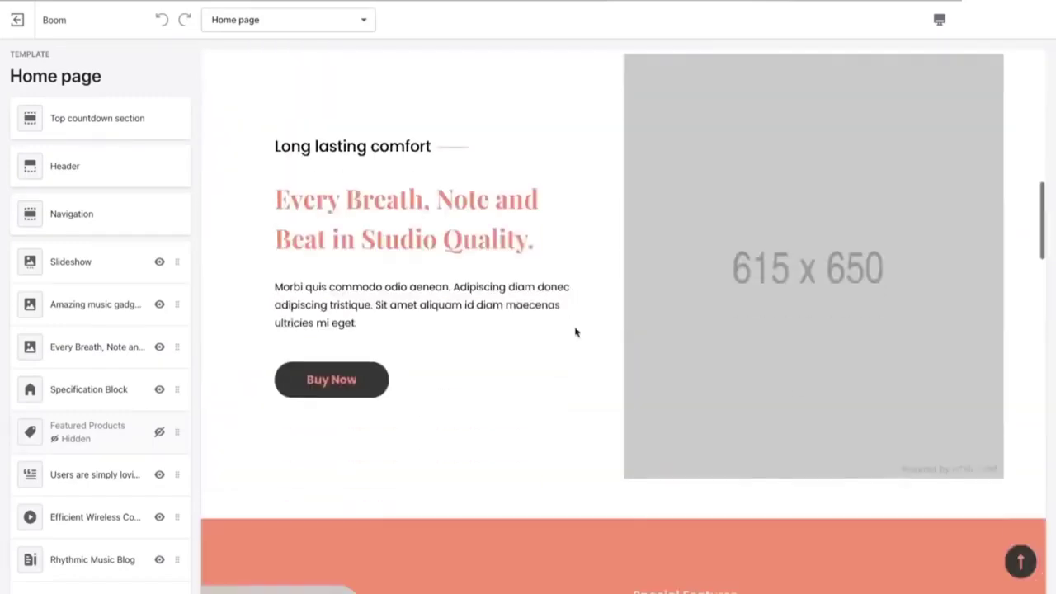
scroll(575, 330, "up", 20)
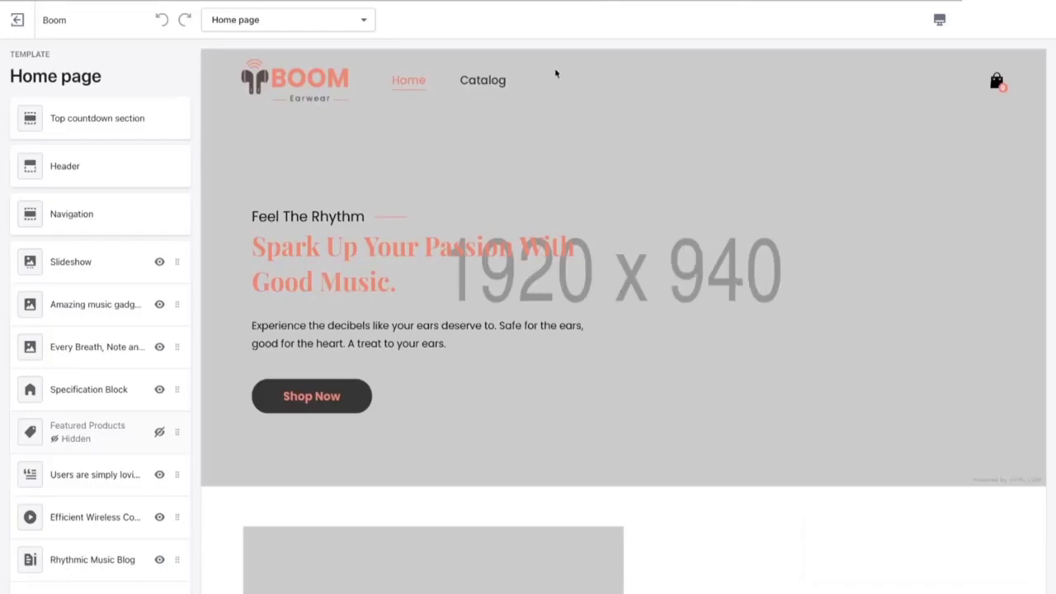
- Switch to Canva's website templates and create a blank website design
left_click(516, 3)
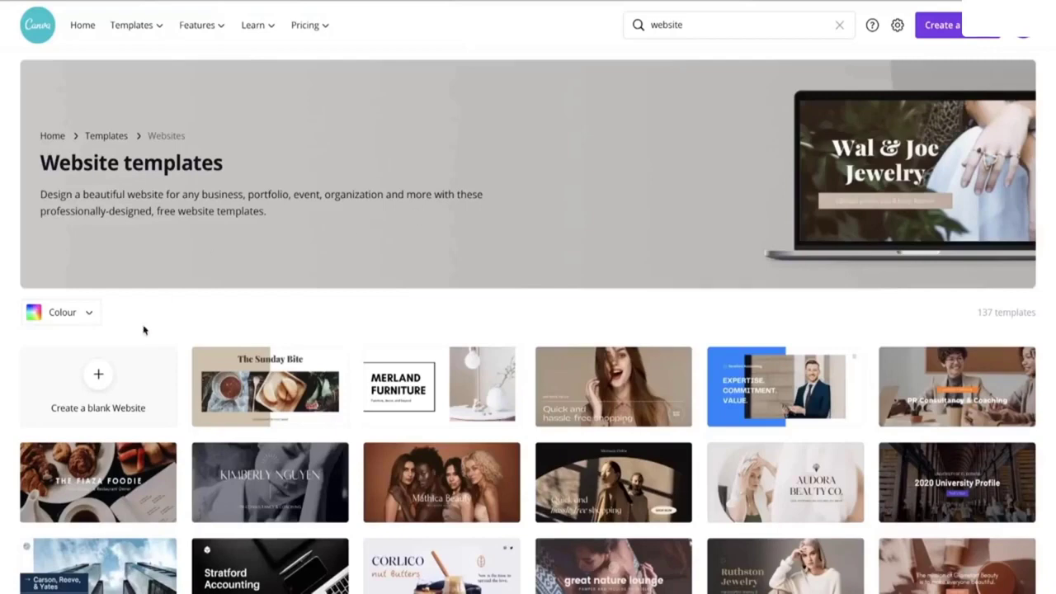
left_click(98, 379)
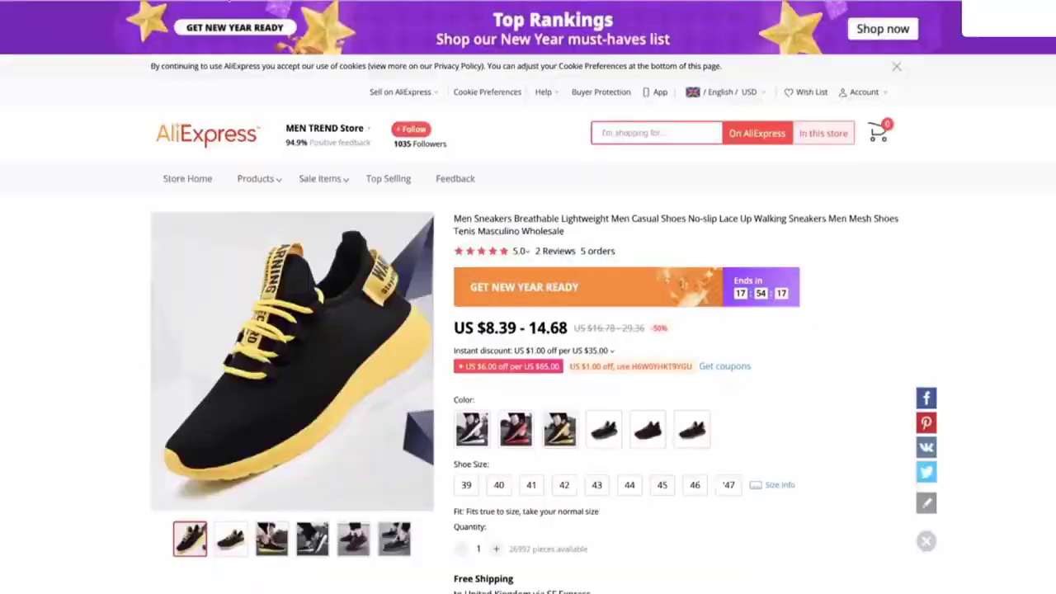
- Look through the product description images of the black-and-yellow men's sneakers on AliExpress
scroll(402, 246, "down", 10)
scroll(402, 243, "down", 15)
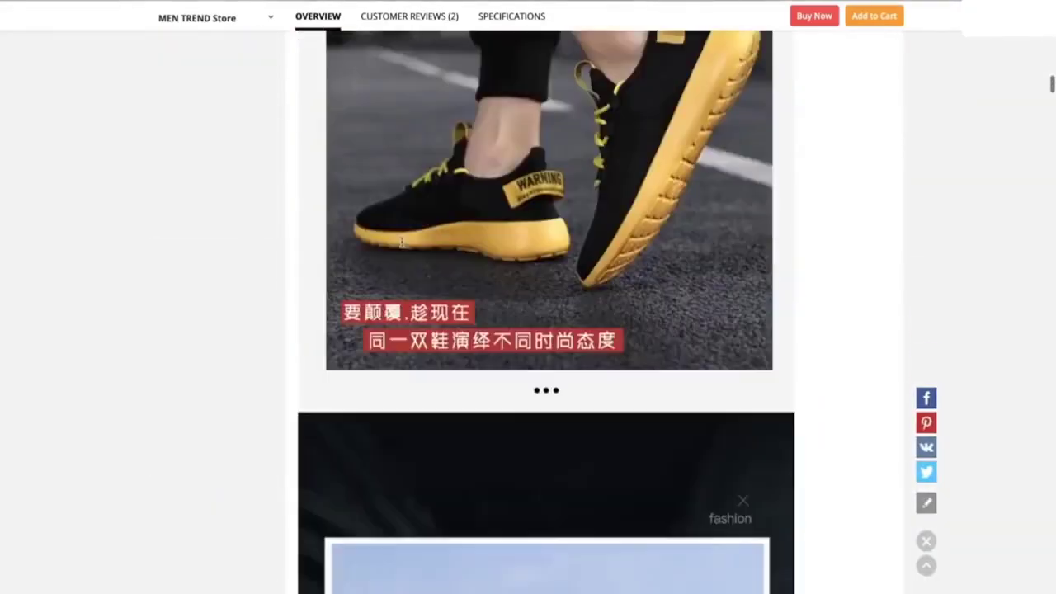
scroll(402, 241, "down", 15)
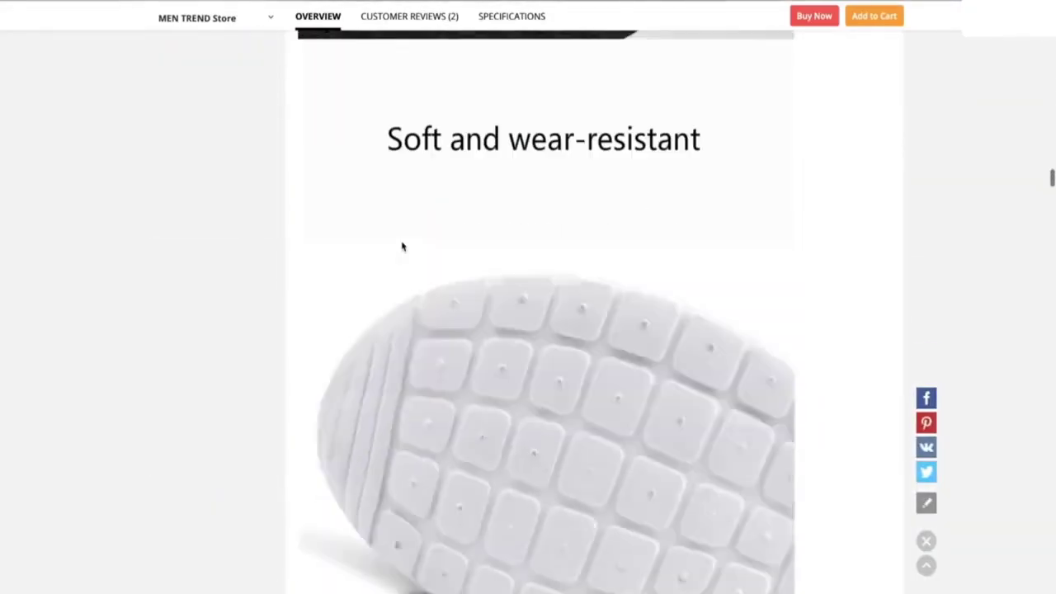
scroll(402, 246, "down", 15)
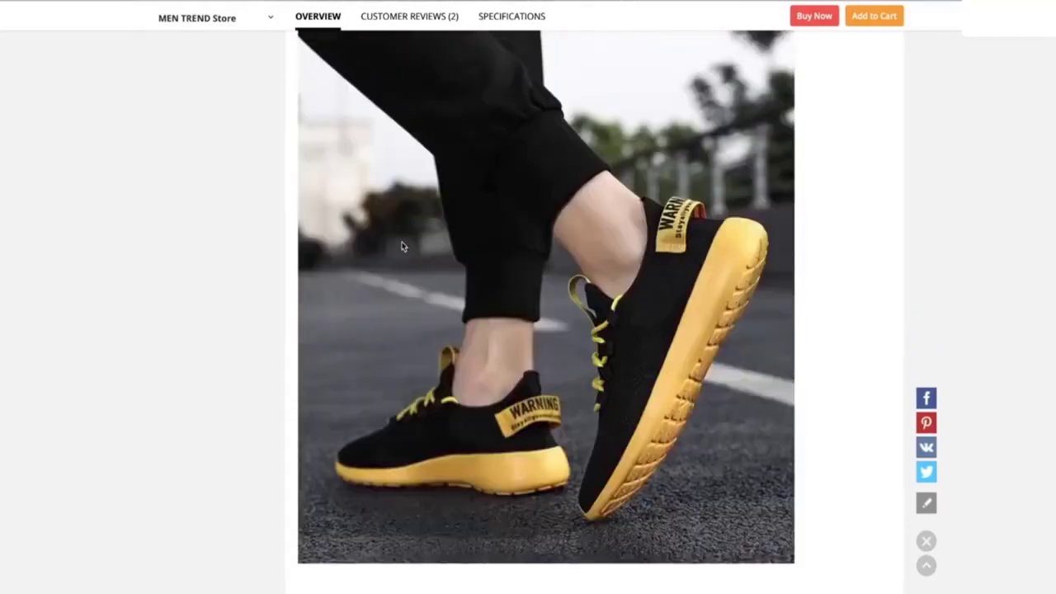
scroll(429, 302, "down", 15)
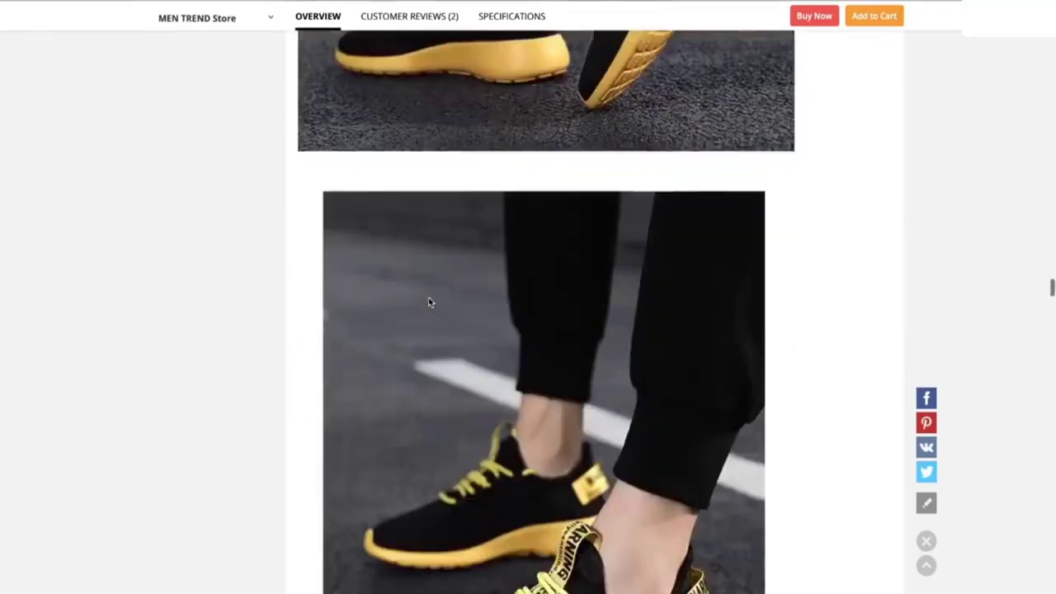
scroll(429, 302, "down", 15)
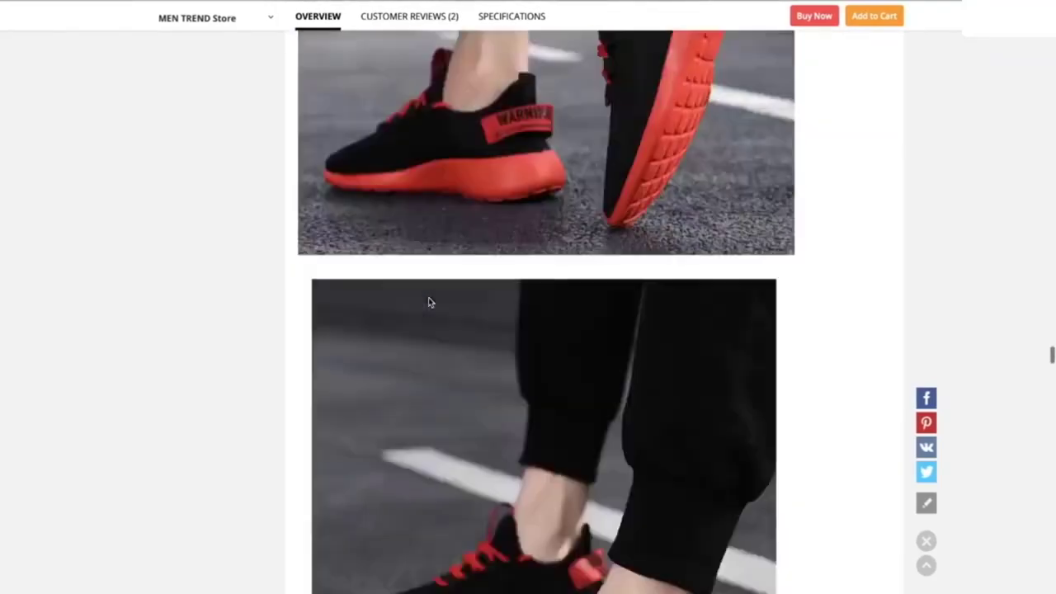
scroll(429, 302, "down", 15)
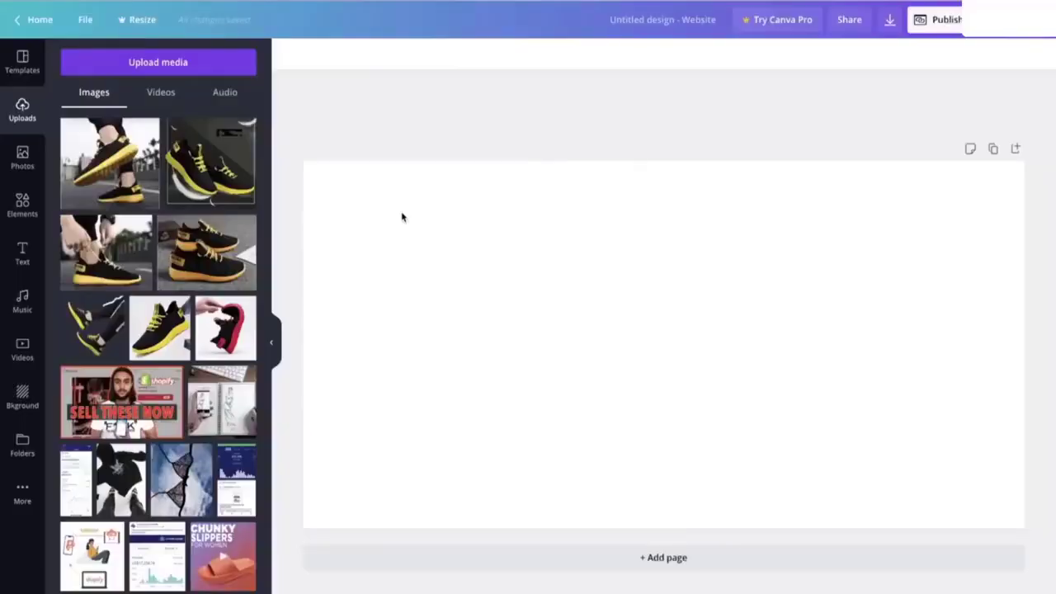
- Add the uploaded cut-out photo of legs wearing black-and-yellow sneakers, enlarge it and place it on the page's left half
left_click(100, 326)
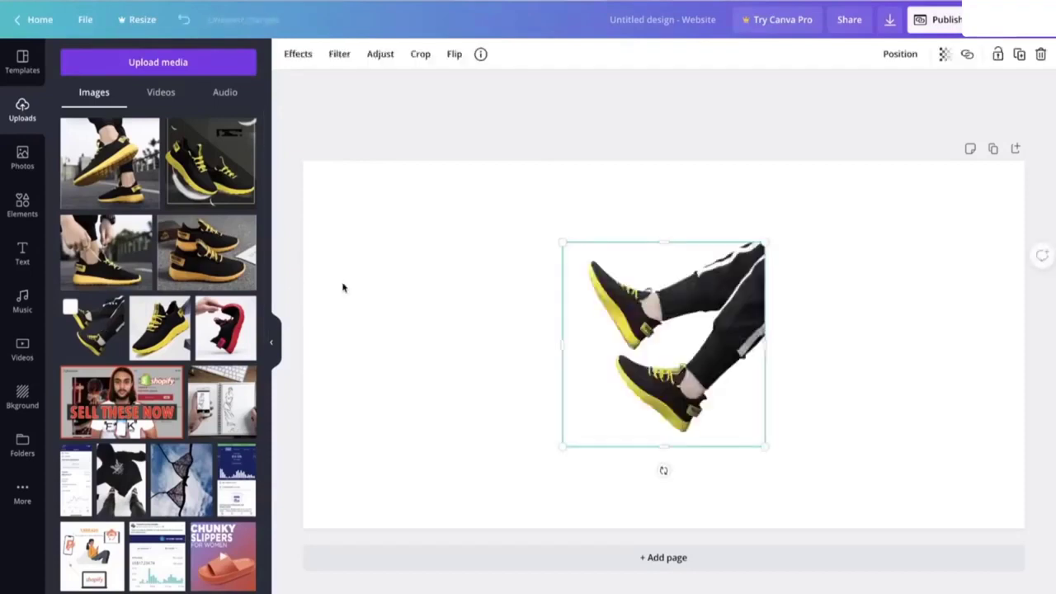
left_click_drag(560, 242, 460, 236)
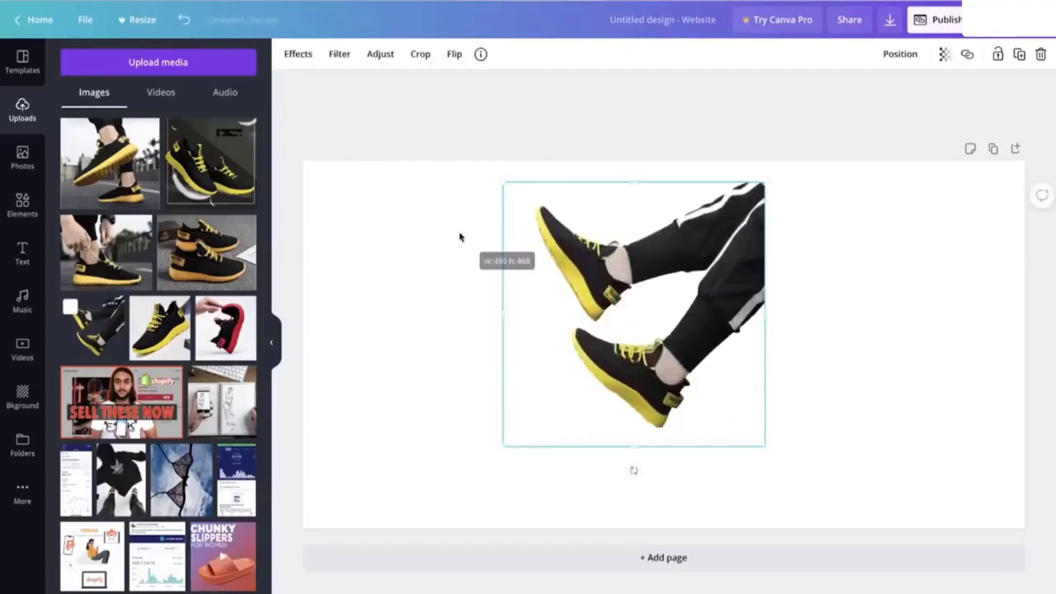
left_click(347, 236)
left_click(23, 208)
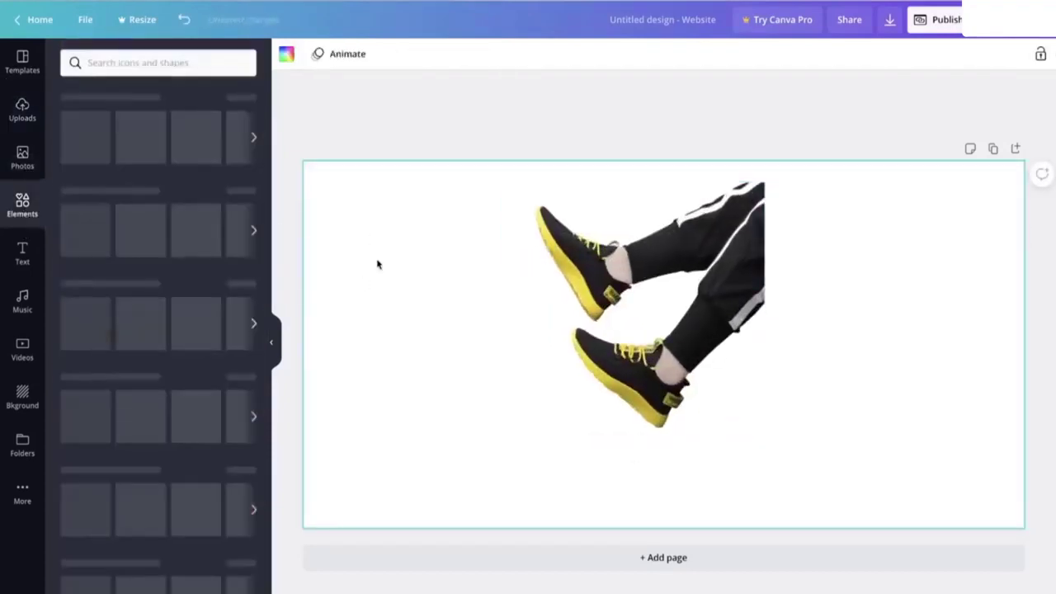
left_click_drag(667, 286, 534, 280)
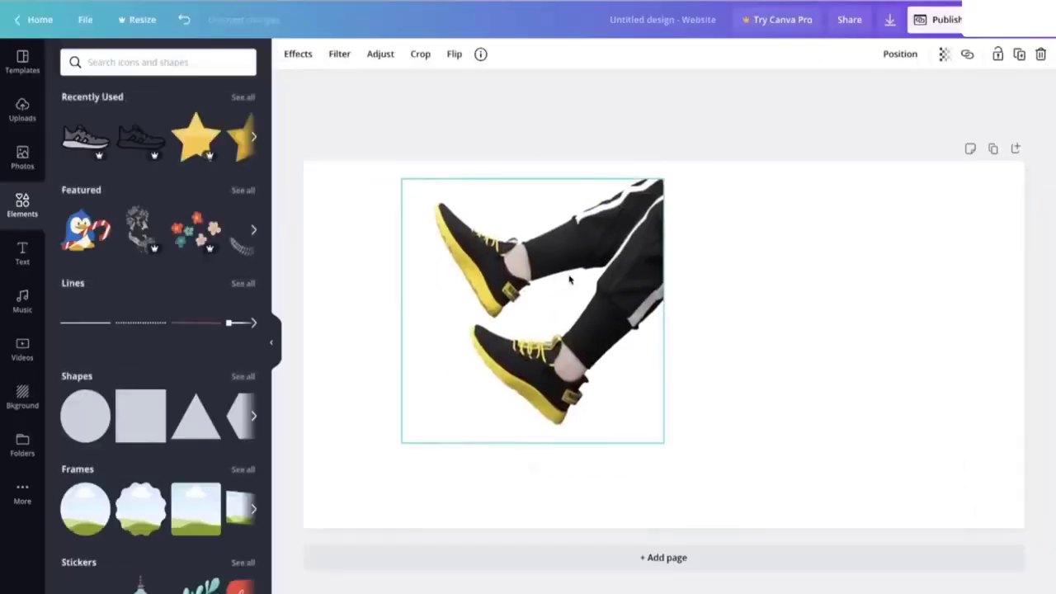
left_click_drag(570, 280, 565, 312)
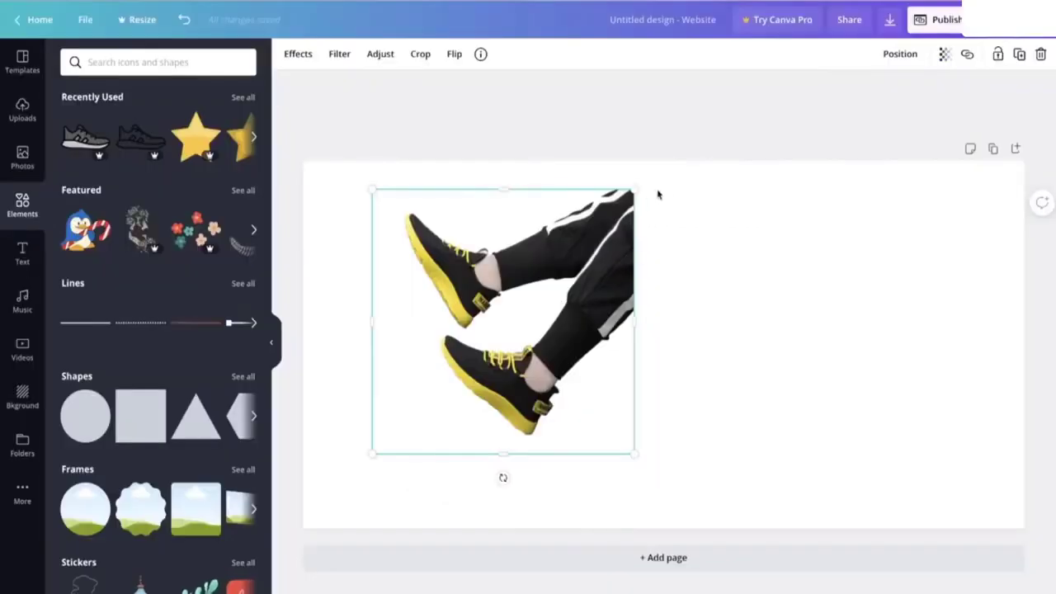
- Move the sneaker legs photo flush against the page's right edge and enlarge it to fill almost the full page height
left_click_drag(634, 188, 684, 141)
left_click_drag(525, 479, 702, 515)
left_click_drag(821, 266, 978, 249)
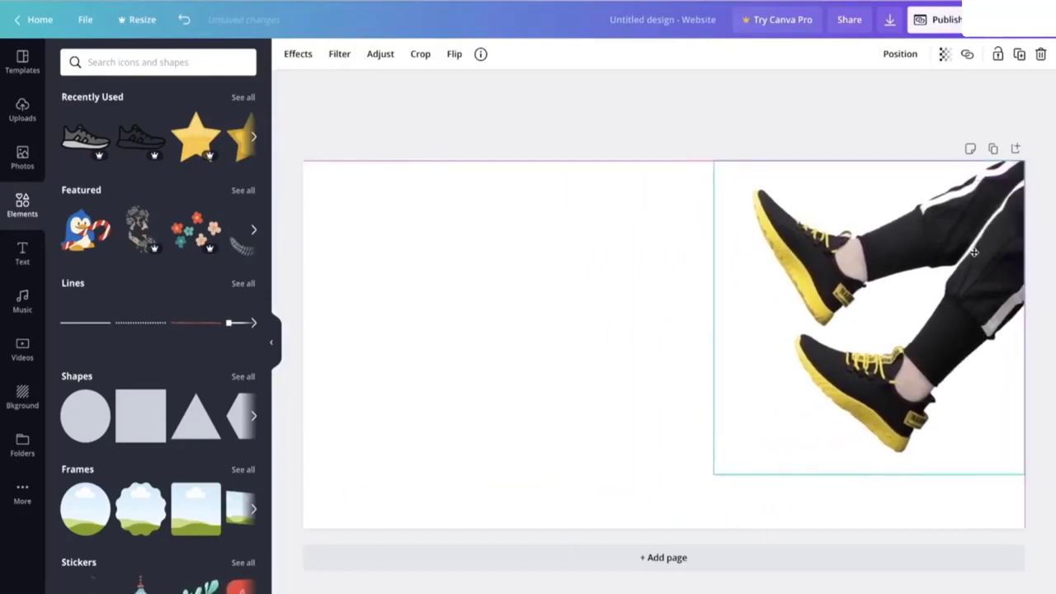
left_click(594, 294)
left_click(908, 442)
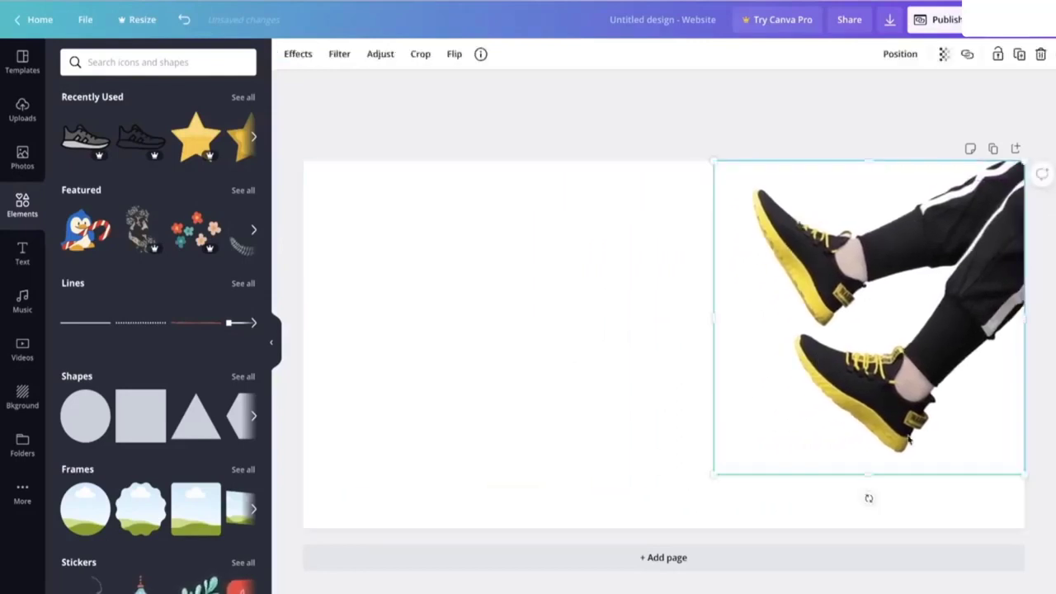
left_click_drag(717, 476, 664, 523)
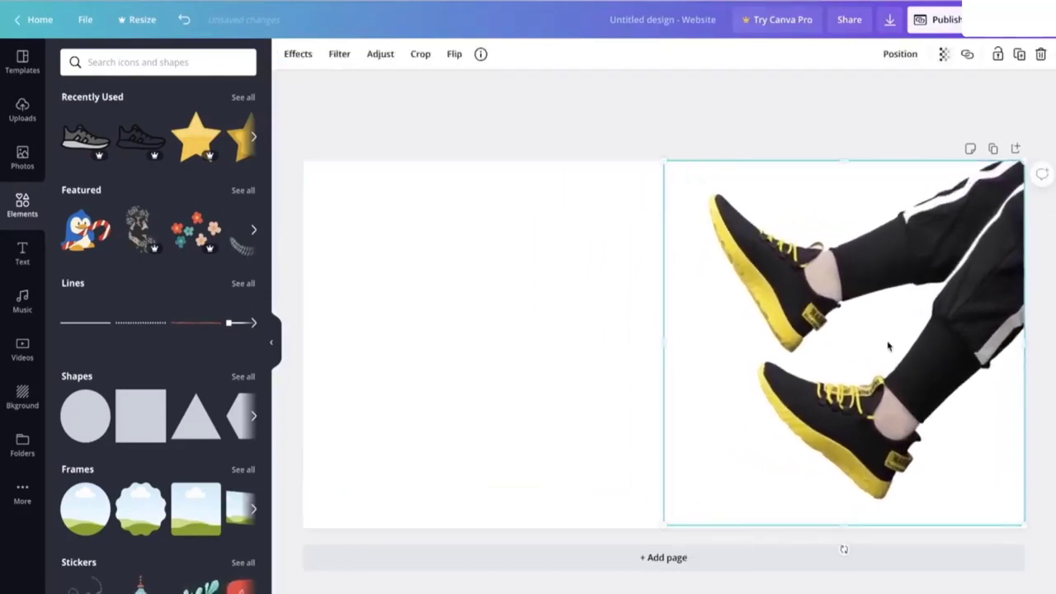
left_click(464, 395)
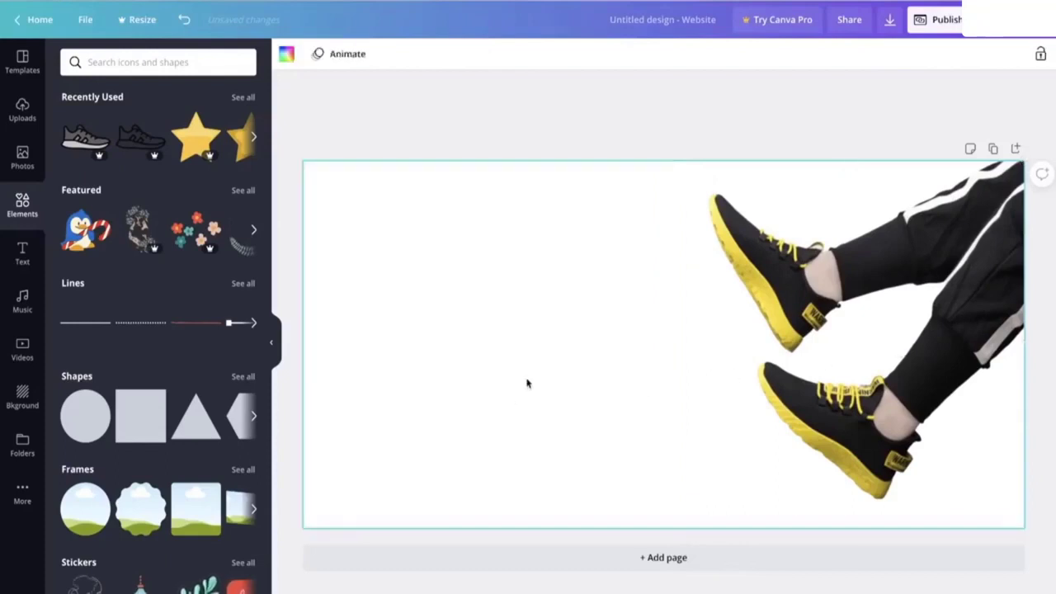
- Add a square shape, rotate it into a diamond over the trouser legs and send it behind the photo
left_click(145, 407)
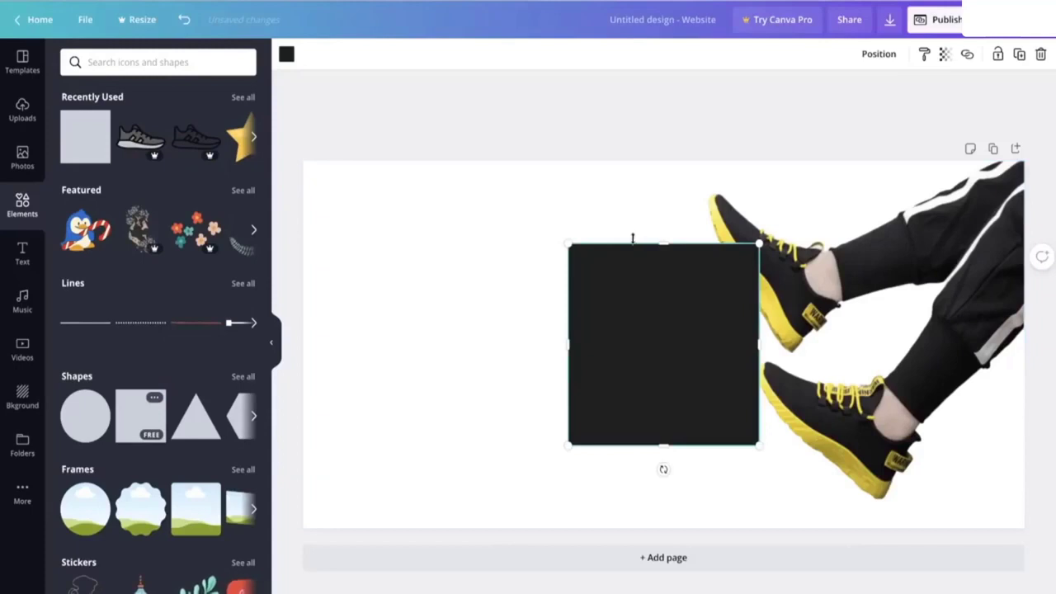
left_click_drag(661, 469, 539, 467)
left_click_drag(696, 339, 969, 252)
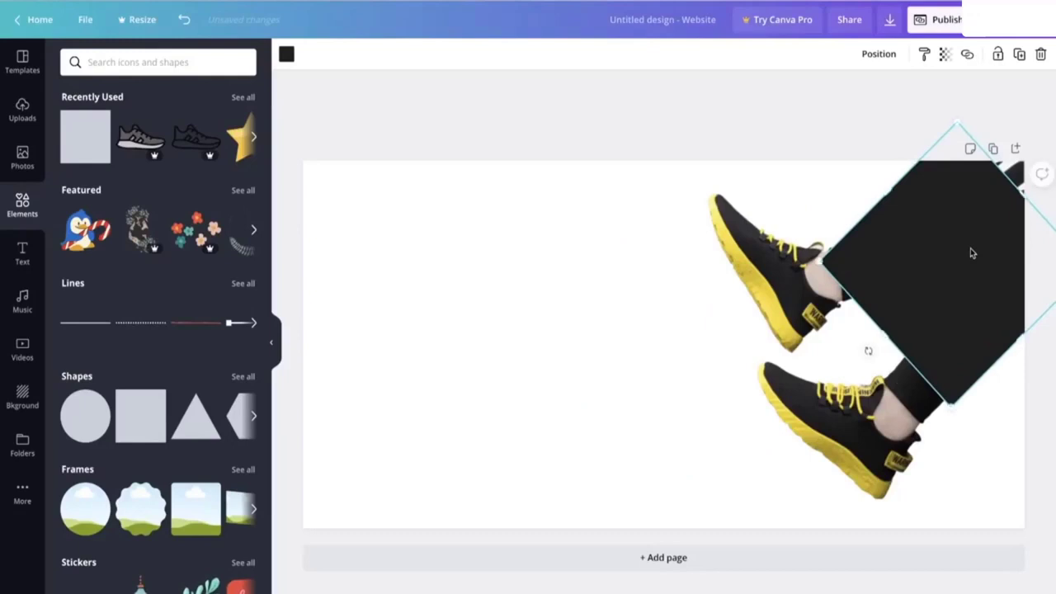
left_click(879, 54)
left_click(829, 94)
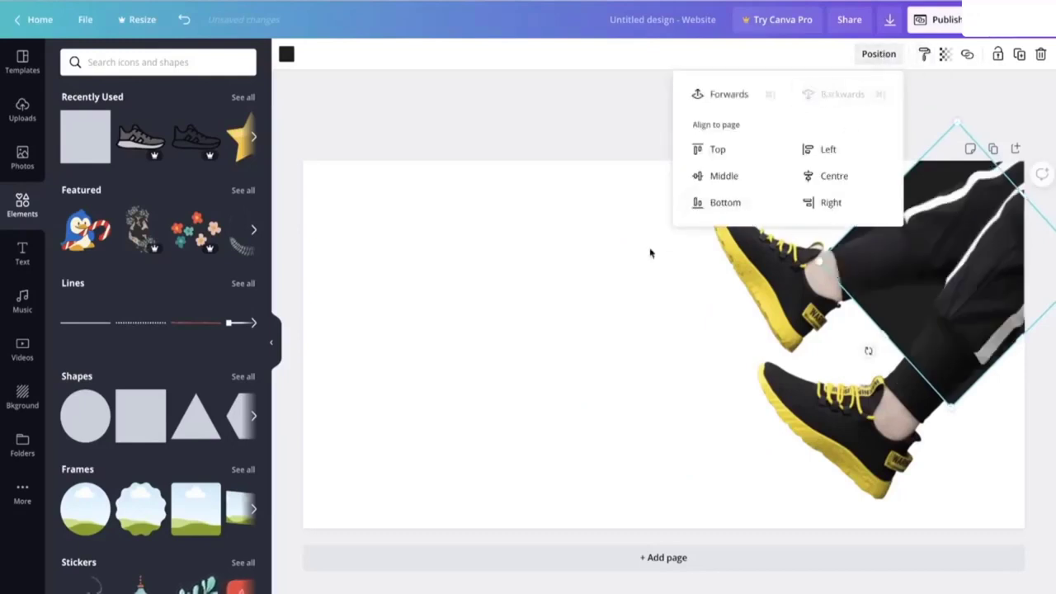
left_click(672, 236)
- Enlarge, rotate and reposition the dark square so its edge runs diagonally behind the legs and covers the page's right side
left_click(940, 225)
left_click(998, 53)
left_click(855, 115)
left_click(903, 198)
left_click_drag(896, 201, 822, 216)
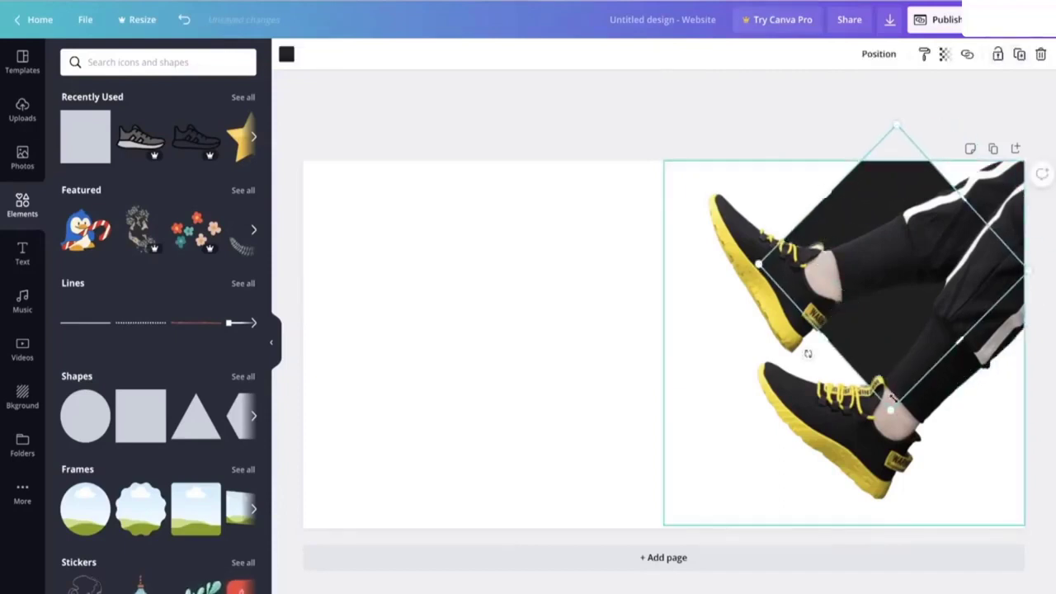
left_click_drag(891, 408, 894, 593)
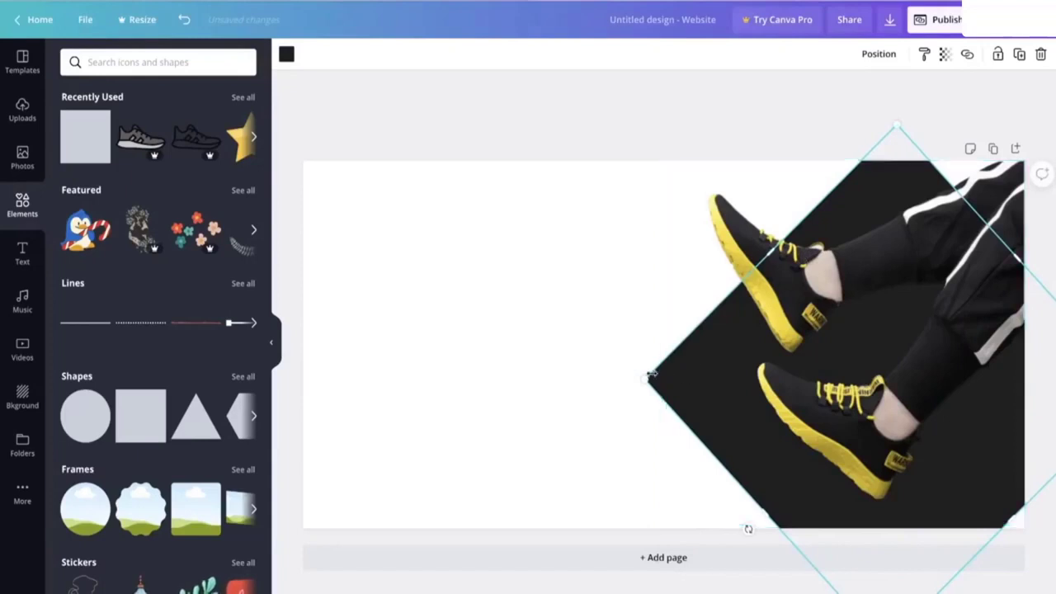
left_click_drag(648, 377, 453, 376)
left_click_drag(573, 362, 578, 289)
left_click_drag(686, 491, 614, 390)
left_click_drag(616, 269, 865, 237)
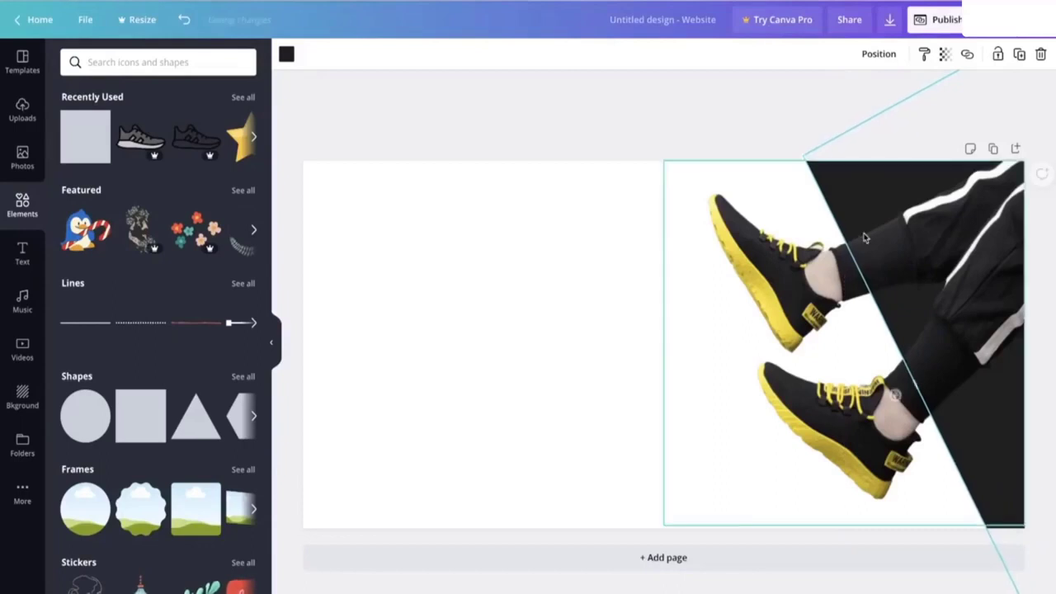
- Recolour the diagonal shape behind the legs with the default light yellow and deselect it
left_click(286, 54)
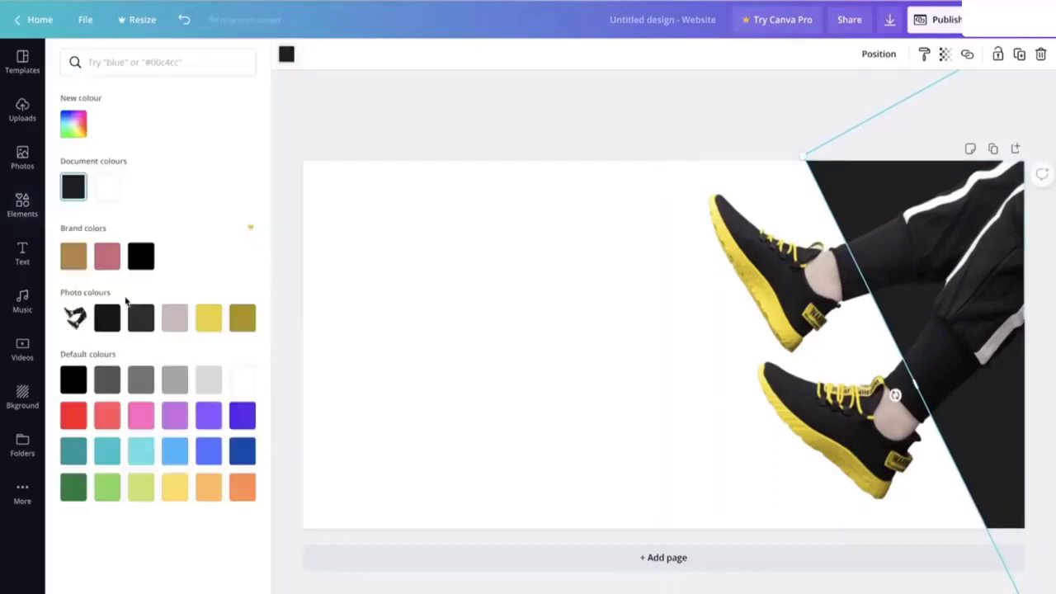
left_click(175, 492)
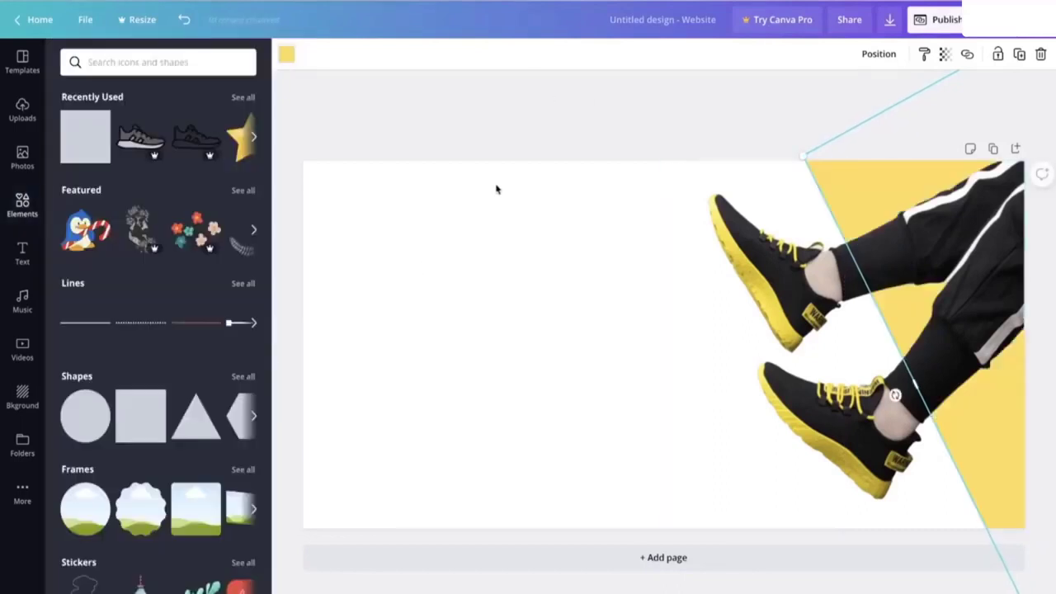
left_click(516, 153)
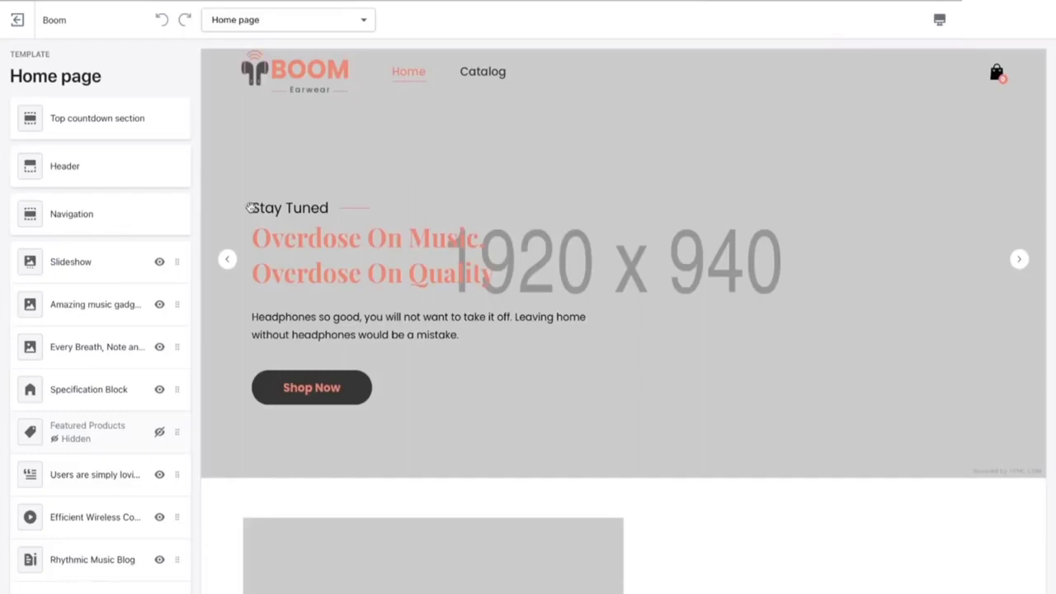
- Switch to Shopify's Boom theme editor and set the header's text hover and icon hover colours to #FBE023
left_click(112, 170)
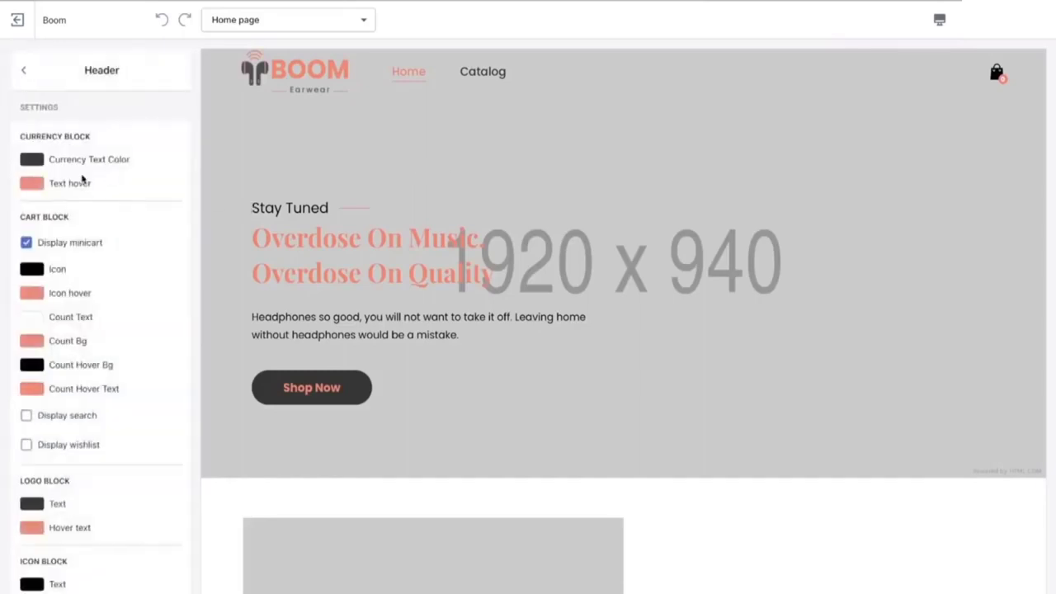
scroll(31, 229, "down", 2)
scroll(14, 292, "up", 2)
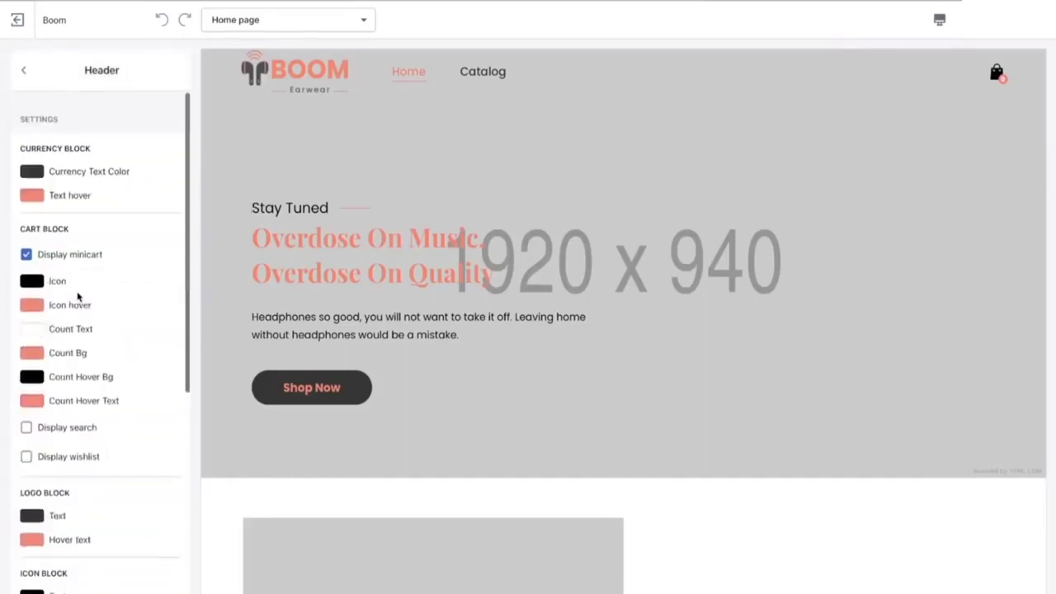
left_click(33, 183)
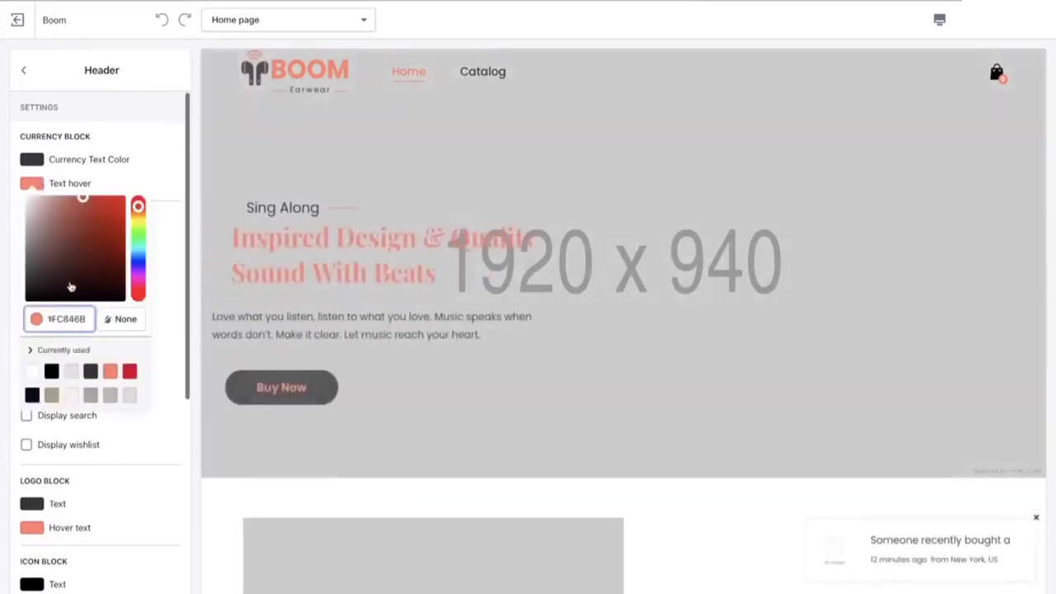
left_click(84, 317)
key("BackSpace")
key("BackSpace")
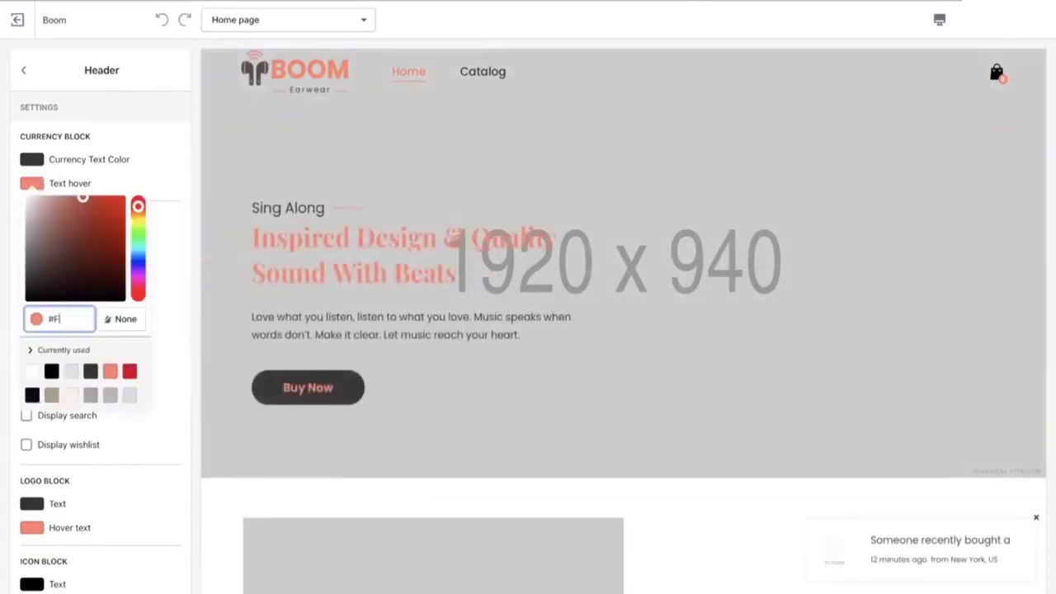
type("FBE023")
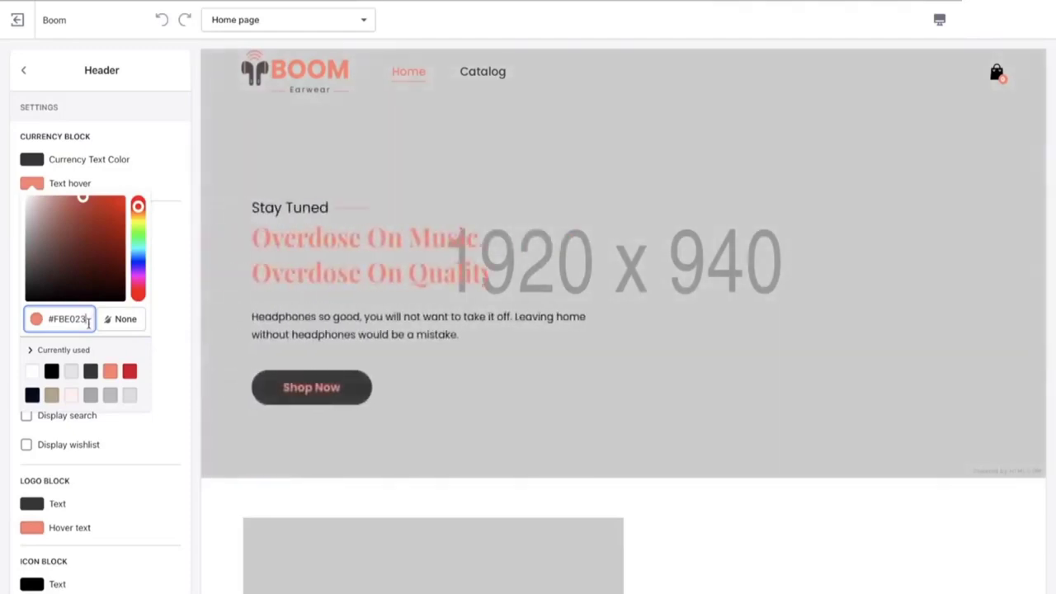
left_click(123, 283)
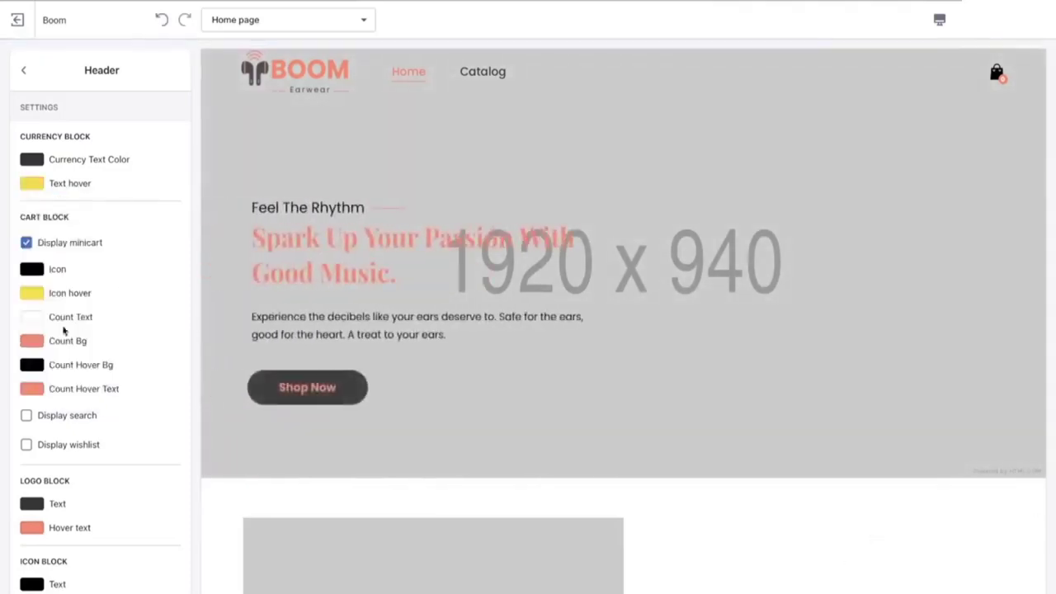
- Set the header cart's Count Bg and Count Hover Text colours to #FBE023 and return to the home page sections
left_click(33, 341)
left_click(32, 525)
left_click(141, 341)
scroll(141, 370, "down", 5)
scroll(138, 369, "up", 5)
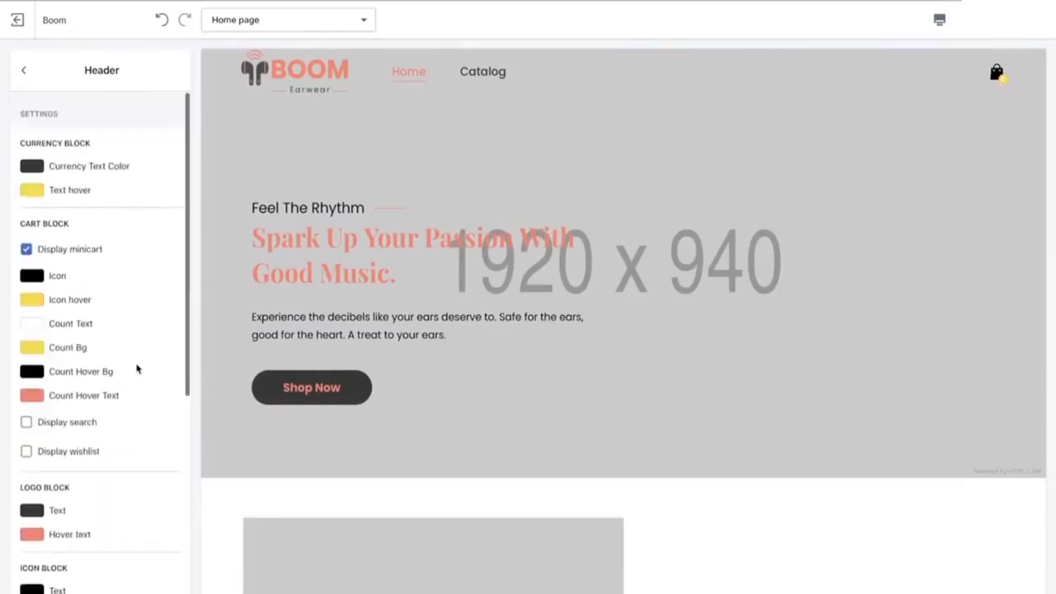
left_click(31, 396)
left_click(31, 335)
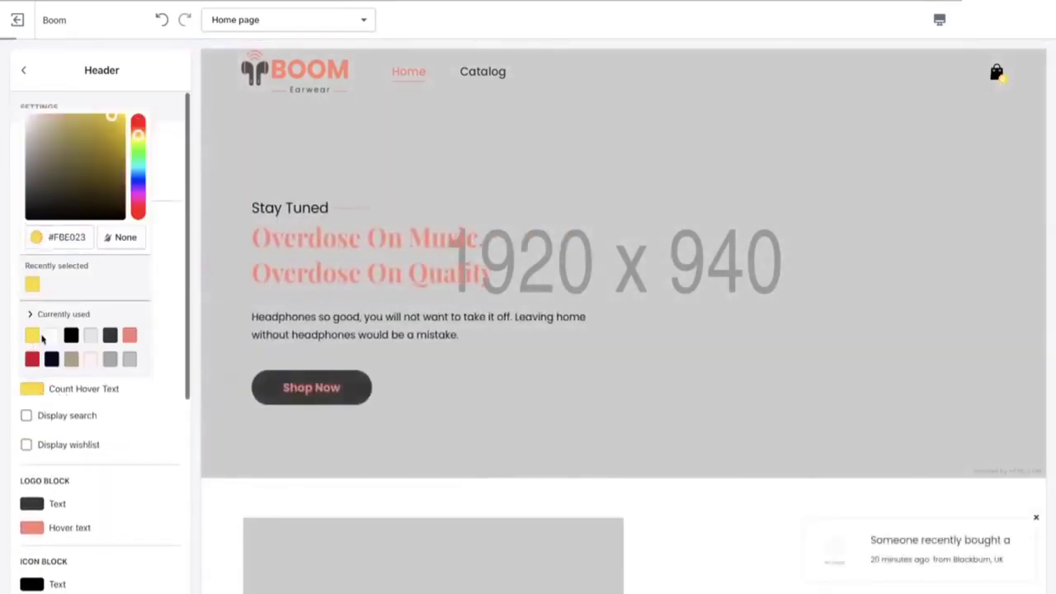
left_click(179, 321)
key("Escape")
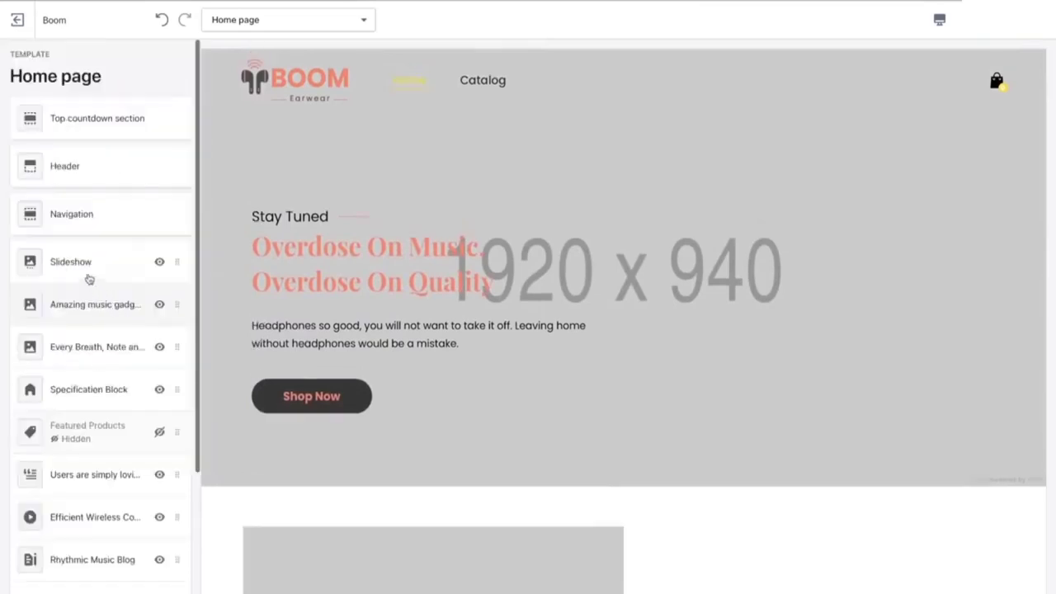
- Remove the "Spark Up Your Passion With Good Music" and "Overdose On Music" slides from the slideshow
left_click(83, 272)
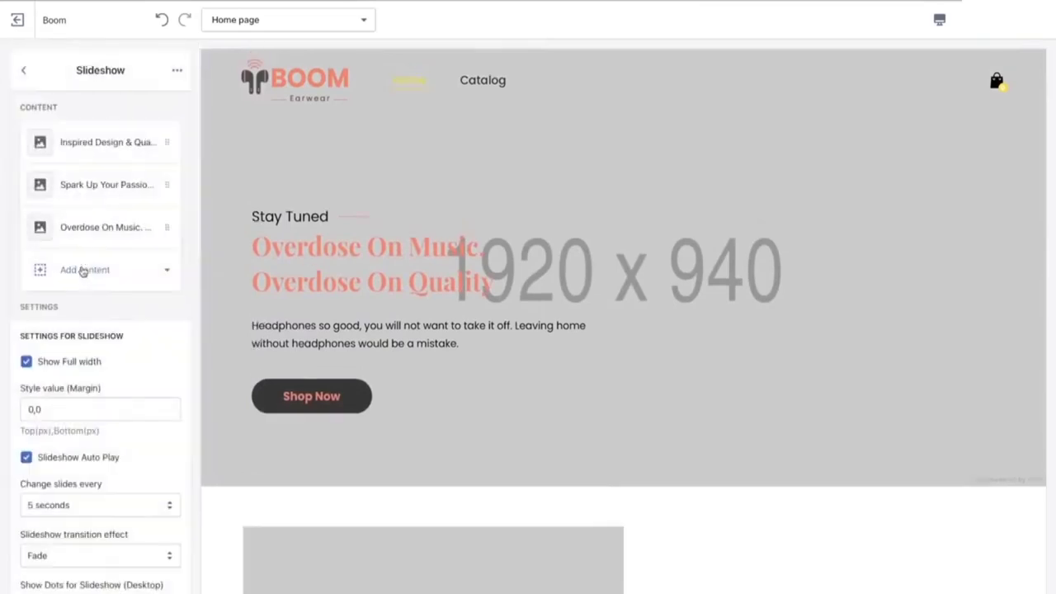
left_click(103, 186)
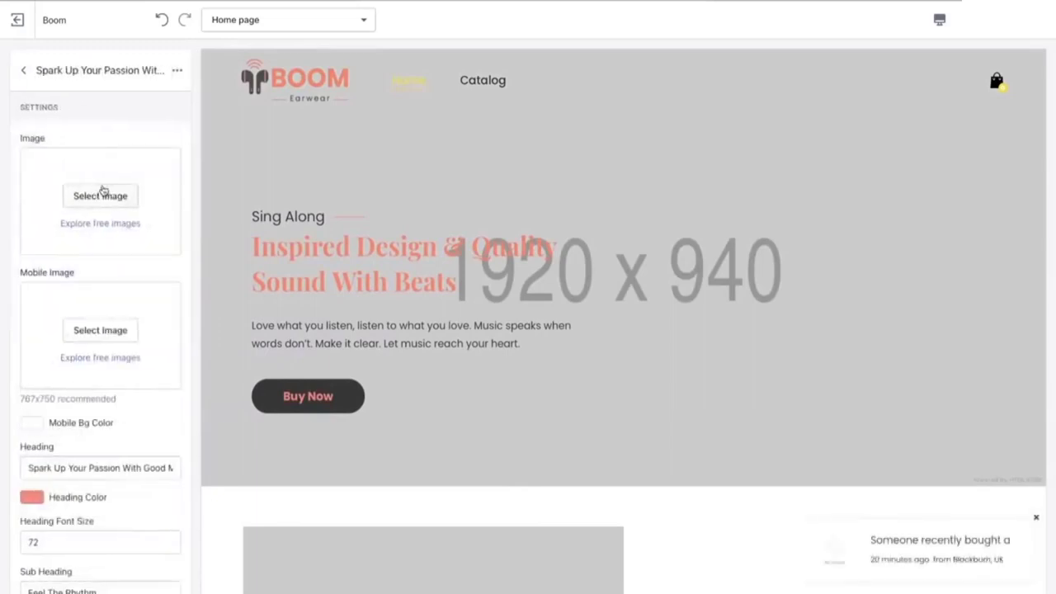
left_click(177, 71)
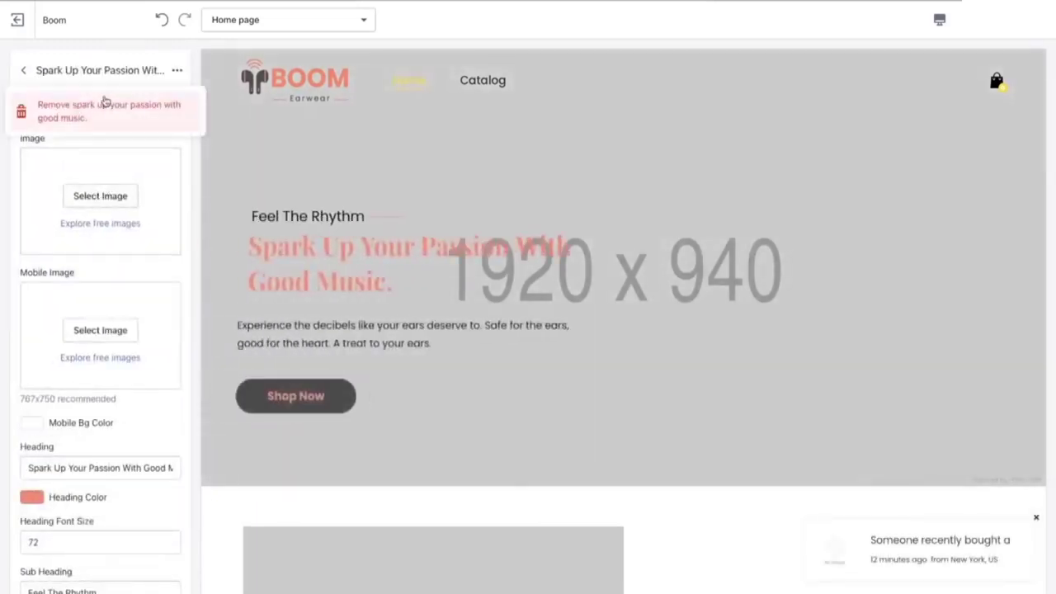
left_click(88, 115)
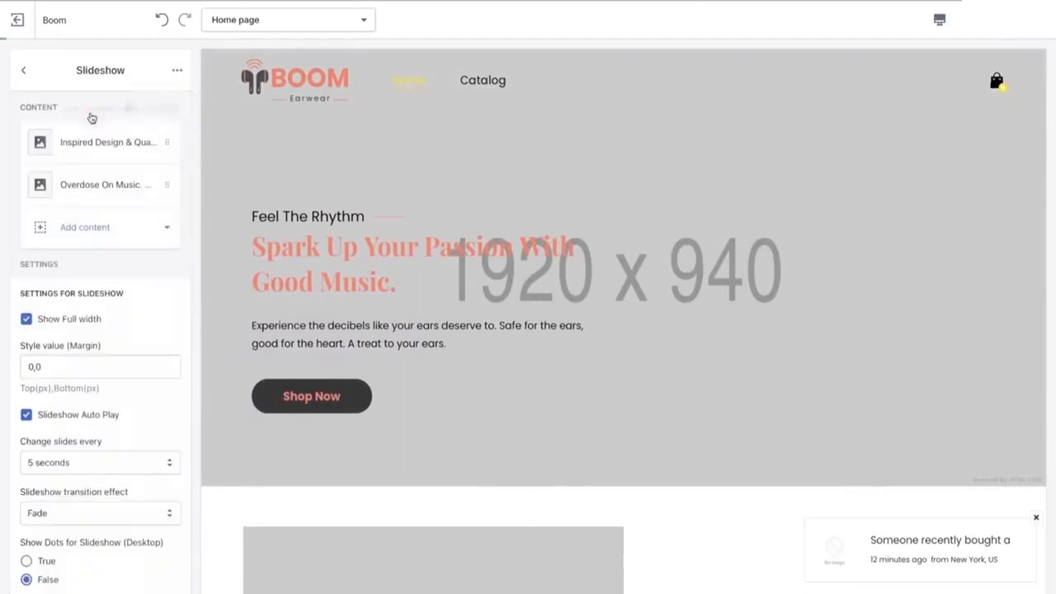
left_click(79, 186)
left_click(177, 71)
left_click(154, 118)
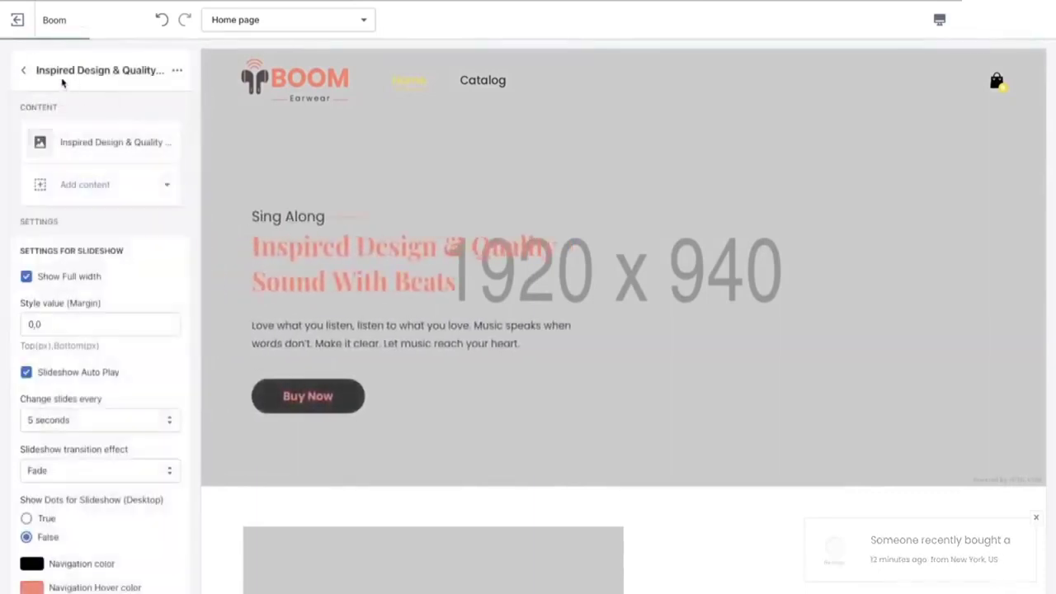
- Upload the course folder's images and use the yellow sneaker banner as the image of the "Inspired Design & Quality" slide
left_click(96, 144)
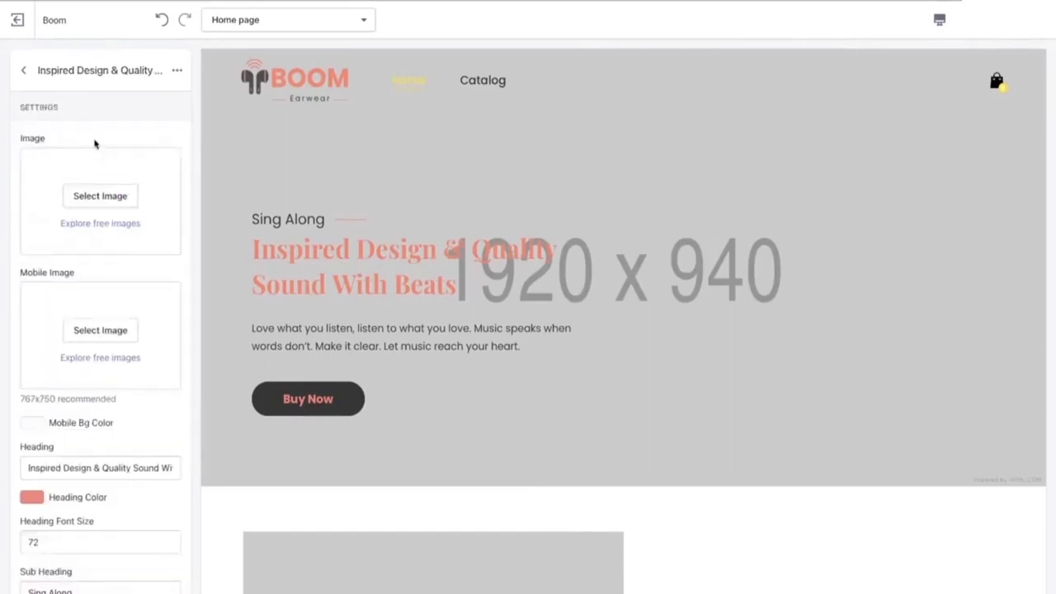
left_click(100, 196)
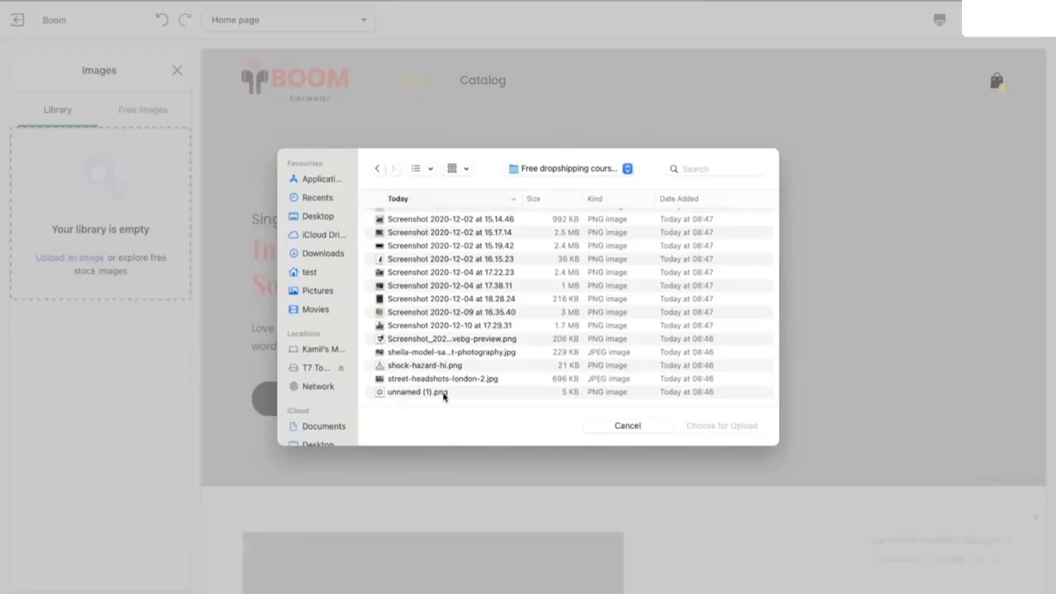
scroll(454, 377, "up", 5)
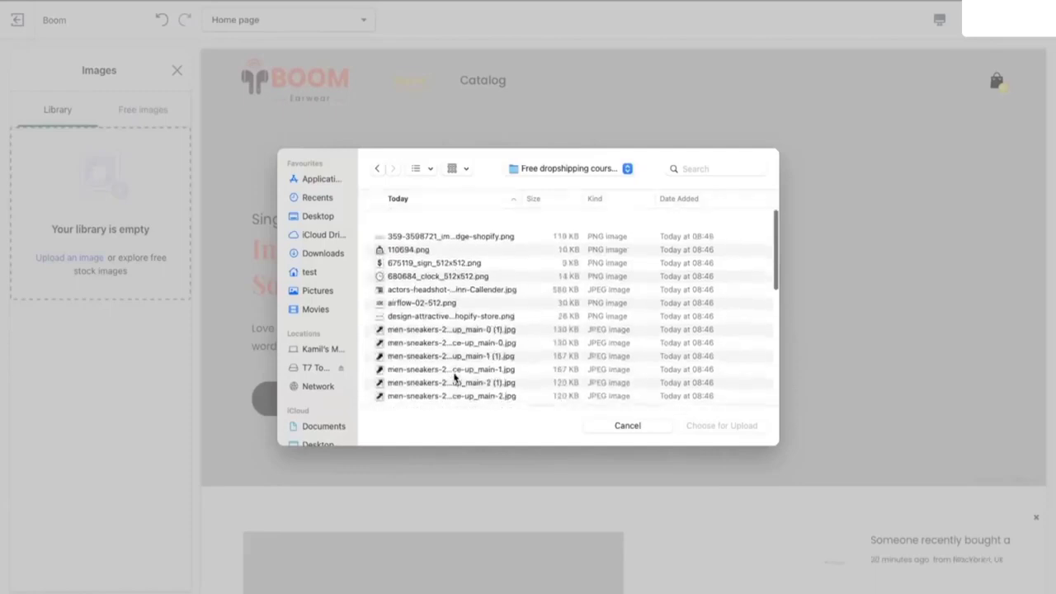
scroll(454, 377, "down", 5)
scroll(455, 377, "up", 5)
scroll(454, 377, "down", 5)
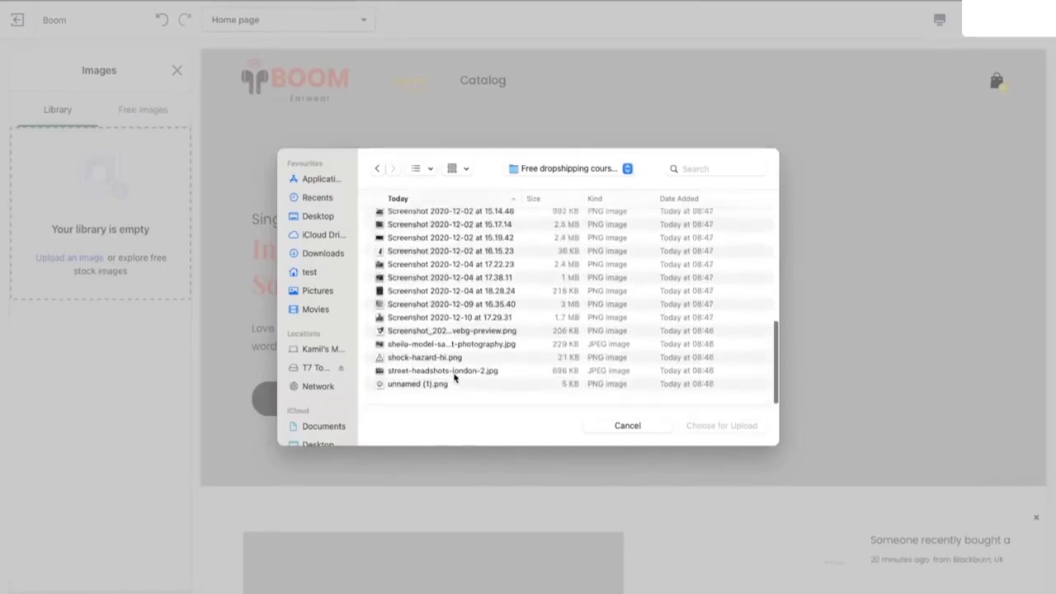
double_click(443, 394)
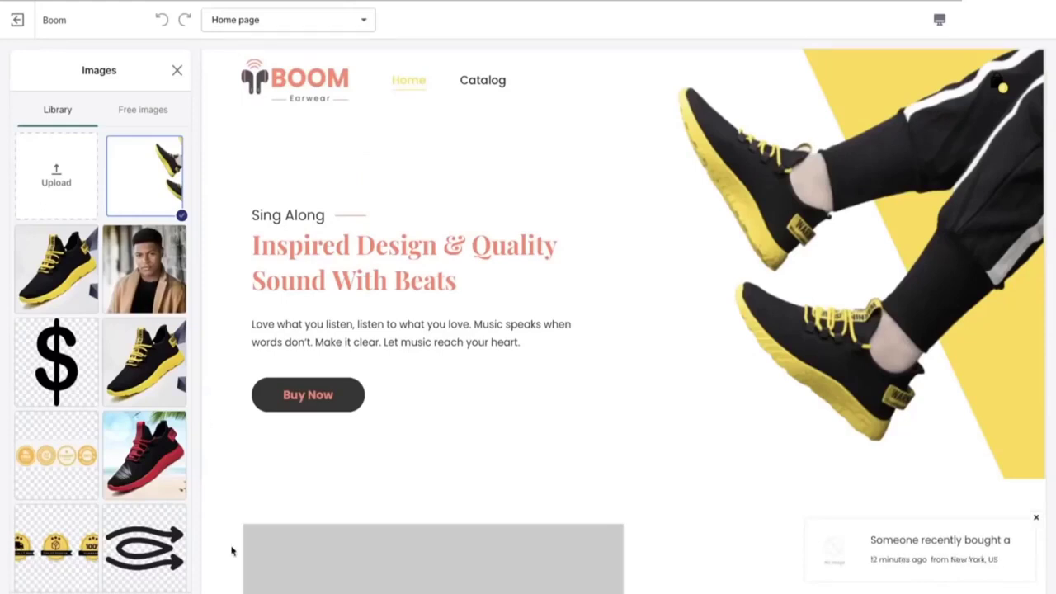
left_click(144, 176)
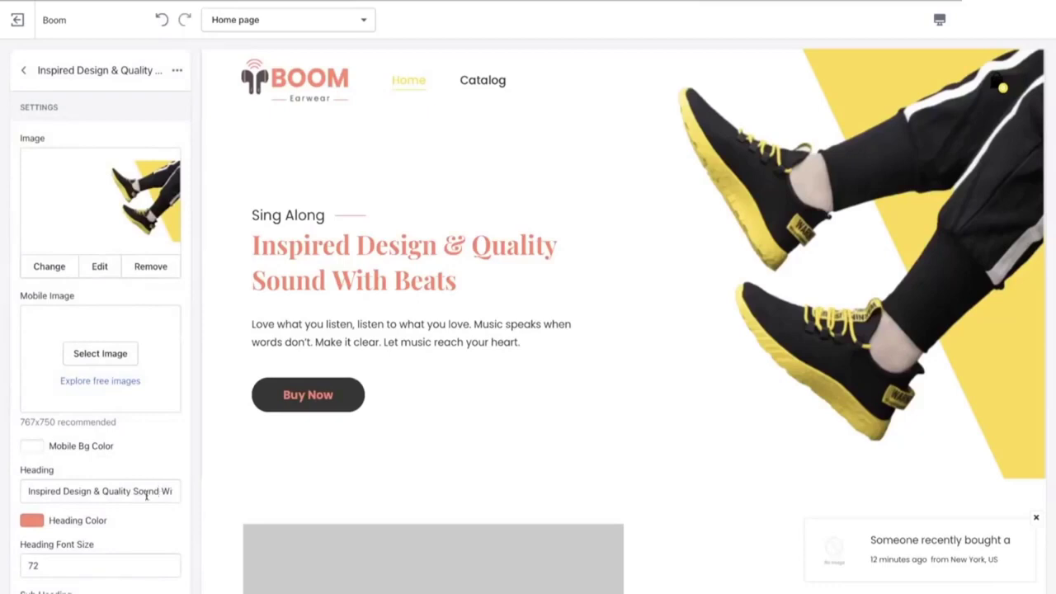
- Set the heading colour of the "Inspired Design & Quality" slide to #FBE023
scroll(116, 511, "down", 5)
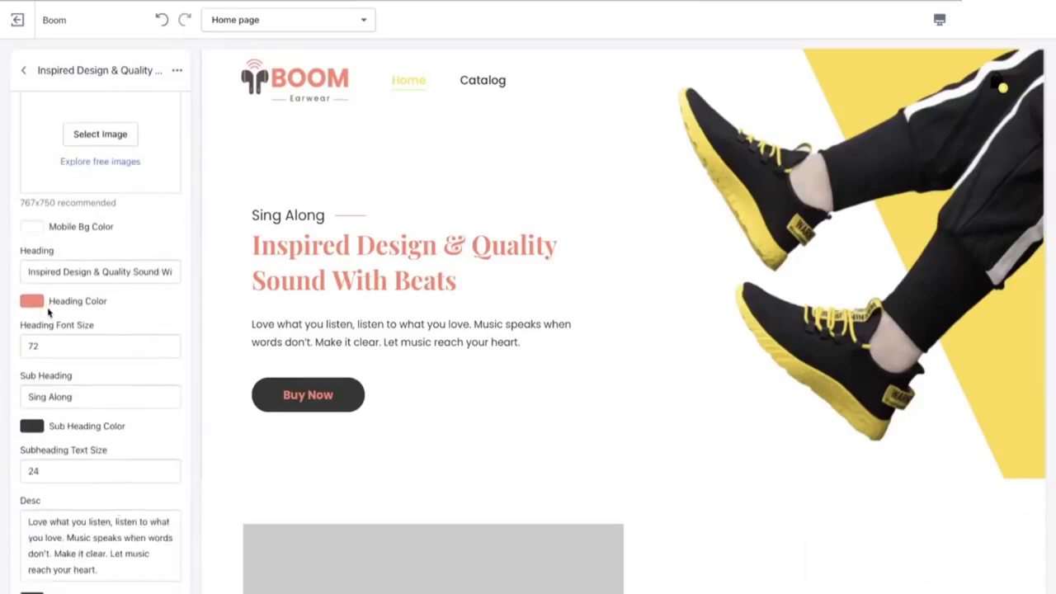
left_click(41, 303)
left_click(33, 486)
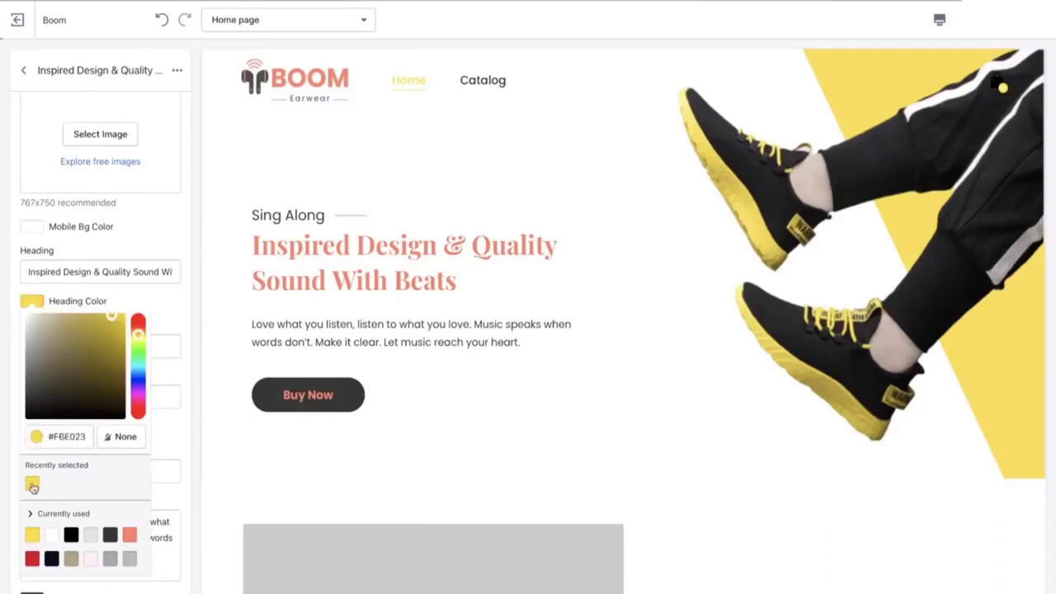
- Change the slide's heading text to "Inspired Design & Quality By Fashion Pioneers"
left_click(149, 241)
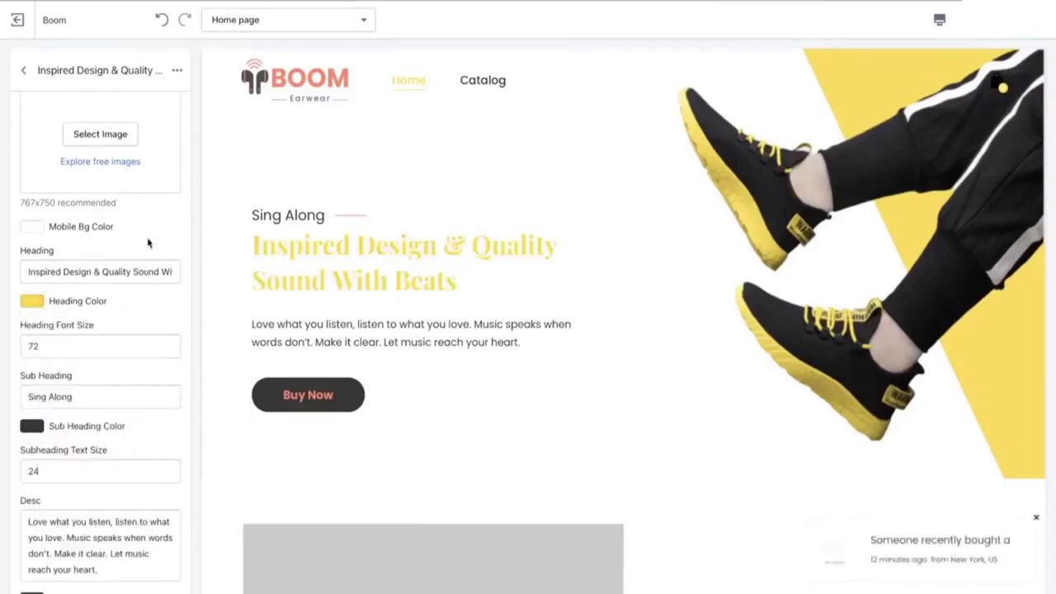
left_click(71, 266)
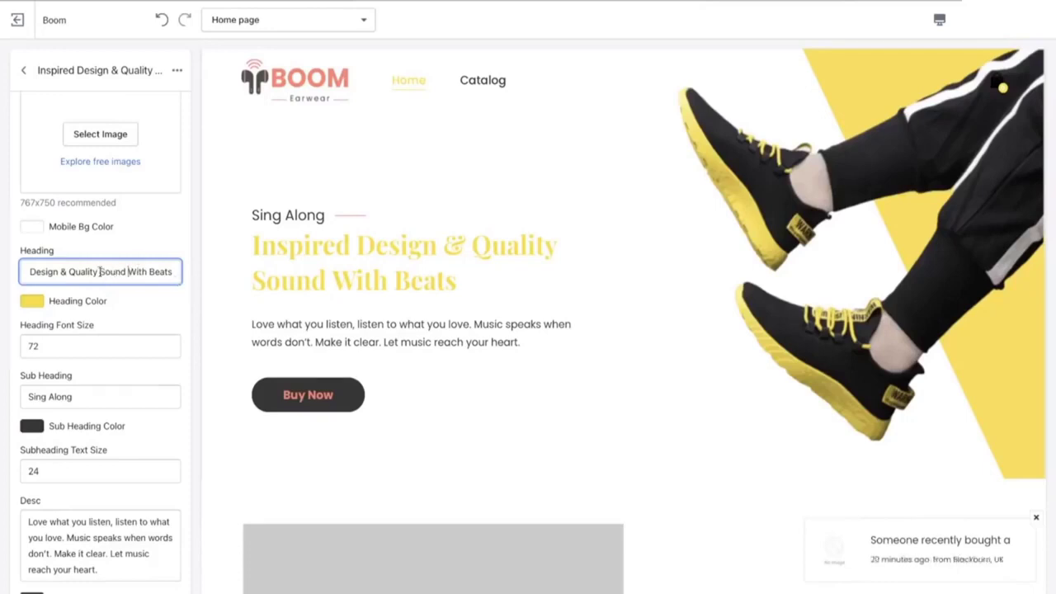
left_click_drag(100, 271, 199, 278)
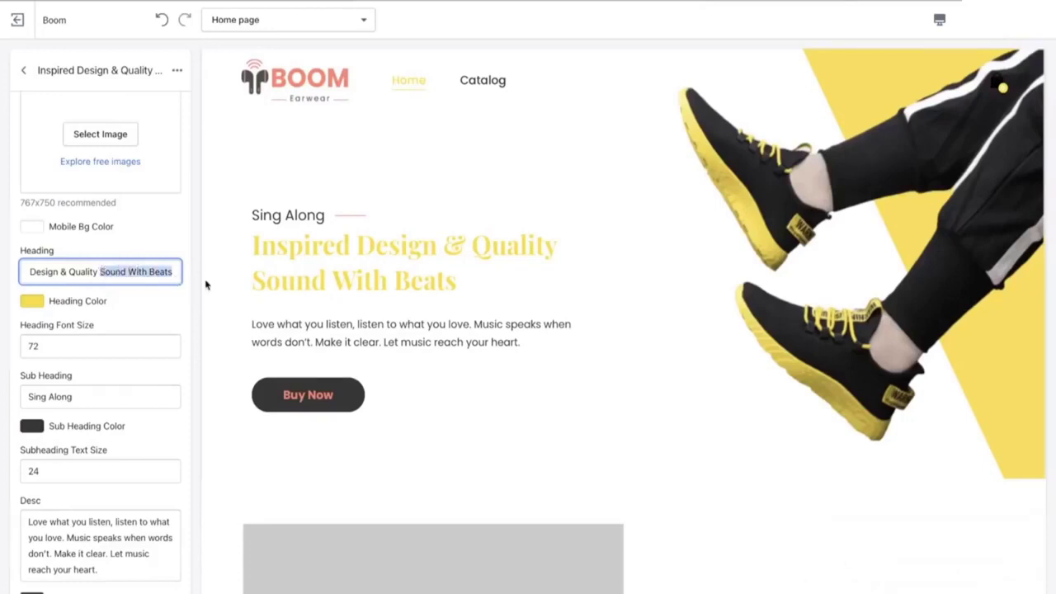
key("BackSpace")
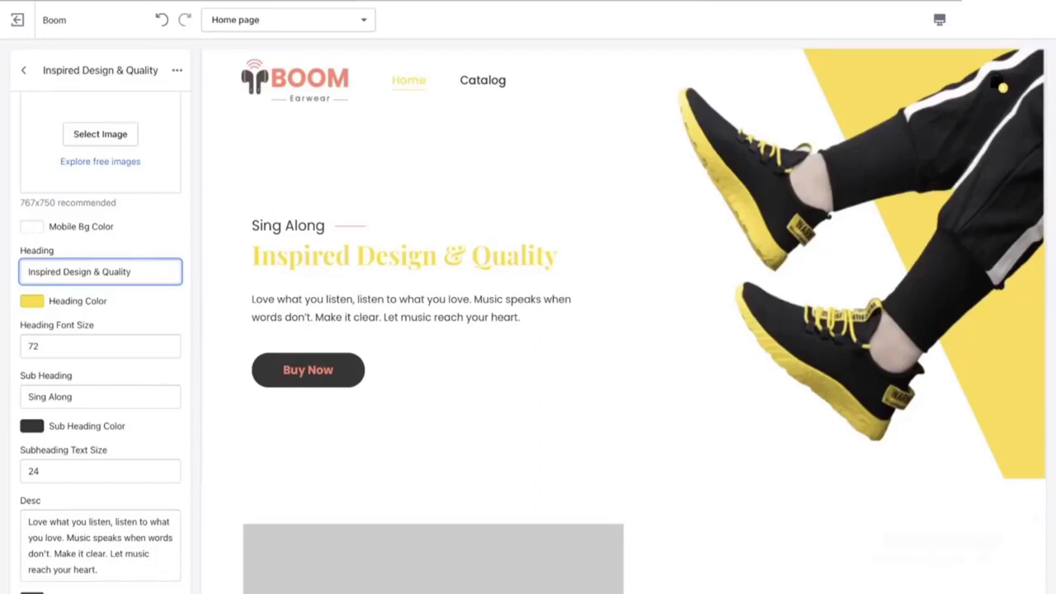
type("By")
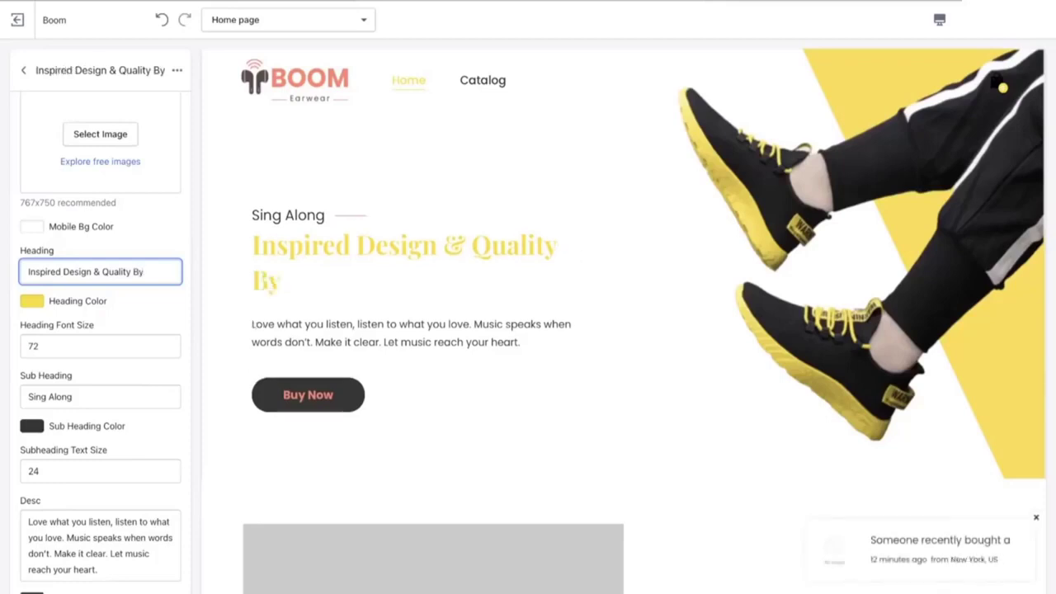
type(" Fas")
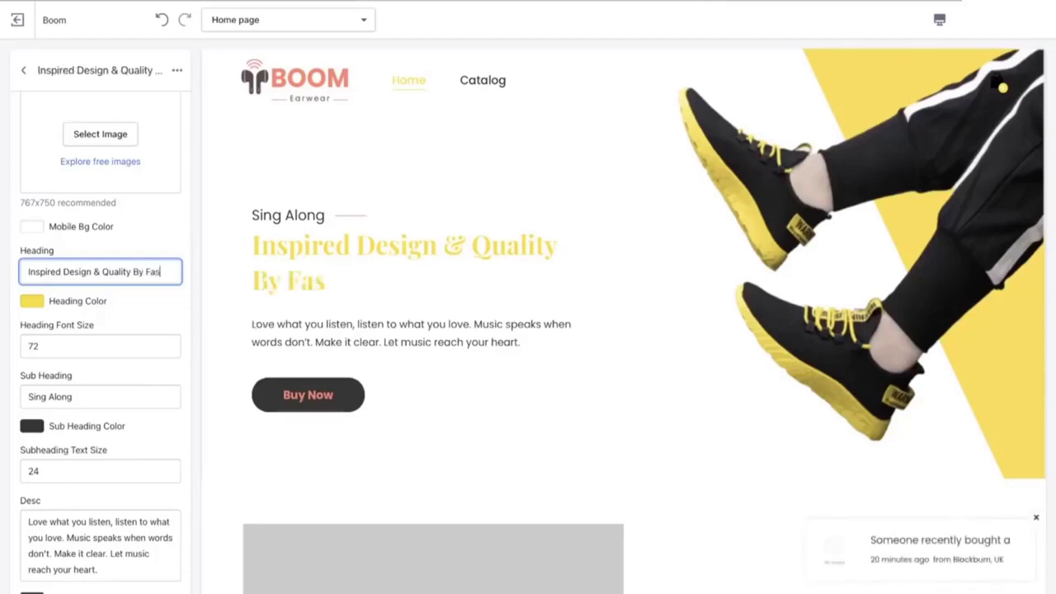
type("hion PO")
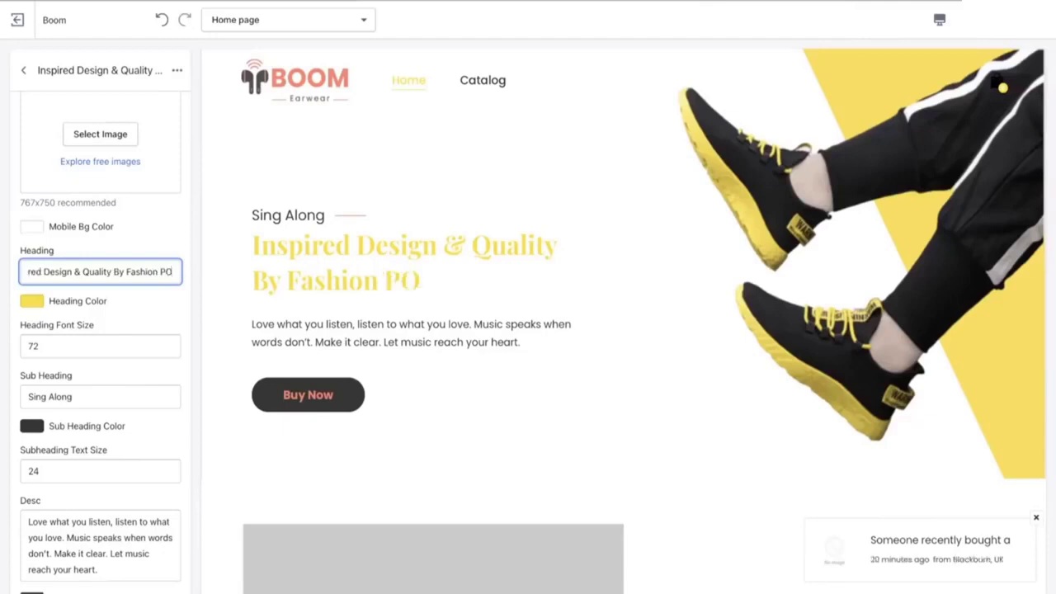
key("BackSpace")
type("i")
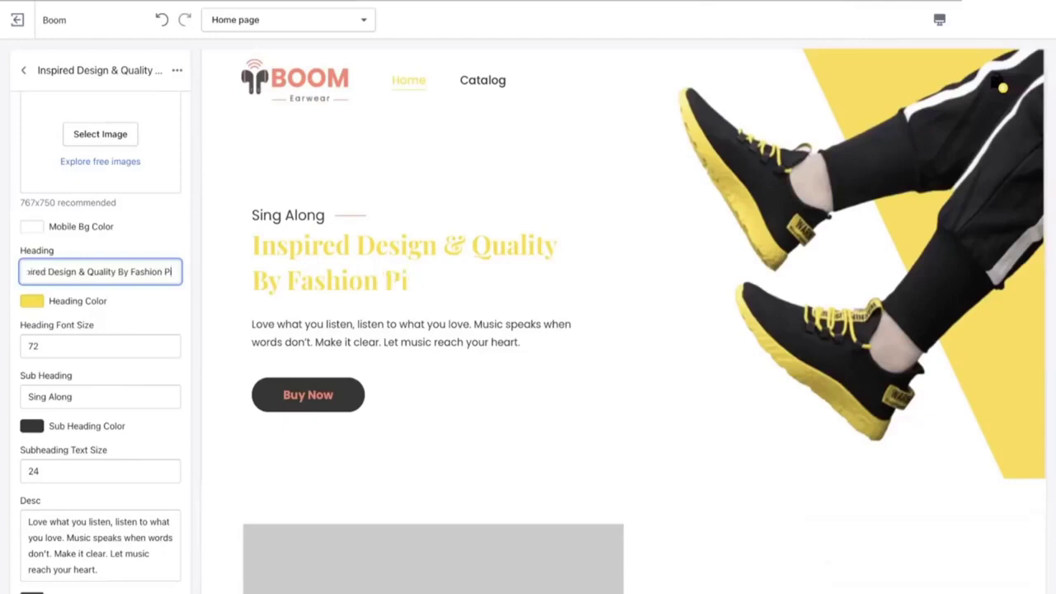
type("oneers")
- Replace the slide's description with "If you love street fashion you're in the right place, Introducing the new fashion street wear sneaker."
scroll(144, 369, "down", 3)
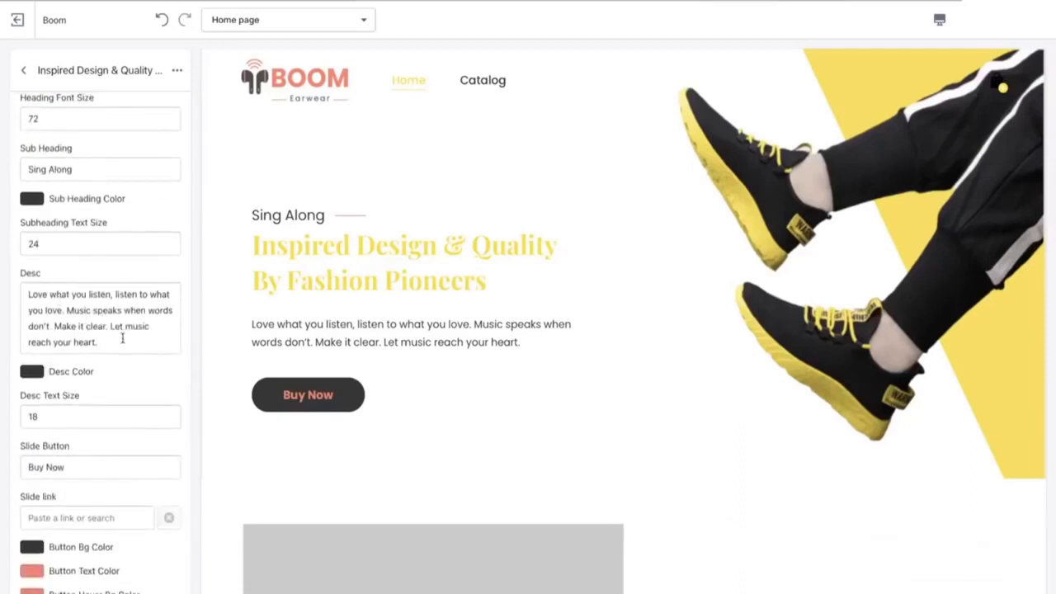
left_click_drag(114, 342, 28, 297)
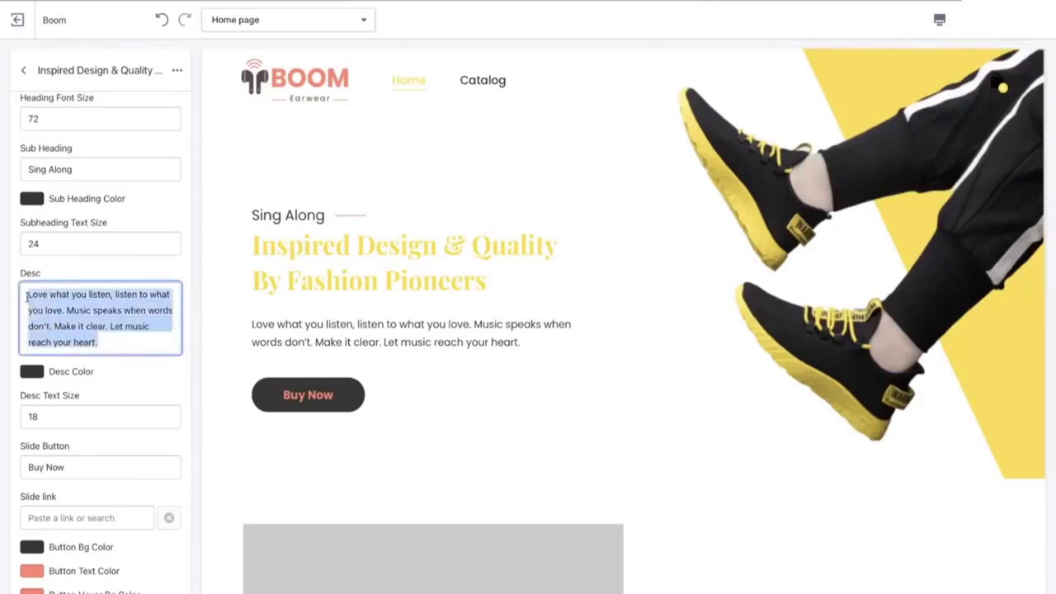
key("BackSpace")
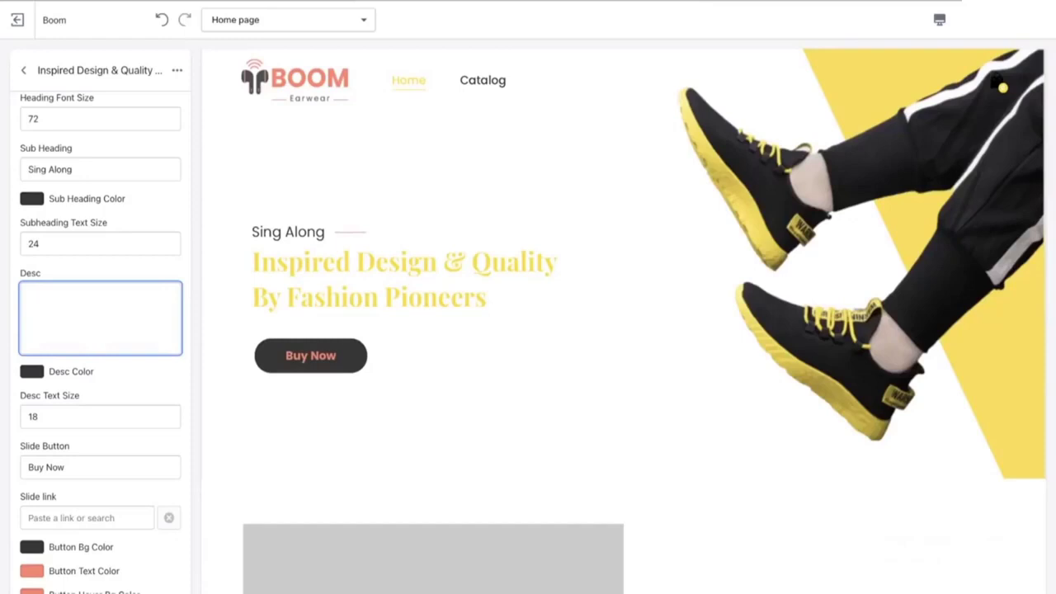
type("If you love street fashion you're in the right place, Introducing the new fashion street wear sneaker.")
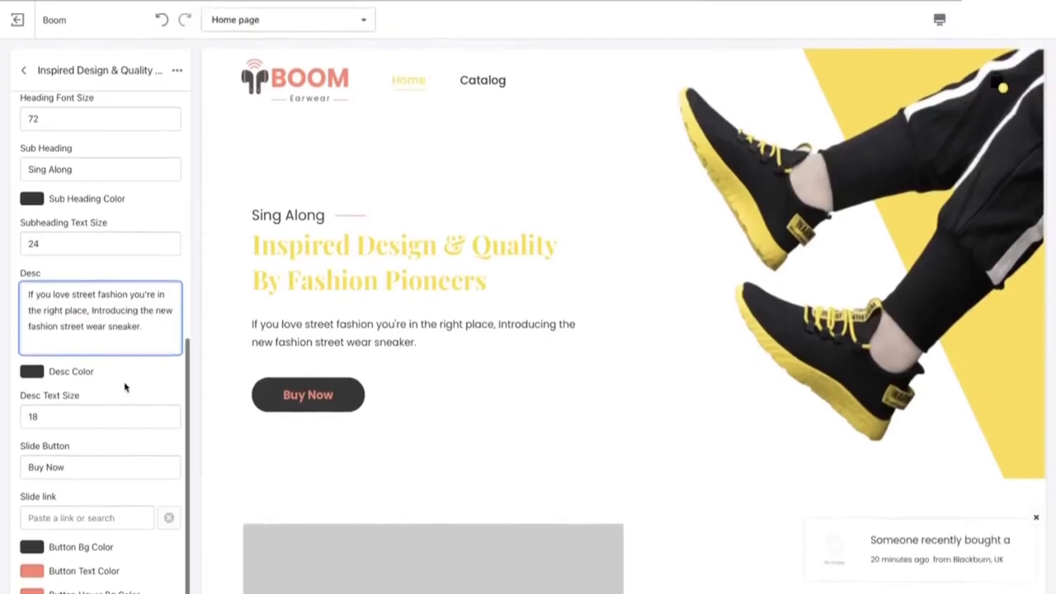
- Set the slide button's background to black and its text and hover background colours to the brand yellow
left_click(31, 548)
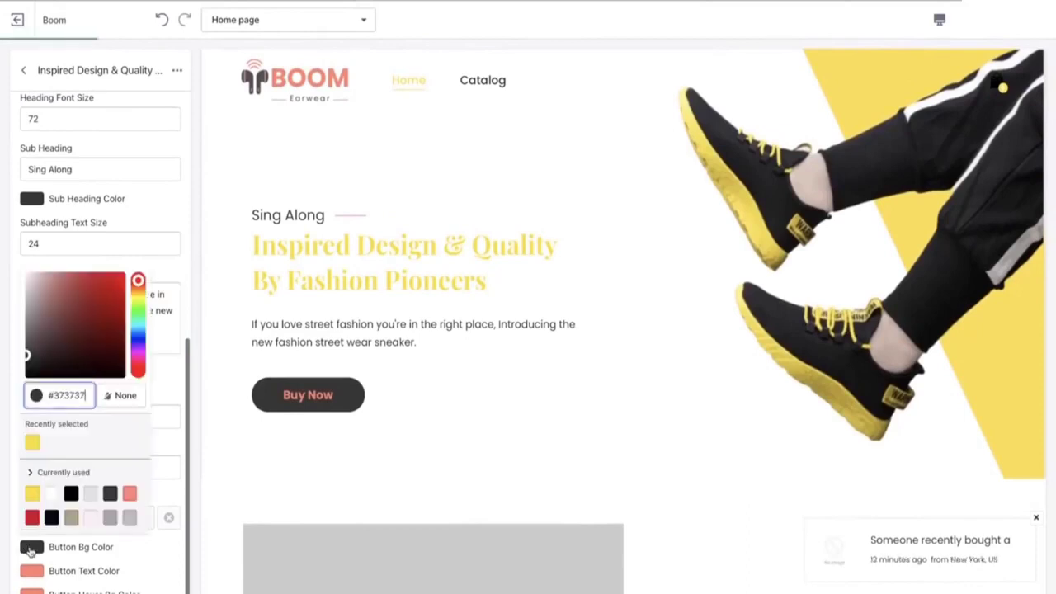
left_click(70, 493)
left_click(33, 571)
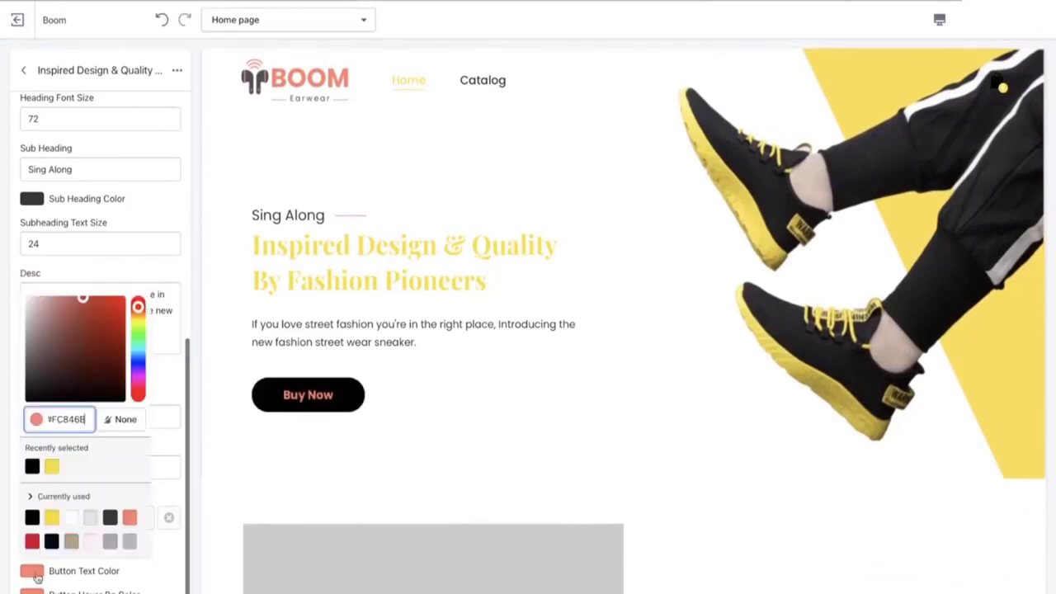
left_click(52, 518)
left_click(32, 591)
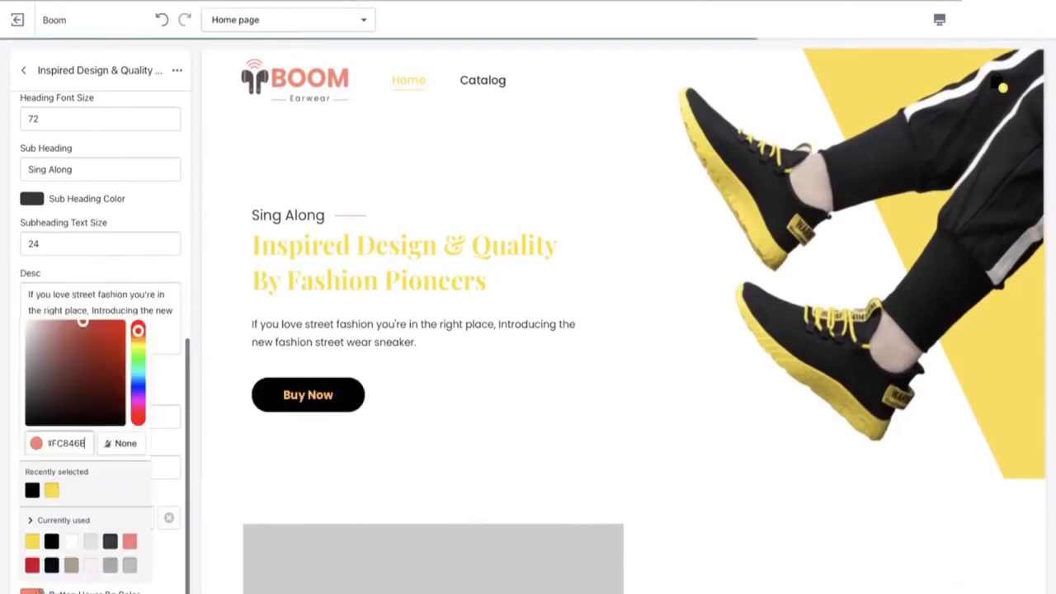
left_click(52, 490)
left_click(161, 542)
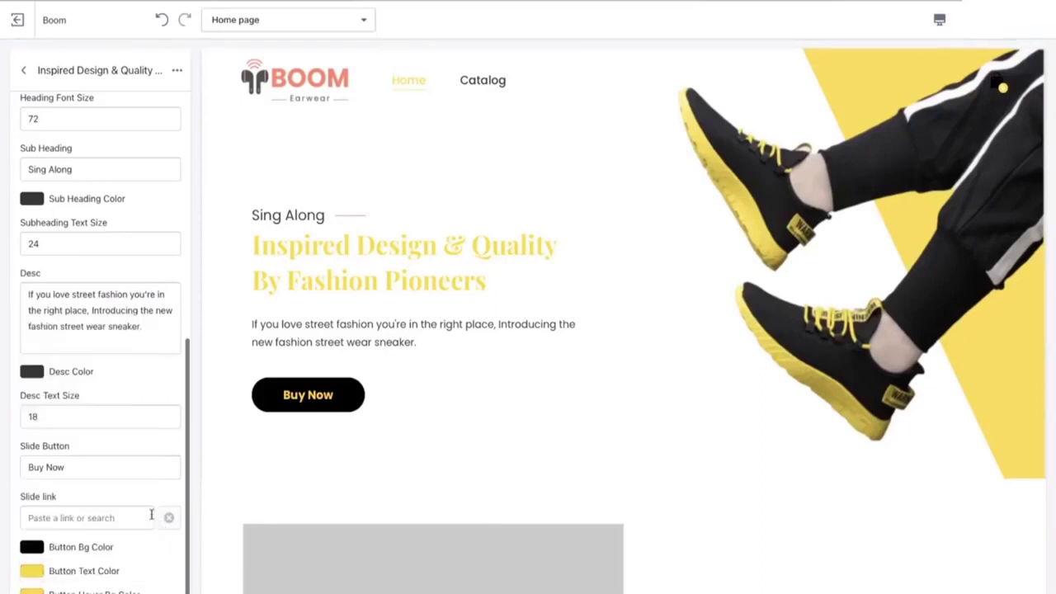
- Change the slide button's label to "Shop Now"
left_click(93, 475)
left_click_drag(66, 468, 11, 469)
left_click(27, 468)
key("BackSpace")
type("SH")
key("BackSpace")
key("BackSpace")
type("Sh")
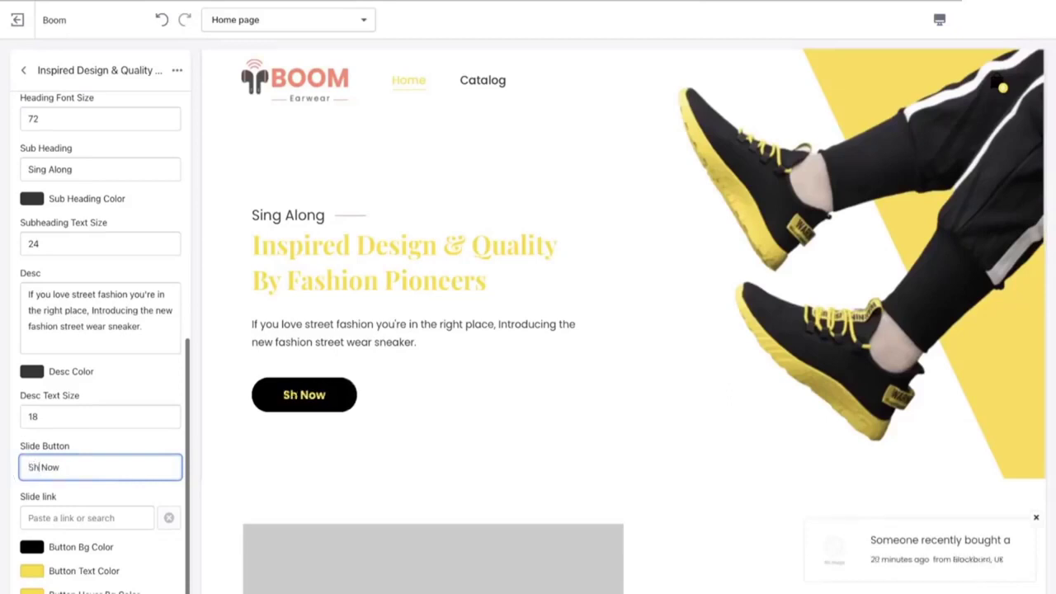
type("op")
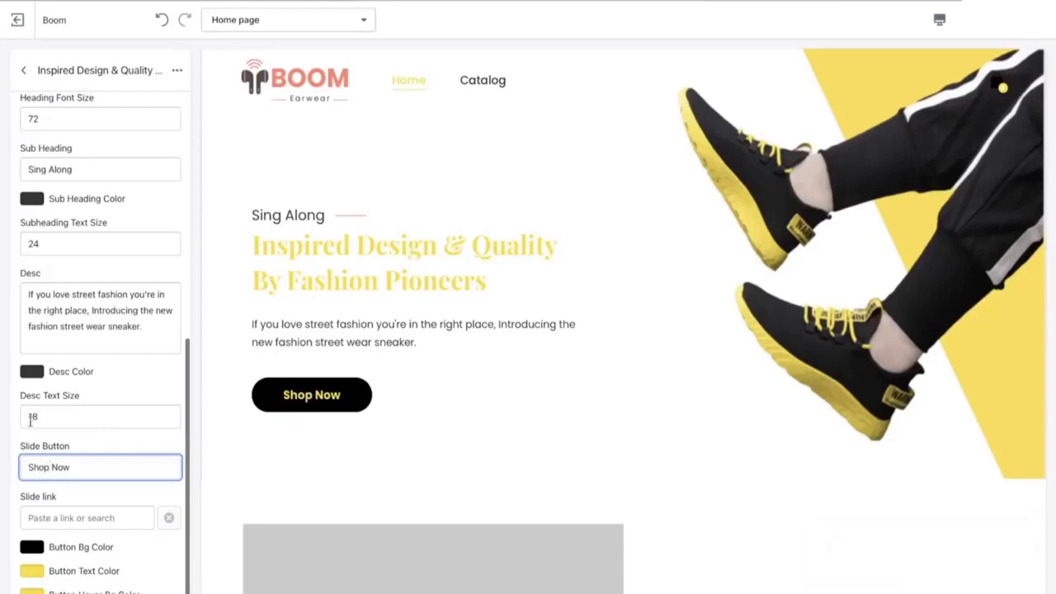
- Replace the slide's sub heading with "Fashion Sneaker" and return to the slideshow section settings
scroll(73, 404, "up", 10)
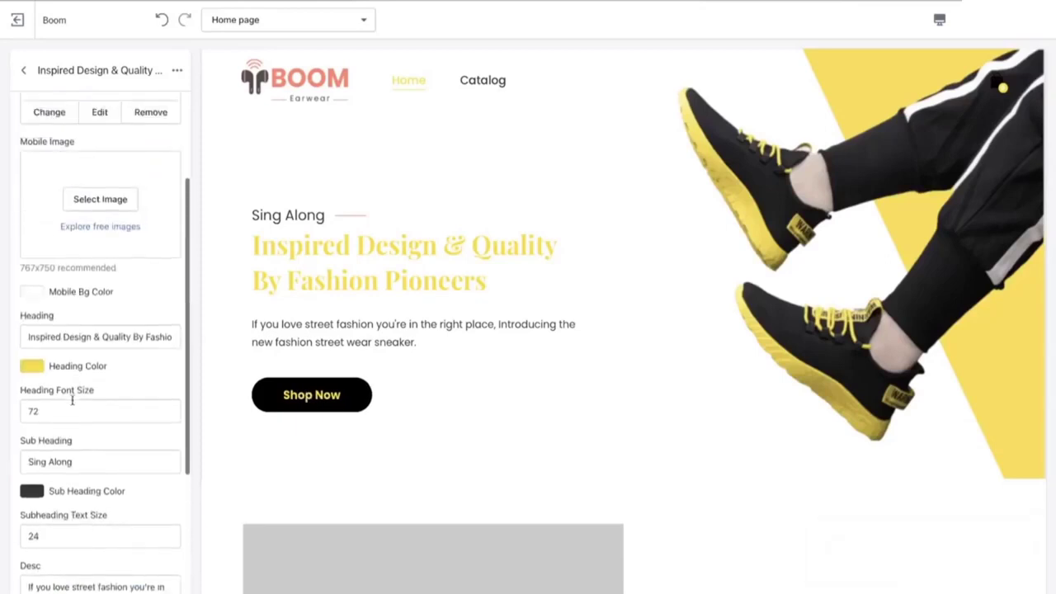
scroll(72, 404, "down", 5)
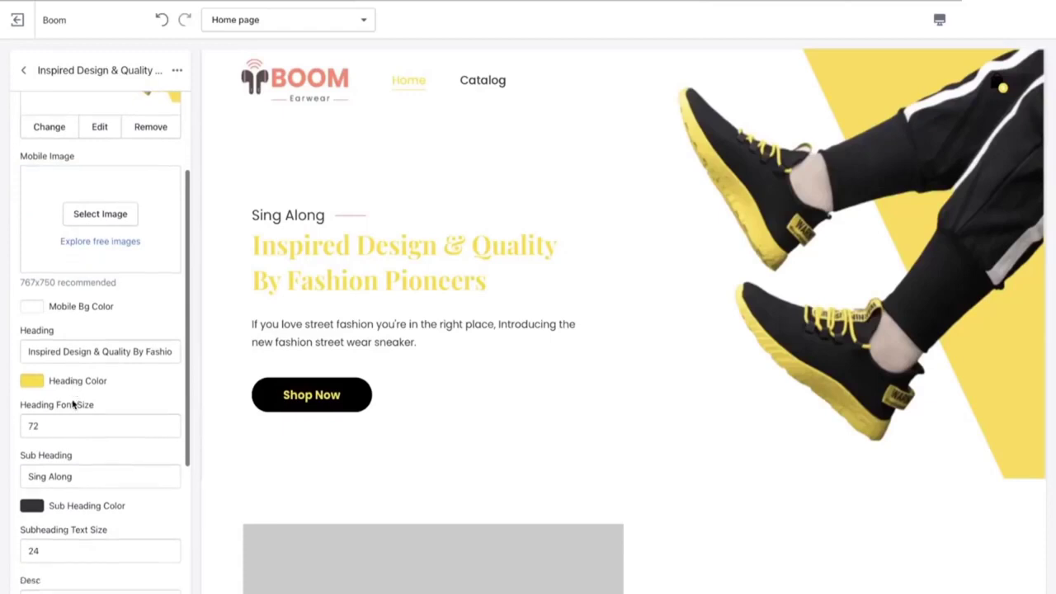
left_click(96, 425)
left_click_drag(94, 429, 11, 429)
key("BackSpace")
type("Fa")
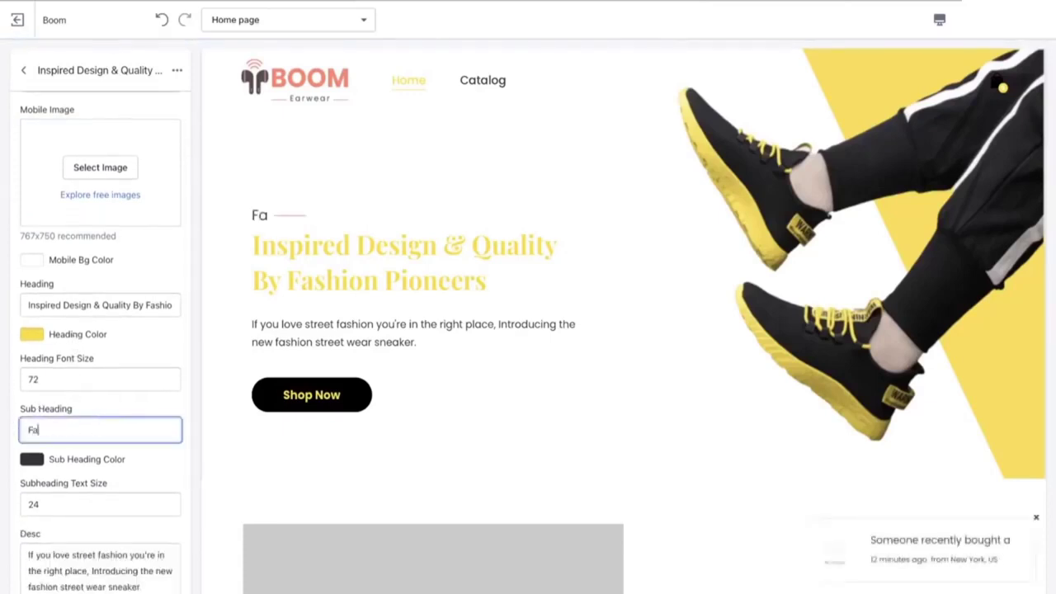
type("shion Sneaker")
left_click(23, 70)
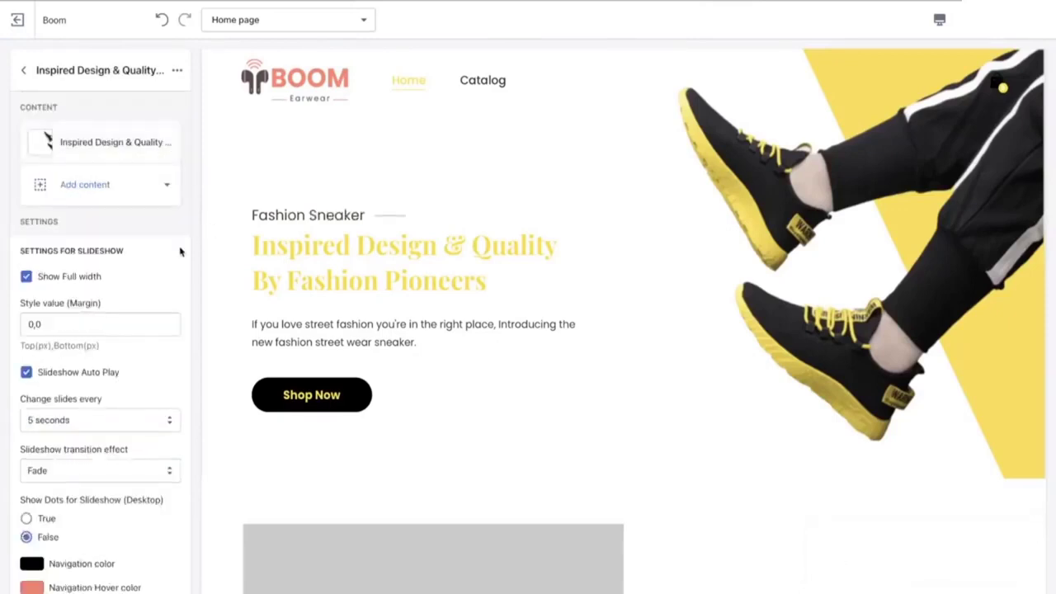
- Set the slideshow's Navigation Hover color to the brand yellow
scroll(121, 405, "down", 1)
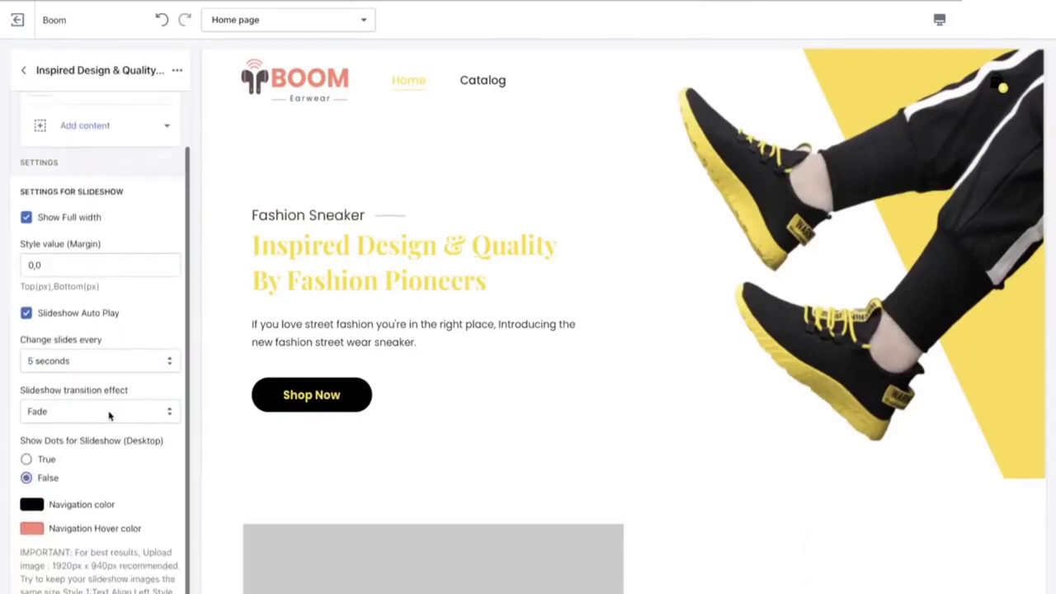
left_click(31, 528)
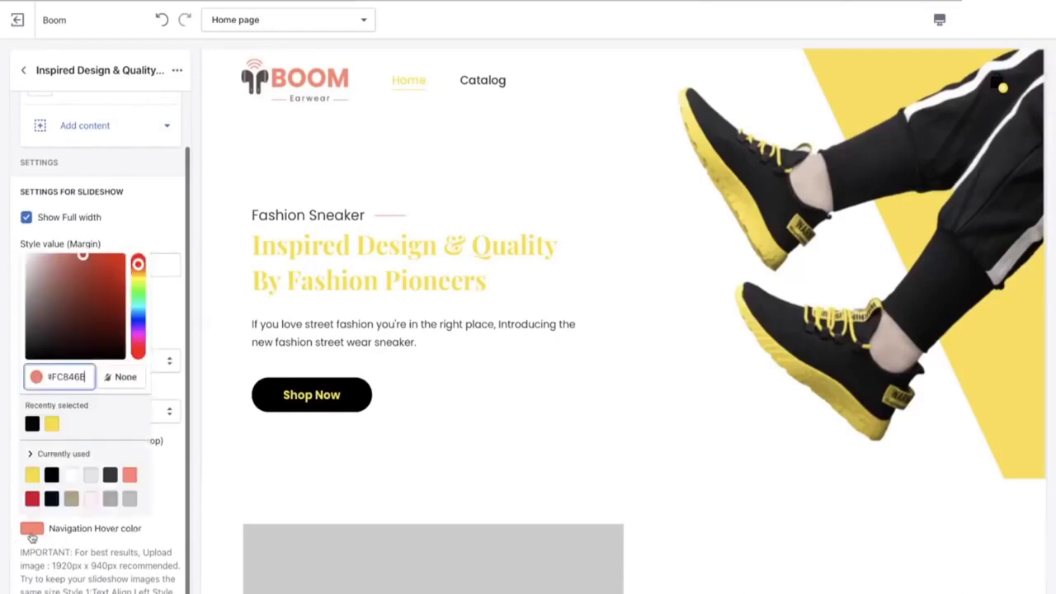
left_click(31, 474)
left_click(140, 540)
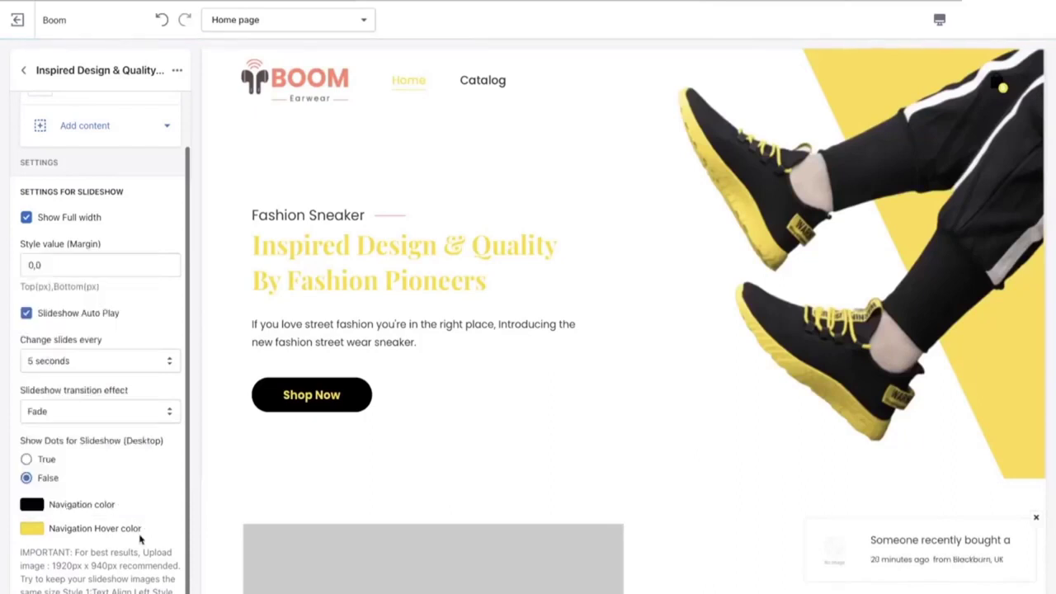
- Reopen the "Inspired Design & Quality" slide's settings and switch the store preview to the mobile view
scroll(142, 487, "up", 1)
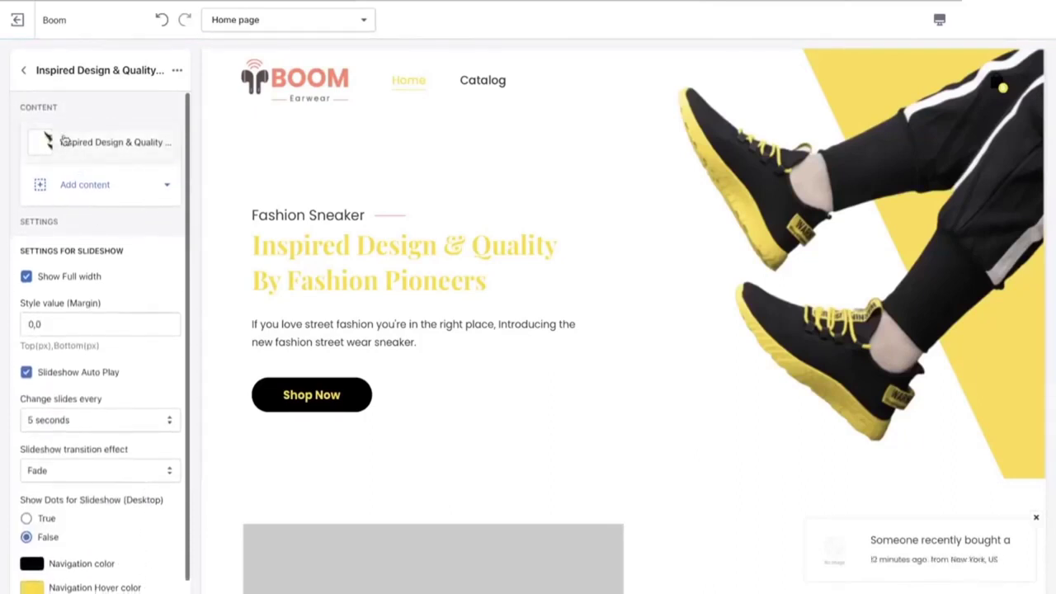
left_click(24, 72)
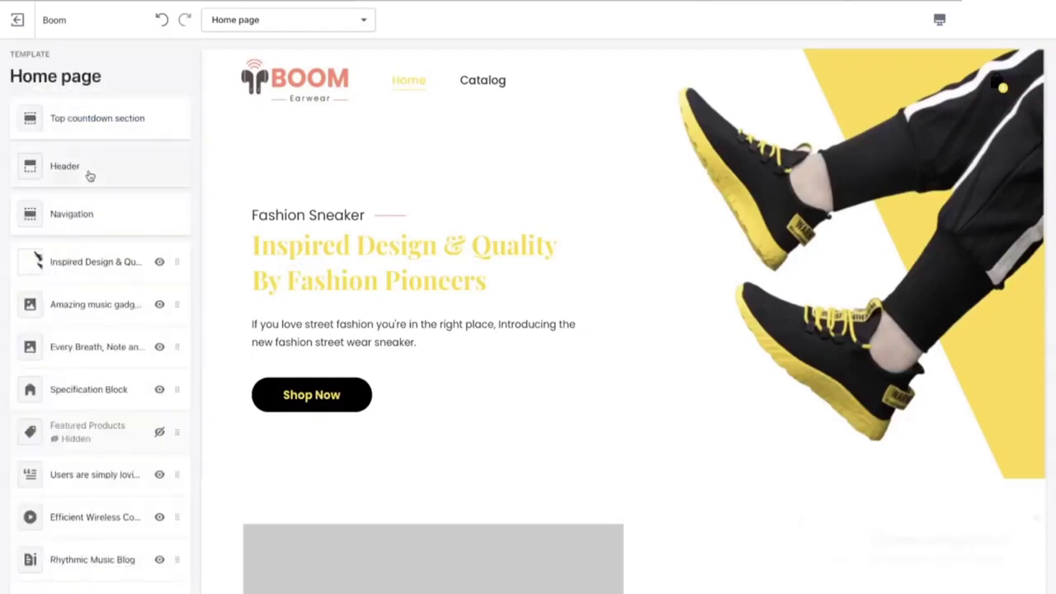
left_click(96, 262)
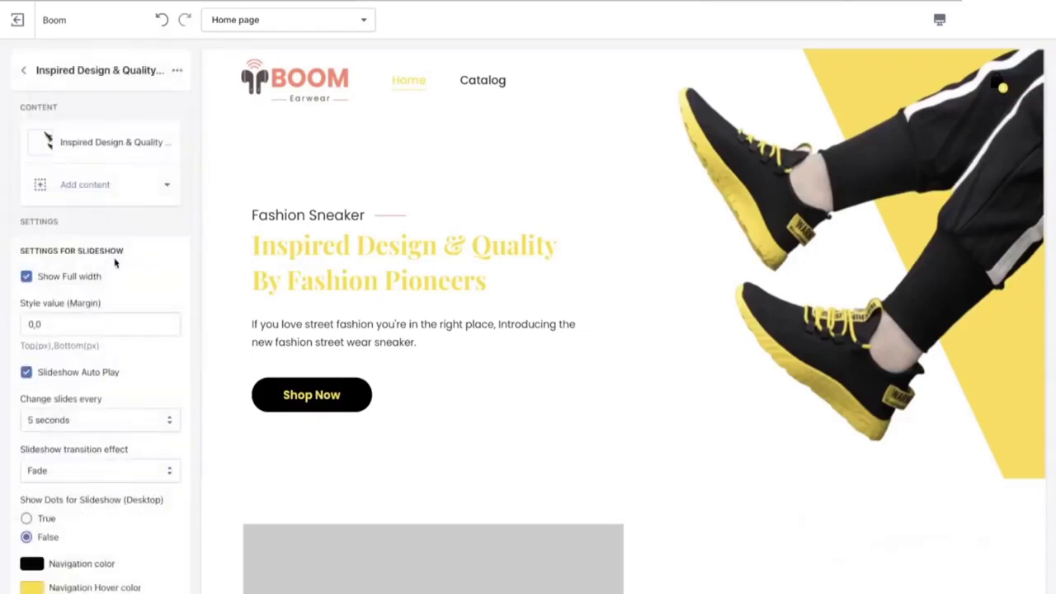
scroll(113, 261, "down", 1)
scroll(116, 262, "up", 1)
left_click(85, 142)
scroll(85, 241, "down", 2)
scroll(85, 240, "up", 2)
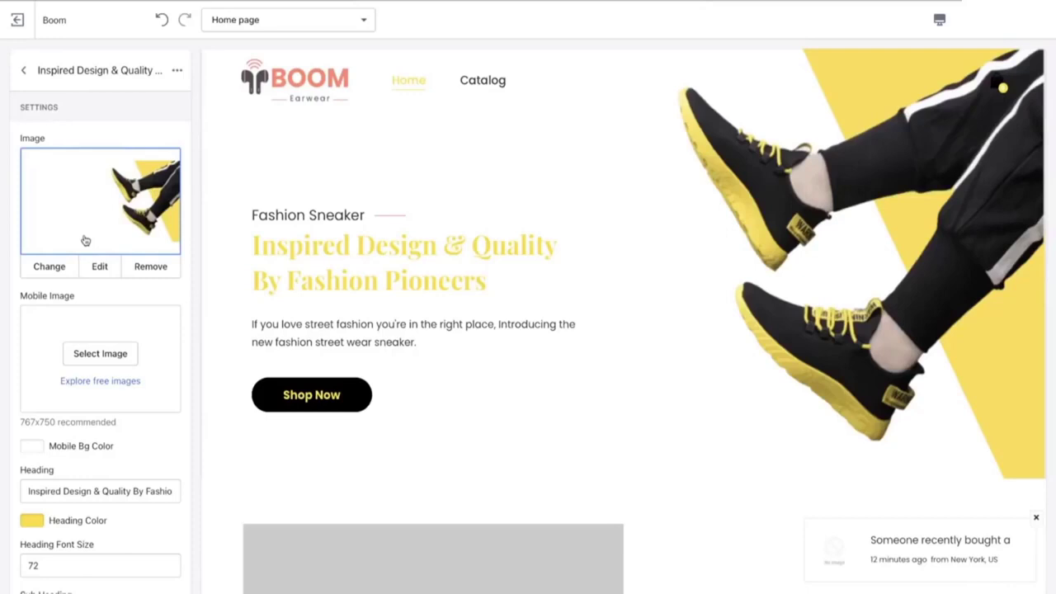
left_click(940, 19)
left_click(959, 64)
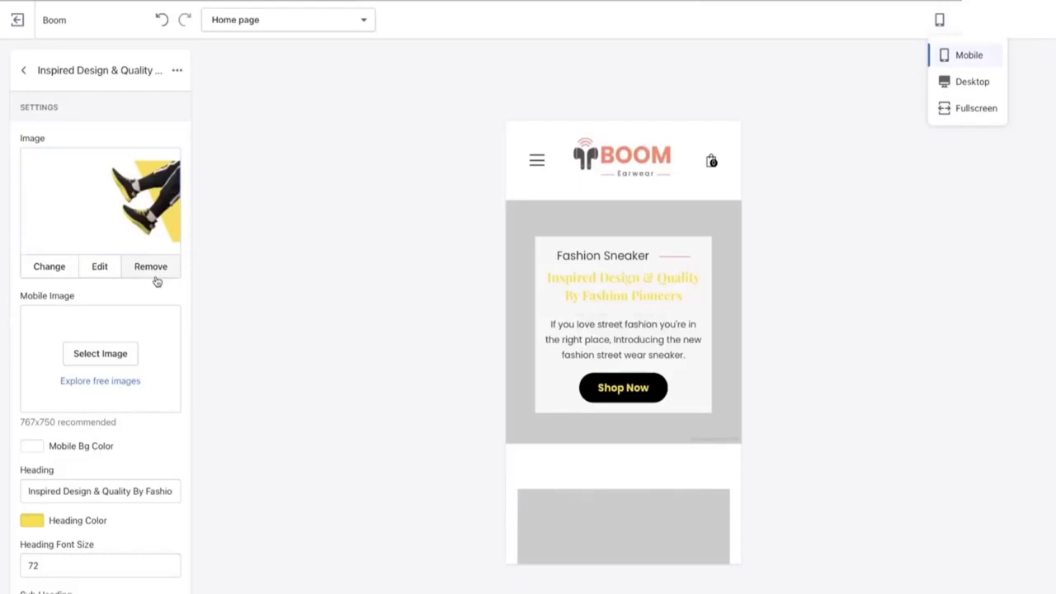
- Use the library picture of red, yellow and white-soled sneakers on black as the slide's mobile image
left_click(49, 267)
left_click(144, 173)
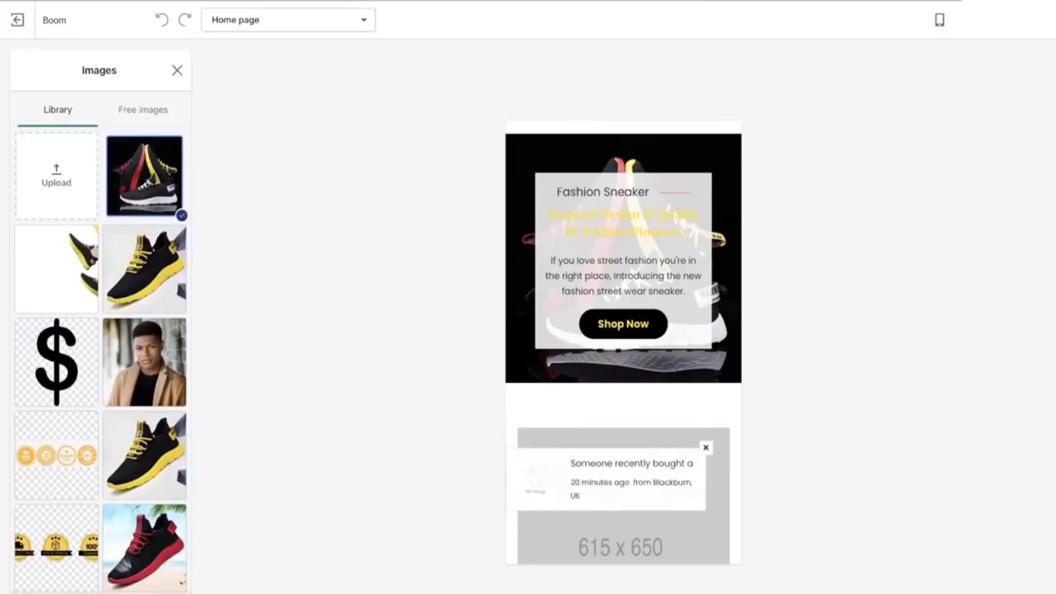
left_click(99, 581)
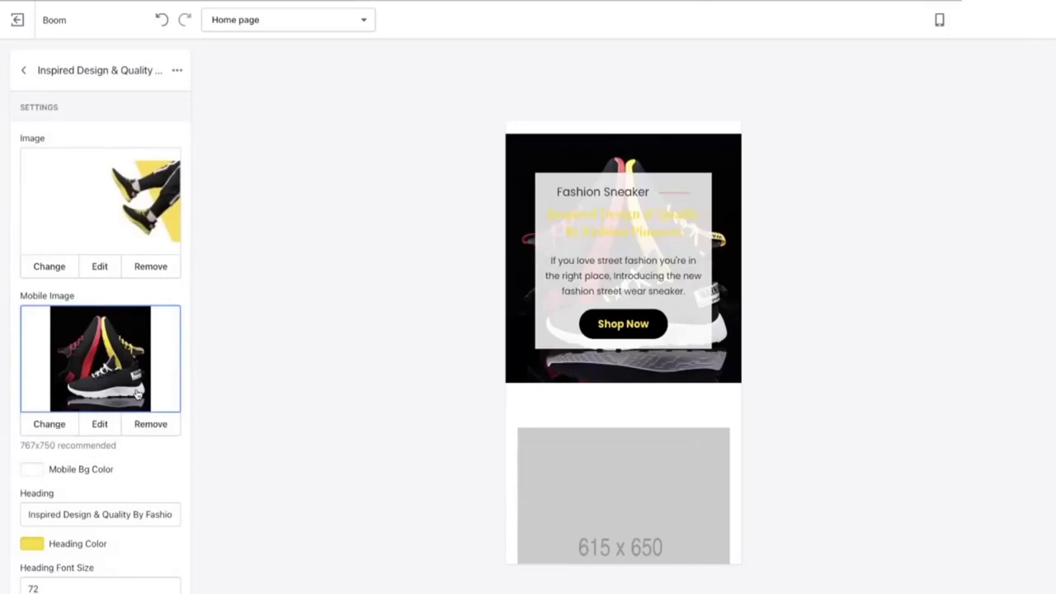
- Set the slide's Mobile Bg Color to grey #AAAAAA and switch the store preview back to desktop
left_click(34, 473)
left_click(110, 440)
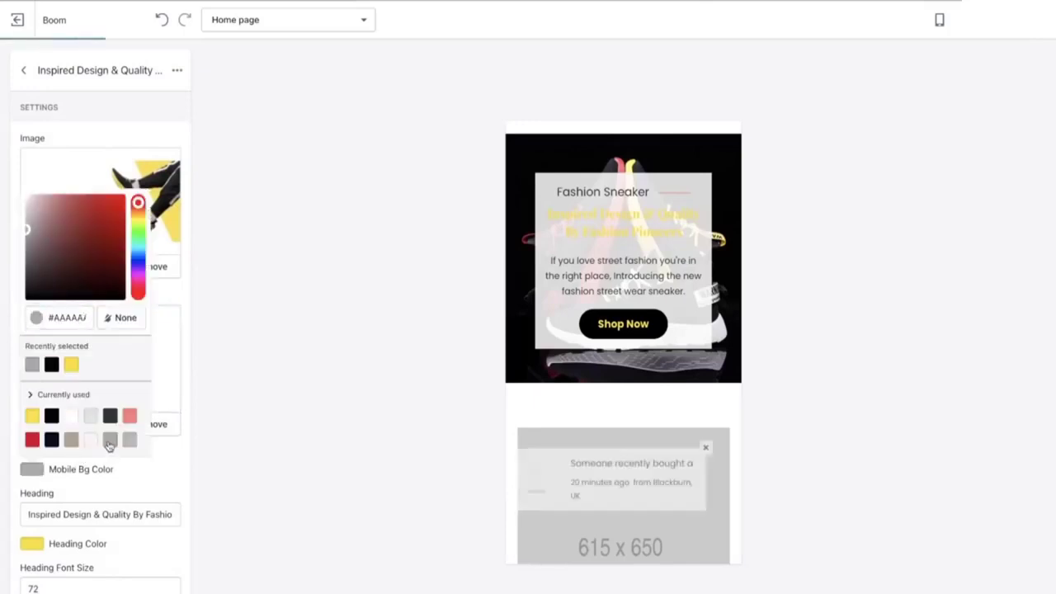
left_click(138, 468)
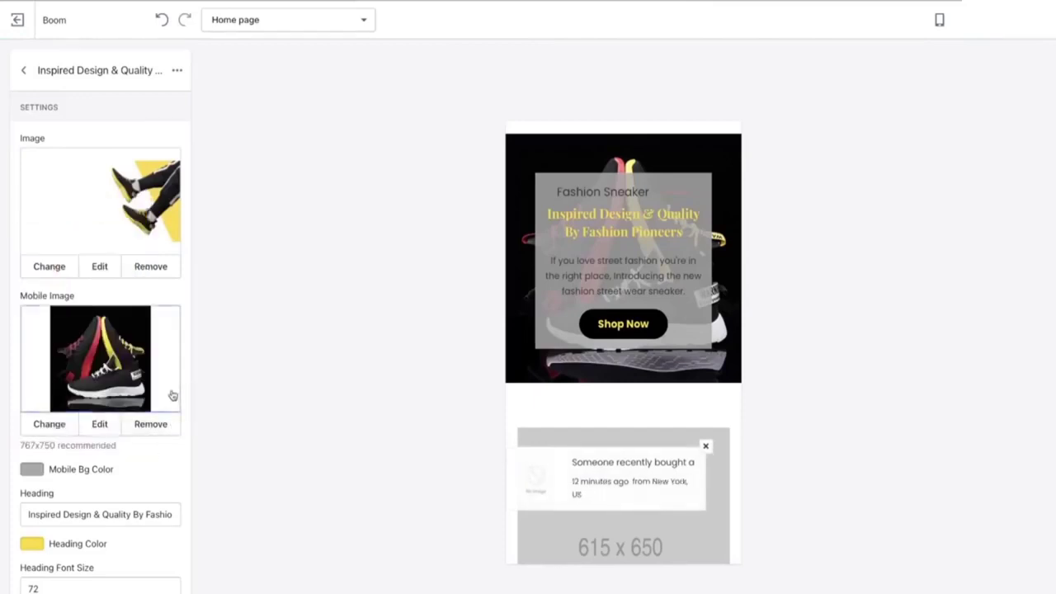
left_click(939, 20)
left_click(956, 89)
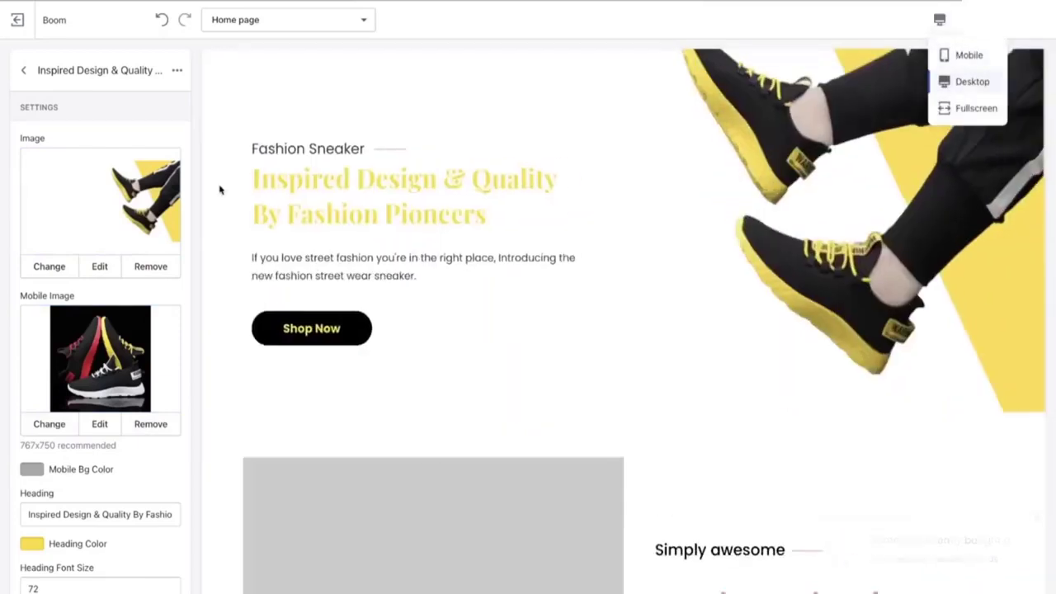
- Leave the slideshow's settings and review the Logo and Favicon pages of the theme settings
left_click(24, 71)
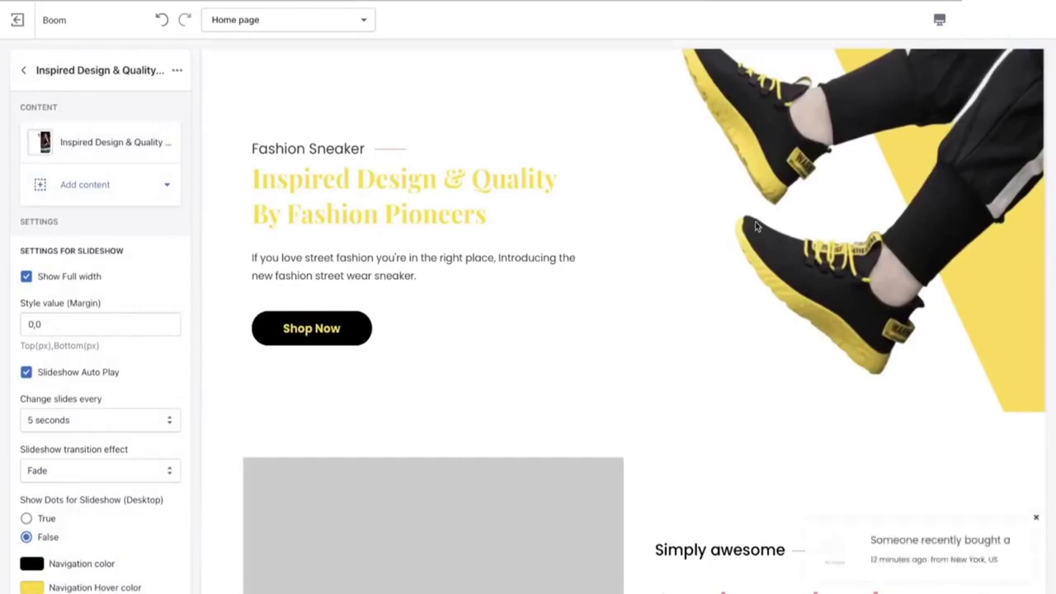
left_click(24, 70)
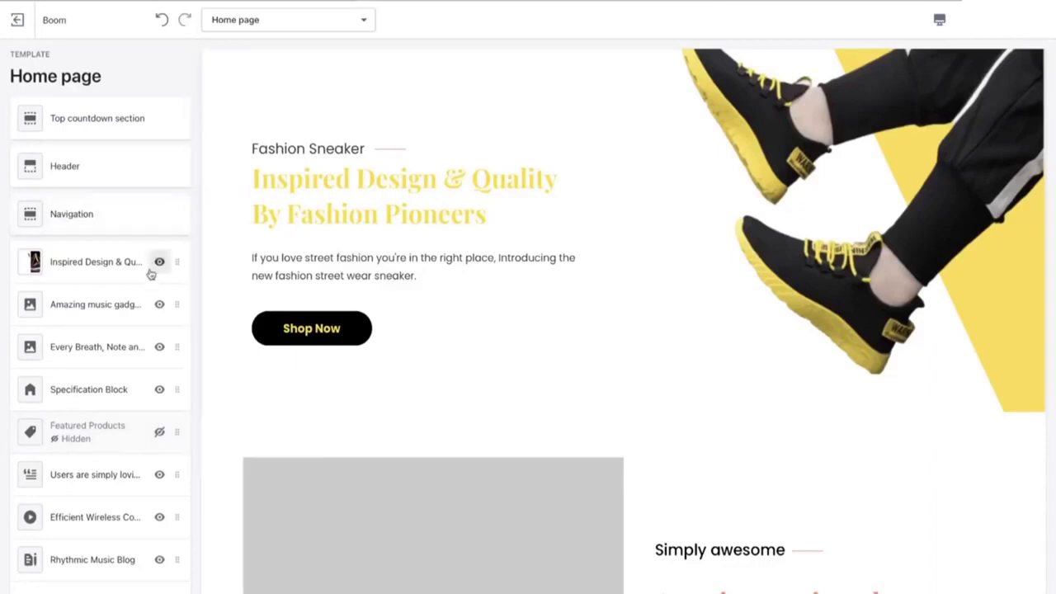
scroll(148, 281, "down", 3)
left_click(82, 587)
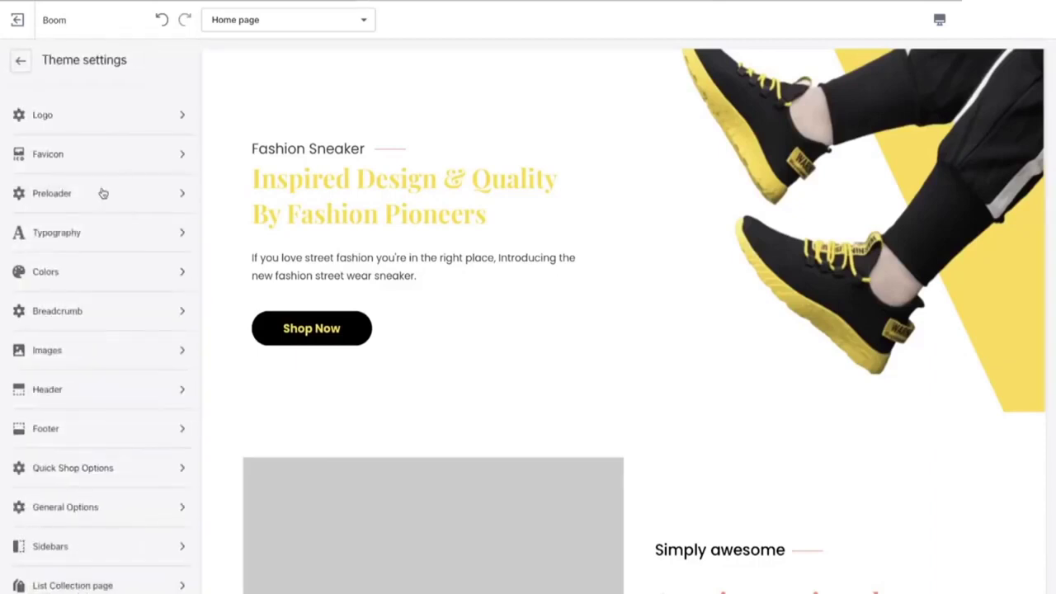
left_click(63, 110)
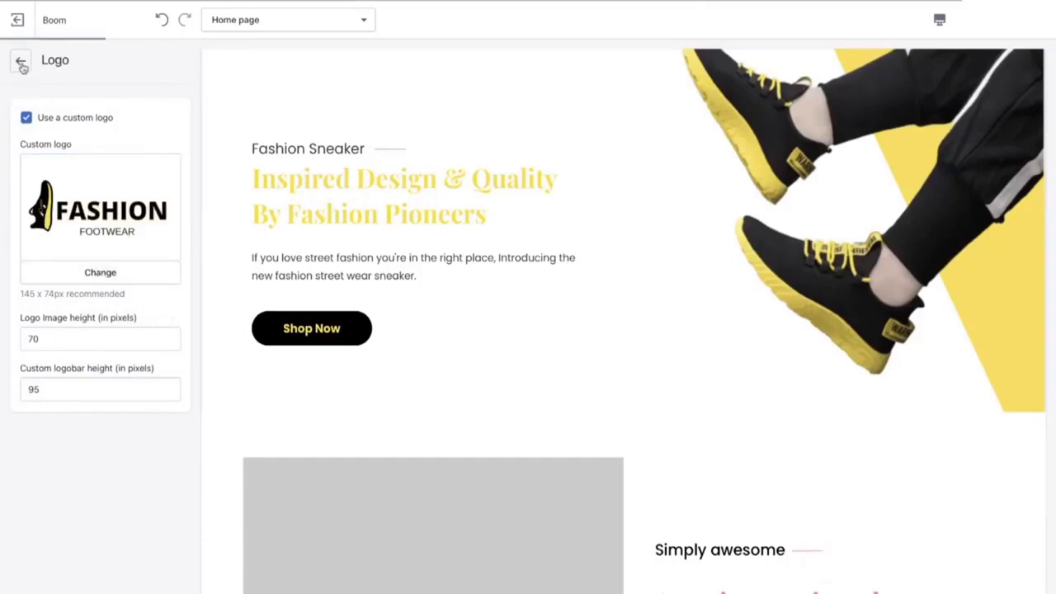
left_click(22, 66)
left_click(66, 156)
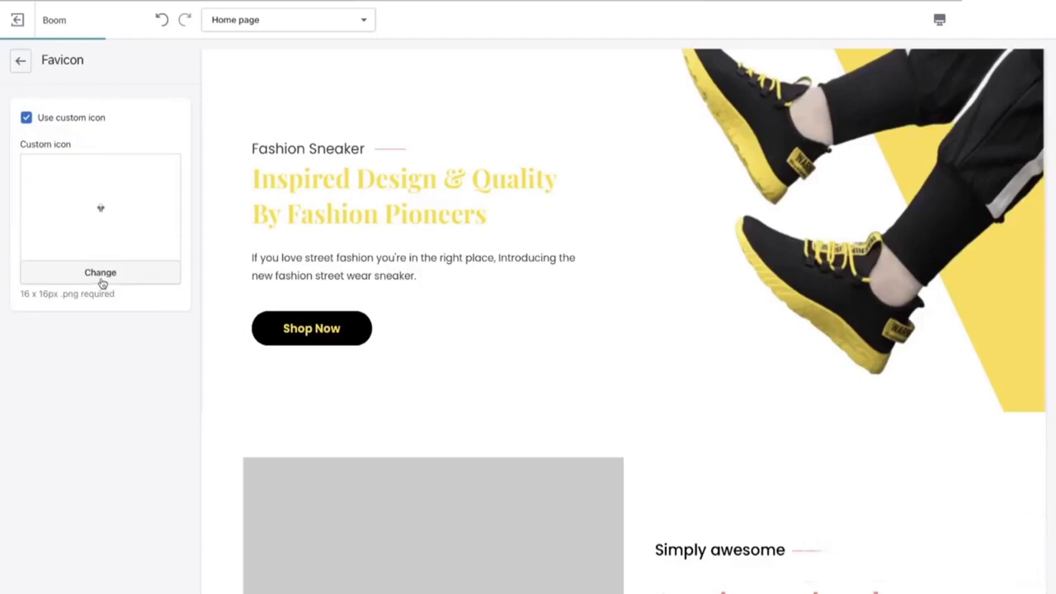
left_click(21, 60)
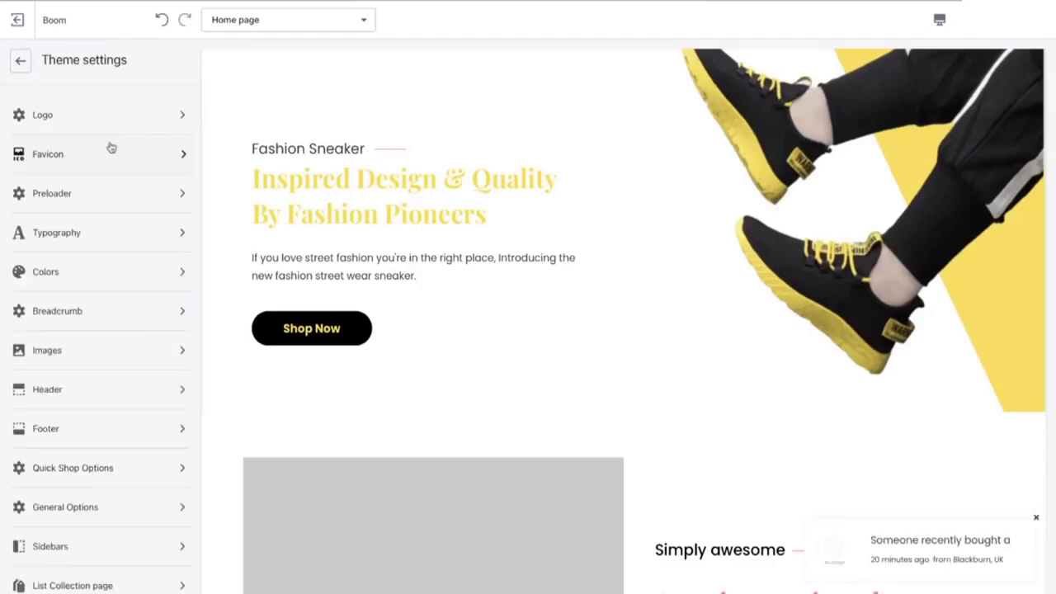
- Enable the preloader in the theme settings and use the Fashion Footwear logo as its Gif Image
left_click(102, 192)
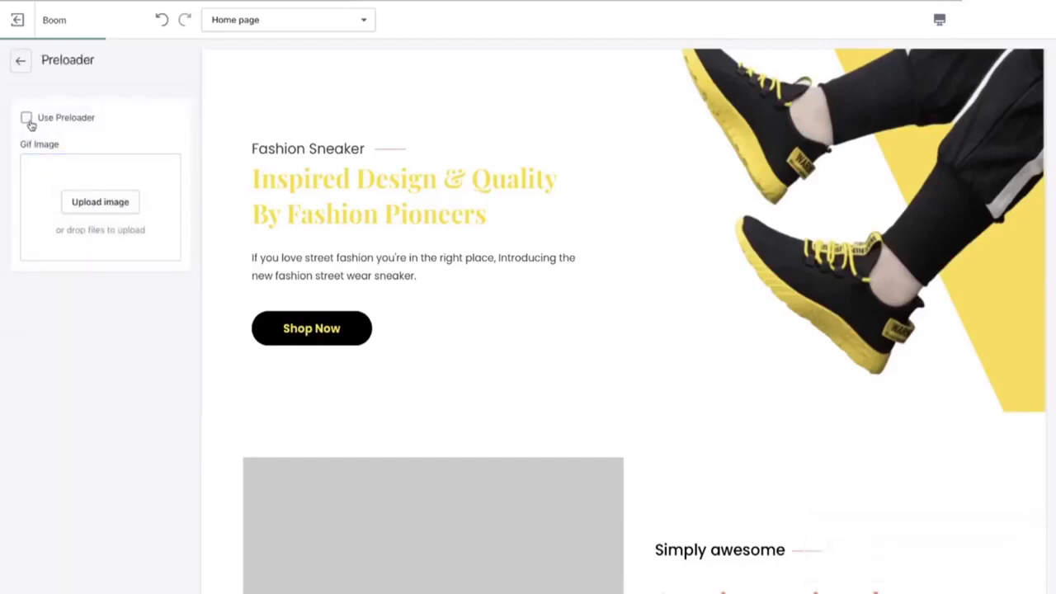
left_click(100, 203)
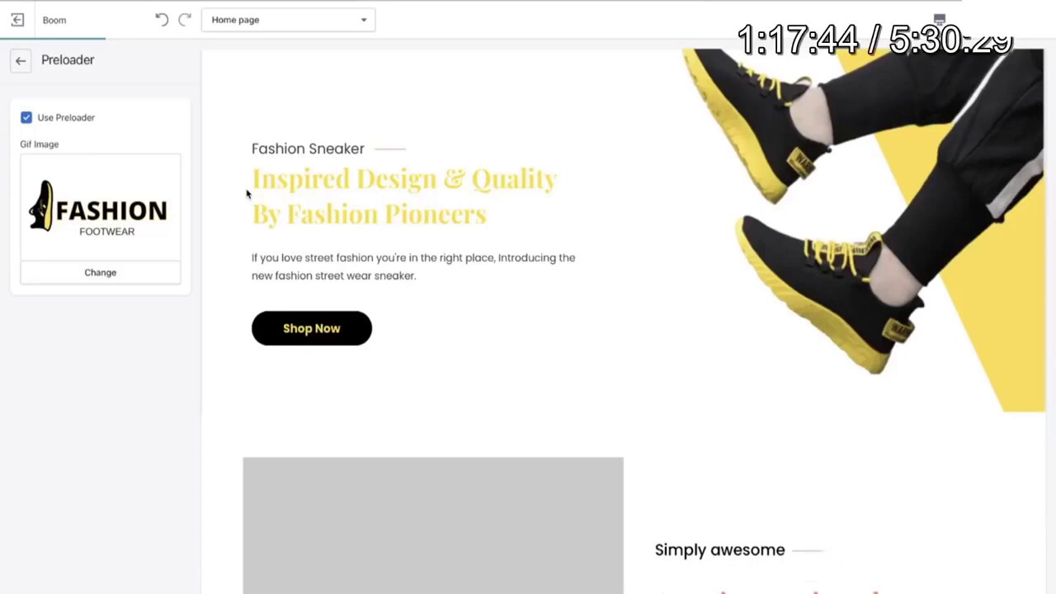
left_click(20, 59)
- Try American captainregular as the body text font in the Typography settings and undo the change
left_click(70, 243)
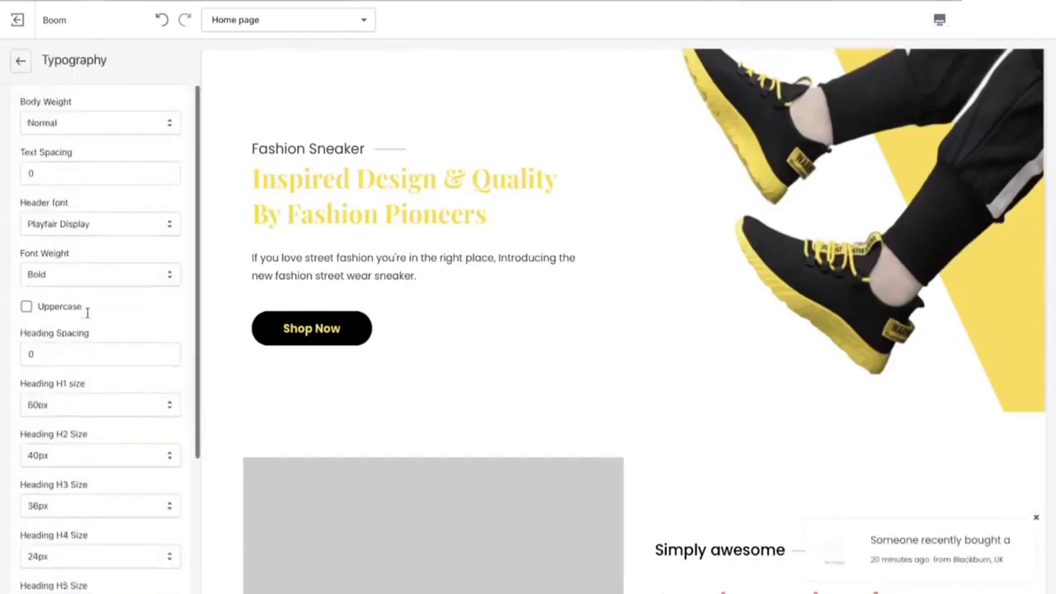
scroll(87, 311, "down", 5)
scroll(86, 313, "up", 5)
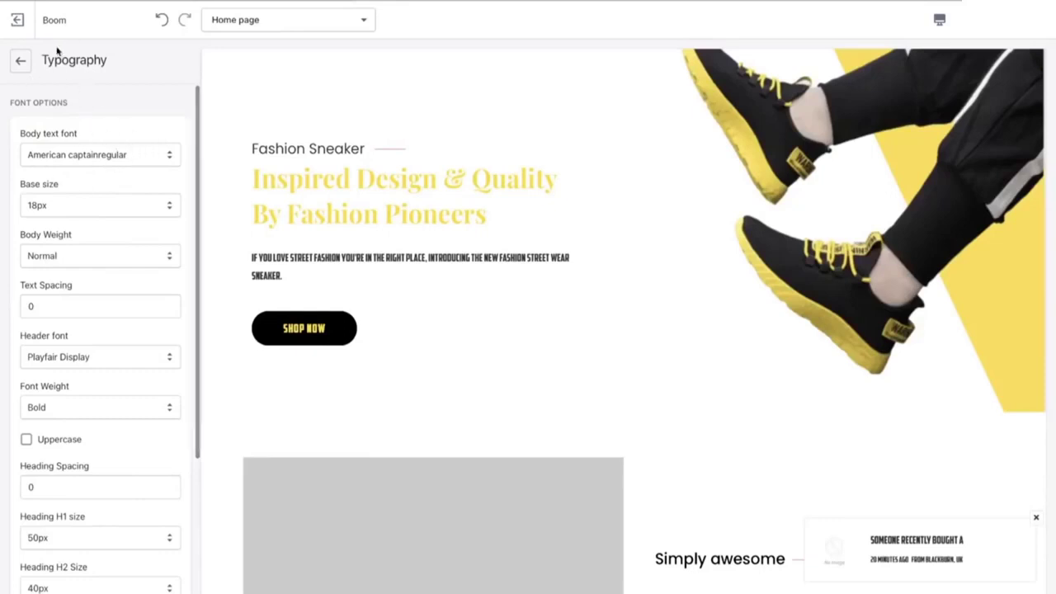
left_click(162, 19)
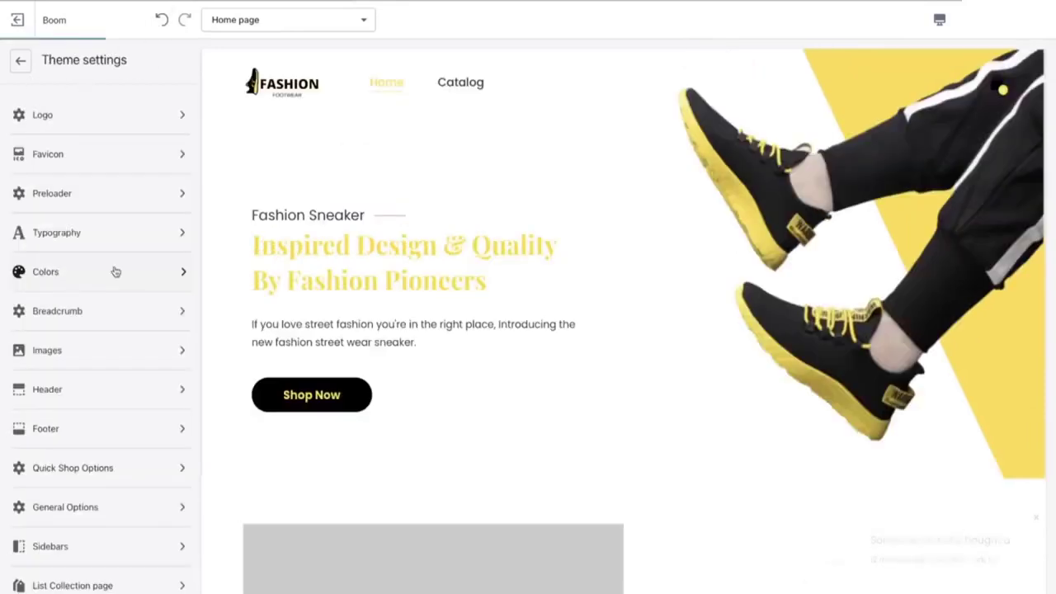
- Replace the coral accents in the theme's Colors settings, such as Primary button text, with the brand yellow
left_click(115, 272)
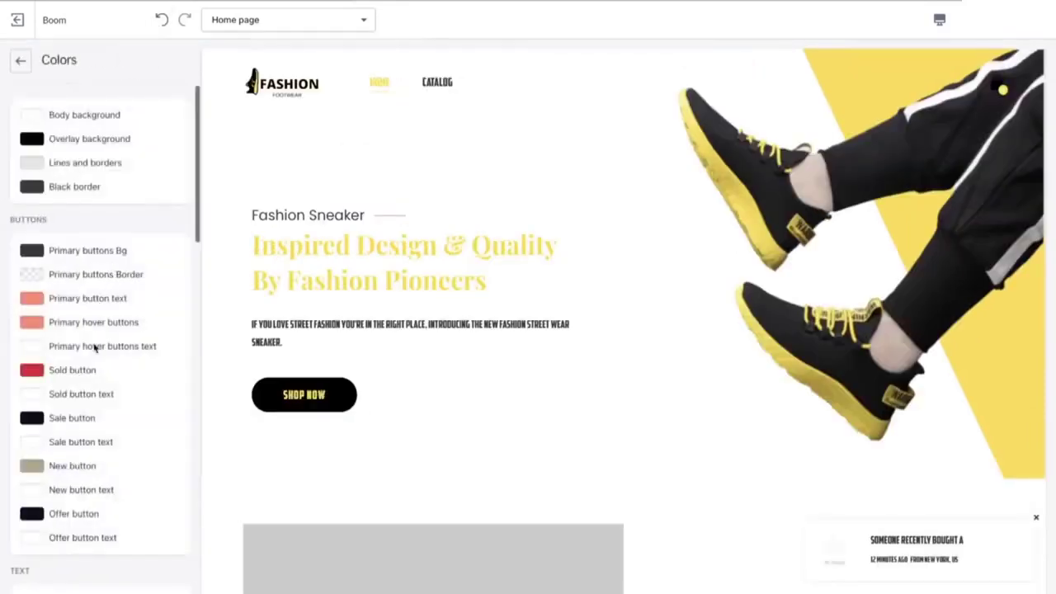
scroll(94, 349, "down", 15)
scroll(94, 349, "up", 15)
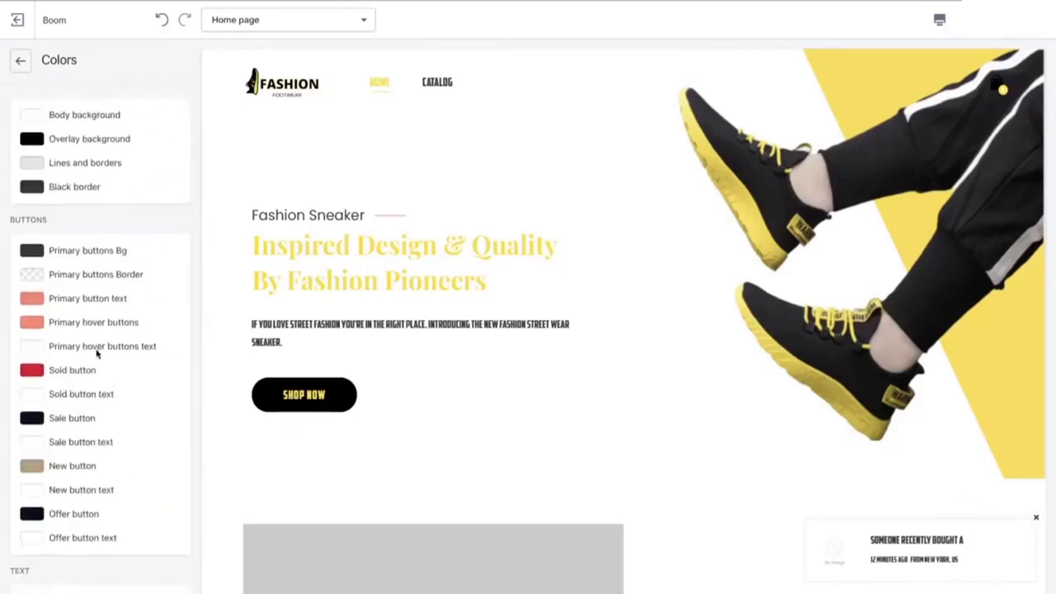
left_click(33, 299)
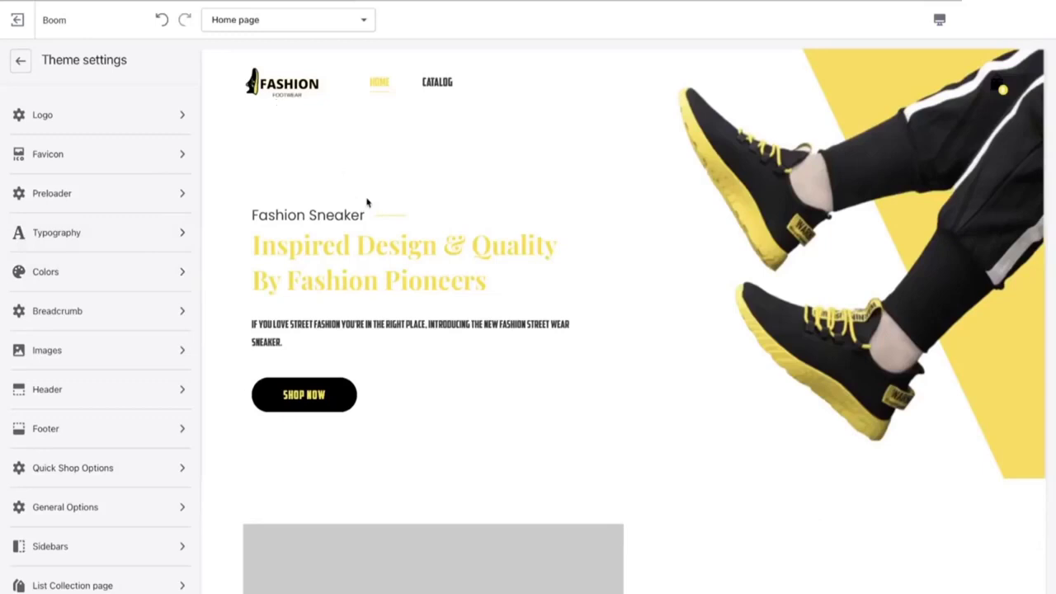
- Turn on the store's currency switcher in the theme's Money options
left_click(114, 308)
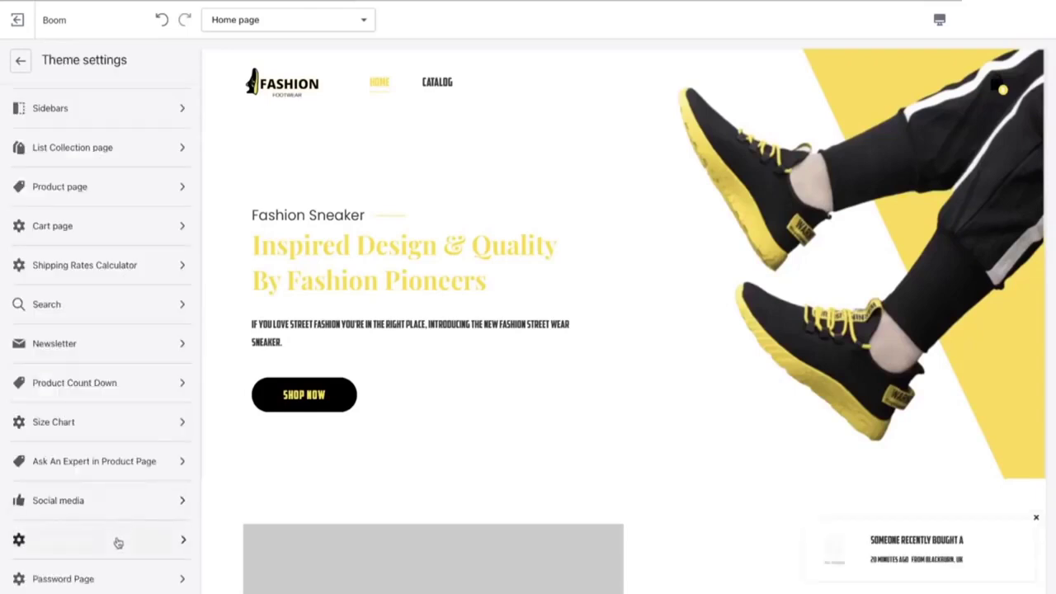
left_click(118, 543)
left_click(26, 120)
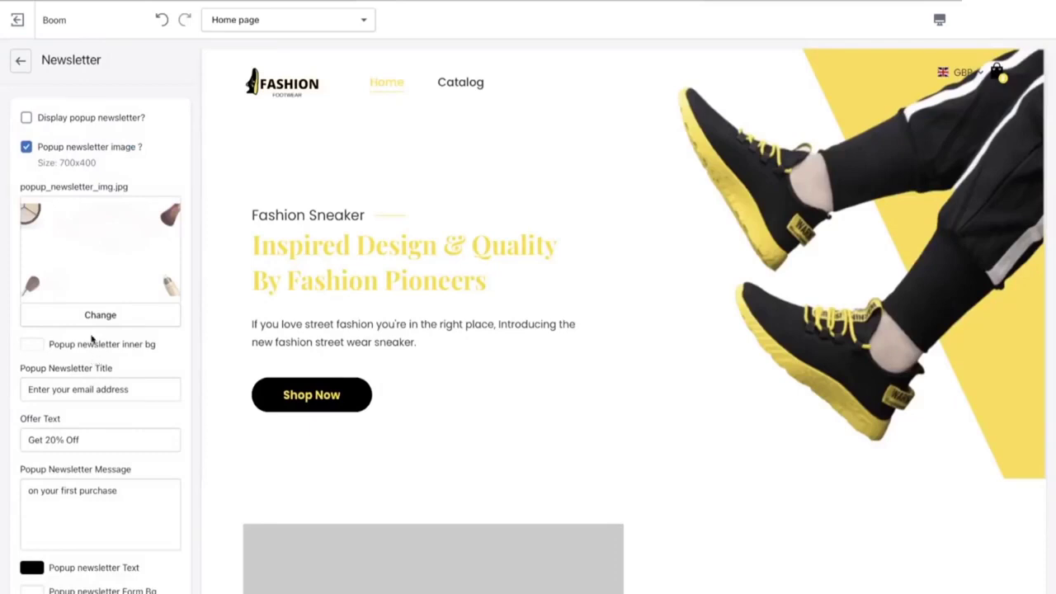
- Turn off the popup newsletter image option in the Newsletter settings
left_click(27, 148)
left_click(21, 62)
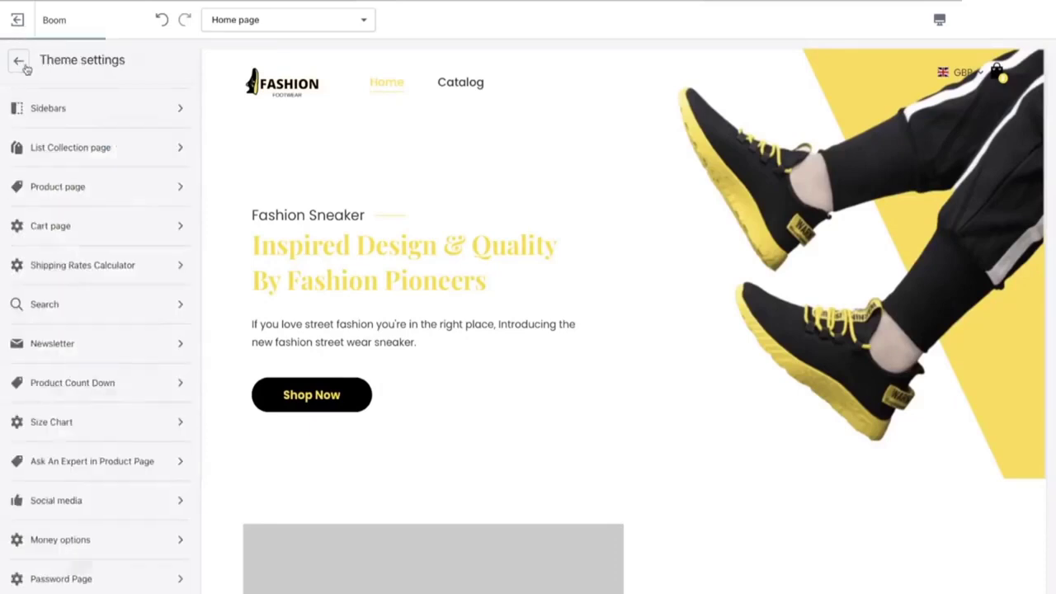
- Check the Shipping Rates Calculator settings and return to the home page's section list
scroll(86, 352, "up", 1)
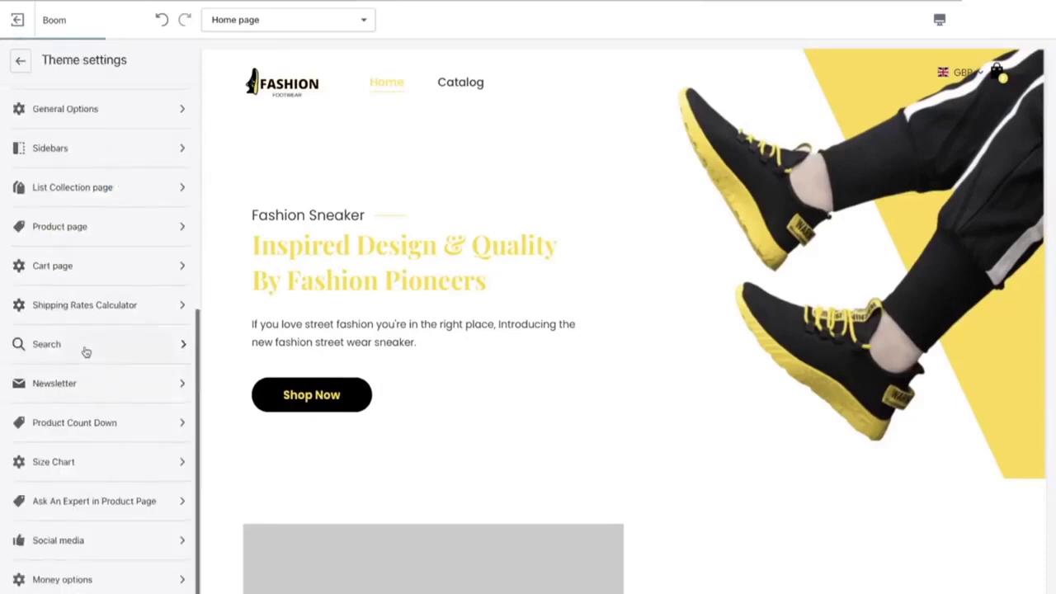
scroll(86, 352, "up", 3)
scroll(83, 351, "down", 1)
left_click(66, 435)
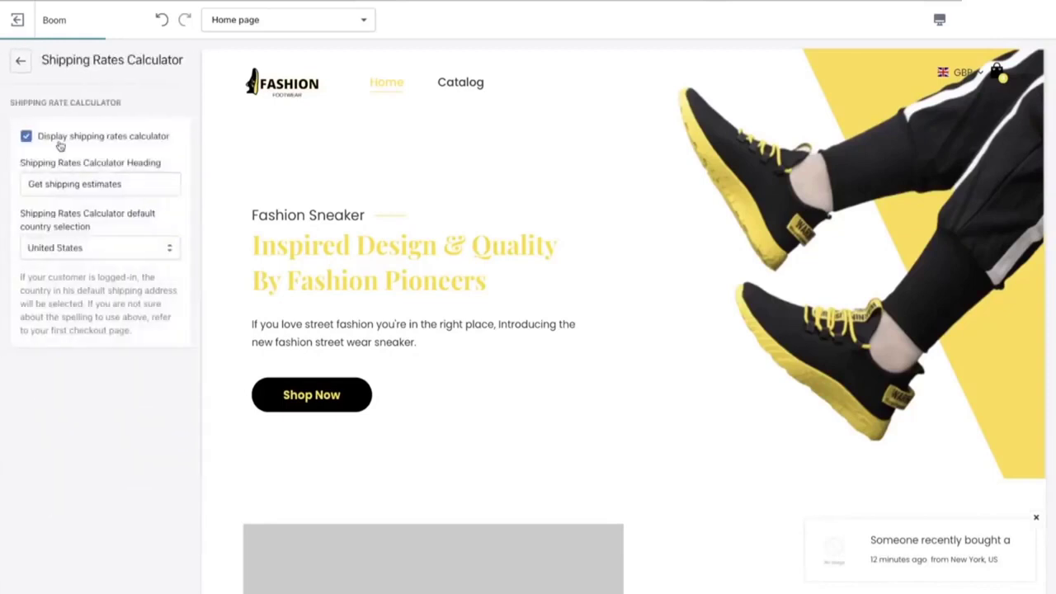
left_click(20, 62)
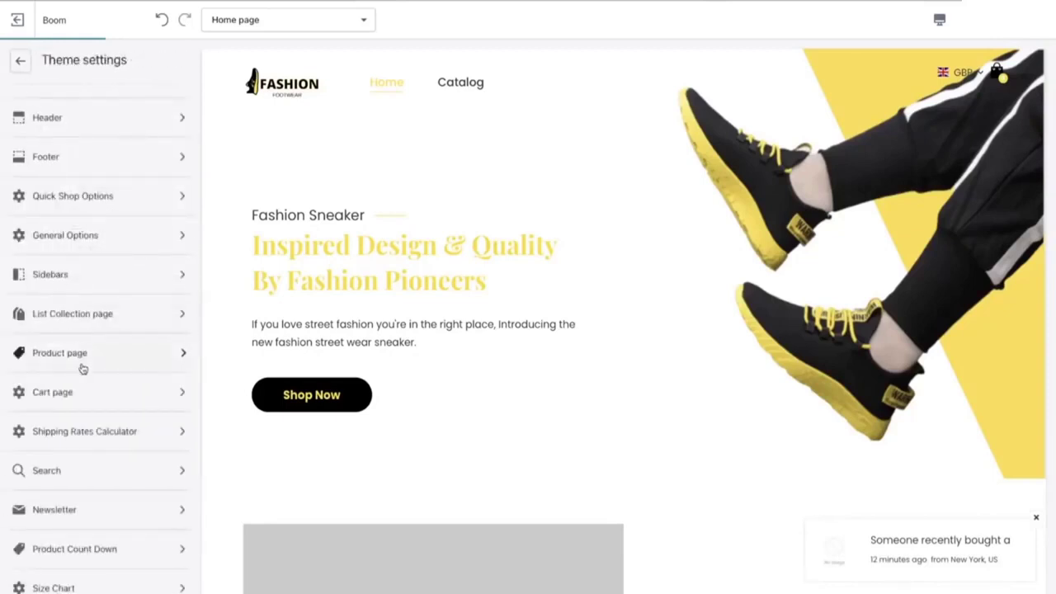
scroll(83, 368, "up", 5)
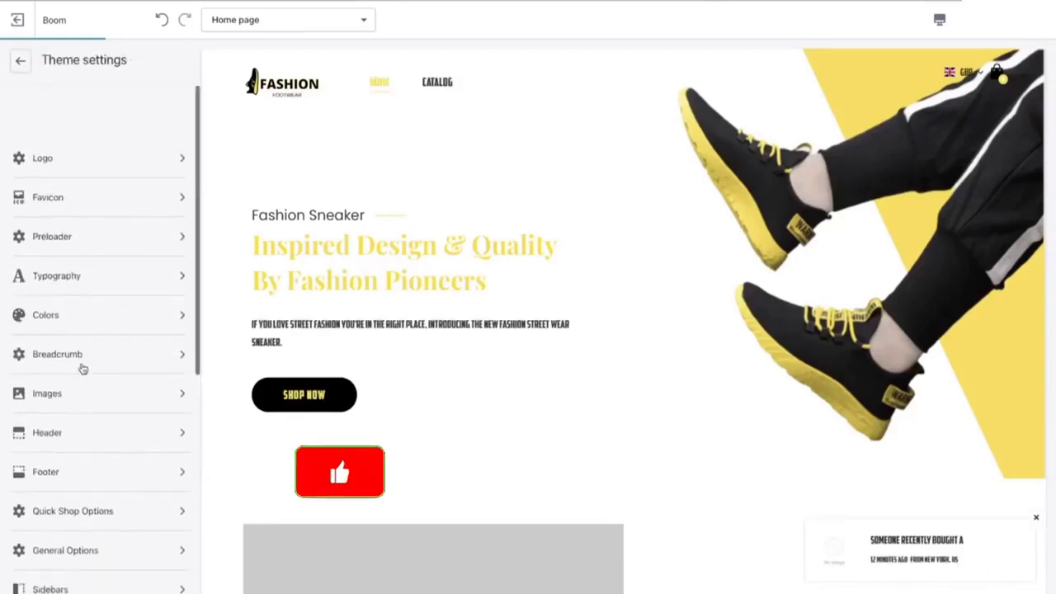
left_click(23, 66)
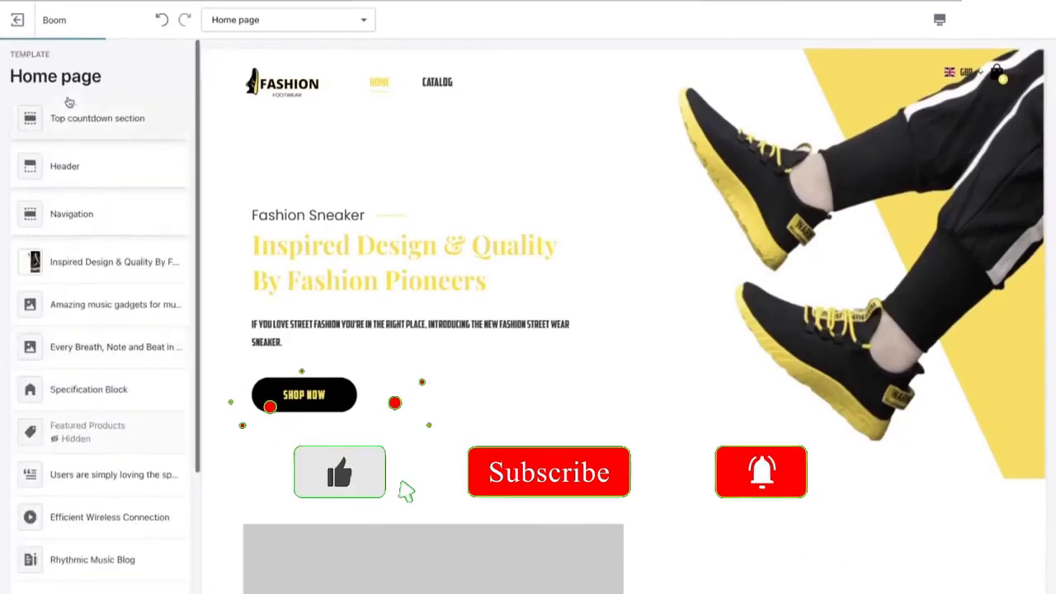
- Set the Heading color of the "Amazing music gadgets for music lovers" section to the brand yellow
scroll(333, 259, "down", 5)
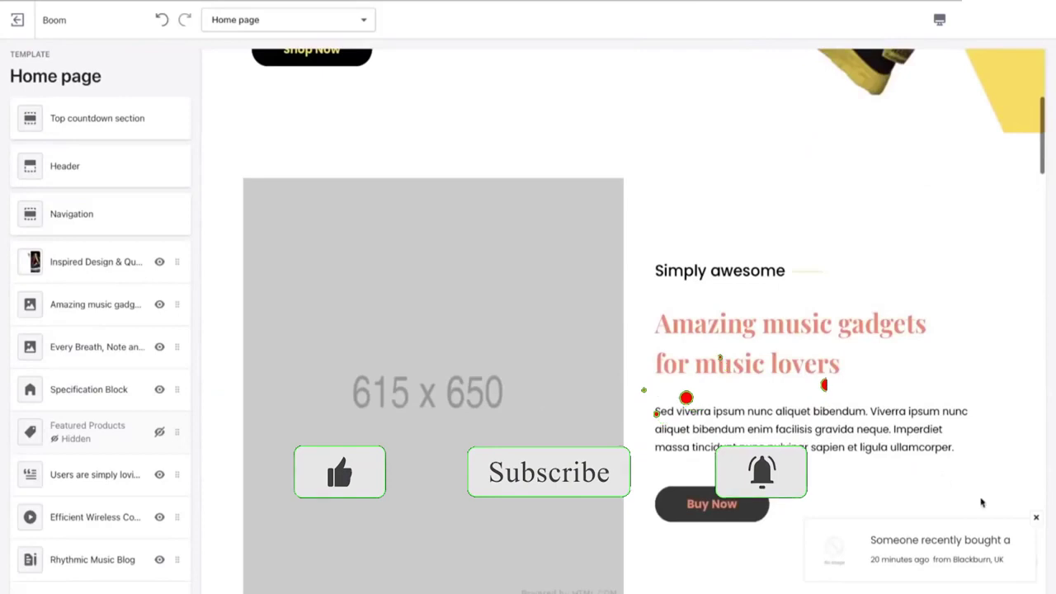
left_click(95, 304)
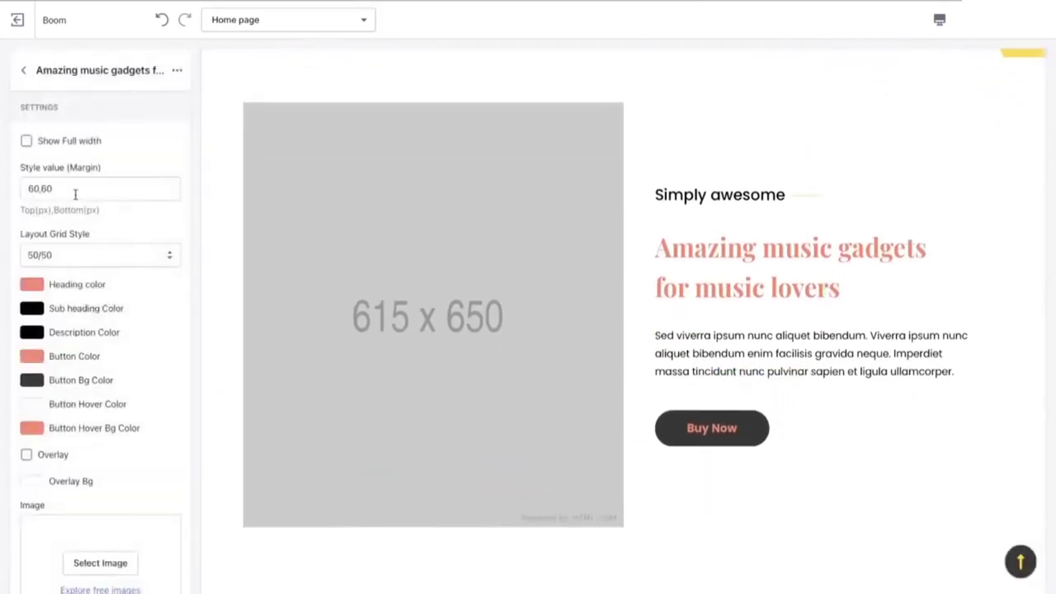
left_click(37, 287)
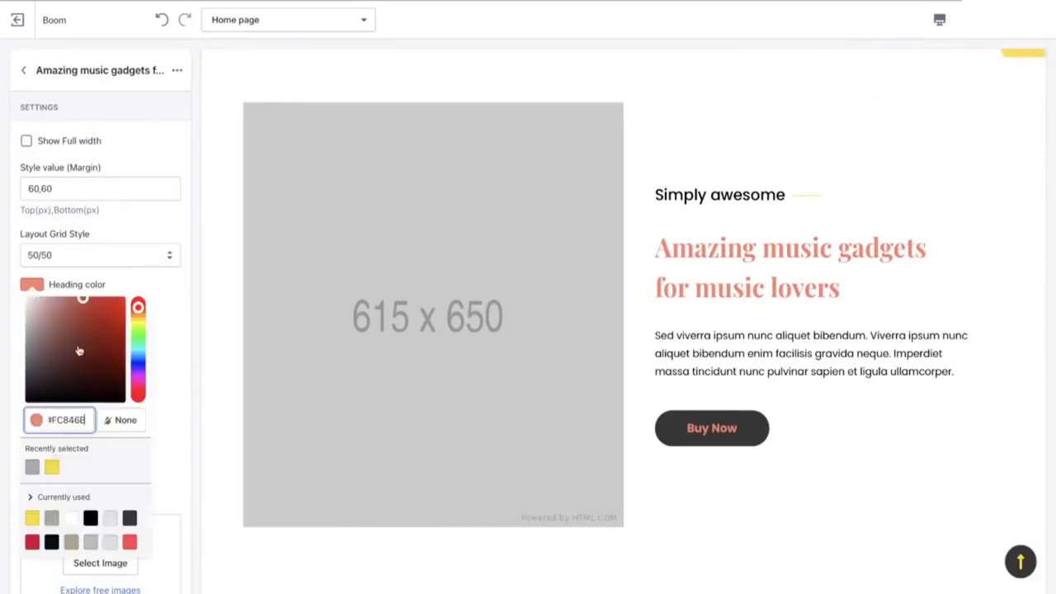
left_click(53, 468)
left_click(171, 437)
- Set the section's Button Color and Button Hover Bg Color to the brand yellow
left_click(34, 360)
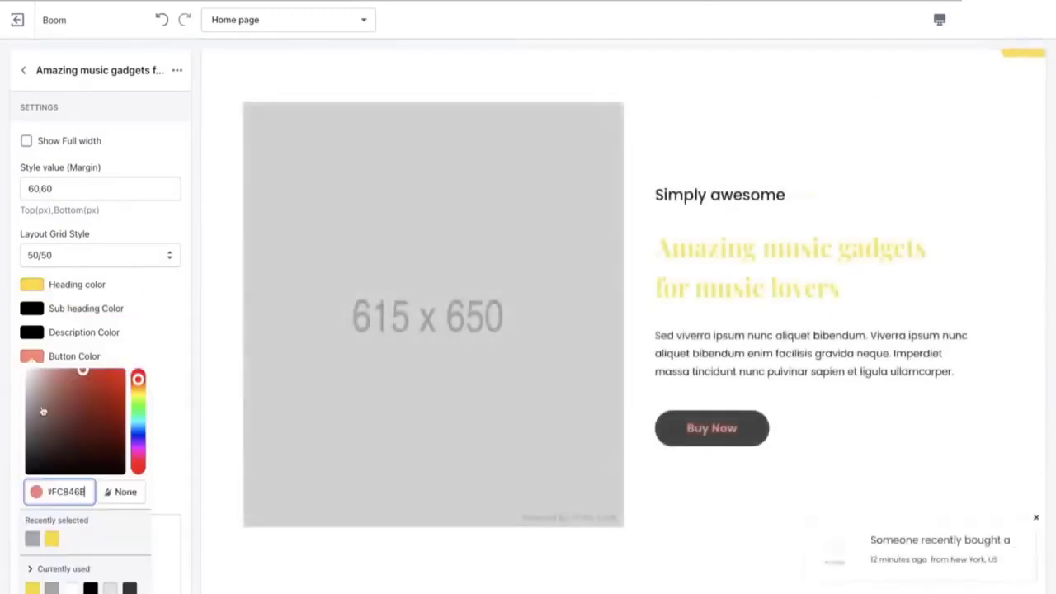
left_click(51, 539)
left_click(179, 365)
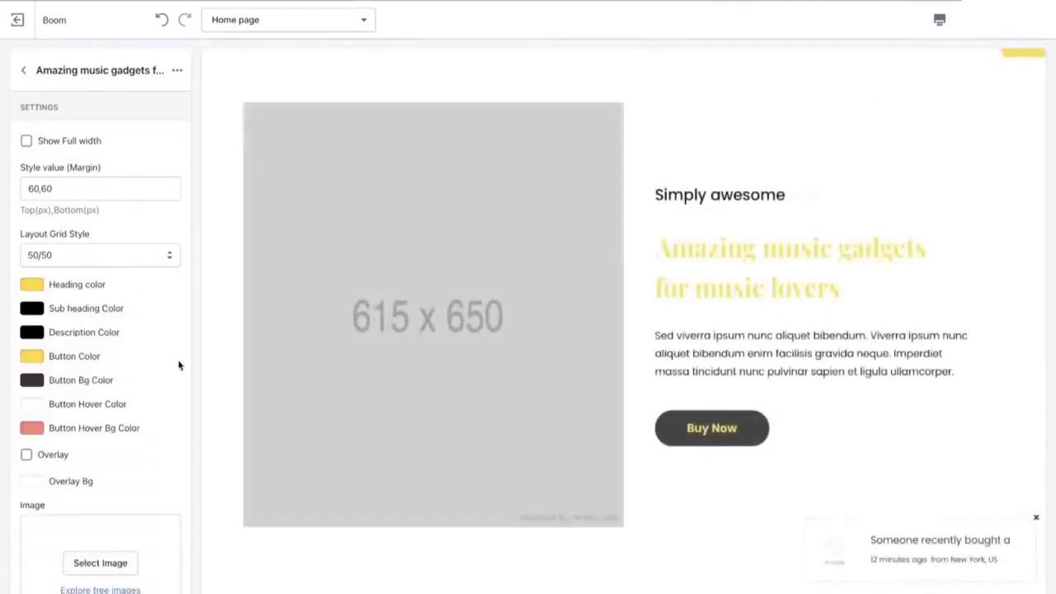
left_click(33, 427)
left_click(168, 459)
- Use the library picture of a pair of black sneakers with yellow soles as the section's image
scroll(169, 459, "down", 5)
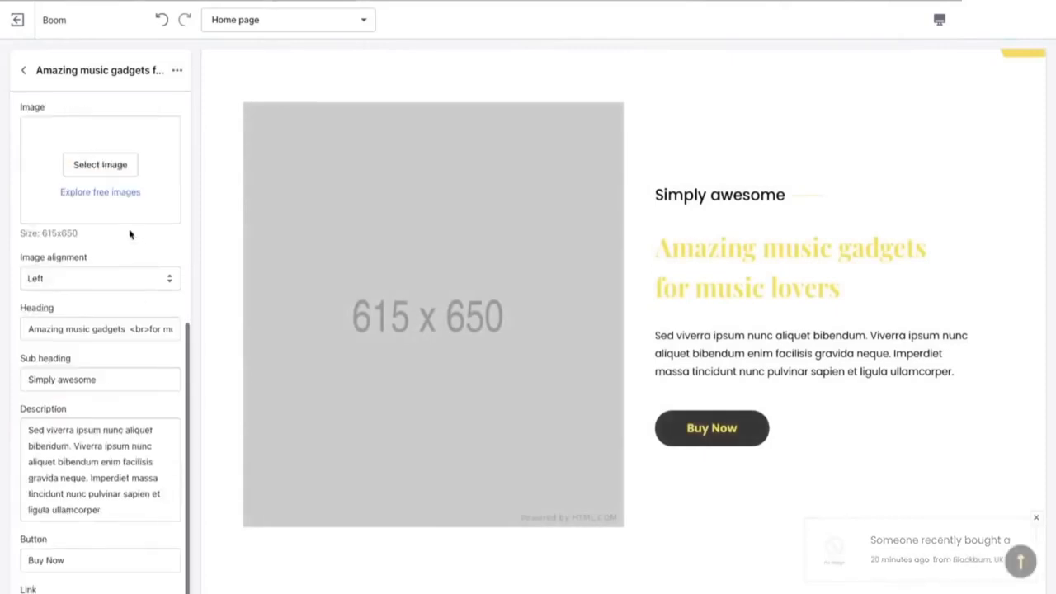
left_click(100, 165)
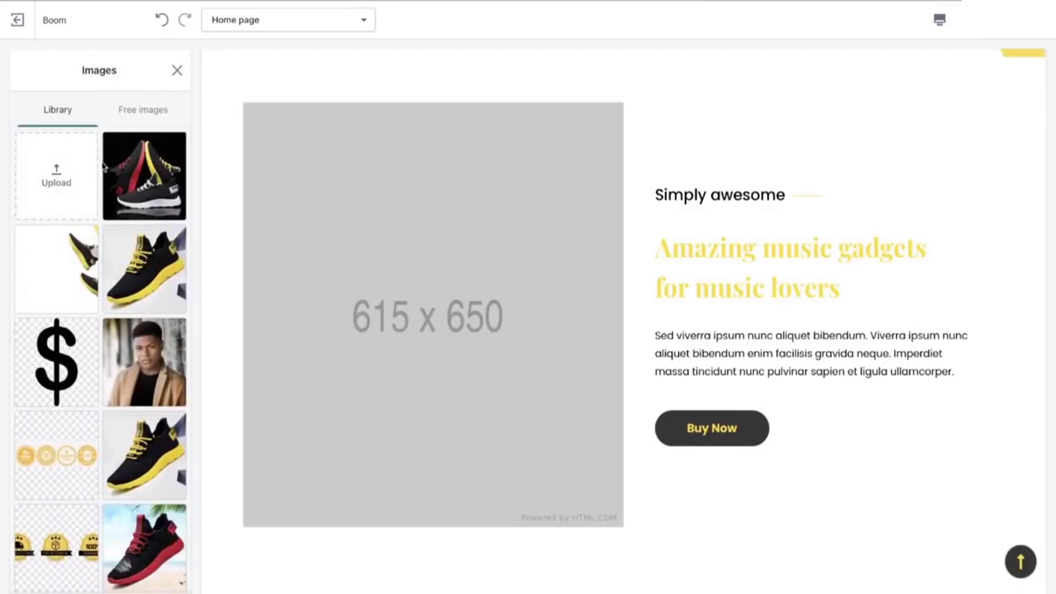
left_click(165, 252)
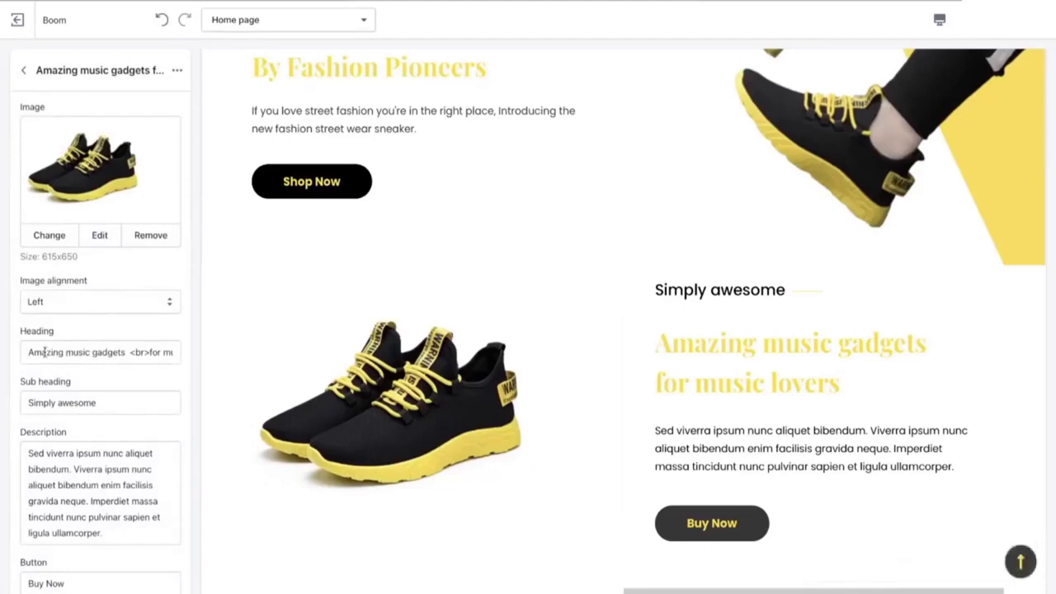
- Change the section's heading to "Be Extradordinary", sub heading to "Statement Sneakers", description to the lightweight shoes text and button label to "Shop Now"
left_click_drag(29, 351, 202, 358)
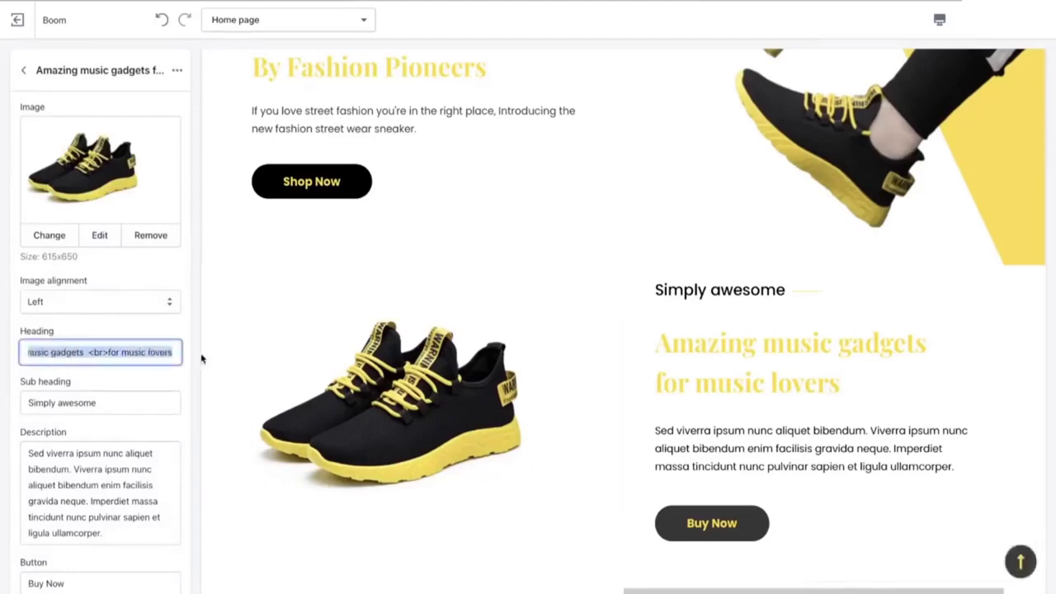
key("BackSpace")
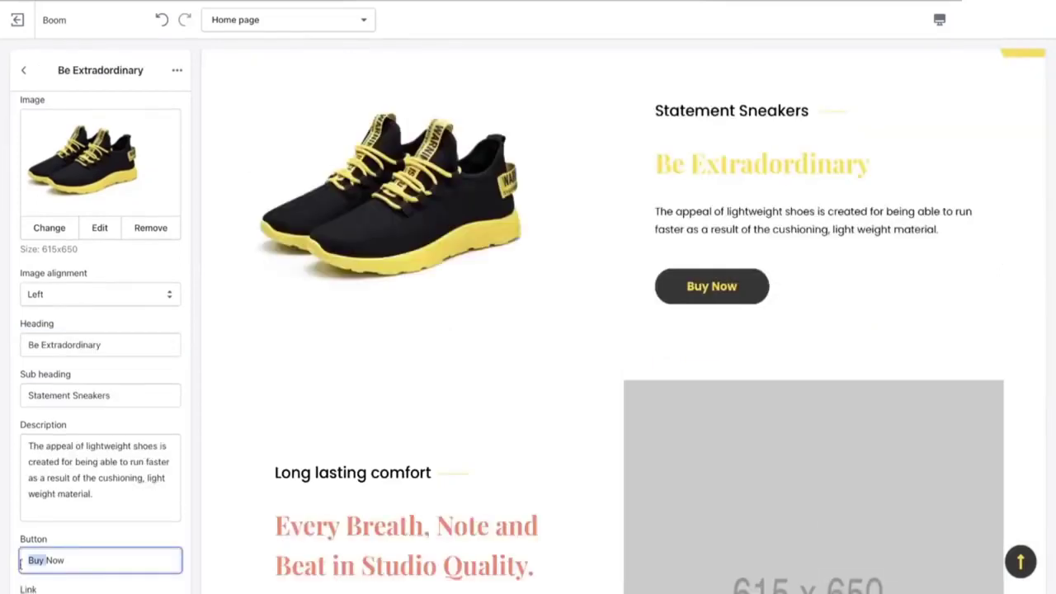
type("Shop")
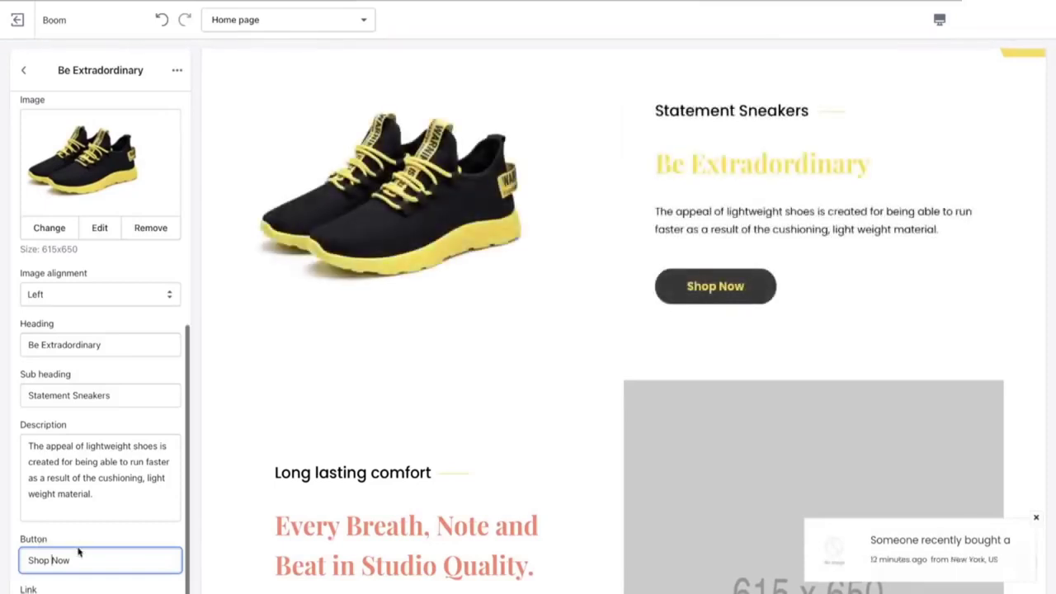
- Set the "Be Extradordinary" section's Button Bg Color to black (#000000) and return to the list of home page sections
scroll(79, 546, "up", 5)
scroll(79, 546, "up", 2)
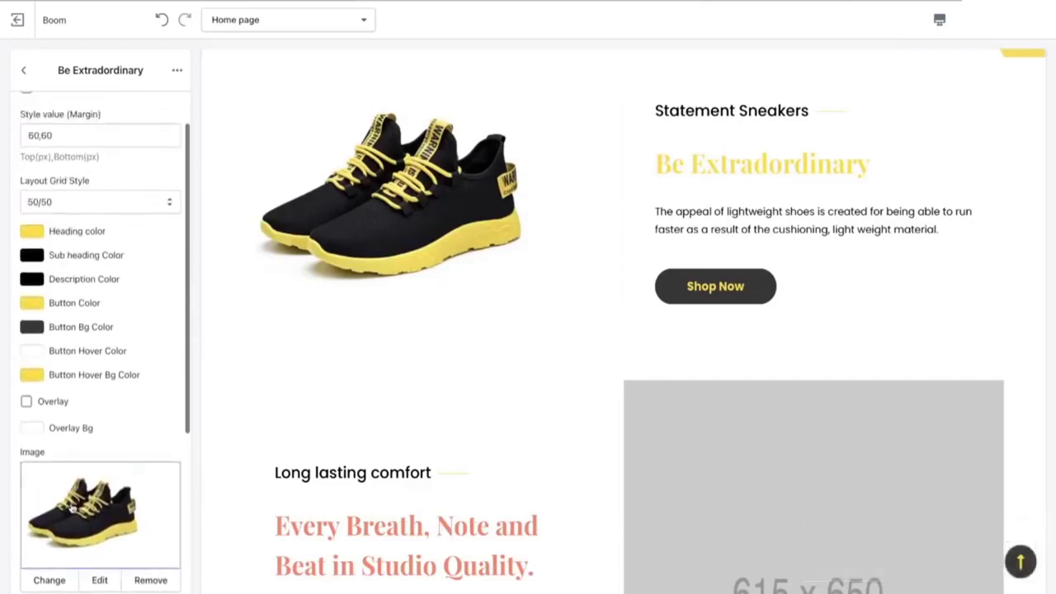
left_click(32, 329)
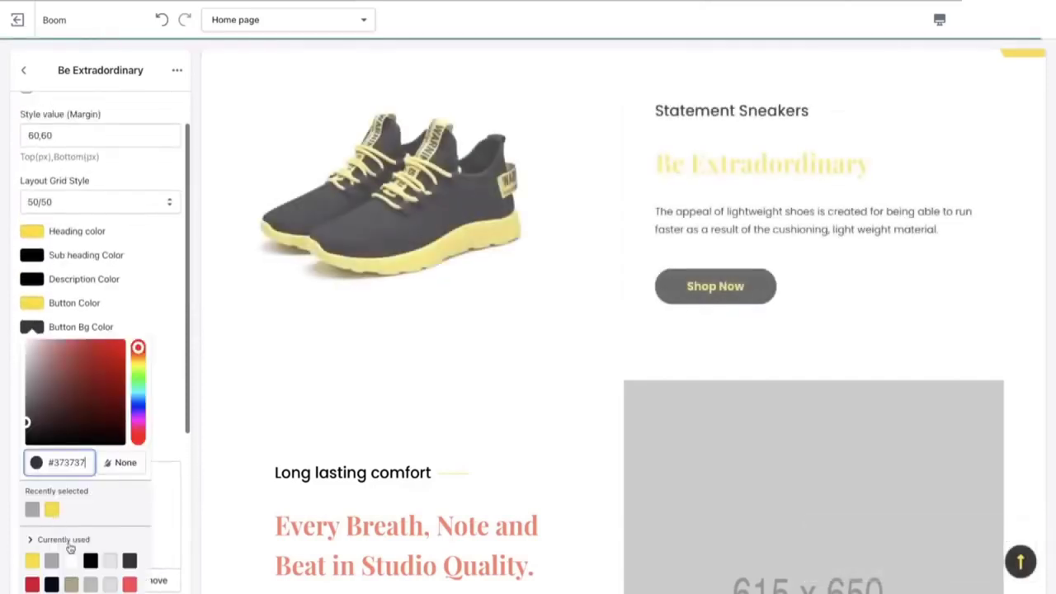
left_click(90, 560)
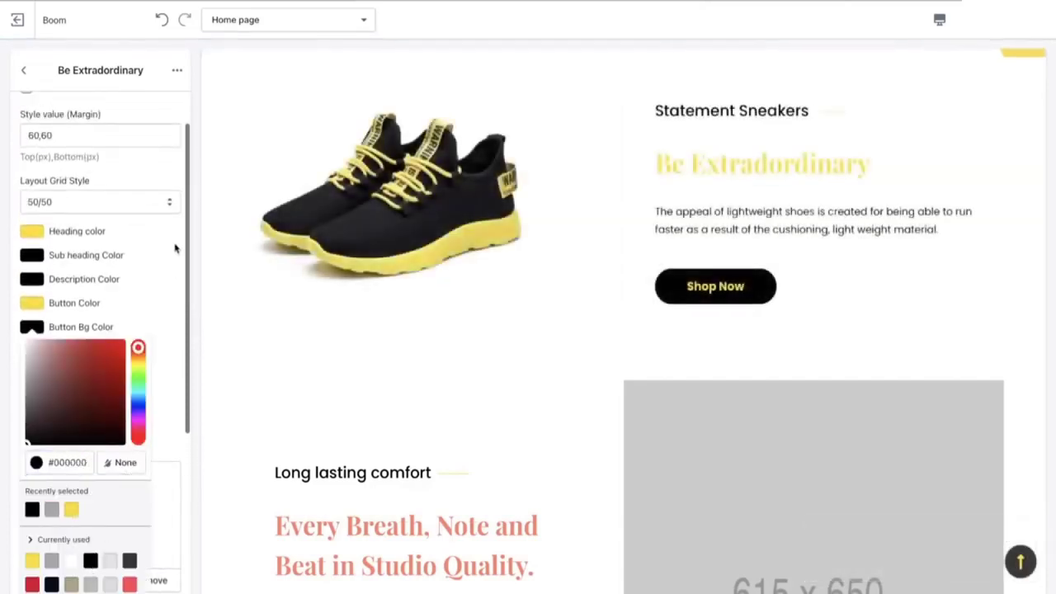
left_click(156, 275)
scroll(77, 136, "up", 1)
left_click(23, 71)
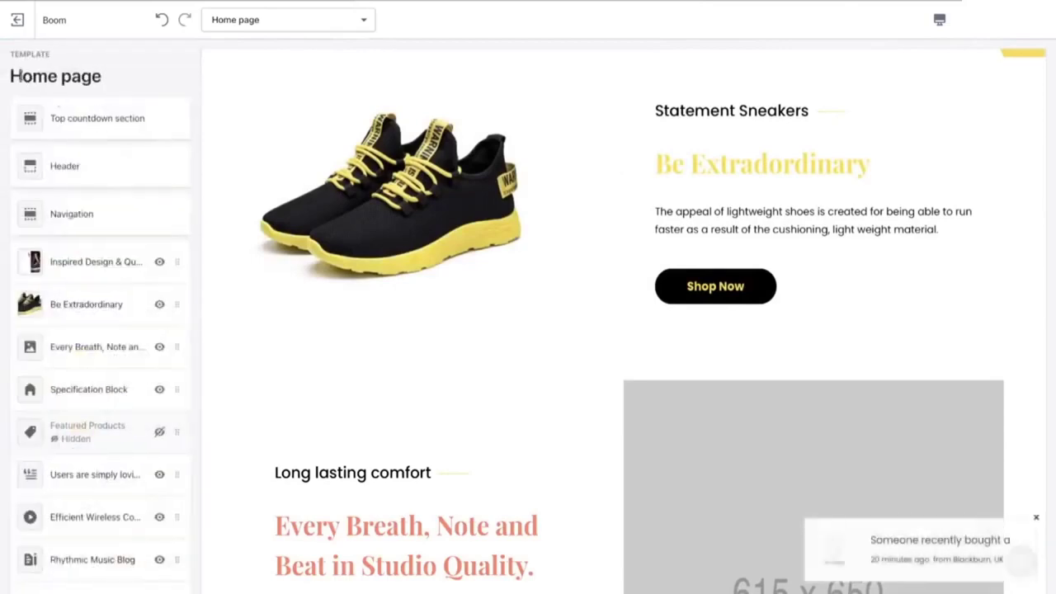
- Set the Heading color of the "Every Breath, Note and Beat in Studio Quality." section to the brand yellow
scroll(415, 341, "up", 5)
scroll(415, 342, "down", 7)
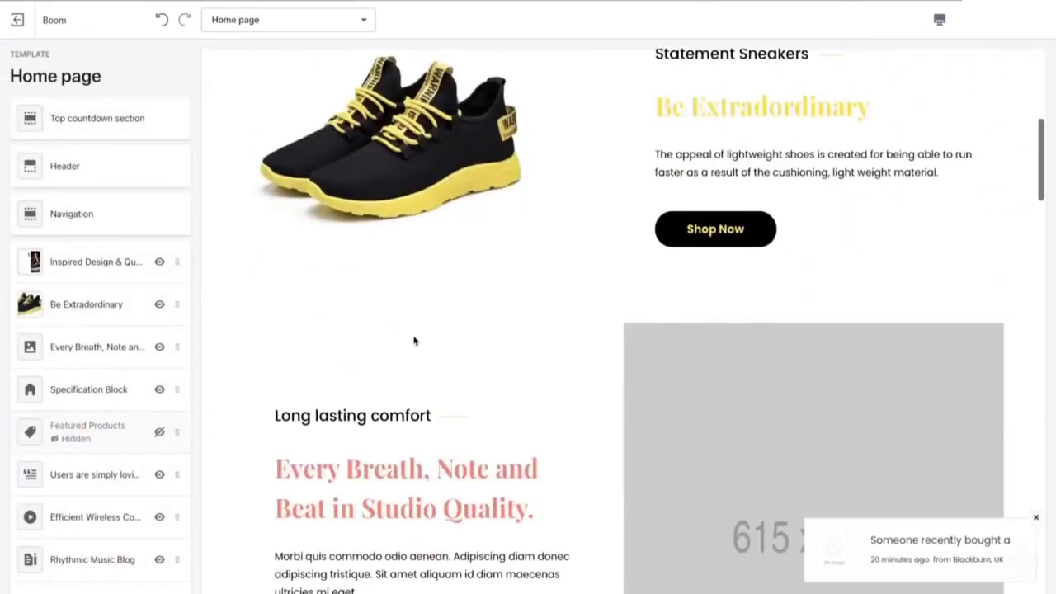
scroll(415, 342, "up", 4)
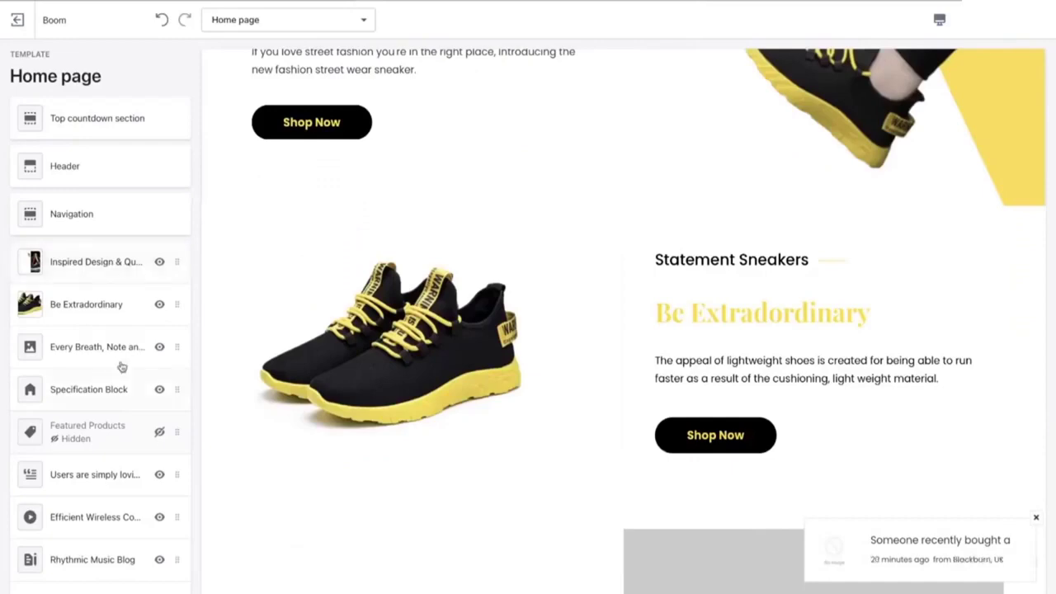
scroll(404, 366, "down", 2)
scroll(404, 366, "up", 1)
scroll(404, 366, "down", 5)
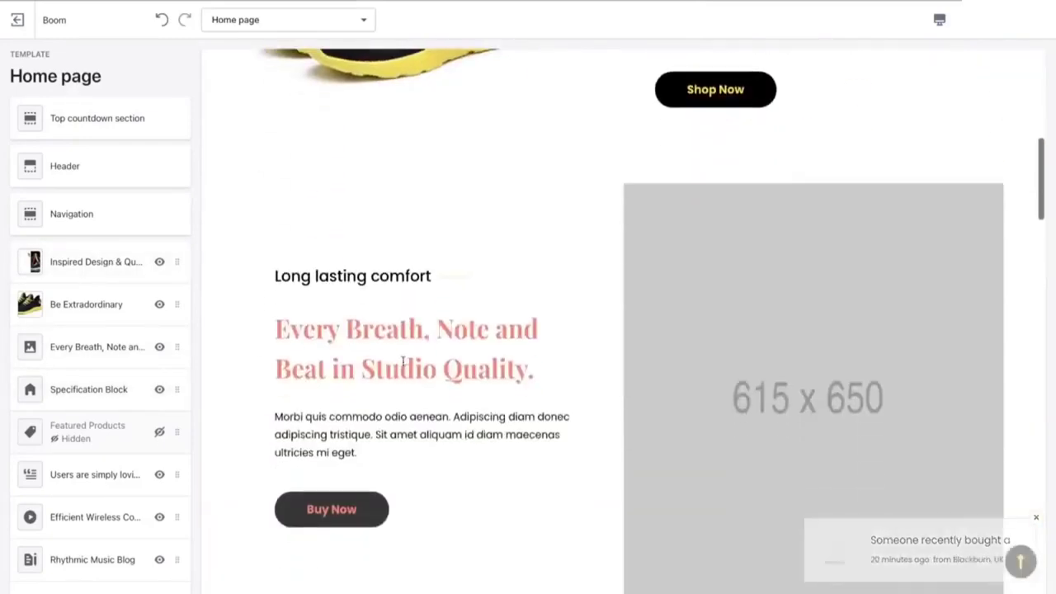
left_click(85, 358)
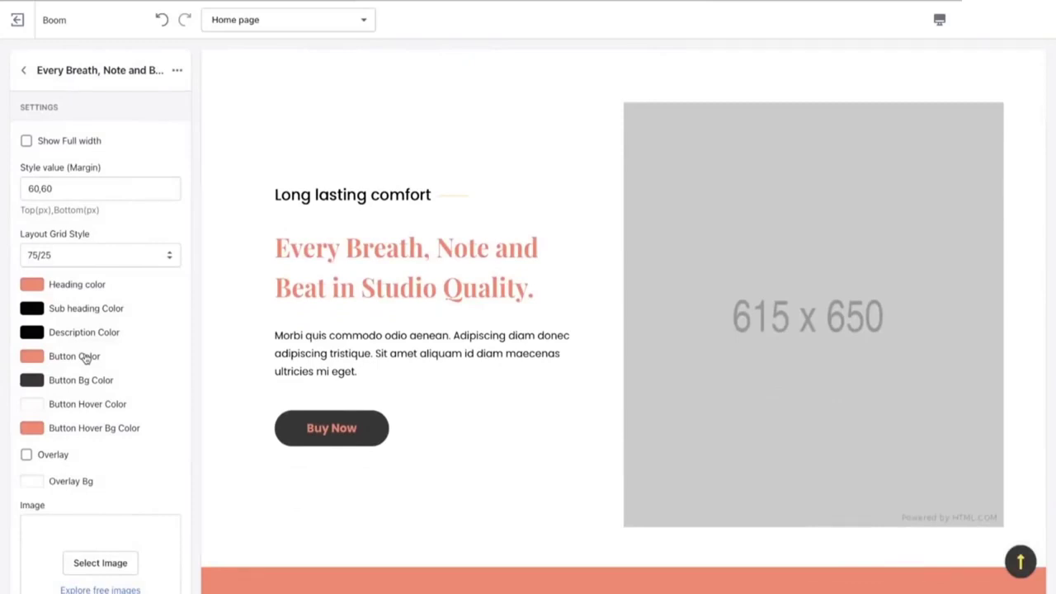
left_click(31, 283)
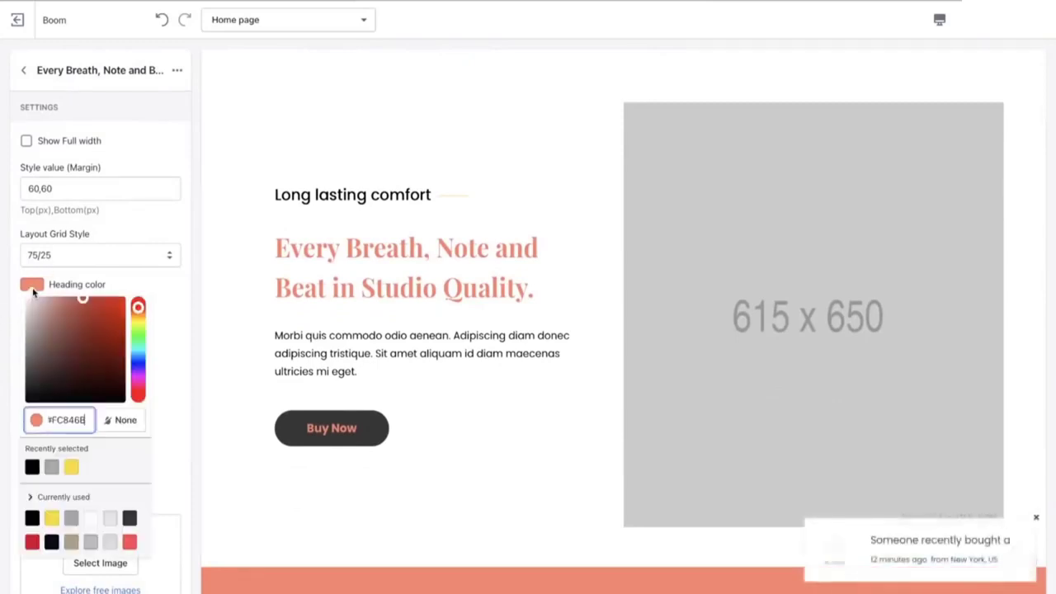
left_click(73, 467)
left_click(154, 384)
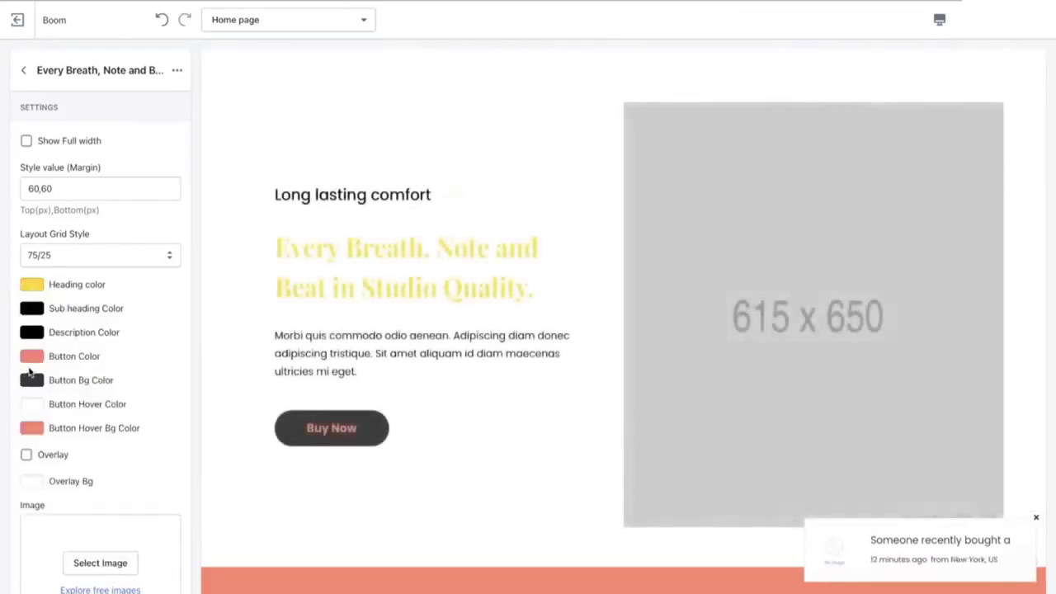
- Set the "Every Breath, Note and Beat in Studio Quality." section's Button Color and Button Hover Bg Color to the brand yellow
left_click(33, 356)
left_click(70, 538)
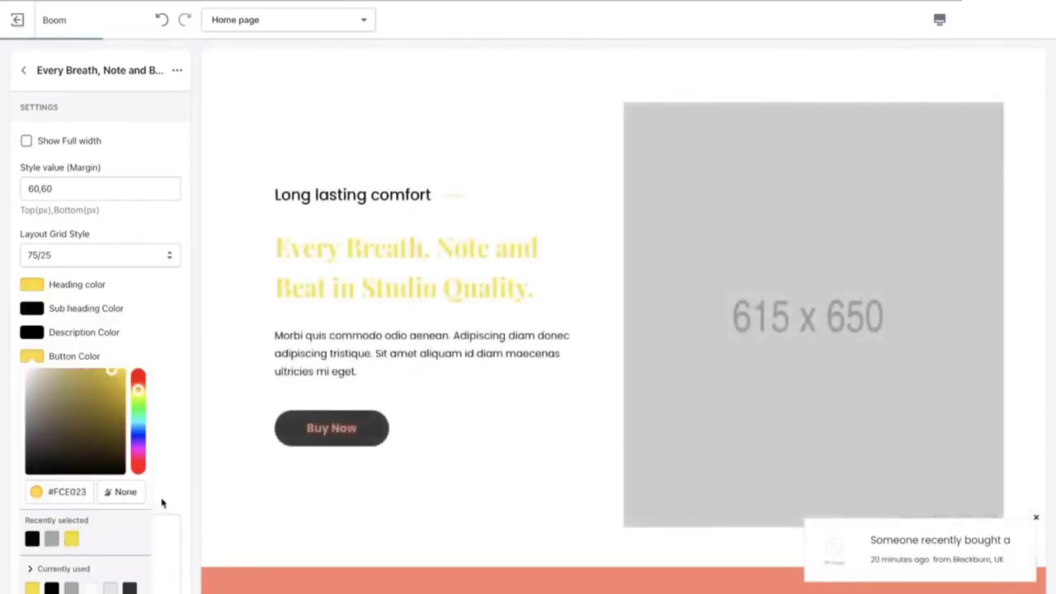
left_click(160, 500)
left_click(32, 427)
left_click(31, 375)
left_click(201, 481)
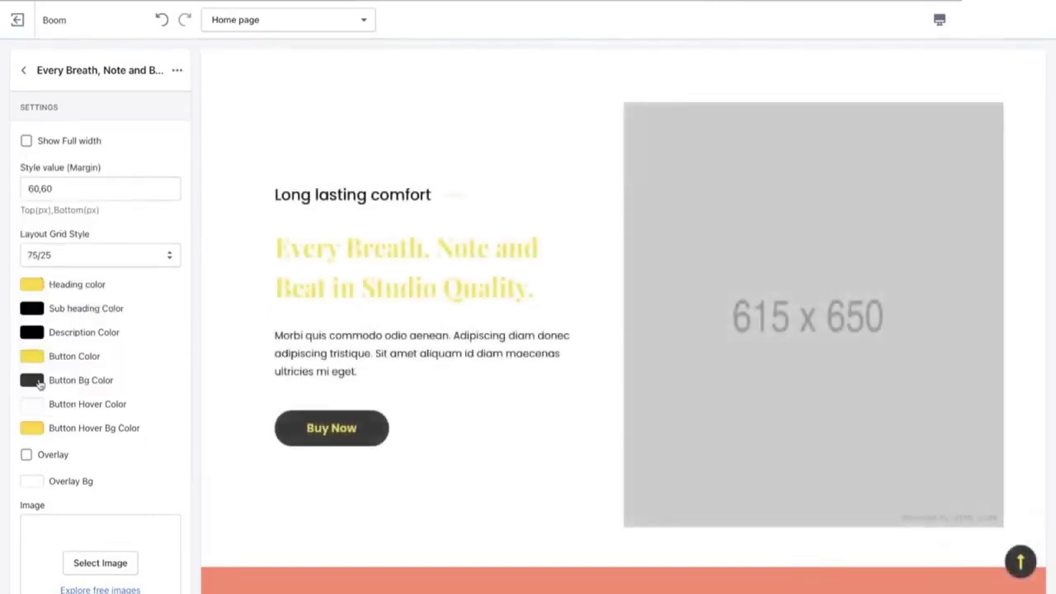
- Set the Button Bg Color of the "Every Breath, Note and Beat in Studio Quality." section to black
left_click(33, 381)
left_click(31, 562)
left_click(153, 335)
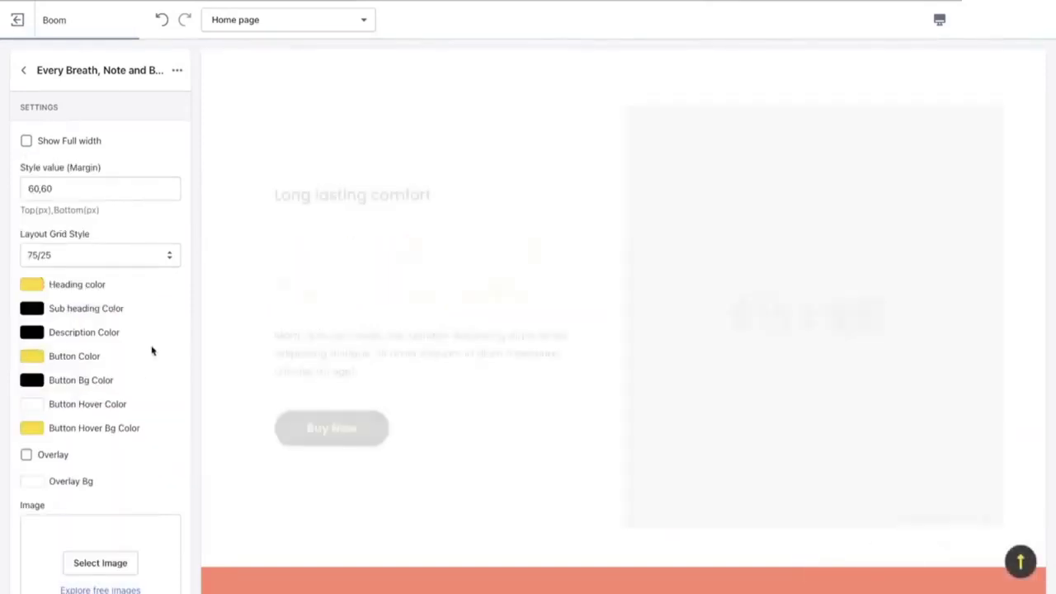
- Upload the screenshot of the black and yellow sneakers seen from behind from the computer as the section's image
scroll(146, 412, "down", 4)
scroll(144, 412, "up", 1)
scroll(144, 412, "down", 2)
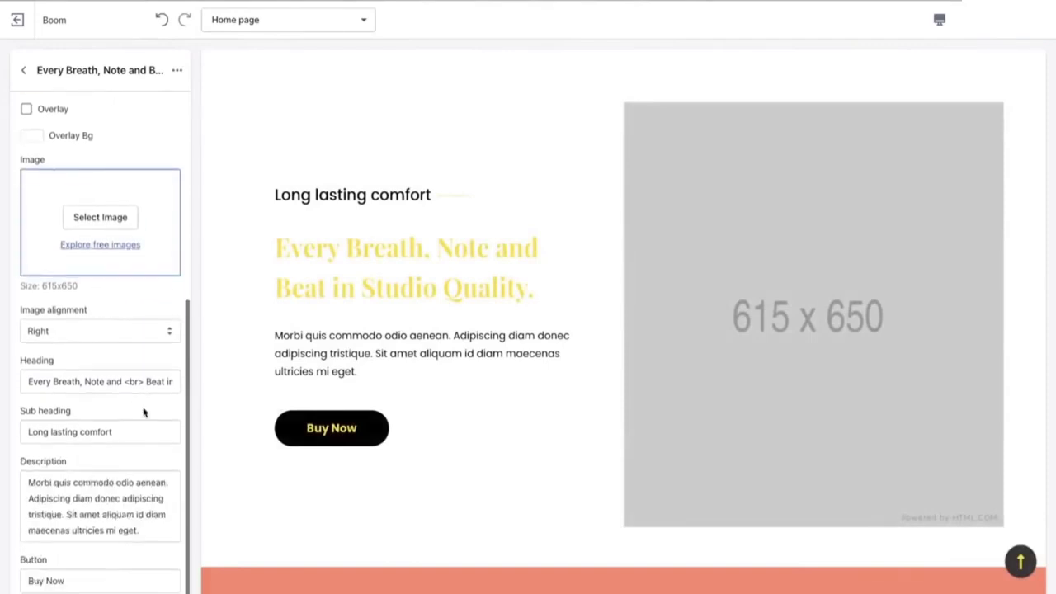
left_click(104, 220)
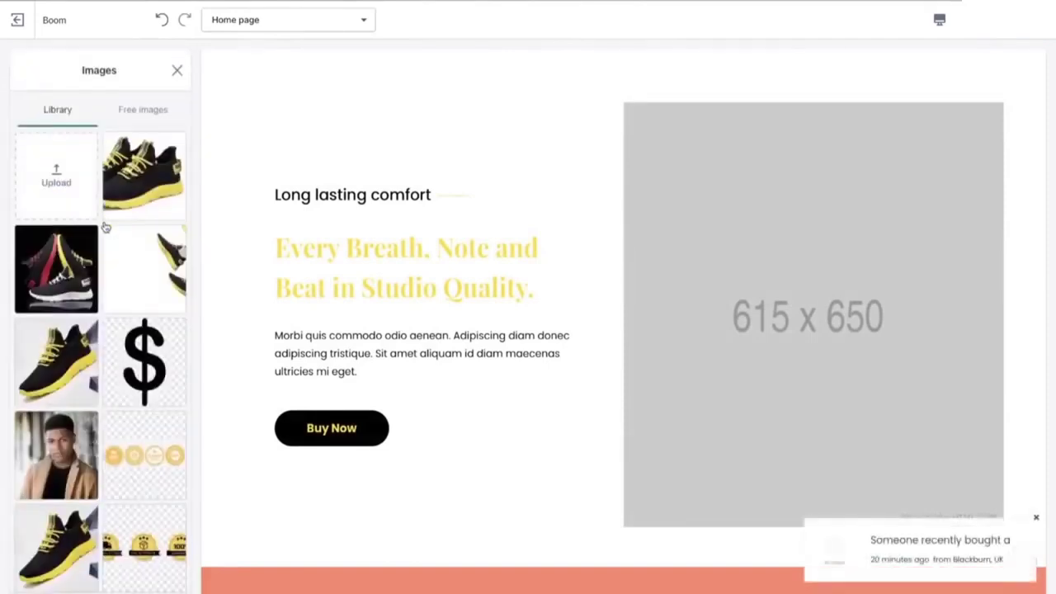
left_click(66, 168)
scroll(587, 351, "down", 2)
scroll(587, 350, "down", 5)
left_click(600, 285)
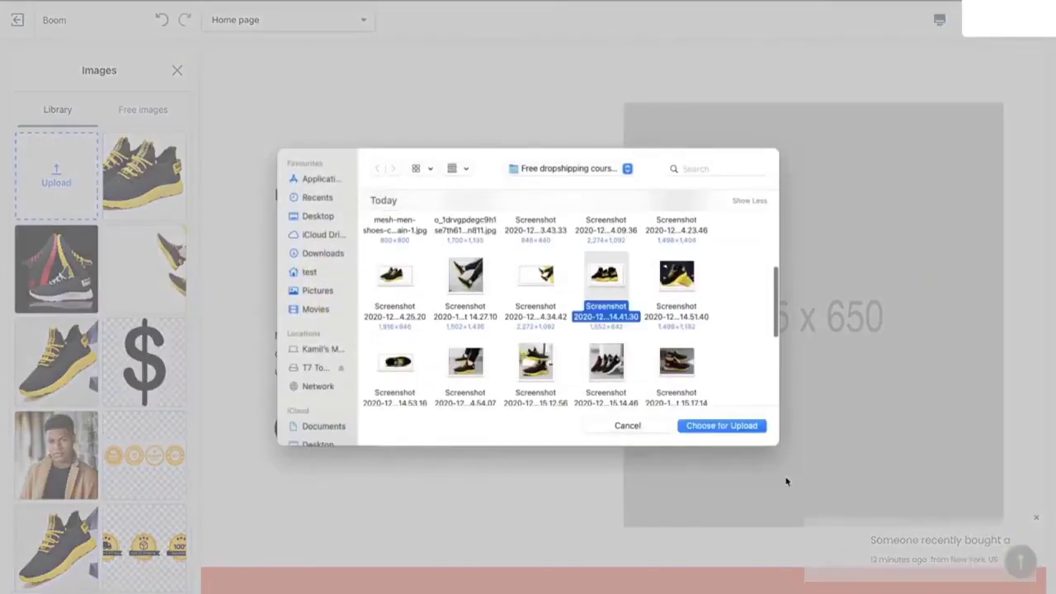
left_click(721, 426)
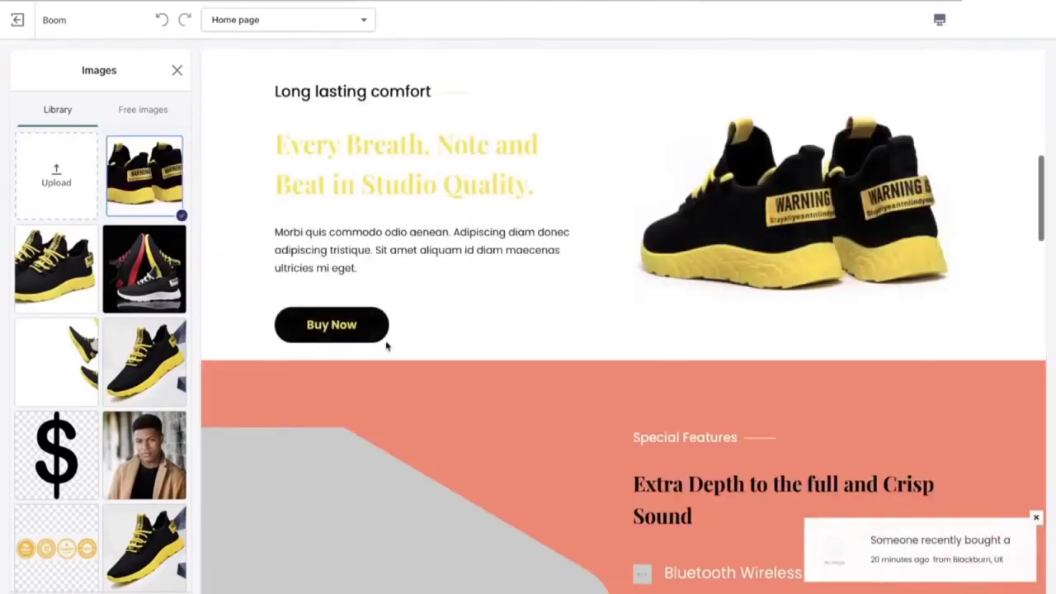
- Change the heading of the "Every Breath, Note and Beat in Studio Quality." section to "Why Choose Our Sneakers?"
scroll(385, 347, "up", 5)
scroll(385, 347, "up", 4)
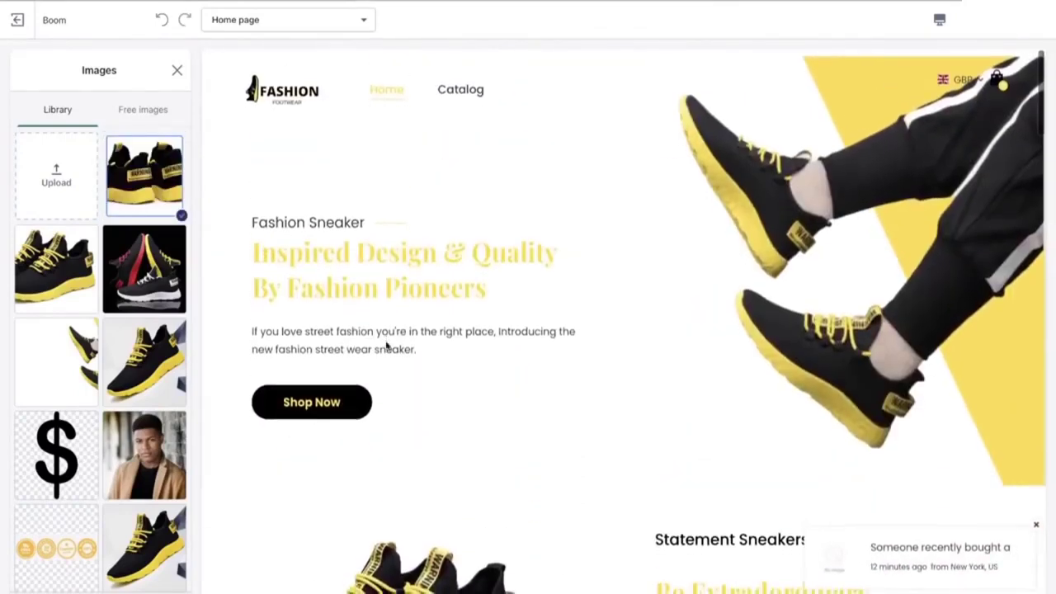
scroll(385, 347, "down", 8)
scroll(401, 368, "up", 8)
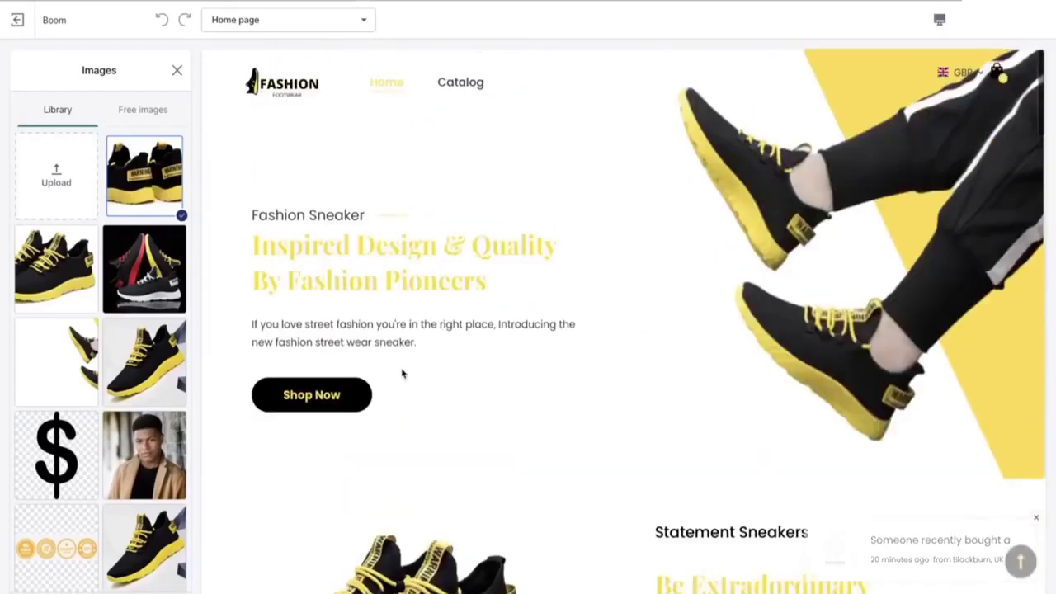
scroll(401, 373, "down", 6)
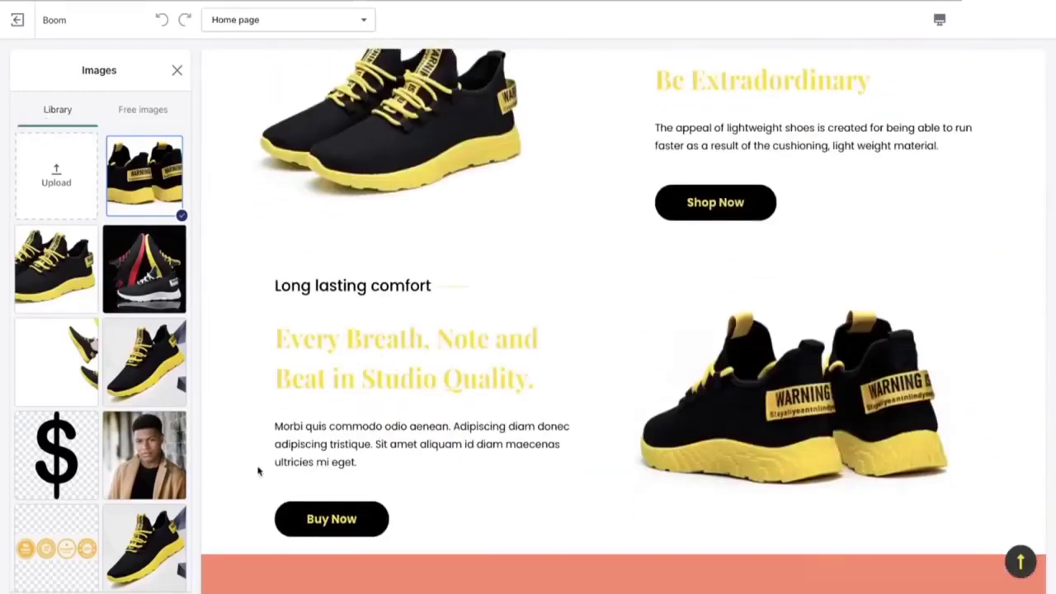
left_click(280, 440)
left_click(27, 72)
left_click(78, 346)
scroll(90, 393, "down", 1)
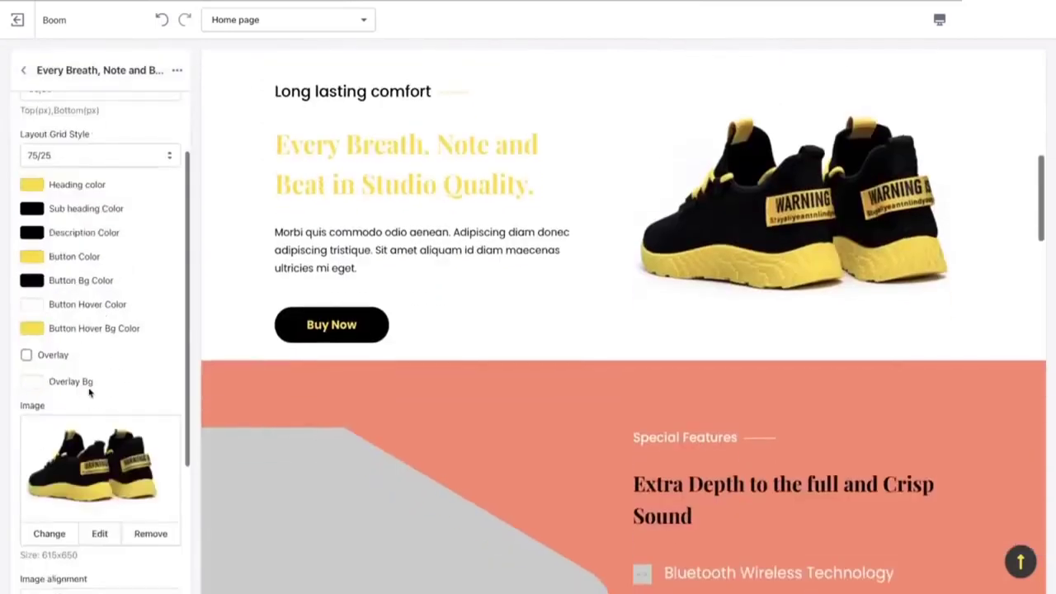
scroll(90, 393, "down", 4)
left_click_drag(26, 361, 193, 373)
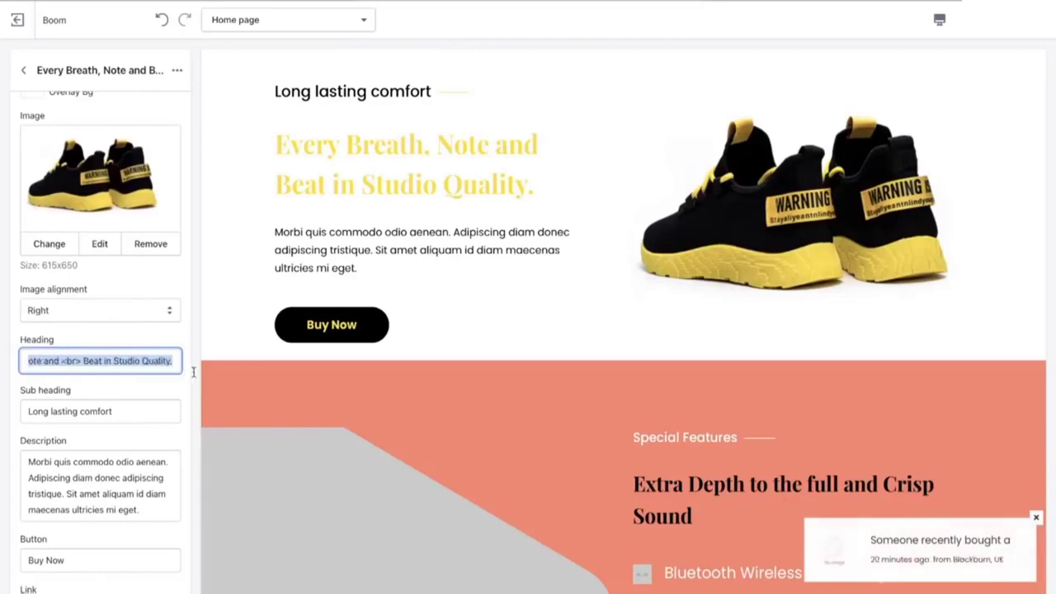
key("BackSpace")
type("Why")
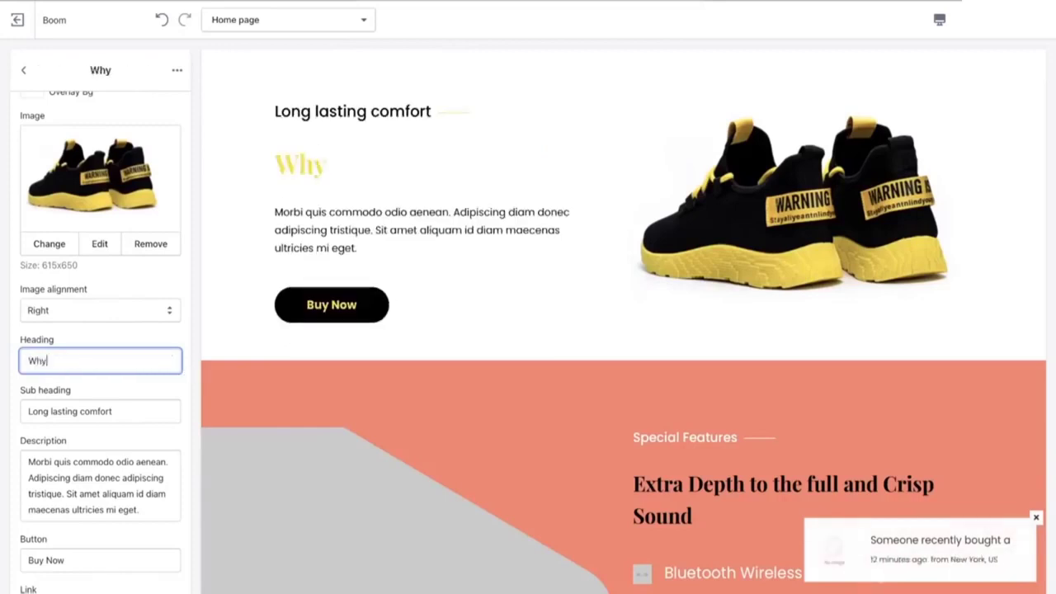
type(" Choose Our Sneakers?")
- Replace the section's description with the text on several colours and sizes, all ages and lightness for training and hiking, and label the button "Shop Now"
left_click_drag(139, 413, 108, 411)
left_click(10, 413)
left_click(132, 411)
triple_click(149, 511)
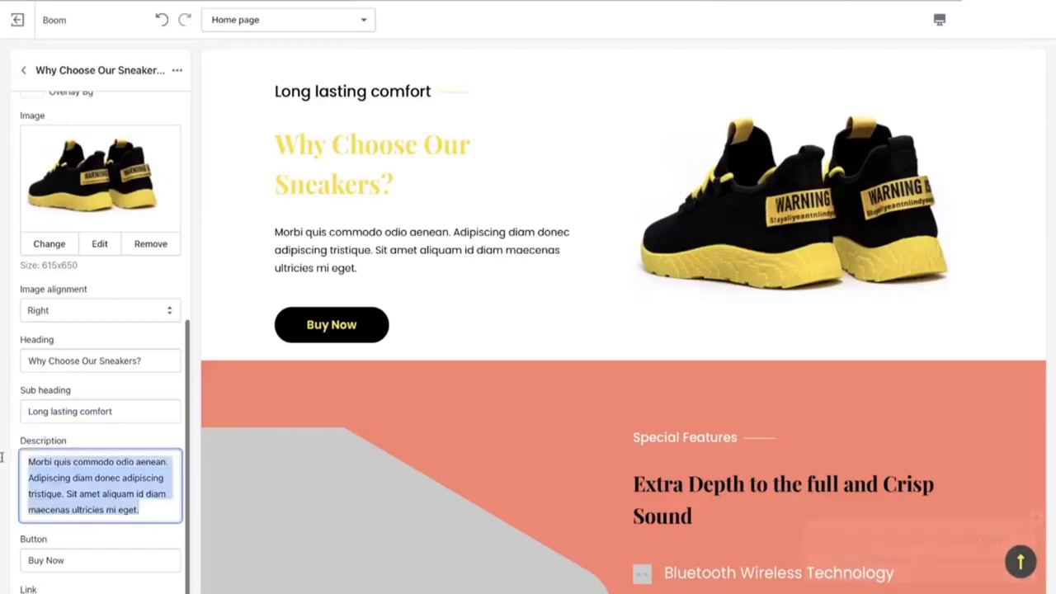
key("BackSpace")
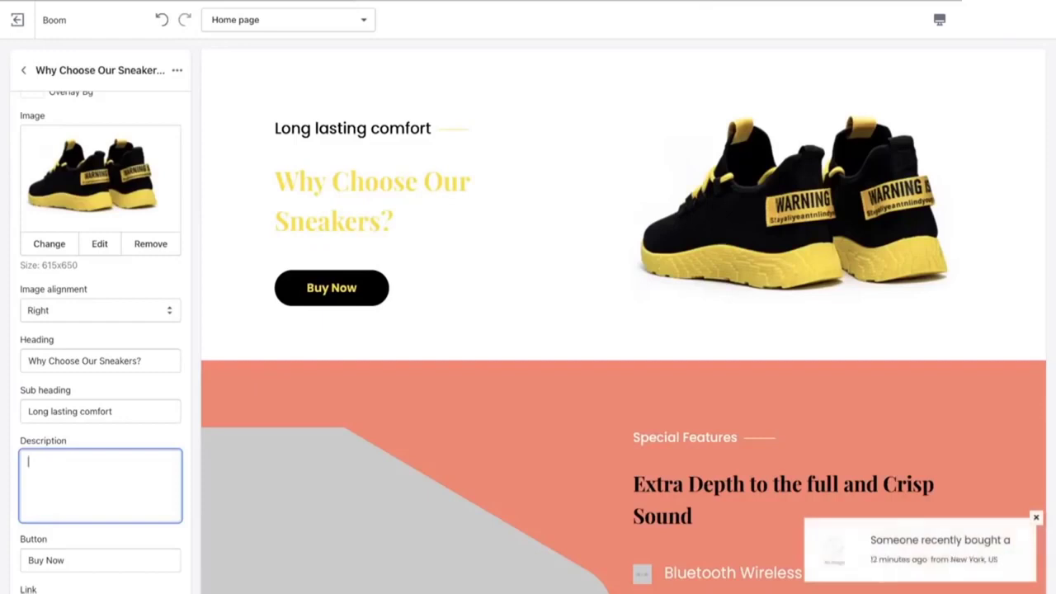
type("Several colours and sizes which suit all ages. additionally, the lightness assists with everyday trainer as well as training and hiking.")
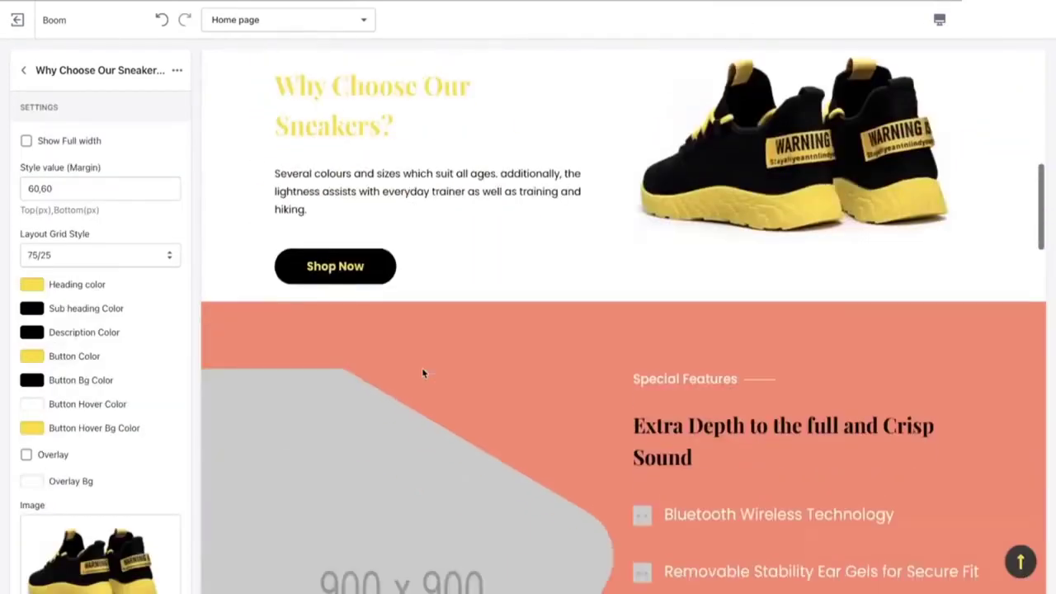
scroll(421, 373, "down", 3)
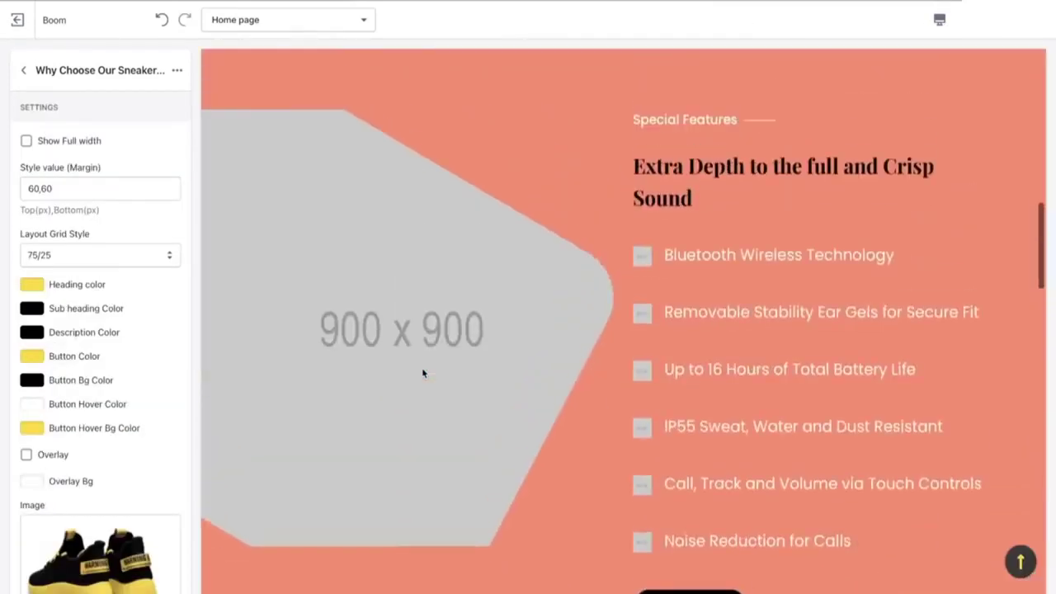
- Set the Specification Block's background colour to the recently selected yellow
left_click(23, 70)
left_click(82, 392)
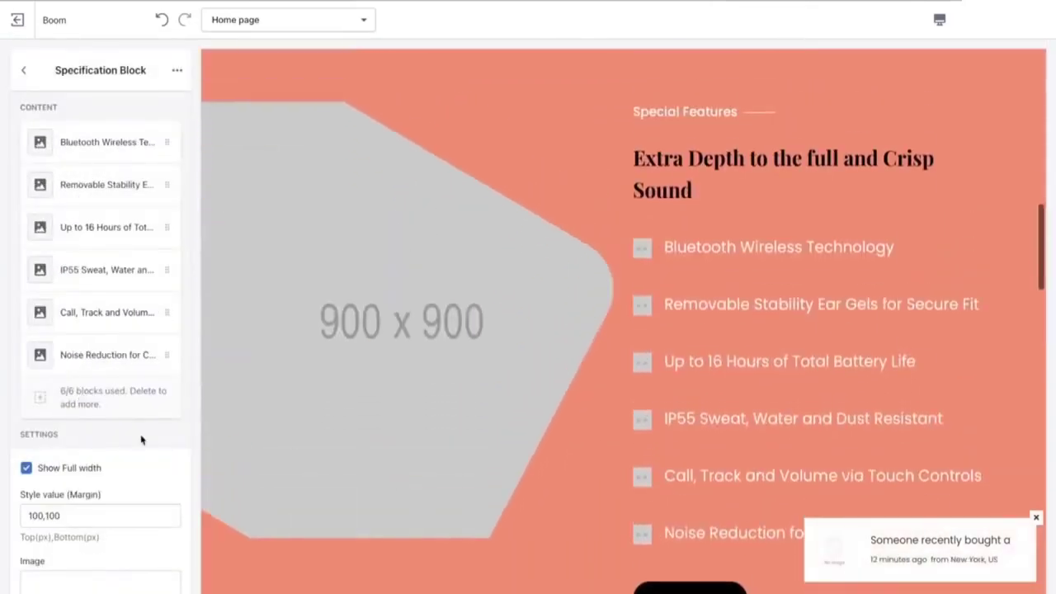
scroll(63, 437, "down", 10)
scroll(49, 207, "up", 3)
left_click(33, 270)
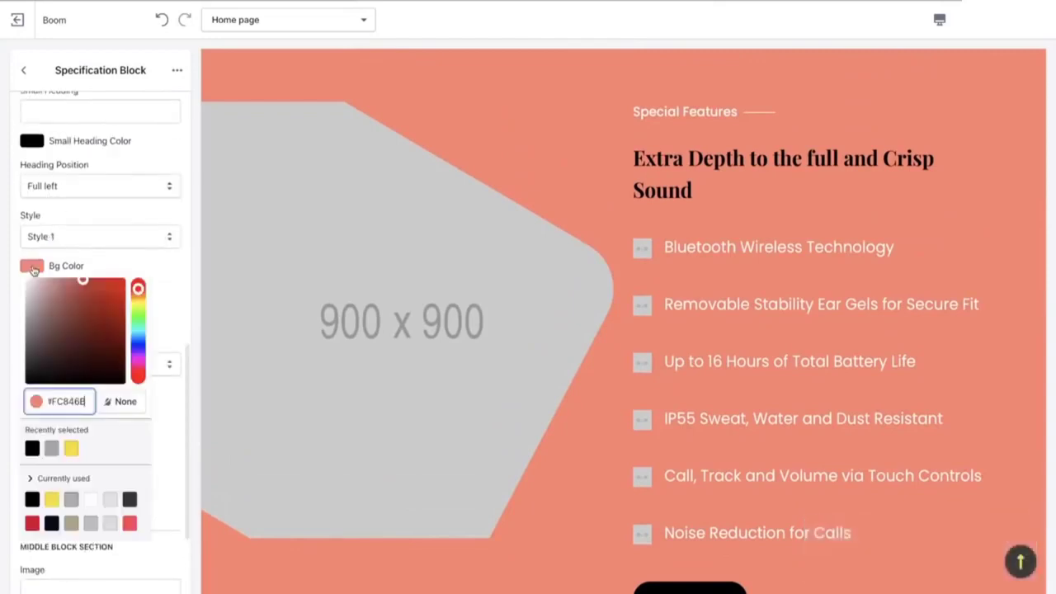
left_click(70, 448)
left_click(176, 278)
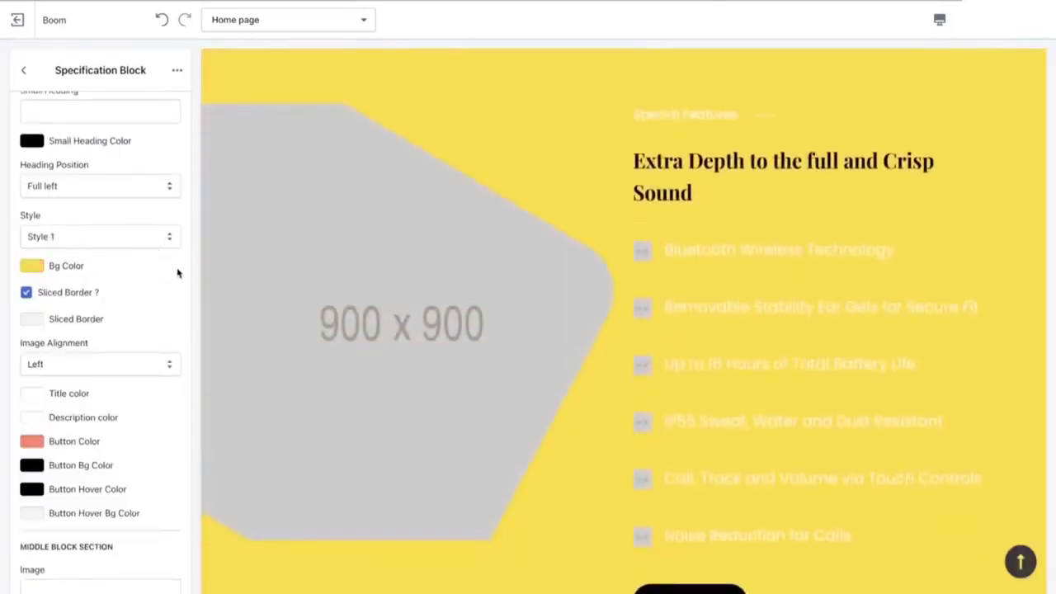
- Change the Specification Block's Button Color to white
left_click(32, 443)
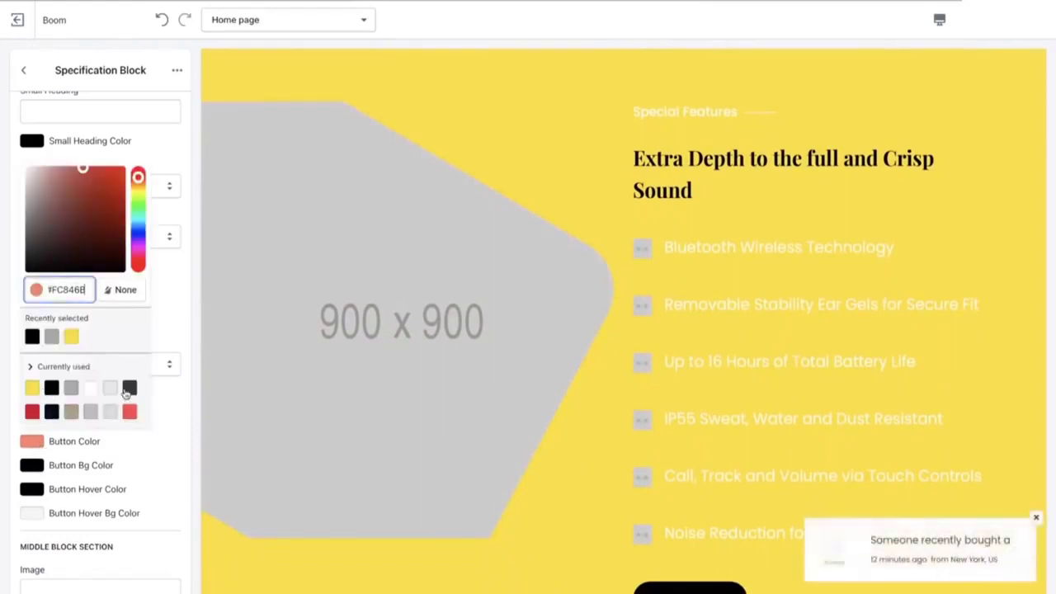
left_click(92, 390)
left_click(165, 486)
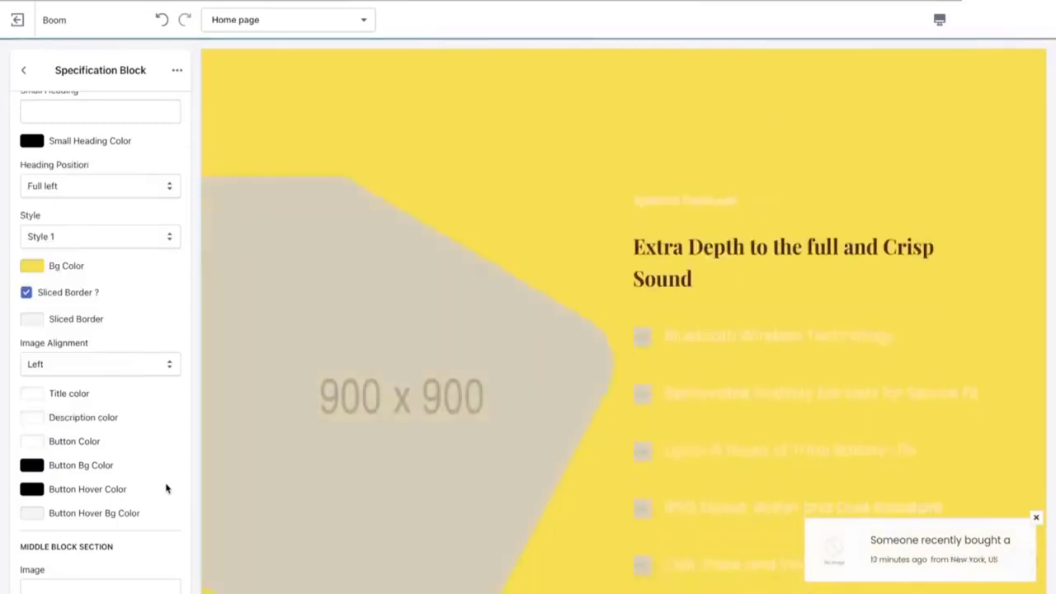
- Upload the photo of someone wearing the black and yellow sneakers as the Middle Block Section image
scroll(148, 470, "down", 3)
scroll(148, 471, "up", 8)
scroll(149, 471, "up", 3)
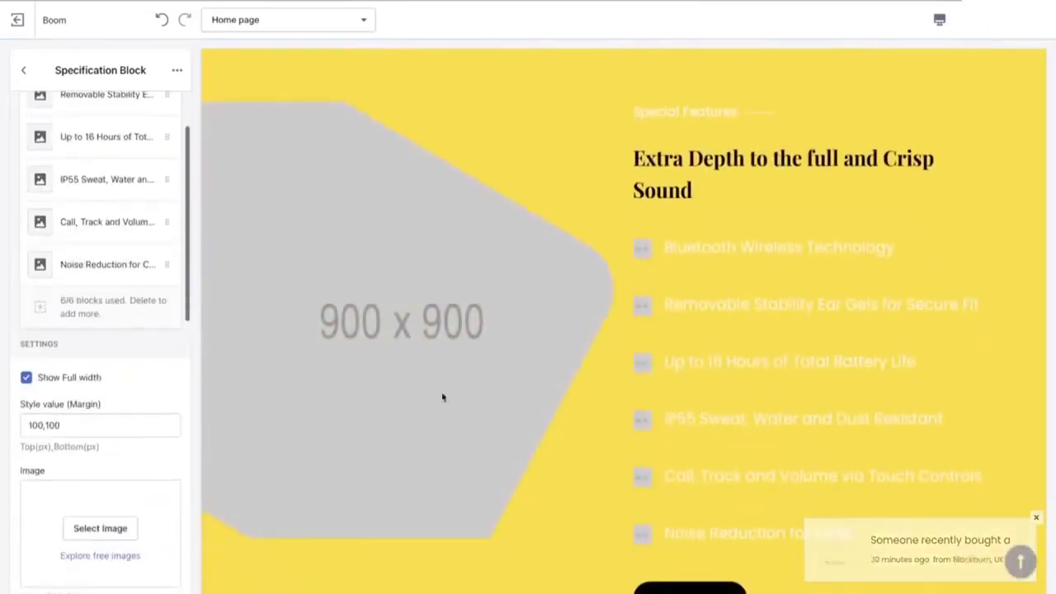
scroll(91, 532, "down", 10)
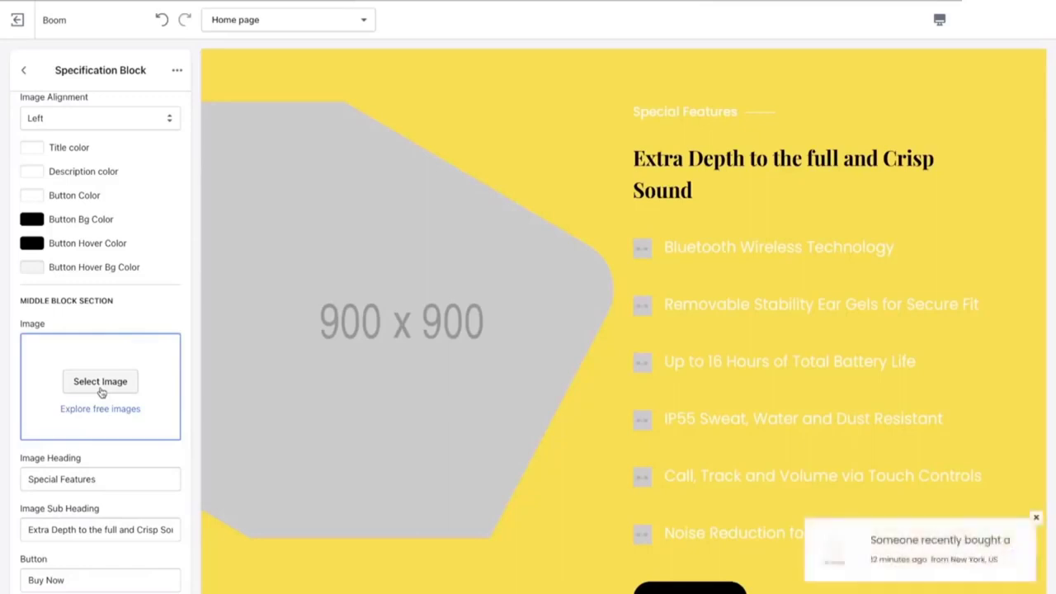
left_click(101, 382)
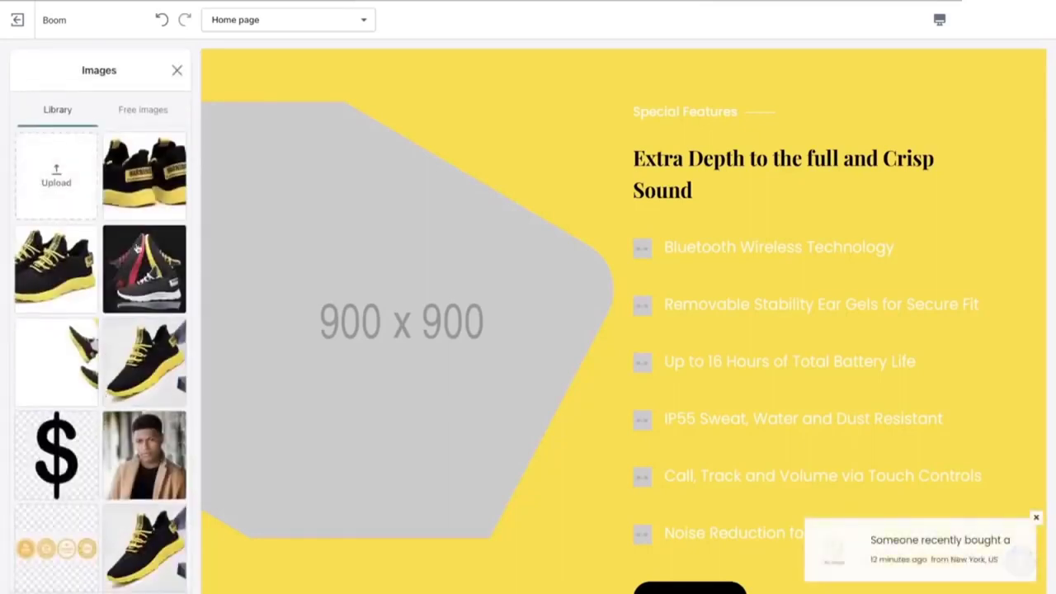
left_click(57, 168)
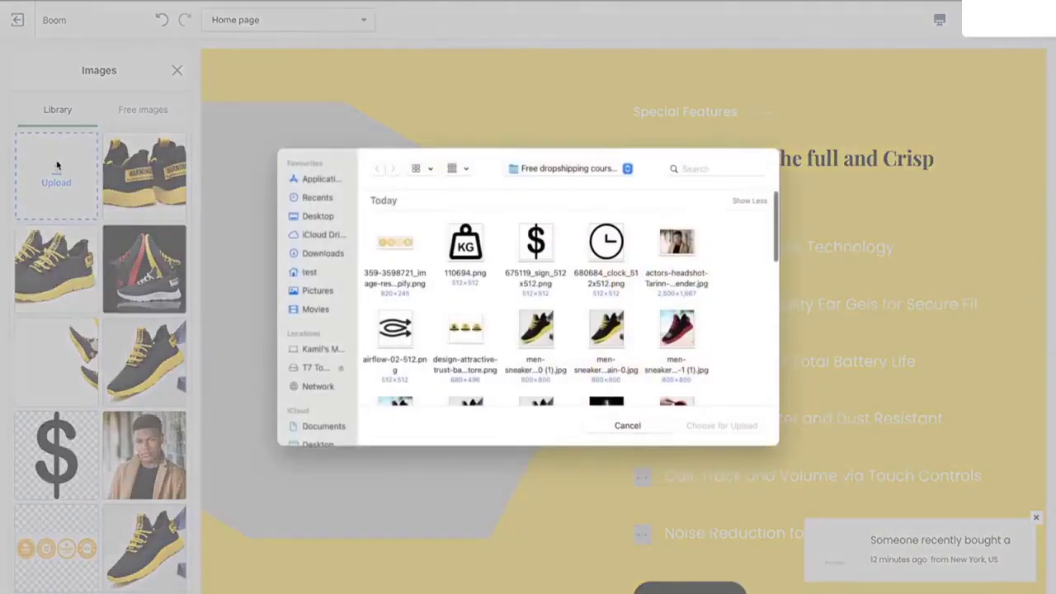
scroll(510, 347, "down", 5)
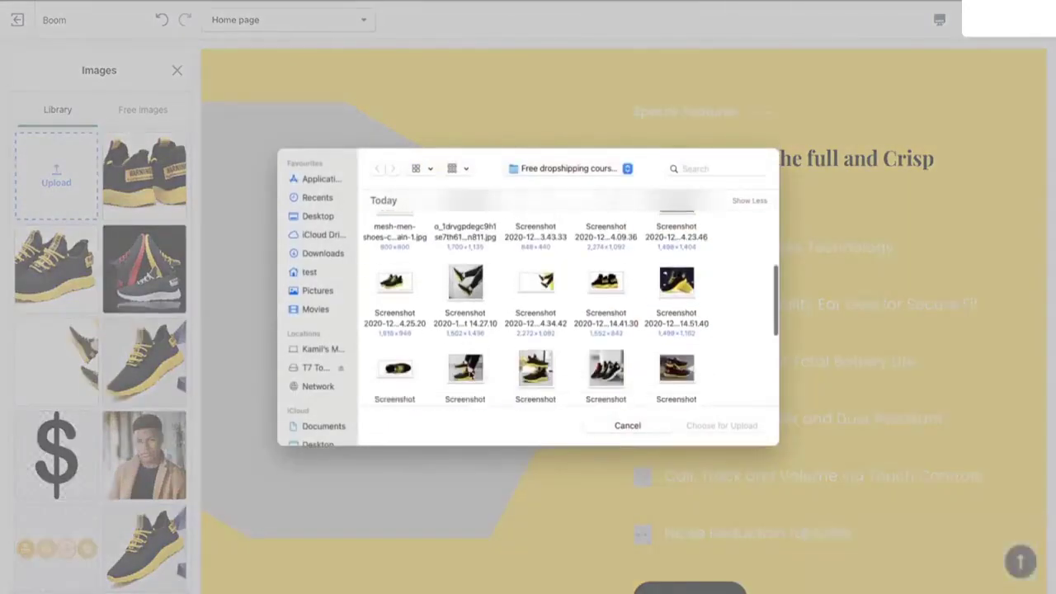
left_click(467, 372)
left_click(722, 427)
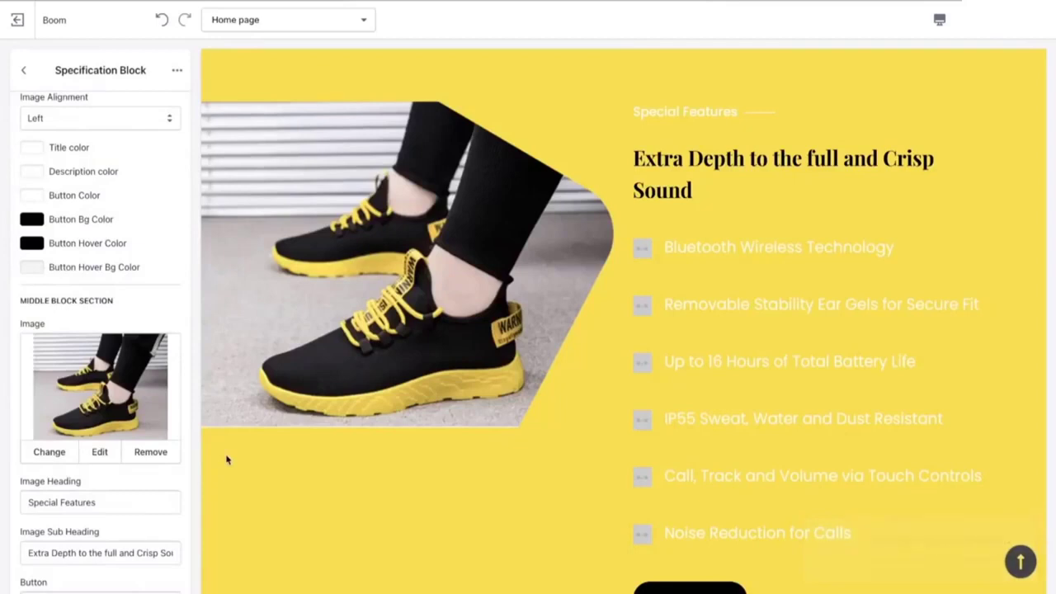
- Switch to Google Images and look through the "shock absorbent symbol" results for a suitable feature icon
scroll(161, 464, "up", 10)
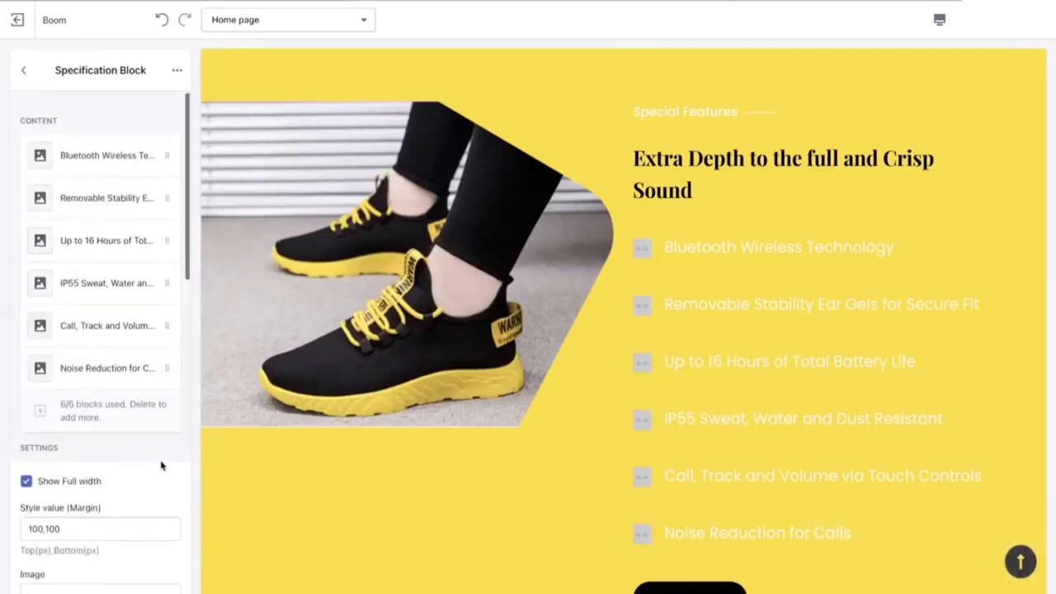
scroll(161, 464, "down", 1)
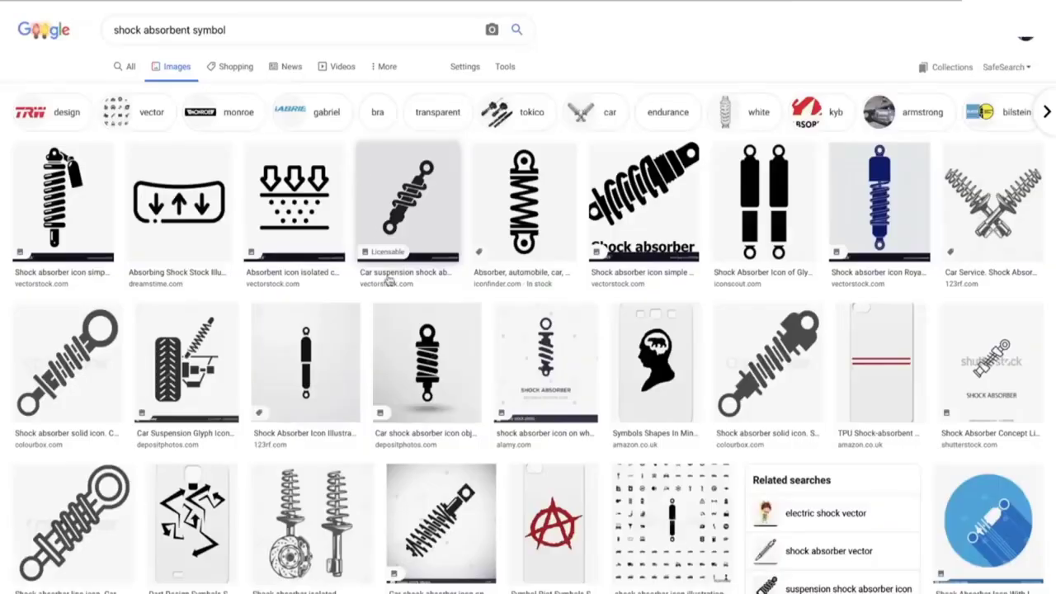
scroll(394, 296, "down", 4)
scroll(394, 295, "up", 4)
scroll(393, 295, "down", 1)
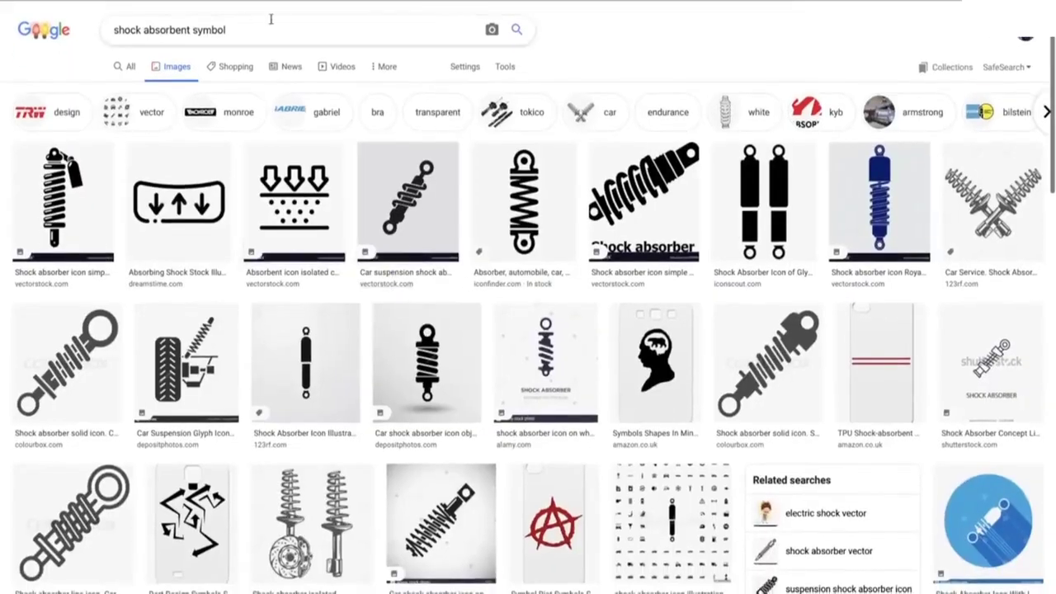
scroll(318, 175, "down", 10)
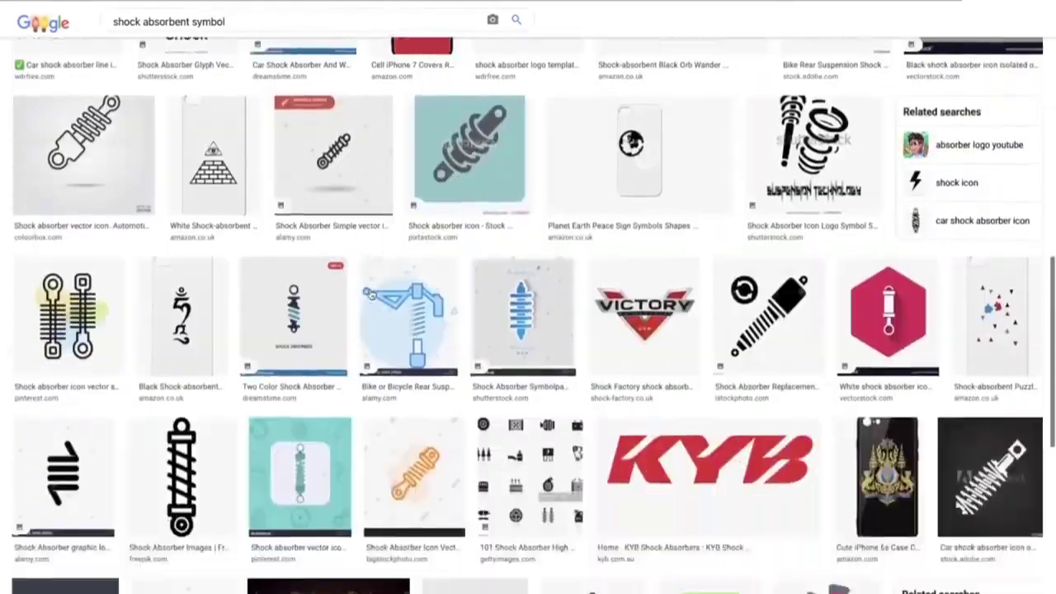
scroll(371, 293, "up", 10)
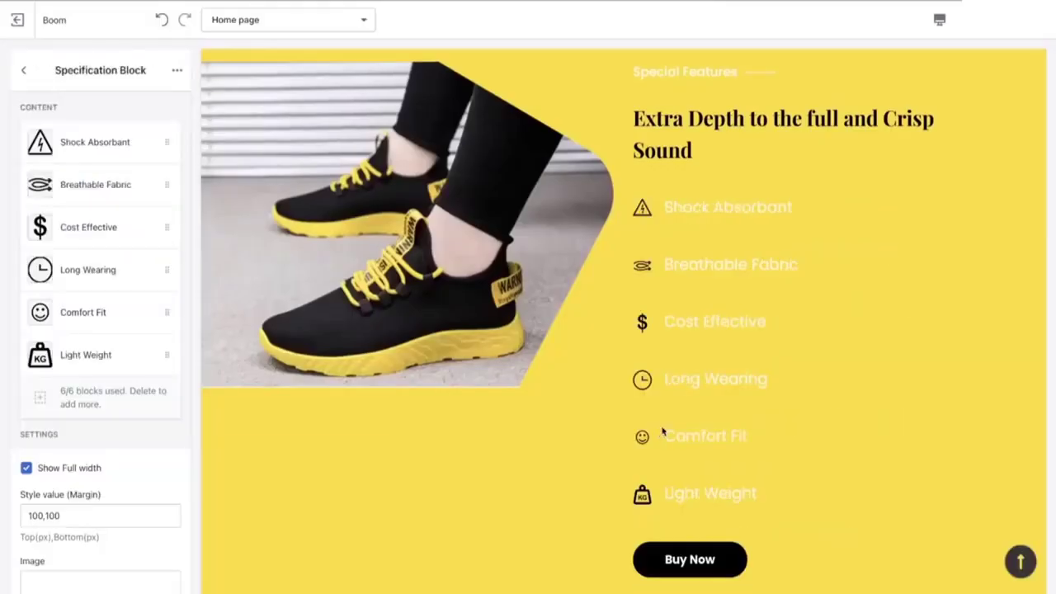
- Review the sneaker feature list in the preview and the heading fields in the Specification Block settings
scroll(661, 431, "up", 2)
scroll(662, 431, "down", 3)
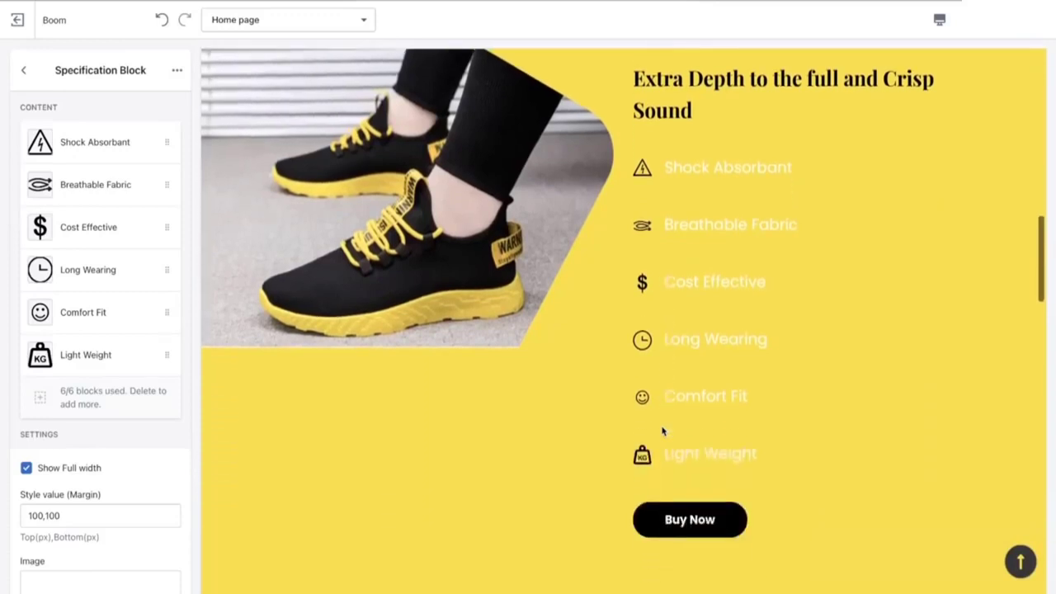
scroll(662, 430, "up", 1)
scroll(146, 501, "down", 6)
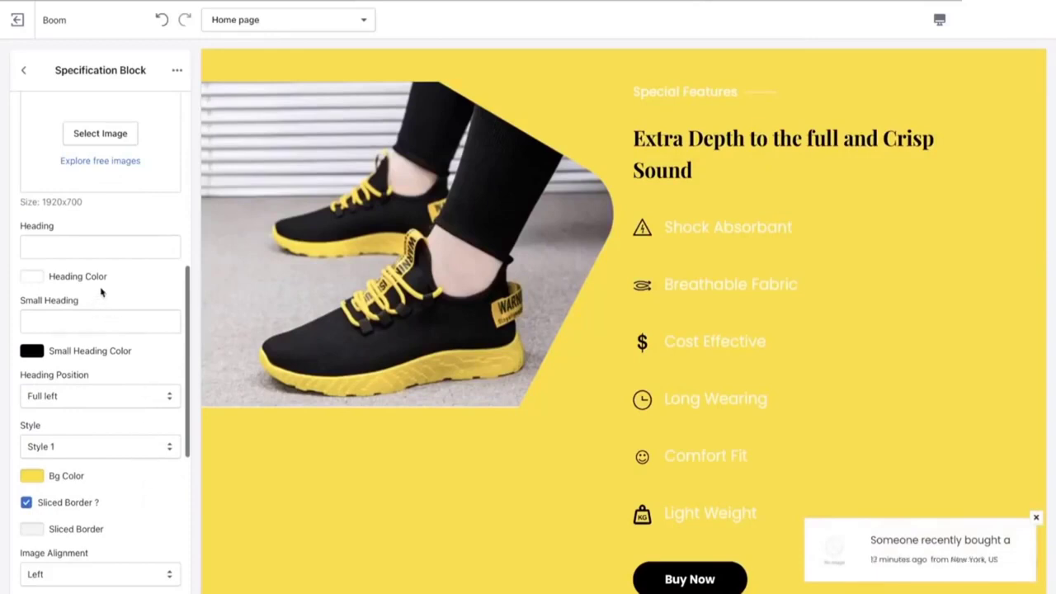
left_click(96, 248)
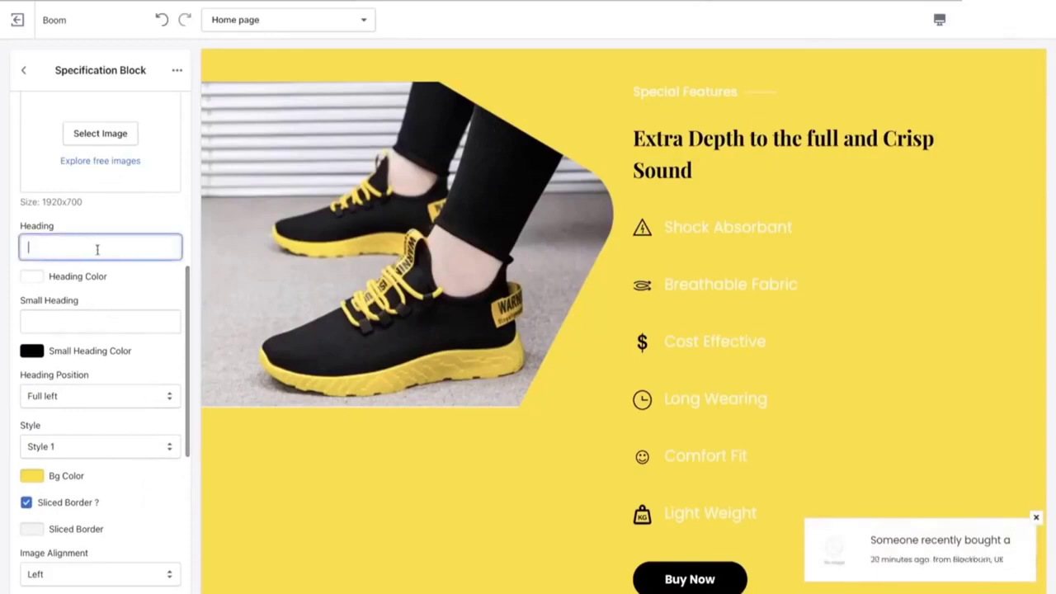
left_click(77, 325)
scroll(90, 382, "down", 6)
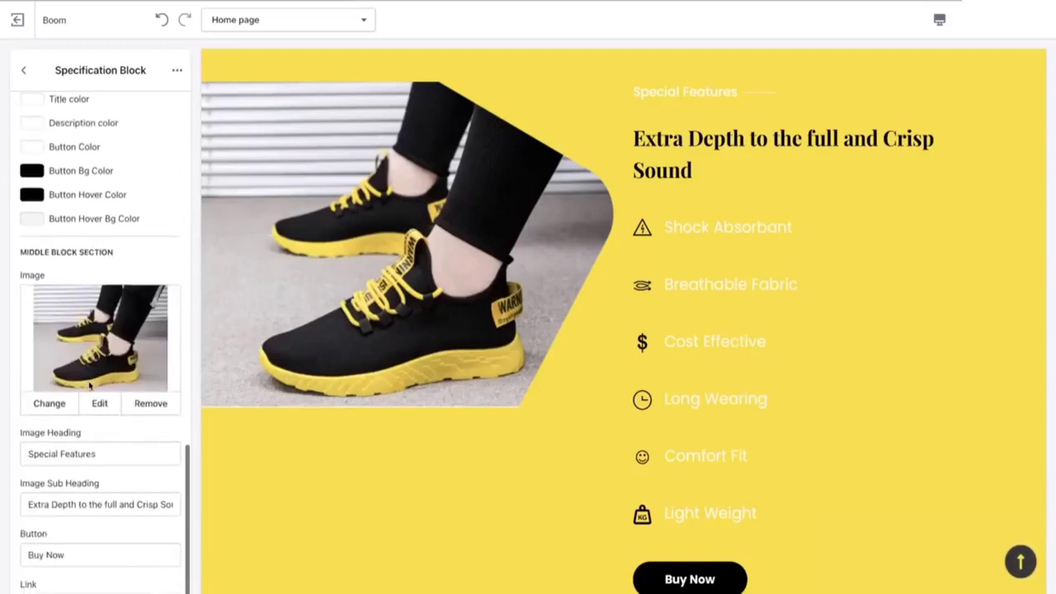
scroll(91, 386, "up", 1)
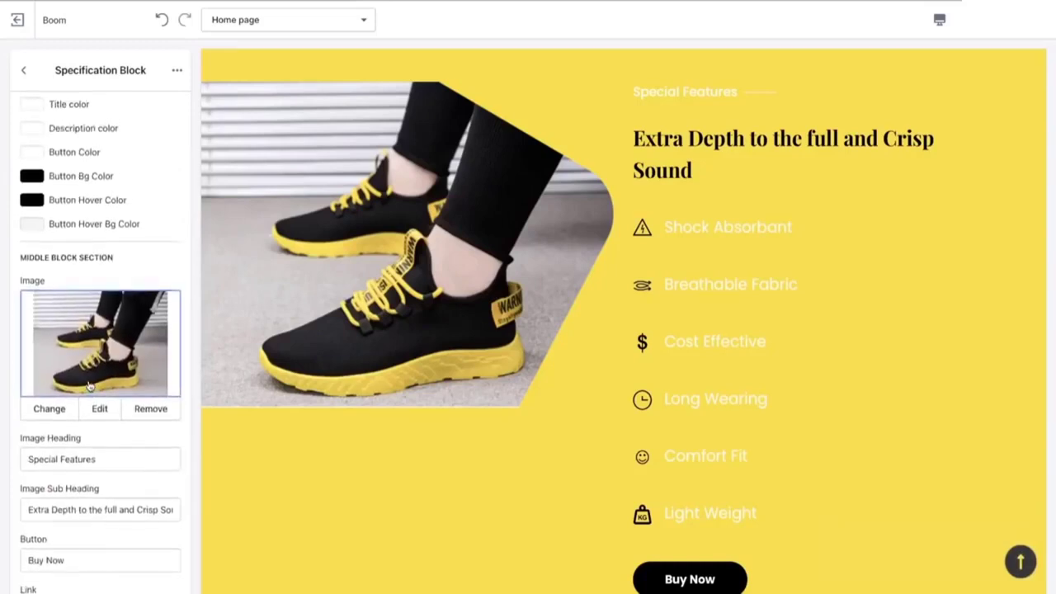
left_click_drag(95, 458, 2, 459)
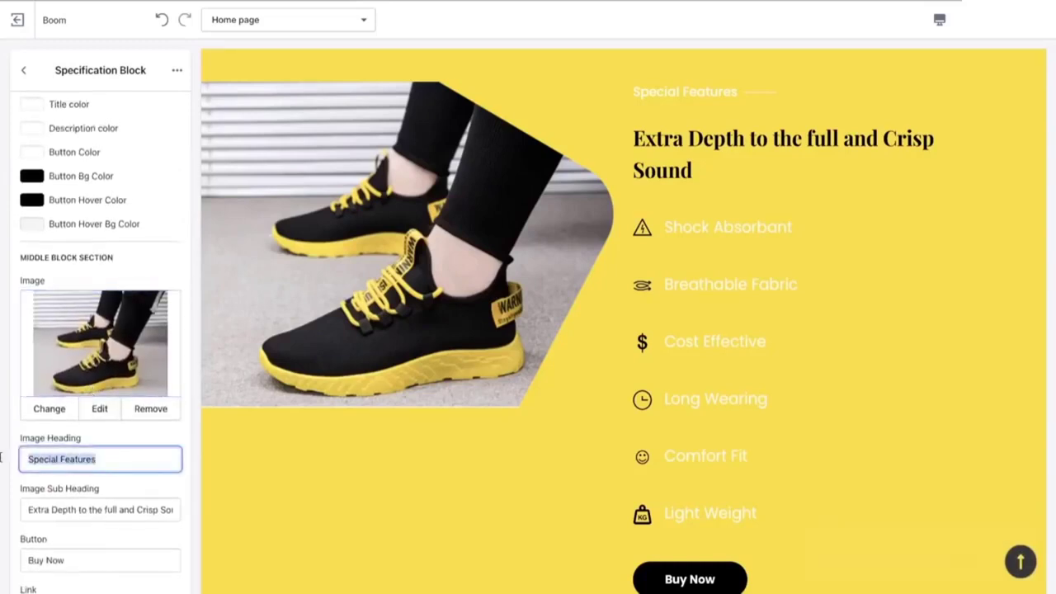
left_click(109, 453)
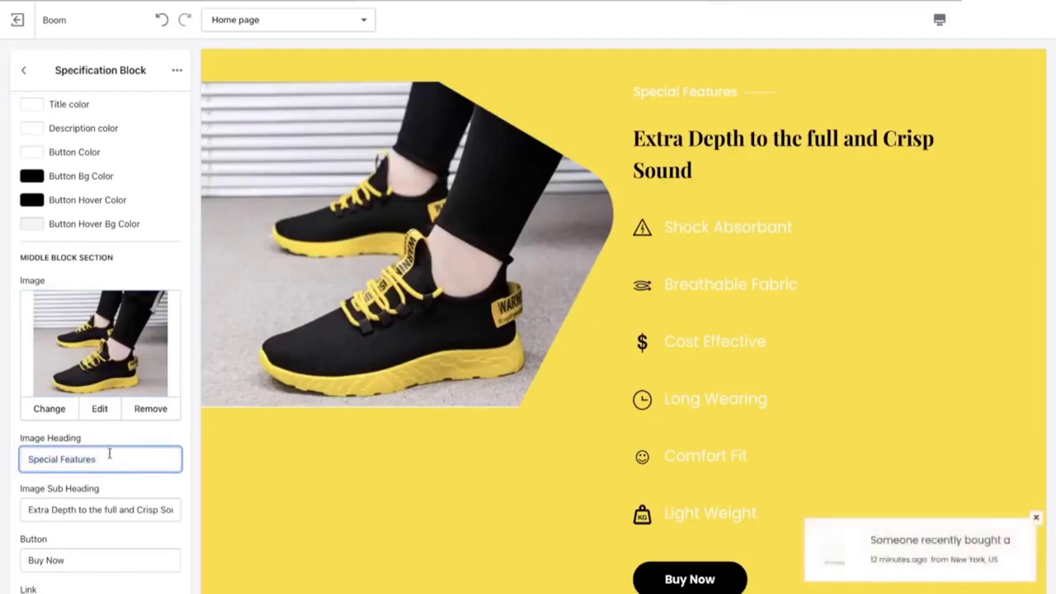
- Replace the Image Sub Heading with "The Hight Of Sneaker Engineering" and return to the home page section list
left_click_drag(26, 509, 195, 512)
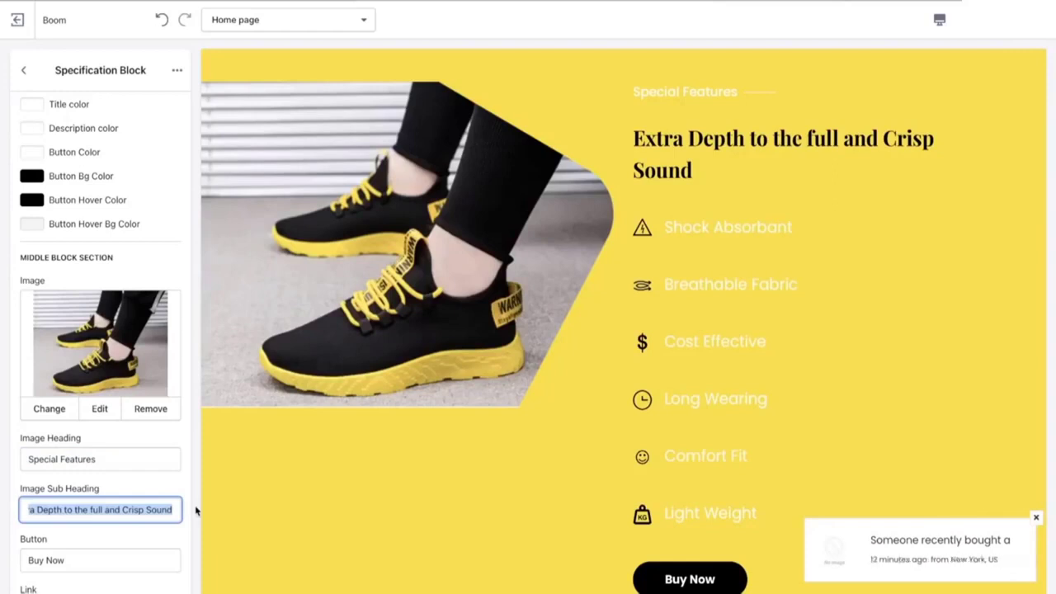
key("BackSpace")
type("The Hight Of Sneaker Engineering")
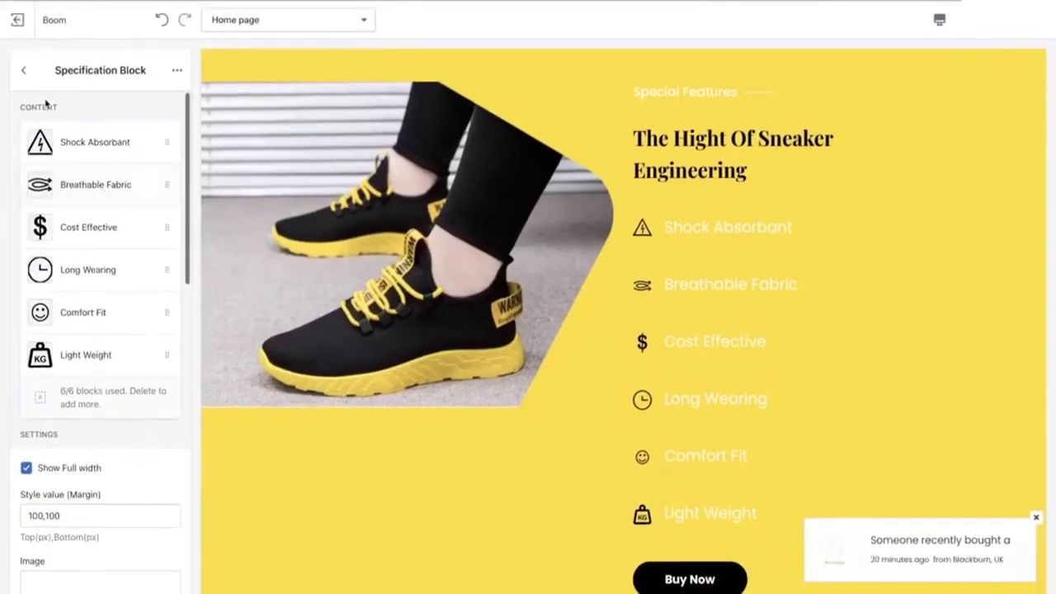
left_click(23, 71)
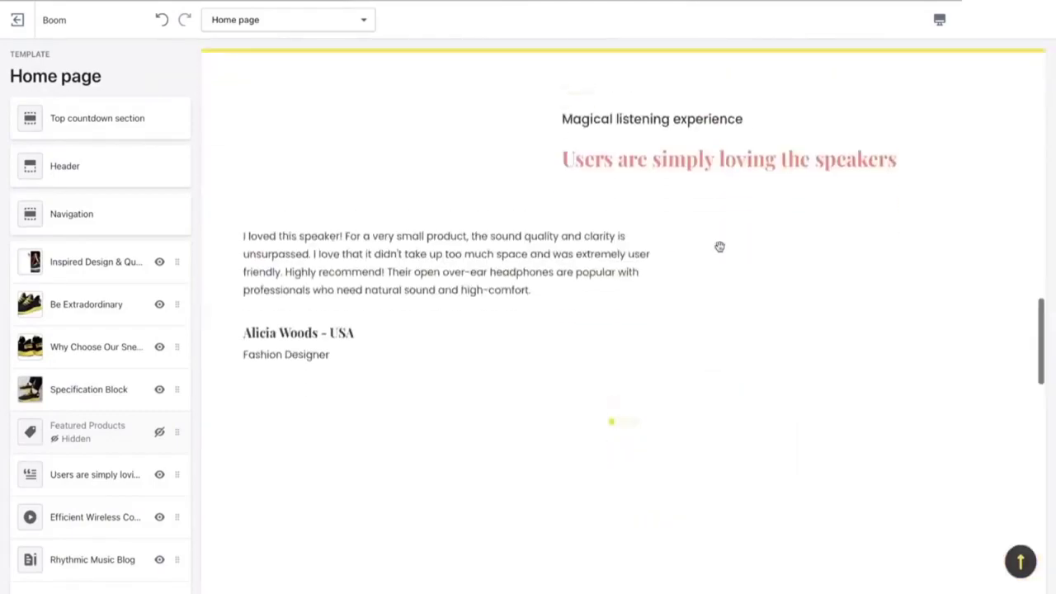
- Check the testimonial section "Users are simply loving the speakers" and hide it from the home page
left_click(105, 477)
scroll(123, 141, "down", 3)
scroll(120, 313, "up", 3)
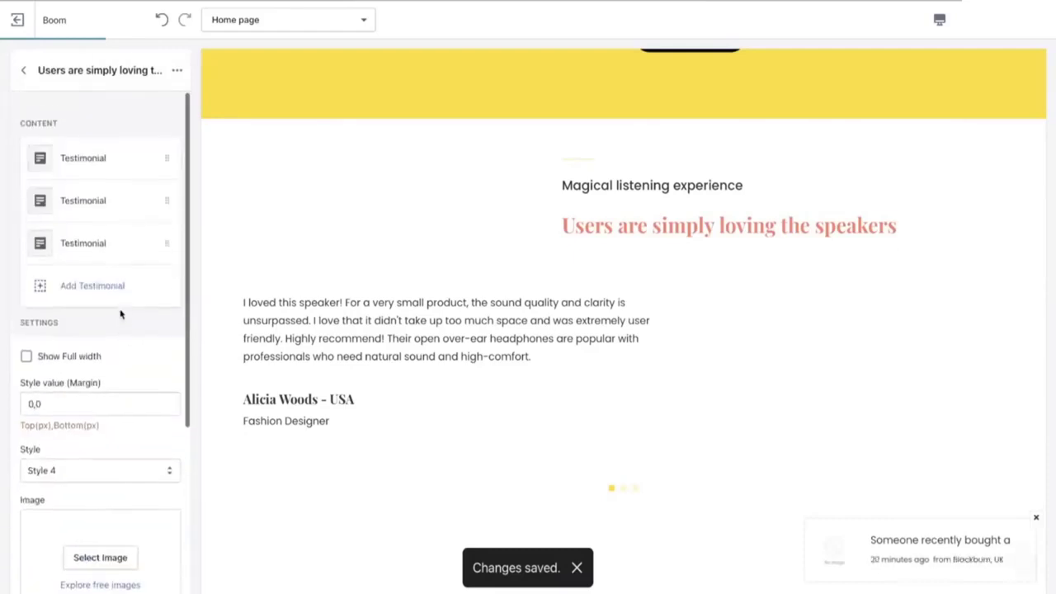
scroll(120, 313, "down", 1)
left_click(25, 71)
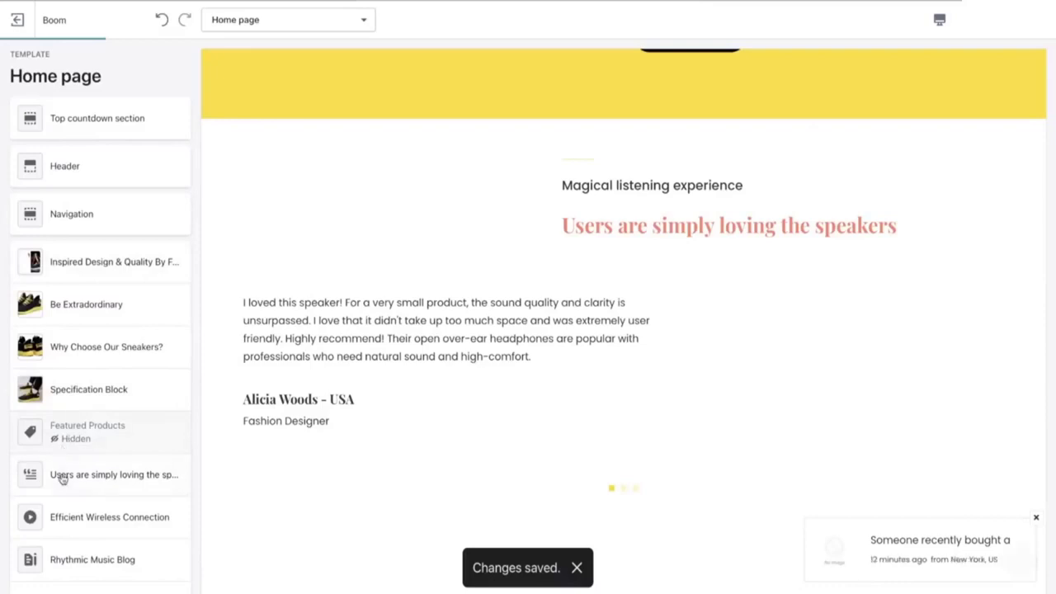
left_click(158, 476)
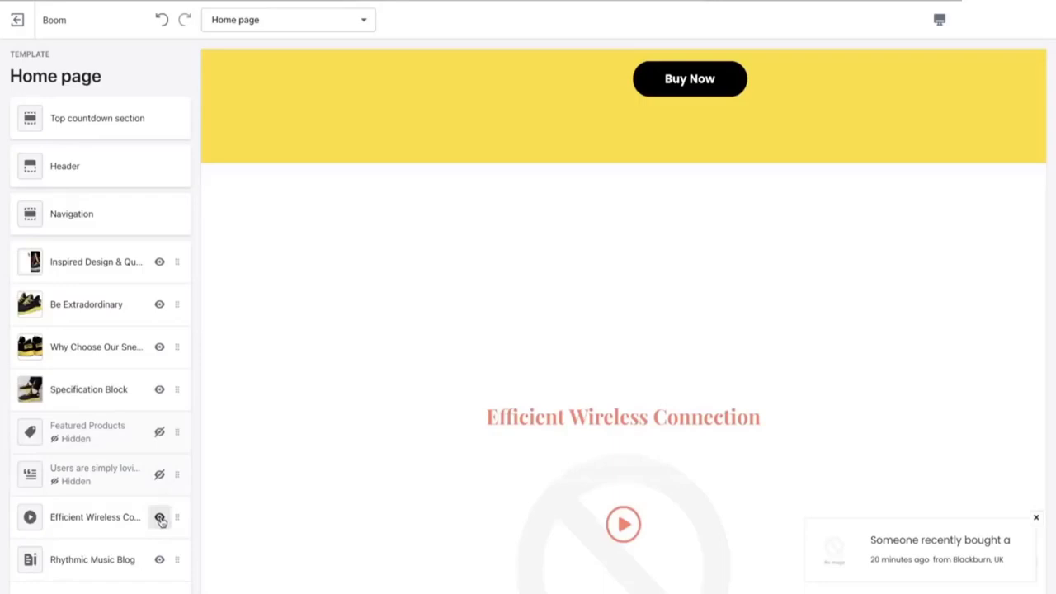
- Hide the Efficient Wireless Connection and Rhythmic Music Blog sections from the home page
left_click(160, 518)
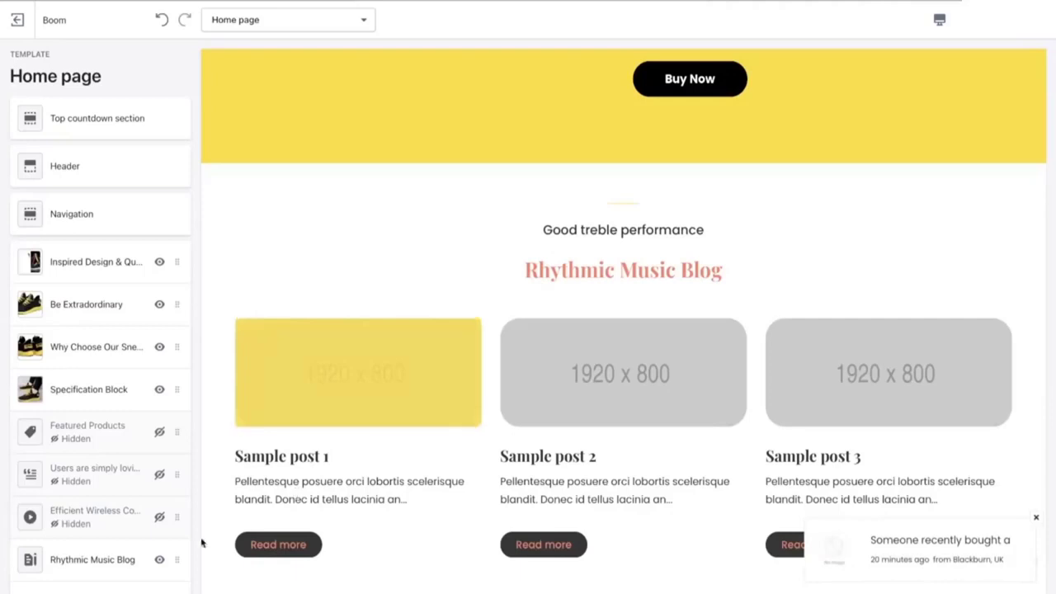
left_click(159, 560)
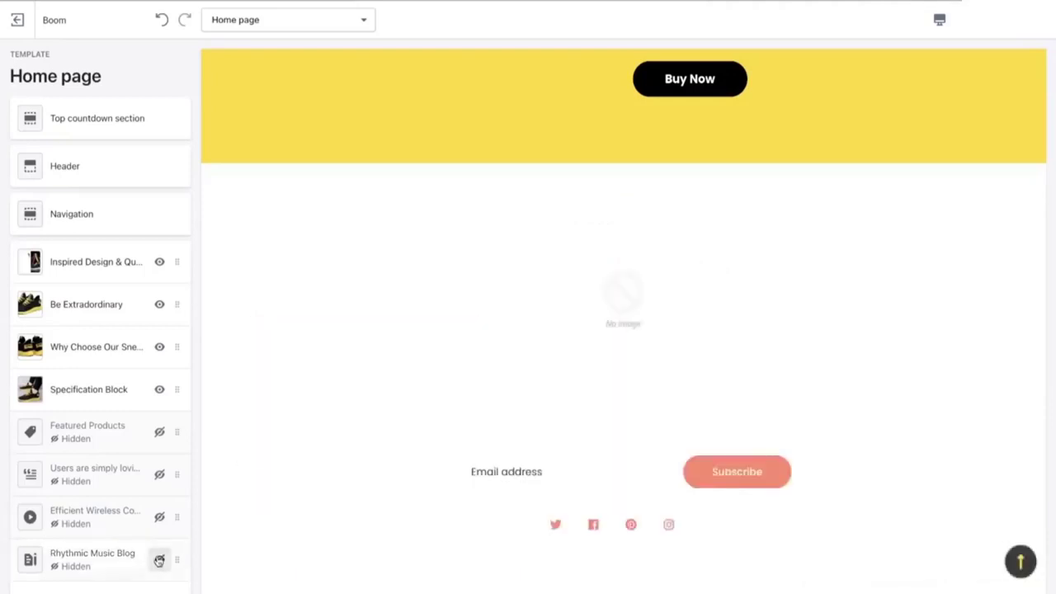
scroll(516, 420, "down", 1)
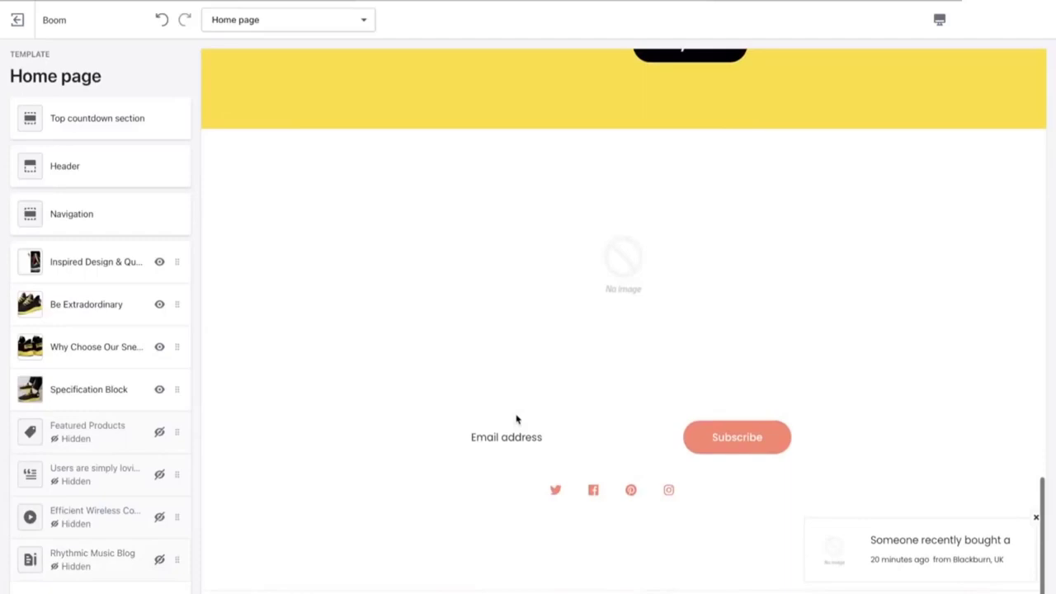
- Open the Footer settings and upload the dark black-and-yellow sneaker screenshot as the footer's background image
scroll(118, 533, "down", 3)
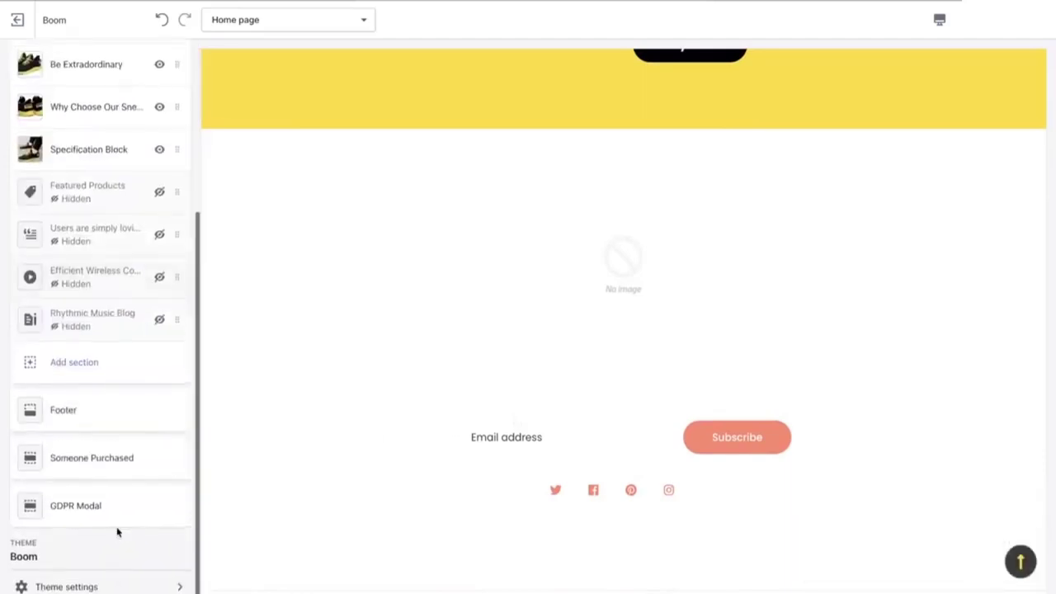
left_click(109, 419)
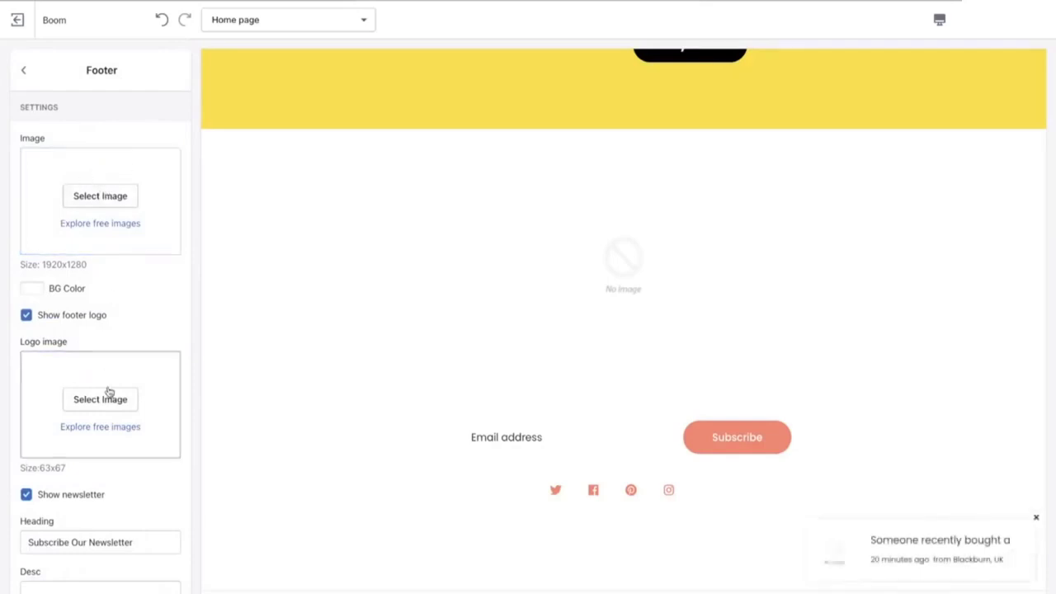
left_click(112, 203)
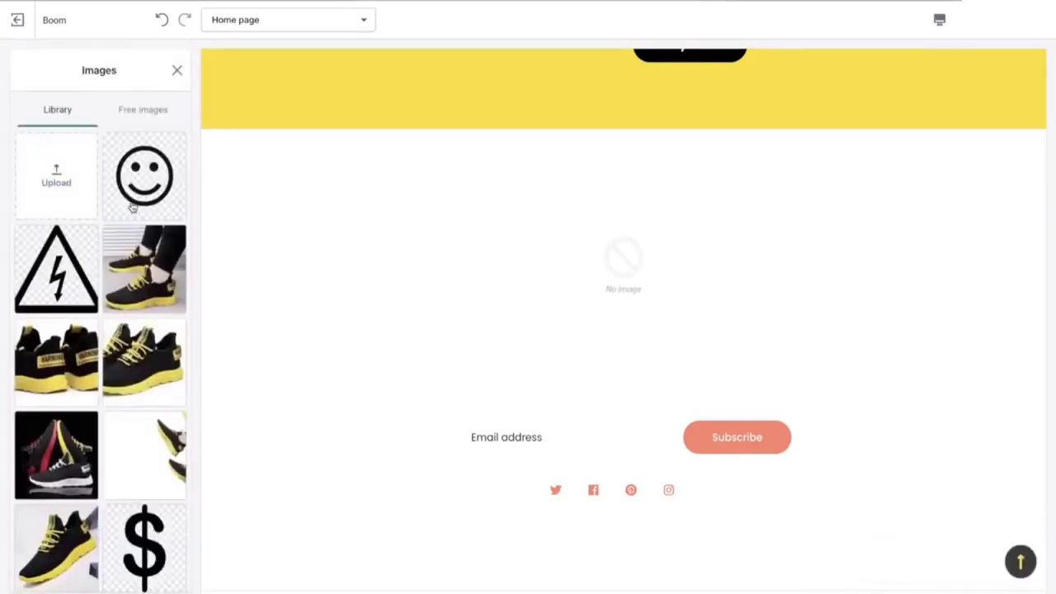
left_click(79, 167)
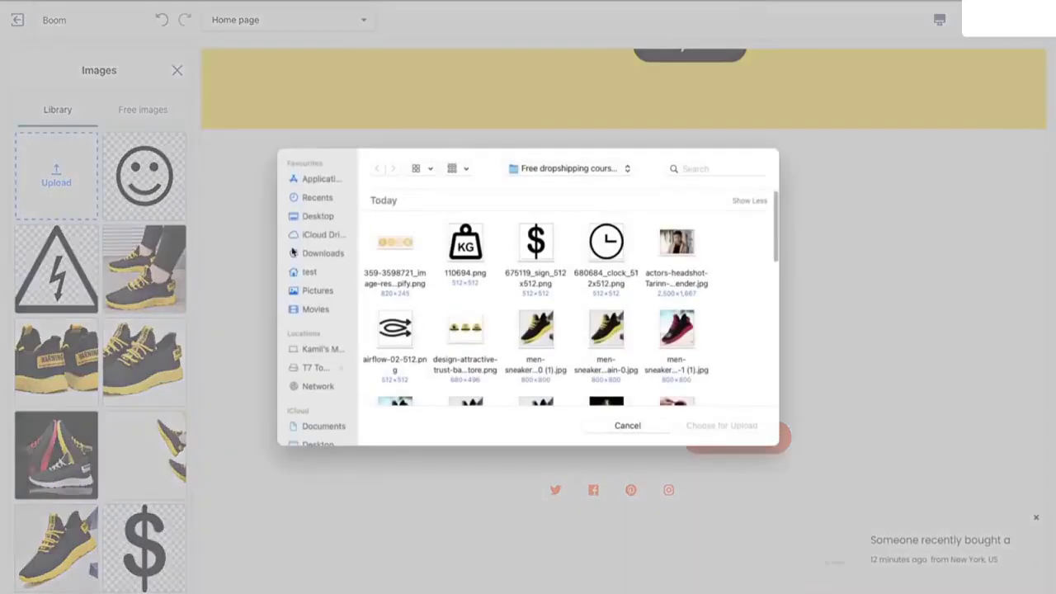
scroll(521, 347, "down", 5)
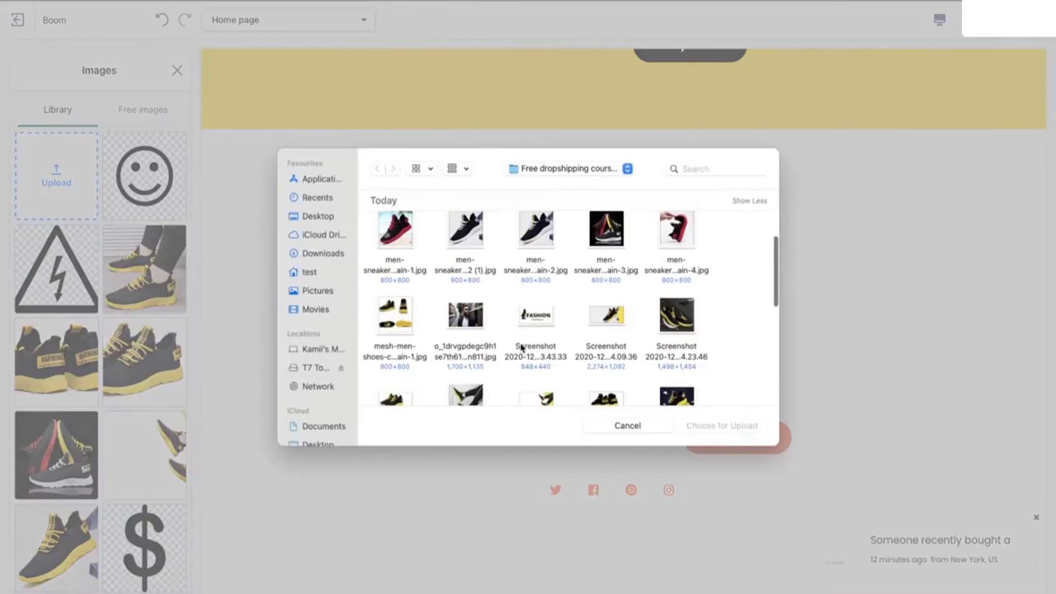
scroll(521, 348, "down", 10)
scroll(522, 346, "down", 5)
scroll(521, 346, "up", 8)
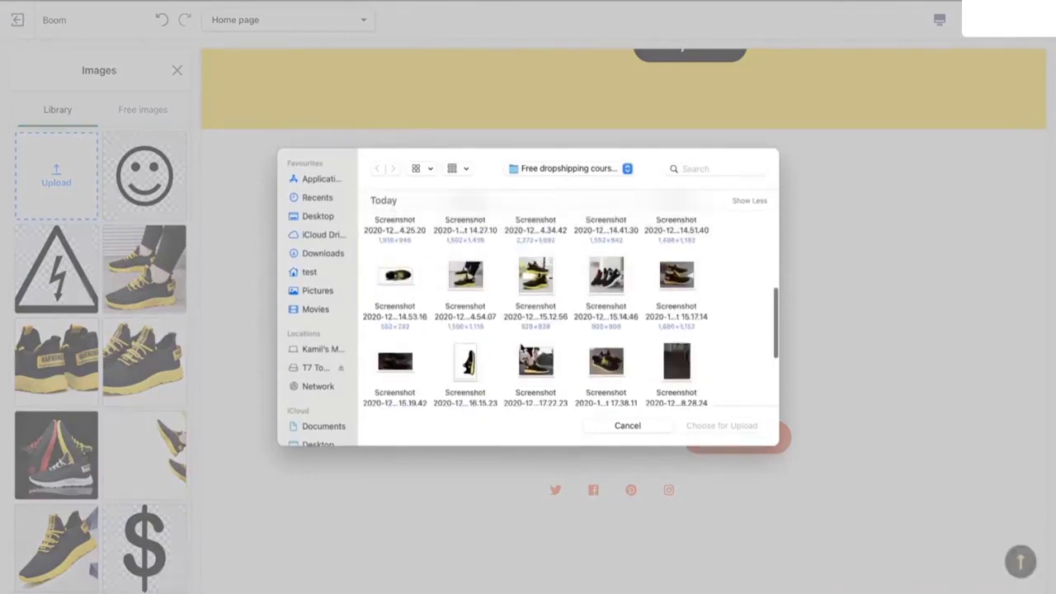
left_click(403, 363)
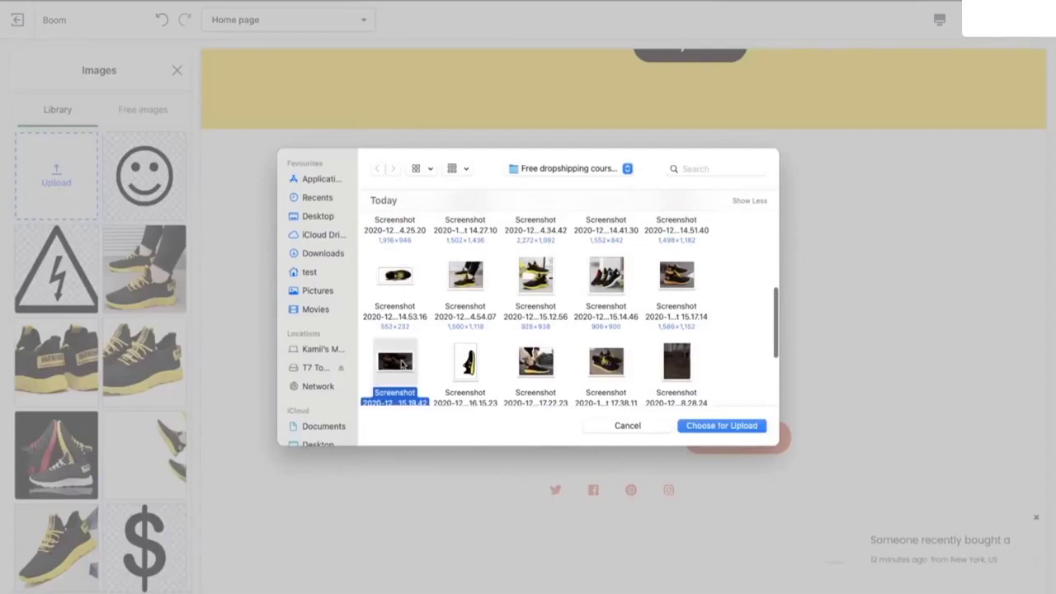
left_click(723, 425)
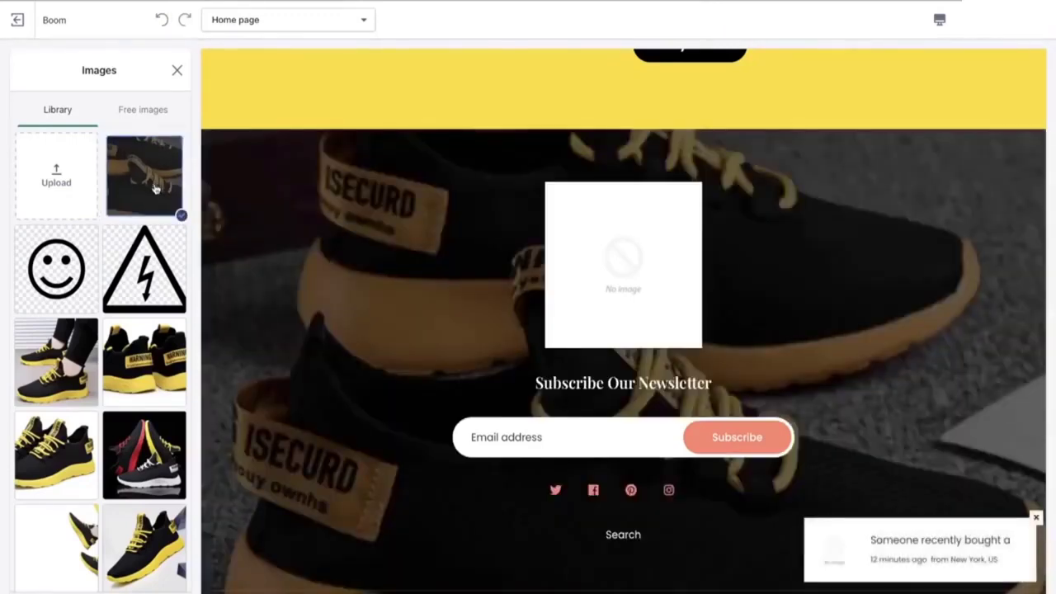
left_click(154, 188)
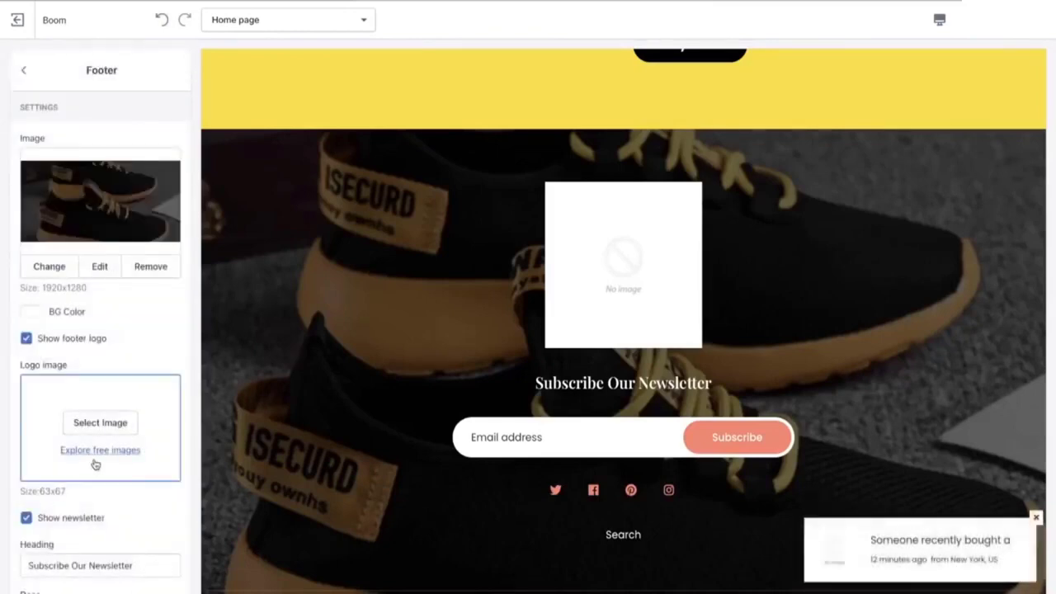
- Upload the "FASHION FOOTWEAR" logo screenshot as the footer's logo image
left_click(94, 424)
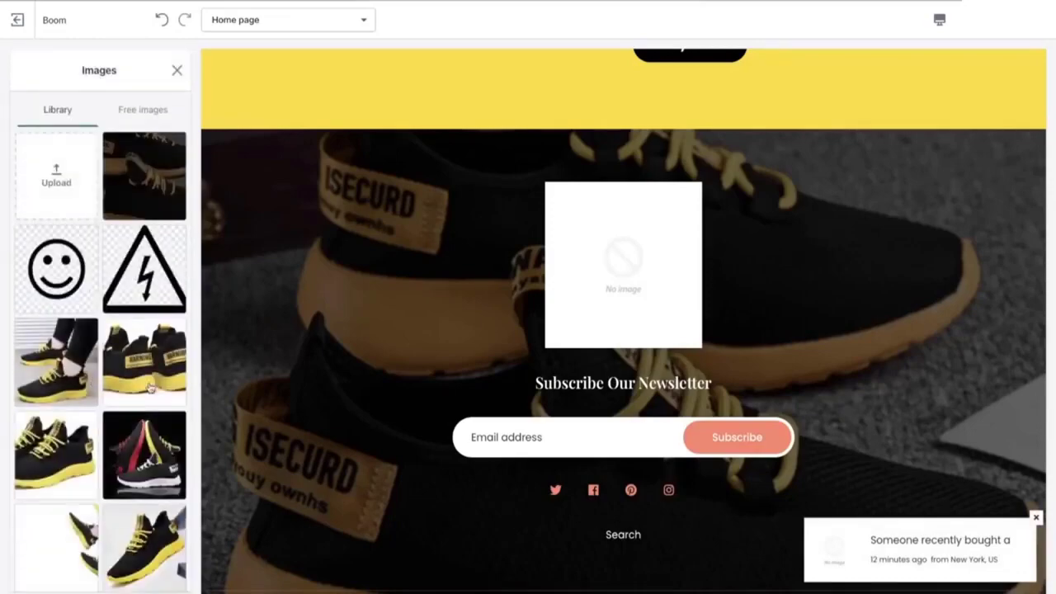
scroll(109, 197, "down", 1)
left_click(61, 145)
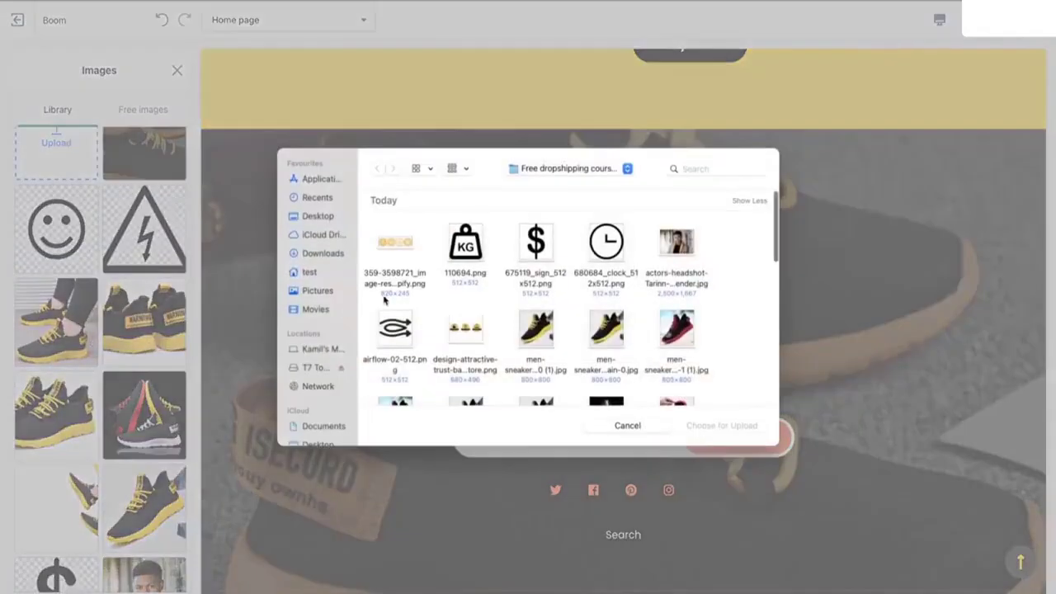
scroll(545, 360, "down", 10)
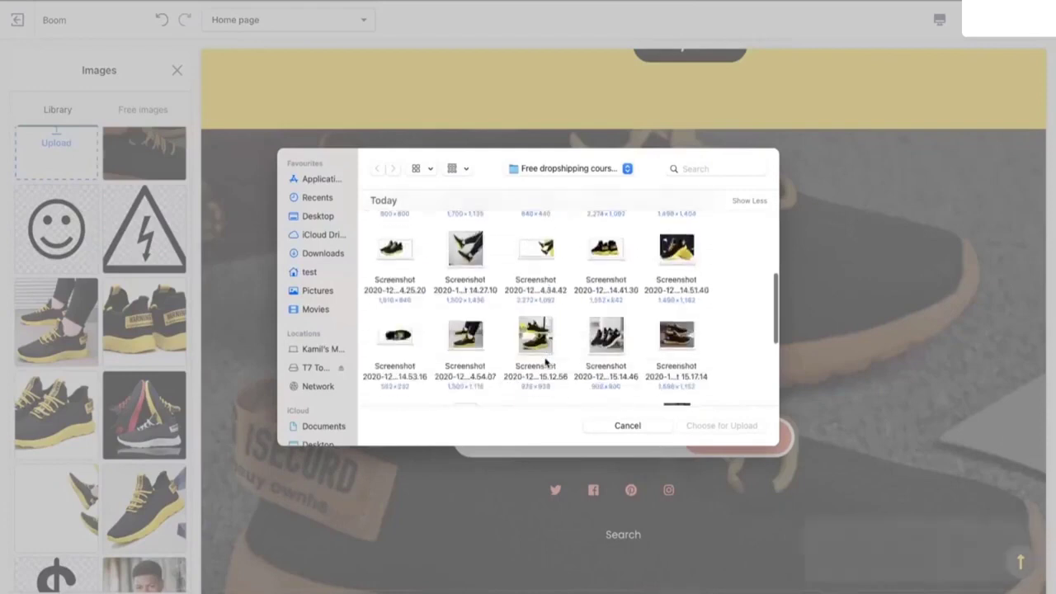
scroll(546, 361, "up", 10)
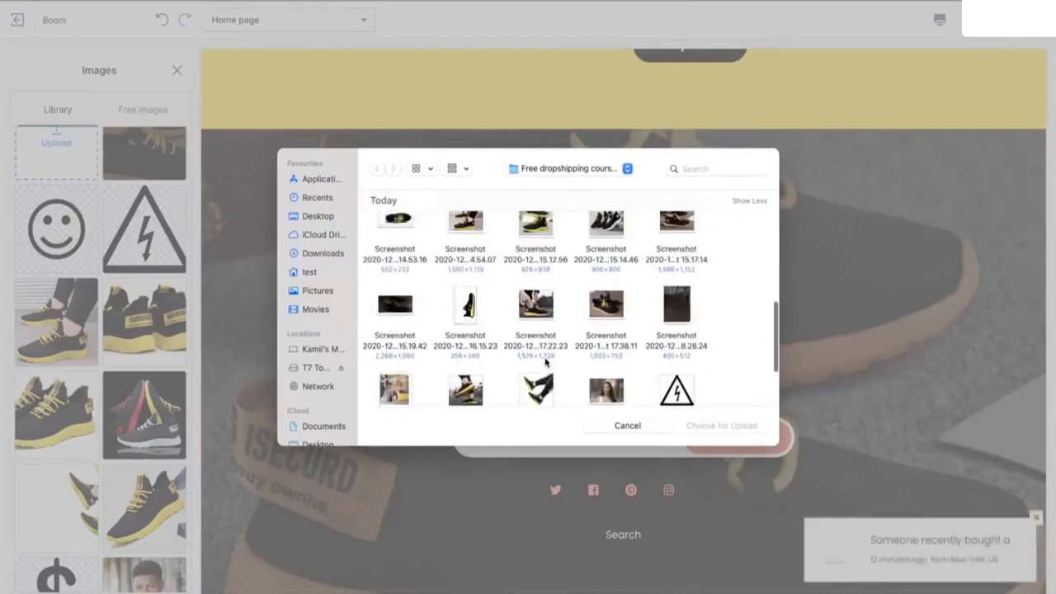
left_click(535, 324)
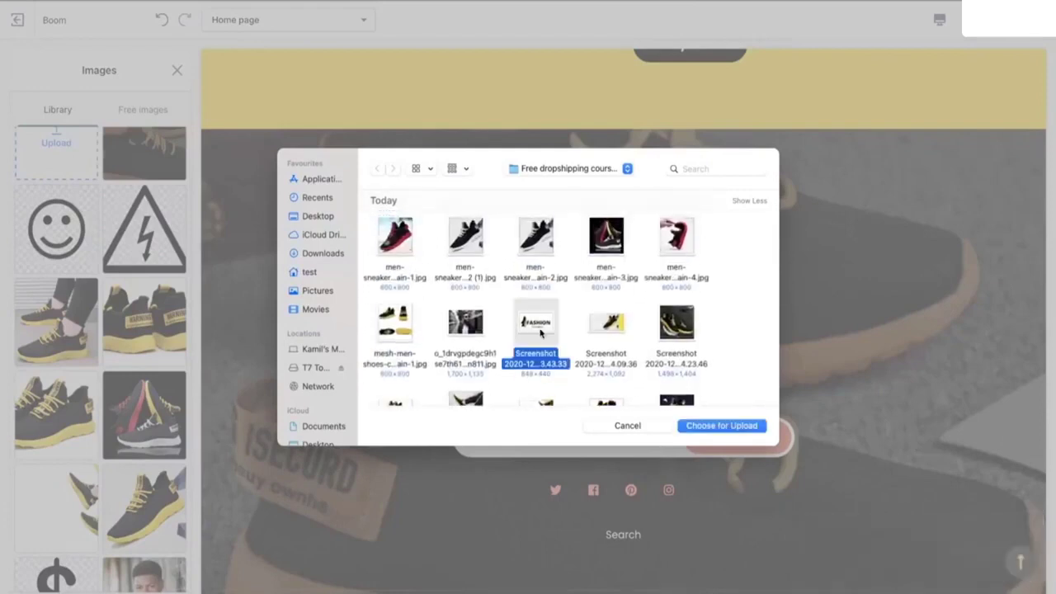
left_click(722, 425)
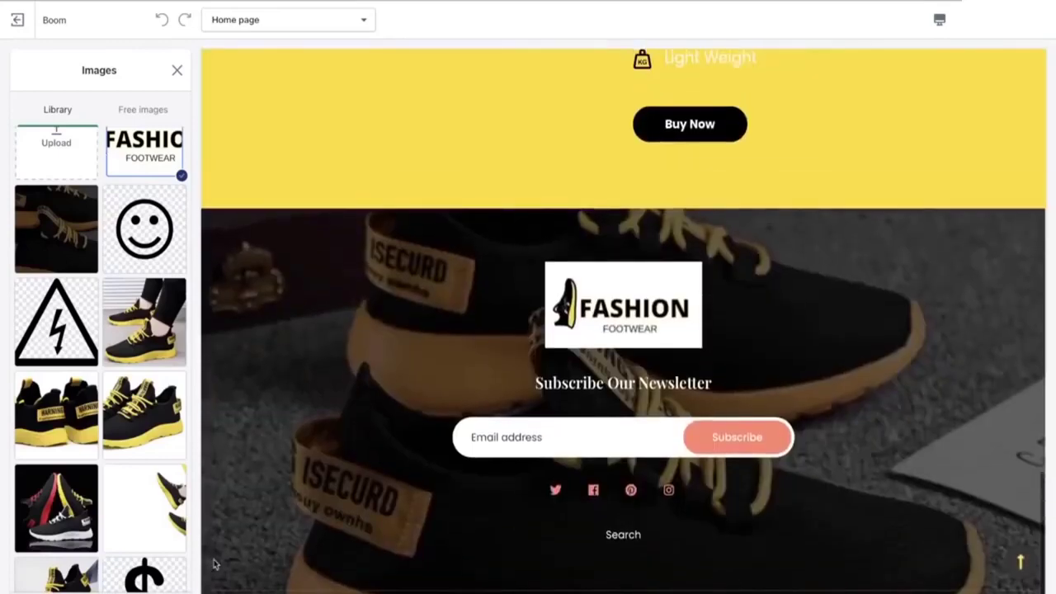
- Set the footer Subscribe button's background colour and hover text colour to the store's yellow
scroll(138, 438, "down", 10)
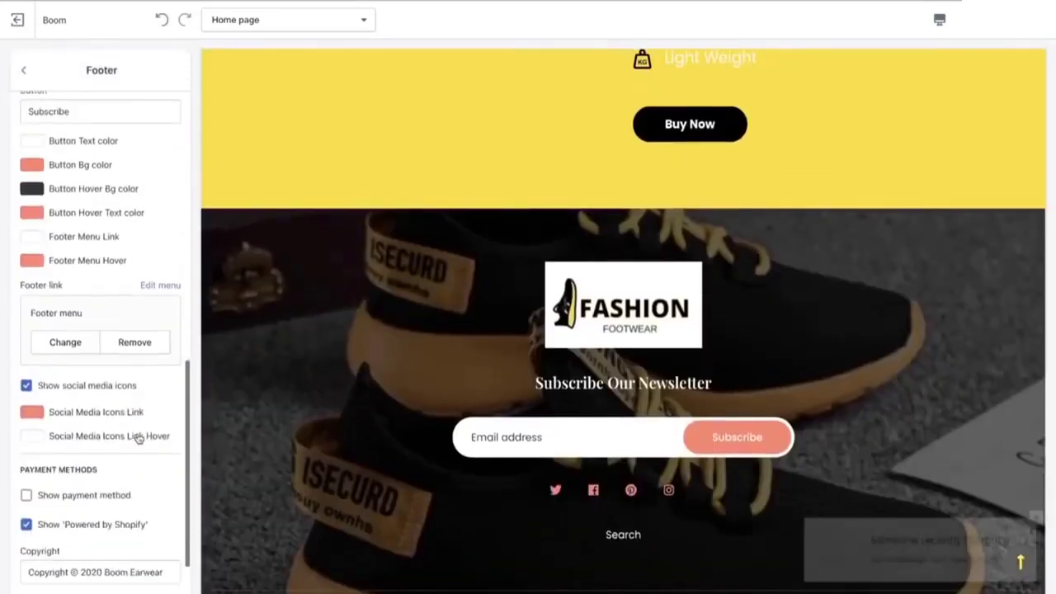
left_click(31, 320)
left_click(90, 501)
left_click(148, 349)
left_click(31, 365)
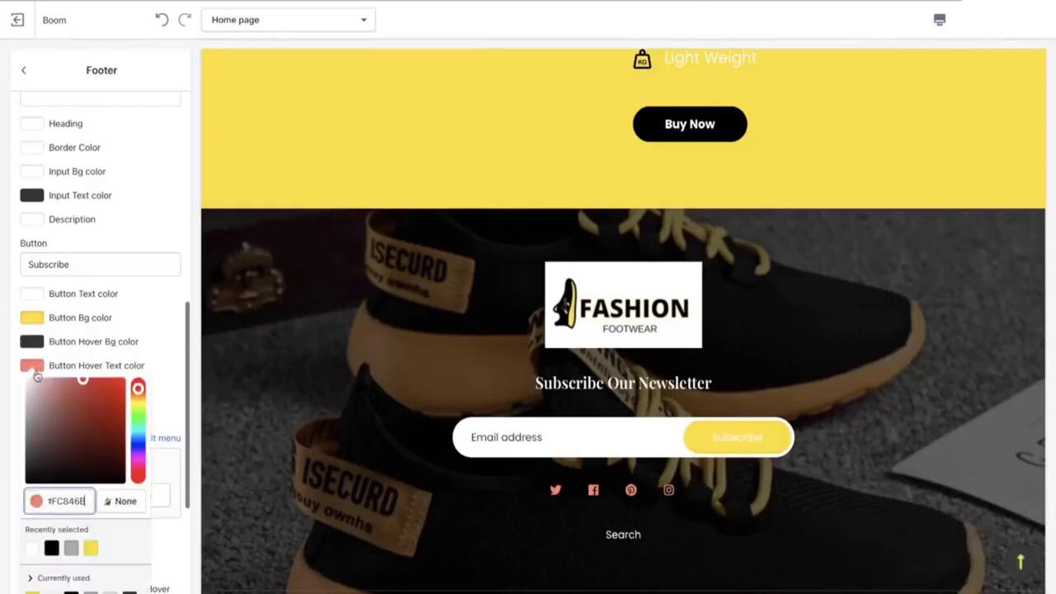
left_click(90, 547)
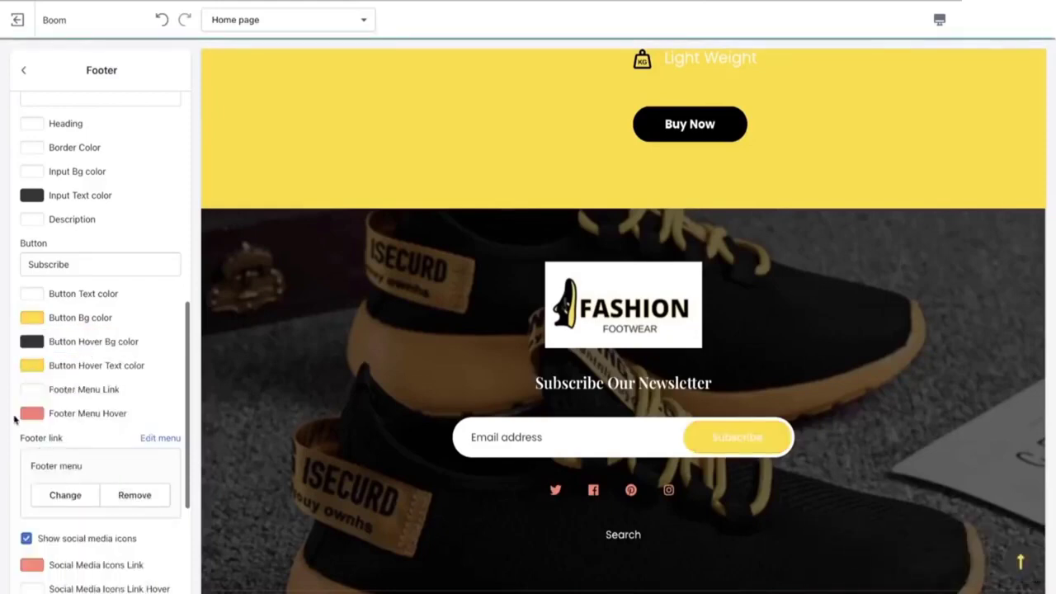
- Set the Footer Menu Hover and Social Media Icons Link colours to the same yellow
left_click(32, 414)
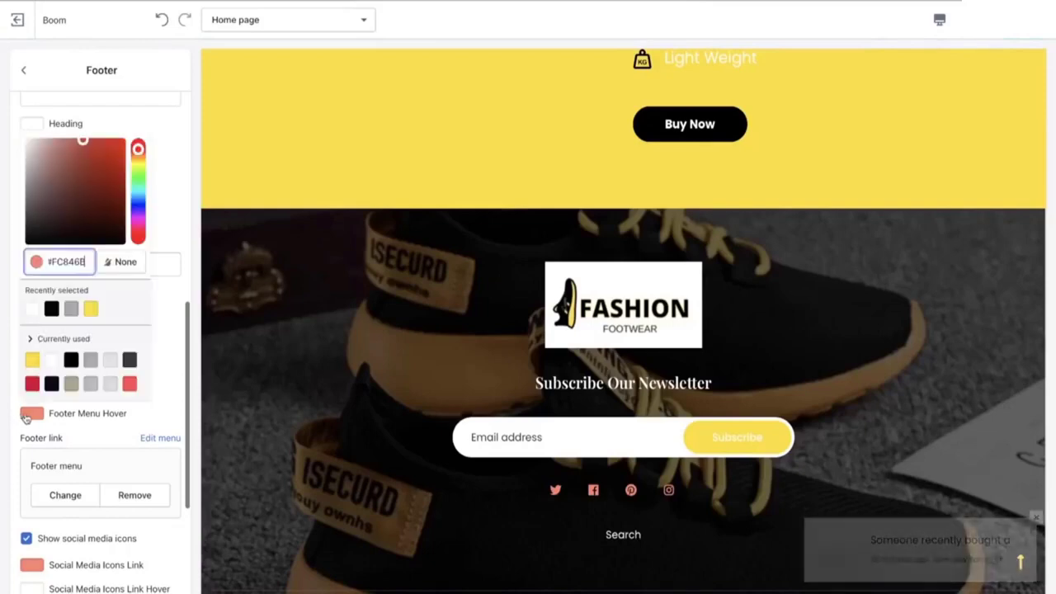
left_click(32, 360)
scroll(66, 561, "down", 4)
- Change the footer's copyright text to "Copyright © 2020 Fashion Sneaker"
left_click(46, 393)
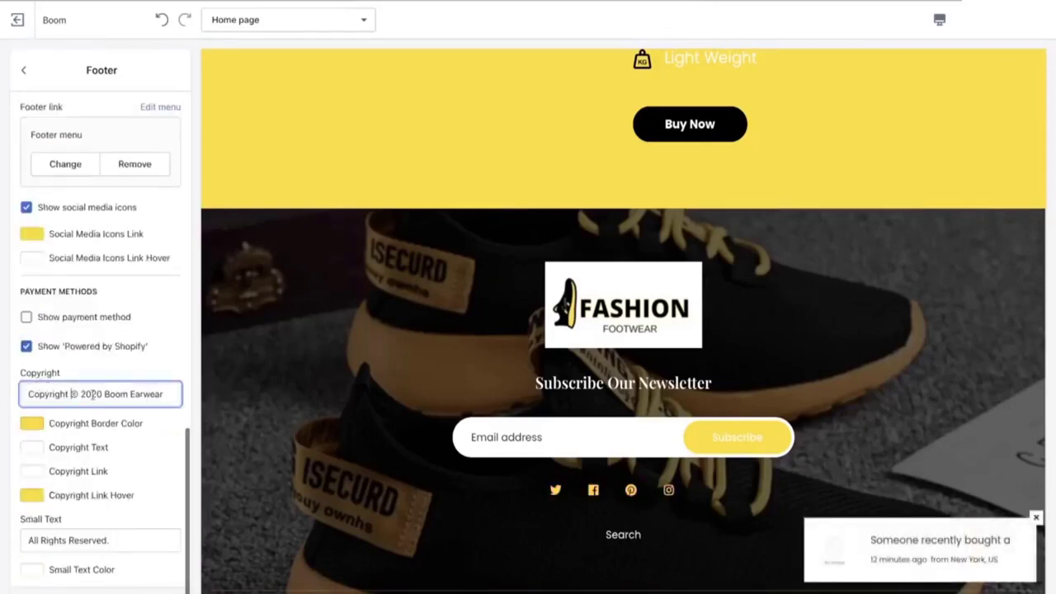
key("BackSpace")
key("BackSpace")
key("BackSpace")
key("BackSpace")
key("BackSpace")
key("BackSpace")
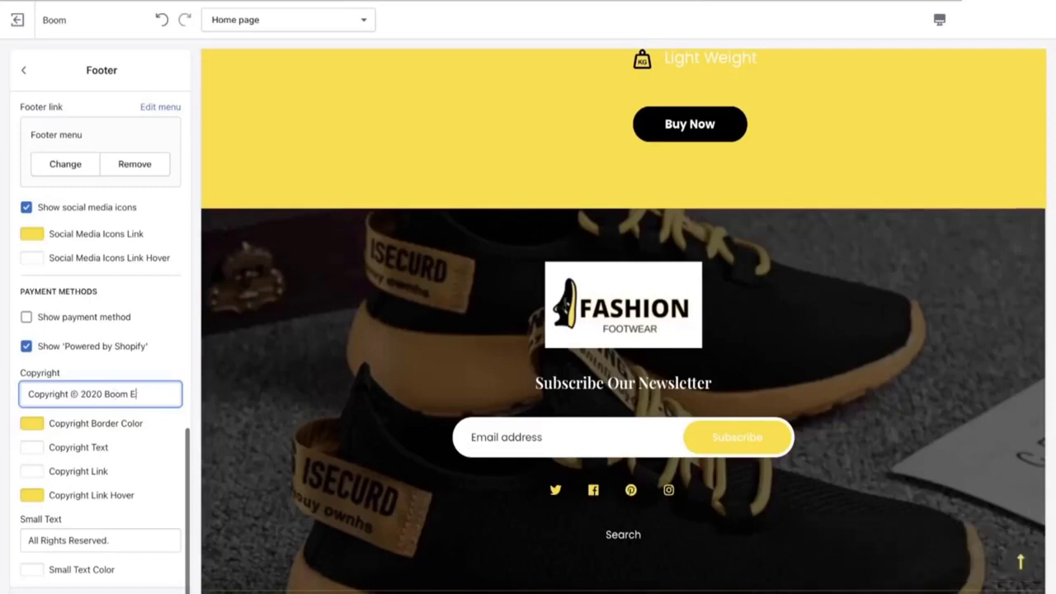
type("F")
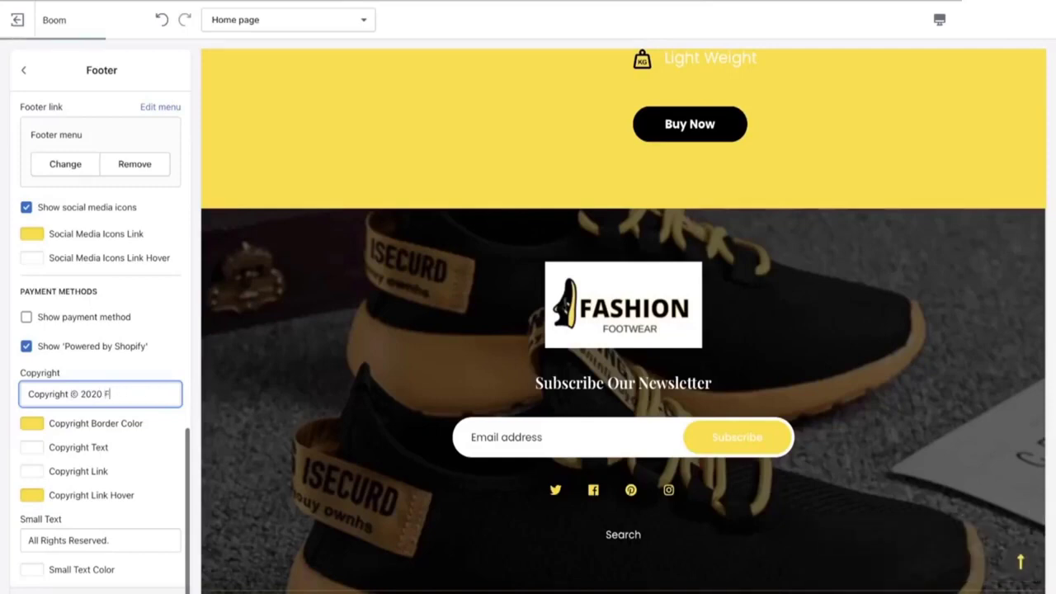
type("ashion Sneaker")
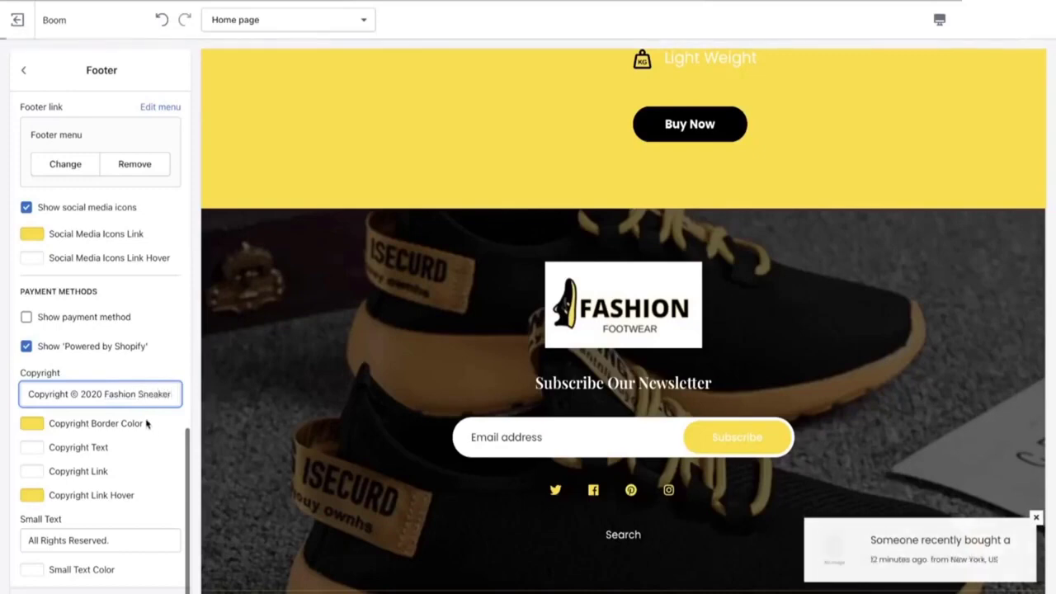
scroll(149, 417, "up", 10)
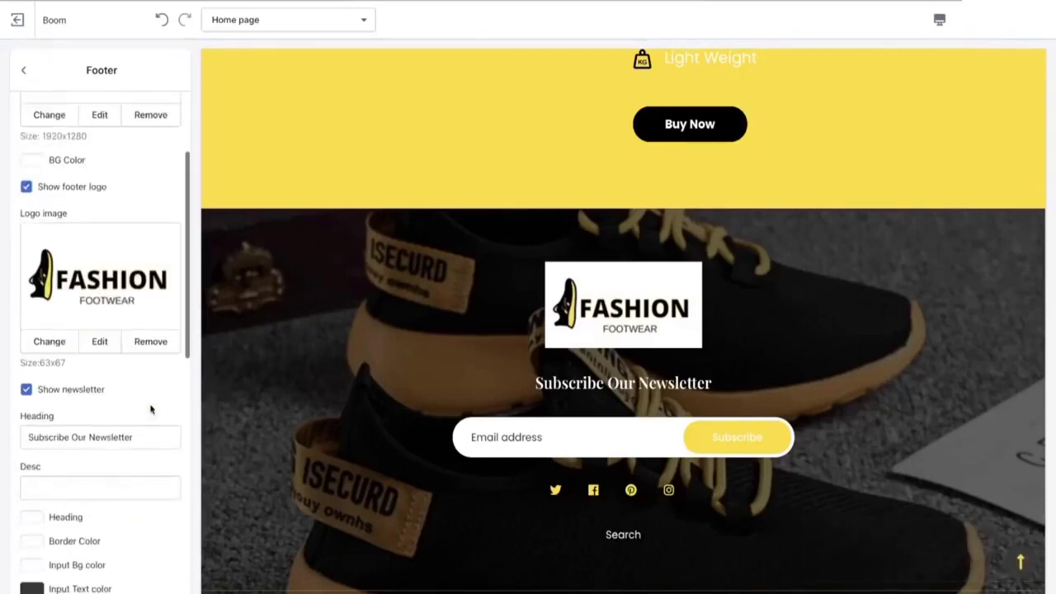
scroll(151, 409, "up", 4)
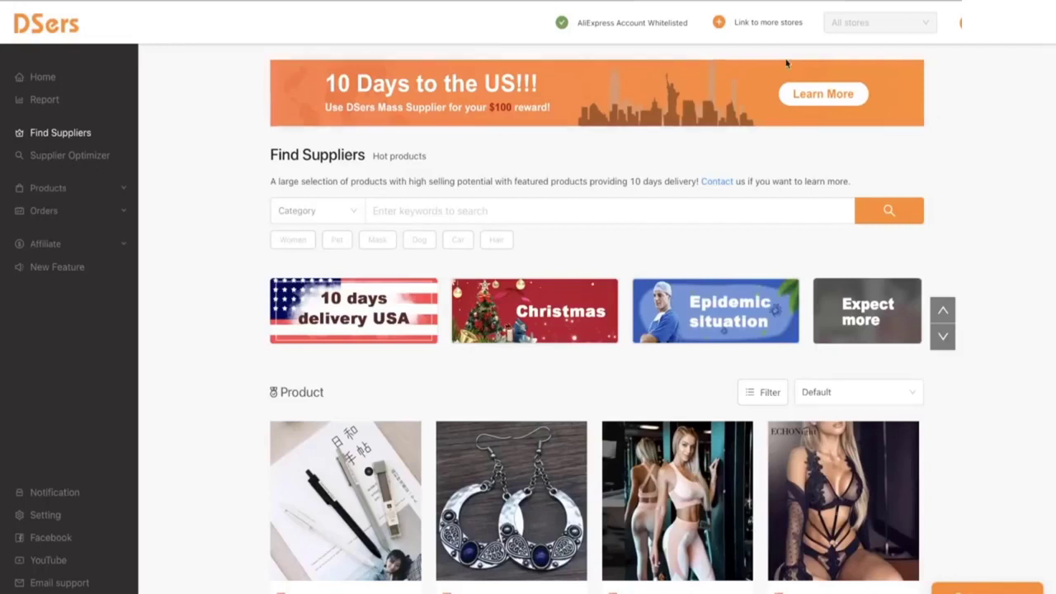
- Switch to DSers and link the Shopify store with the domain "fashionsneaker2021"
left_click(762, 26)
left_click(122, 371)
type("fashionsneaker2021")
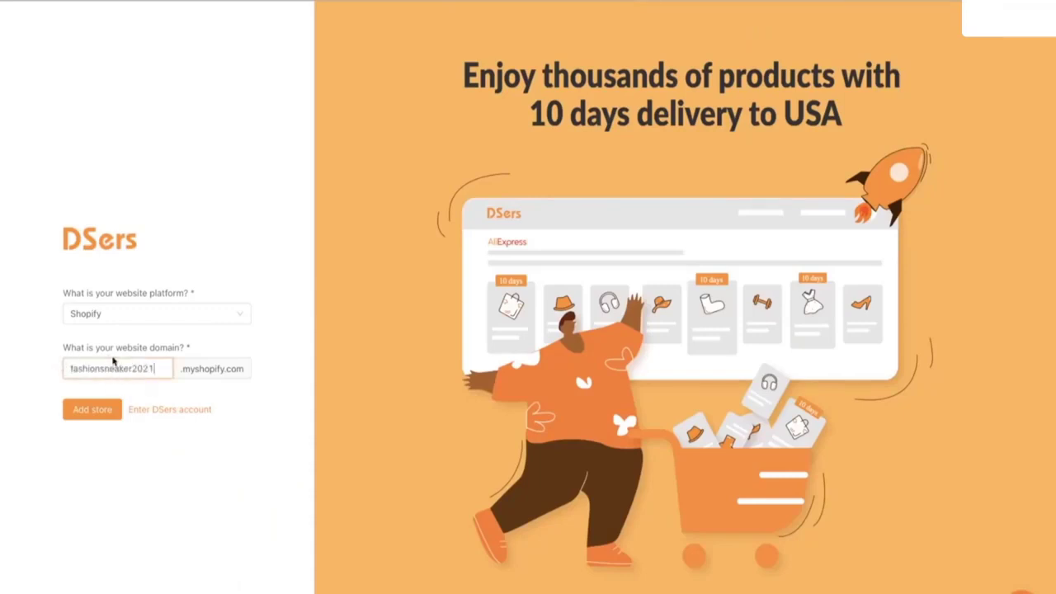
left_click(87, 419)
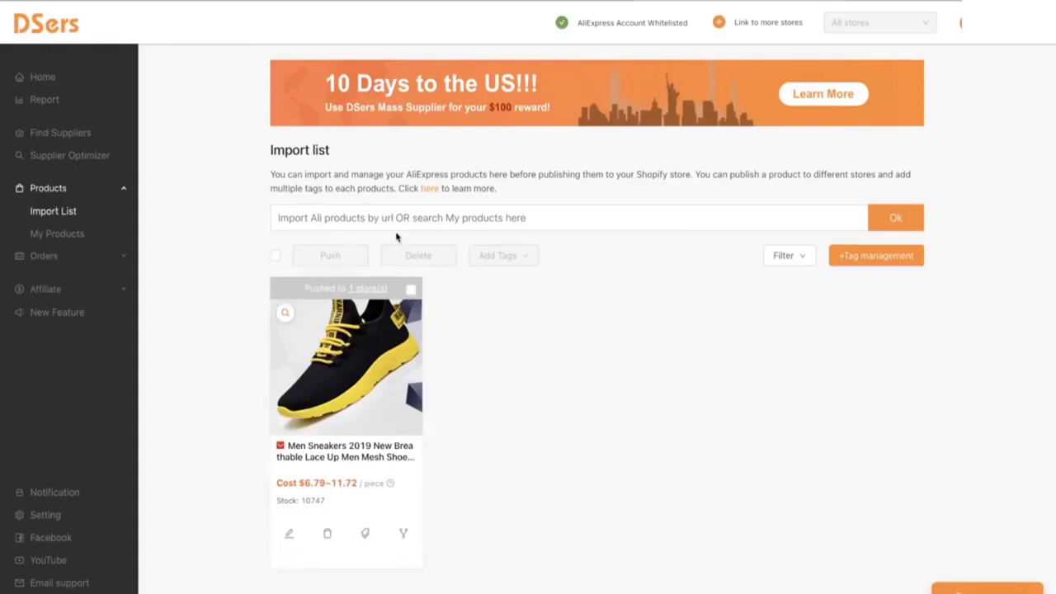
- Push the Men Sneakers 2019 product from the DSers import list to fashionsneaker2021.myshopify.com
left_click(411, 289)
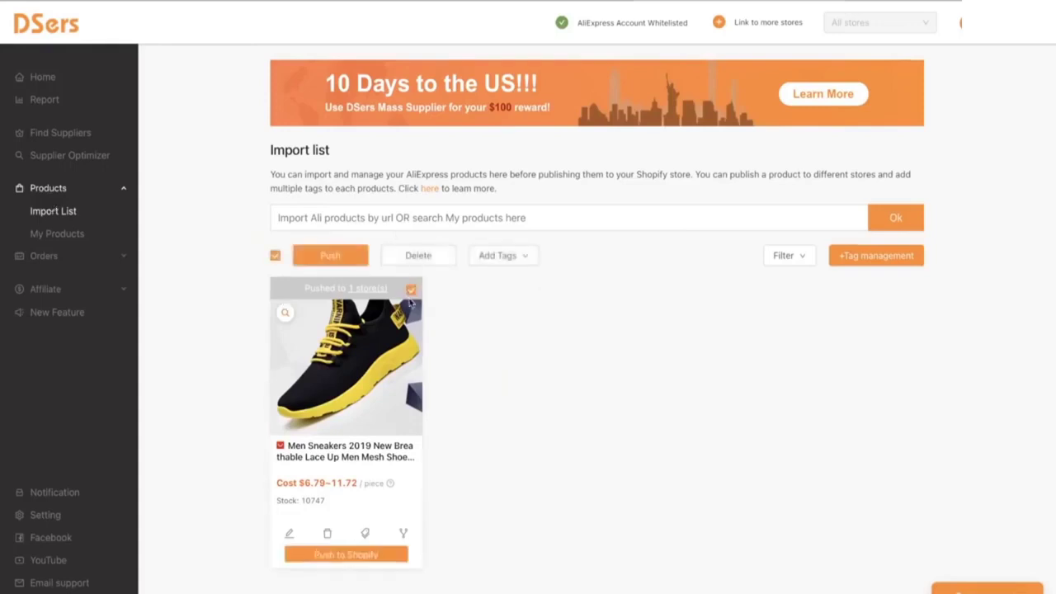
left_click(331, 556)
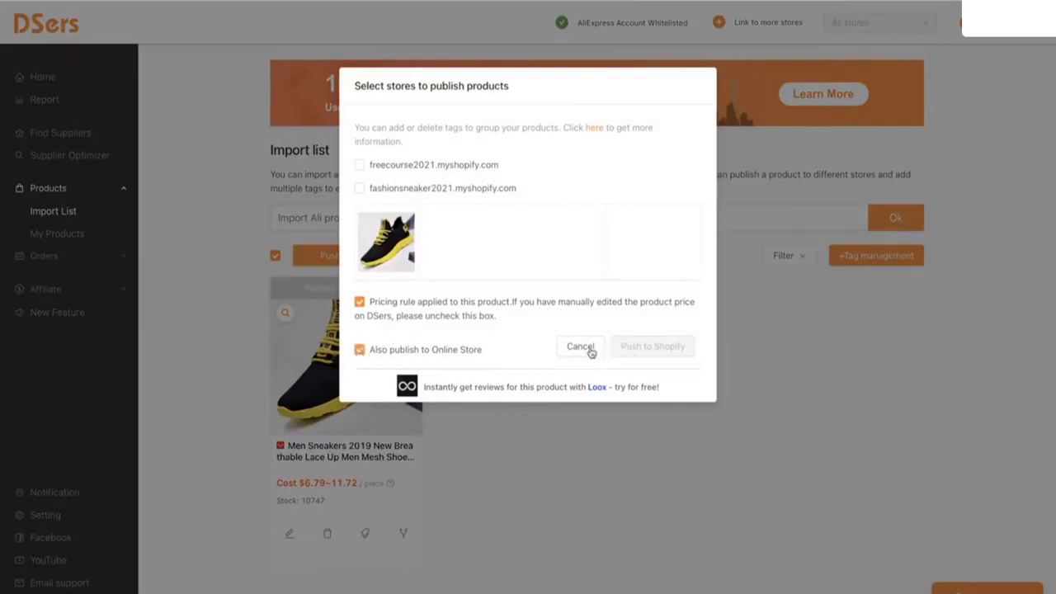
left_click(360, 188)
left_click(646, 347)
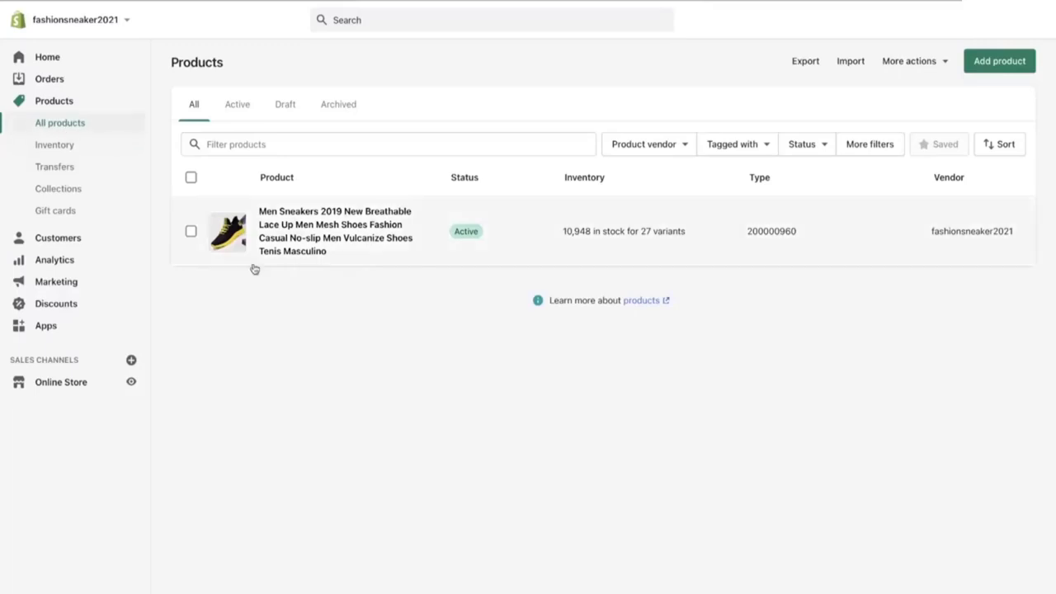
- Open the Men Sneakers 2019 product and replace its title with "Fashion Street Sneaker"
left_click(315, 246)
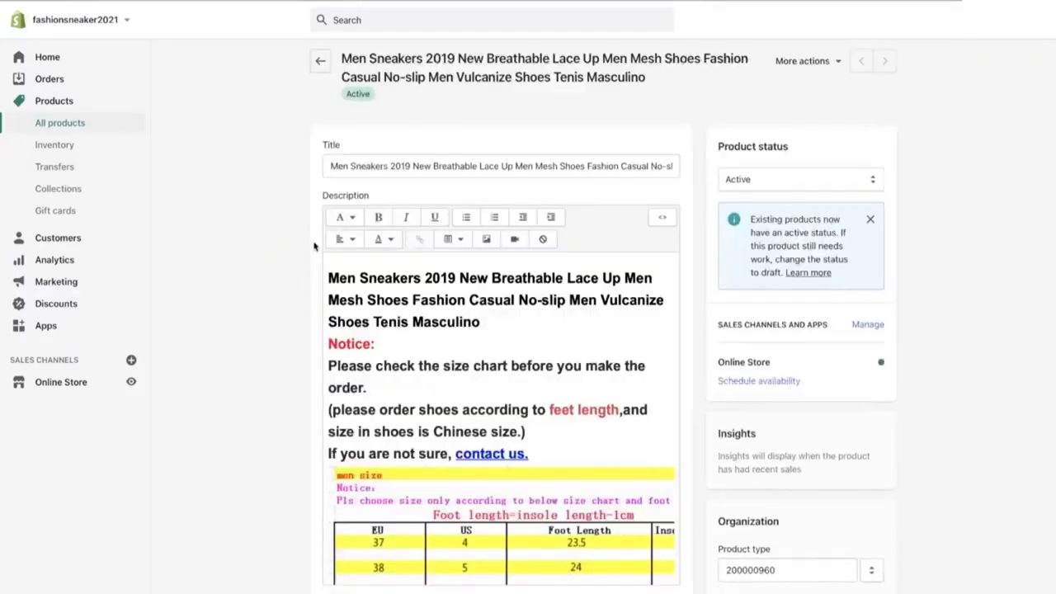
left_click_drag(329, 166, 709, 166)
key("BackSpace")
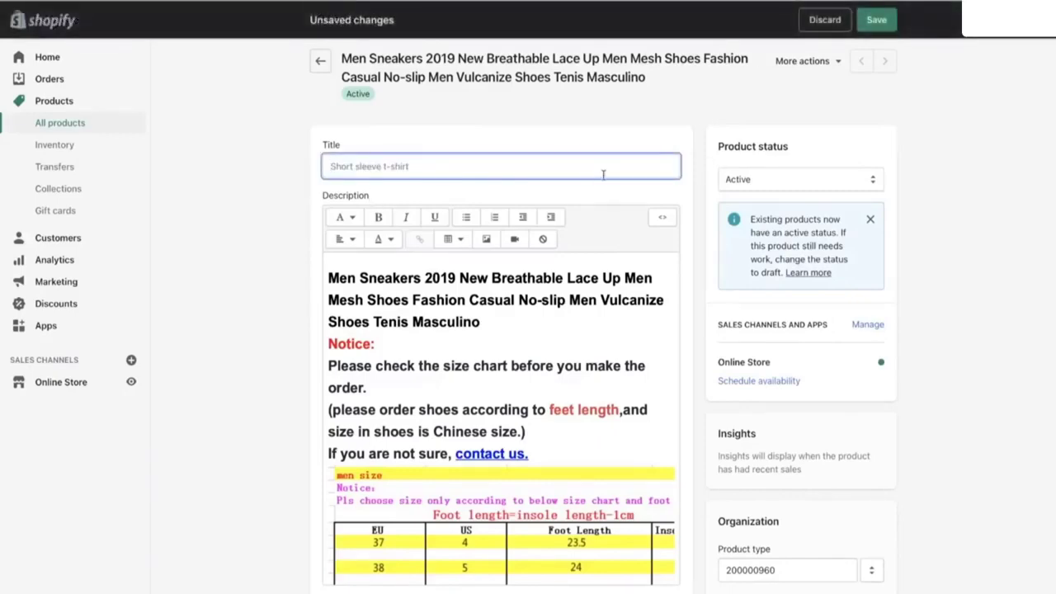
scroll(420, 274, "down", 10)
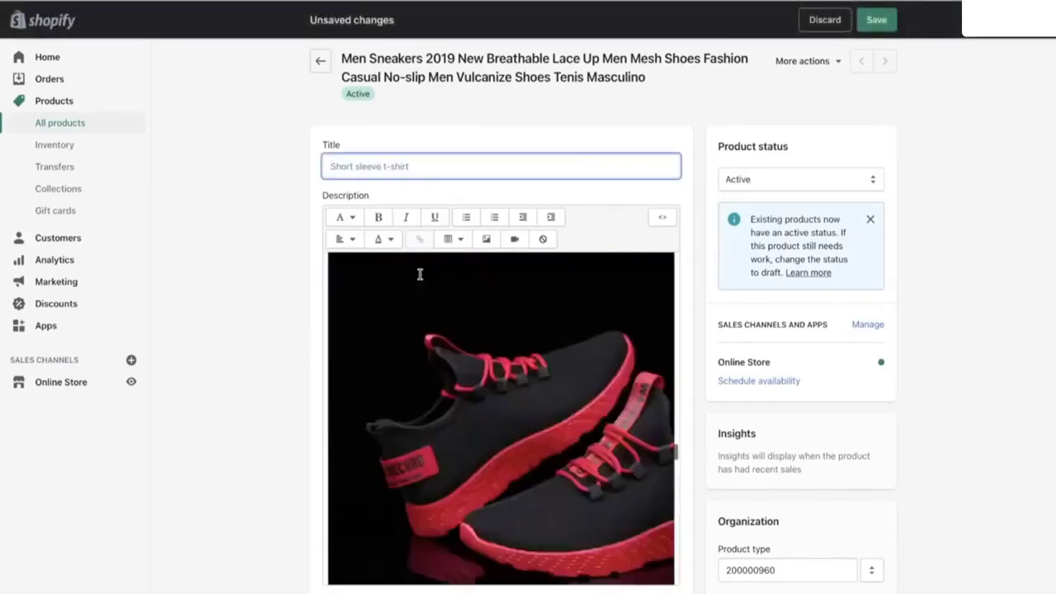
scroll(420, 274, "down", 10)
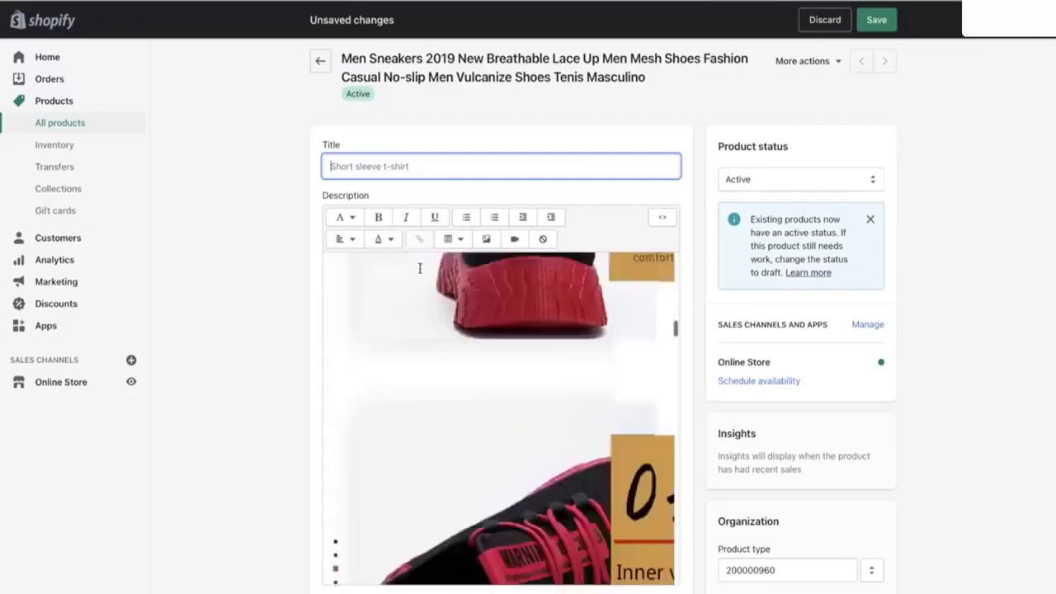
scroll(420, 269, "up", 15)
scroll(435, 344, "up", 5)
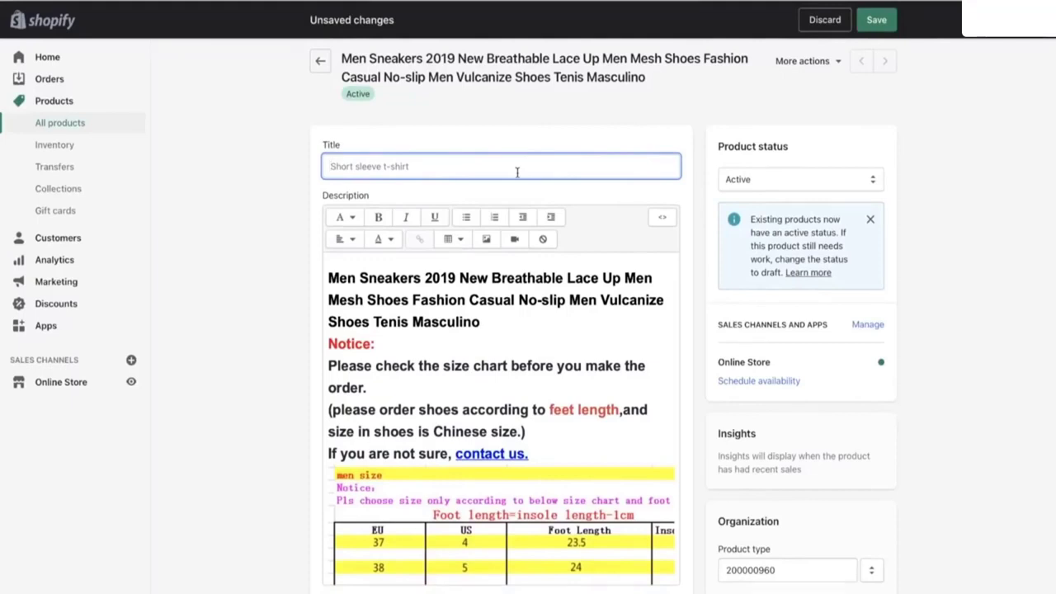
type("Fashion Street Sneaker")
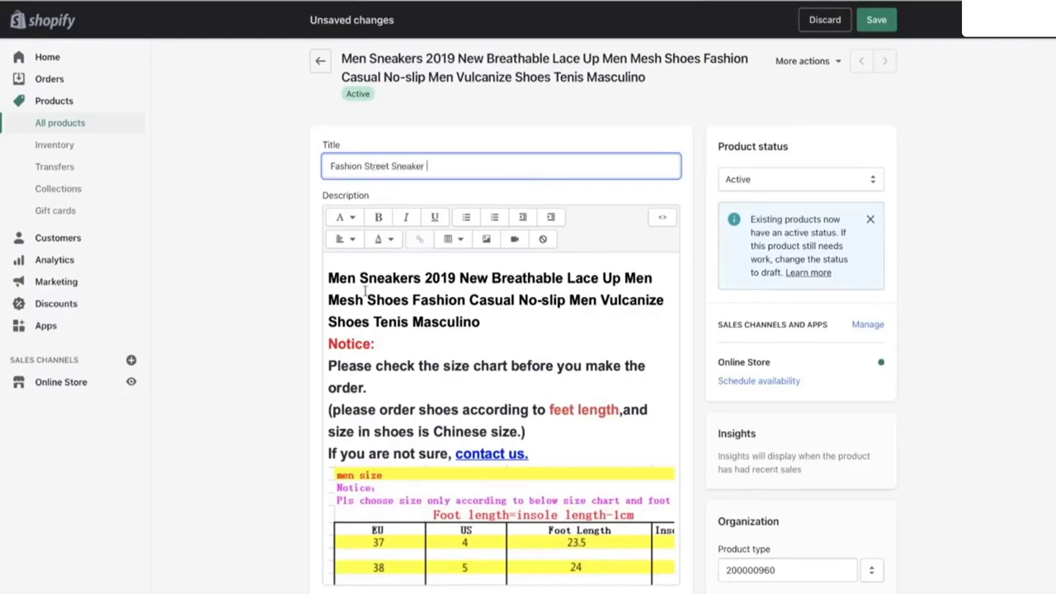
- Replace the product's entire imported description with the prepared sneaker copy and images from the clipboard
left_click_drag(330, 278, 503, 593)
key("BackSpace")
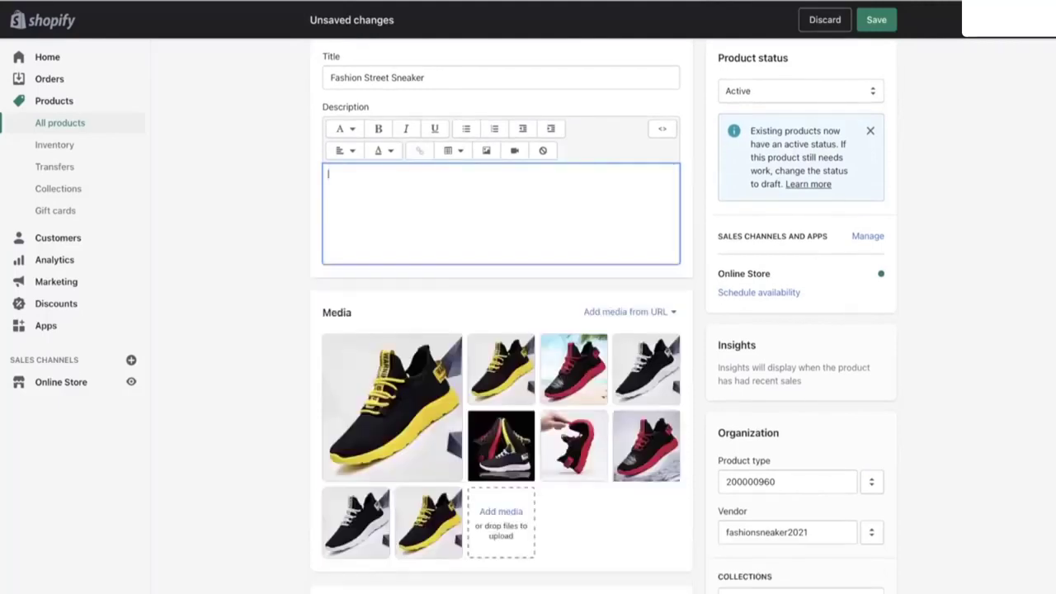
scroll(466, 438, "up", 2)
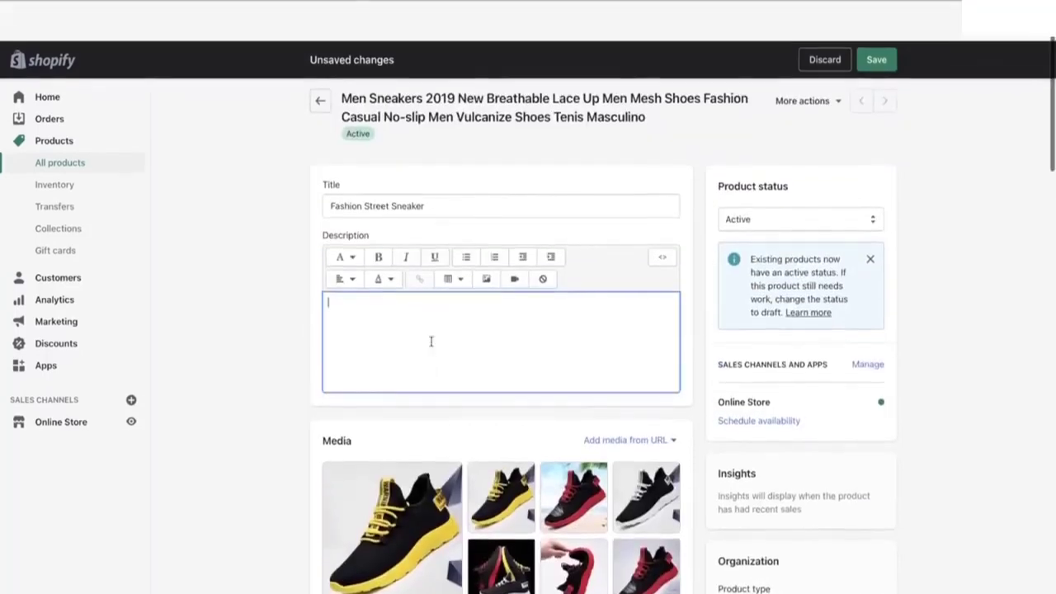
left_click(404, 310)
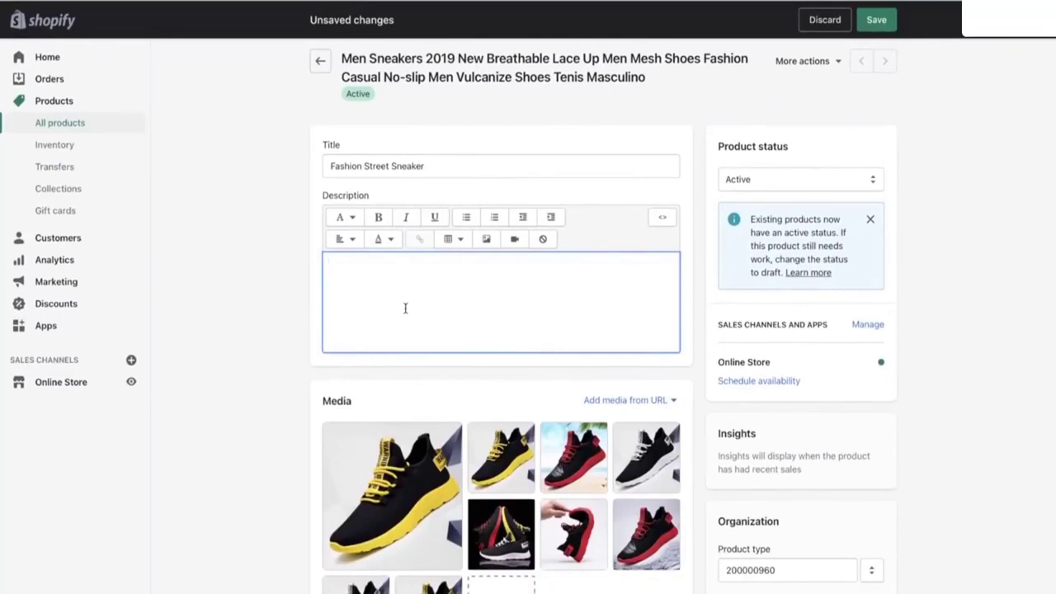
key("ctrl+v")
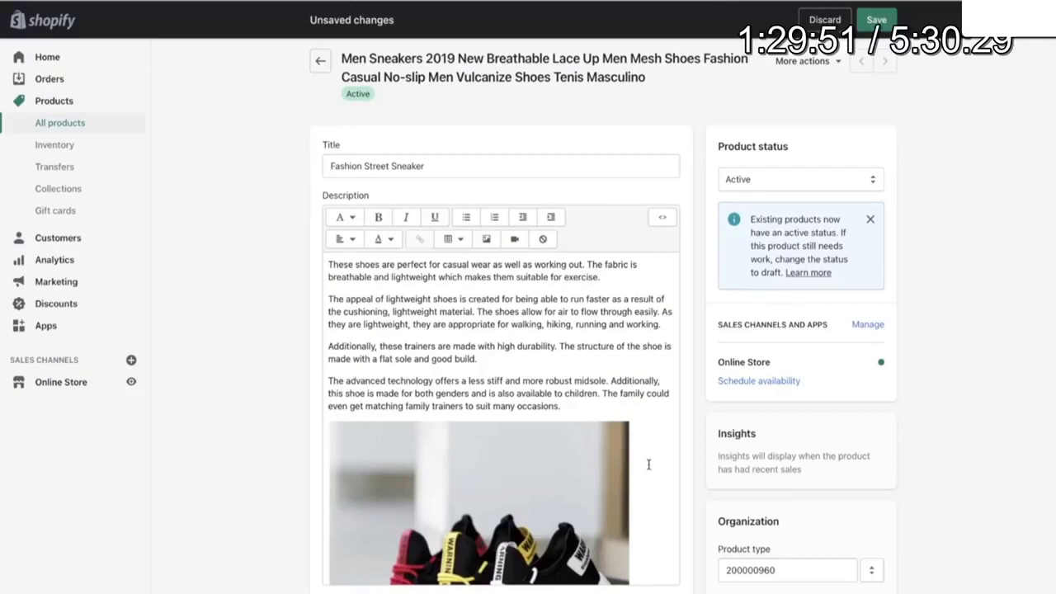
- Review the pasted description from the introduction through the features, benefits, size chart and FAQ sections
scroll(644, 454, "down", 10)
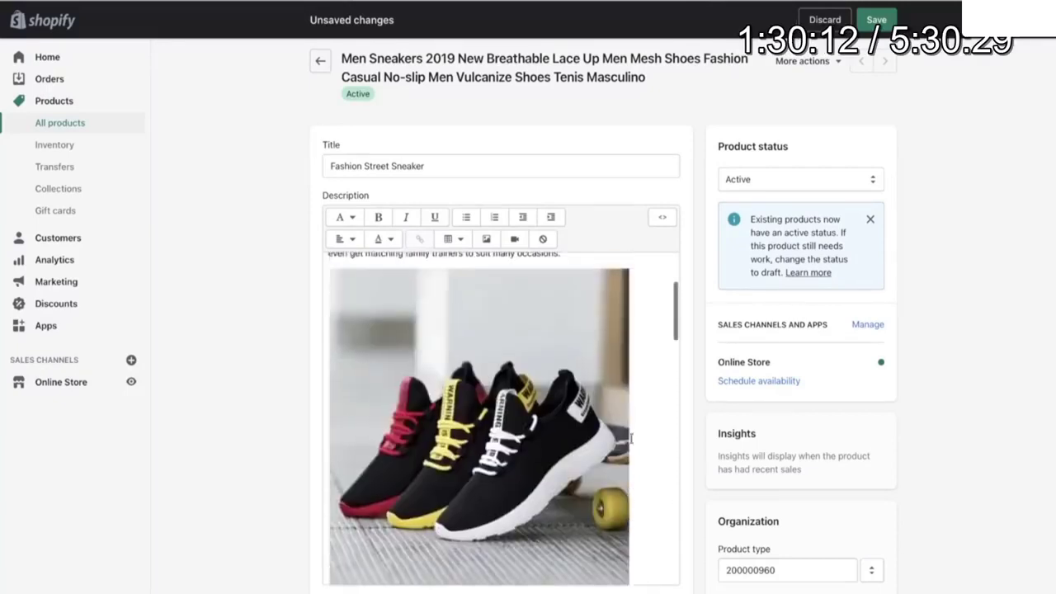
scroll(648, 464, "up", 3)
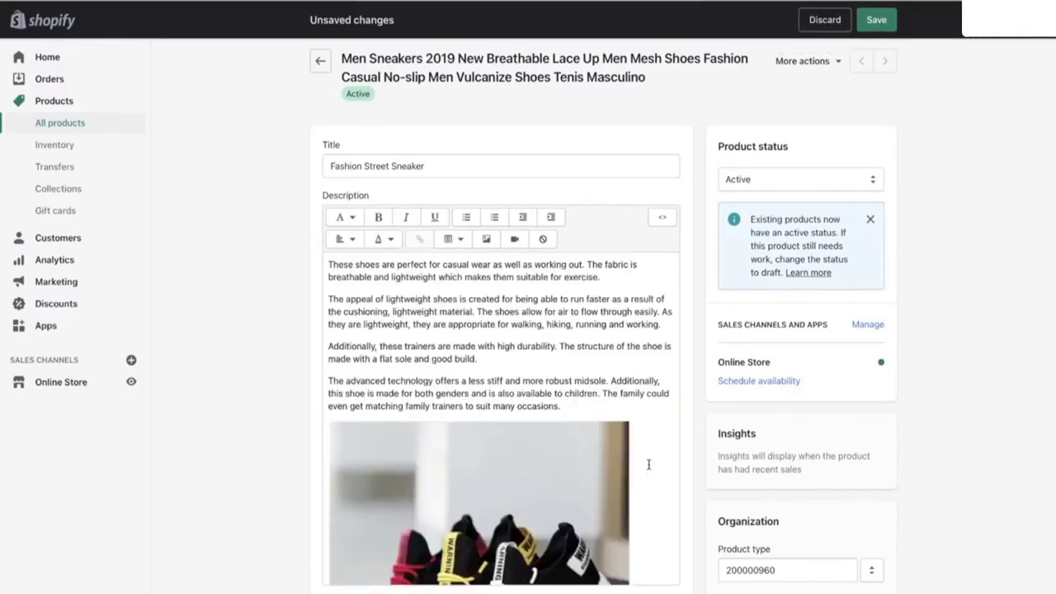
scroll(631, 438, "down", 4)
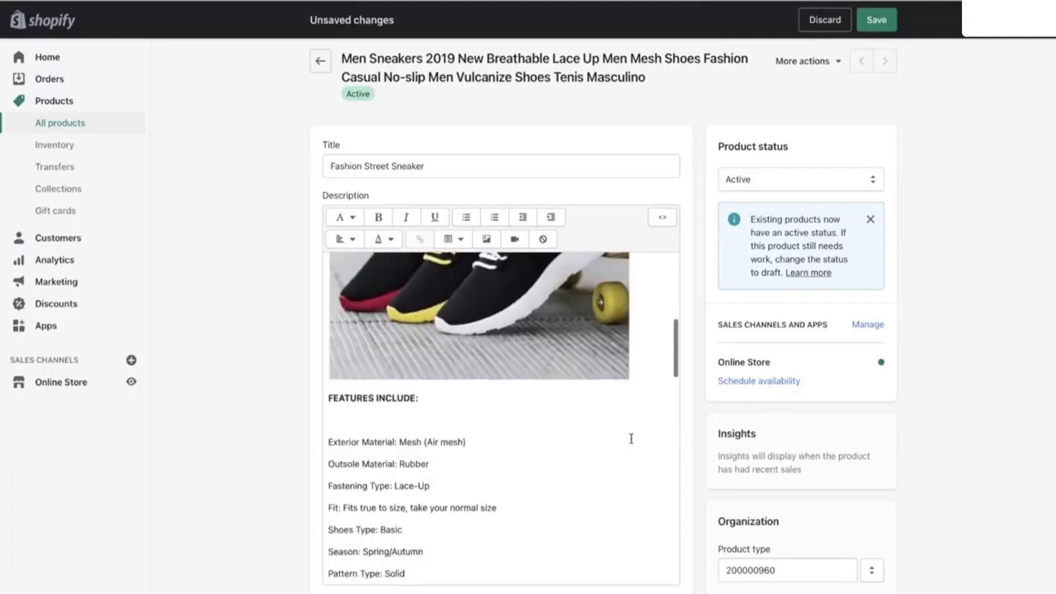
scroll(631, 438, "up", 2)
scroll(631, 438, "down", 6)
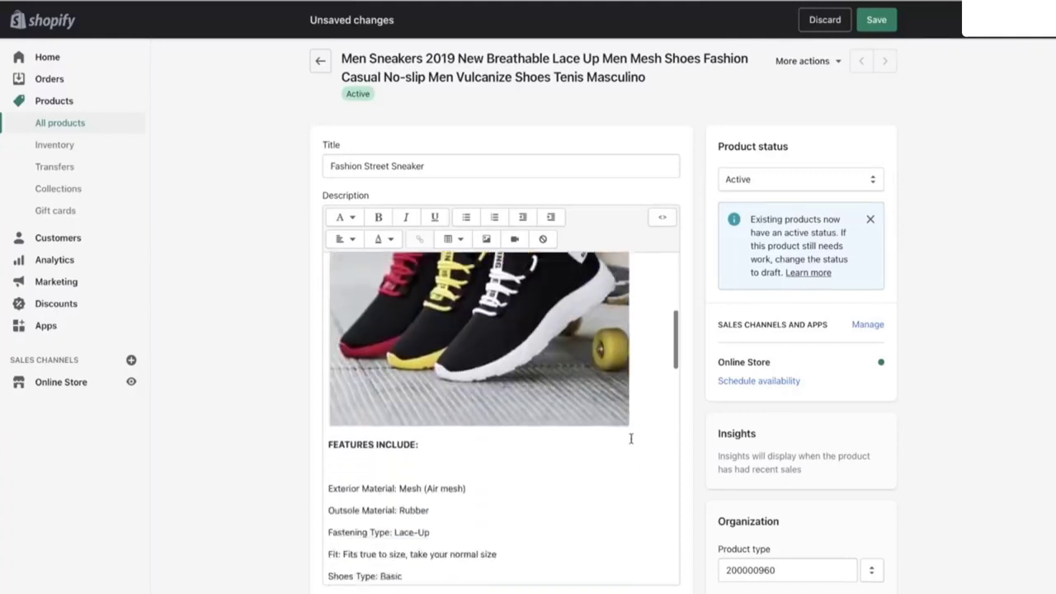
scroll(631, 438, "down", 3)
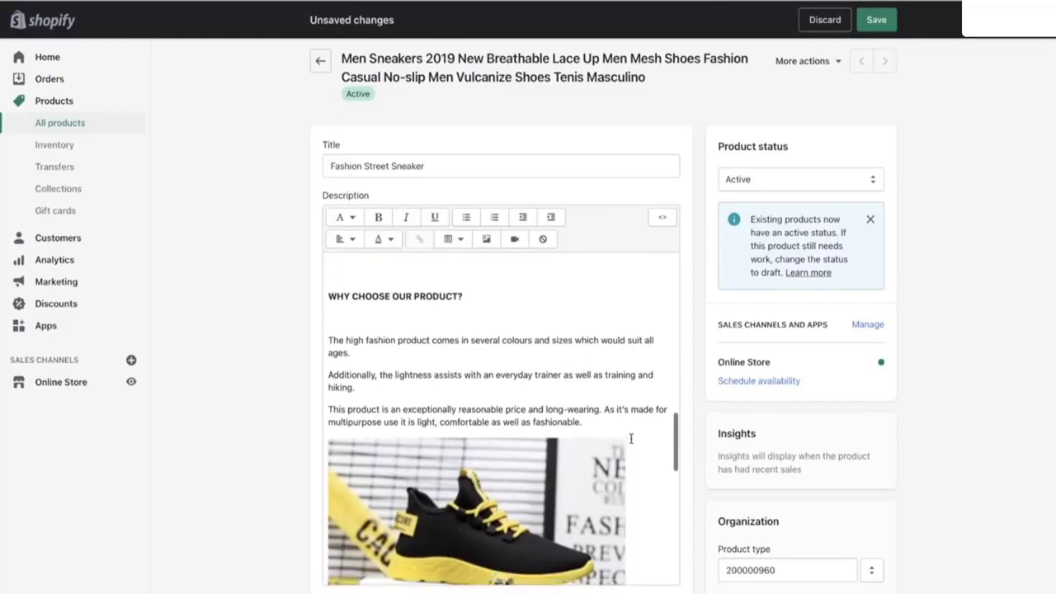
scroll(631, 438, "down", 3)
scroll(631, 439, "down", 3)
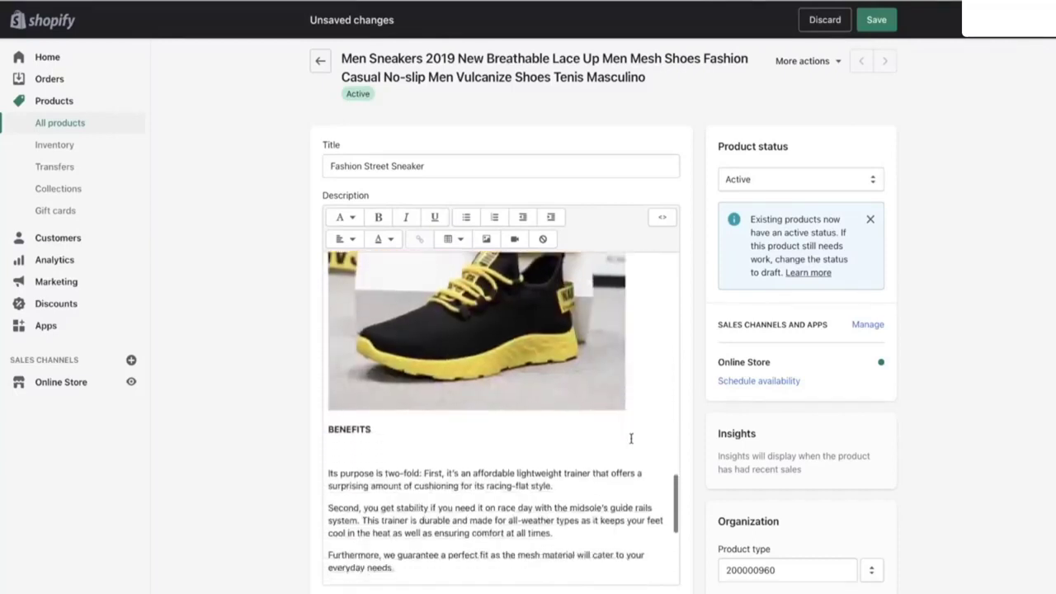
scroll(631, 438, "down", 2)
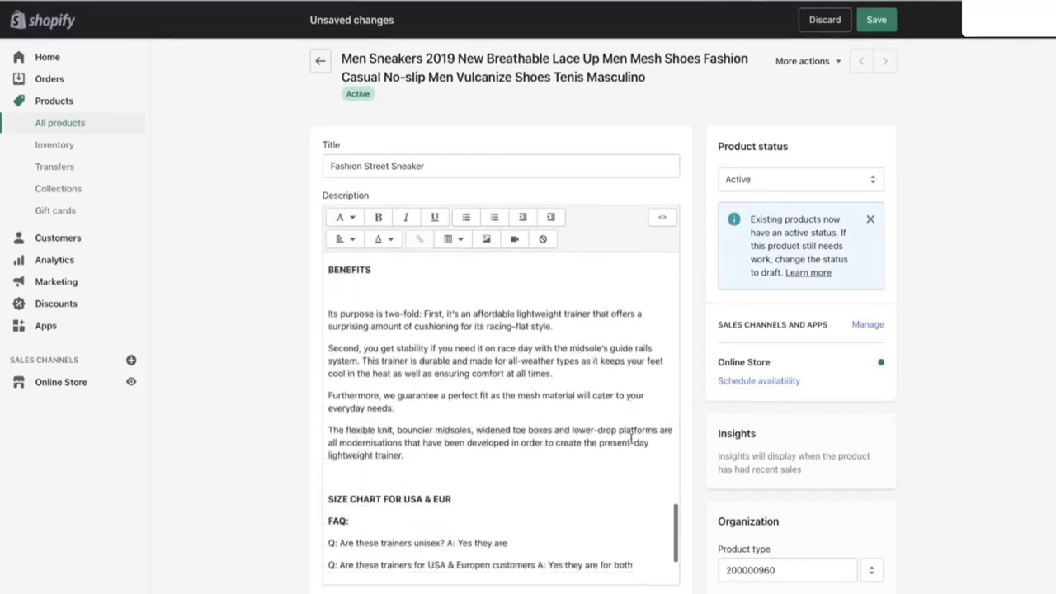
- Remove two surplus blank lines above the "WHY CHOOSE OUR PRODUCT?" heading in the description
scroll(631, 438, "up", 10)
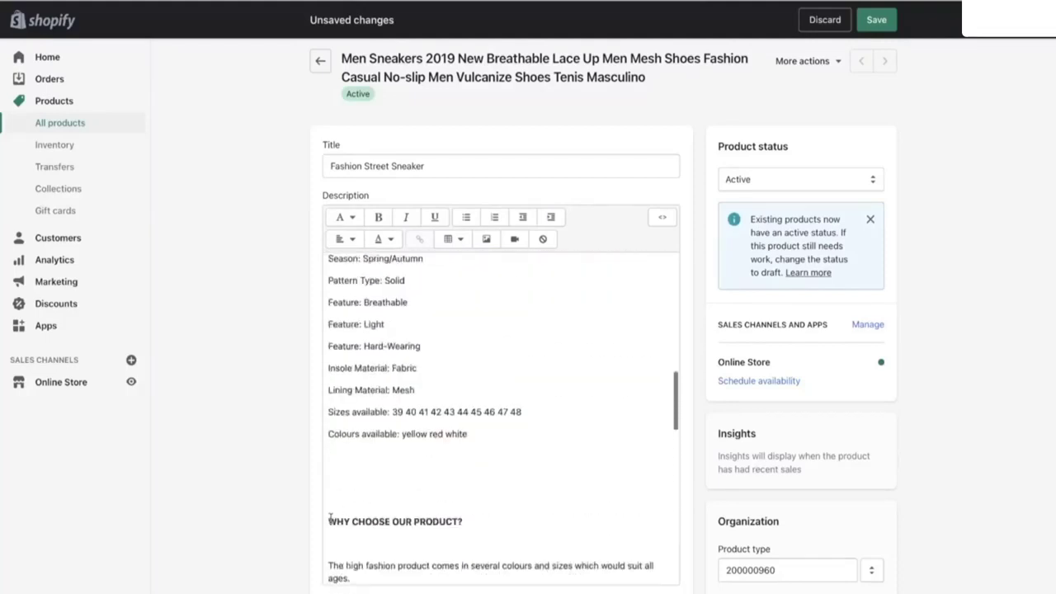
left_click(325, 521)
key("BackSpace")
key("BackSpace")
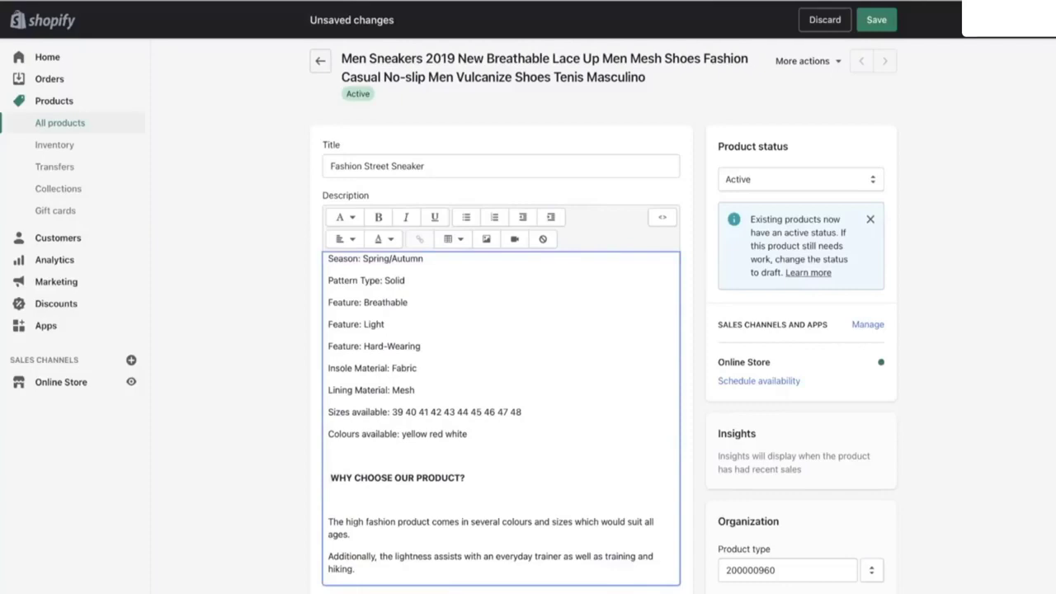
- Check the spacing, text and images throughout the edited product description
scroll(354, 511, "up", 5)
scroll(363, 510, "down", 3)
scroll(381, 508, "up", 4)
scroll(380, 508, "down", 15)
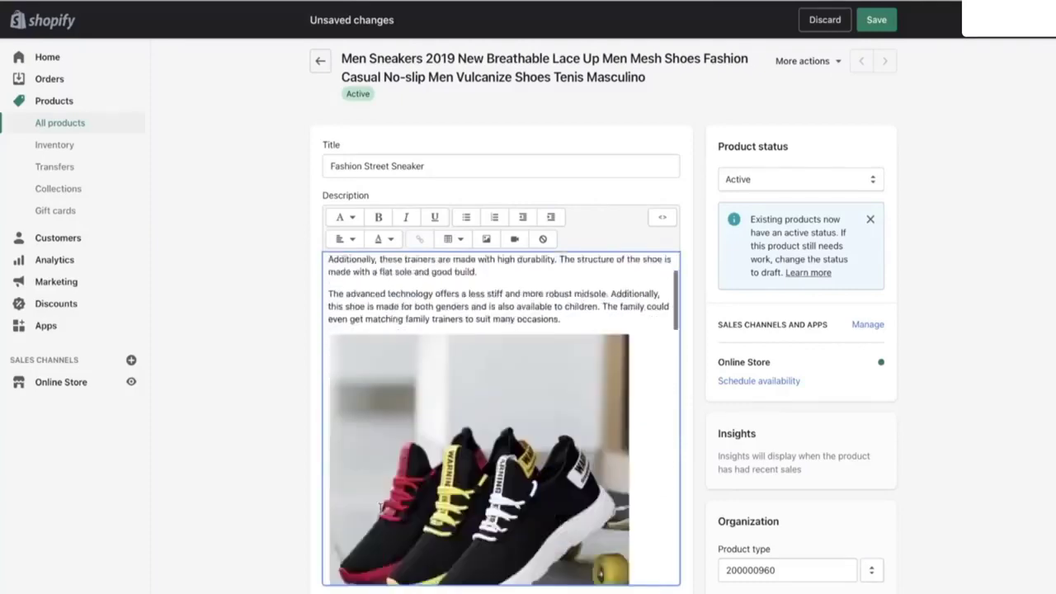
scroll(381, 508, "up", 15)
scroll(381, 508, "down", 10)
scroll(380, 508, "up", 10)
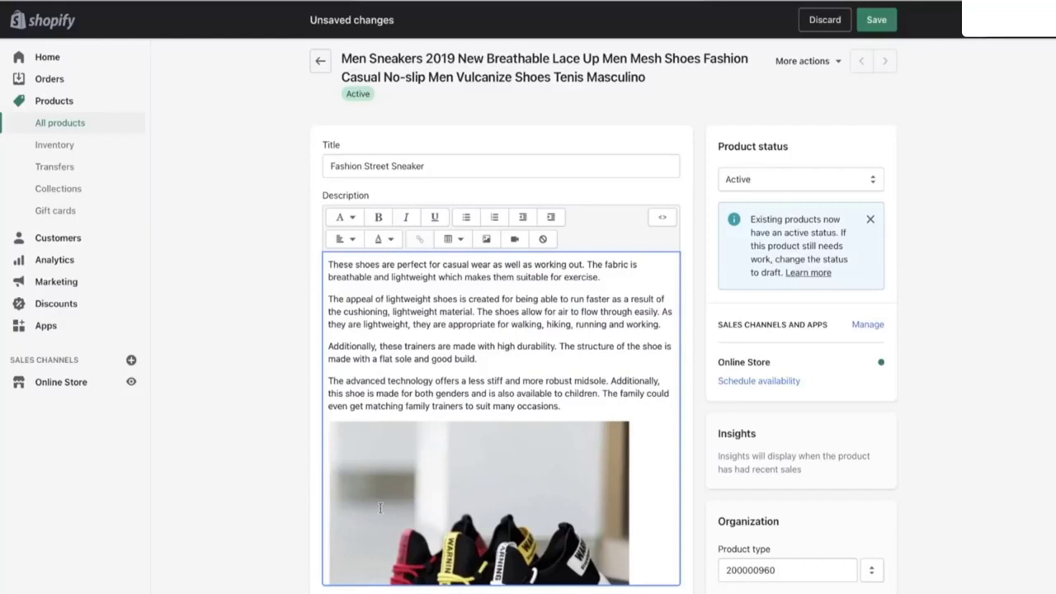
scroll(652, 492, "down", 5)
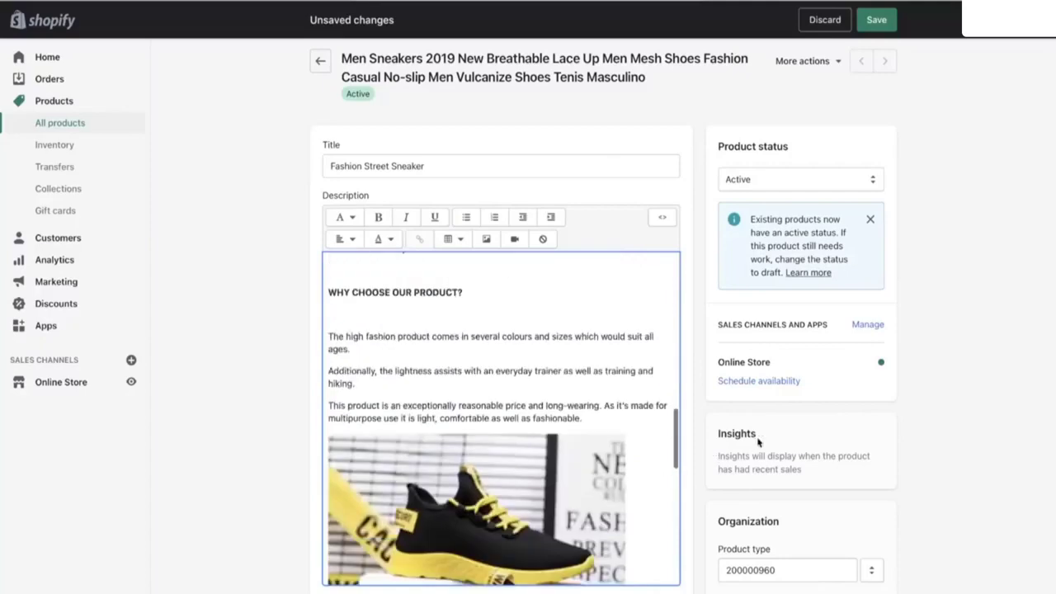
- Edit the search engine listing and replace the product's URL handle with "fashion-sneaker"
scroll(757, 443, "down", 20)
scroll(757, 443, "down", 6)
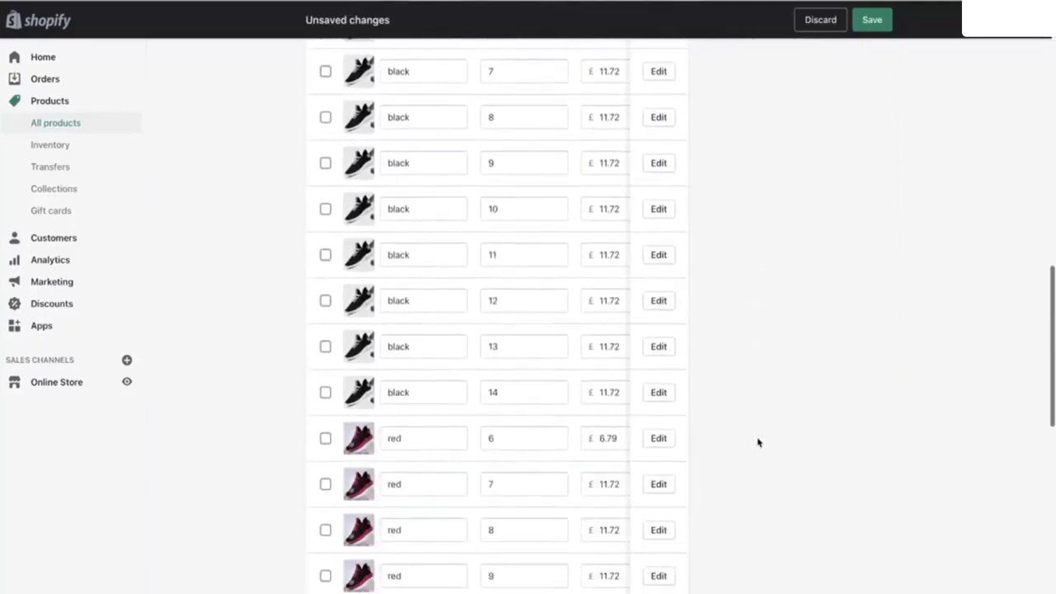
scroll(757, 443, "down", 5)
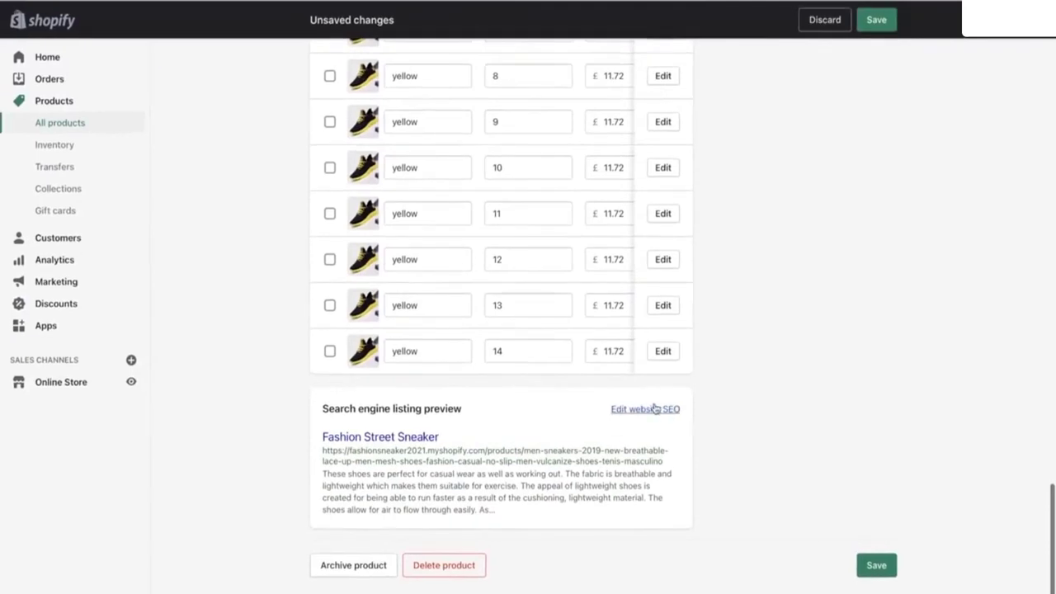
left_click(655, 409)
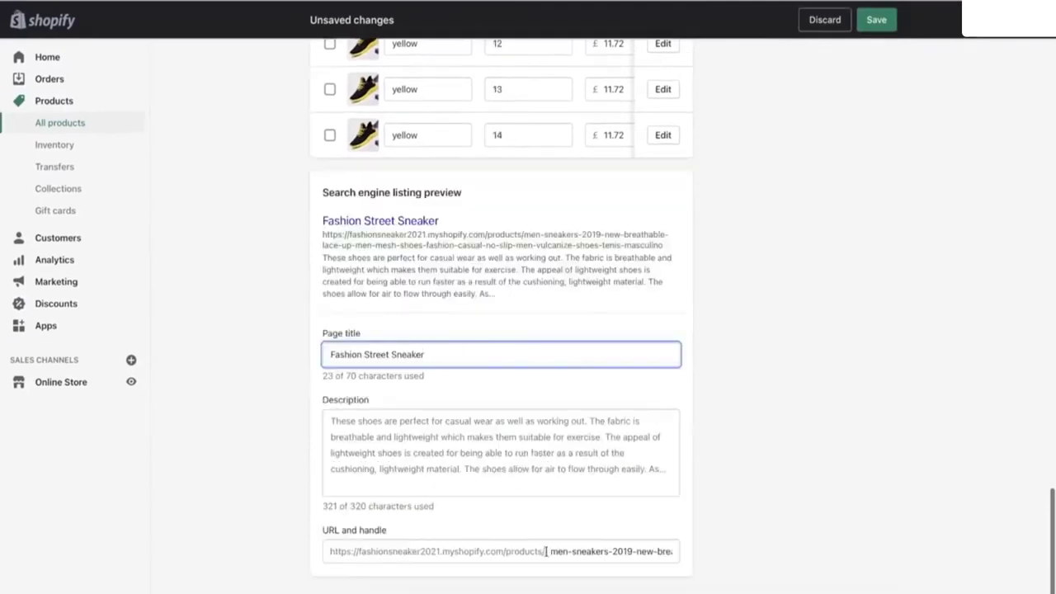
left_click_drag(551, 550, 745, 553)
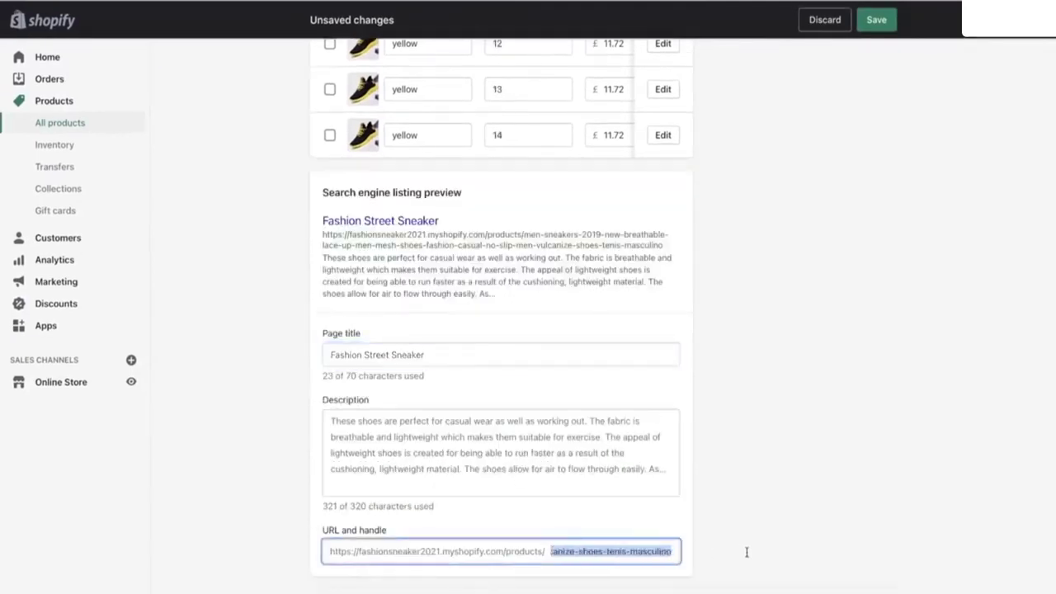
type("fashion-street-sneaker")
key("BackSpace")
key("BackSpace")
key("BackSpace")
key("BackSpace")
key("BackSpace")
key("BackSpace")
key("BackSpace")
key("BackSpace")
key("BackSpace")
key("BackSpace")
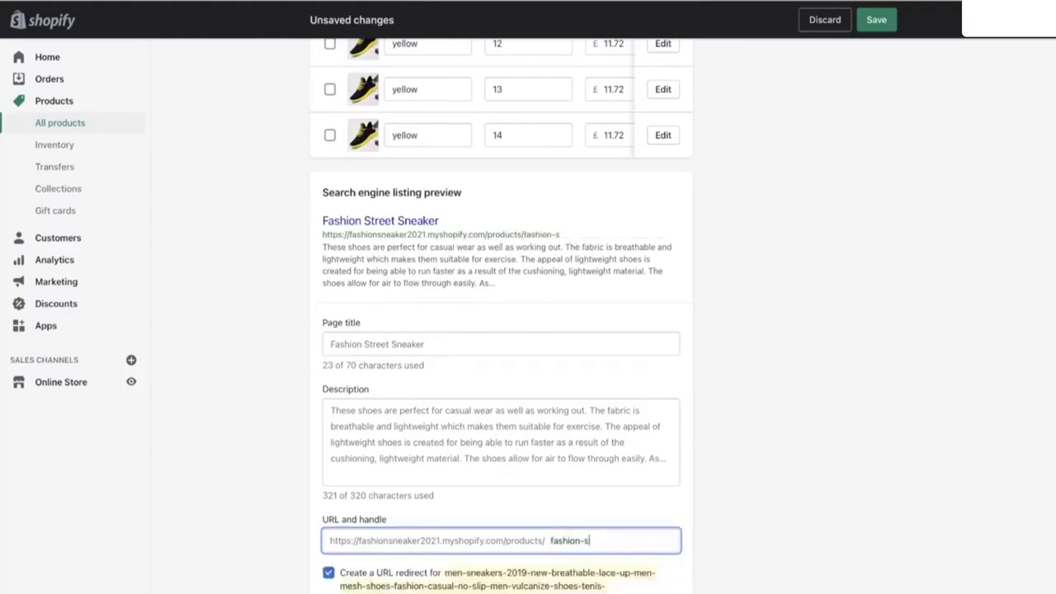
key("BackSpace")
key("BackSpace")
key("BackSpace")
key("BackSpace")
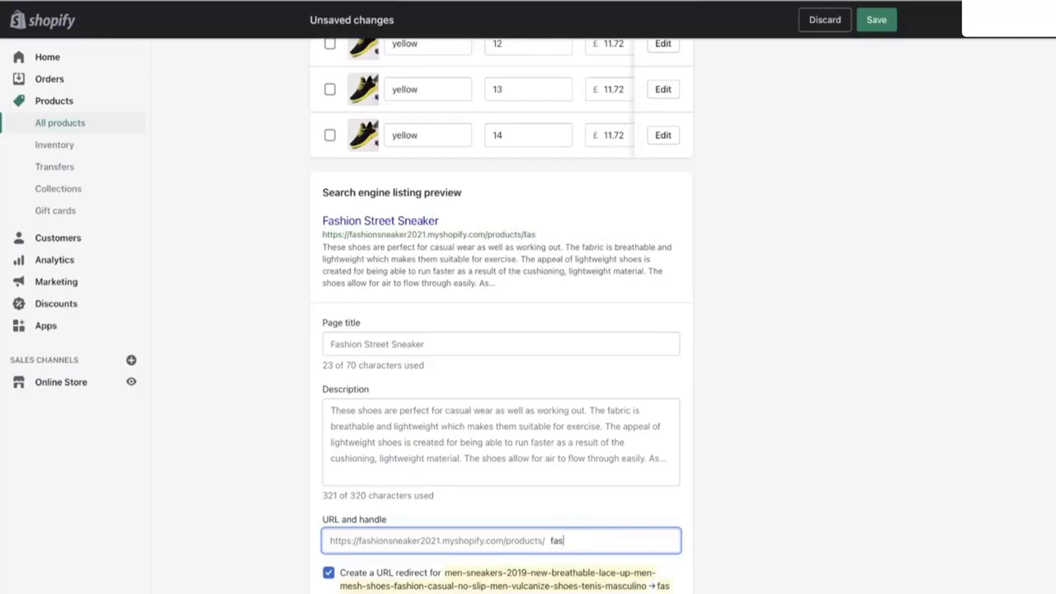
type("ion-s")
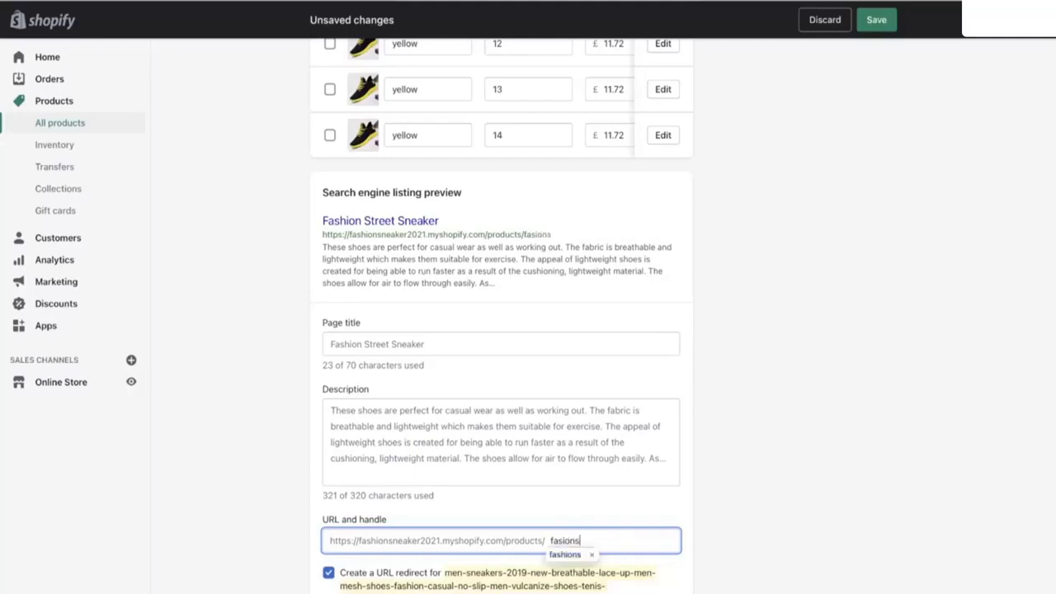
type("ne")
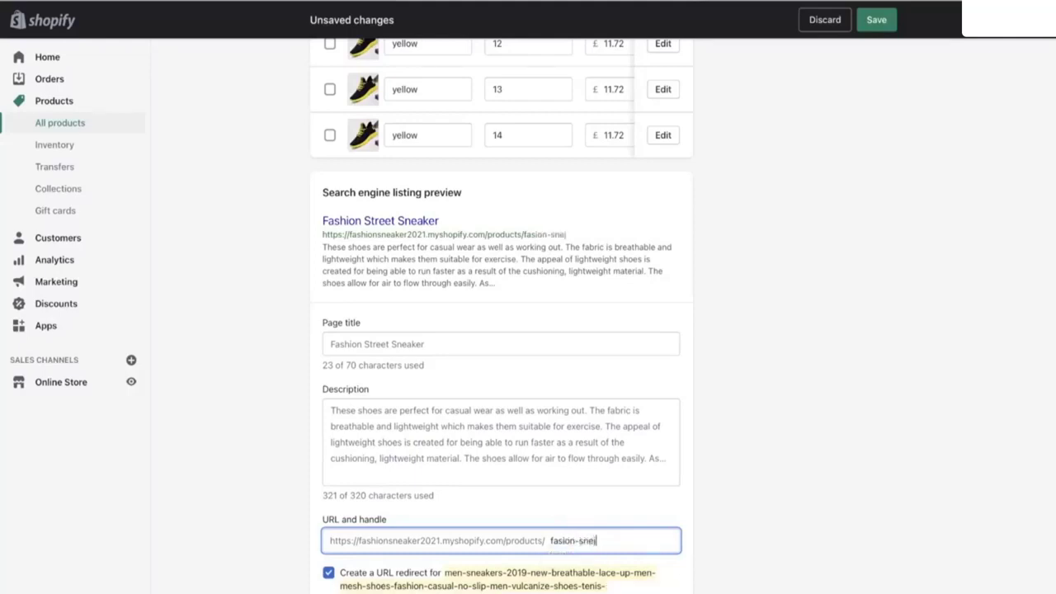
key("BackSpace")
key("BackSpace")
key("BackSpace")
key("BackSpace")
key("BackSpace")
key("BackSpace")
key("BackSpace")
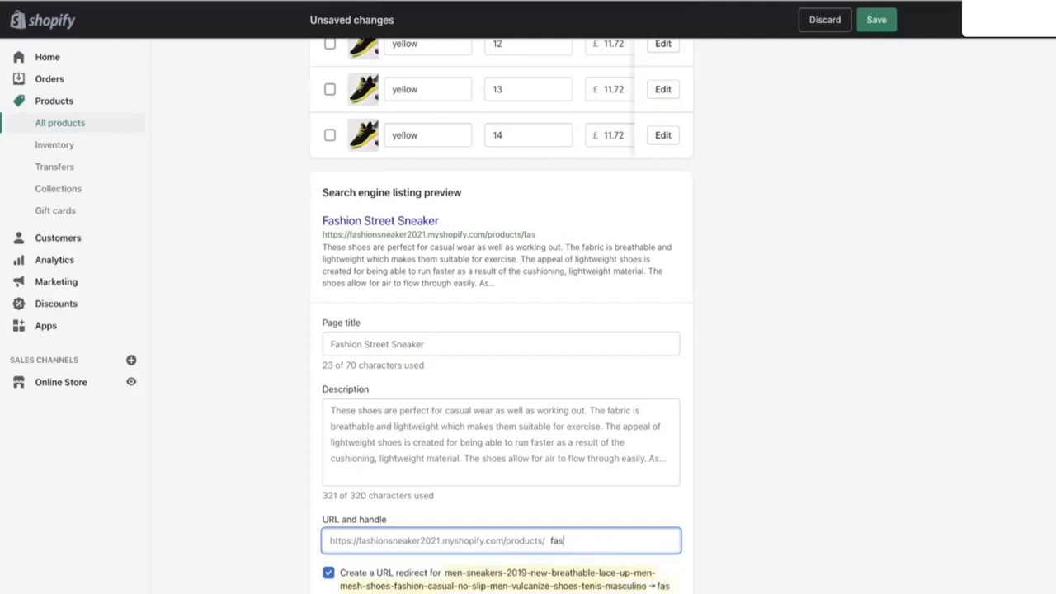
type("shion")
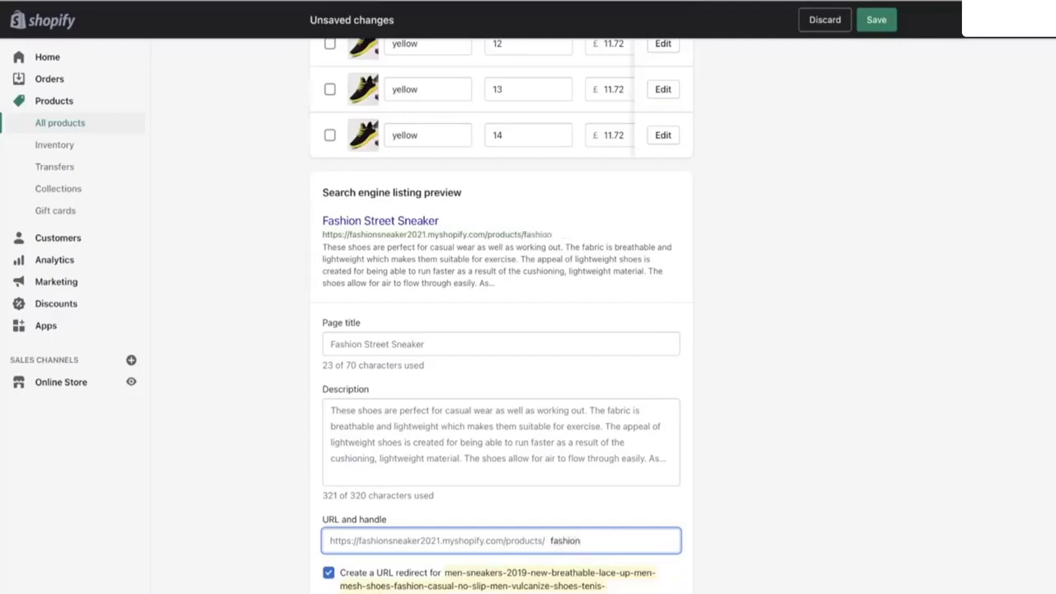
type("-sneaker")
- Save the changes to the Fashion Street Sneaker product
left_click(908, 500)
scroll(908, 499, "down", 1)
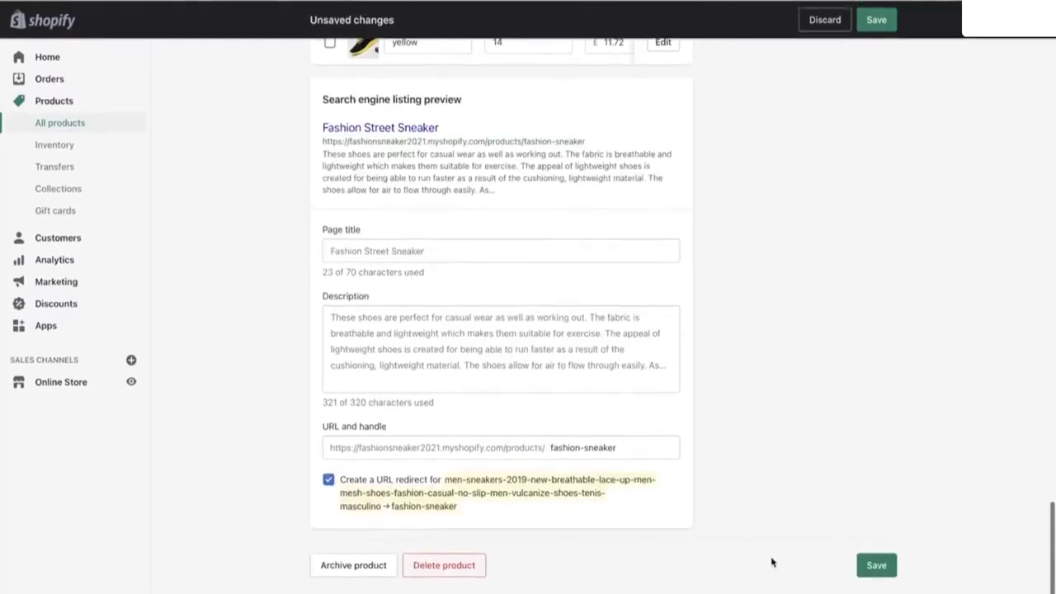
left_click(875, 564)
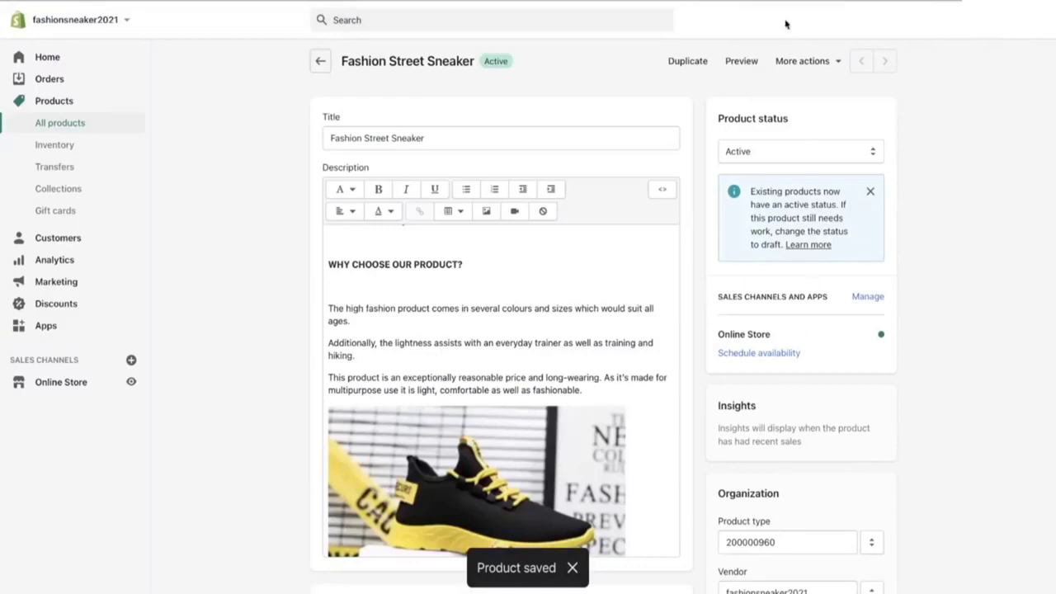
scroll(752, 365, "down", 5)
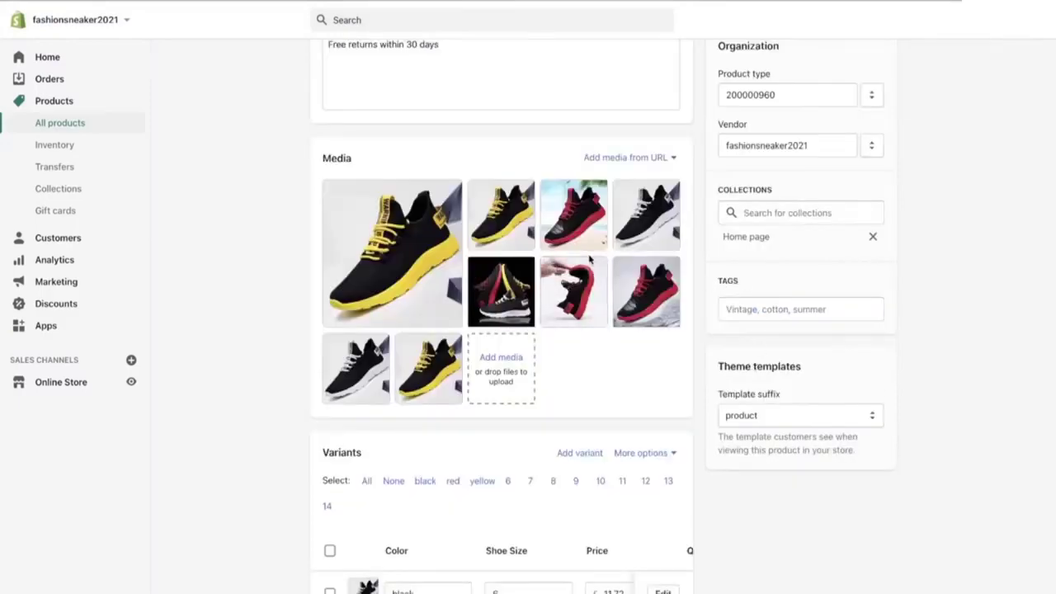
- Remove the six surplus images from the product's media, keeping one yellow, one white and one red sneaker photo
left_click(479, 193)
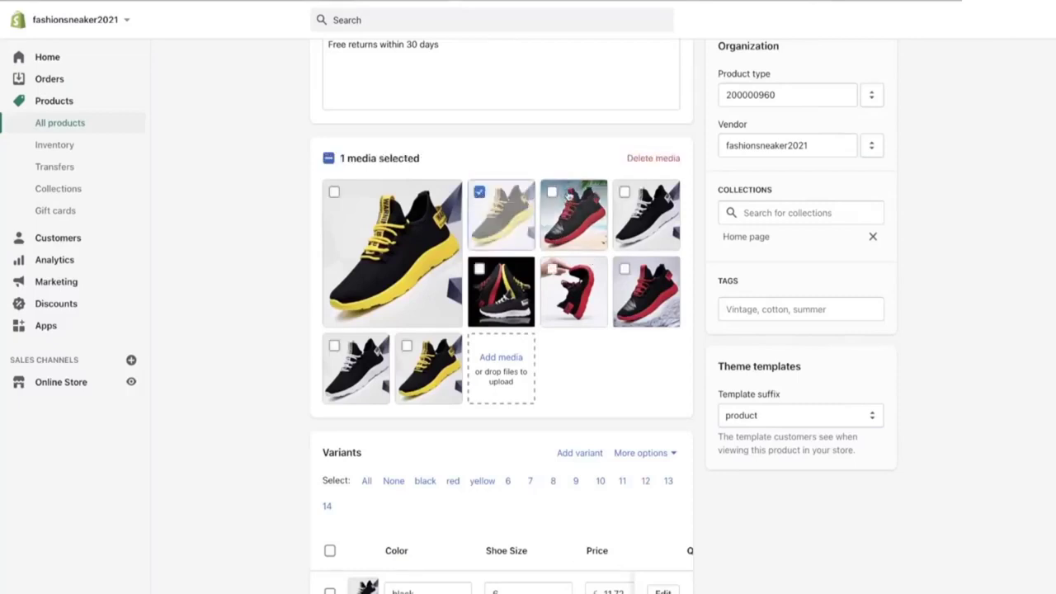
left_click(552, 269)
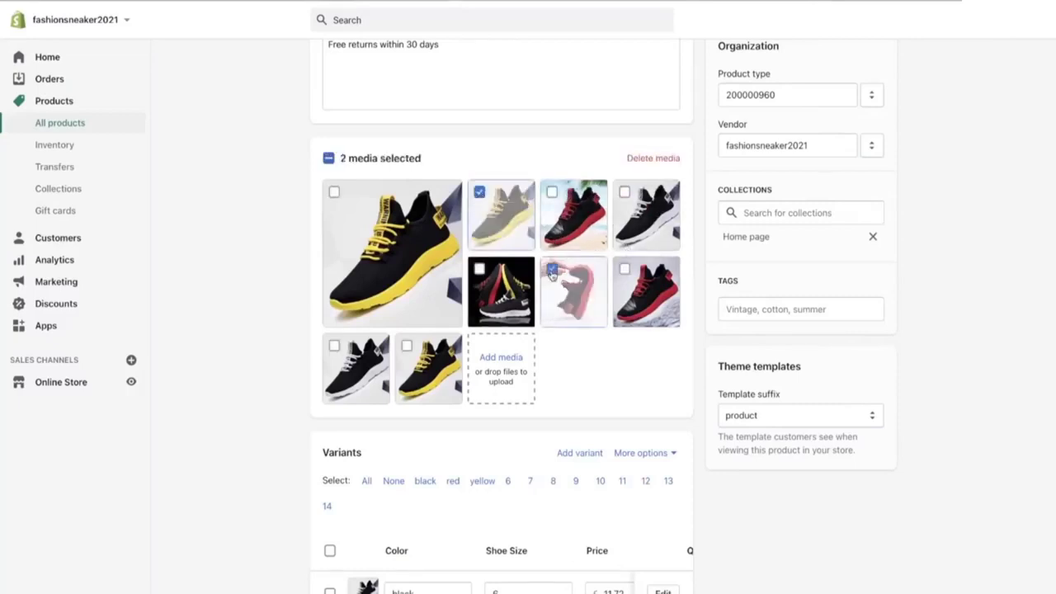
left_click(480, 271)
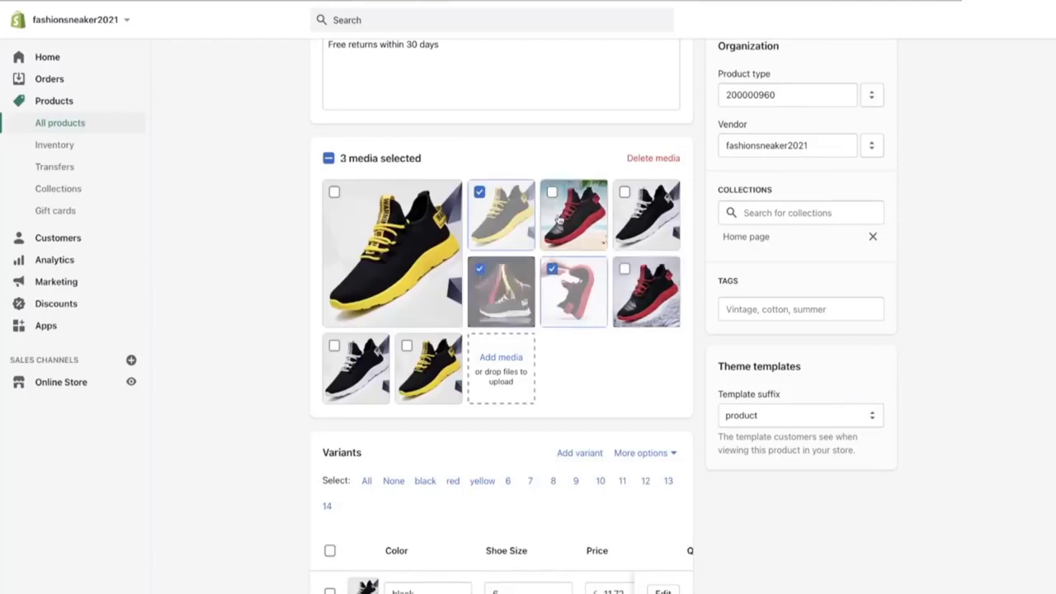
left_click(552, 192)
left_click(334, 346)
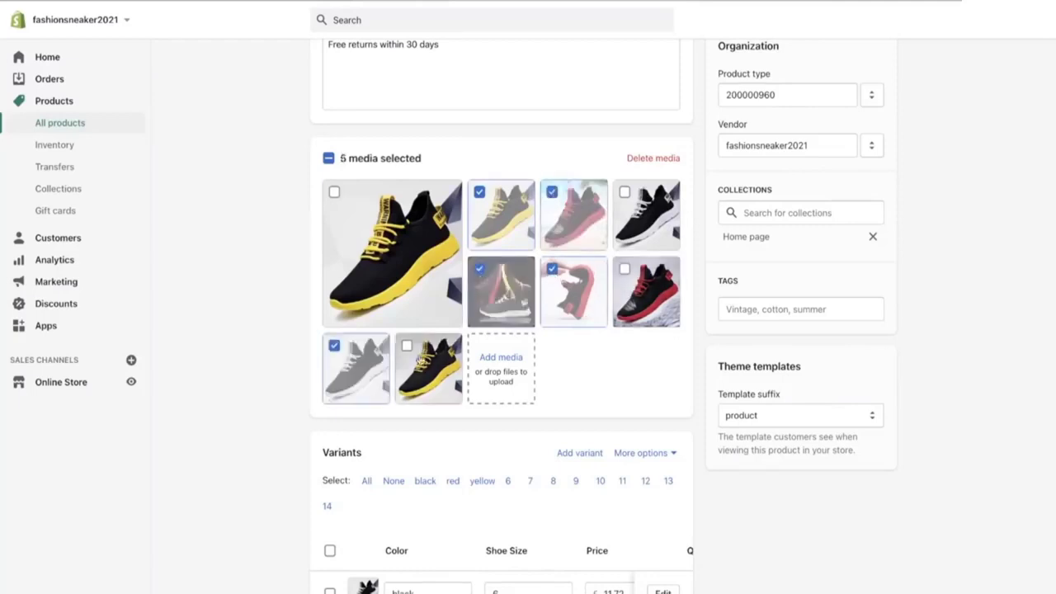
left_click(407, 345)
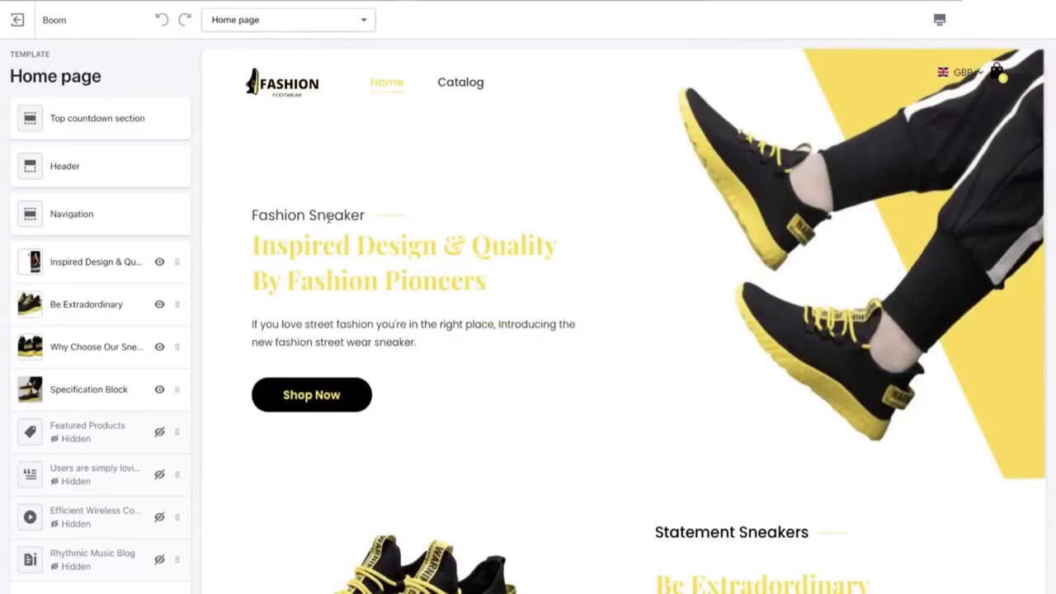
- Review the home page preview and the "Inspired Design & Quality" slide's image, text, button and link settings
scroll(362, 309, "down", 10)
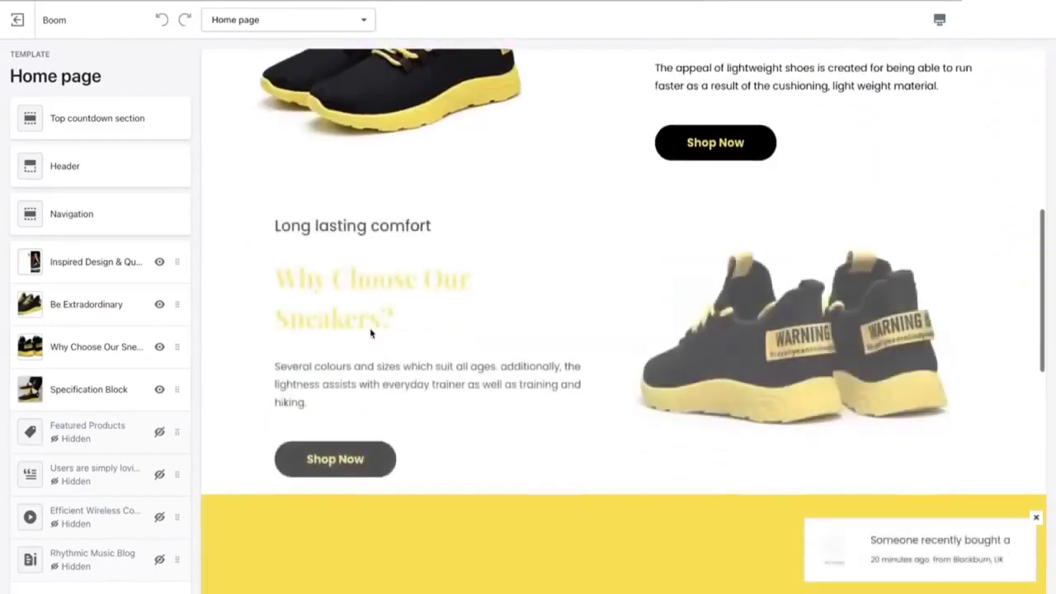
scroll(371, 332, "down", 5)
scroll(371, 332, "up", 15)
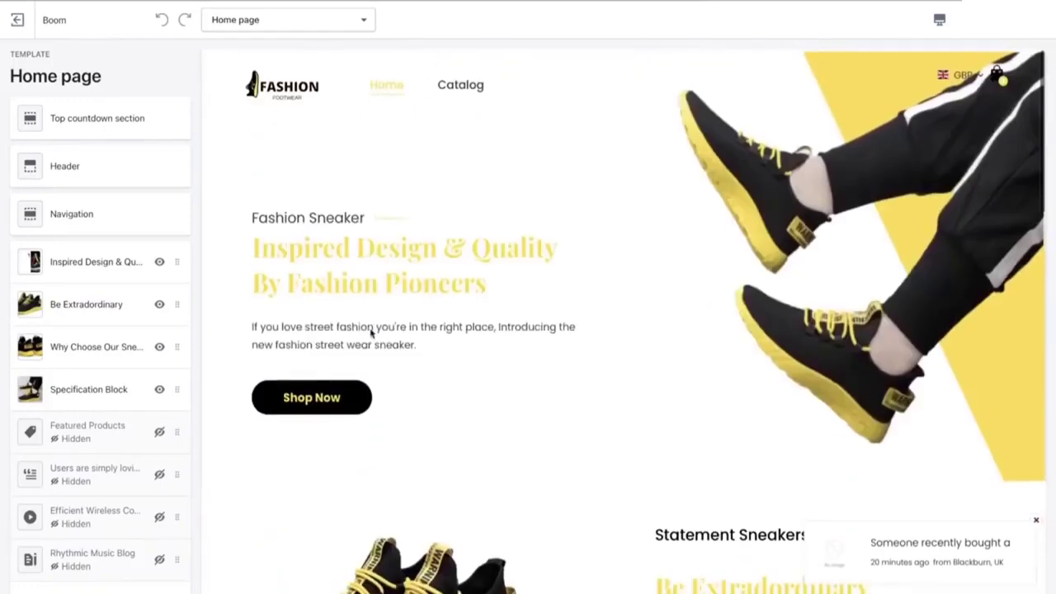
left_click(85, 264)
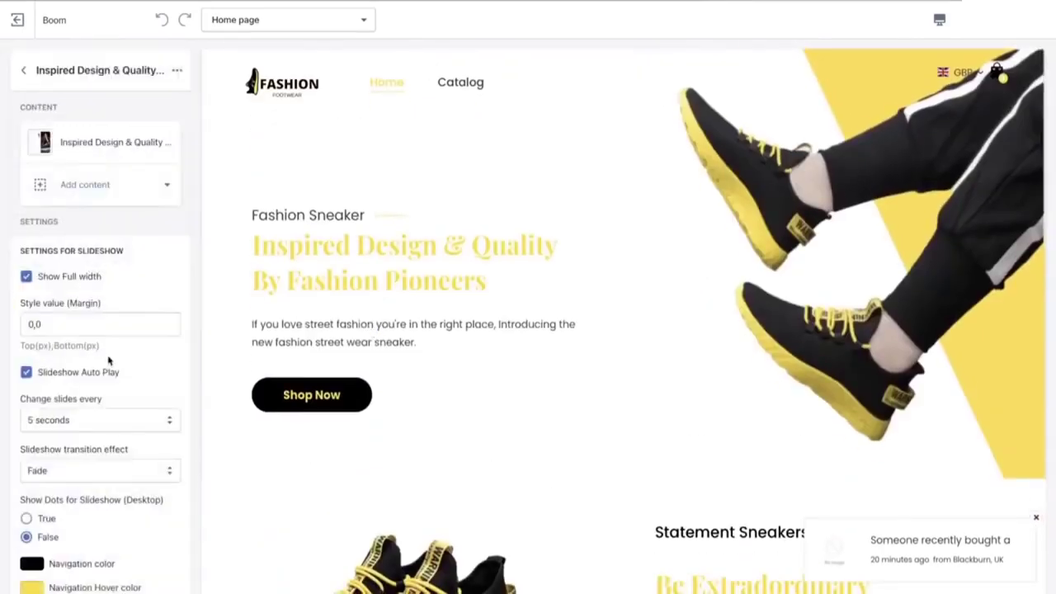
scroll(109, 359, "down", 2)
scroll(108, 360, "up", 3)
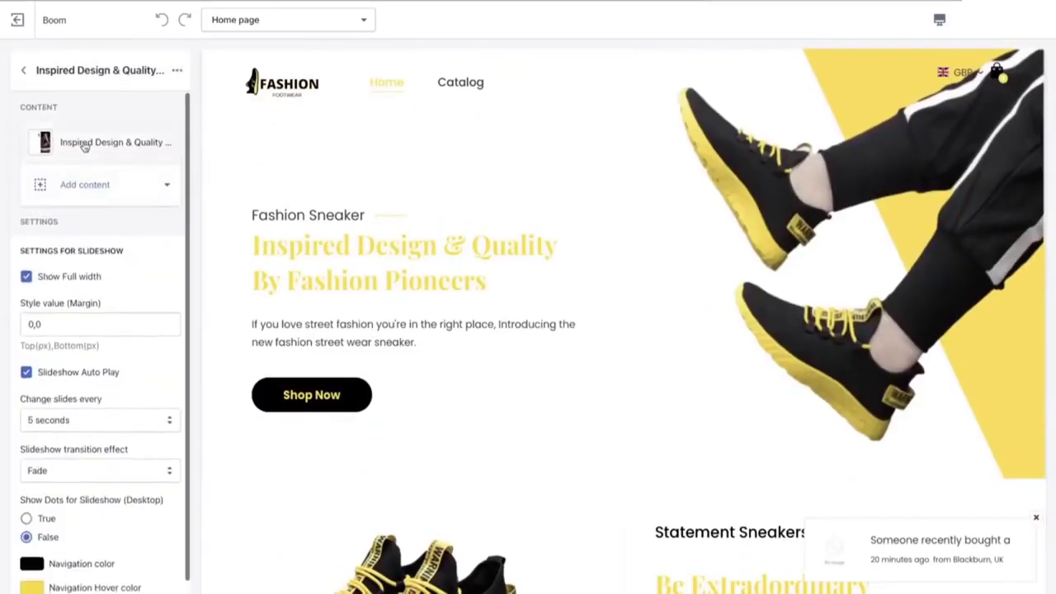
left_click(83, 141)
scroll(116, 311, "down", 6)
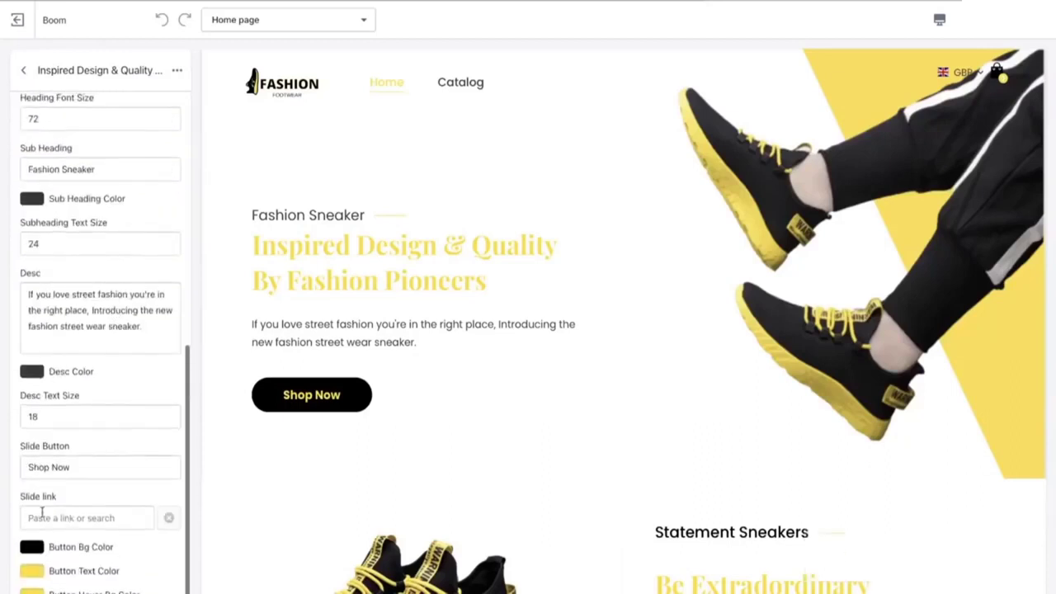
scroll(84, 514, "up", 6)
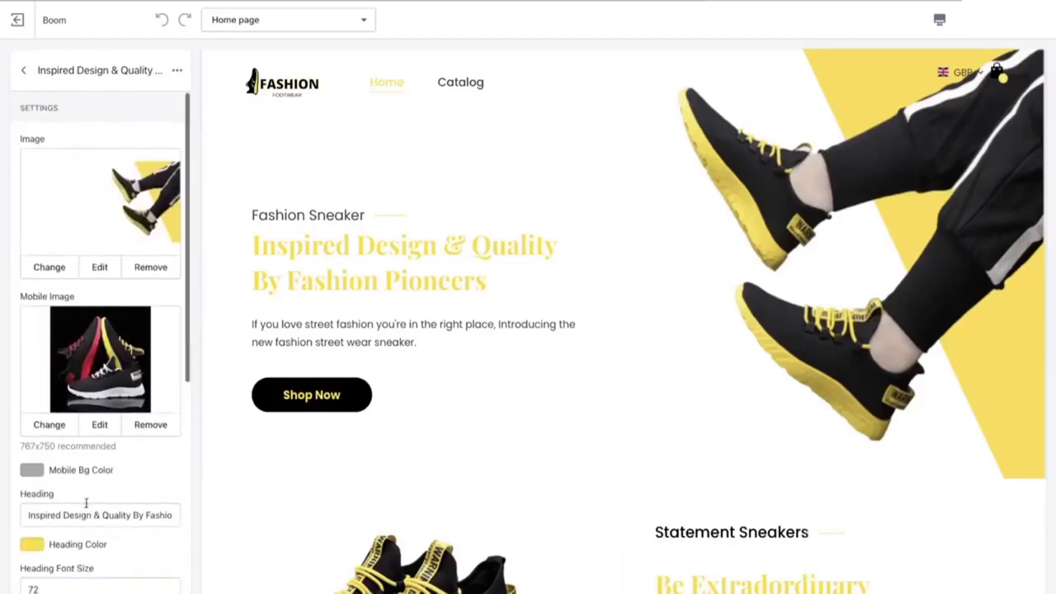
left_click(23, 76)
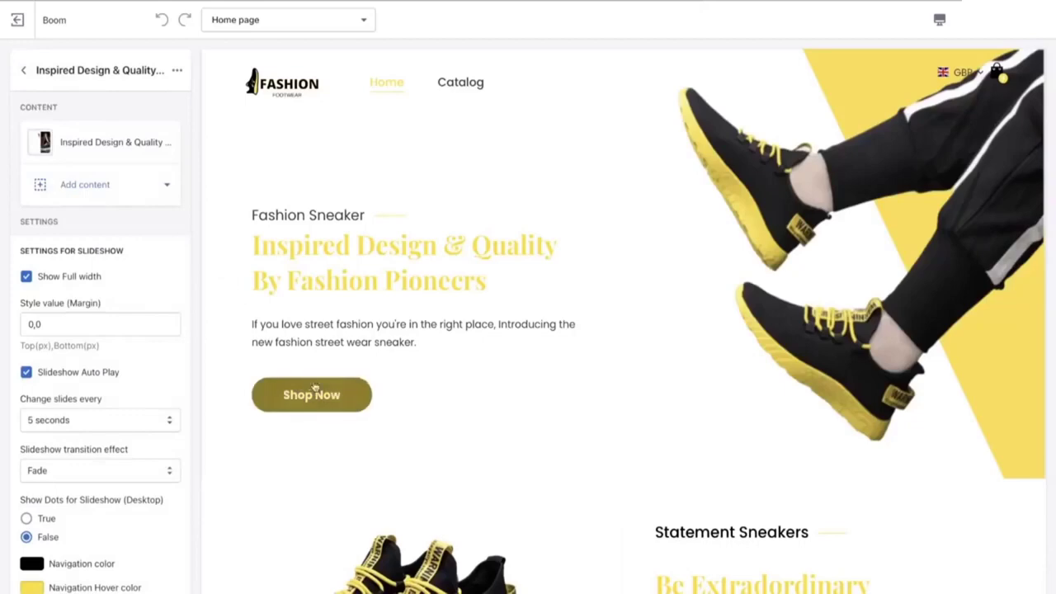
left_click(23, 70)
- Link the "Be Extradordinary" section's Shop Now button to the Fashion Street Sneaker product
left_click(73, 312)
scroll(125, 465, "down", 5)
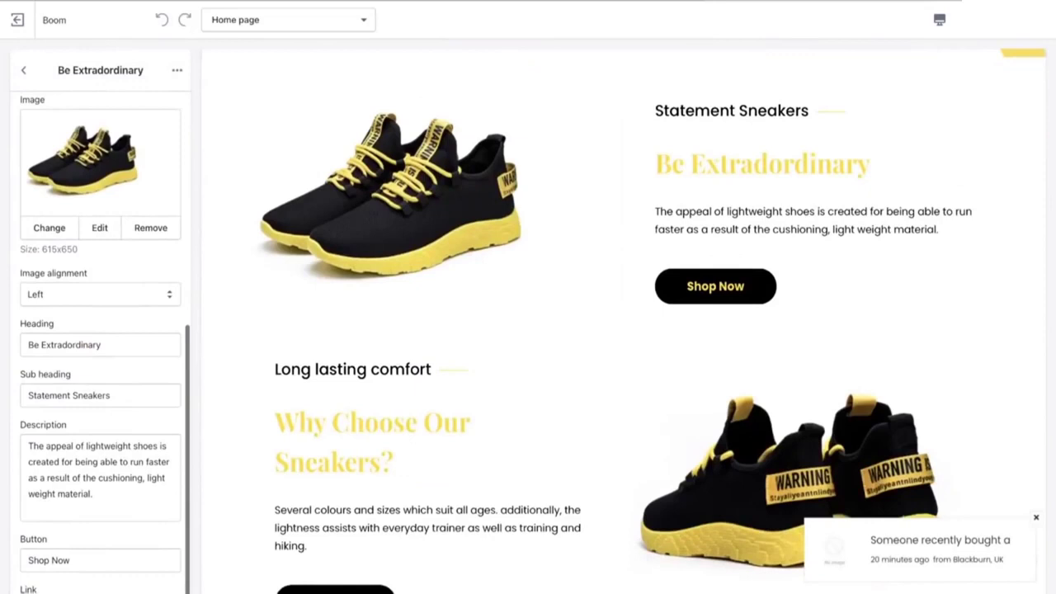
left_click(99, 589)
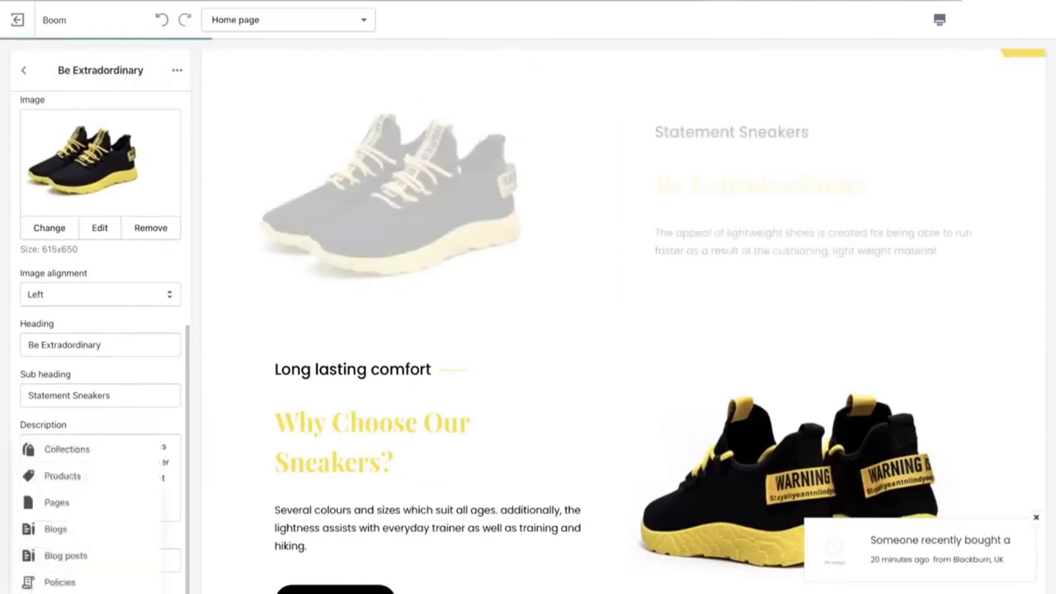
left_click(85, 501)
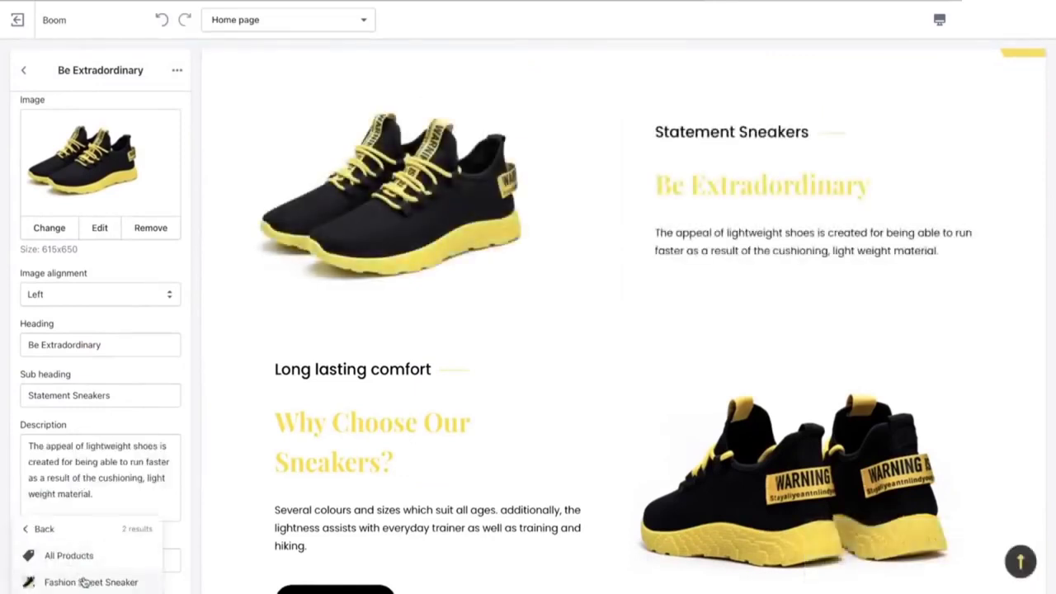
left_click(89, 583)
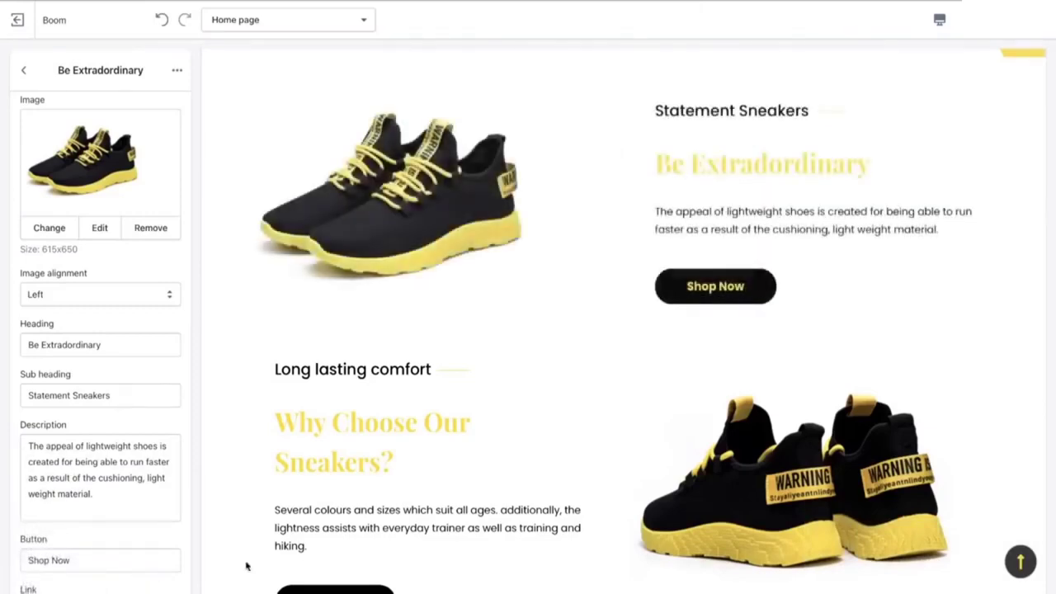
- Open the product page through the "Be Extradordinary" section's Shop Now button in the home page preview
scroll(402, 496, "up", 5)
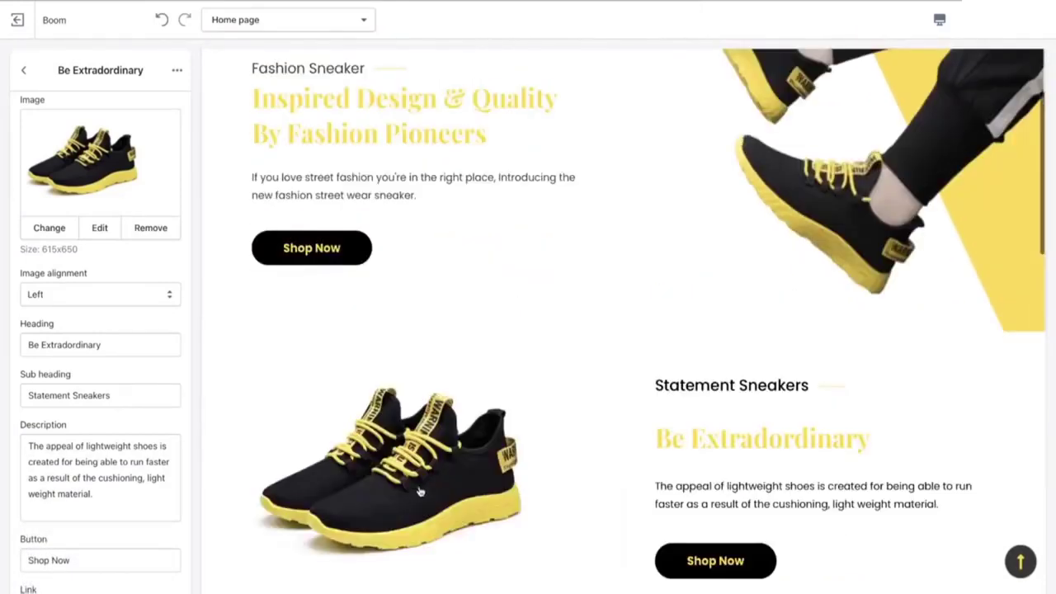
scroll(575, 500, "down", 5)
left_click(717, 262)
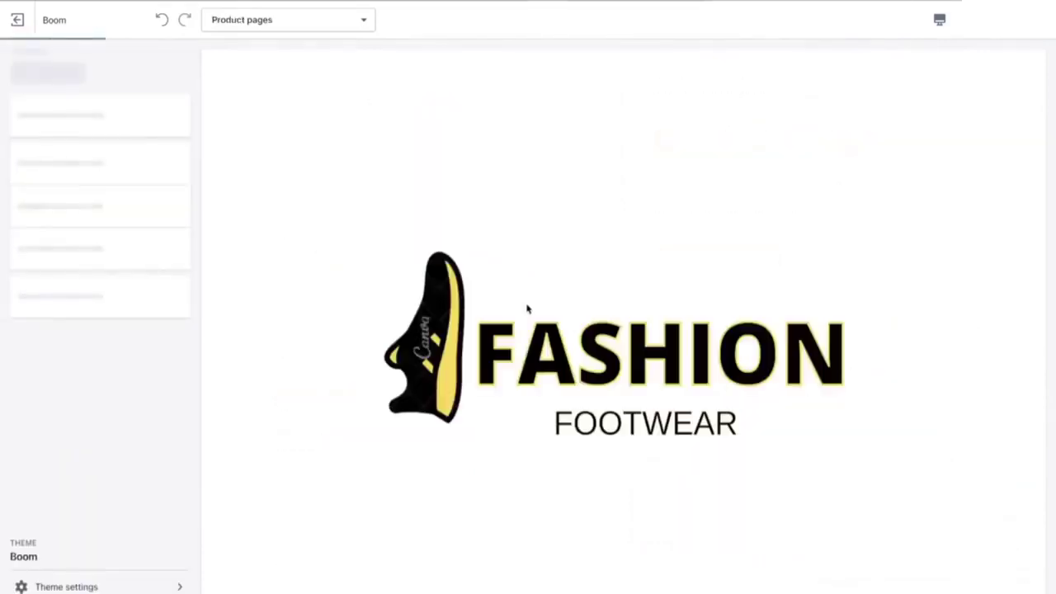
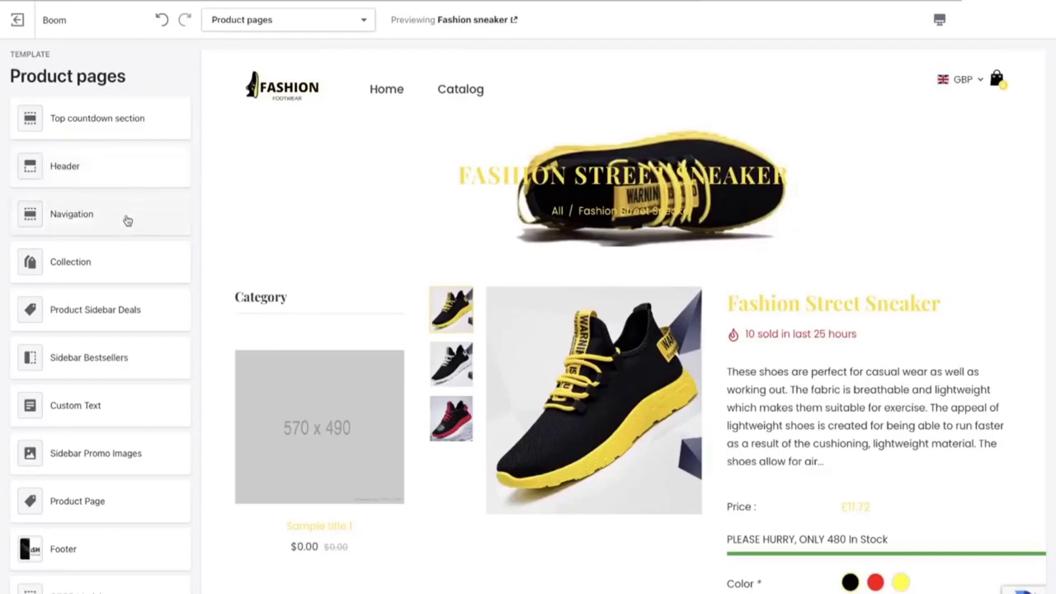
- Disable the sidebar category list and the Hot Deals block on the product page
left_click(110, 258)
left_click(26, 142)
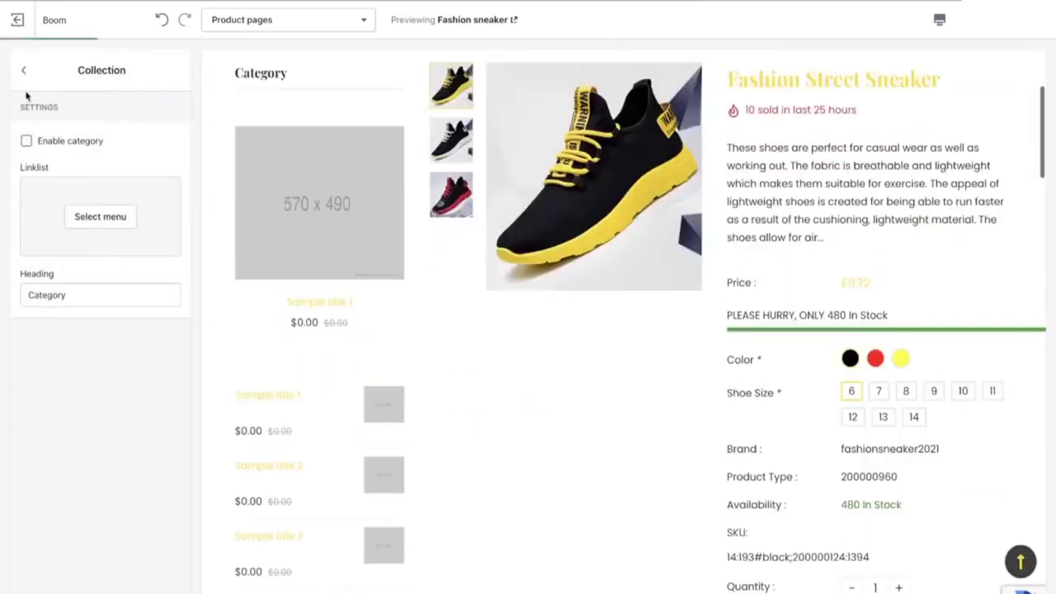
left_click(25, 73)
left_click(57, 310)
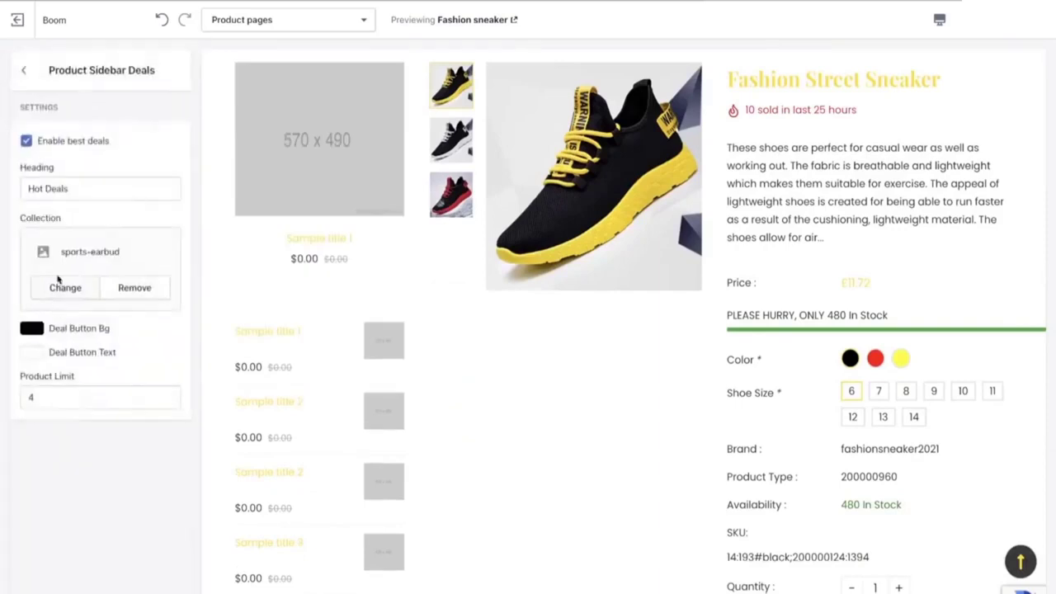
left_click(28, 141)
left_click(23, 70)
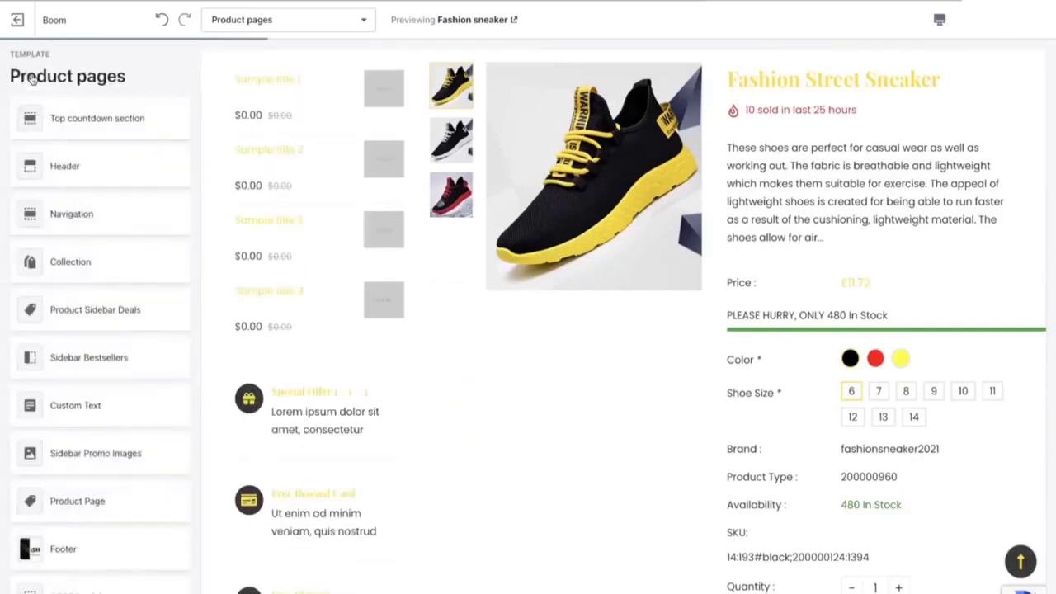
- Disable the Best Sellers block in the product page's sidebar
left_click(85, 371)
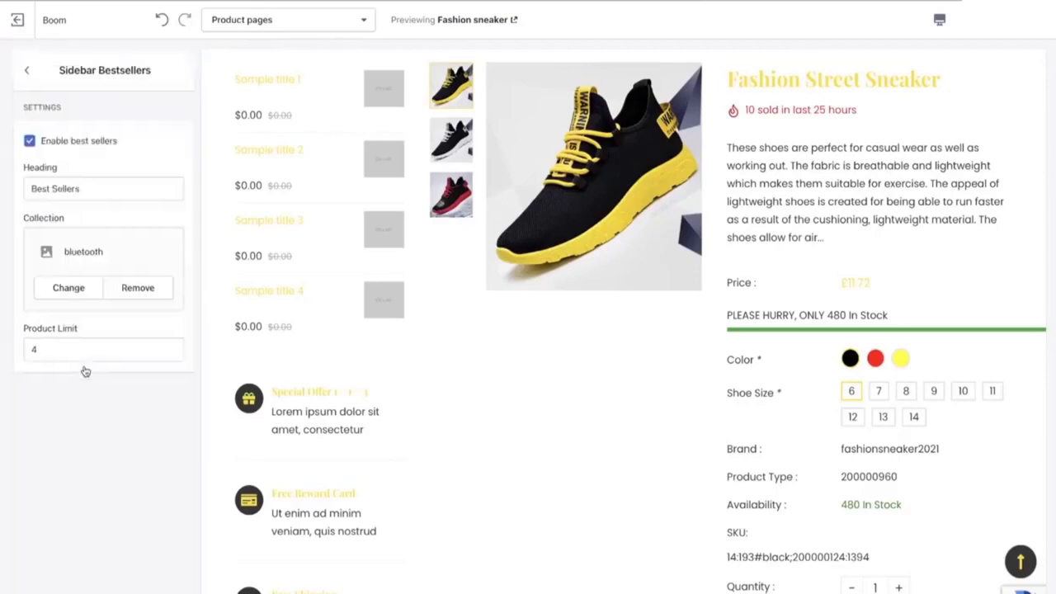
left_click(28, 141)
left_click(23, 70)
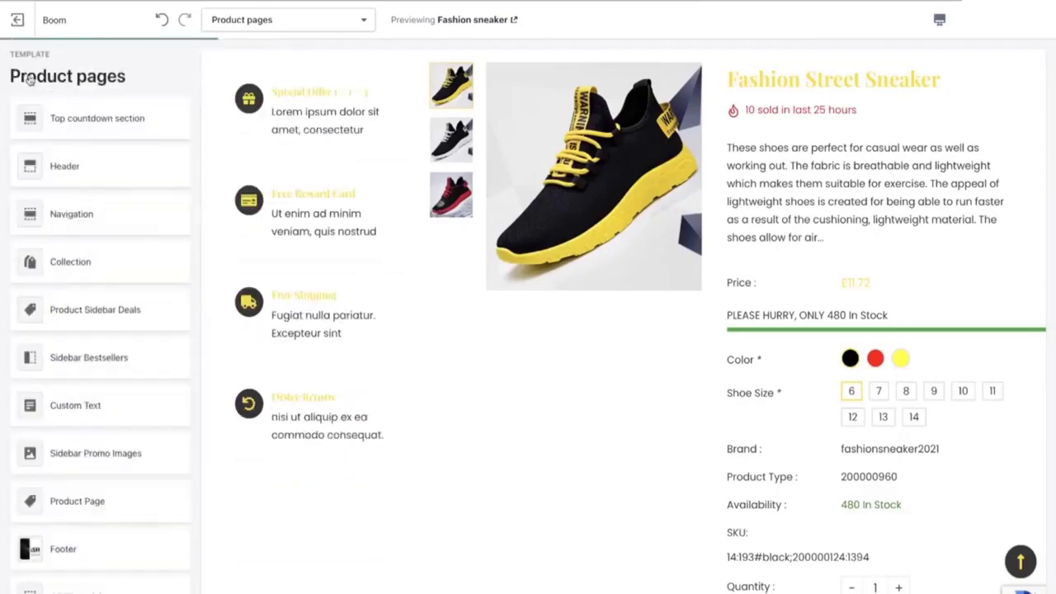
- Check the product page's custom text blocks and open the "Special Offer 1 + 1 = 3" block
left_click(90, 404)
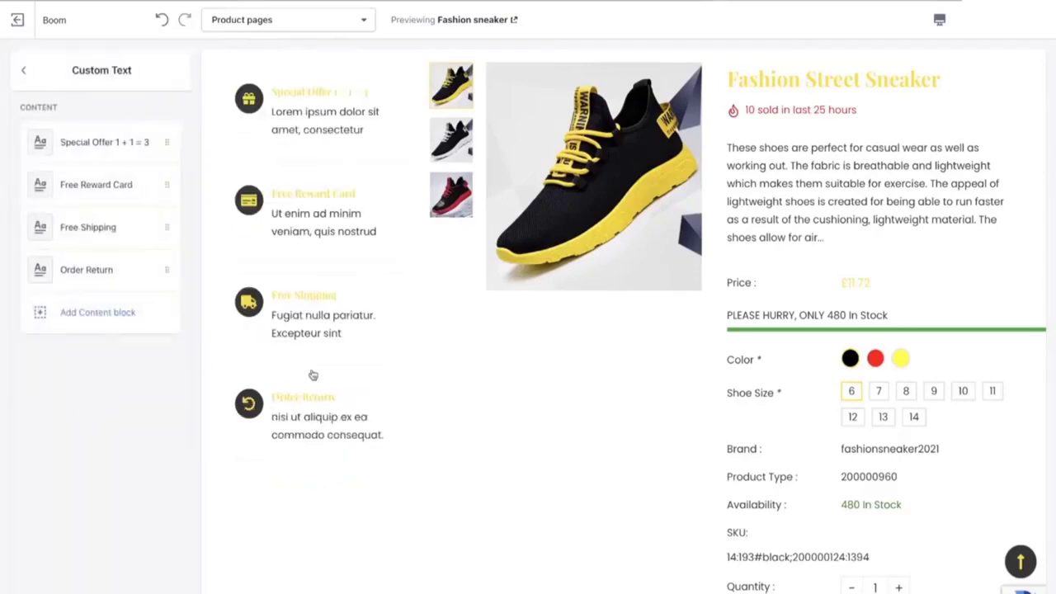
scroll(412, 365, "down", 2)
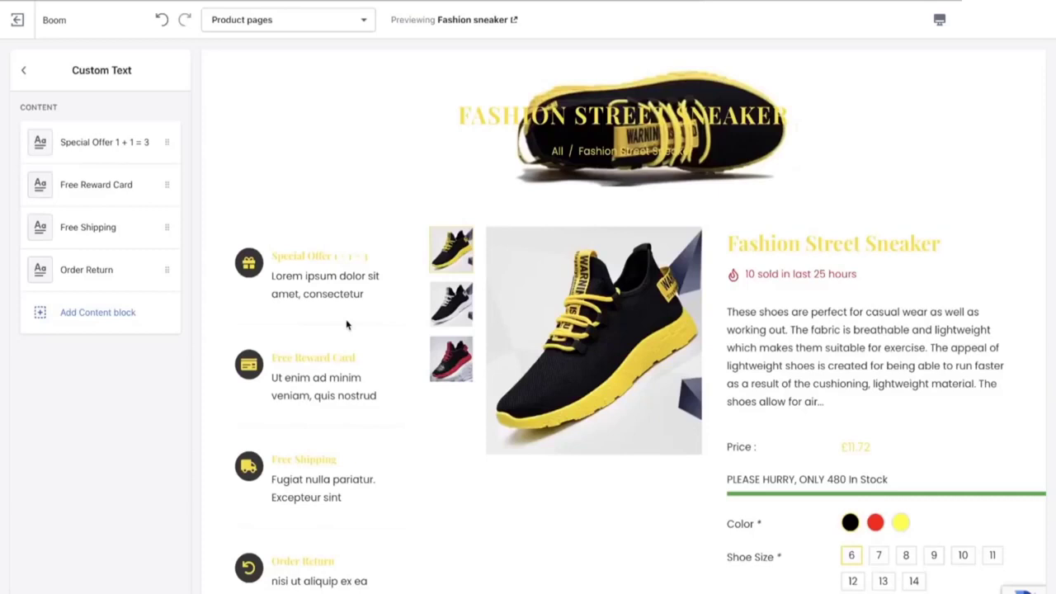
left_click(101, 146)
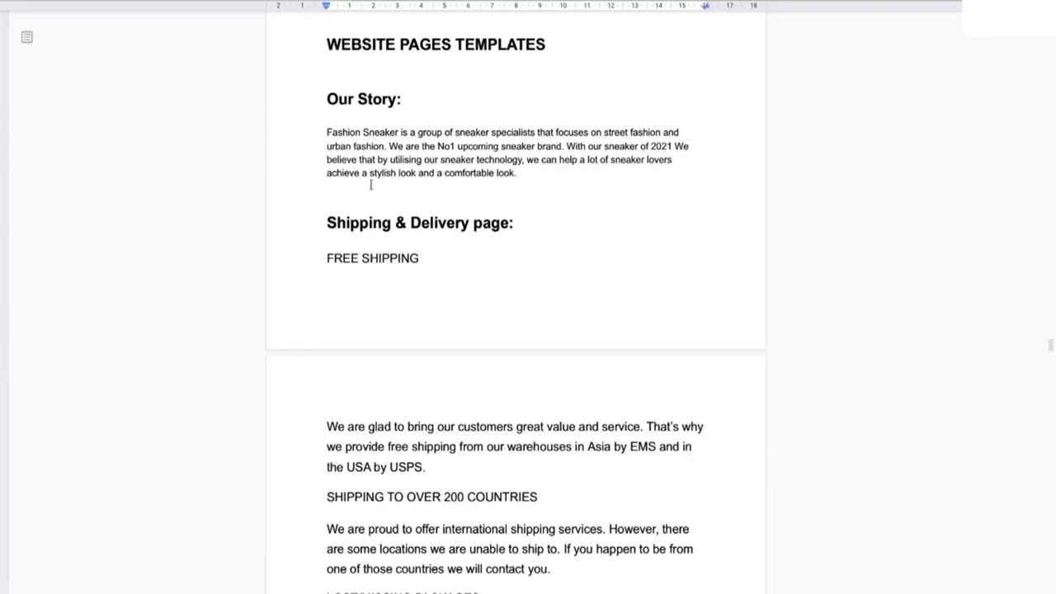
- Read through the website page templates in the Google Docs document, including the privacy policy and terms of service
scroll(381, 224, "down", 15)
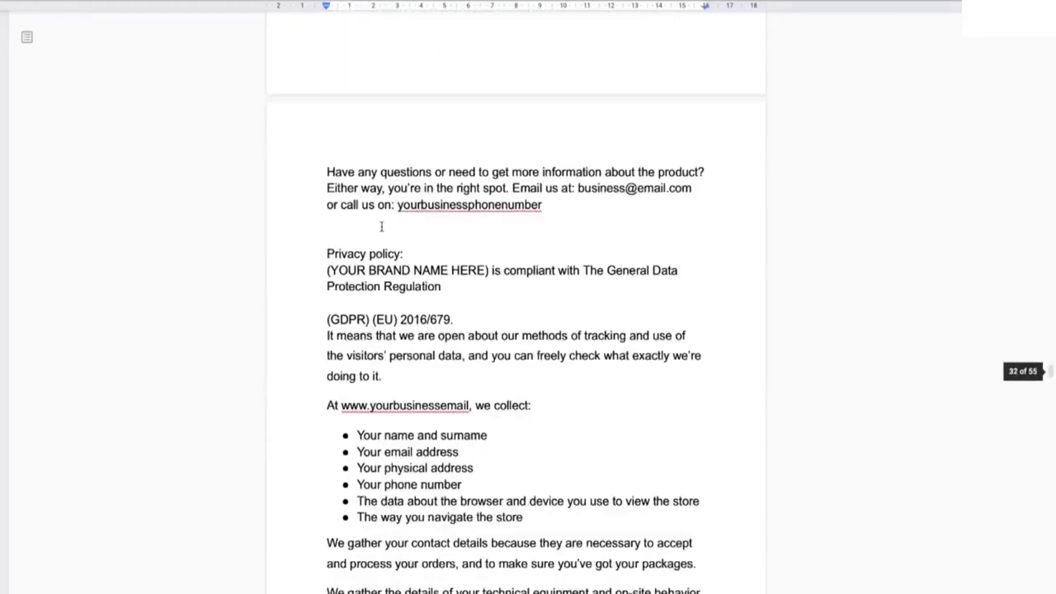
scroll(384, 253, "up", 1)
scroll(384, 253, "down", 14)
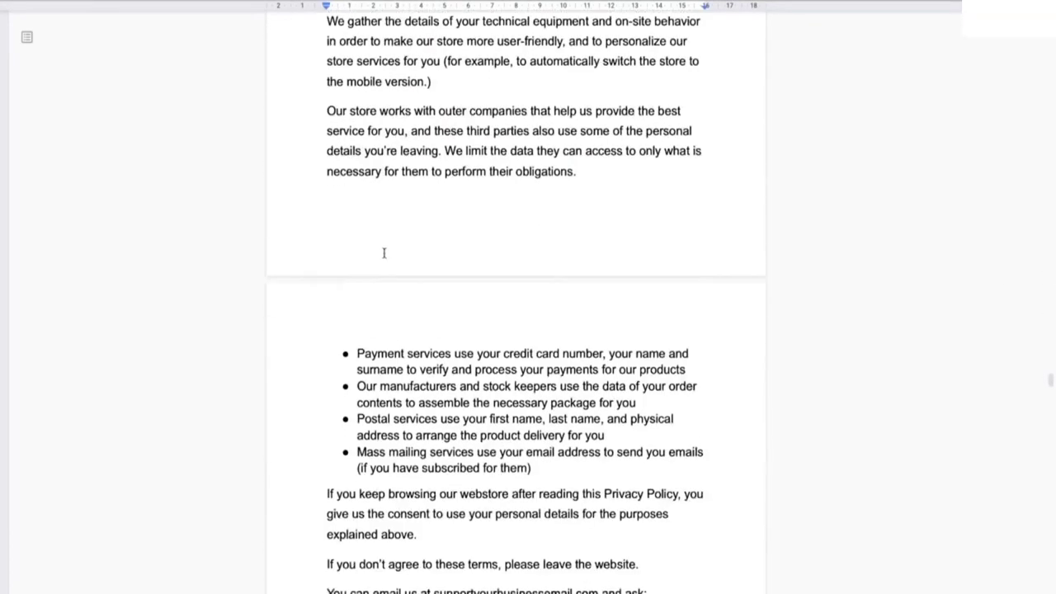
scroll(384, 254, "down", 15)
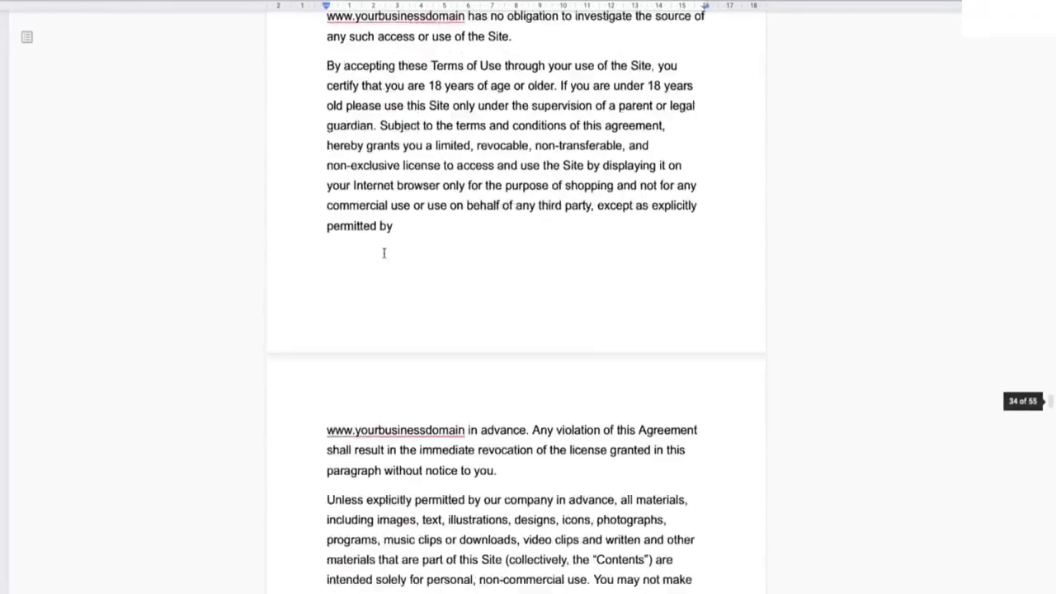
scroll(384, 253, "down", 10)
scroll(383, 253, "up", 3)
scroll(385, 253, "up", 20)
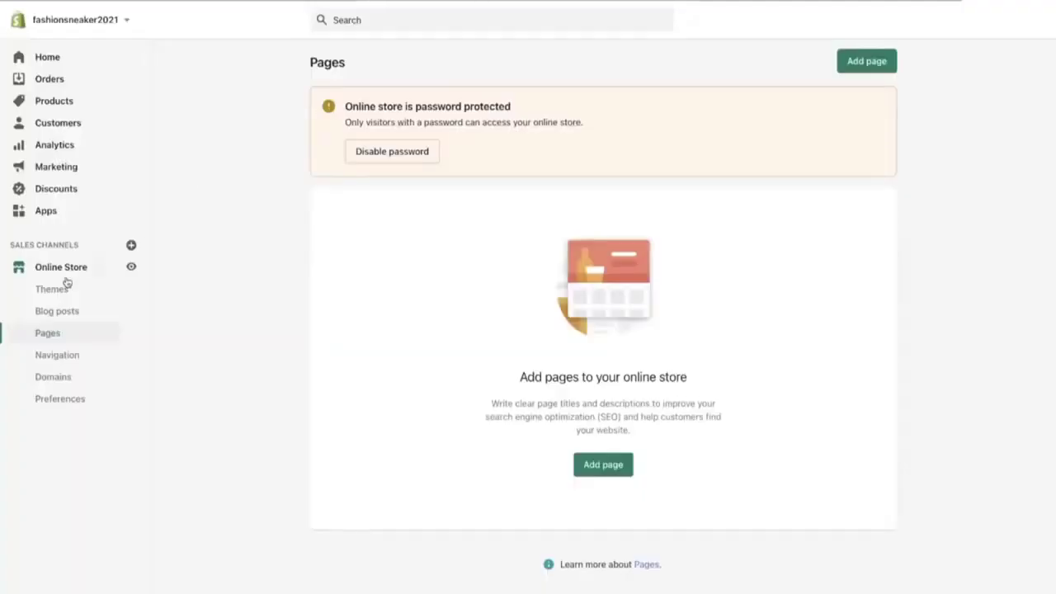
- Create a new store page and title it "Contact Us Page", copying the heading from the page templates document
left_click(612, 464)
left_click(363, 123)
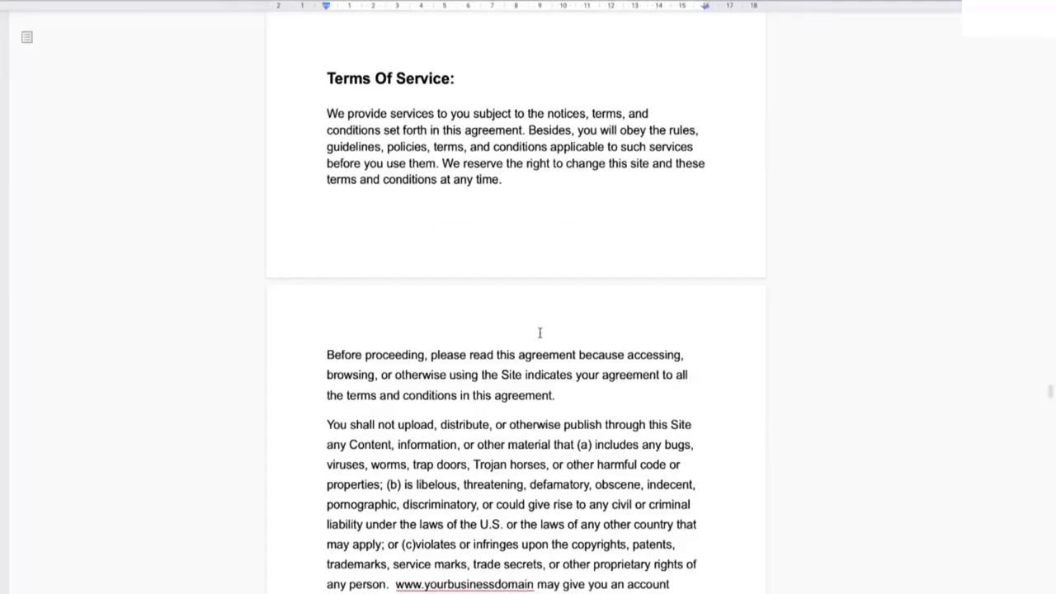
scroll(513, 337, "up", 10)
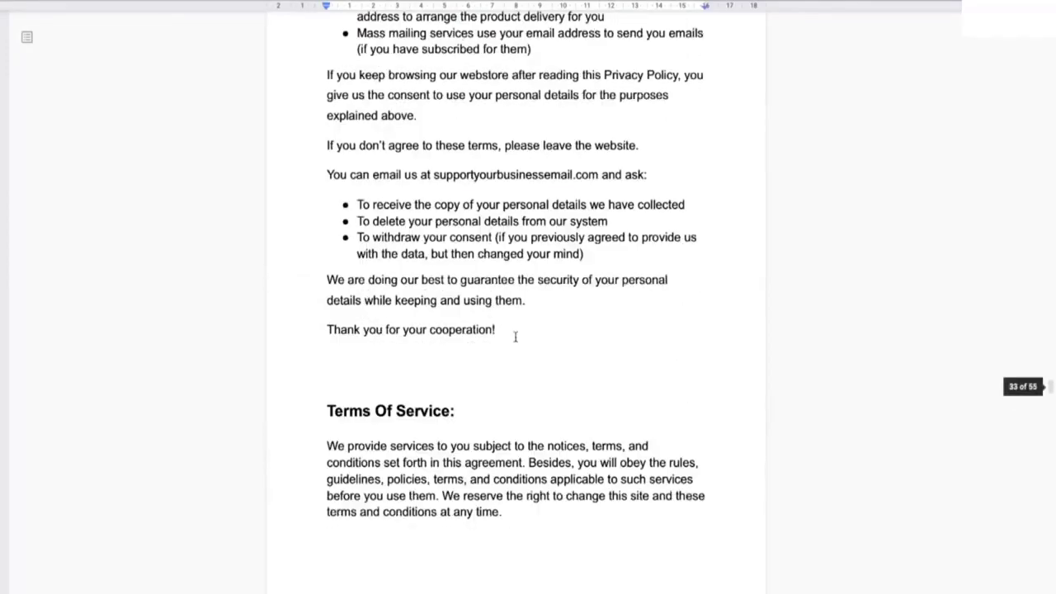
scroll(514, 337, "up", 12)
scroll(514, 337, "down", 8)
left_click_drag(326, 80, 447, 81)
key("ctrl+c")
right_click(447, 81)
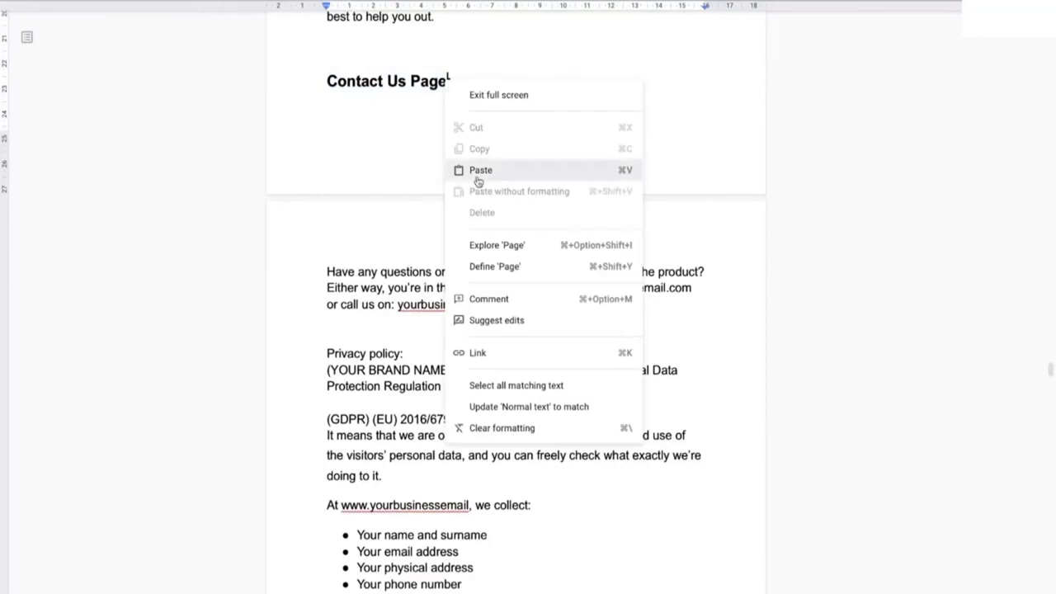
left_click(326, 81)
left_click_drag(327, 81, 446, 82)
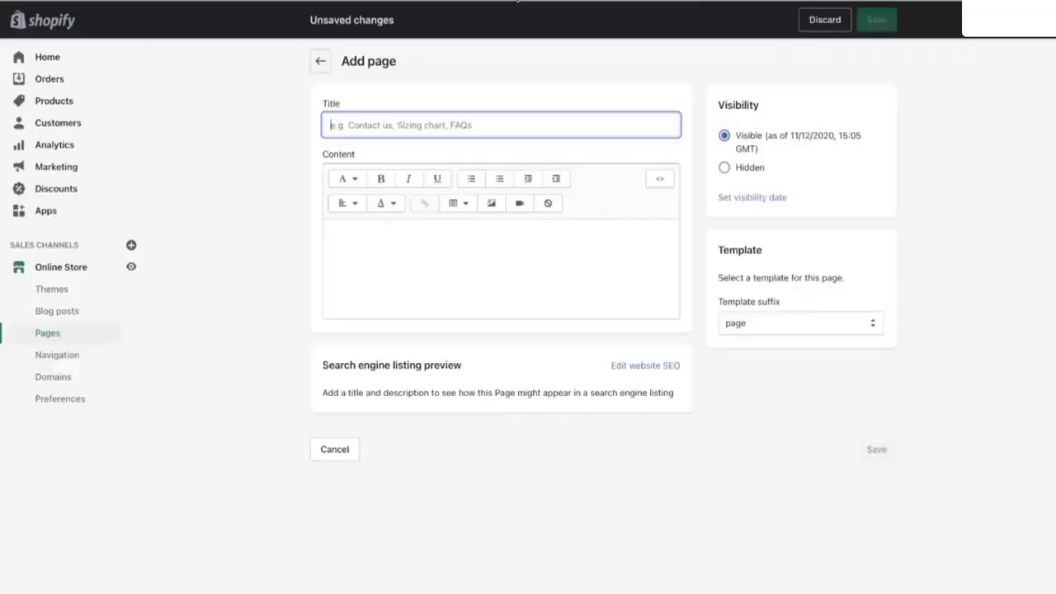
key("ctrl+v")
- Copy the contact text and the privacy policy section beneath it from the templates document into the new page's content
left_click(353, 261)
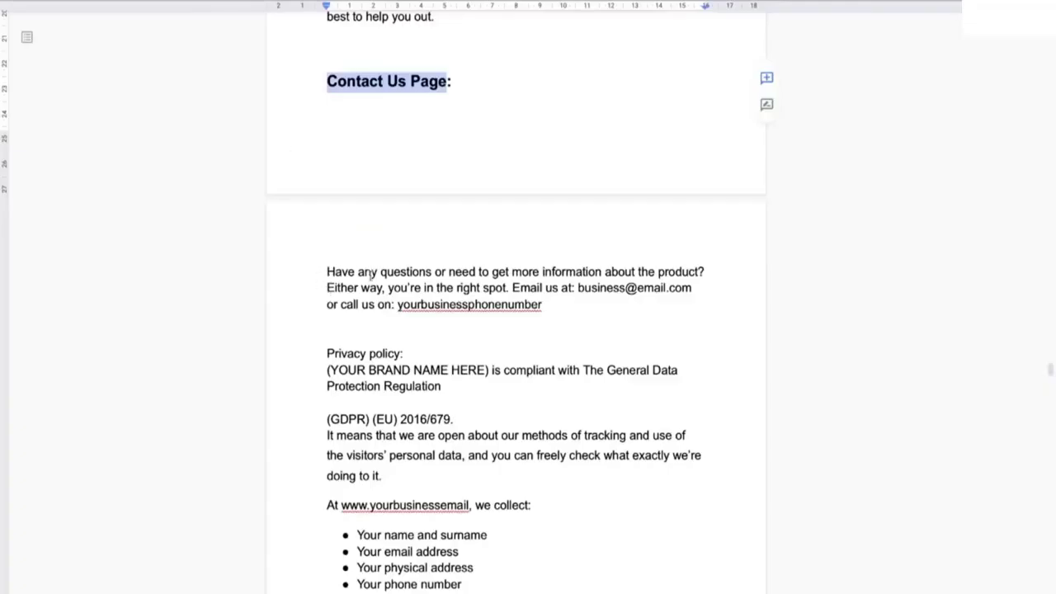
left_click_drag(327, 272, 577, 586)
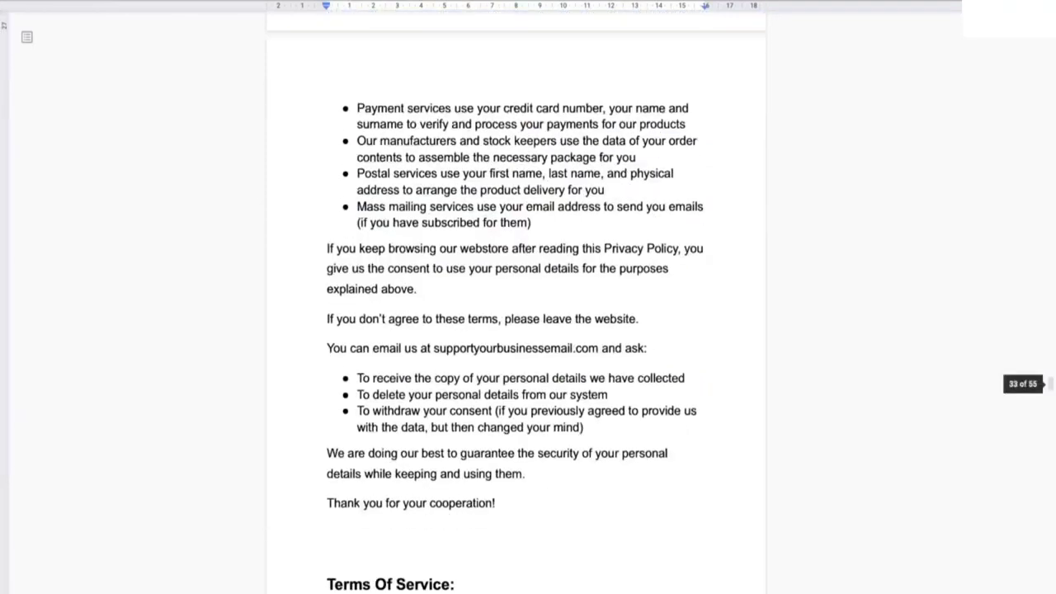
scroll(577, 570, "up", 1)
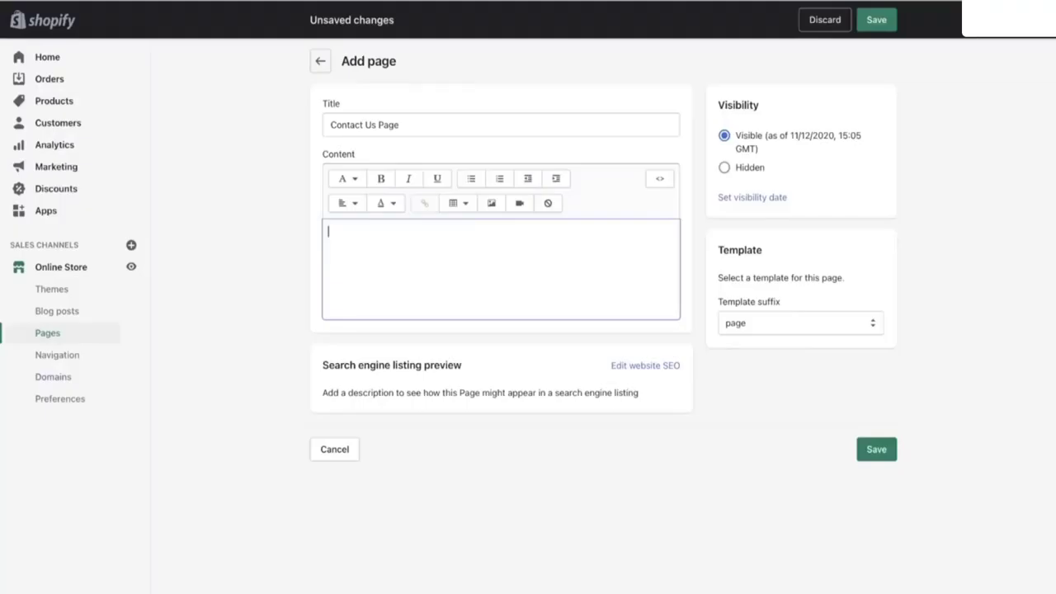
key("ctrl+v")
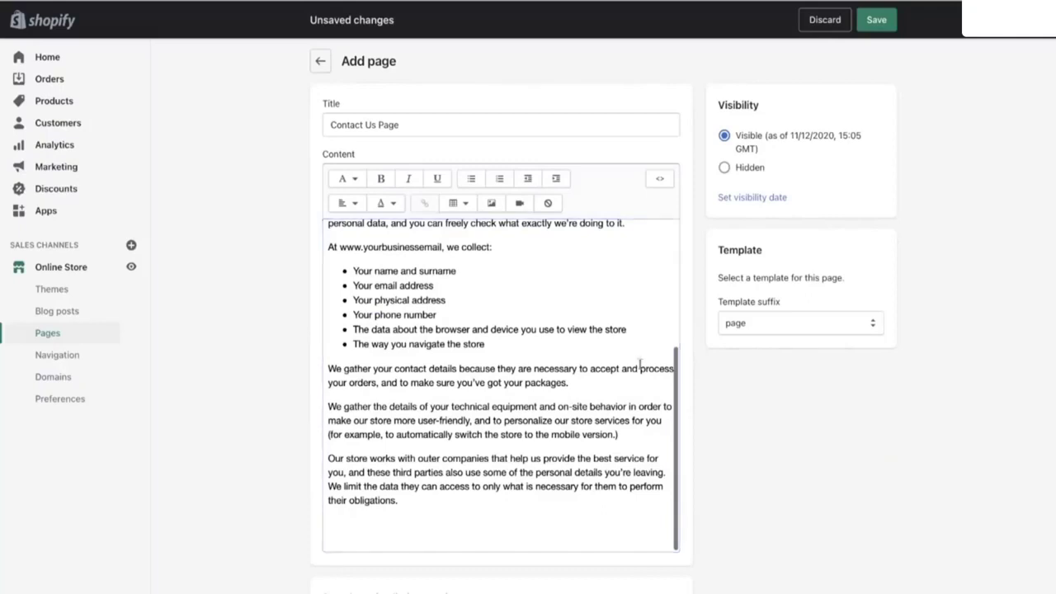
- Set the contact page's template suffix to page.contact and save the page
left_click(741, 330)
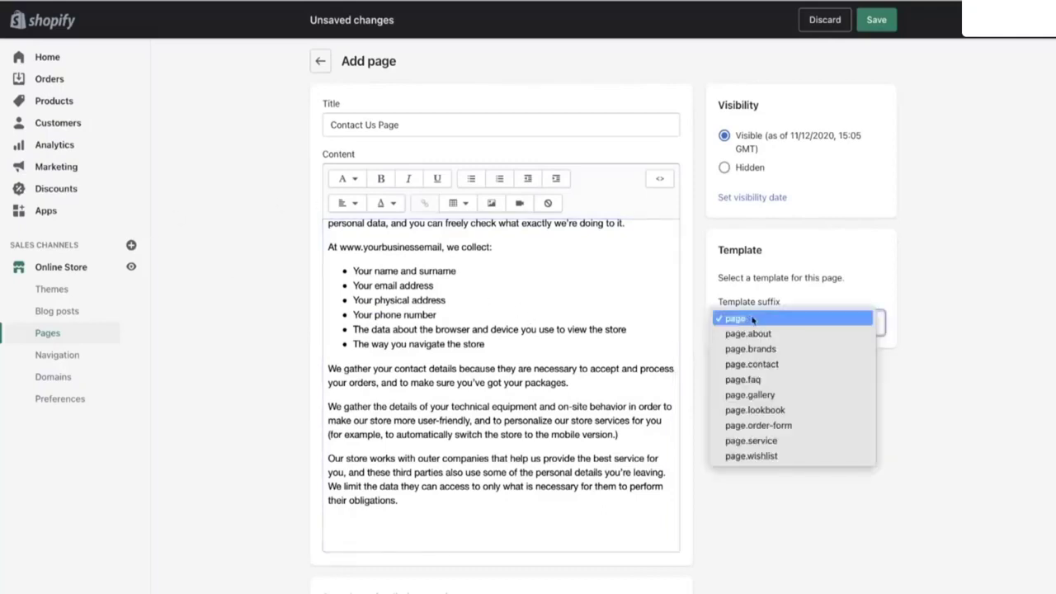
left_click(767, 365)
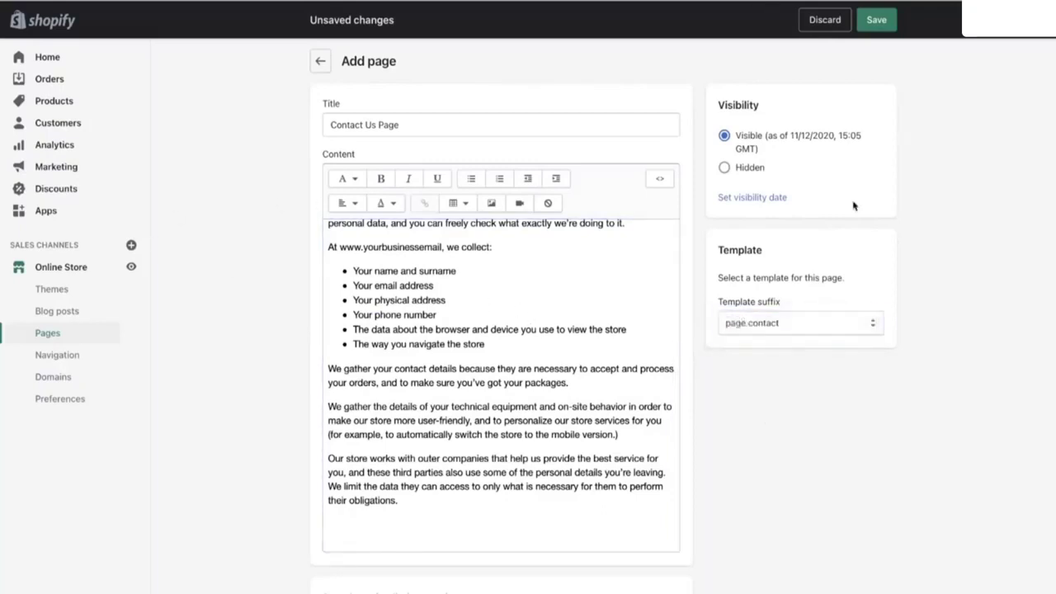
left_click(784, 324)
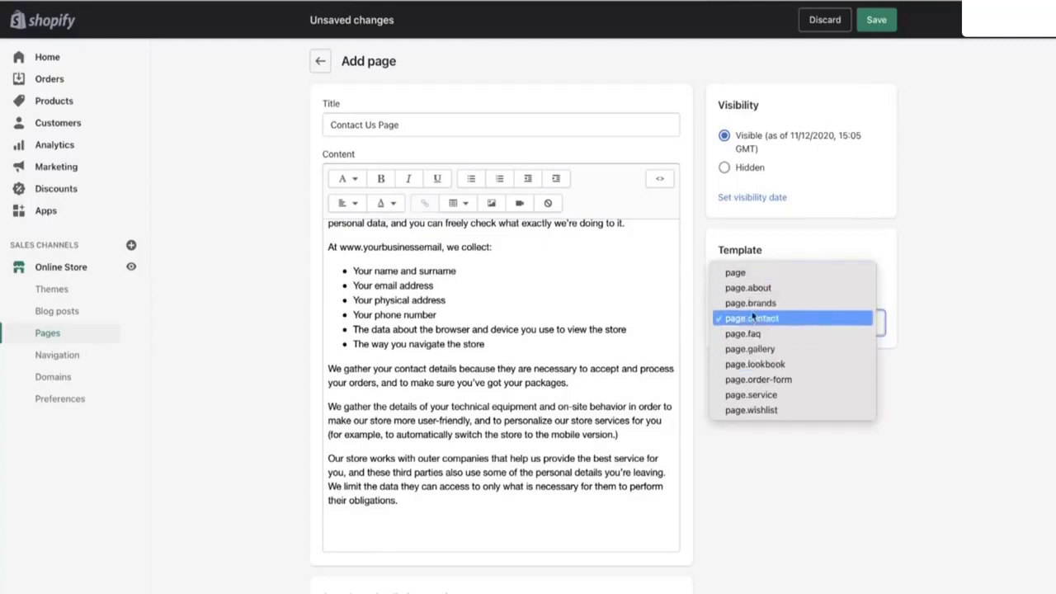
left_click(753, 317)
left_click(878, 31)
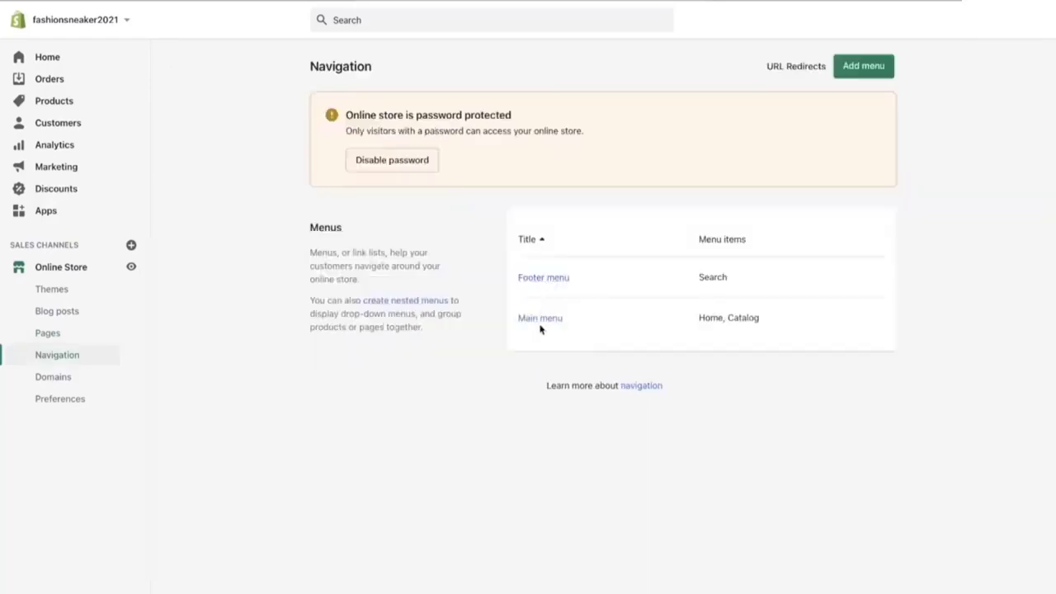
- Open the store's main menu for editing and delete its Catalog item
left_click(541, 318)
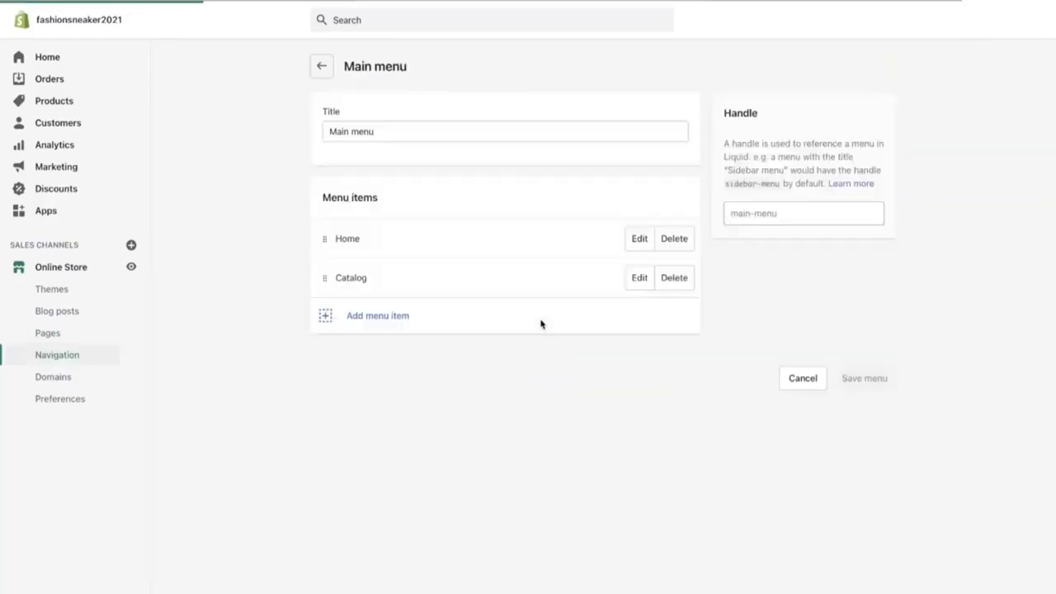
left_click(665, 278)
left_click(669, 176)
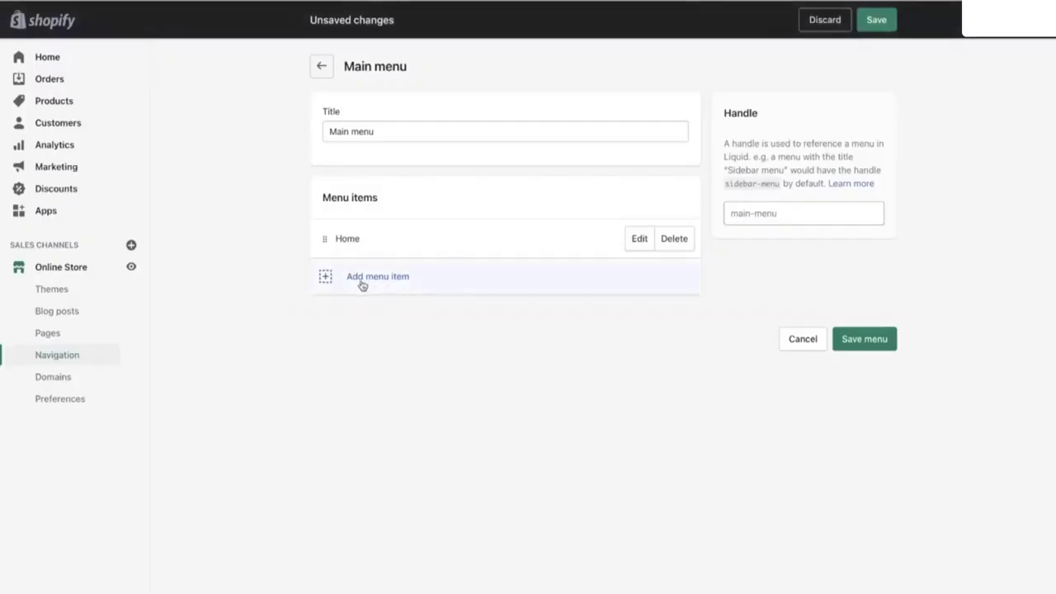
- Add a main menu item named "Contact Us Page" that links to the Contact Us Page
left_click(361, 284)
left_click(388, 324)
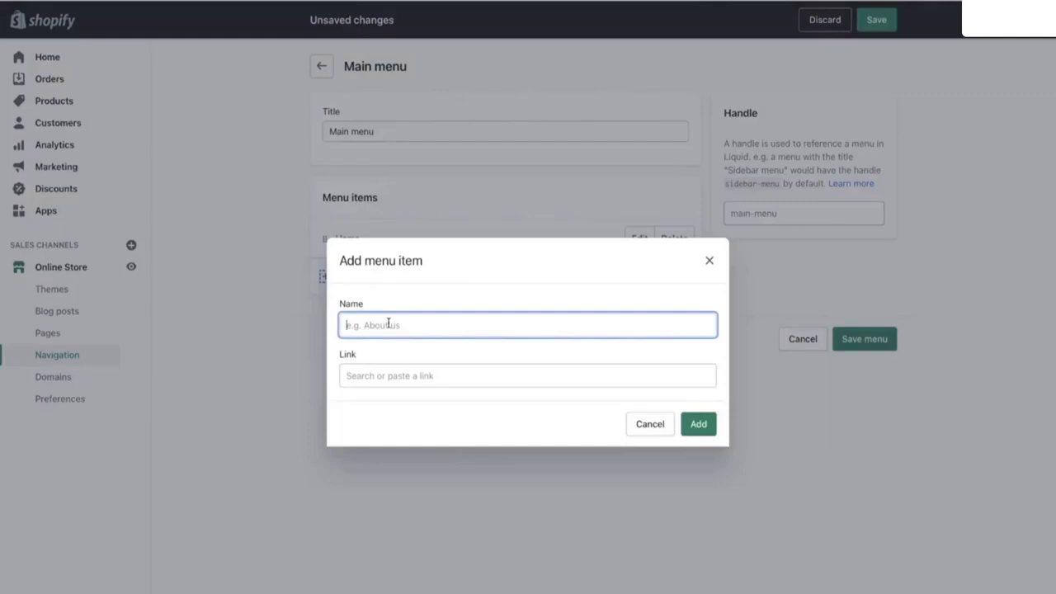
left_click(403, 375)
left_click(396, 373)
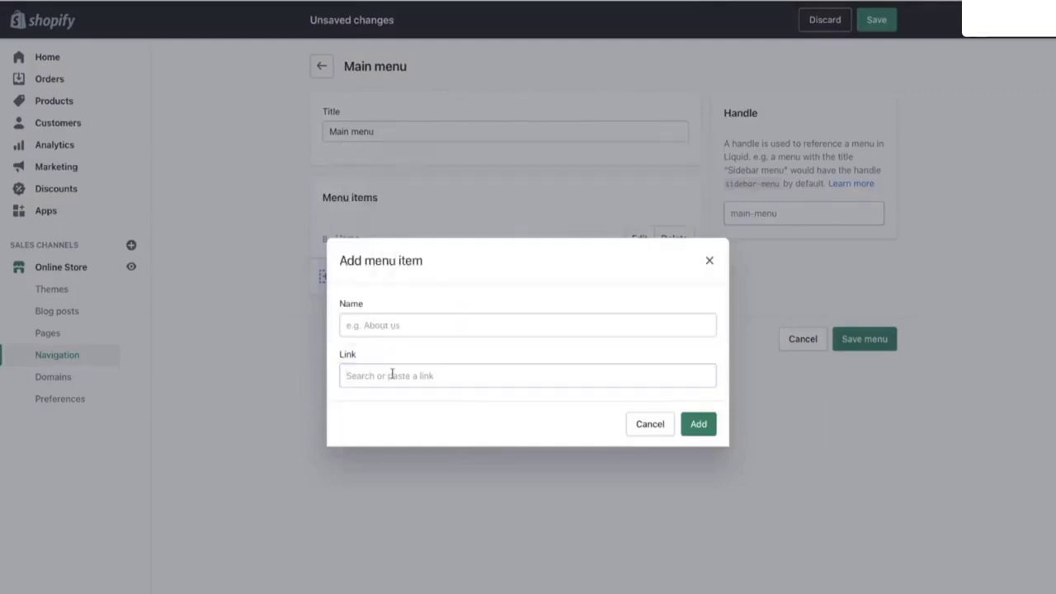
left_click(395, 375)
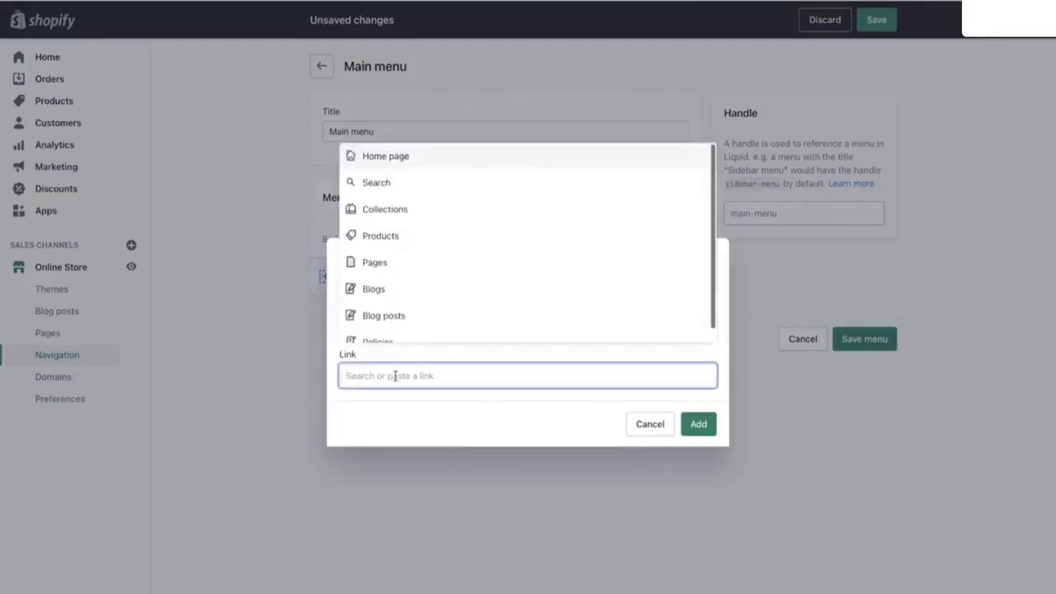
left_click(400, 266)
left_click(381, 330)
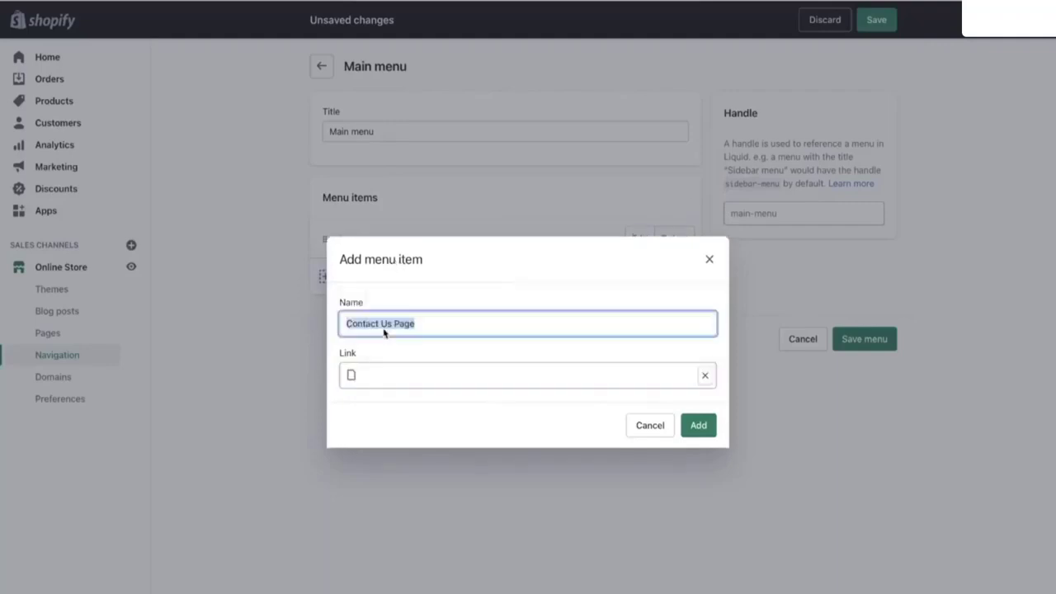
left_click(416, 324)
left_click_drag(432, 323, 332, 324)
left_click(399, 398)
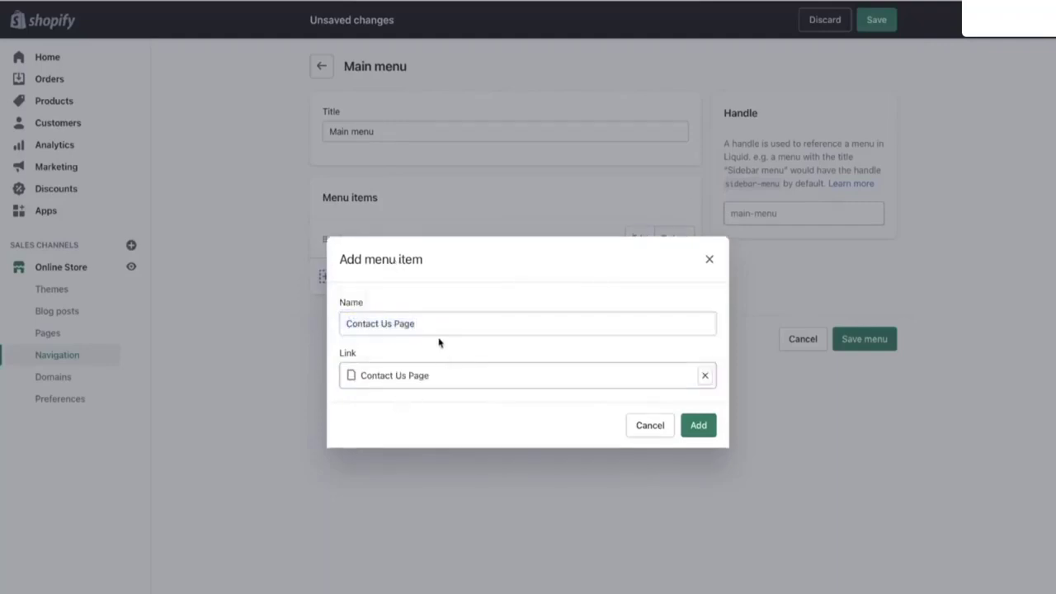
left_click(699, 426)
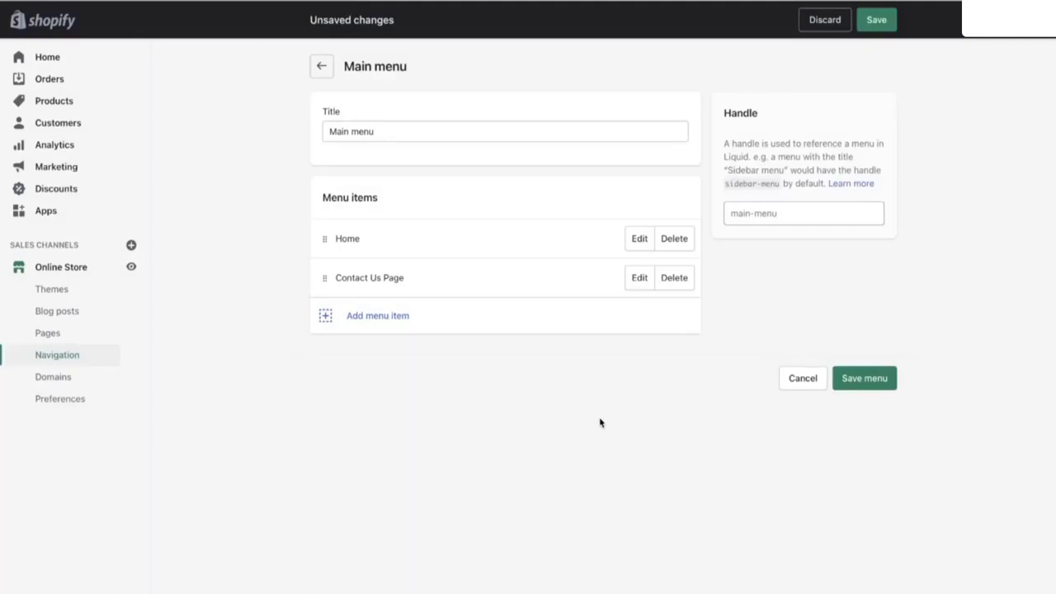
- Add a main menu item named "Shop The Fashion Sneaker" that links to the store's product
left_click(367, 318)
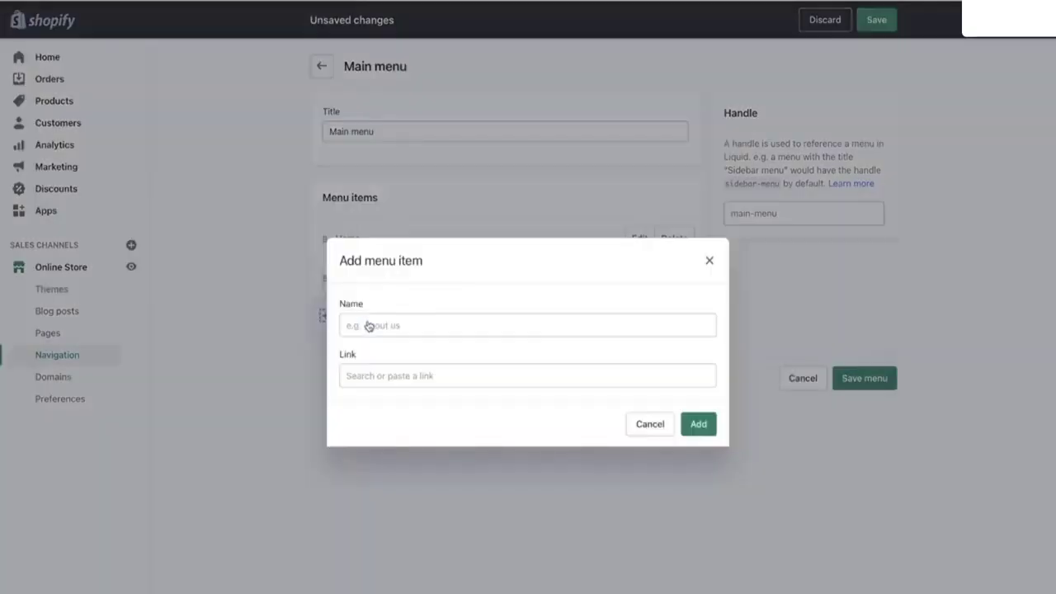
left_click(385, 331)
type("Shop Th")
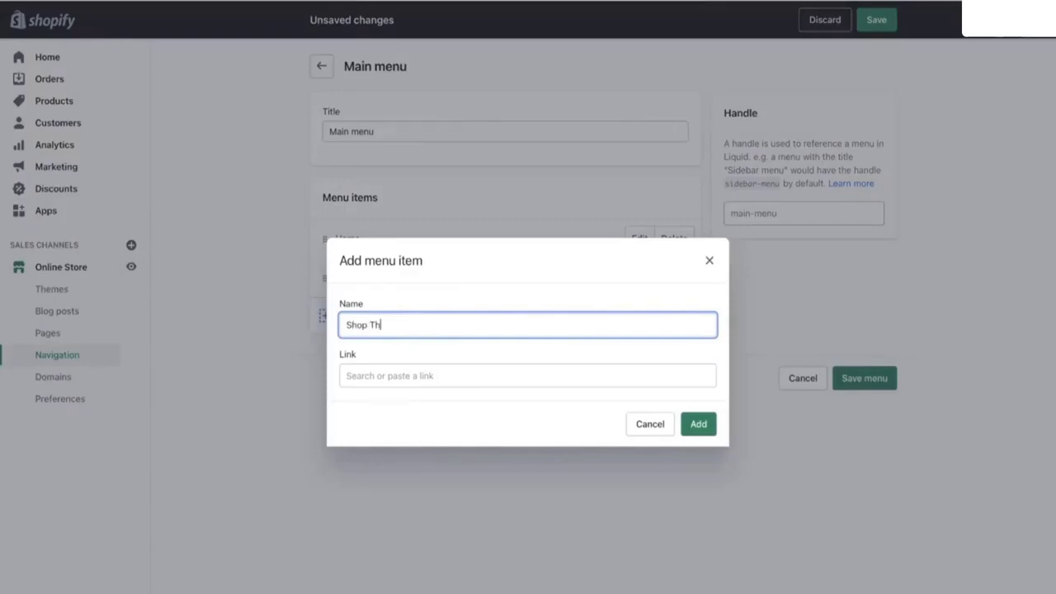
type("e Fashion Sneaker")
left_click(391, 369)
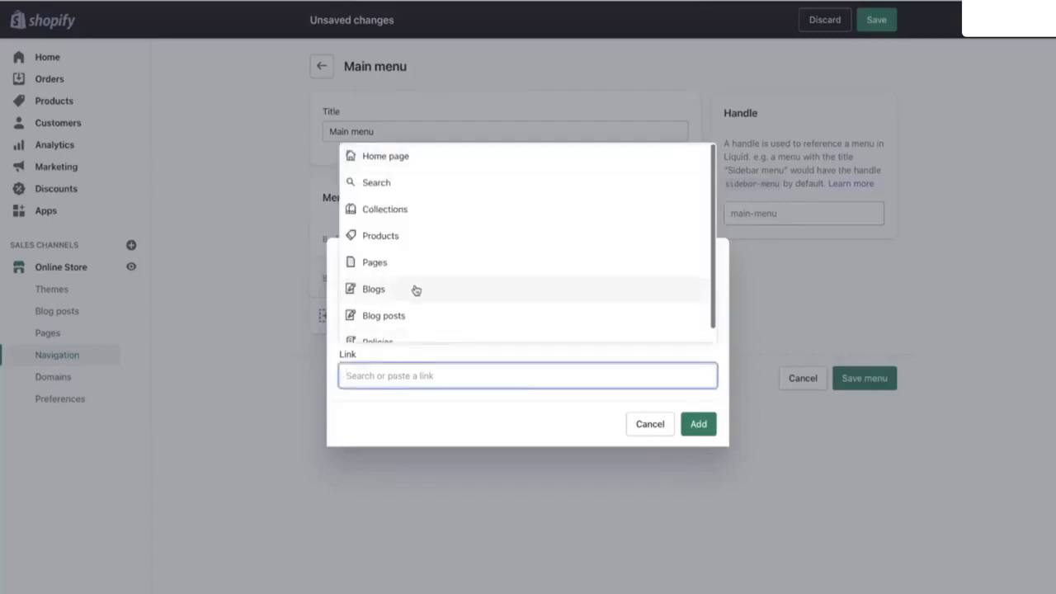
left_click(412, 237)
left_click(396, 323)
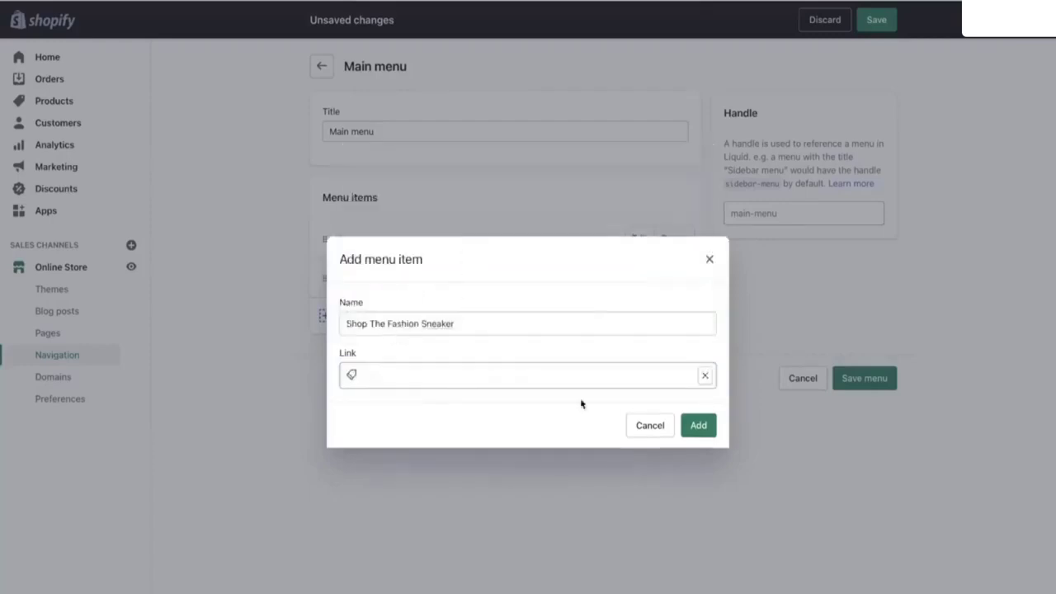
left_click(698, 424)
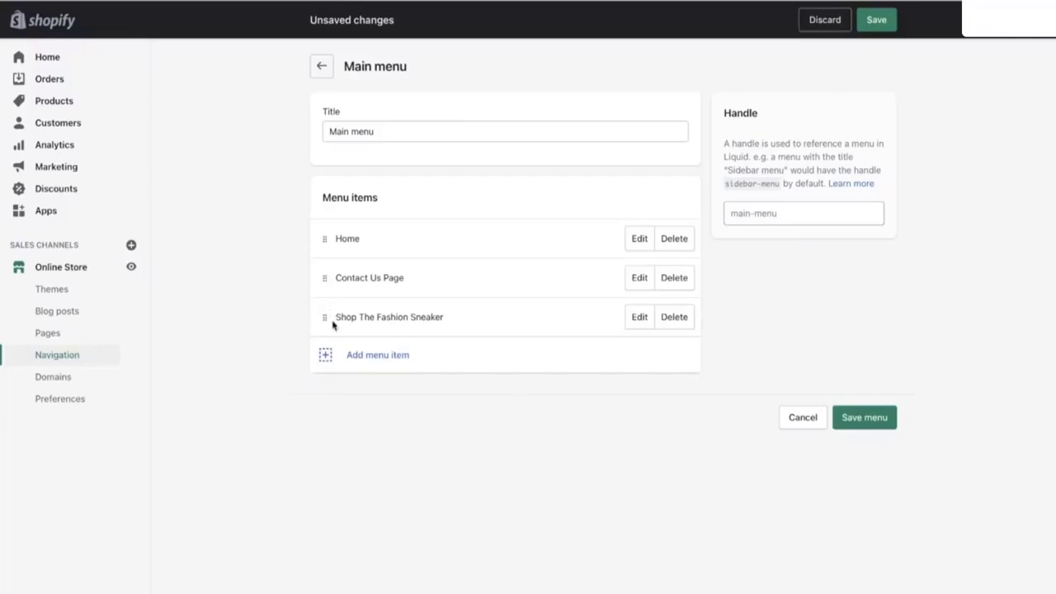
- Start another main menu item and name it "Track Your Order"
left_click(360, 365)
type("T")
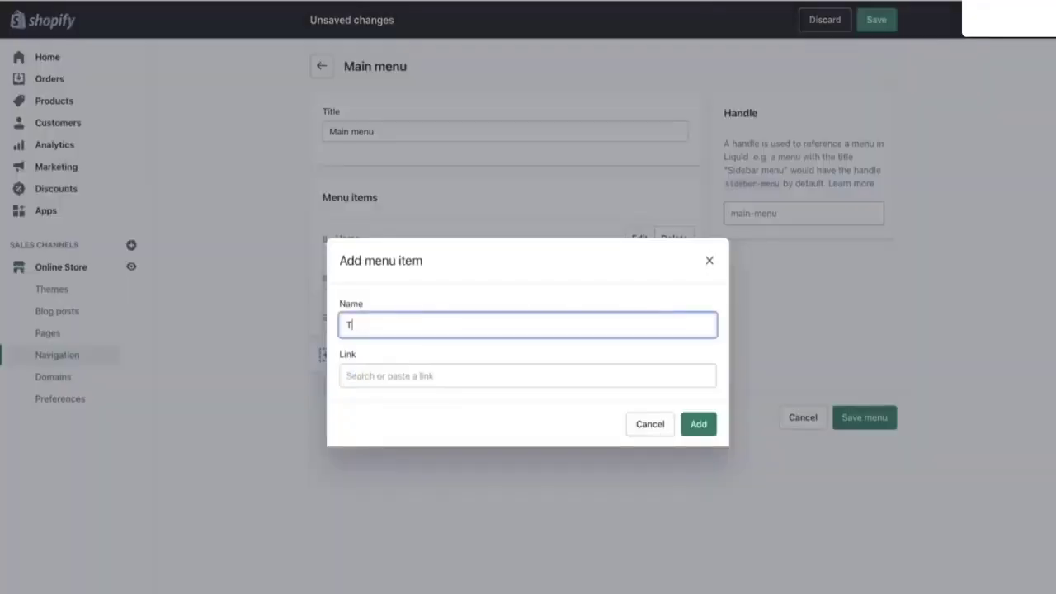
type("rack Your Order")
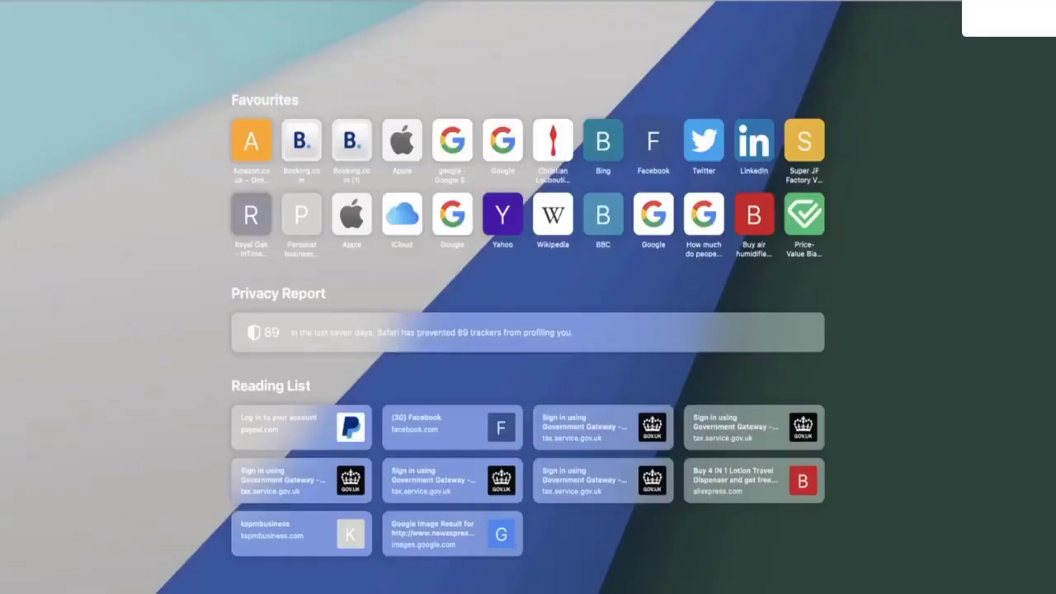
- Search Google for "track my parcel", open the Universal Parcel Tracking result from parcelsapp.com and get its web address
type("tra")
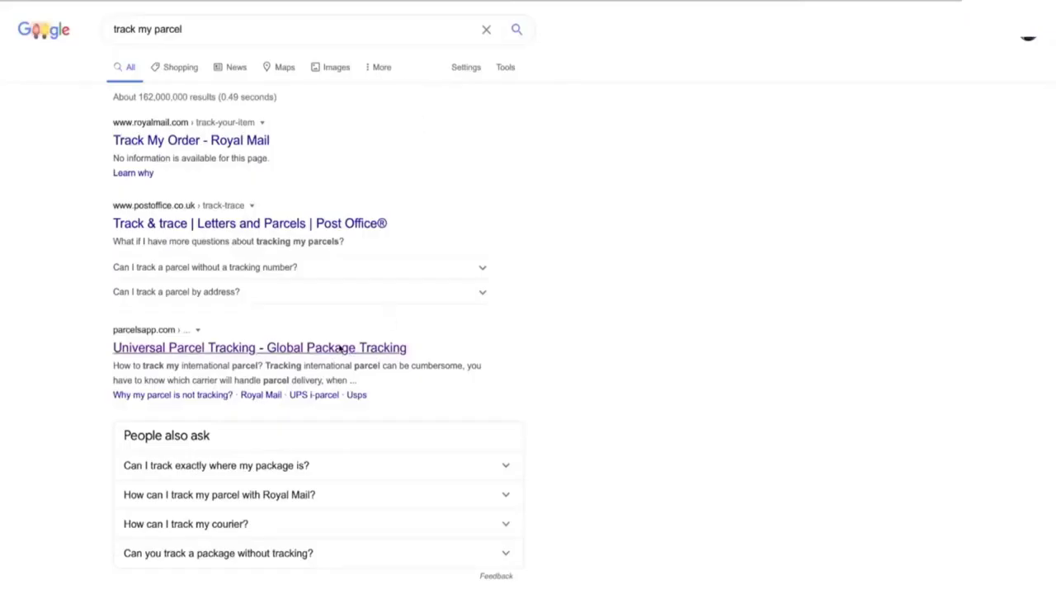
left_click(342, 347)
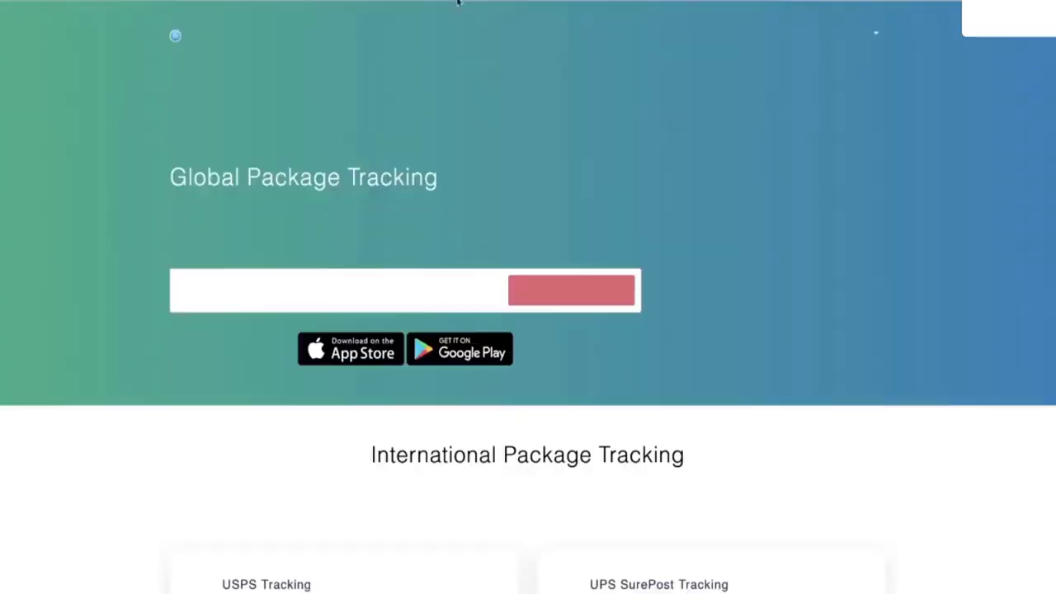
left_click(458, 2)
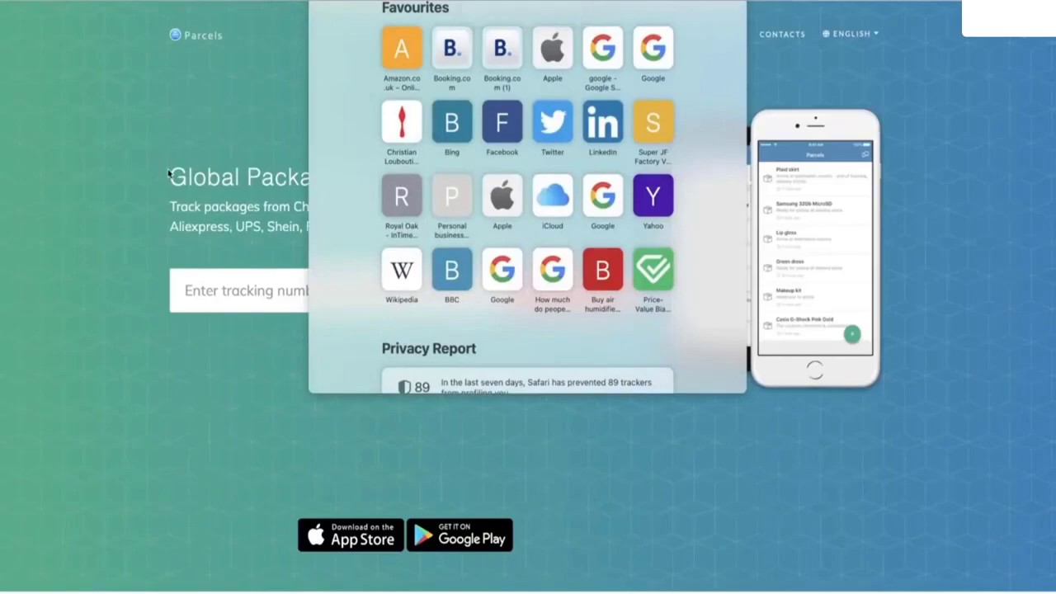
key("Escape")
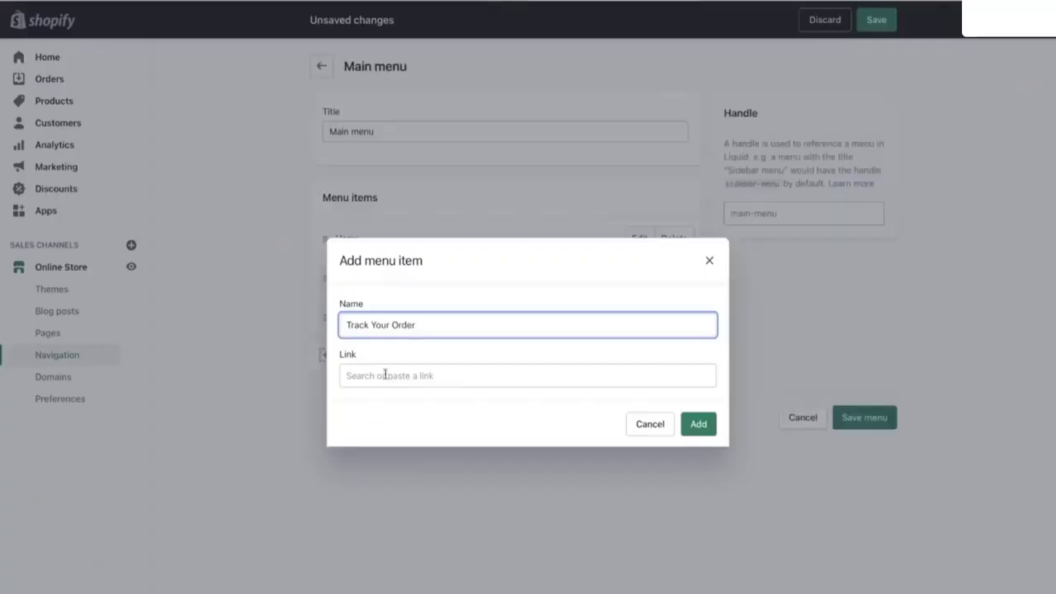
left_click(386, 375)
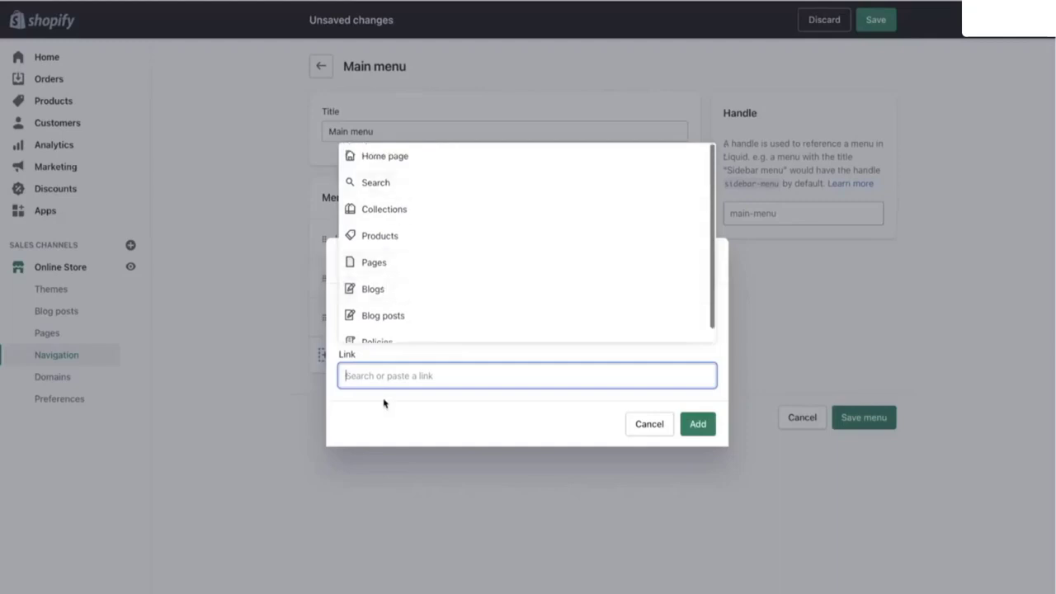
type("https://parcelsapp.com/en")
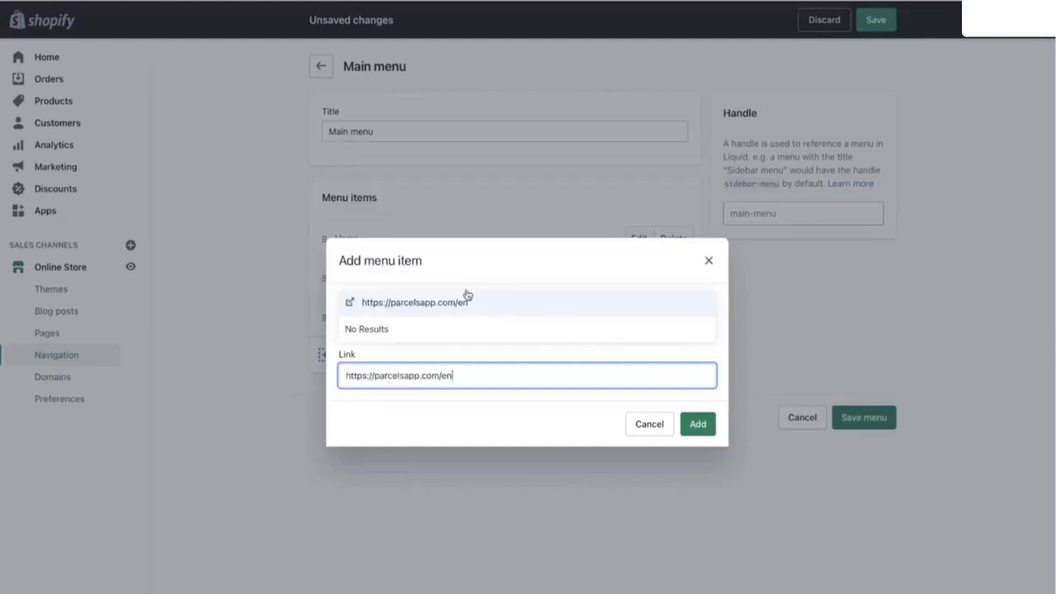
left_click(472, 298)
left_click(697, 426)
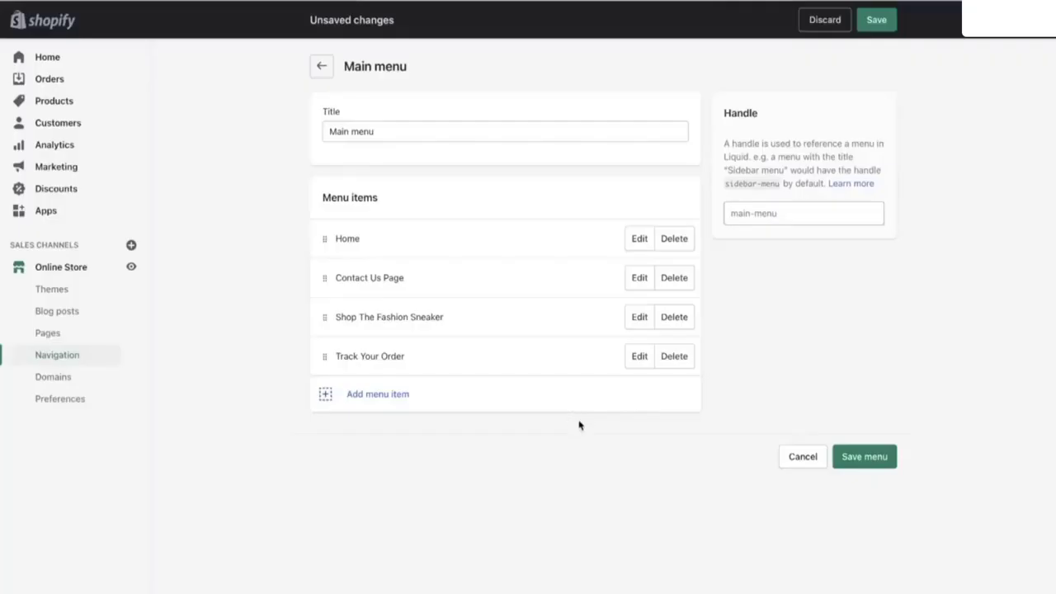
- Cancel the extra blank menu item and save the main menu
left_click(460, 394)
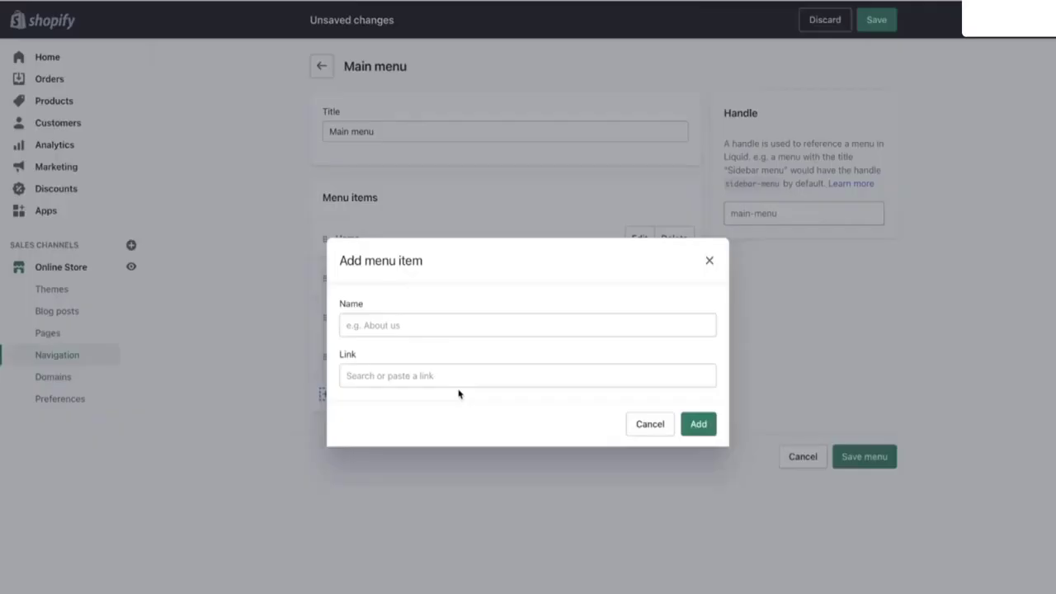
left_click(657, 429)
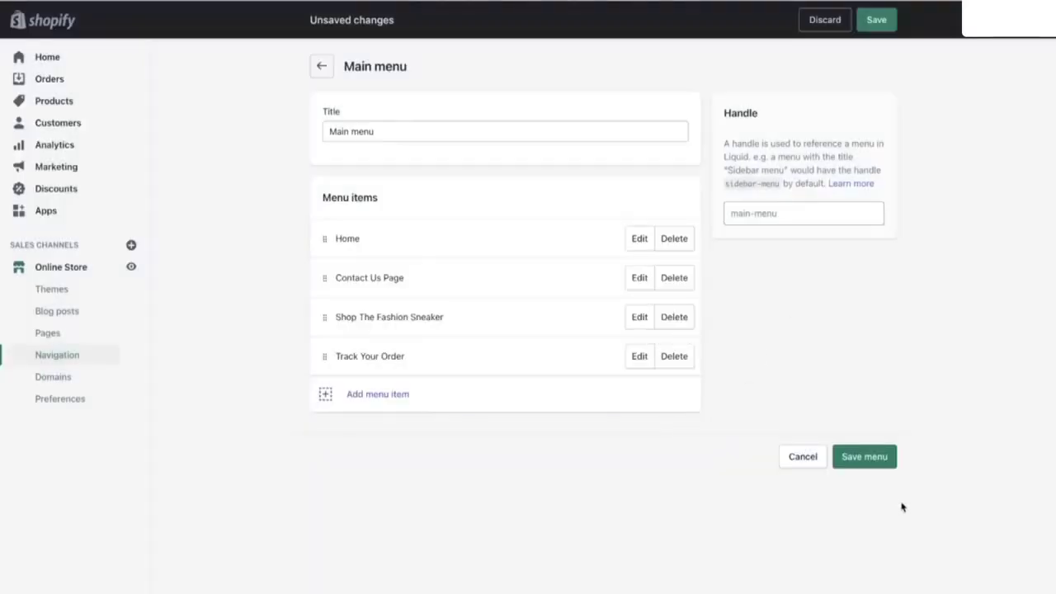
left_click(875, 462)
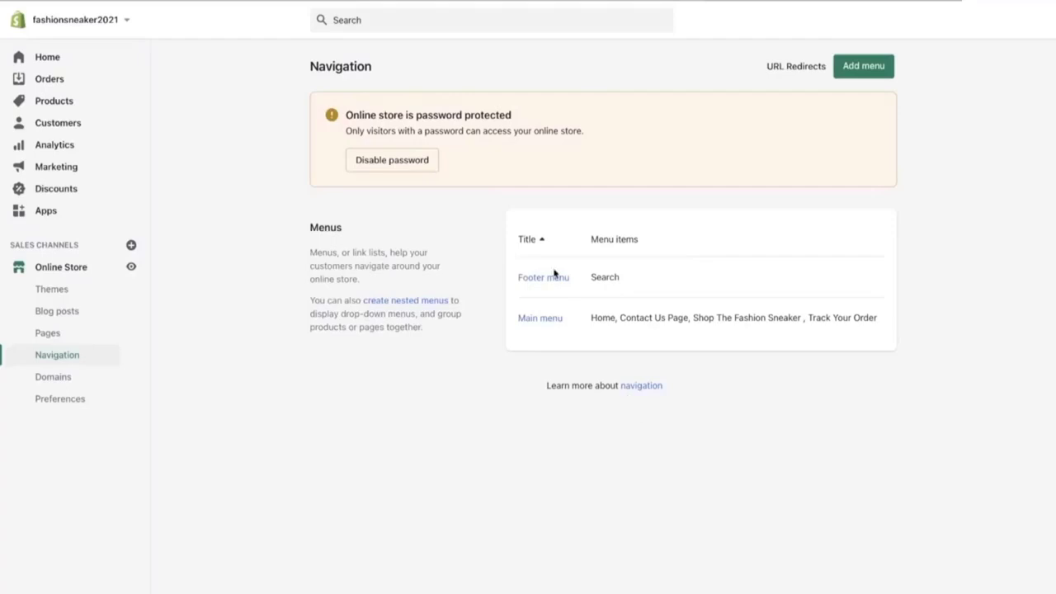
- Open the footer menu and delete its Search item
left_click(555, 276)
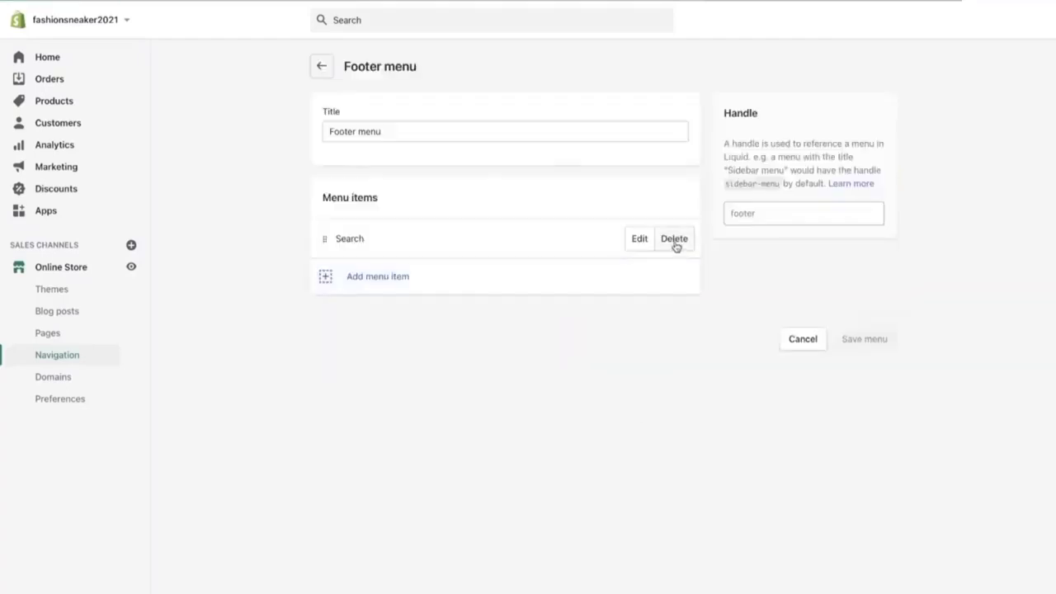
left_click(675, 241)
left_click(683, 174)
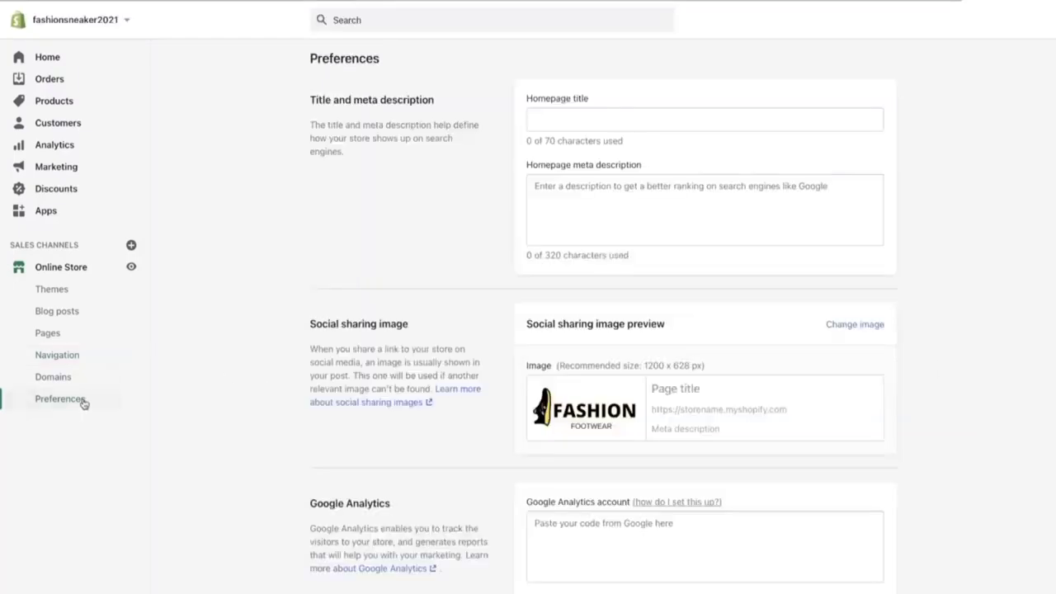
- Set the homepage title to "Fashion Street Sneaker" in the online store preferences and save the change
left_click(597, 125)
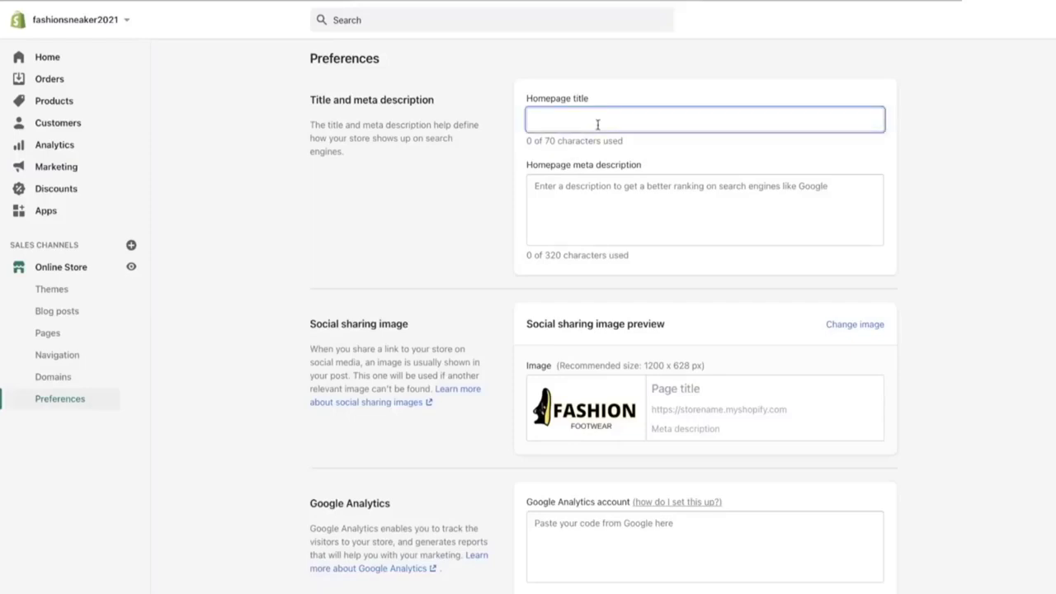
type("Fashion St")
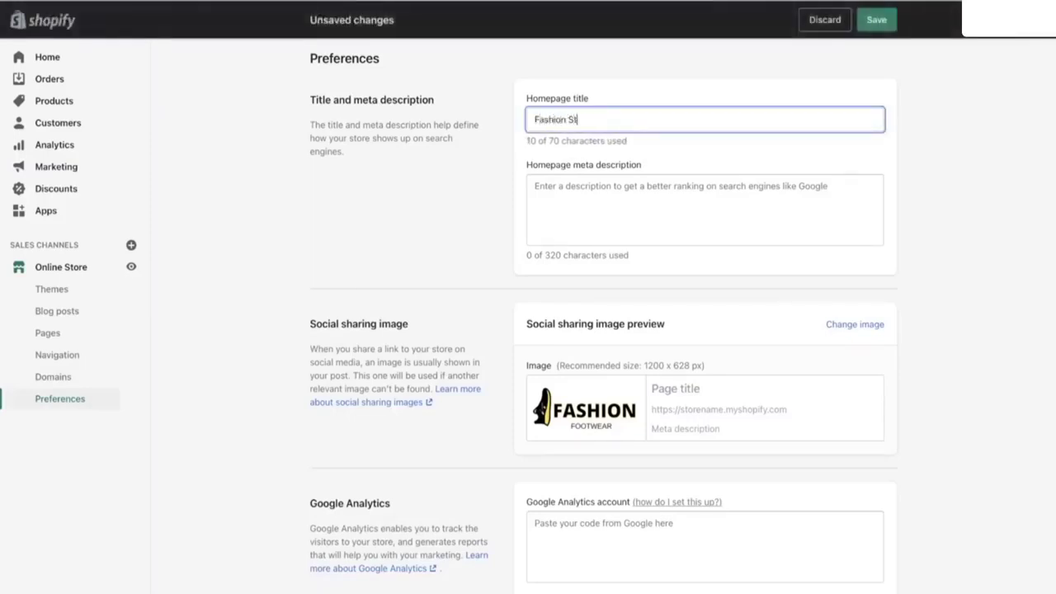
type("reet Sneaker")
left_click(607, 208)
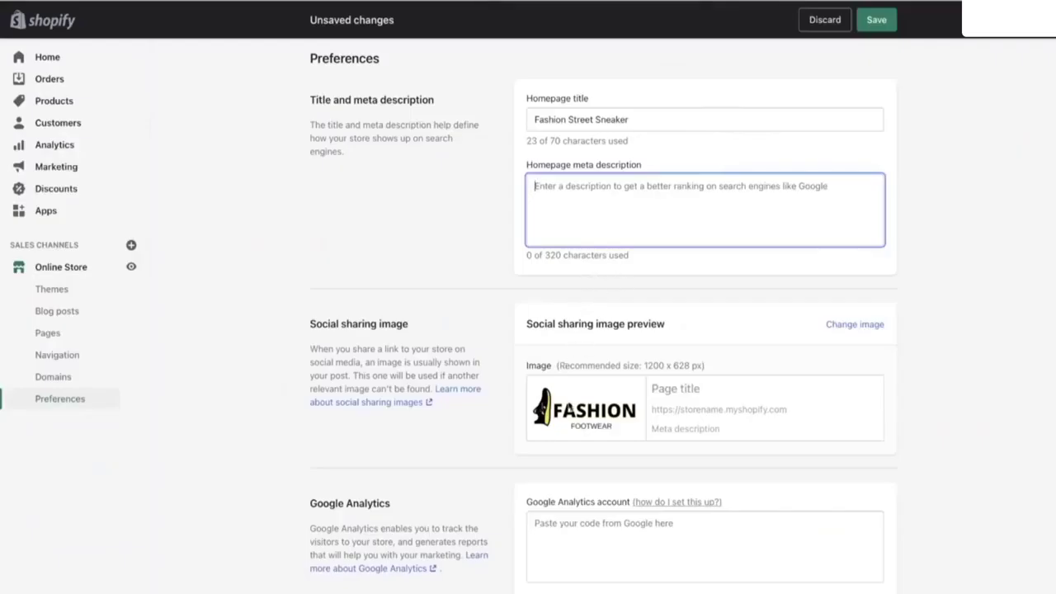
scroll(572, 443, "down", 10)
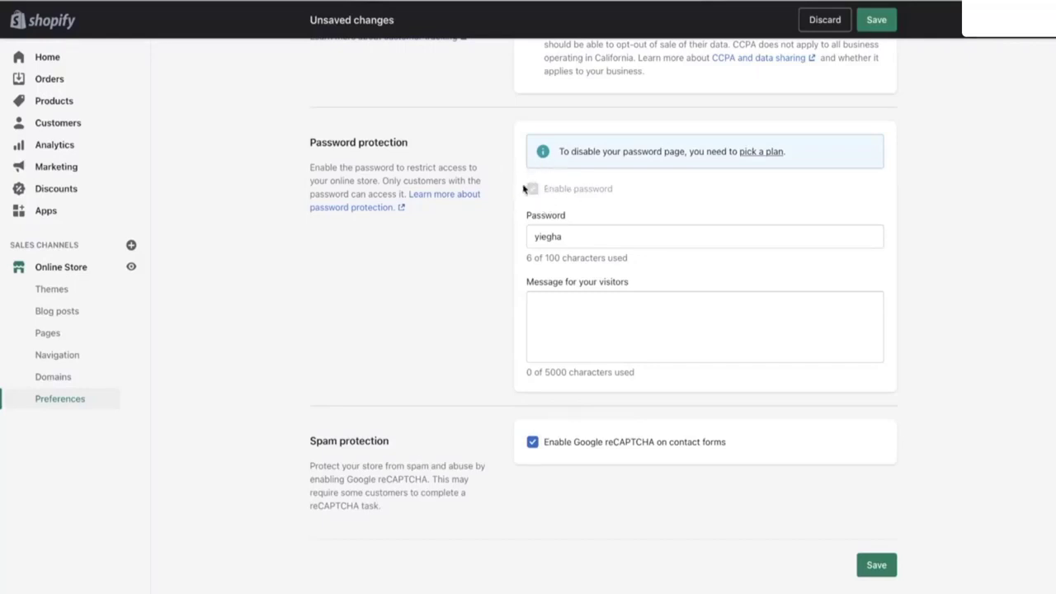
scroll(495, 194, "up", 15)
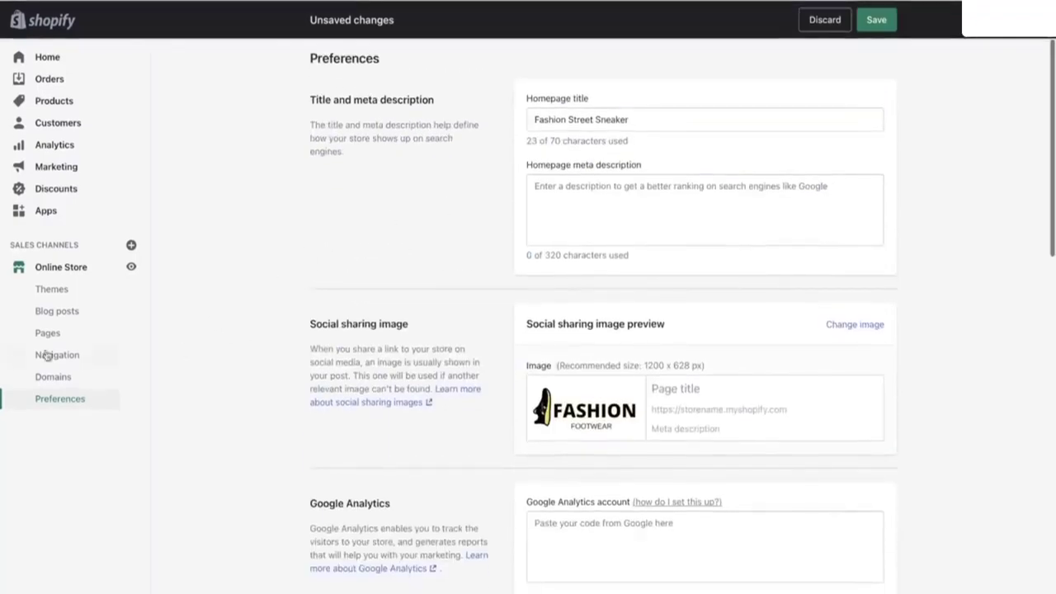
left_click(876, 20)
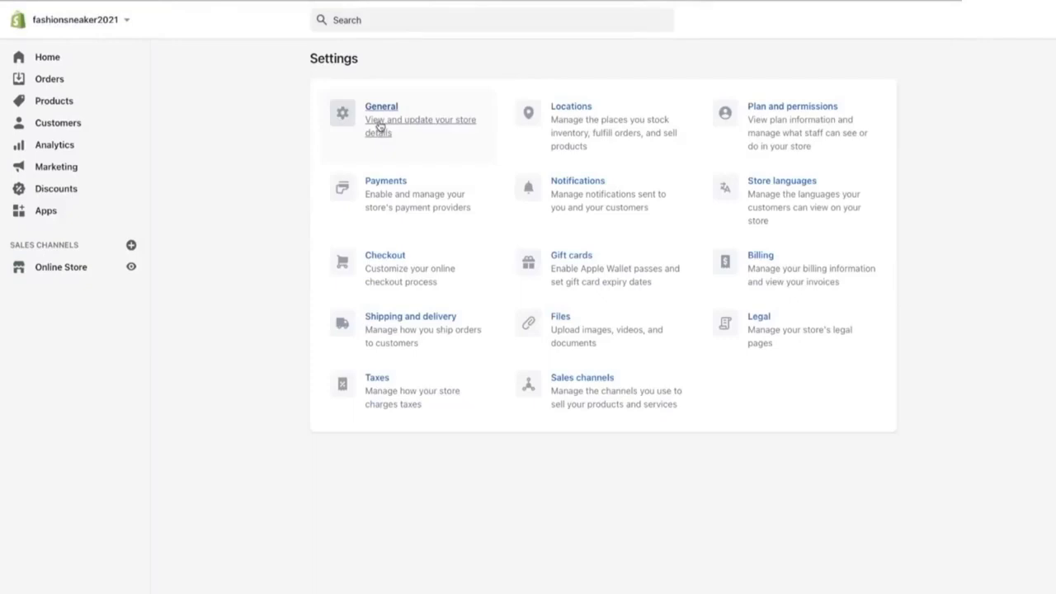
- Open the general store settings and review the store name, store industry and legal business name fields
left_click(380, 124)
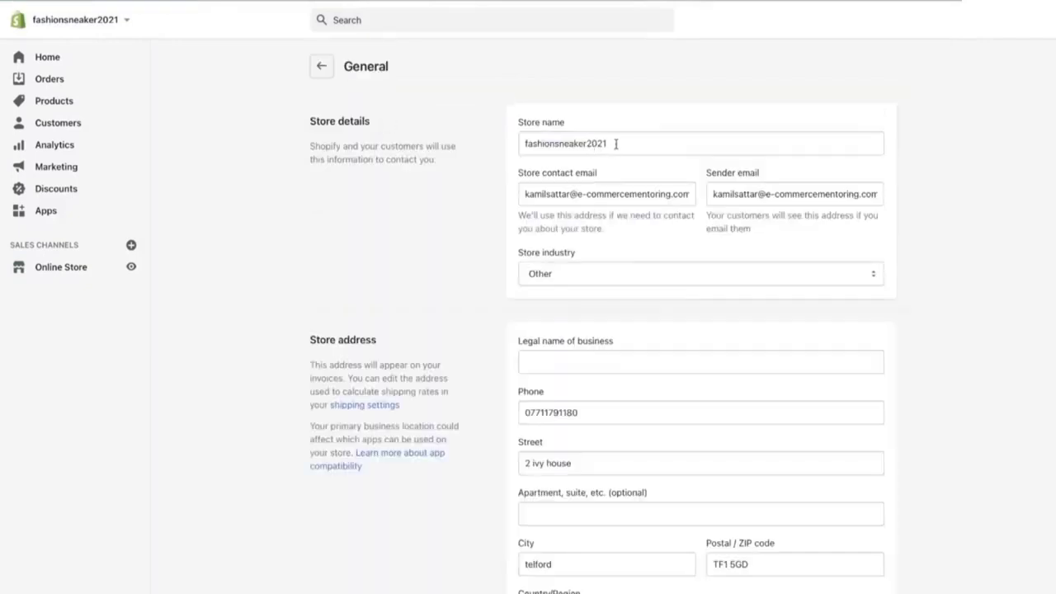
left_click(646, 135)
left_click(550, 273)
left_click(420, 279)
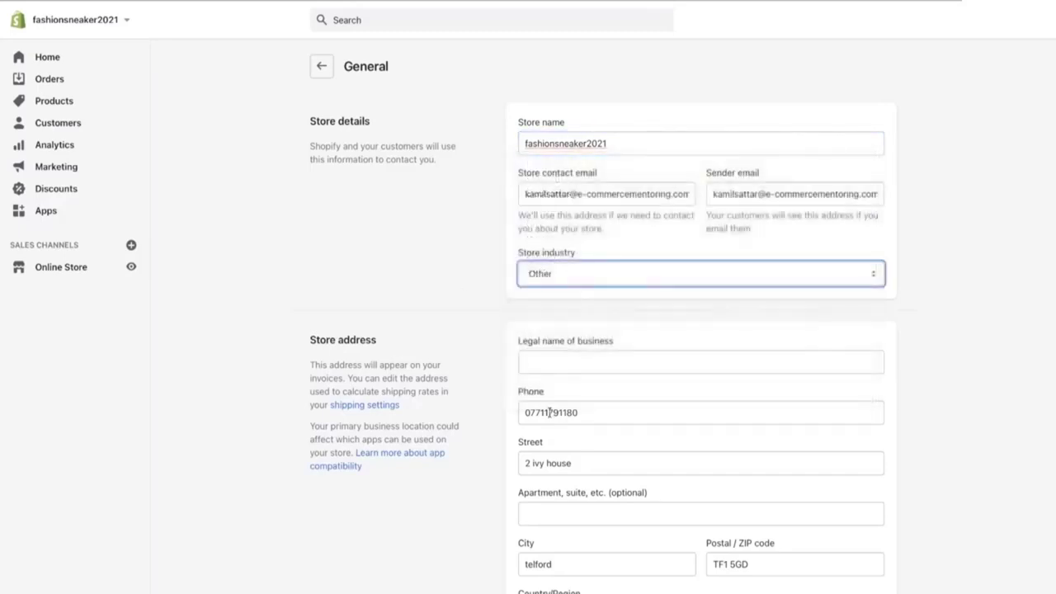
left_click(521, 363)
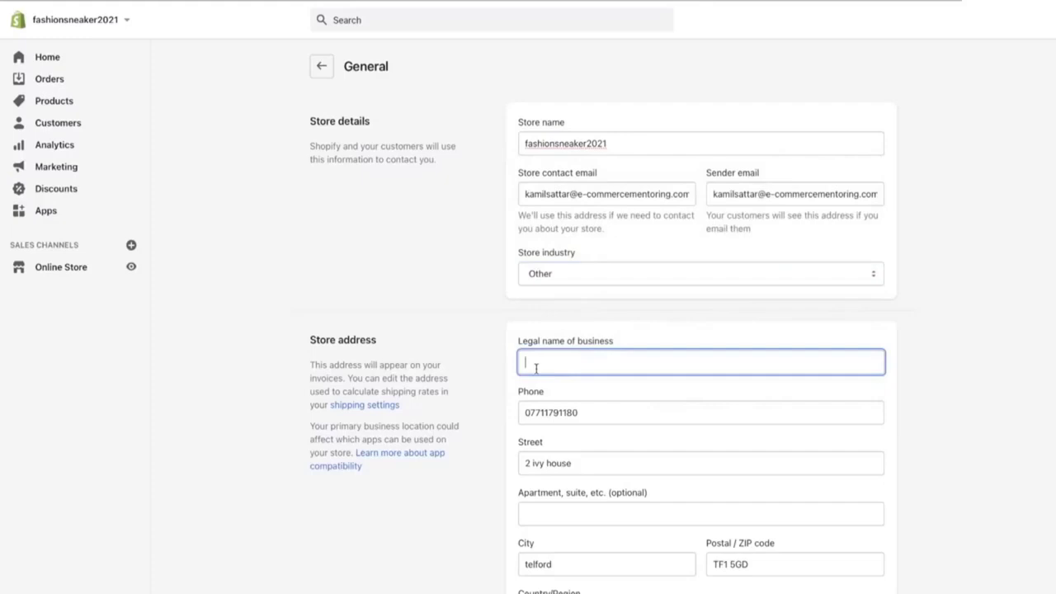
- Change the store currency to US Dollar (USD) and save the general settings
scroll(568, 552, "down", 15)
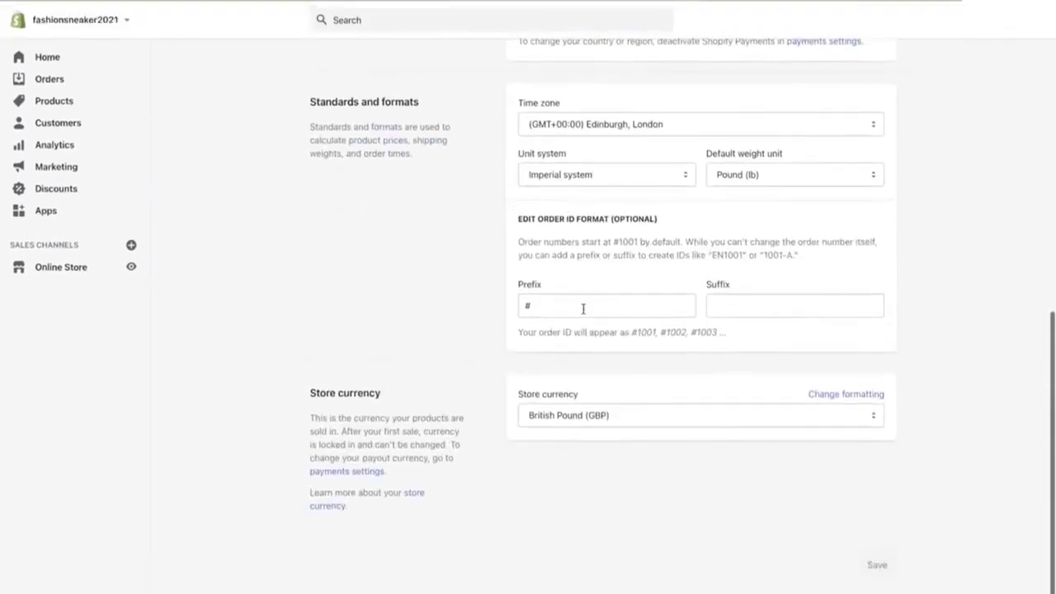
left_click(599, 412)
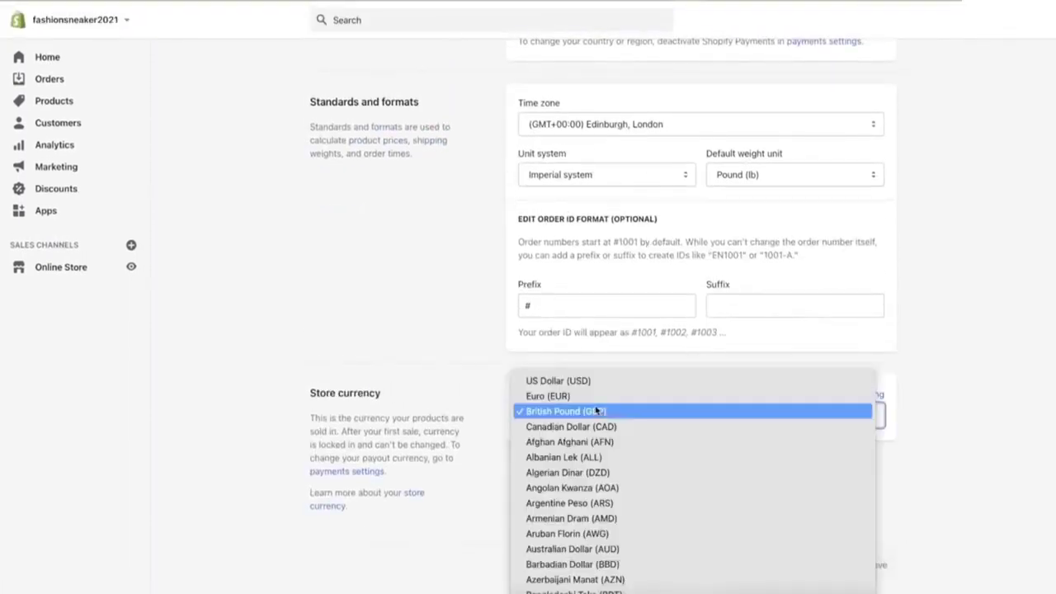
left_click(587, 384)
left_click(876, 564)
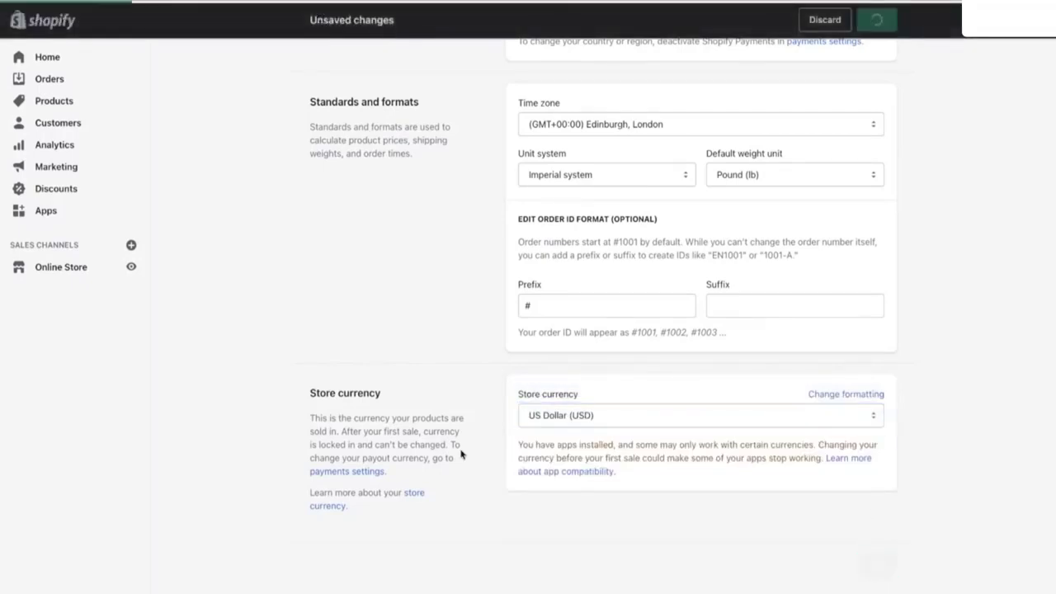
- Open the payment provider settings and examine the payment methods and Shopify's payment information by country
left_click(406, 221)
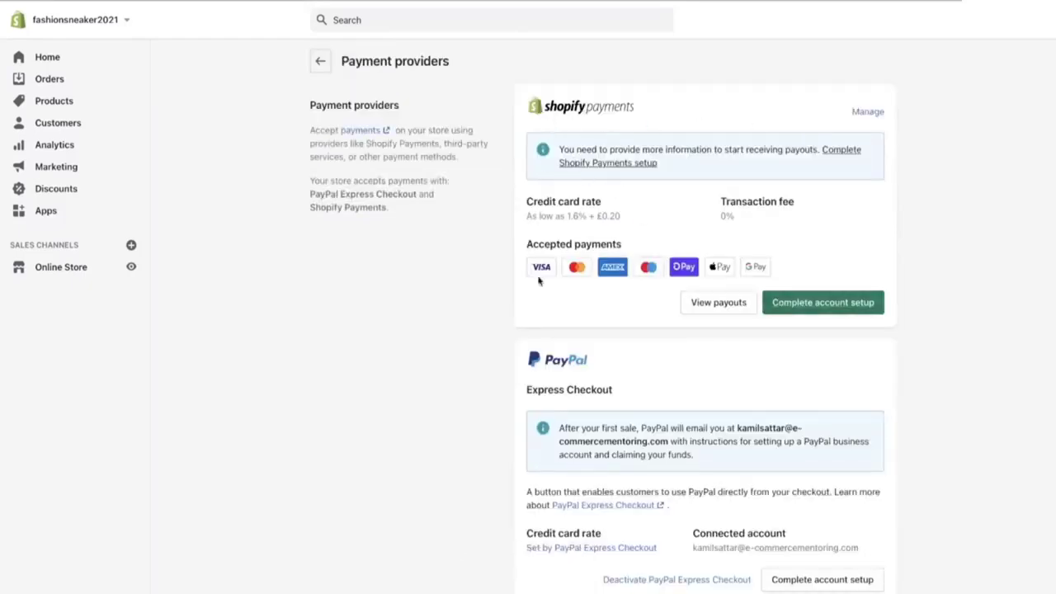
scroll(536, 330, "down", 6)
scroll(526, 430, "up", 2)
scroll(525, 429, "up", 2)
scroll(561, 437, "down", 2)
scroll(561, 438, "up", 3)
scroll(610, 289, "up", 3)
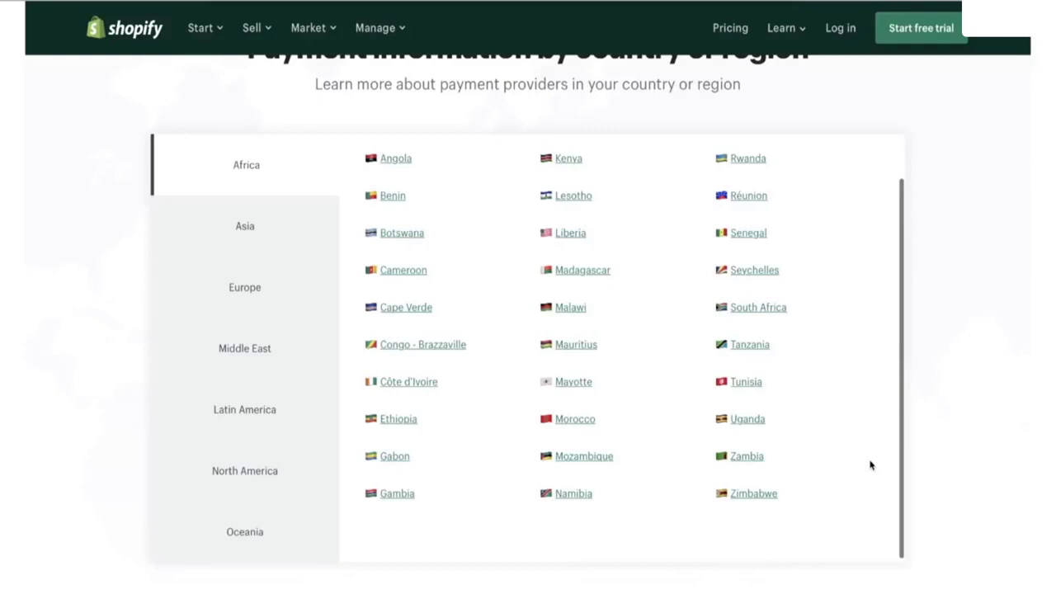
- Open Kenya in the payment information by country and look through its page
left_click(564, 159)
scroll(644, 349, "down", 3)
scroll(644, 349, "down", 10)
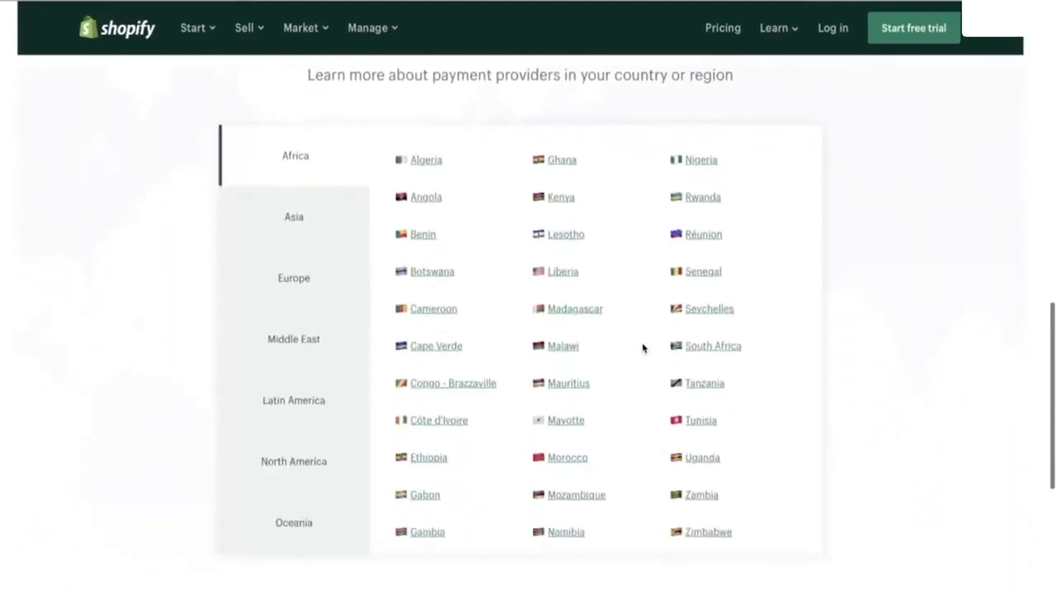
scroll(644, 348, "down", 5)
scroll(644, 348, "up", 6)
scroll(643, 348, "down", 2)
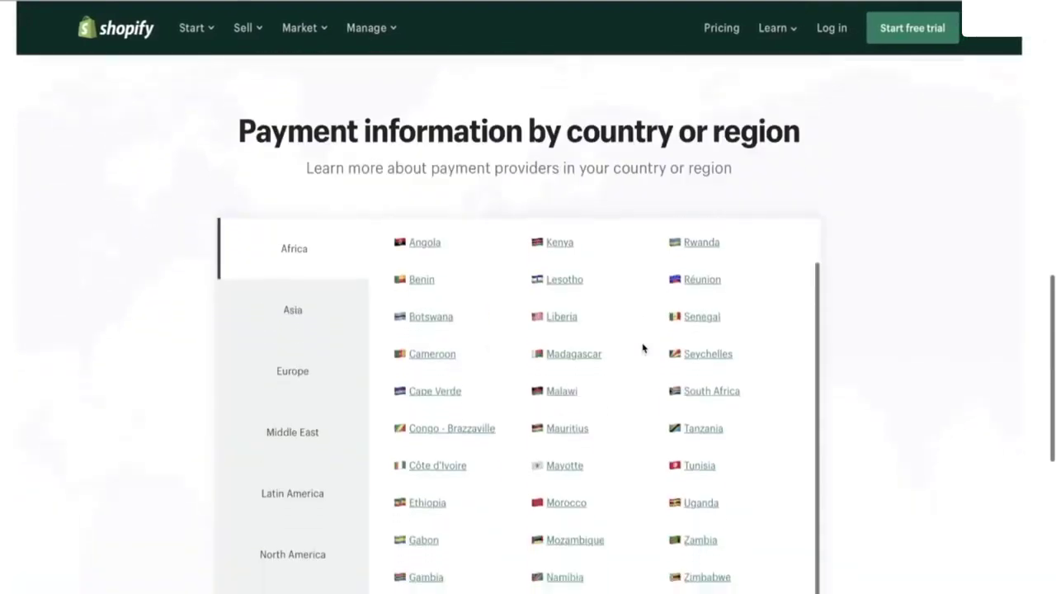
scroll(644, 348, "down", 1)
- Open Egypt from the Middle East countries and examine its available payment providers
left_click(314, 372)
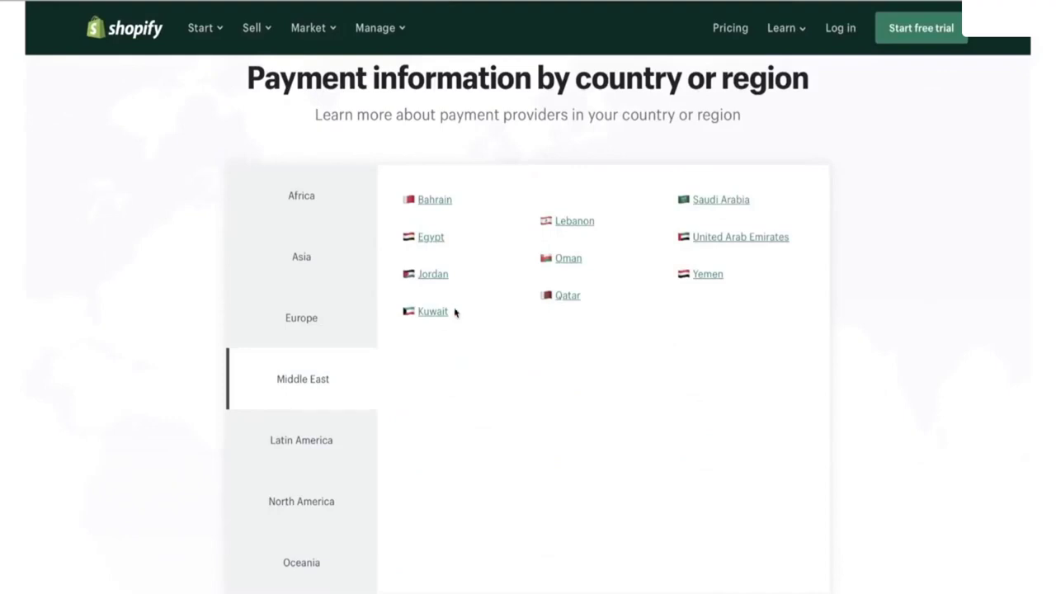
left_click(427, 238)
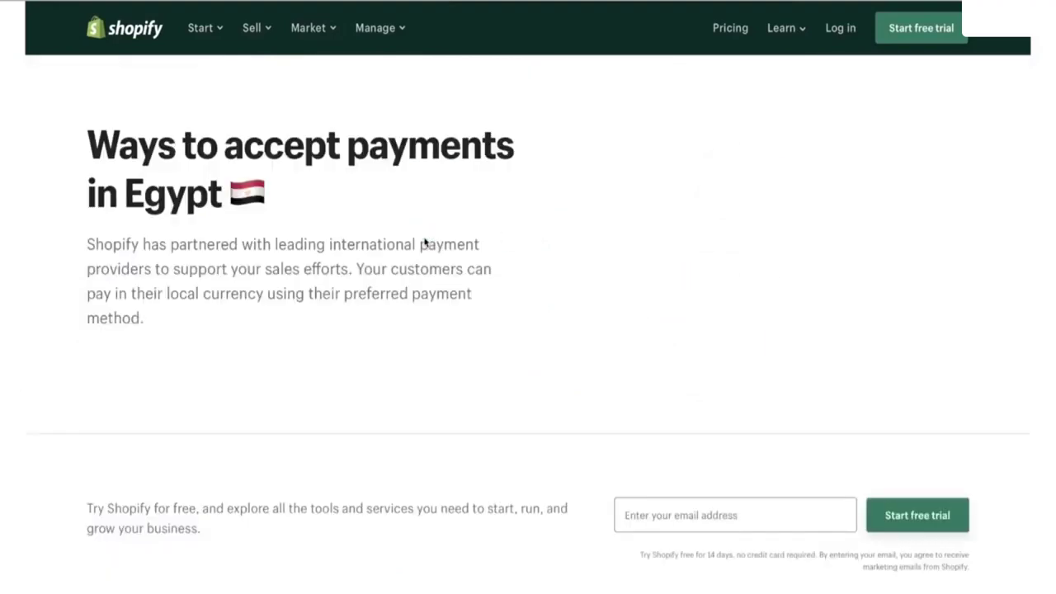
scroll(573, 400, "down", 1)
scroll(574, 400, "down", 5)
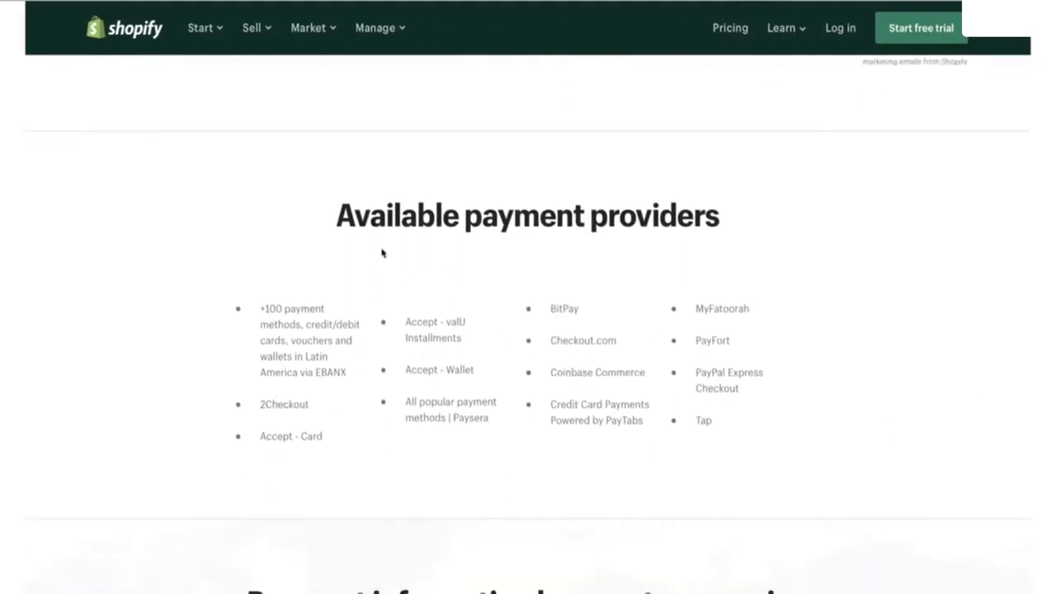
- Open Ghana from the African countries and look through its payment provider information
scroll(608, 469, "down", 7)
scroll(608, 469, "up", 1)
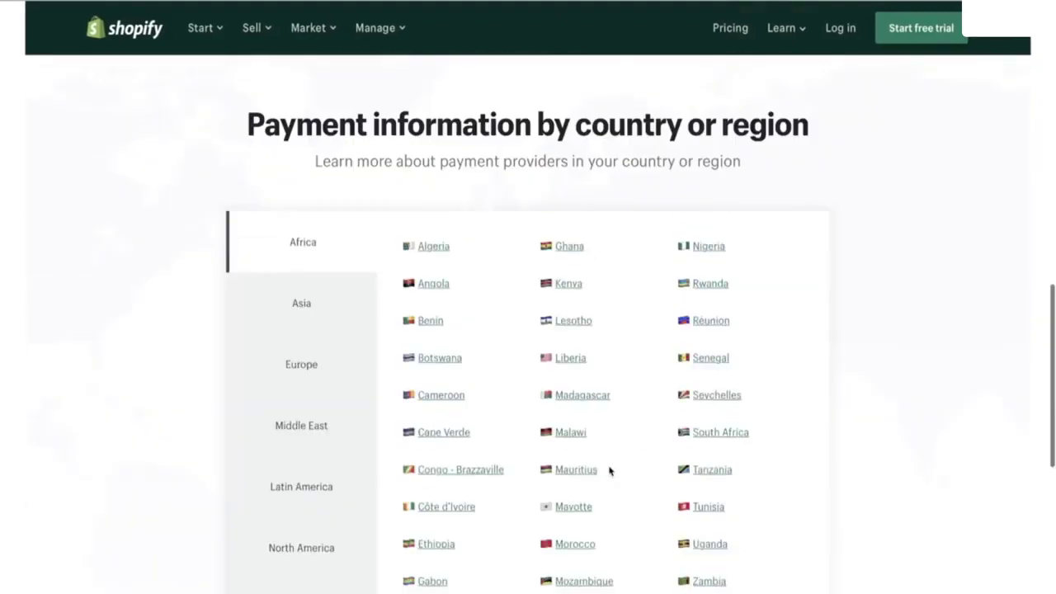
scroll(608, 470, "down", 1)
scroll(594, 300, "up", 1)
left_click(568, 250)
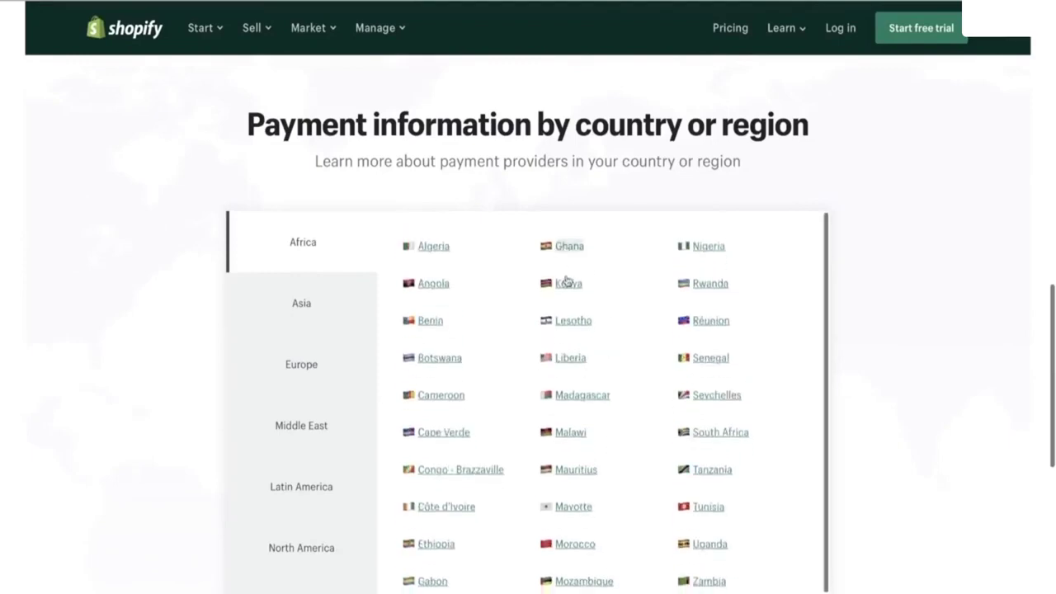
scroll(598, 351, "down", 5)
scroll(606, 367, "down", 2)
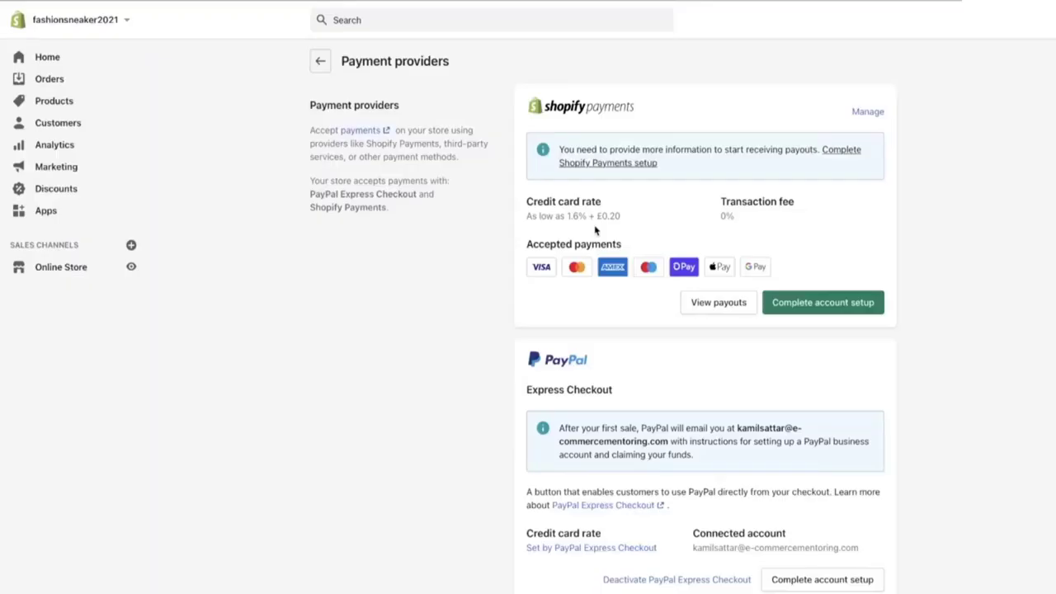
- Open the Shopify Payments management page and view the currencies that can be added for international visitors
left_click(867, 113)
scroll(784, 300, "down", 3)
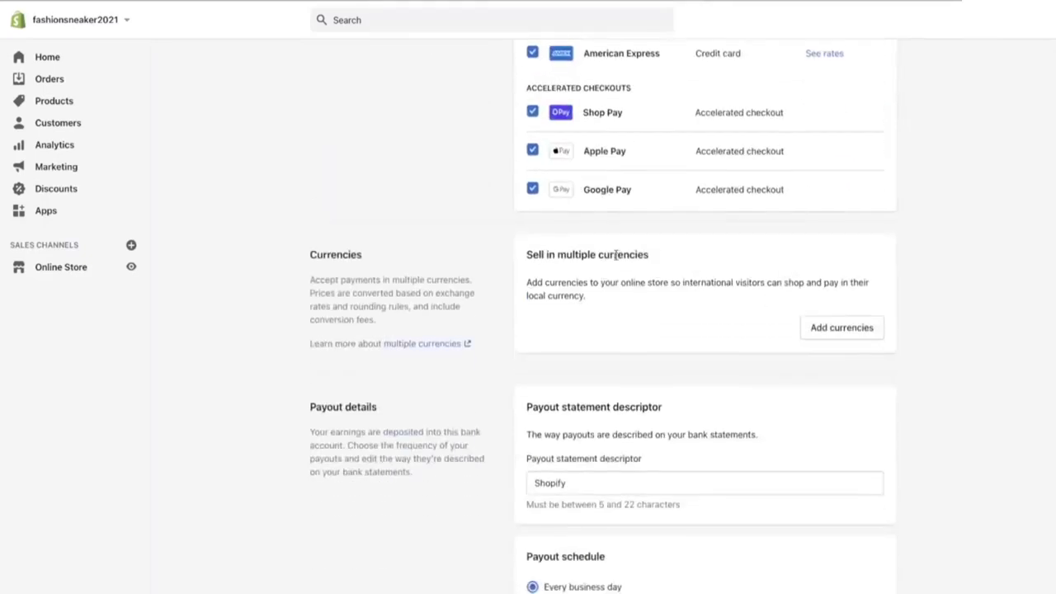
left_click(840, 332)
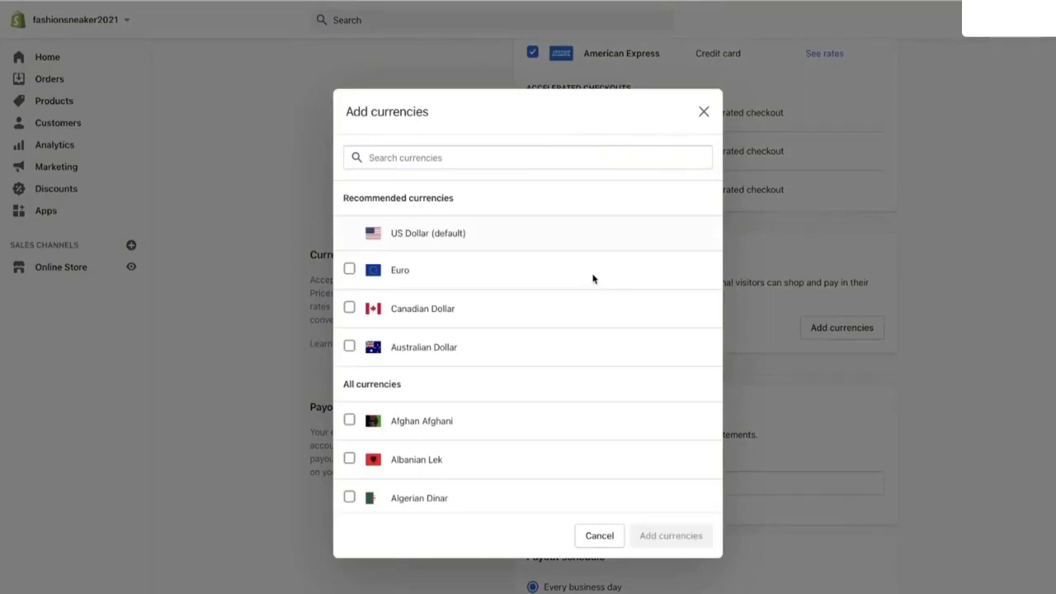
left_click(704, 111)
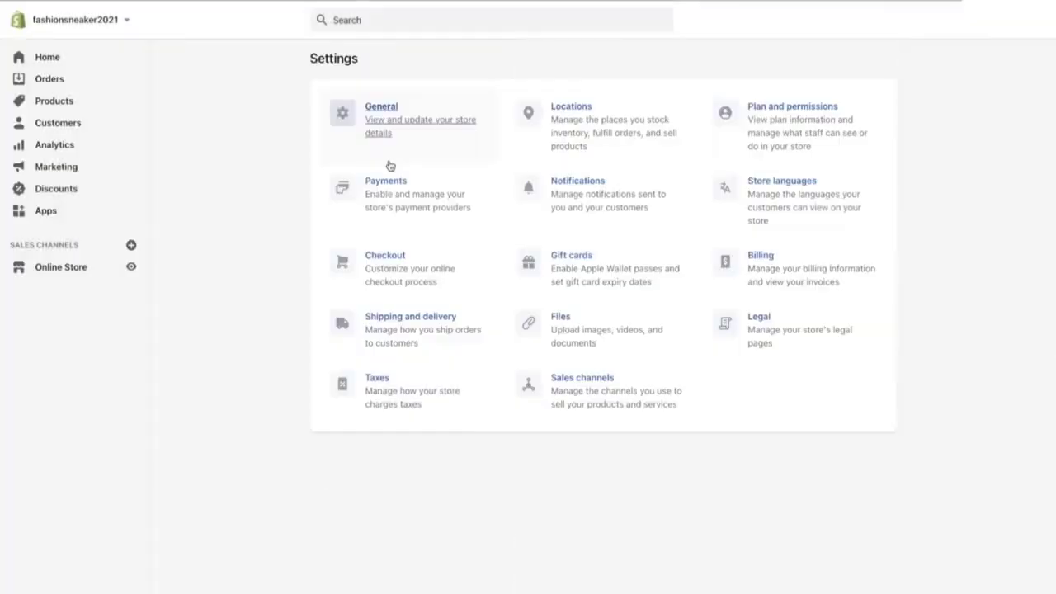
- Open the checkout settings and make customer accounts optional
left_click(393, 257)
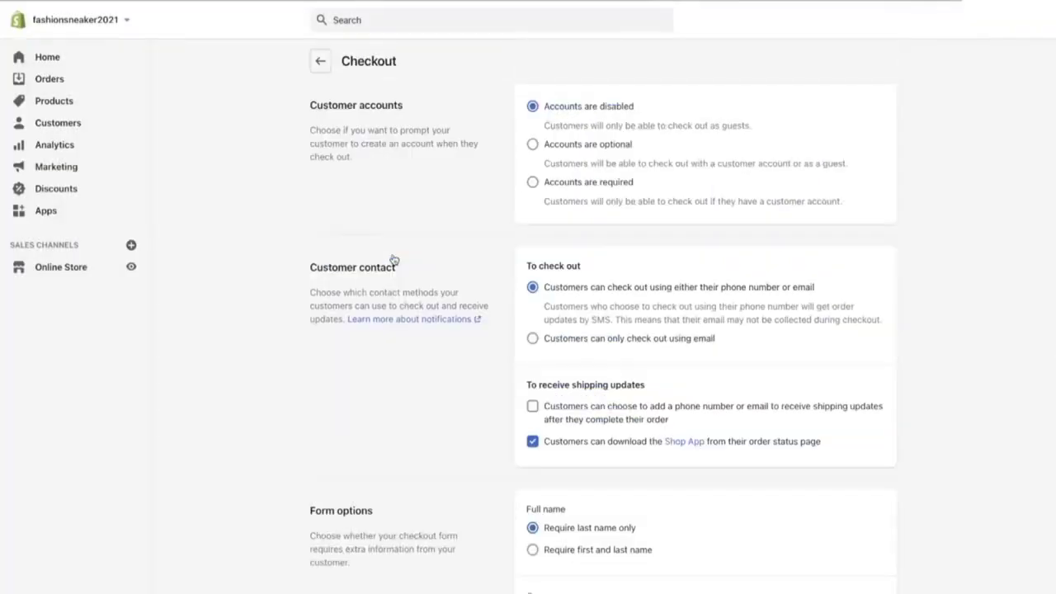
left_click(533, 147)
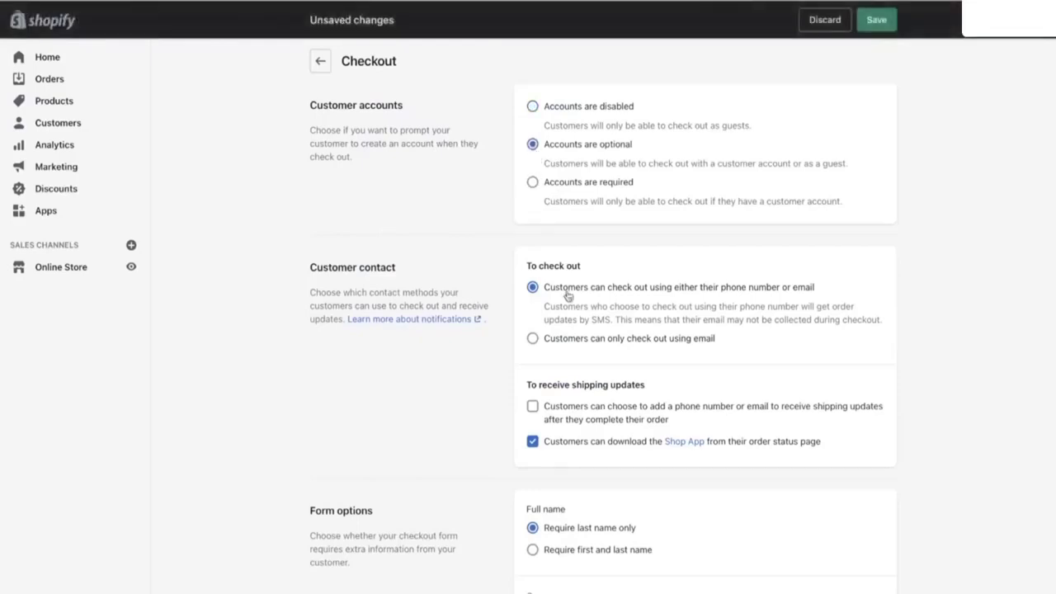
- Require first and last name on the checkout form, and make the company name and shipping address phone number optional
scroll(568, 303, "down", 3)
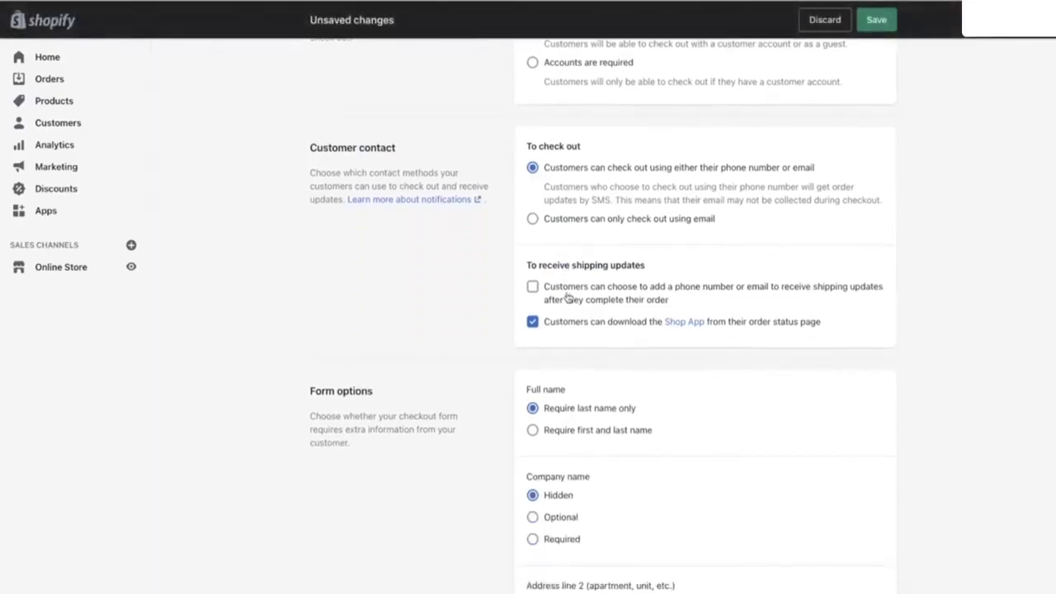
scroll(603, 316, "down", 2)
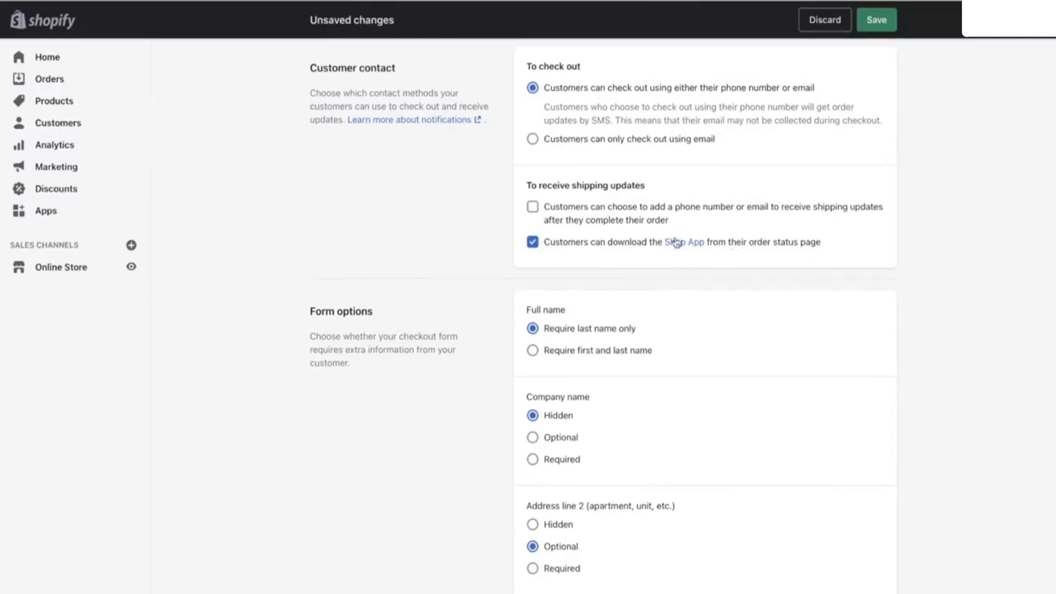
scroll(625, 305, "down", 1)
scroll(625, 307, "down", 2)
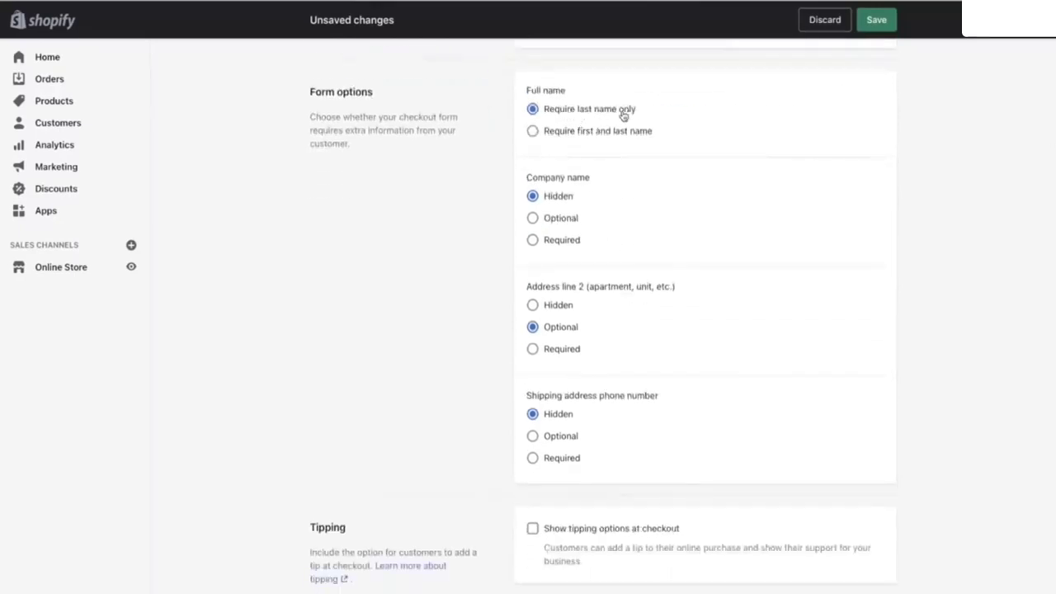
left_click(558, 135)
left_click(561, 218)
scroll(615, 371, "down", 1)
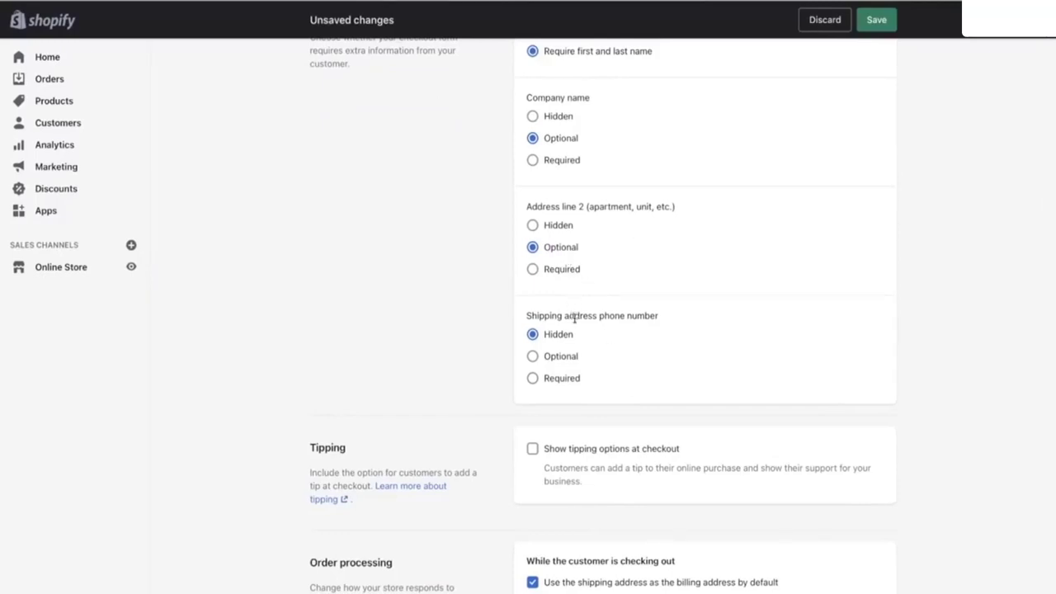
scroll(671, 372, "down", 1)
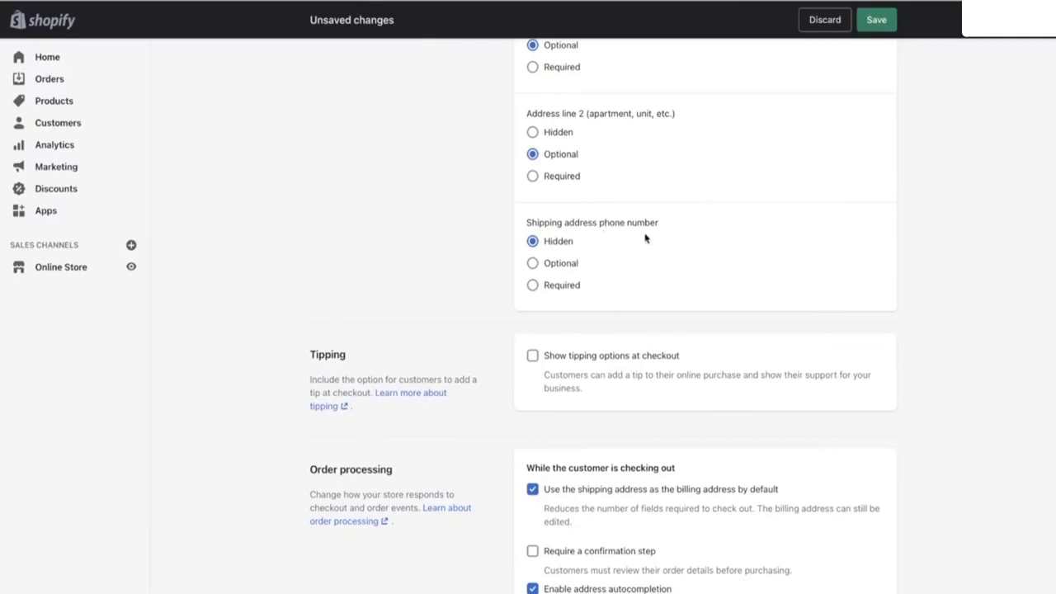
left_click(561, 263)
- Review the order processing options and save the checkout settings
scroll(617, 328, "down", 5)
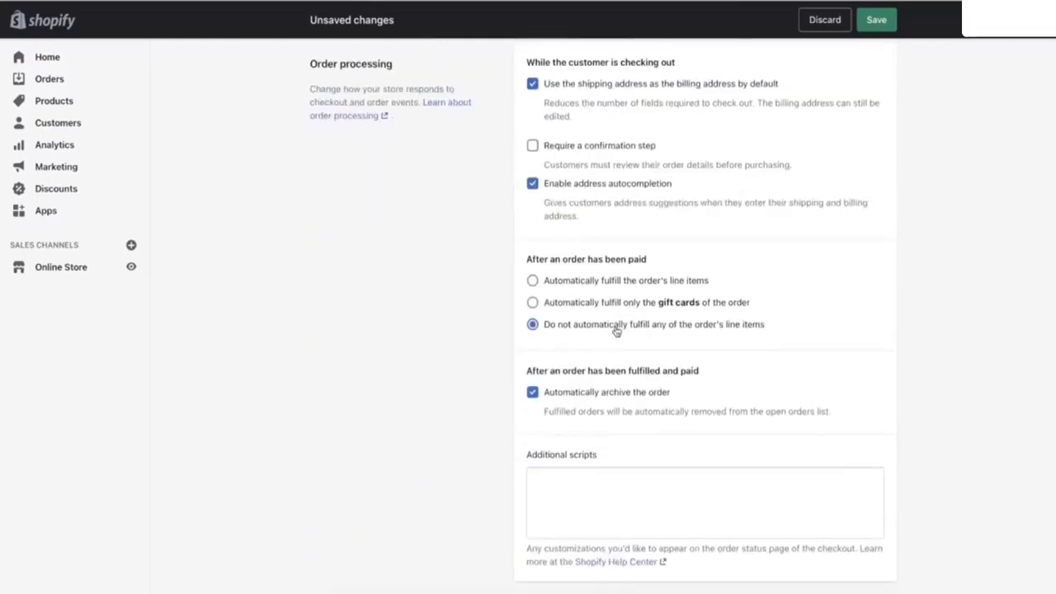
scroll(617, 330, "down", 3)
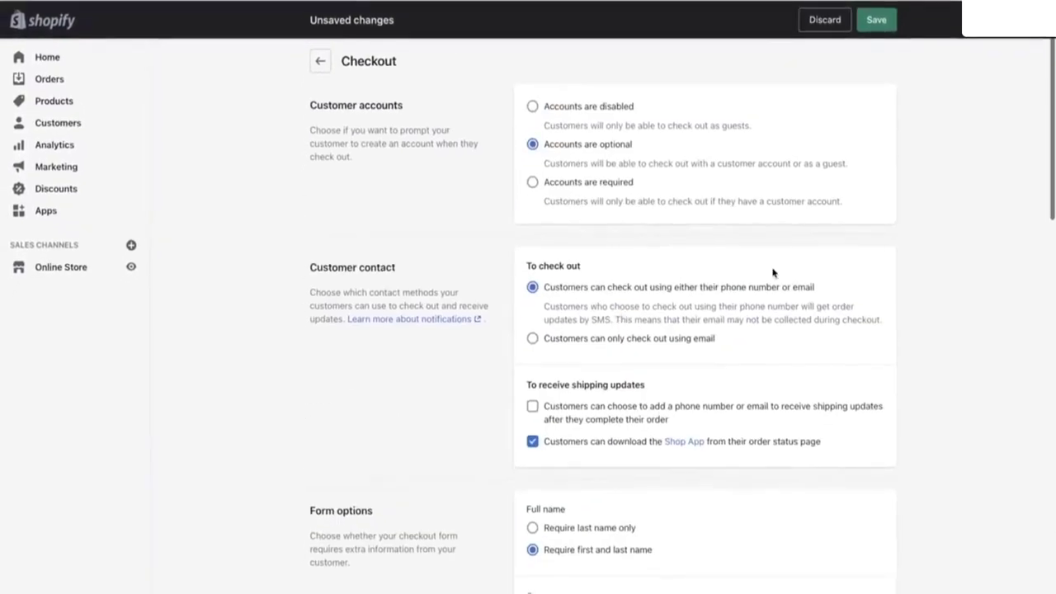
left_click(876, 20)
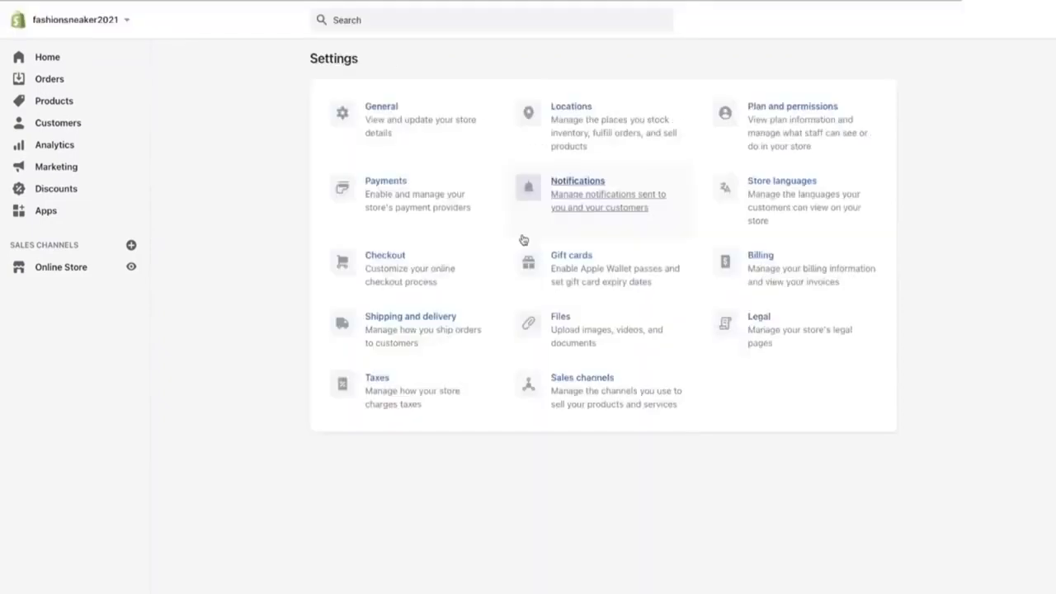
- Open the general shipping profile in the shipping and delivery settings and review its zones and rates
left_click(405, 317)
left_click(856, 168)
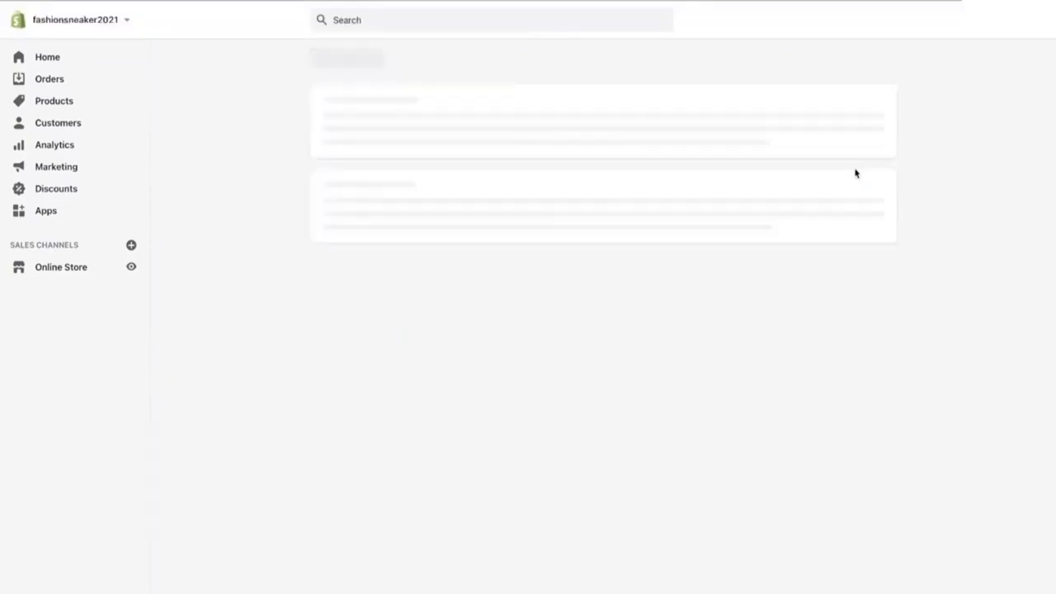
scroll(820, 275, "down", 3)
scroll(820, 272, "up", 3)
scroll(821, 273, "down", 3)
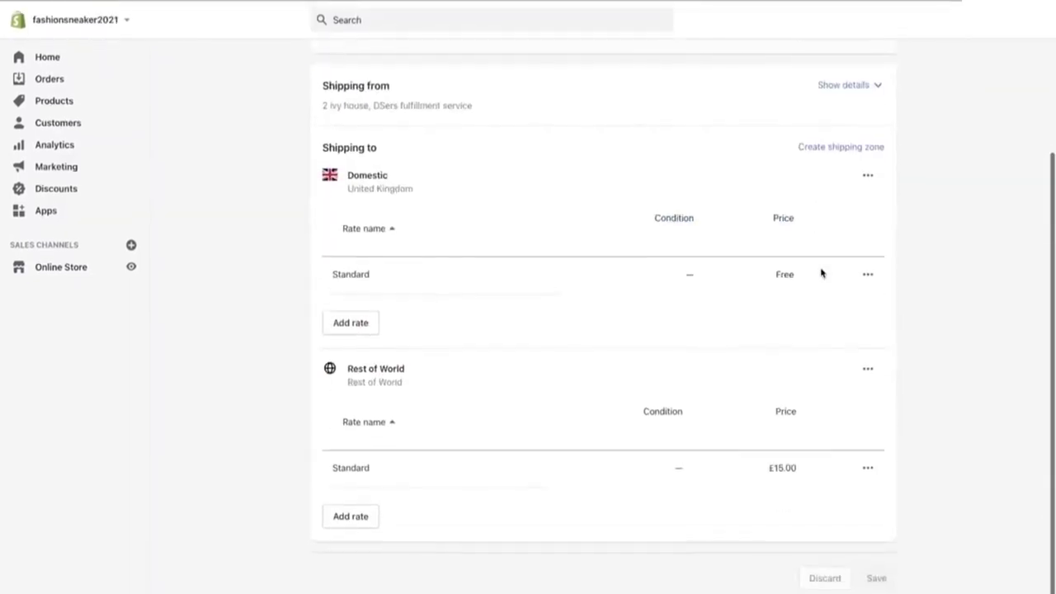
scroll(820, 272, "up", 2)
left_click(844, 272)
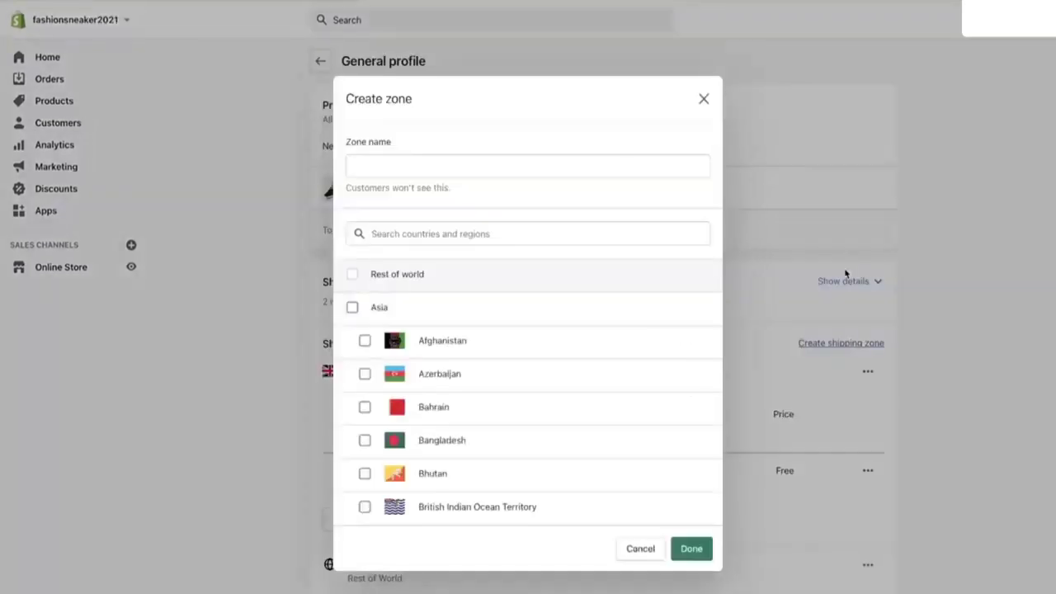
left_click(454, 165)
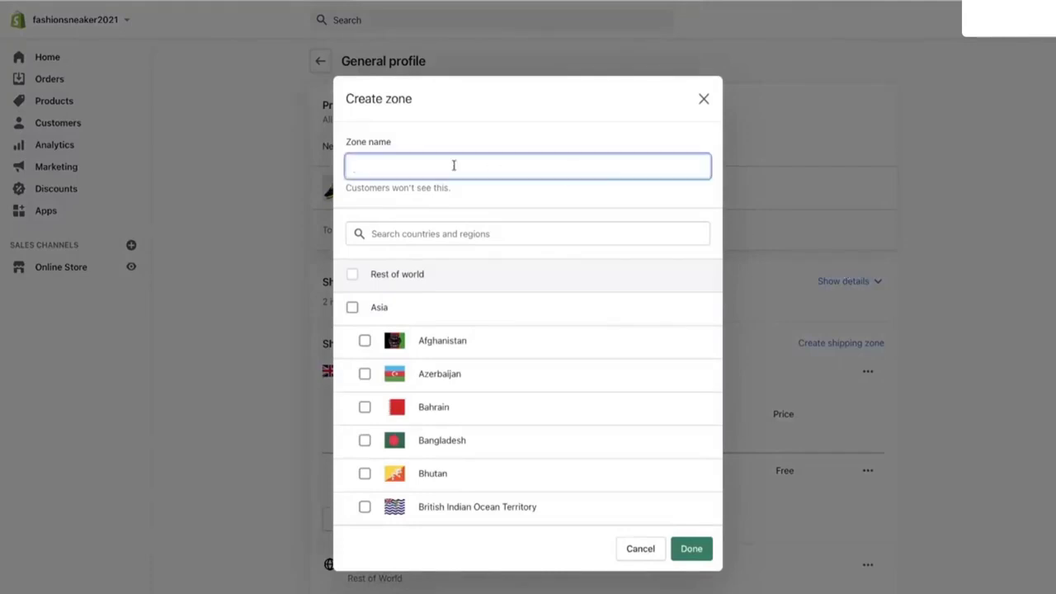
type("Eps")
key("BackSpace")
key("BackSpace")
key("BackSpace")
key("BackSpace")
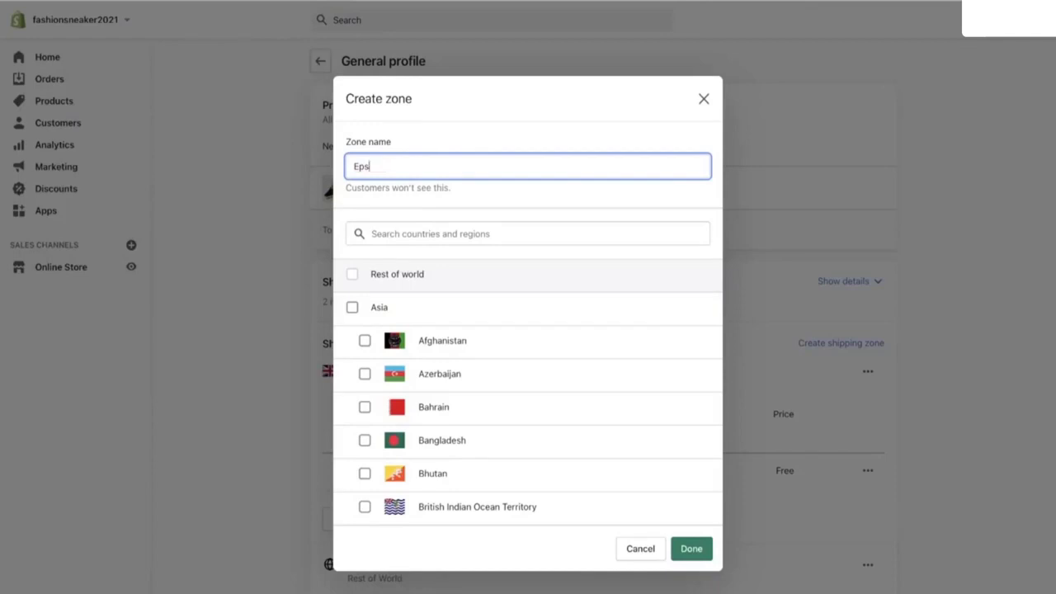
type("ck")
left_click(416, 234)
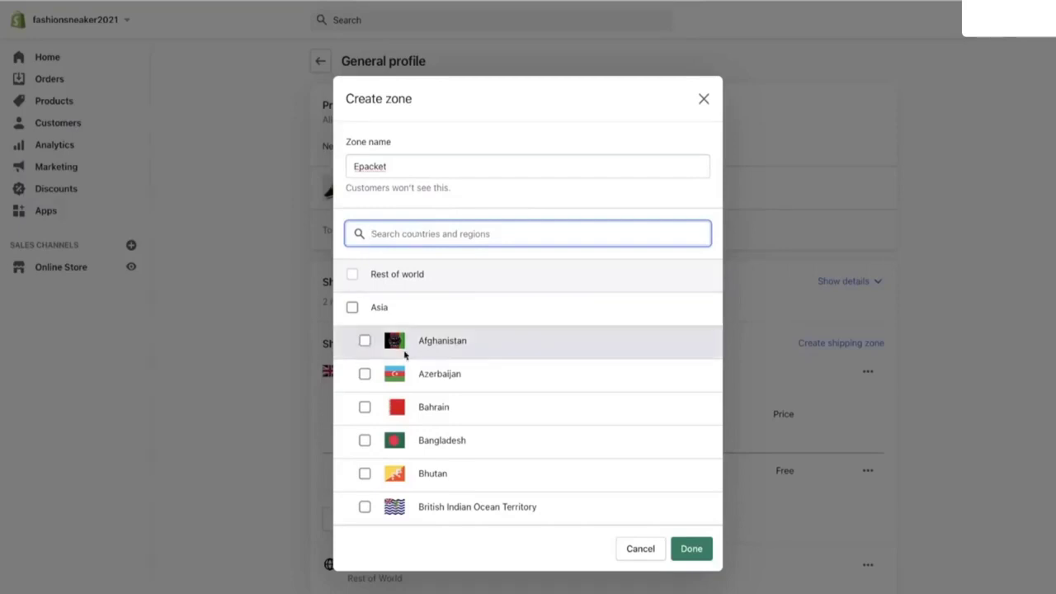
scroll(404, 354, "down", 10)
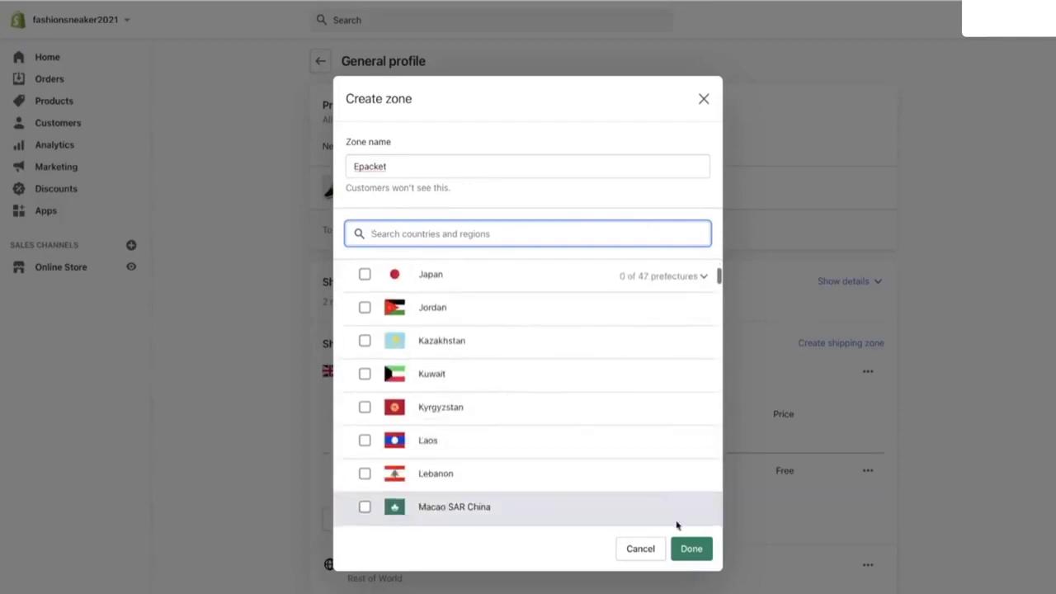
left_click(641, 549)
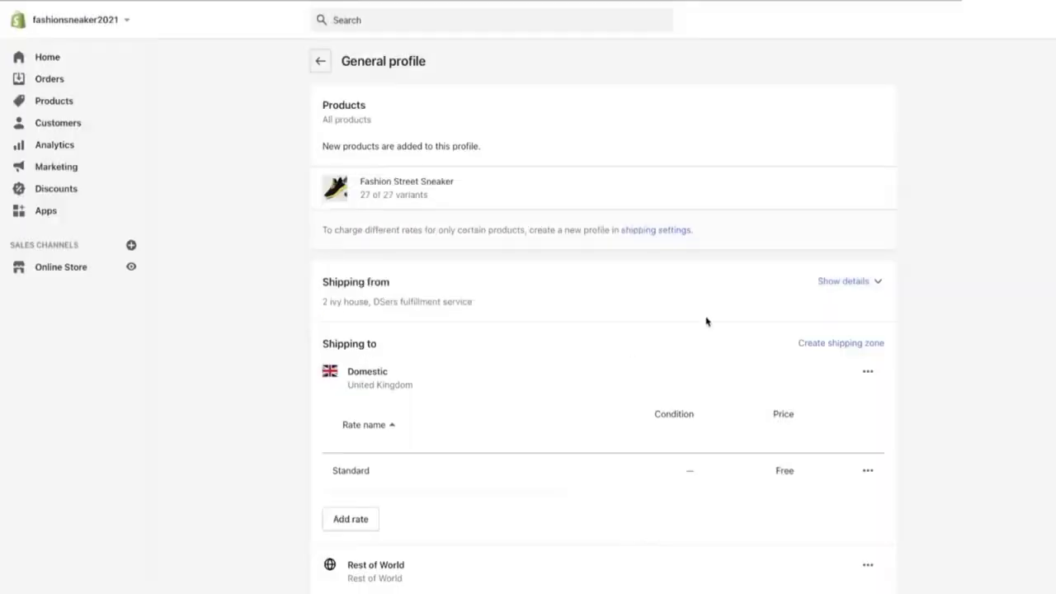
- Delete the Standard rate from the Domestic shipping zone and remove the Rest of World zone
scroll(706, 321, "down", 4)
scroll(705, 321, "up", 1)
left_click(869, 261)
left_click(768, 288)
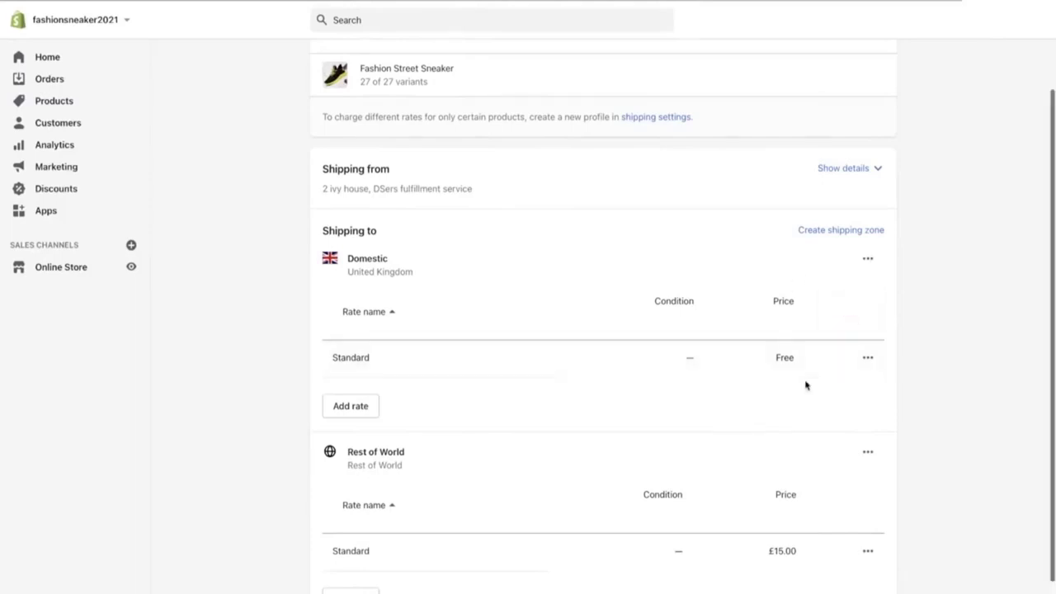
left_click(867, 358)
left_click(837, 418)
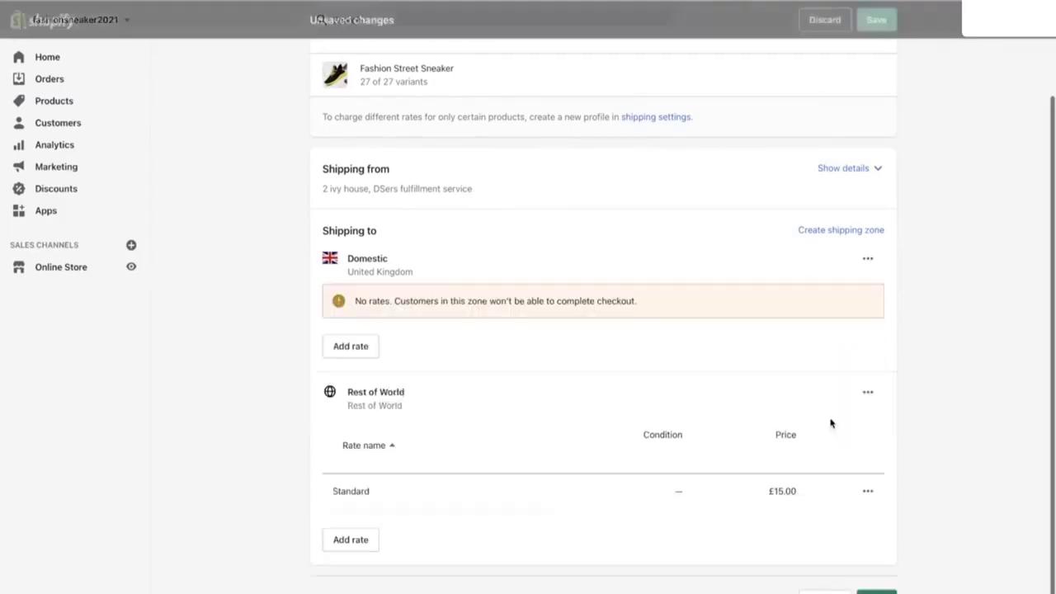
left_click(866, 393)
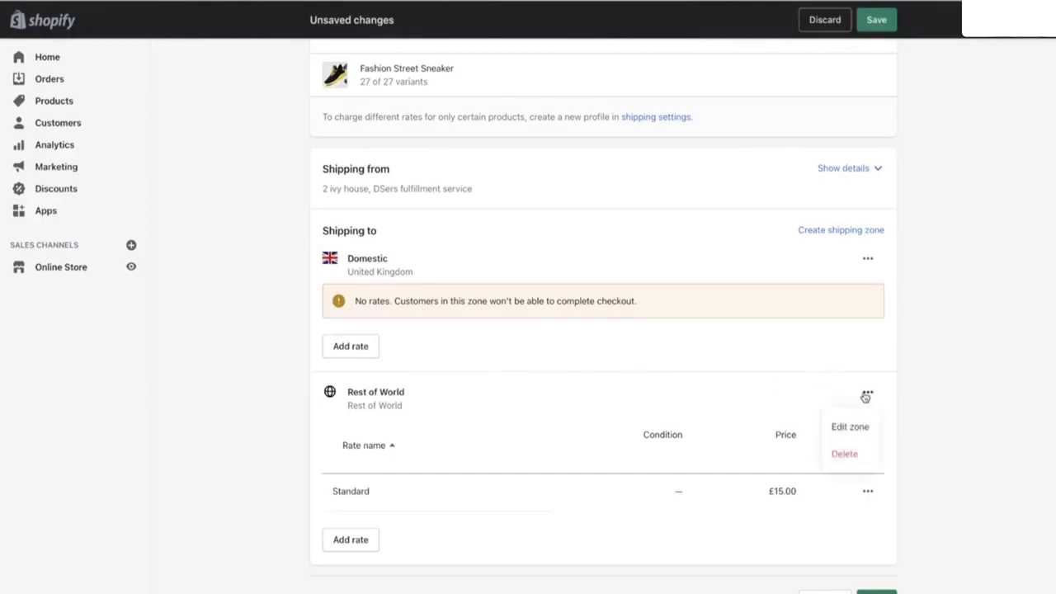
left_click(844, 454)
left_click(363, 439)
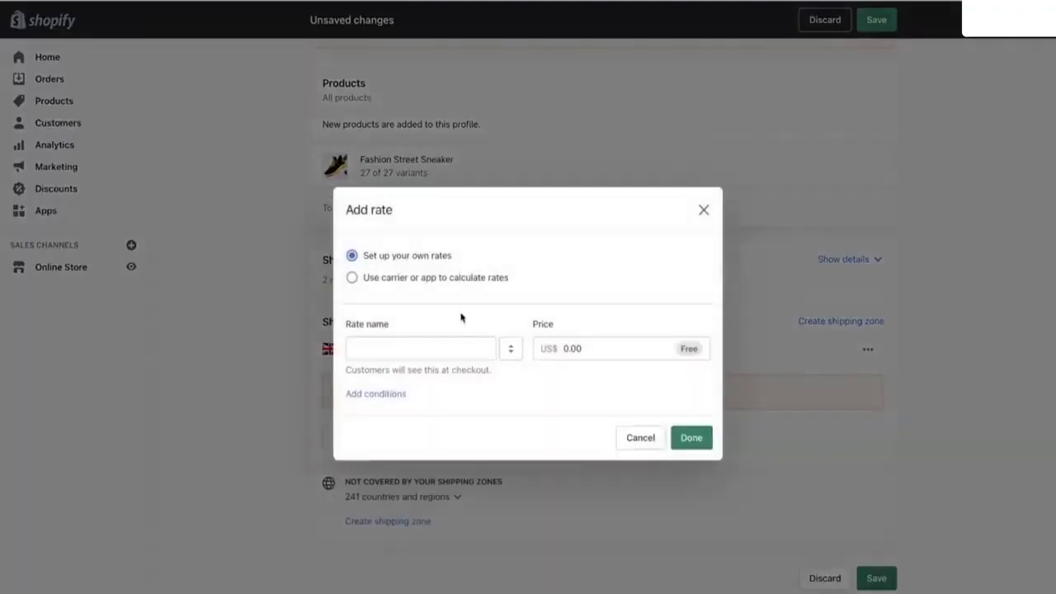
left_click(401, 348)
type("Free")
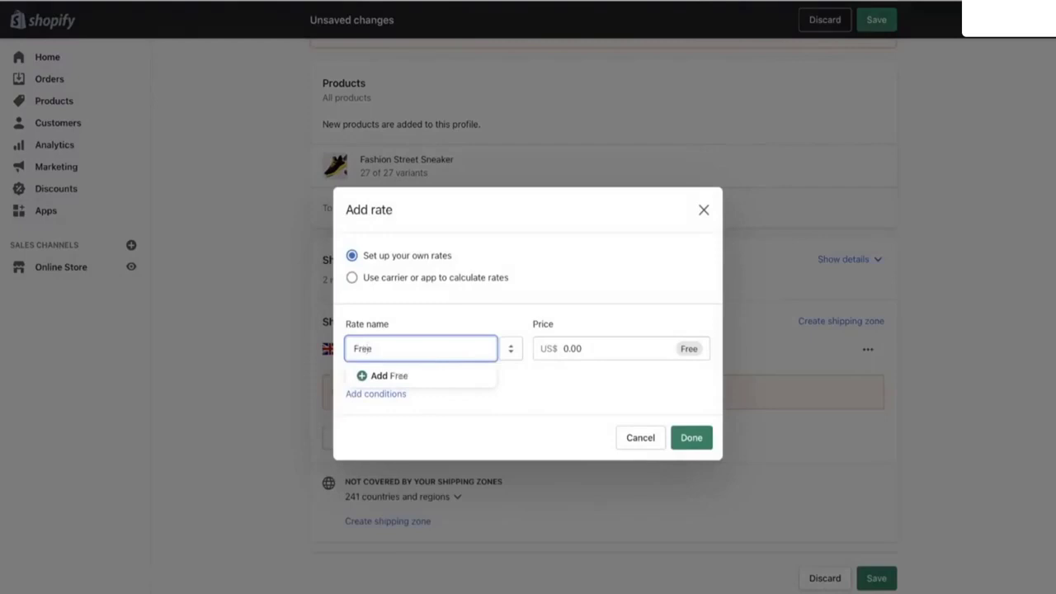
left_click(637, 437)
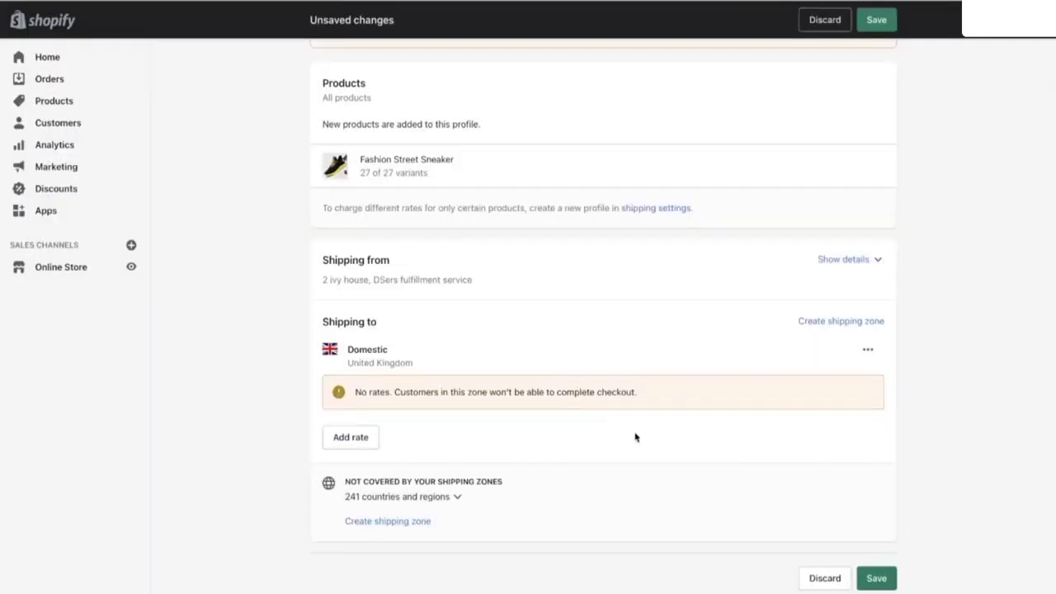
- Add a free rate named "Free tracked Shipping" to the Domestic zone and save the shipping profile
left_click(375, 439)
left_click(401, 349)
type("Free")
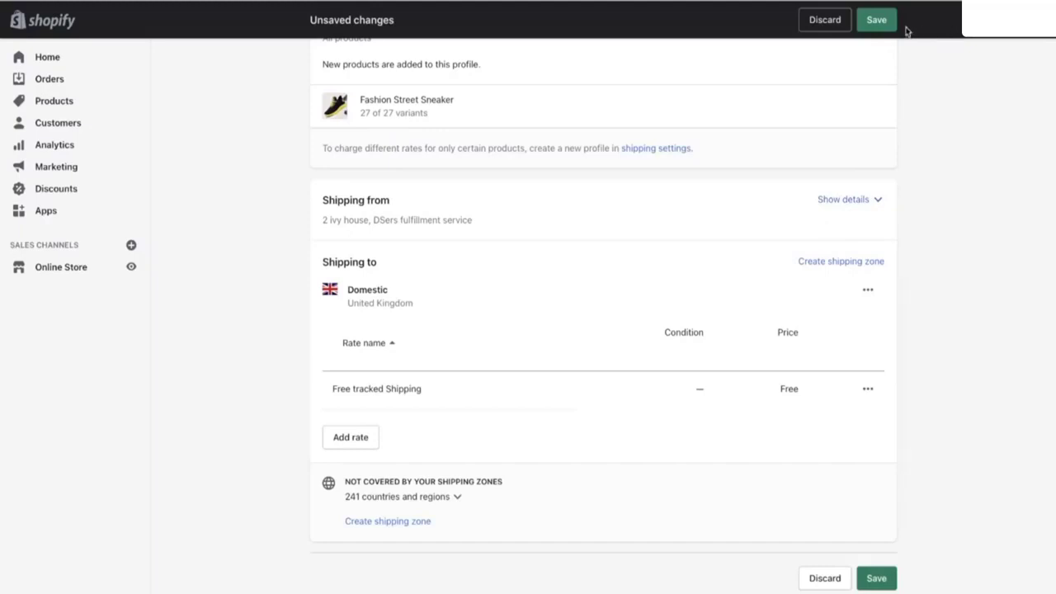
left_click(880, 20)
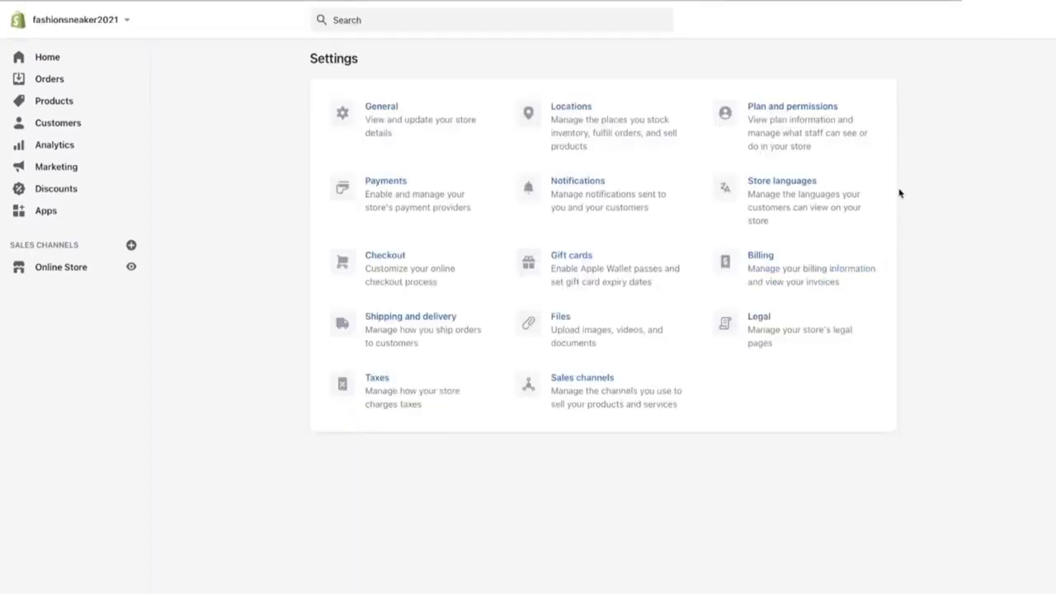
- Open the legal settings and create the refund policy and privacy policy from their templates
left_click(761, 334)
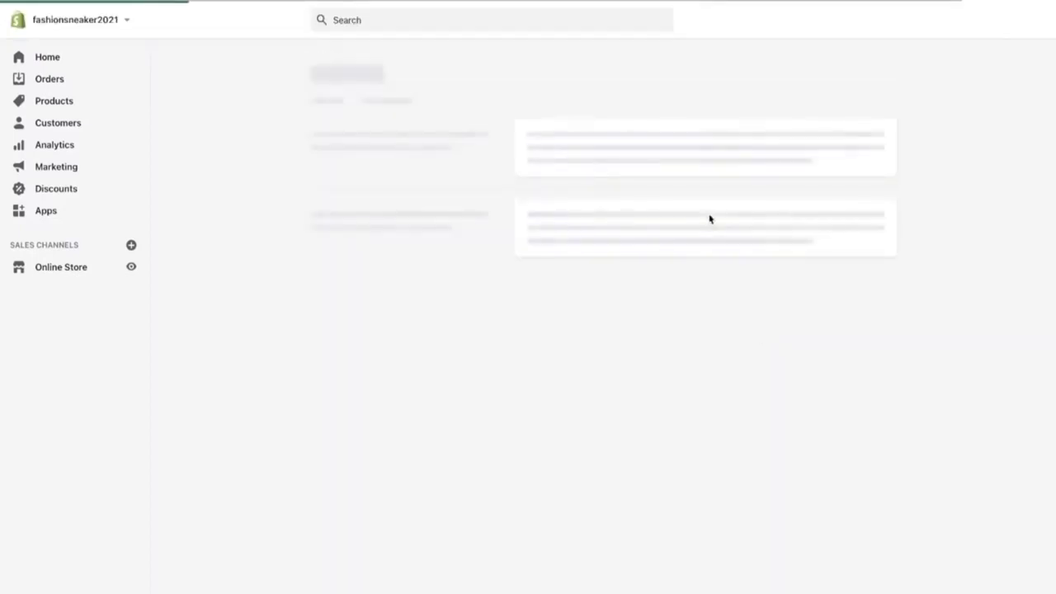
left_click(589, 369)
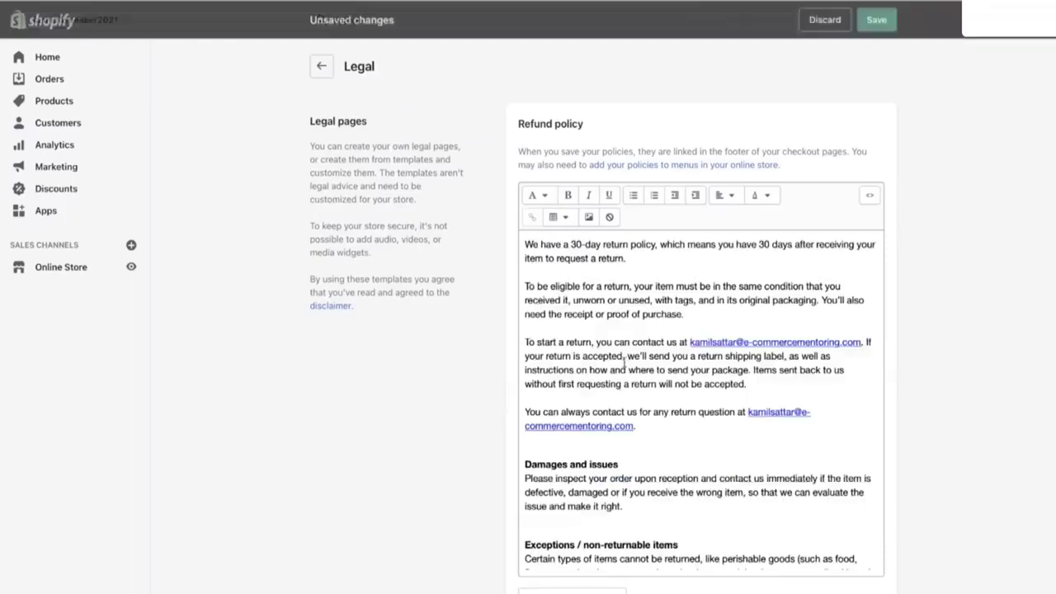
scroll(902, 375, "down", 10)
scroll(705, 252, "up", 5)
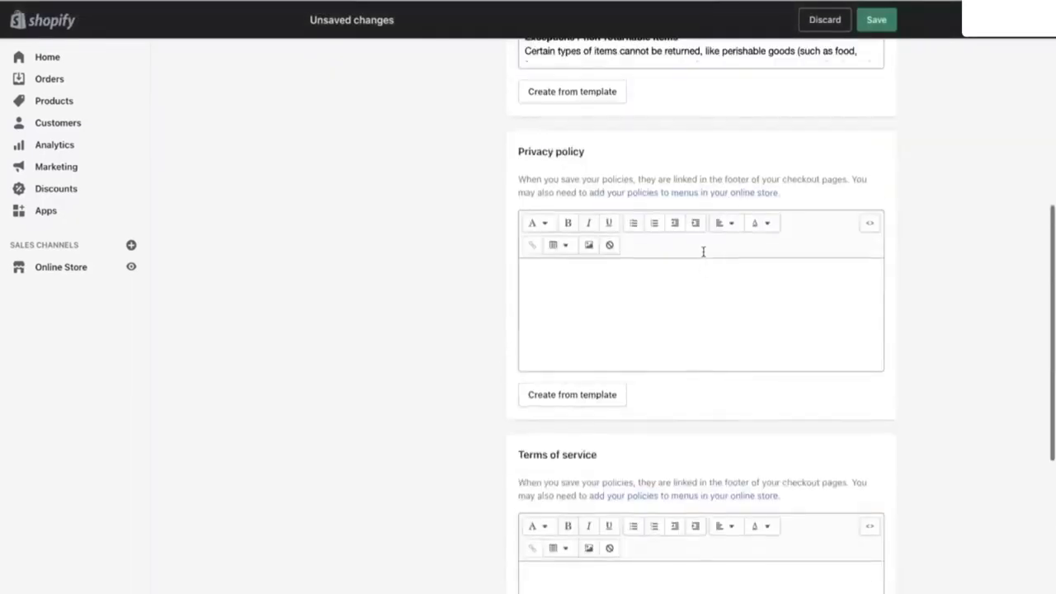
scroll(702, 255, "down", 2)
left_click(575, 207)
- Create the terms of service from the template, look over the remaining policies and save the legal pages
scroll(805, 246, "down", 10)
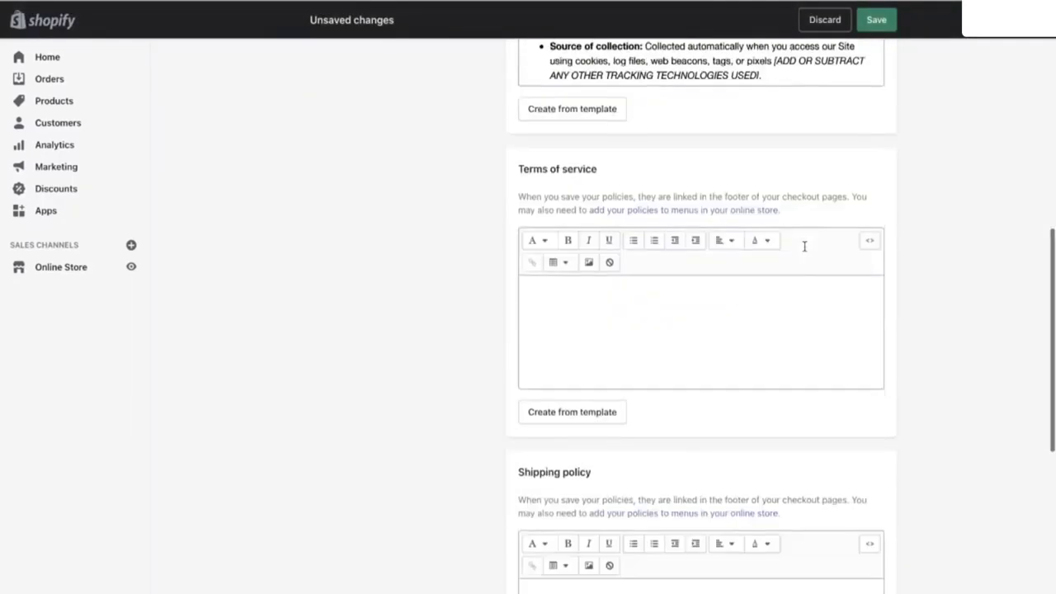
left_click(594, 255)
scroll(702, 365, "down", 10)
scroll(702, 366, "down", 3)
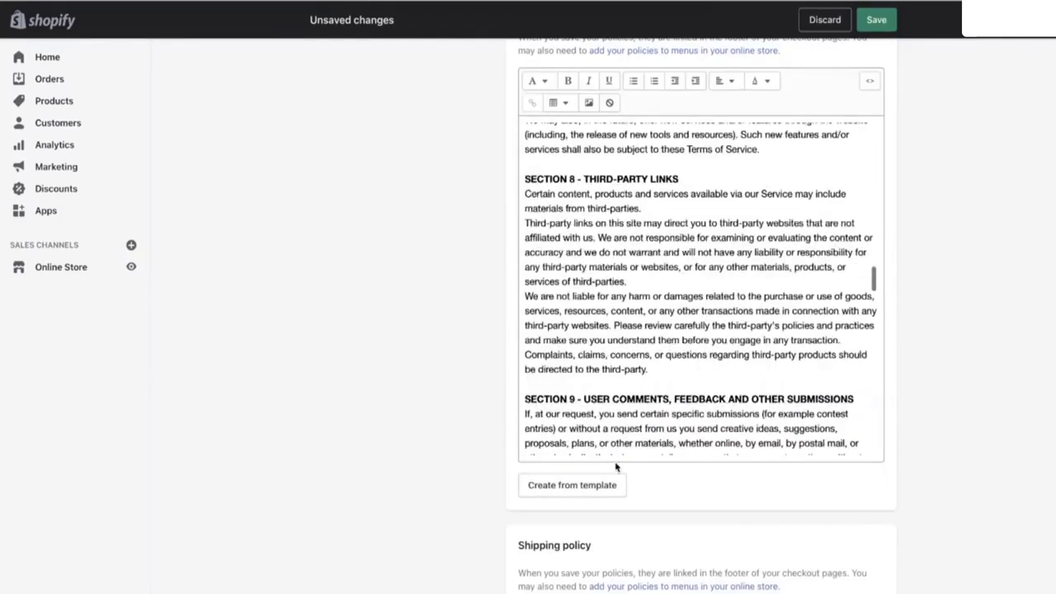
scroll(618, 464, "down", 5)
left_click(627, 423)
scroll(627, 423, "up", 15)
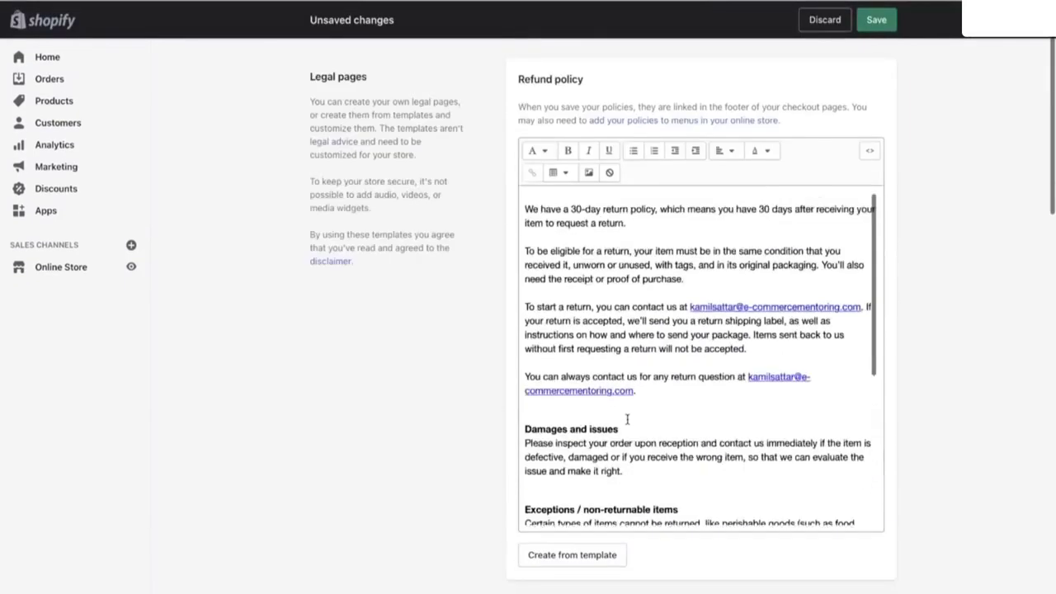
left_click(875, 32)
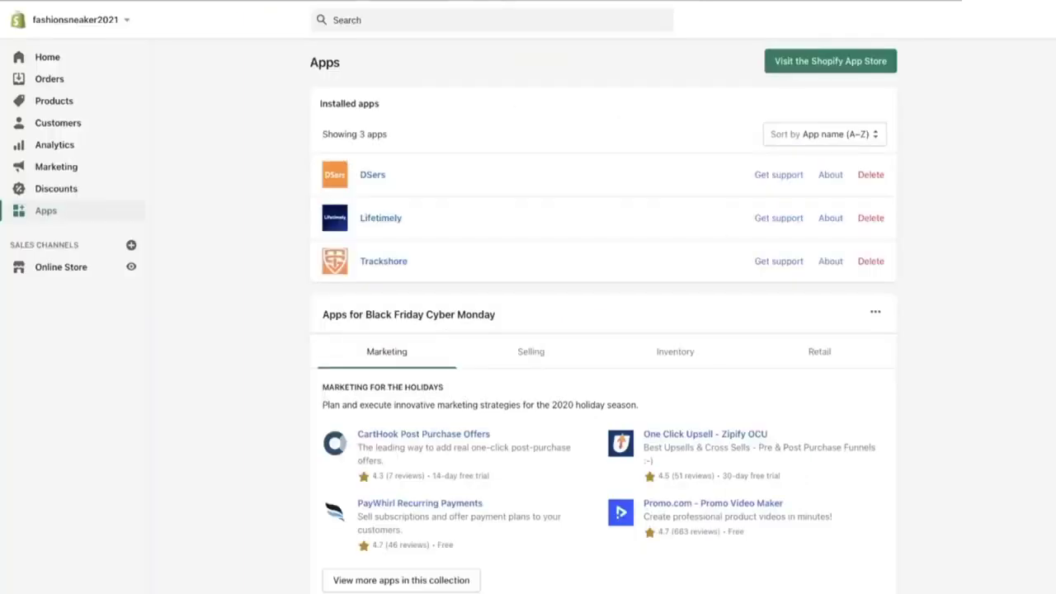
- Open Trackshore from the installed apps
key("super+l")
left_click(248, 112)
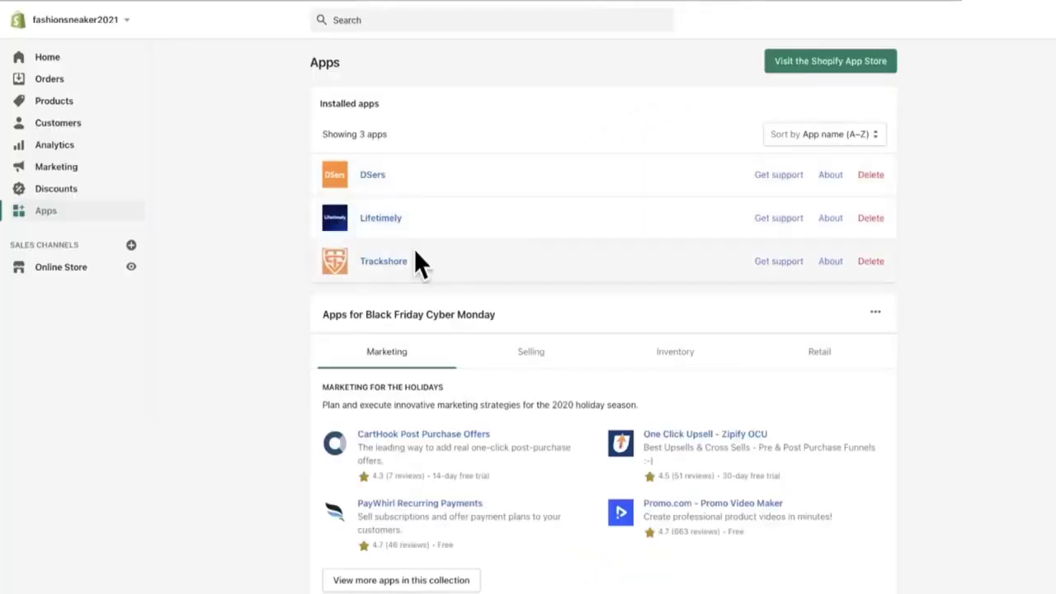
left_click(386, 261)
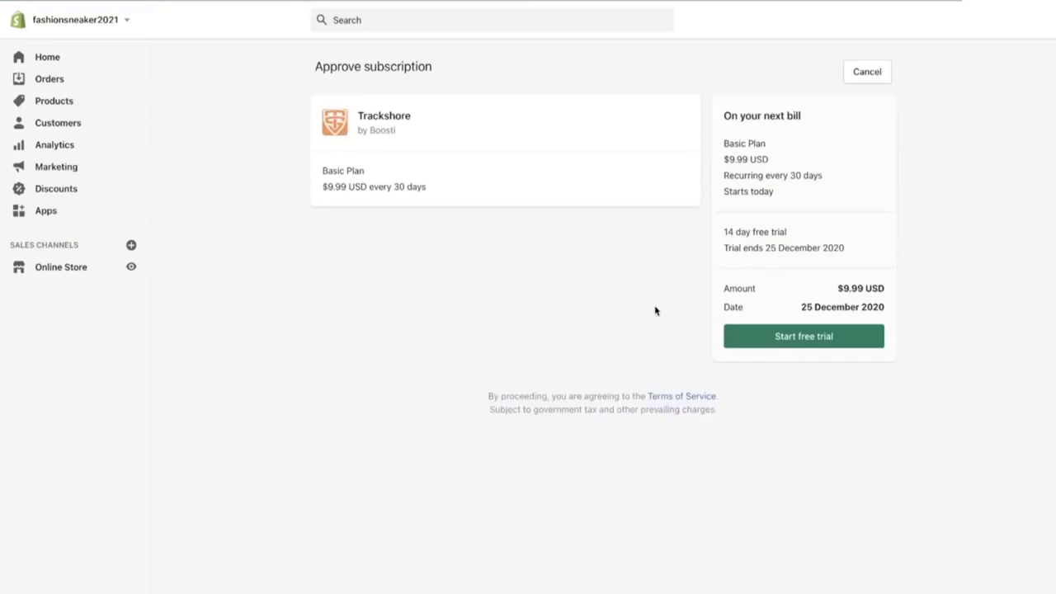
- Start Trackshore's 14-day free trial of the Basic Plan and look at its dashboard and PayPal connection settings
left_click_drag(726, 234, 803, 235)
left_click(795, 340)
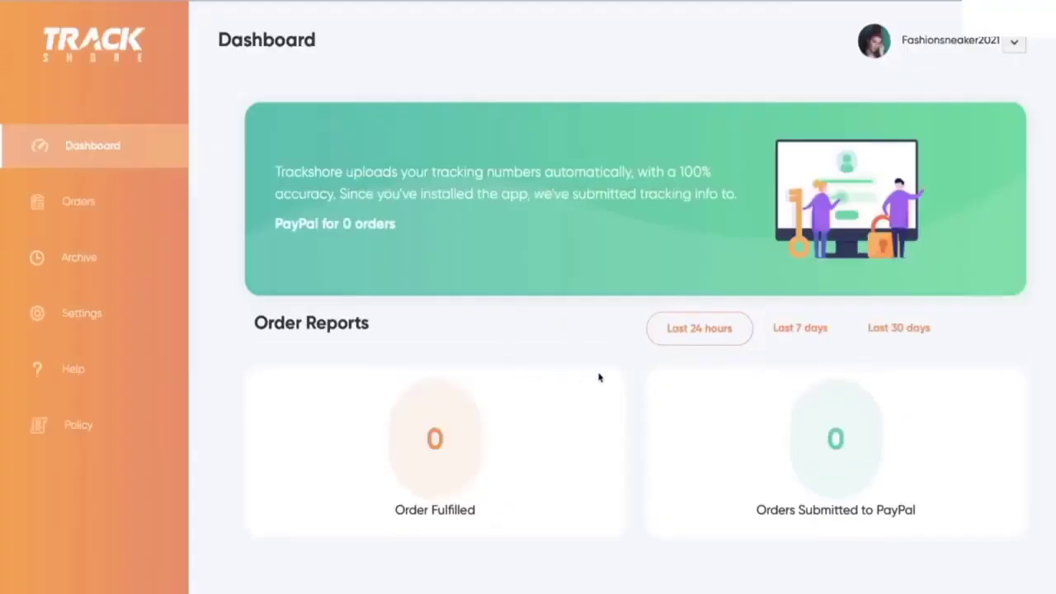
scroll(525, 386, "down", 1)
scroll(520, 381, "up", 1)
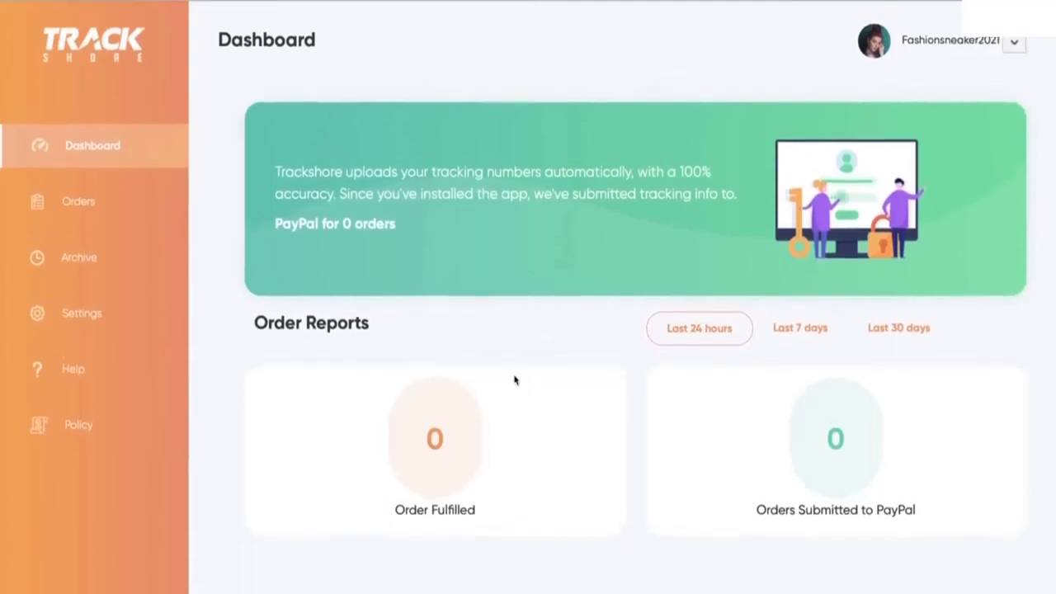
left_click(66, 317)
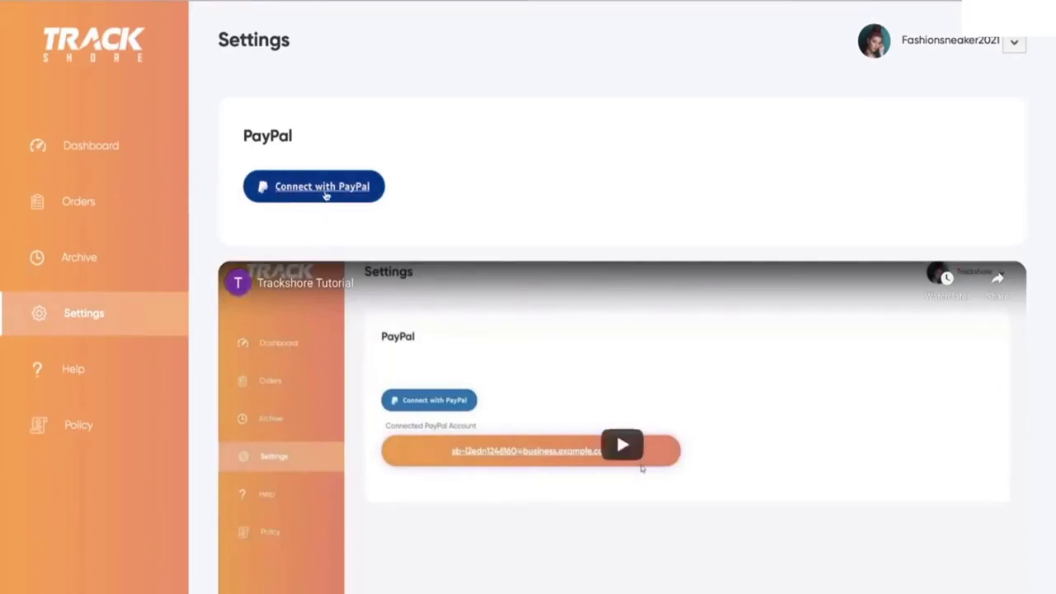
left_click(117, 165)
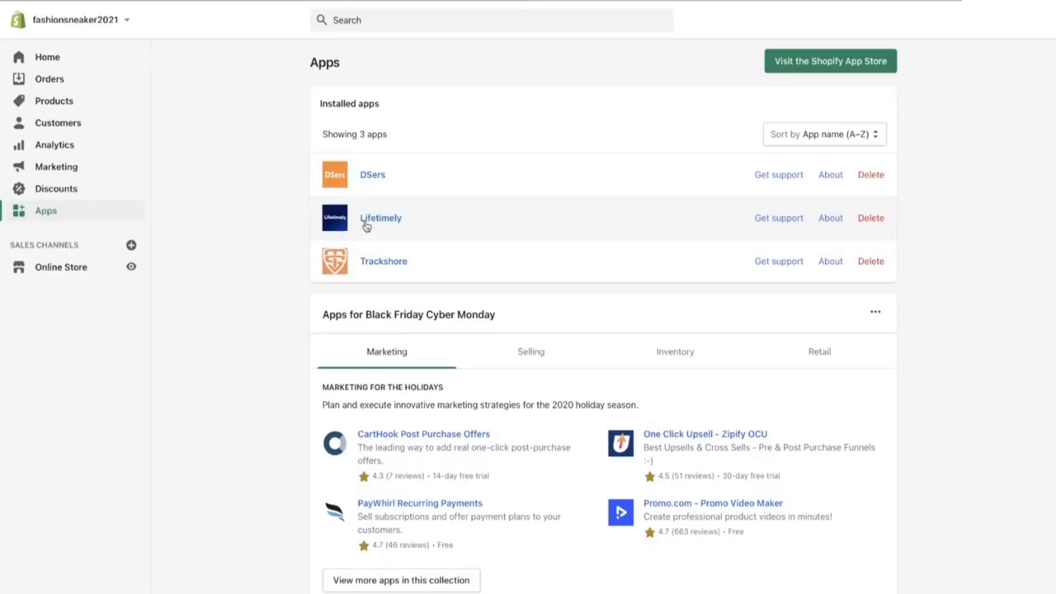
- Open Lifetimely from the installed apps, start its 14-day free trial and begin the welcome form at the e-mail field
left_click(366, 223)
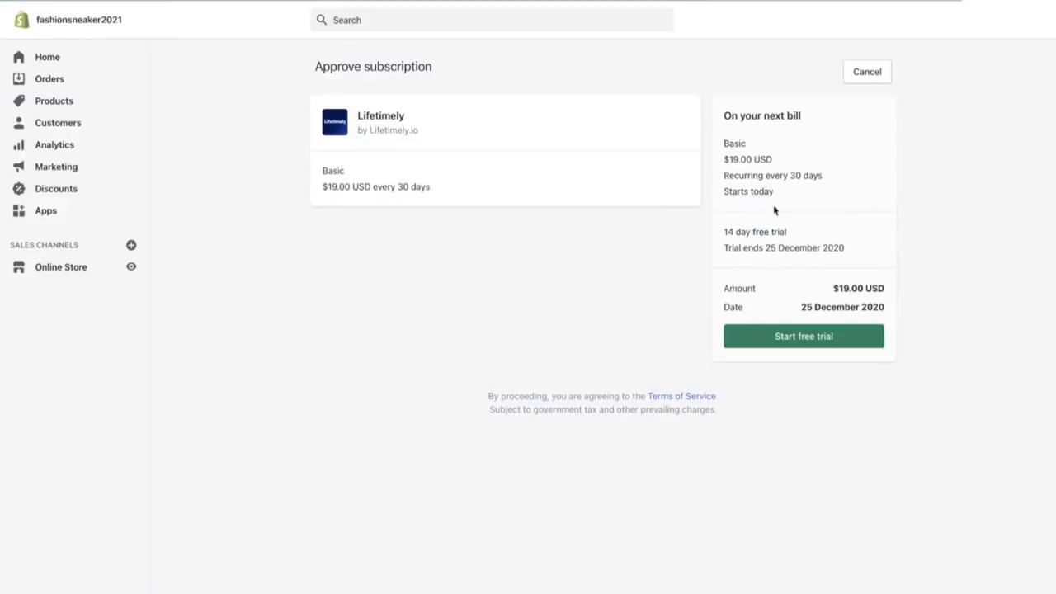
left_click(804, 336)
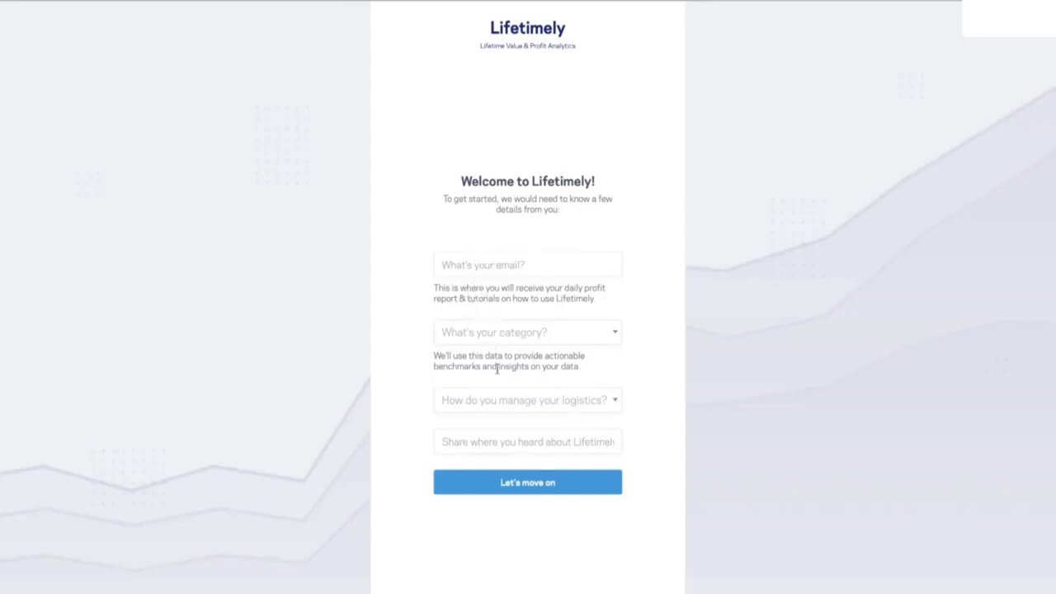
left_click(488, 264)
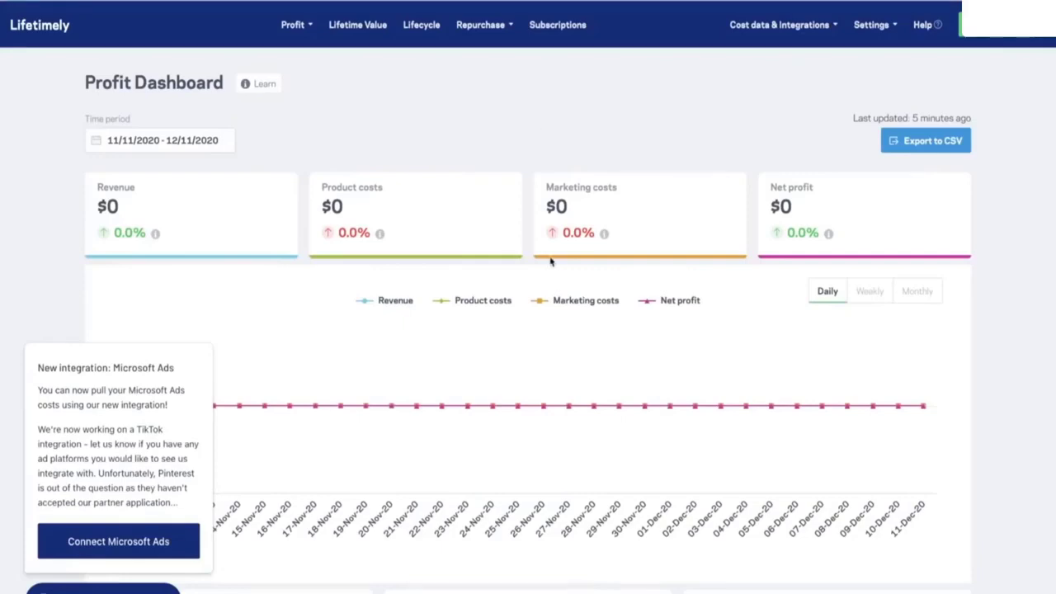
- Look over the profit dashboard and open the Facebook Ads connection and product costs pages in the cost data and integrations area
scroll(549, 259, "down", 10)
scroll(523, 255, "up", 10)
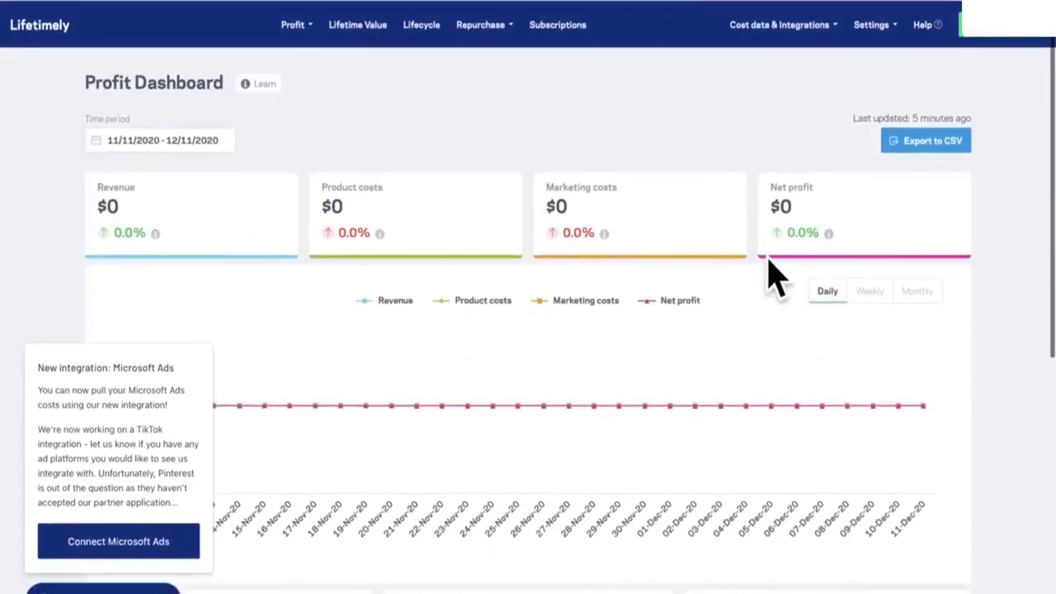
left_click(775, 35)
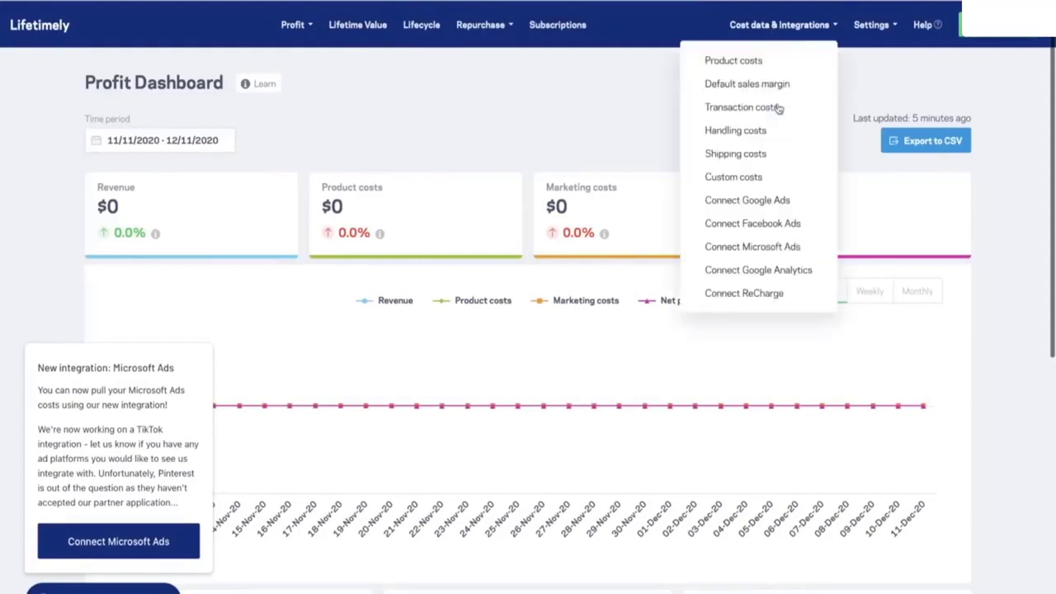
left_click(750, 225)
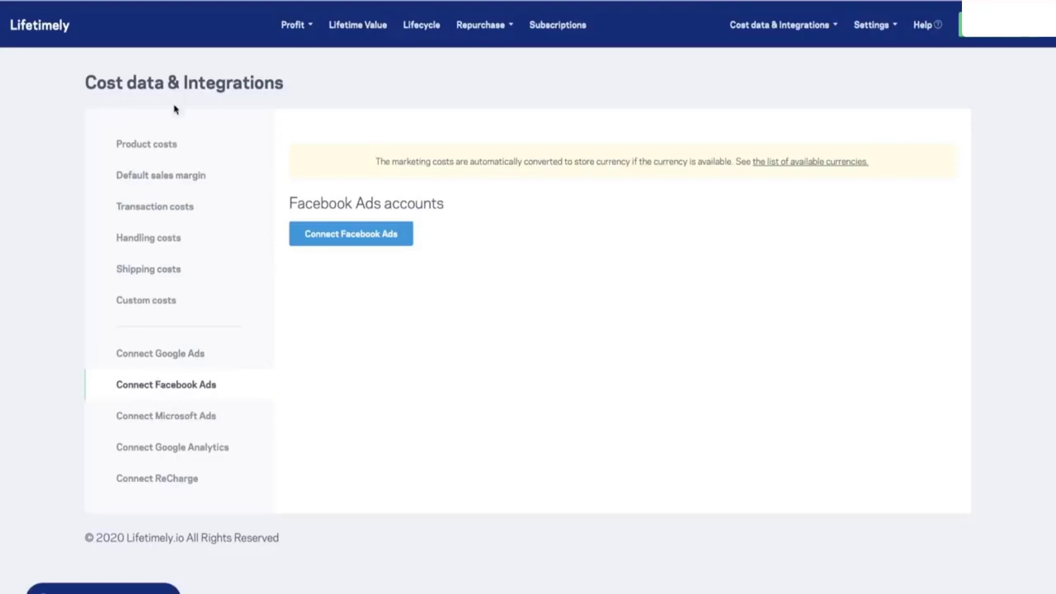
left_click(161, 142)
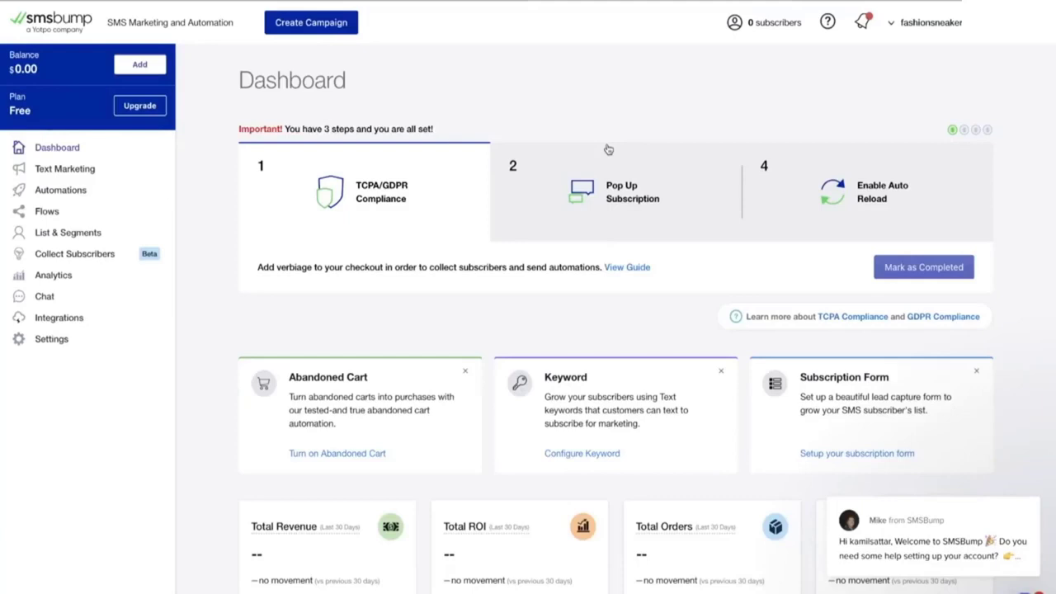
- Look through SMSBump's text marketing, flows, automations and integrations pages
left_click(50, 169)
left_click(47, 256)
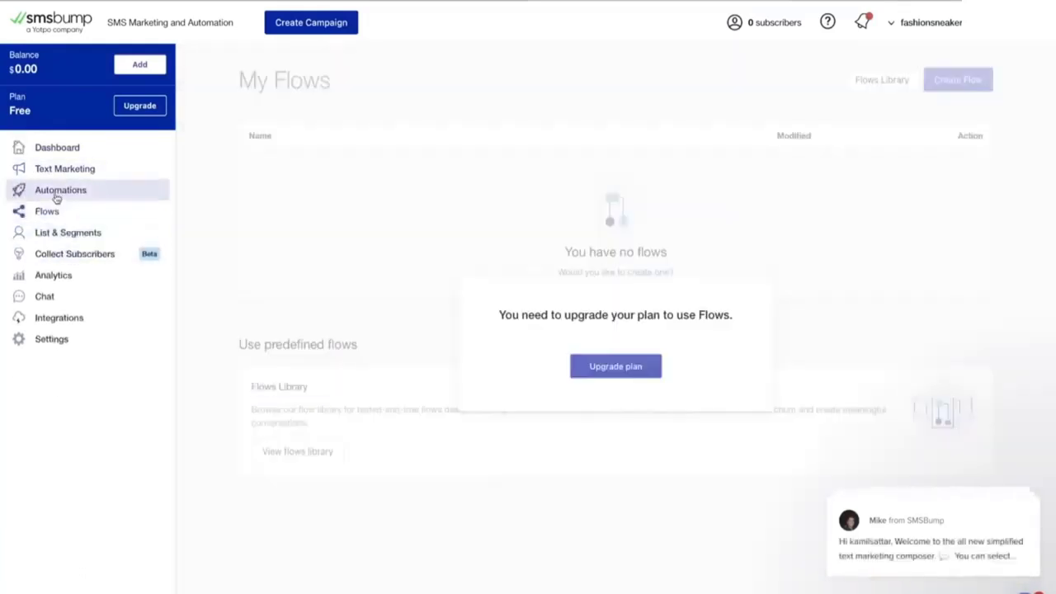
left_click(57, 198)
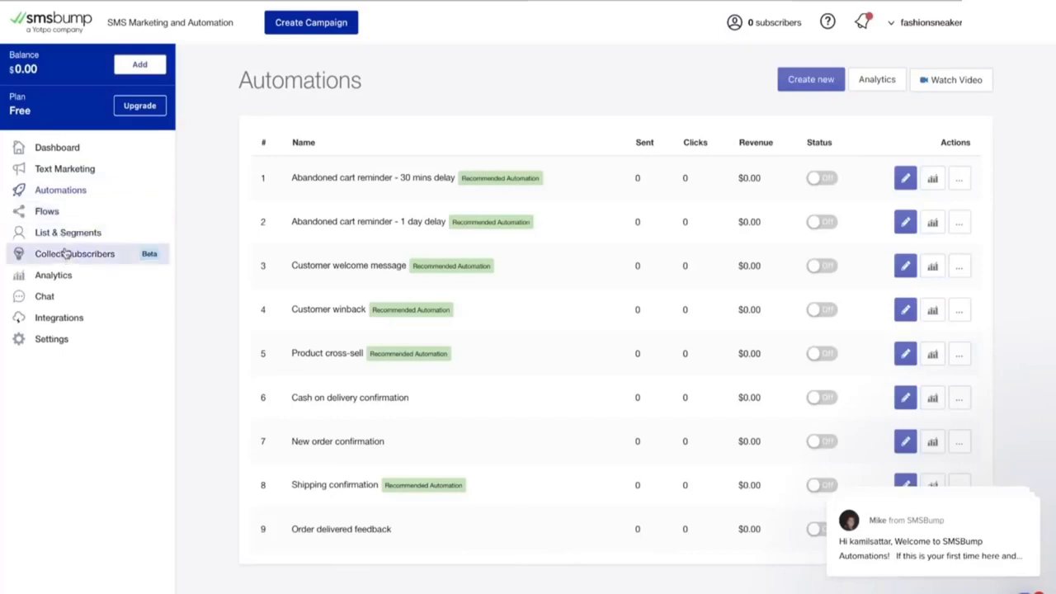
left_click(55, 317)
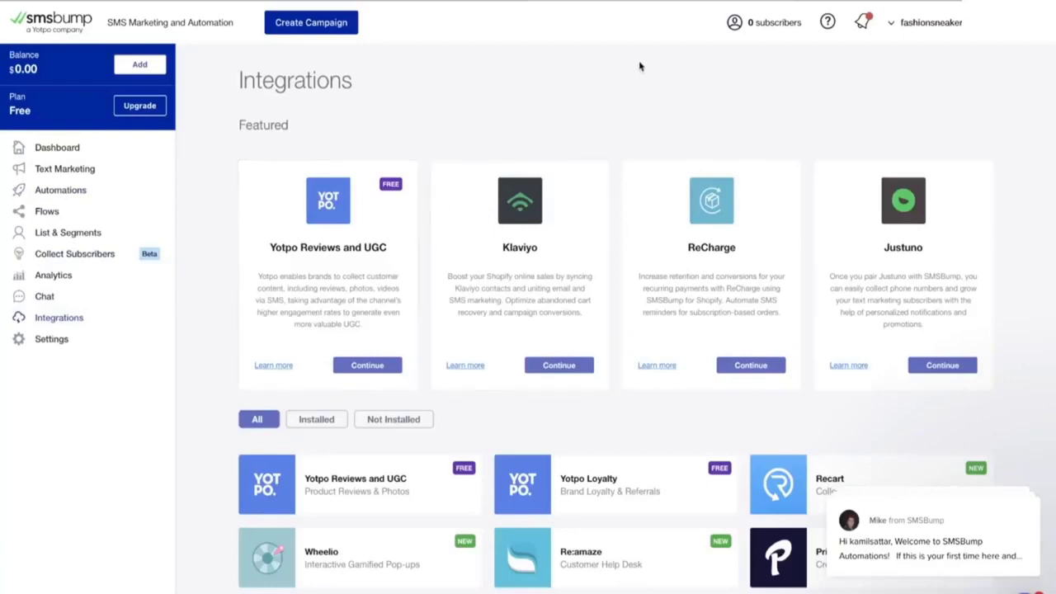
scroll(642, 153, "down", 3)
scroll(639, 149, "up", 3)
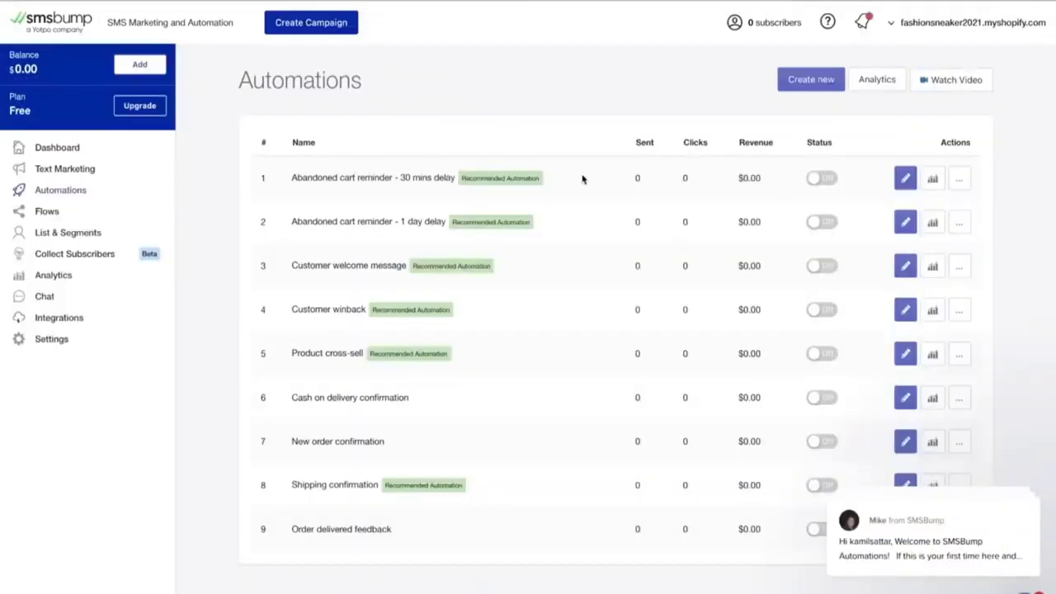
- Edit the 30-minute abandoned cart automation, using SMS Text 1 from the automations document, and rename it "Abandoned cart reminder - 20 mins delay"
left_click(905, 178)
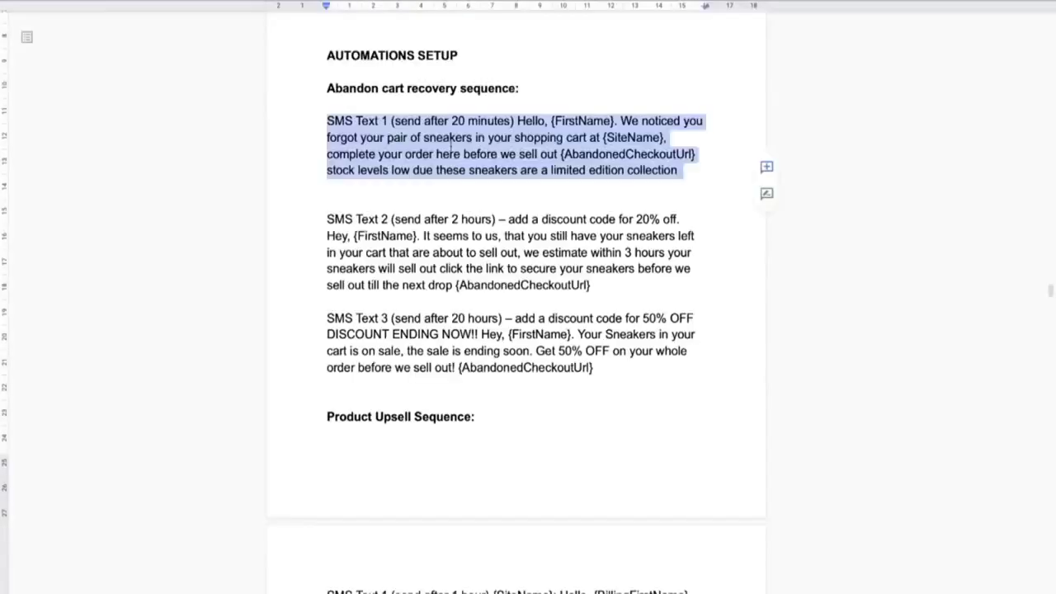
left_click(451, 142)
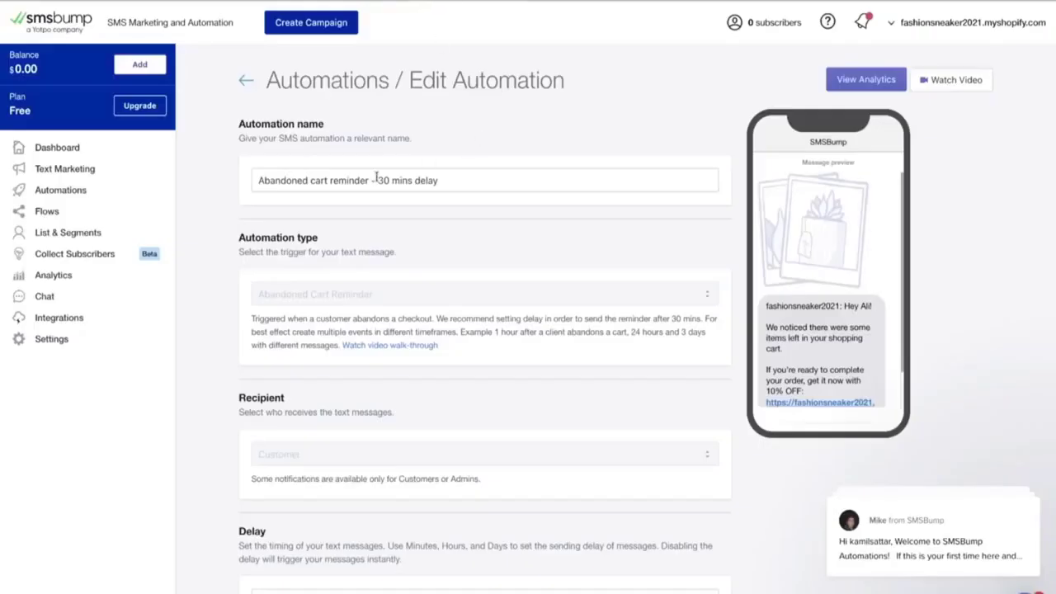
left_click(377, 180)
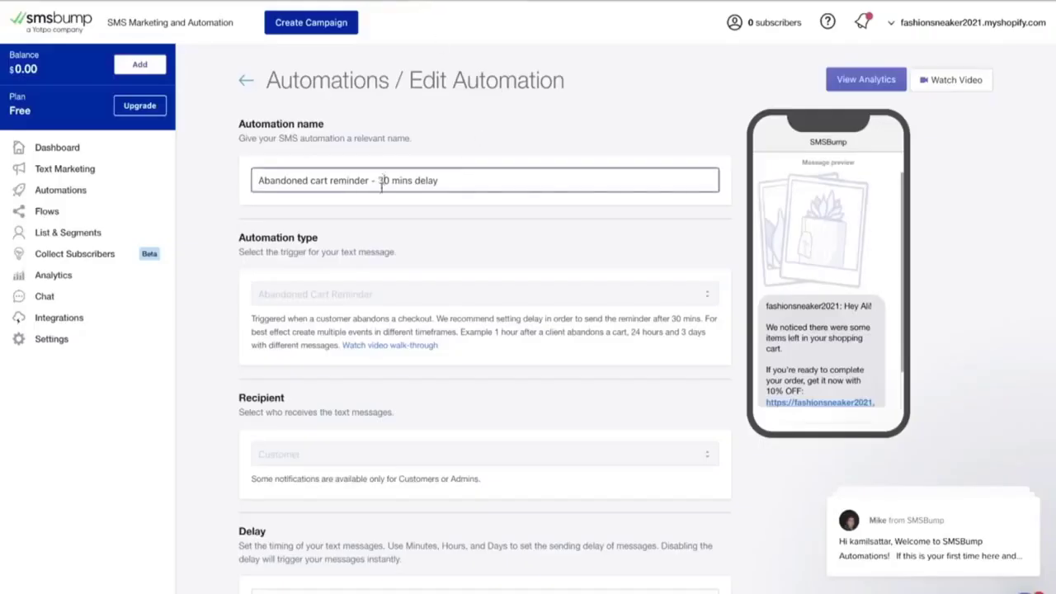
key("BackSpace")
type("2")
- Set the automation's message timing to 20 minutes
scroll(433, 297, "down", 5)
scroll(430, 294, "down", 2)
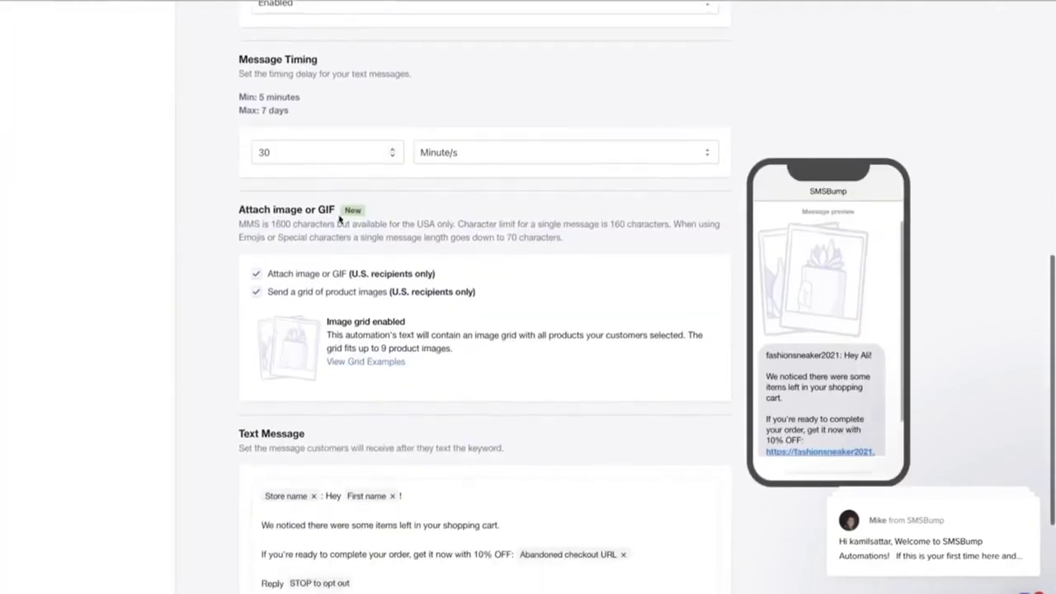
left_click(260, 151)
key("BackSpace")
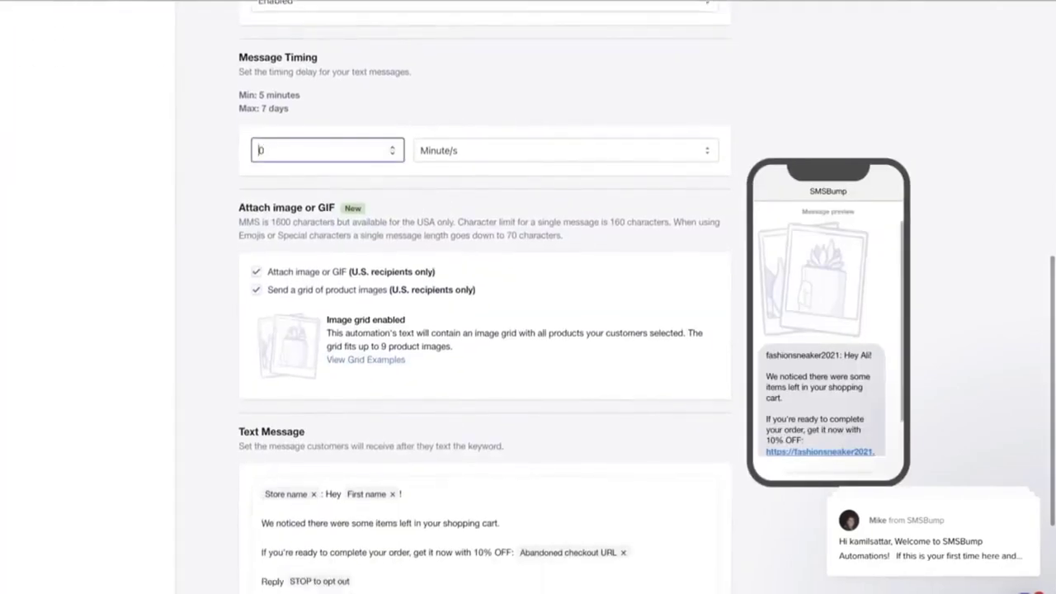
type("2")
left_click(419, 124)
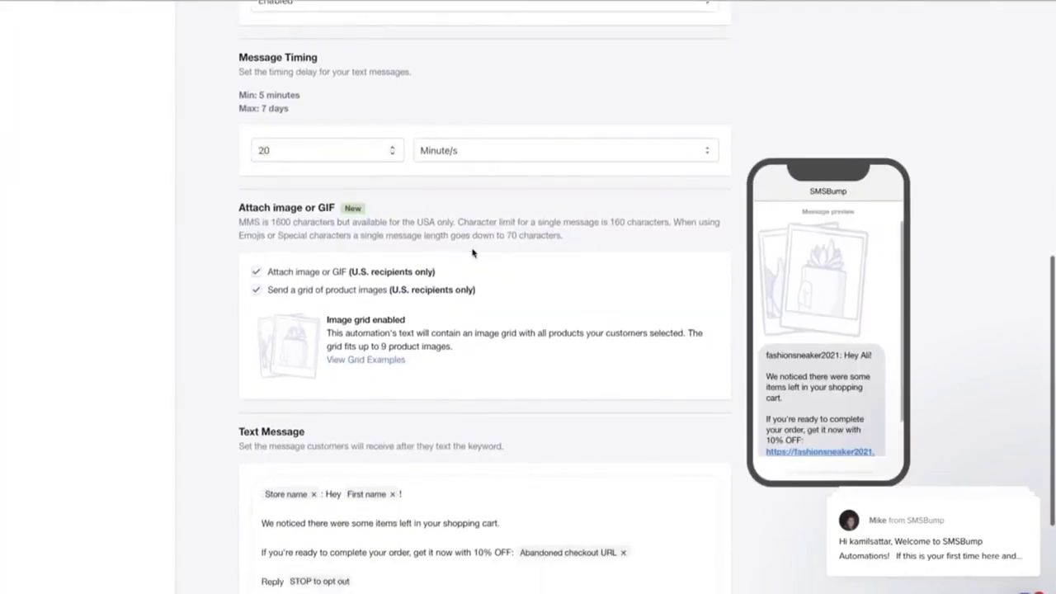
- Replace the message with the copied text starting "Hello, {FirstName}. We noticed you forgot your pair of sneakers" and remove its "SMS Text 1" label
scroll(473, 254, "down", 3)
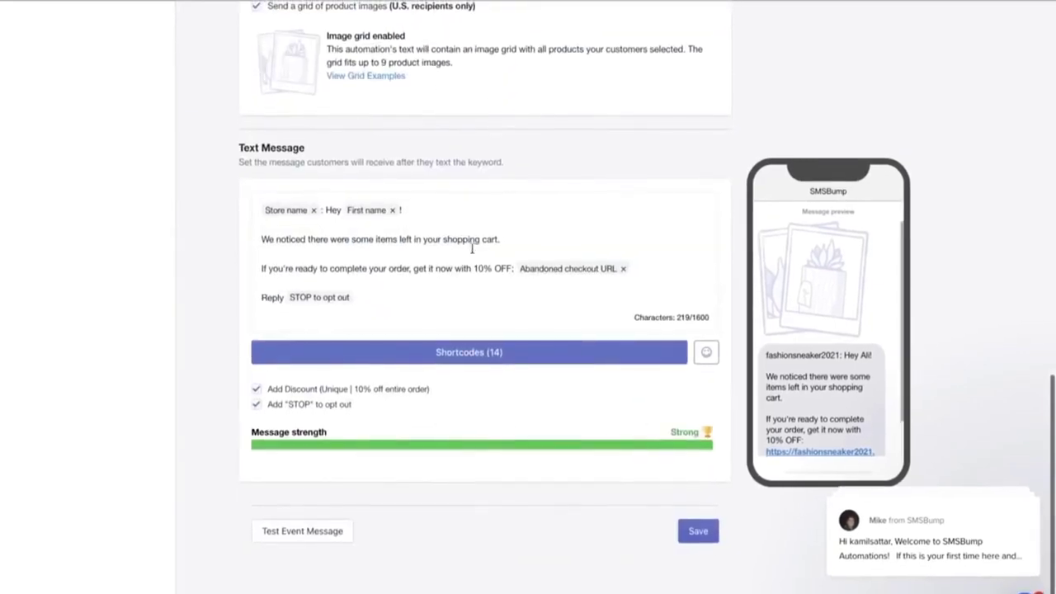
left_click_drag(385, 301, 255, 208)
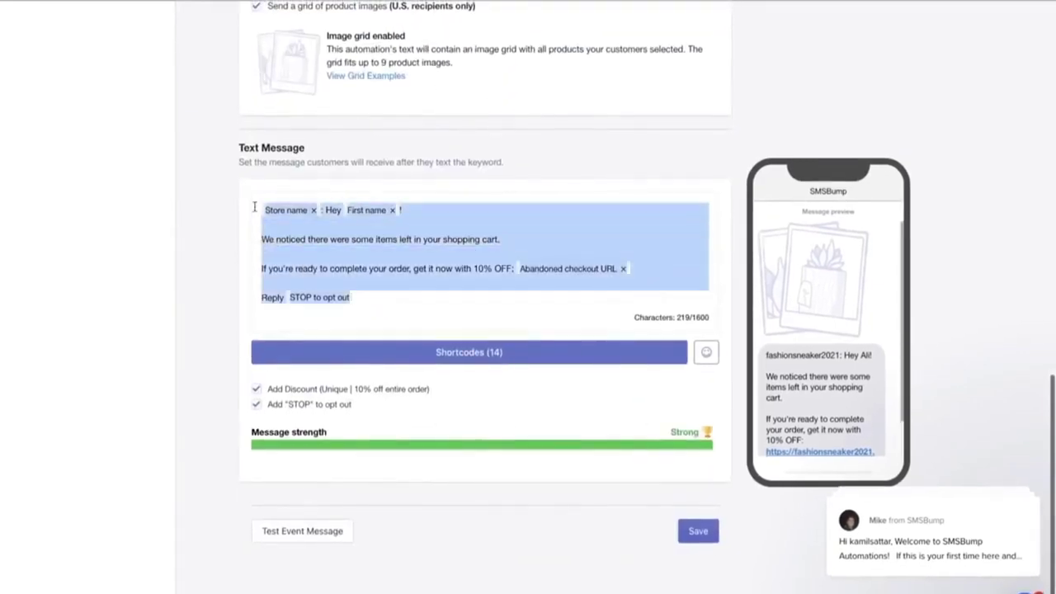
type("SMS Text 1 (send after 20 minutes) Hello, {FirstName}. We noticed you forgot your pair of sneakers in your shopping cart at {SiteName}, complete your order here before we sell out {AbandonedCheckoutUrl} stock levels low due these sneakers are a limited edition collection")
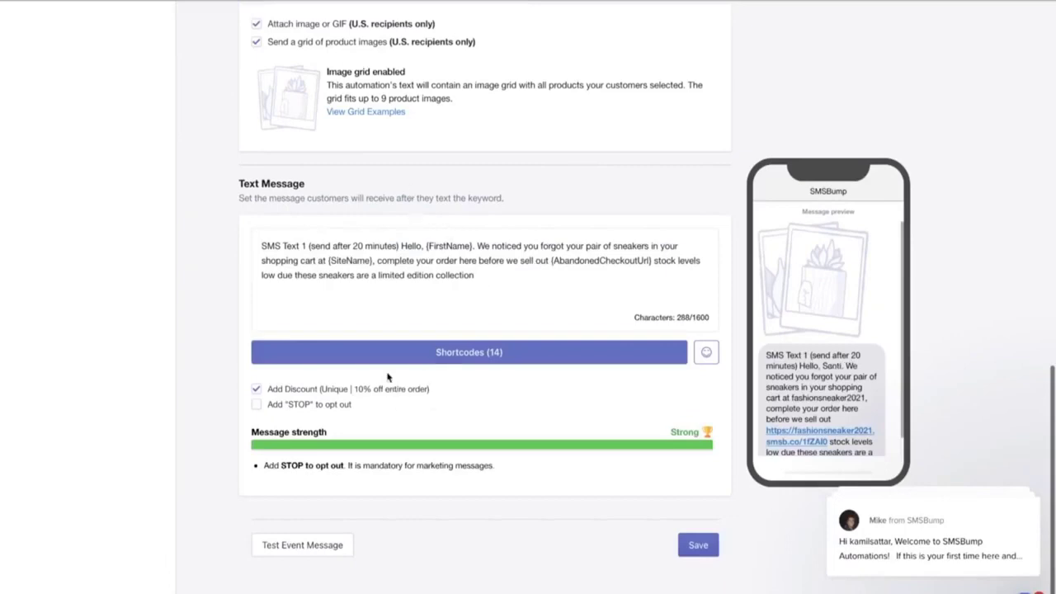
scroll(388, 377, "up", 1)
scroll(387, 377, "down", 2)
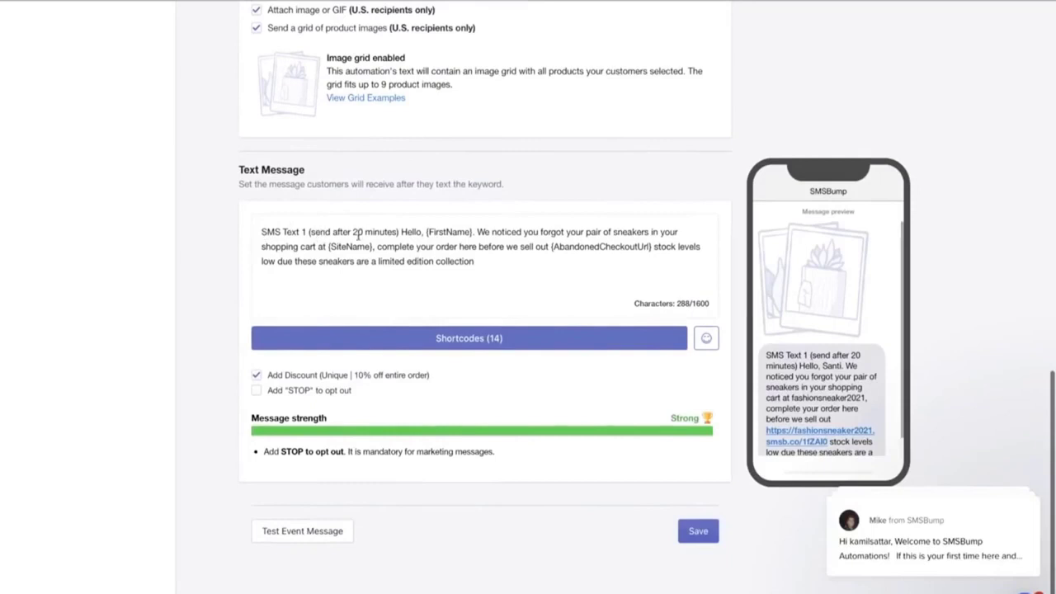
left_click_drag(402, 232, 228, 227)
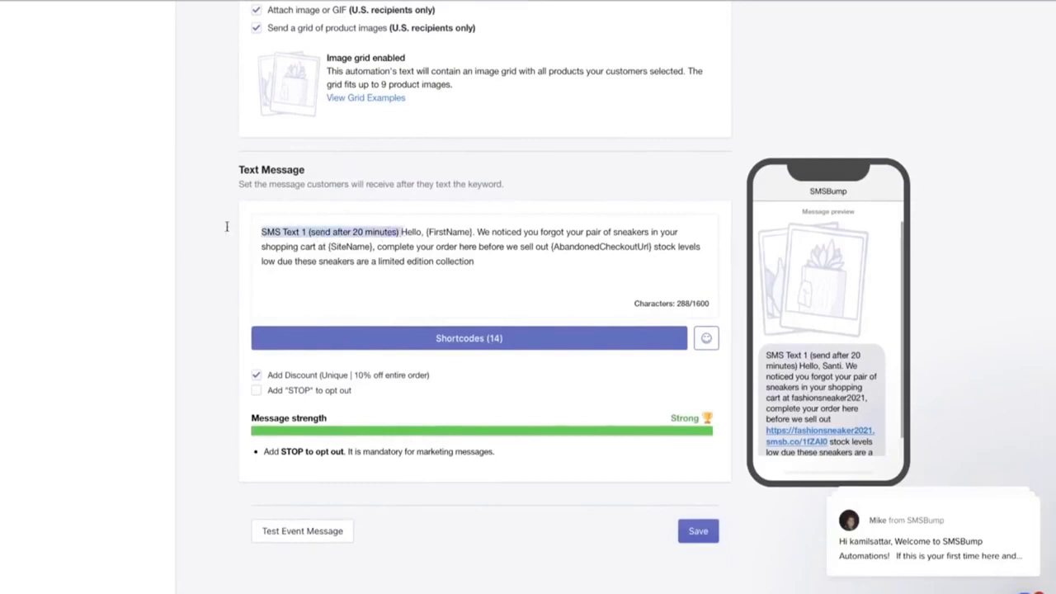
key("BackSpace")
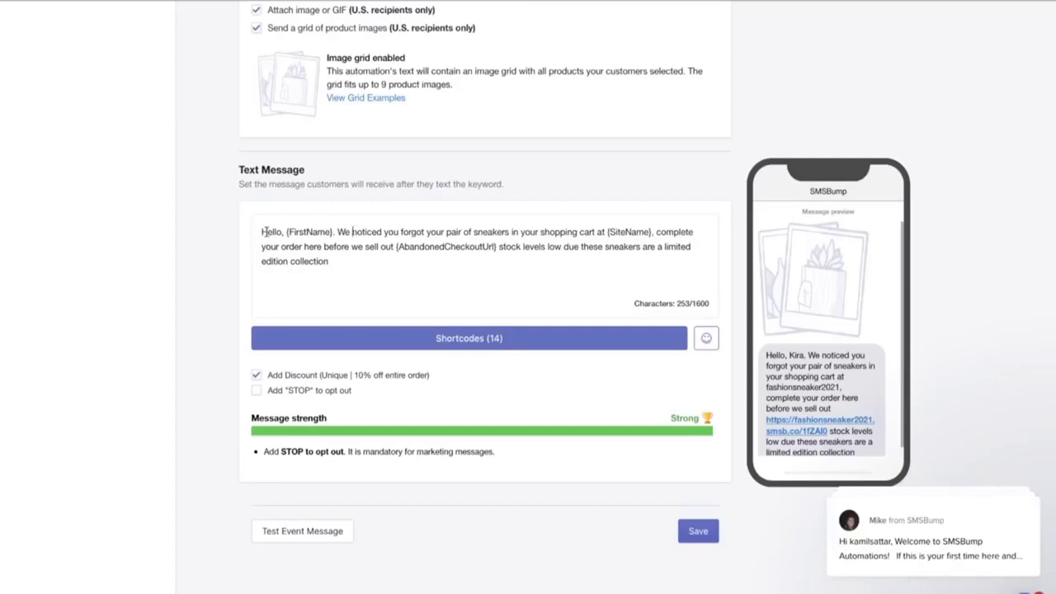
- Check the message wording and add the STOP opt-out to the end of the text message
left_click_drag(338, 234, 510, 233)
left_click(488, 234)
left_click(255, 391)
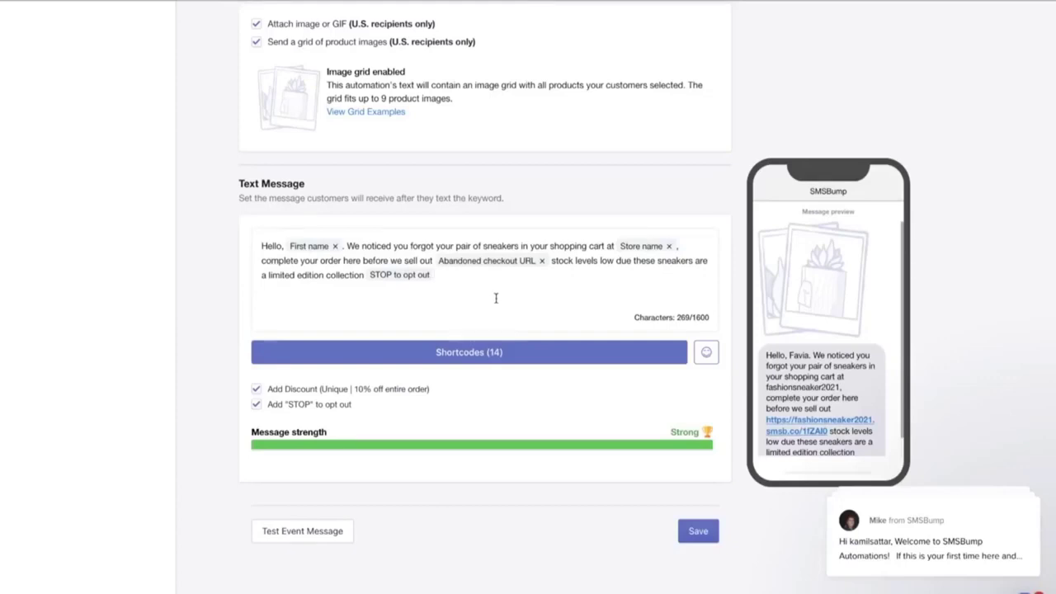
- Review the automation's timing, image and message settings, including the available emojis and shortcodes
scroll(495, 298, "up", 2)
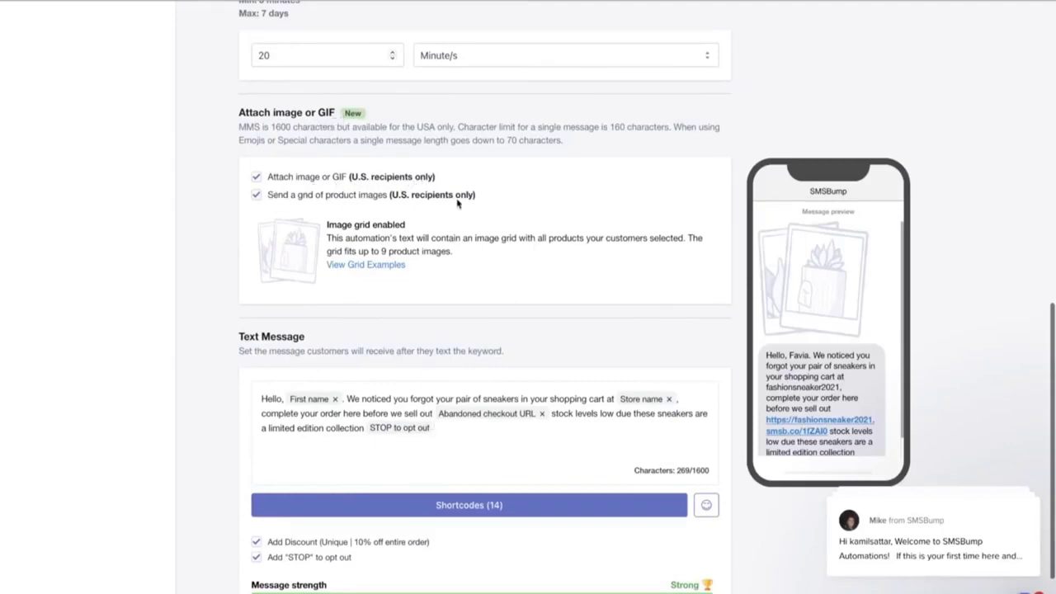
scroll(457, 204, "up", 1)
scroll(457, 204, "down", 2)
scroll(456, 204, "up", 1)
scroll(384, 240, "down", 3)
left_click(707, 363)
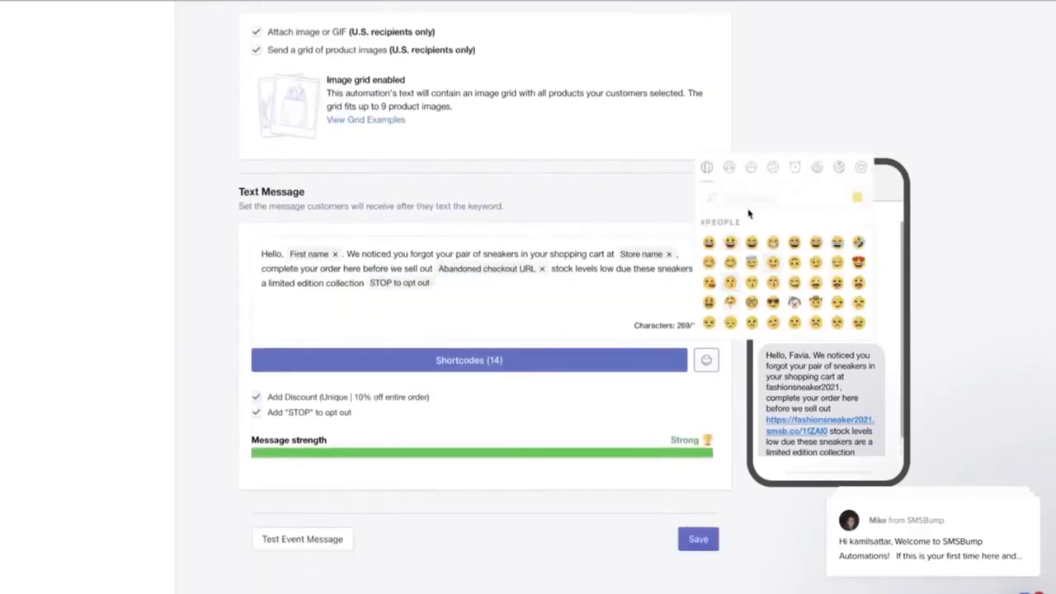
left_click(581, 307)
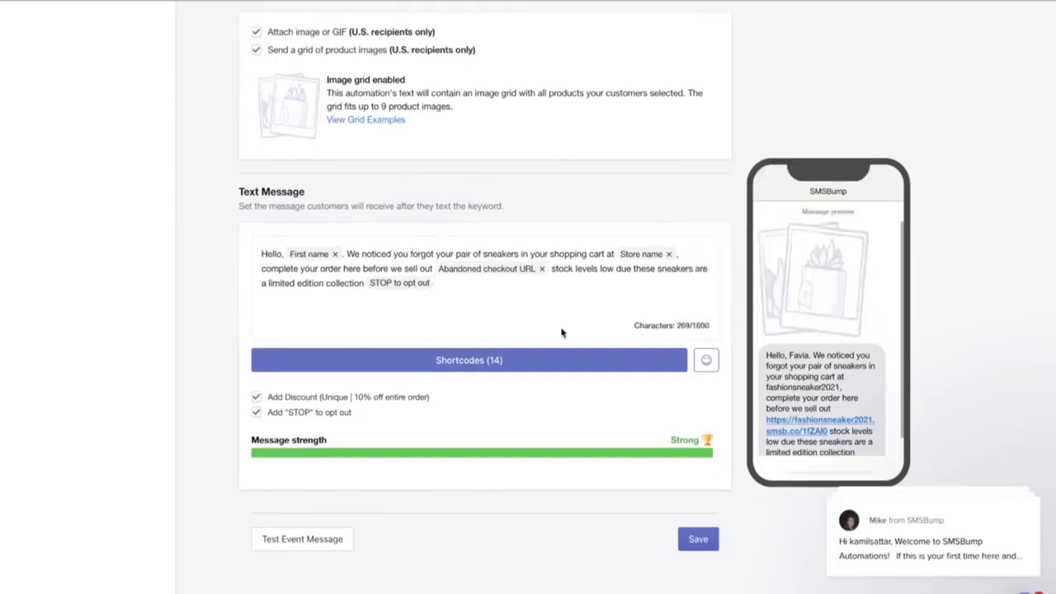
left_click(532, 366)
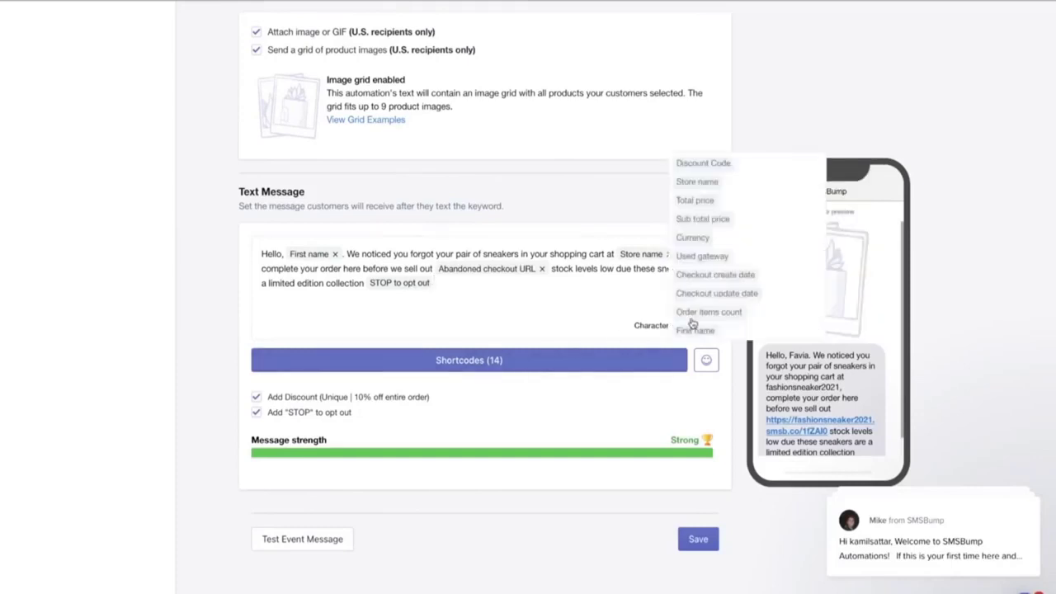
scroll(692, 324, "down", 3)
scroll(693, 322, "up", 4)
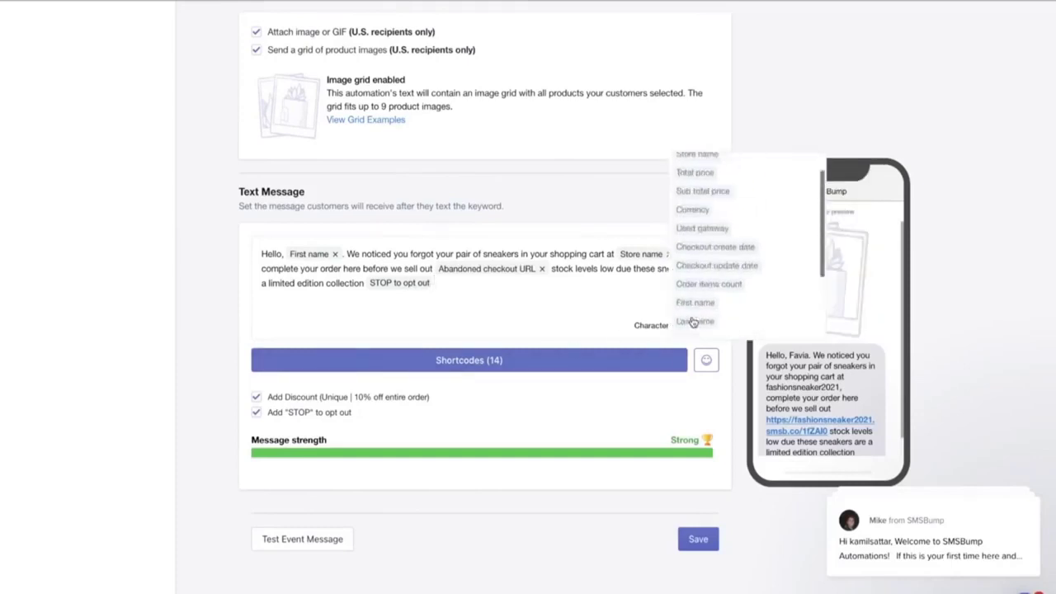
scroll(695, 321, "down", 1)
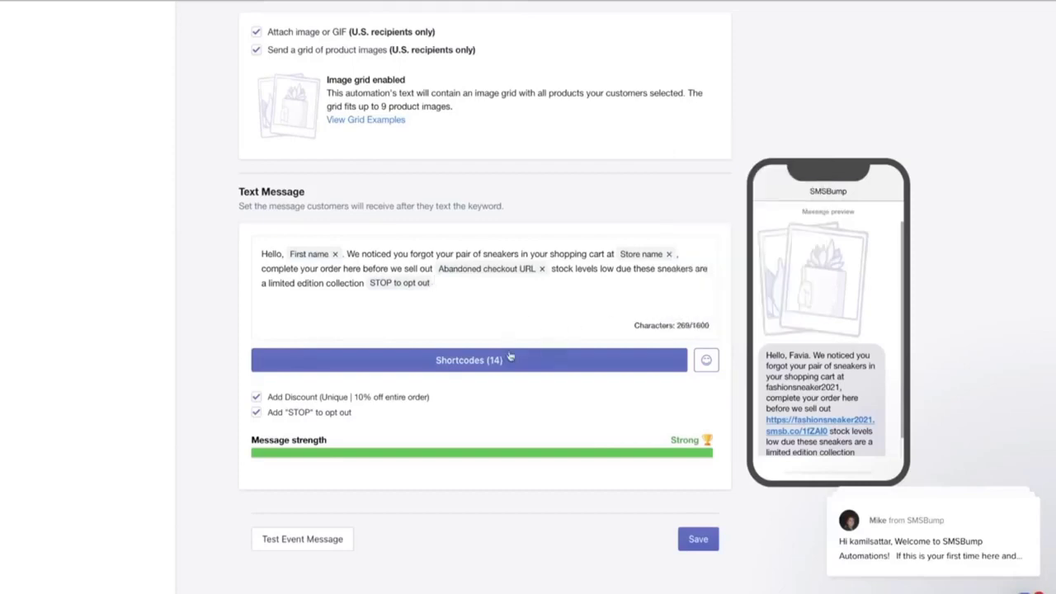
scroll(512, 360, "down", 1)
scroll(510, 357, "up", 5)
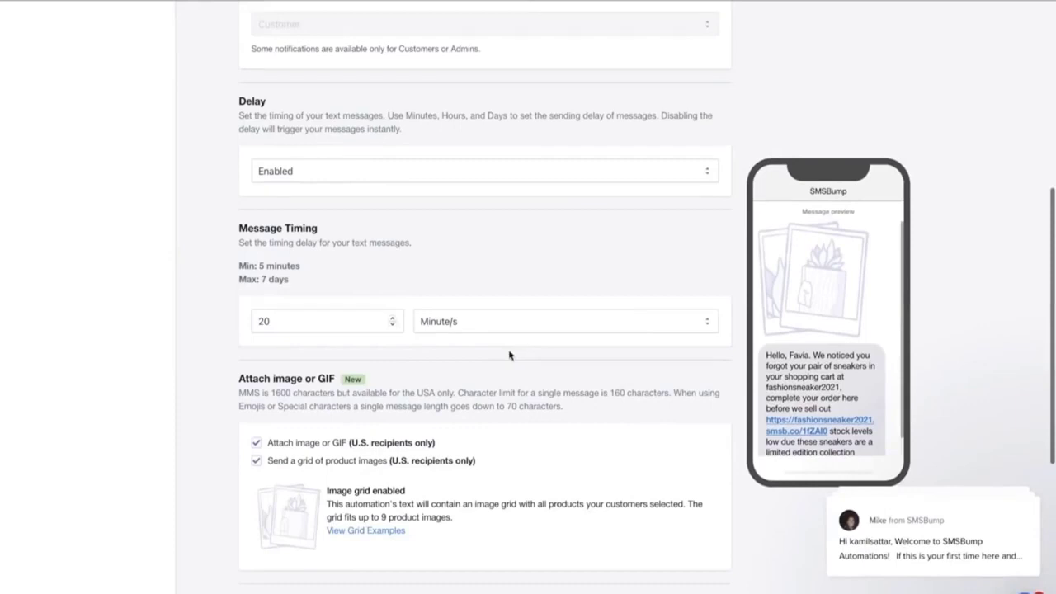
- Turn off the grid of product images for the automation while keeping the image or GIF attachment enabled
scroll(509, 354, "down", 3)
left_click(280, 172)
scroll(280, 208, "up", 1)
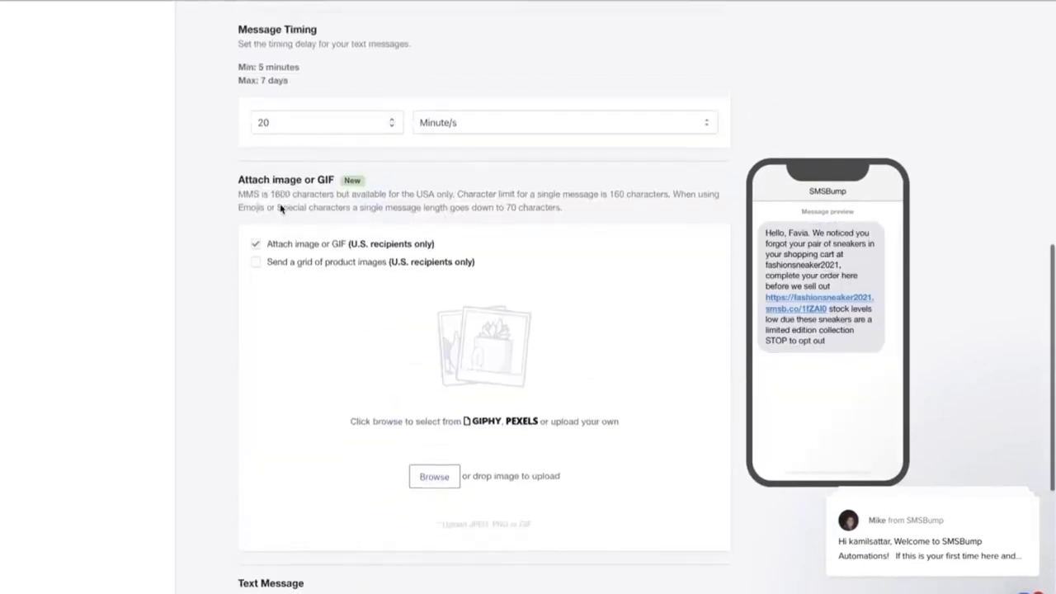
scroll(272, 194, "down", 1)
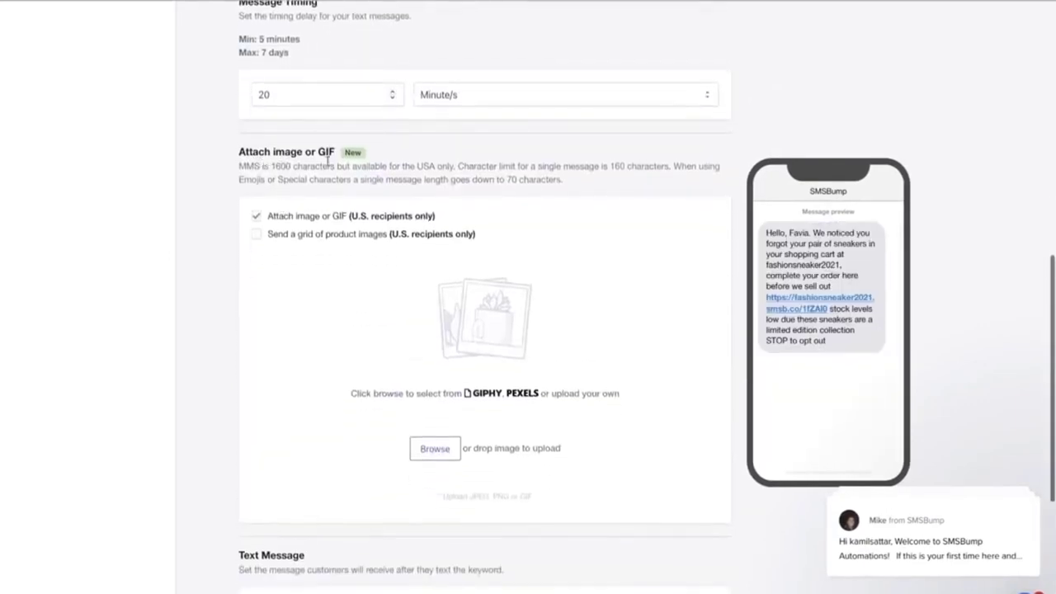
left_click(256, 235)
left_click(257, 235)
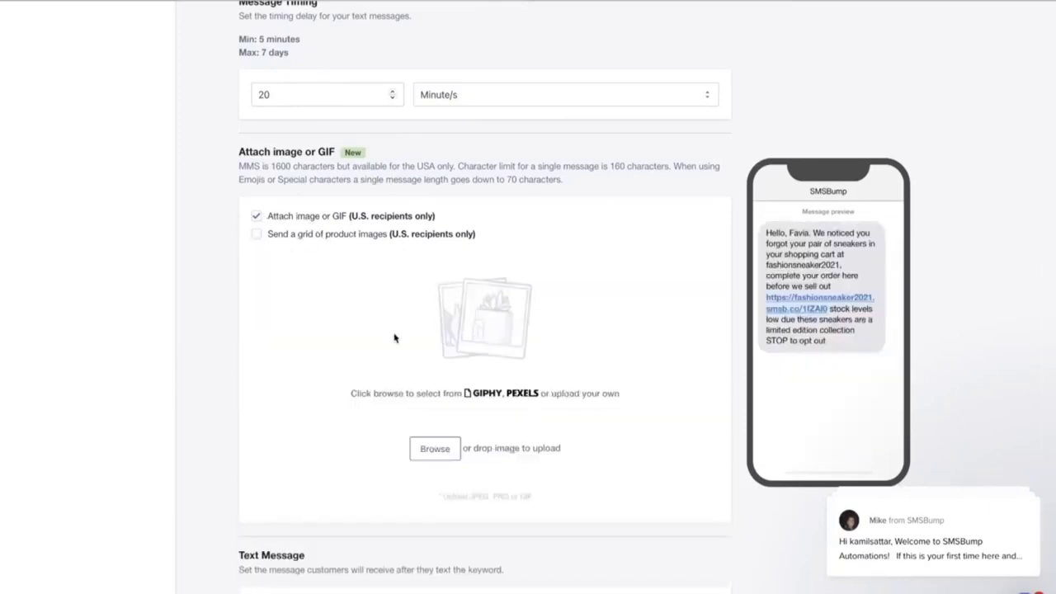
- Upload the photo of the three black sneakers with red, yellow and white laces as the message's attached image
left_click(440, 453)
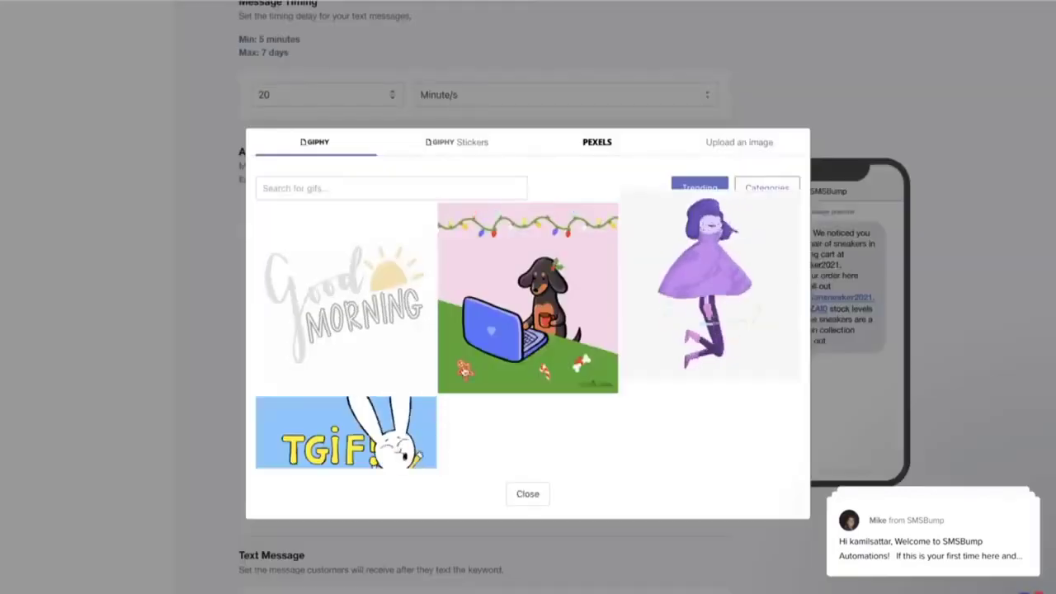
left_click(735, 146)
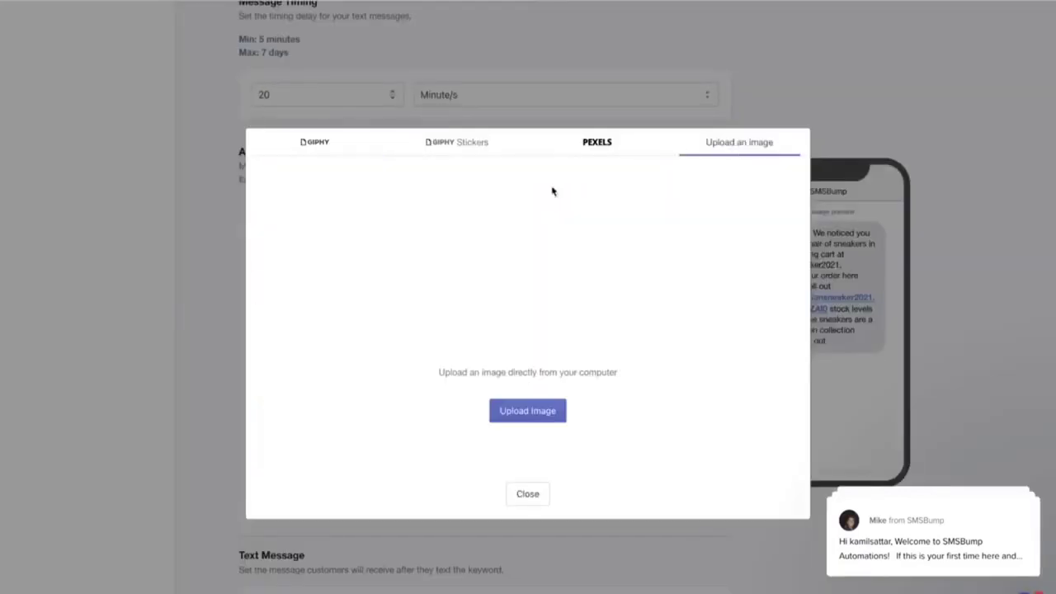
left_click(518, 418)
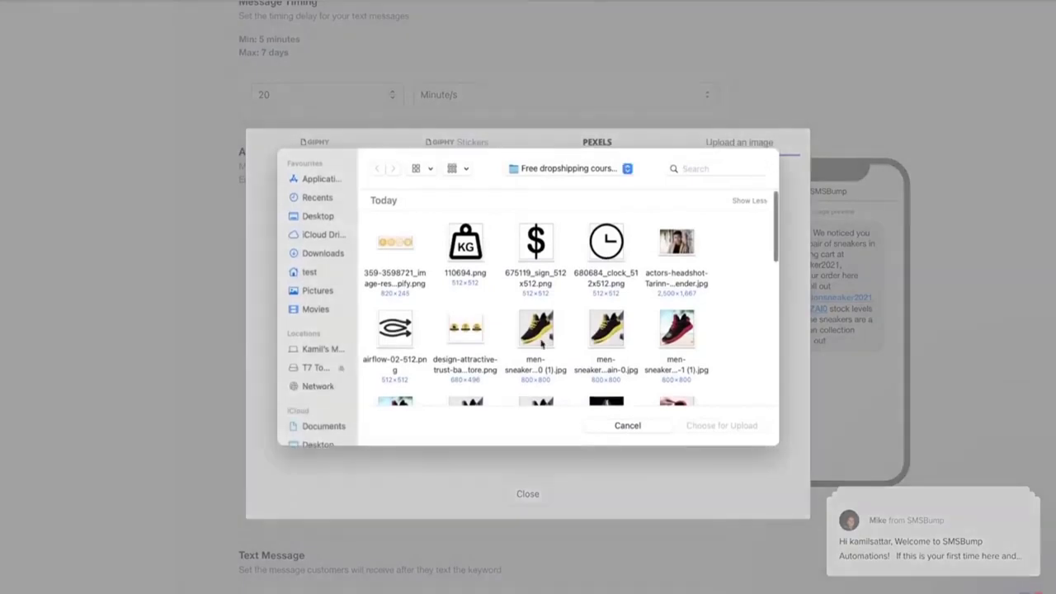
scroll(556, 353, "down", 10)
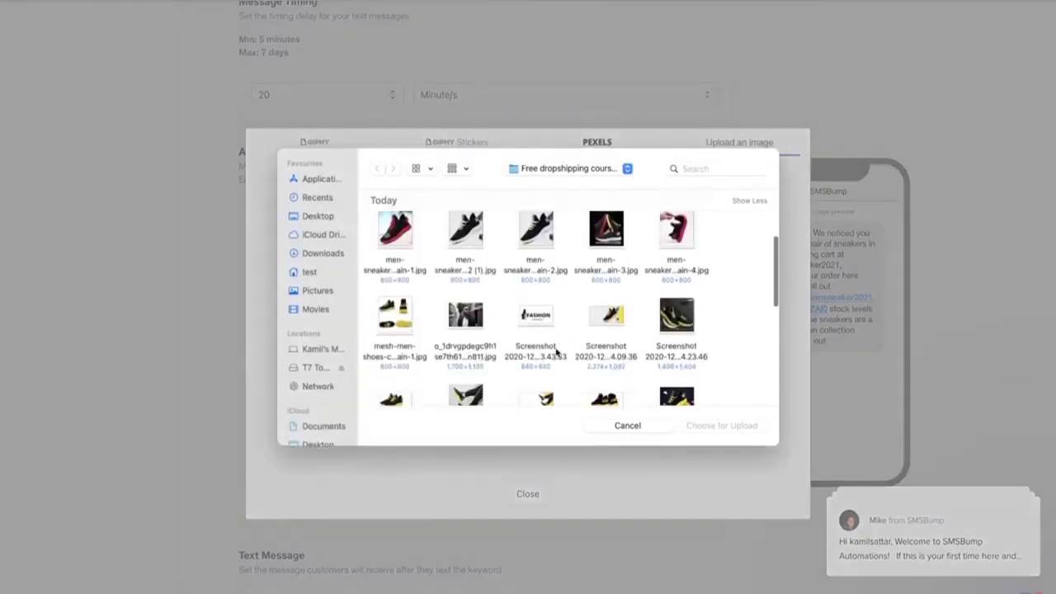
scroll(557, 352, "up", 10)
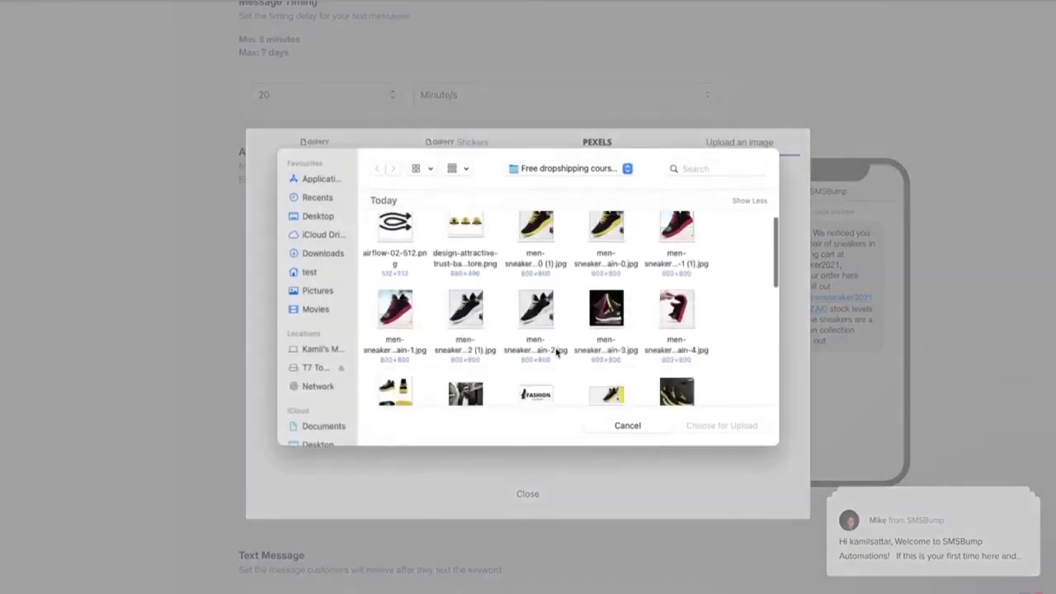
scroll(556, 352, "up", 2)
scroll(561, 352, "down", 5)
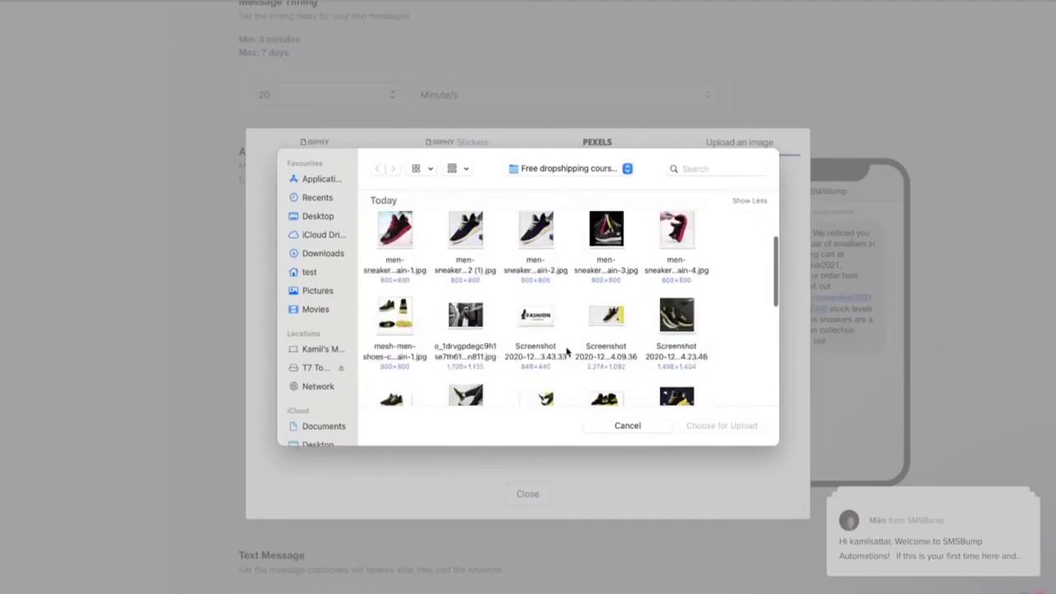
scroll(566, 352, "down", 5)
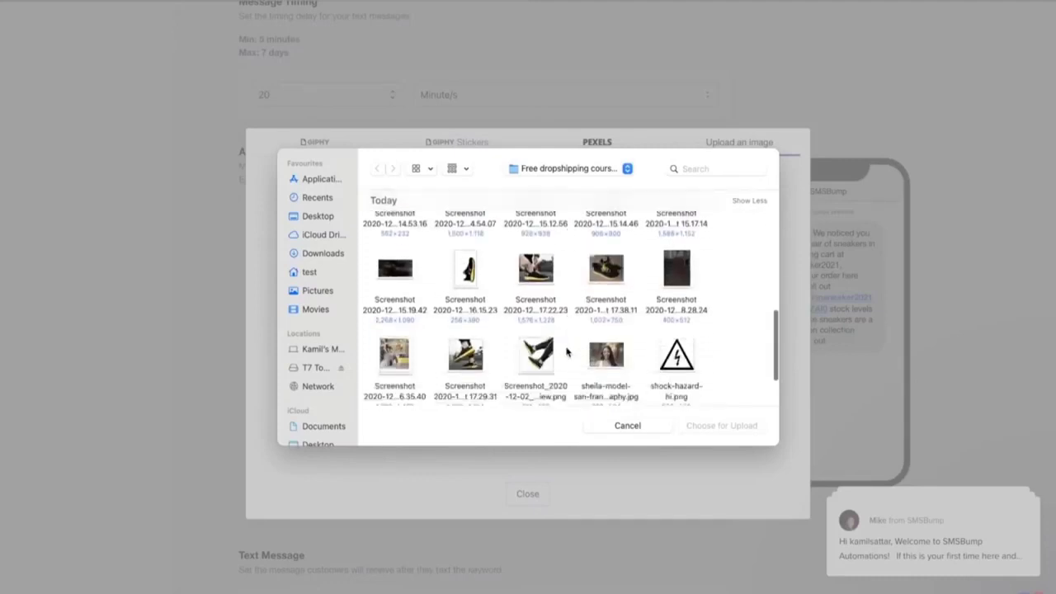
left_click(606, 276)
left_click(738, 426)
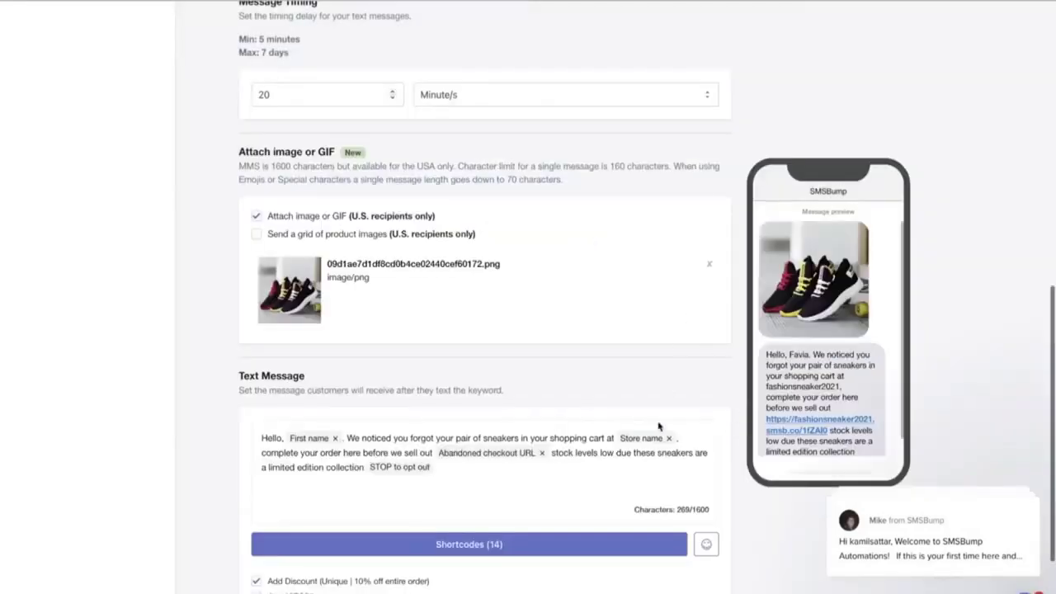
- Check the finished message, save the automation and switch on the "Abandoned cart reminder - 30 mins delay" entry
scroll(658, 425, "down", 3)
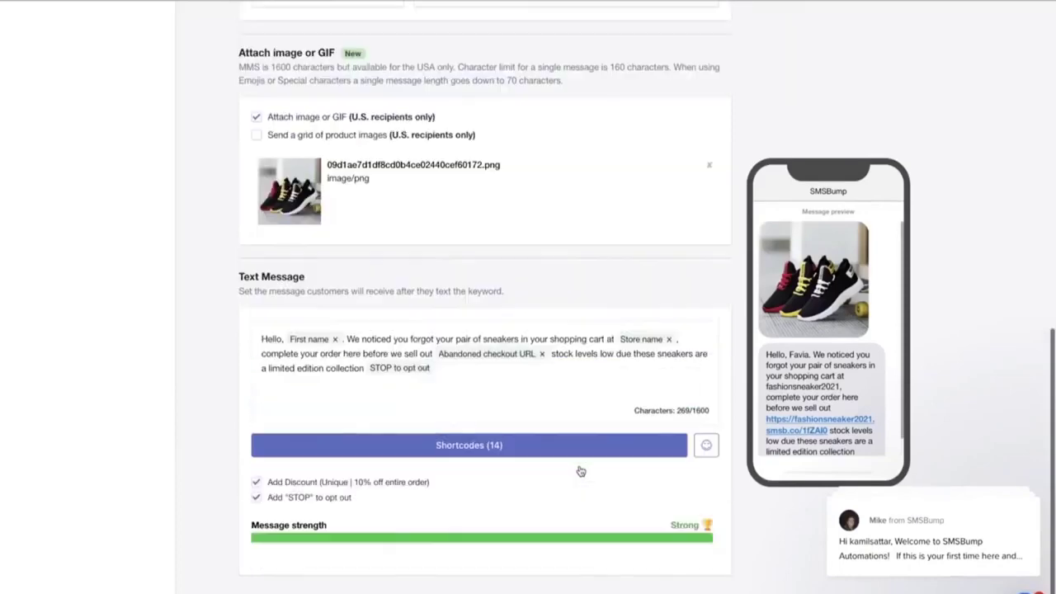
scroll(865, 384, "down", 2)
scroll(870, 385, "up", 5)
scroll(681, 353, "down", 8)
scroll(682, 353, "up", 3)
scroll(681, 353, "down", 3)
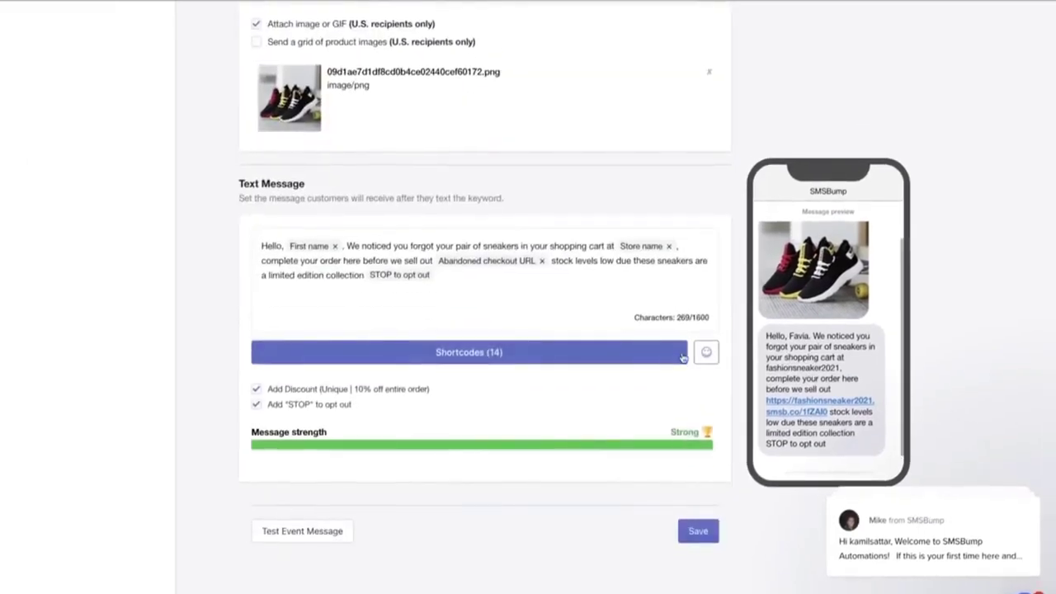
left_click(699, 537)
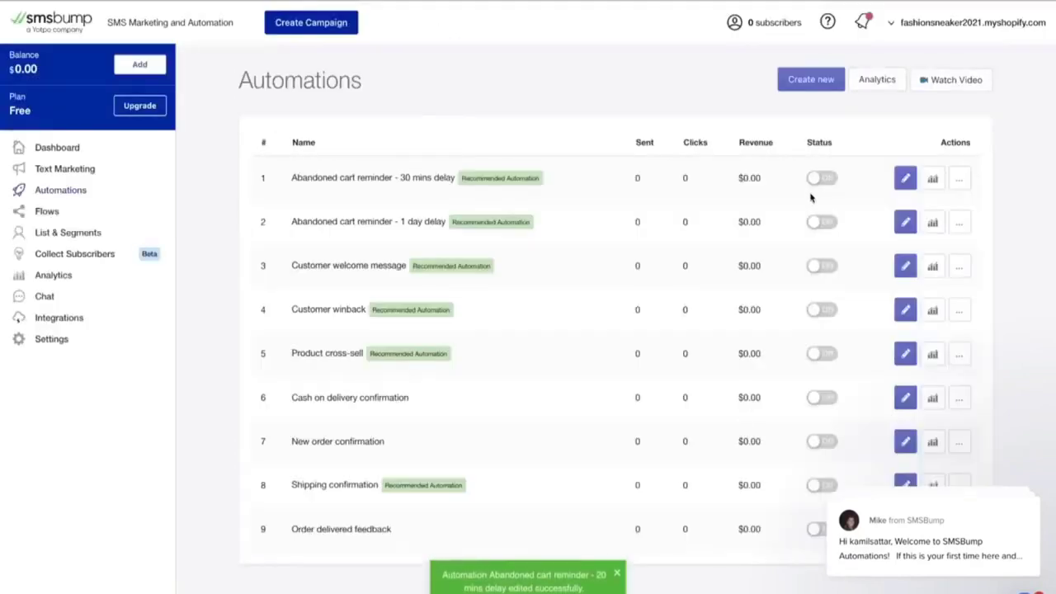
left_click(821, 179)
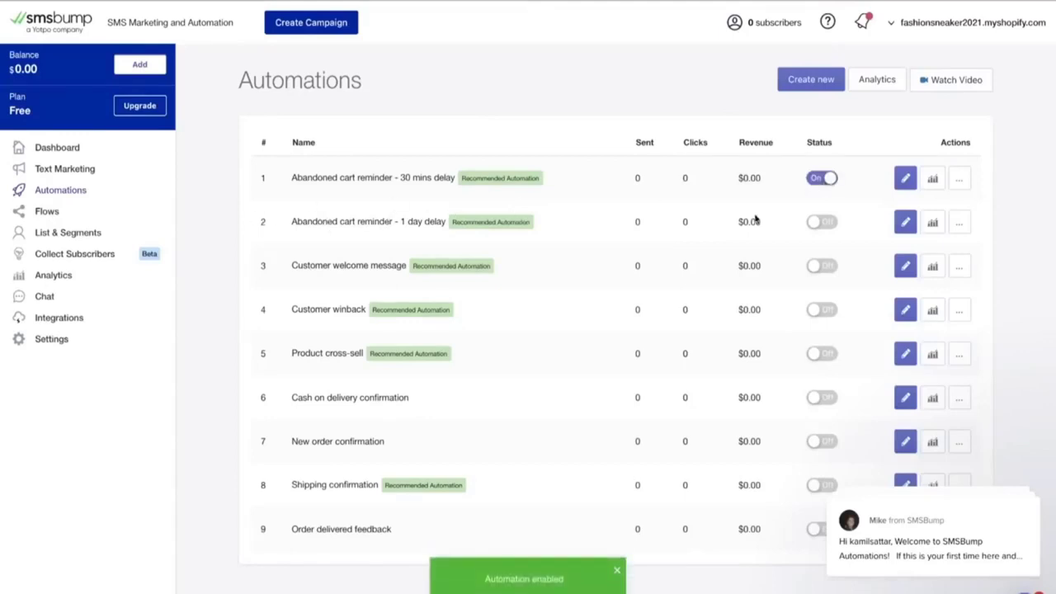
- Open the 1 day delay cart reminder for editing and copy the SMS Text 2 message wording from the setup document
left_click(905, 222)
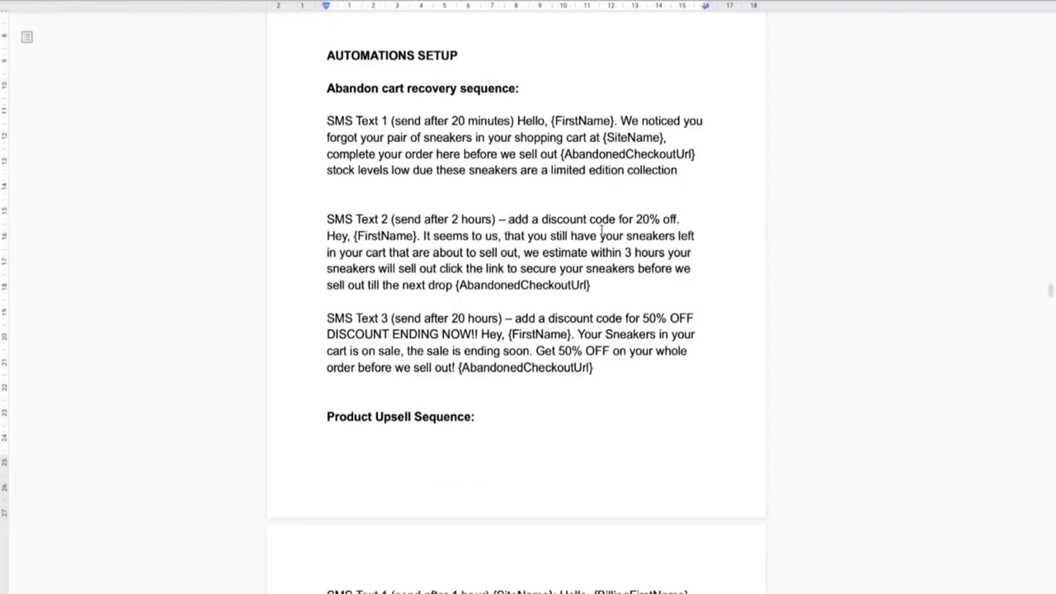
left_click_drag(326, 236, 625, 280)
key("ctrl+c")
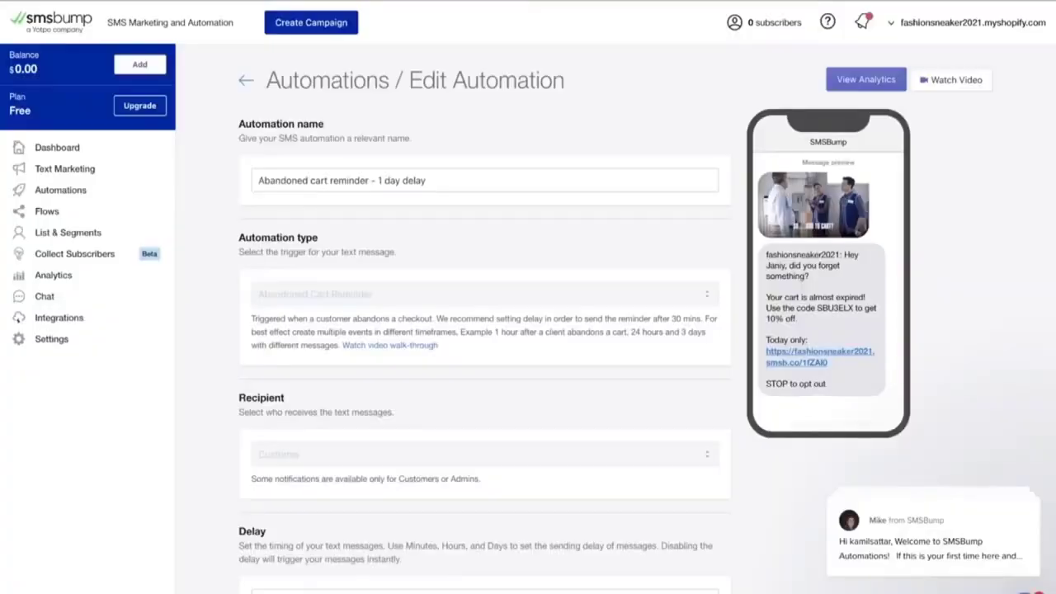
- Rename the automation as "Abandoned cart reminder - 2 hours delay"
left_click(382, 181)
key("BackSpace")
type("2")
left_click(402, 181)
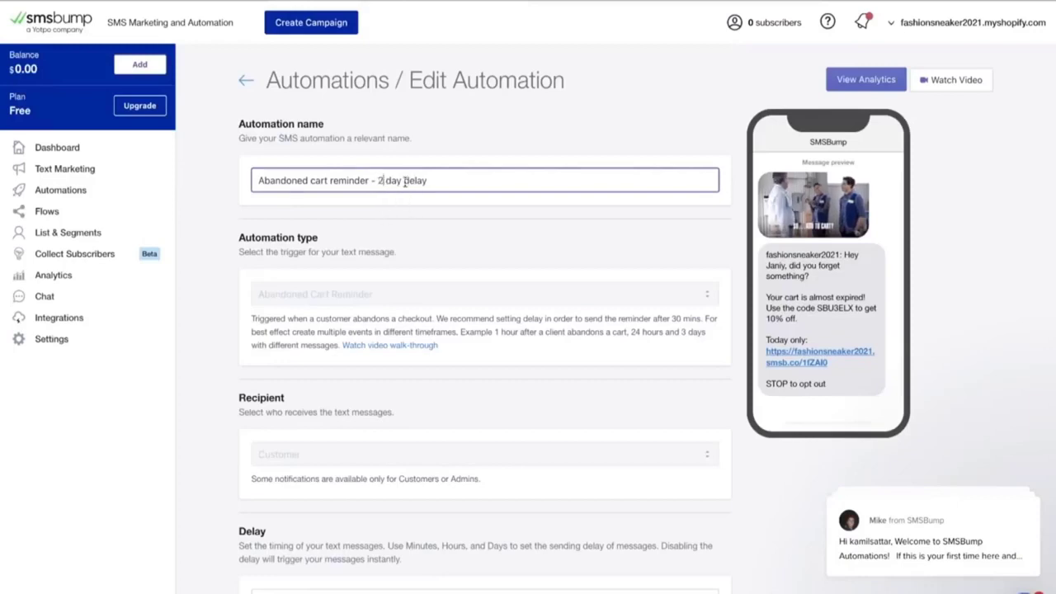
key("BackSpace")
key("BackSpace")
key("BackSpace")
key("BackSpace")
type("hours")
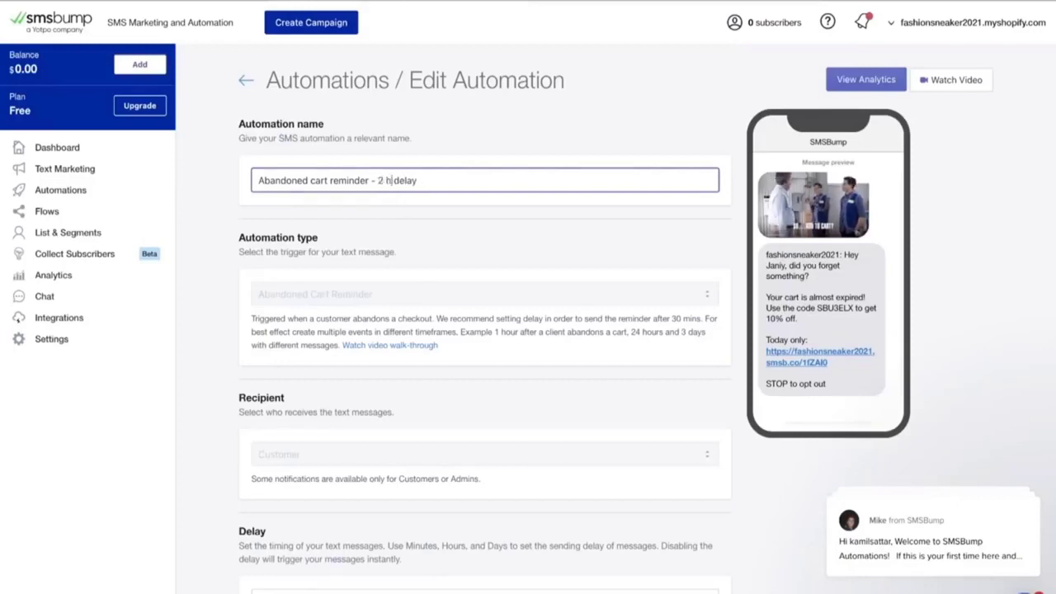
- Set the automation's message timing to 2 hours
scroll(382, 266, "down", 5)
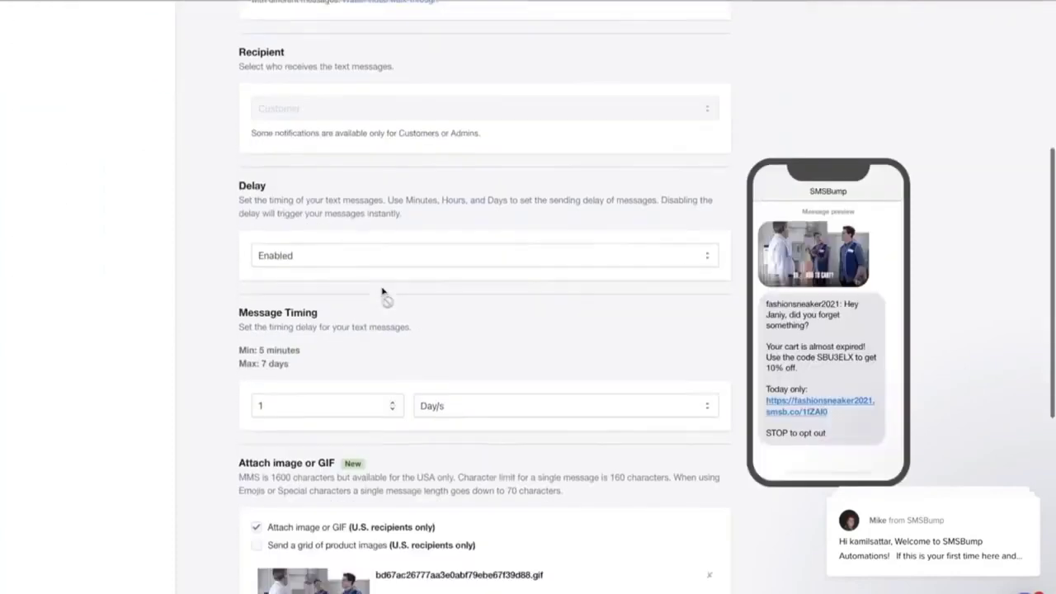
left_click(306, 393)
left_click(492, 385)
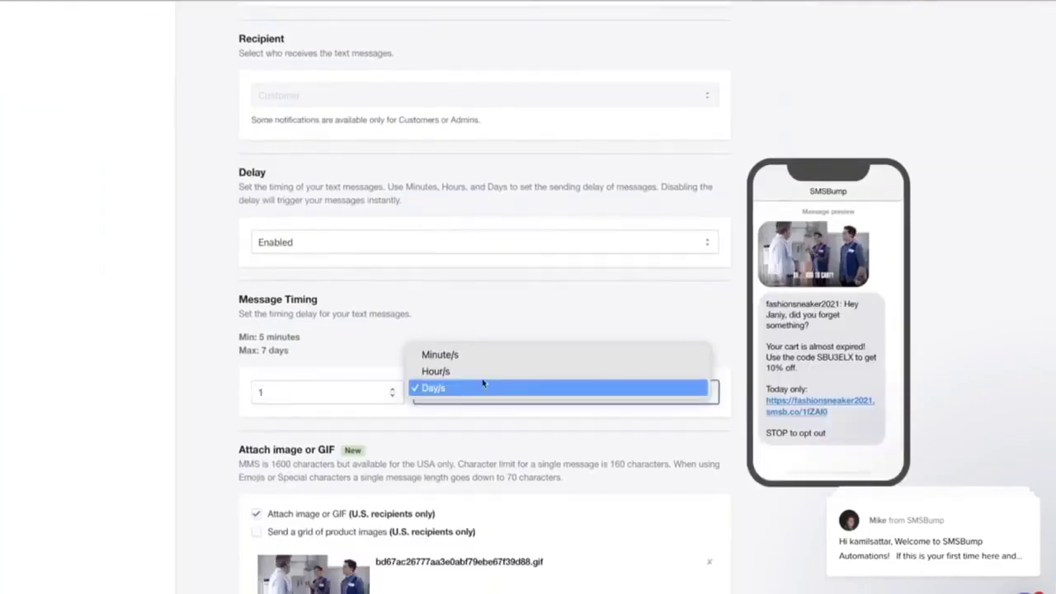
left_click(462, 371)
left_click(293, 392)
key("BackSpace")
type("2")
left_click(416, 370)
- Remove the attached GIF and upload the photo of the hand-bent black and red sneaker in its place
scroll(416, 369, "down", 3)
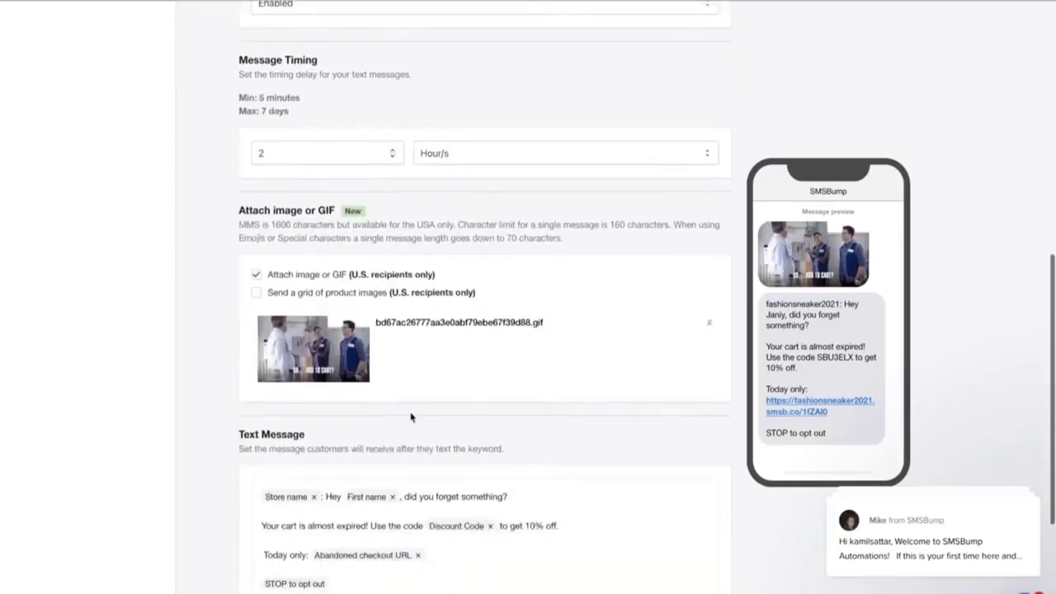
scroll(467, 331, "down", 3)
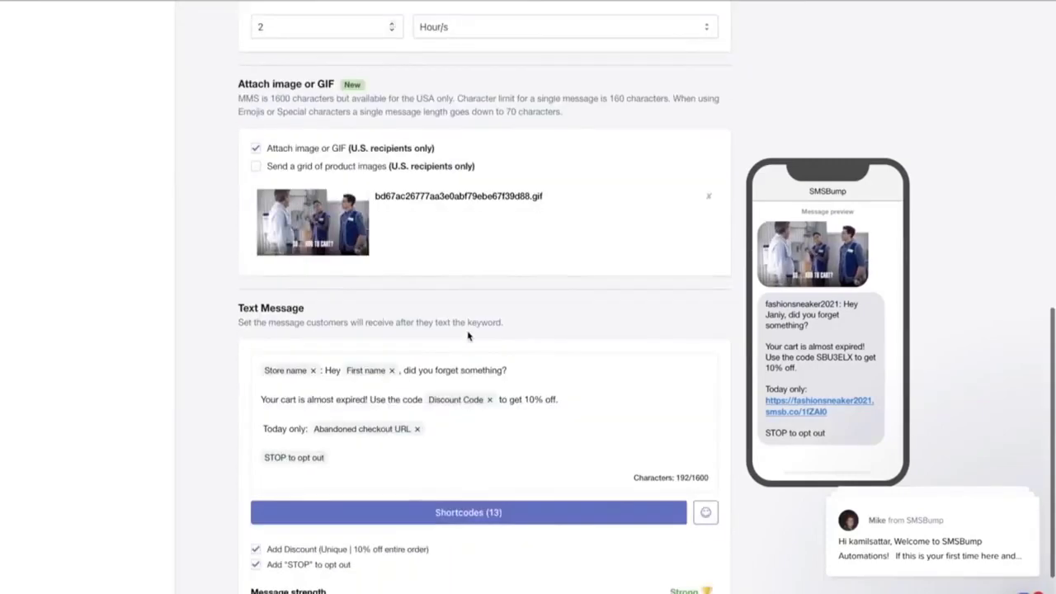
scroll(435, 305, "up", 2)
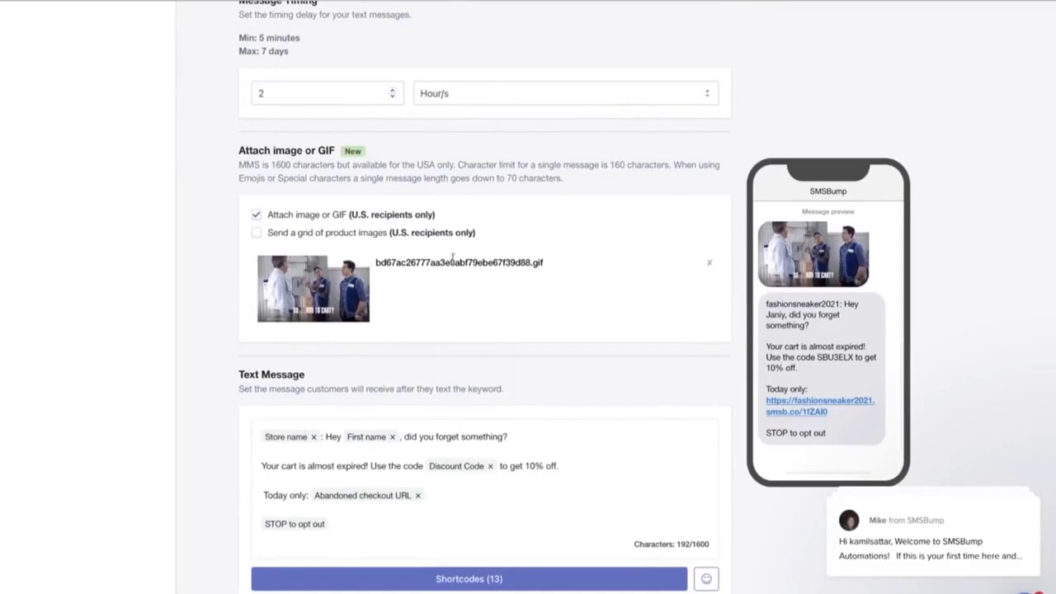
left_click(255, 216)
left_click(256, 216)
left_click(708, 267)
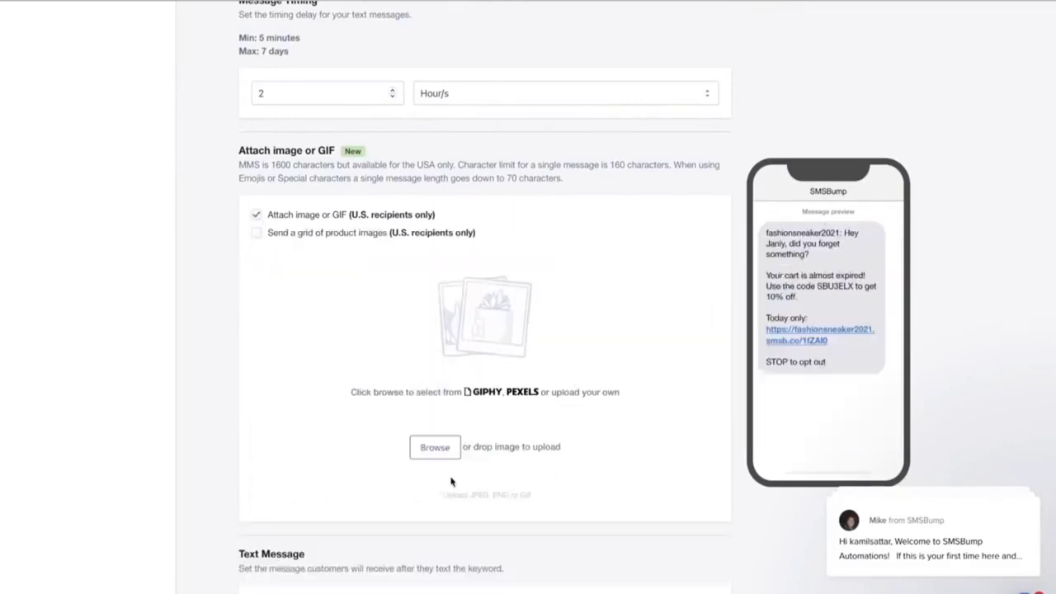
left_click(443, 452)
left_click(693, 148)
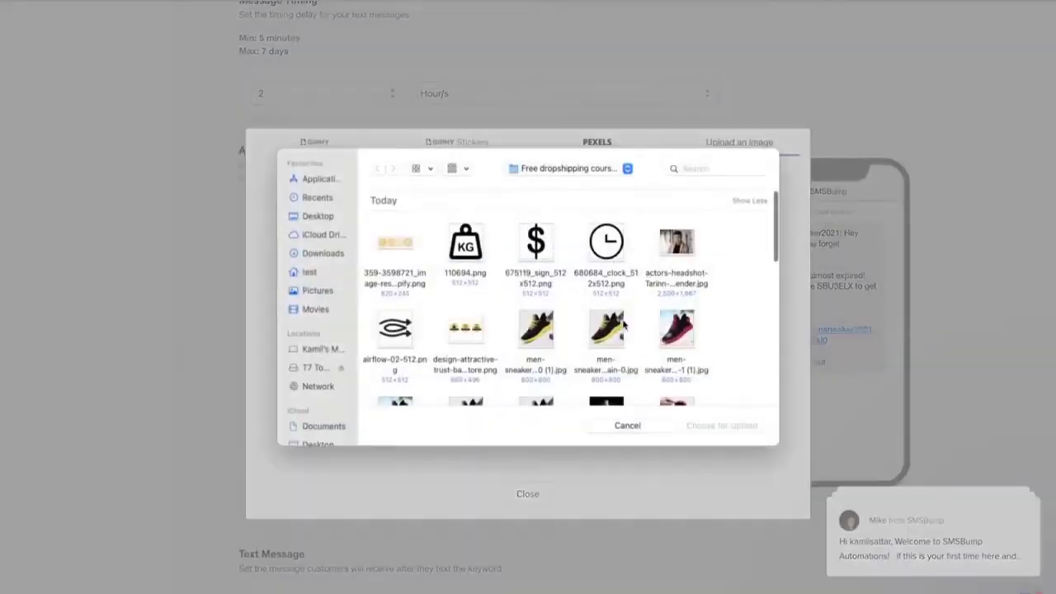
scroll(624, 326, "down", 10)
scroll(625, 325, "down", 3)
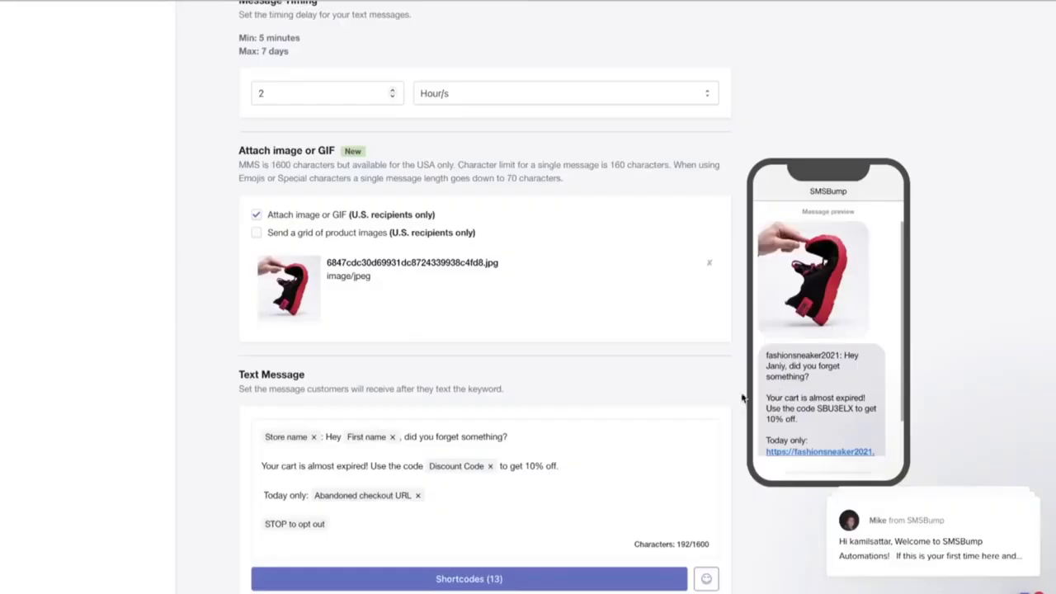
- Replace the message with the copied text starting "Hey, {FirstName}. It seems to us" and add the STOP opt-out
scroll(735, 400, "down", 3)
left_click(325, 297)
left_click_drag(325, 297, 228, 220)
left_click(230, 220)
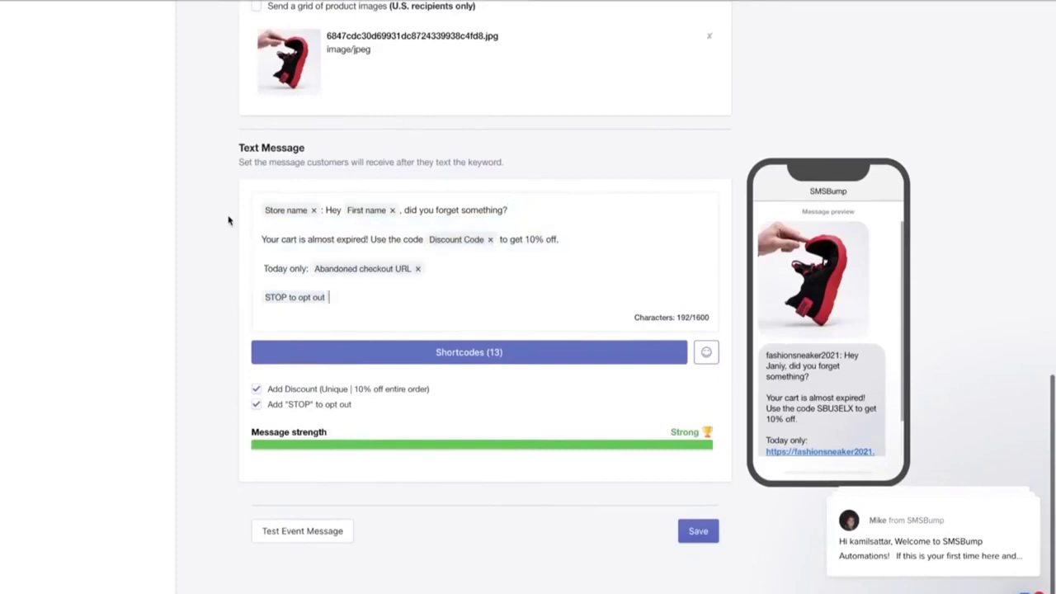
key("ctrl+a")
key("ctrl+v")
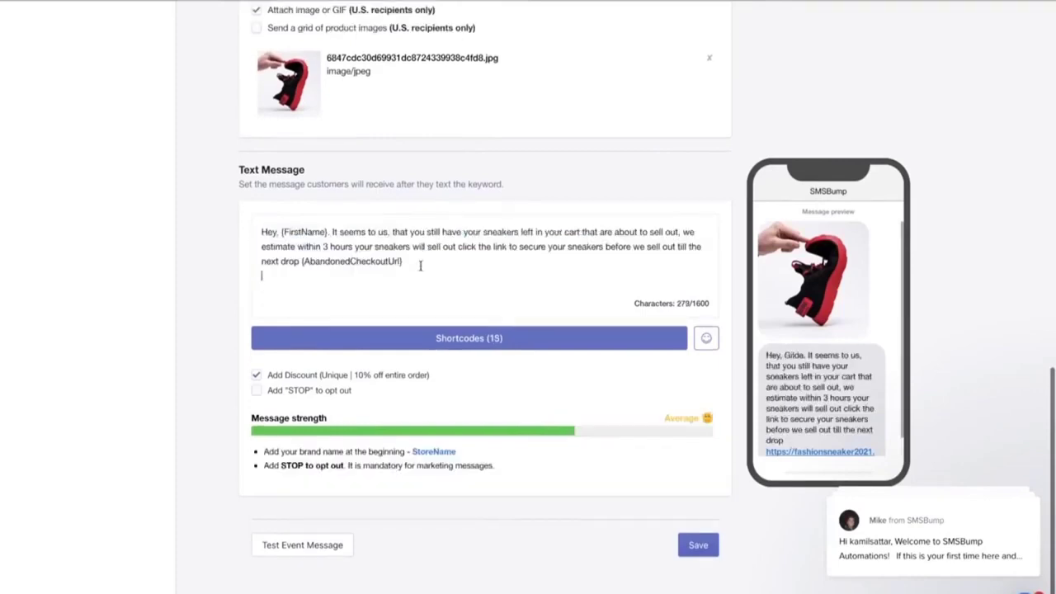
left_click(262, 392)
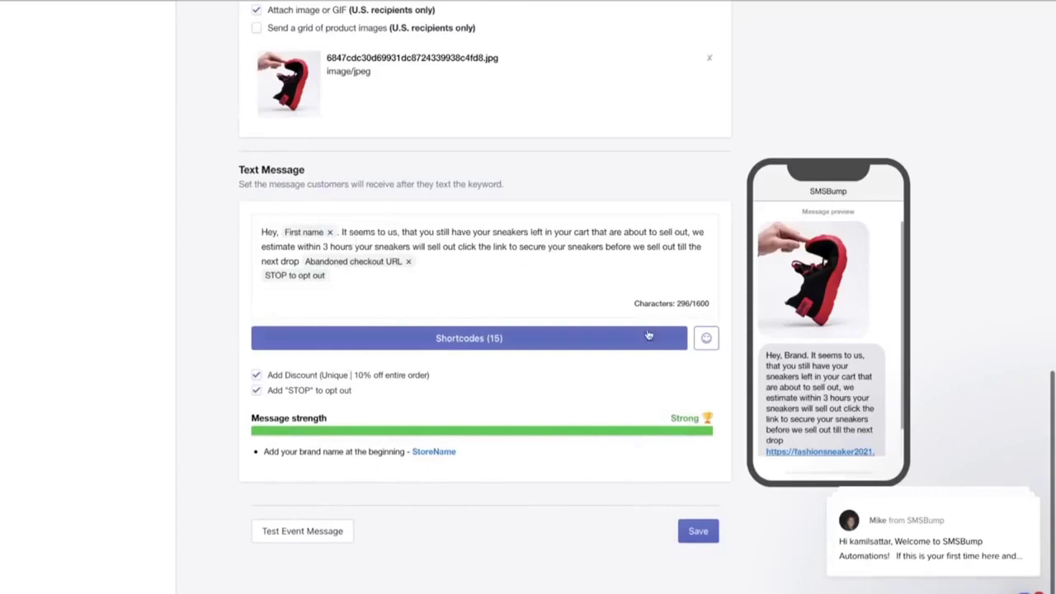
- Insert the Discount Code shortcode at the end of the text message
left_click(462, 339)
left_click(698, 141)
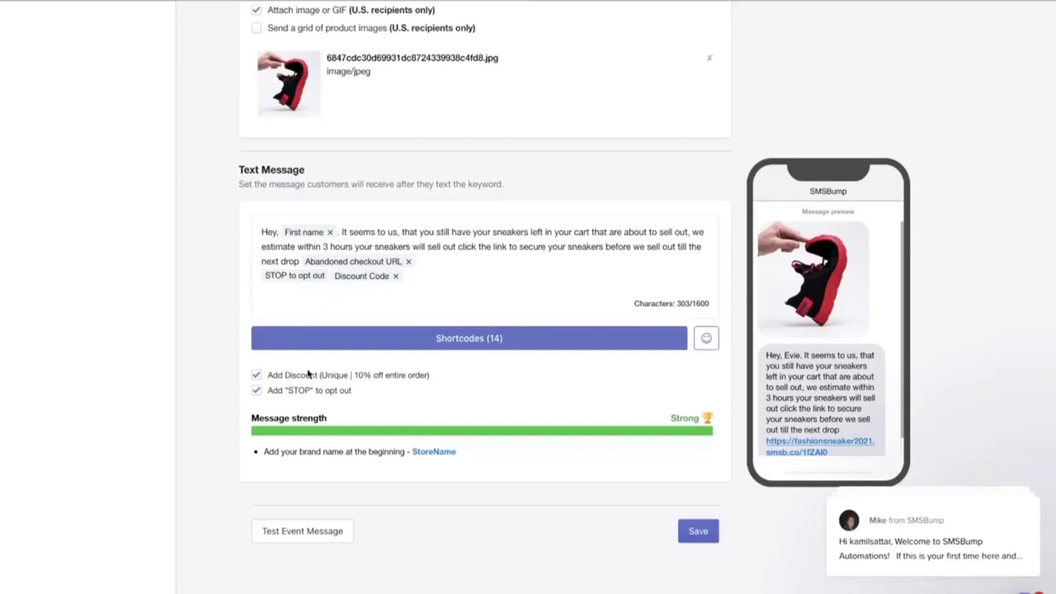
- Replace the message's discount with a unique code per client, using the Percentage type and a value of 20
left_click(262, 377)
left_click(263, 377)
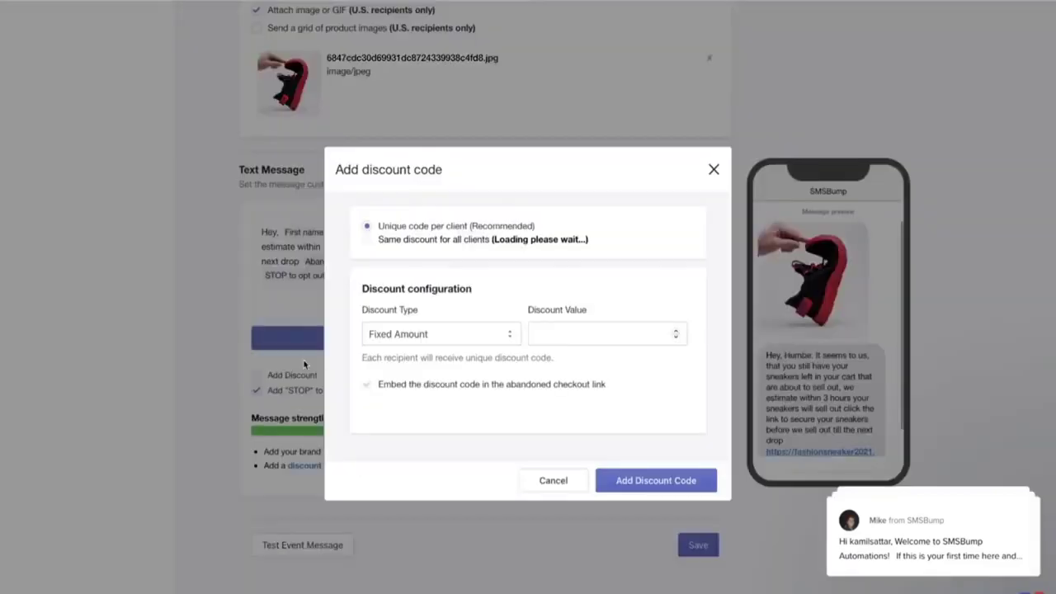
left_click(412, 334)
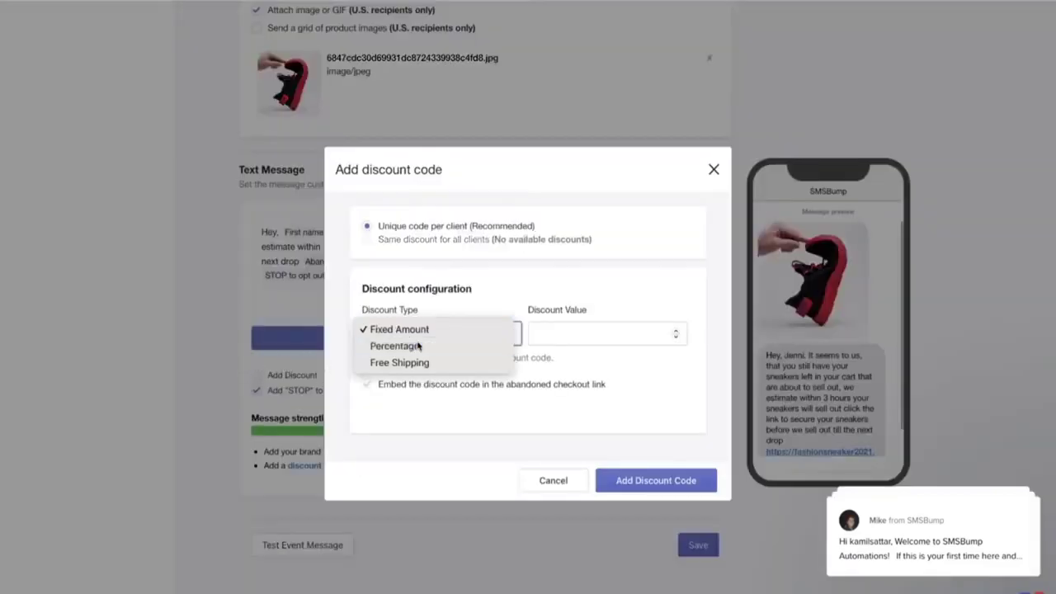
left_click(417, 344)
left_click(566, 328)
type("20")
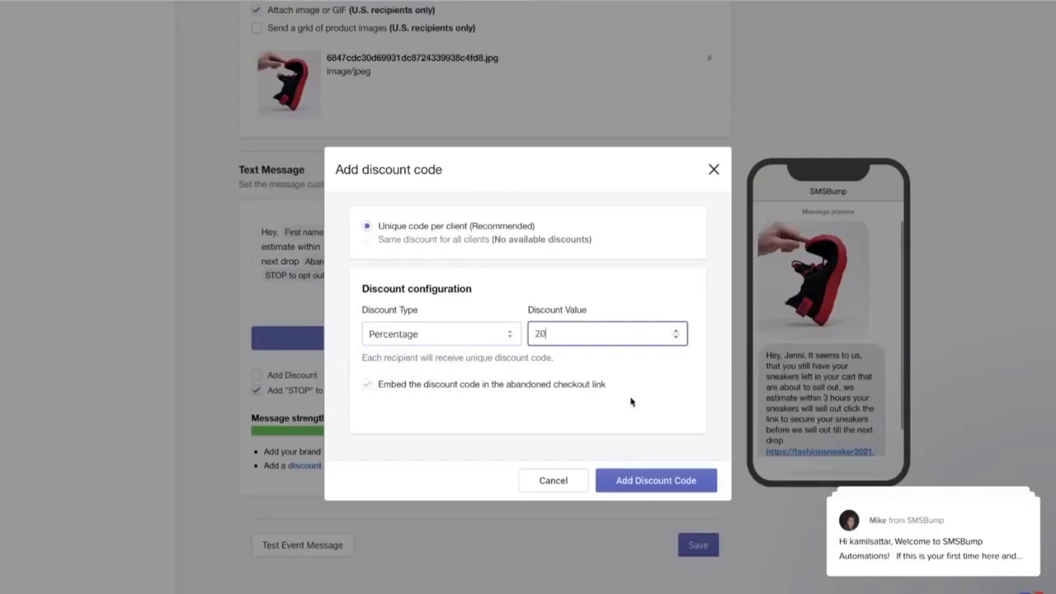
left_click(635, 480)
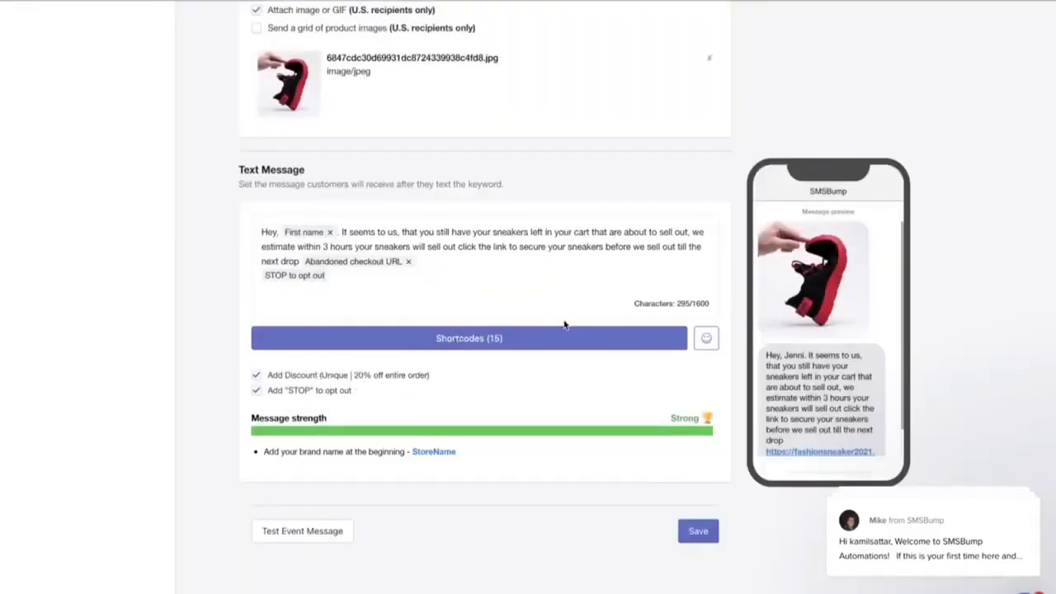
- Save the edited automation and turn on the second abandoned cart reminder
left_click(703, 529)
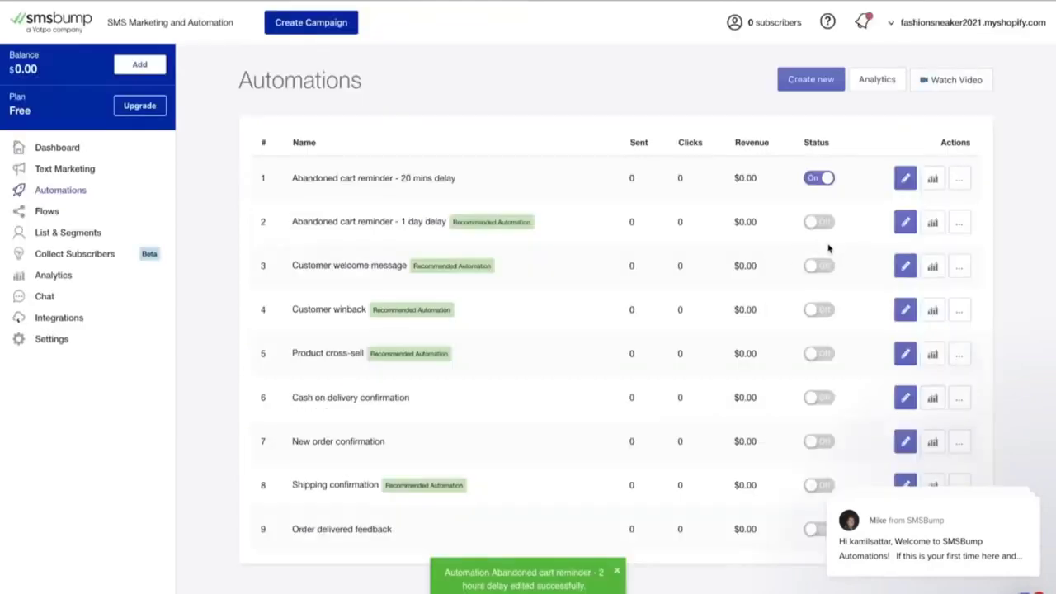
left_click(815, 221)
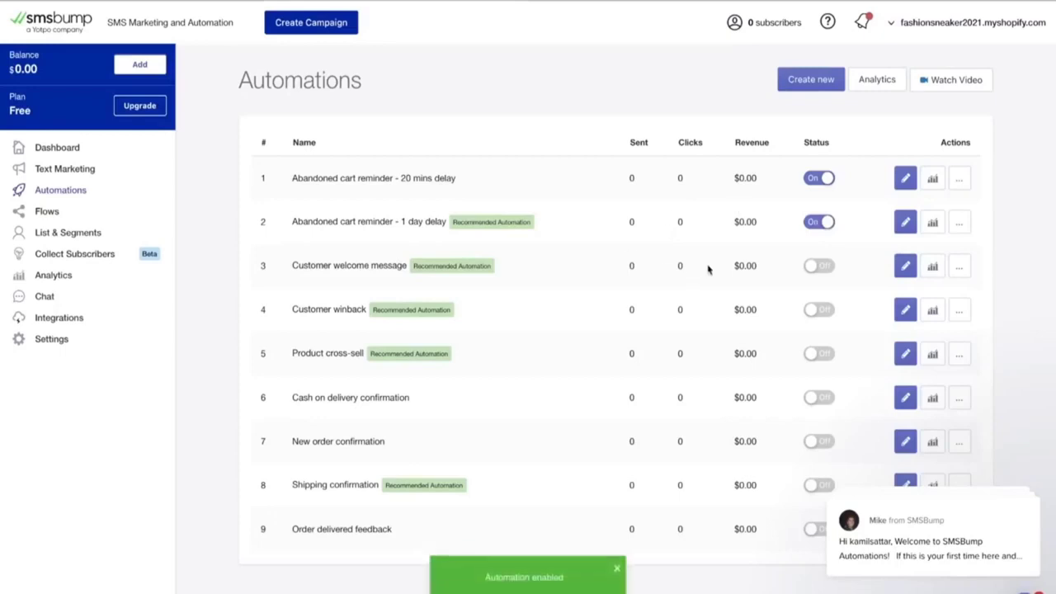
- Clone the second abandoned cart reminder, naming the copy "SMS Text 3 (send after 20 hours)" with the text copied from the notes document
left_click(959, 229)
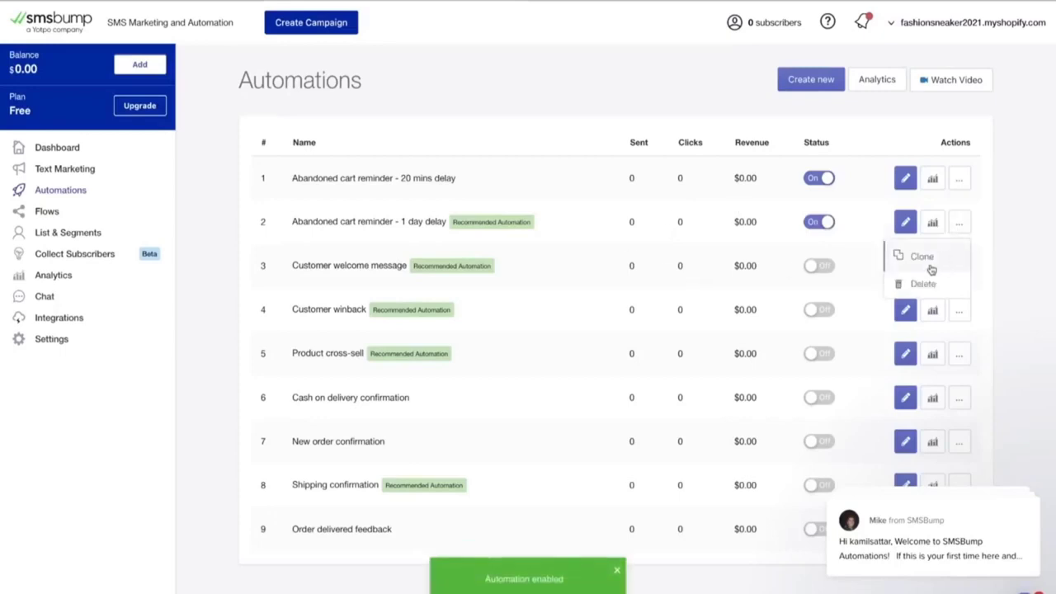
left_click(929, 269)
left_click(485, 328)
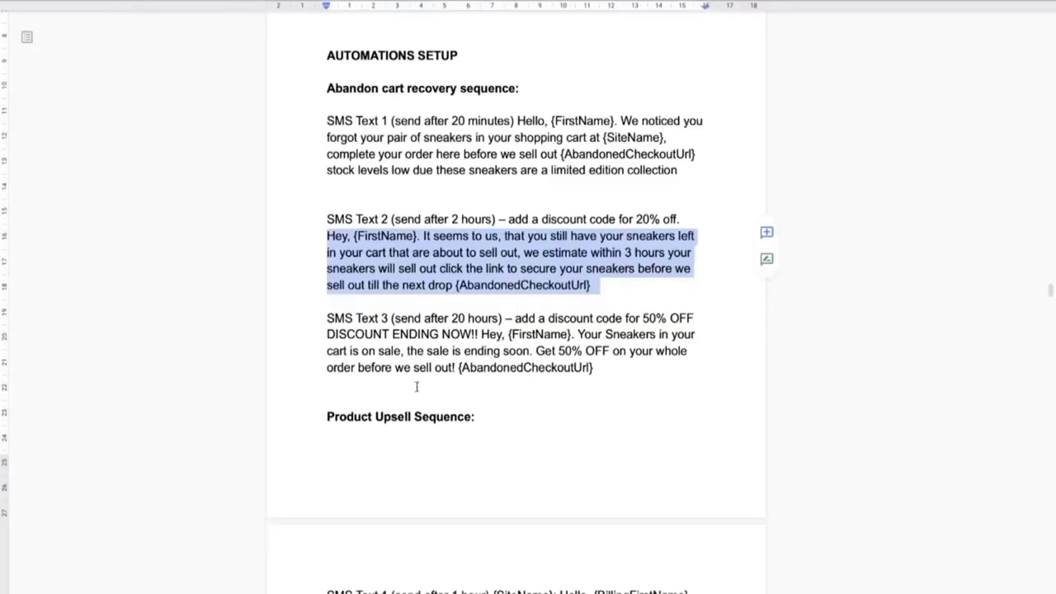
left_click(403, 322)
left_click_drag(322, 317, 501, 319)
right_click(501, 318)
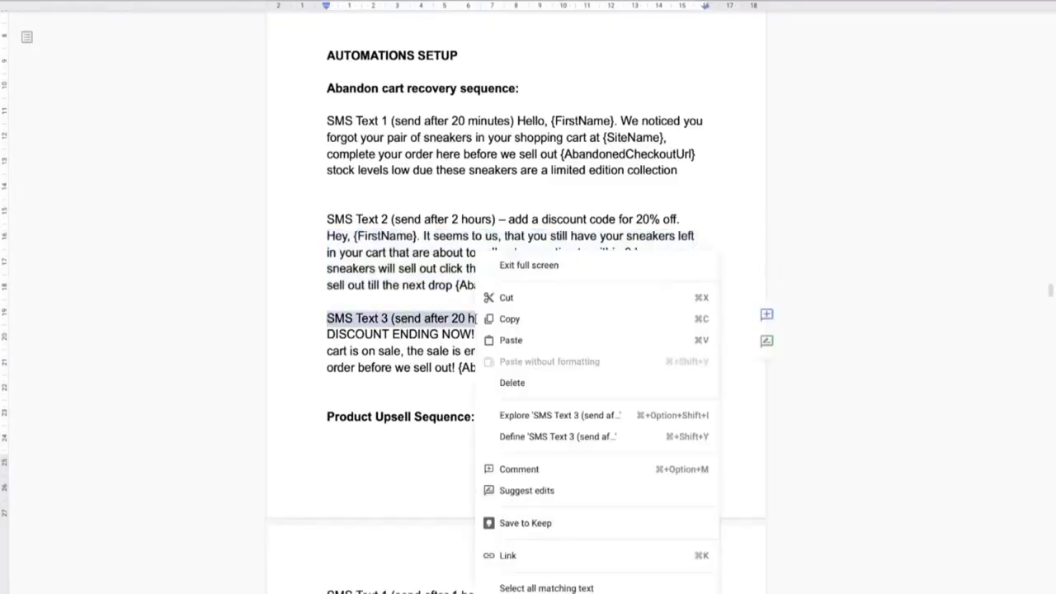
left_click(511, 318)
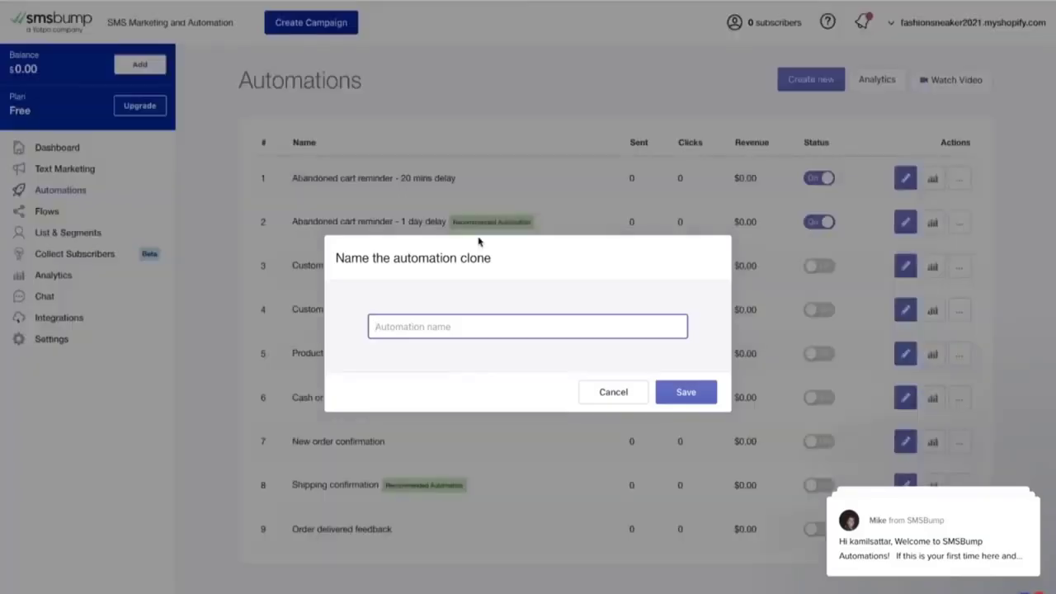
key("ctrl+v")
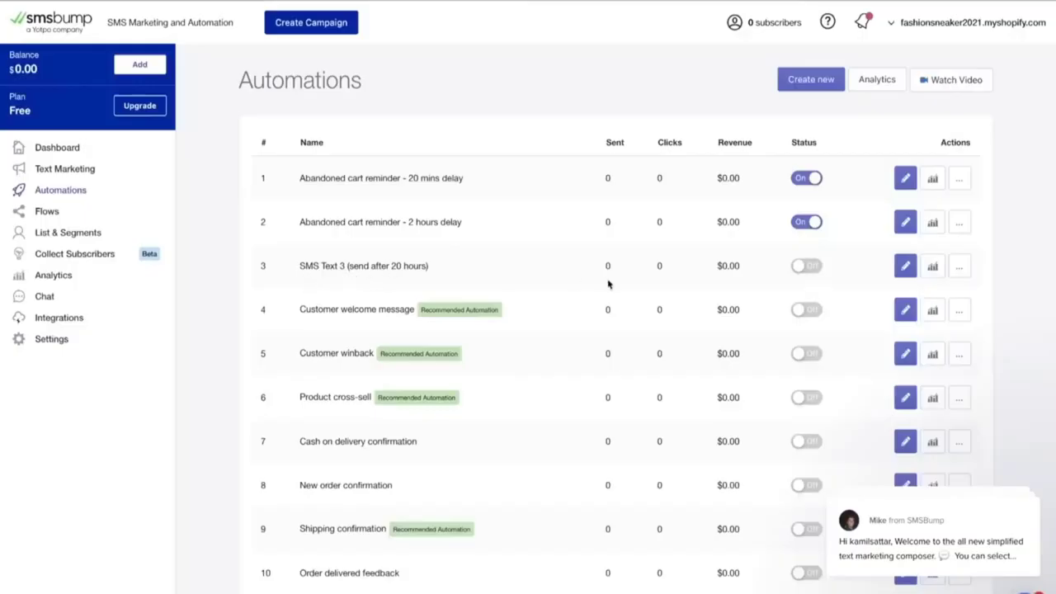
- Open the cloned SMS Text 3 automation and set its message timing to 20 hours
left_click(905, 267)
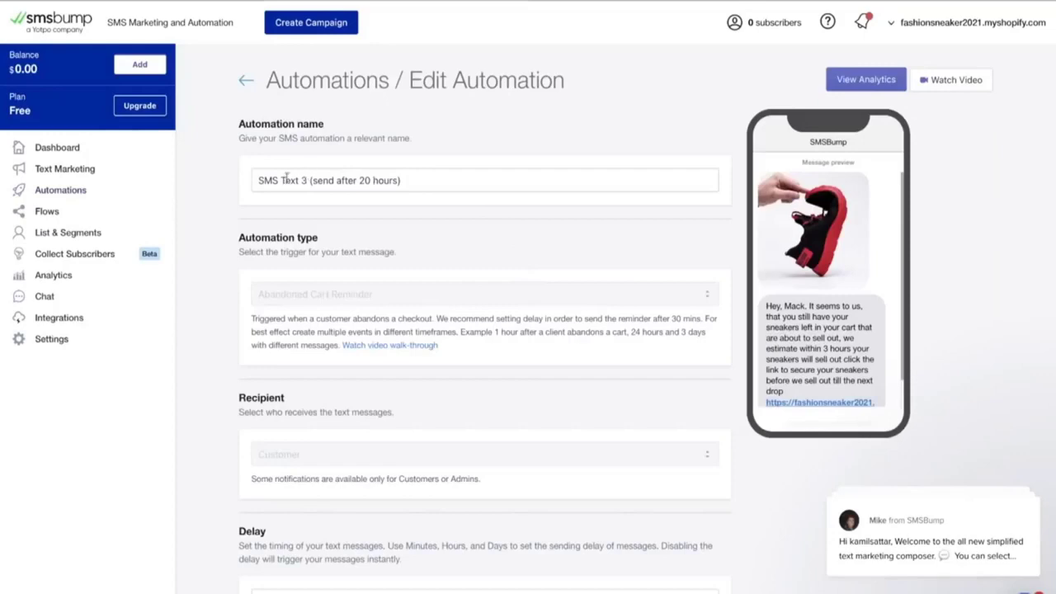
scroll(388, 323, "down", 3)
scroll(330, 379, "down", 2)
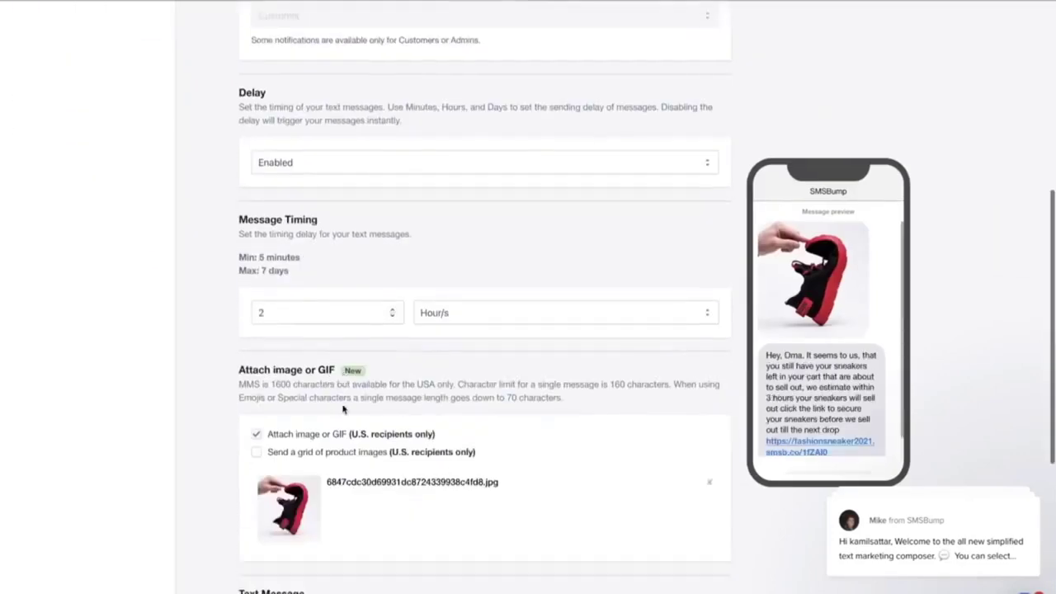
left_click(296, 312)
key("BackSpace")
type("3")
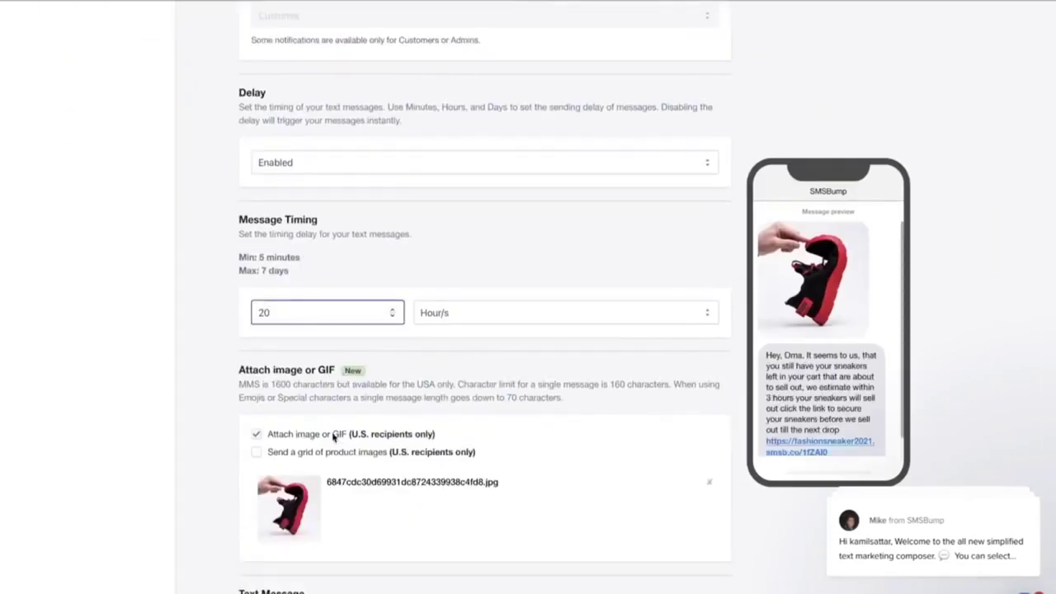
- Replace the attached sneaker photo with a Pexels shopping cart image on a lilac background, found by searching for "sale"
scroll(333, 438, "down", 5)
left_click(708, 49)
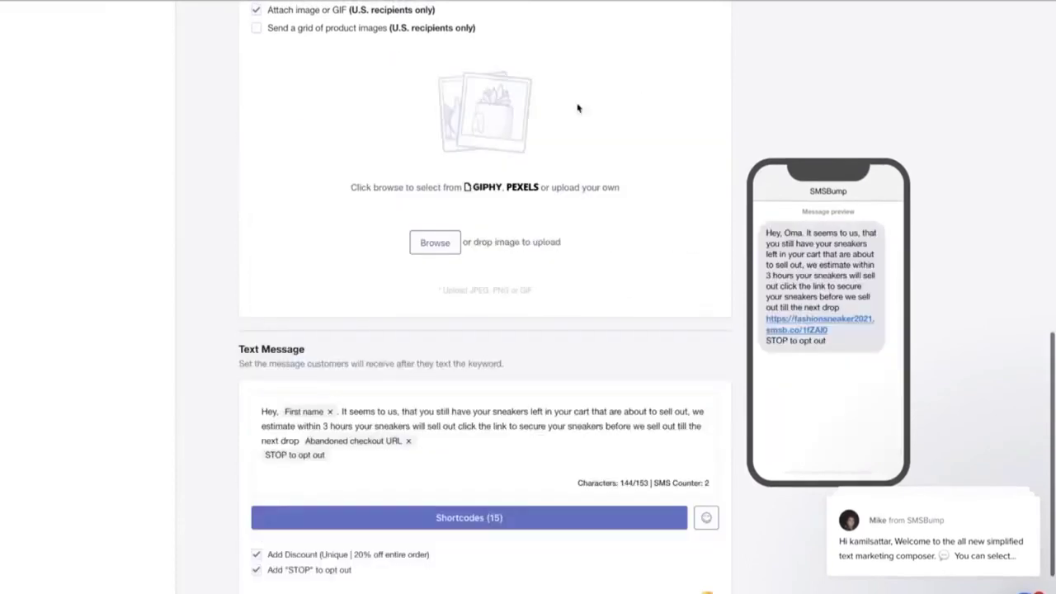
left_click(432, 245)
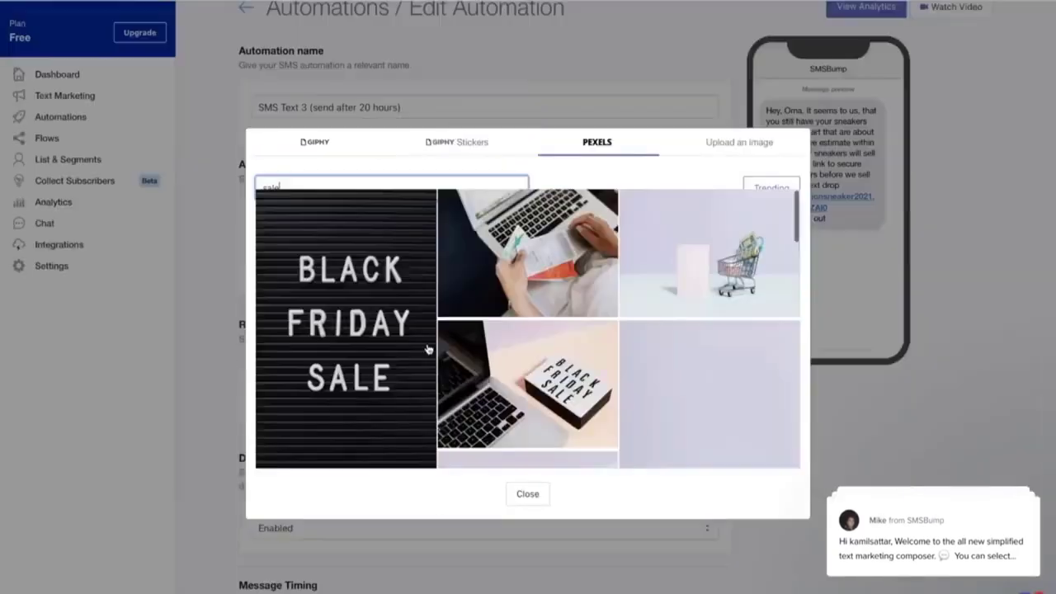
scroll(428, 349, "down", 5)
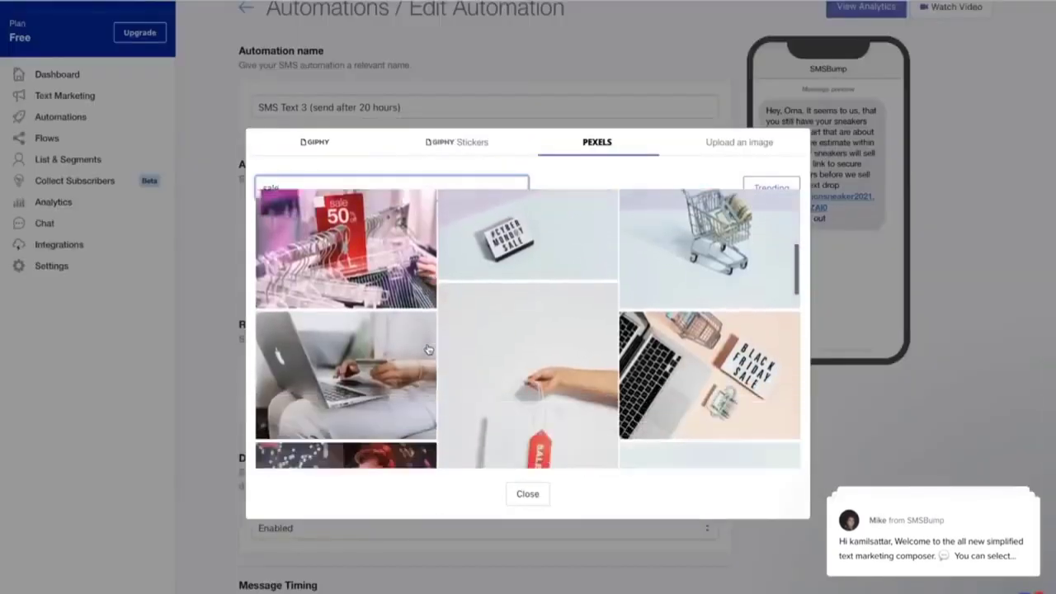
left_click(693, 231)
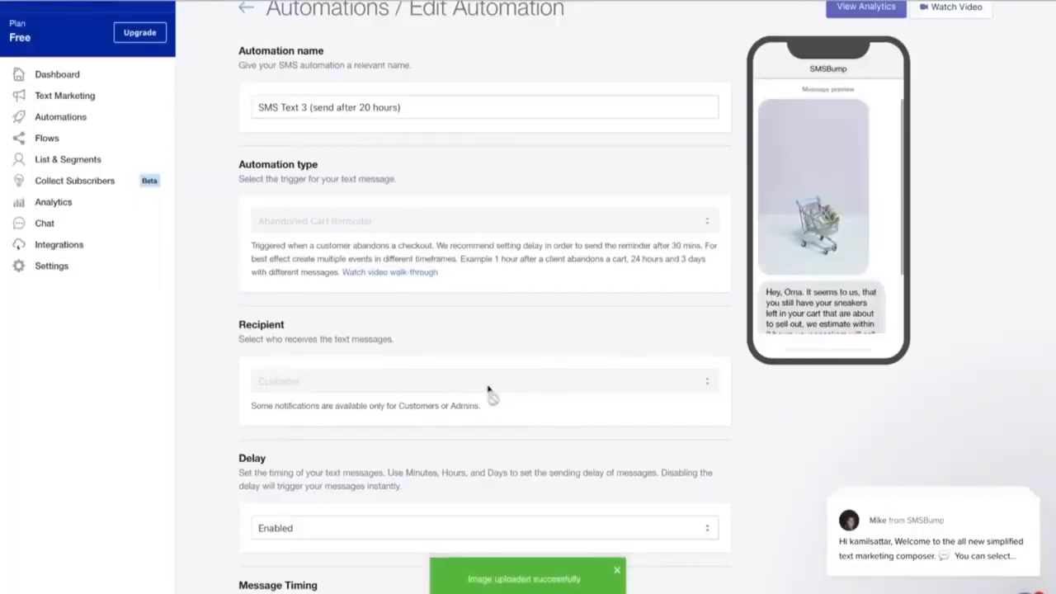
- Replace the text message with the notes' third text starting "DISCOUNT ENDING NOW!! Hey, {FirstName}" and add the STOP opt-out
scroll(418, 421, "down", 10)
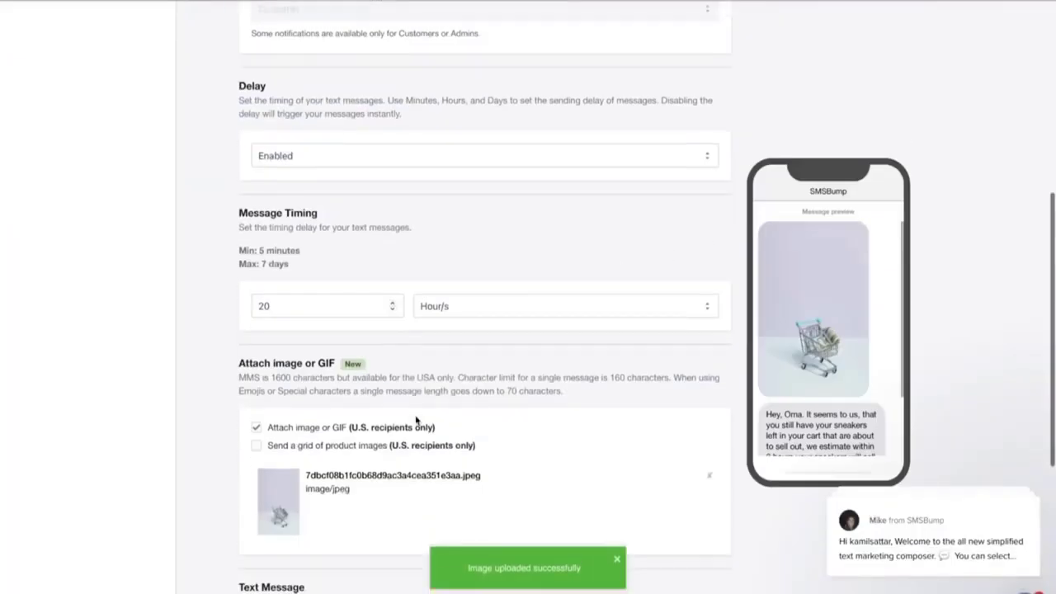
scroll(404, 182, "up", 10)
scroll(404, 181, "down", 10)
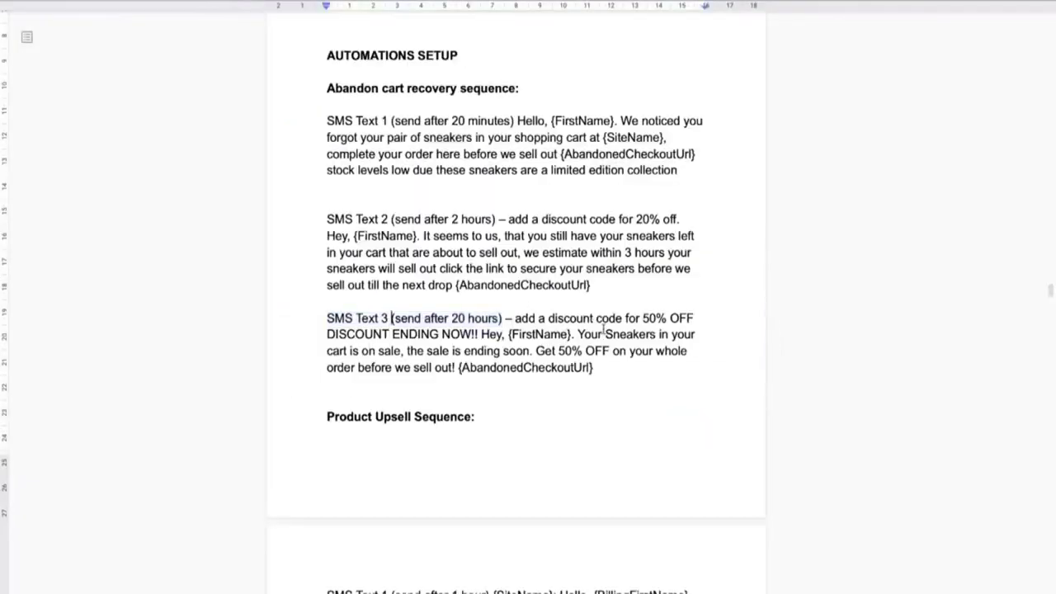
left_click(481, 334)
left_click_drag(325, 334, 633, 370)
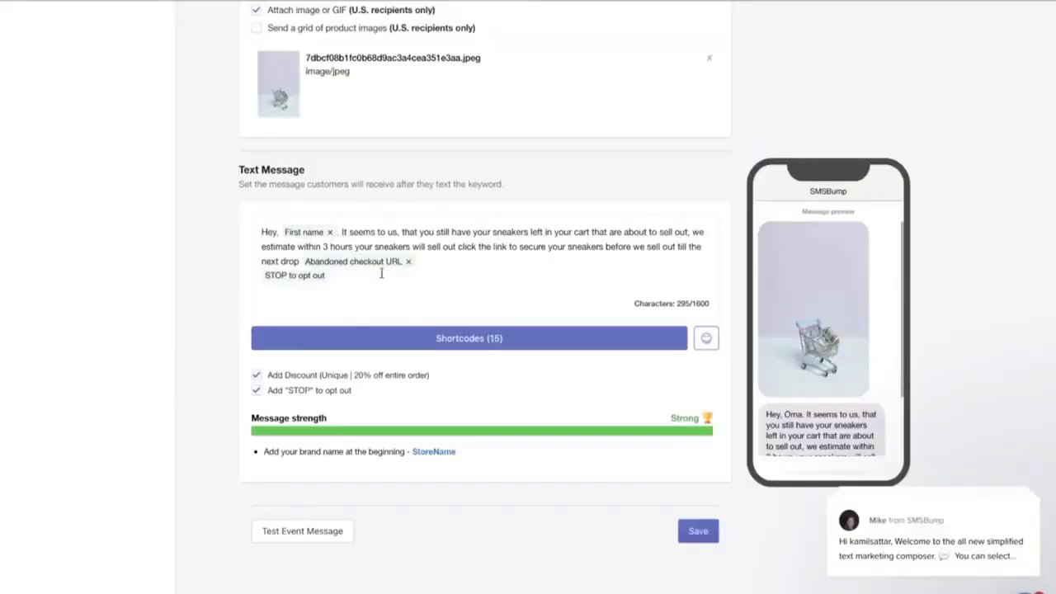
left_click_drag(381, 274, 247, 233)
key("ctrl+v")
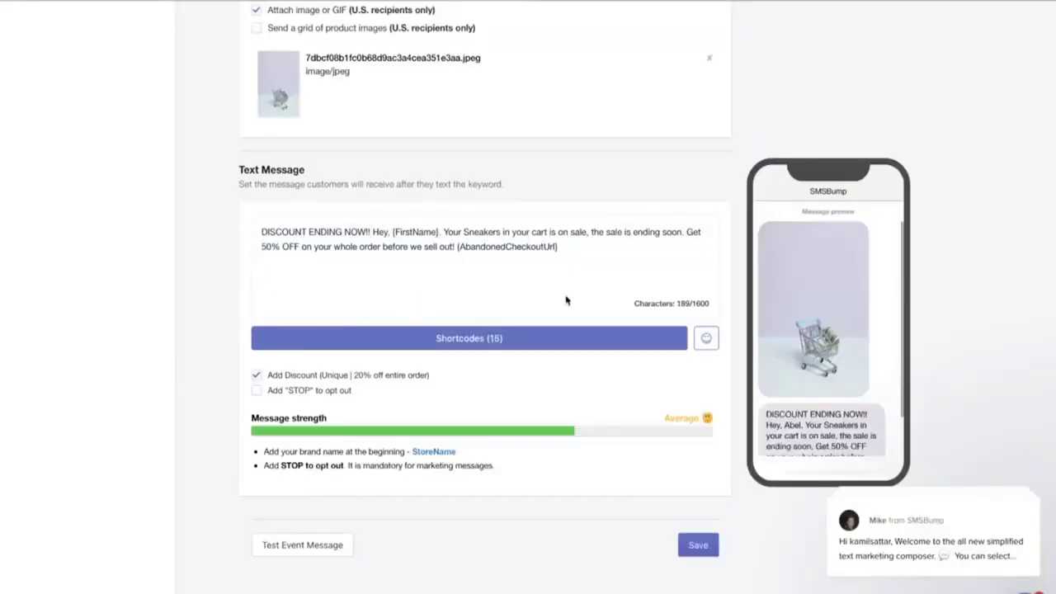
left_click(256, 391)
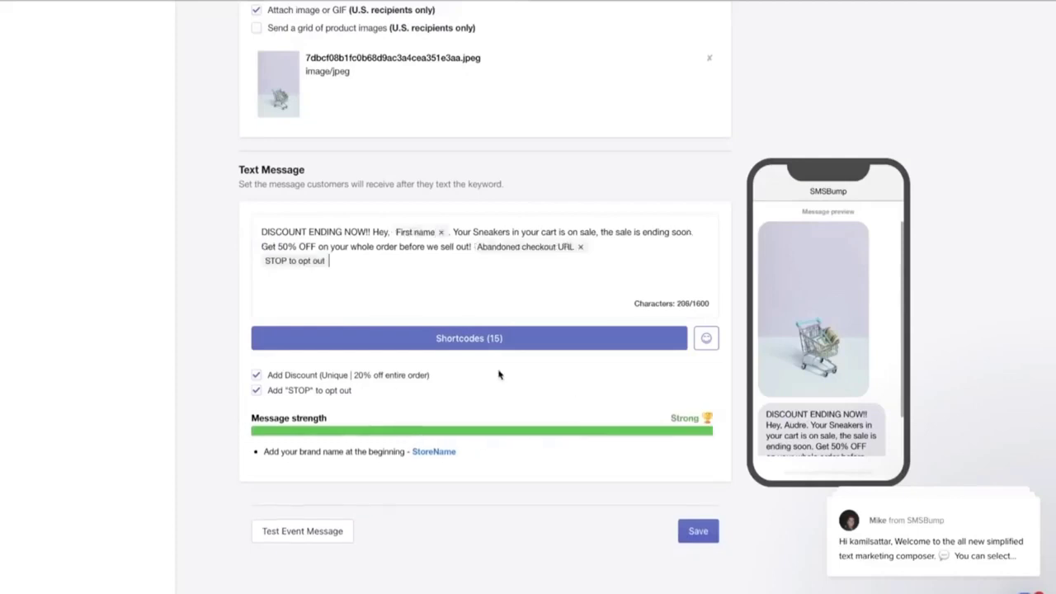
- Replace the message's existing discount with a new one using a value of 50
left_click(257, 375)
left_click(257, 375)
left_click(446, 333)
left_click(394, 345)
left_click(537, 339)
type("50")
left_click(626, 479)
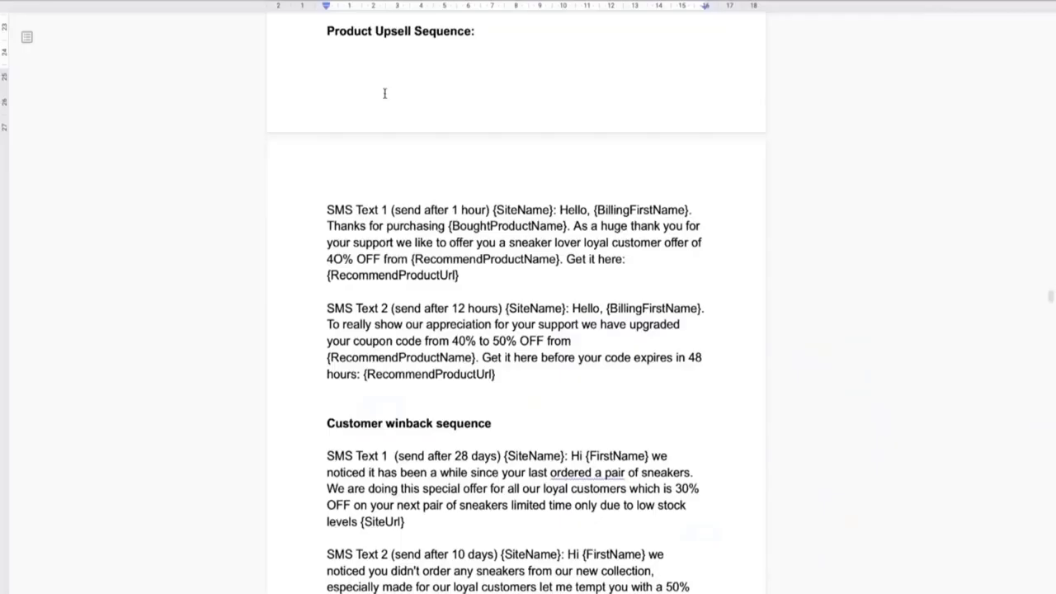
triple_click(352, 32)
key("Right")
key("Home")
left_click_drag(349, 27, 475, 31)
key("Right")
key("BackSpace")
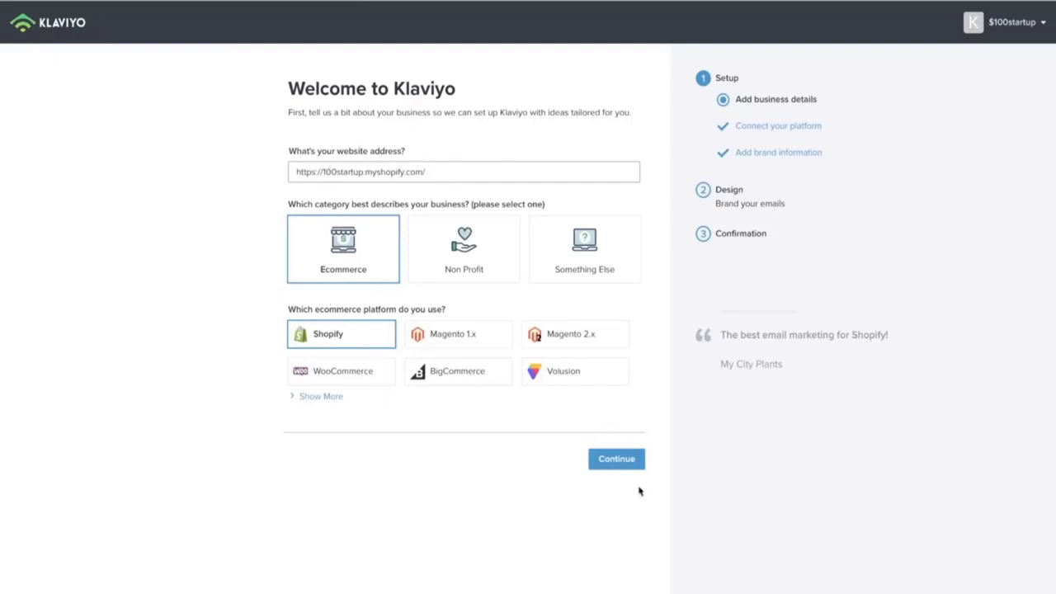
- Complete the Klaviyo setup, connecting the fashionsneaker2021 Shopify store and accepting the email template branding
left_click(631, 460)
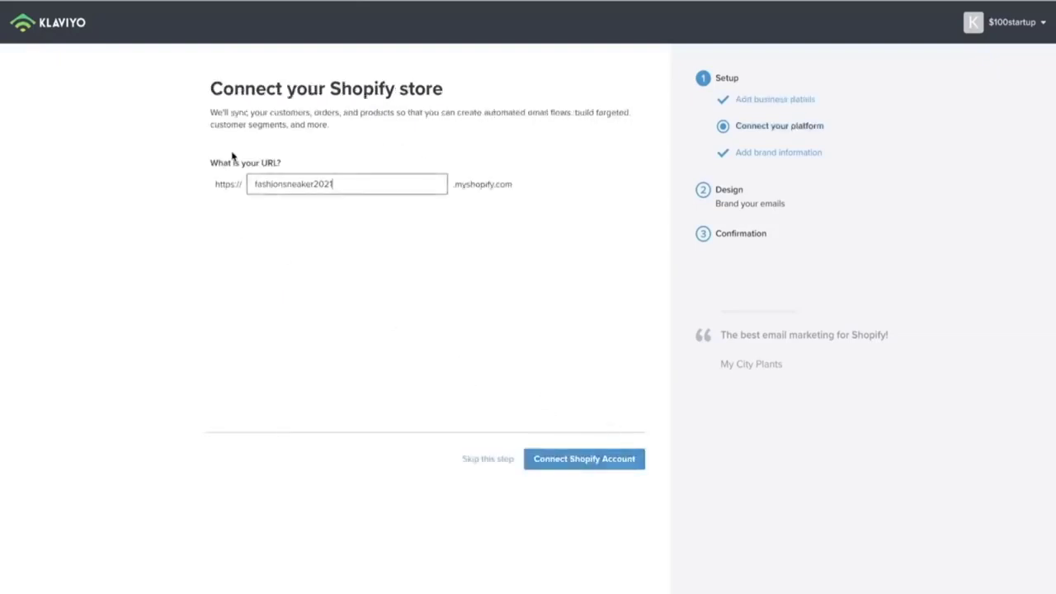
left_click(591, 467)
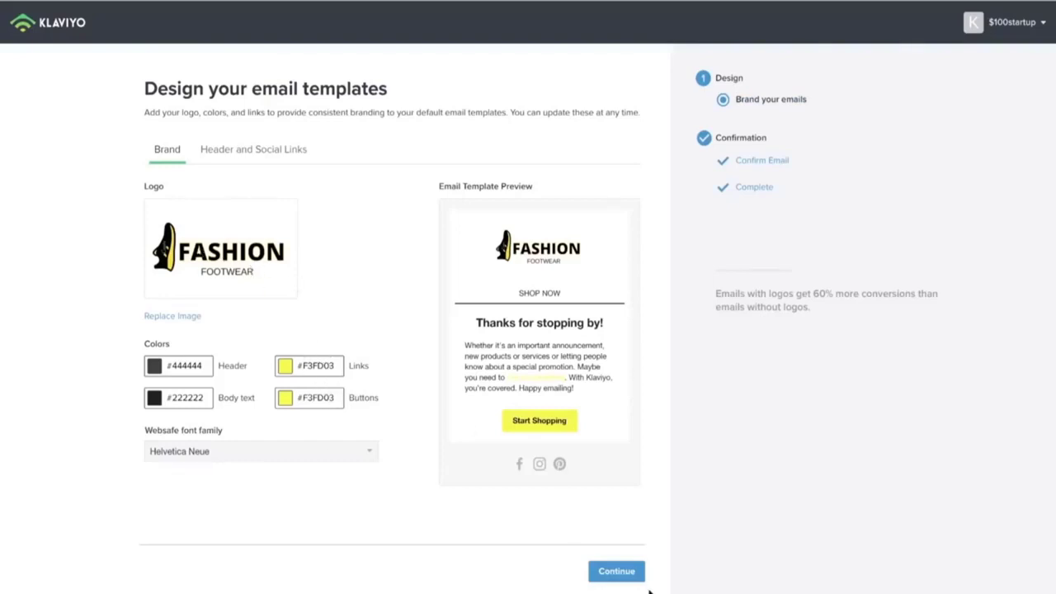
left_click(631, 572)
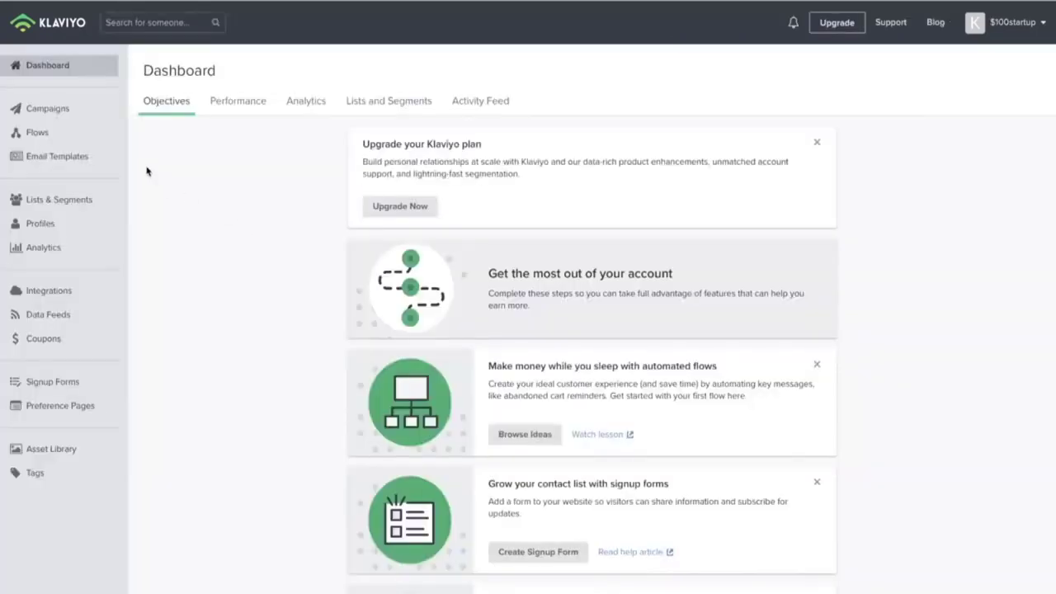
- Consult the Klaviyo setup notes and open the Welcome Series flow for editing
left_click(37, 133)
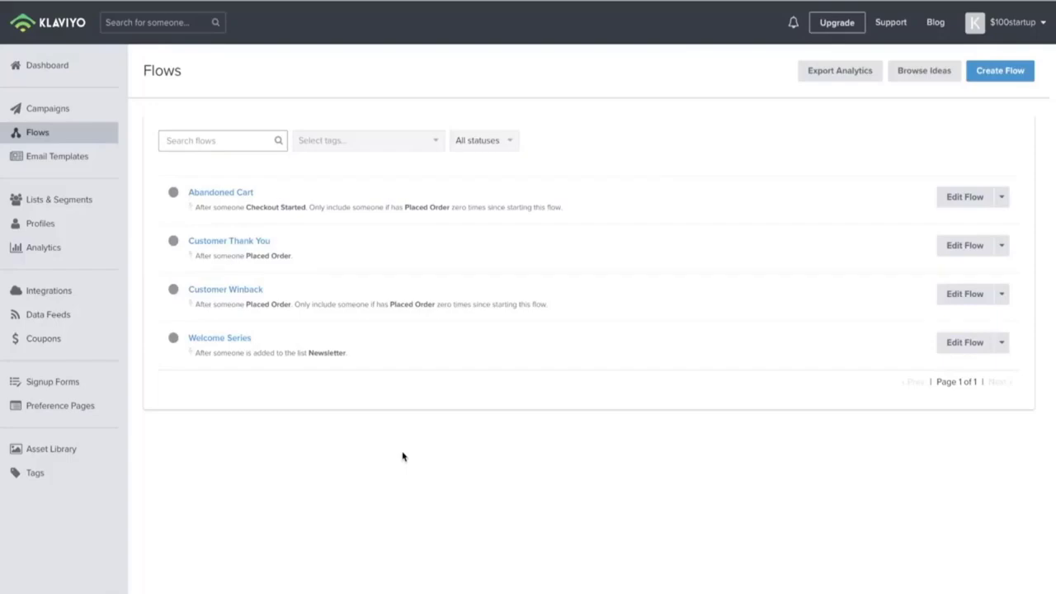
key("ctrl+Tab")
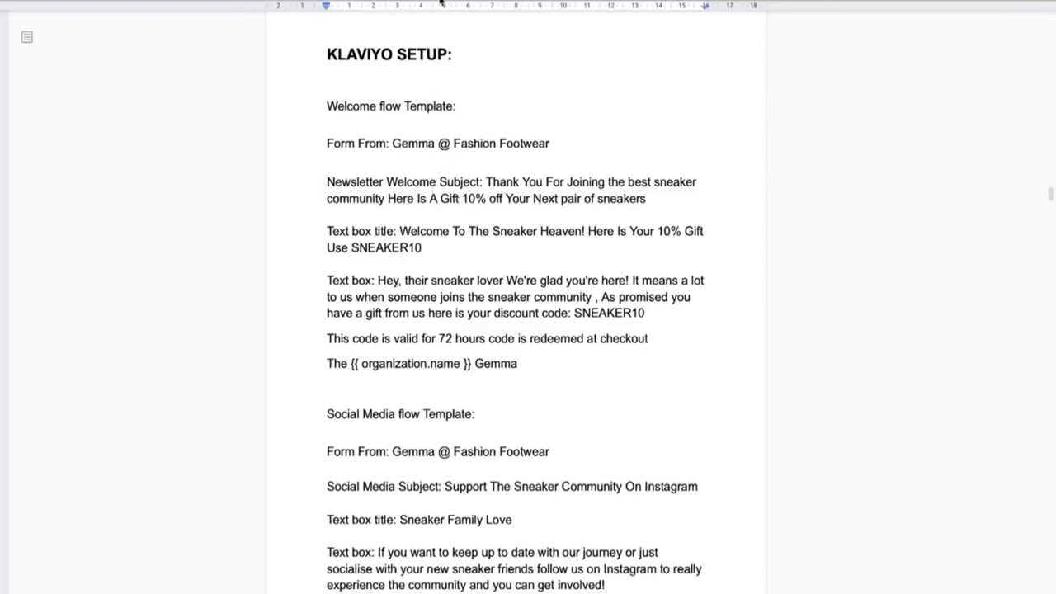
key("ctrl+Tab")
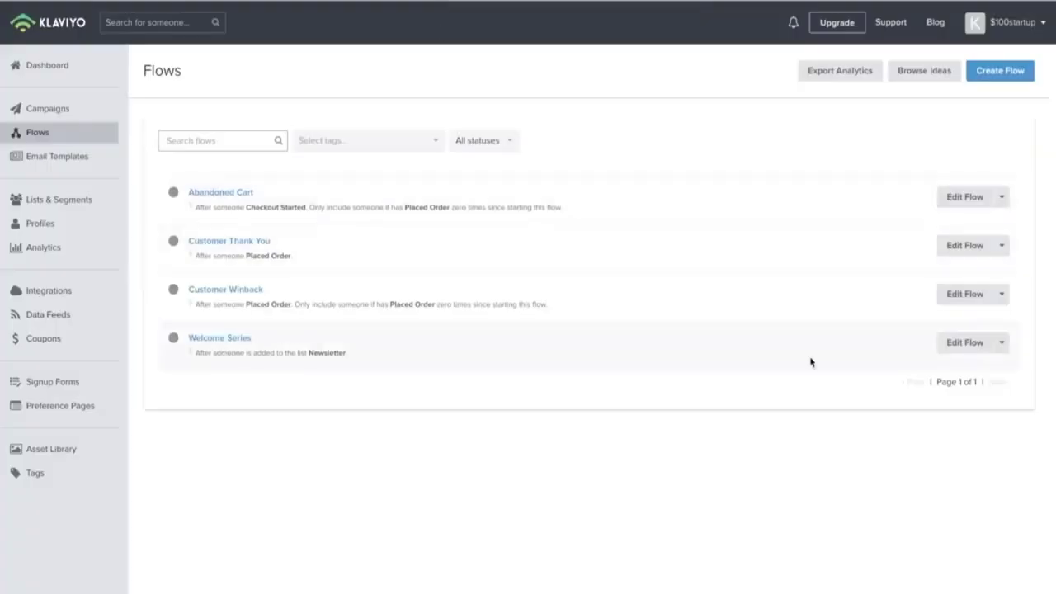
left_click(945, 341)
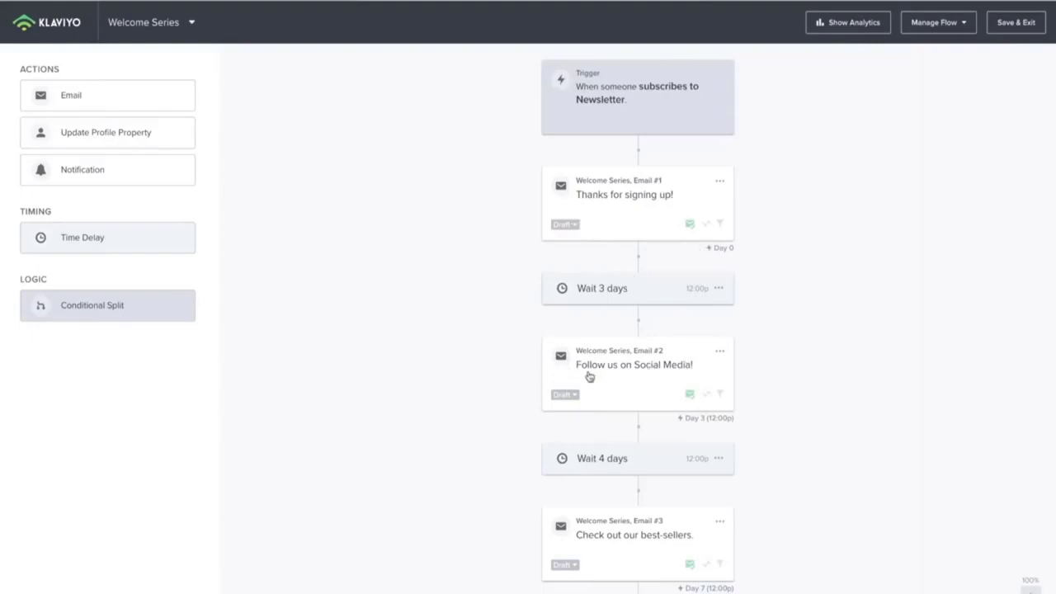
- Delete the 4-day time delay and the "Check out our best-sellers." email from the Welcome Series flow
left_click(635, 467)
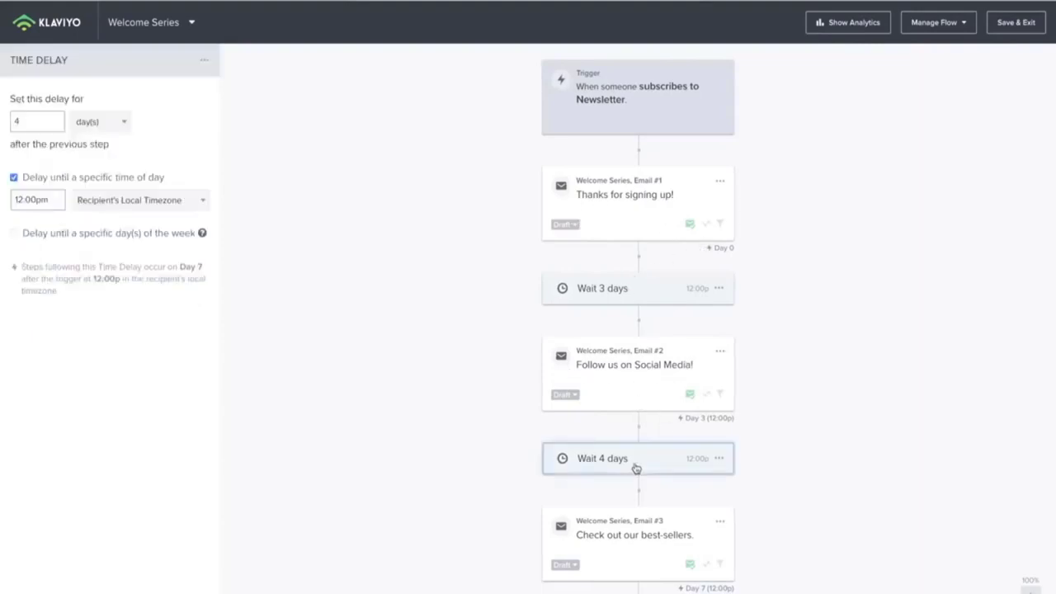
left_click(720, 458)
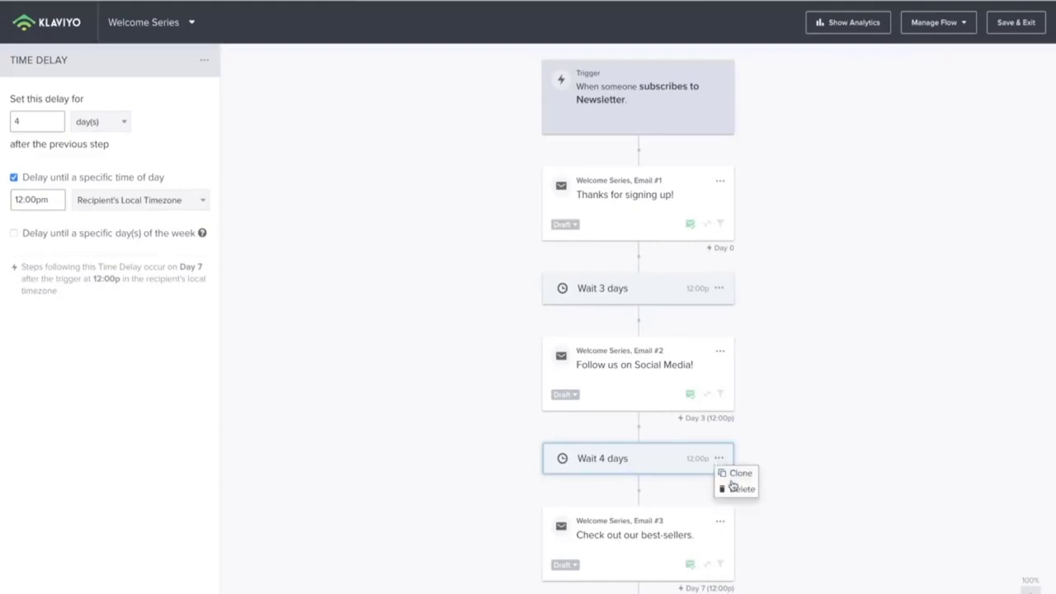
left_click(736, 488)
left_click(699, 200)
left_click(622, 482)
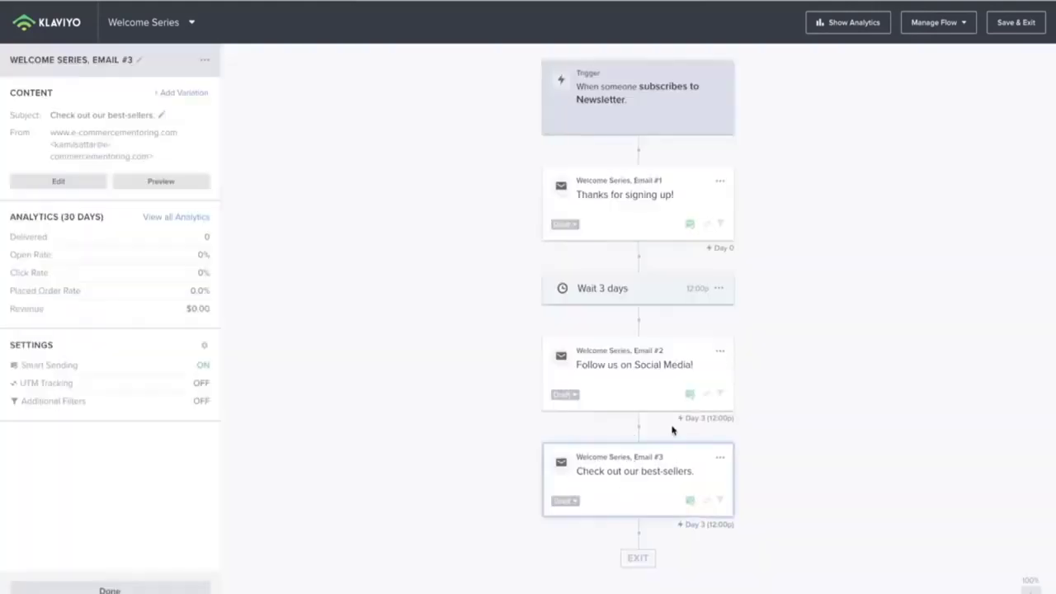
left_click(720, 457)
left_click(737, 521)
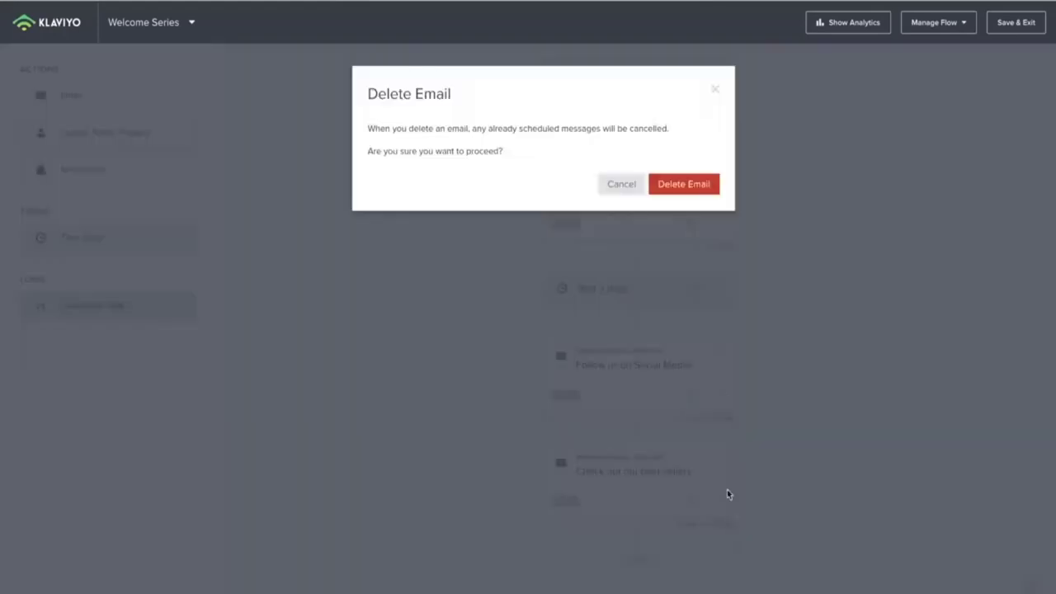
left_click(696, 187)
- Turn off Smart Sending and turn on UTM tracking for the "Thanks for signing up!" email
left_click(572, 218)
left_click(719, 181)
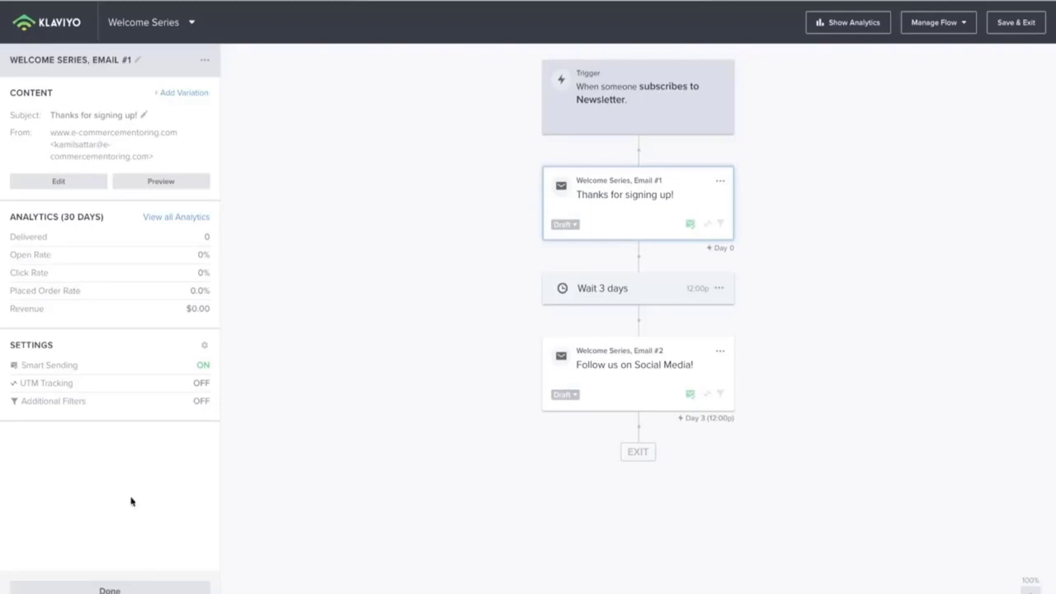
left_click(203, 371)
left_click(197, 96)
left_click(196, 186)
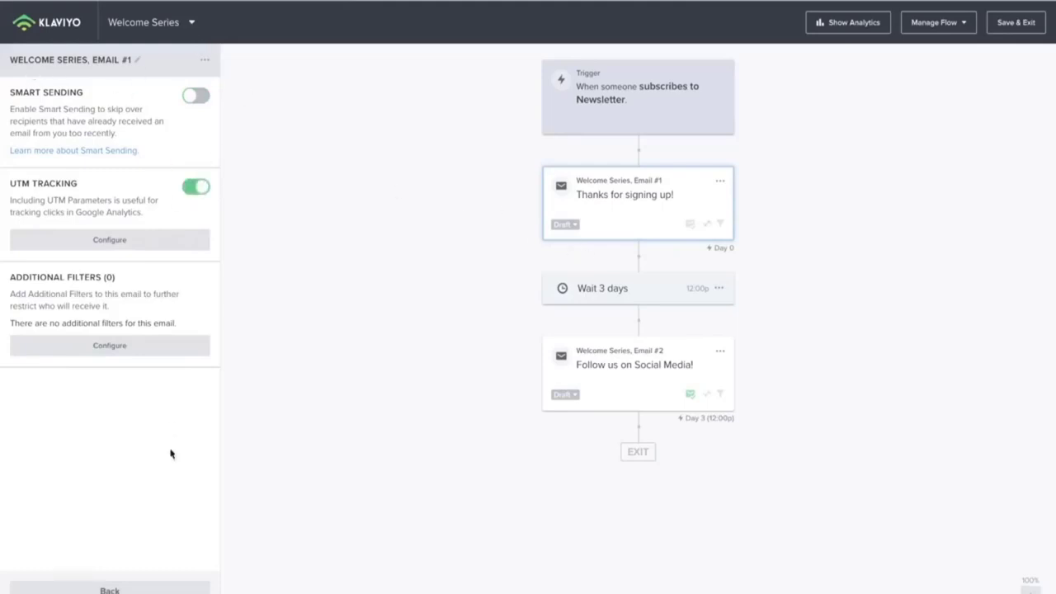
left_click(145, 585)
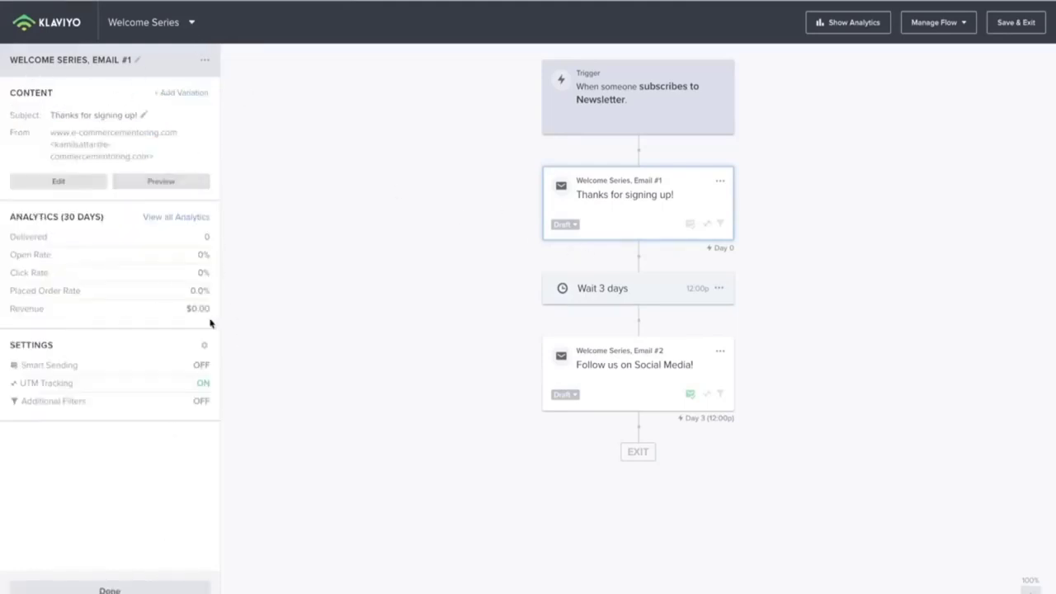
left_click(721, 181)
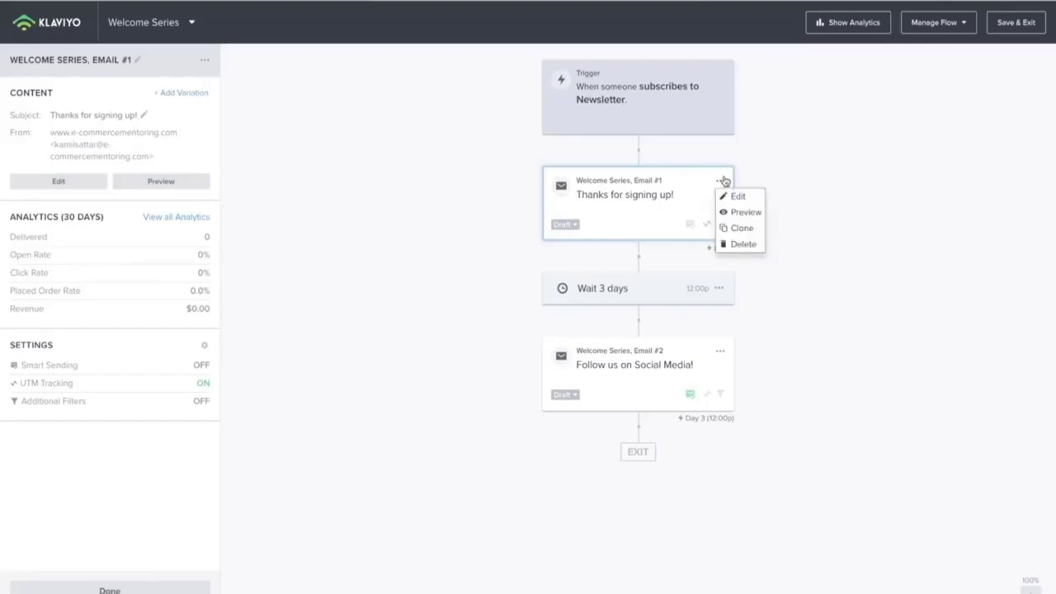
left_click(861, 173)
left_click(721, 351)
left_click(485, 344)
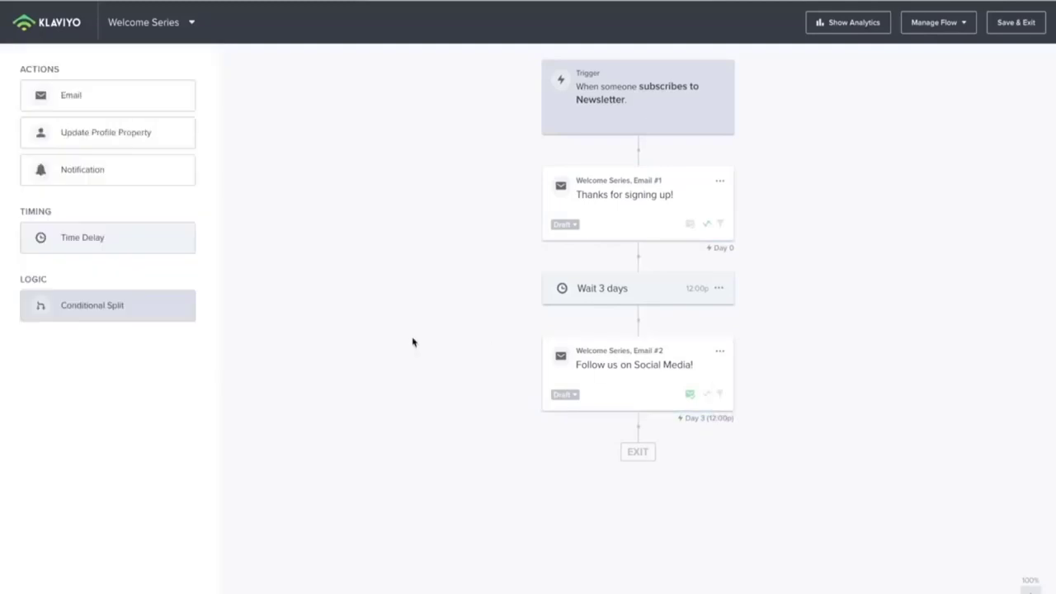
- Turn off Smart Sending and turn on UTM tracking for the "Follow us on Social Media!" email
left_click(651, 379)
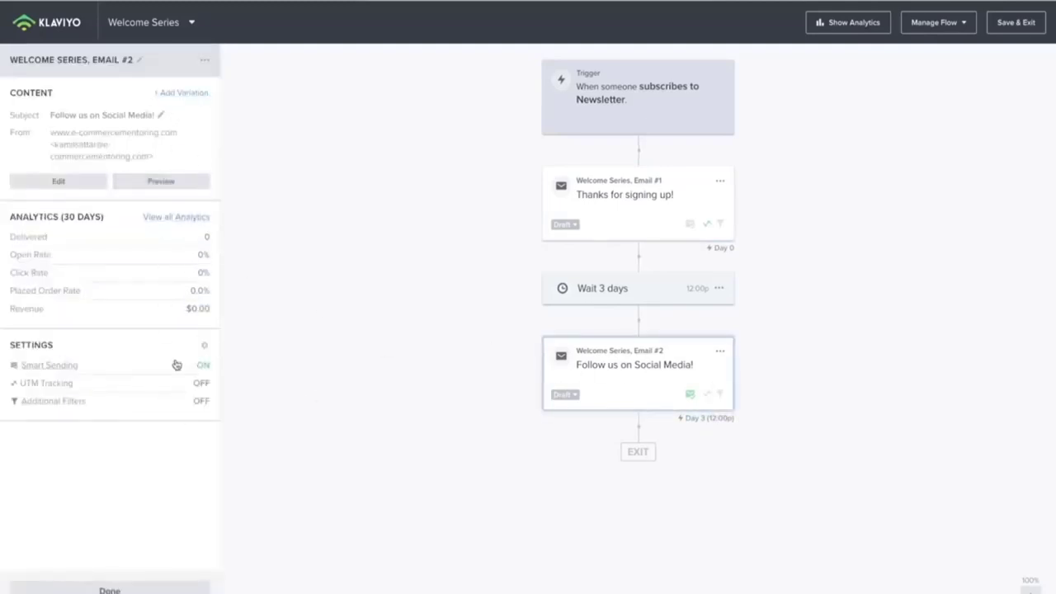
left_click(83, 368)
left_click(196, 96)
left_click(197, 188)
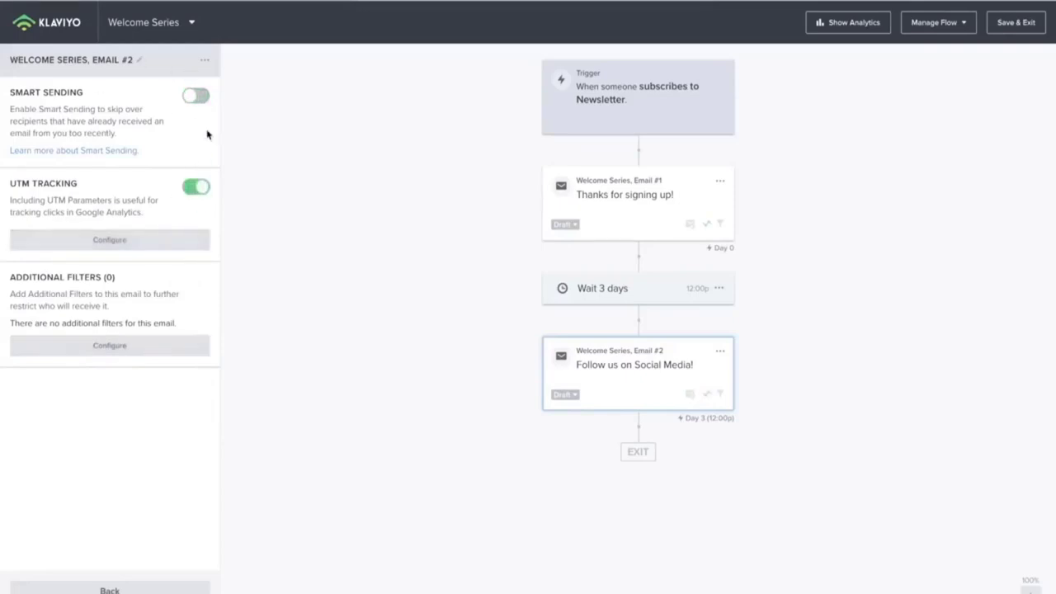
left_click(110, 590)
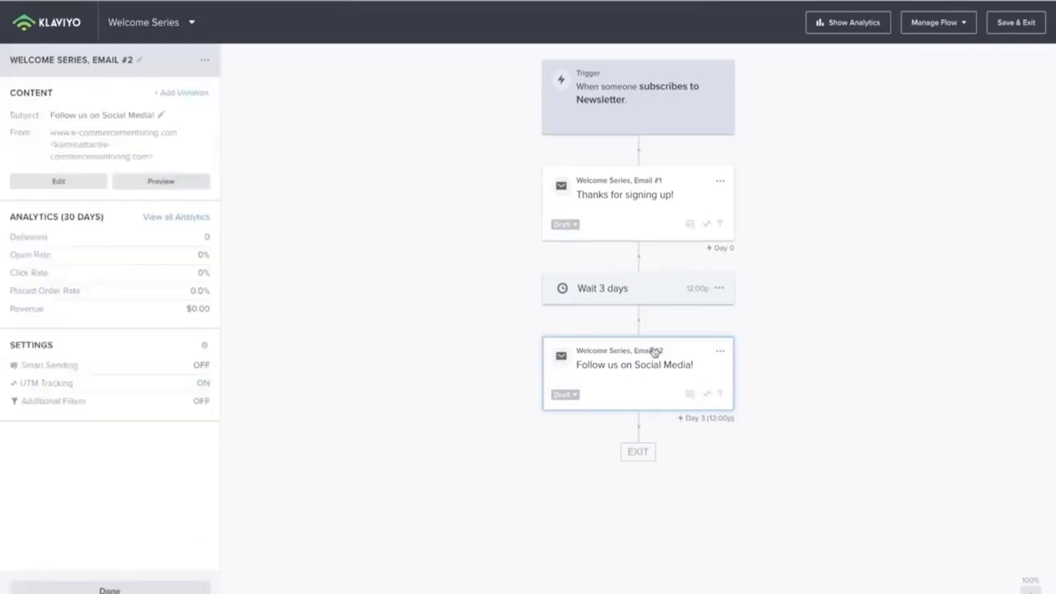
- Set both Welcome Series emails, "Thanks for signing up!" and "Follow us on Social Media!", to Live
left_click(566, 225)
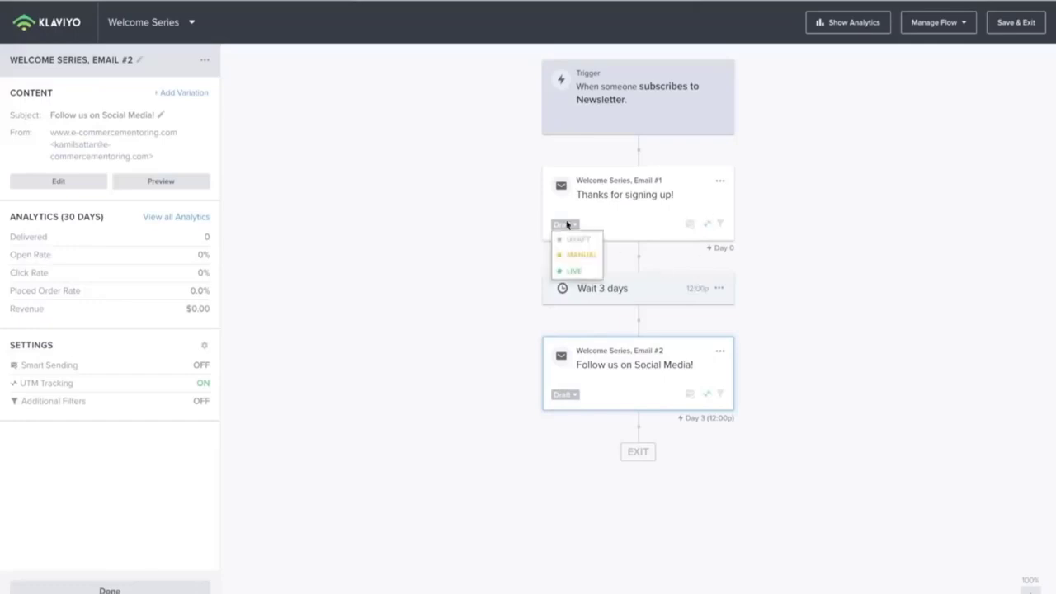
left_click(578, 272)
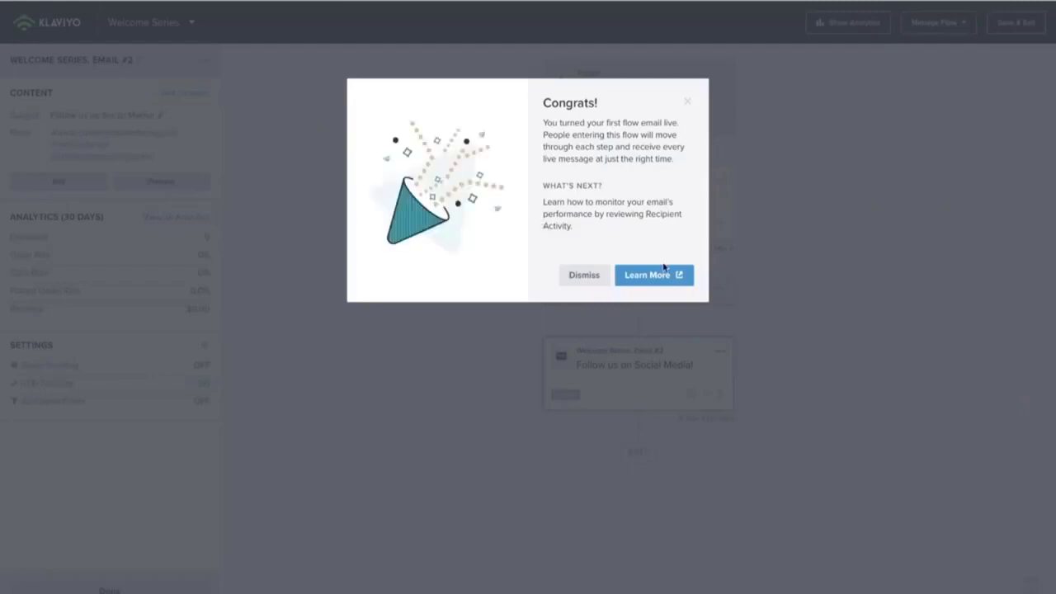
left_click(690, 106)
left_click(563, 402)
left_click(568, 438)
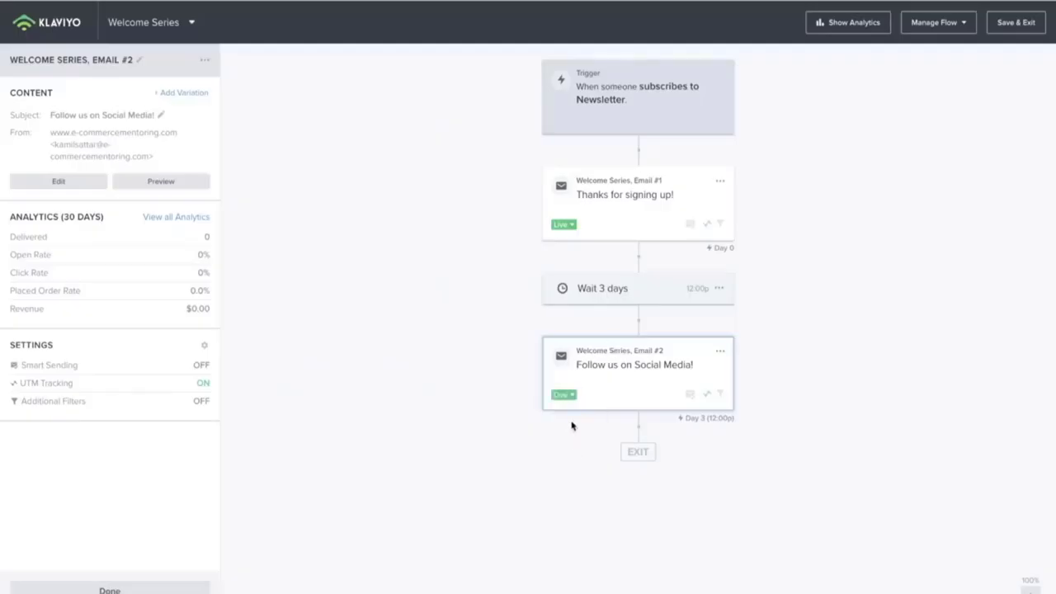
- Review the Klaviyo setup notes and set the time delay between the two Welcome Series emails to 2 days
left_click(276, 6)
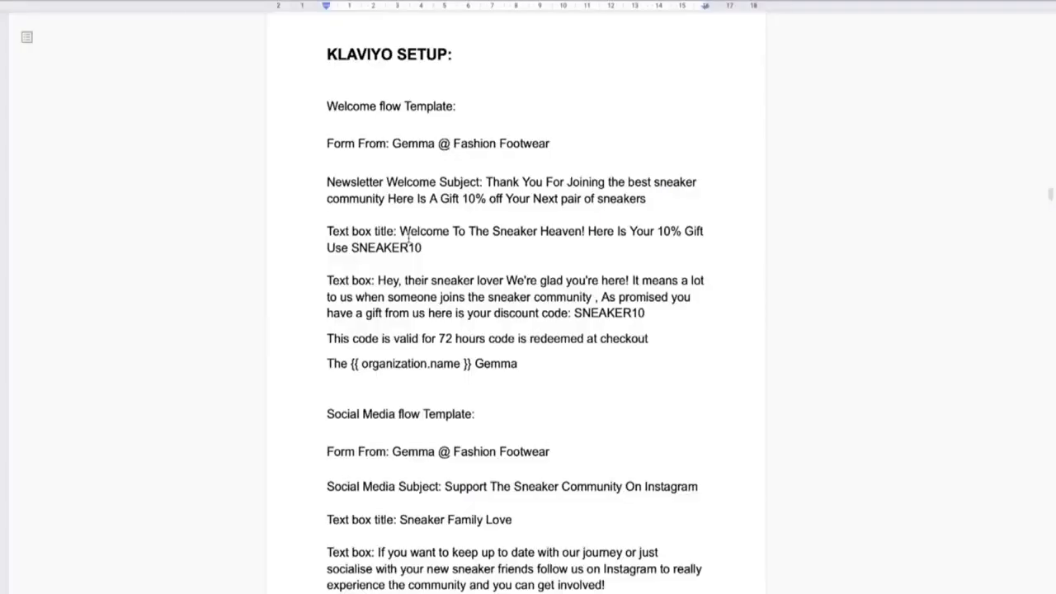
scroll(410, 312, "down", 1)
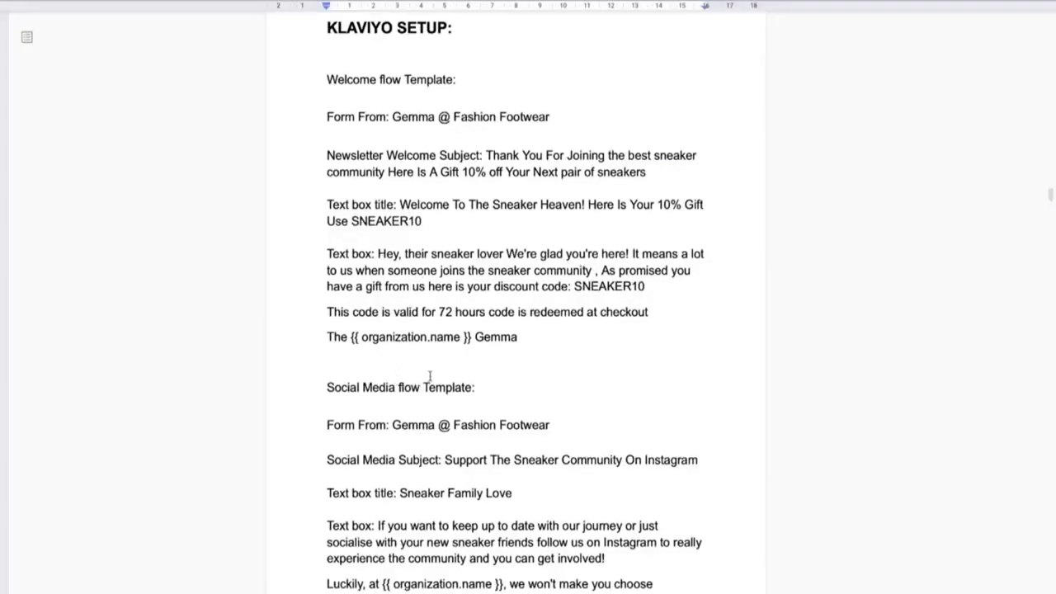
scroll(422, 396, "down", 5)
scroll(422, 396, "up", 8)
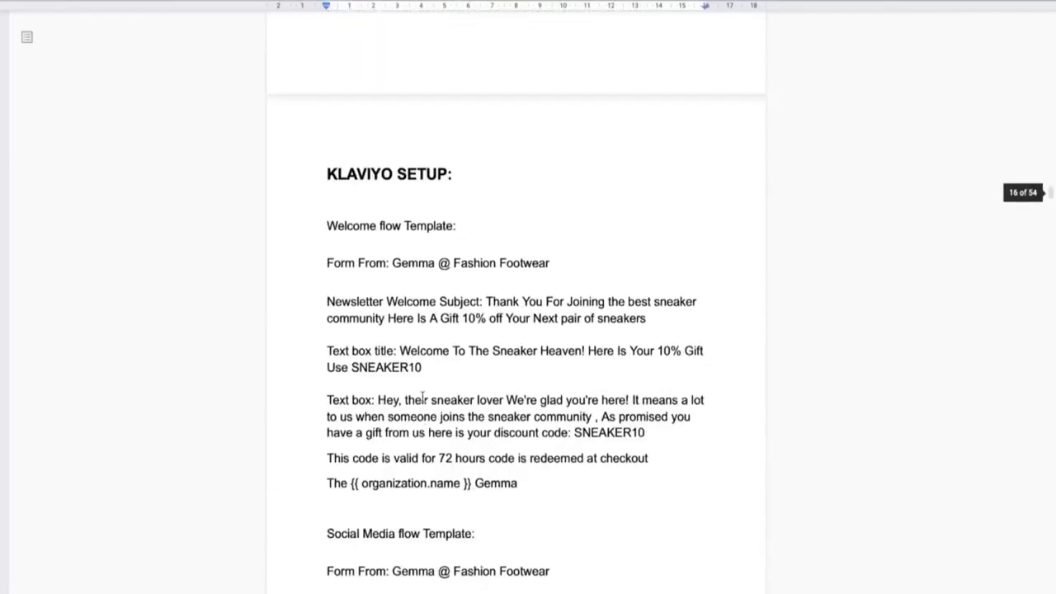
left_click(410, 10)
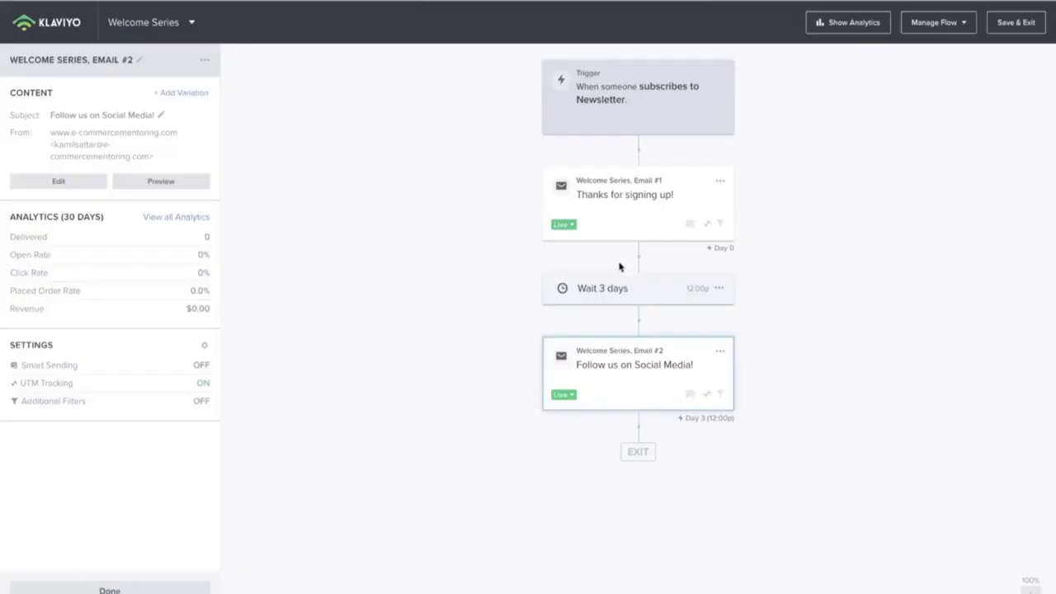
left_click(720, 288)
left_click(636, 290)
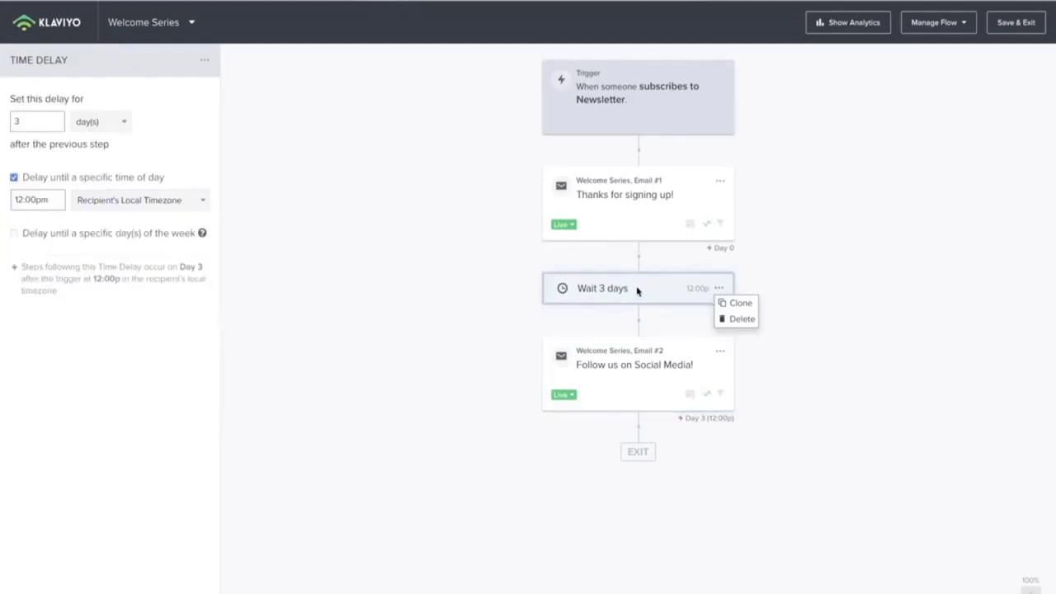
left_click(25, 123)
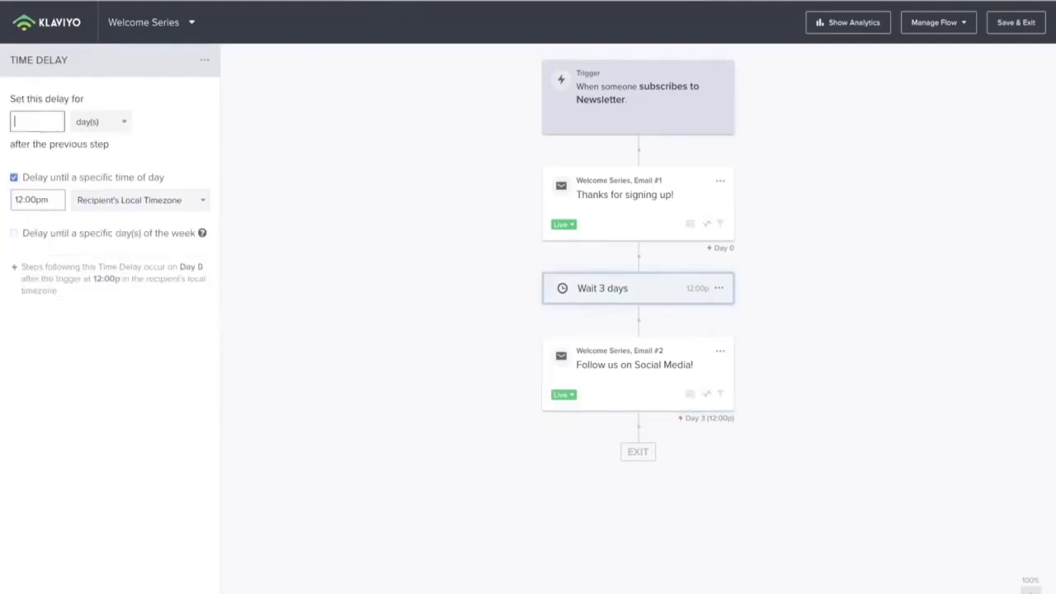
type("2")
left_click(520, 495)
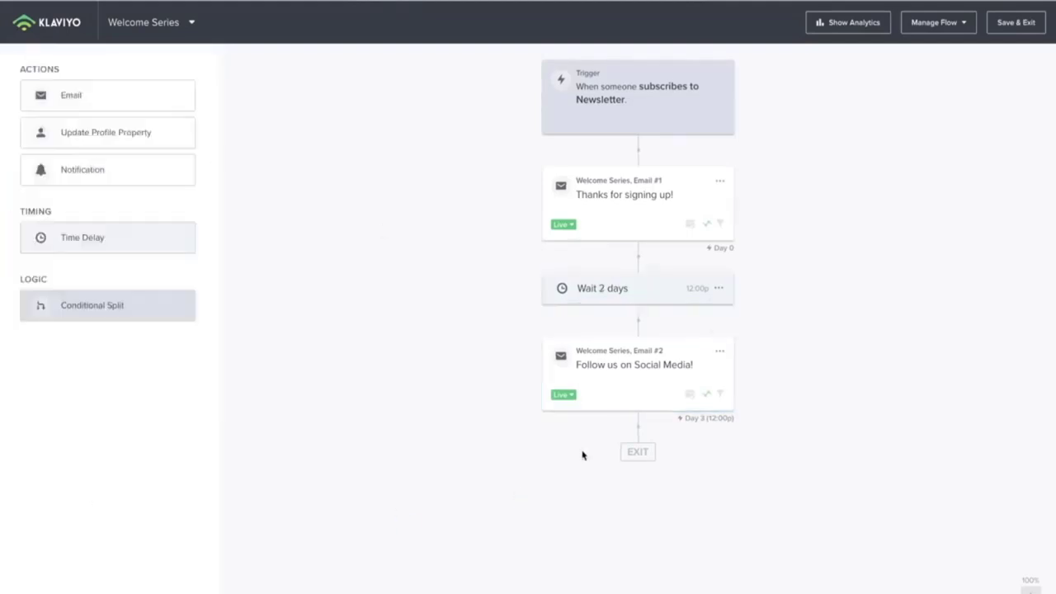
- Replace the sender name of the "Thanks for signing up!" email with the welcome flow sender name copied from the setup notes
left_click(637, 204)
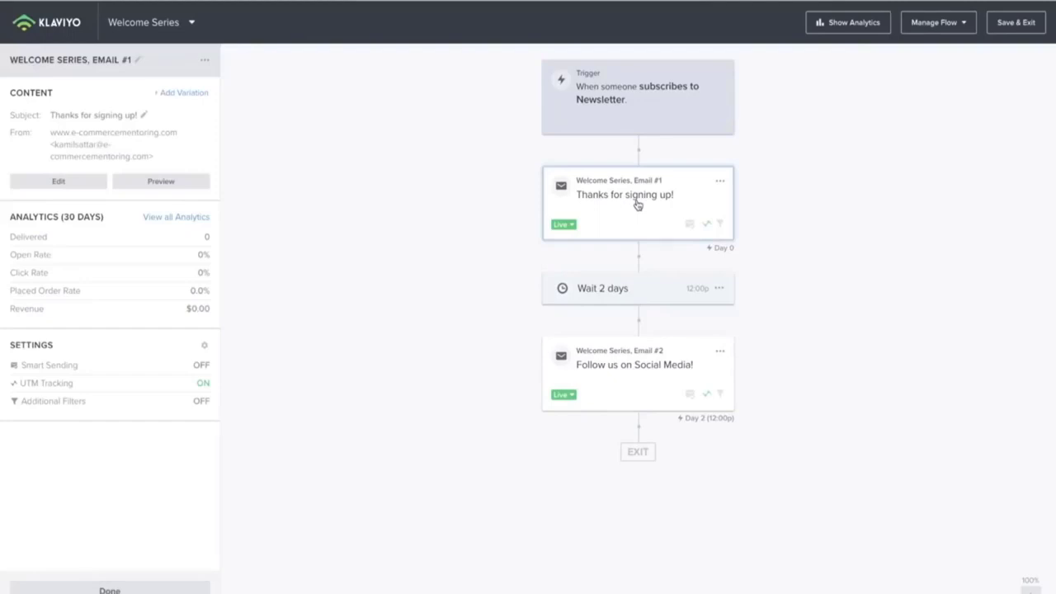
left_click(53, 180)
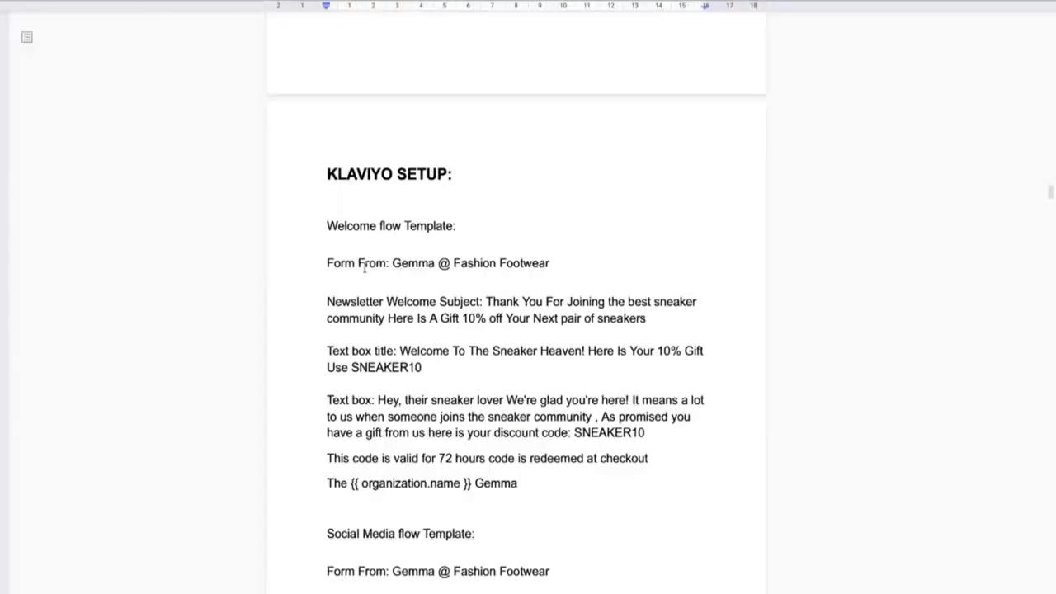
mouse_move(389, 262)
left_mouse_down()
mouse_move(558, 262)
mouse_move(389, 264)
left_mouse_up()
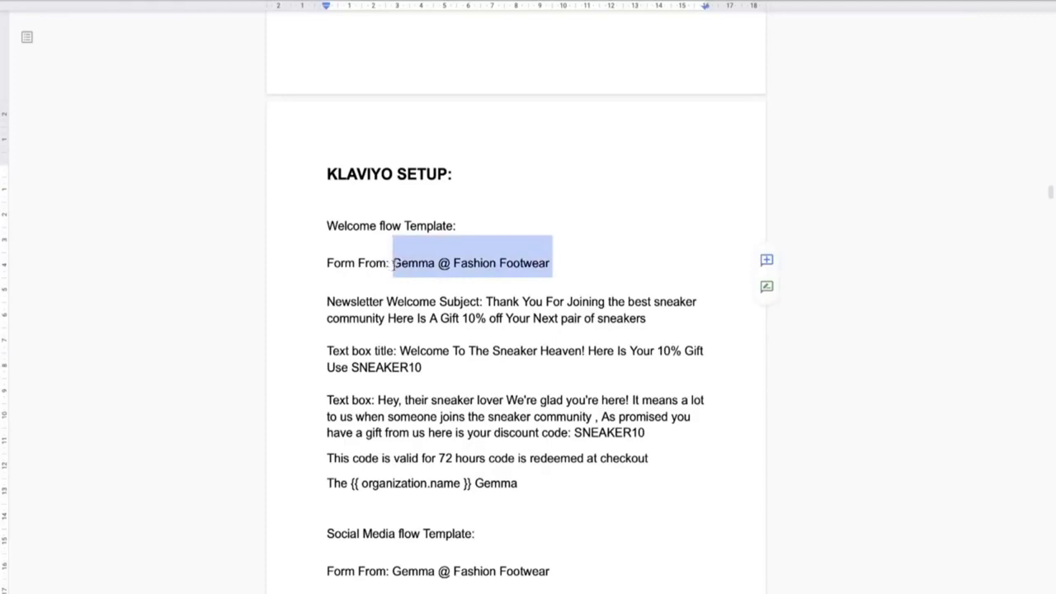
right_click(430, 252)
left_click(464, 322)
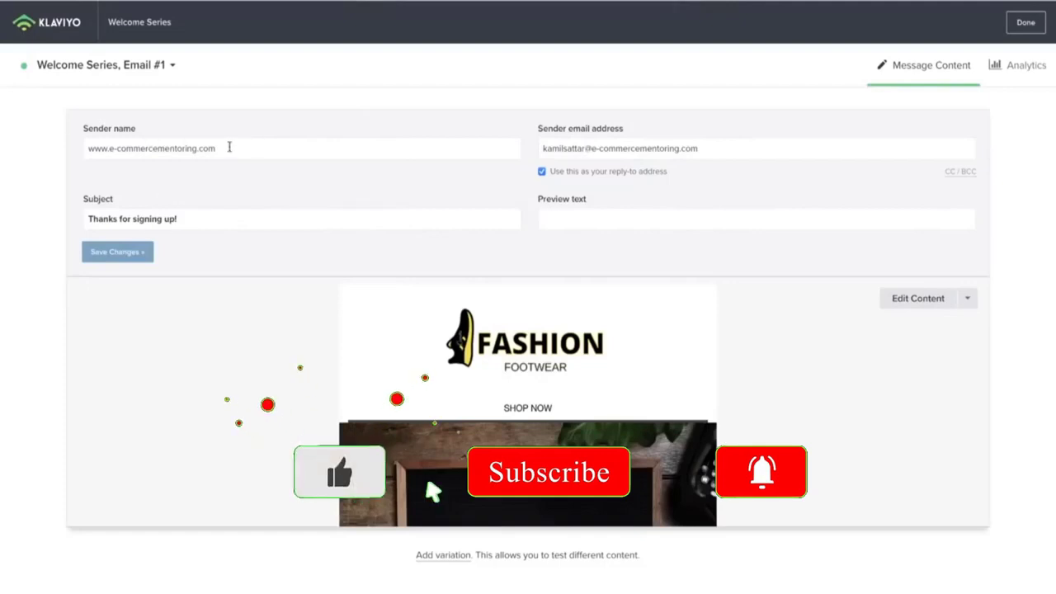
left_click_drag(226, 147, 40, 146)
key("ctrl+v")
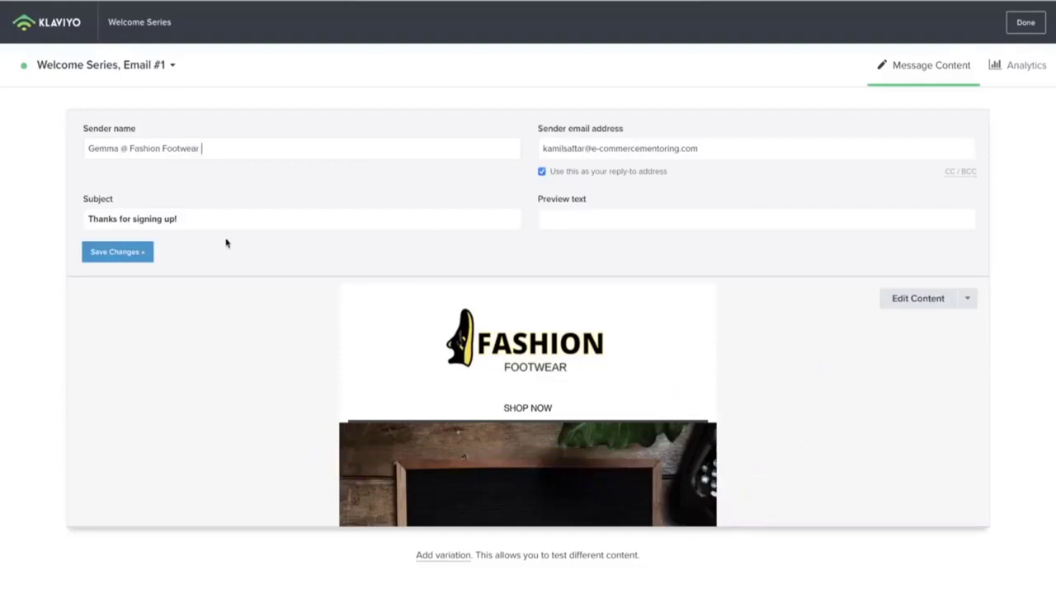
- Set the email subject to "Thank You For Joining the best sneaker community Here Is A Gift 10% off Your Next pair of sneakers"
left_click(173, 6)
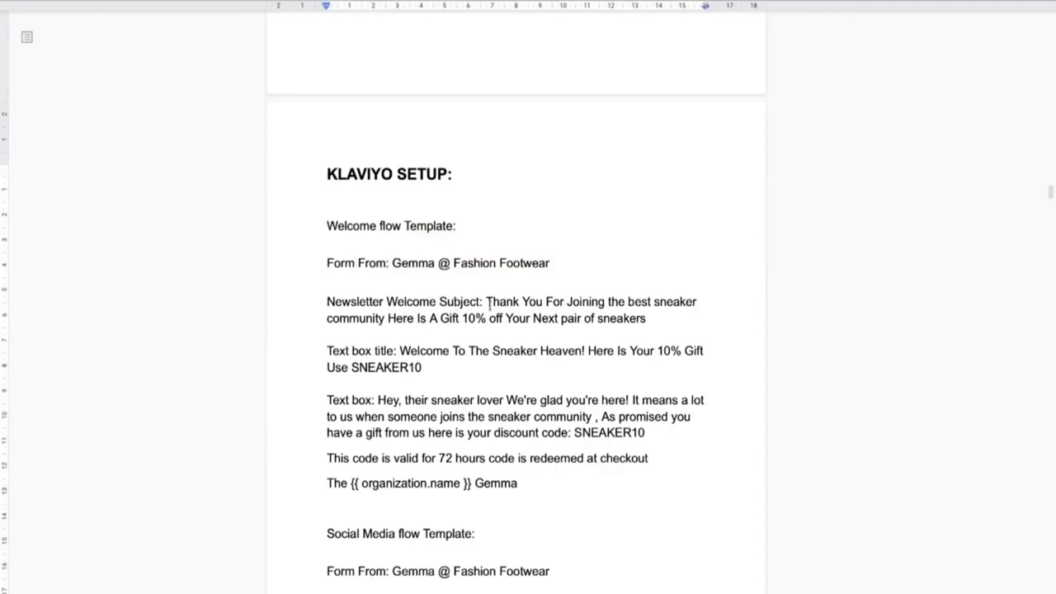
left_click_drag(486, 302, 656, 326)
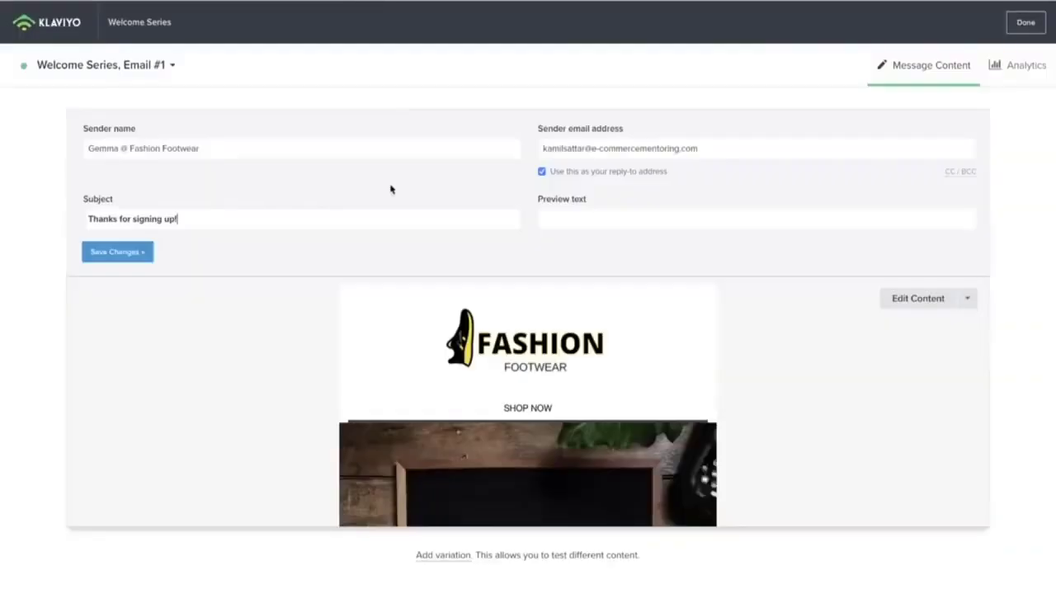
left_click_drag(371, 218, 79, 212)
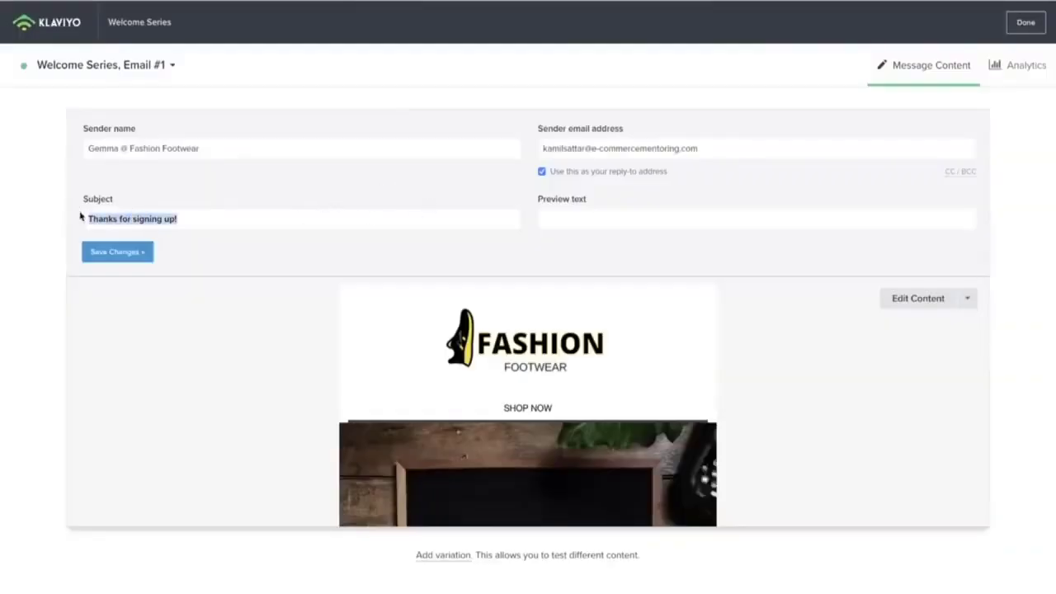
key("ctrl+v")
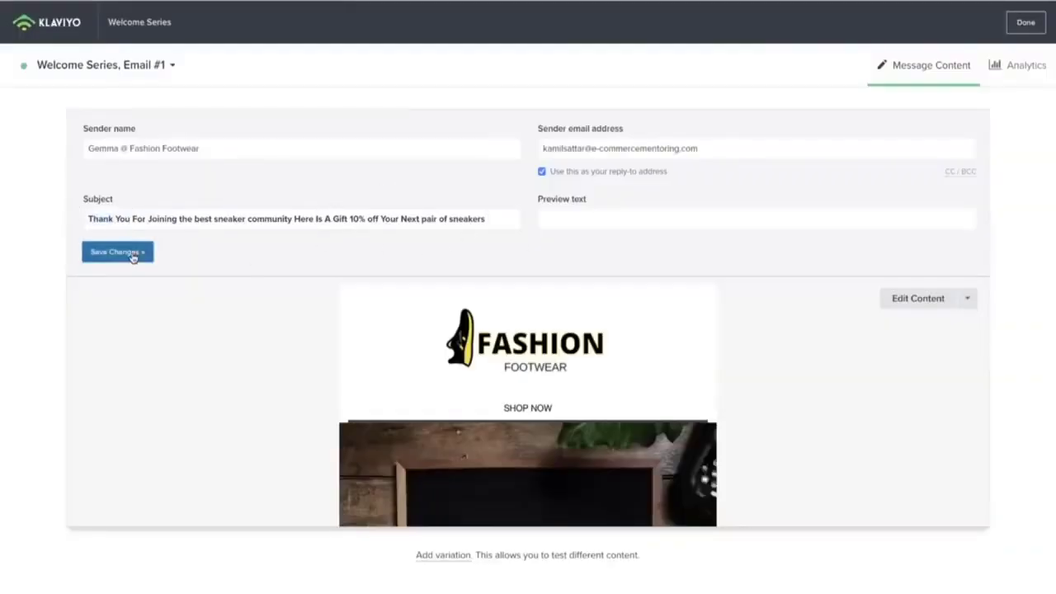
- Save the sender and subject changes, and replace the Welcome image in the email content with the uploaded sneaker photo "Screenshot 2020-12-02 at 15.14.46"
left_click(917, 298)
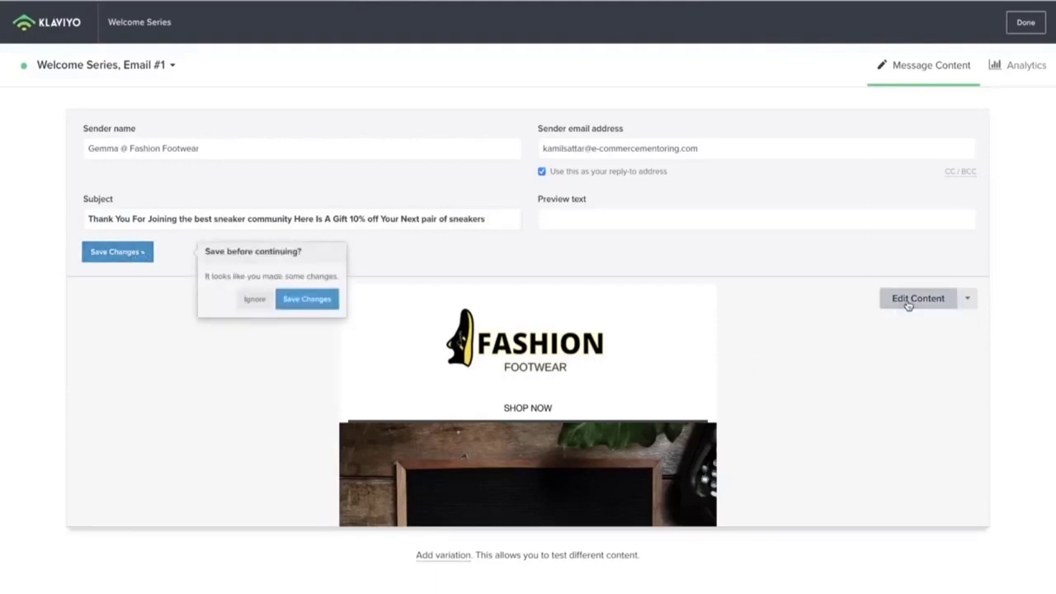
left_click(306, 300)
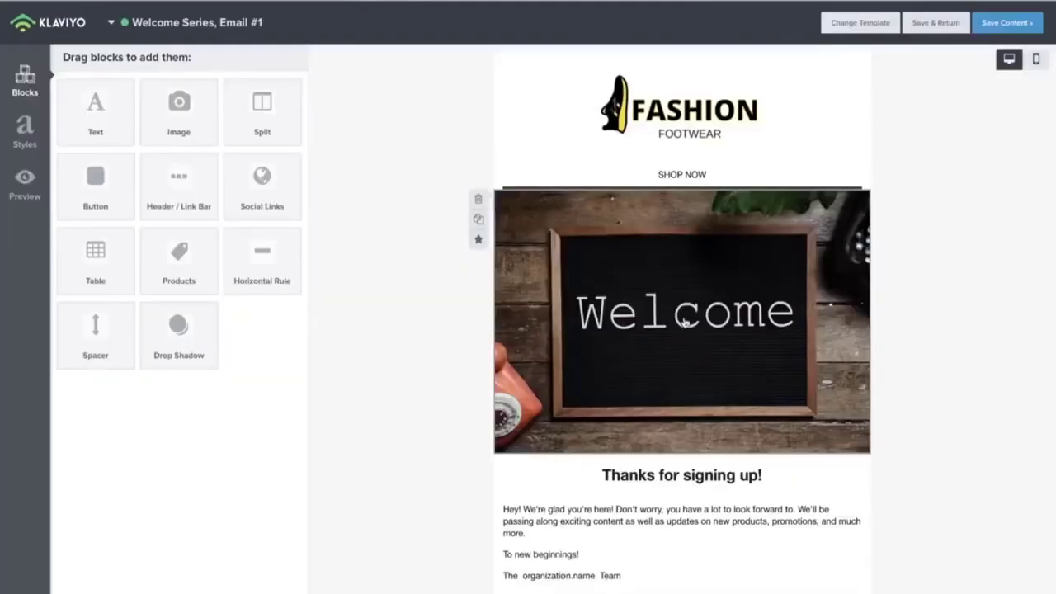
left_click(684, 324)
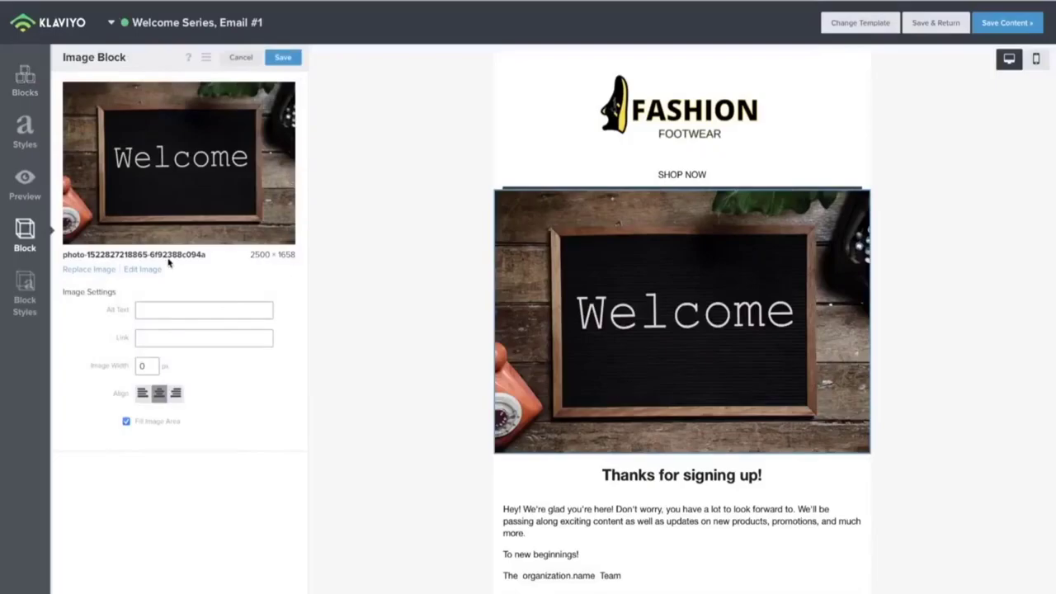
left_click(82, 272)
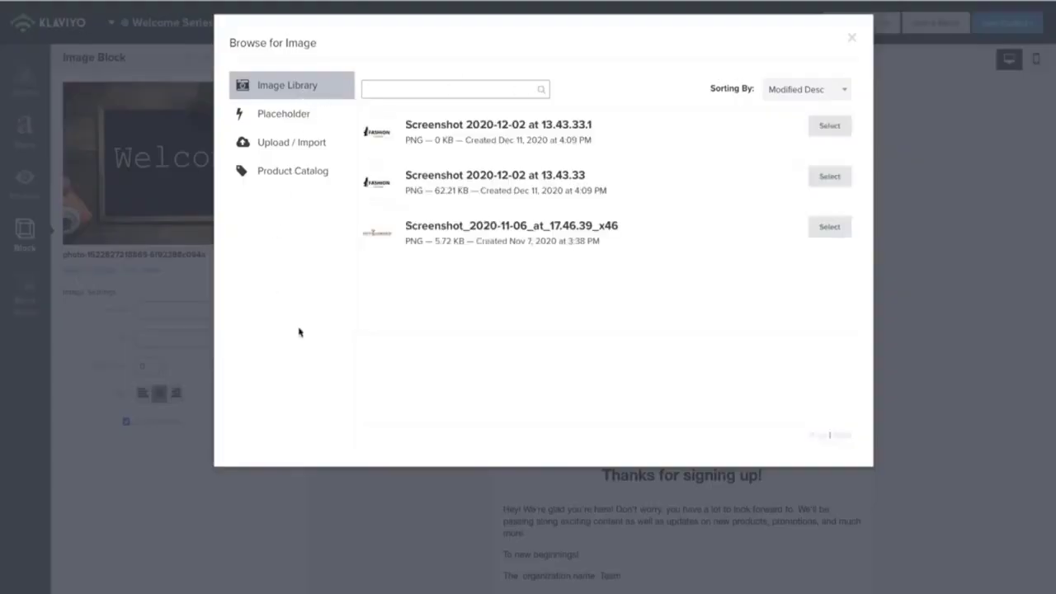
left_click(287, 146)
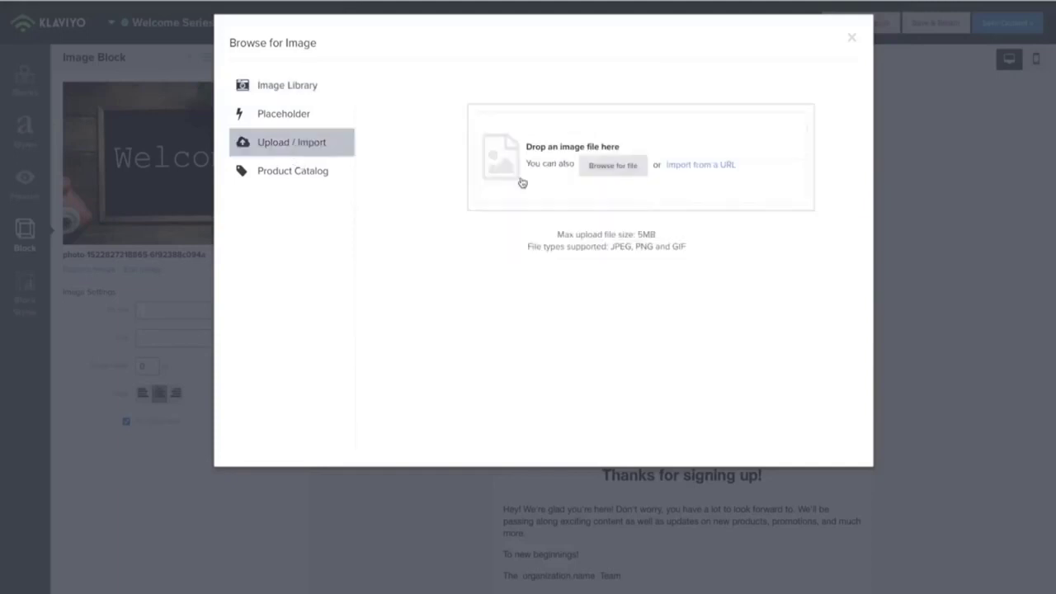
left_click(597, 164)
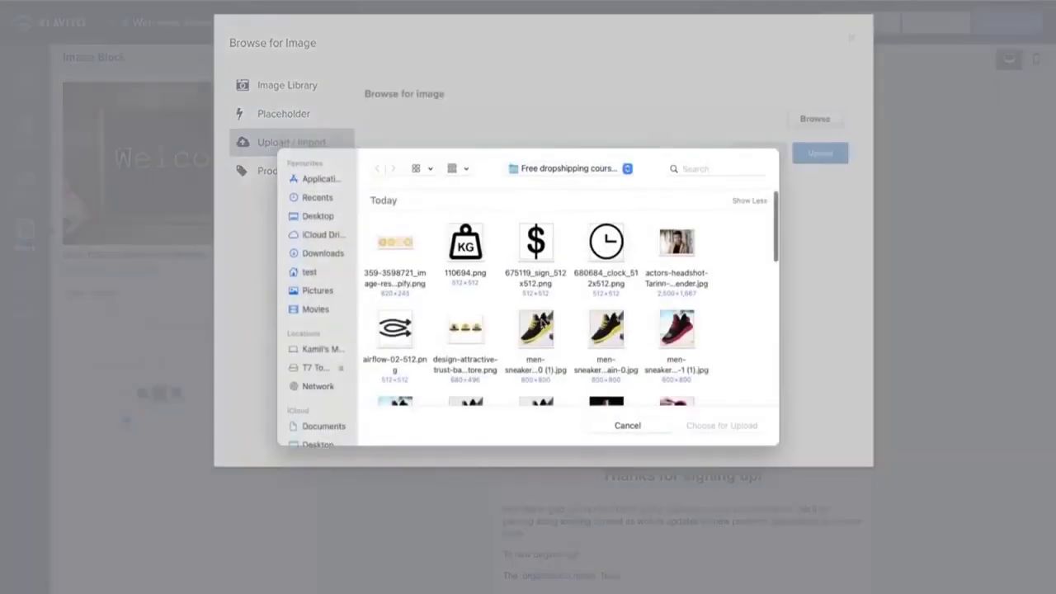
scroll(542, 322, "down", 10)
scroll(542, 325, "down", 10)
left_click(605, 359)
left_click(726, 425)
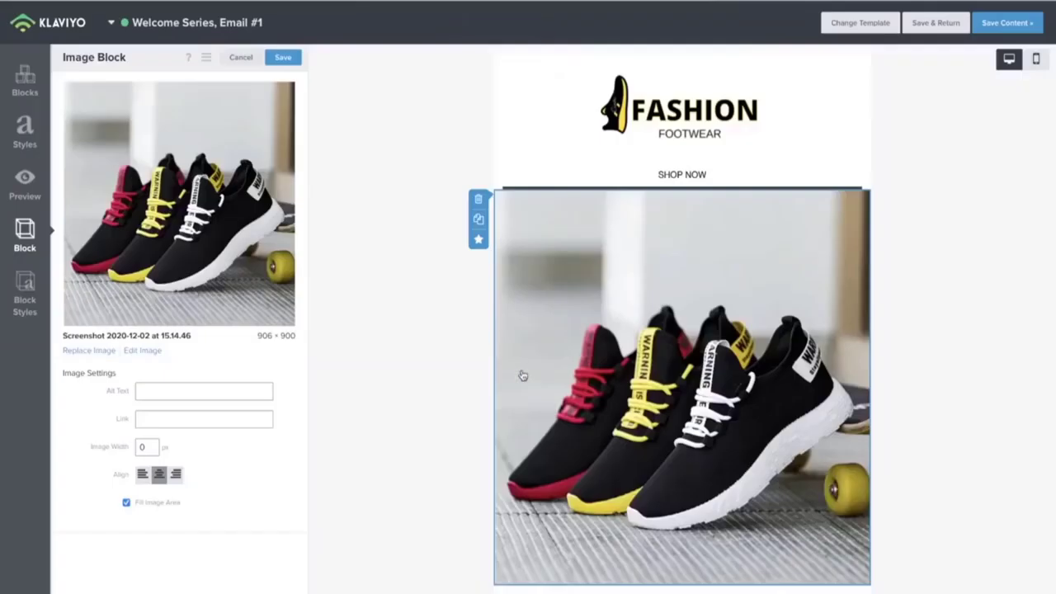
- Replace the "Thanks for signing up!" heading with "Welcome To The Sneaker Heaven! Here Is Your 10% Gift Use SNEAKER10" from the setup notes
scroll(523, 372, "down", 5)
left_click(662, 302)
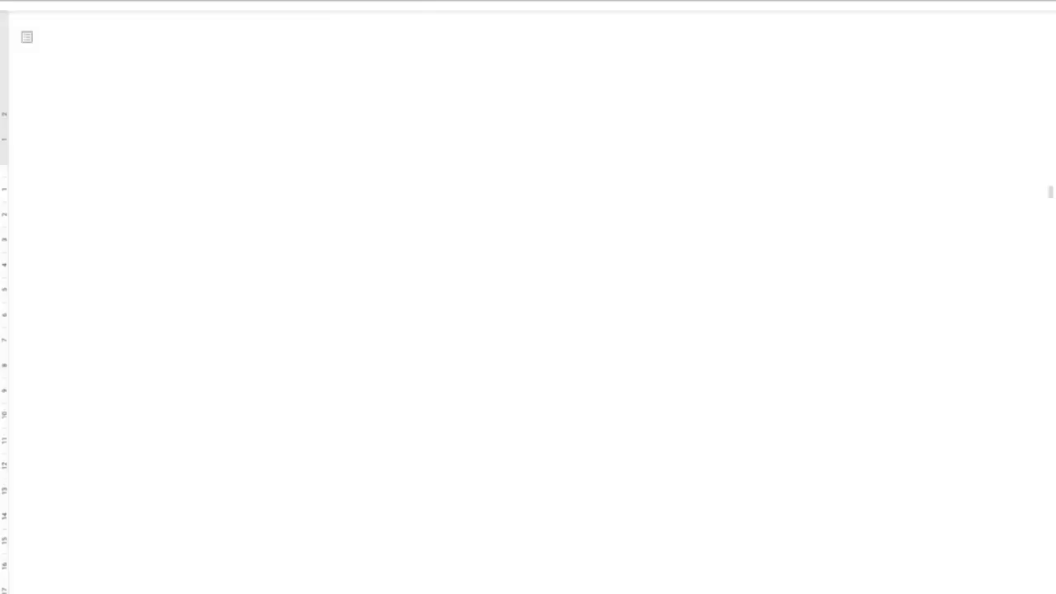
left_click(396, 321)
key("Down")
key("Down")
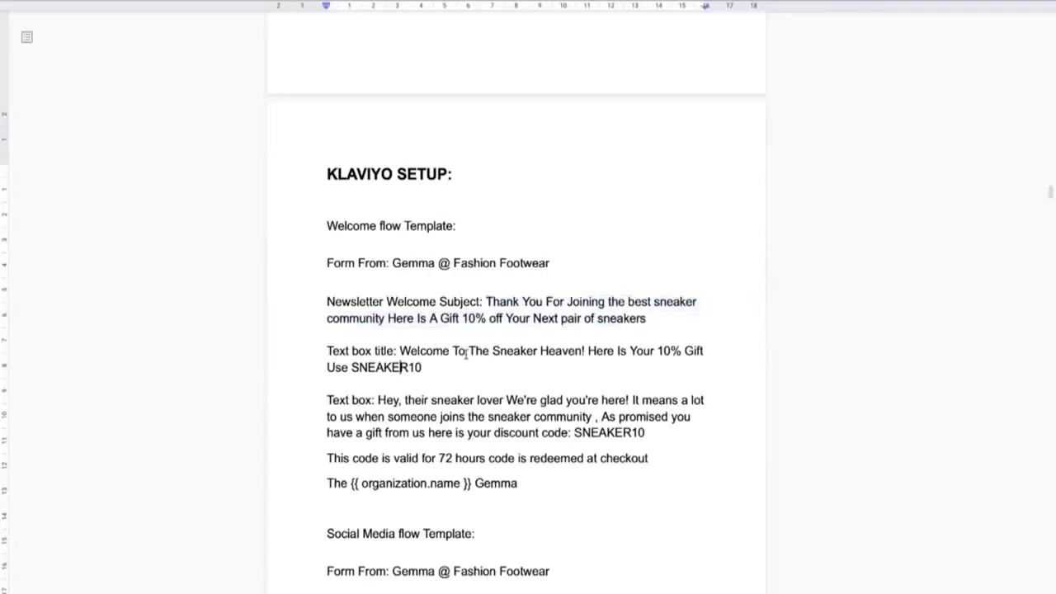
left_click_drag(400, 350, 453, 365)
key("ctrl+c")
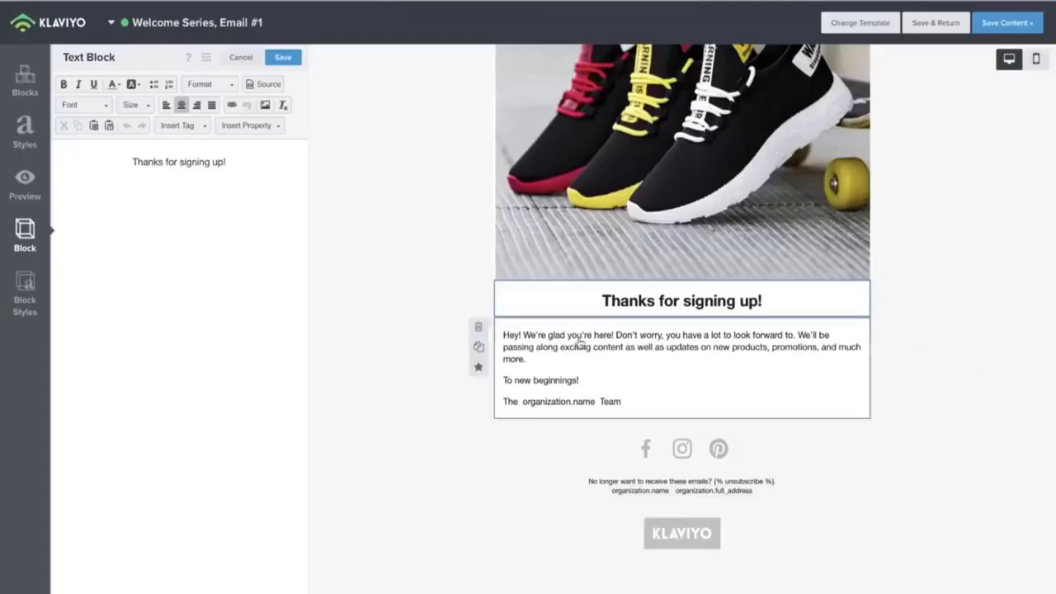
left_click(254, 165)
left_click_drag(255, 165, 107, 161)
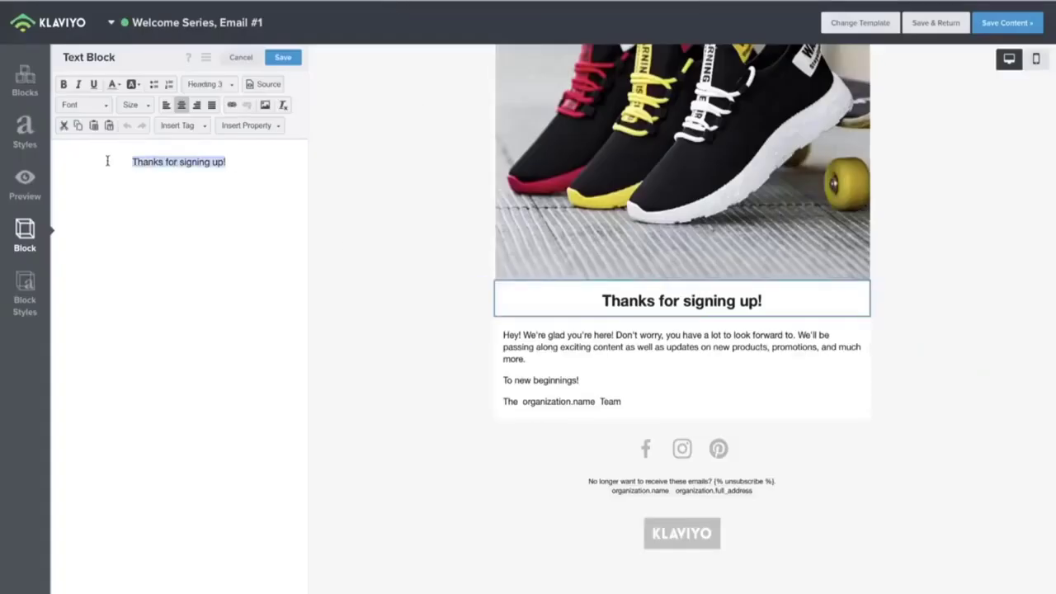
- Replace the heading with "Welcome To The Sneaker Heaven! Here Is Your 10% Gift Use SNEAKER10", centred and bold
key("ctrl+v")
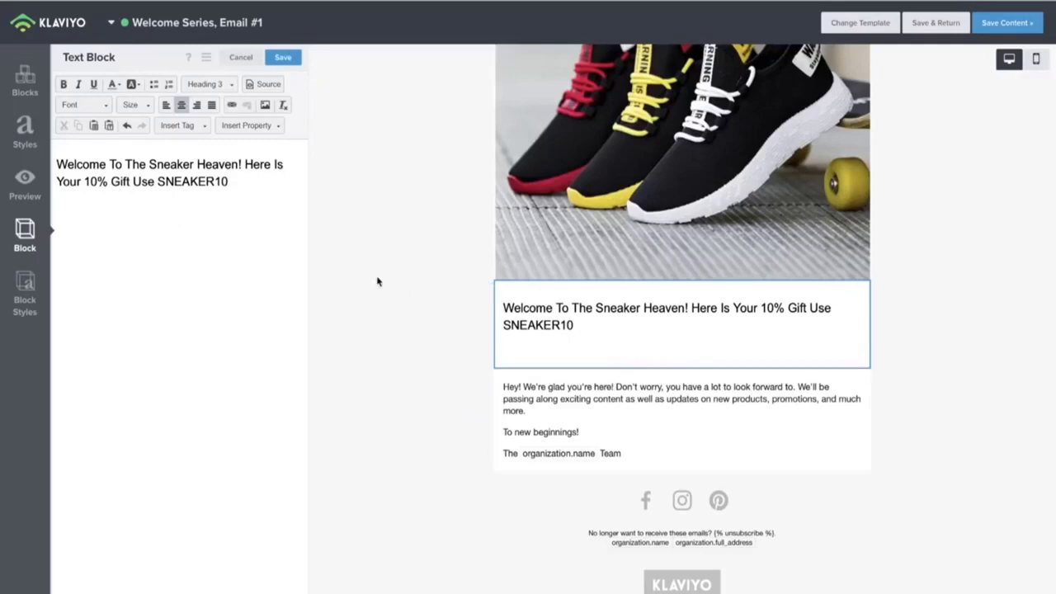
left_click_drag(241, 179, 58, 165)
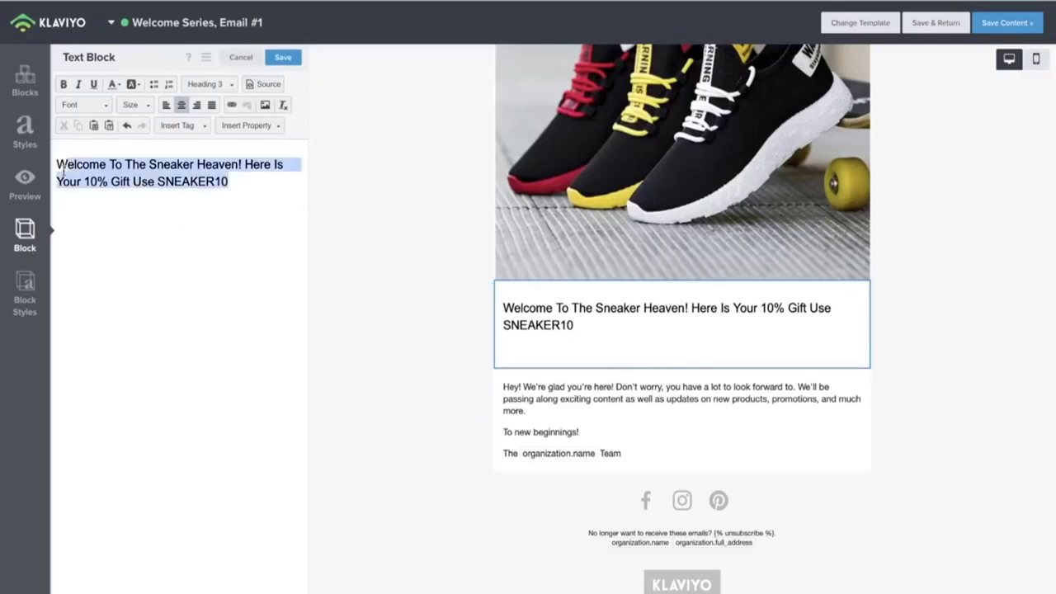
left_click(179, 107)
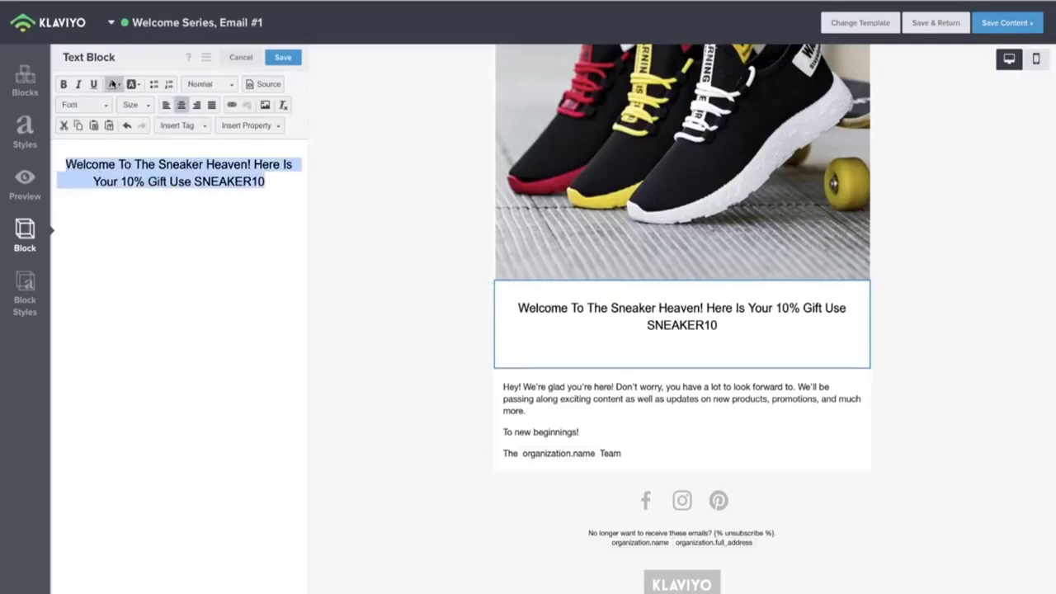
left_click(64, 86)
left_click(146, 235)
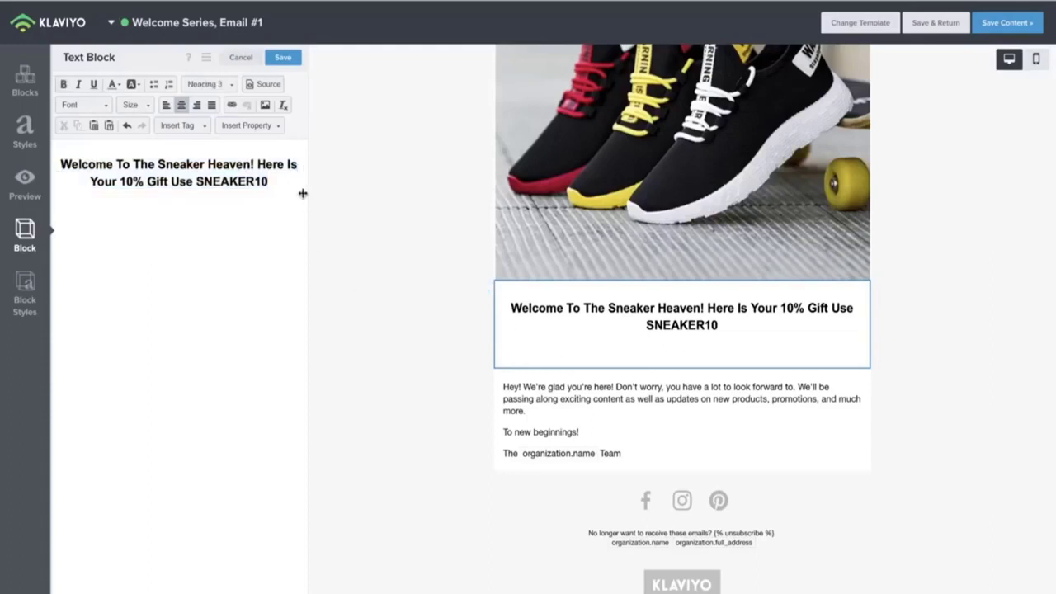
- Set the whole welcome heading's font size to 24
left_click_drag(283, 184, 62, 155)
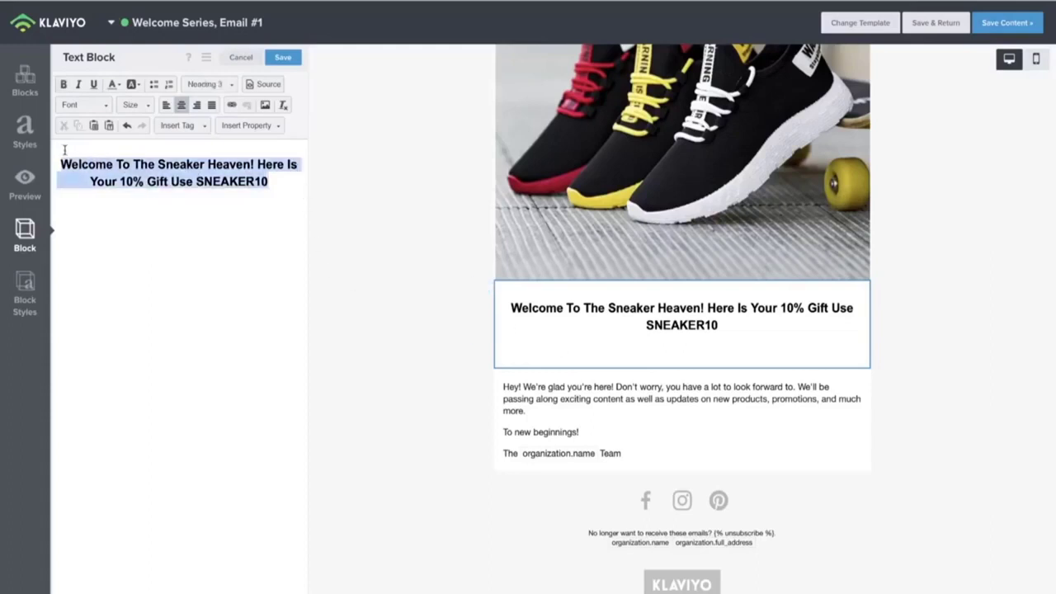
left_click(96, 107)
left_click(135, 105)
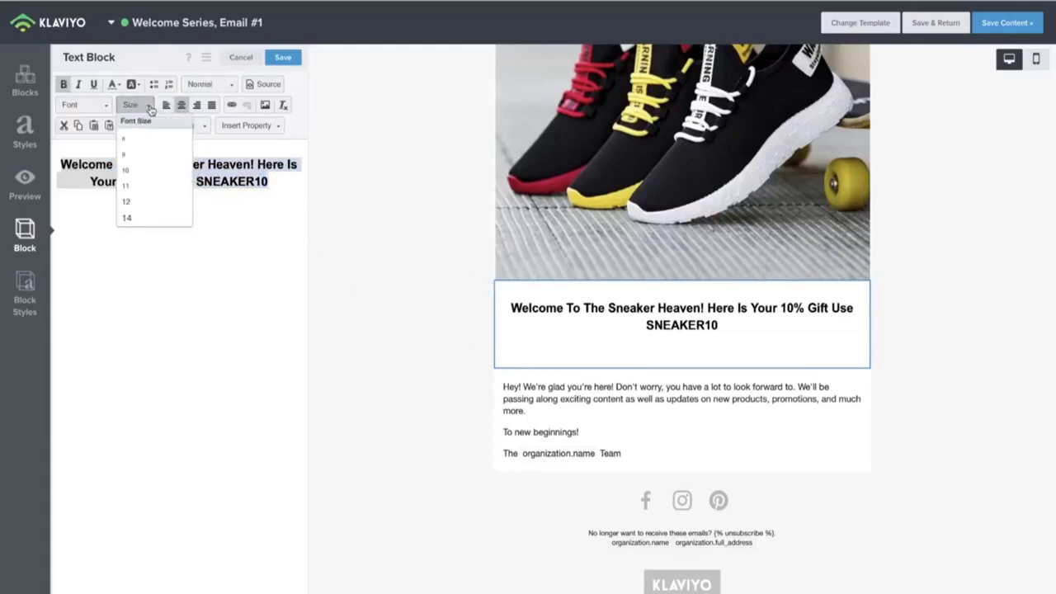
scroll(145, 217, "down", 3)
left_click(137, 163)
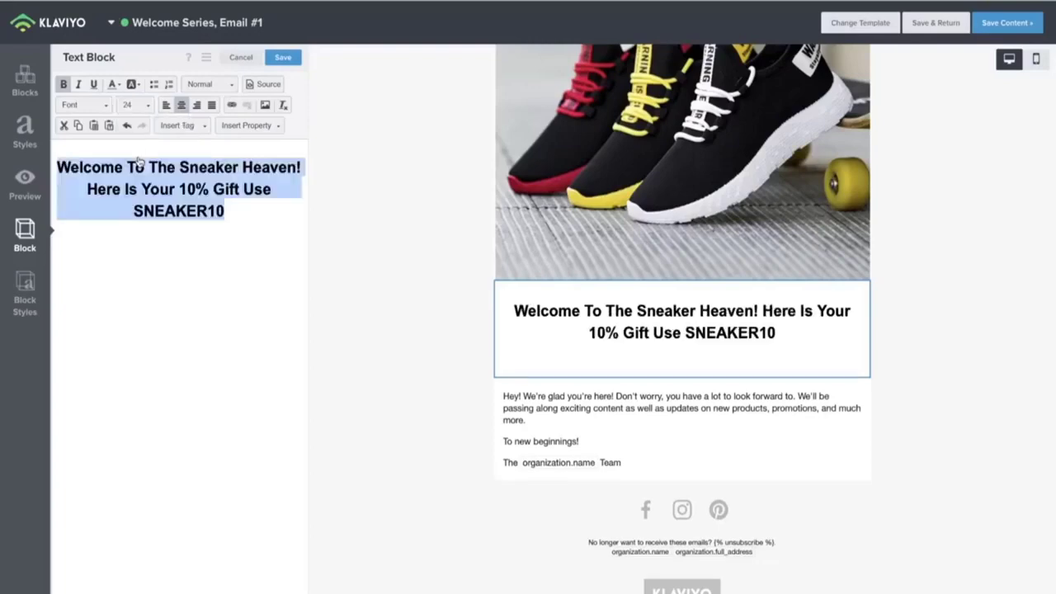
scroll(592, 272, "down", 2)
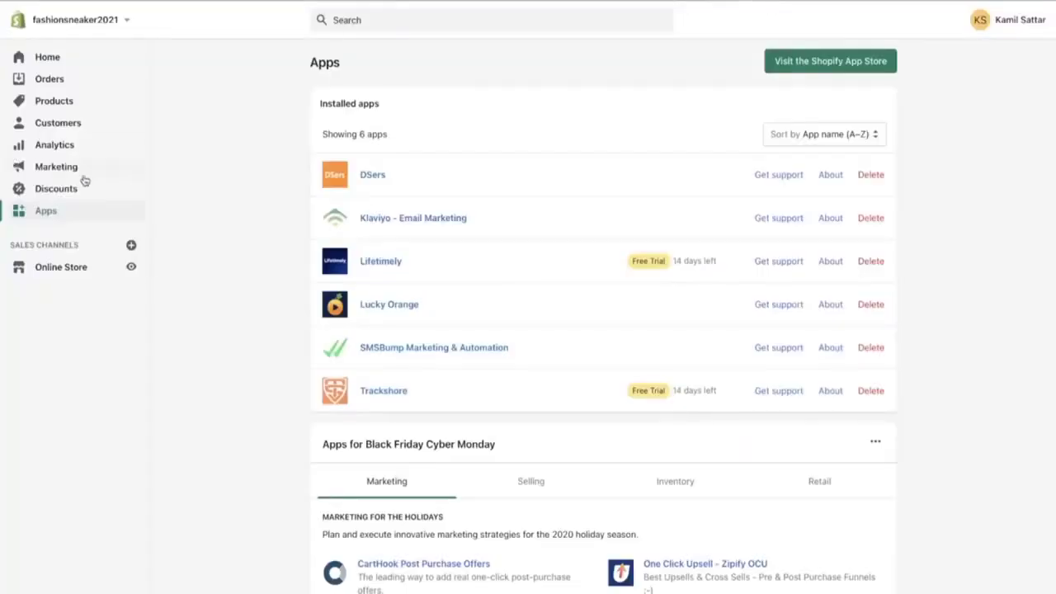
- Switch to the Shopify admin and start creating a new discount code
left_click(74, 267)
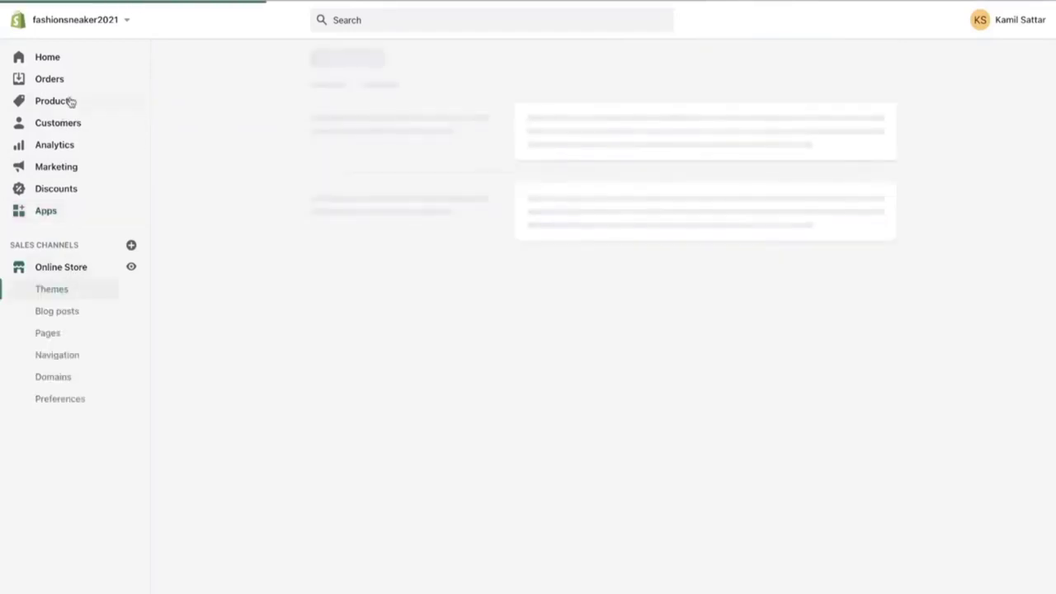
left_click(72, 189)
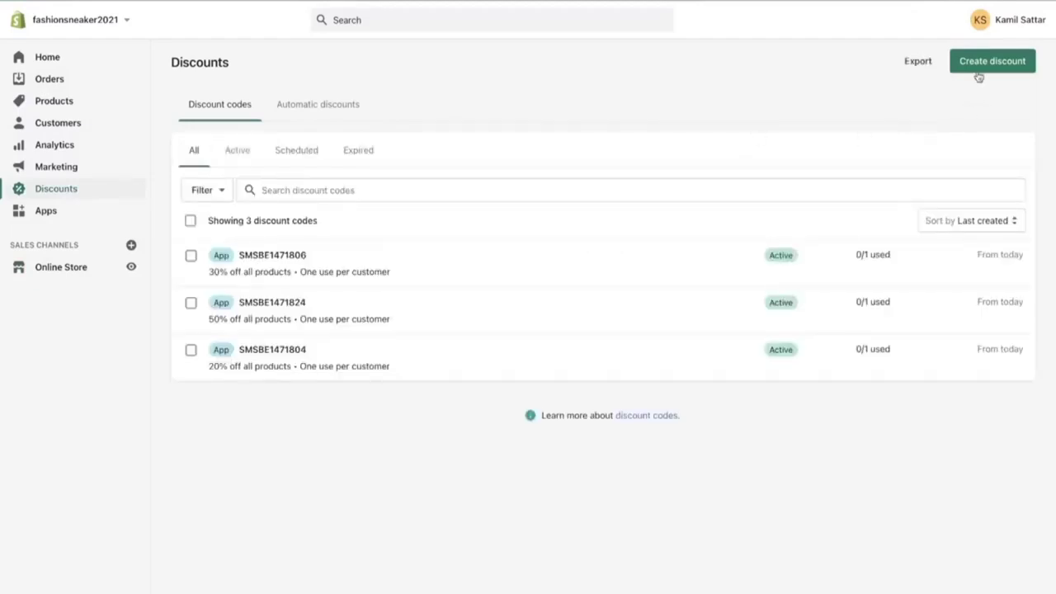
left_click(983, 66)
left_click(423, 294)
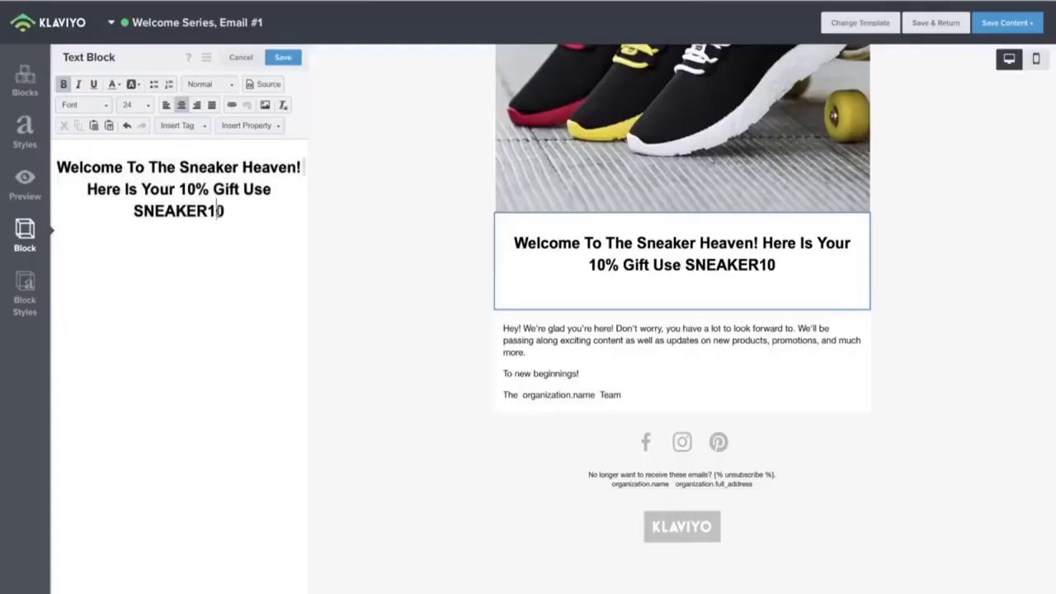
- Copy SNEAKER10 from the Klaviyo email heading and enter it as the new Shopify discount code
mouse_move(234, 214)
left_mouse_down()
mouse_move(118, 213)
mouse_move(239, 211)
left_mouse_up()
left_click(118, 213)
right_click(205, 212)
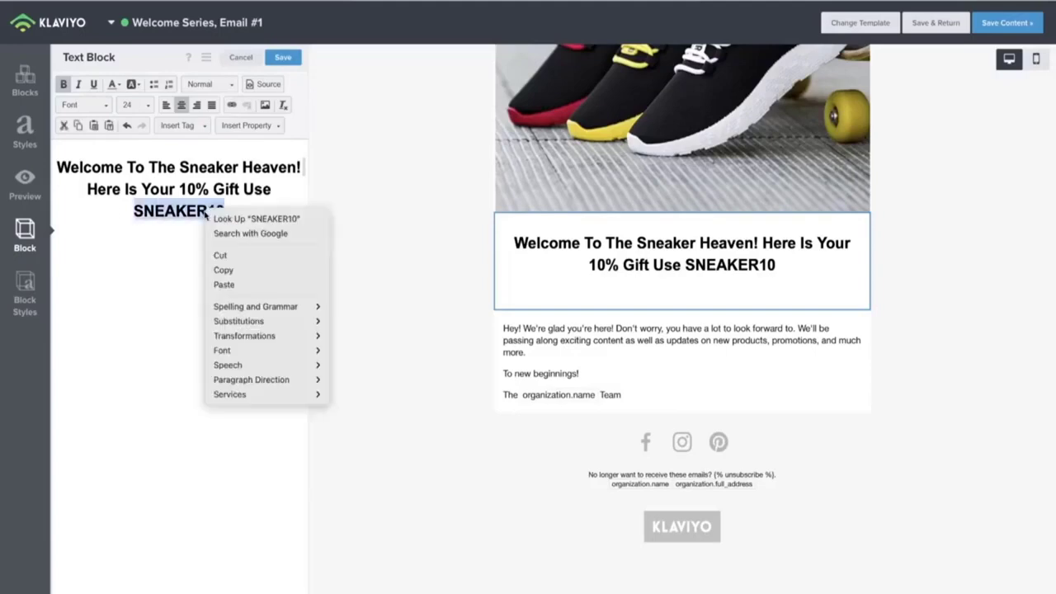
left_click(234, 269)
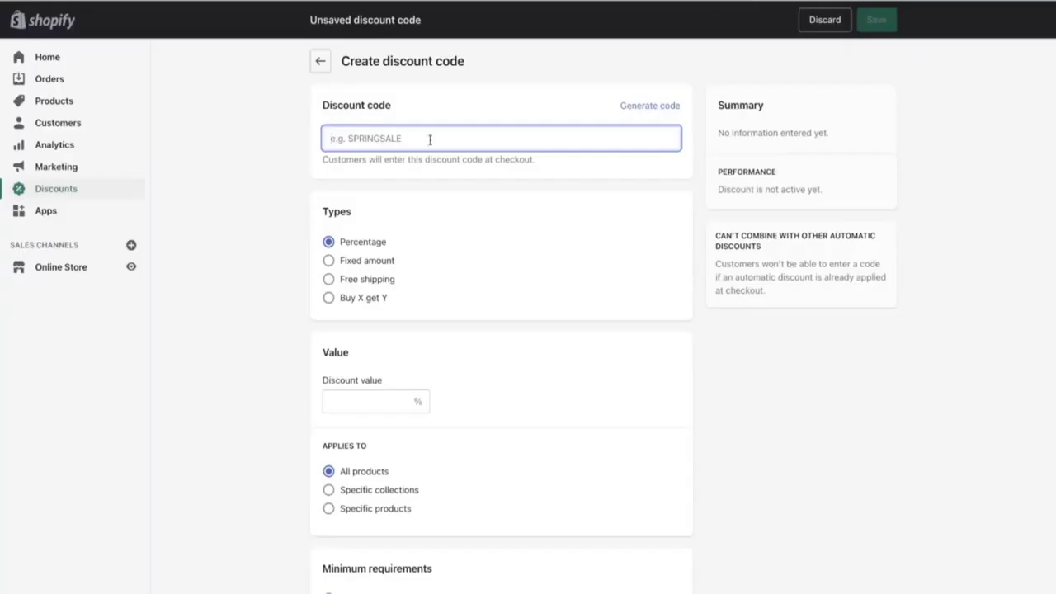
key("ctrl+v")
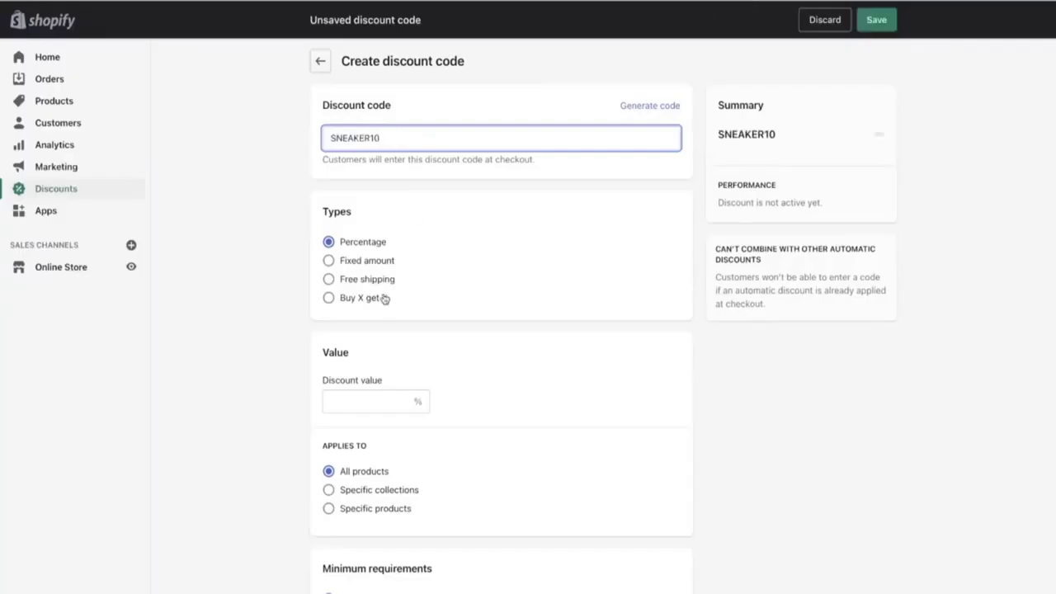
- Set the discount value to 10%, limit it to one use per customer, and save the discount
left_click(360, 401)
type("1")
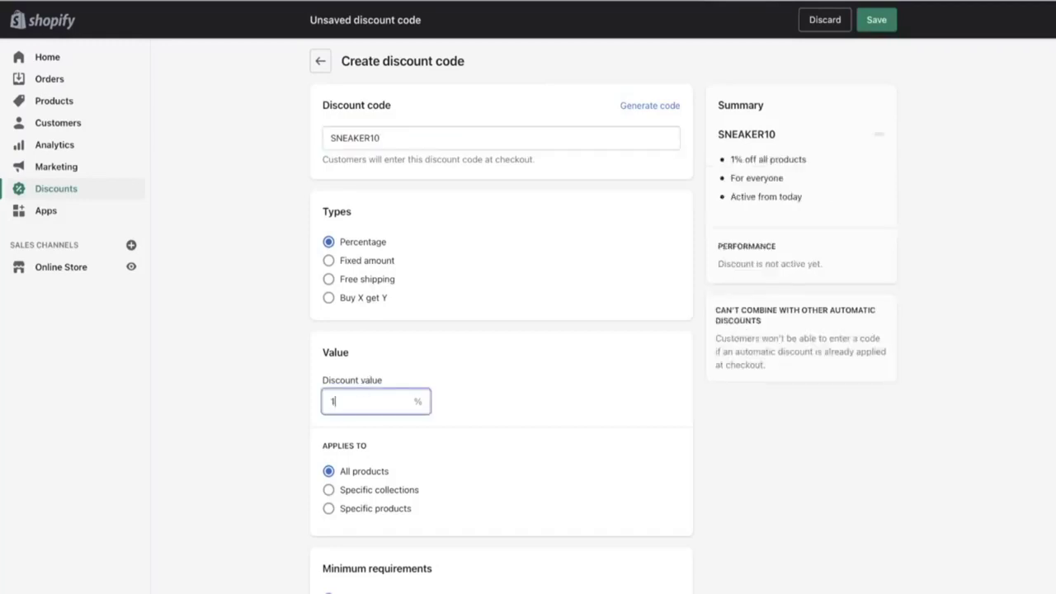
type("0")
scroll(454, 434, "down", 5)
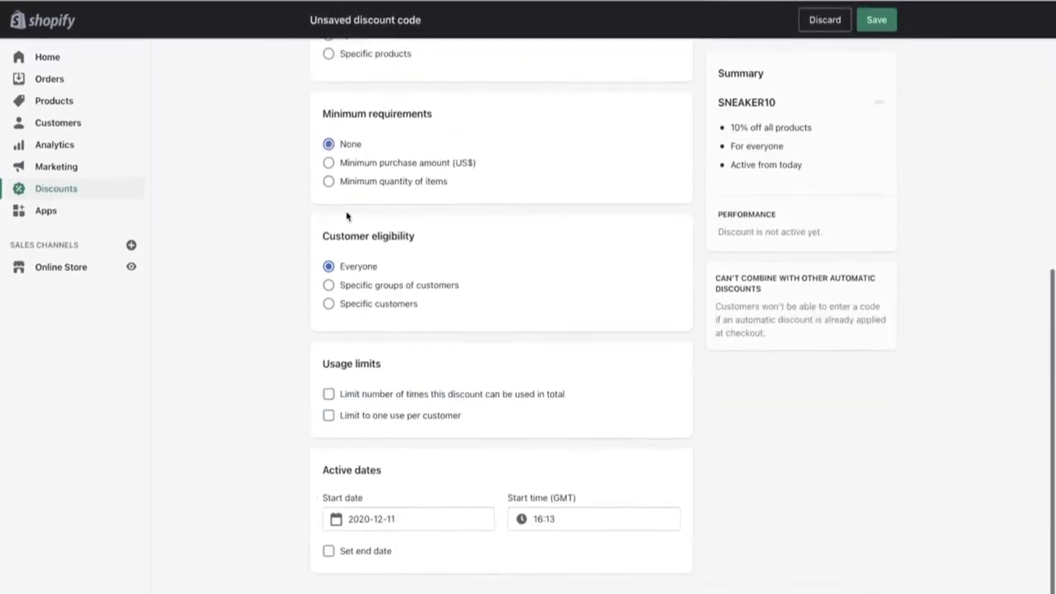
left_click(335, 415)
left_click(876, 20)
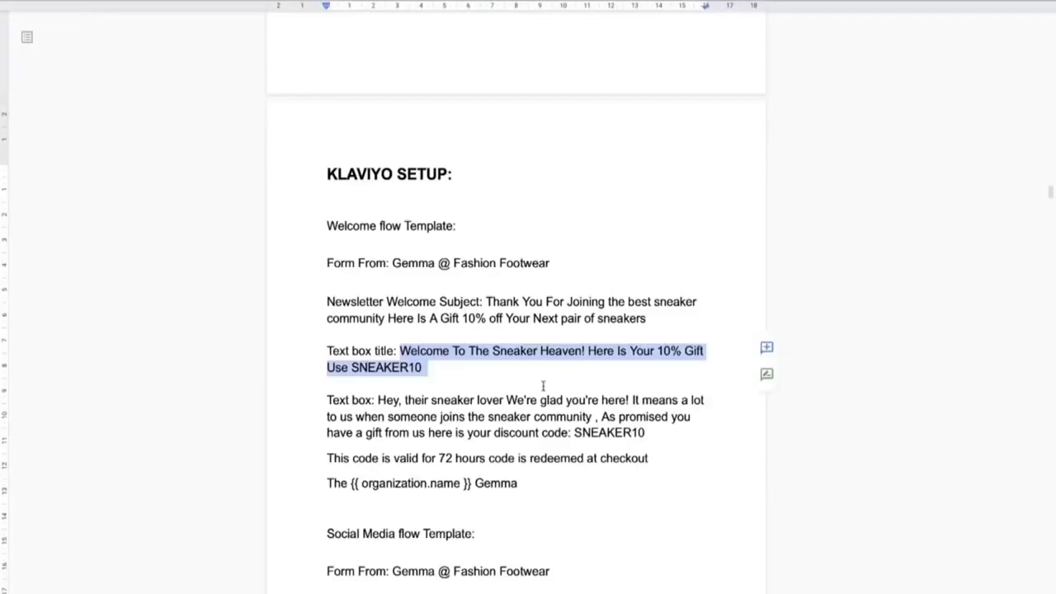
- Copy the welcome template's text box passage, including its sign-off, from the Google Docs document into the Klaviyo email's body block
scroll(542, 386, "down", 4)
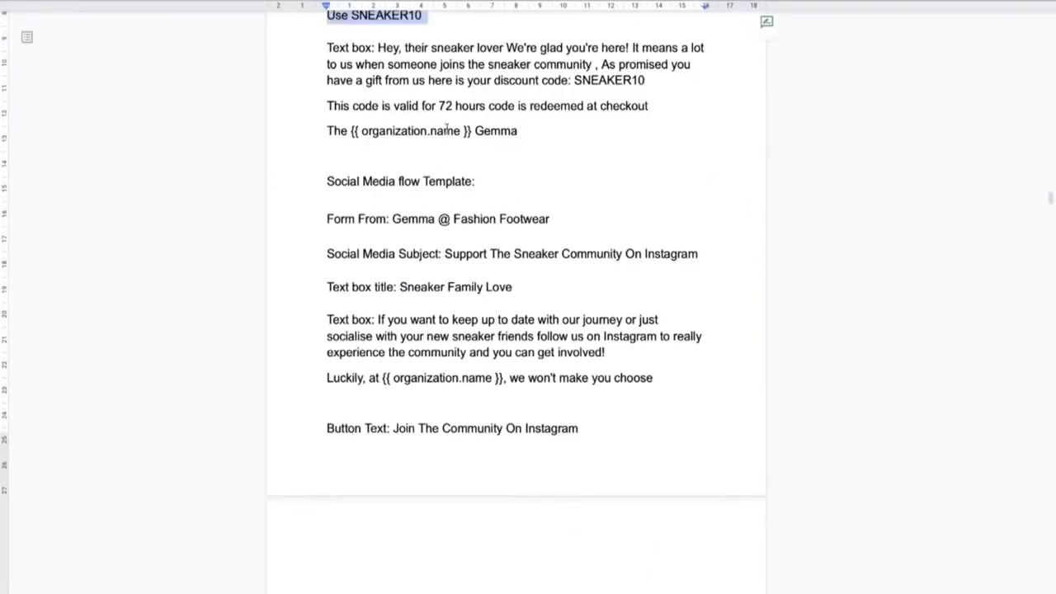
left_click_drag(377, 47, 561, 133)
right_click(533, 103)
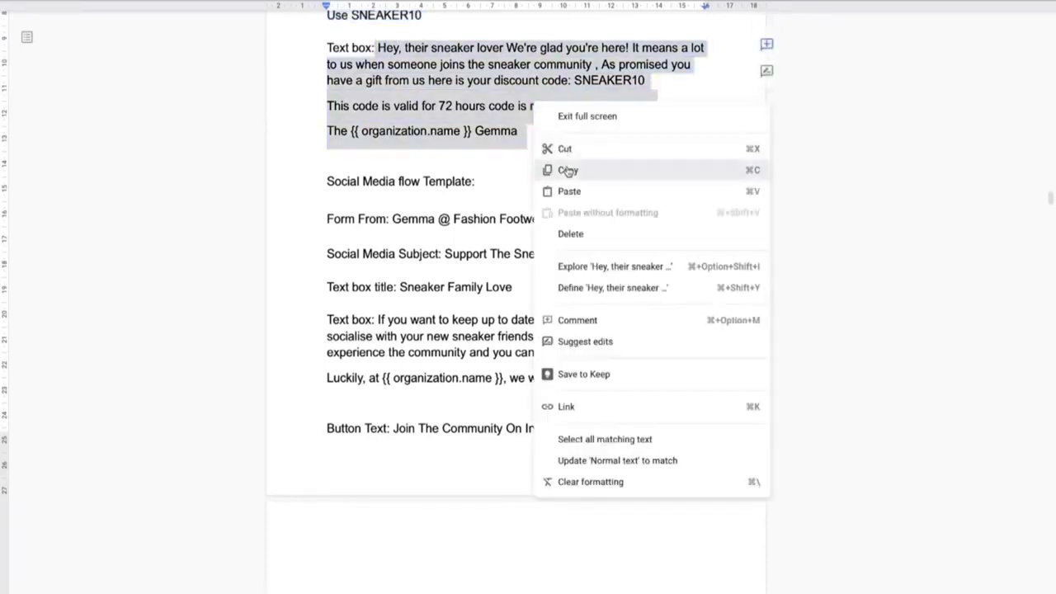
left_click(566, 170)
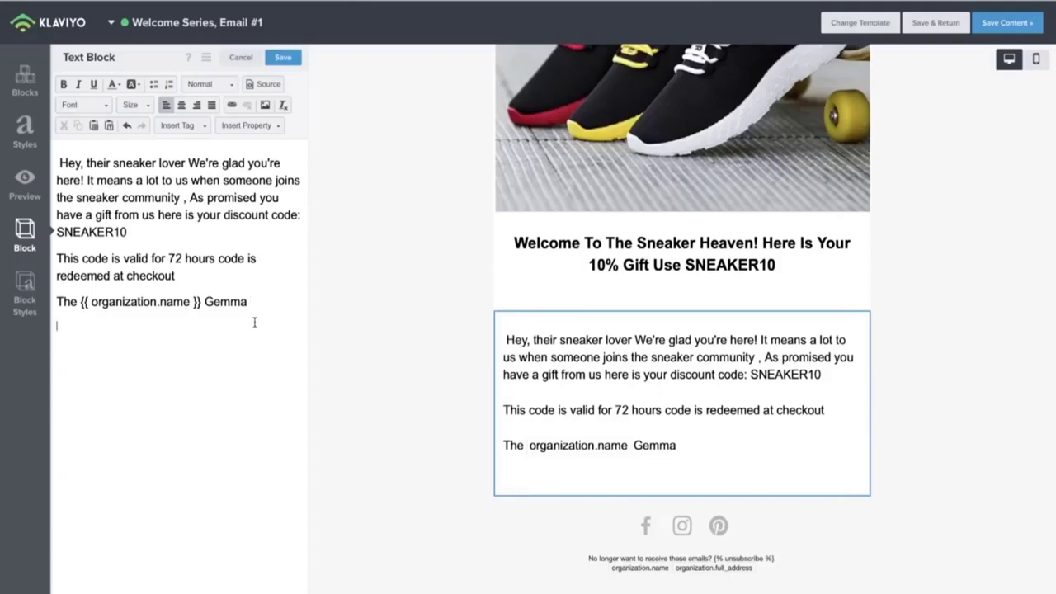
- Centre all of the email's body text and set its font size to 22
left_click_drag(261, 303, 37, 161)
left_click(182, 106)
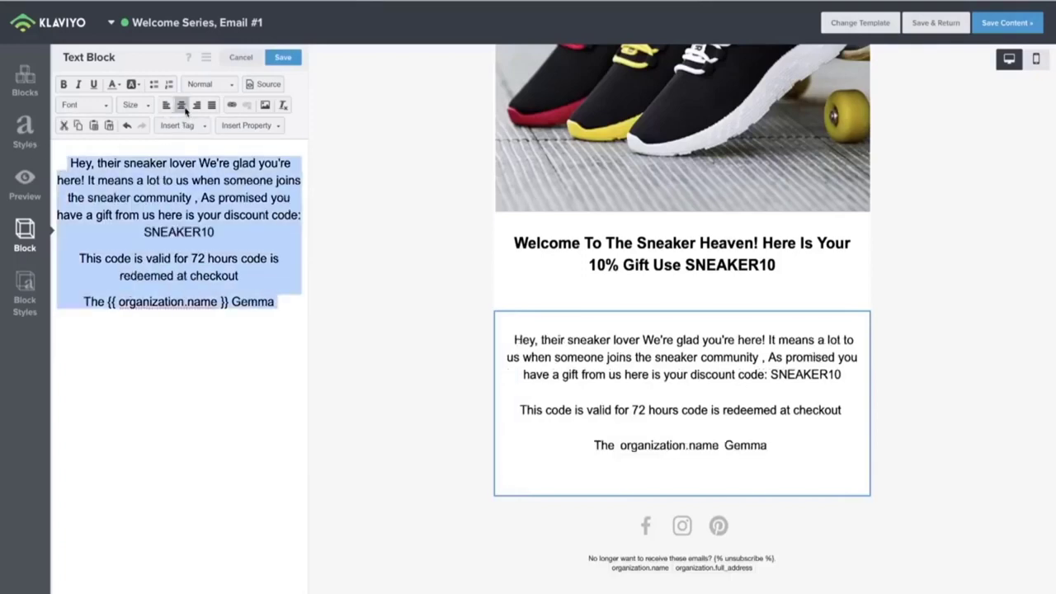
left_click(133, 105)
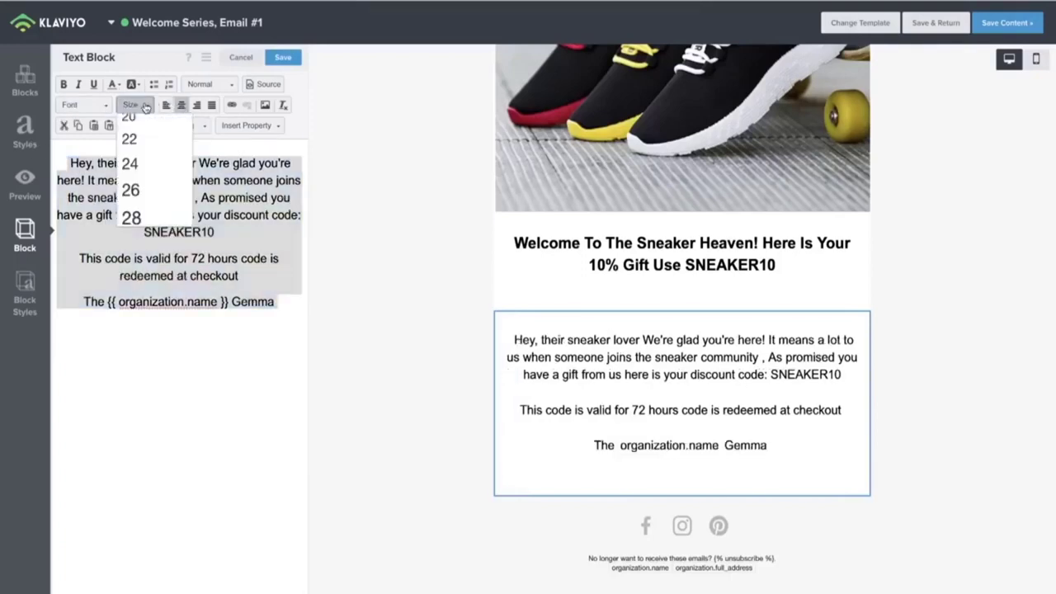
left_click(131, 139)
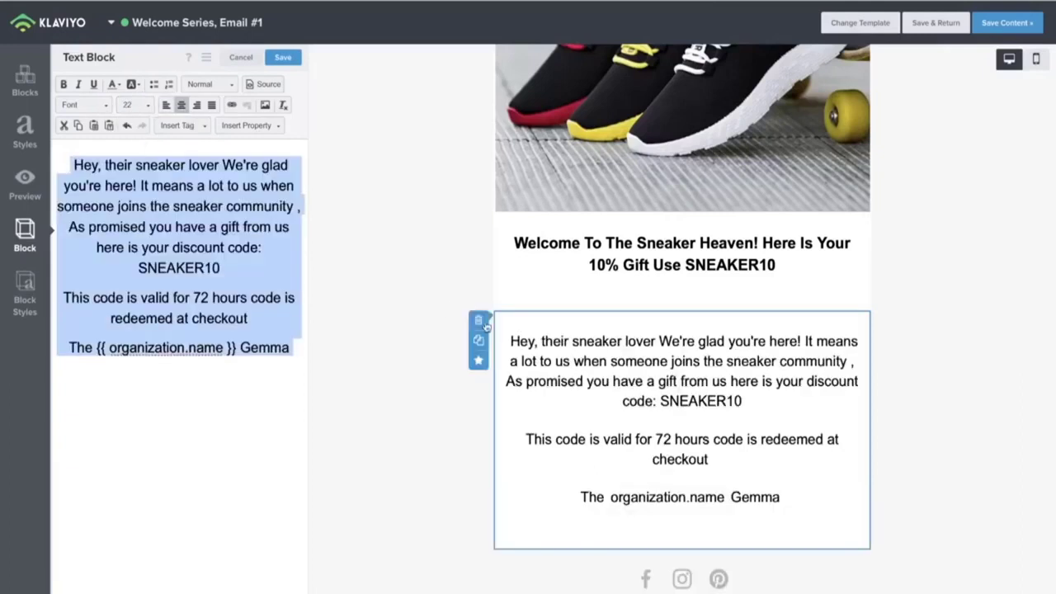
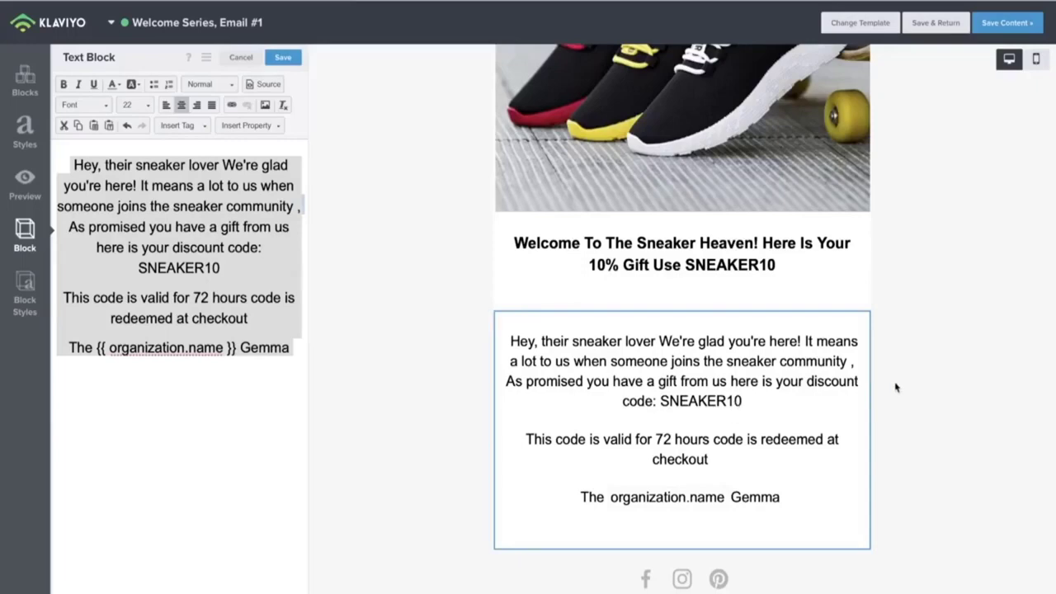
scroll(895, 388, "up", 3)
scroll(895, 387, "down", 5)
scroll(895, 385, "up", 5)
scroll(896, 386, "down", 5)
scroll(896, 387, "down", 2)
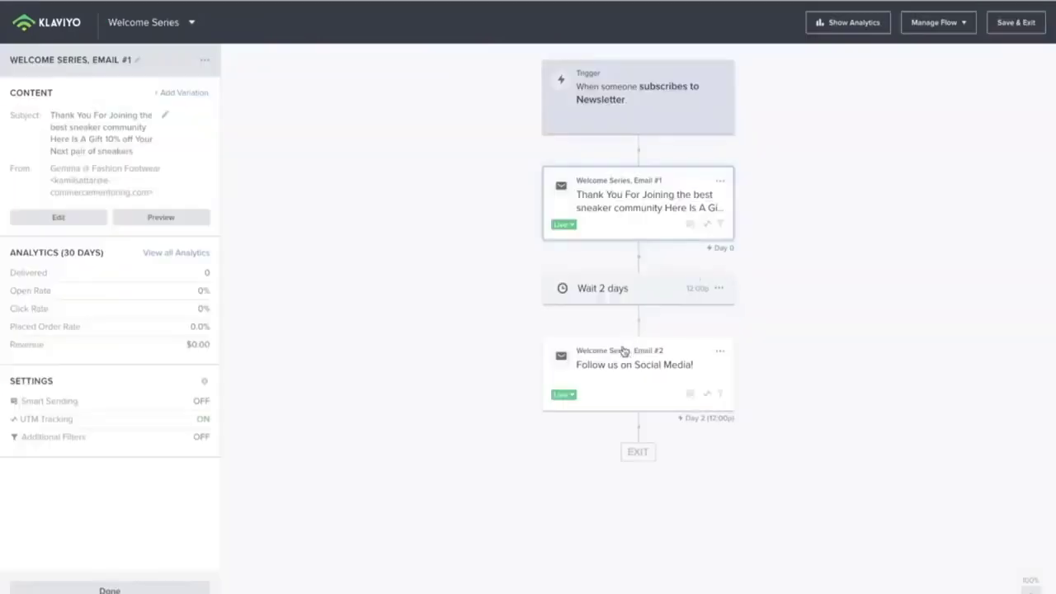
- Open Welcome Series Email #2 for editing and replace its sender name with the document's social media "Form From" line
left_click(615, 370)
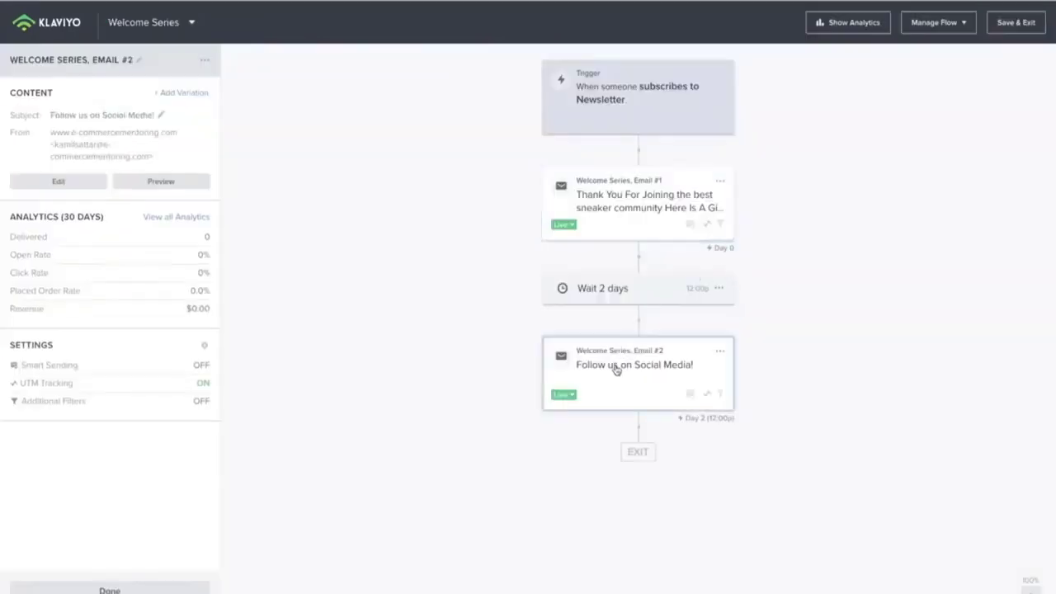
left_click(69, 190)
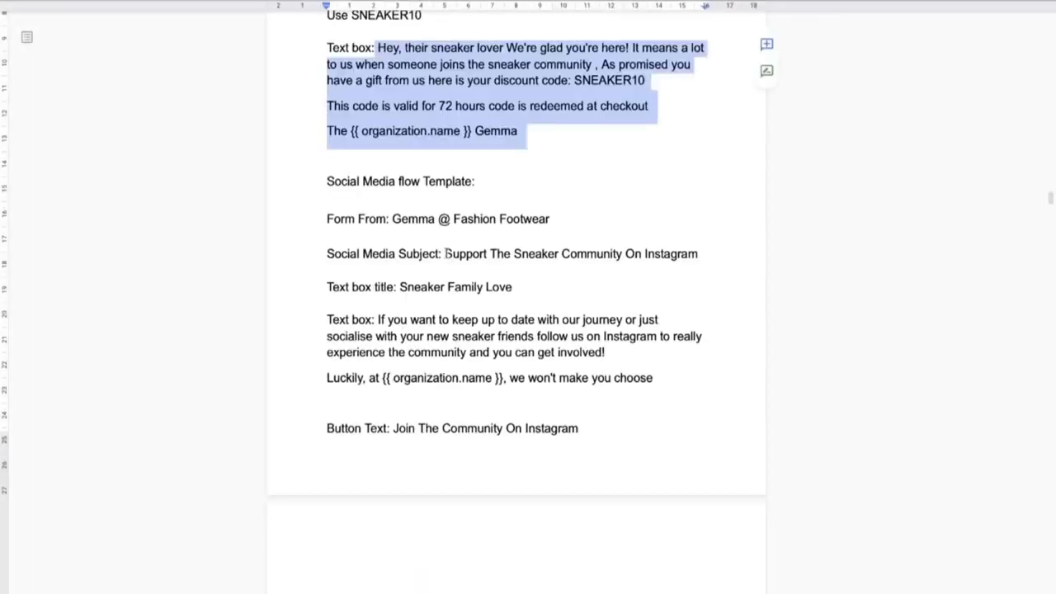
left_click(446, 253)
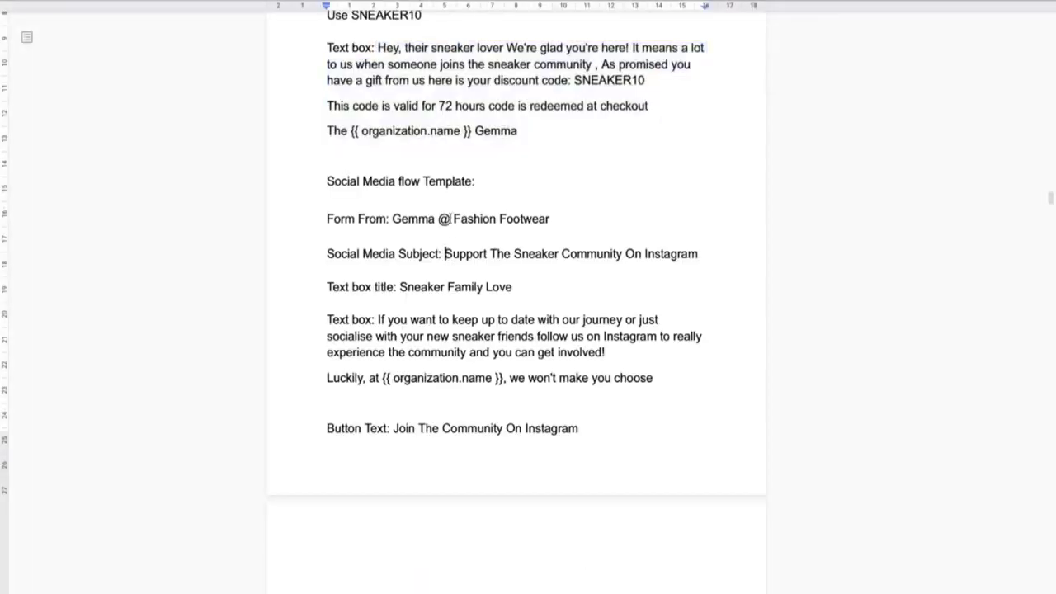
left_click_drag(328, 221, 564, 220)
right_click(522, 219)
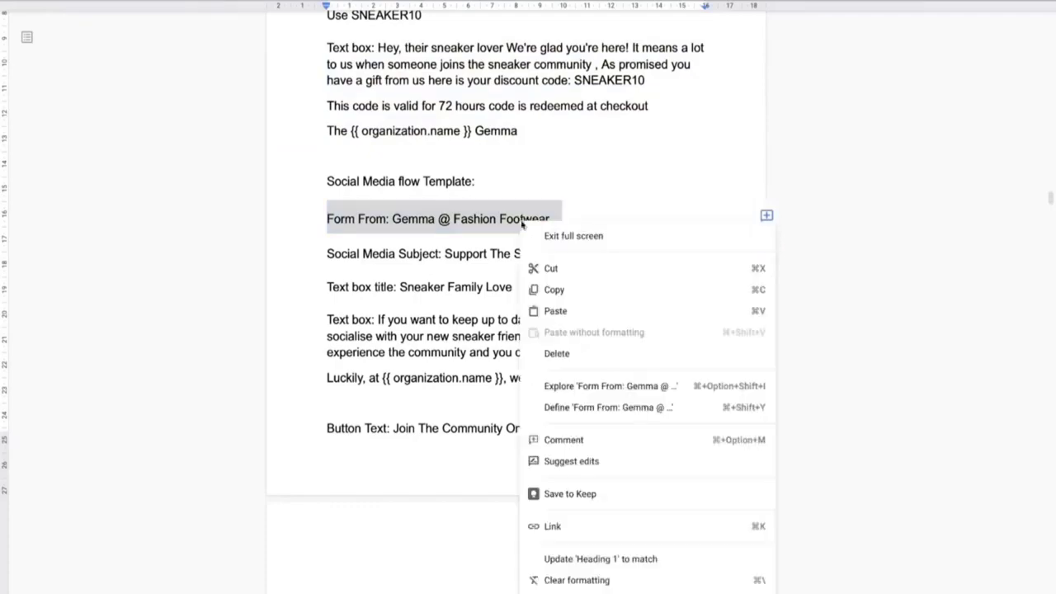
left_click(553, 290)
key("ctrl+Tab")
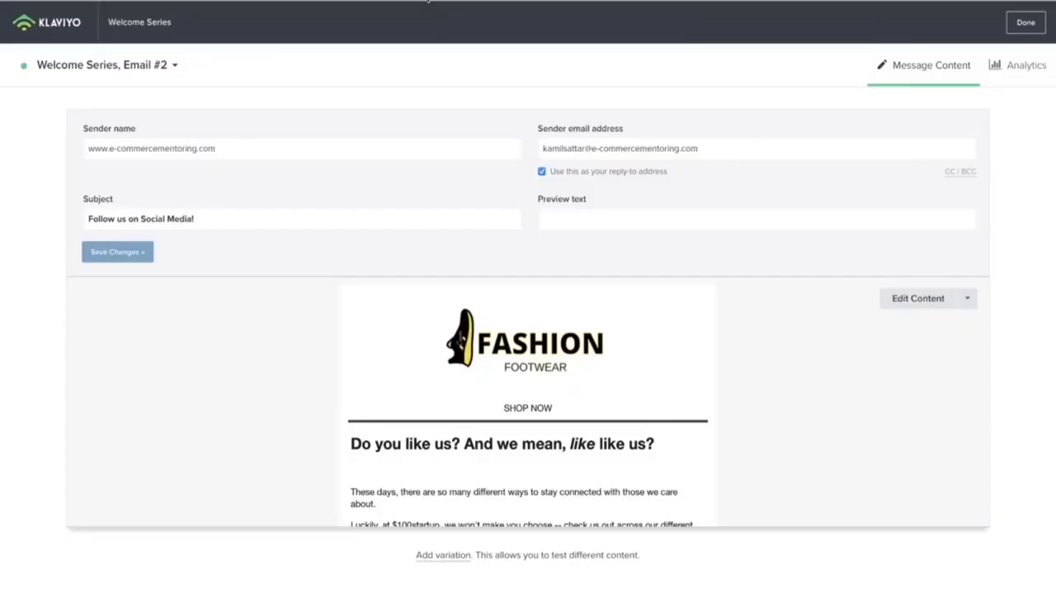
left_click_drag(221, 217, 85, 218)
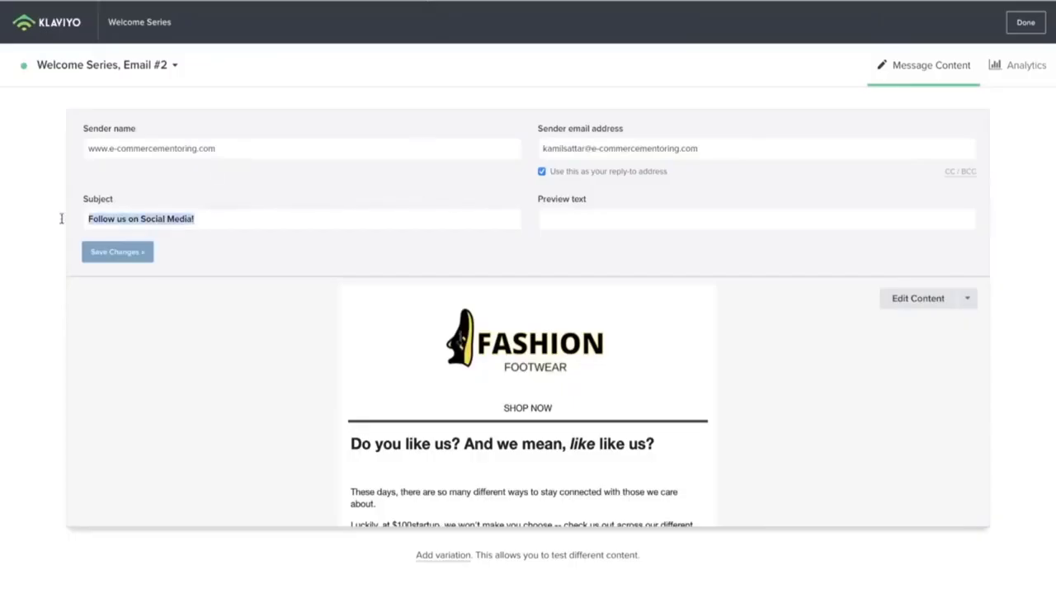
left_click_drag(369, 142, 113, 129)
key("ctrl+v")
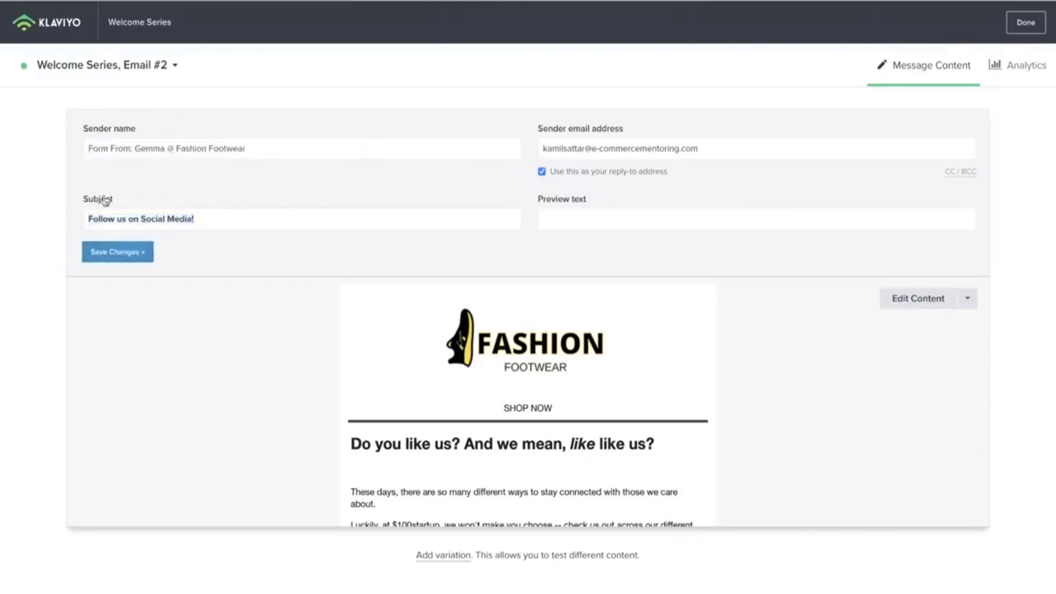
- Replace Email #2's subject with "Support The Sneaker Community On Instagram" from the Google Docs template and save the changes
left_click_drag(214, 216, 14, 216)
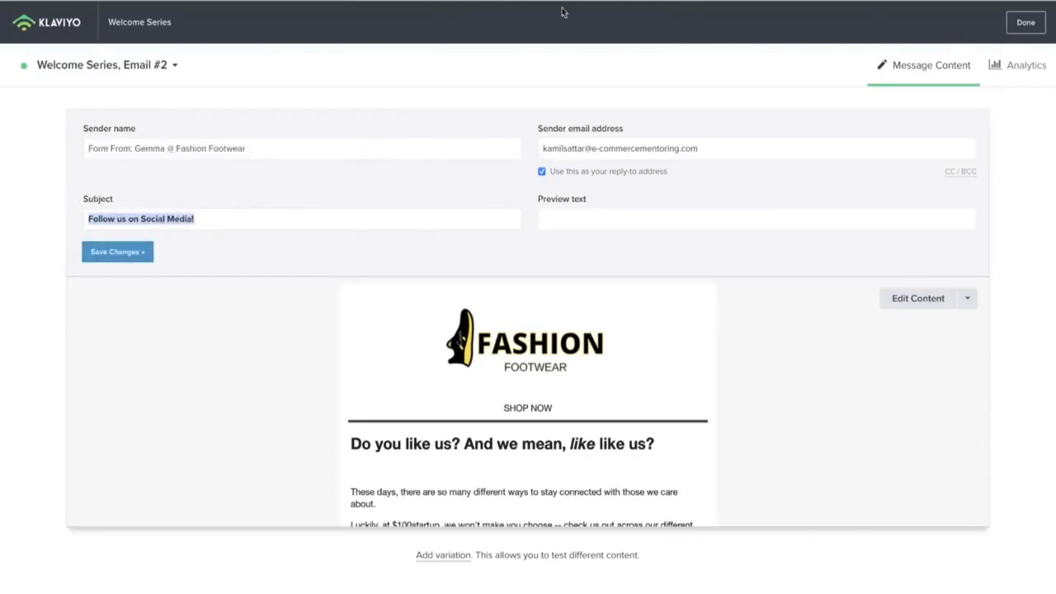
key("alt+Tab")
left_click(394, 253)
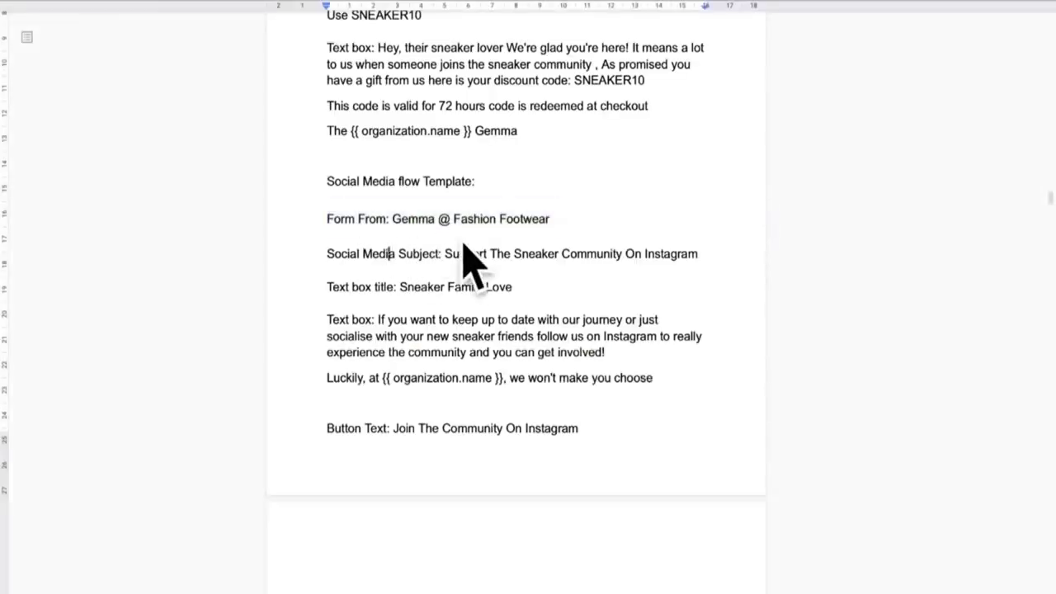
left_click_drag(447, 253, 698, 250)
right_click(664, 252)
left_click(696, 316)
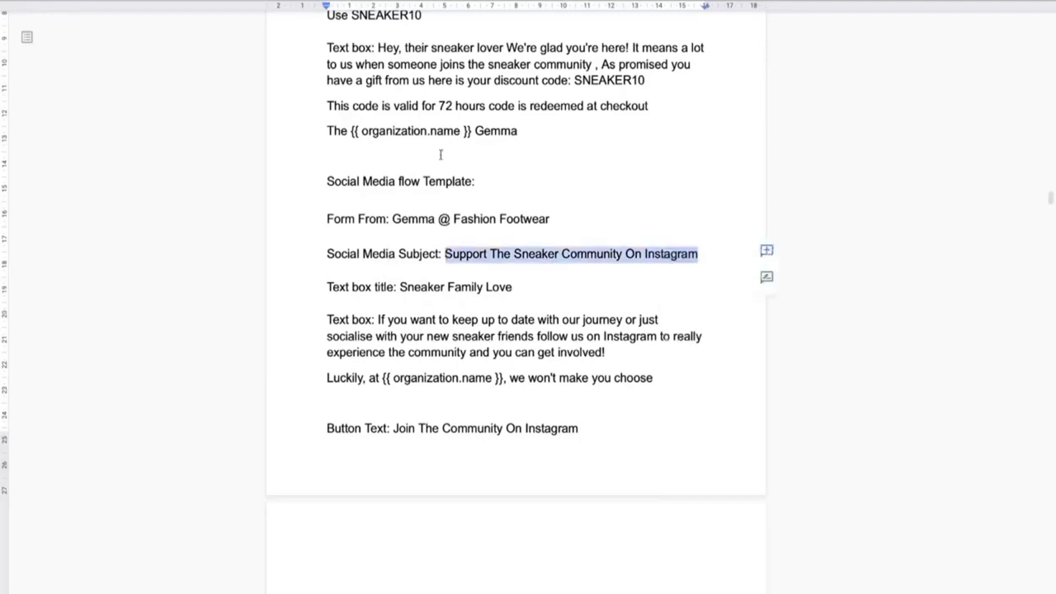
key("ctrl+Tab")
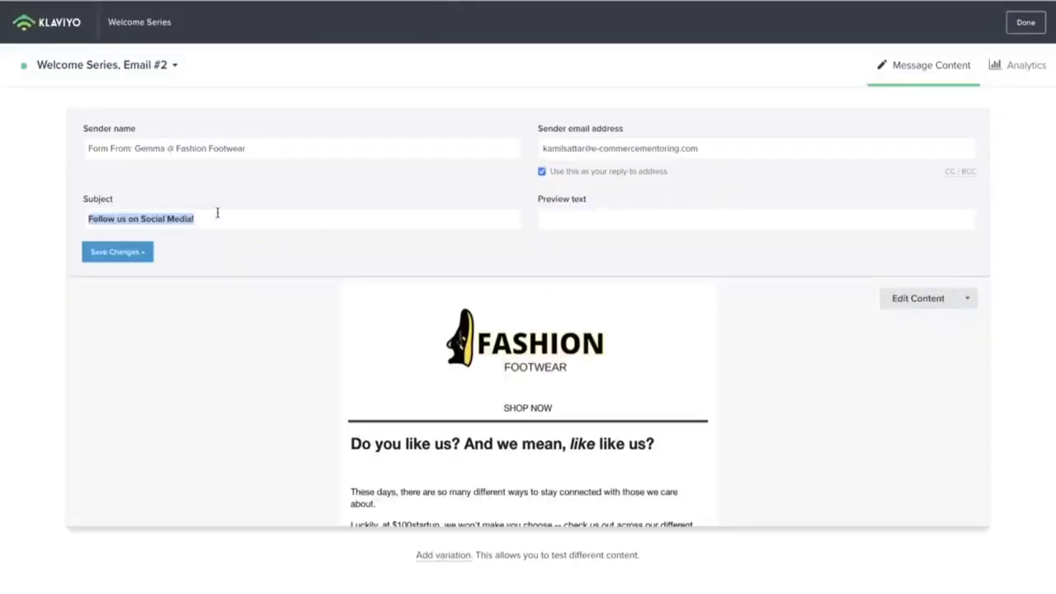
key("ctrl+v")
mouse_move(288, 219)
left_mouse_down()
mouse_move(87, 219)
mouse_move(297, 217)
left_mouse_up()
left_click(297, 216)
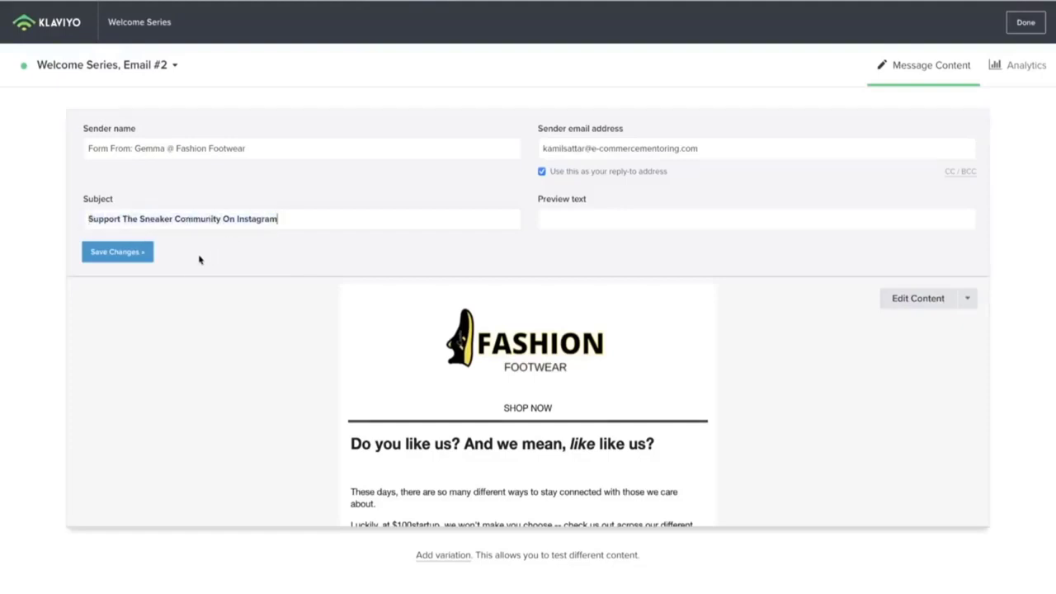
left_click(132, 257)
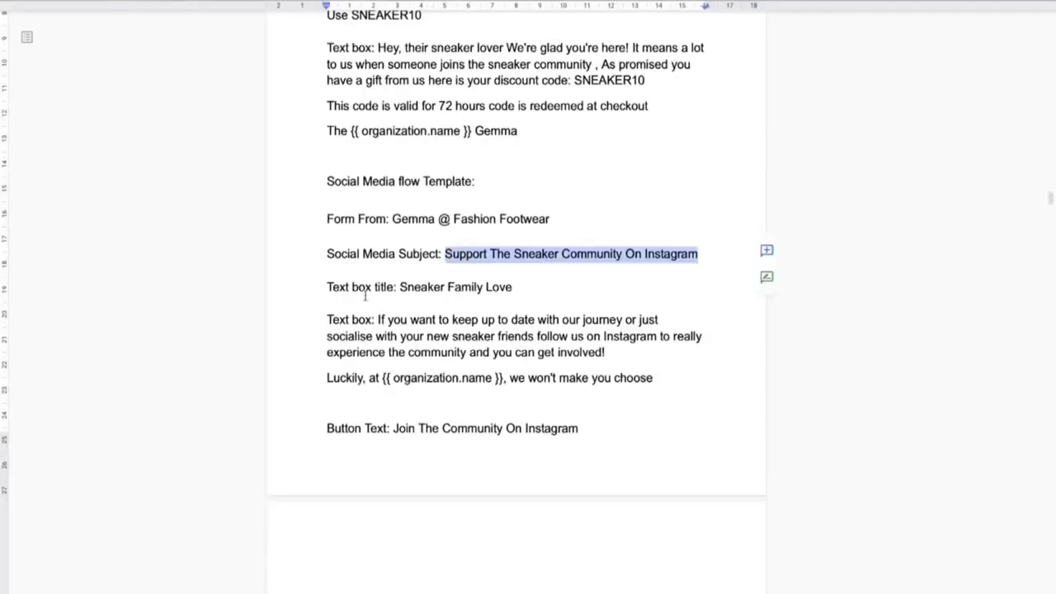
- Copy the title "Sneaker Family Love" from the Google Docs template over the heading text in Email #2's content
left_click(446, 288)
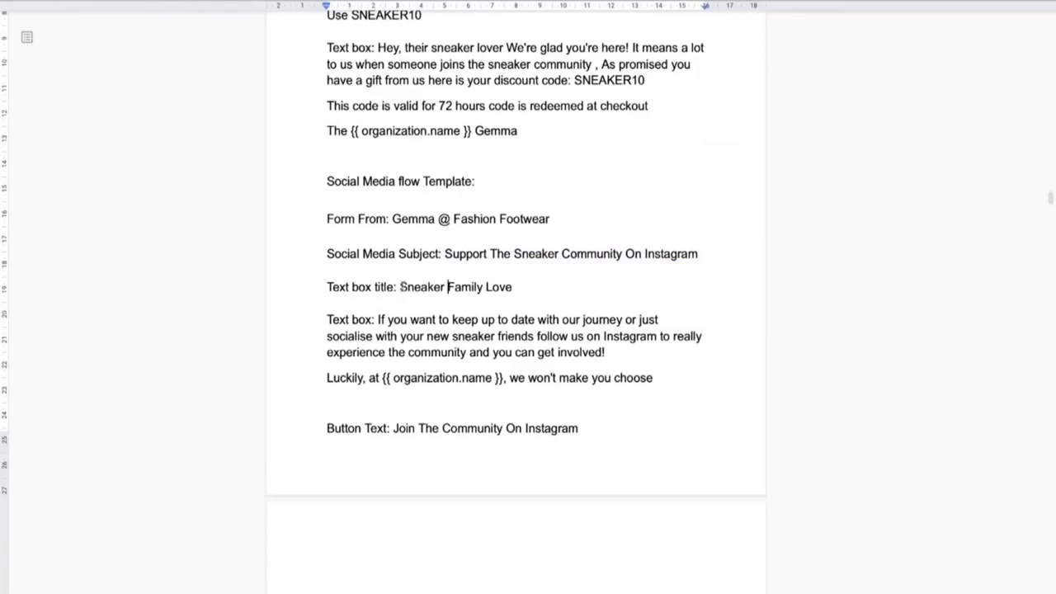
left_click(513, 287, "shift")
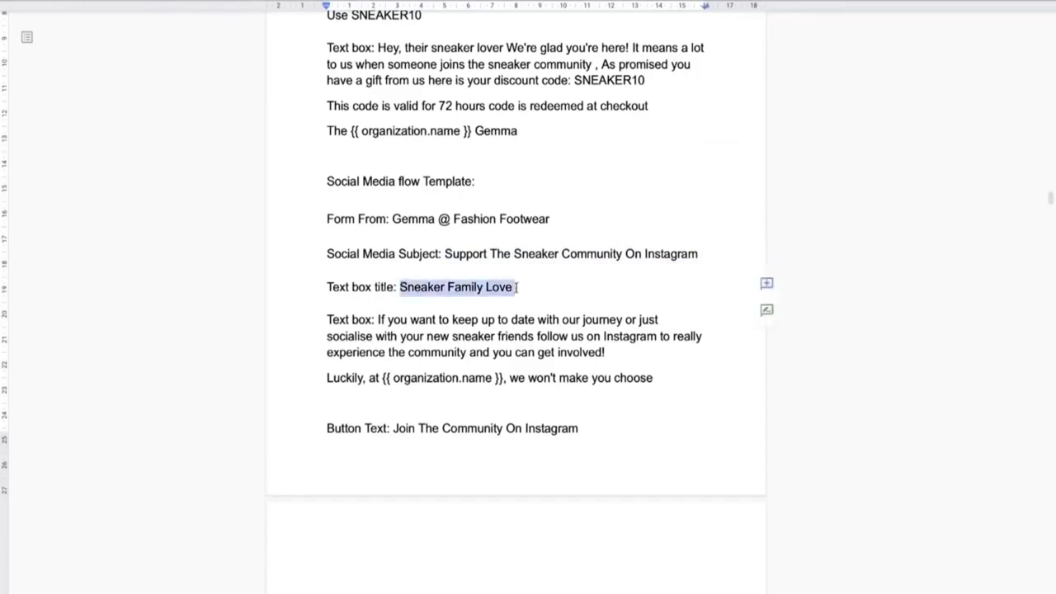
right_click(478, 288)
left_click(511, 319)
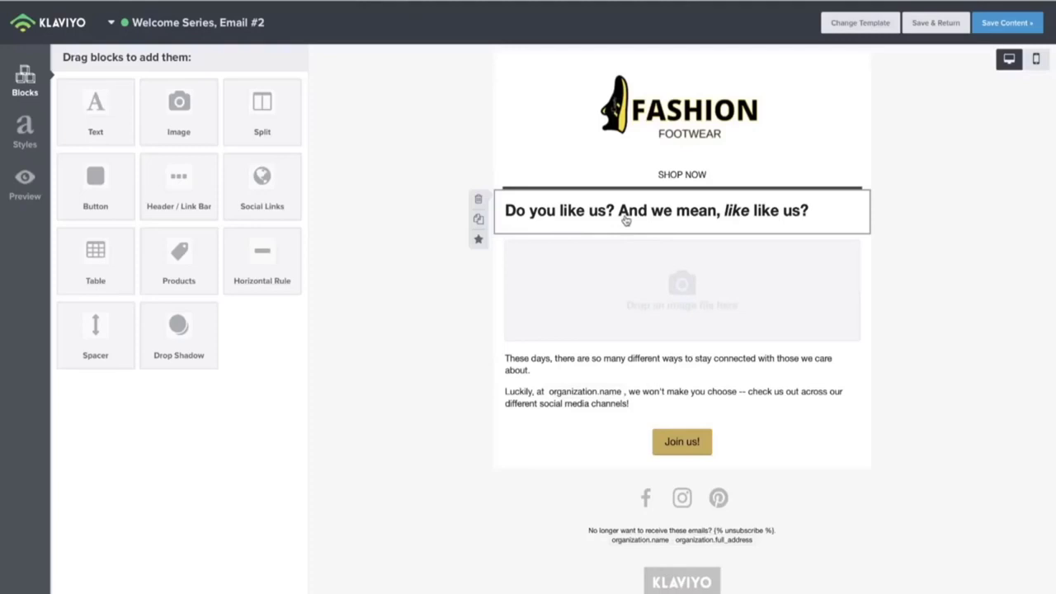
left_click(624, 211)
left_click_drag(236, 162, 30, 162)
key("ctrl+v")
- Centre the "Sneaker Family Love" heading, make it bold and set its font size to 28
left_click_drag(210, 160, 50, 159)
left_click(182, 105)
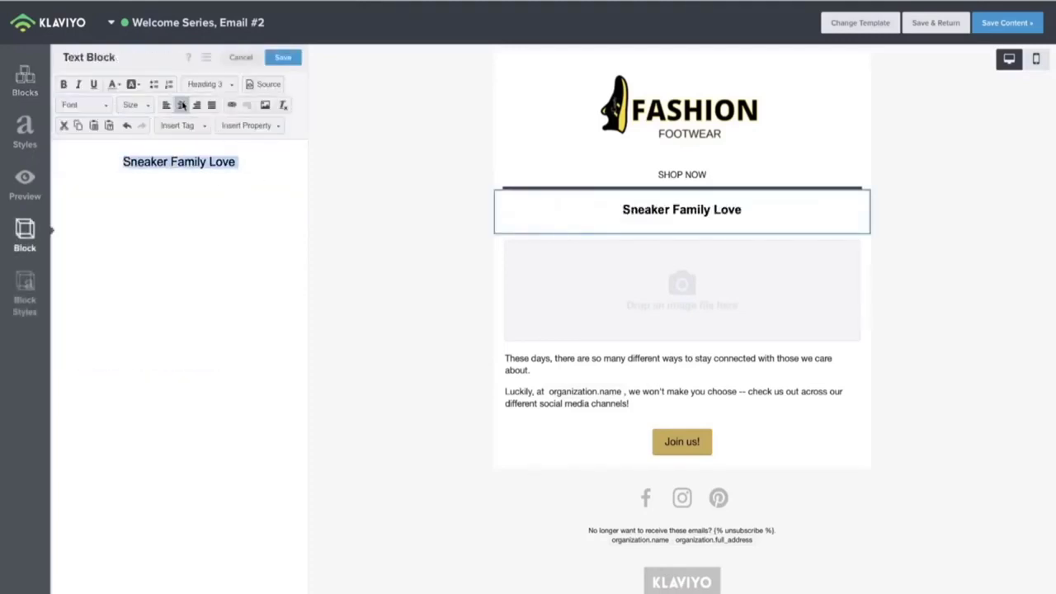
left_click(63, 85)
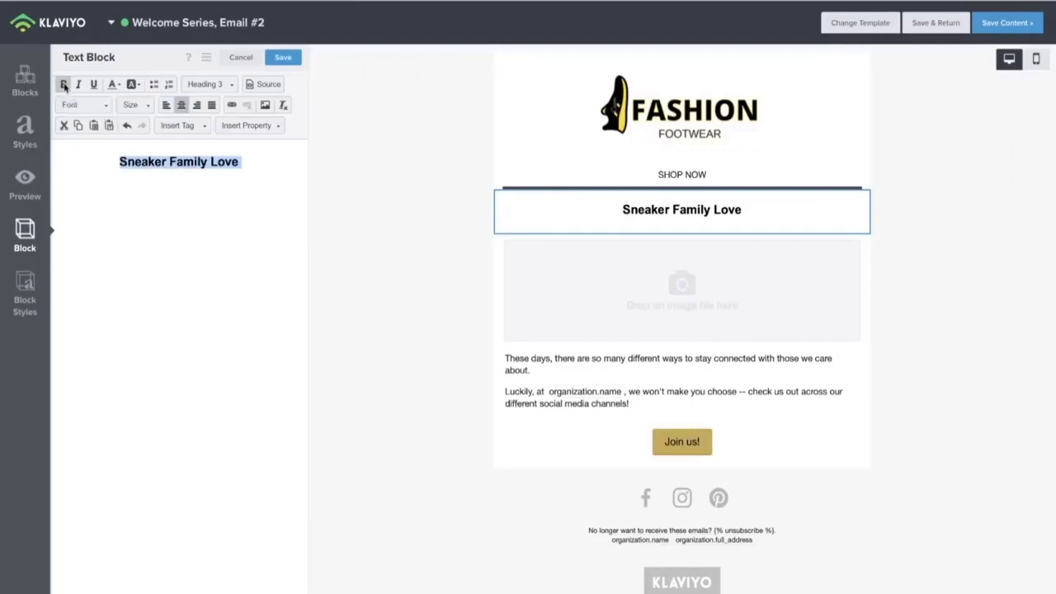
left_click(129, 107)
scroll(148, 182, "down", 5)
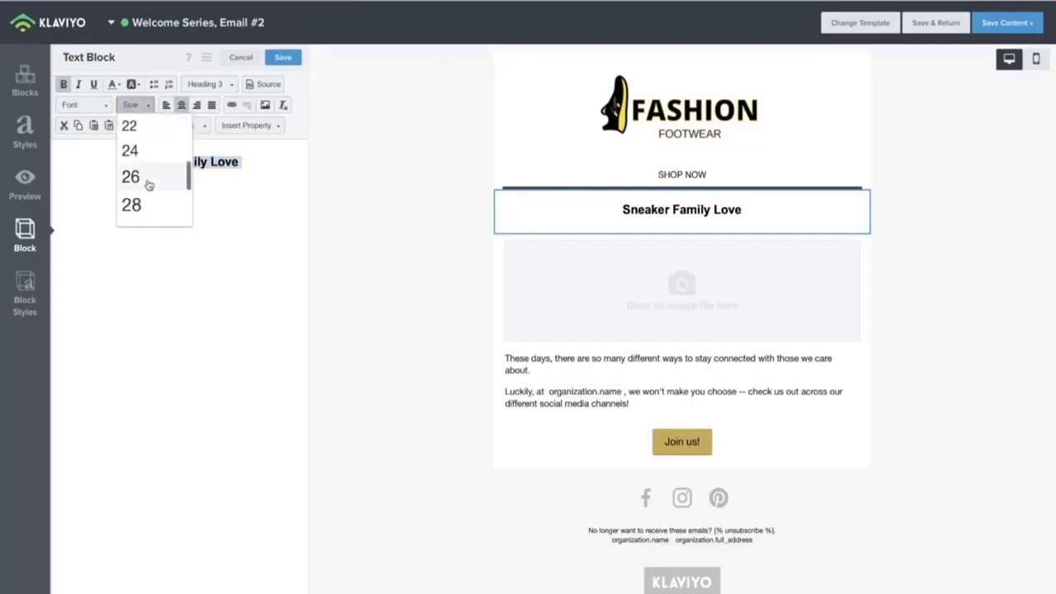
left_click(147, 177)
left_click(138, 106)
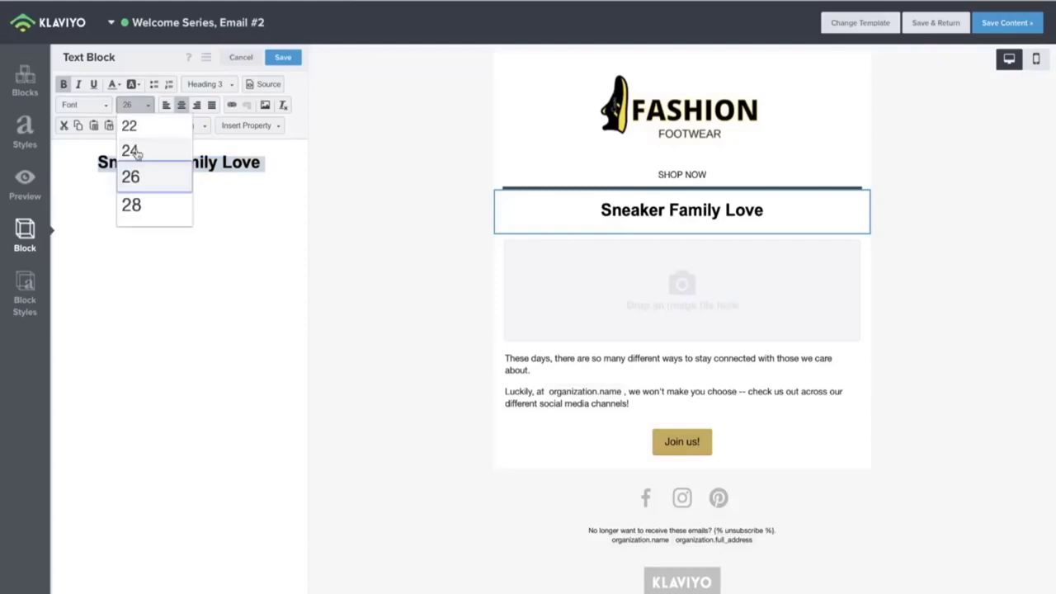
left_click(146, 203)
left_click(261, 273)
left_click(679, 297)
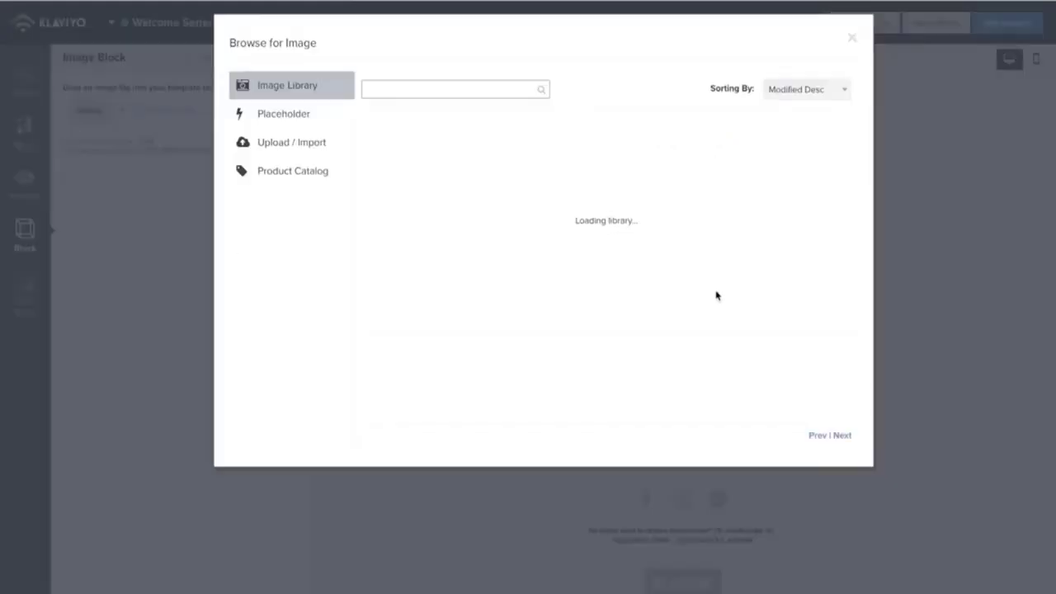
left_click(853, 38)
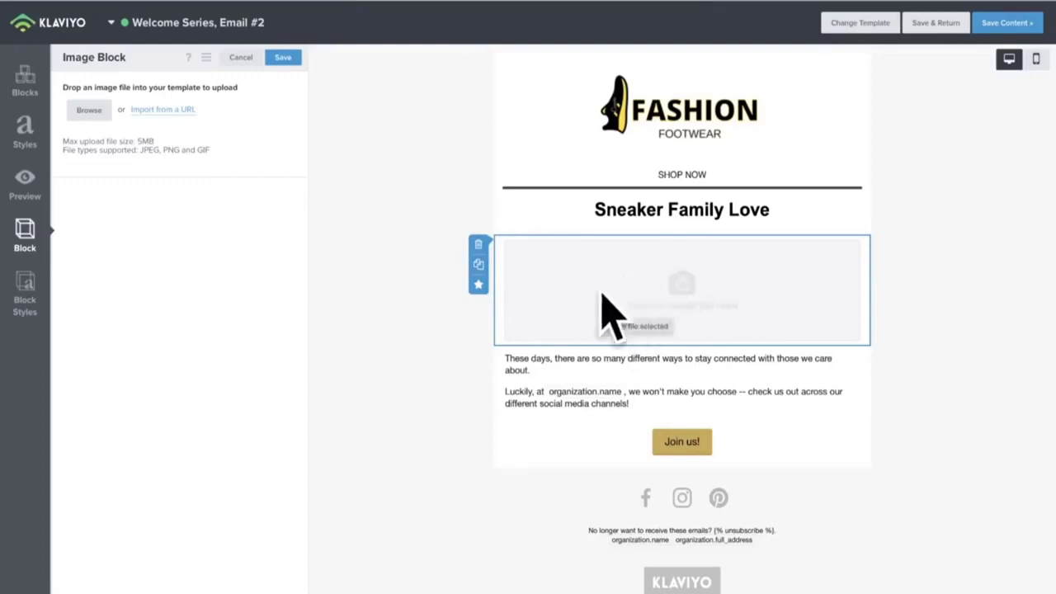
- Replace the body block's text with the social media template's text box passage through the button text line, copied from the Google Docs document
left_click(536, 375)
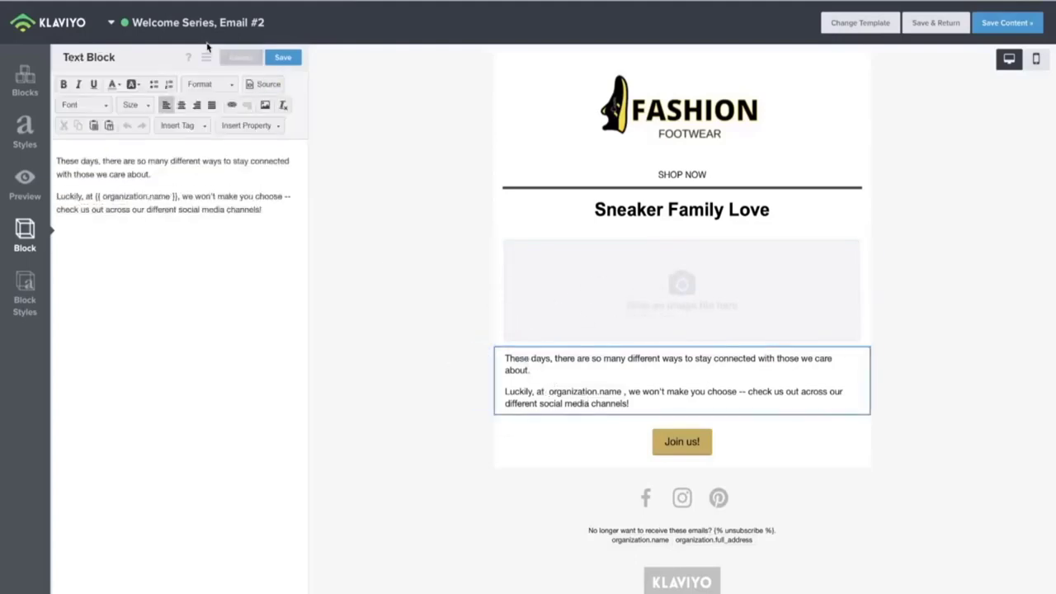
key("ctrl+Tab")
left_click_drag(377, 319, 596, 443)
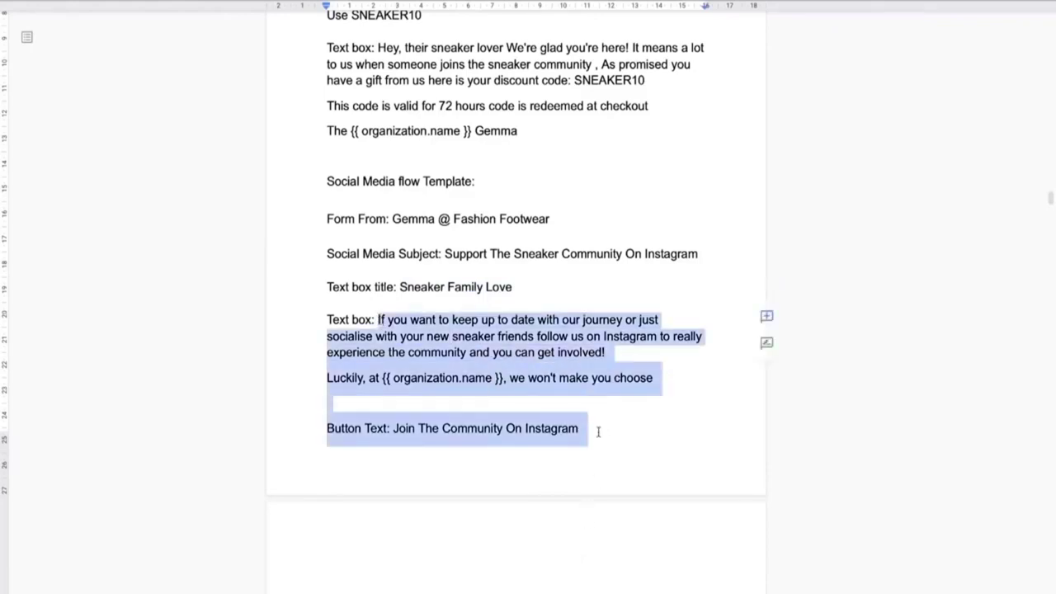
right_click(534, 337)
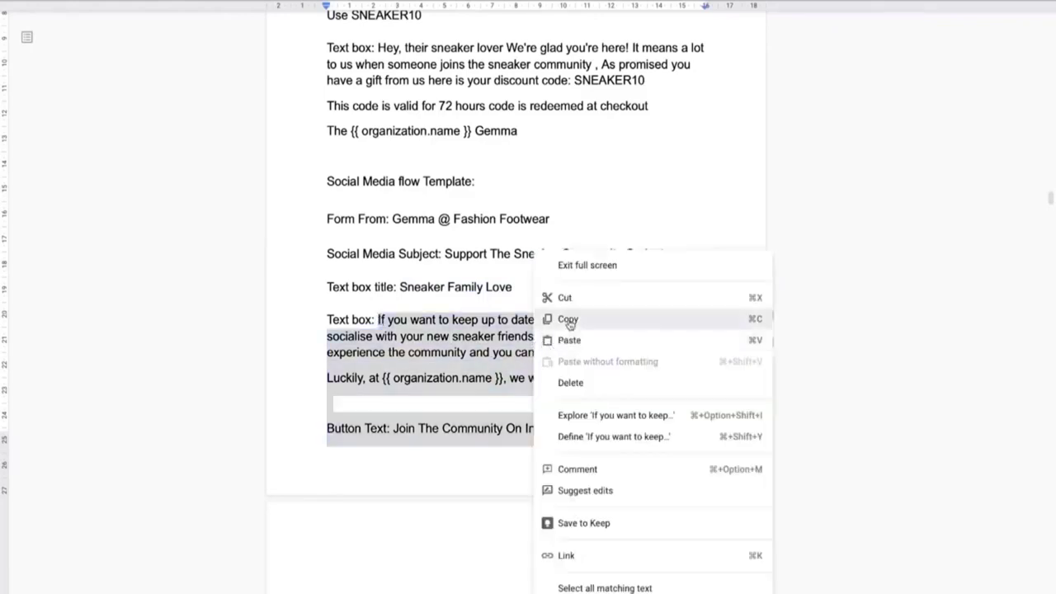
left_click(569, 321)
key("ctrl+Tab")
left_click_drag(300, 231, 16, 153)
key("ctrl+v")
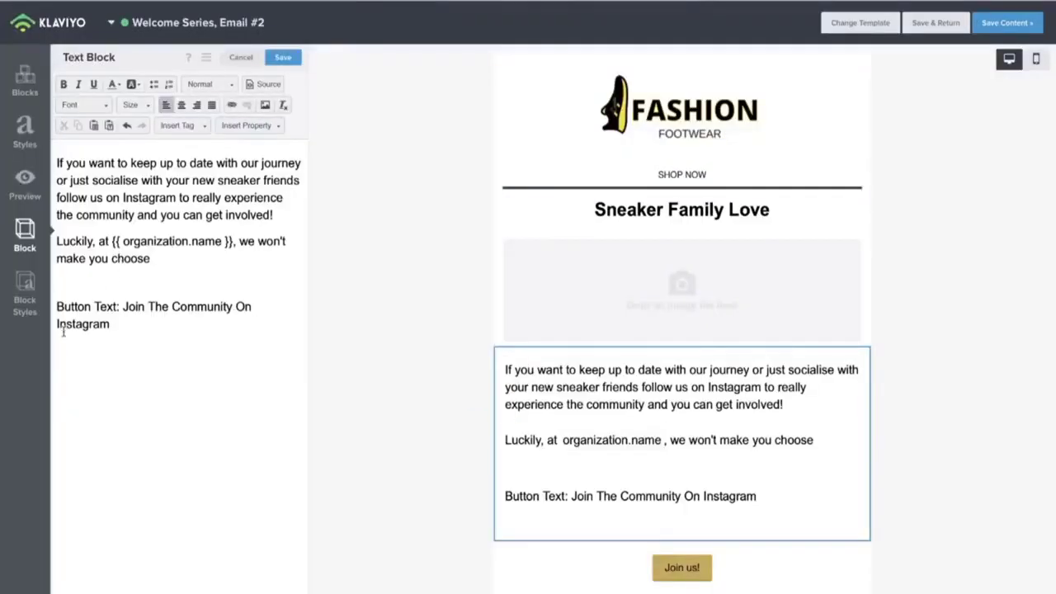
- Centre all of the body block's text and set its font size to 24
left_click_drag(111, 329, 39, 157)
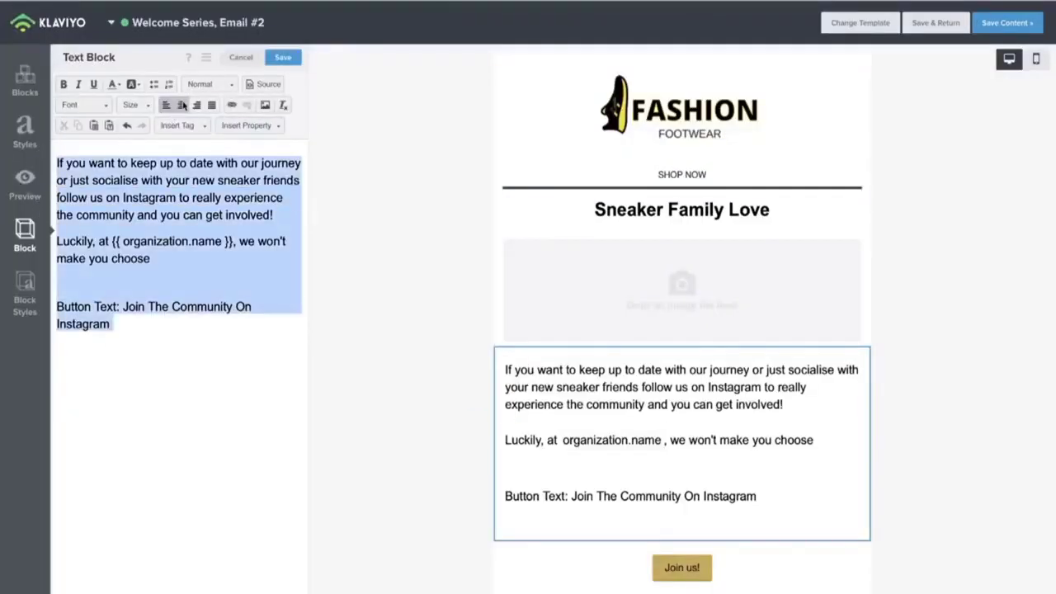
left_click(181, 105)
left_click(132, 105)
left_click(134, 216)
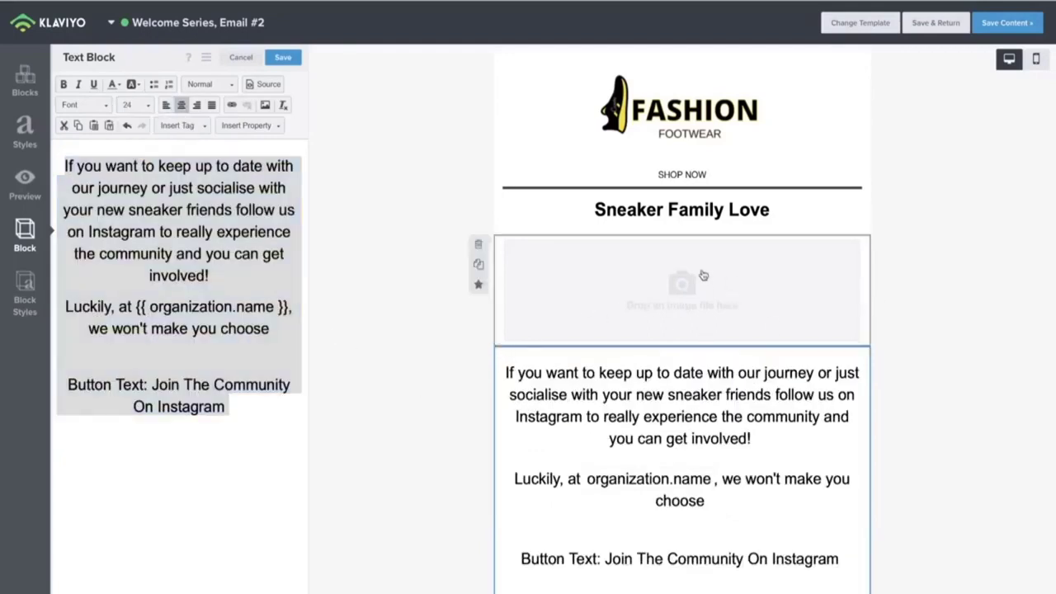
- Change the text of the "Join us!" button below the body block to "Follow IG"
scroll(955, 272, "down", 3)
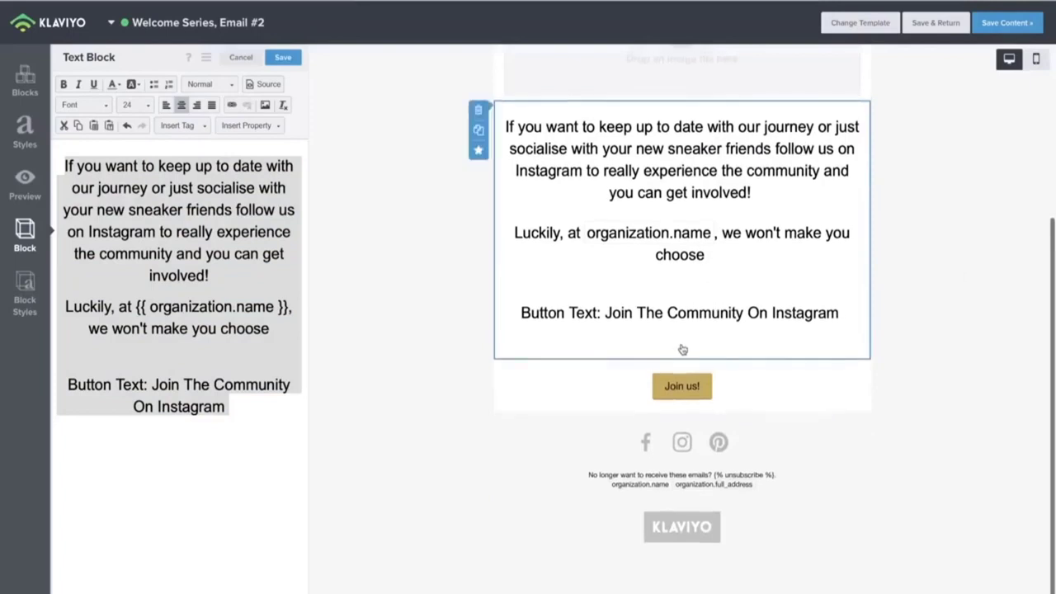
left_click(692, 400)
left_click_drag(186, 106, 104, 105)
key("BackSpace")
type("Follow IG")
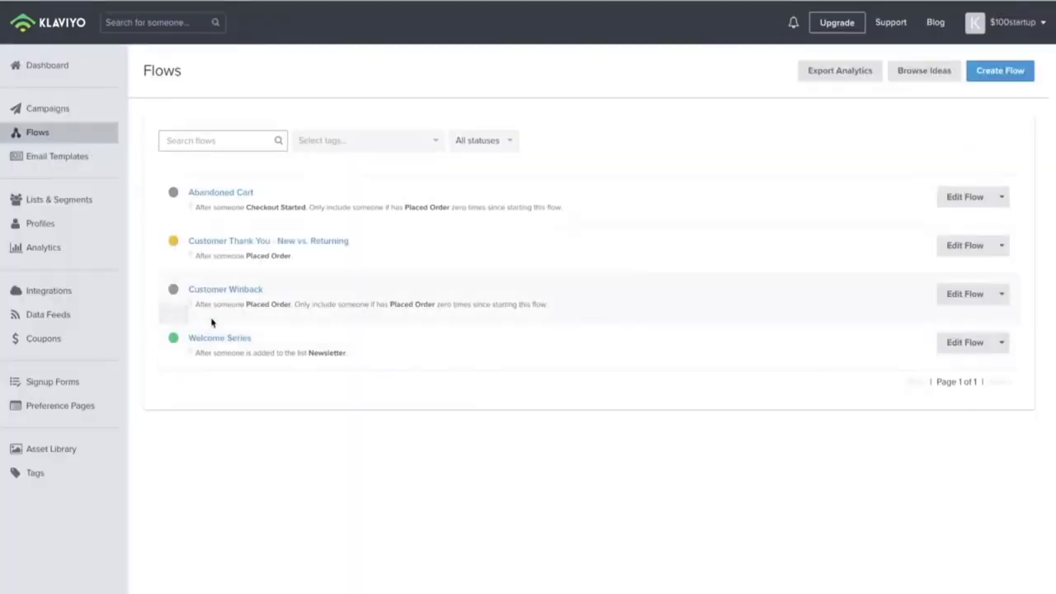
- Open the Customer Thank You - New vs. Returning flow and set its time delay to 1 hour
left_click(939, 255)
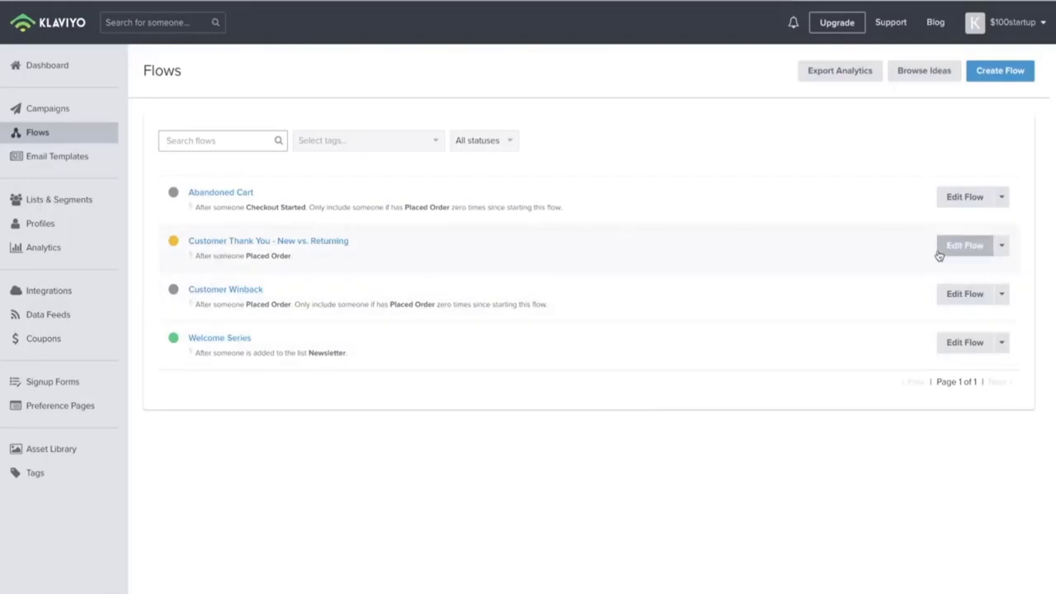
left_click(516, 190)
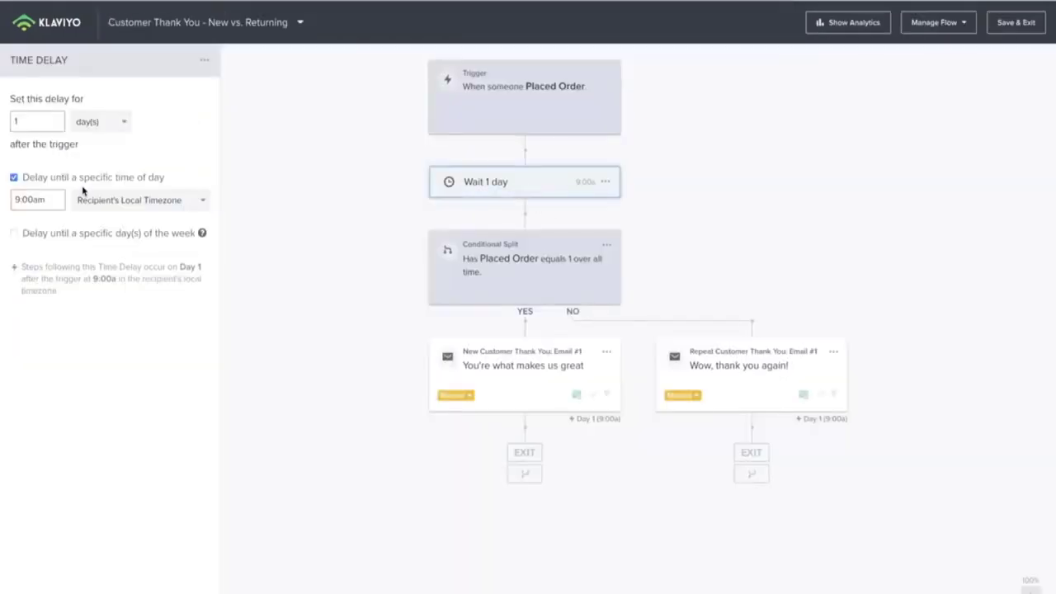
left_click(94, 122)
left_click(98, 163)
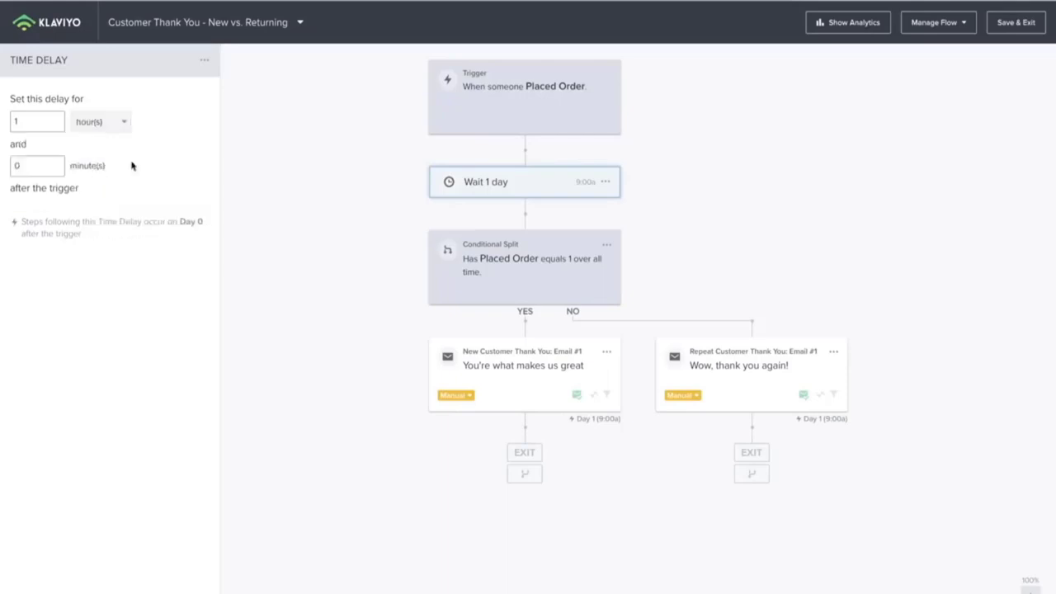
left_click(288, 335)
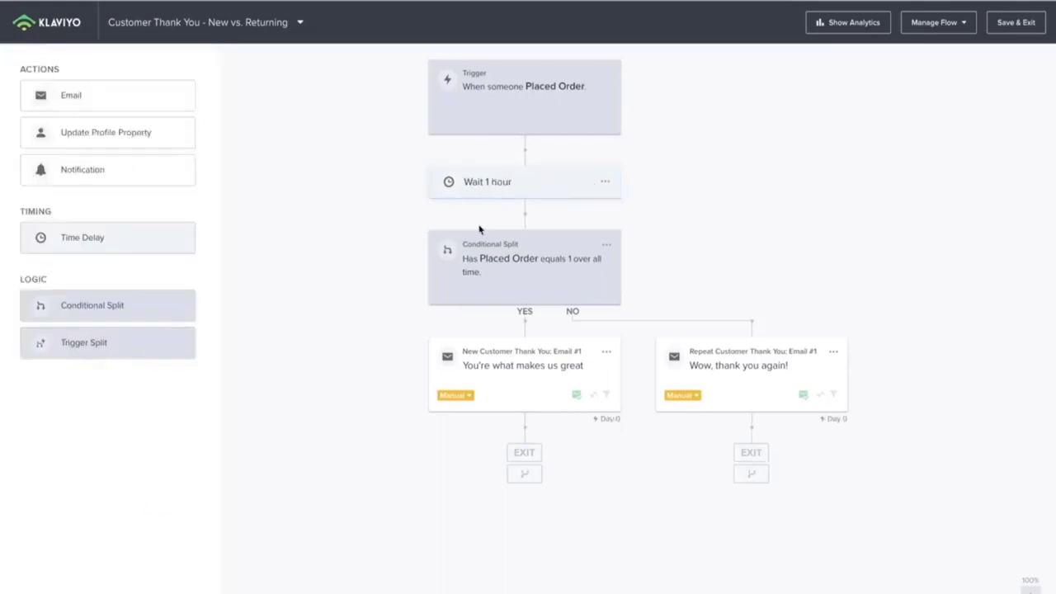
- Turn off Smart Sending and turn on UTM Tracking for the New Customer Thank You email
left_click(522, 263)
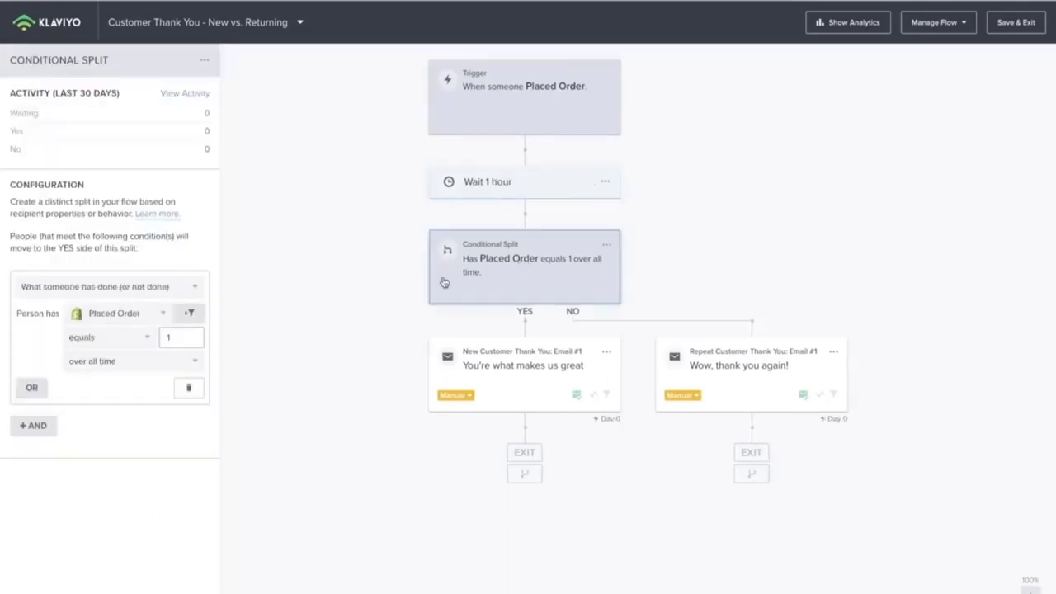
left_click(535, 377)
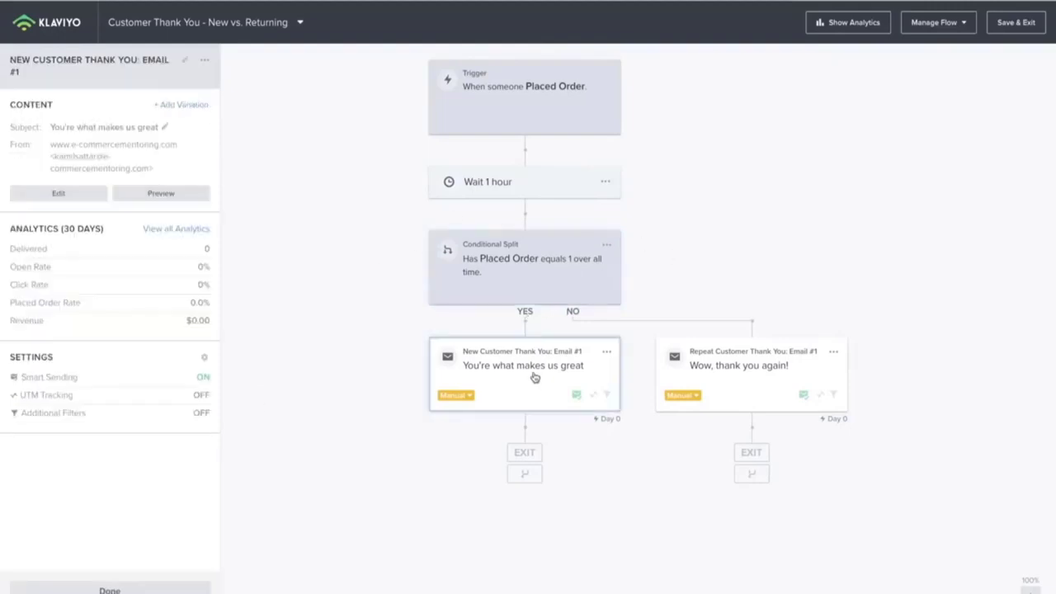
left_click(198, 377)
left_click(200, 111)
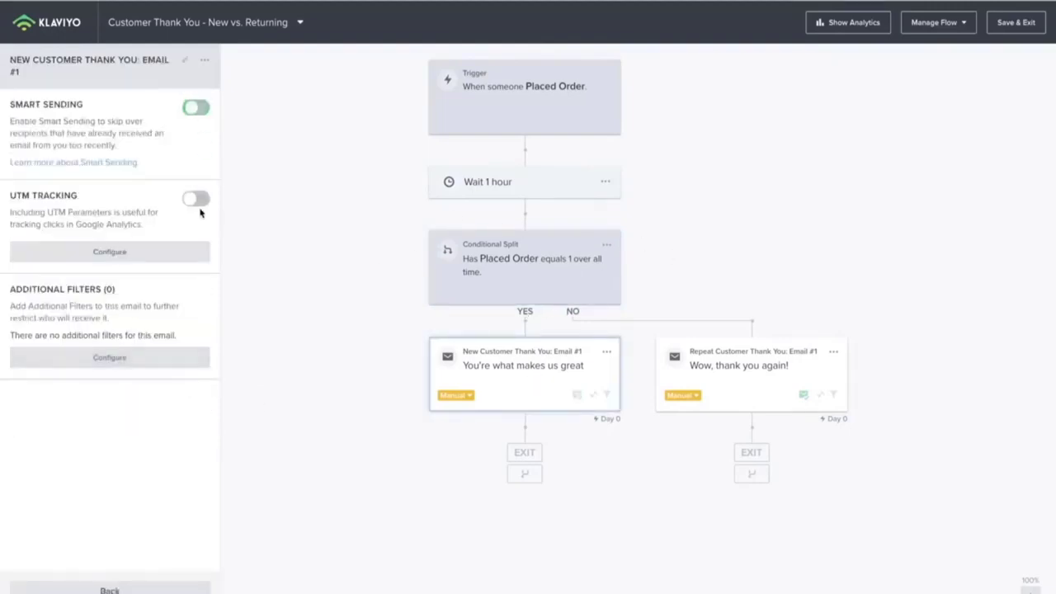
left_click(196, 199)
- Set both the New Customer and Repeat Customer Thank You emails to Live
left_click(464, 397)
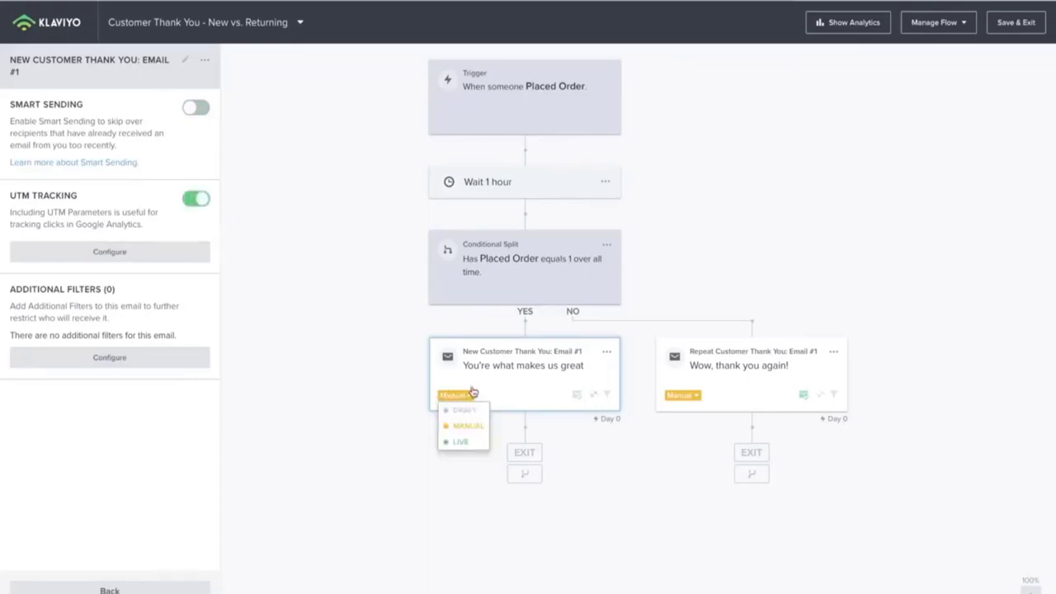
left_click(464, 452)
left_click(682, 395)
left_click(685, 444)
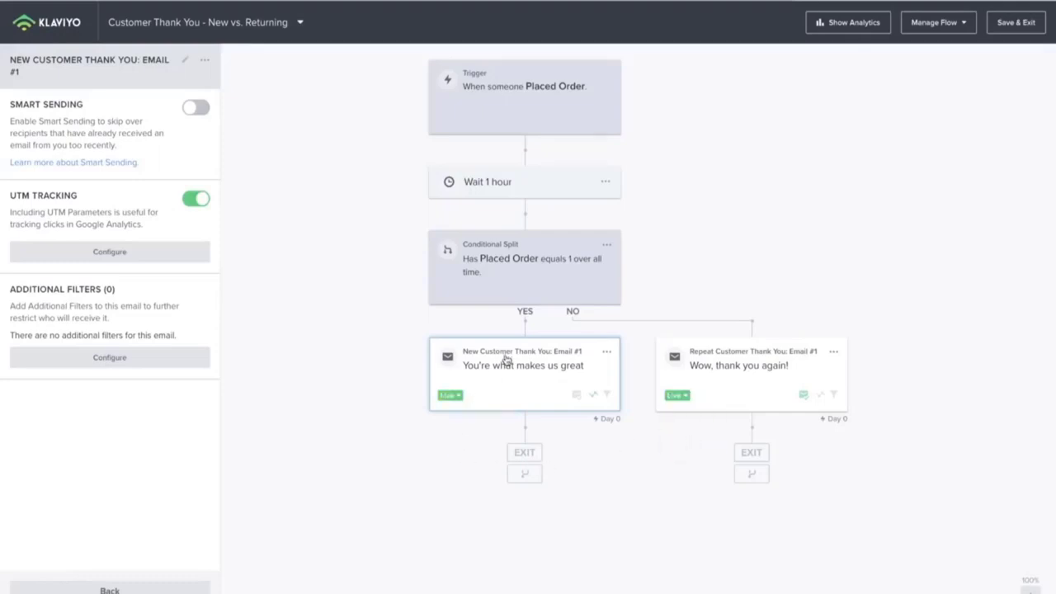
- Open the New Customer Thank You email's content and replace its sender name with the Fashion Footwear sender line from the template document
left_click(606, 352)
left_click(616, 366)
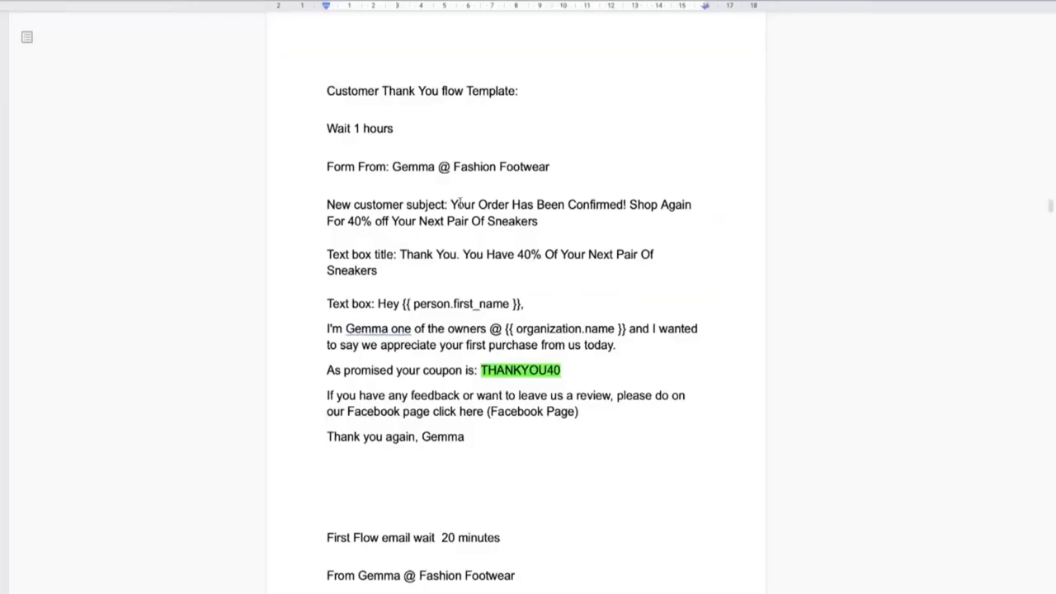
left_click_drag(317, 167, 571, 166)
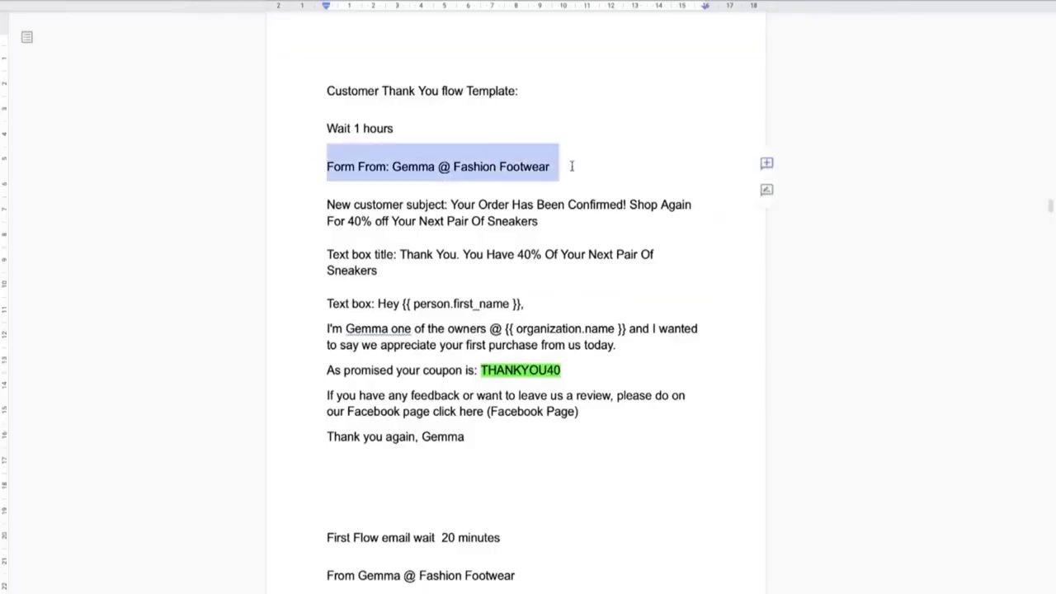
right_click(506, 177)
left_click(520, 246)
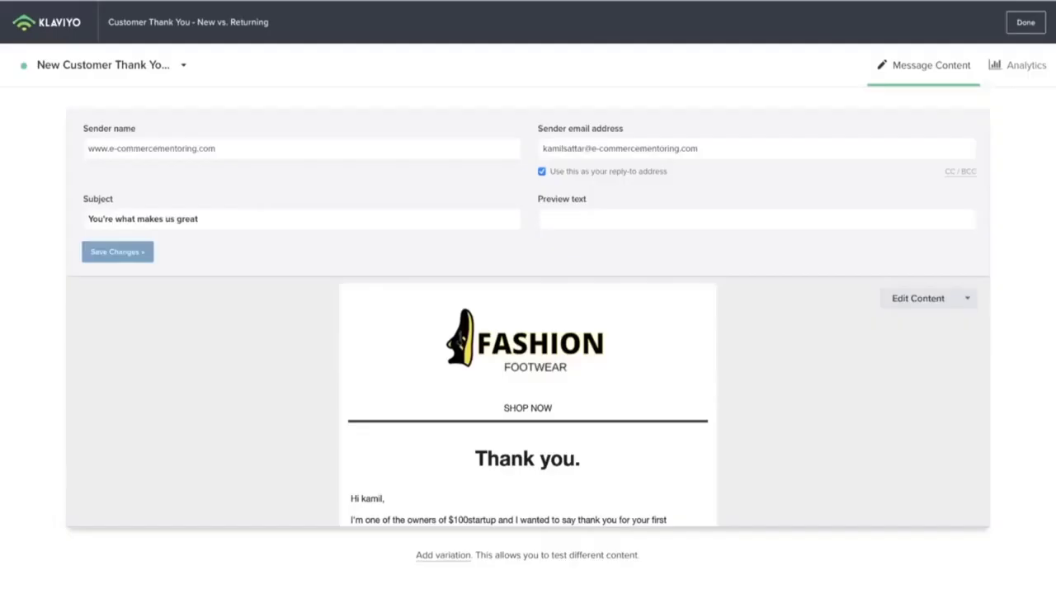
left_click_drag(294, 152, 86, 152)
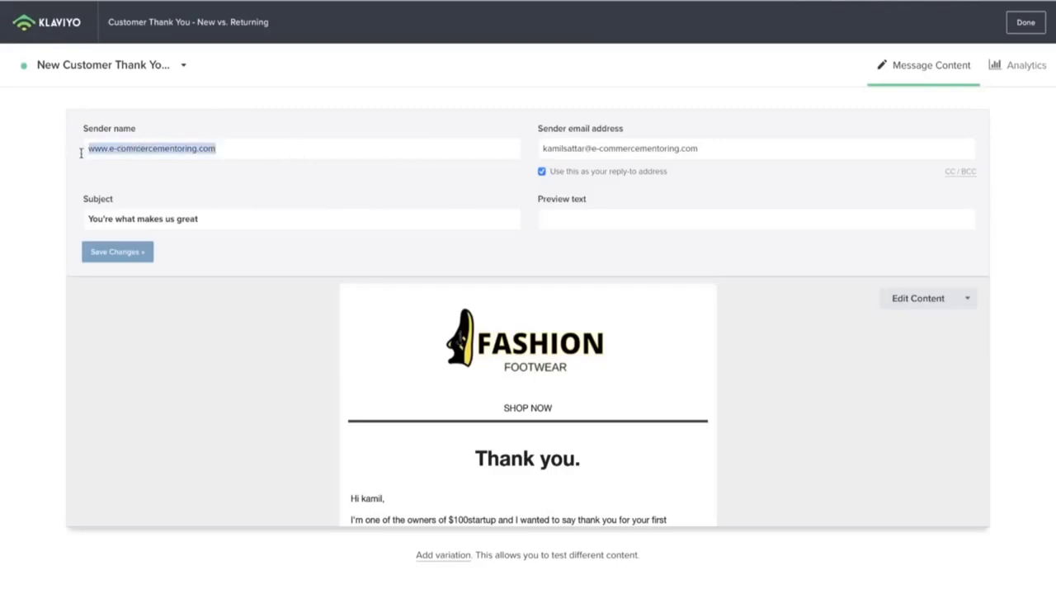
key("ctrl+v")
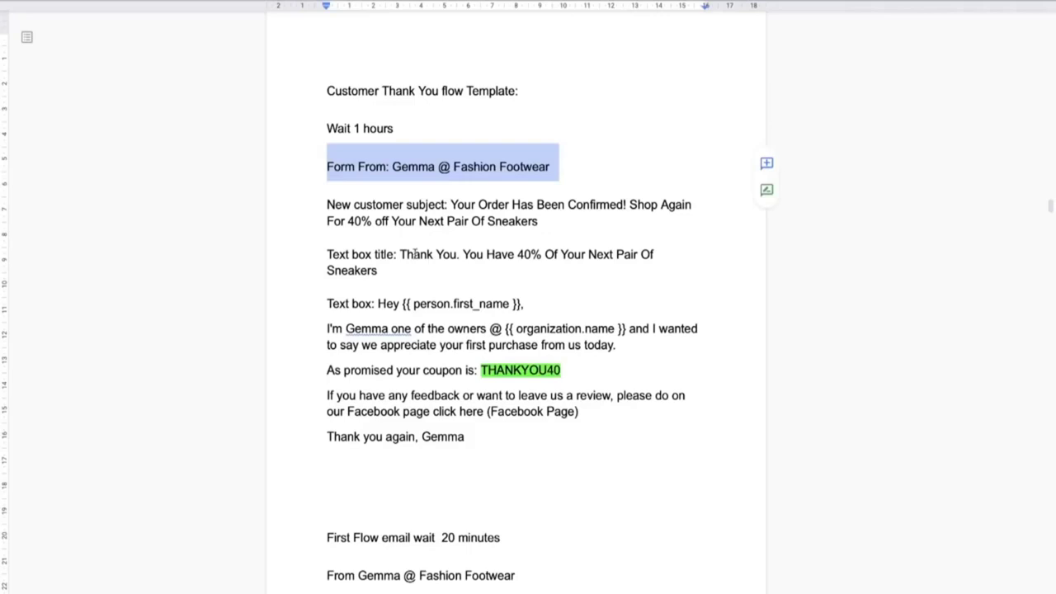
- Set the email subject to "Your Order Has Been Confirmed! Shop Again For 40% off Your Next Pair Of Sneakers" from the template and save the changes
left_click(414, 255)
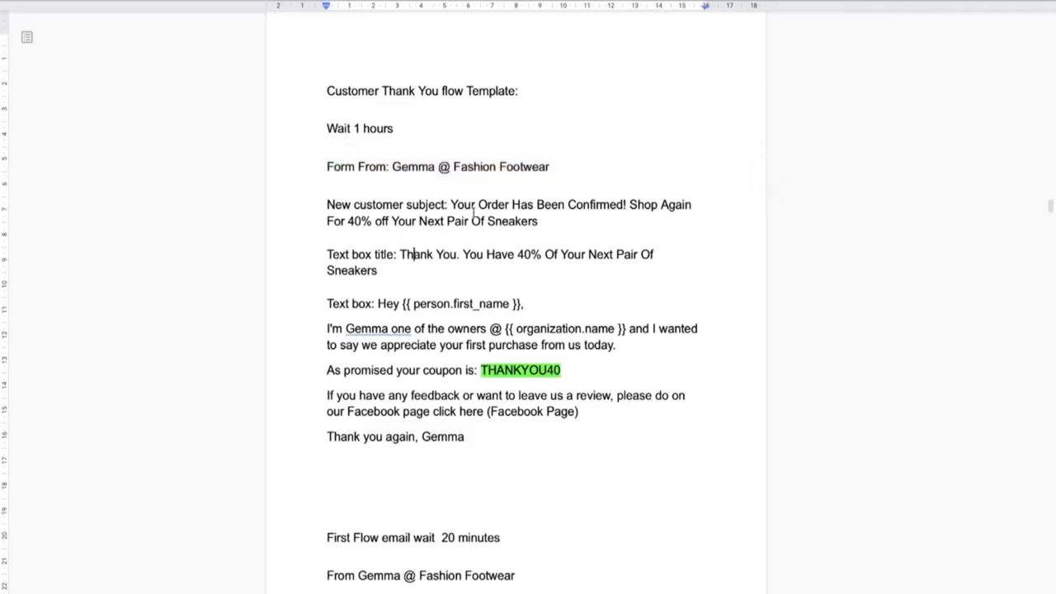
left_click_drag(448, 203, 555, 221)
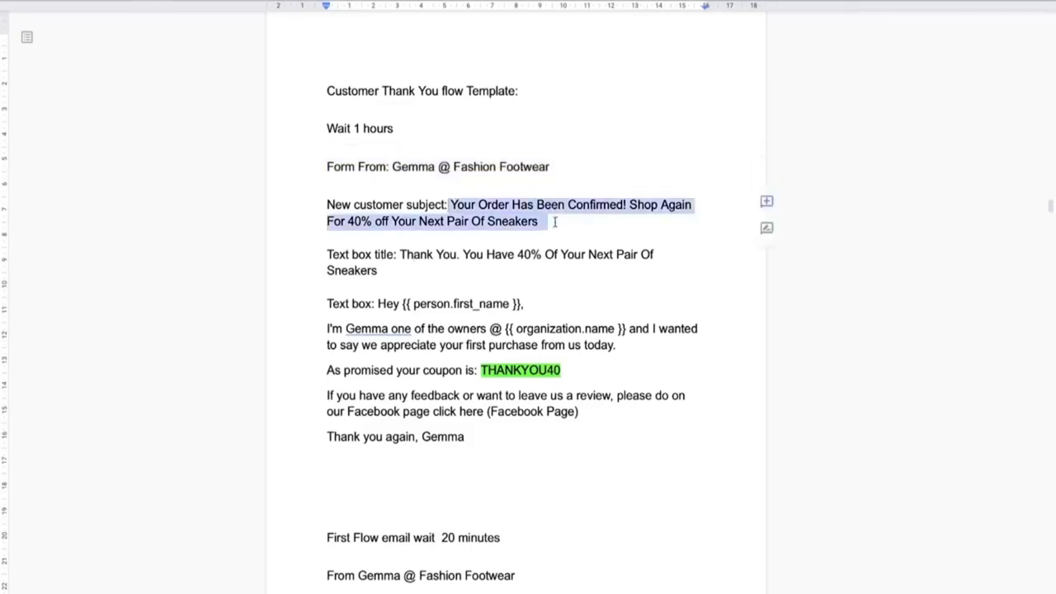
right_click(546, 204)
left_click(574, 268)
left_click(402, 6)
left_click(531, 1)
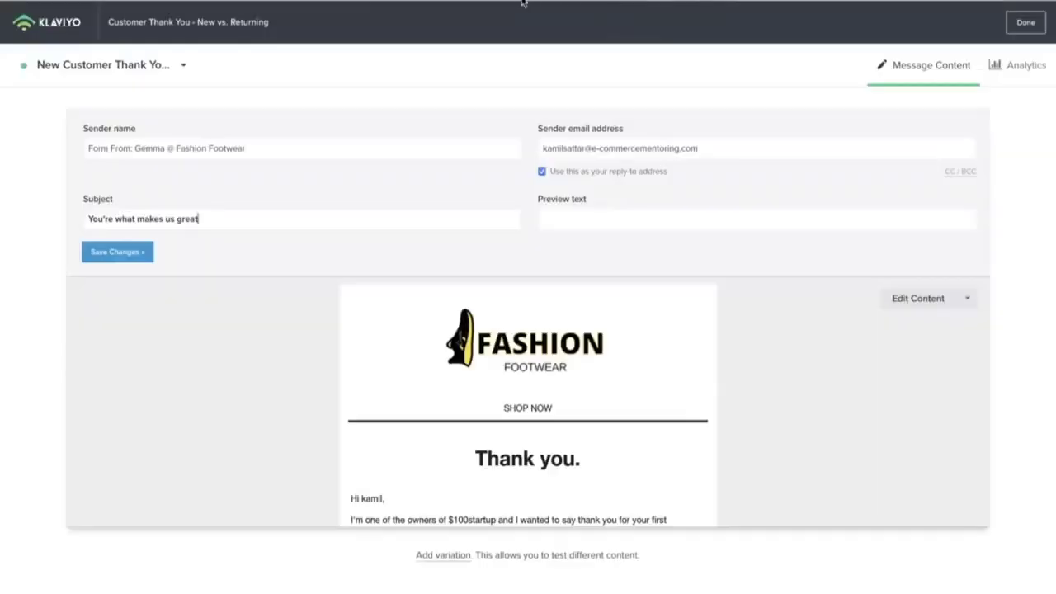
left_click_drag(220, 218, 28, 219)
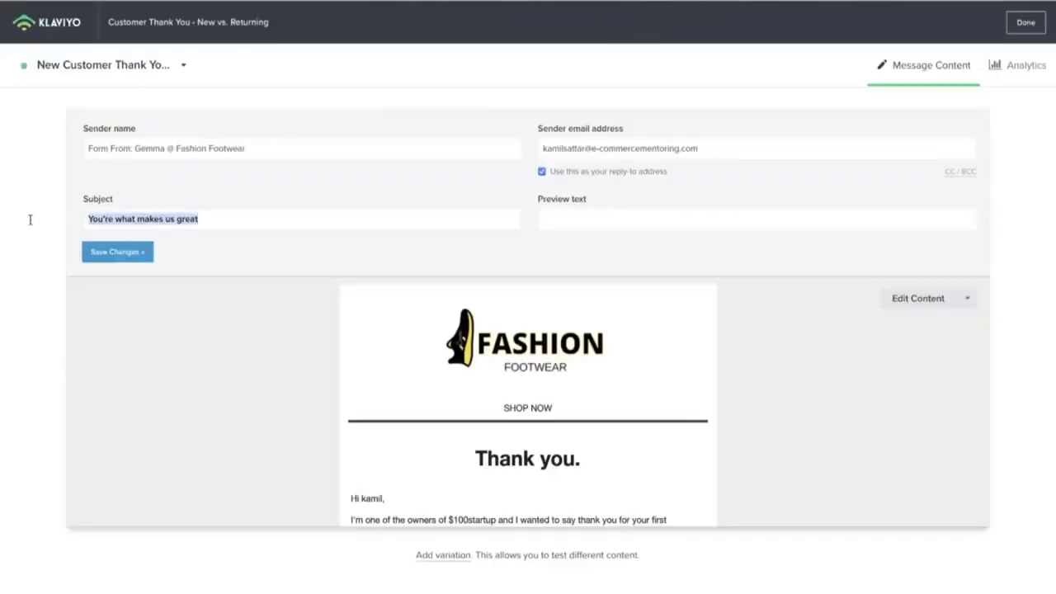
key("ctrl+v")
left_click(128, 253)
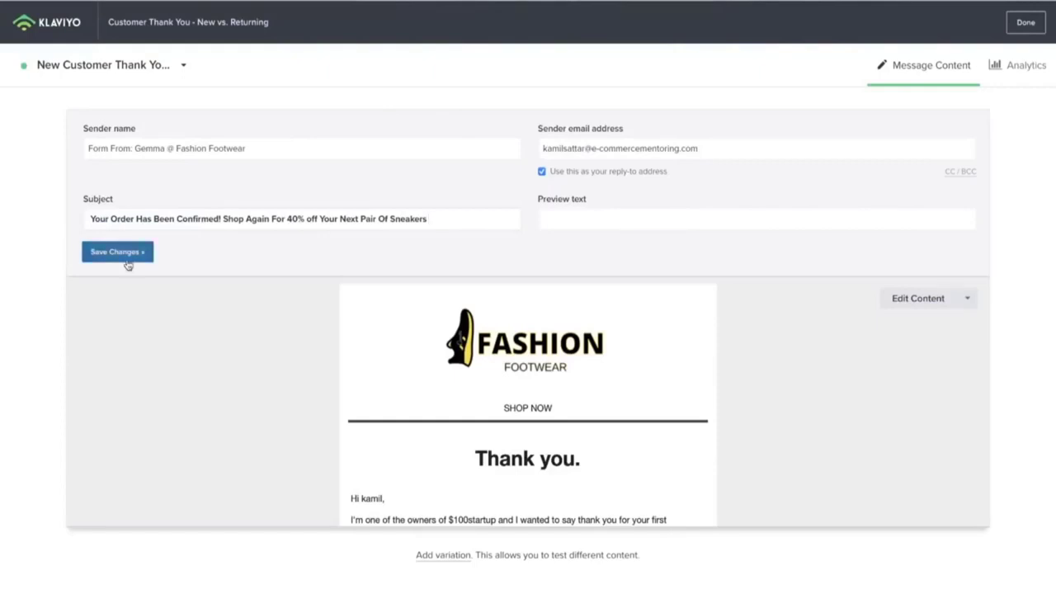
- Replace the "Thank you." heading in the email content with the template title "Thank You. You Have 40% Of Your Next Pair Of Sneakers"
left_click(919, 300)
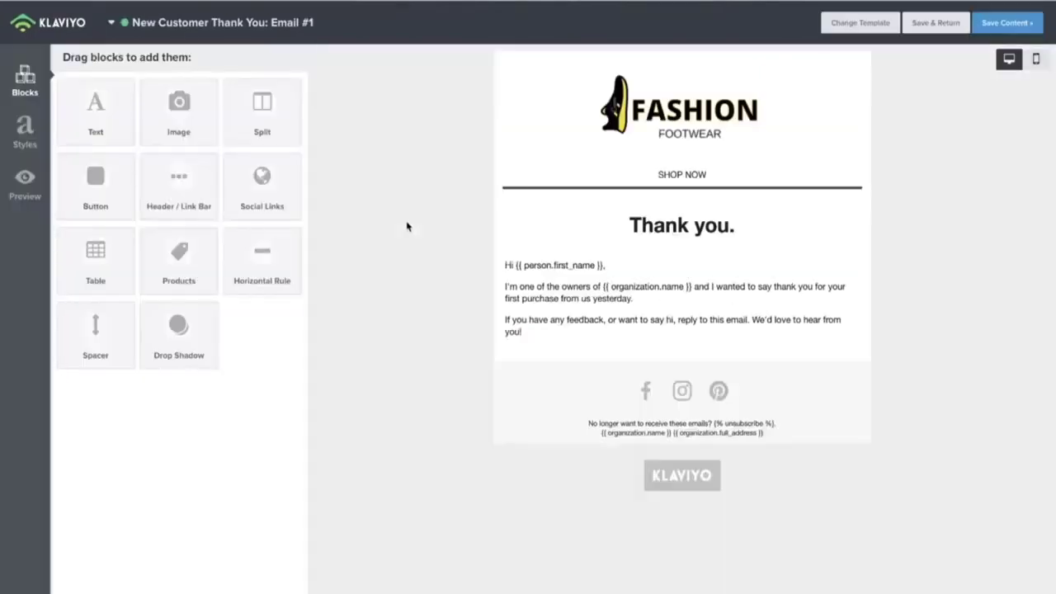
left_click(678, 235)
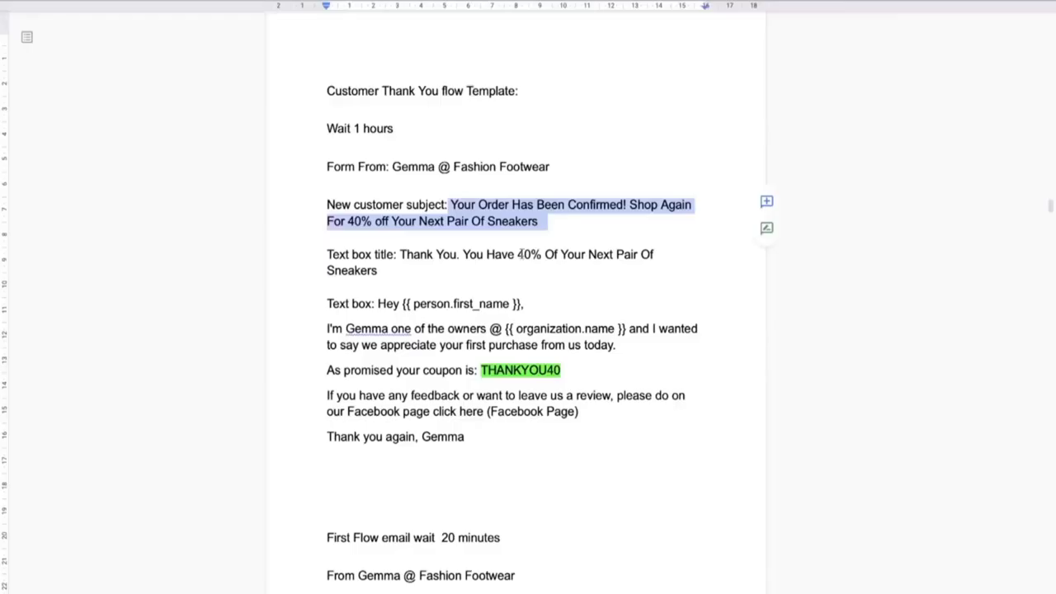
left_click(407, 272)
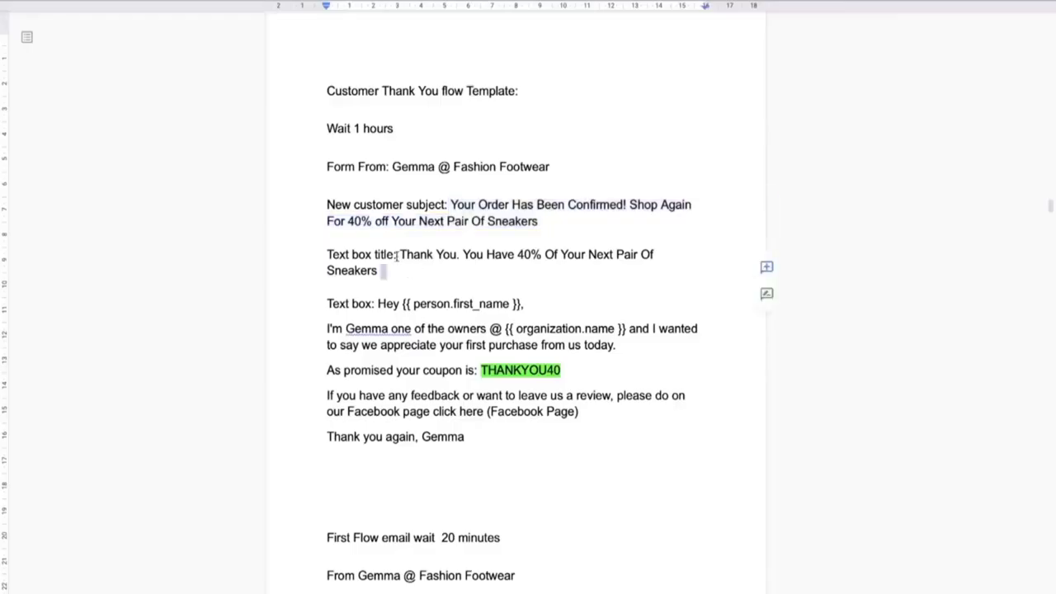
left_click_drag(397, 255, 440, 270)
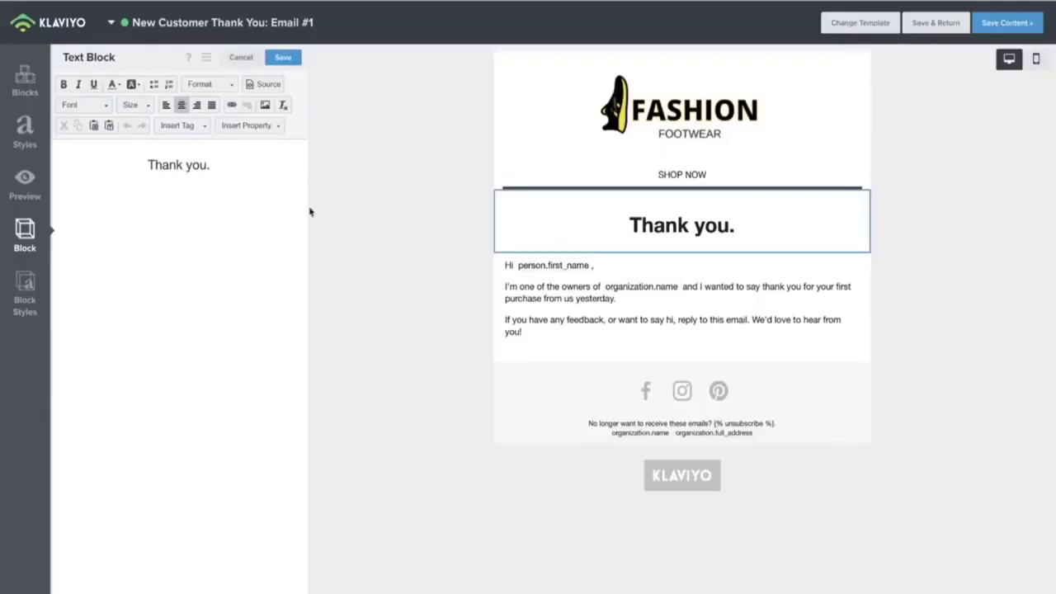
left_click_drag(214, 165, 75, 162)
left_click(150, 166)
left_click_drag(210, 174, 42, 158)
key("ctrl+v")
left_click(66, 165)
key("BackSpace")
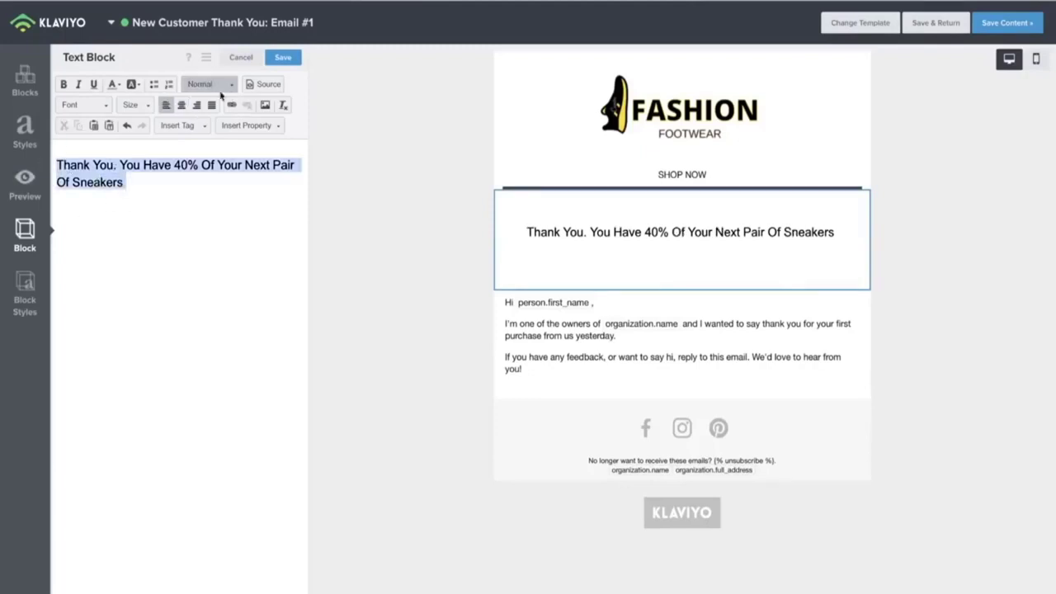
- Centre the new heading text, make it bold and enlarge its font size
left_click(181, 105)
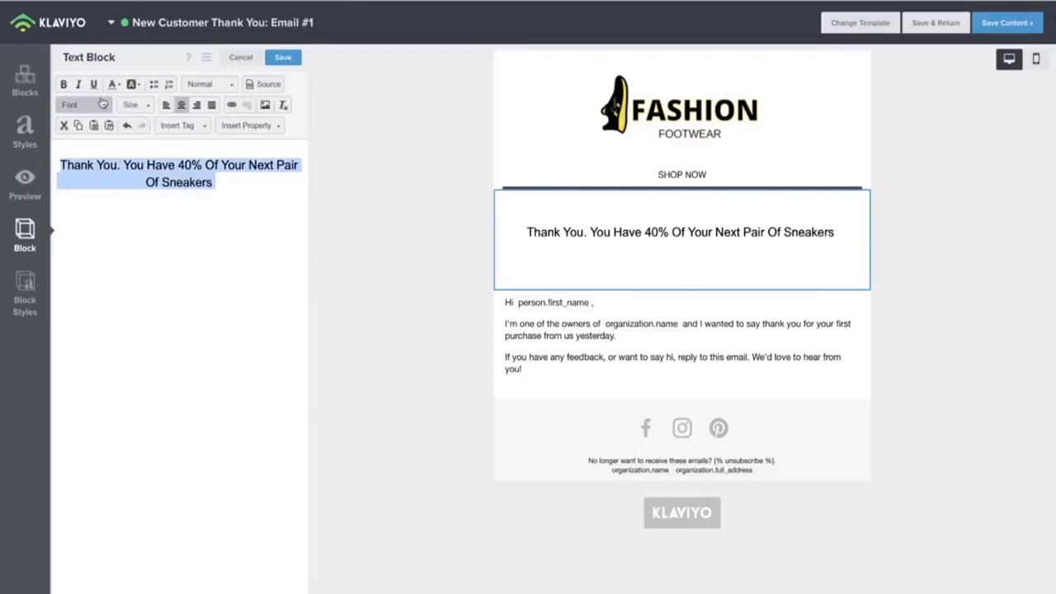
left_click(64, 84)
left_click(133, 105)
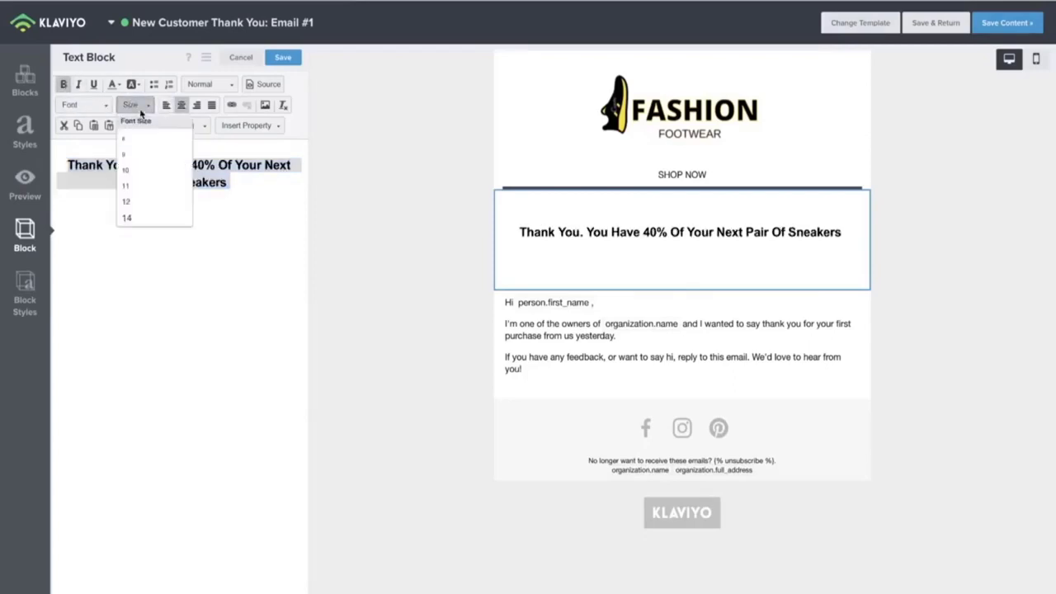
scroll(139, 198, "down", 5)
scroll(137, 212, "up", 5)
scroll(137, 214, "down", 5)
scroll(137, 210, "up", 2)
left_click(135, 207)
left_click(182, 290)
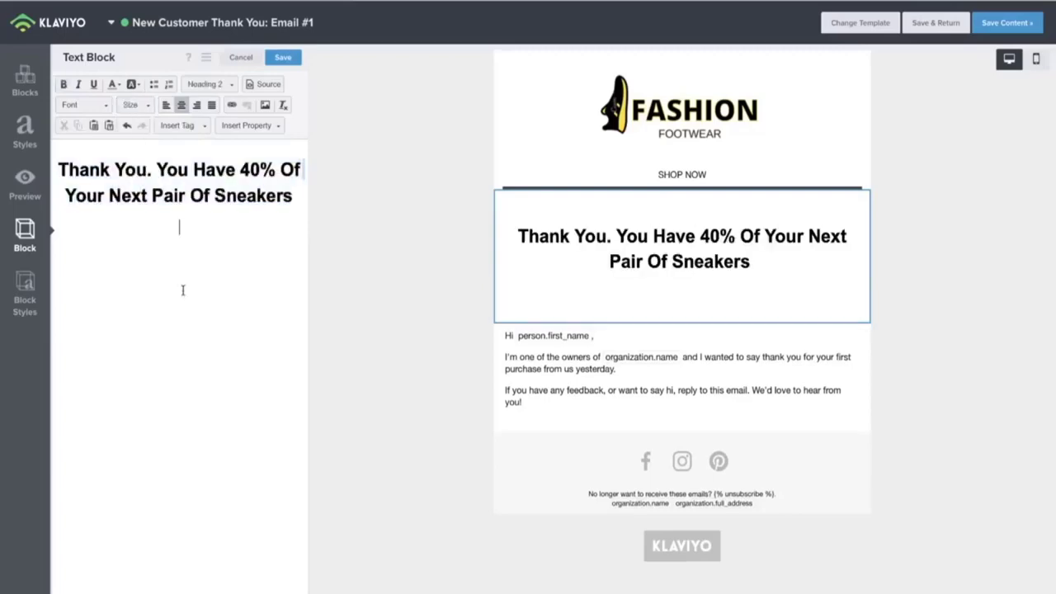
- Replace the email's body text with the template's first-purchase message containing the THANKYOU40 coupon and the Facebook review request
left_click(585, 380)
key("alt+Tab")
left_click(379, 350)
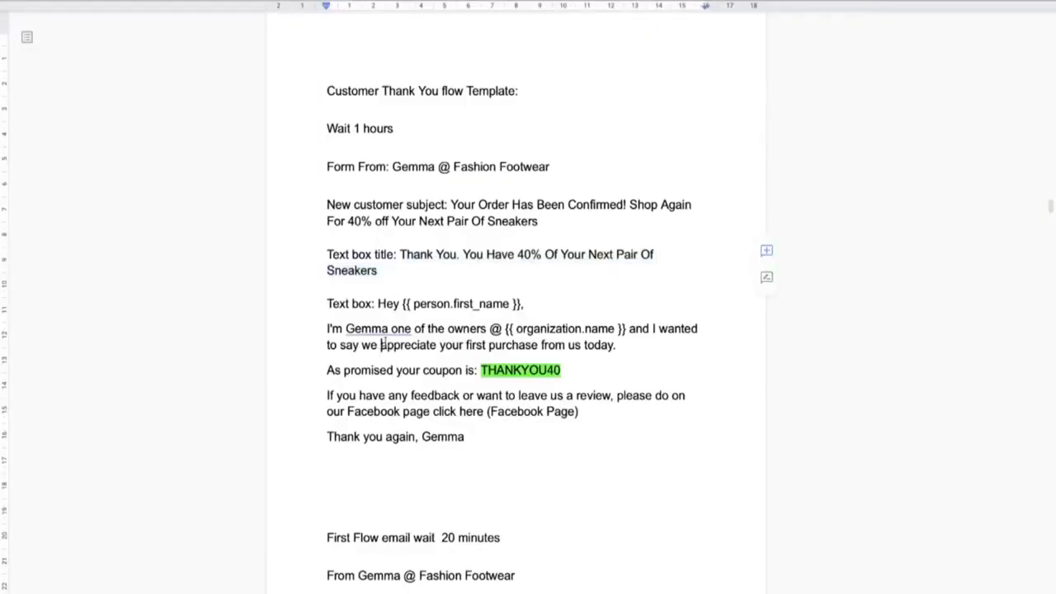
left_click_drag(324, 299, 377, 304)
left_click(377, 303)
left_click(479, 454, "shift")
right_click(462, 365)
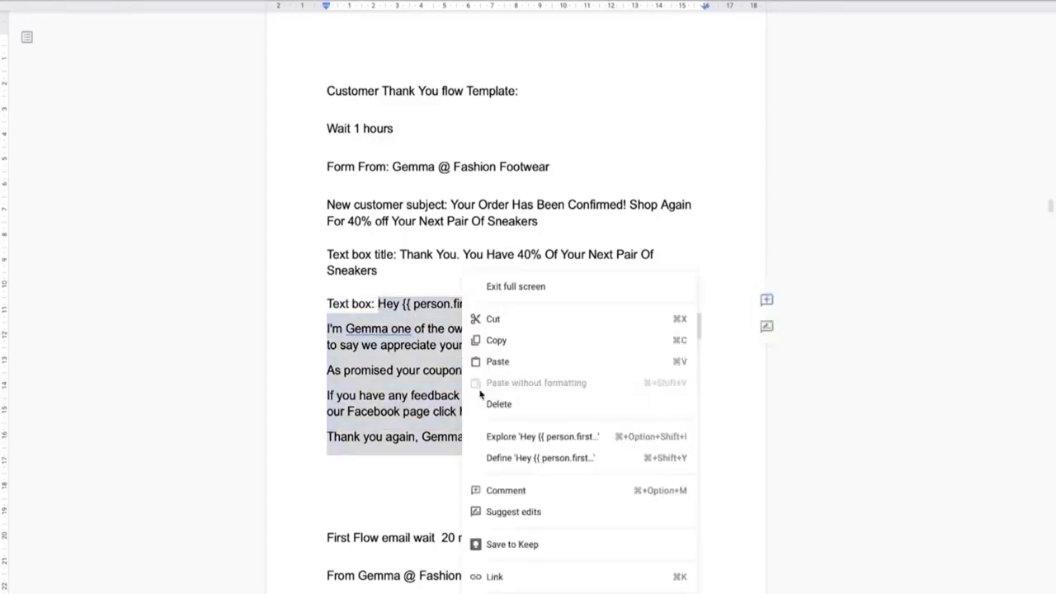
left_click(500, 341)
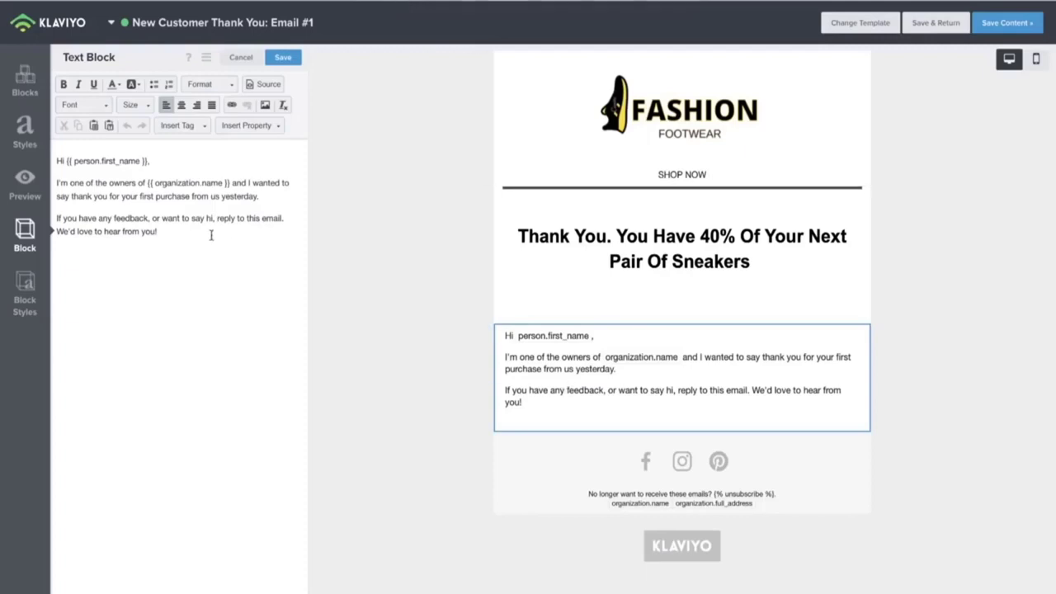
left_click_drag(211, 234, 30, 140)
key("ctrl+v")
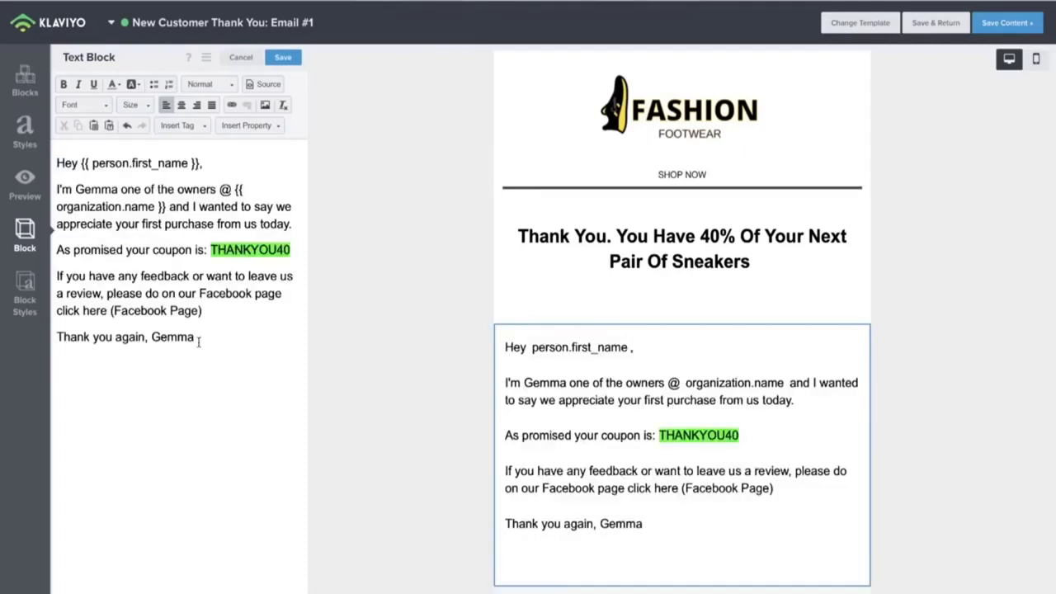
- Centre the body text, set its font size to 24 and save the email content
left_click_drag(200, 338, 36, 151)
left_click(182, 105)
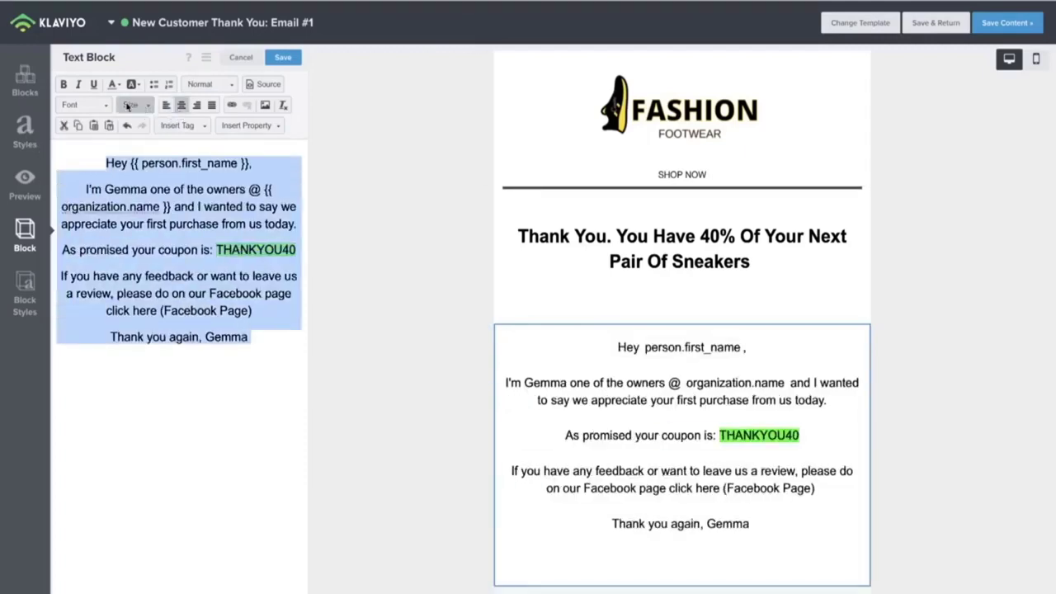
left_click(137, 105)
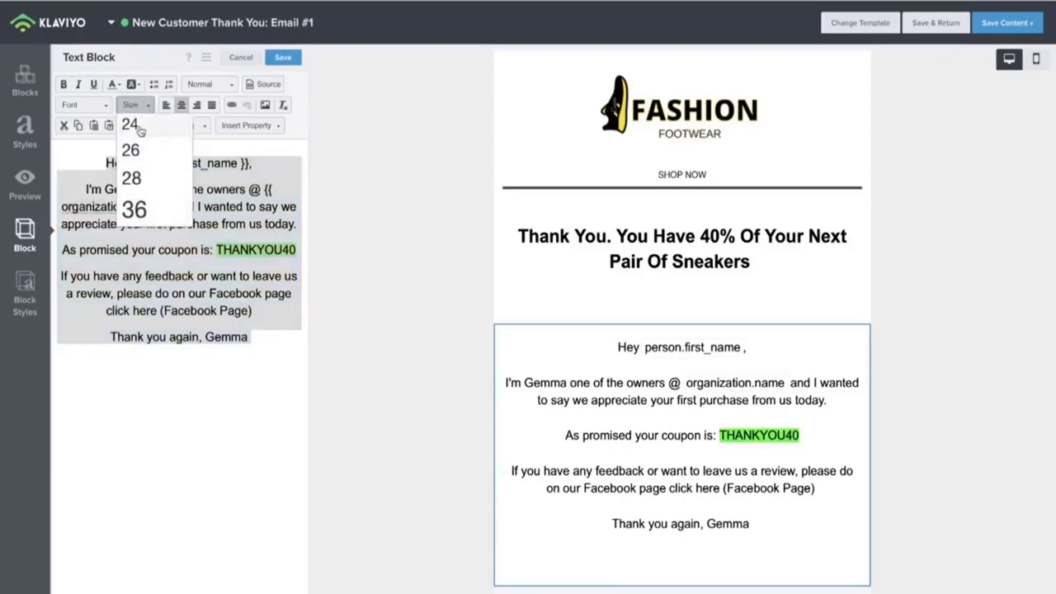
left_click(130, 125)
left_click(420, 245)
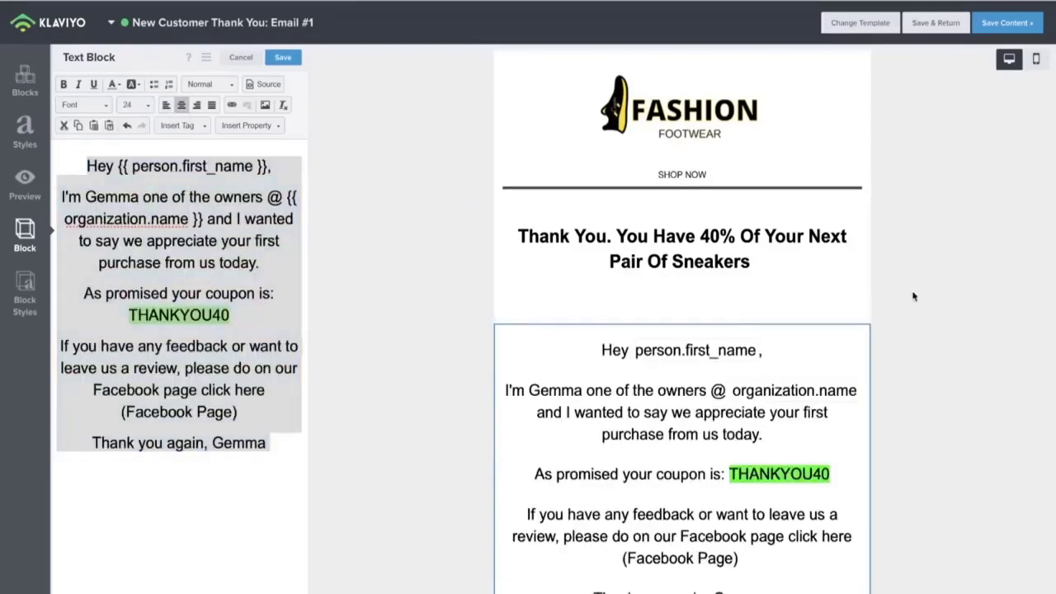
scroll(914, 294, "down", 3)
scroll(914, 248, "up", 3)
left_click(1027, 22)
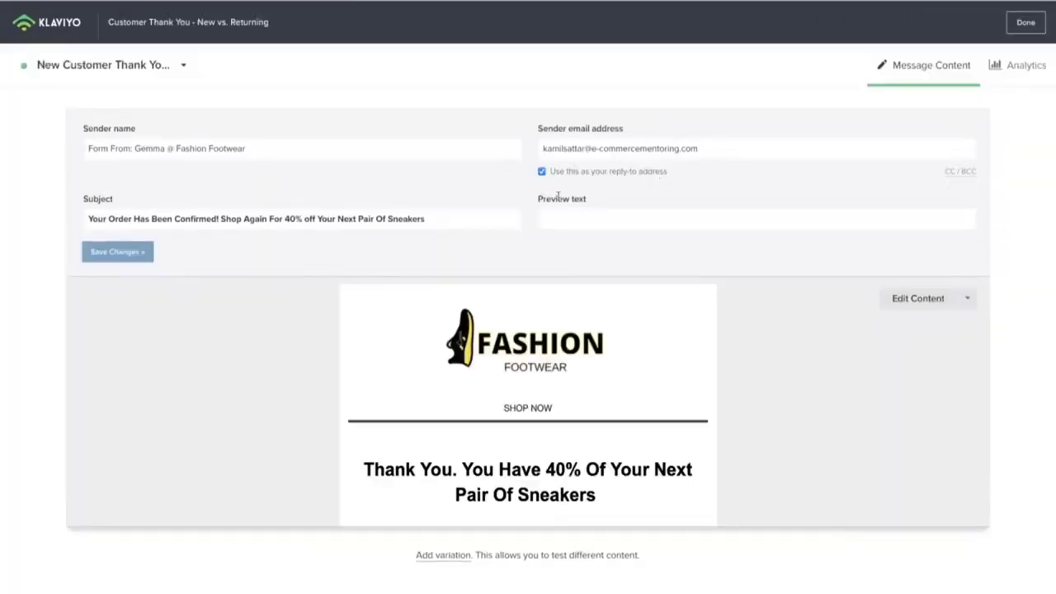
scroll(466, 380, "down", 2)
scroll(469, 389, "down", 3)
scroll(471, 385, "up", 2)
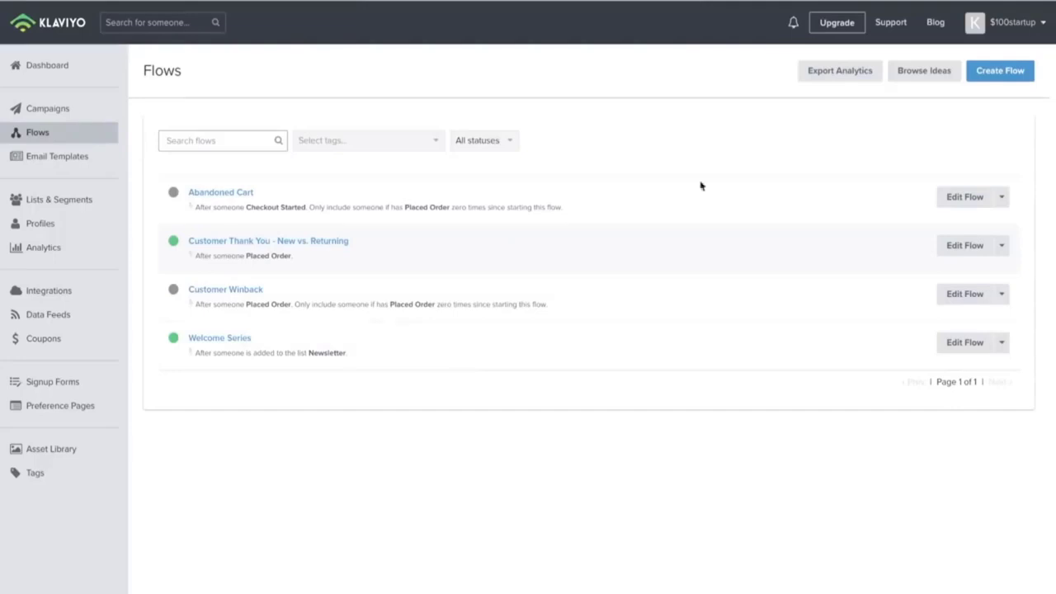
- Open the Abandoned Cart flow and set its first time delay to 20 minutes
left_click(940, 201)
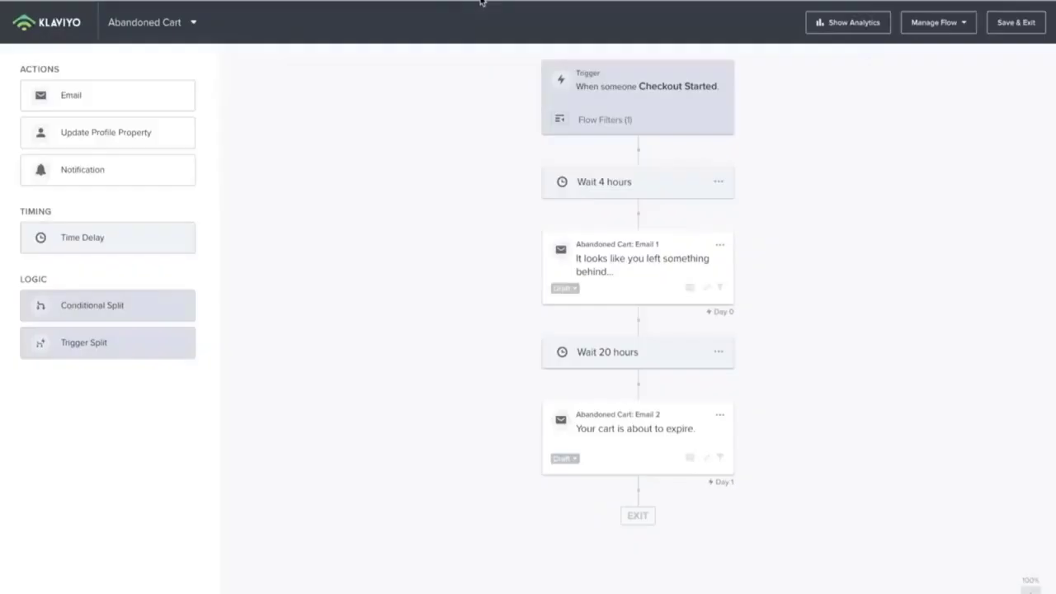
left_click(725, 181)
left_click(23, 123)
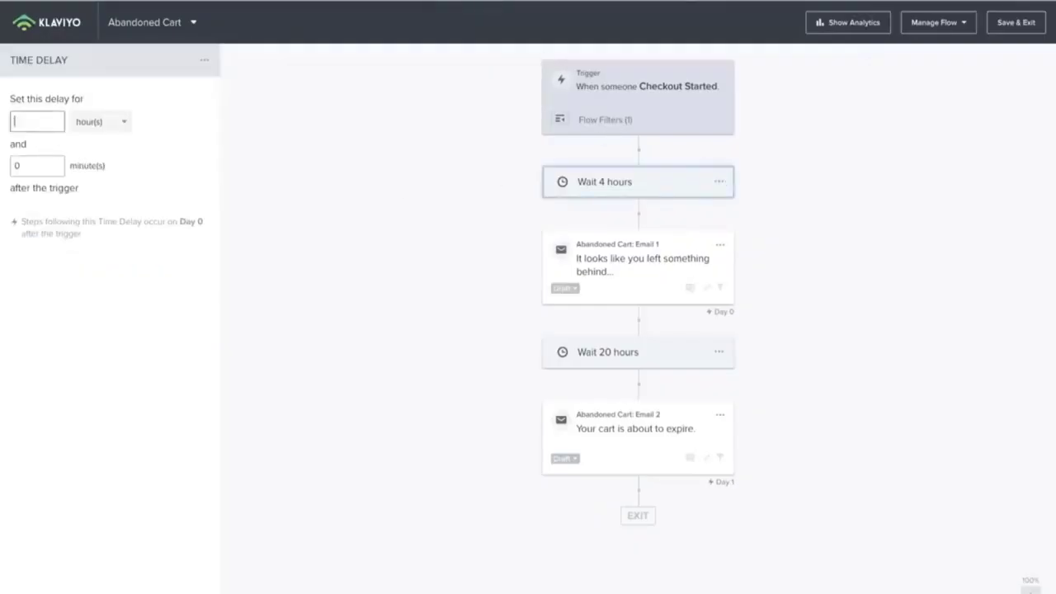
type("20")
left_click(113, 124)
left_click(113, 165)
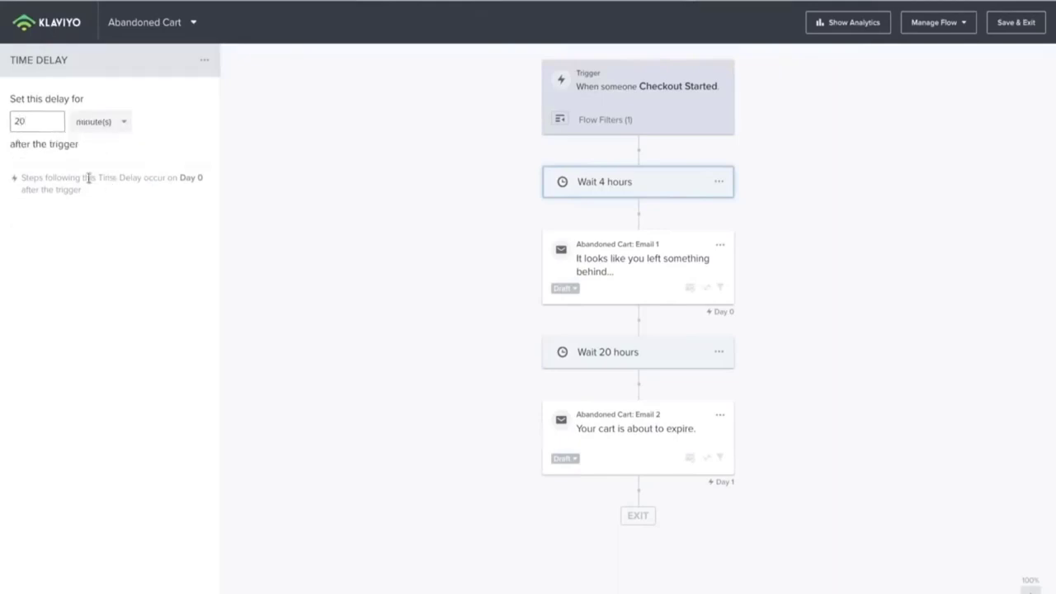
left_click(146, 446)
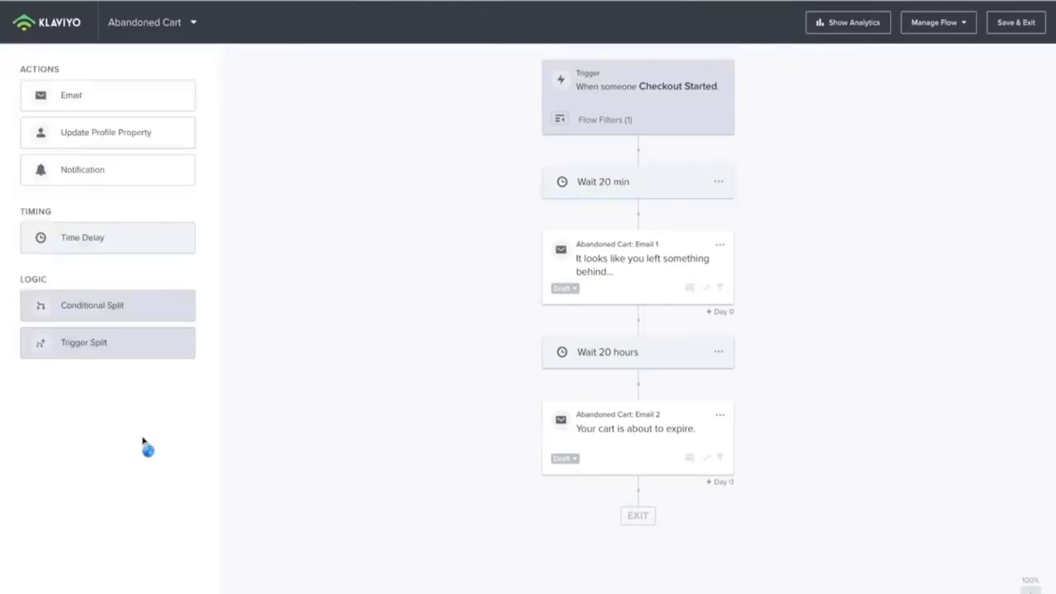
- Turn on UTM Tracking for Abandoned Cart Email 1 and set the email to Live
left_click(617, 253)
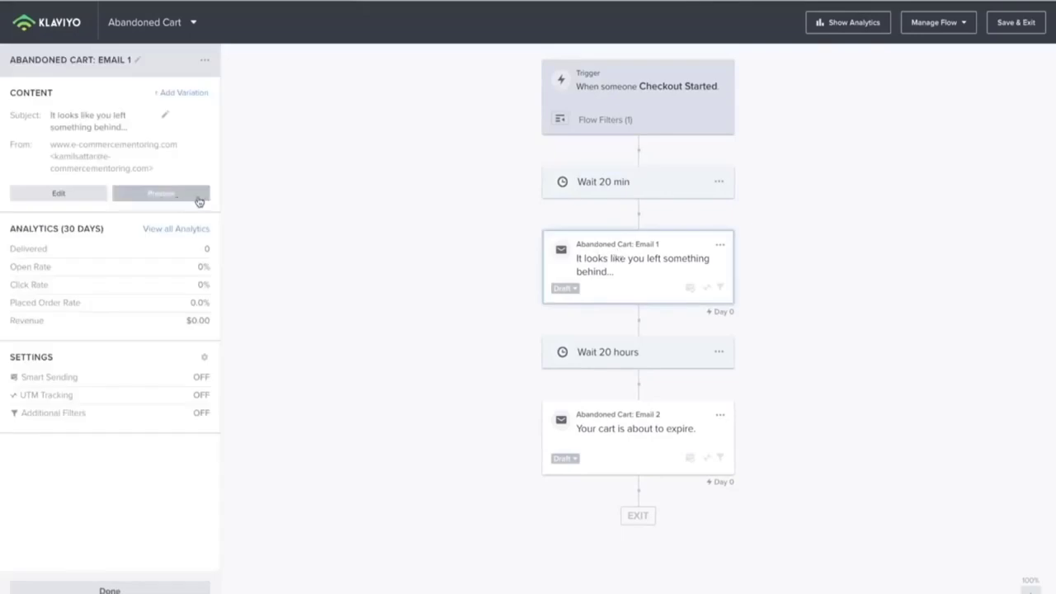
left_click(197, 386)
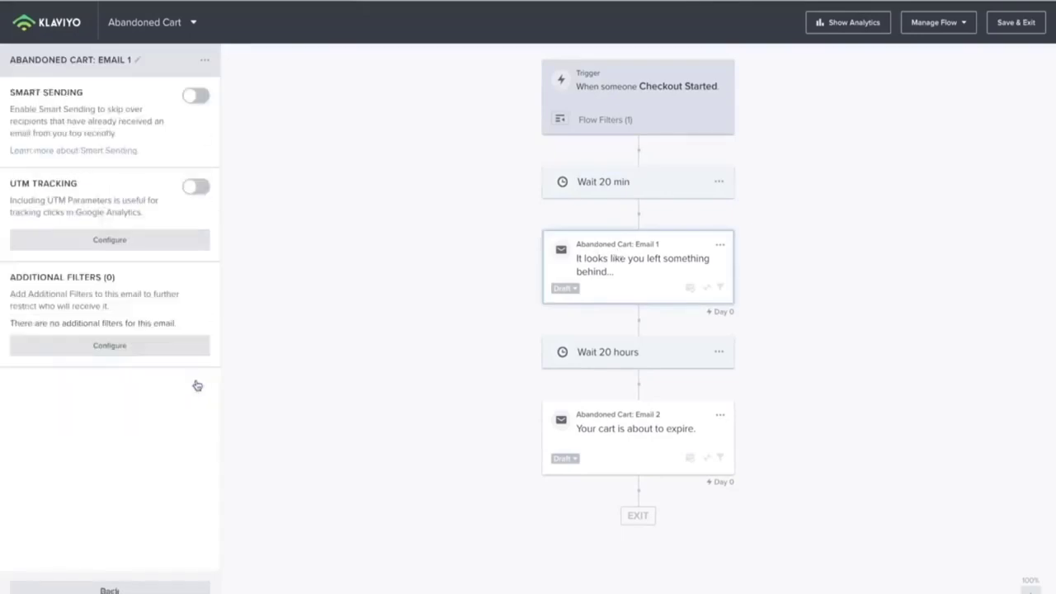
left_click(202, 188)
left_click(567, 289)
left_click(572, 335)
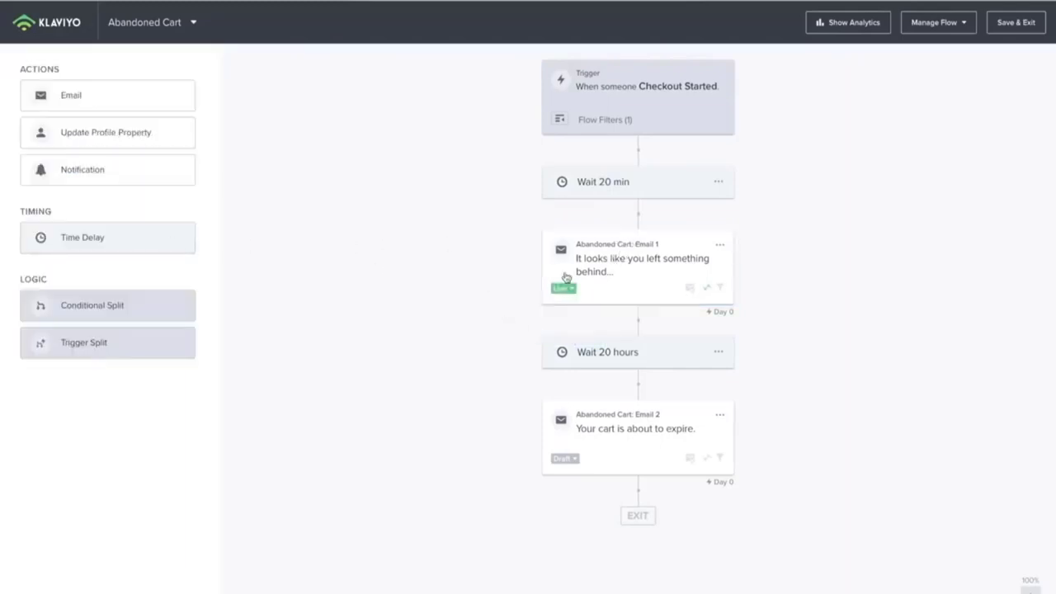
- Replace the sender name of Abandoned Cart Email 1 with the sender line copied from the template document
left_click(720, 245)
left_click(727, 261)
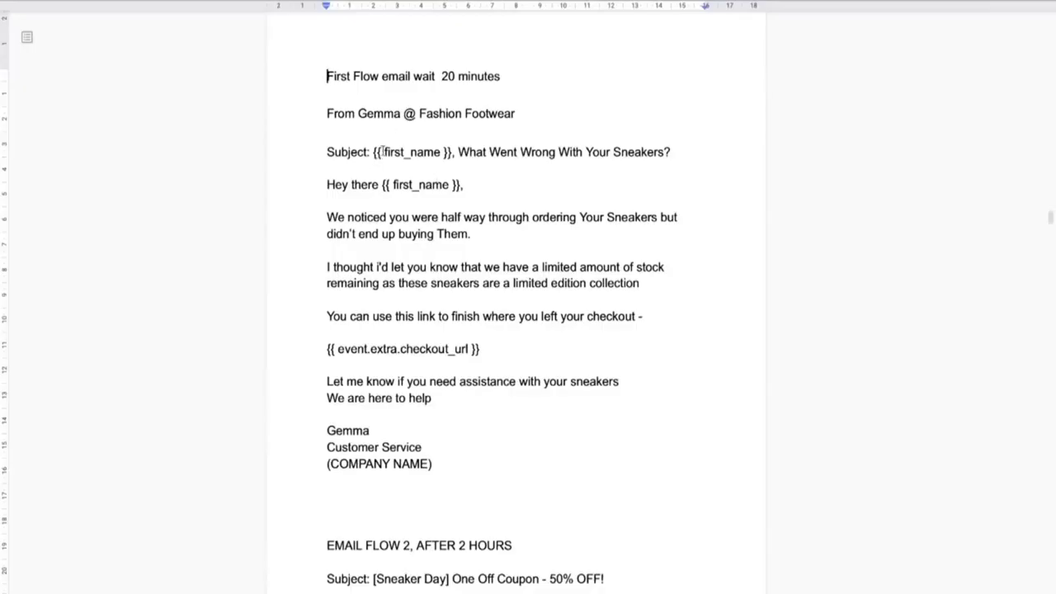
left_click_drag(315, 113, 520, 116)
right_click(501, 122)
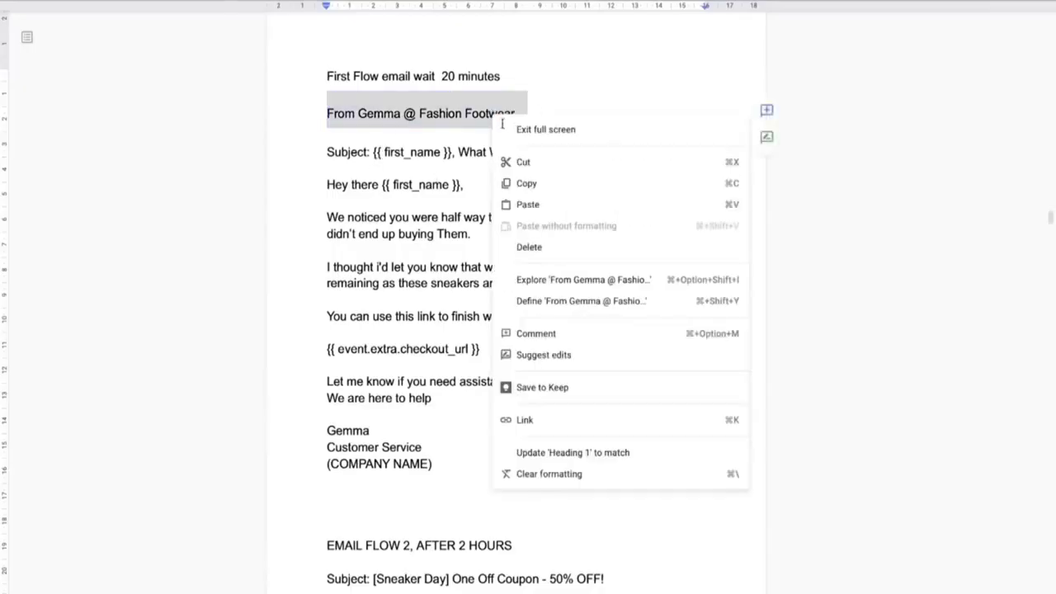
left_click(511, 183)
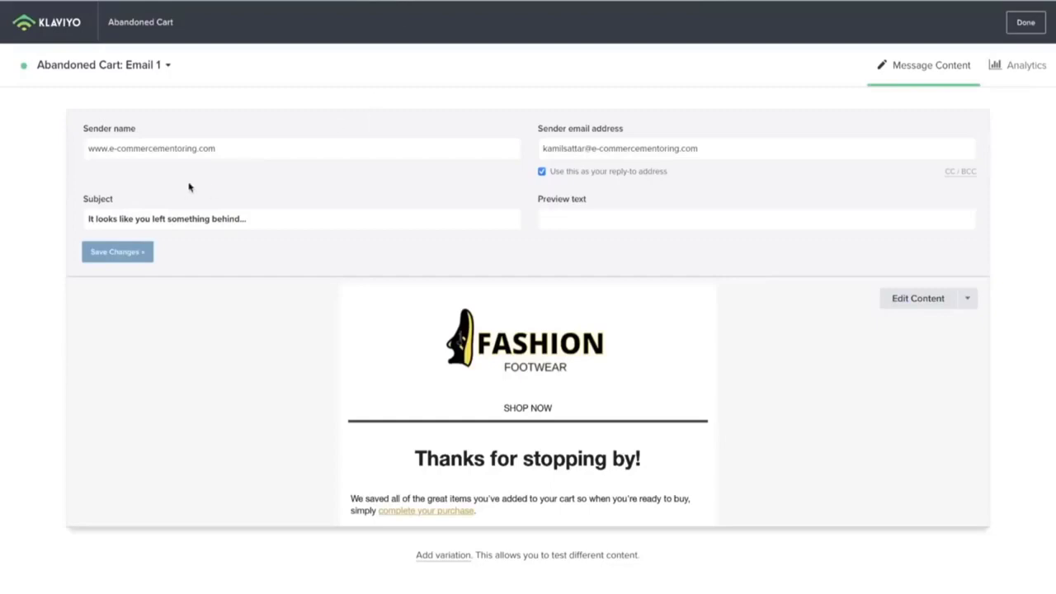
left_click_drag(245, 151, 33, 132)
key("ctrl+v")
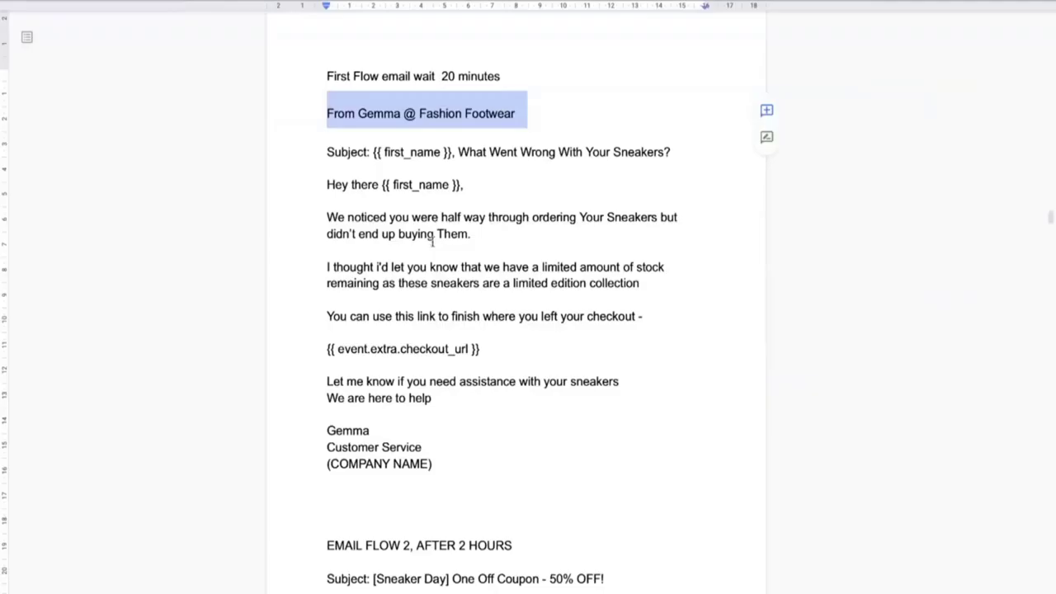
- Copy the subject text "What Went Wrong With Your Sneakers?" from the first abandoned cart email in the template document
left_click(432, 240)
mouse_move(460, 152)
left_mouse_down()
mouse_move(640, 142)
mouse_move(671, 151)
mouse_move(459, 146)
left_mouse_up()
right_click(481, 150)
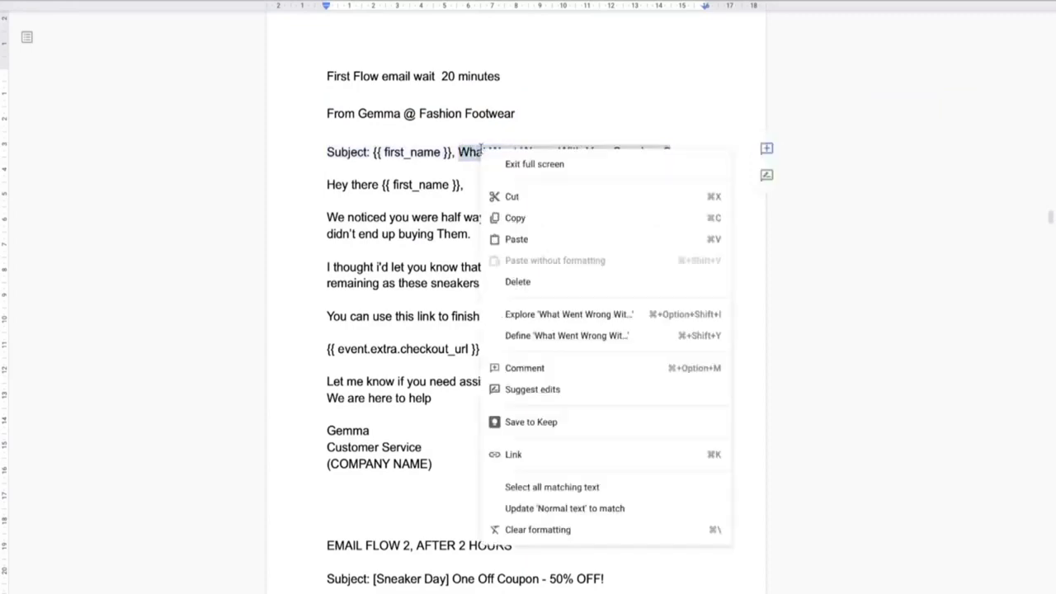
left_click(500, 217)
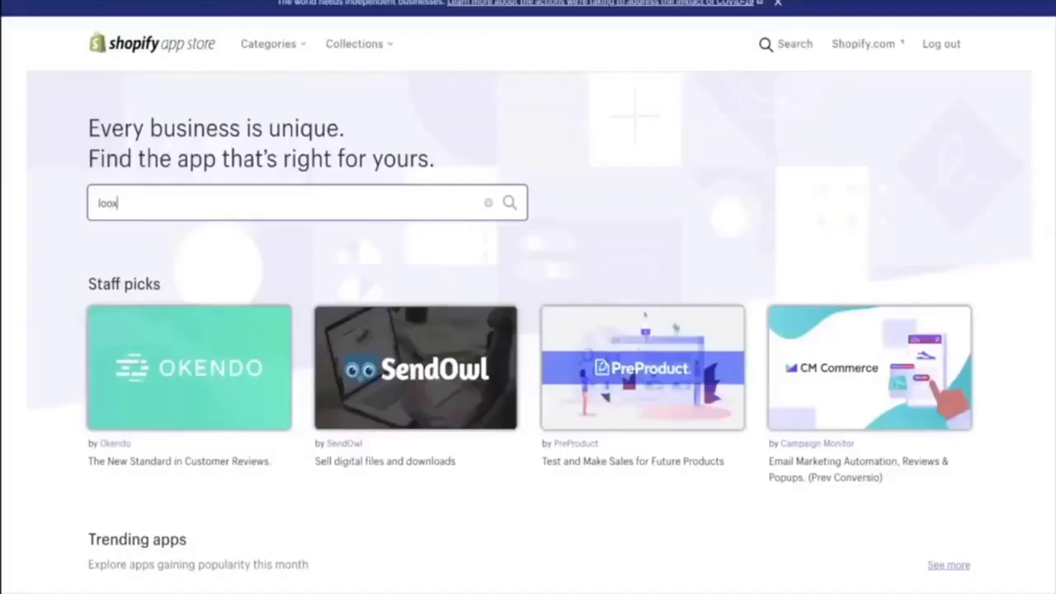
- Search the Shopify App Store for "loox review" and add the Loox - Photo Reviews app to the store
left_click(273, 275)
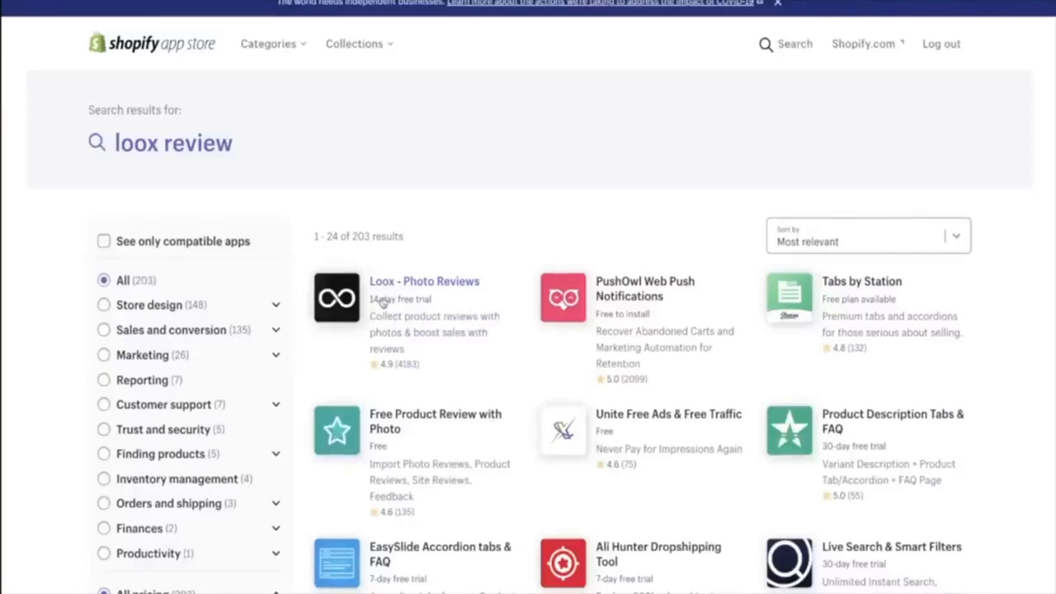
left_click(382, 303)
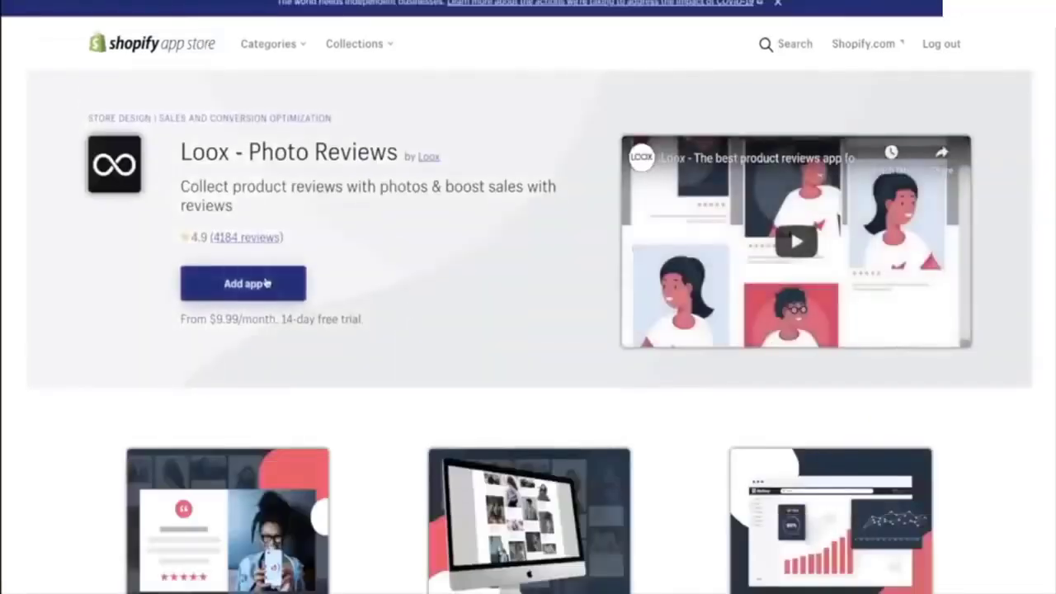
left_click(265, 283)
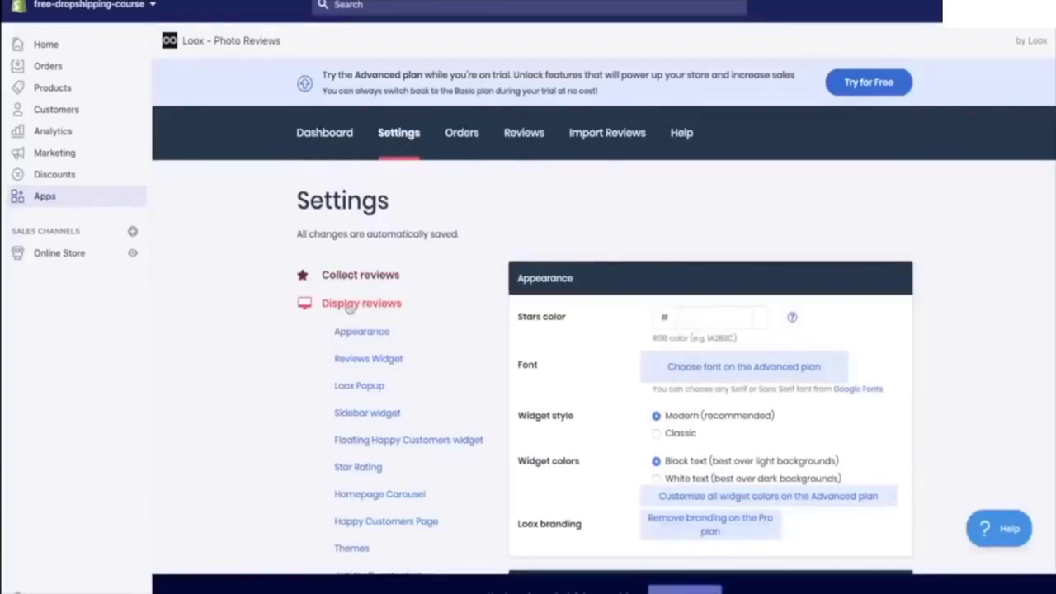
- Copy the Star Rating code snippet from Loox's review display settings
scroll(649, 274, "down", 15)
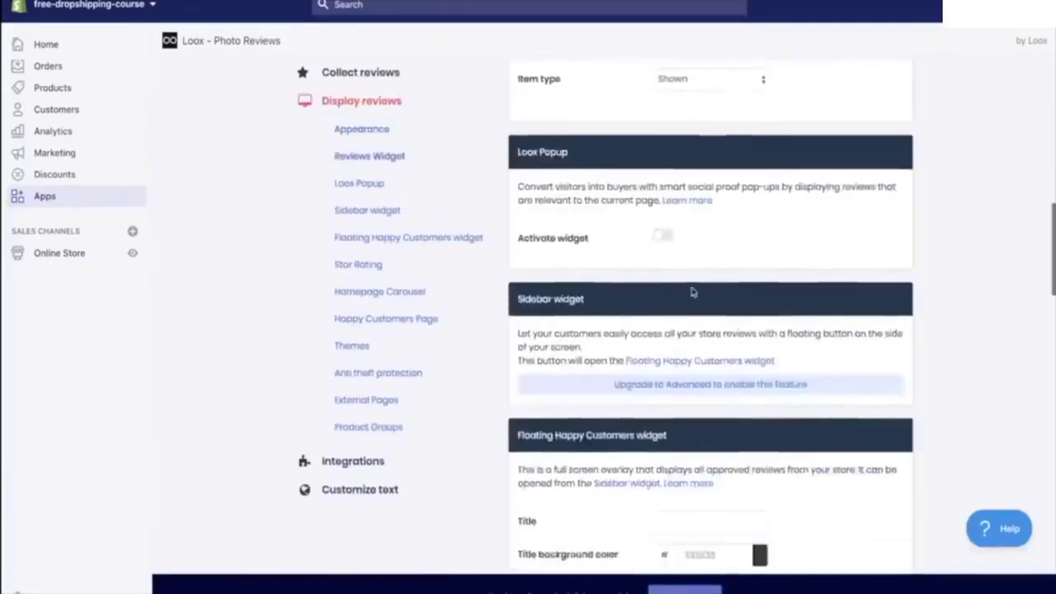
left_click_drag(570, 239, 546, 173)
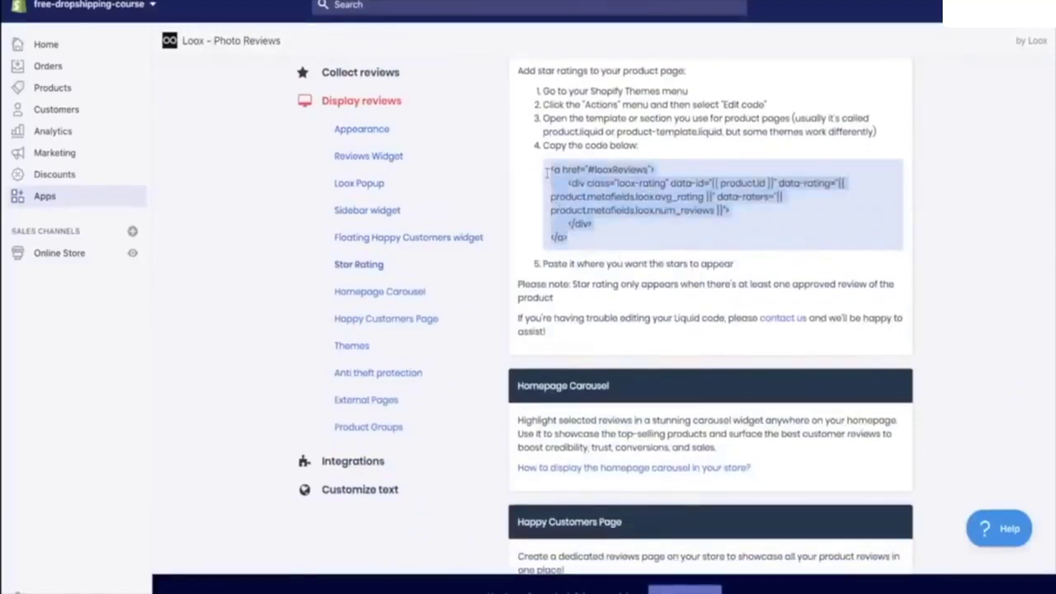
right_click(115, 0)
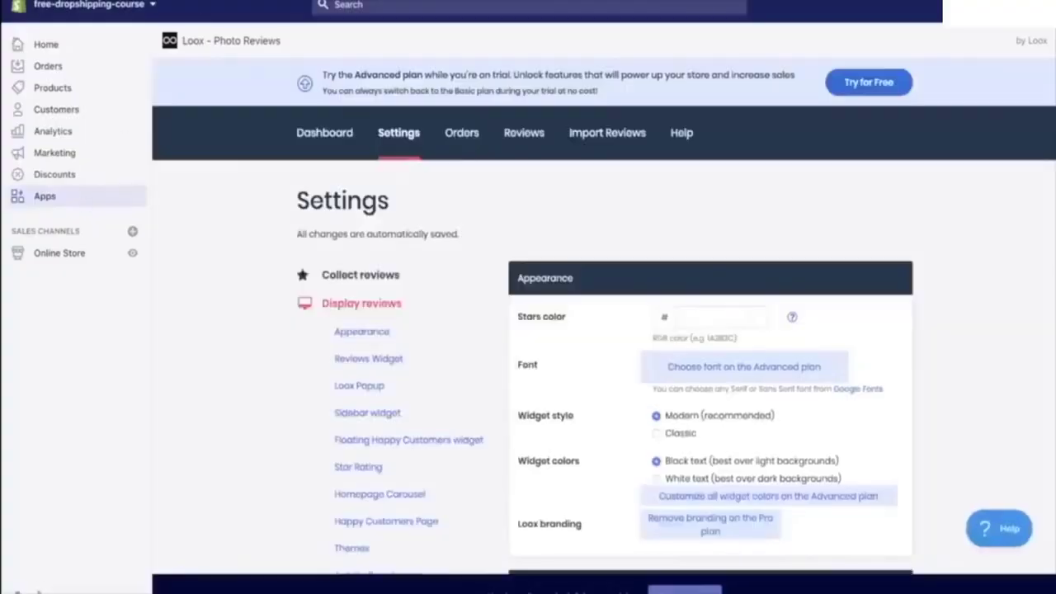
- Open the code of the current Debutify 2.0.2 theme for editing
left_click(76, 257)
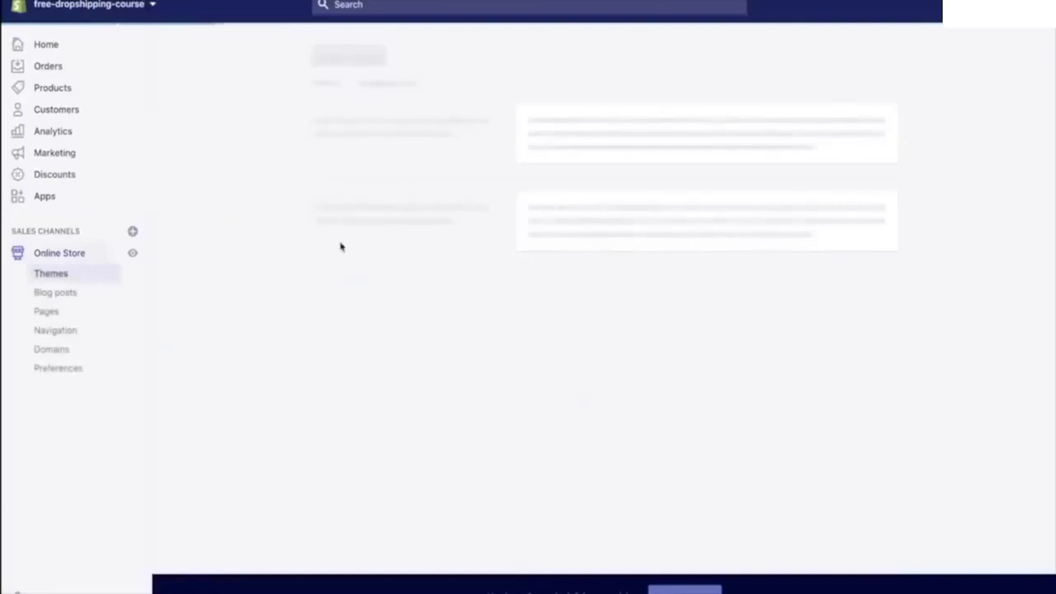
left_click(790, 253)
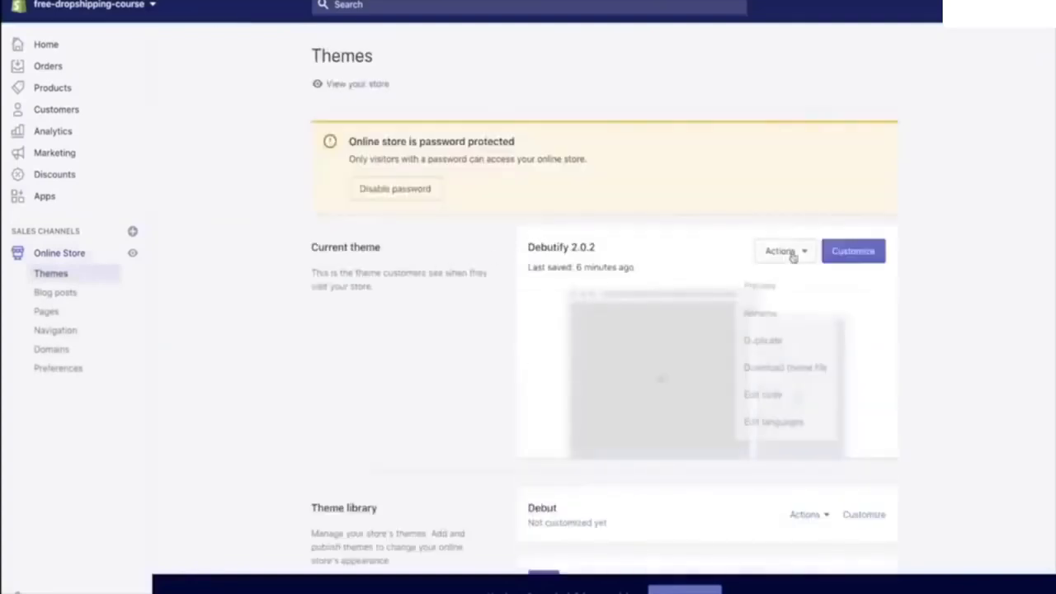
left_click(775, 394)
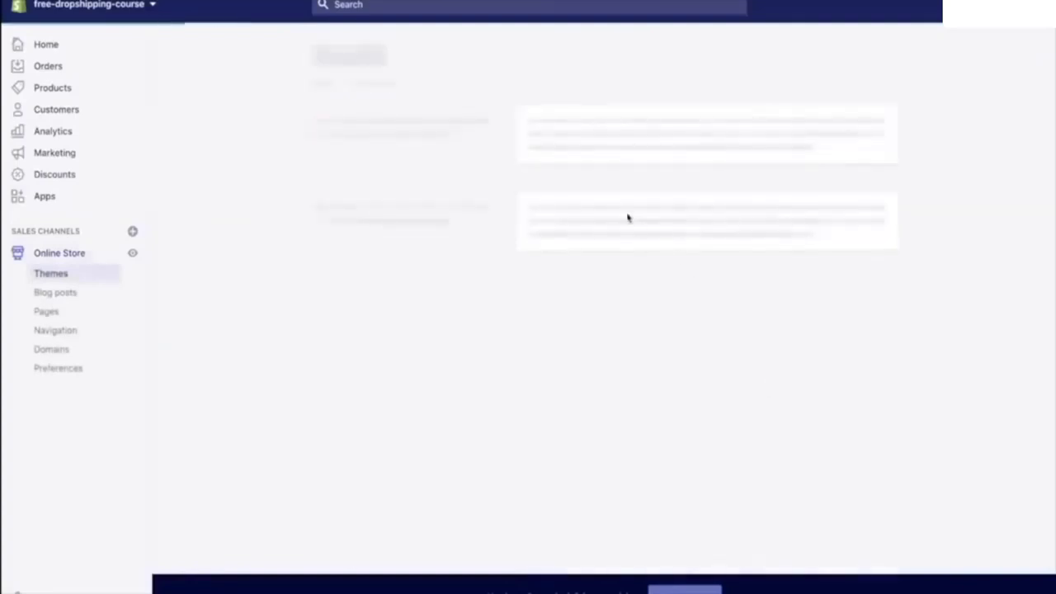
- Find the product.liquid template and paste the Loox star rating code on the empty line at its end
left_click(240, 81)
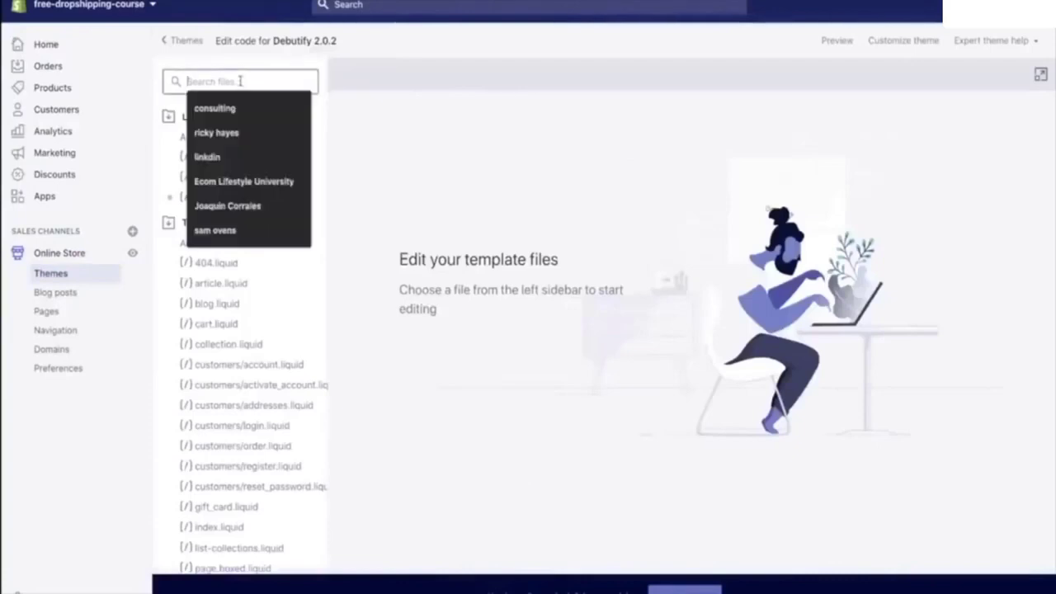
type("pr")
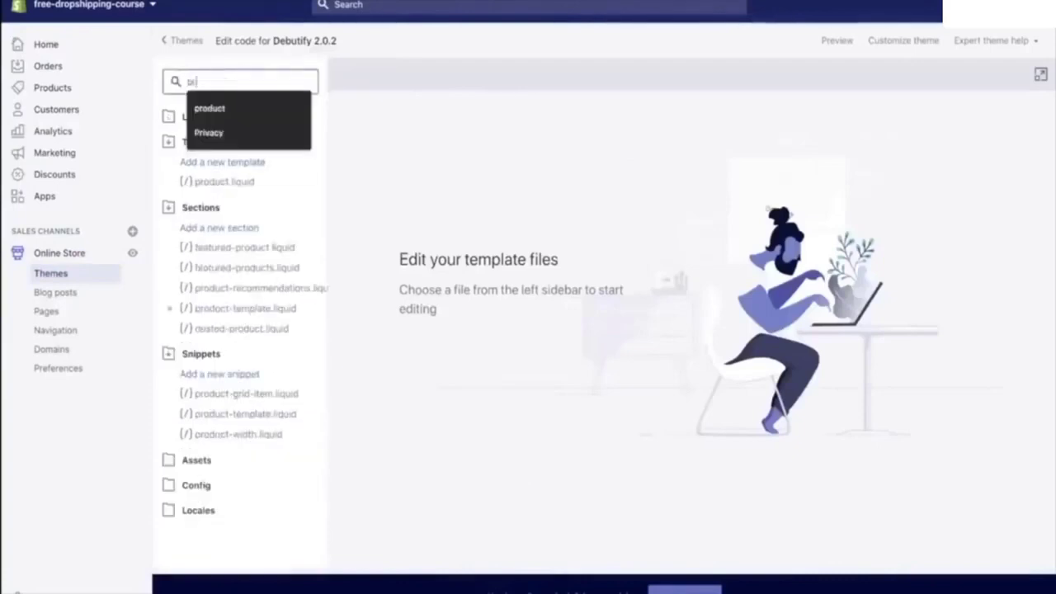
left_click(239, 182)
left_click(407, 442)
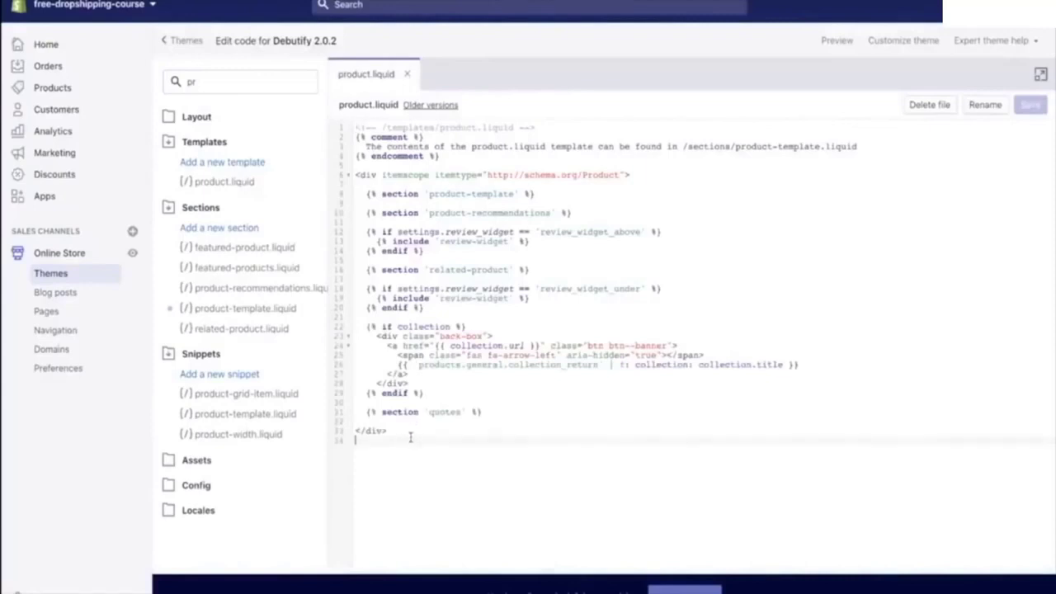
key("ctrl+v")
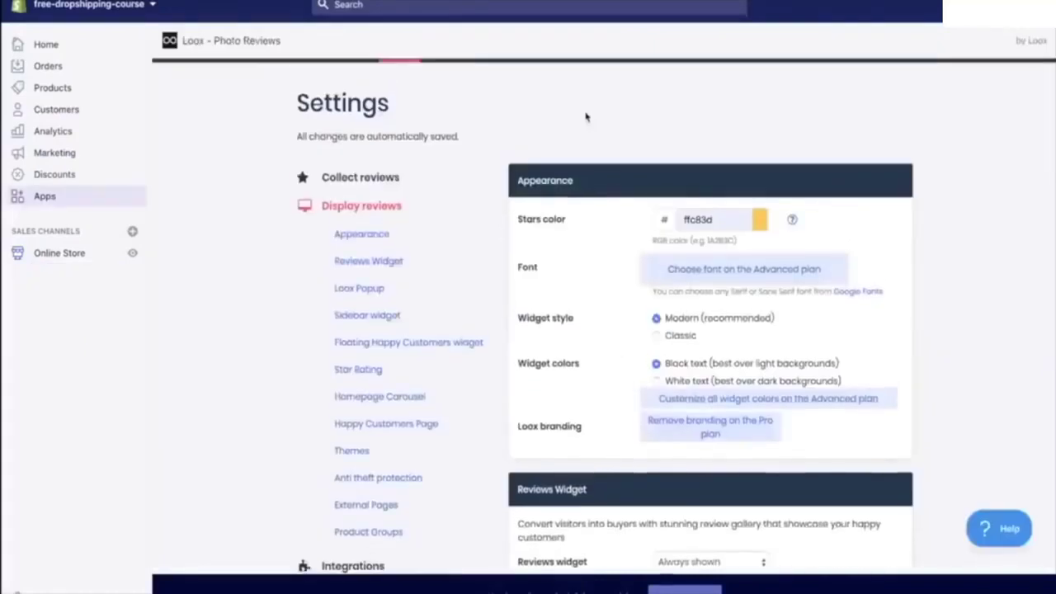
left_click(357, 235)
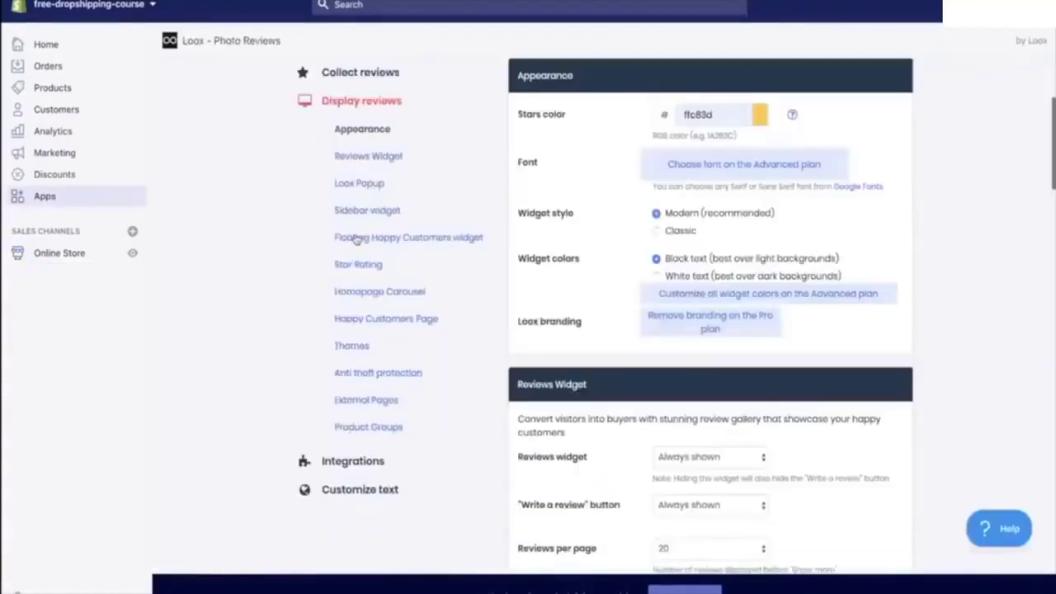
scroll(558, 223, "up", 2)
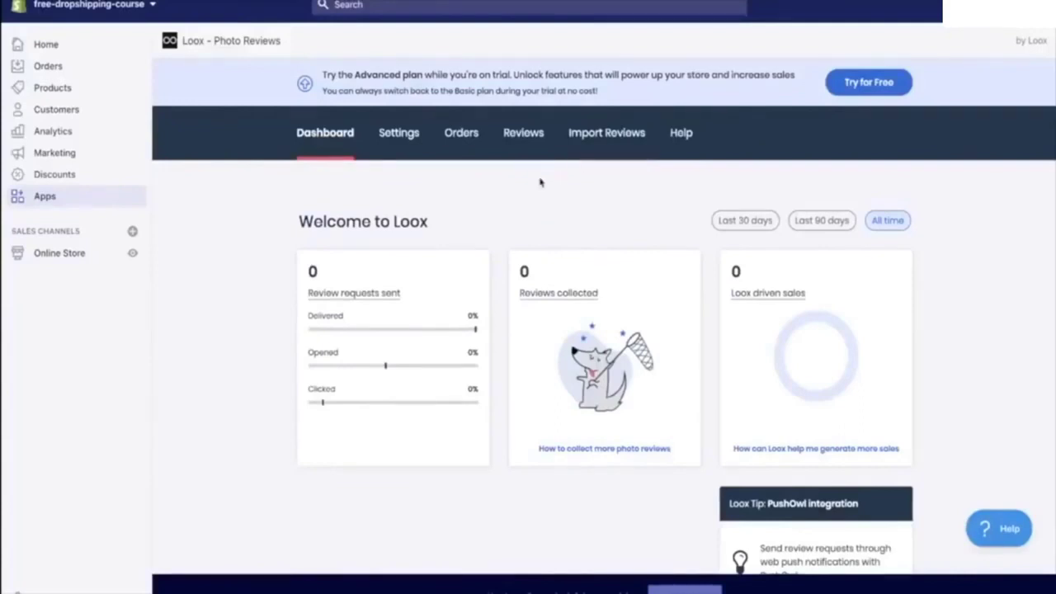
- Add the Import to Loox button for one-click AliExpress imports to the browser's bookmarks
left_click(596, 130)
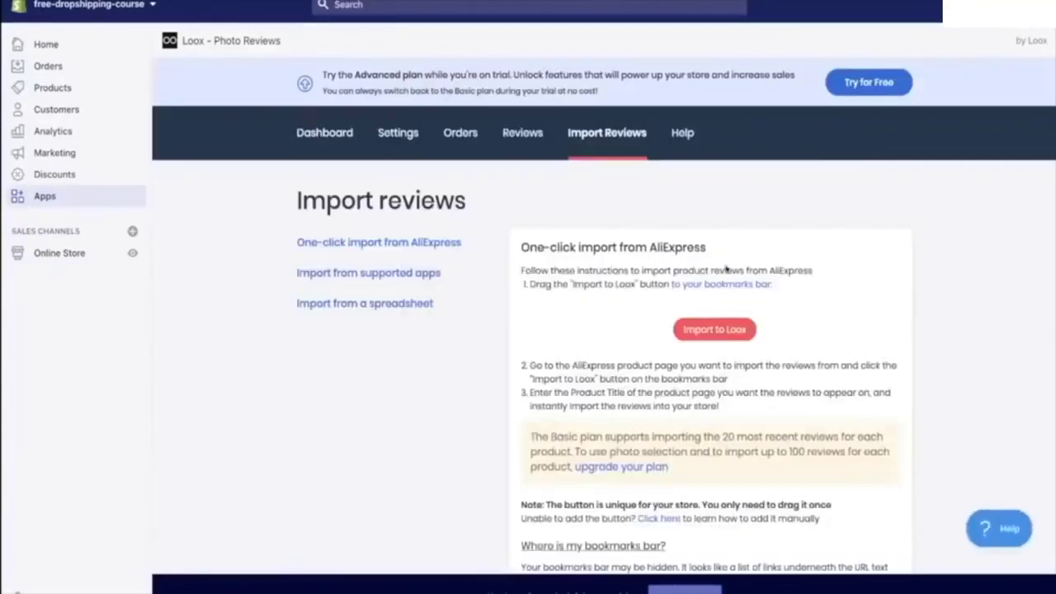
left_click_drag(716, 332, 230, 0)
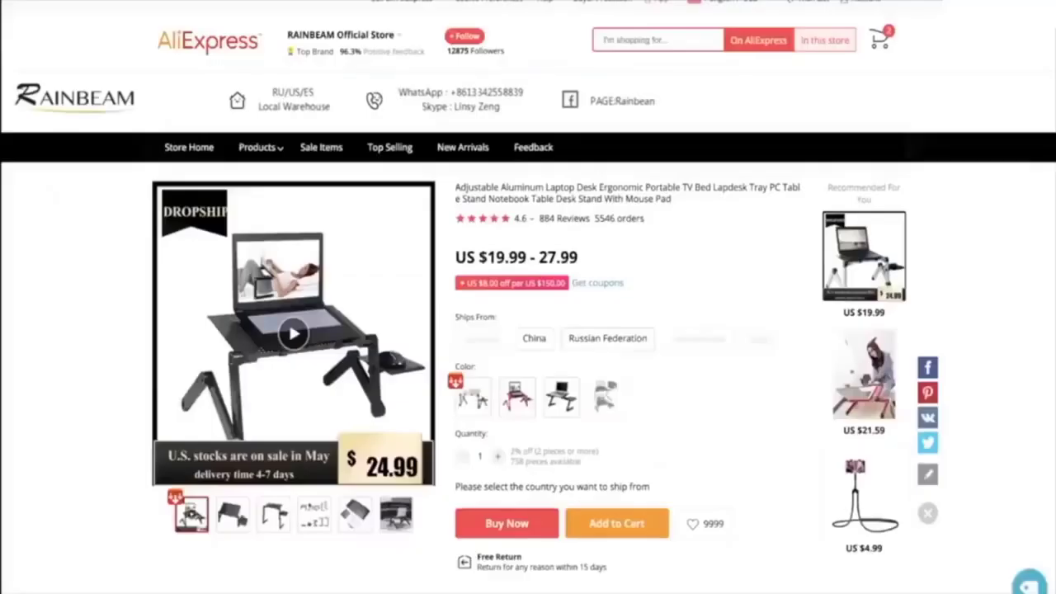
- Launch the Loox importer on the AliExpress laptop desk page and choose Award Winning Portable Laptop Desk as the import target
scroll(580, 292, "down", 7)
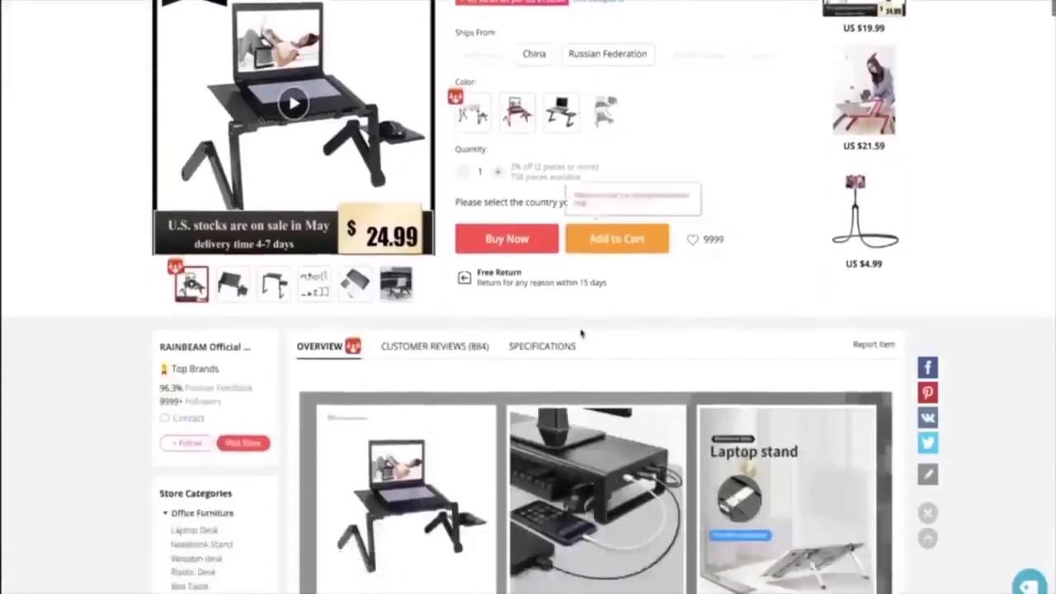
scroll(379, 257, "up", 8)
scroll(619, 201, "down", 1)
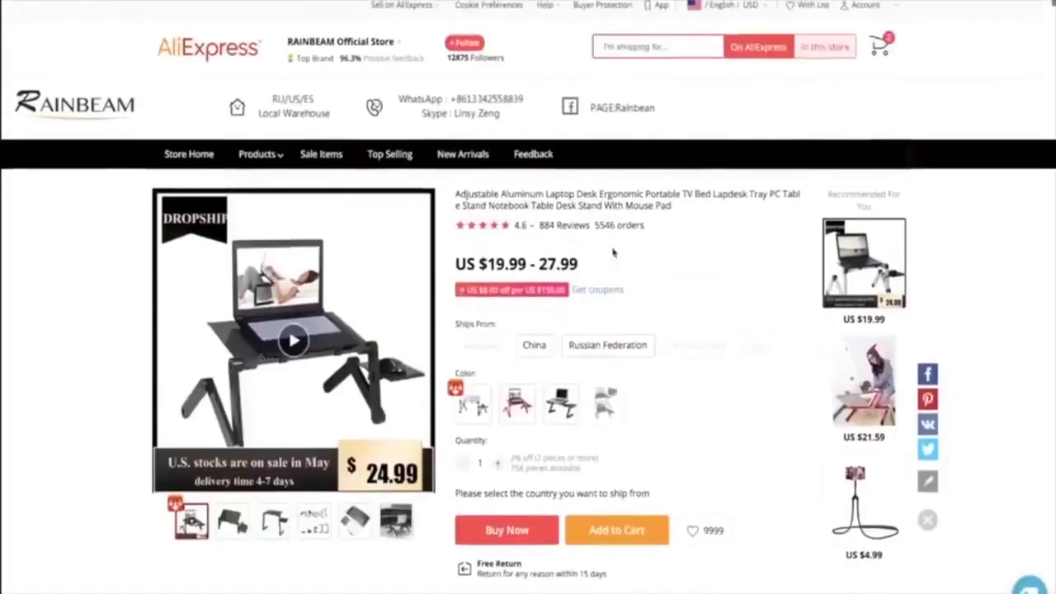
left_click(232, 11)
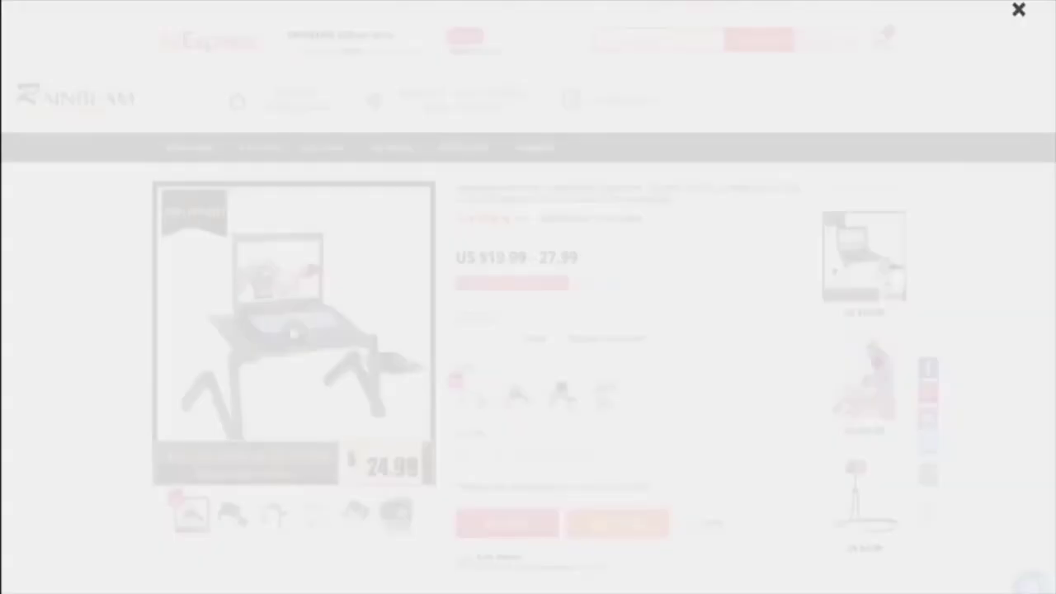
left_click(535, 99)
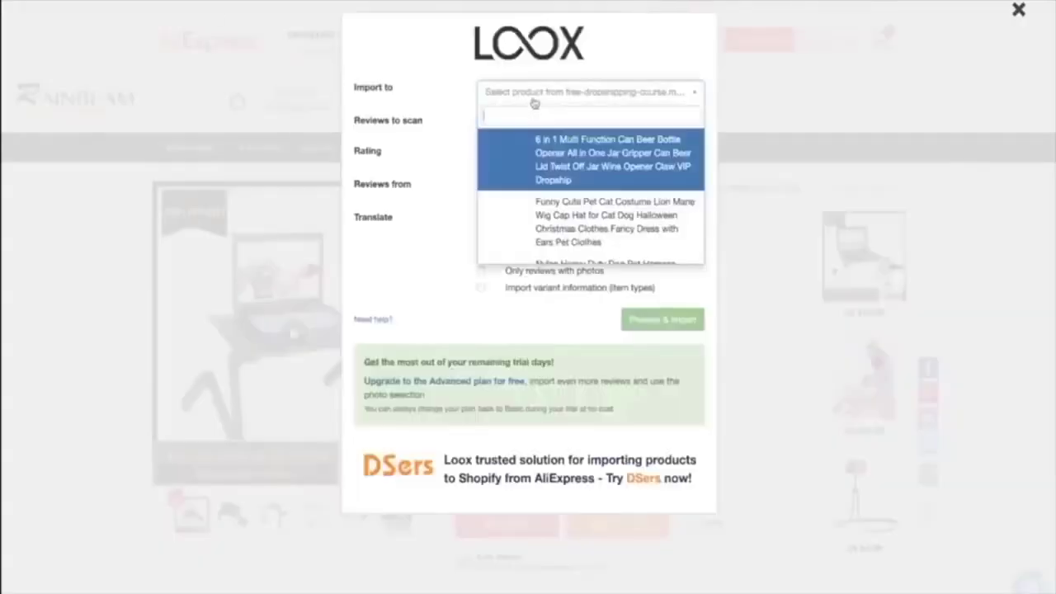
scroll(541, 186, "down", 2)
scroll(542, 187, "down", 2)
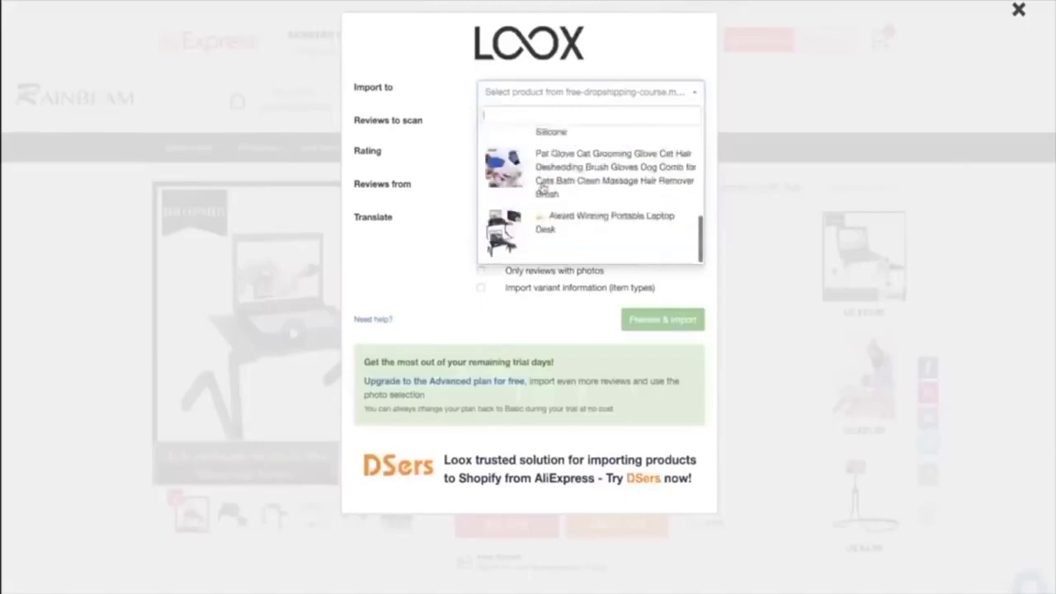
left_click(575, 224)
- Limit the import to reviews rated 4 stars and up with photos only, and start the review preview
left_click(553, 161)
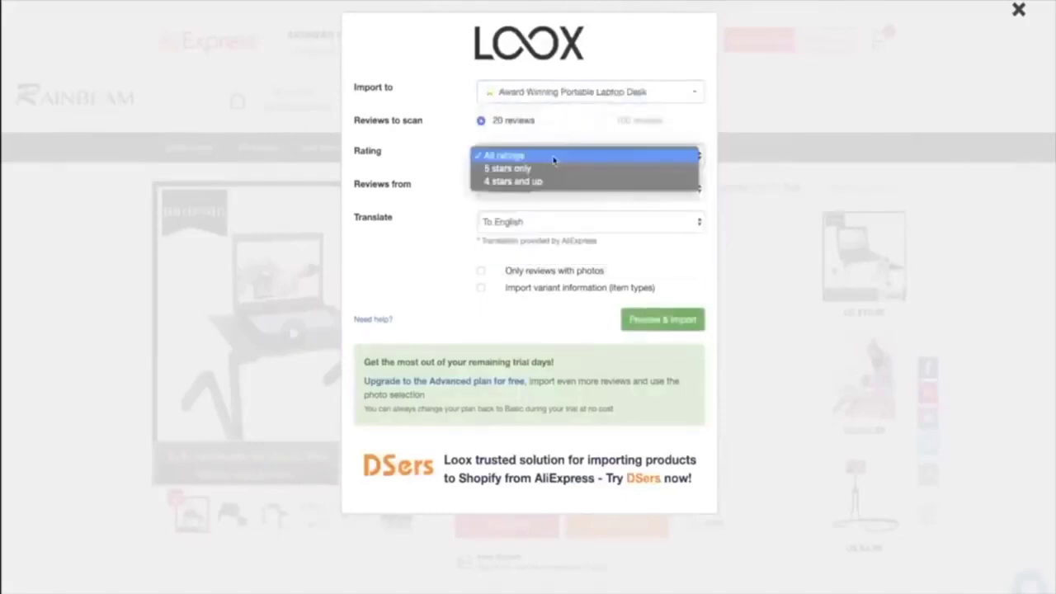
left_click(532, 188)
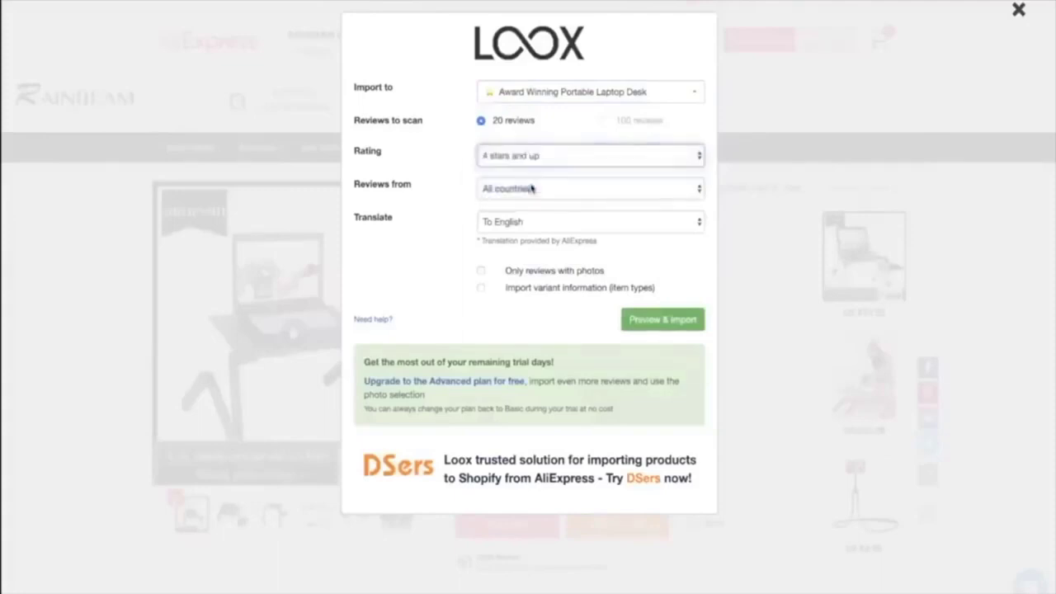
left_click(481, 270)
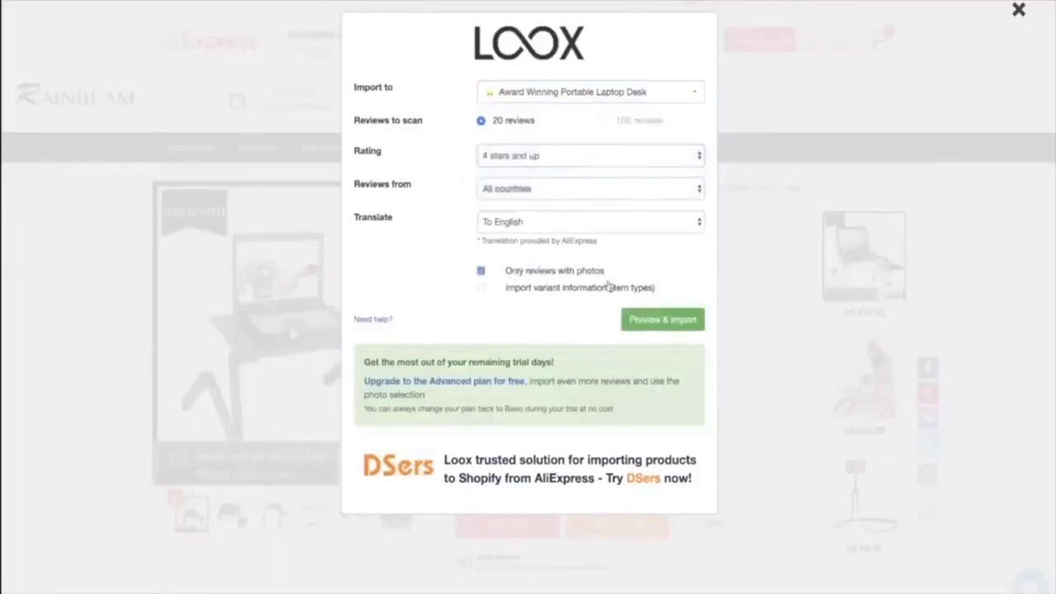
left_click(658, 328)
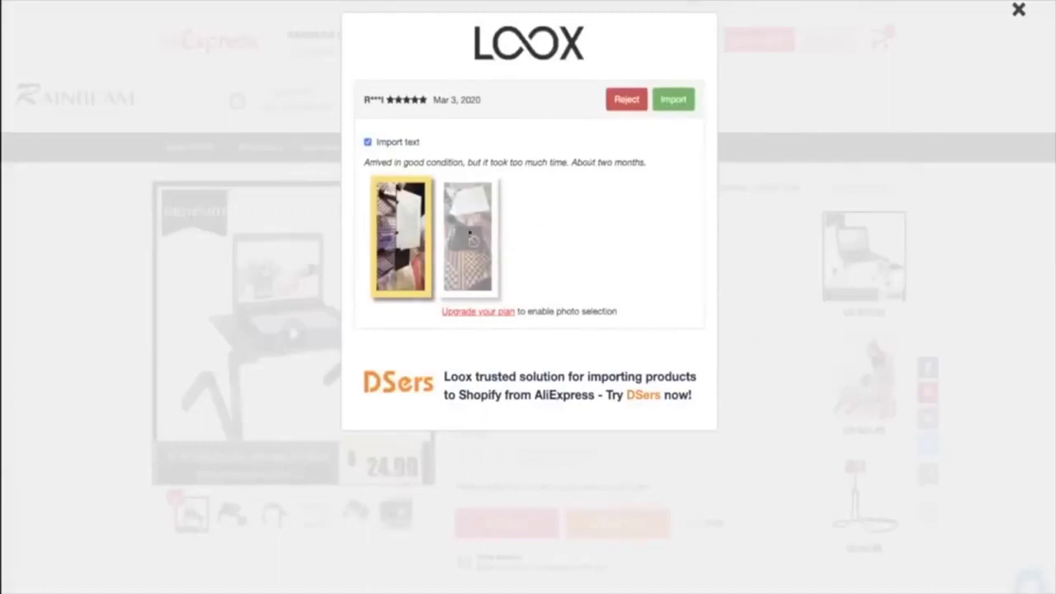
- Import the previewed AliExpress customer reviews one by one, including their text and photos
left_click(675, 100)
left_click(673, 107)
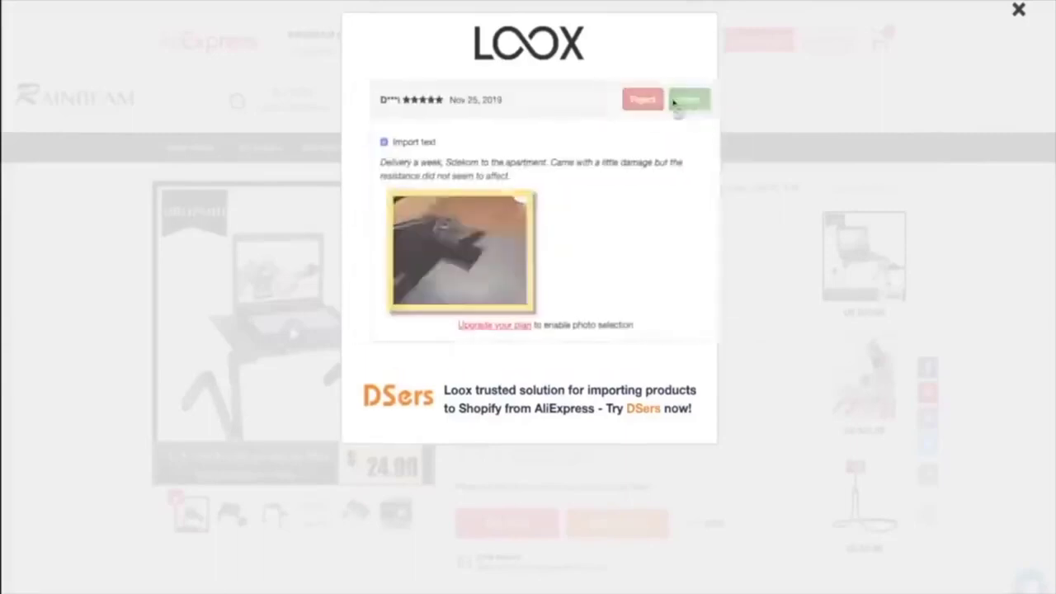
left_click(673, 104)
left_click(673, 104)
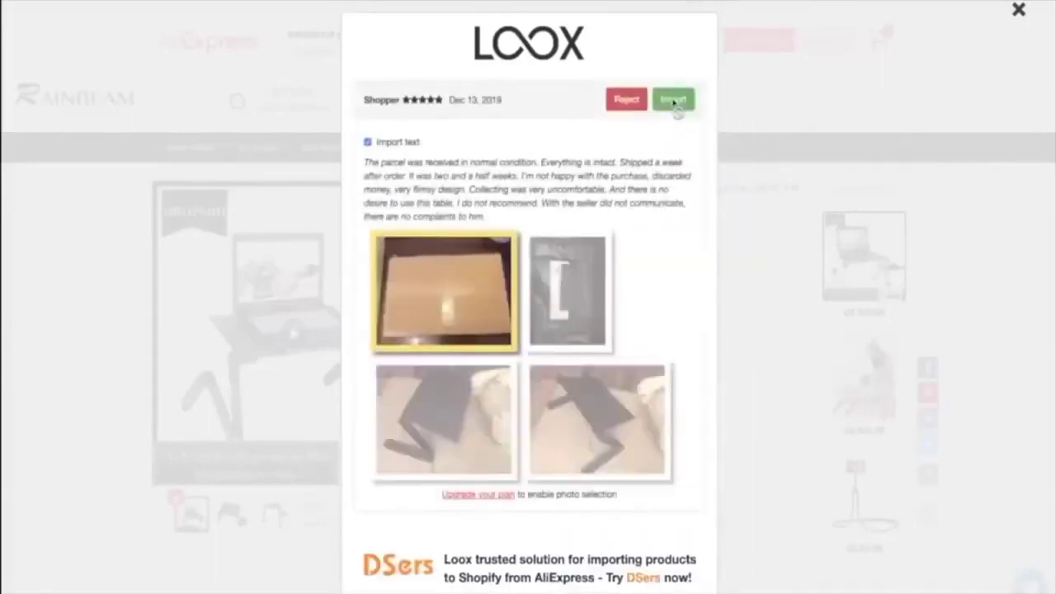
left_click(673, 102)
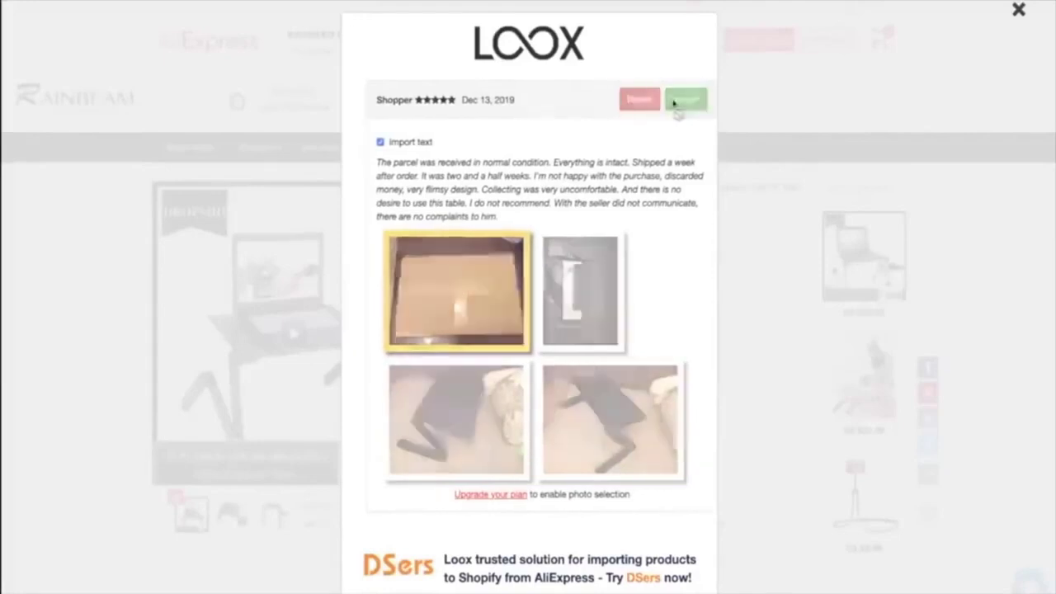
- Import the next previewed AliExpress laptop desk reviews into Loox, keeping their text and photos
left_click(673, 104)
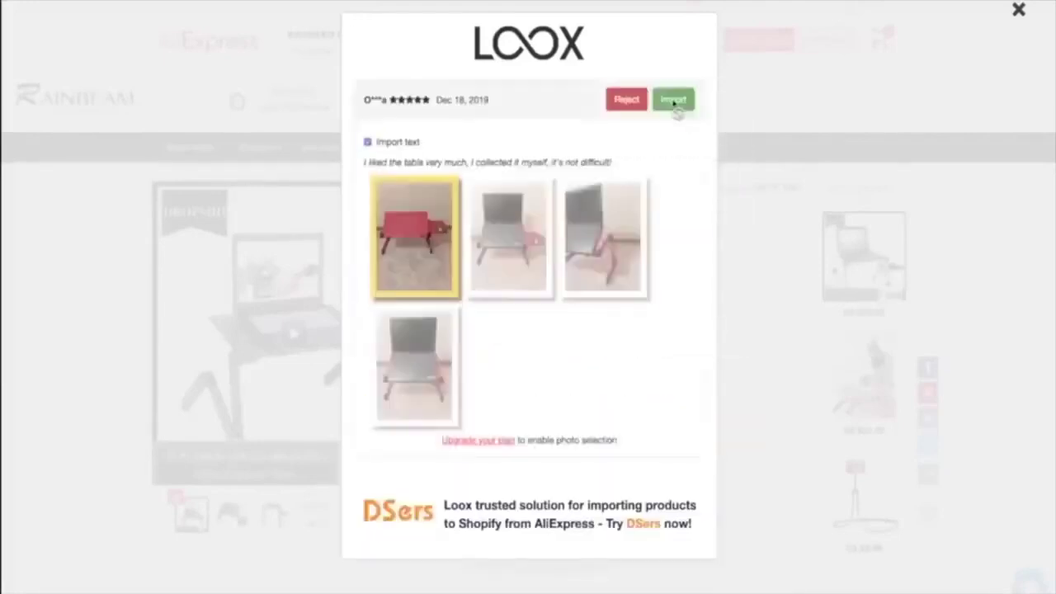
left_click(673, 102)
left_click(673, 103)
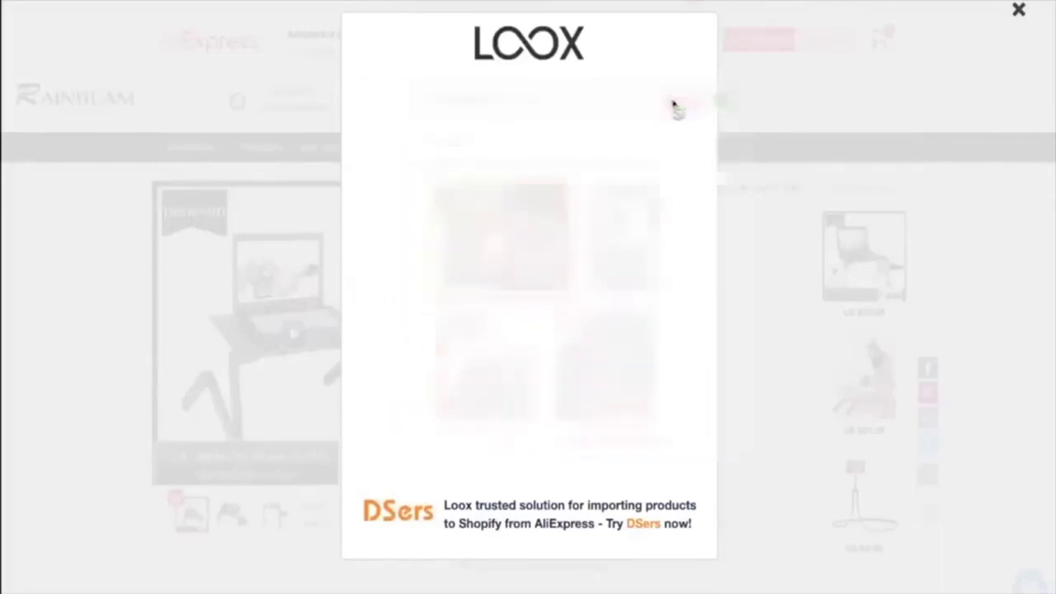
left_click(675, 102)
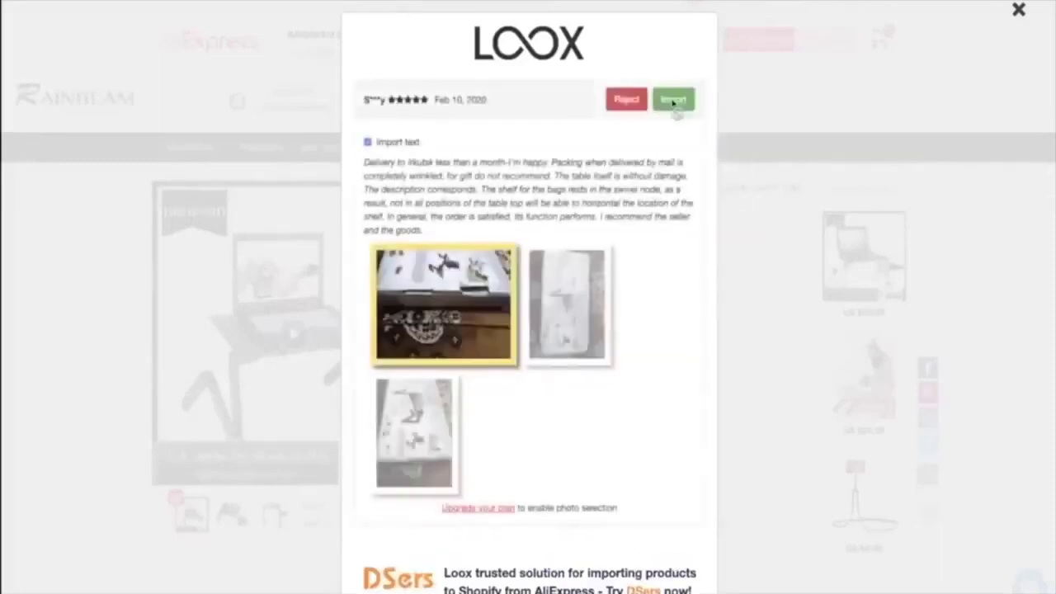
left_click(675, 102)
- Try the Enable Product Review option in the theme's Product Page settings and switch it back off
scroll(678, 240, "down", 2)
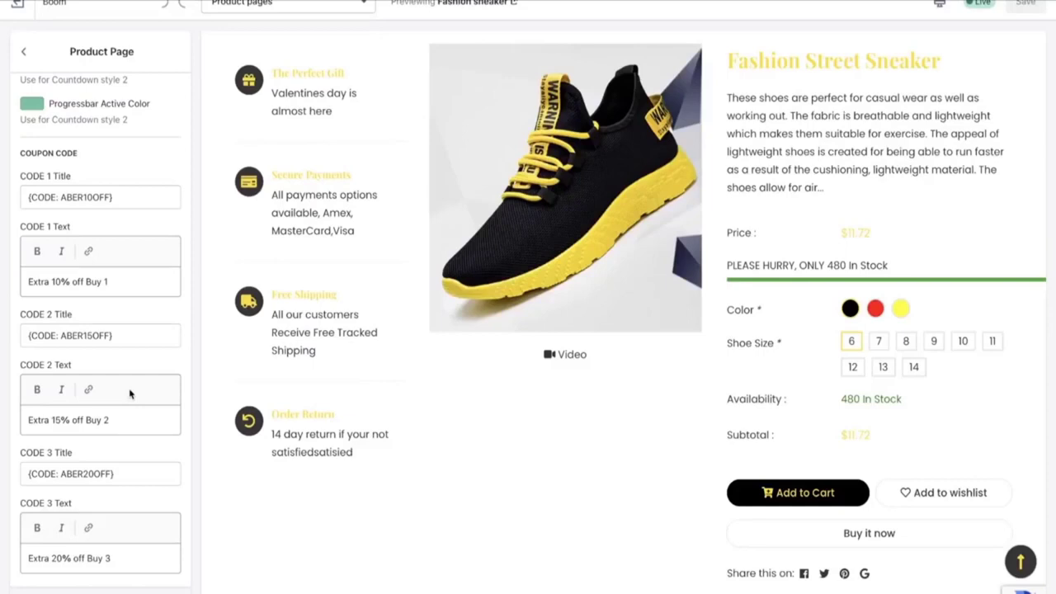
scroll(124, 392, "up", 5)
scroll(92, 387, "up", 2)
scroll(92, 387, "up", 4)
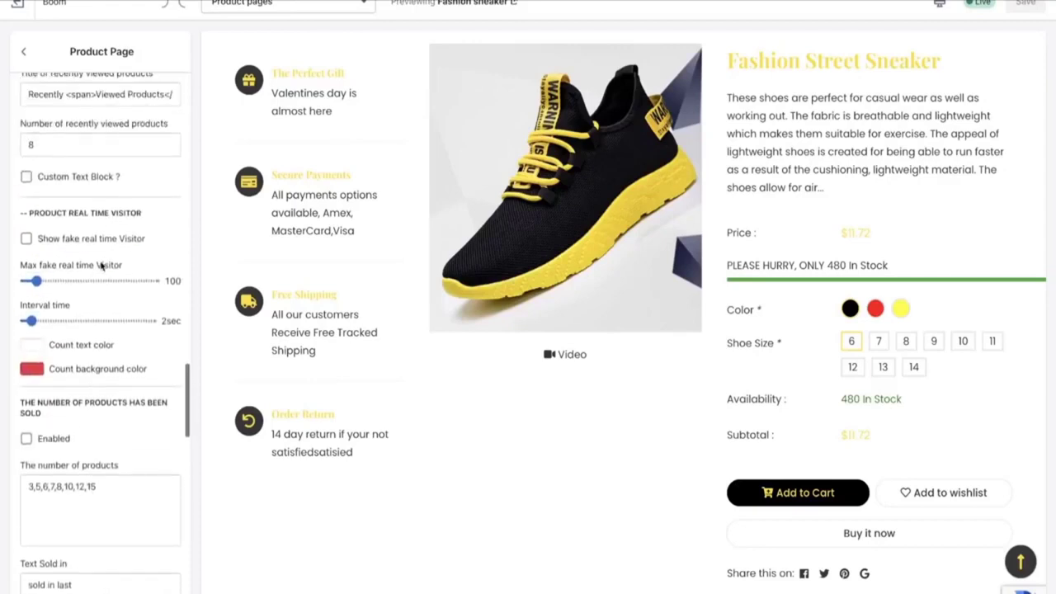
scroll(99, 252, "up", 4)
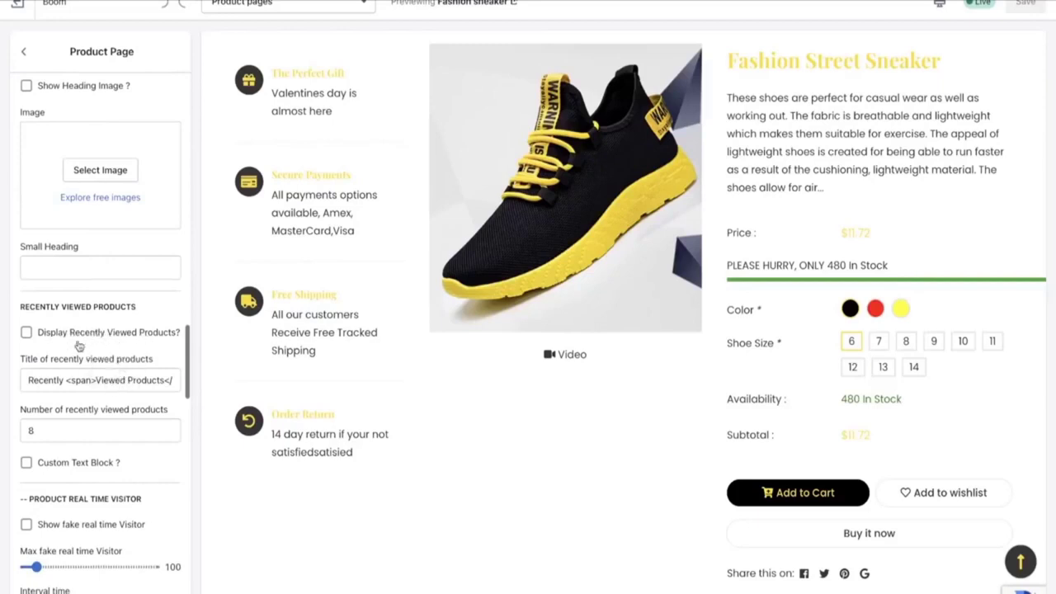
scroll(135, 342, "up", 3)
scroll(76, 218, "up", 1)
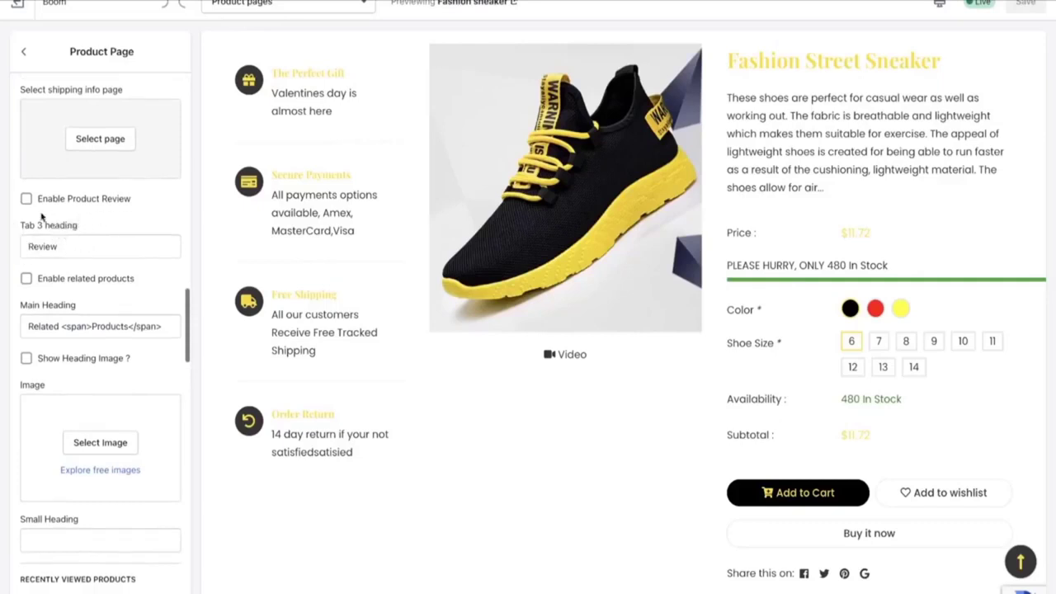
left_click(103, 200)
left_click(26, 199)
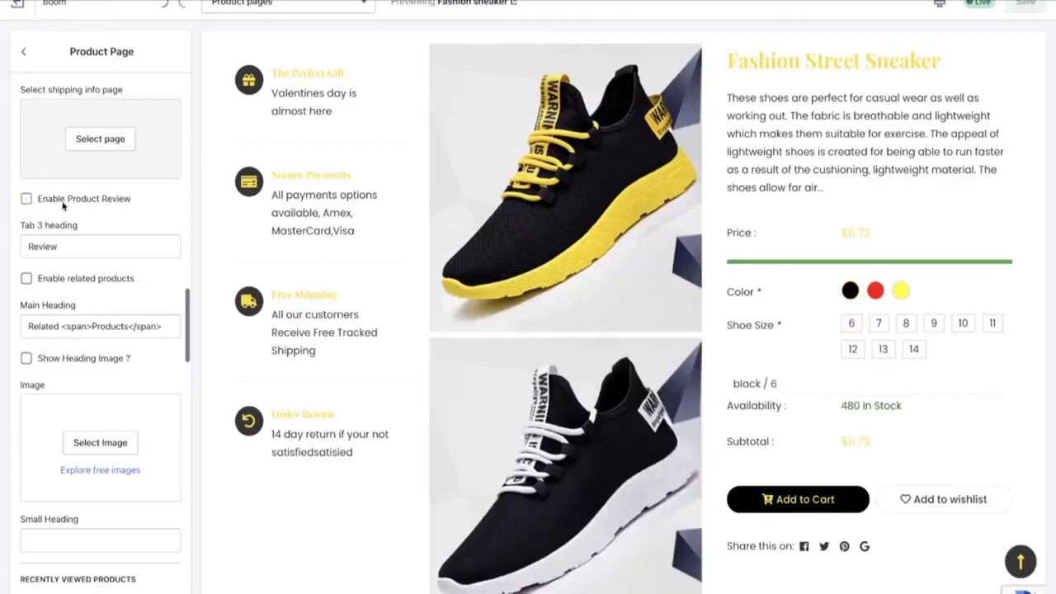
- Look through the theme's Product Page settings for options that control how product reviews are displayed
scroll(134, 217, "up", 3)
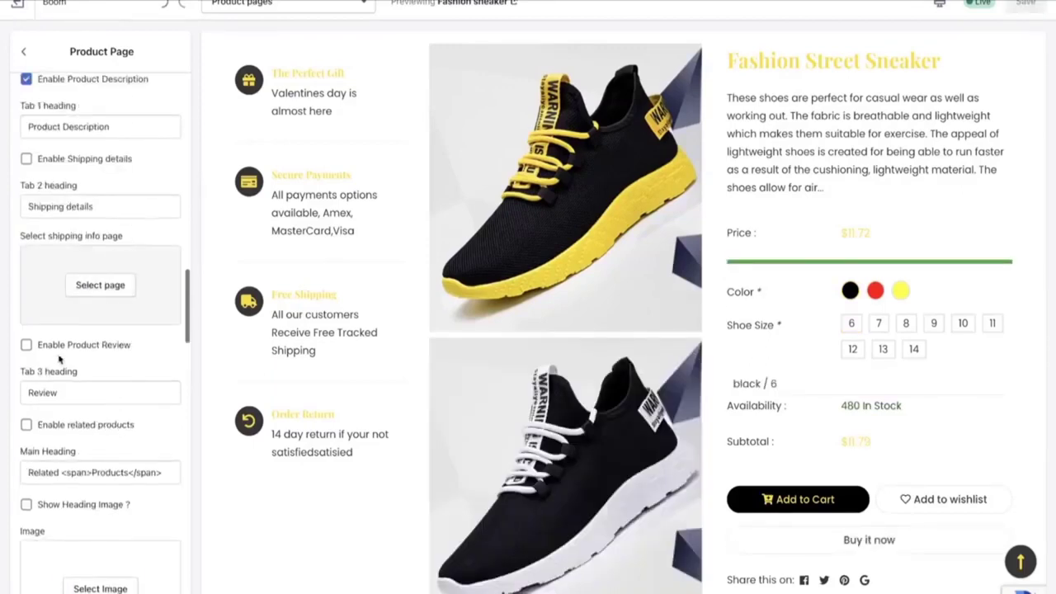
scroll(99, 242, "up", 8)
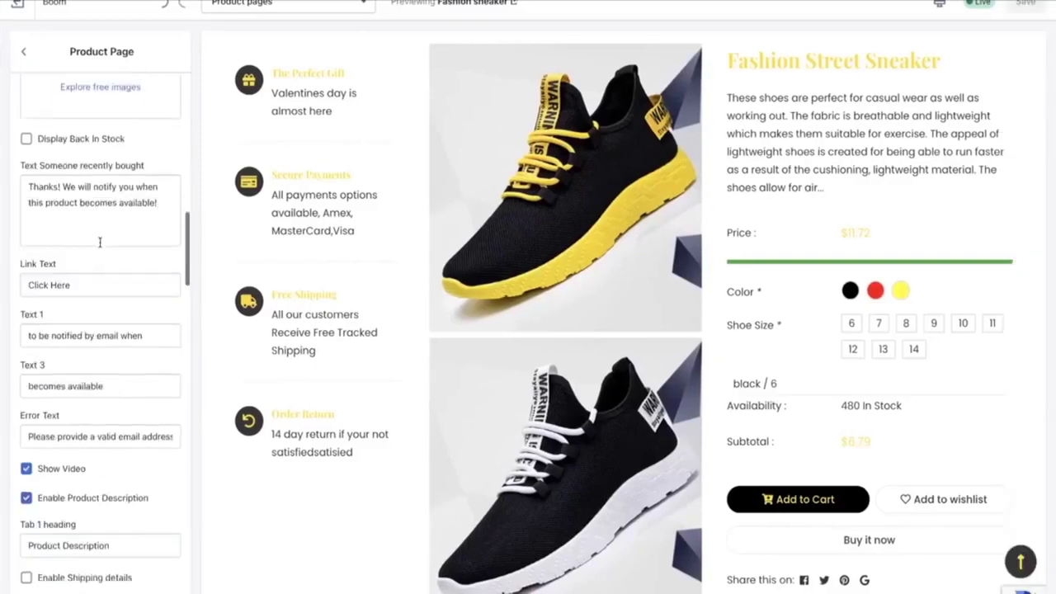
scroll(100, 242, "down", 1)
scroll(93, 366, "up", 5)
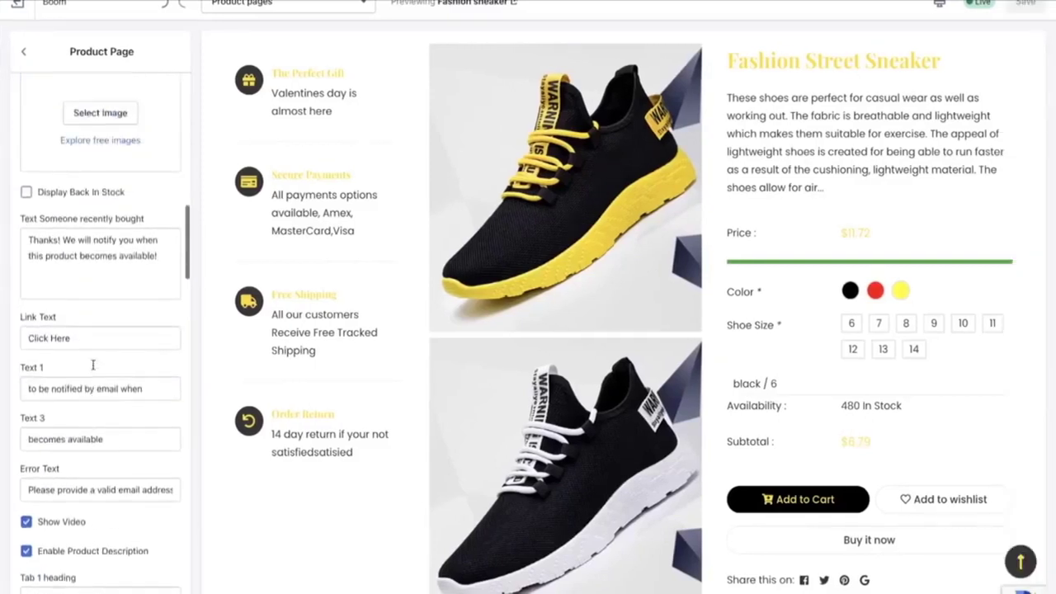
scroll(86, 311, "up", 4)
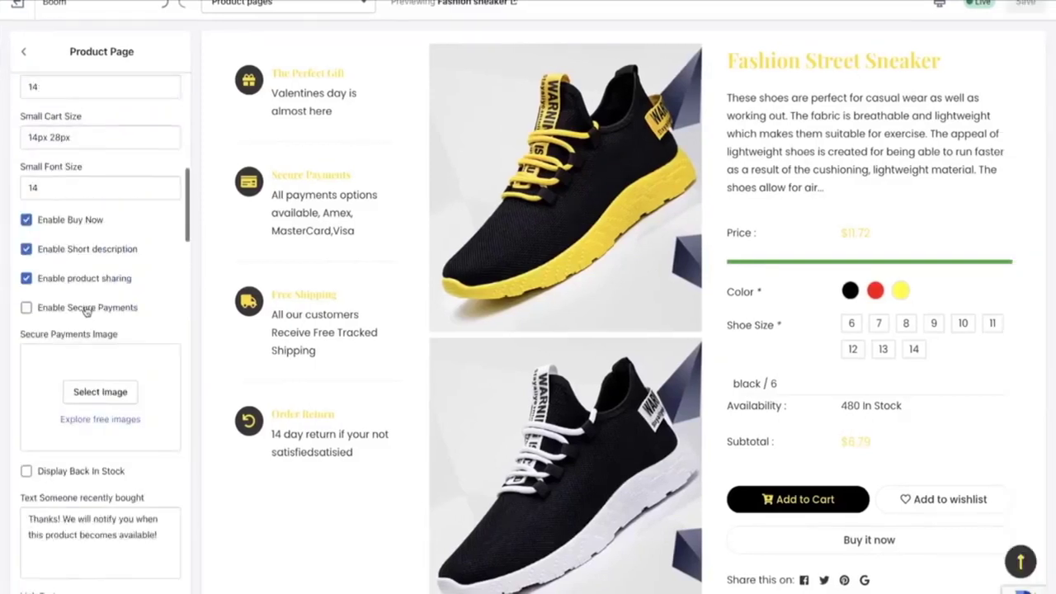
scroll(86, 310, "down", 15)
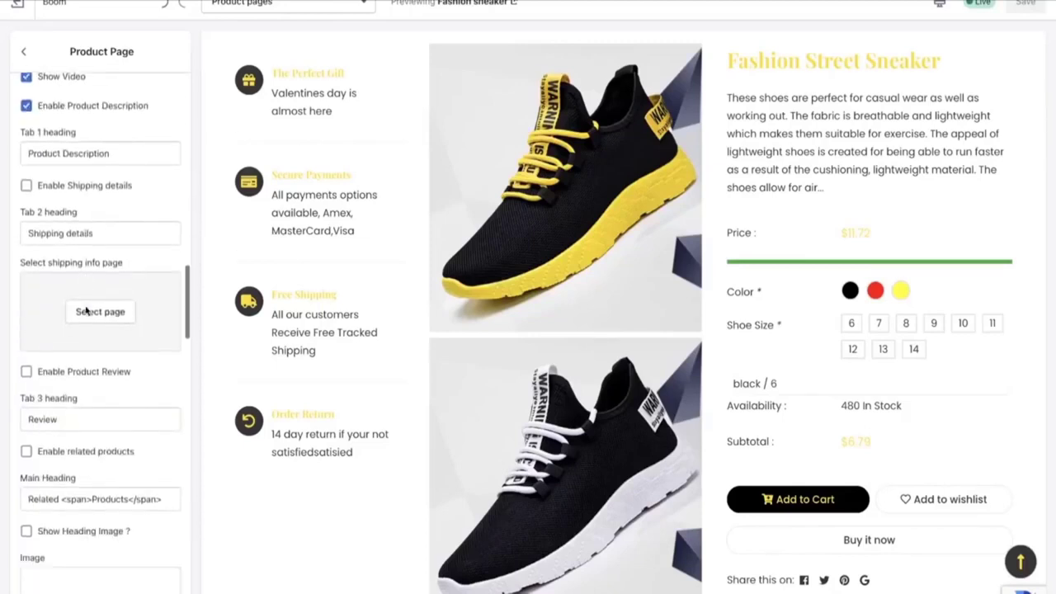
scroll(86, 310, "down", 2)
left_click(23, 51)
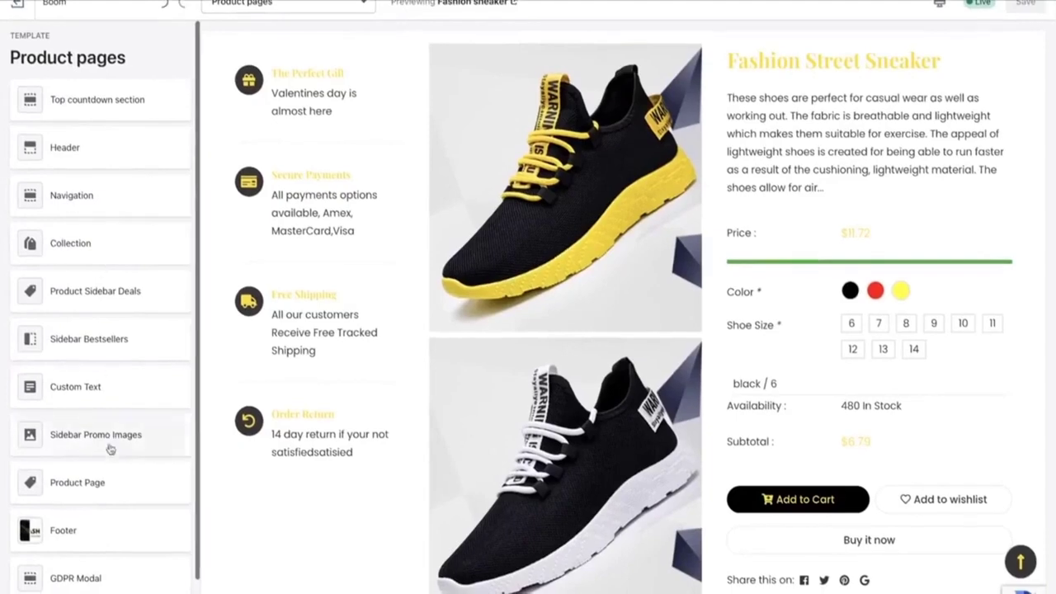
left_click(108, 493)
scroll(106, 388, "down", 20)
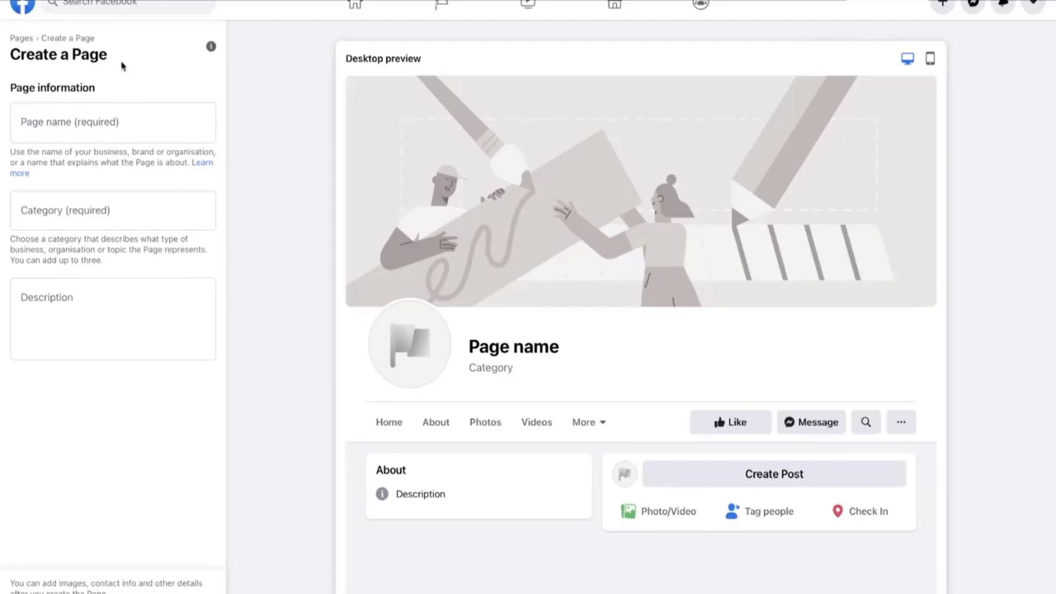
- Switch to Facebook's page creation form, name the page Fashion Sneakers and choose the Design & fashion category
left_click(71, 126)
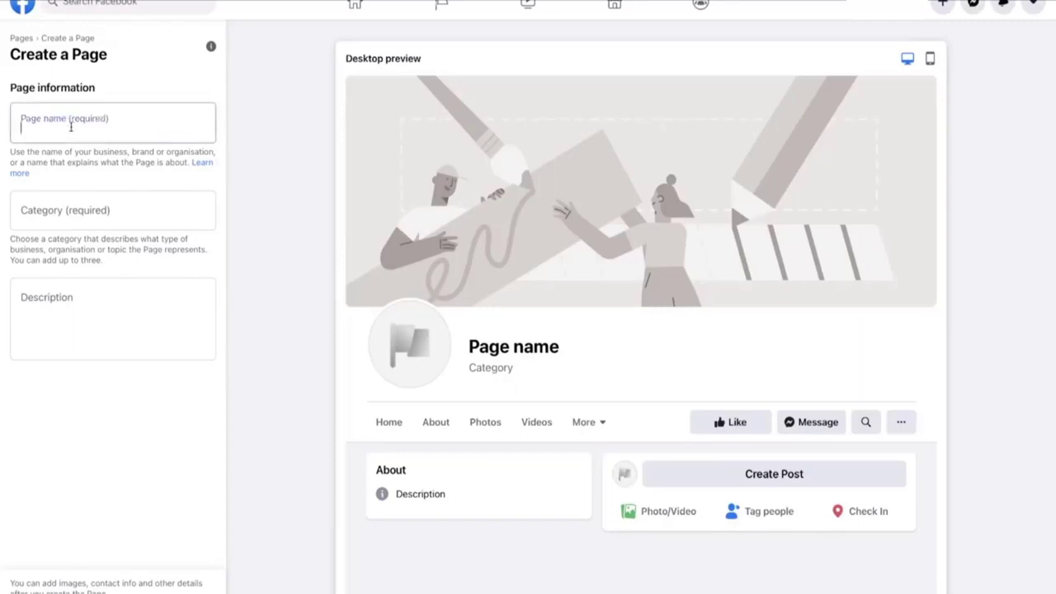
type("Fa")
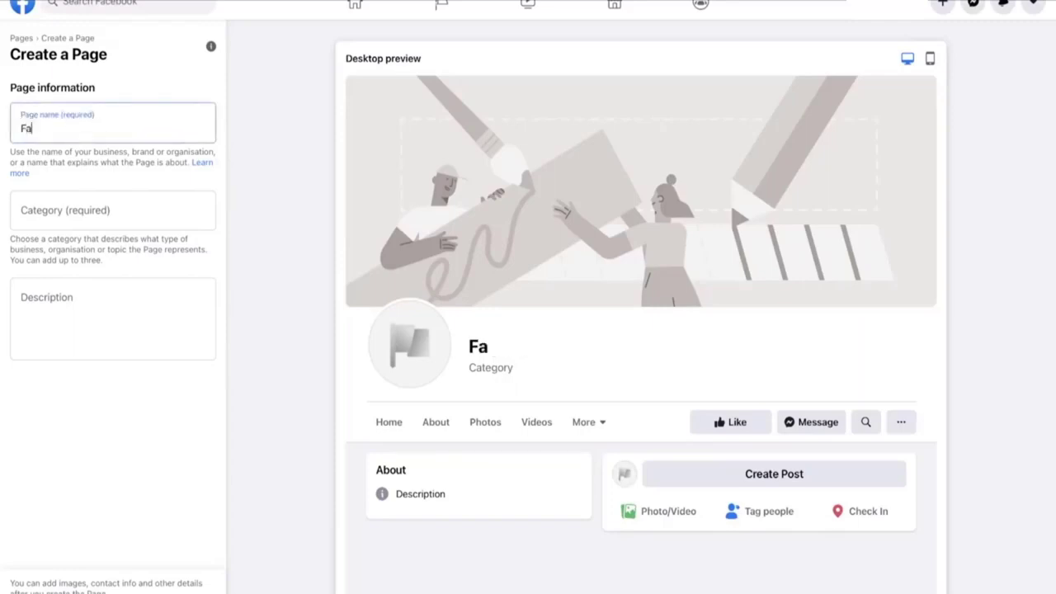
type("shion Sneakers")
left_click(54, 209)
type("fa")
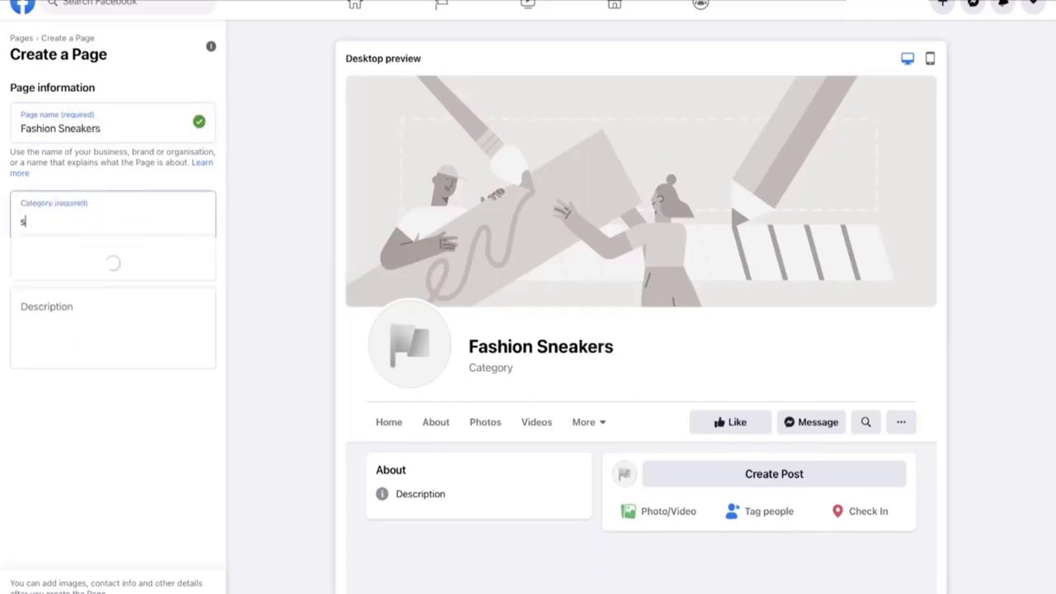
key("BackSpace")
key("BackSpace")
type("fash")
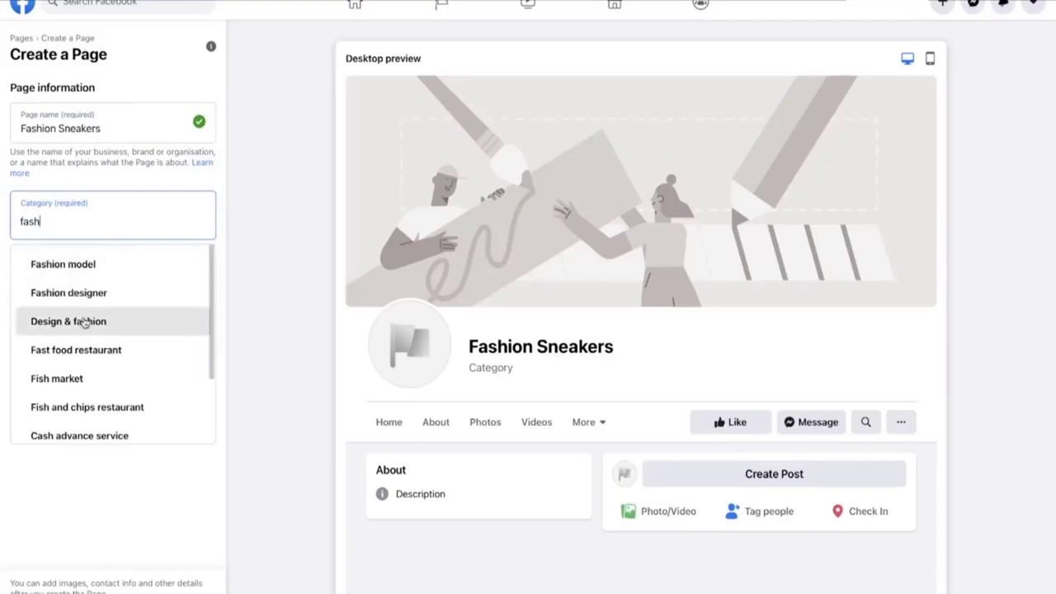
left_click(85, 322)
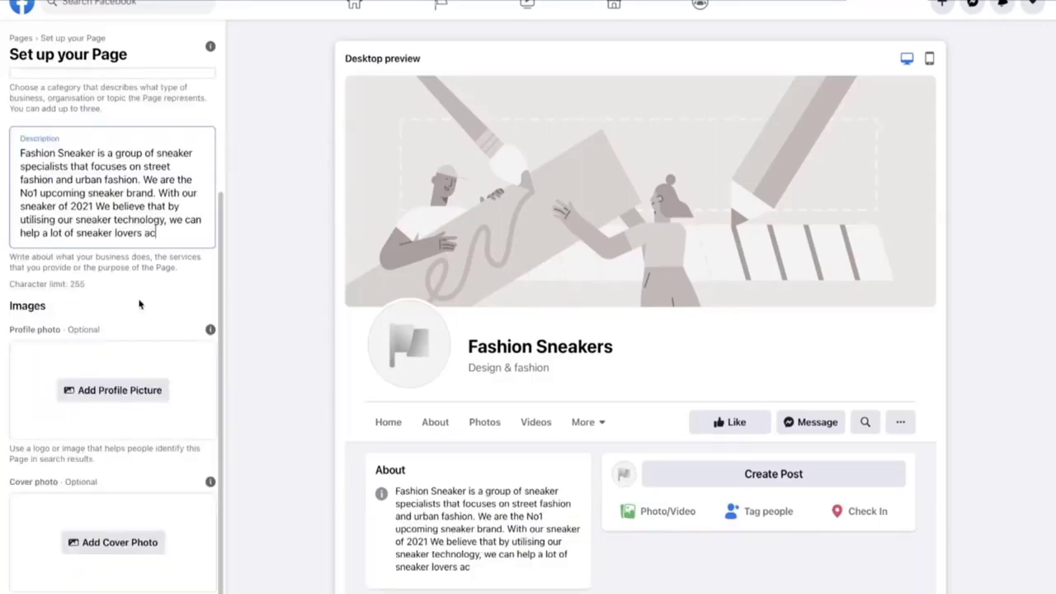
- Upload the screenshot of the black and yellow sneaker logo as the page's profile picture
left_click(107, 393)
scroll(425, 289, "down", 5)
scroll(437, 299, "down", 3)
scroll(472, 300, "up", 6)
scroll(492, 301, "down", 2)
scroll(525, 294, "up", 3)
scroll(525, 294, "up", 3)
scroll(526, 294, "down", 5)
scroll(526, 297, "down", 3)
left_click(465, 288)
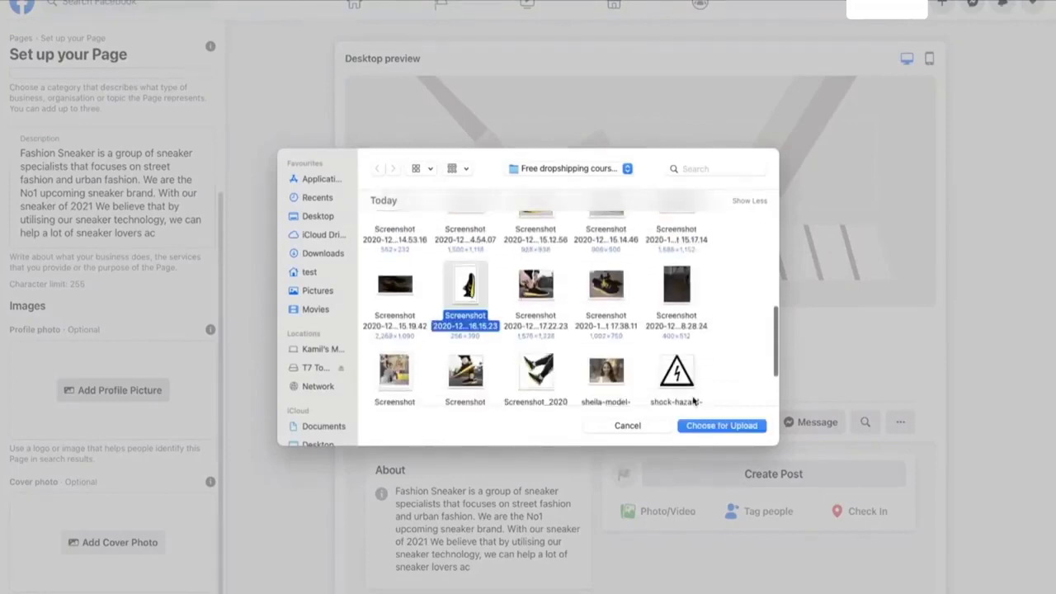
left_click(716, 425)
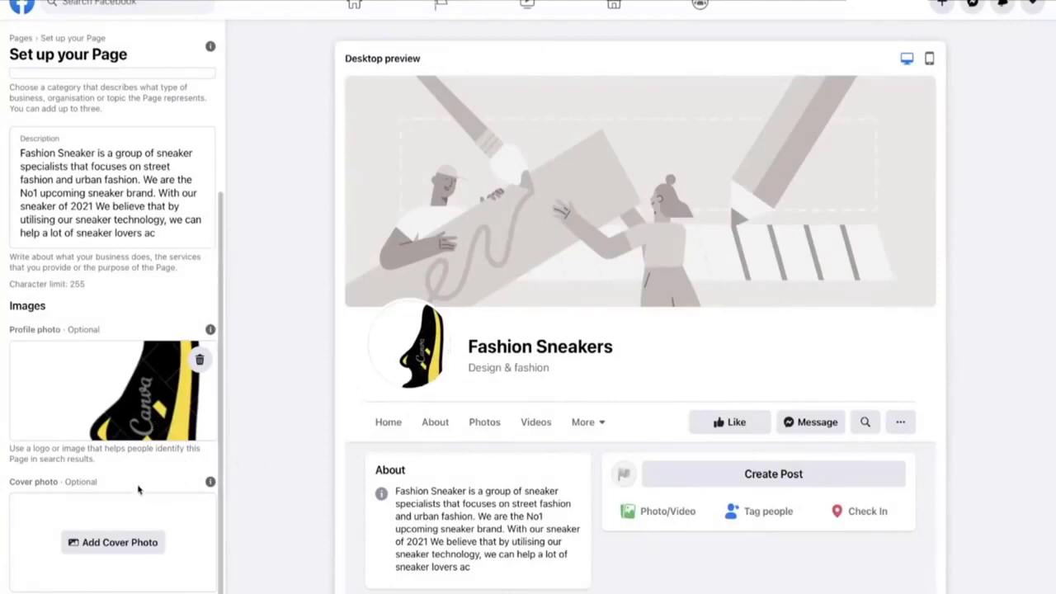
- Switch to the Shopify admin window, open the live online store and capture its homepage hero banner as a screenshot
left_click(121, 541)
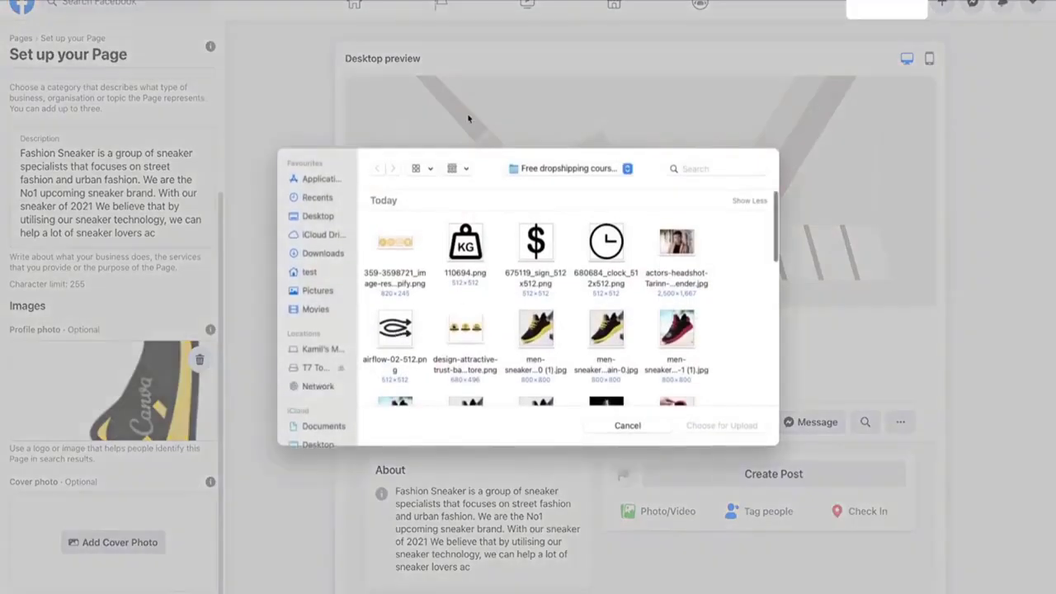
left_click(648, 426)
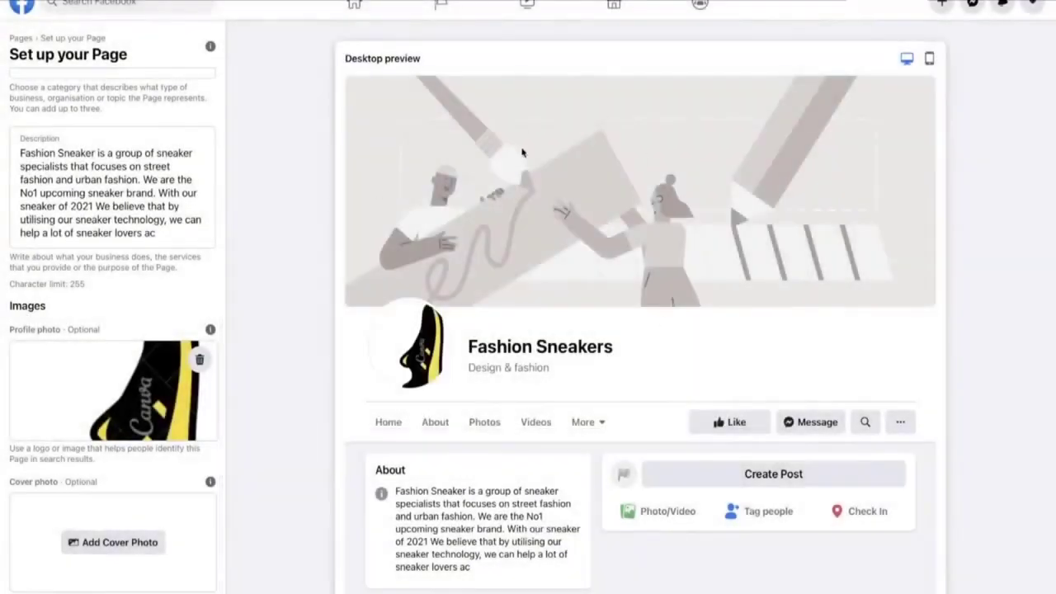
mouse_move(717, 589)
right_click(889, 587)
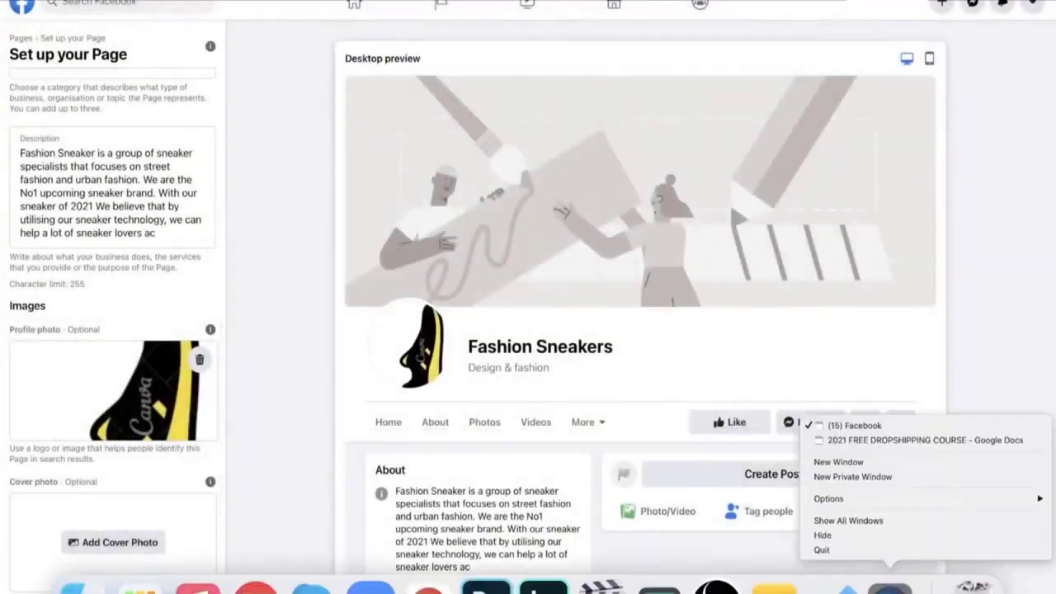
left_click(908, 443)
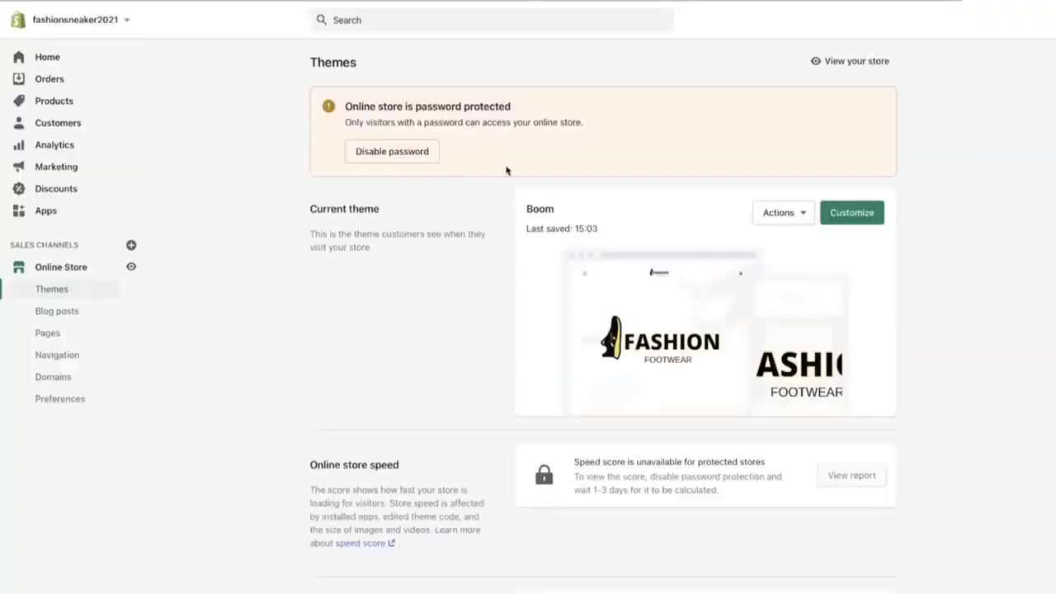
right_click(131, 267)
left_click(148, 259)
right_click(131, 269)
left_click(149, 277)
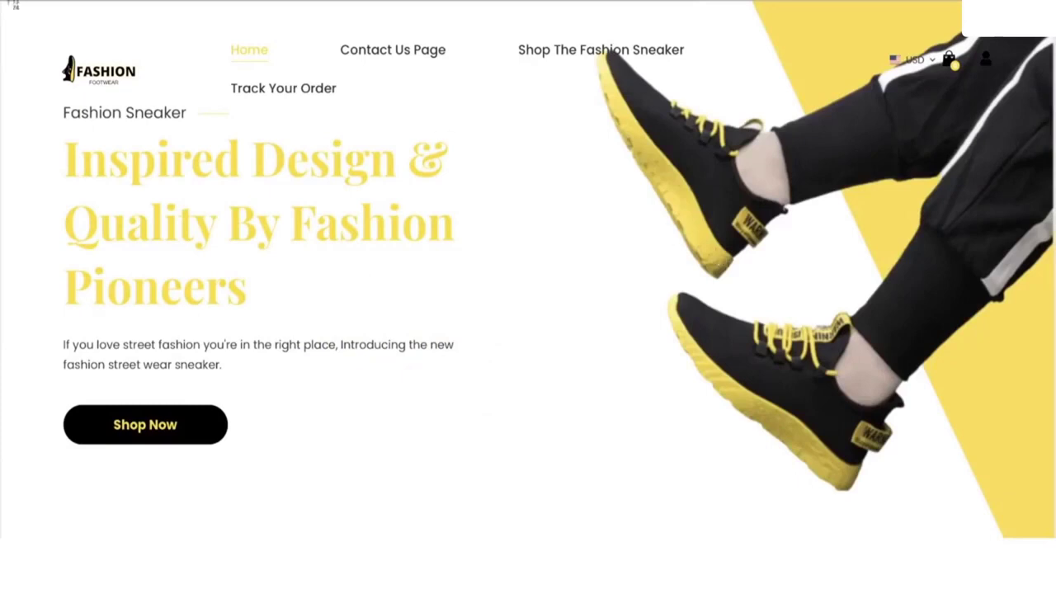
left_click_drag(2, 3, 1055, 522)
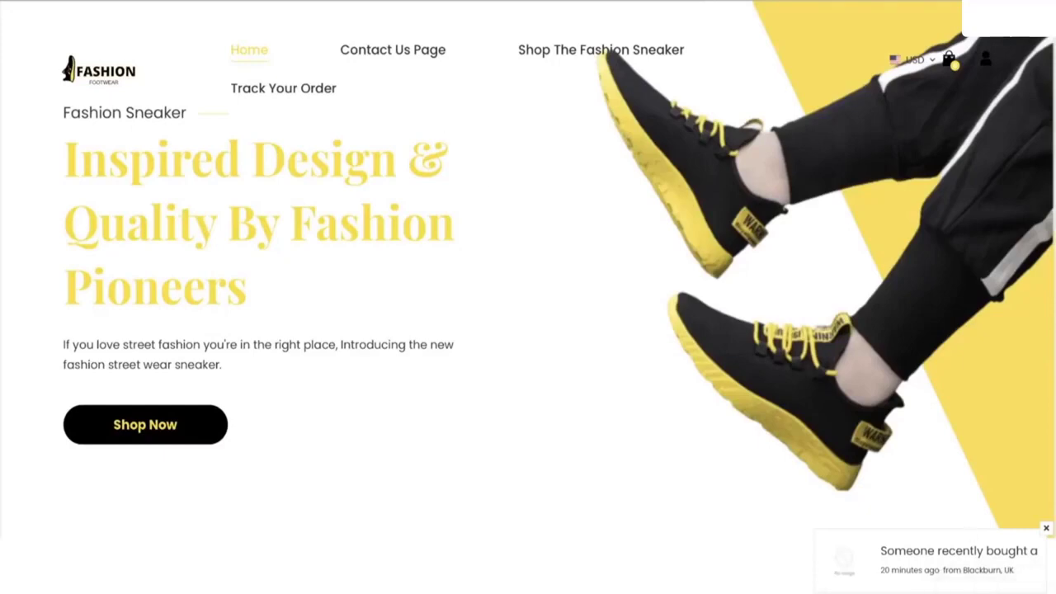
- Return to Facebook, upload today's homepage banner screenshot from the Desktop as the cover photo, and save the page
right_click(889, 587)
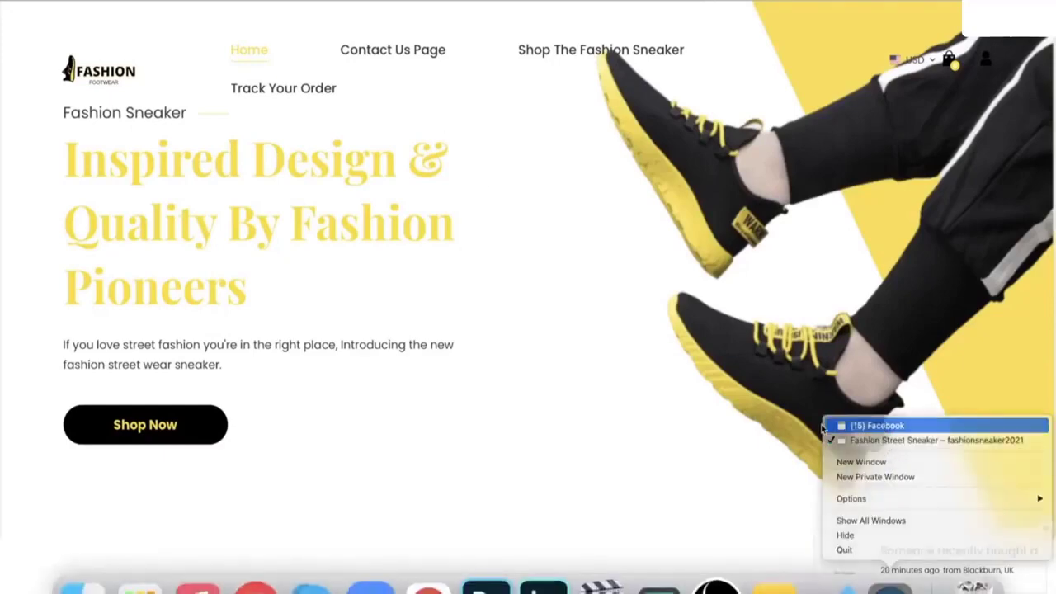
left_click(884, 426)
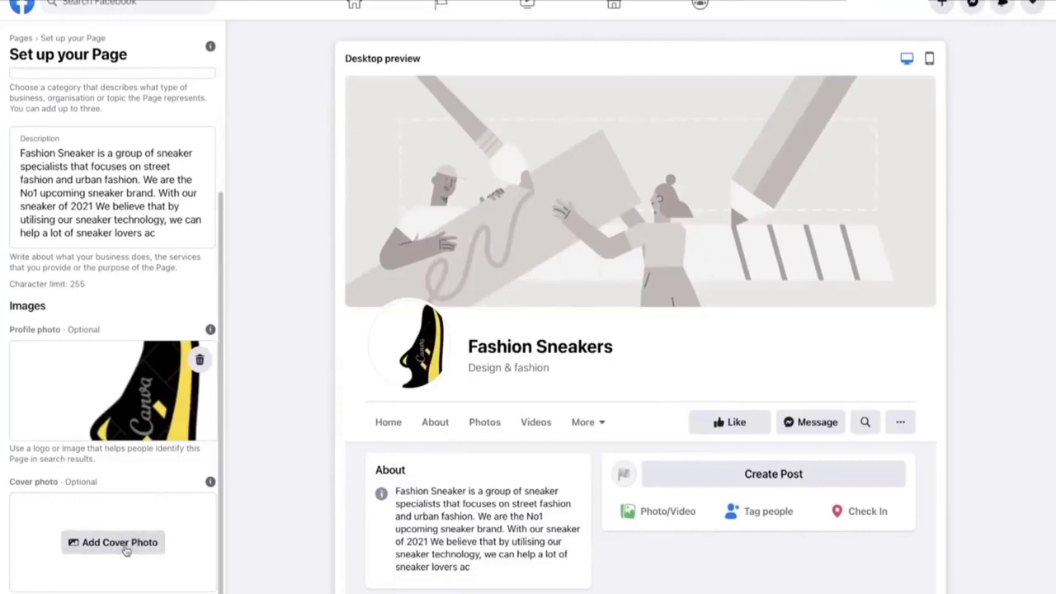
left_click(120, 544)
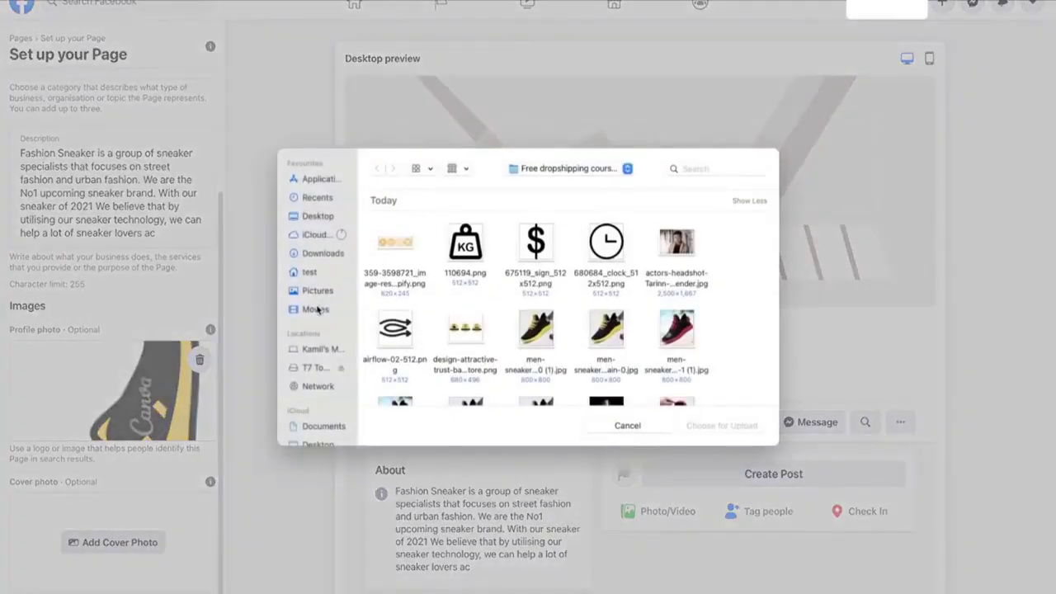
left_click(318, 216)
left_click(394, 242)
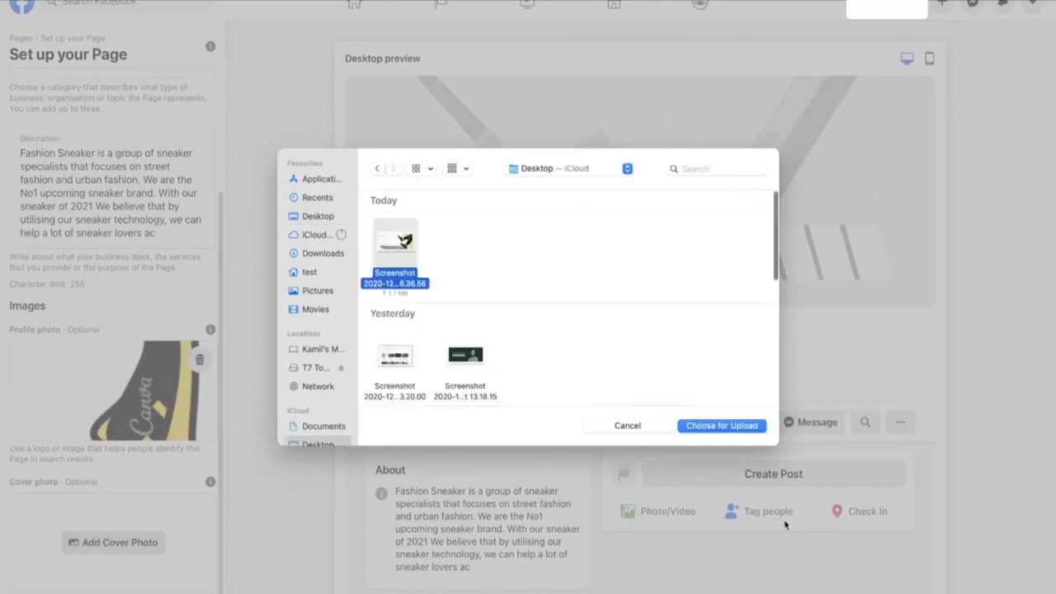
left_click(722, 426)
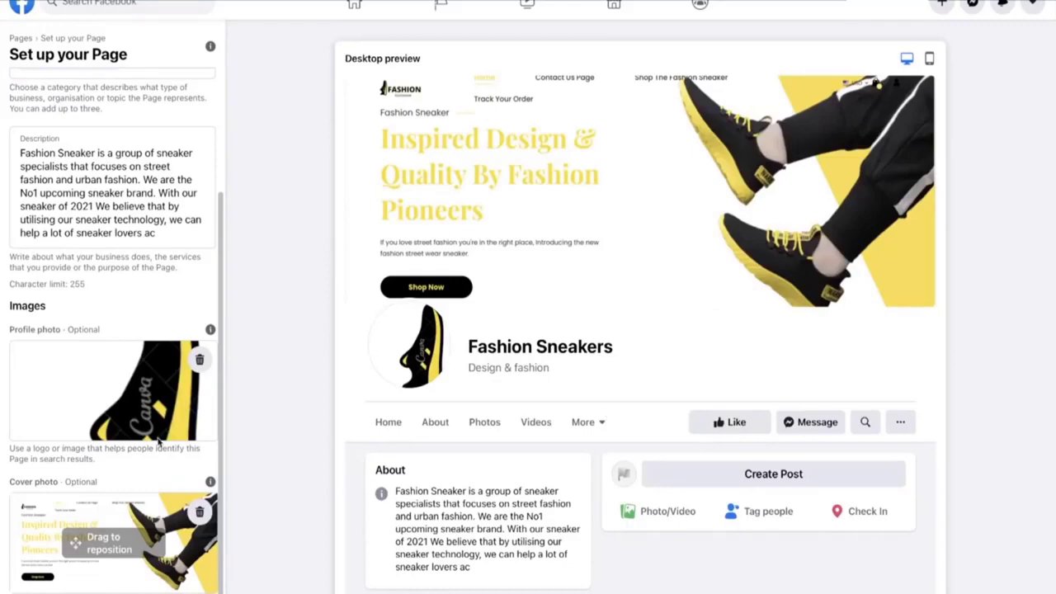
scroll(156, 437, "down", 2)
scroll(157, 437, "up", 2)
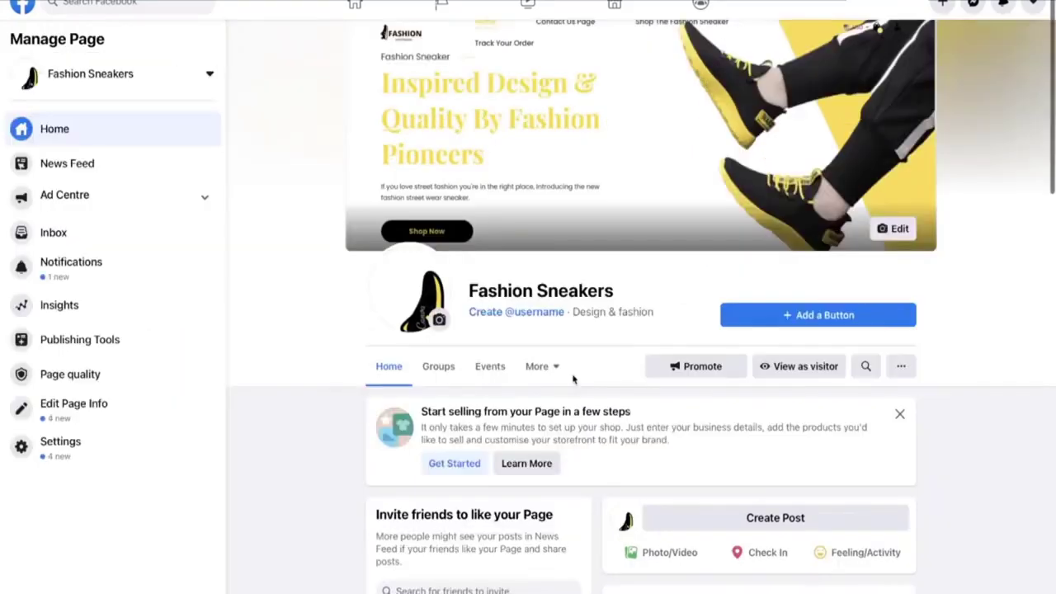
left_click(812, 322)
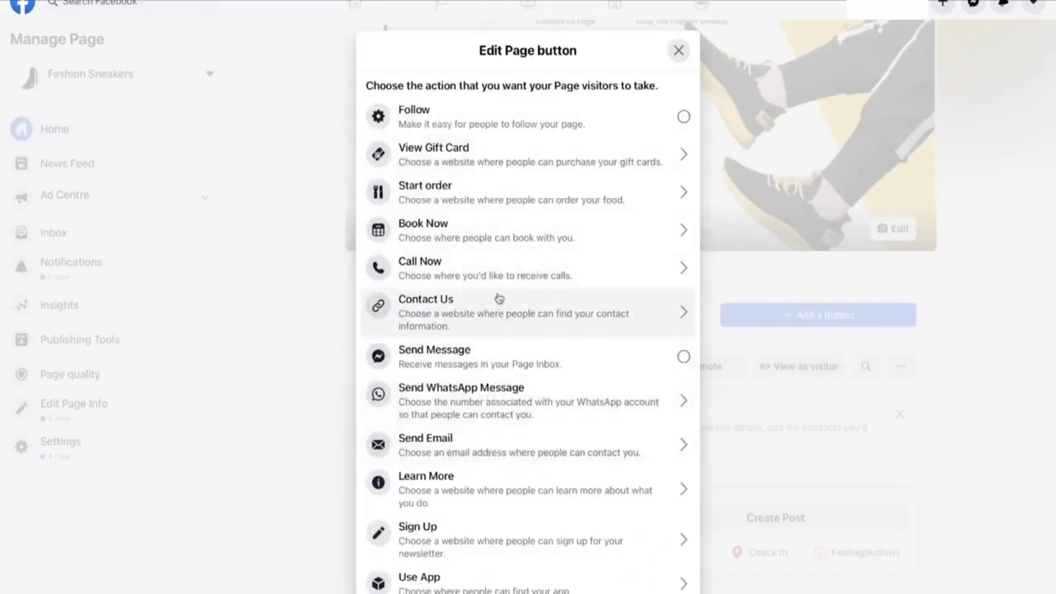
scroll(478, 247, "down", 3)
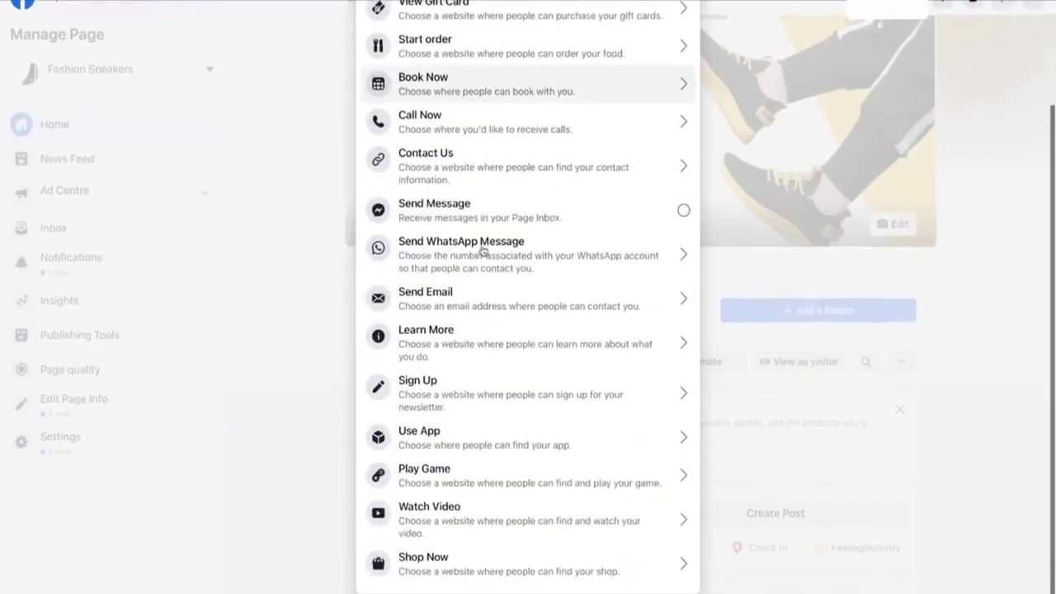
left_click(443, 564)
left_click(438, 308)
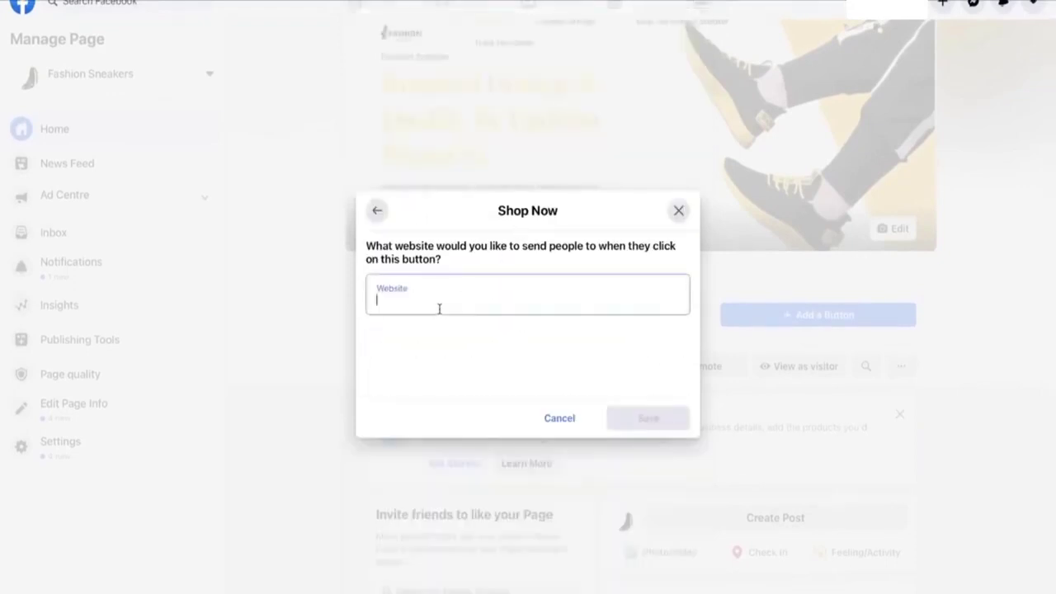
key("ctrl+v")
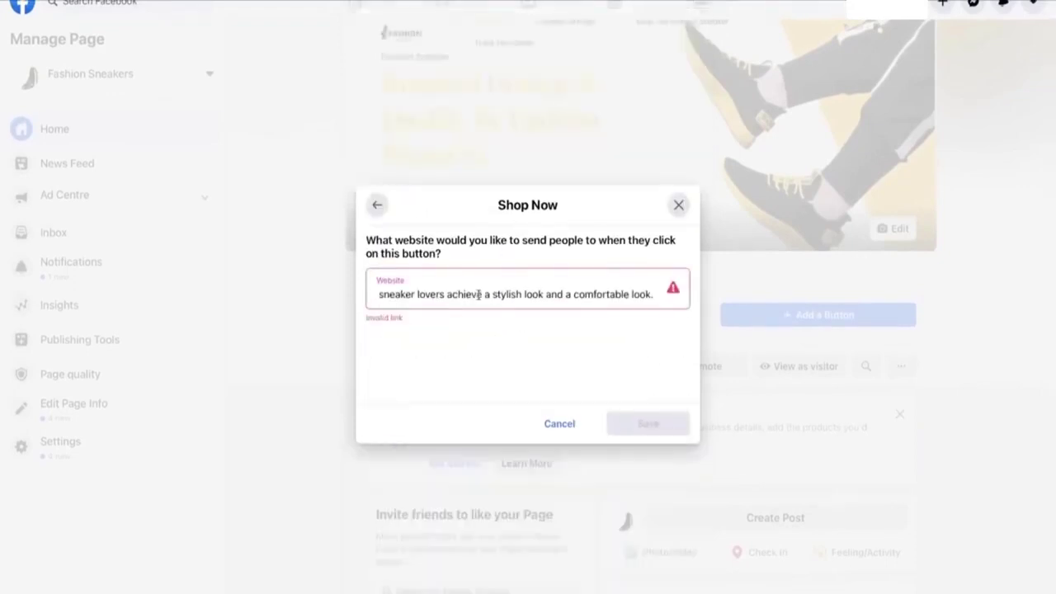
key("ctrl+a")
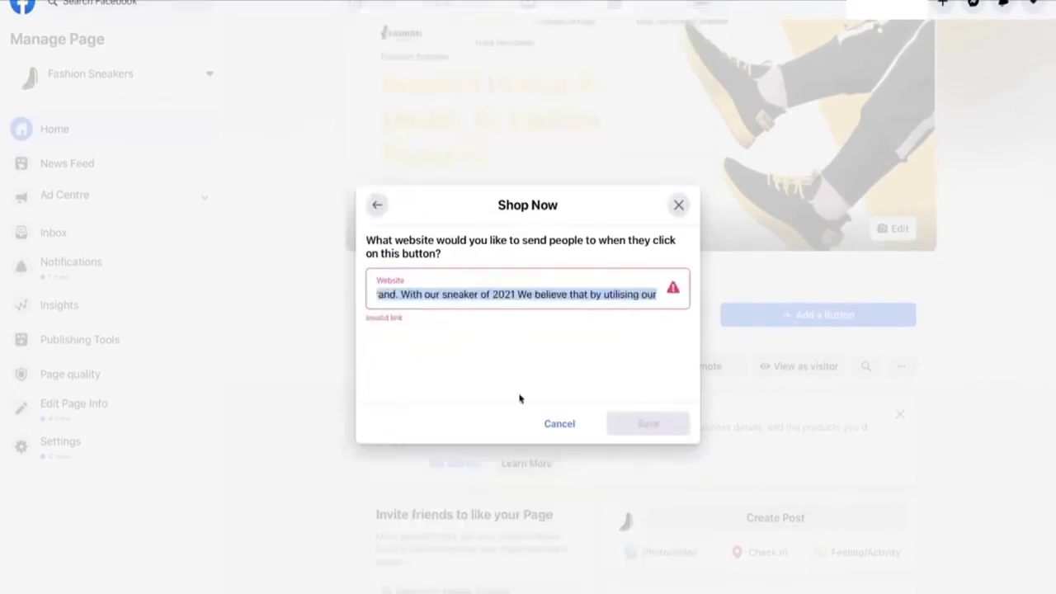
left_click(561, 425)
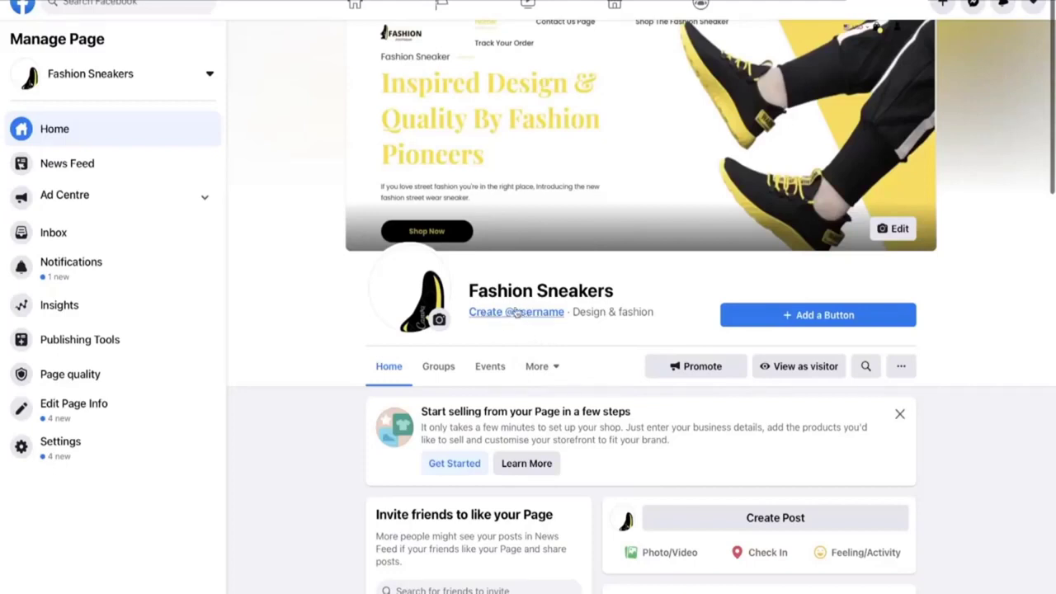
- Open the page's About details and try setting the business hours to Always open
left_click(544, 373)
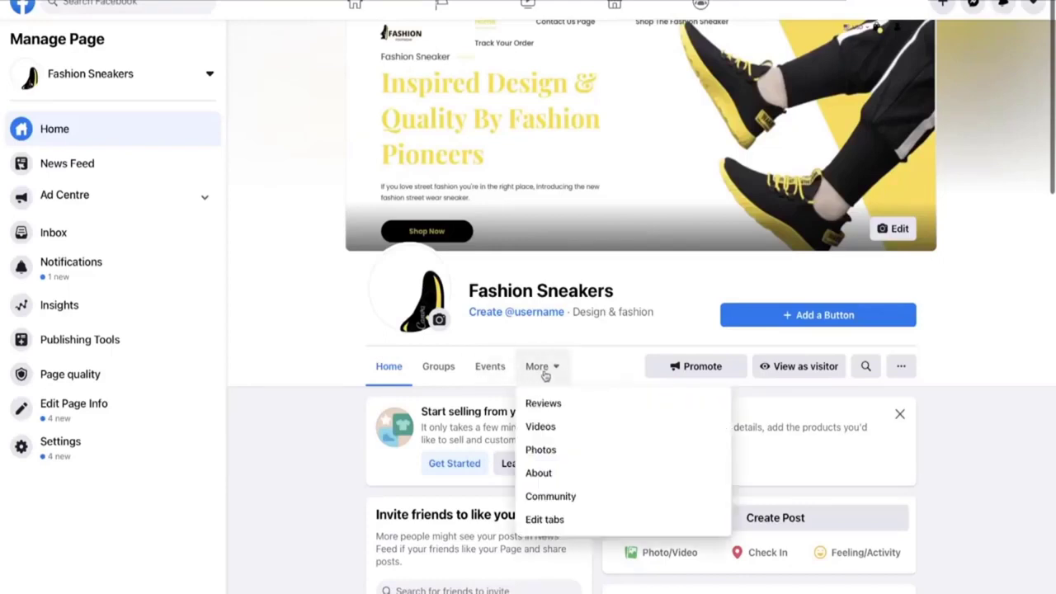
left_click(548, 472)
scroll(535, 488, "down", 5)
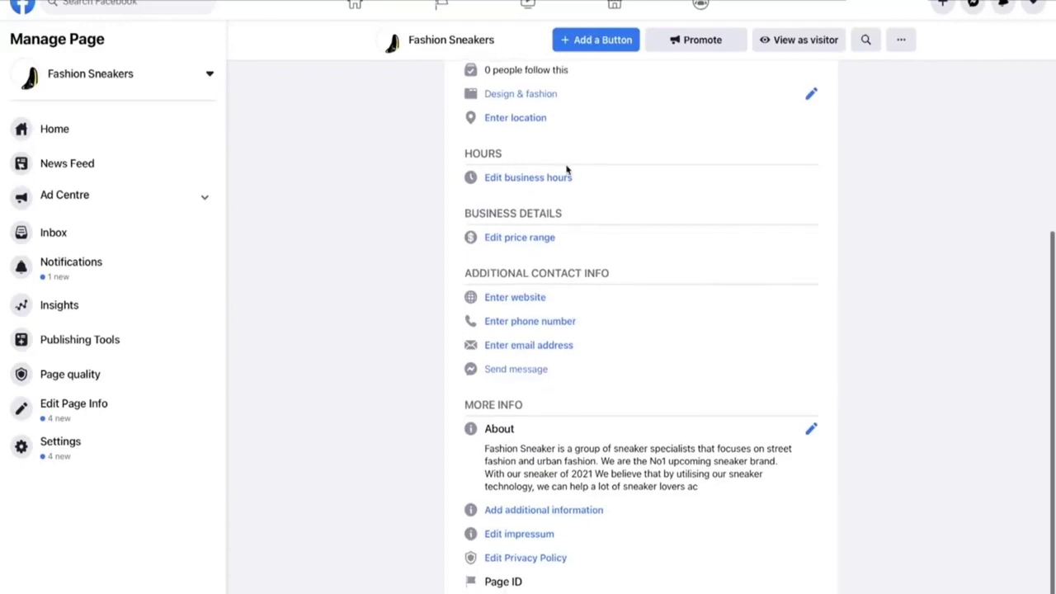
left_click(526, 179)
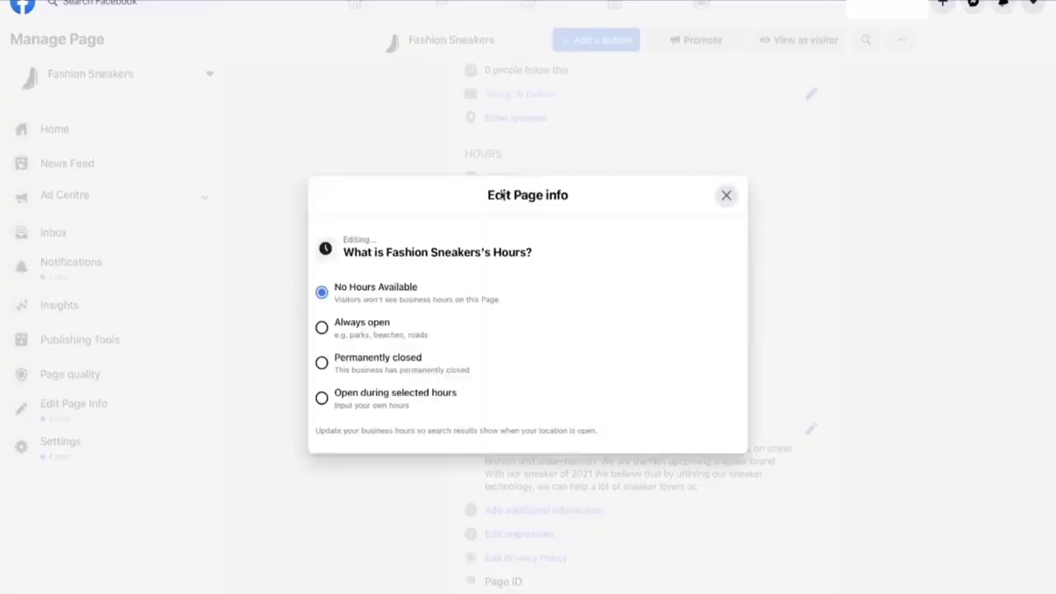
left_click(353, 334)
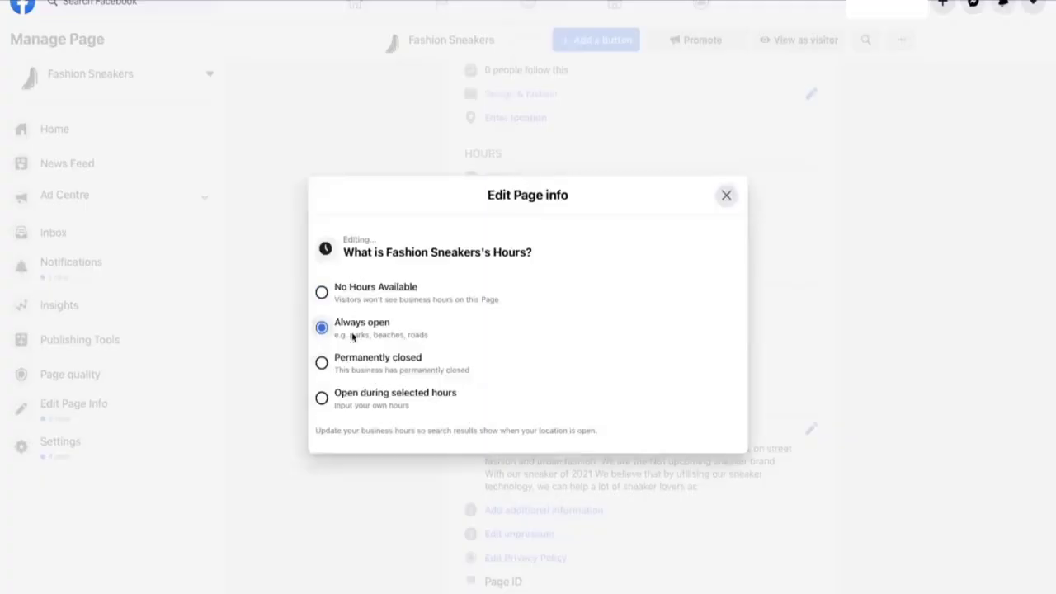
left_click(726, 196)
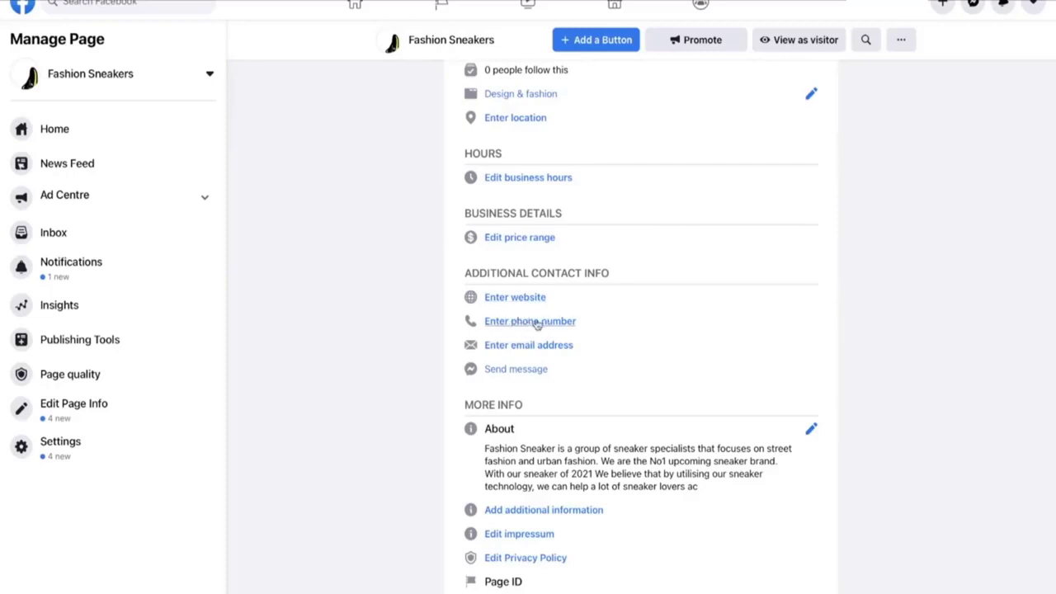
- Look over the remaining About details, then the contact, photo and transparency sections on the page's home view
scroll(608, 382, "down", 1)
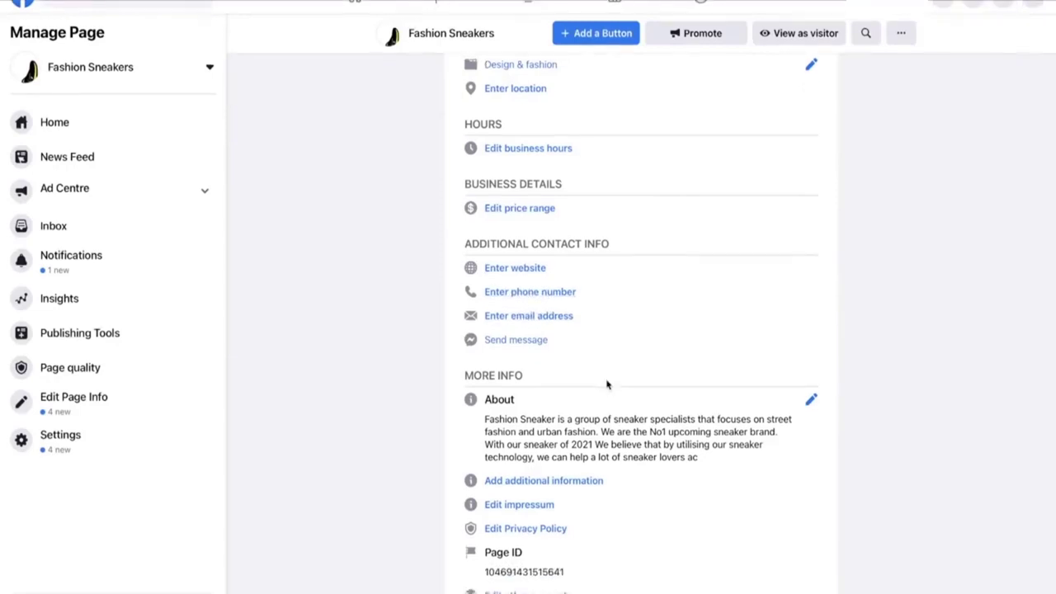
scroll(577, 426, "up", 5)
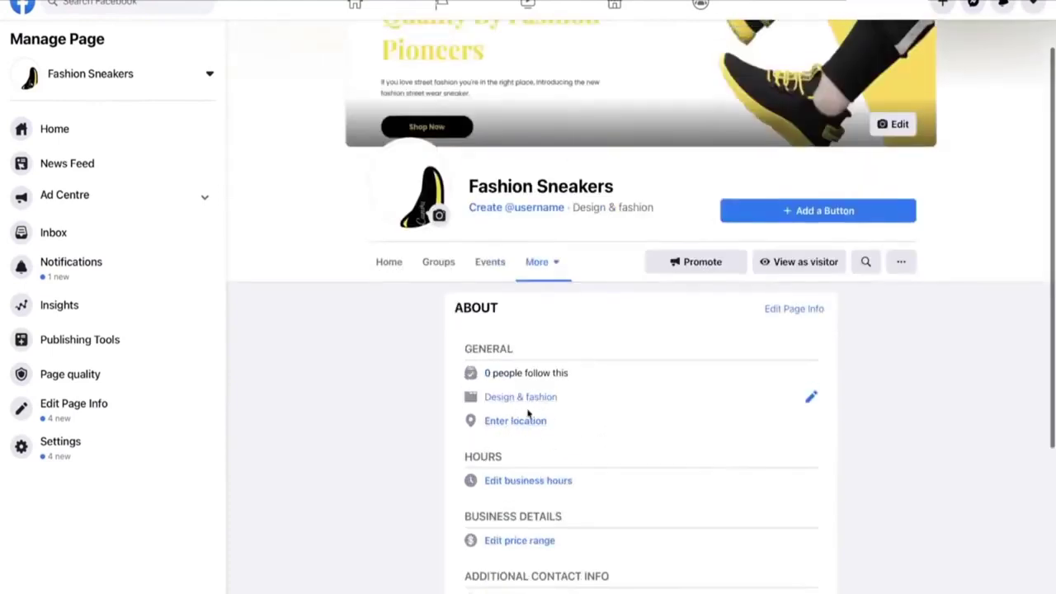
triple_click(545, 341)
left_click(389, 261)
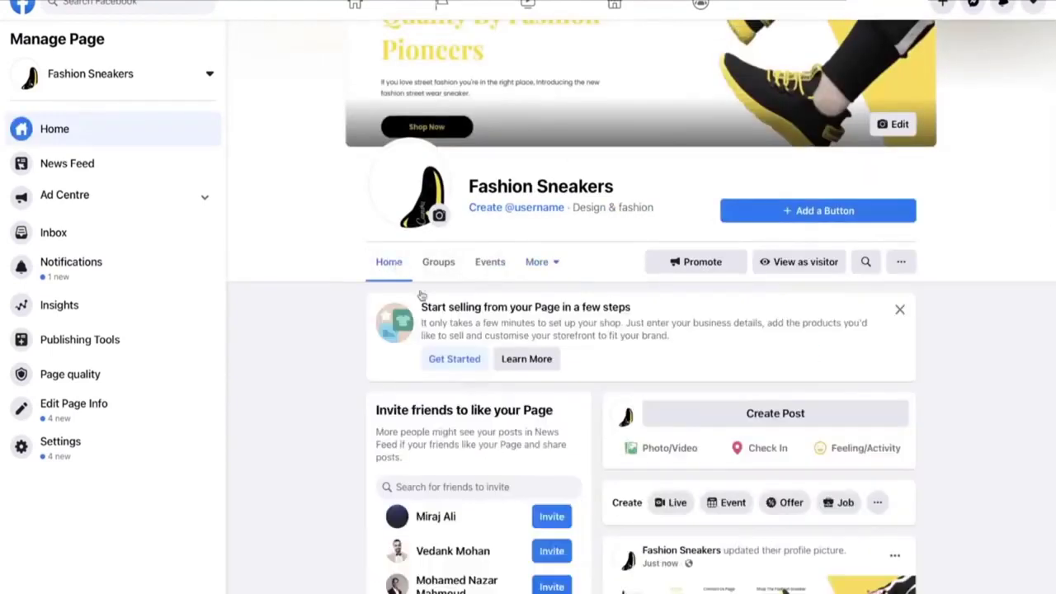
scroll(561, 426, "down", 10)
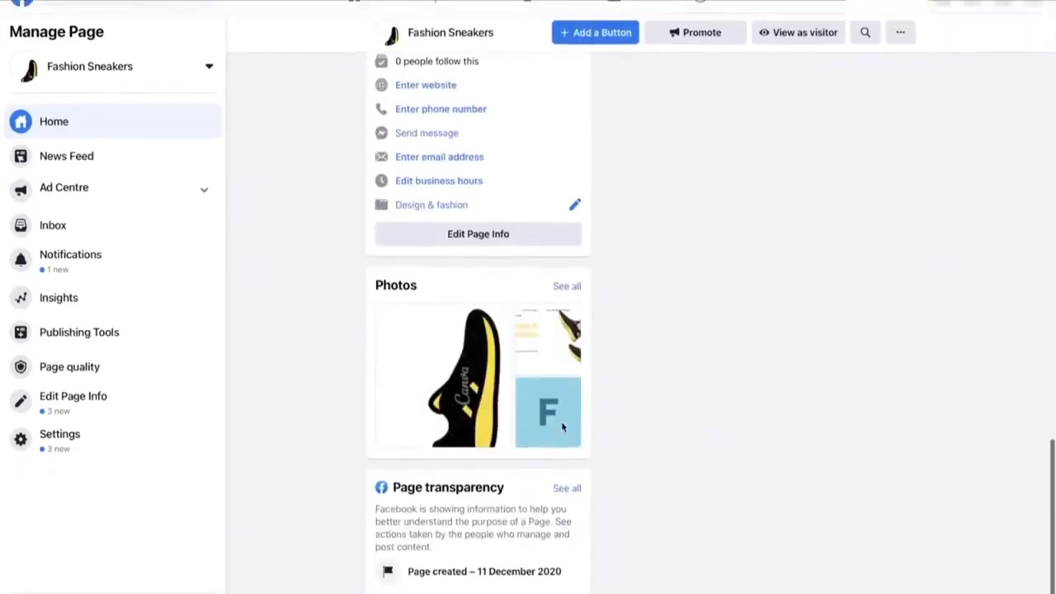
scroll(561, 427, "up", 4)
scroll(561, 426, "up", 8)
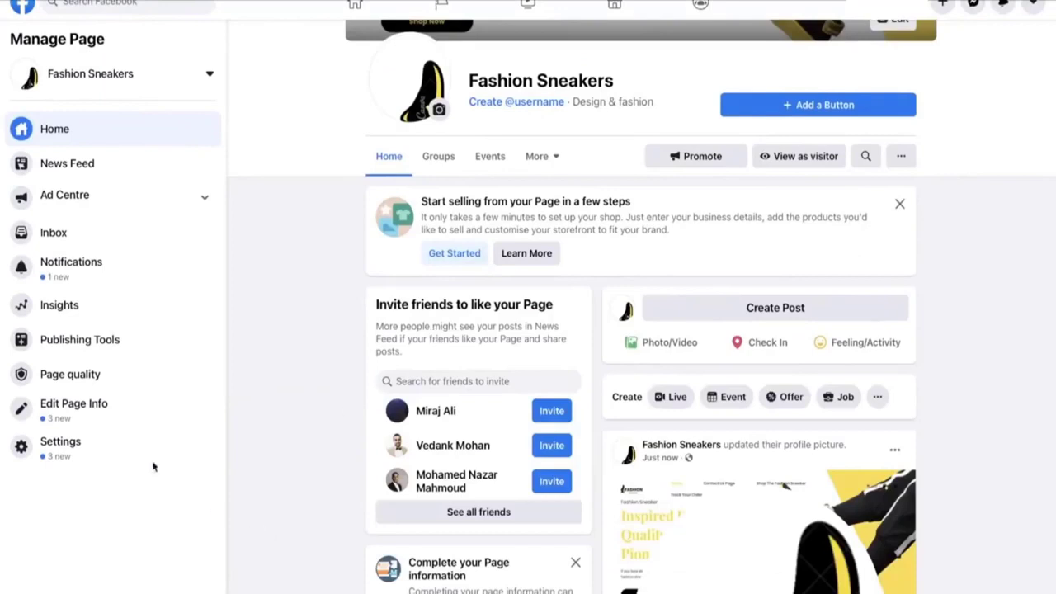
- Open the page settings and inspect the page moderation option for blocking words in posts and comments
left_click(87, 445)
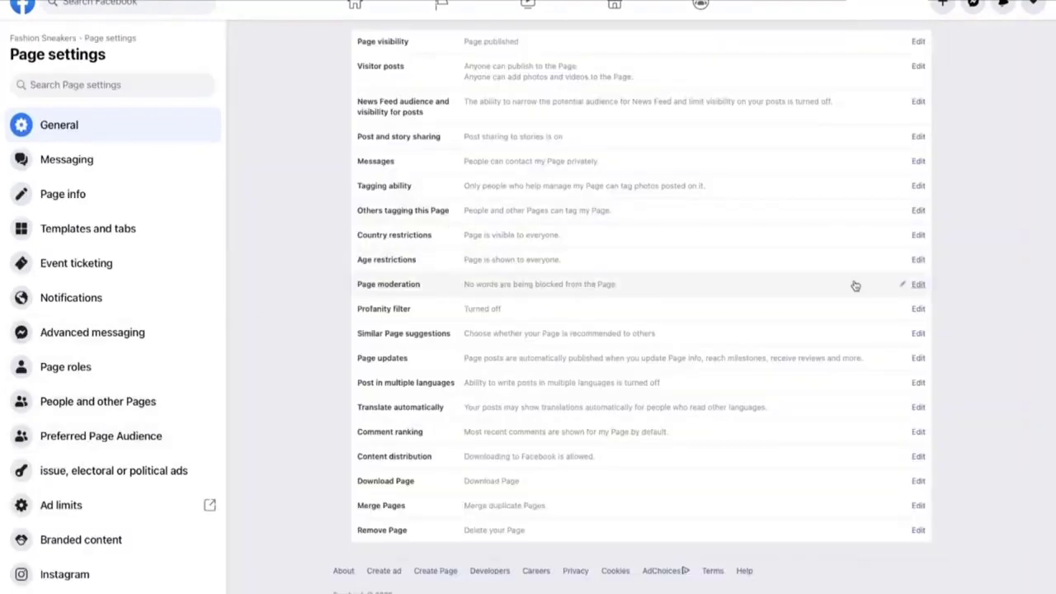
left_click(916, 284)
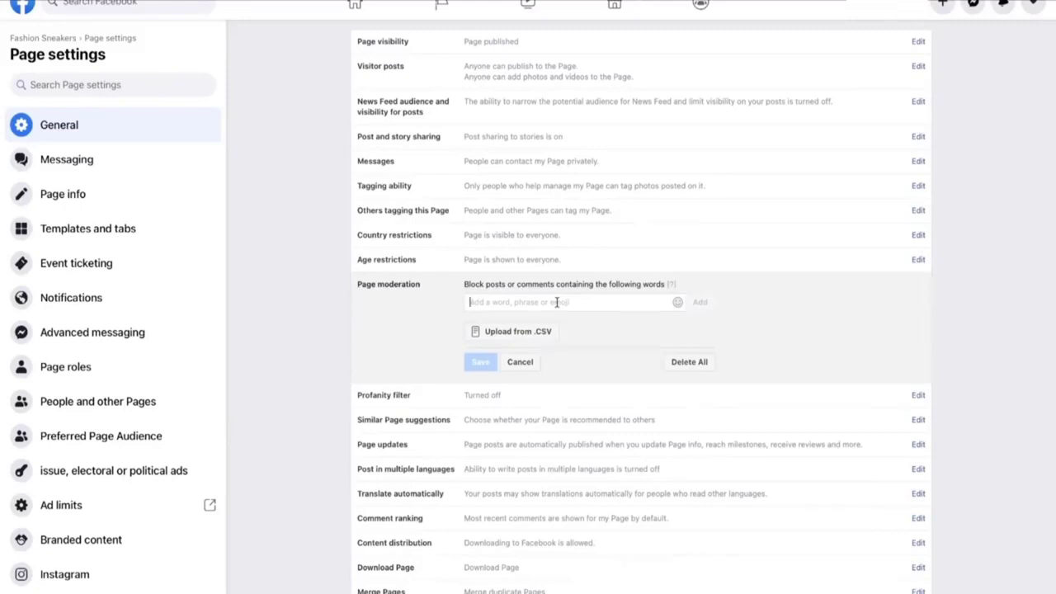
left_click(523, 362)
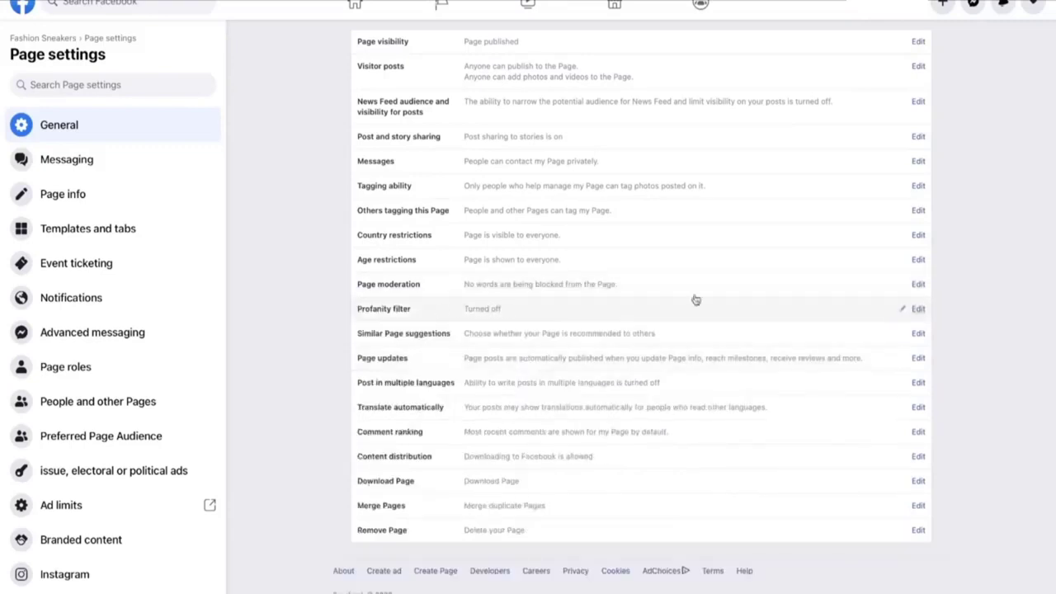
- Set the page's profanity filter to Medium and save the change
left_click(917, 310)
left_click(488, 311)
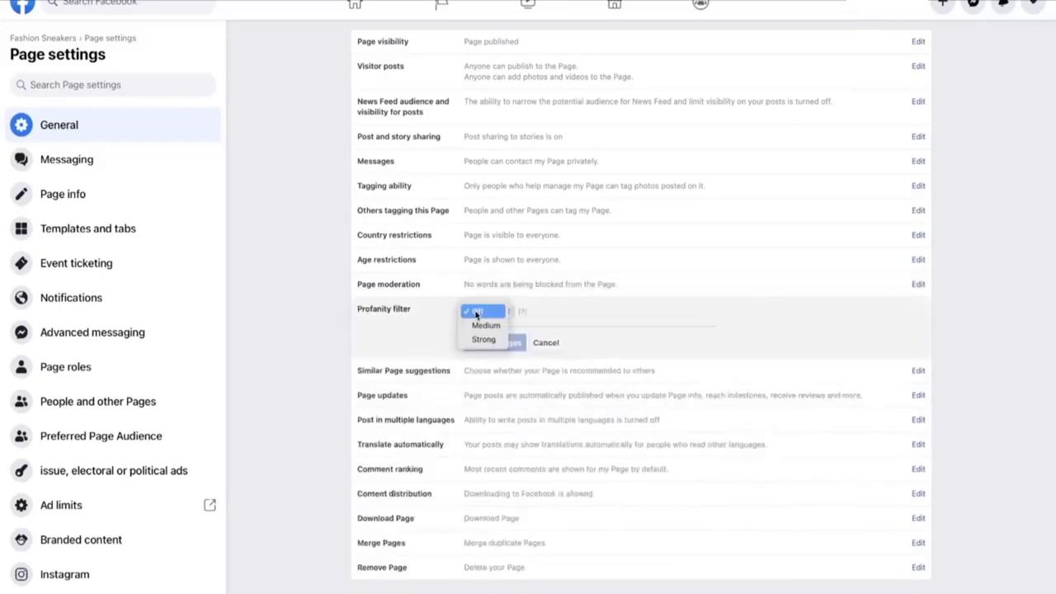
left_click(483, 326)
left_click(499, 345)
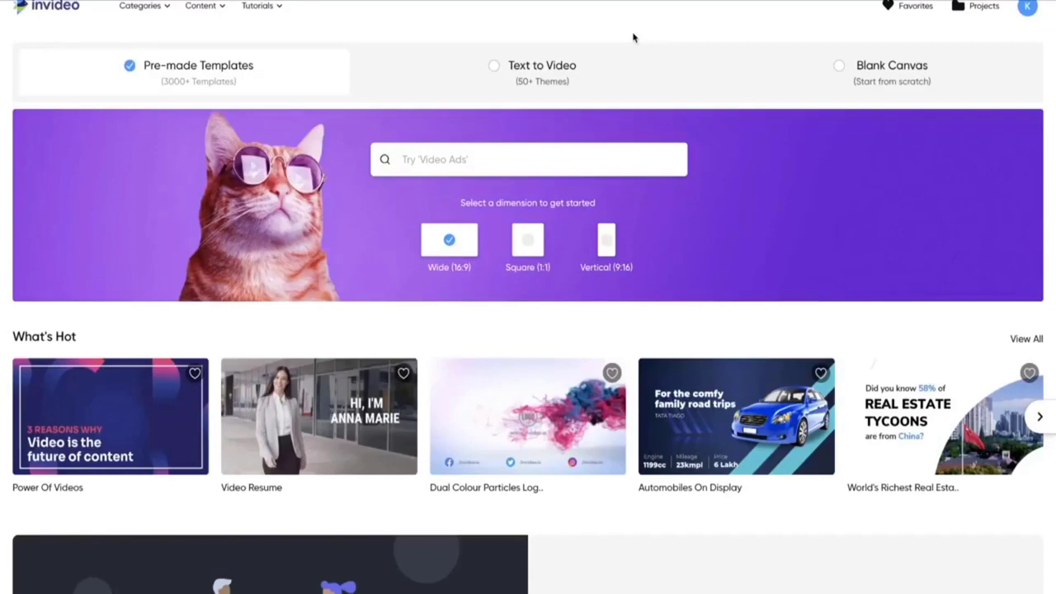
- Switch to InVideo, browse the Product Video Ads templates and show all the Square (1:1) ones
mouse_move(155, 9)
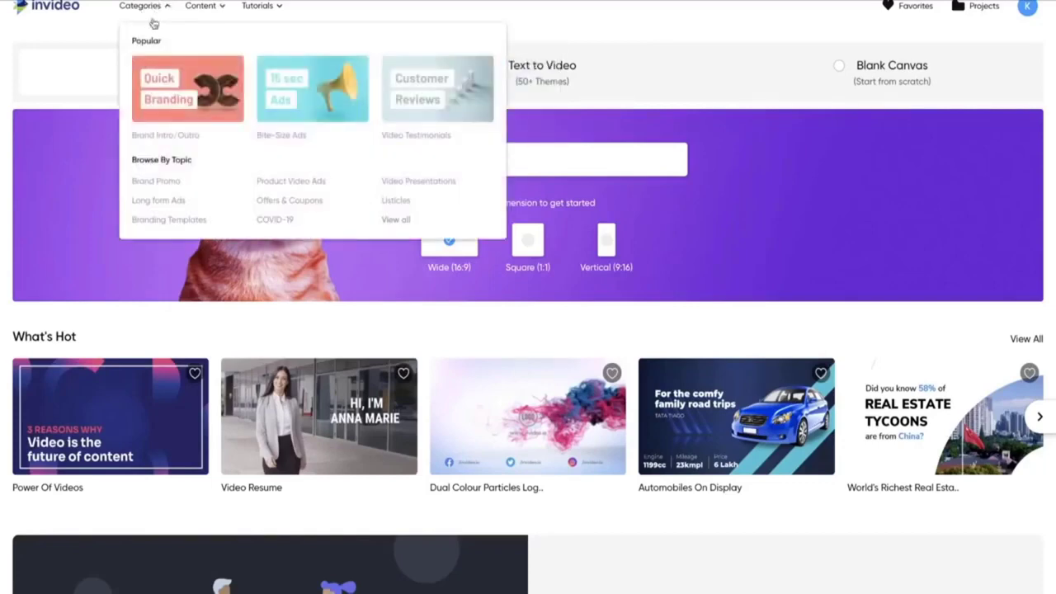
left_click(292, 181)
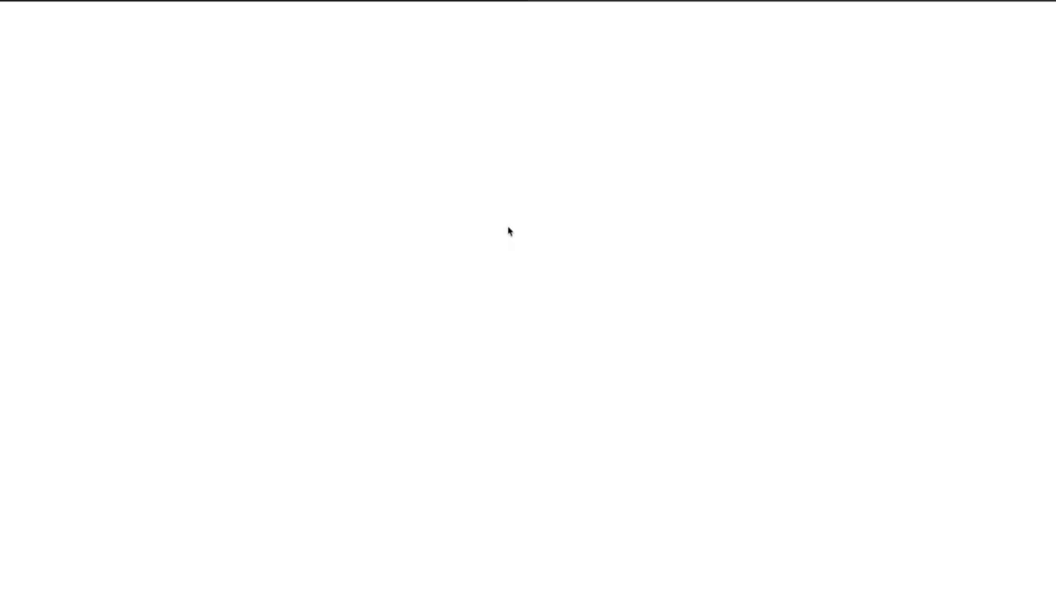
scroll(108, 7, "down", 1)
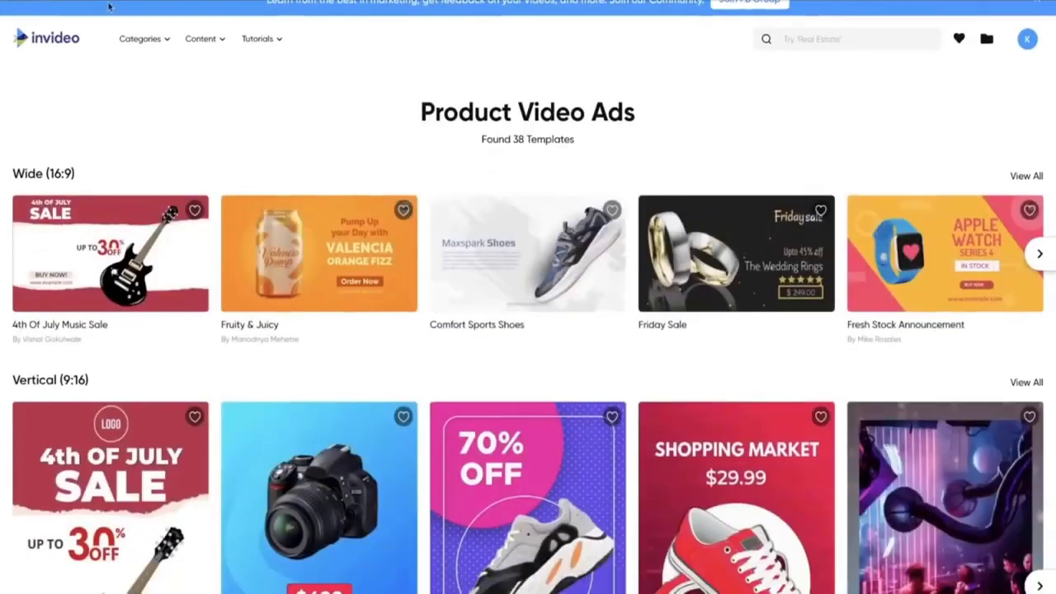
scroll(725, 305, "down", 3)
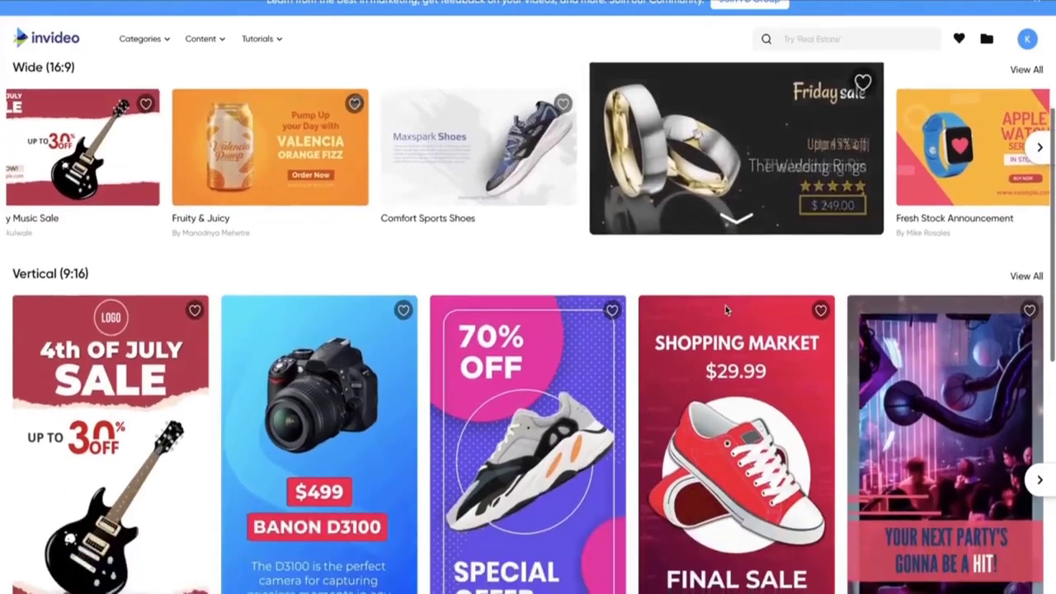
scroll(726, 305, "down", 6)
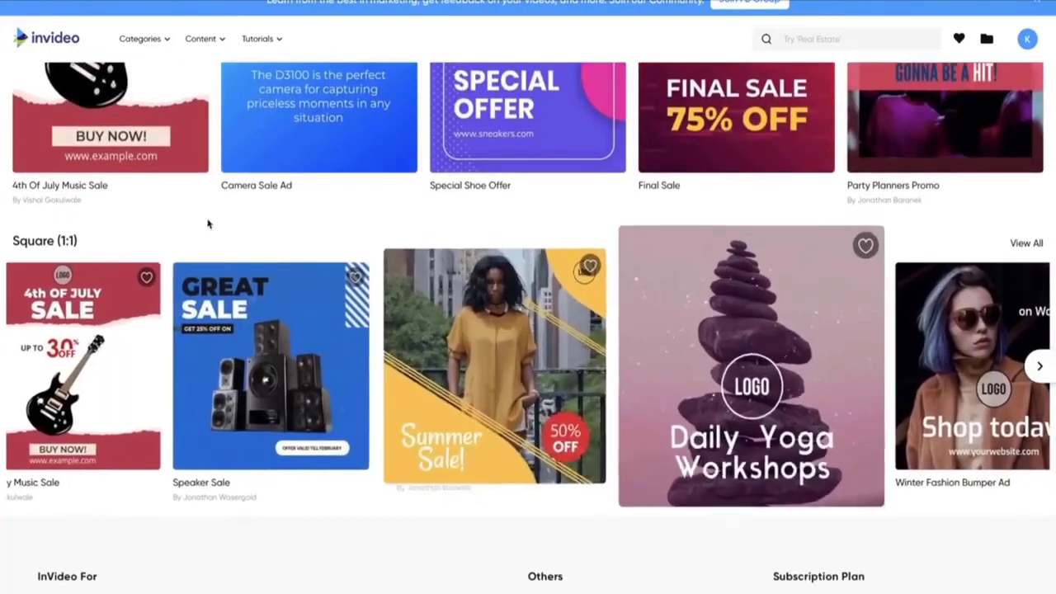
left_click(1026, 243)
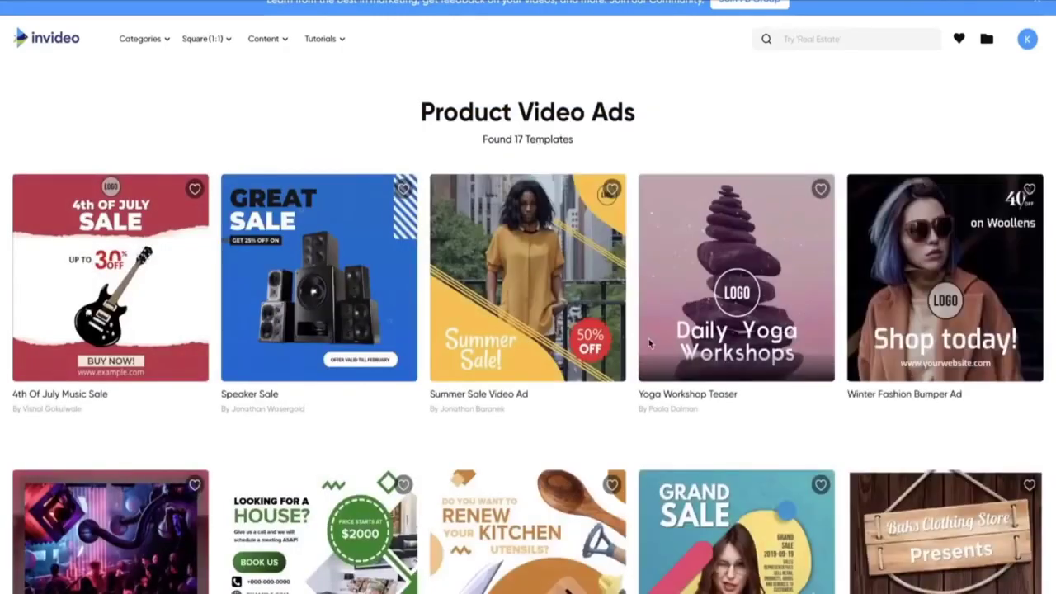
- Find the Sports Shoe Sale template among the square product ads and open it in the editor
scroll(649, 338, "down", 5)
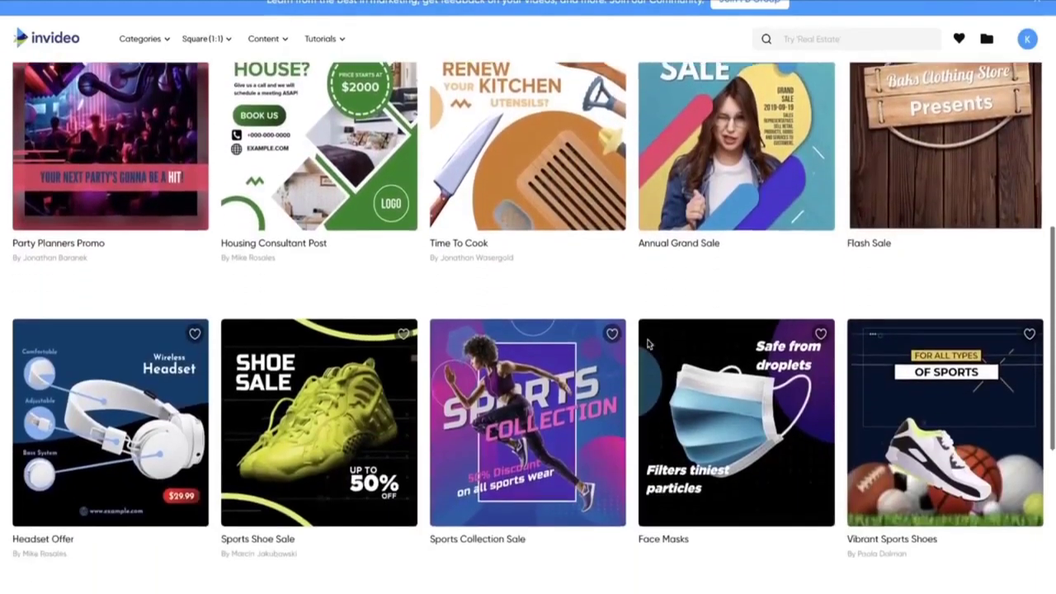
scroll(648, 345, "down", 1)
mouse_move(334, 356)
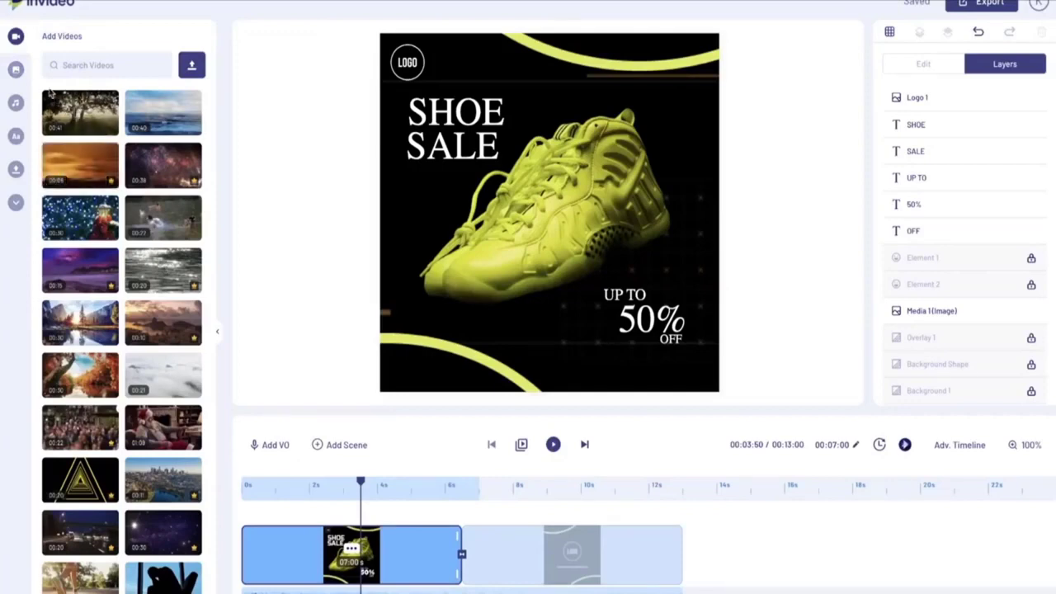
- Look through the editor's image, music and text libraries and the second scene of the template
left_click(14, 70)
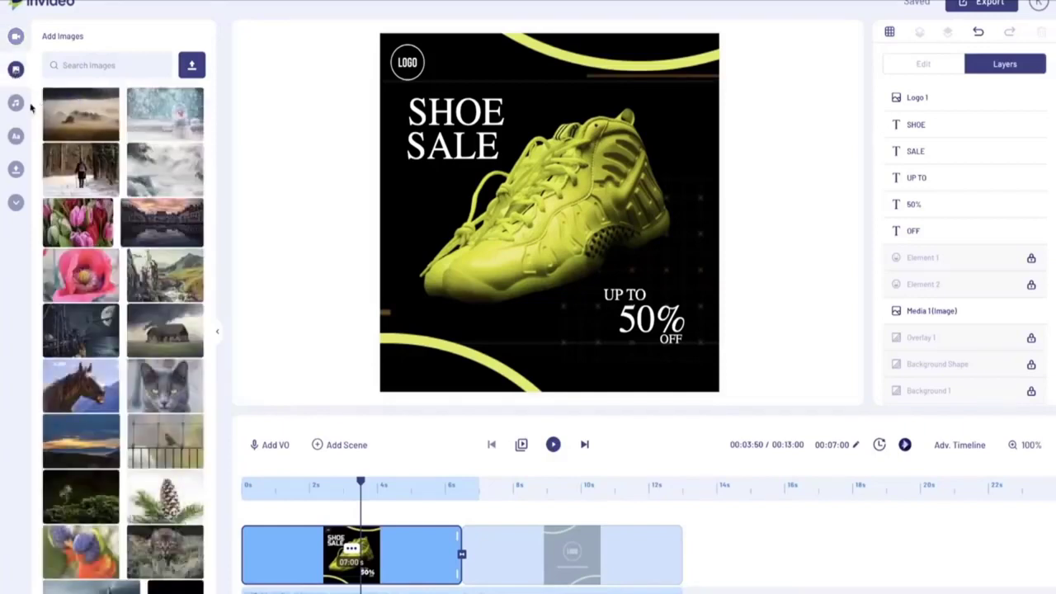
left_click(15, 104)
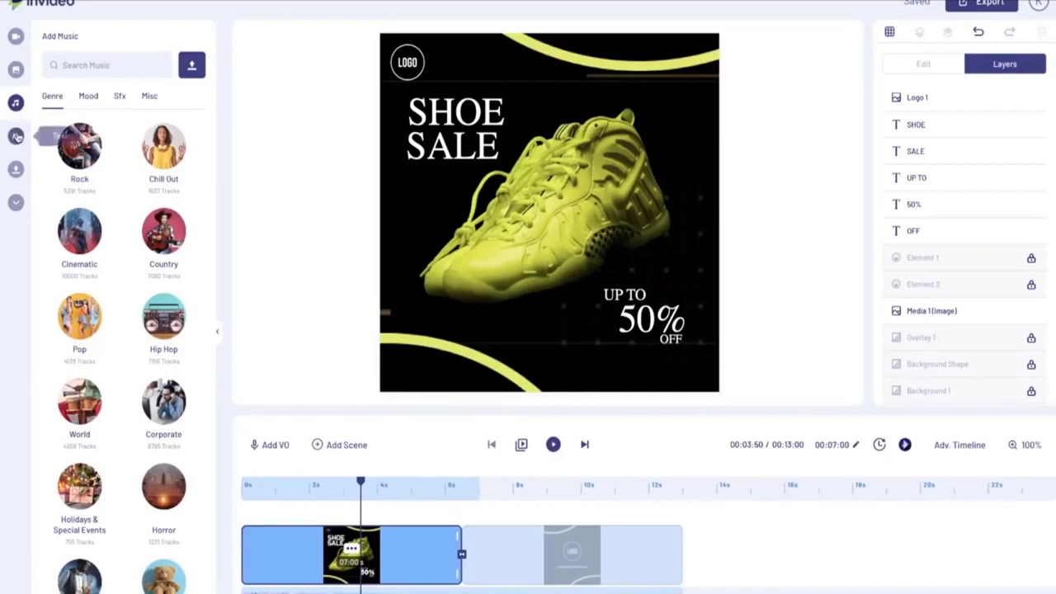
left_click(15, 136)
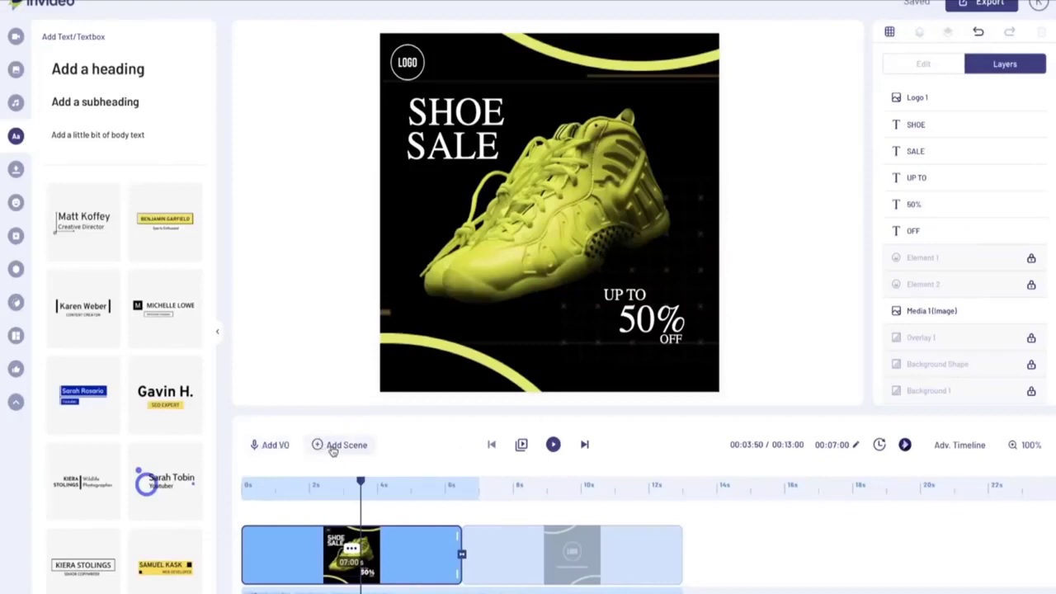
mouse_move(533, 566)
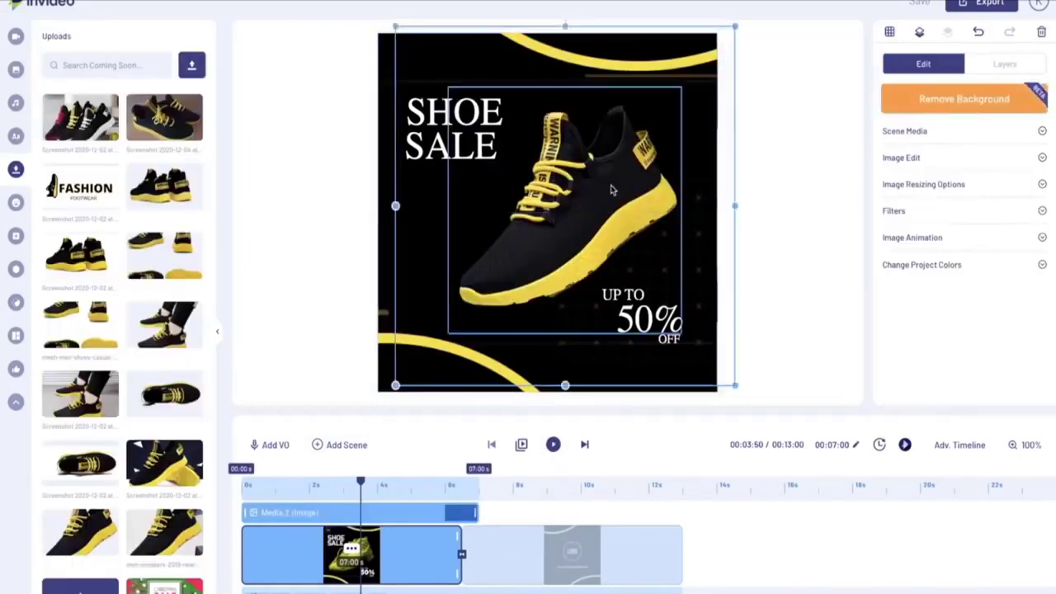
- Enlarge the black and yellow sneaker image in the first scene and reposition it beside the headline
left_click(662, 137)
left_click_drag(682, 88, 707, 61)
mouse_move(646, 153)
left_mouse_down()
mouse_move(641, 166)
mouse_move(652, 166)
left_mouse_up()
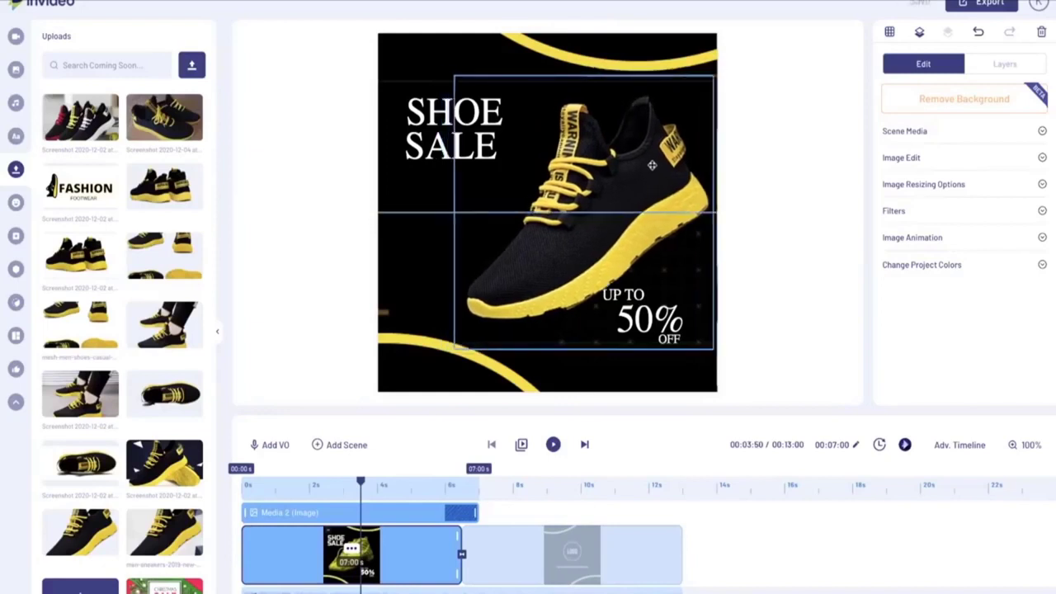
left_click(745, 162)
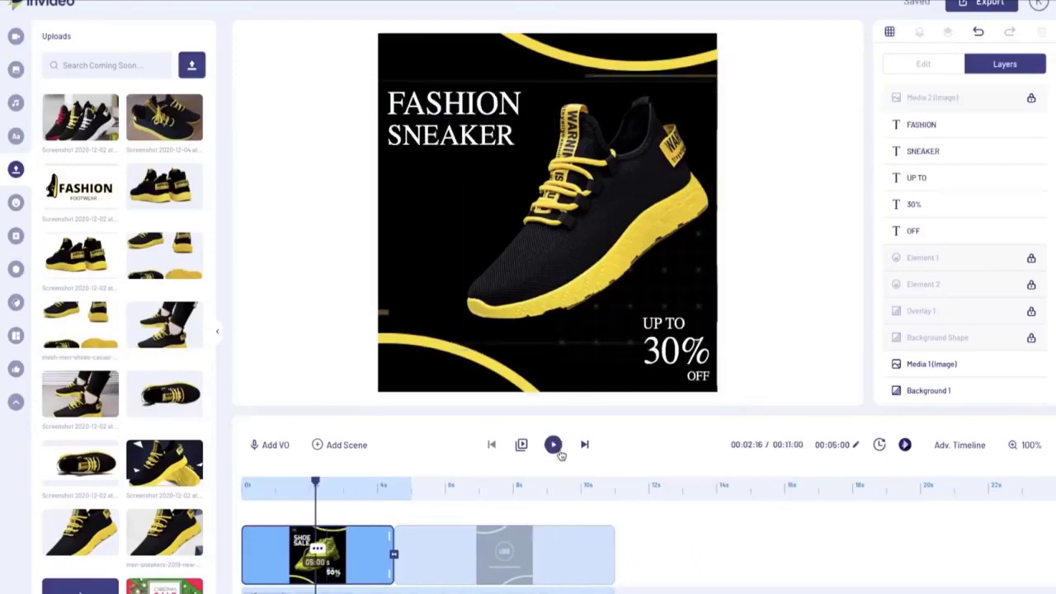
- Preview the first Fashion Sneaker scene and duplicate it in the timeline
left_click(559, 454)
left_click(317, 549)
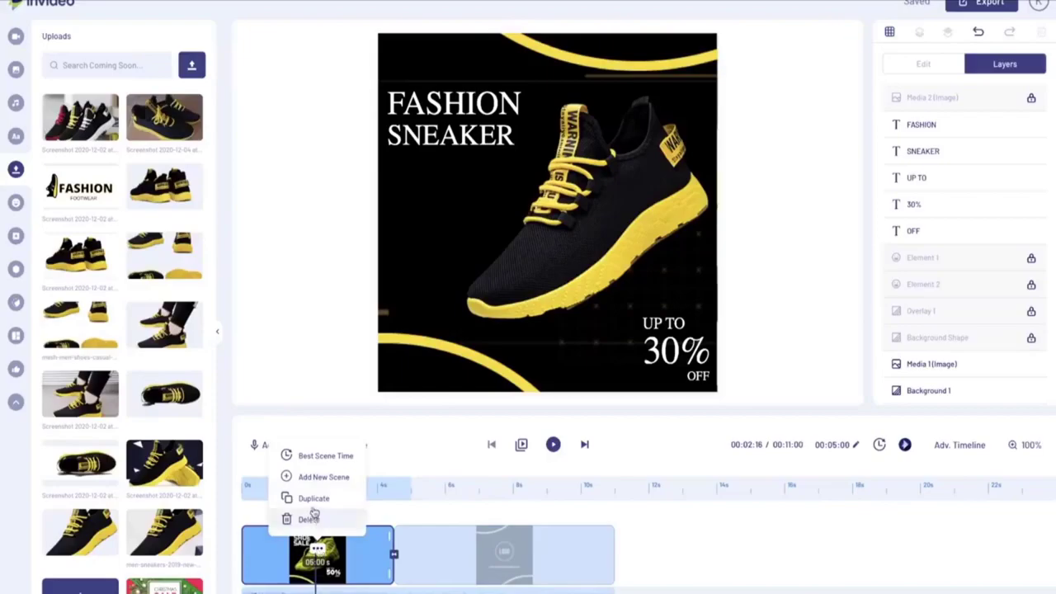
left_click(314, 498)
left_click(636, 372)
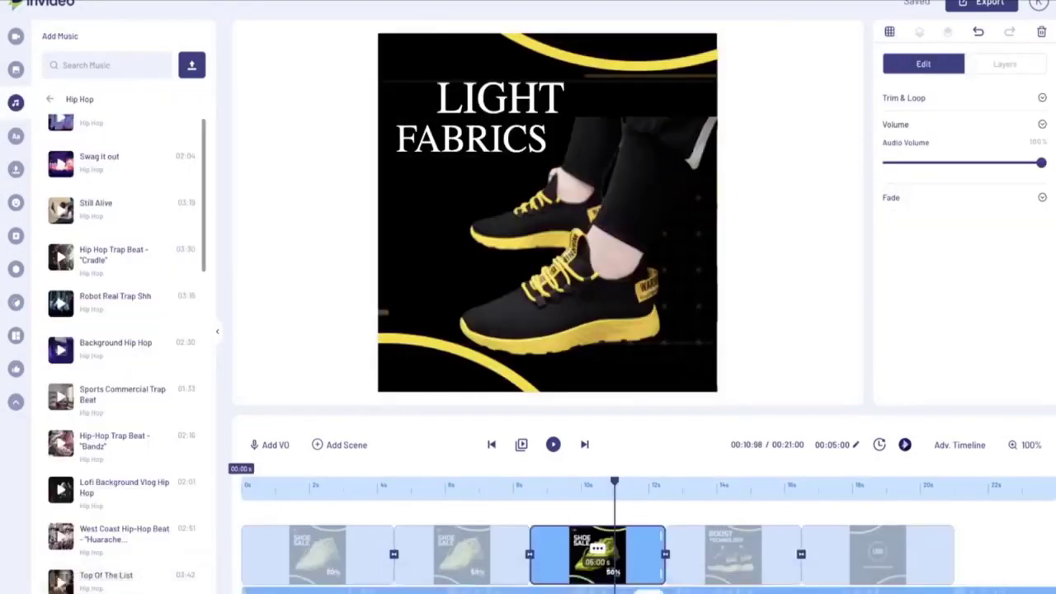
- Trim the start of the background music track to about 39.57 s and shift the track back toward the beginning of the video
scroll(643, 536, "right", 10)
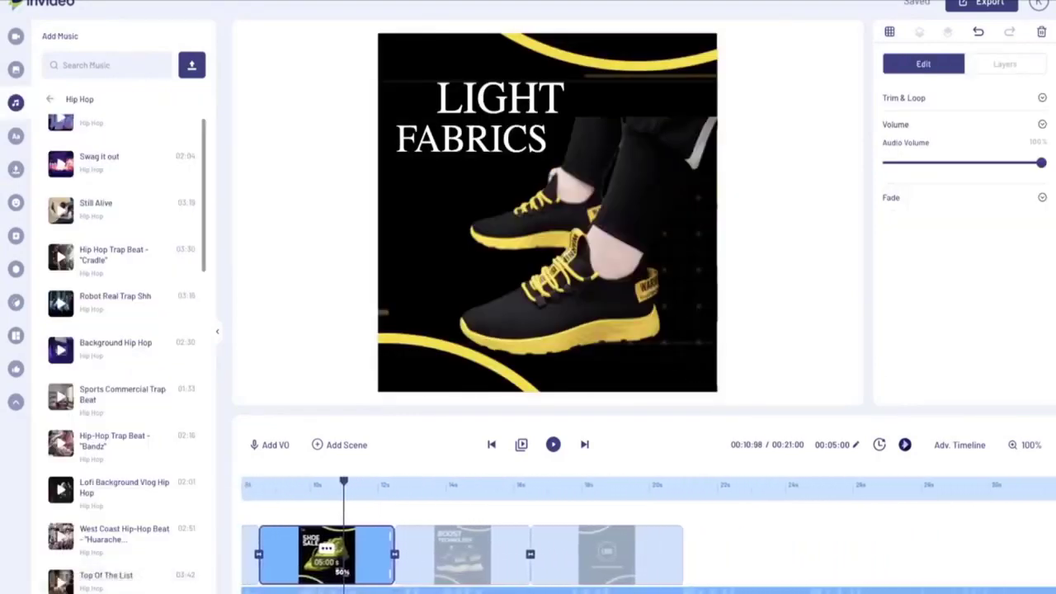
scroll(644, 536, "right", 10)
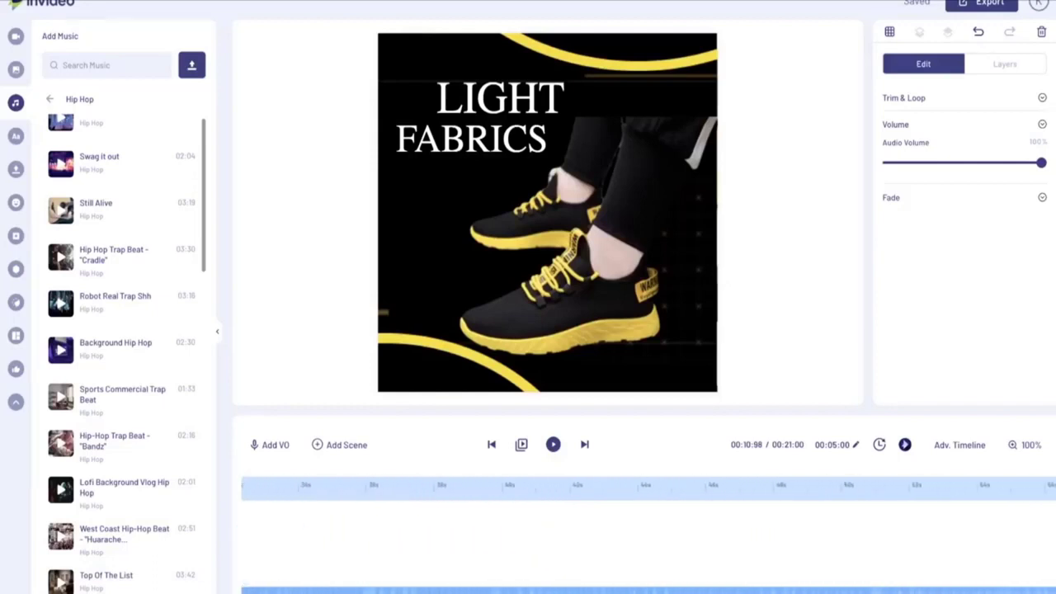
scroll(643, 537, "left", 15)
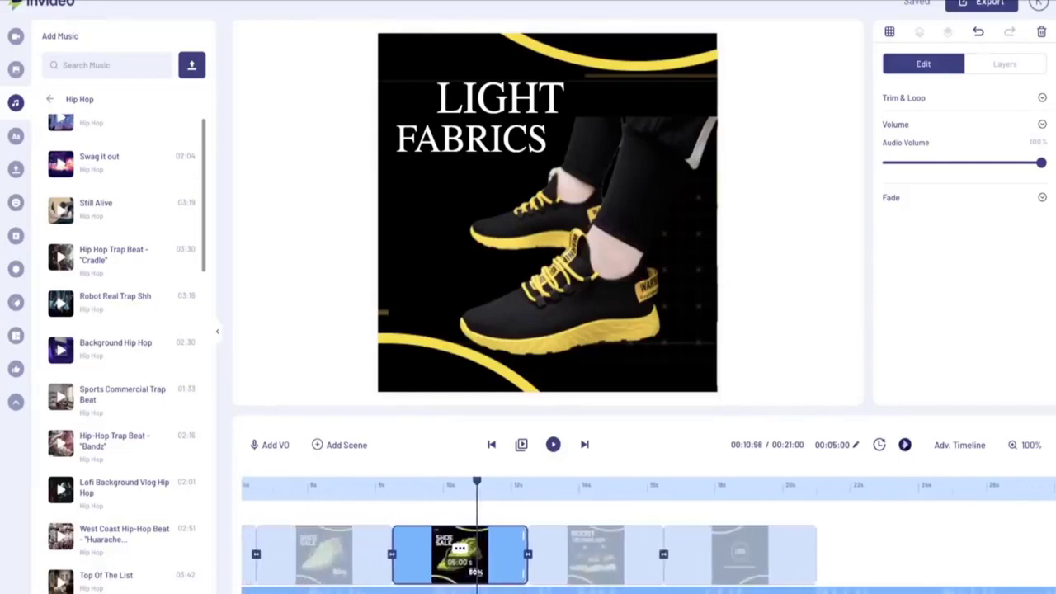
scroll(643, 536, "left", 3)
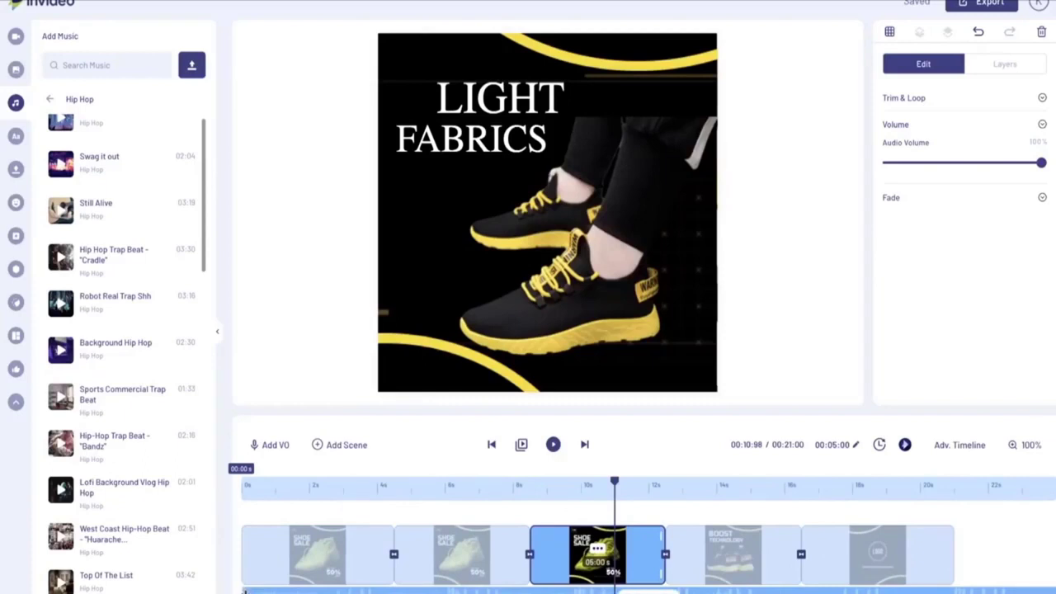
scroll(865, 553, "right", 10)
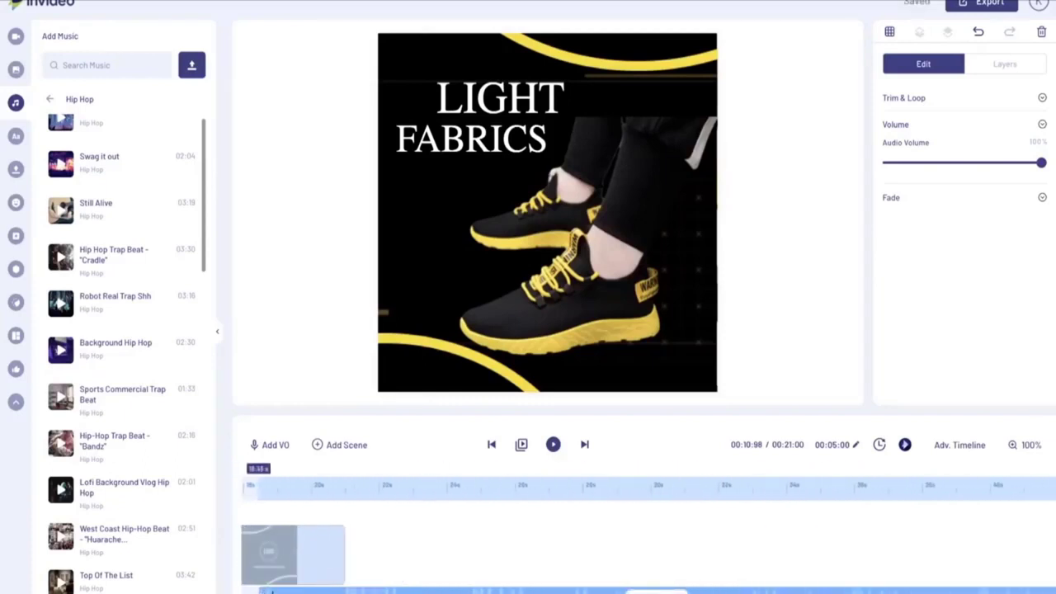
scroll(644, 536, "right", 8)
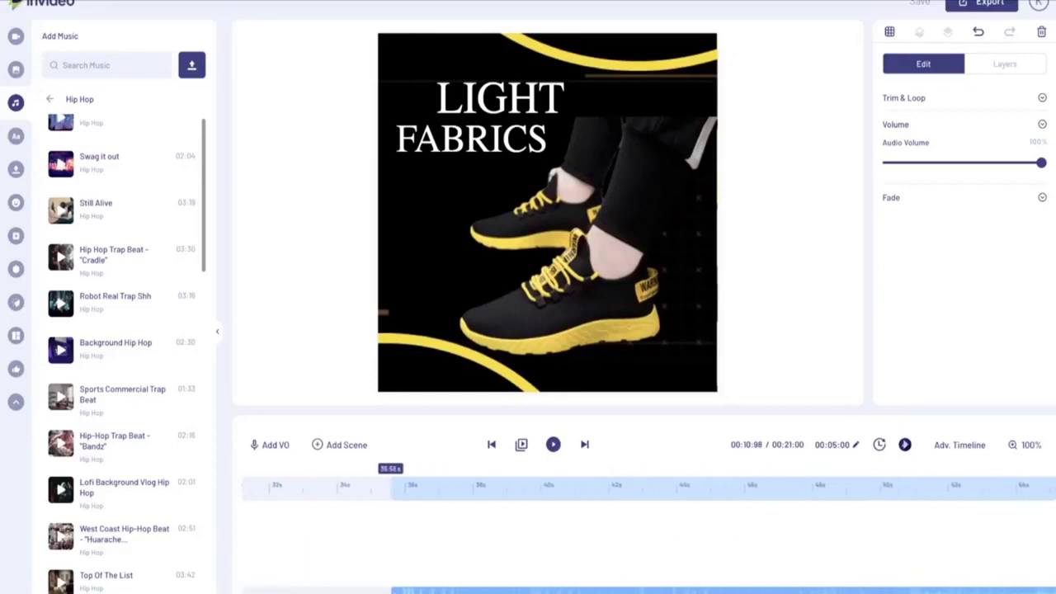
left_click_drag(392, 590, 517, 586)
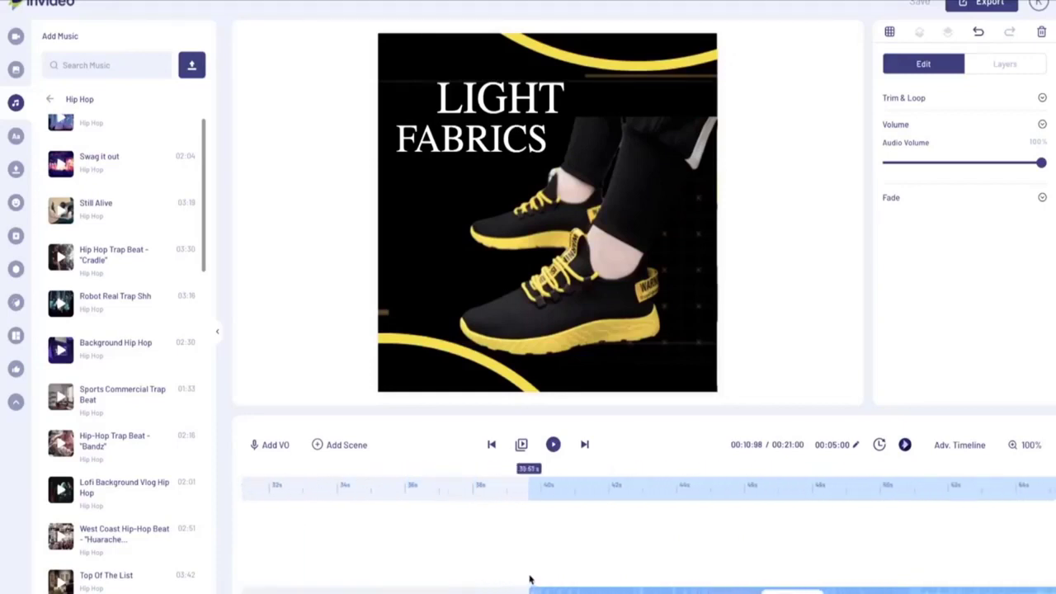
left_click_drag(530, 590, 263, 590)
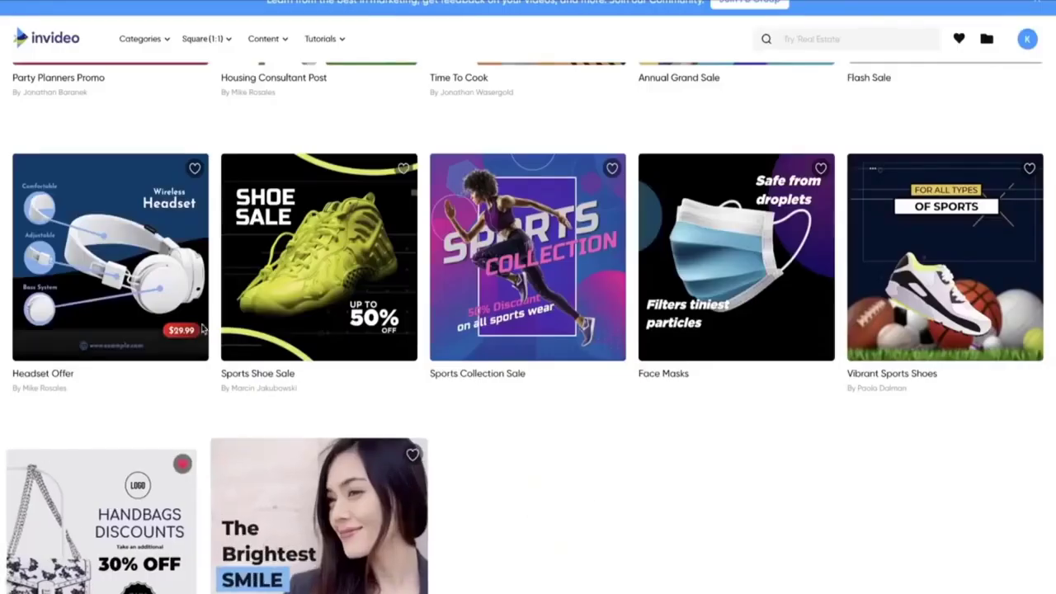
- Preview the Headset Offer template in the gallery and open its Square (1:1) version for editing
mouse_move(180, 263)
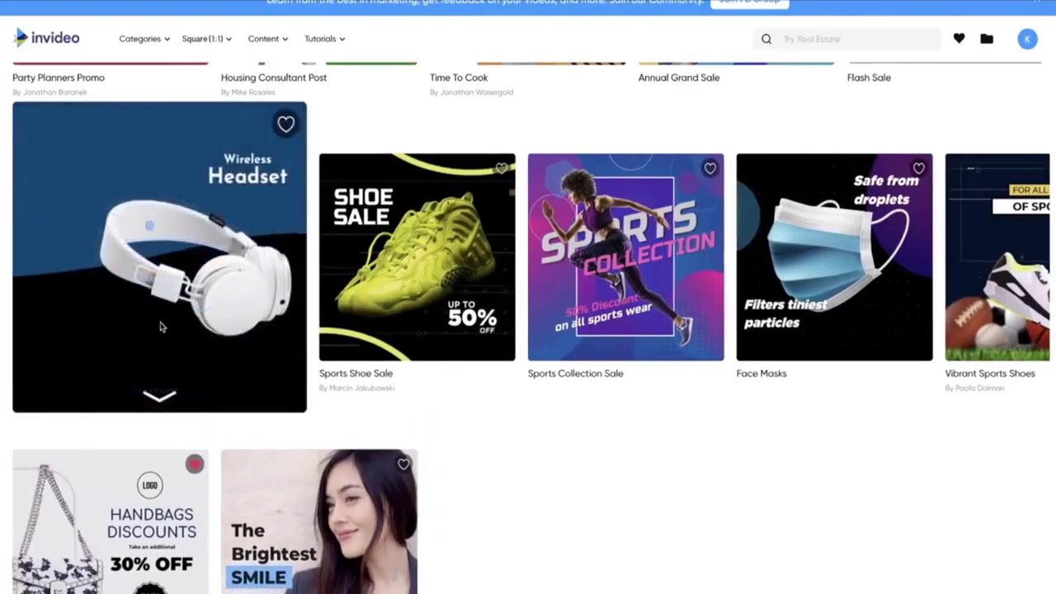
left_click(160, 399)
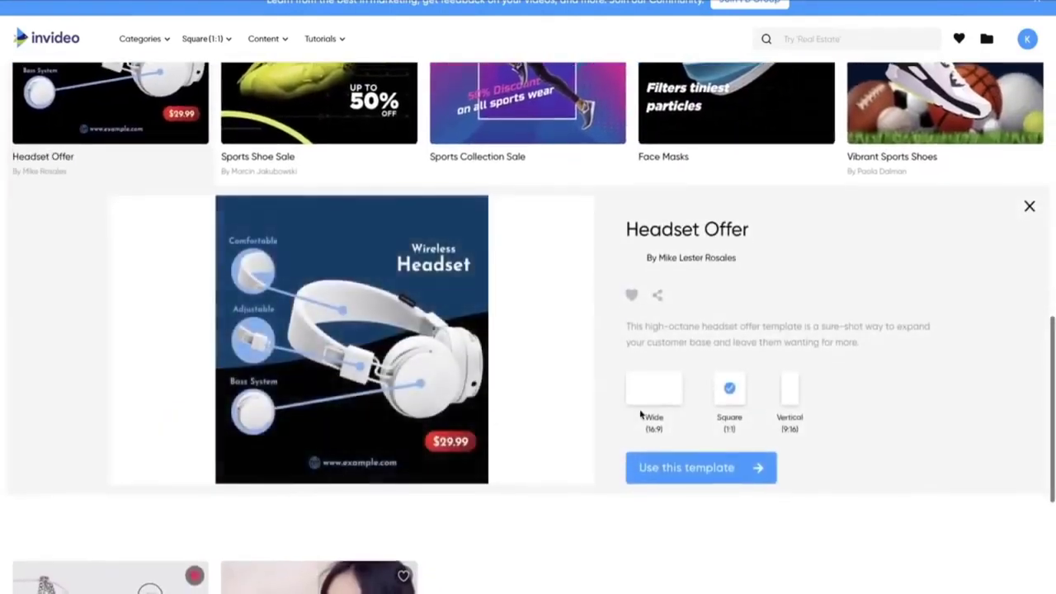
left_click(698, 475)
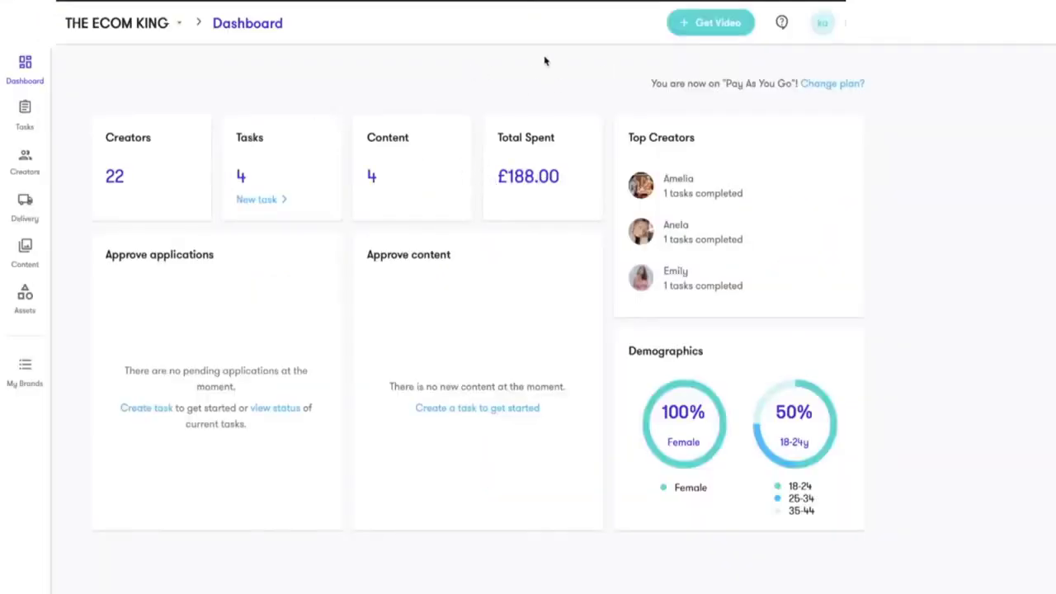
- Switch to the creator video dashboard, request a new video and choose the Show Product in use / tutorial scenario
left_click(707, 33)
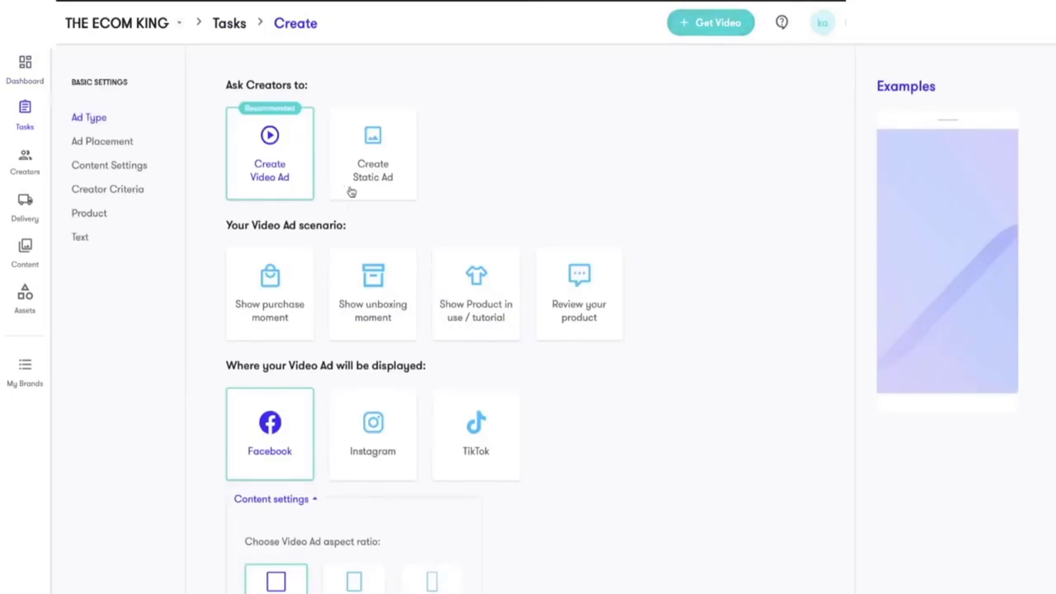
scroll(358, 216, "down", 2)
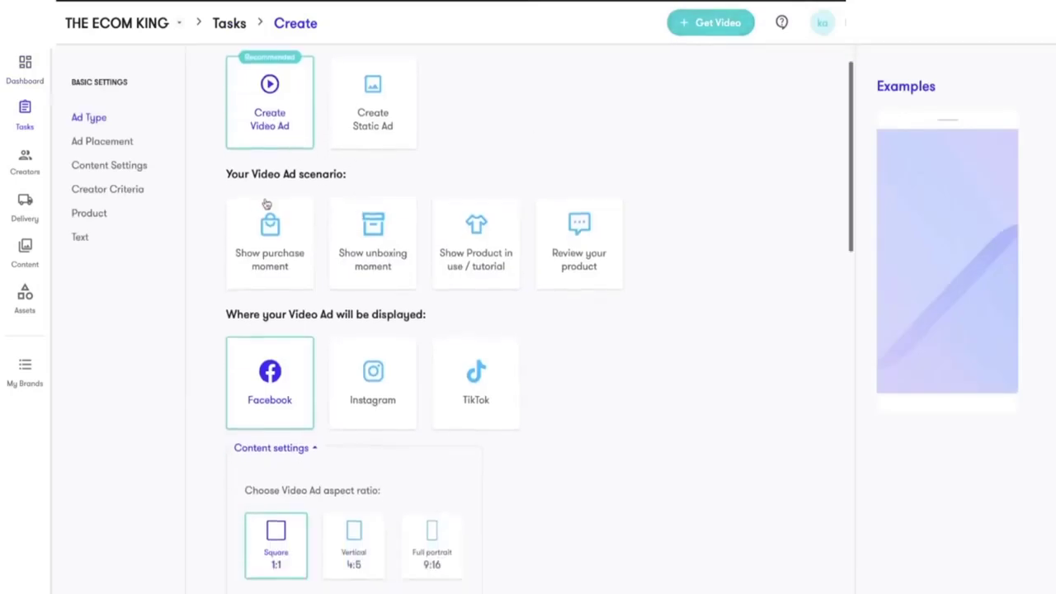
left_click_drag(227, 175, 347, 175)
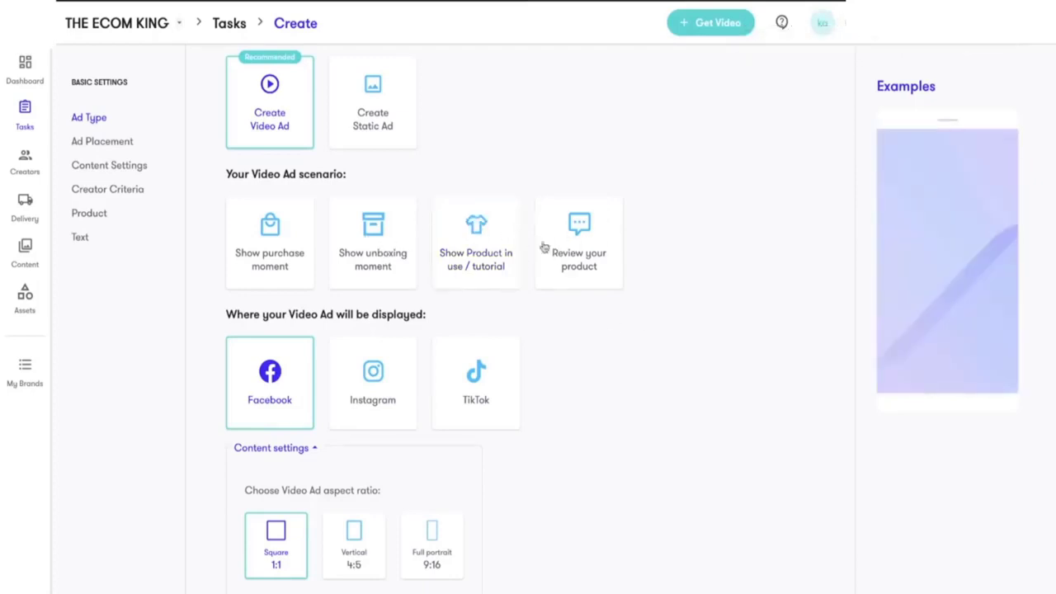
left_click(471, 247)
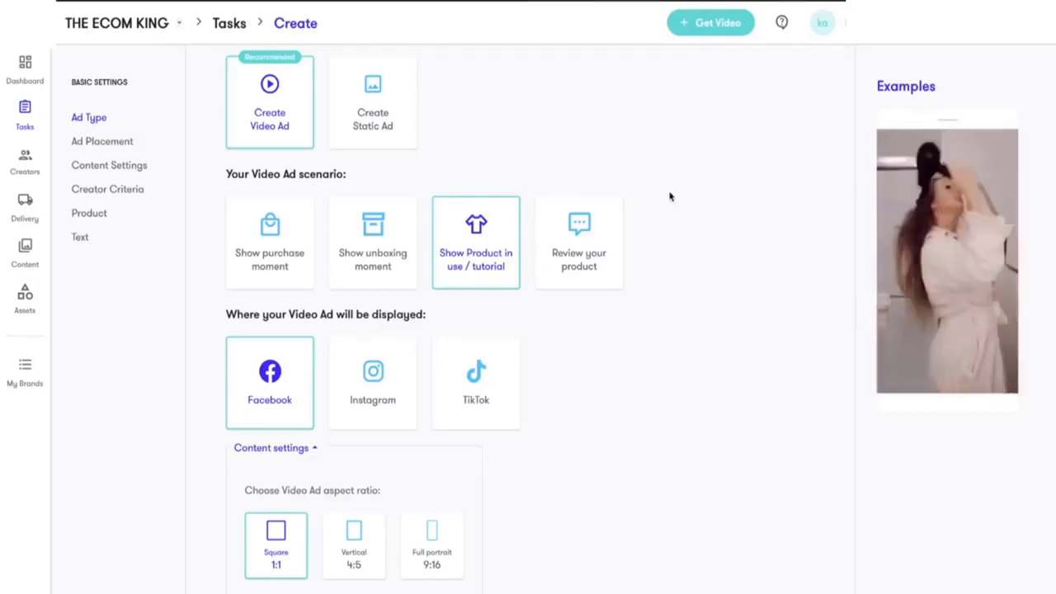
left_click(579, 261)
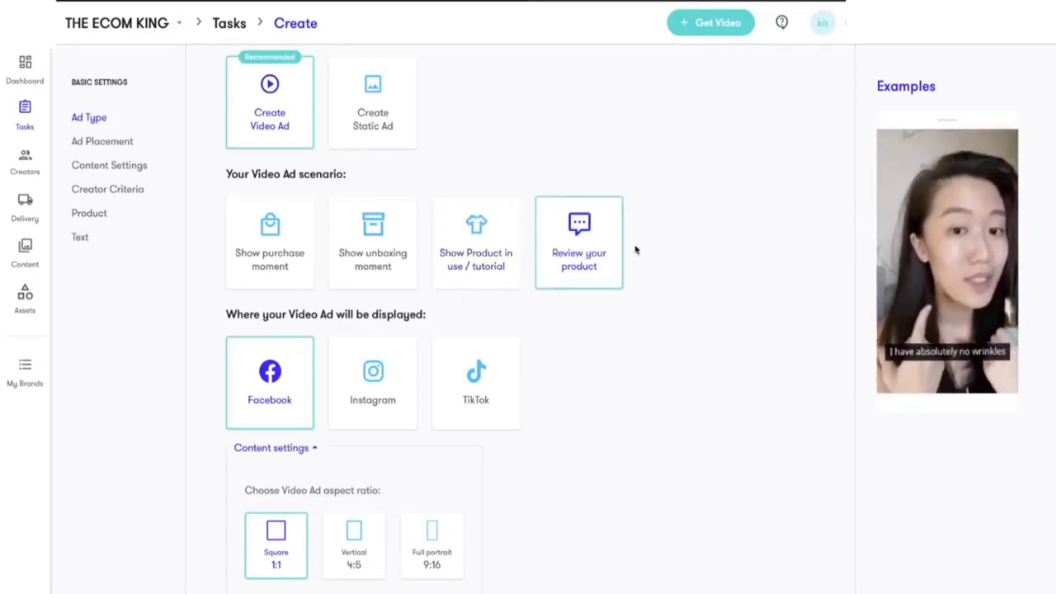
left_click(483, 250)
- Set the duration of the square Facebook video ad to up to 30 seconds
scroll(524, 347, "down", 1)
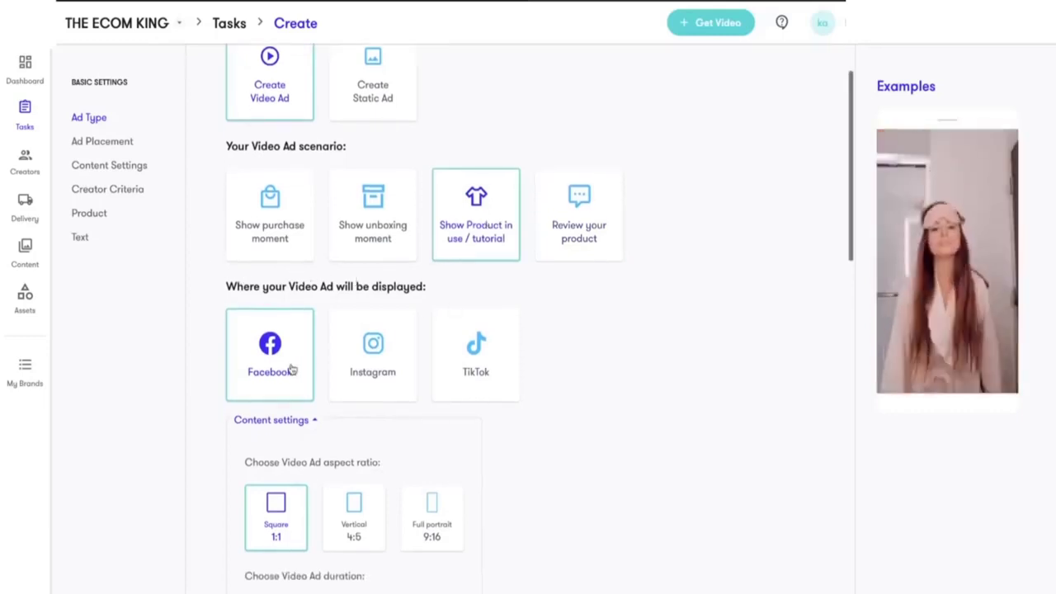
scroll(532, 403, "down", 3)
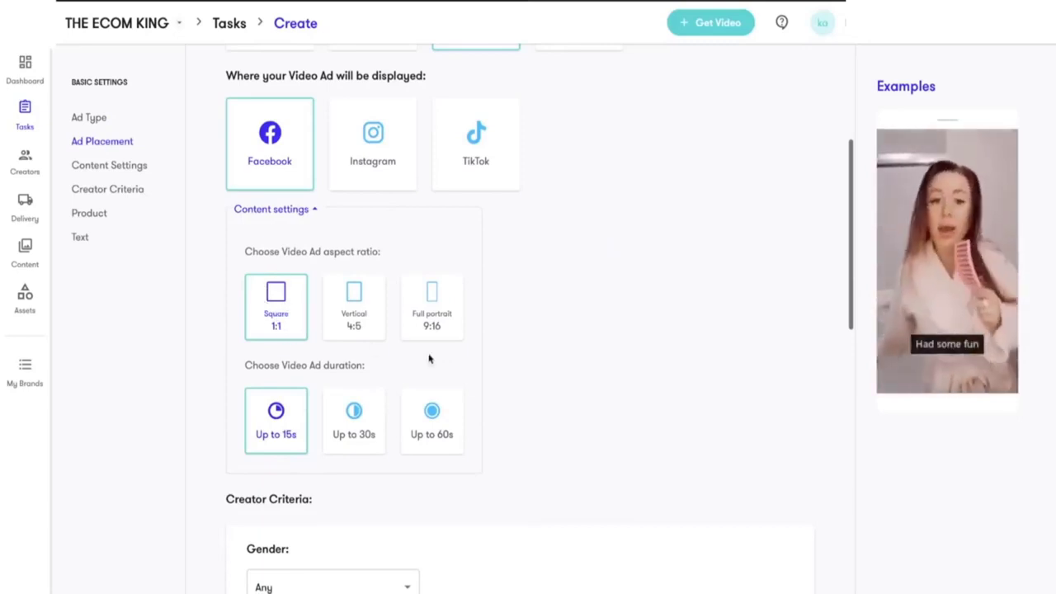
scroll(538, 408, "down", 1)
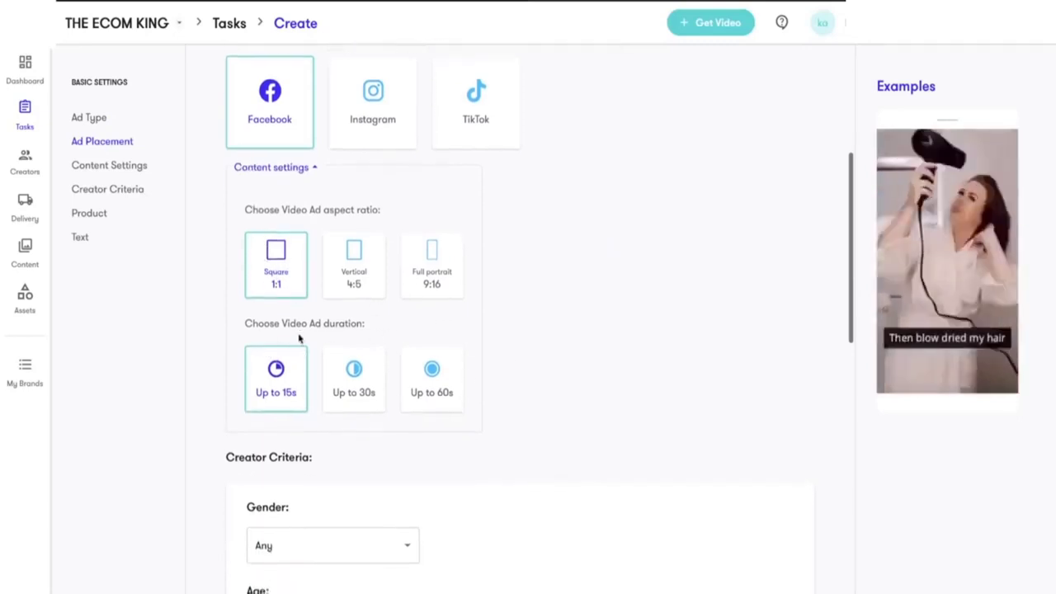
scroll(520, 356, "down", 1)
left_click(369, 329)
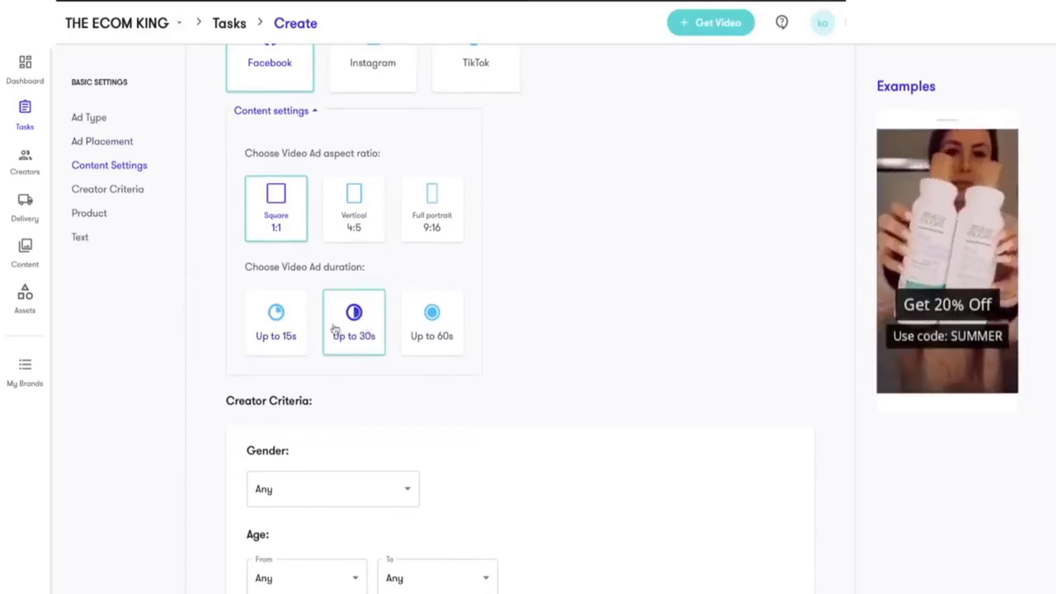
- Set the creator criteria's gender to Male
scroll(295, 198, "down", 3)
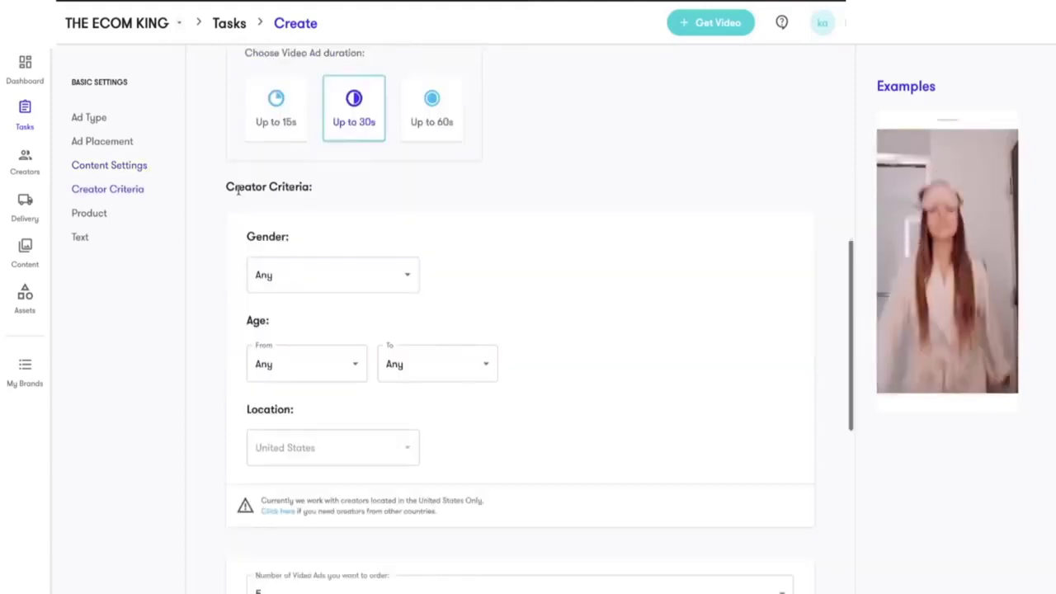
left_click_drag(238, 190, 302, 186)
left_click(302, 186)
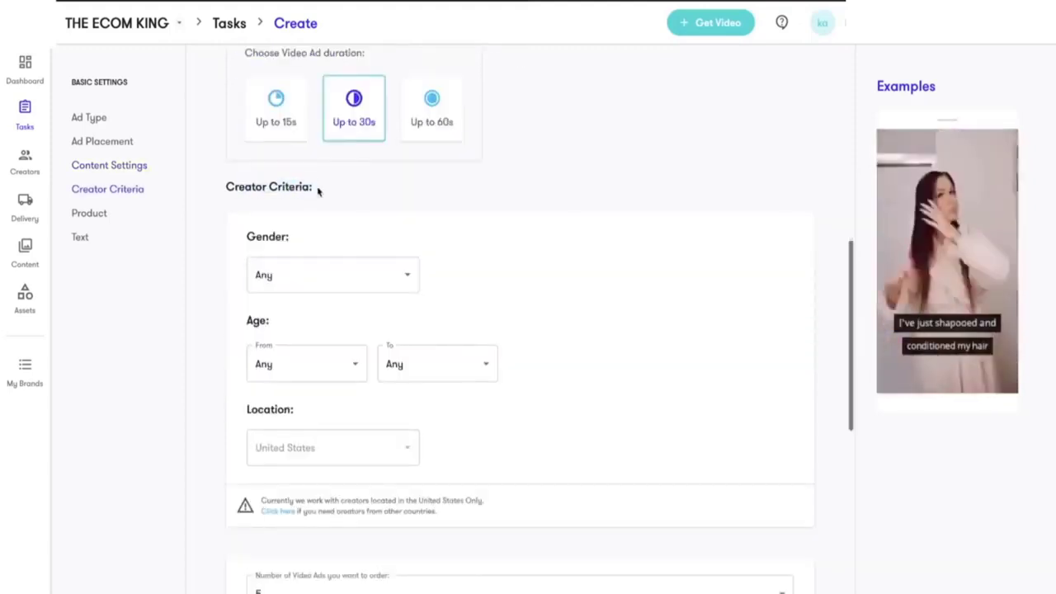
left_click(286, 278)
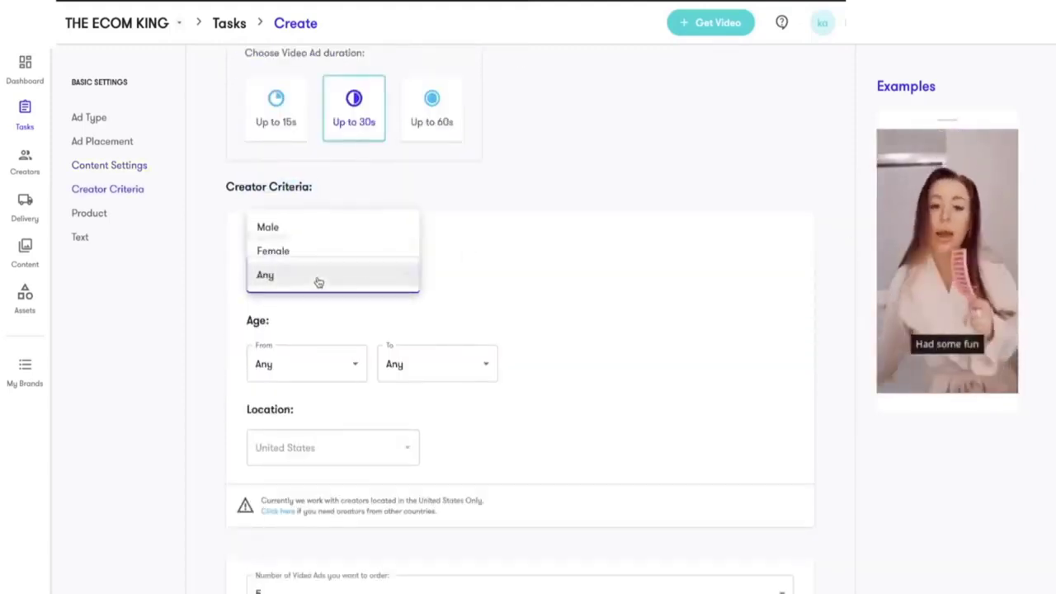
left_click(520, 252)
left_click(299, 289)
left_click(268, 226)
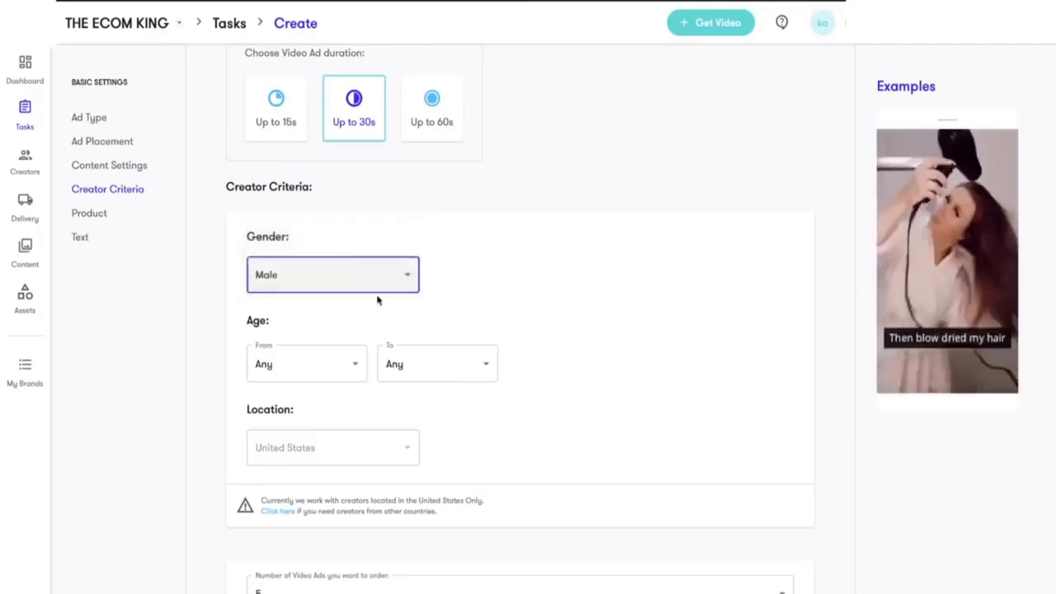
- Set the creators' age range from 20 to 25 and check the location setting
scroll(375, 301, "down", 1)
left_click(321, 322)
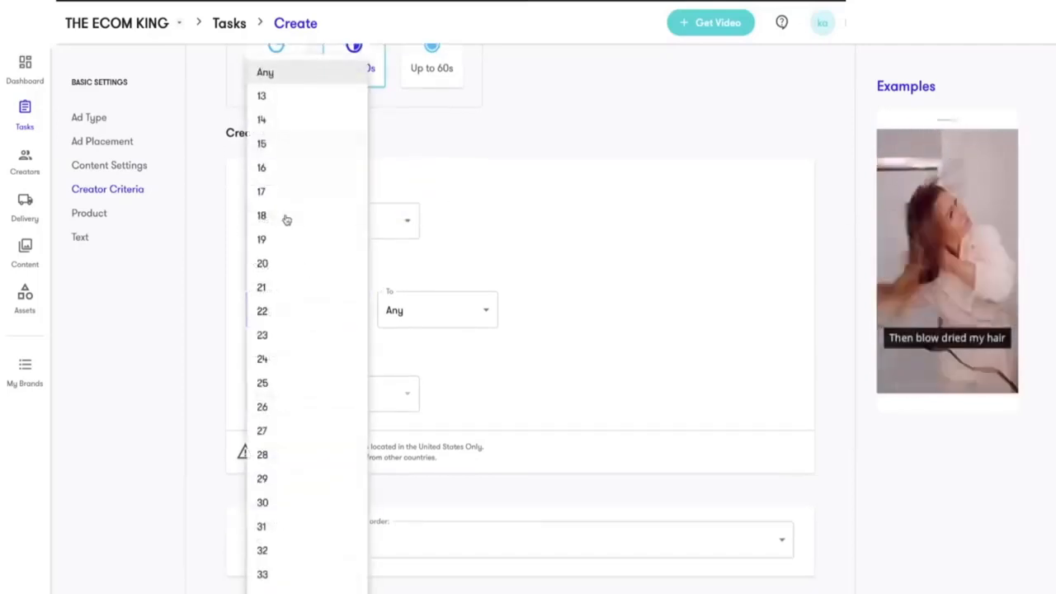
left_click(278, 265)
left_click(391, 320)
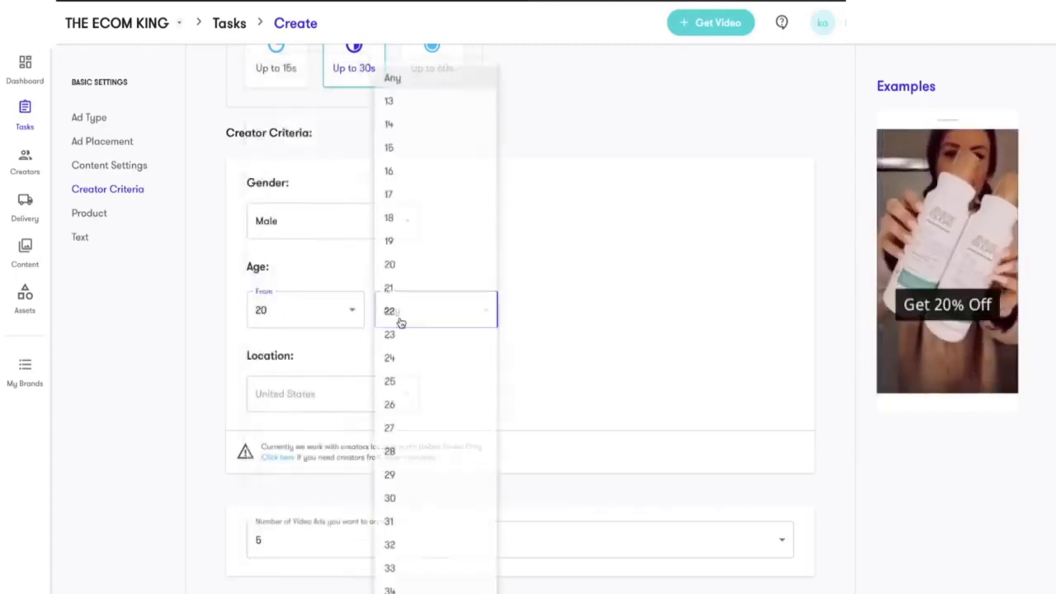
left_click(418, 394)
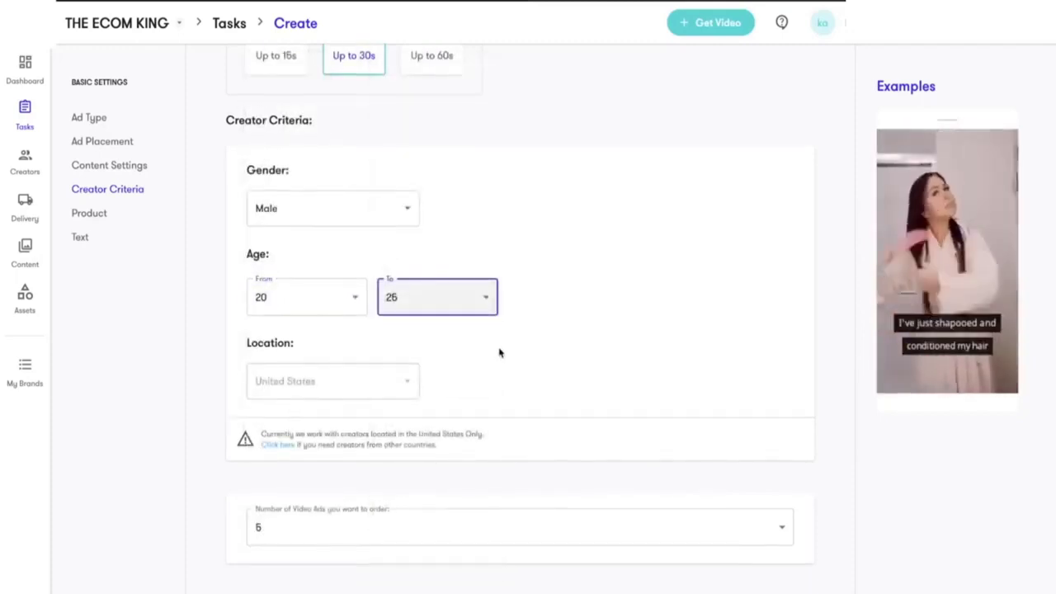
left_click(336, 402)
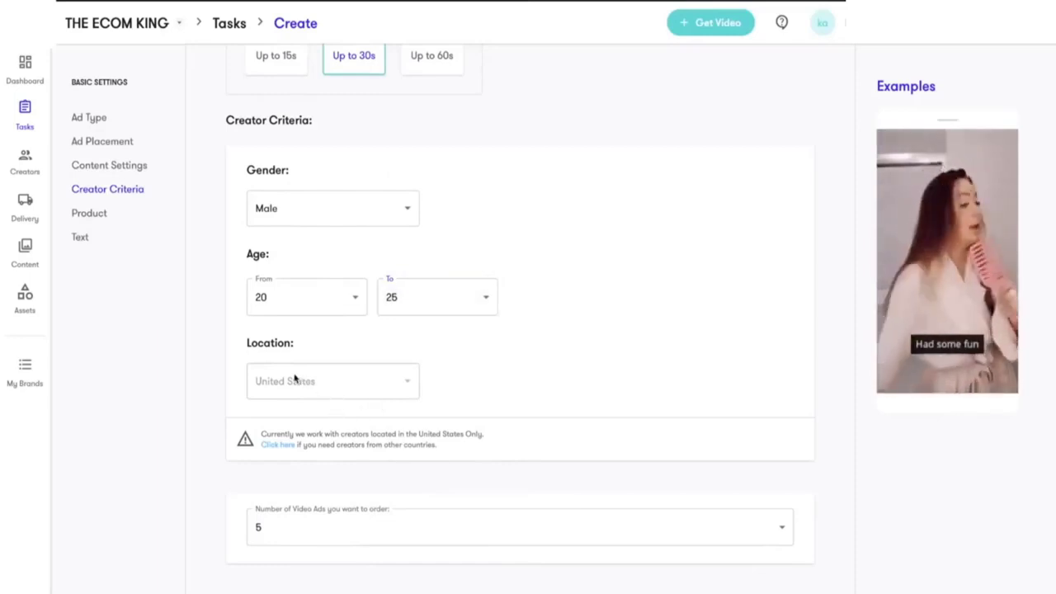
- Set the number of video ads to order to 1
scroll(363, 384, "down", 3)
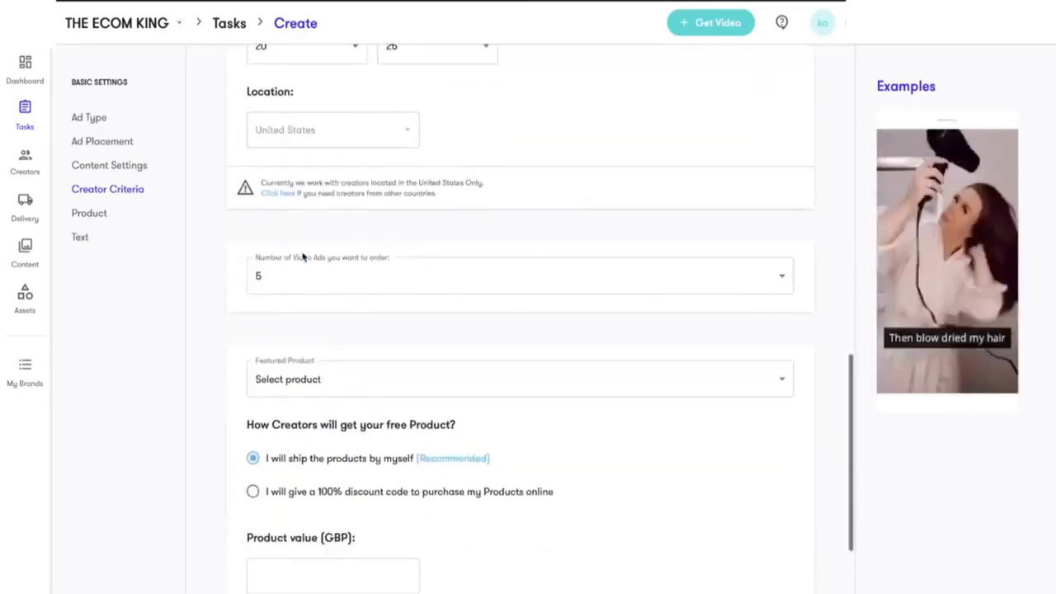
left_click(339, 292)
left_click(269, 74)
scroll(344, 275, "up", 1)
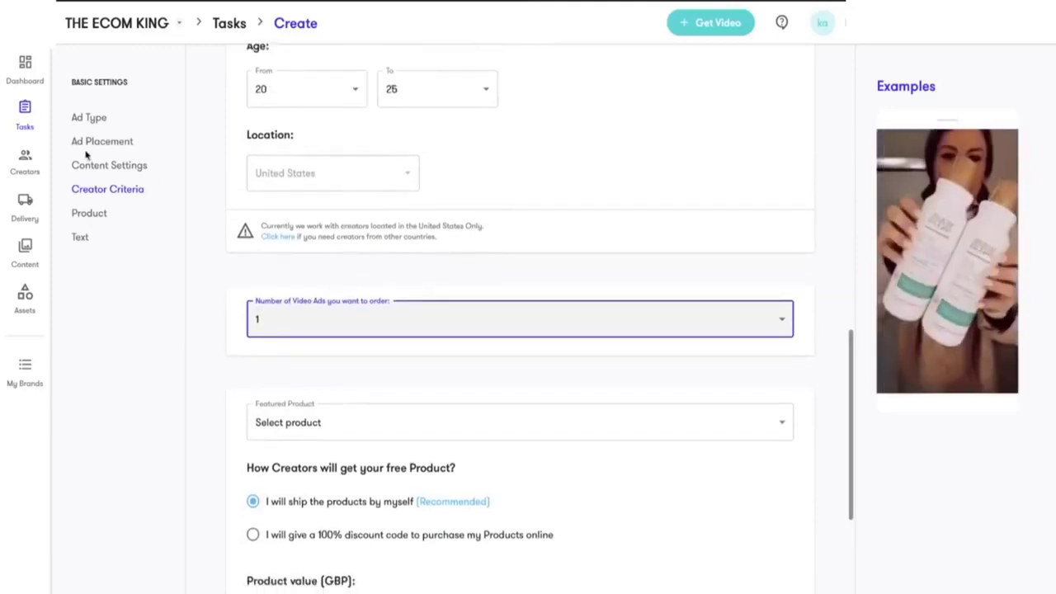
- Check the available featured products without choosing one and review the product delivery options
scroll(384, 314, "down", 3)
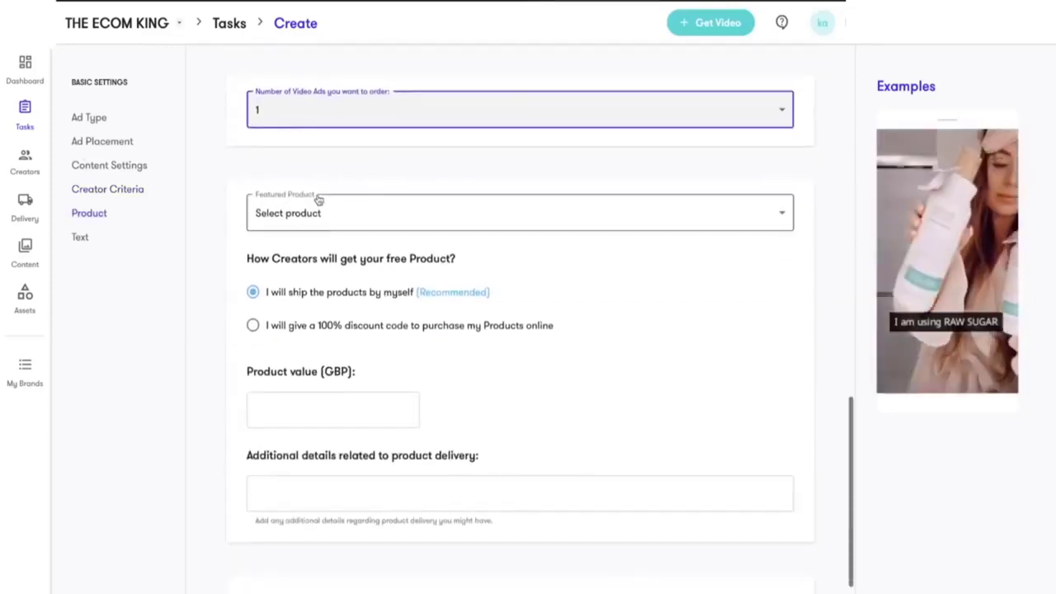
left_click(307, 221)
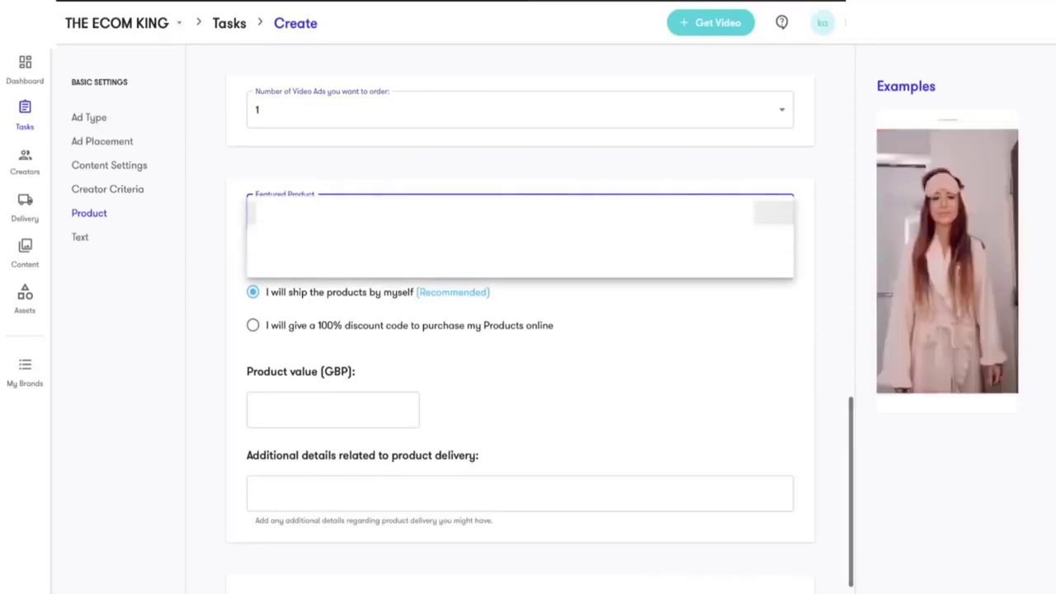
left_click(237, 227)
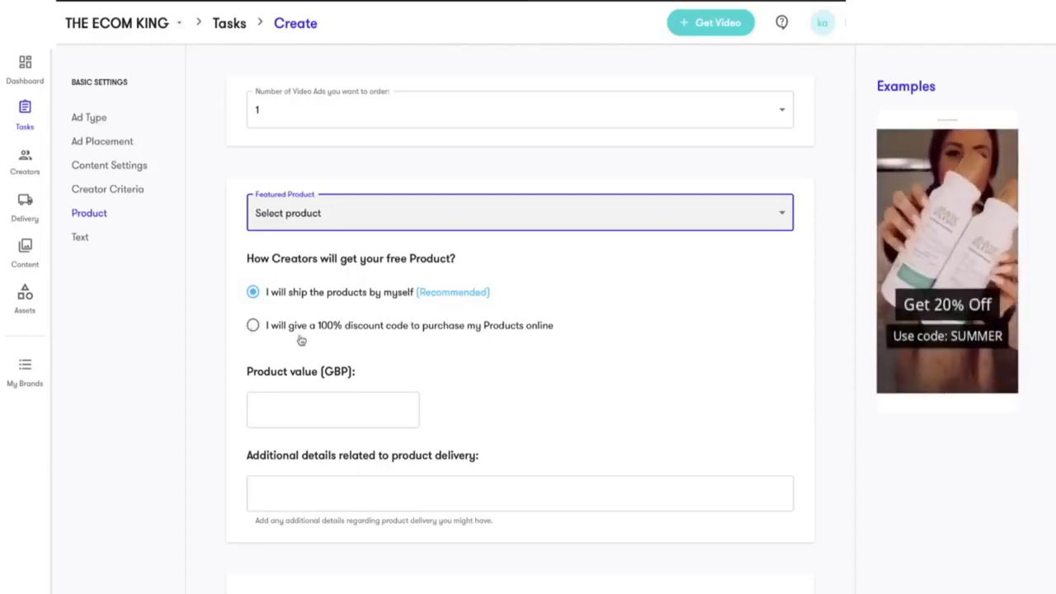
- Review the product value (GBP) field and the additional product delivery details field without filling them in
scroll(561, 355, "down", 2)
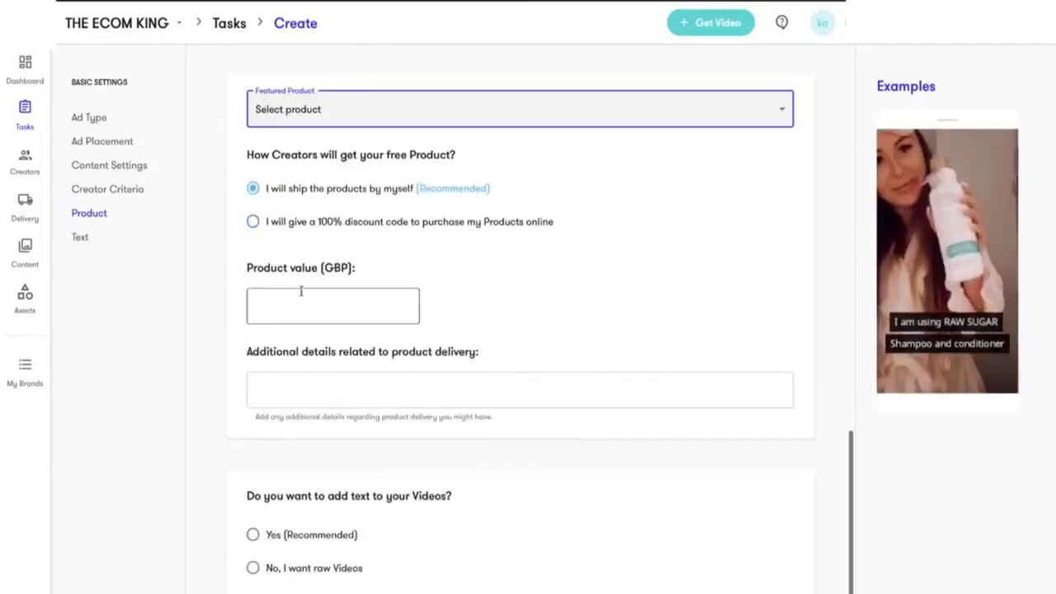
left_click(302, 290)
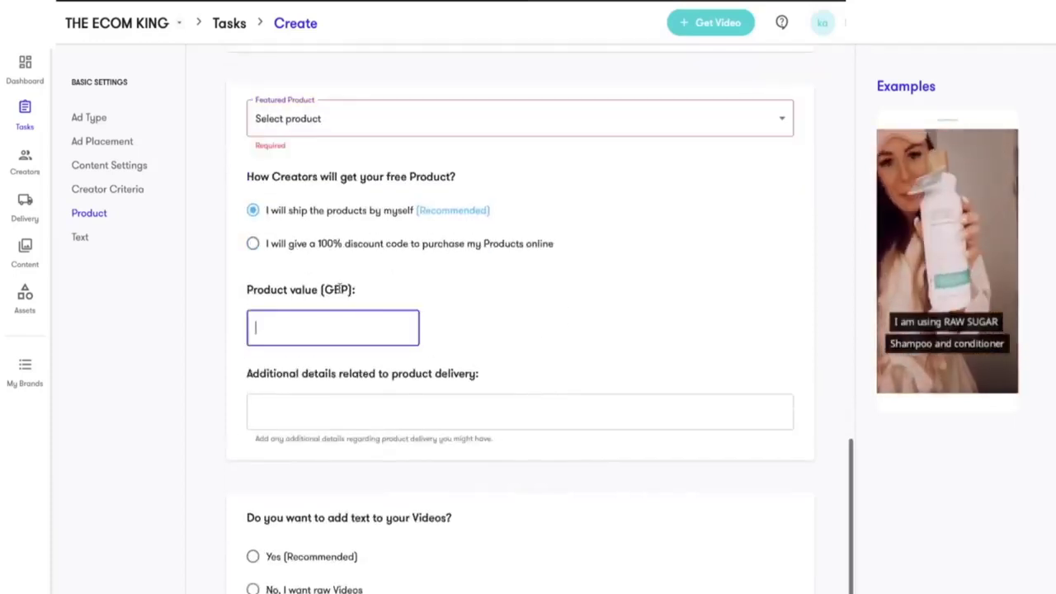
left_click(451, 369)
scroll(452, 371, "down", 1)
left_click_drag(270, 335, 455, 335)
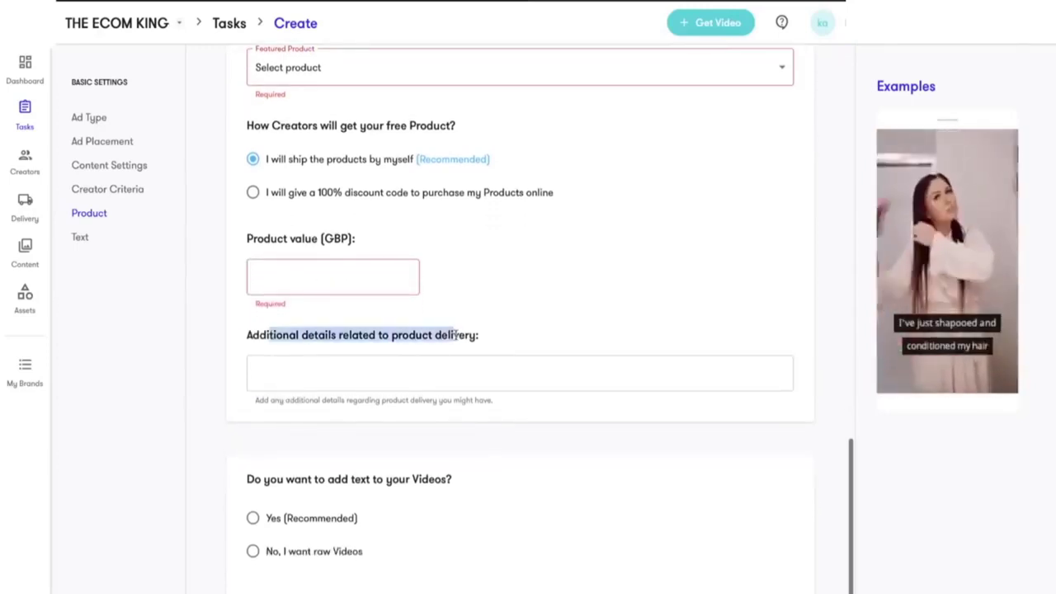
left_click_drag(293, 337, 472, 336)
left_click(379, 361)
scroll(376, 363, "up", 1)
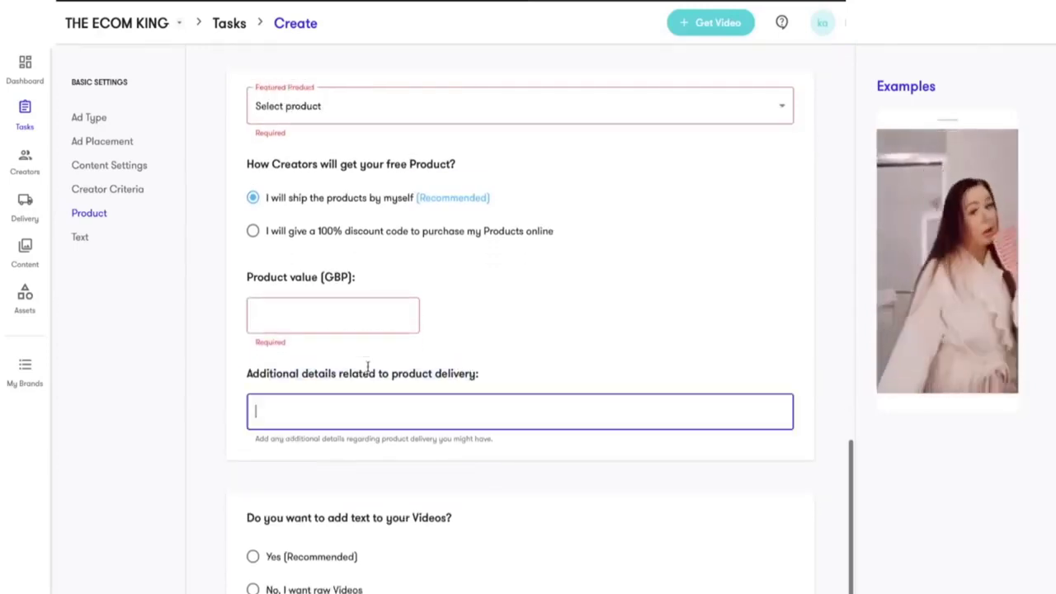
scroll(577, 371, "down", 1)
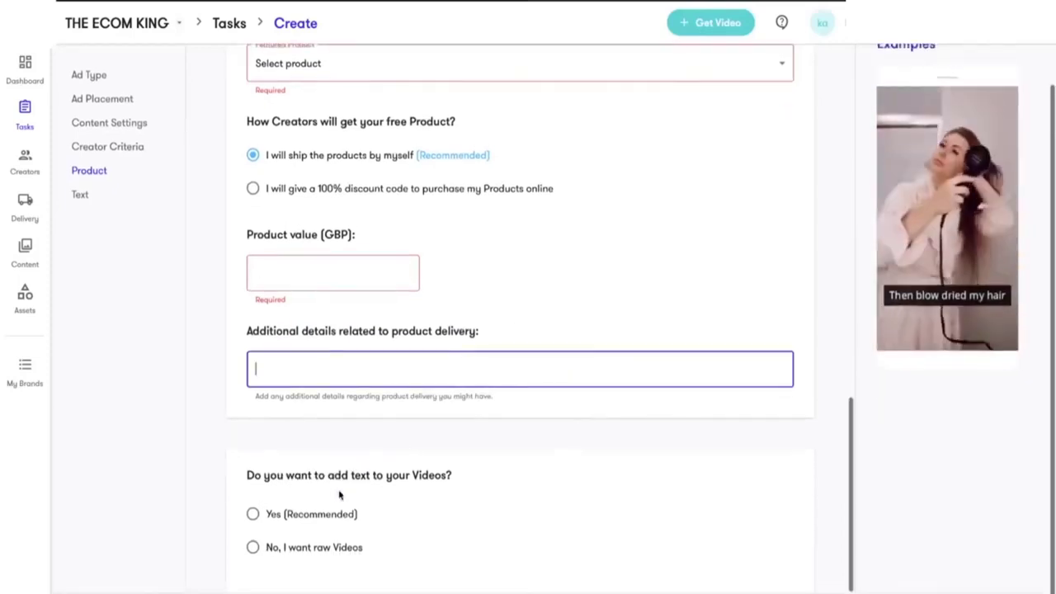
- Choose to add text to the videos and start editing the first highlight of the video ad text
left_click(384, 475)
left_click(252, 513)
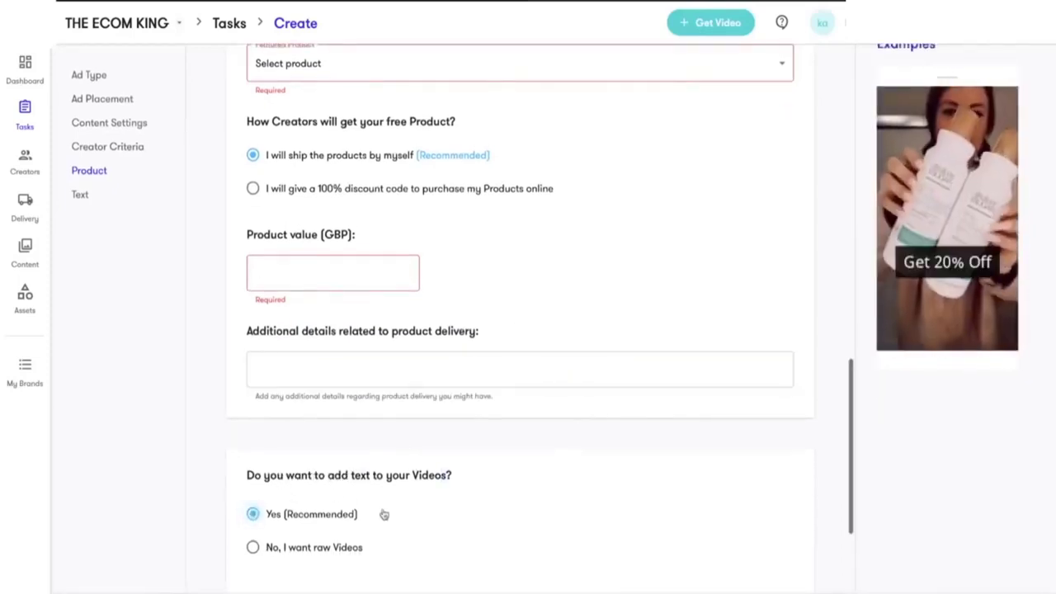
scroll(384, 514, "down", 5)
left_click(299, 469)
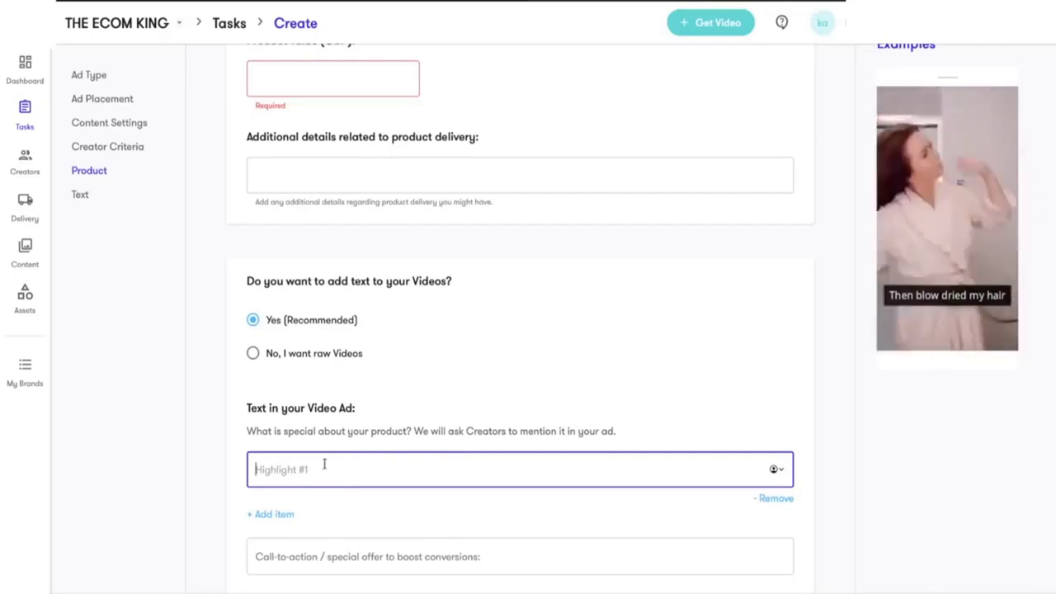
- Add extra highlight items to the video ad text
left_click(273, 514)
scroll(335, 514, "down", 2)
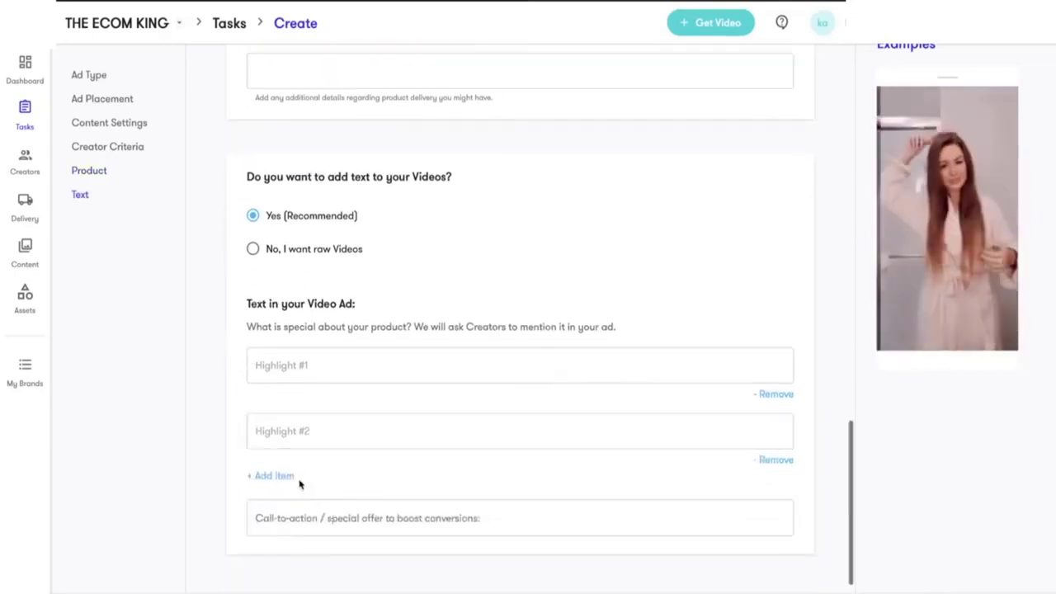
left_click(281, 476)
scroll(277, 475, "down", 2)
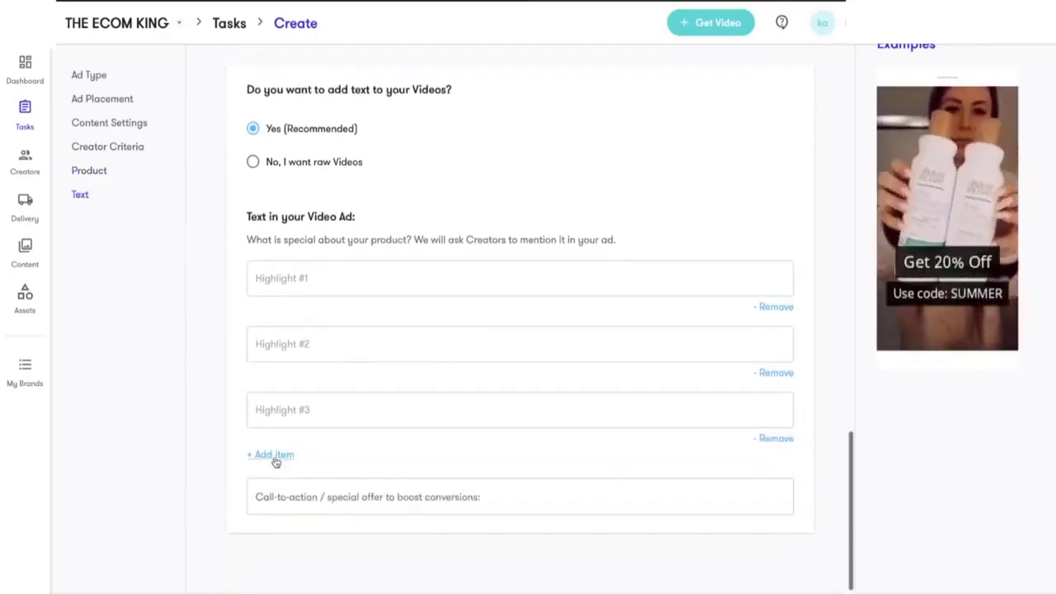
left_click(277, 462)
- Remove the extra highlight items from the video ad text
left_click(771, 308)
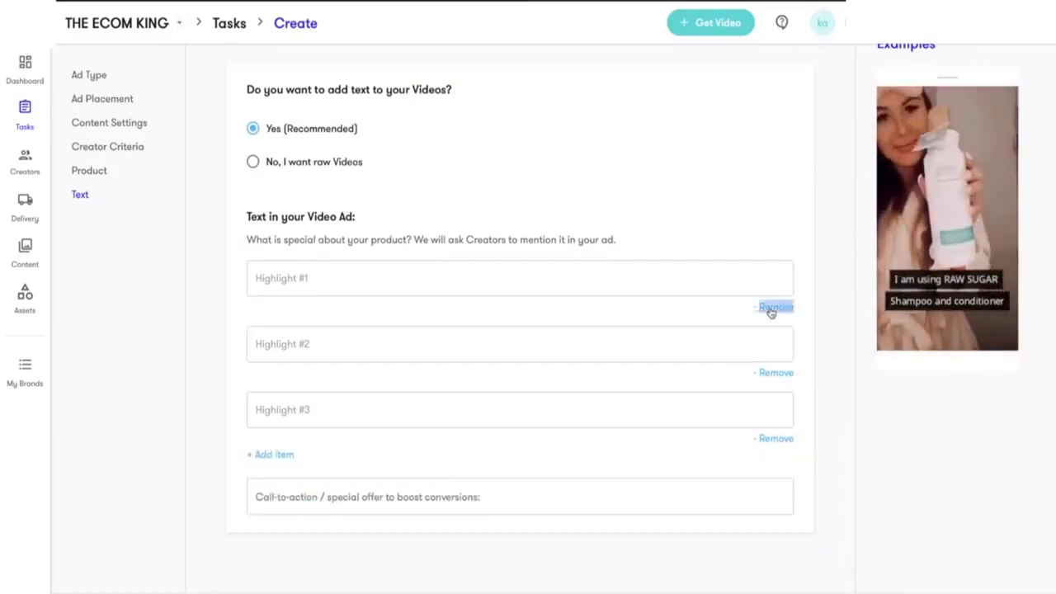
left_click(771, 310)
left_click(768, 368)
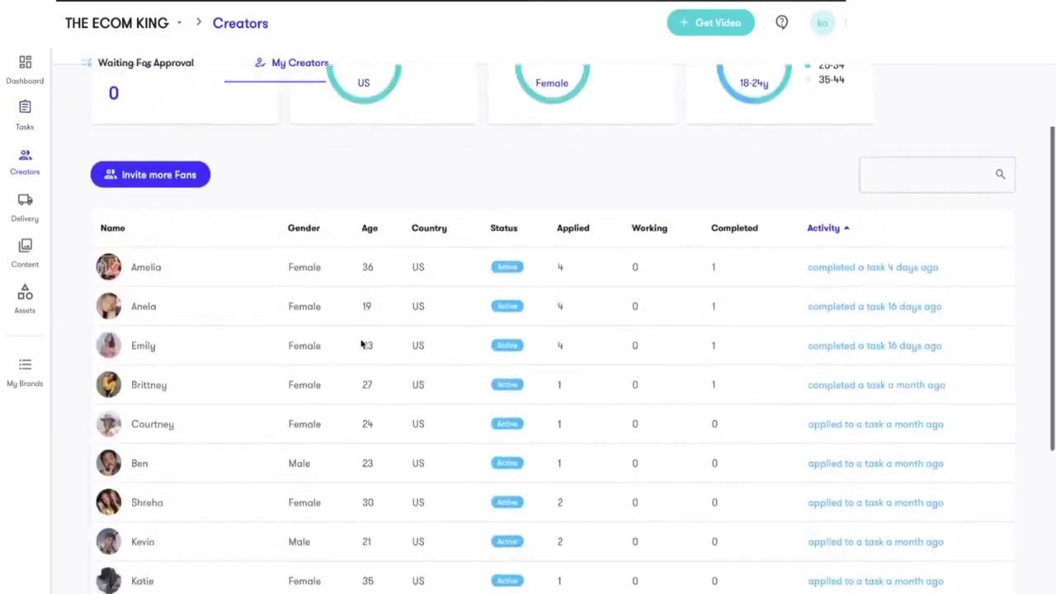
- Examine the My Creators statistics and creator list, and open the Delivery page
scroll(360, 346, "down", 6)
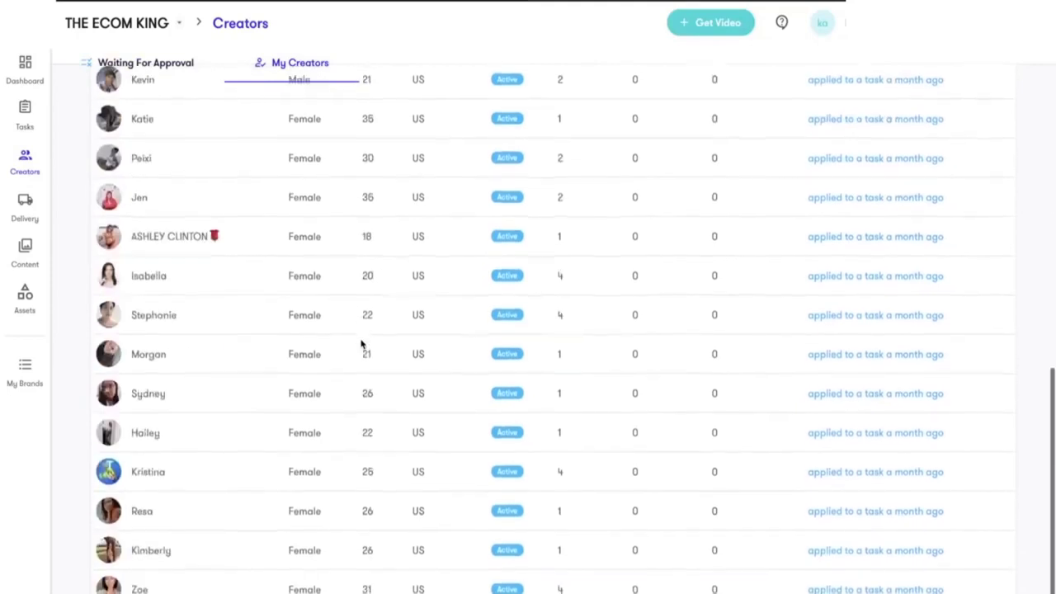
scroll(360, 344, "up", 7)
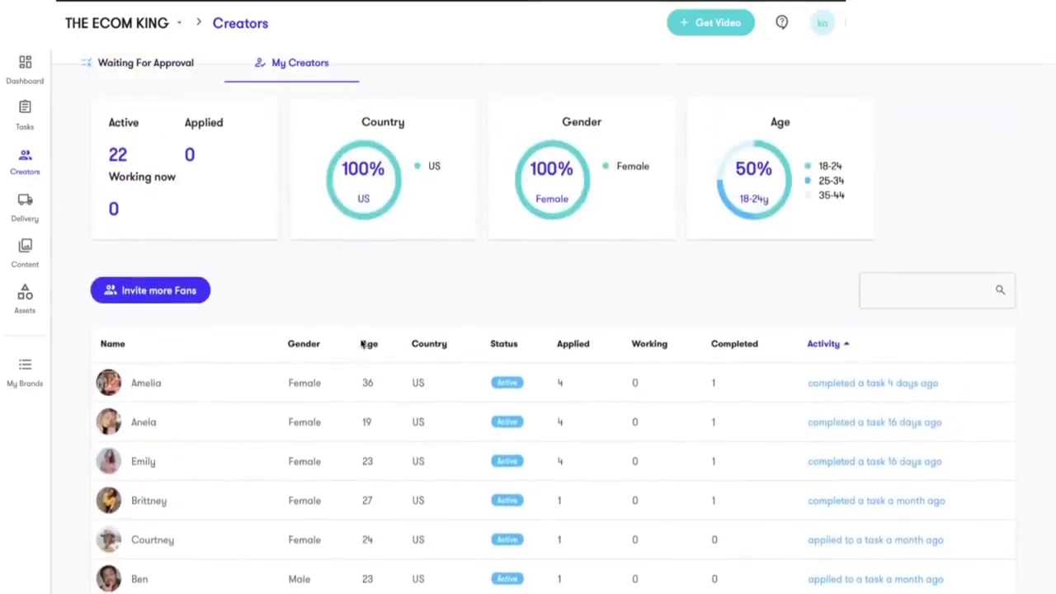
scroll(435, 446, "down", 2)
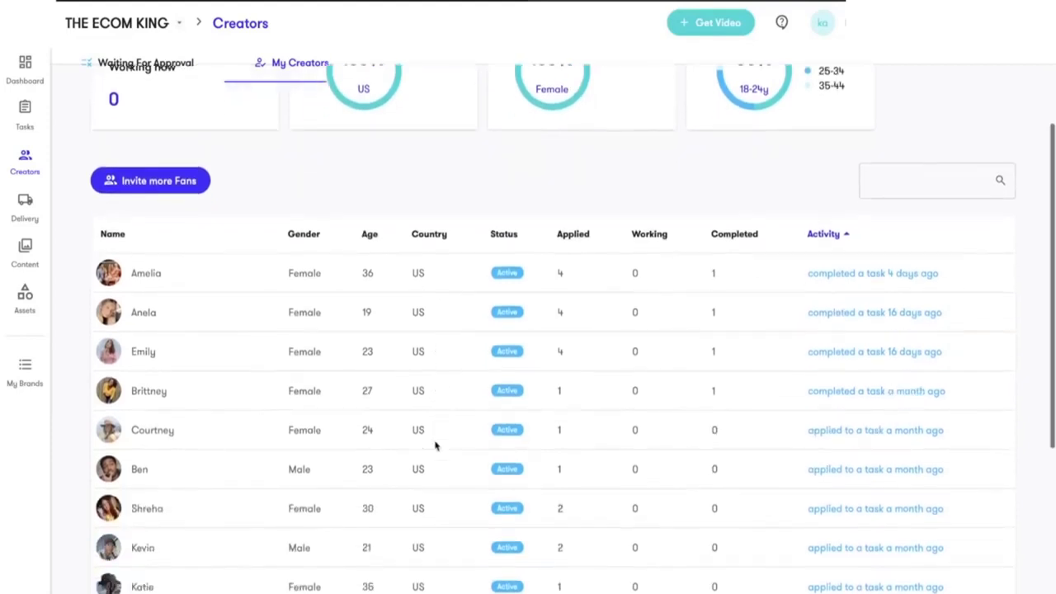
scroll(299, 365, "down", 2)
scroll(276, 254, "up", 4)
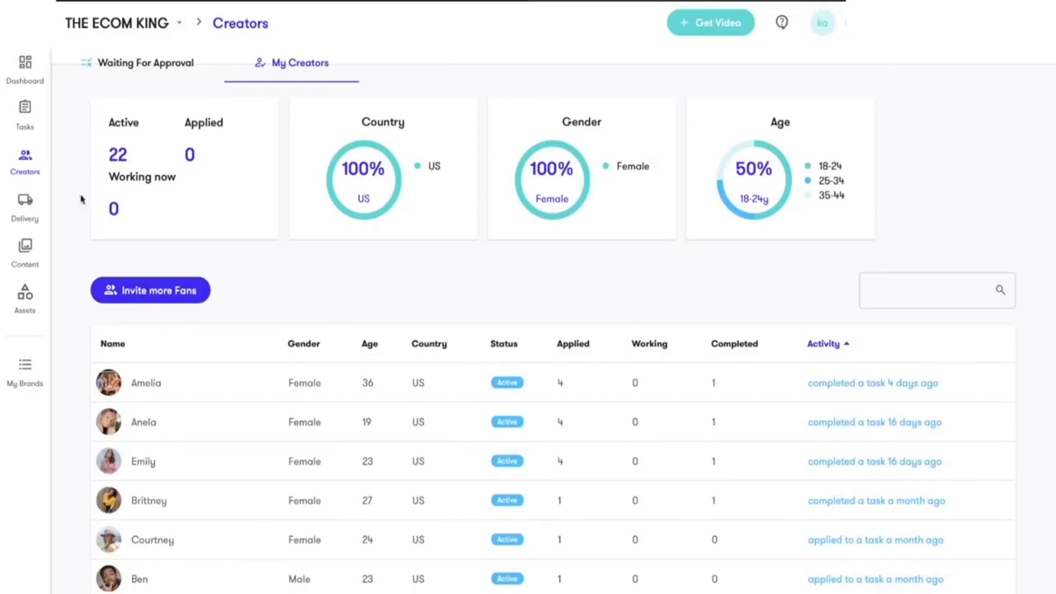
left_click(25, 207)
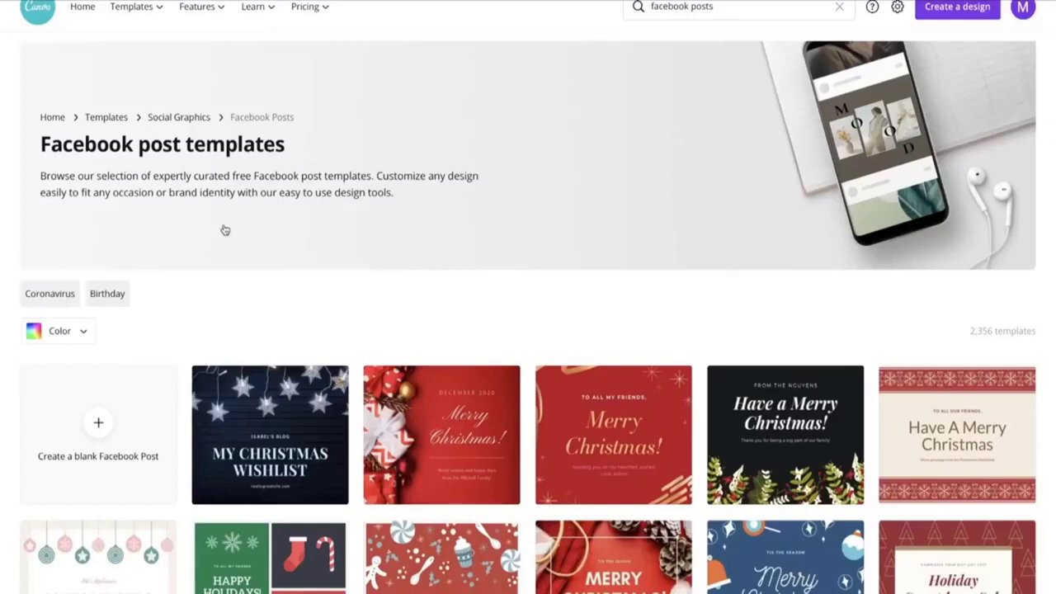
- Switch to Canva, create a blank Facebook Post and fill its background with the black brand color
left_click(100, 425)
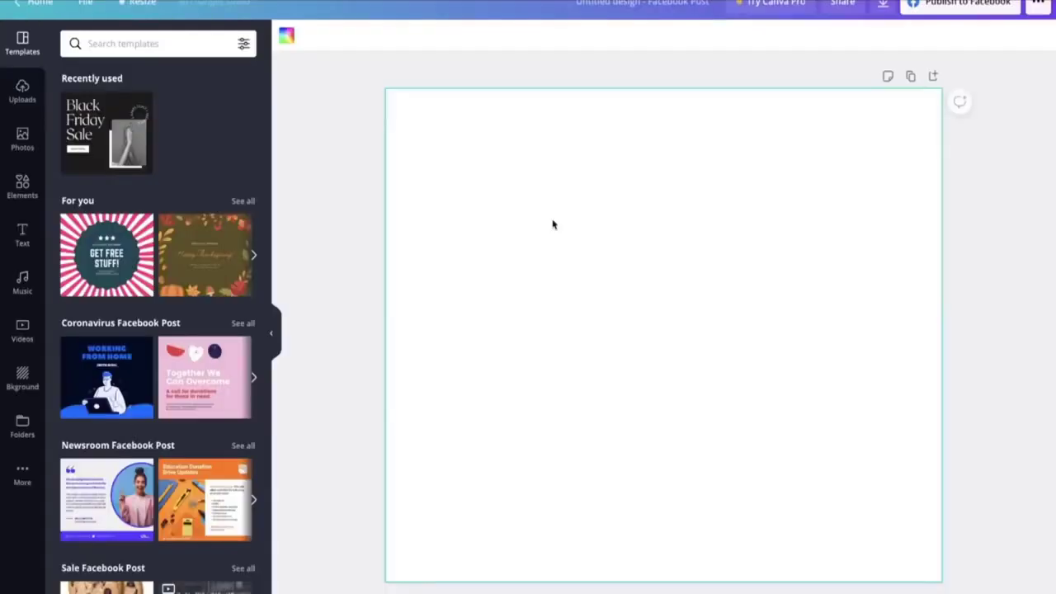
left_click(285, 36)
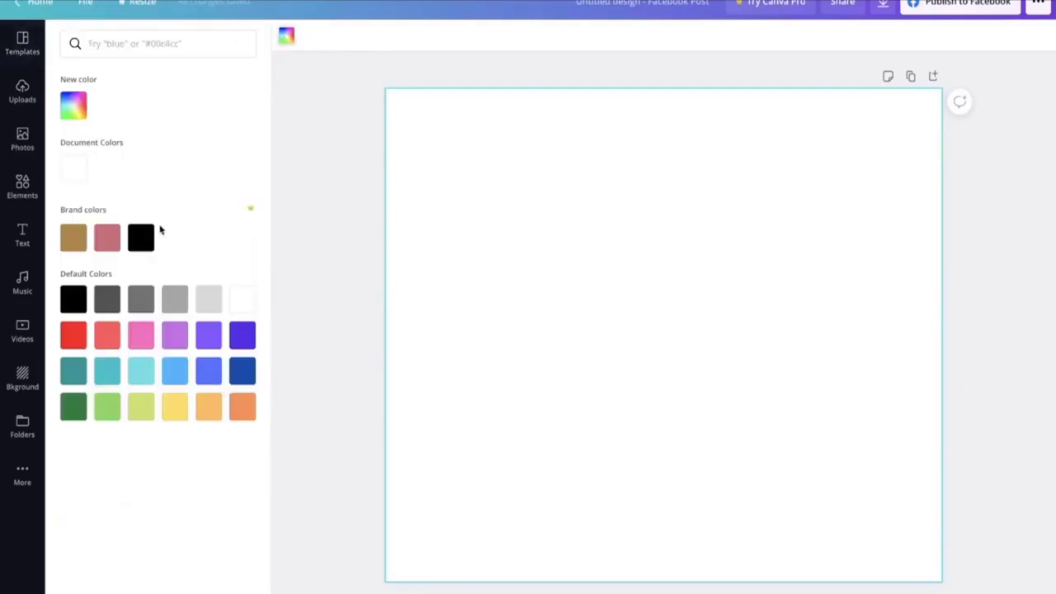
left_click(154, 242)
left_click(297, 163)
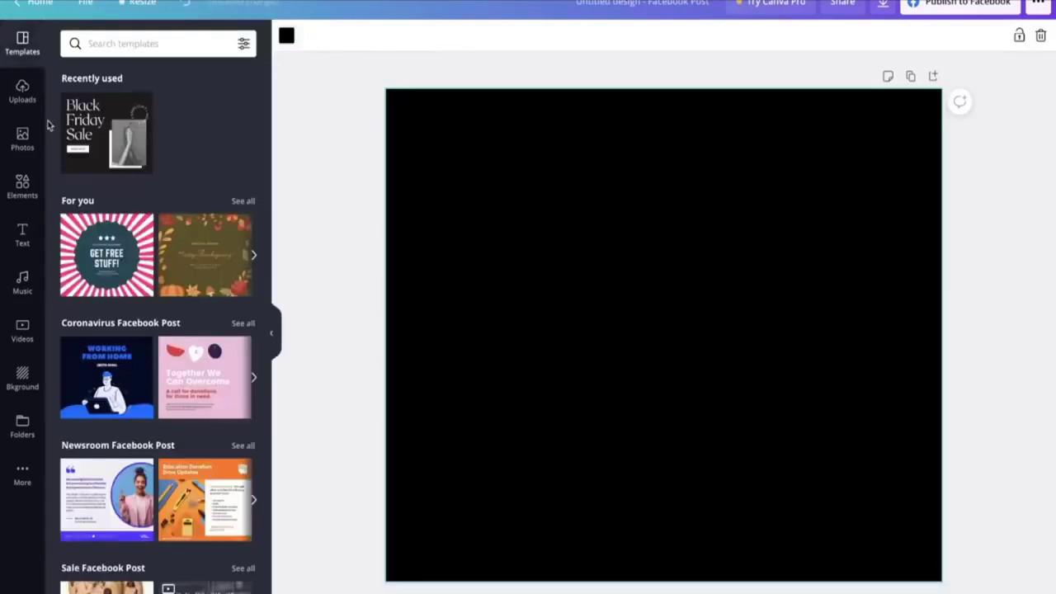
- Insert the recently used square shape and move it to the canvas's left edge
left_click(30, 193)
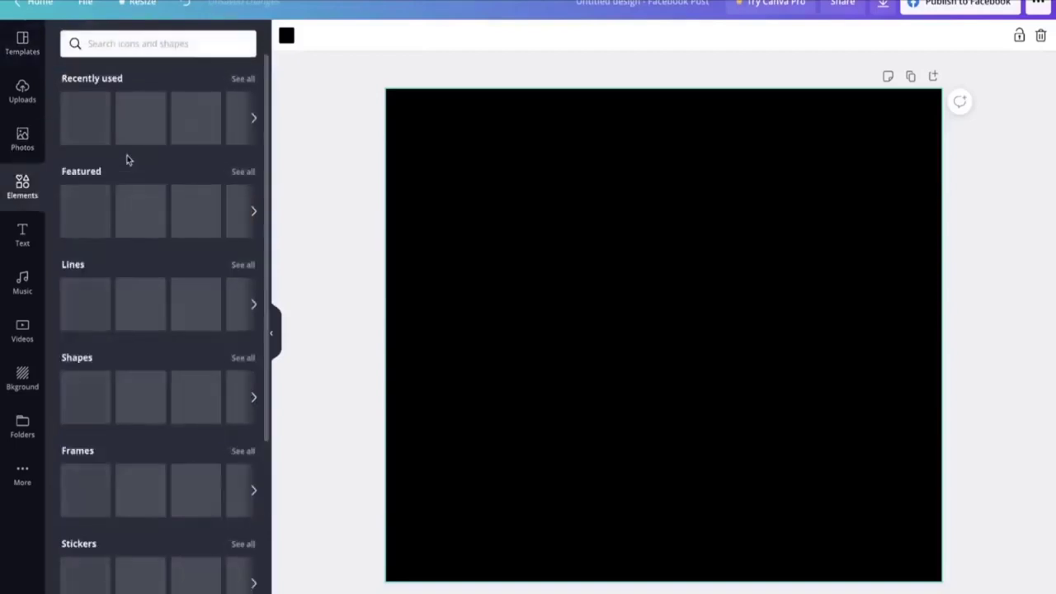
left_click_drag(85, 118, 640, 300)
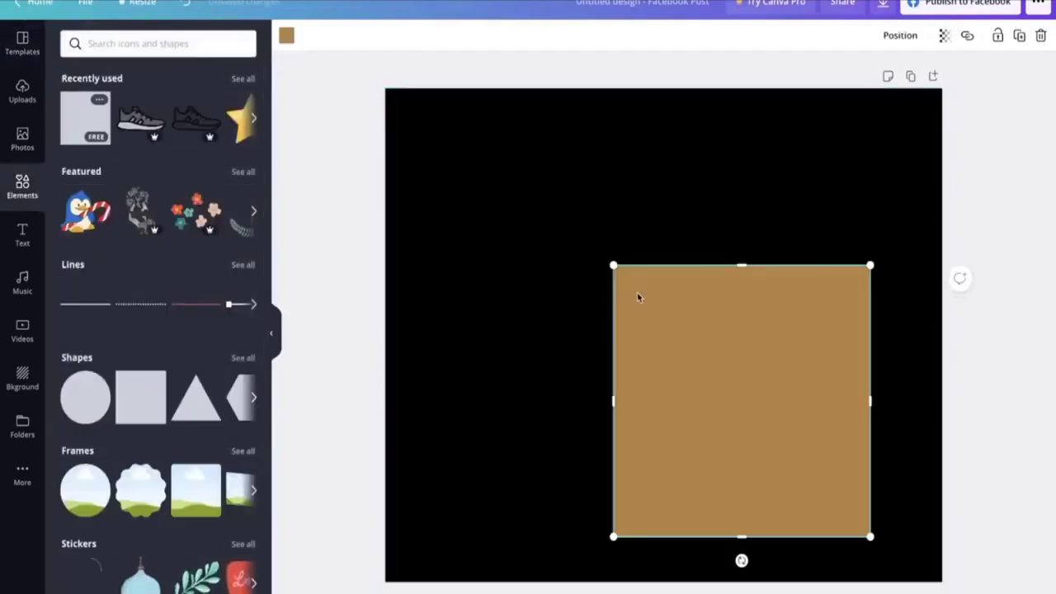
left_click_drag(715, 328, 319, 306)
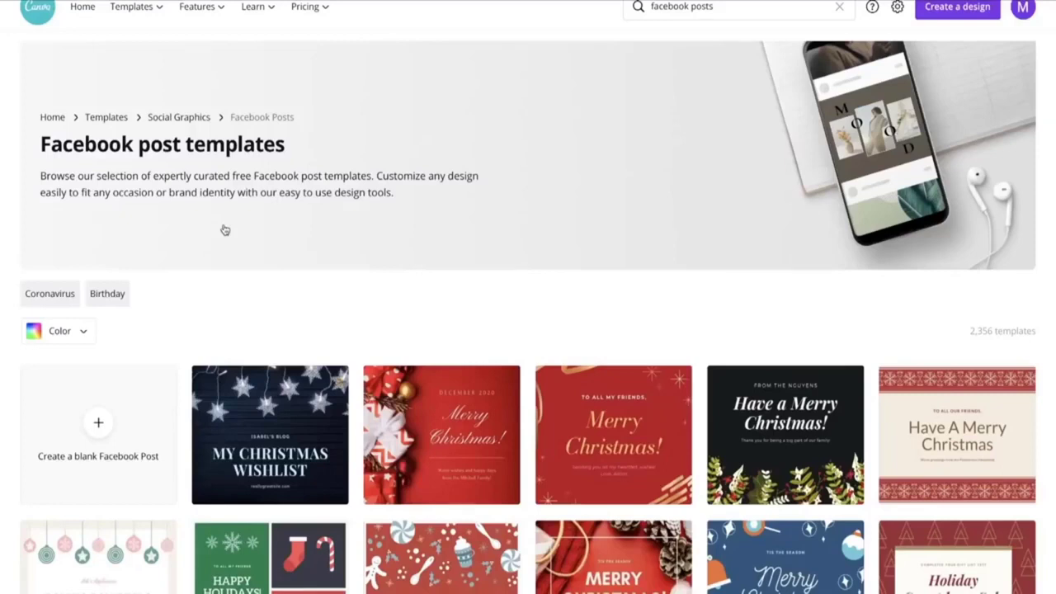
- Create a new blank Facebook Post and set its background to the black brand color
left_click(103, 428)
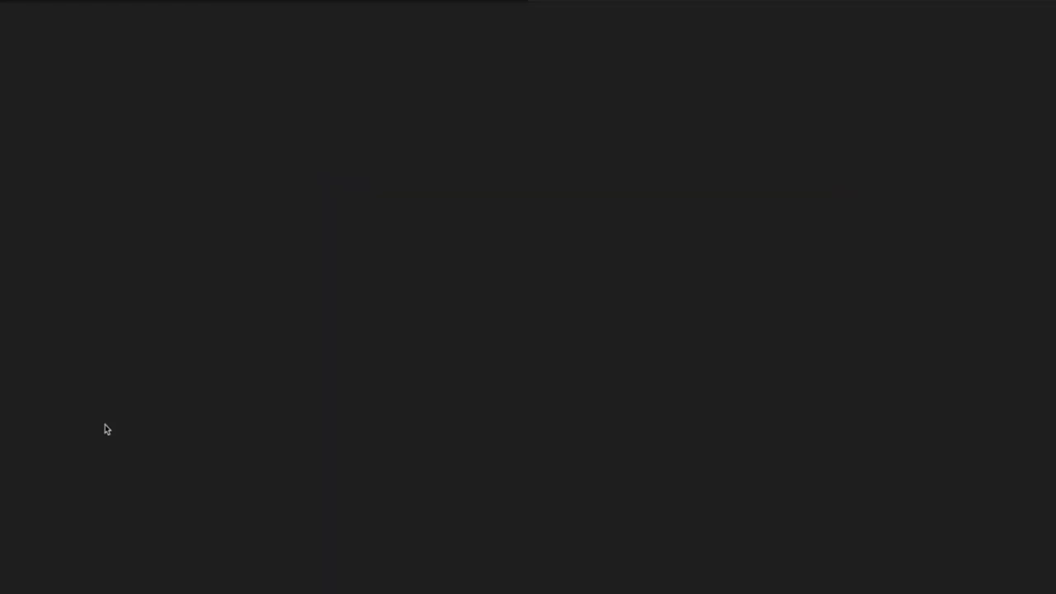
left_click(553, 224)
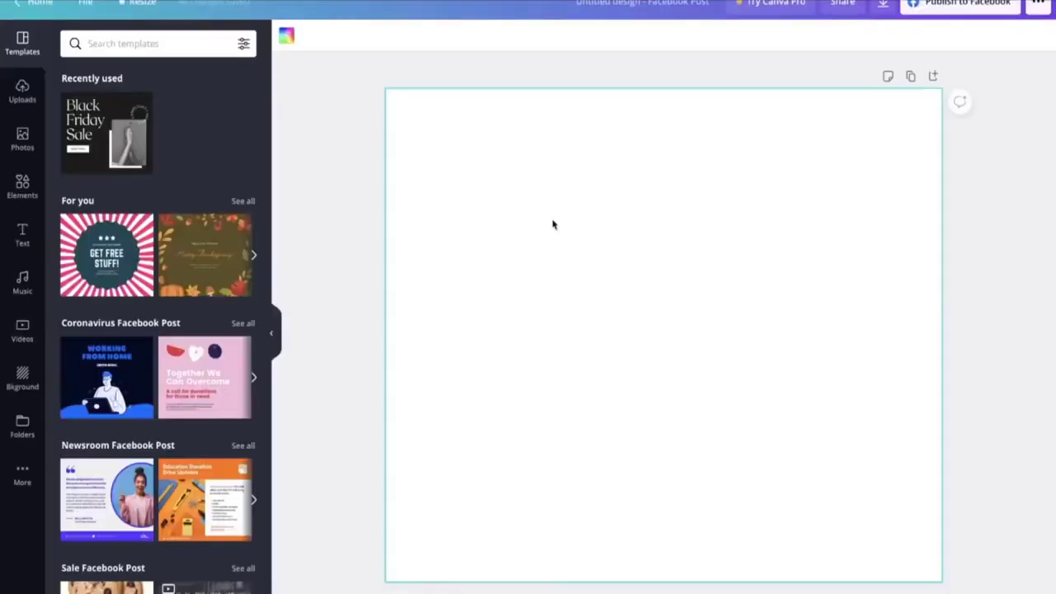
left_click(285, 36)
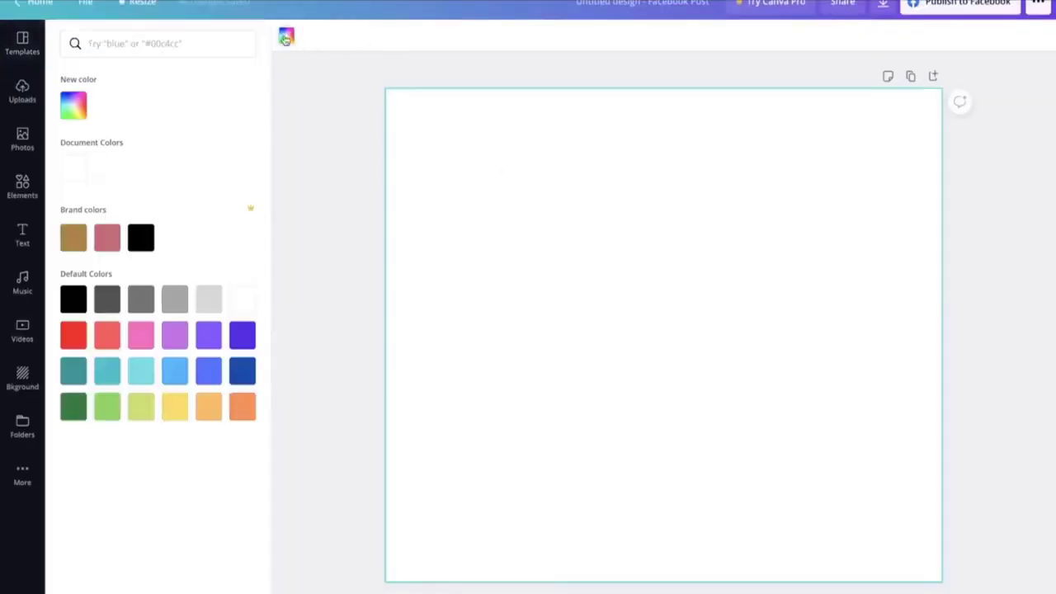
left_click(147, 238)
left_click(298, 162)
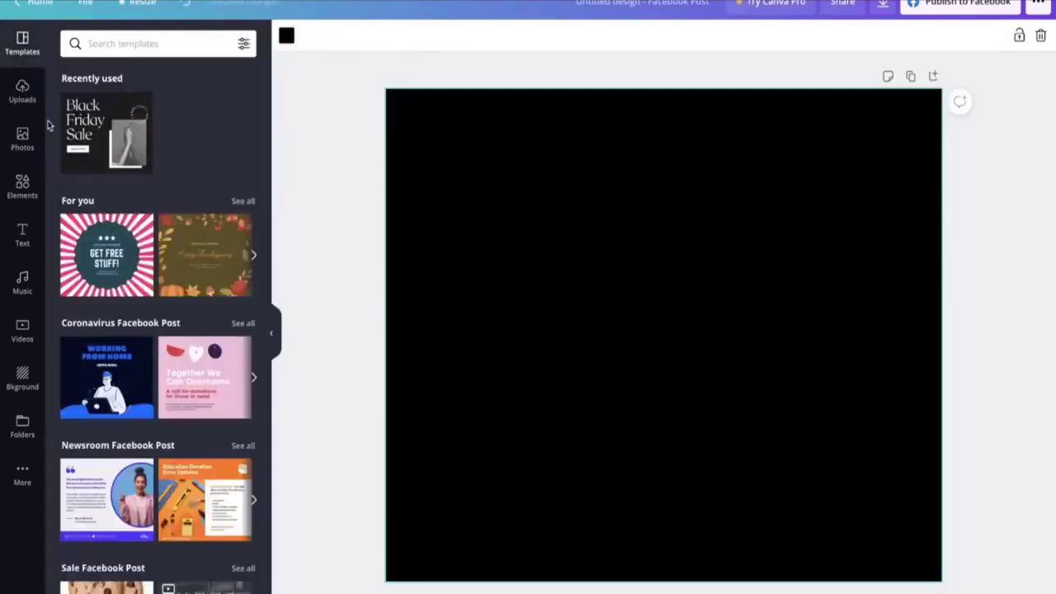
- Place a square so that it slightly overlaps the canvas's left edge and recolor it yellow from the default colors
left_click(25, 188)
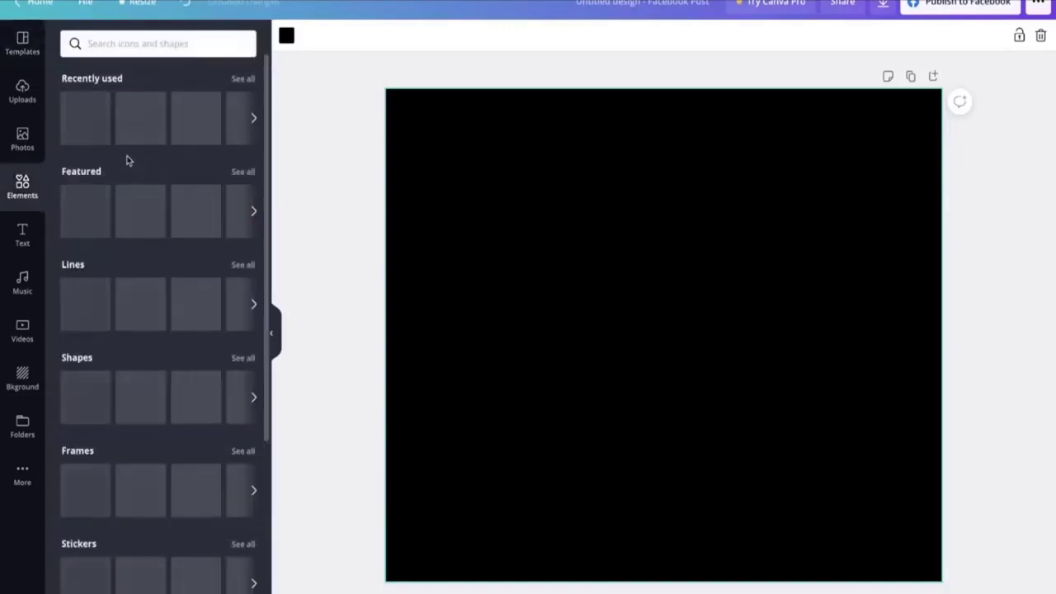
left_click_drag(87, 120, 297, 311)
left_click_drag(399, 305, 378, 302)
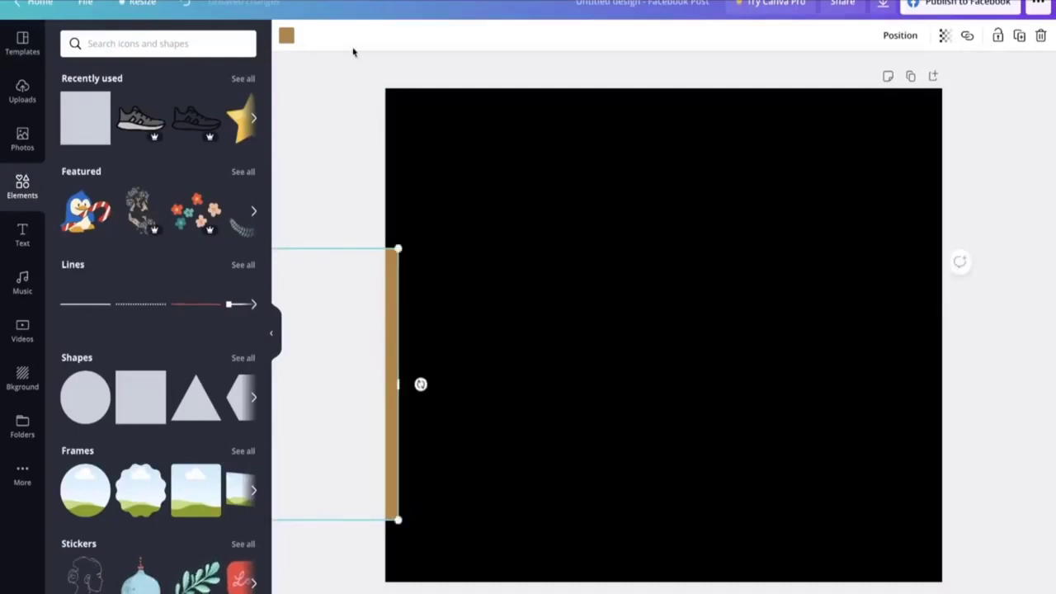
left_click(287, 38)
left_click(174, 406)
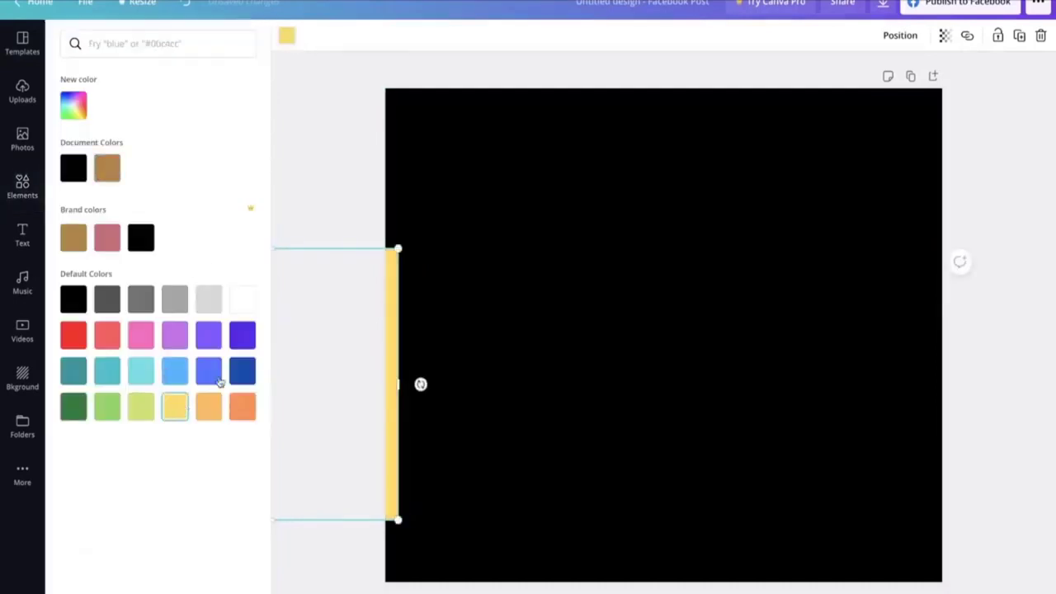
left_click_drag(393, 291, 395, 294)
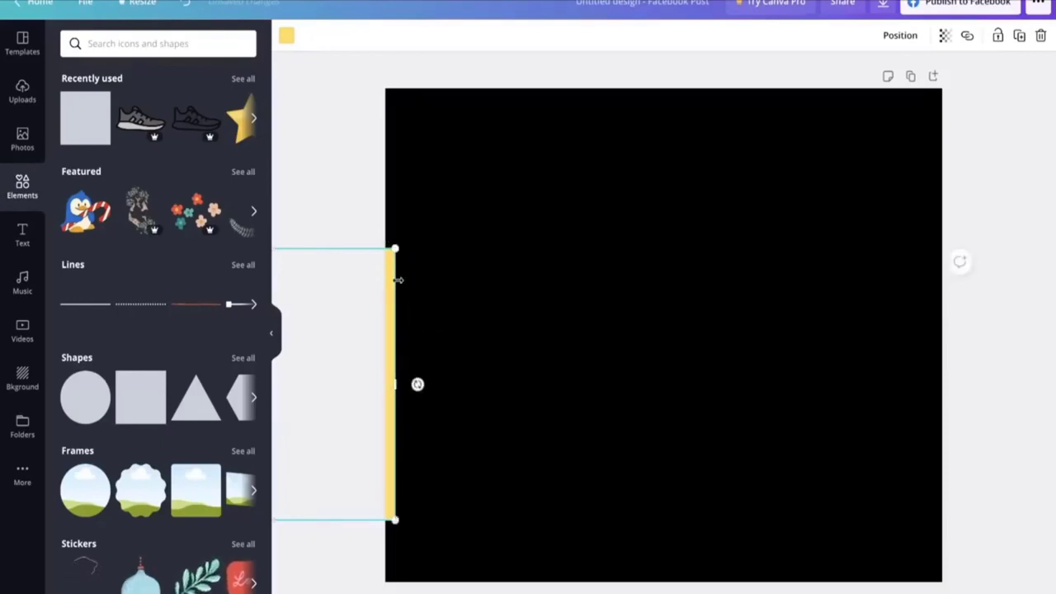
- Enlarge the yellow square beyond the canvas height and position it as a thin full-height strip along the left edge
left_click_drag(395, 248, 611, 87)
left_click_drag(434, 349, 416, 383)
left_click_drag(587, 129, 660, 88)
left_click_drag(447, 188, 388, 177)
left_click(390, 150)
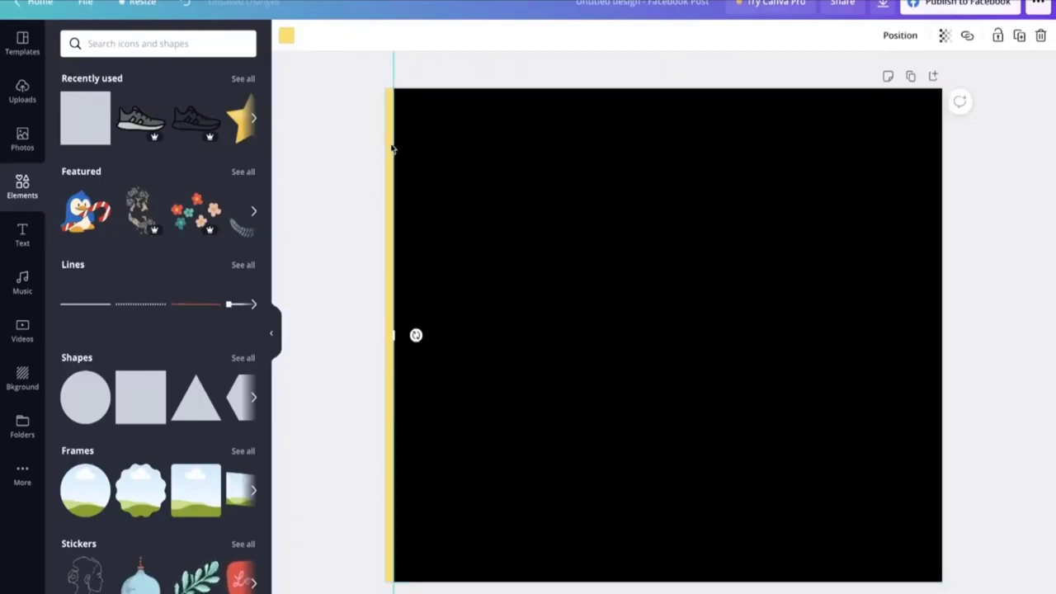
left_click_drag(389, 141, 385, 138)
left_click(438, 144)
- Duplicate the yellow shape and place the copy as a matching thin strip along the canvas's right edge
left_click(385, 150)
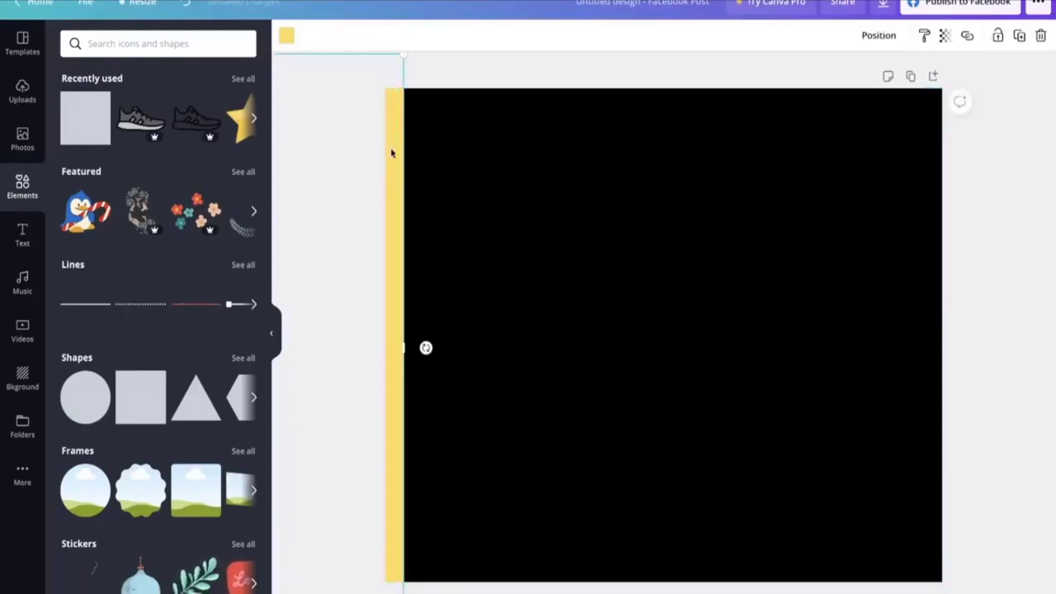
left_click_drag(393, 154, 984, 233)
left_click_drag(815, 229, 973, 227)
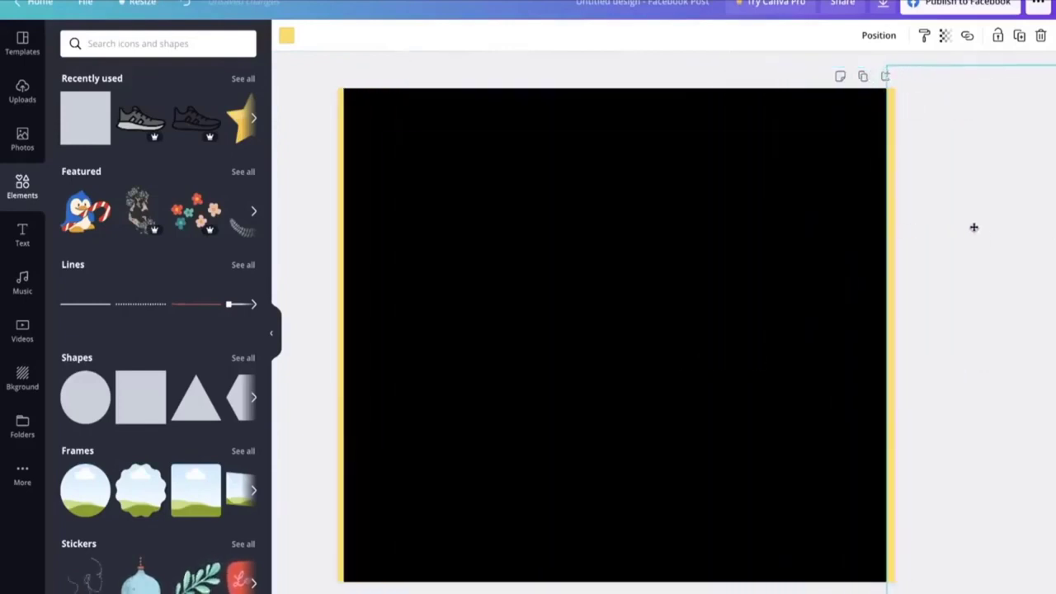
left_click(825, 240)
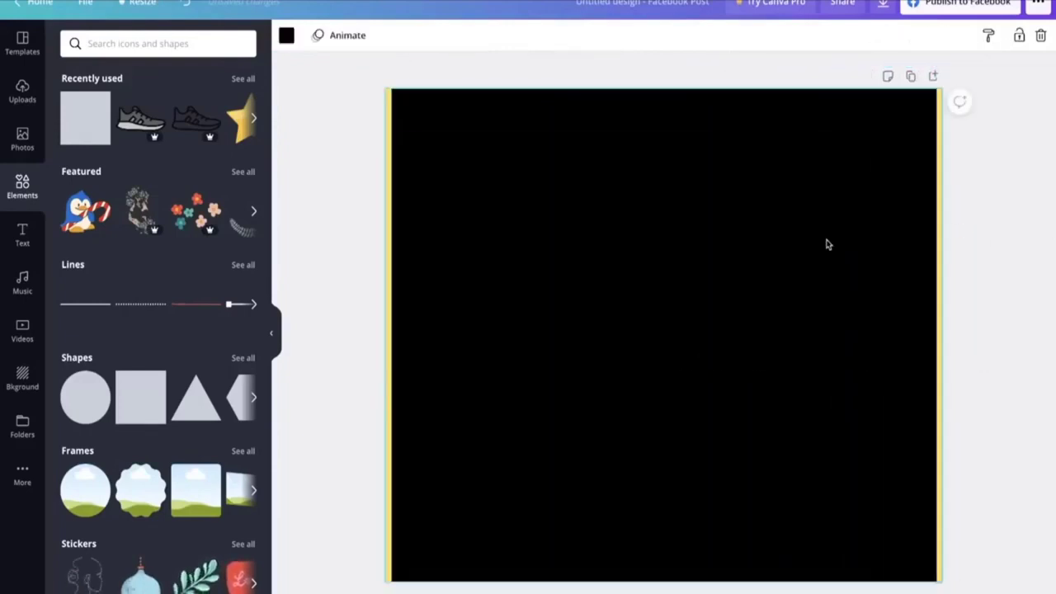
left_click(939, 205)
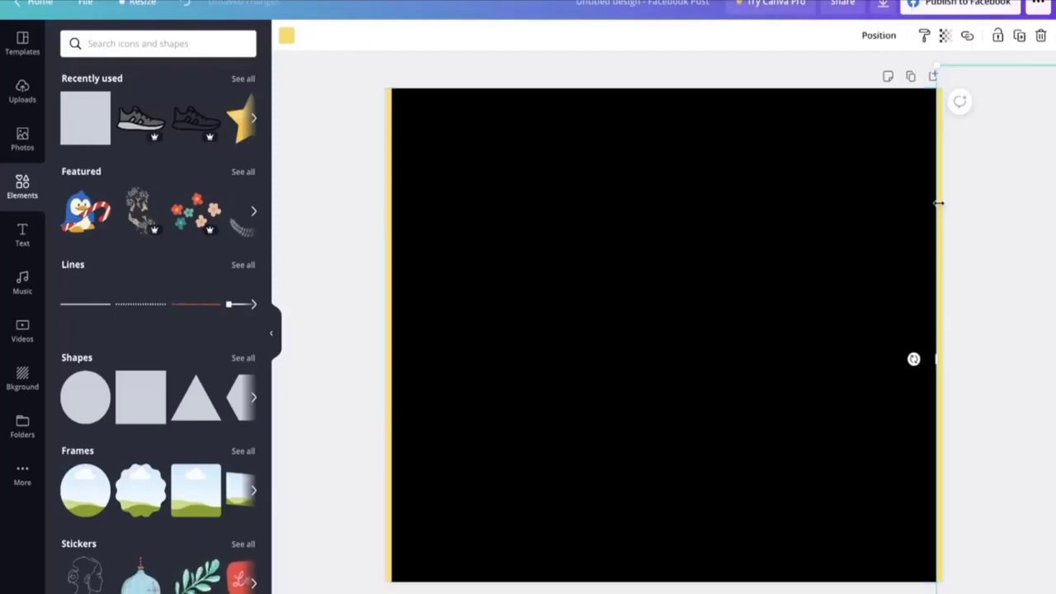
- Resize the yellow shape at the canvas's right edge to a width of about 922 so its visible strip matches the opposite one
left_click(893, 215)
left_click(937, 203)
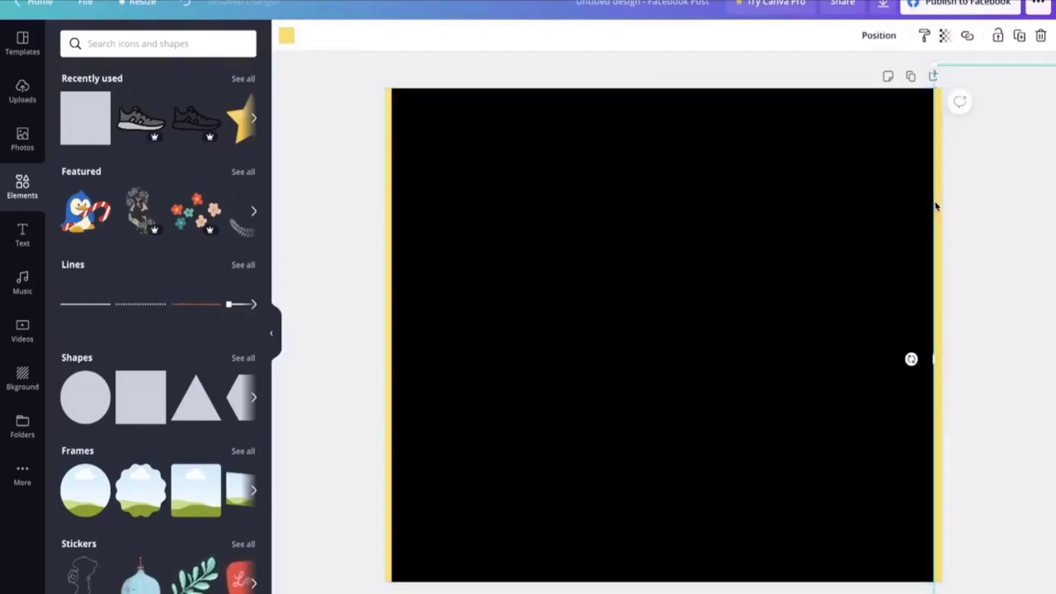
left_click_drag(939, 201, 938, 200)
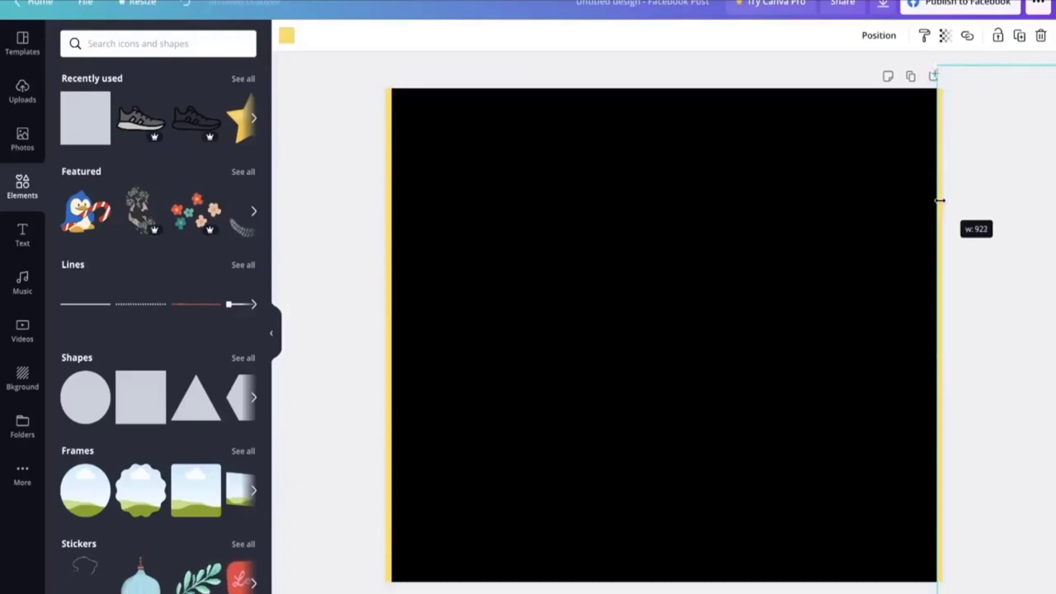
left_click(879, 226)
- Place another copy of the yellow shape above the canvas so only a thin full-width strip shows along the top edge
key("ctrl+z")
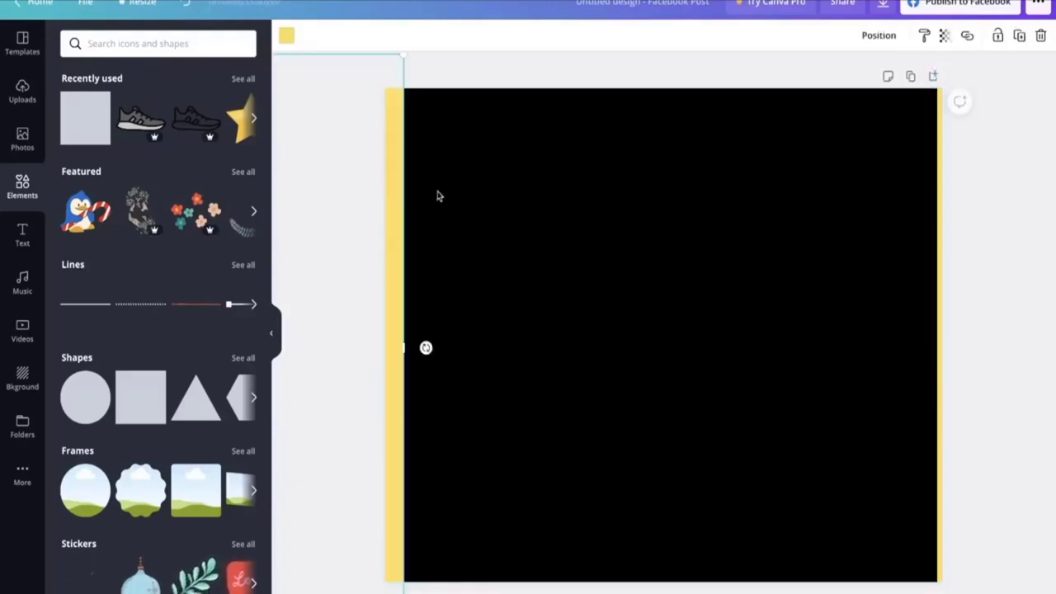
left_click_drag(392, 208, 849, 128)
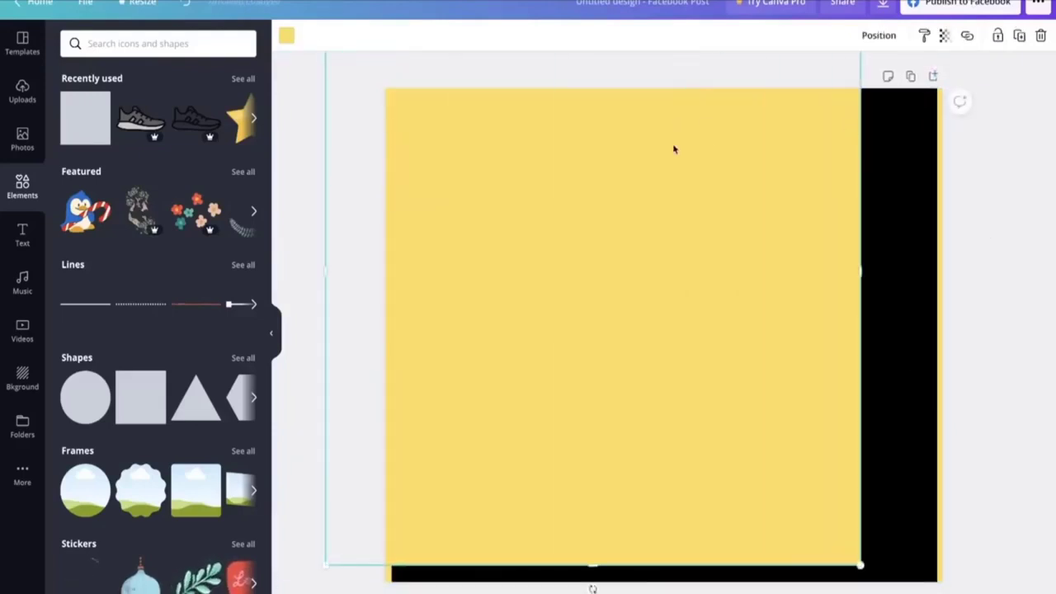
left_click_drag(882, 381, 553, 353)
key("ctrl+z")
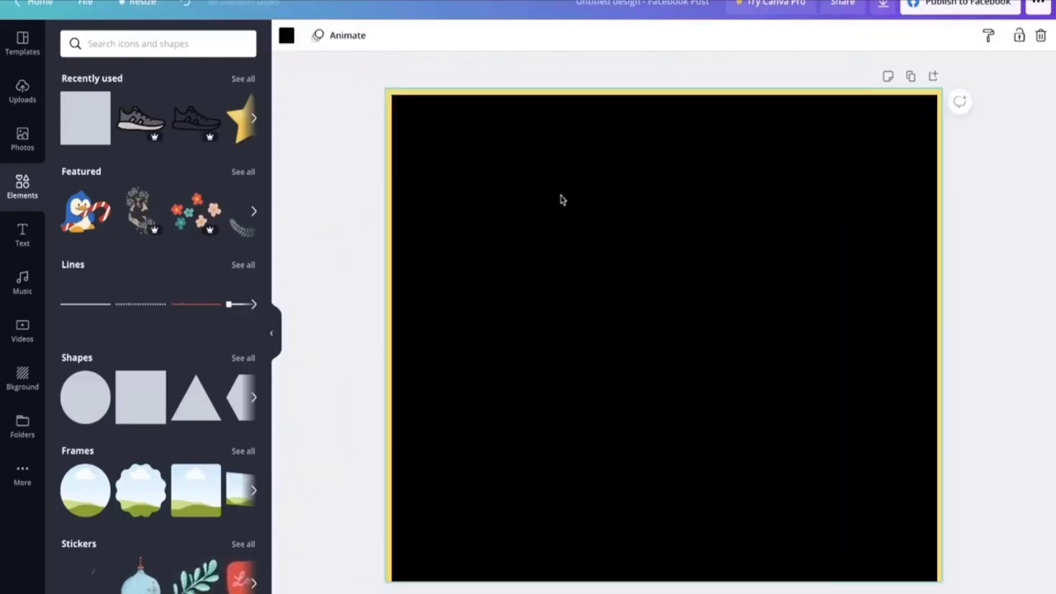
- Duplicate the top yellow strip and place the copy along the canvas's bottom edge to complete the border
left_click(556, 94)
left_click_drag(553, 89, 624, 404)
left_click_drag(664, 89, 679, 280)
left_click_drag(634, 438, 617, 591)
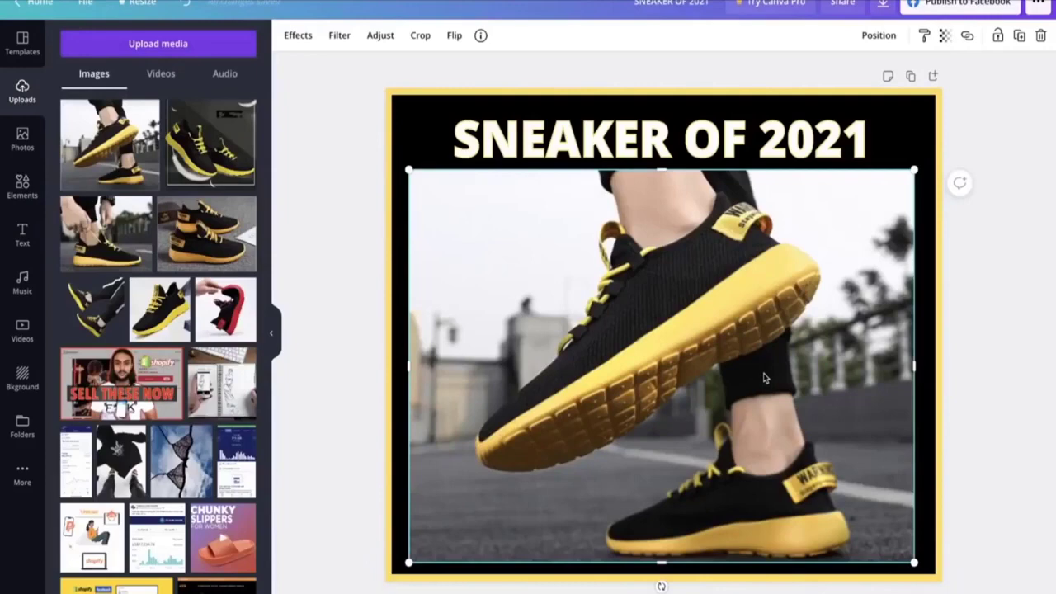
- Fine-tune the sneaker photo's position so it sits centred below the SNEAKER OF 2021 headline
left_click_drag(767, 375, 764, 378)
left_click(1023, 394)
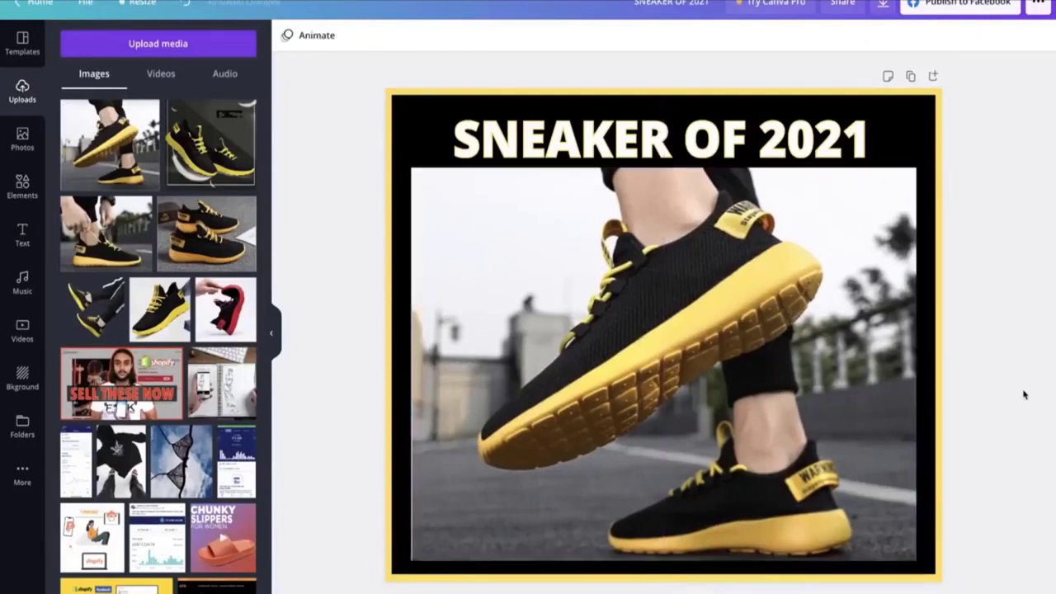
left_click(801, 367)
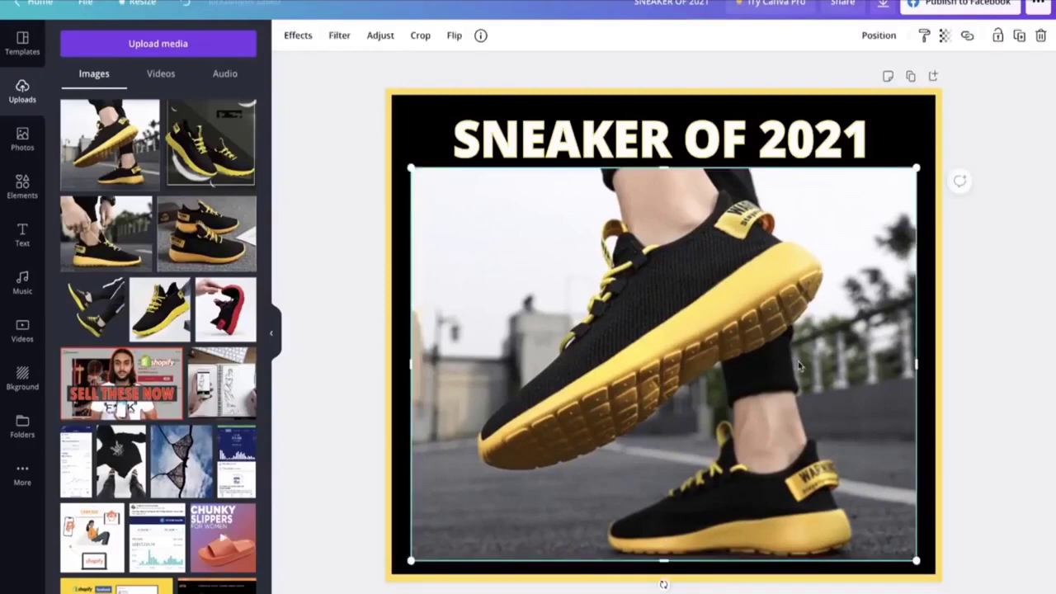
left_click(1016, 351)
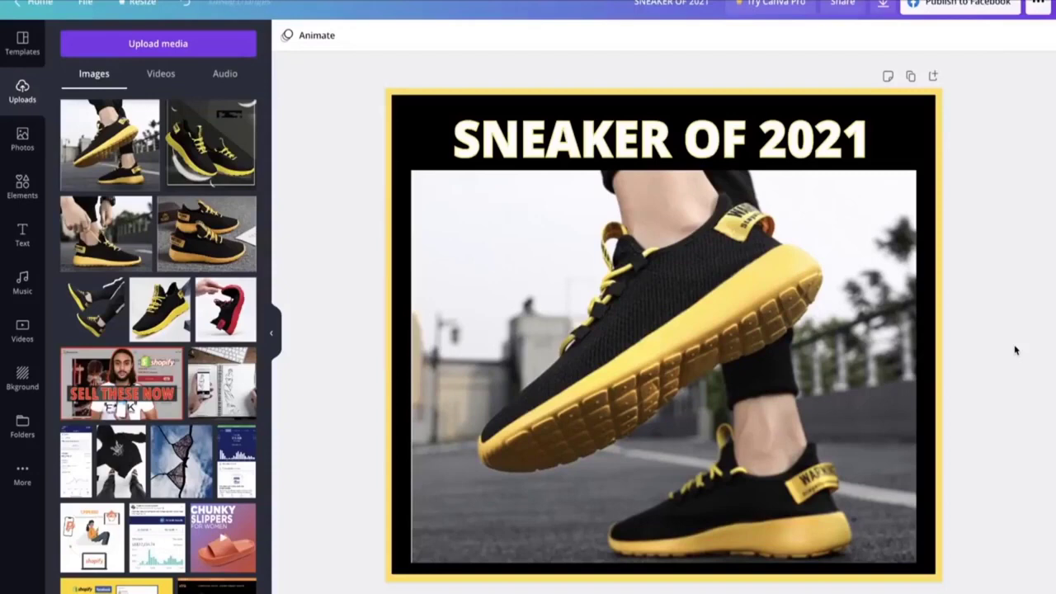
left_click(718, 275)
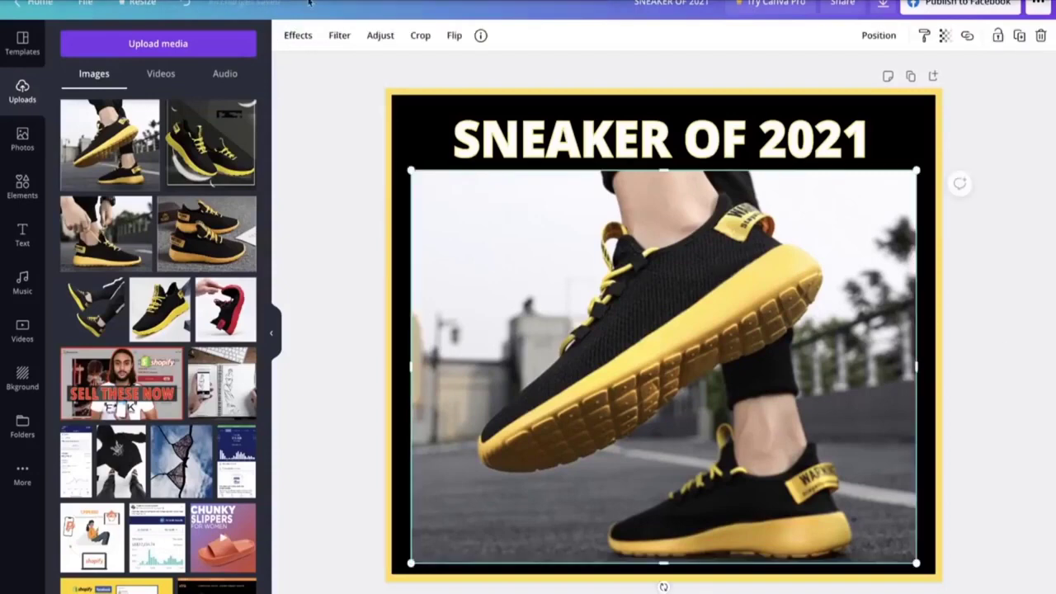
- Tune the Liquify effect on the TESTIMONIALS sneaker photo with a Barrel Blur amount of 0.03 and a stronger Smear
left_click(297, 36)
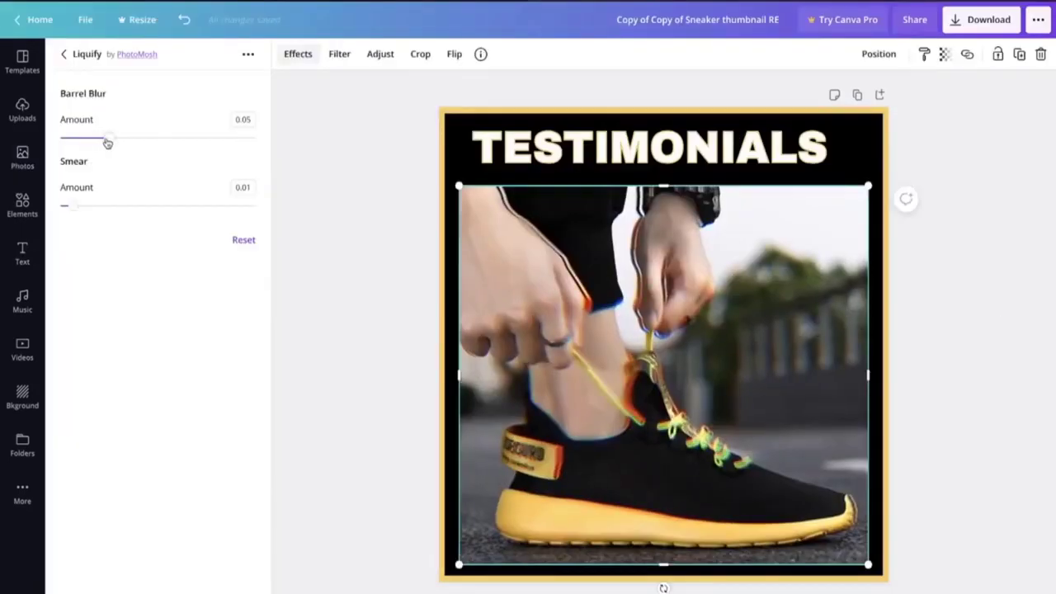
left_click_drag(107, 142, 93, 144)
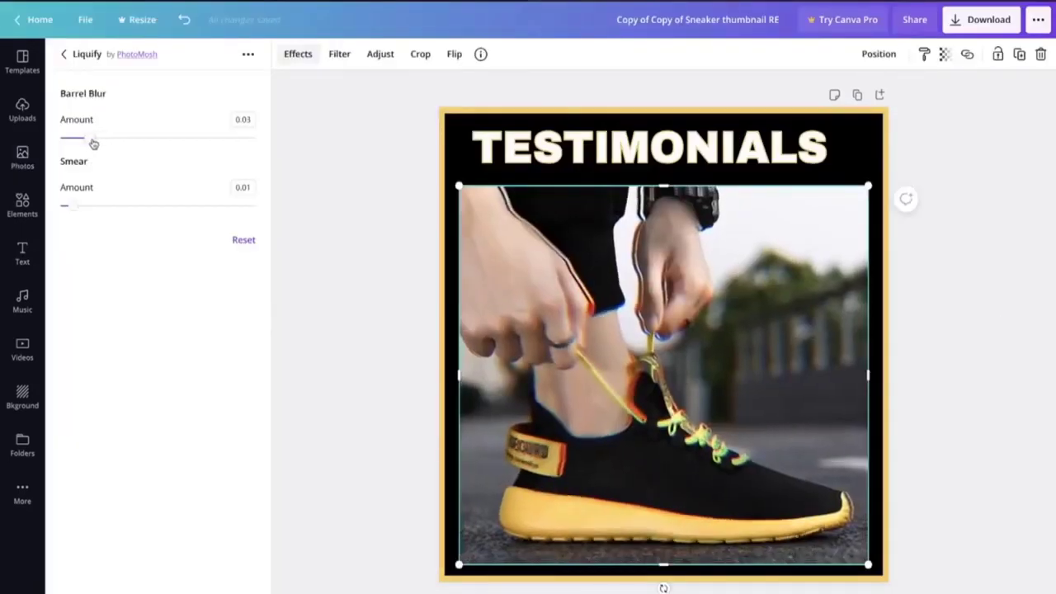
mouse_move(71, 212)
left_mouse_down()
mouse_move(99, 212)
mouse_move(90, 211)
left_mouse_up()
left_click(352, 180)
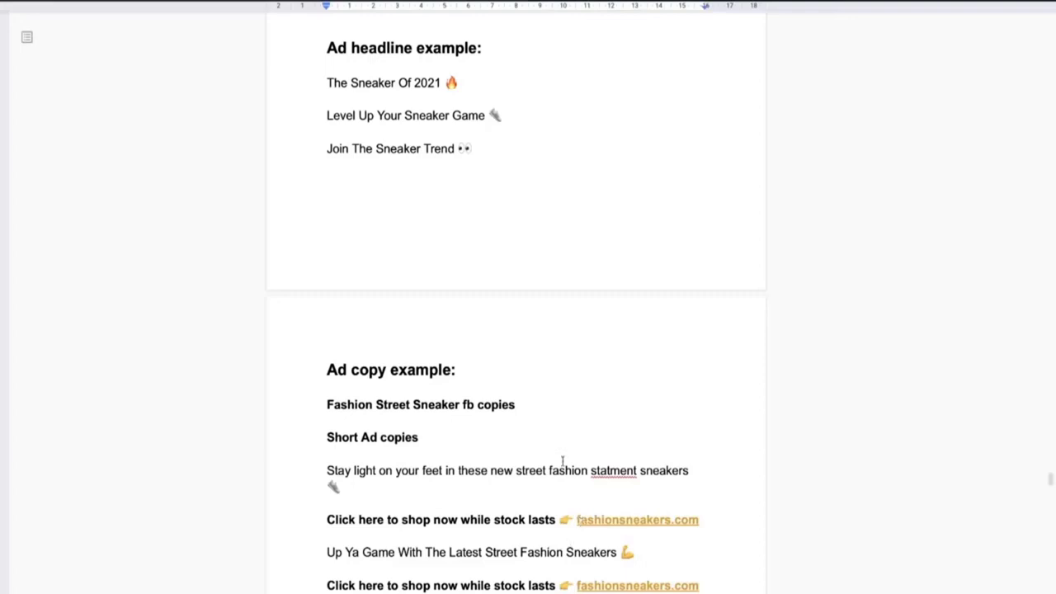
- Read the ad headline and ad copy examples in the Google Docs notes, and the website rules for avoiding an ad account ban
scroll(561, 462, "down", 3)
scroll(561, 461, "down", 2)
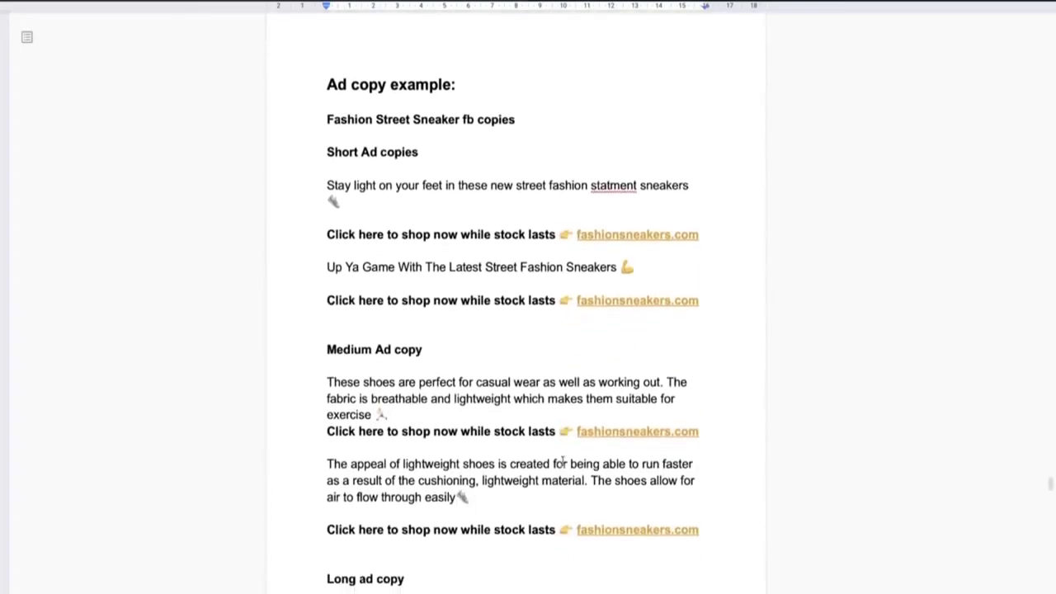
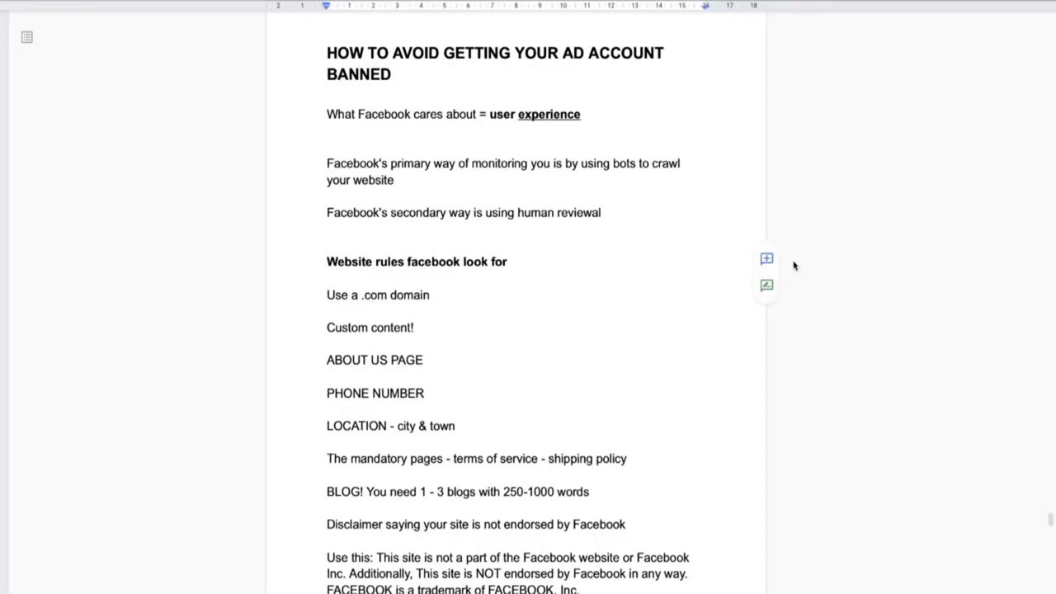
scroll(729, 361, "down", 5)
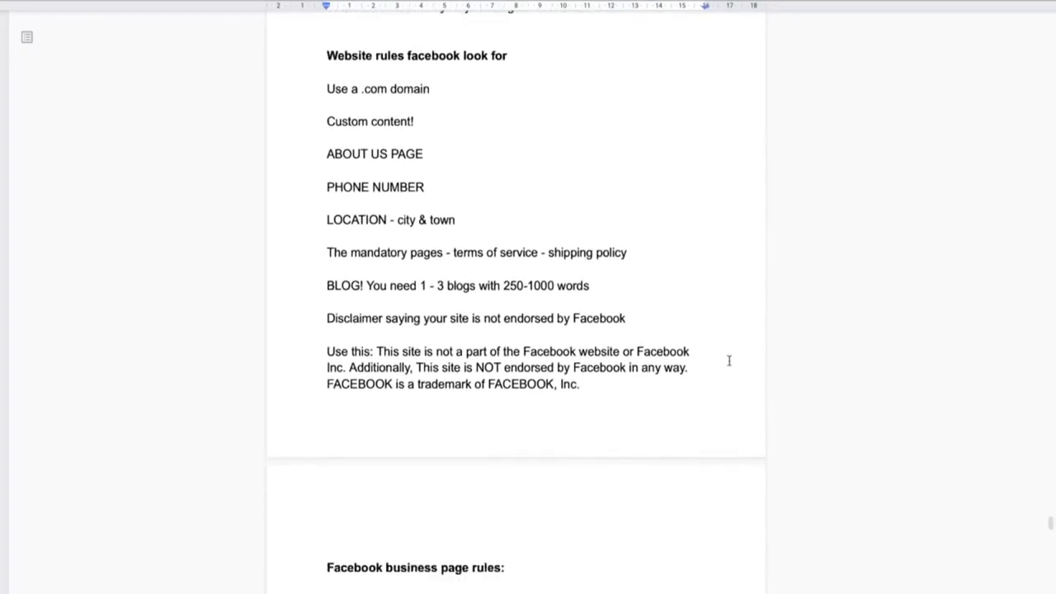
left_click(728, 361)
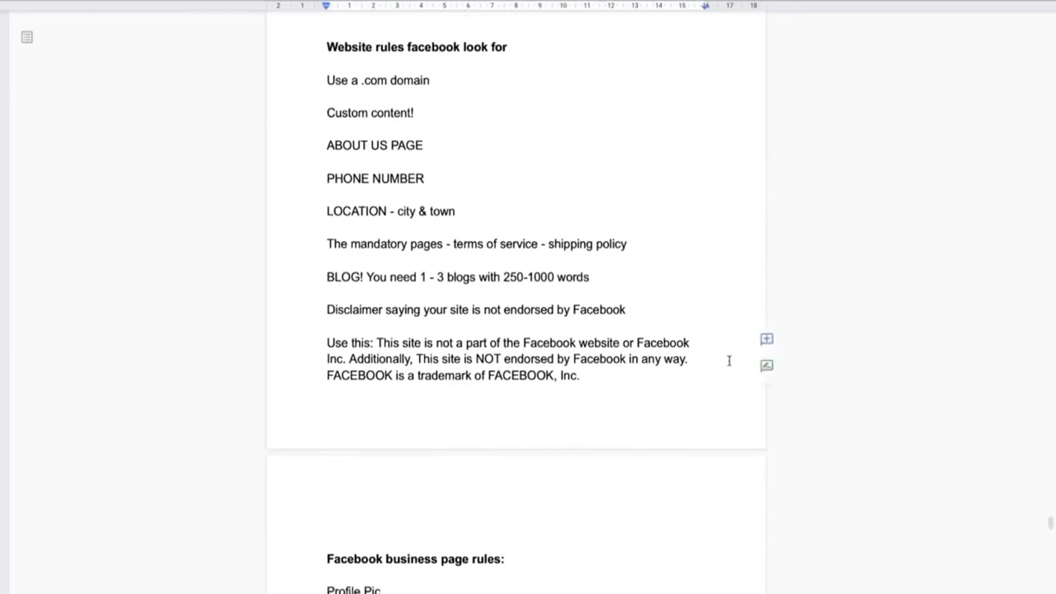
scroll(728, 360, "down", 1)
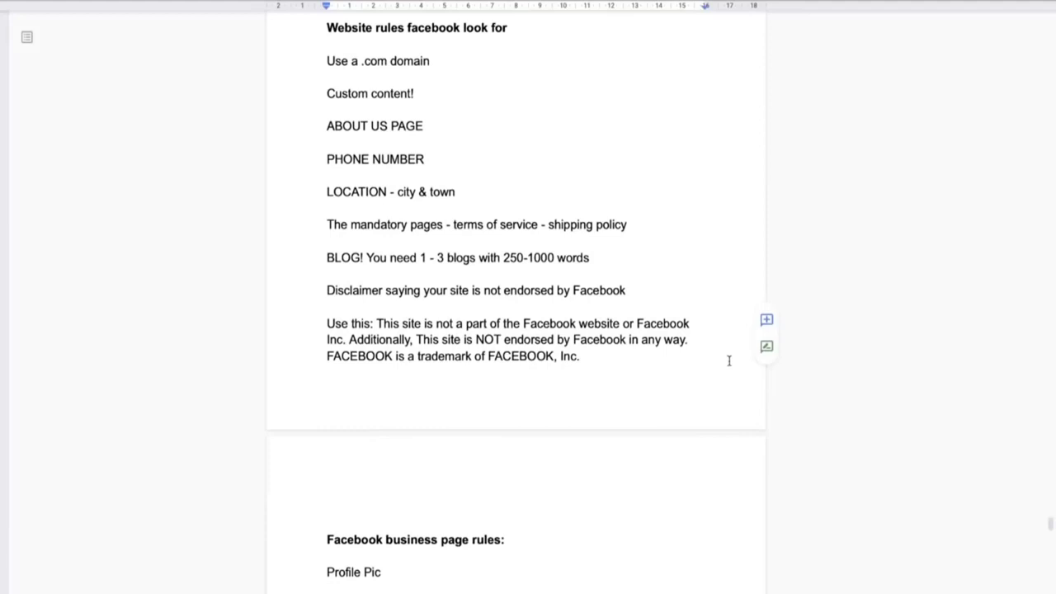
scroll(648, 387, "down", 1)
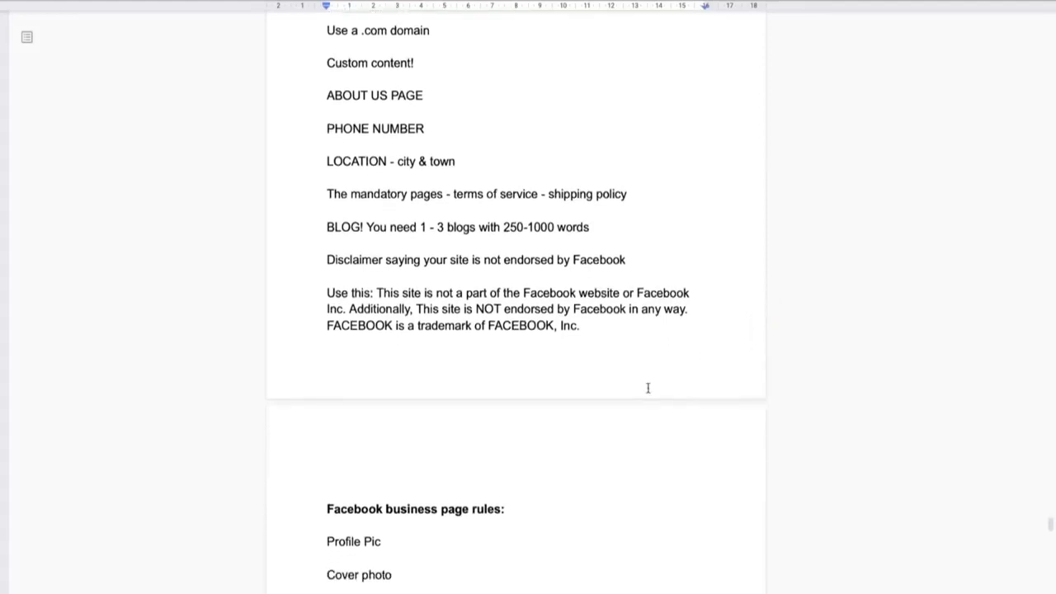
scroll(647, 388, "down", 2)
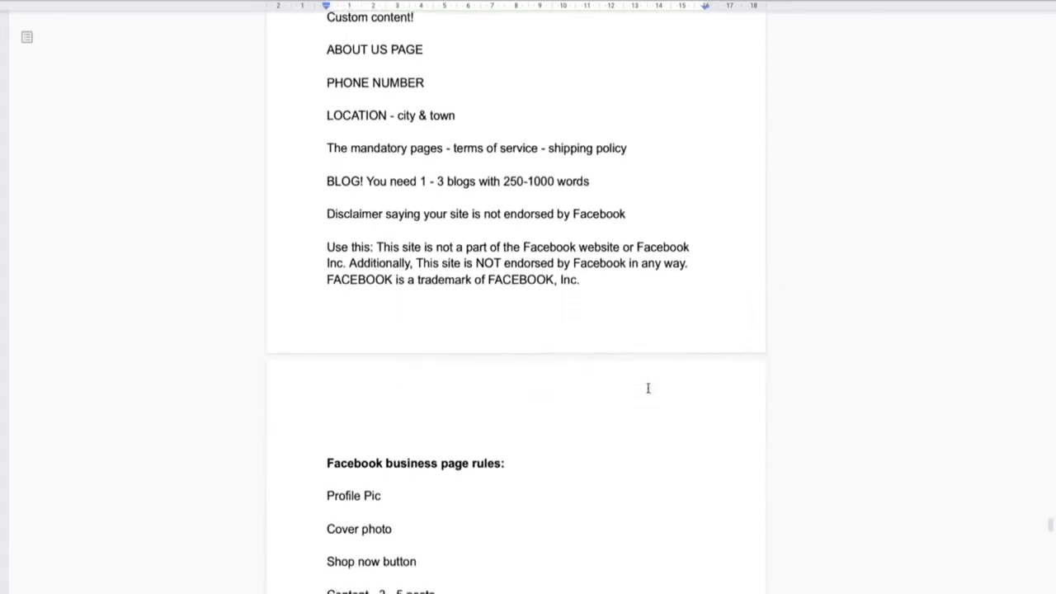
scroll(647, 388, "down", 1)
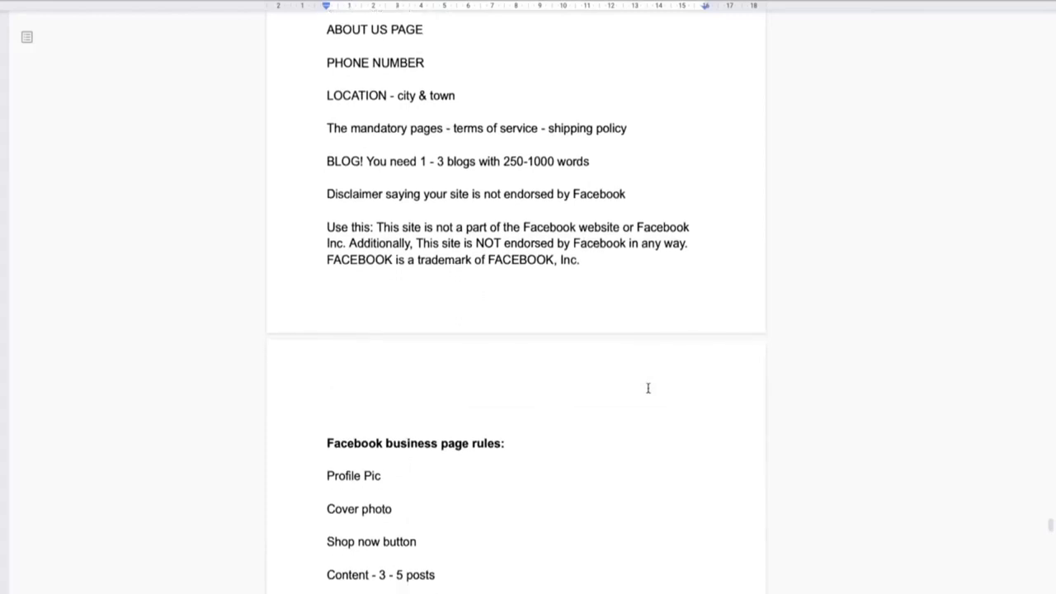
scroll(647, 387, "down", 1)
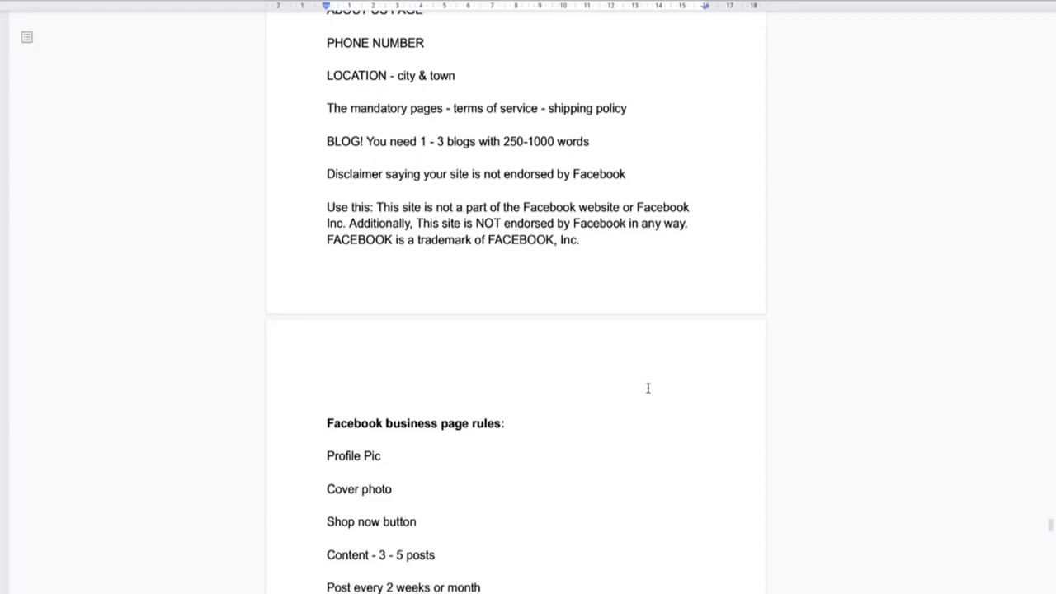
scroll(487, 344, "down", 1)
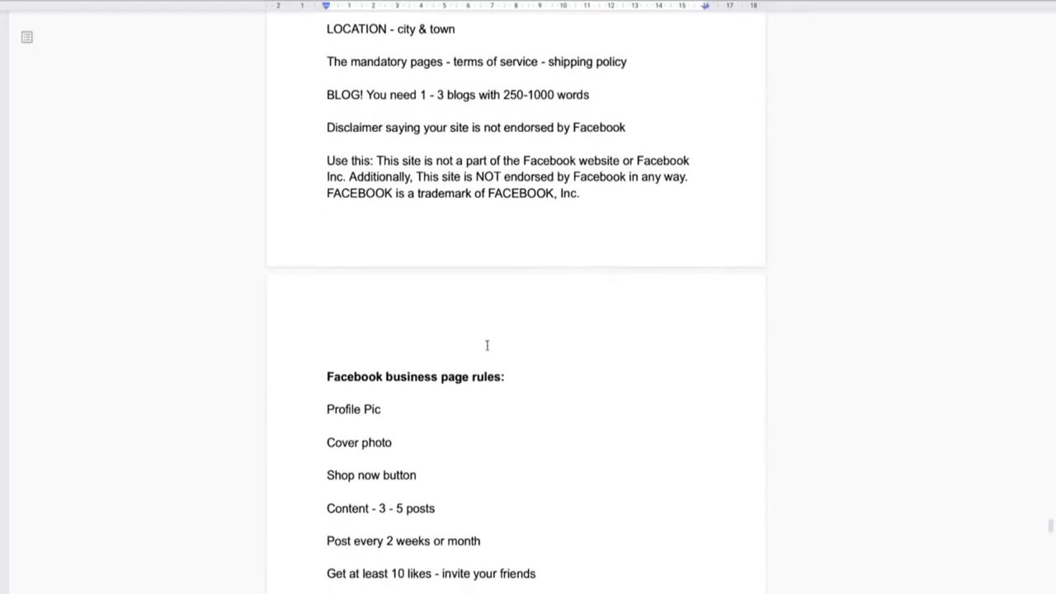
- Highlight the ready-made disclaimer stating that the site is not part of or endorsed by Facebook
left_click(325, 140)
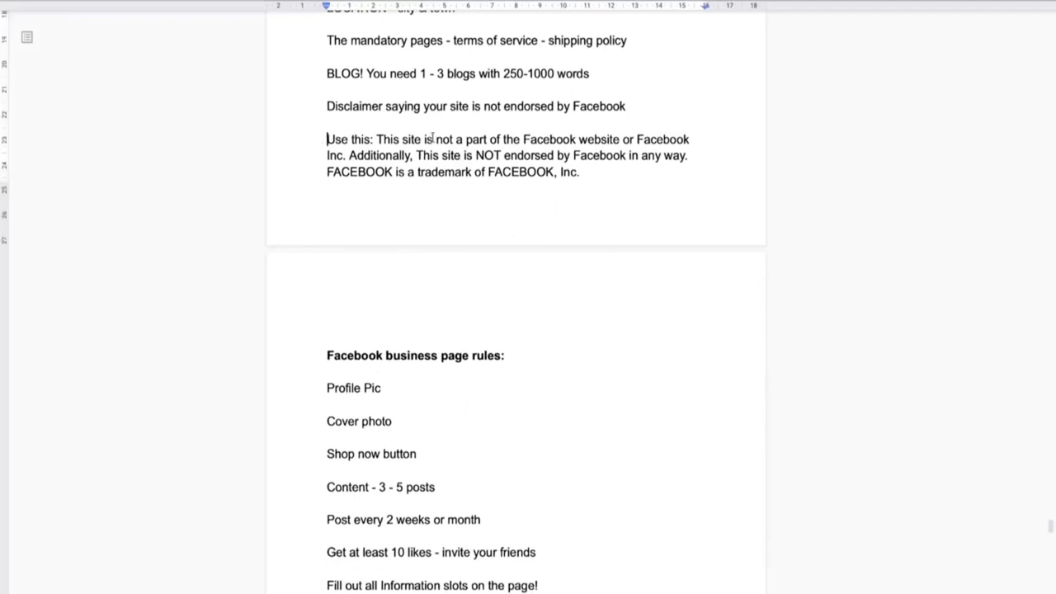
left_click_drag(432, 139, 603, 169)
left_click(603, 170)
left_click(349, 155, "shift")
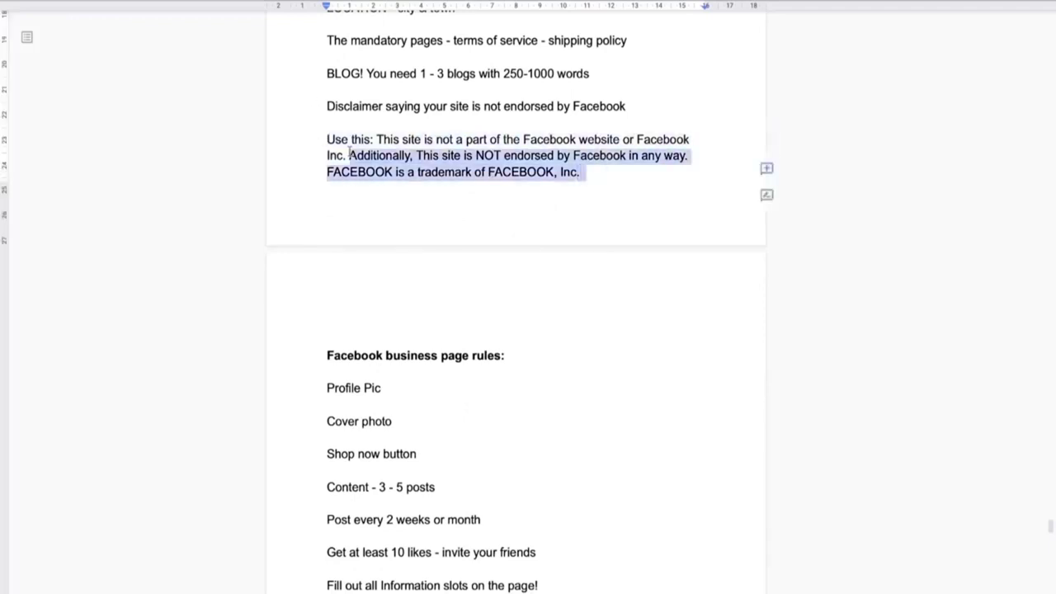
left_click(316, 141, "shift")
left_click(326, 139)
left_click_drag(327, 139, 487, 140)
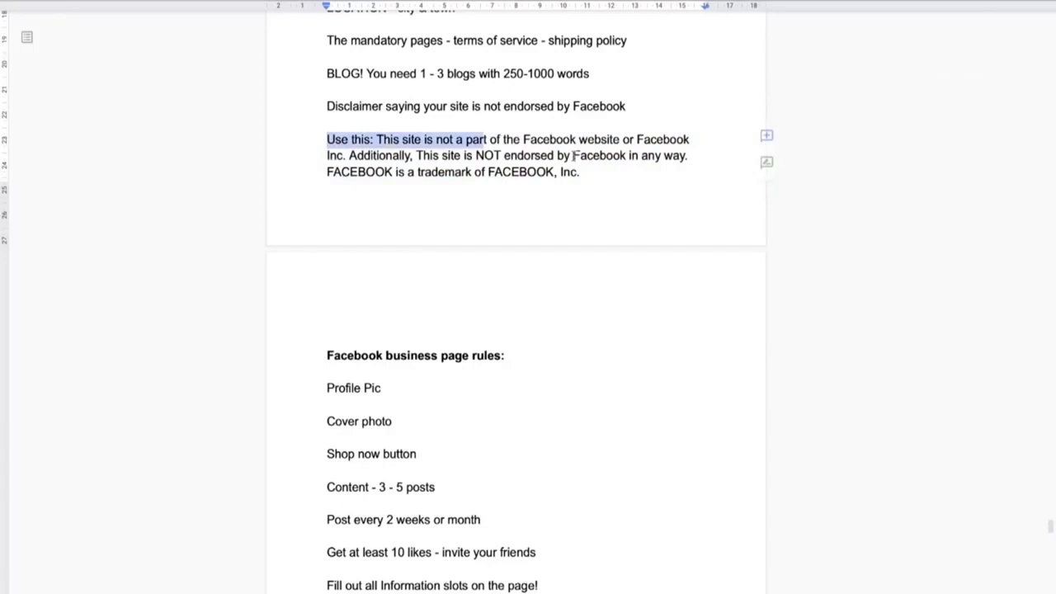
- Read through the Facebook business page rules, from the profile picture and posts to getting the page verified
scroll(541, 162, "down", 4)
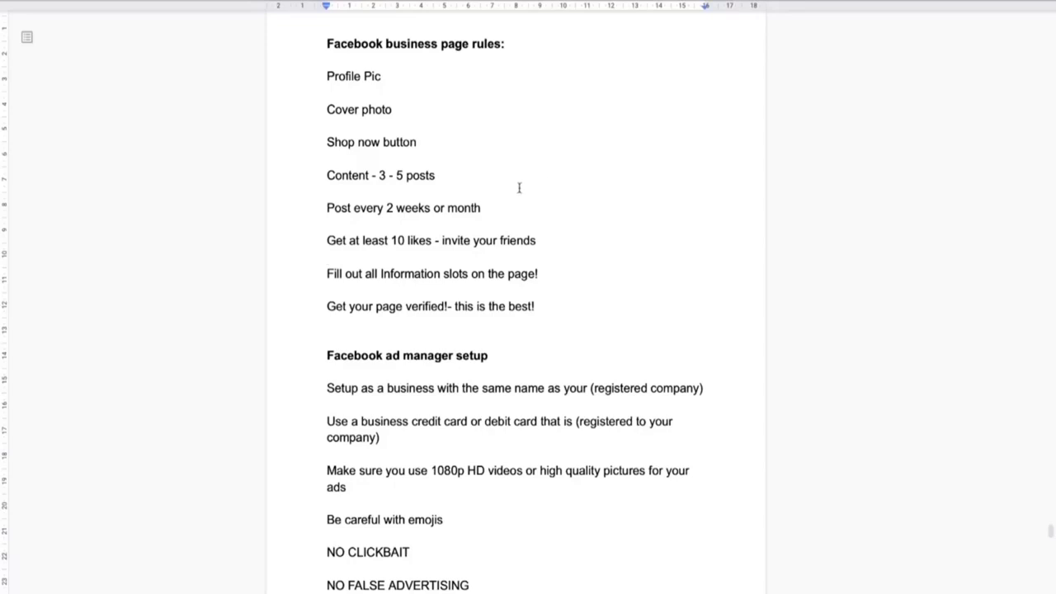
scroll(519, 202, "down", 1)
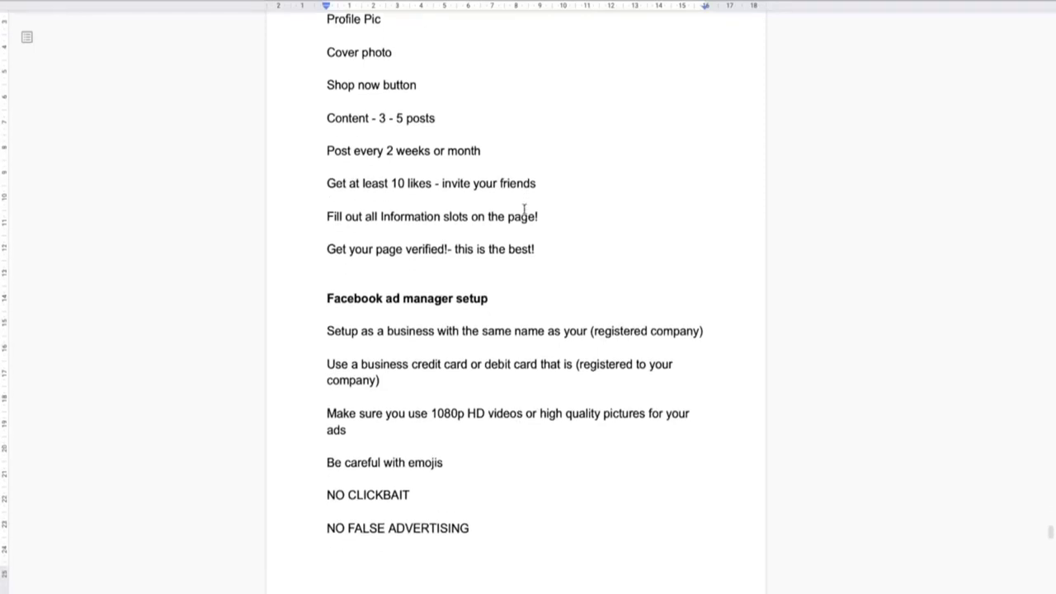
scroll(523, 211, "down", 1)
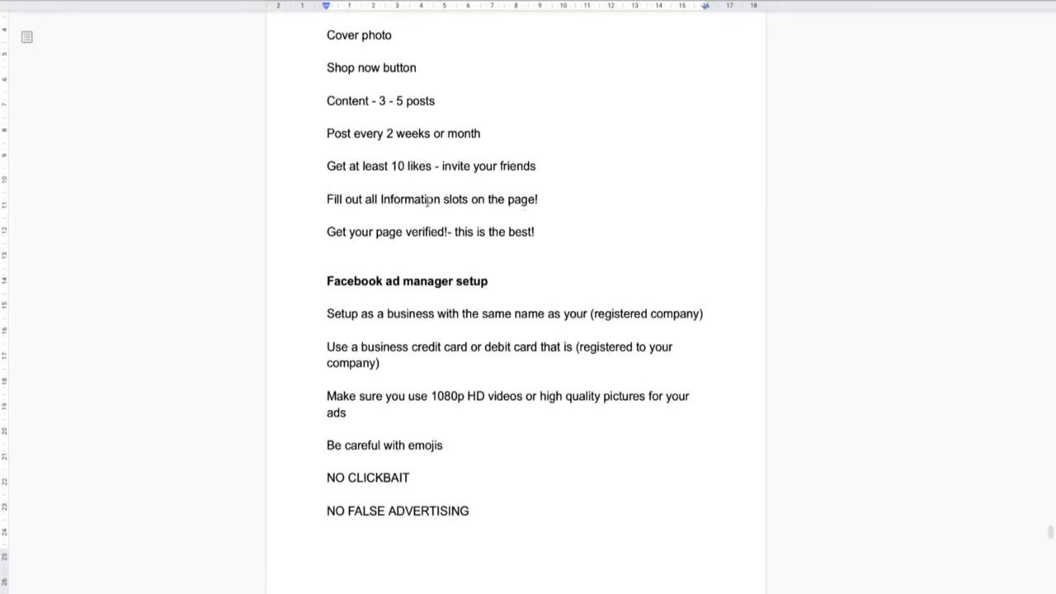
mouse_move(334, 232)
left_mouse_down()
mouse_move(521, 234)
mouse_move(327, 233)
left_mouse_up()
left_click(489, 233)
left_click(328, 234)
left_click_drag(327, 232, 300, 231)
left_click(301, 232)
scroll(391, 262, "down", 3)
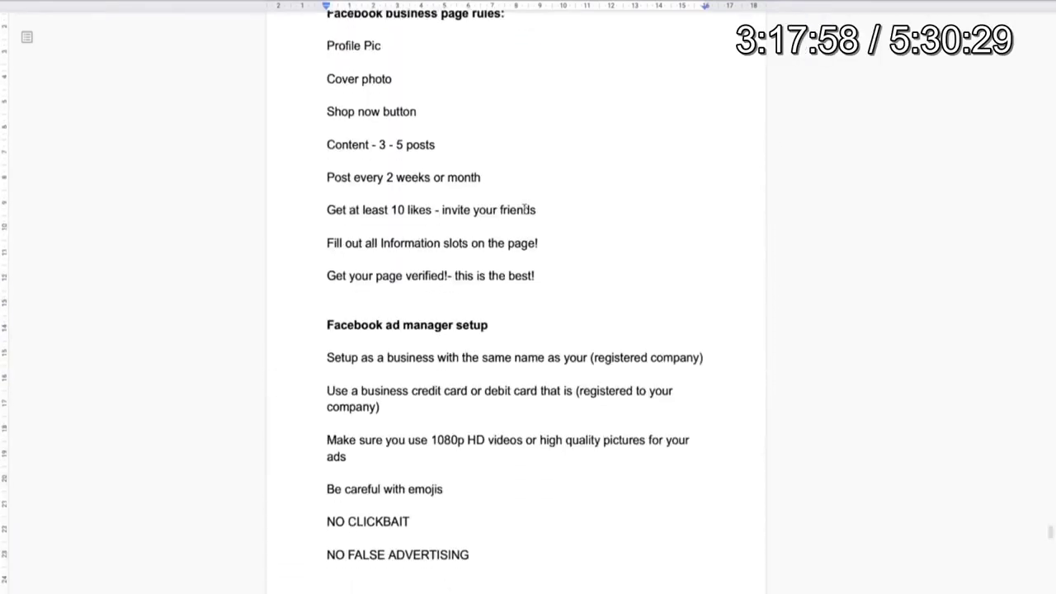
scroll(525, 209, "down", 1)
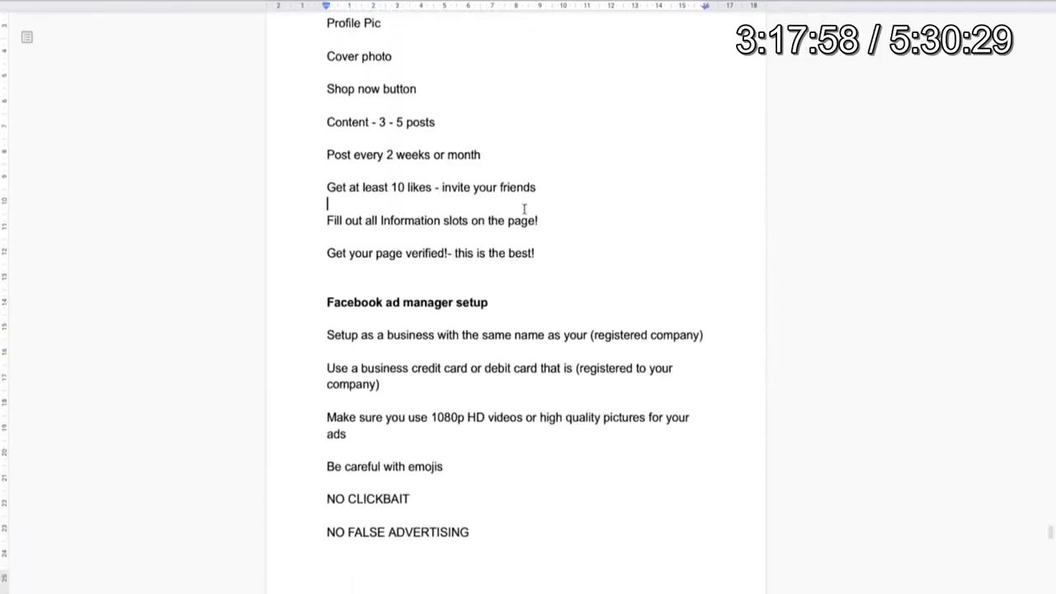
scroll(523, 207, "down", 1)
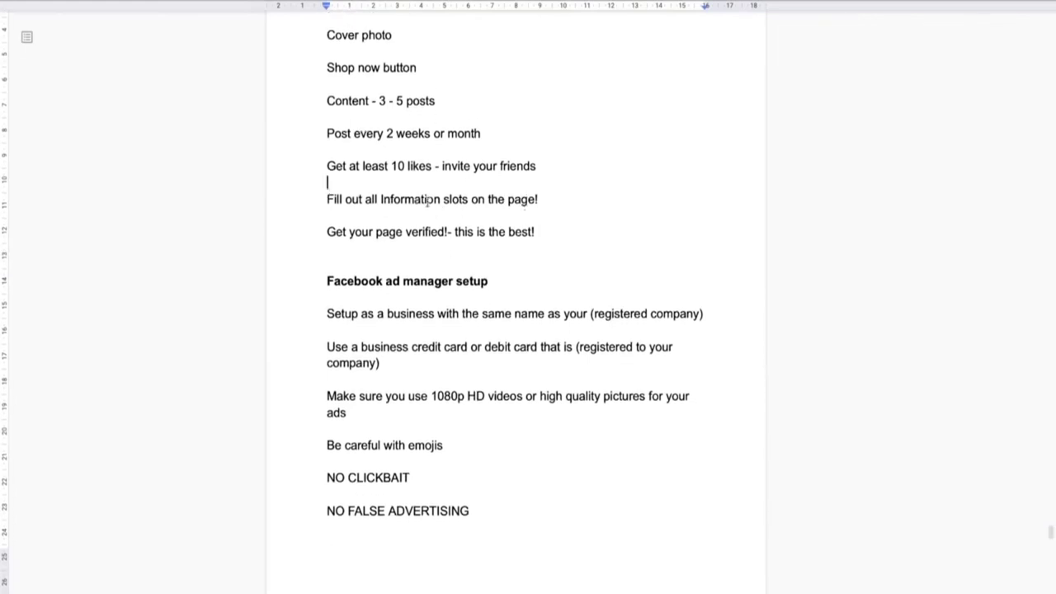
- Highlight the rule about getting the page verified and read on through the Facebook ad manager setup rules
mouse_move(333, 233)
left_mouse_down()
mouse_move(495, 234)
mouse_move(327, 232)
left_mouse_up()
left_click(493, 233)
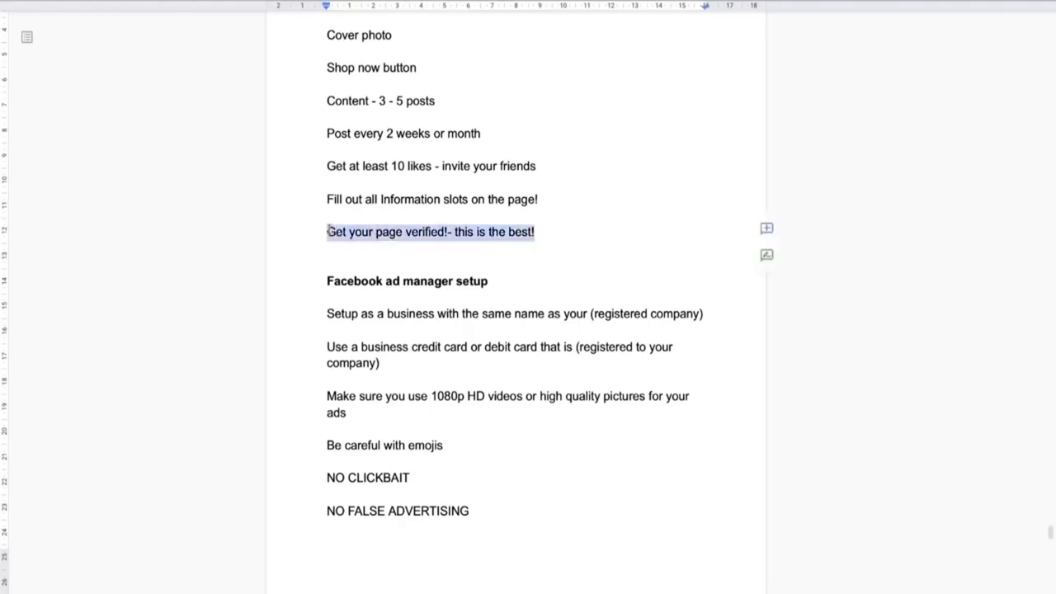
left_click(329, 232)
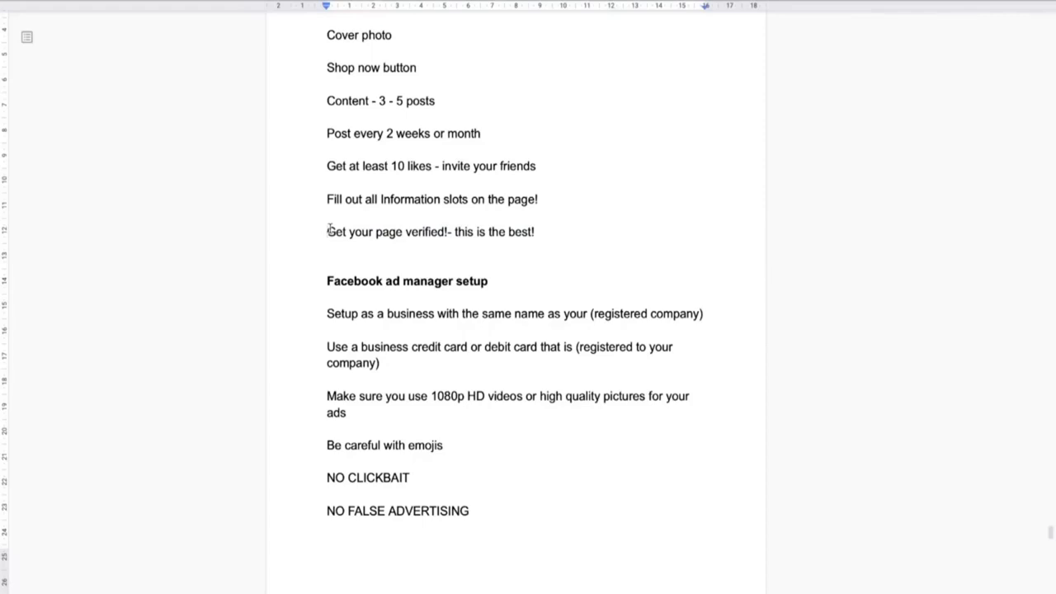
left_click(324, 263)
left_click_drag(326, 231, 299, 232)
left_click(539, 231)
left_click(328, 232)
scroll(392, 262, "down", 1)
scroll(392, 262, "down", 5)
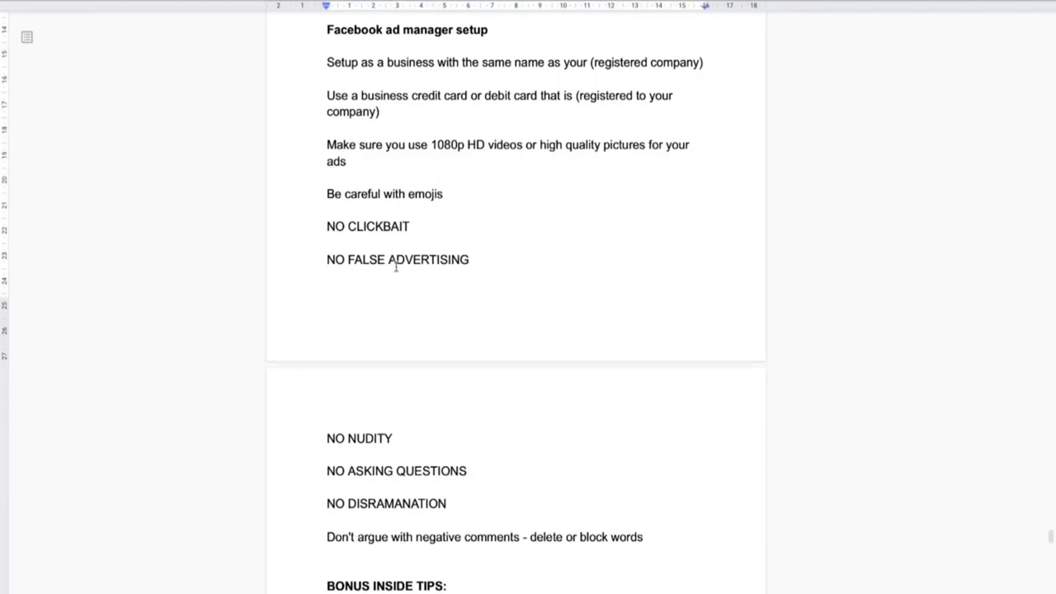
- Read the Facebook ad manager setup rules, from registering as a business to the list of prohibited ad content
scroll(395, 264, "down", 1)
scroll(396, 266, "down", 1)
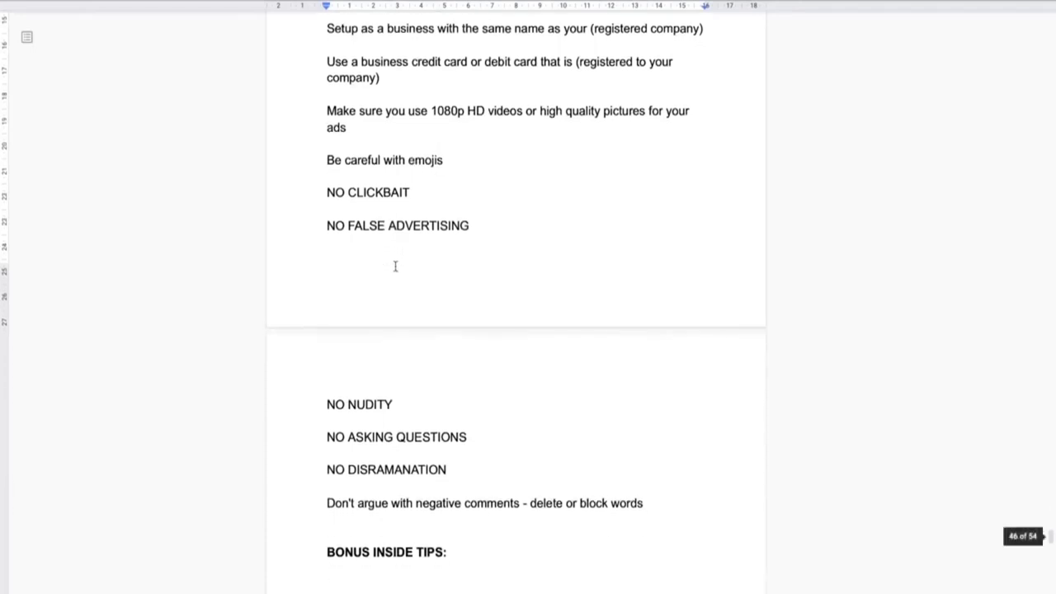
scroll(395, 266, "down", 4)
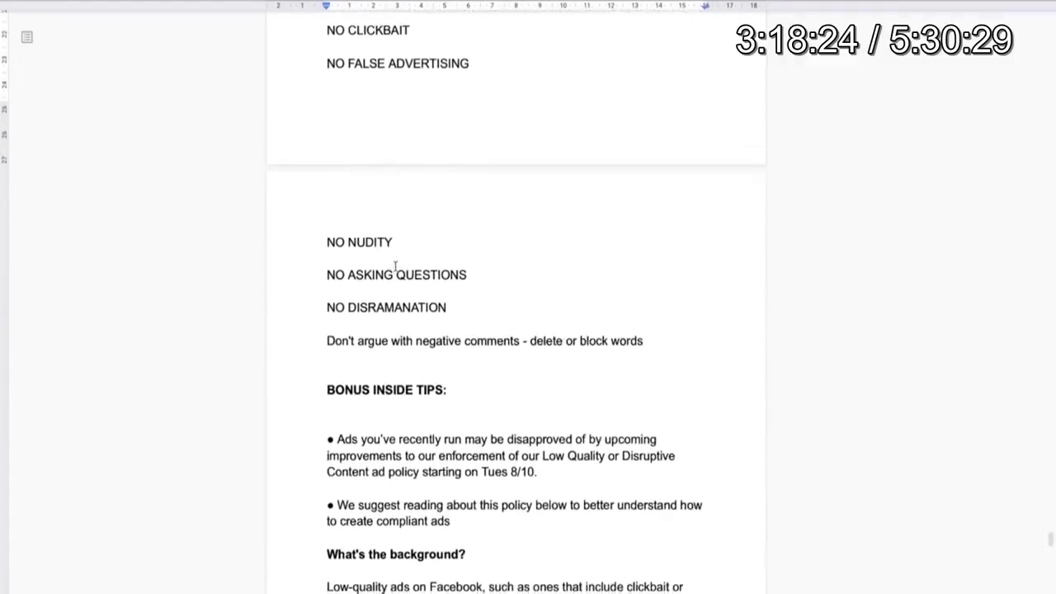
scroll(395, 266, "up", 5)
scroll(392, 264, "up", 1)
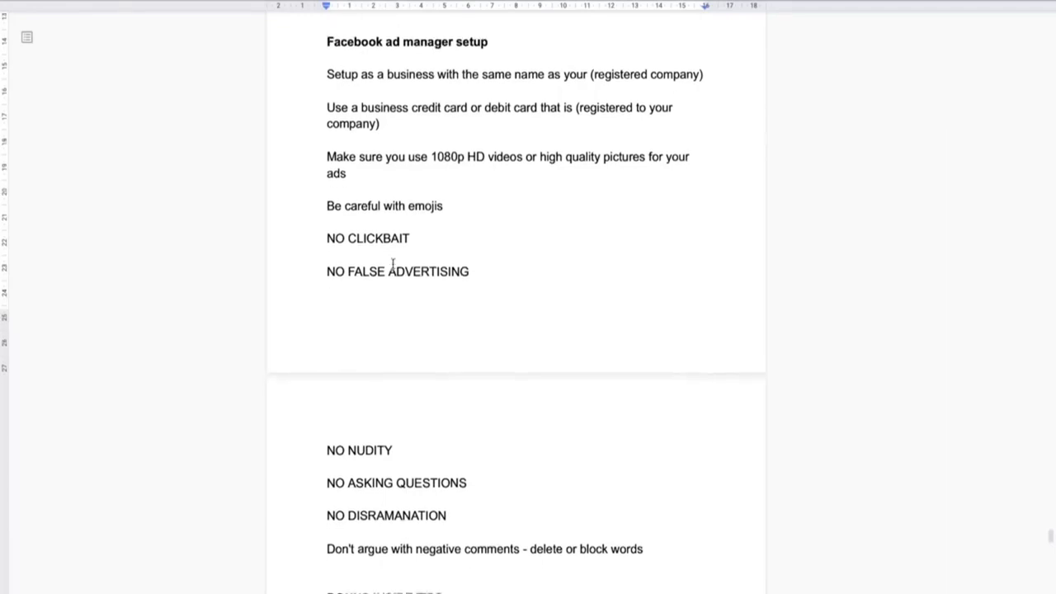
scroll(393, 264, "down", 1)
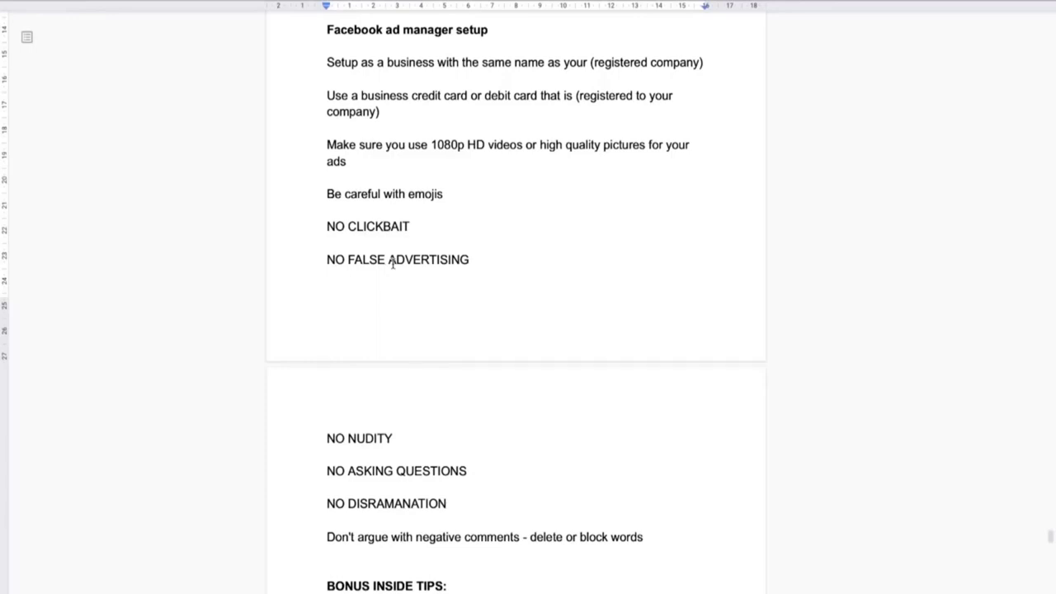
scroll(394, 264, "down", 1)
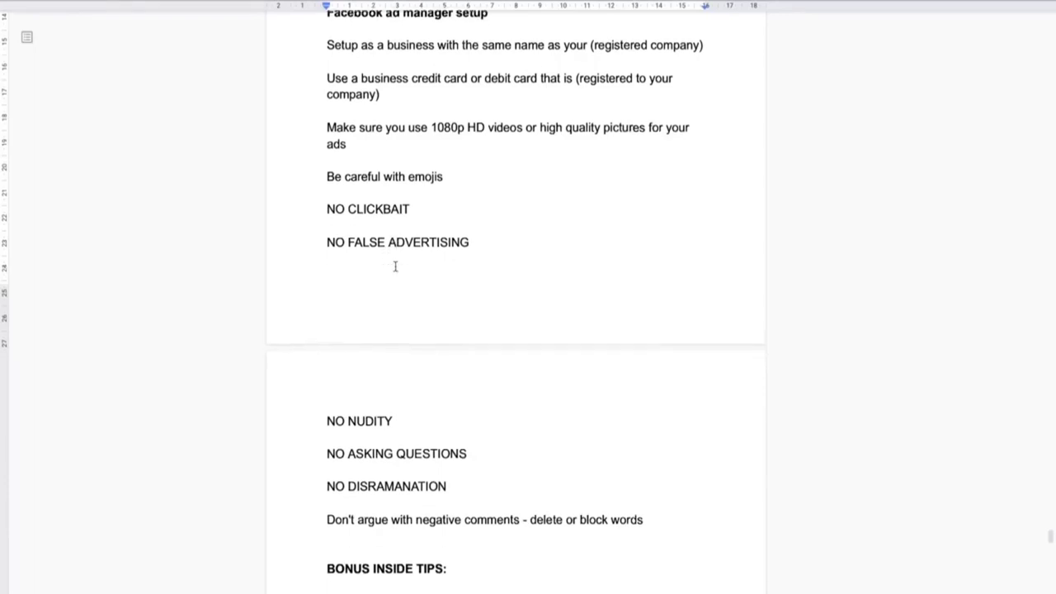
scroll(395, 265, "down", 1)
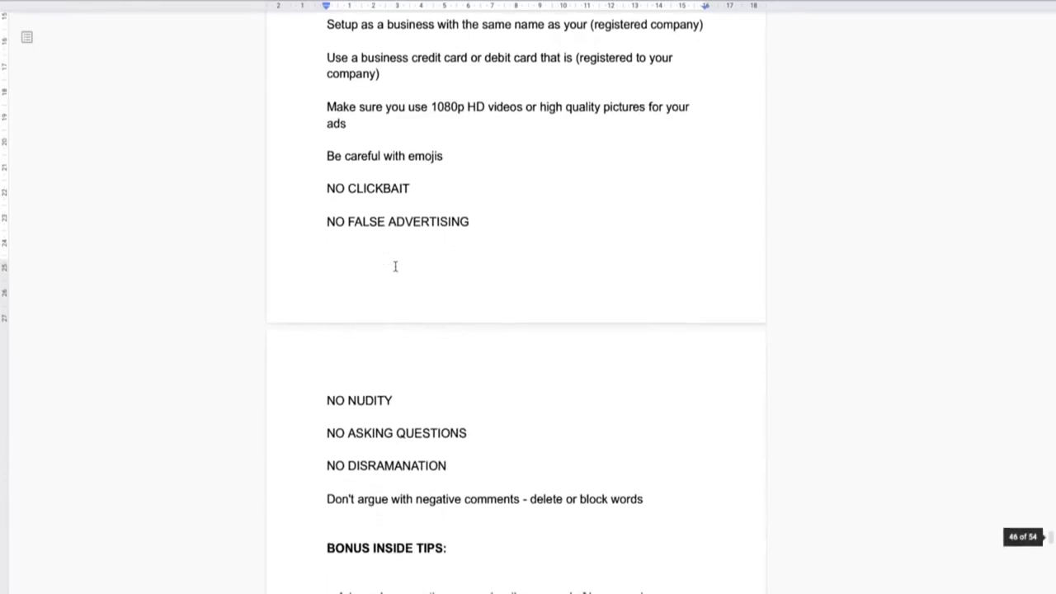
scroll(395, 266, "down", 4)
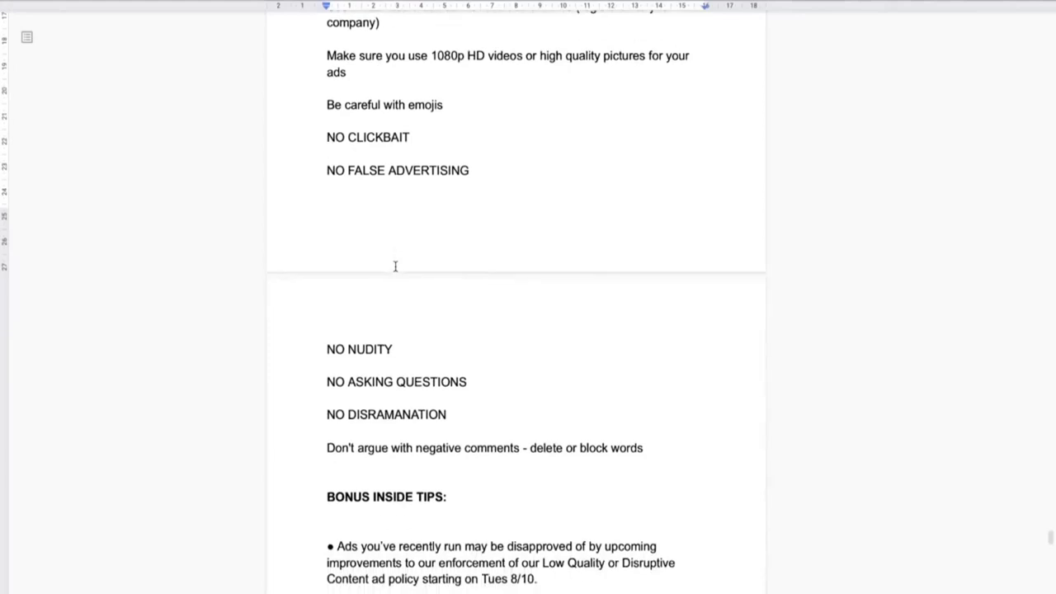
scroll(396, 265, "up", 1)
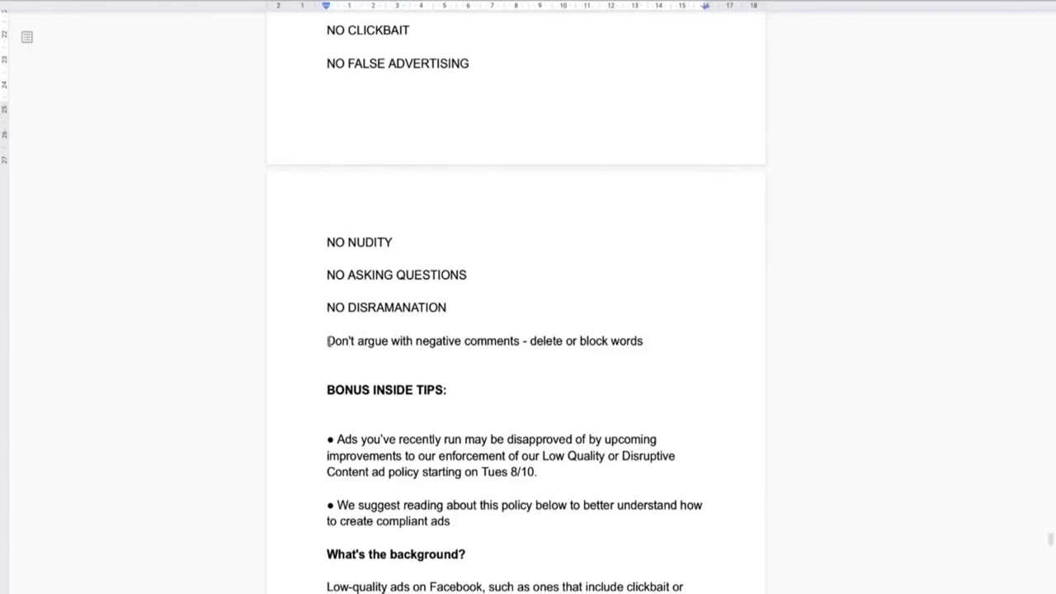
- Highlight the rule about not arguing with negative comments and deleting them or blocking words instead
left_click_drag(326, 340, 423, 341)
left_click(633, 341)
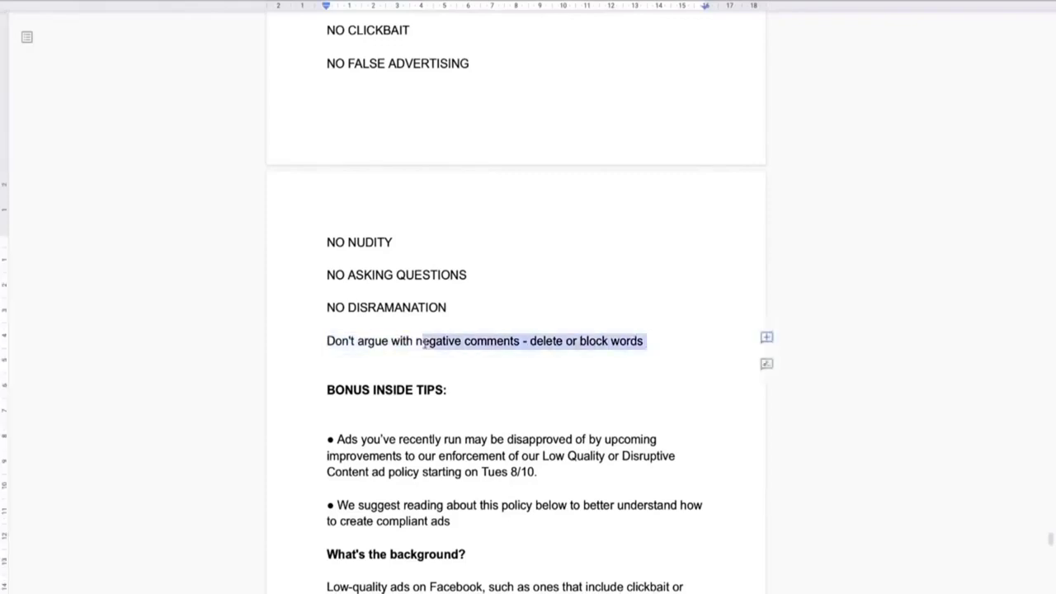
left_click(426, 341)
- Switch to Facebook Blueprint and look over the lesson page on Ad Policies for Content, Creative, and Targeting
scroll(425, 343, "up", 2)
scroll(425, 343, "up", 8)
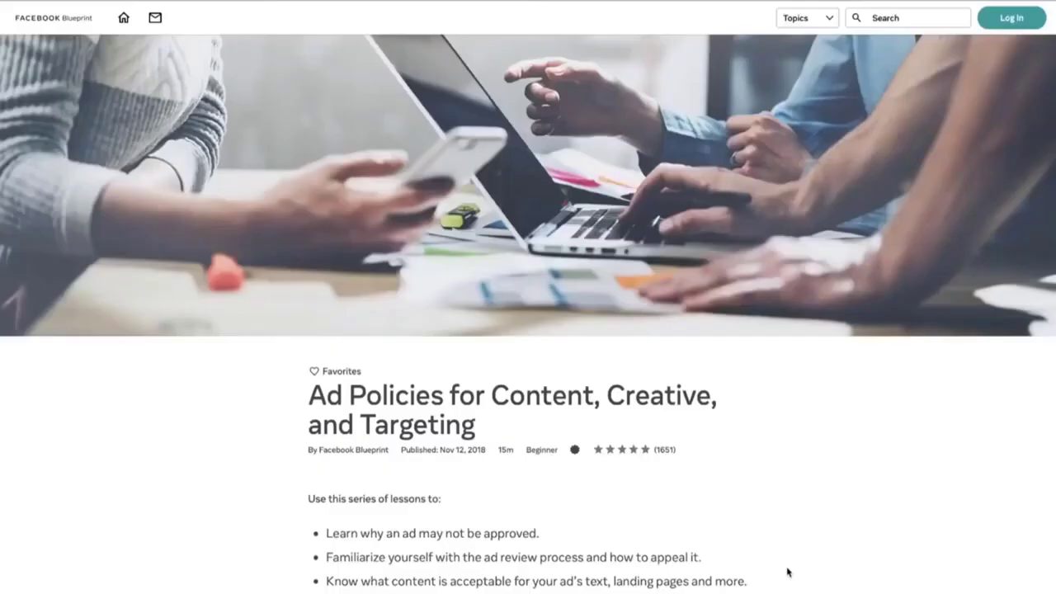
scroll(747, 536, "down", 3)
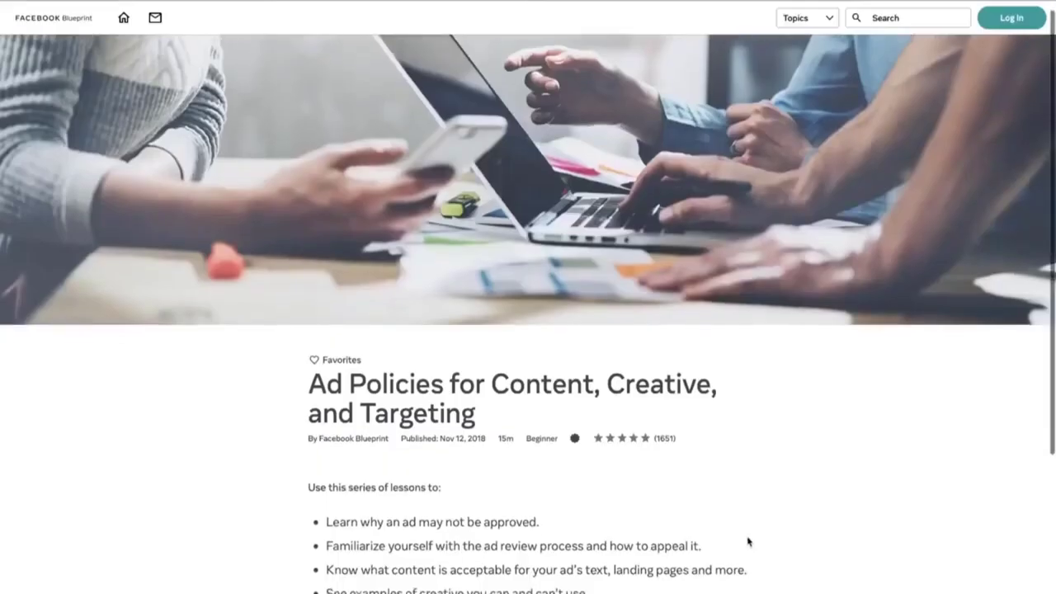
scroll(744, 529, "up", 3)
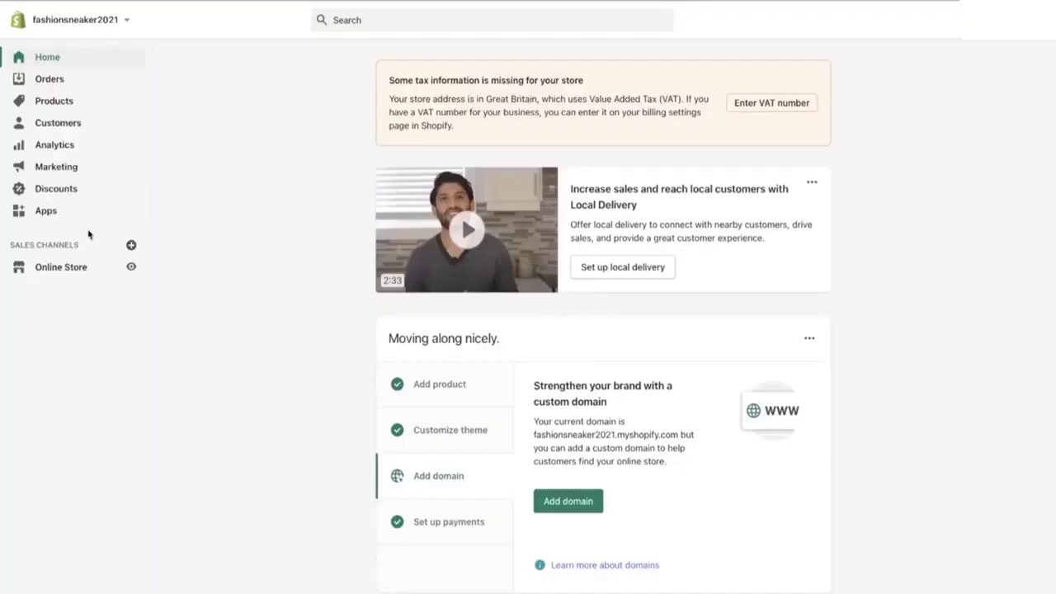
- In the Shopify admin, open the online store's preferences and start the Facebook setup for the Facebook Pixel
left_click(63, 268)
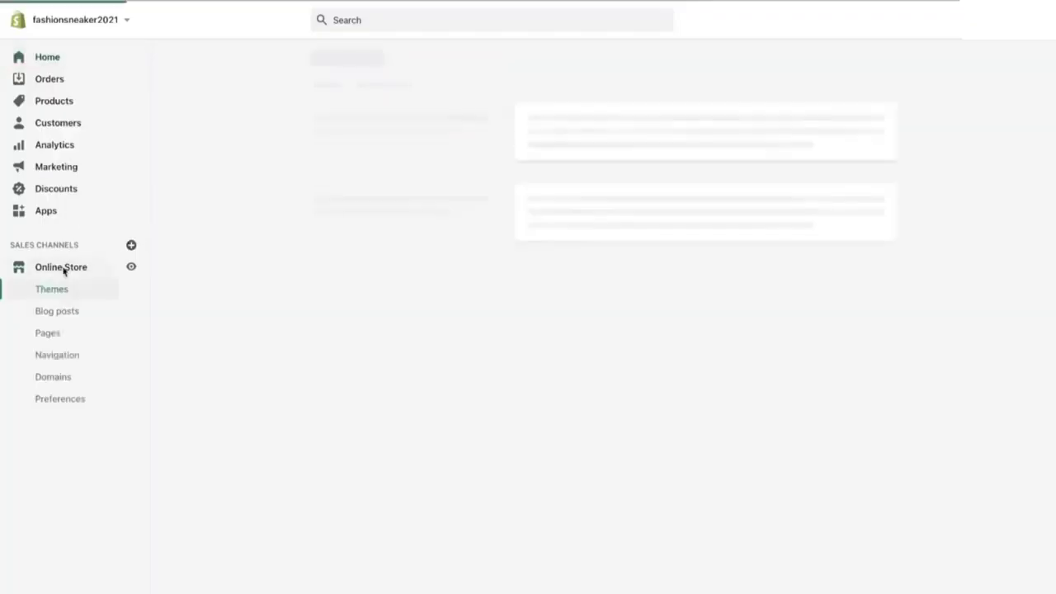
left_click(66, 398)
scroll(578, 417, "down", 7)
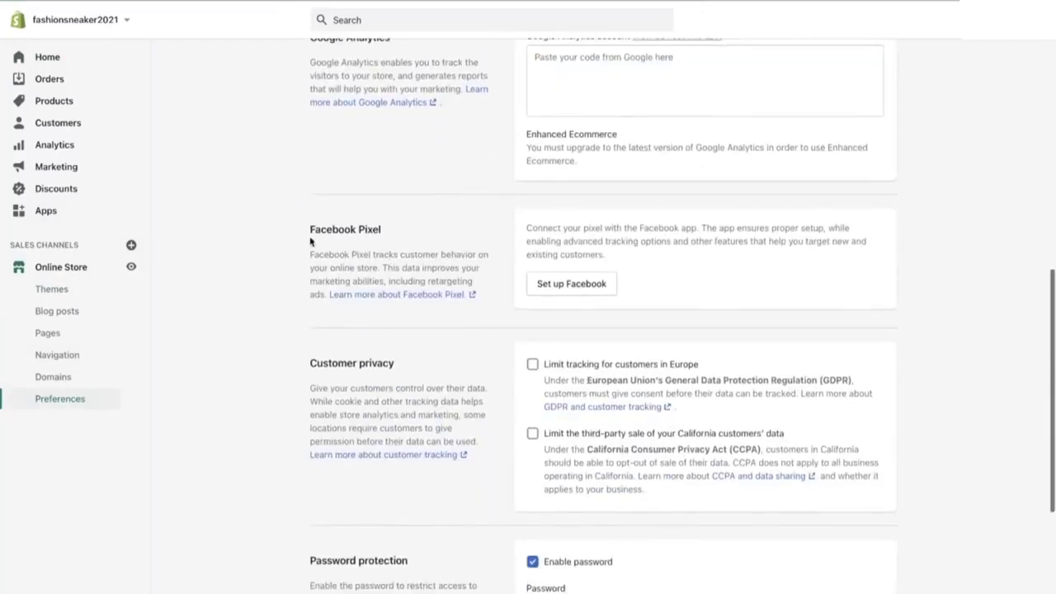
left_click(590, 279)
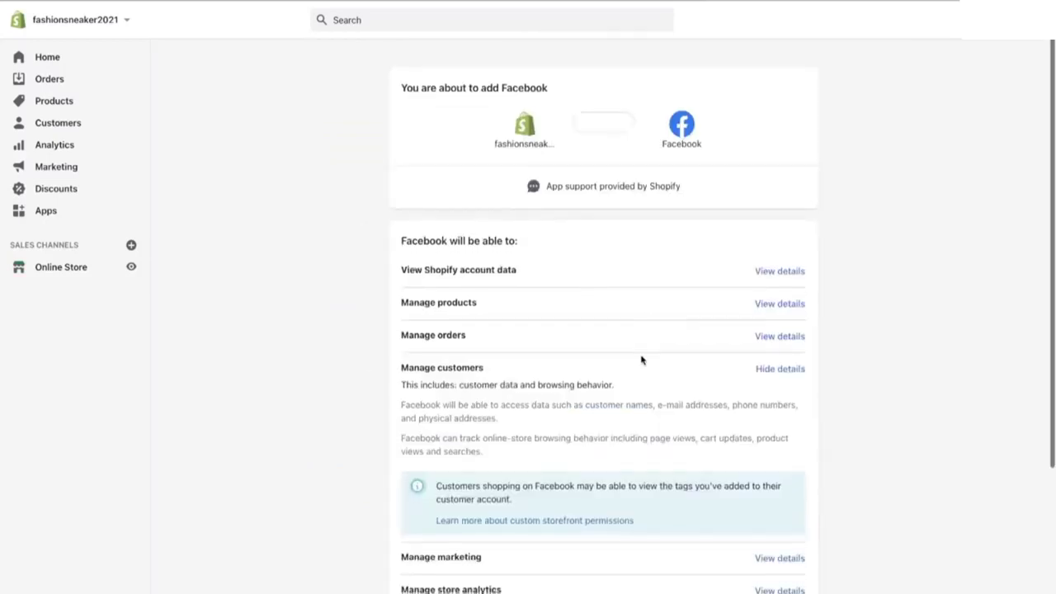
- Review the permissions Facebook requests, add Facebook as a sales channel, and start connecting the Facebook account for marketing
scroll(641, 358, "down", 3)
scroll(641, 358, "up", 3)
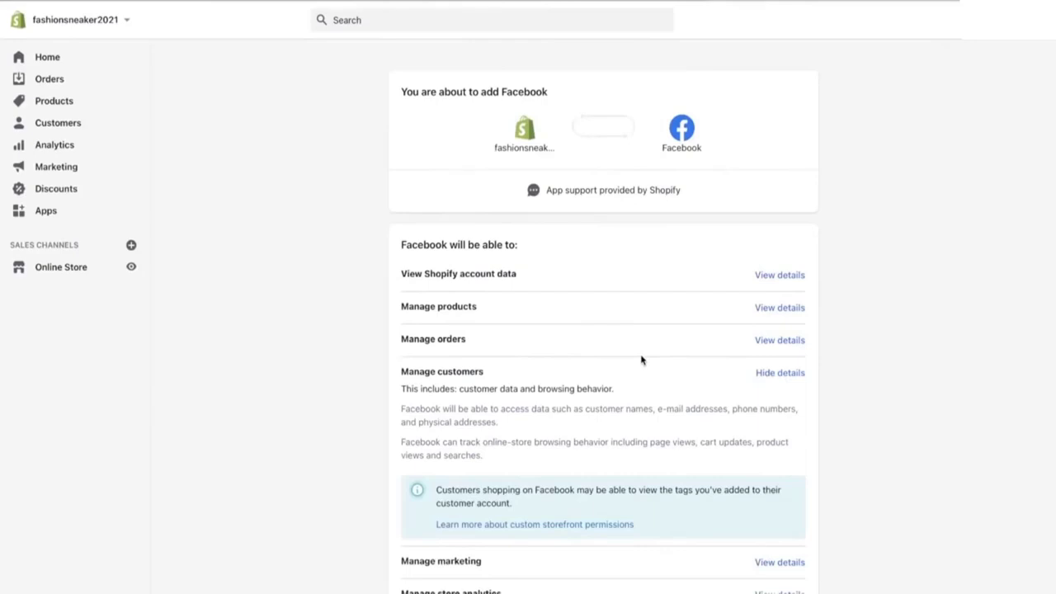
scroll(641, 358, "down", 3)
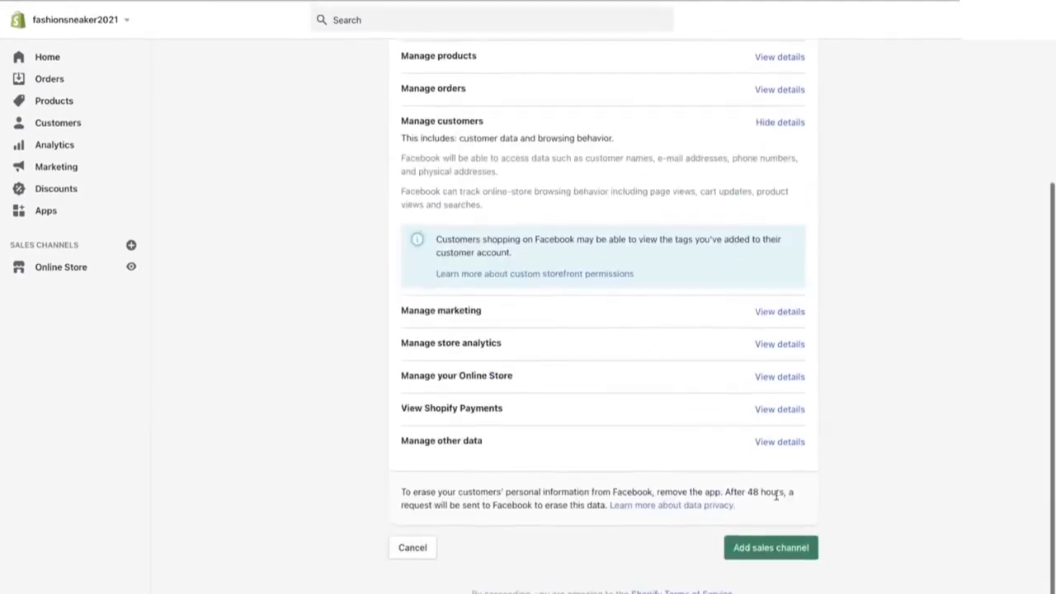
left_click(802, 551)
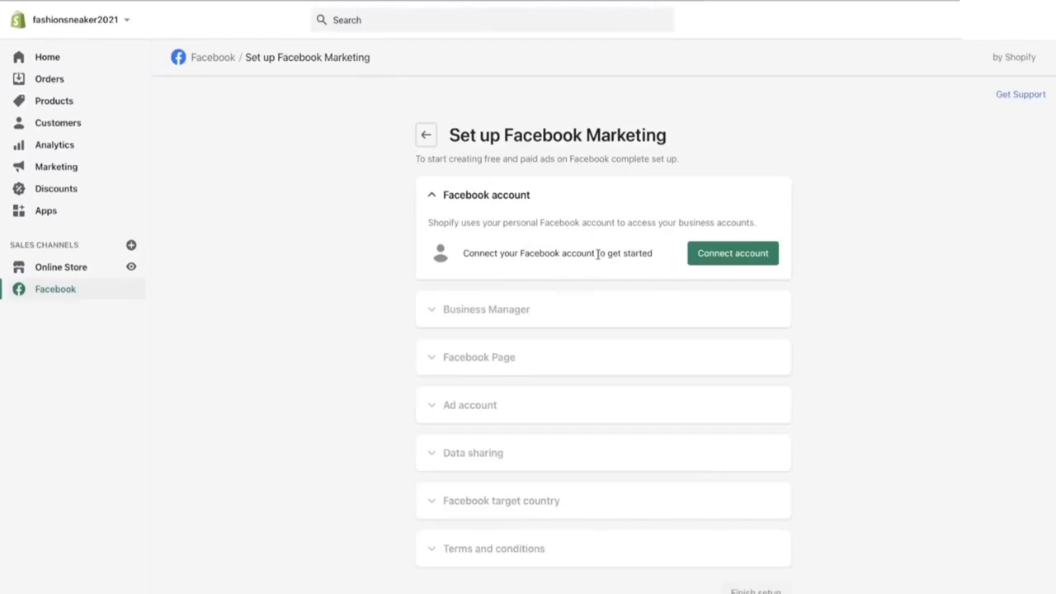
left_click(721, 251)
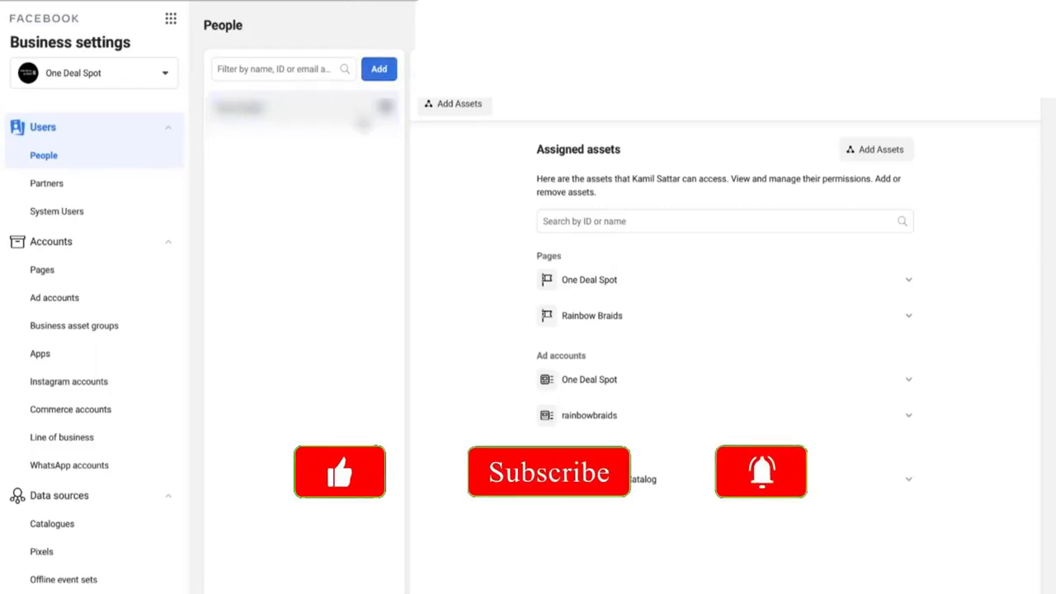
- In Facebook Business settings, add the existing Fashion Sneakers page to the One Deal Spot business
left_click(63, 274)
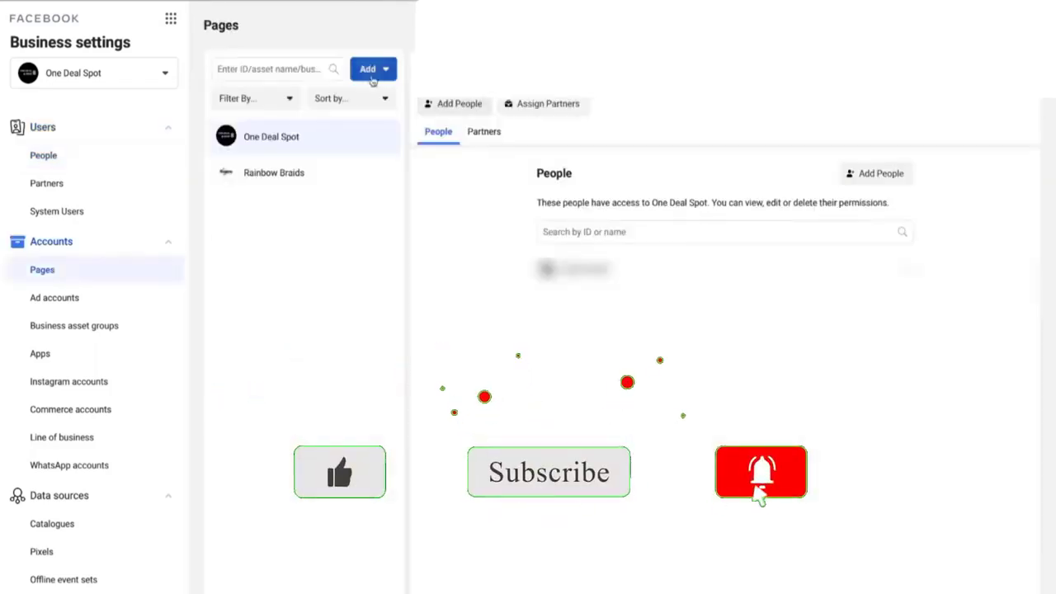
left_click(372, 73)
left_click(401, 107)
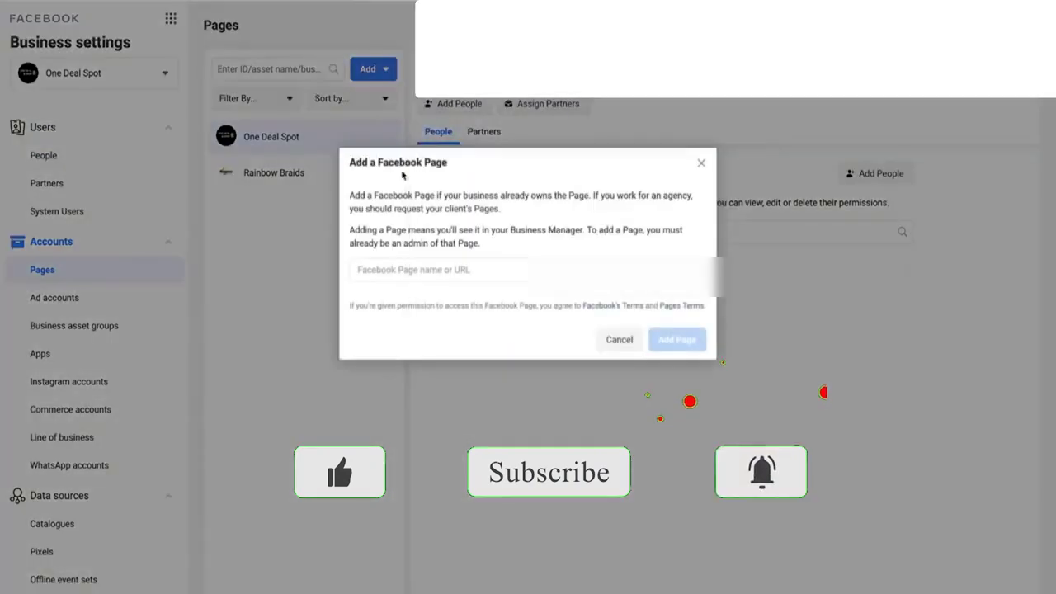
left_click(412, 267)
type("fas")
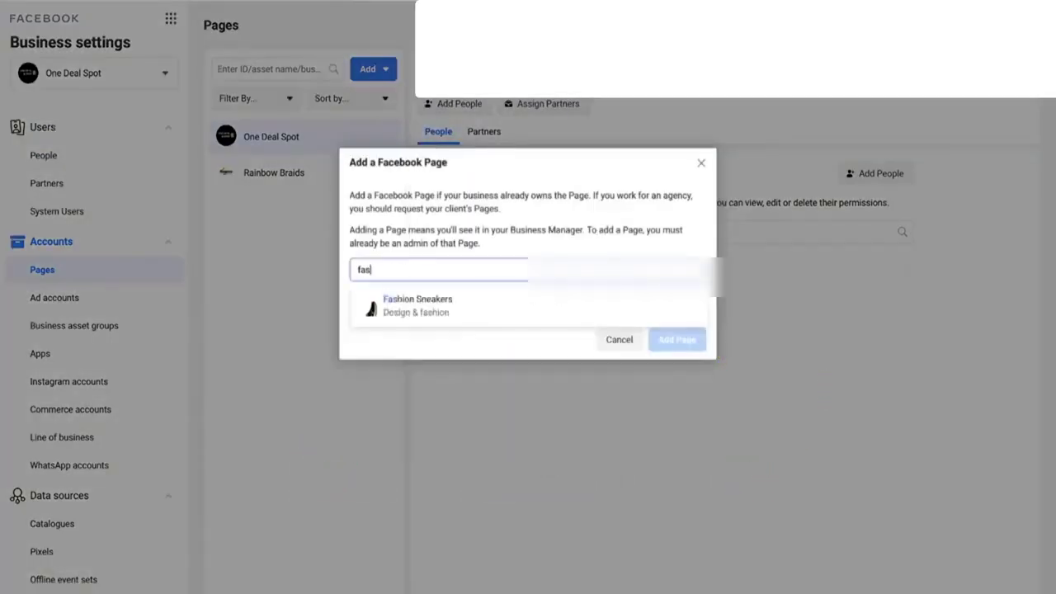
left_click(404, 300)
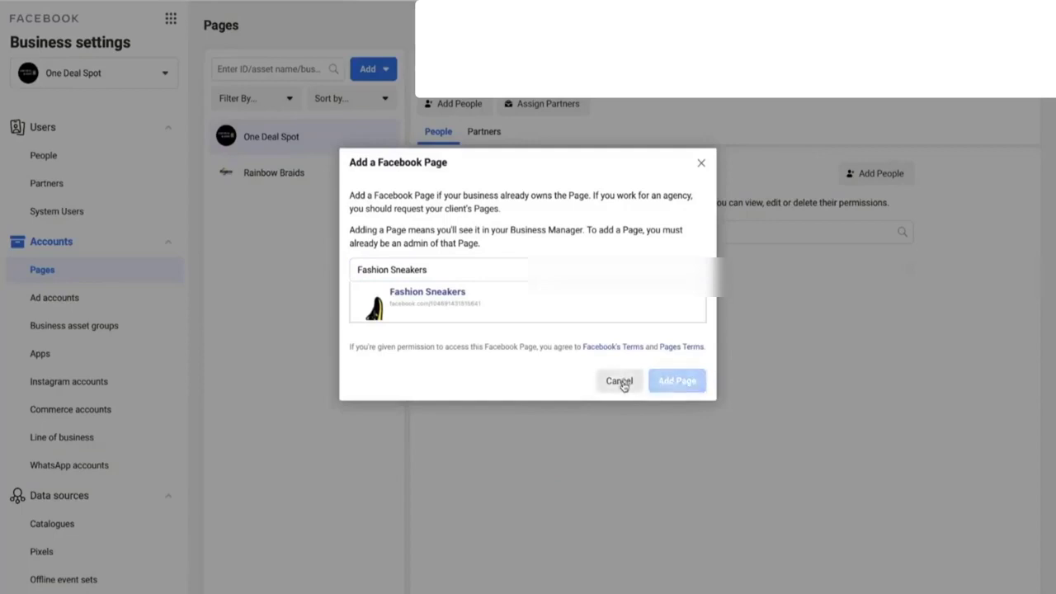
left_click(528, 298)
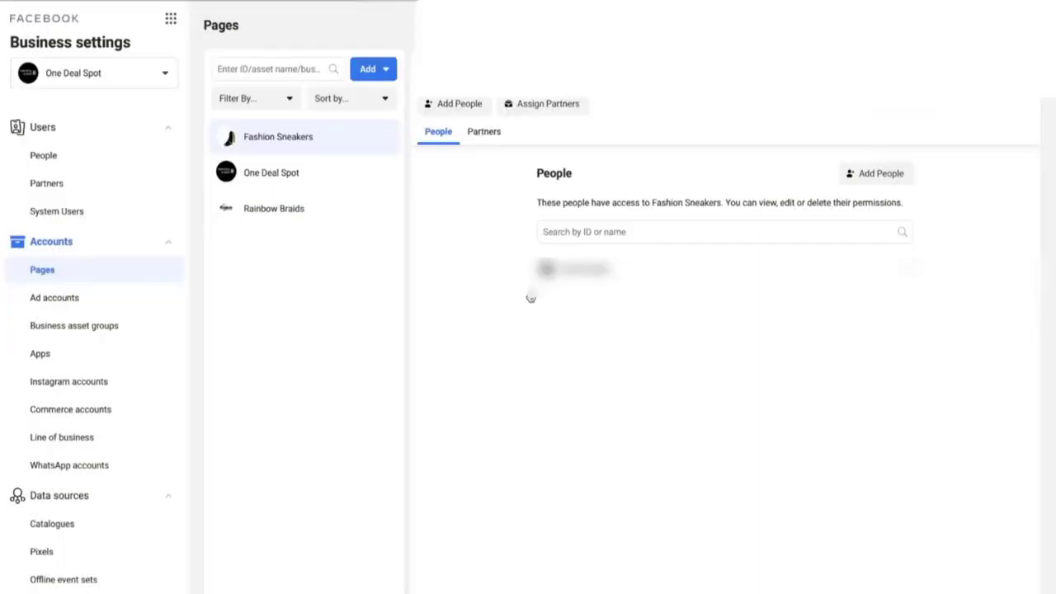
- Create a new ad account named "Fashion sneaker" and set it to be used for My business (One Deal Spot)
left_click(85, 303)
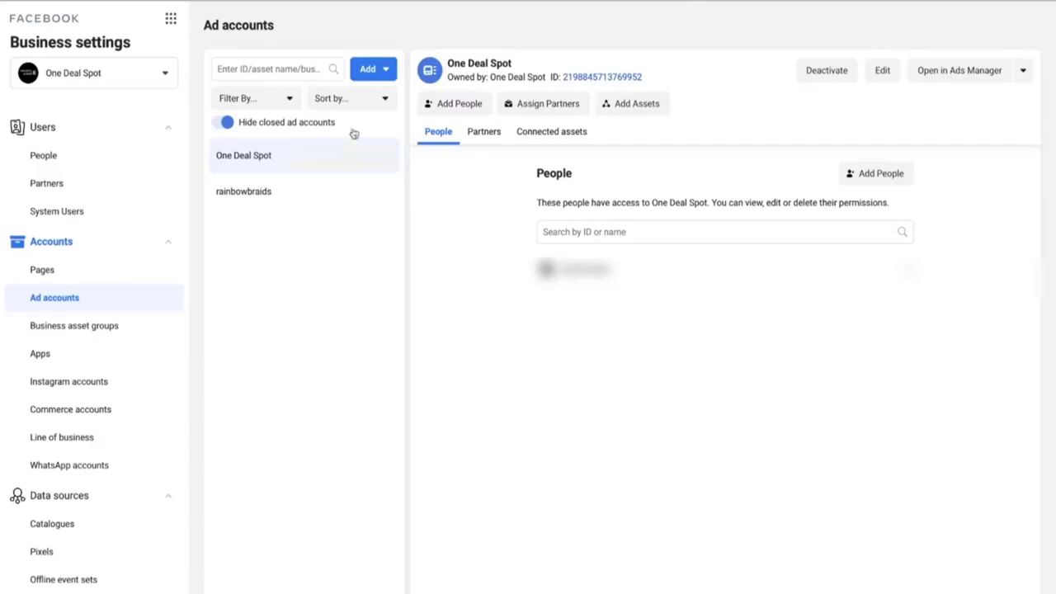
left_click(369, 69)
left_click(391, 221)
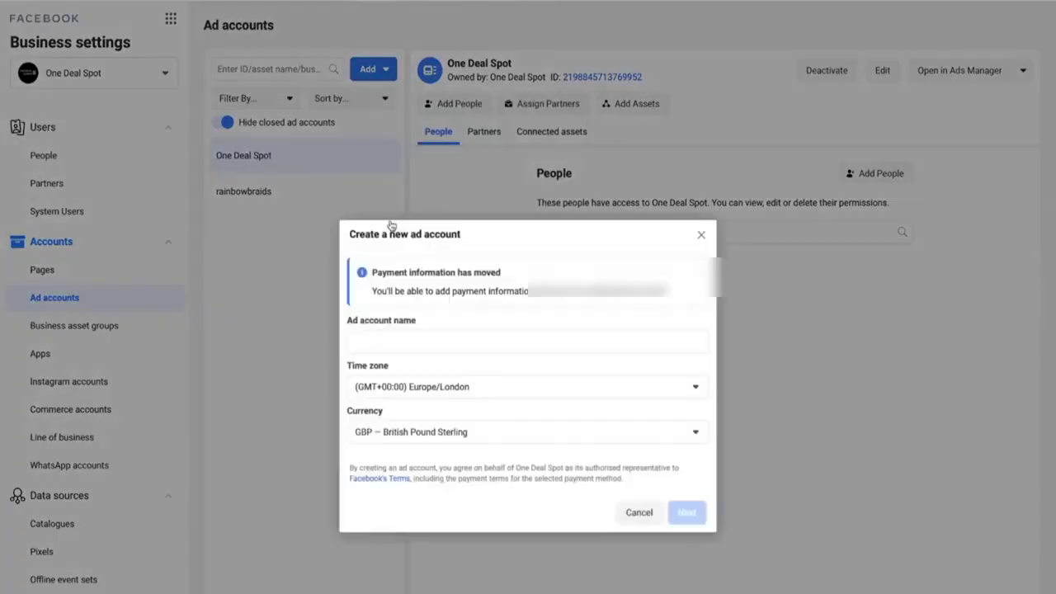
left_click(409, 338)
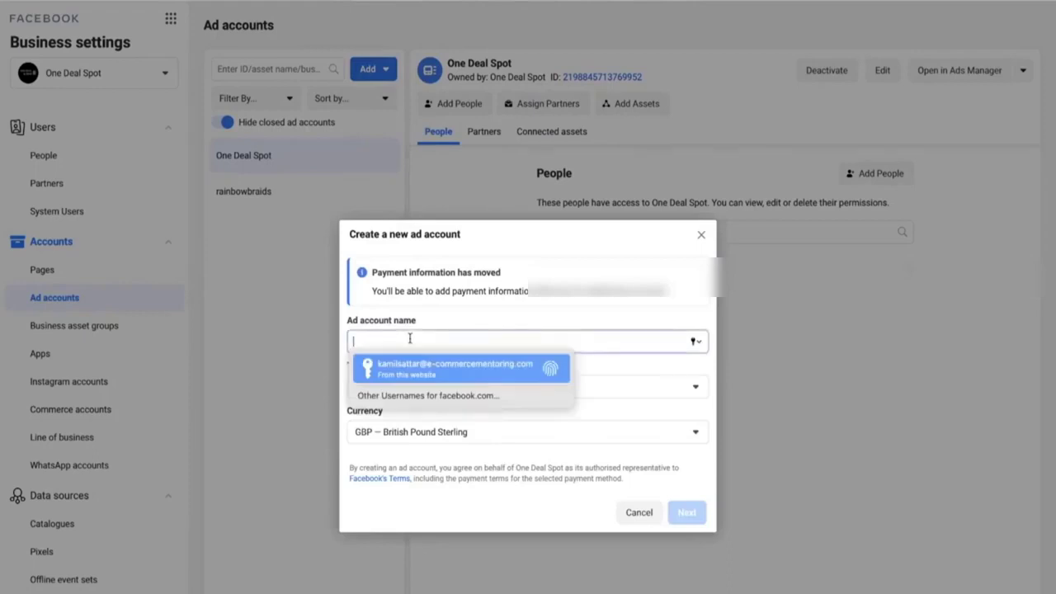
type("Fa")
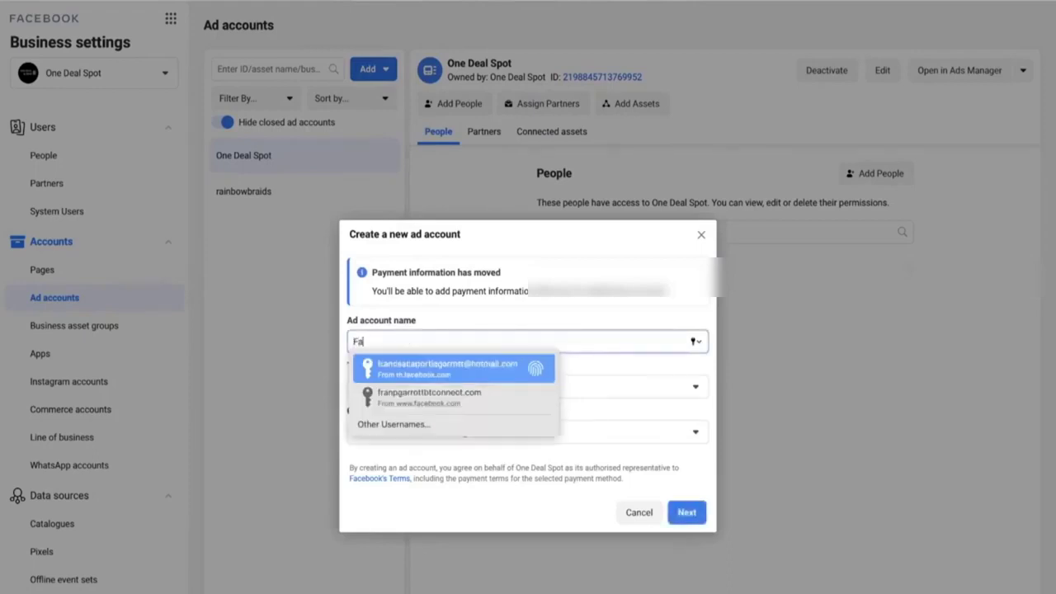
type("shion ")
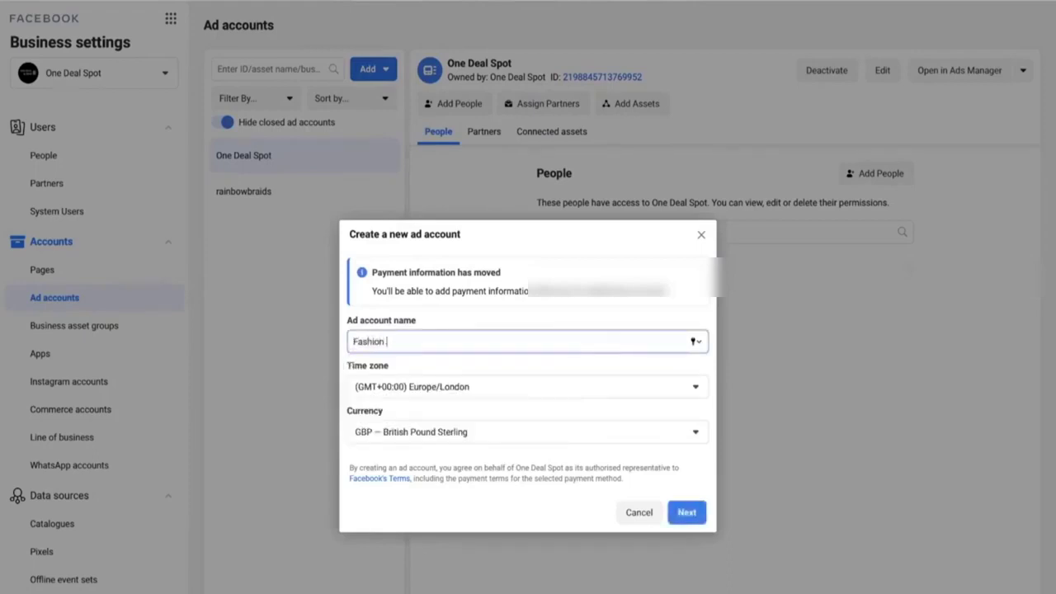
type("sneaker")
left_click(686, 512)
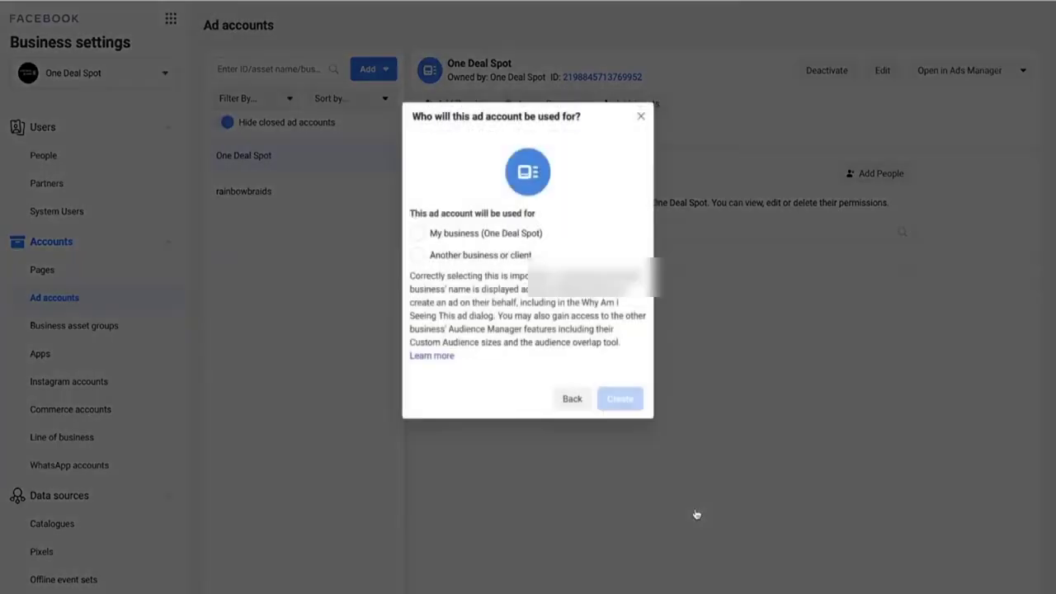
left_click(453, 238)
left_click(618, 399)
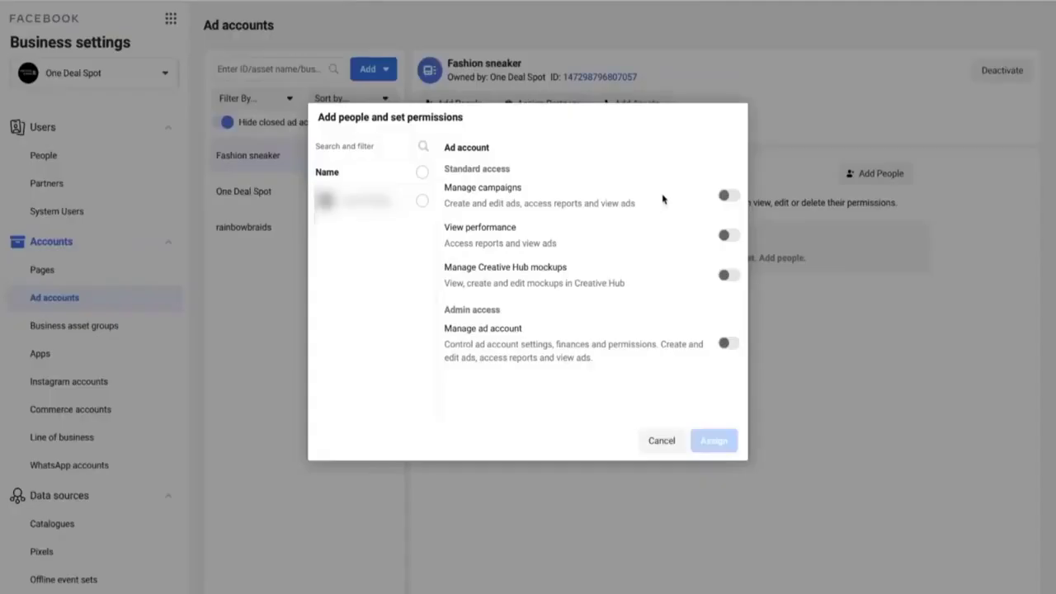
- Assign the listed person to the Fashion sneaker ad account with admin access to manage the ad account
left_click(384, 204)
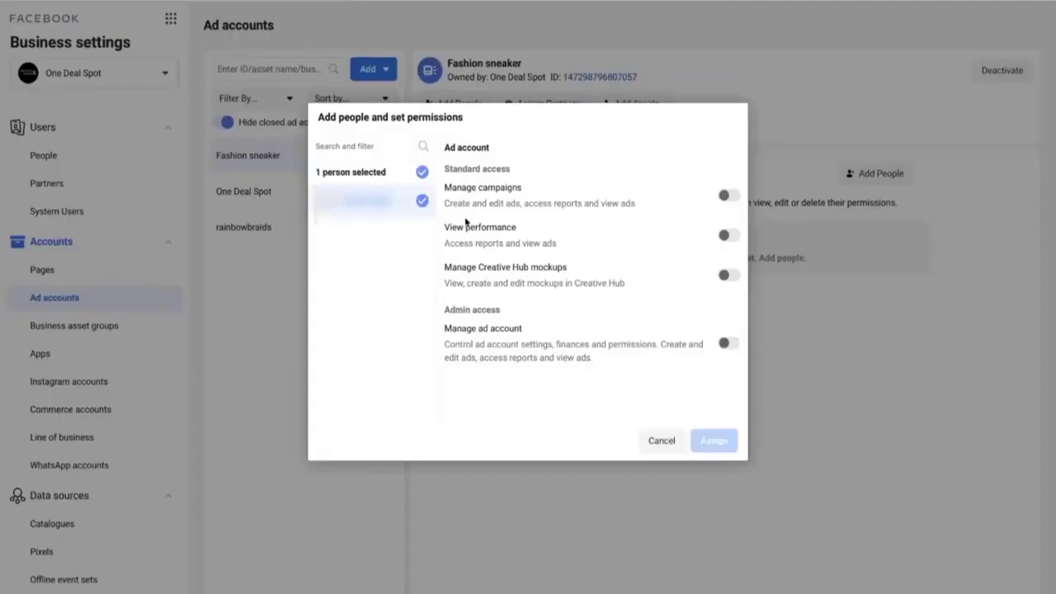
left_click(730, 196)
left_click(732, 346)
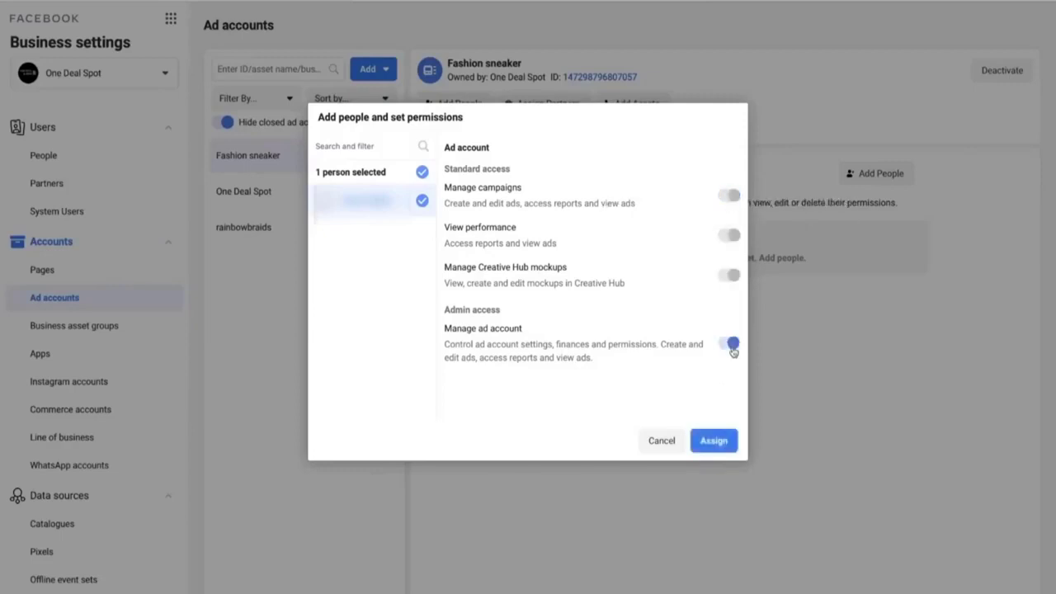
left_click(714, 439)
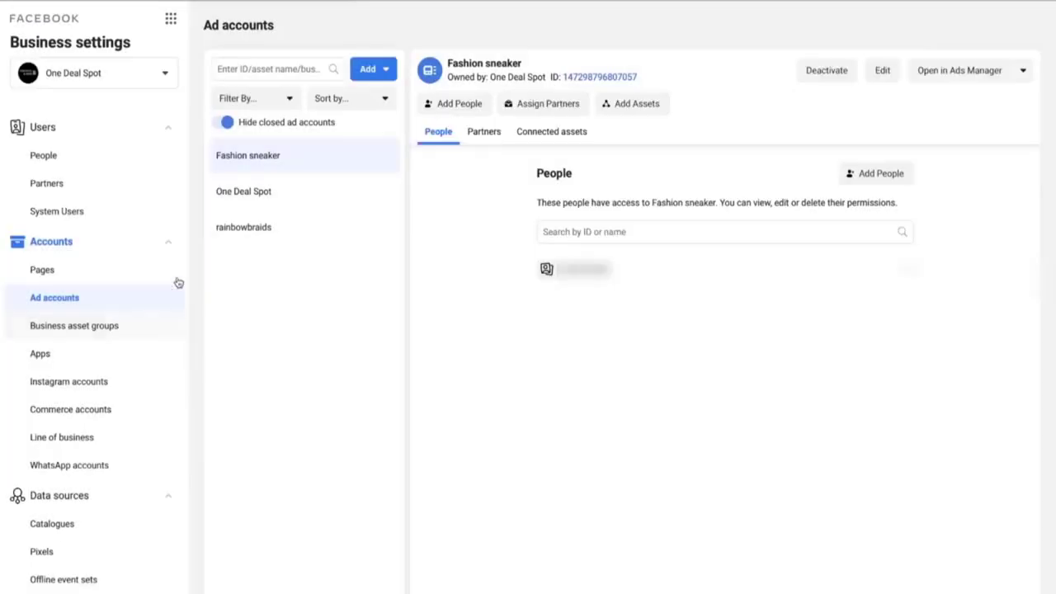
- Review the ways to add an ad account, and check the One Deal Spot business's Instagram accounts
left_click(381, 75)
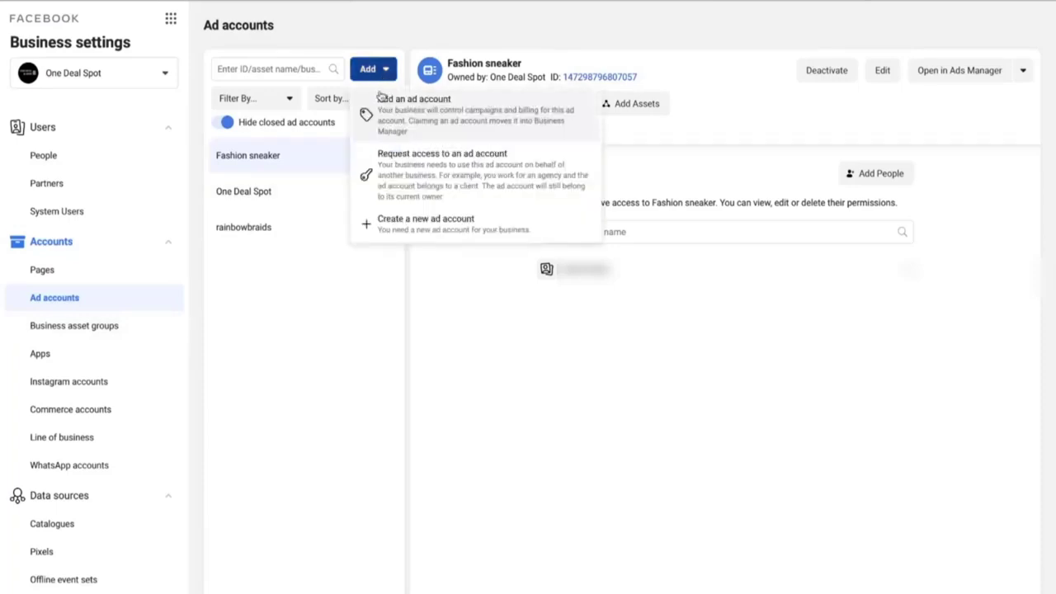
left_click(286, 379)
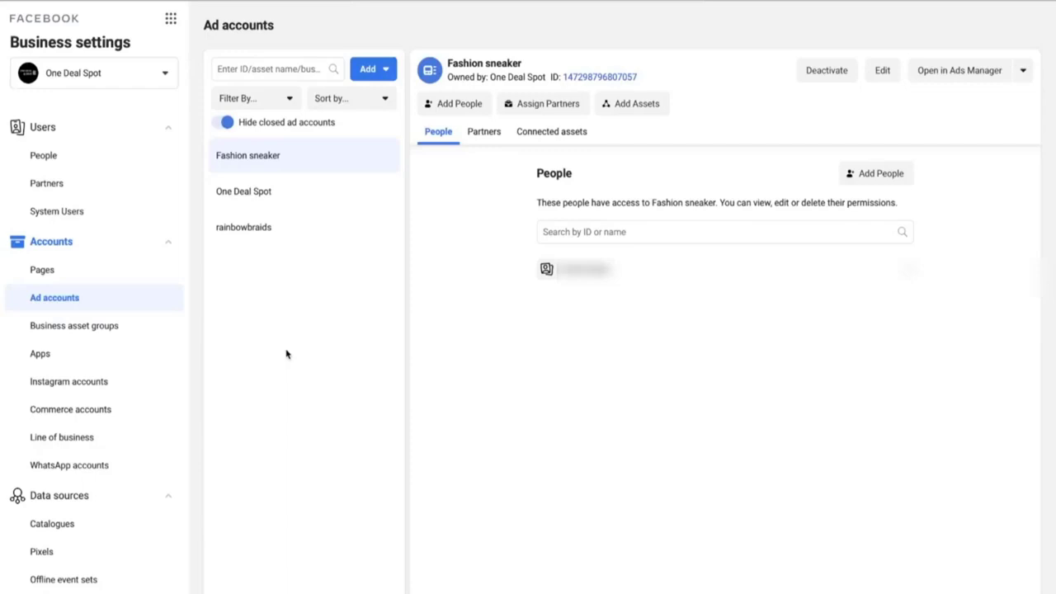
left_click(82, 383)
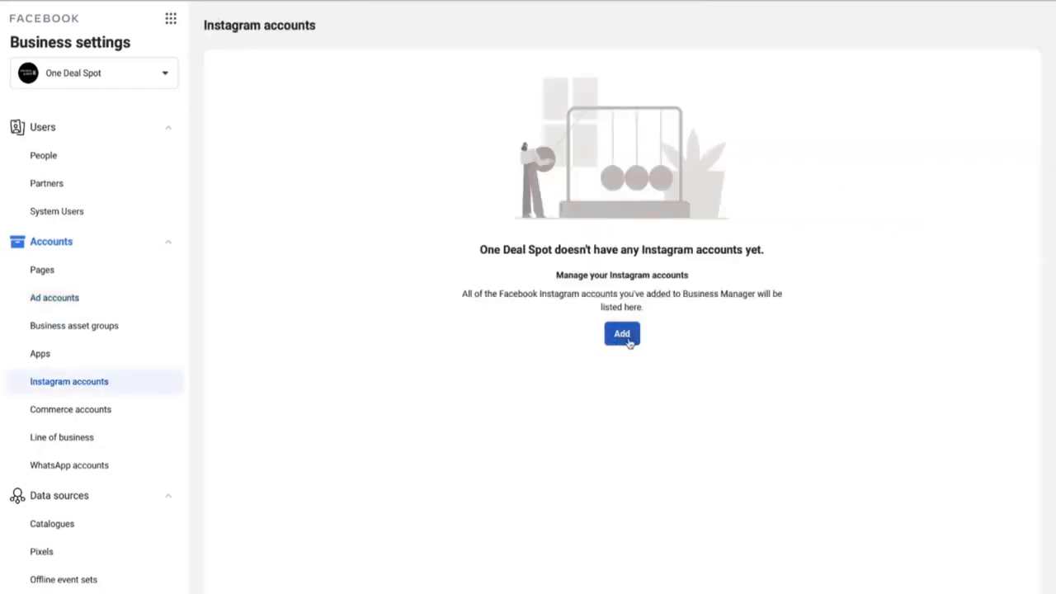
- Examine the payment methods and the business verification status of One Deal Spot
scroll(52, 419, "down", 6)
left_click(99, 444)
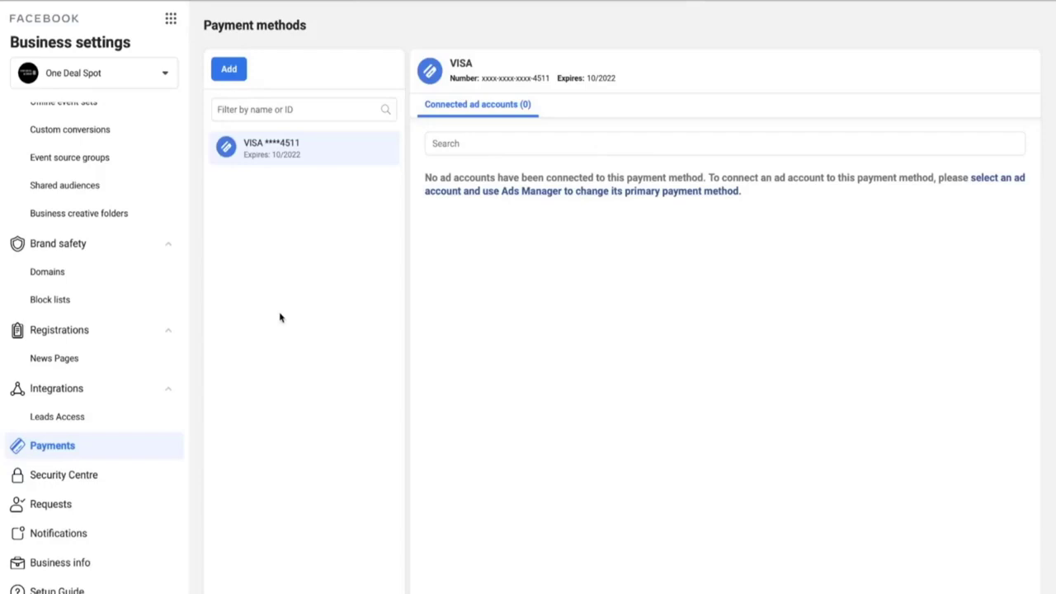
left_click(76, 567)
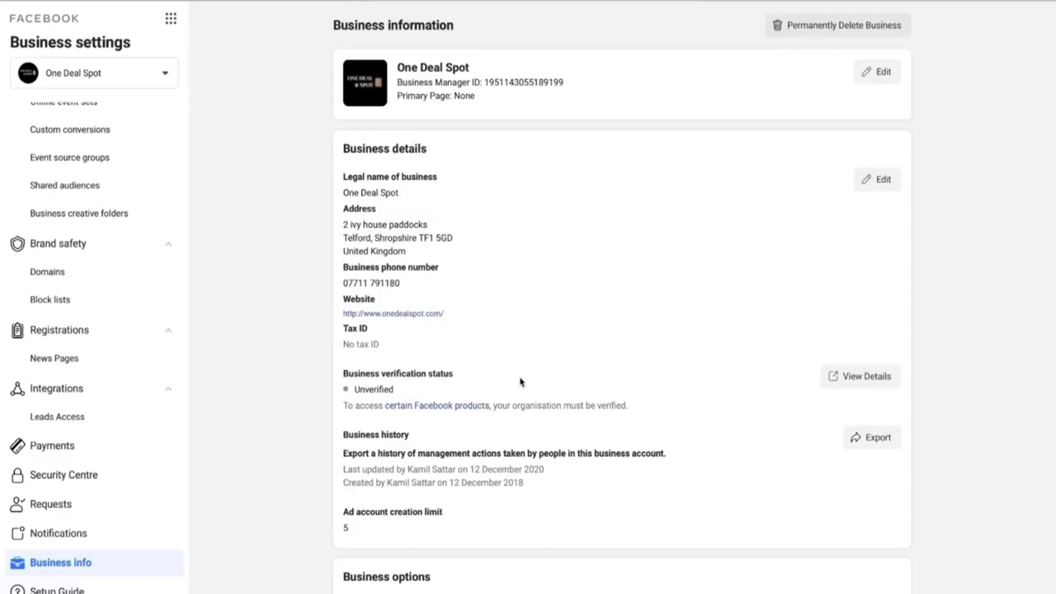
double_click(368, 388)
left_click(369, 386)
left_click_drag(361, 388, 404, 394)
left_click(366, 387)
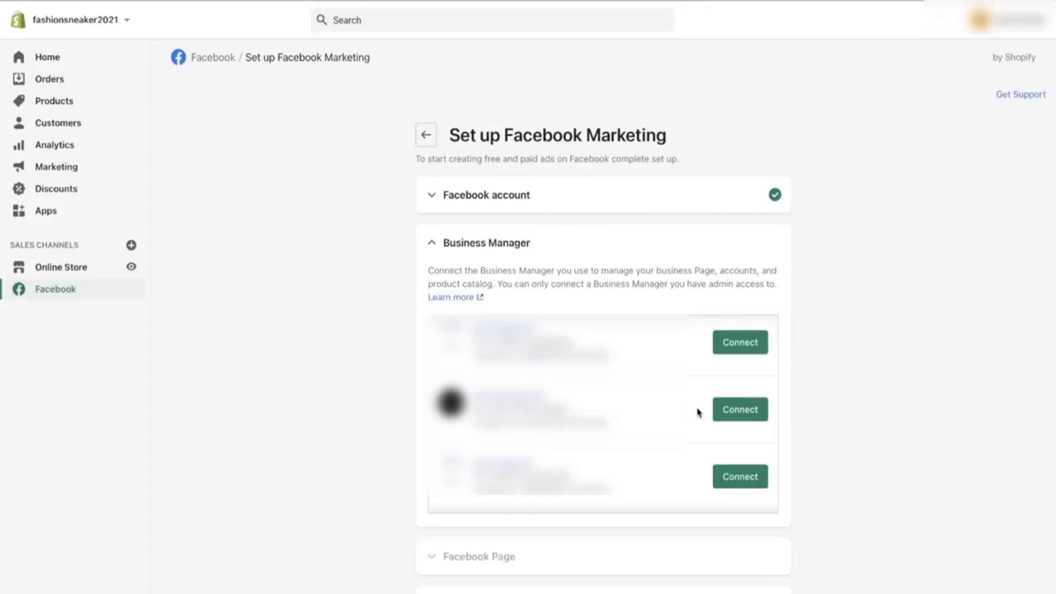
- In Shopify's Facebook Marketing setup, connect the One Deal Spot Business Manager and the Fashion Sneakers page
left_click(732, 409)
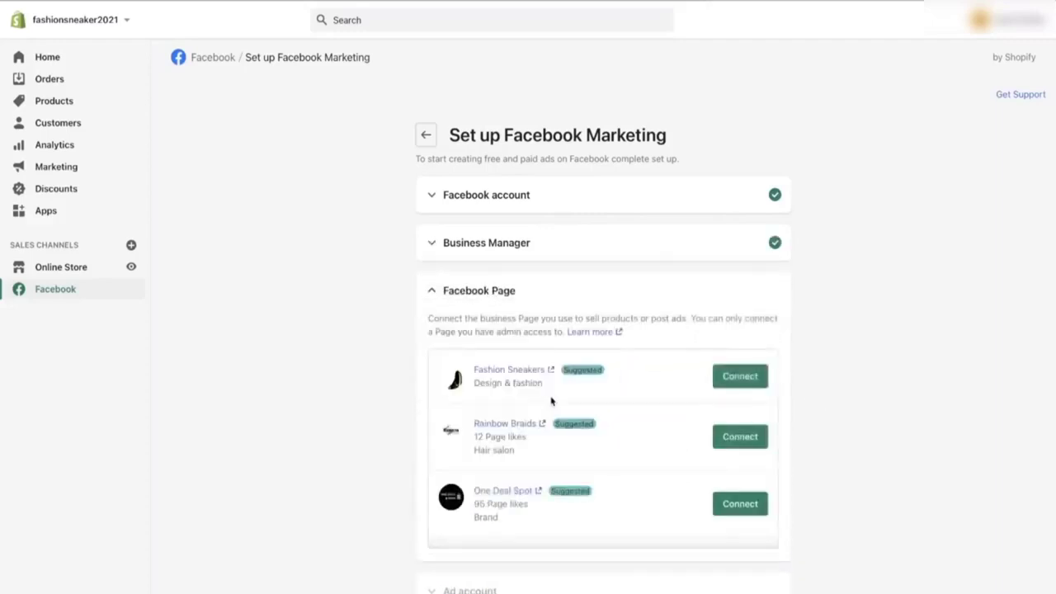
left_click(755, 377)
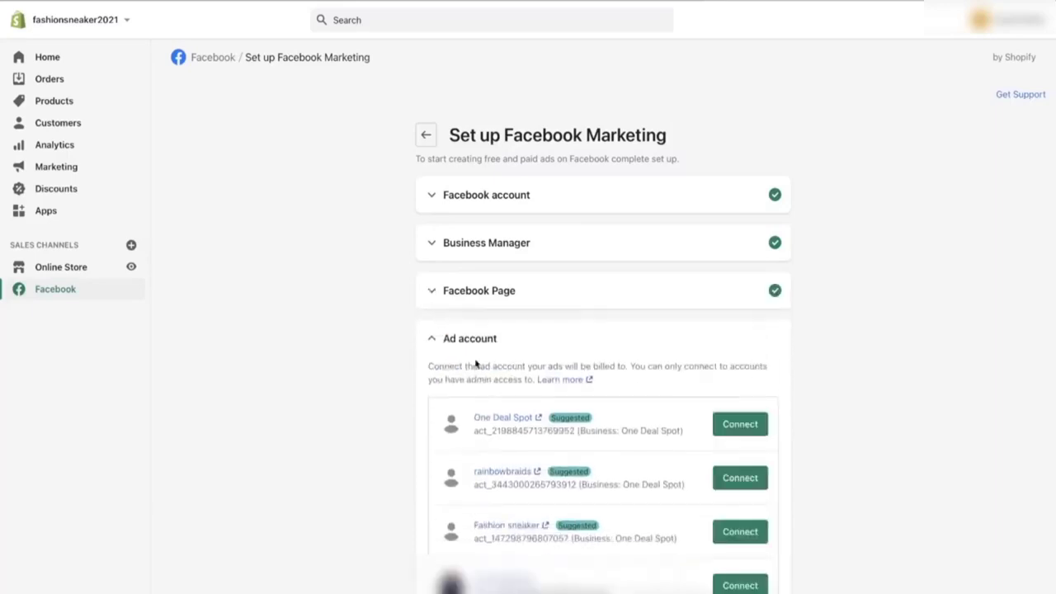
- Connect the Fashion sneaker ad account and accept the Facebook Business Tools Terms
left_click(740, 533)
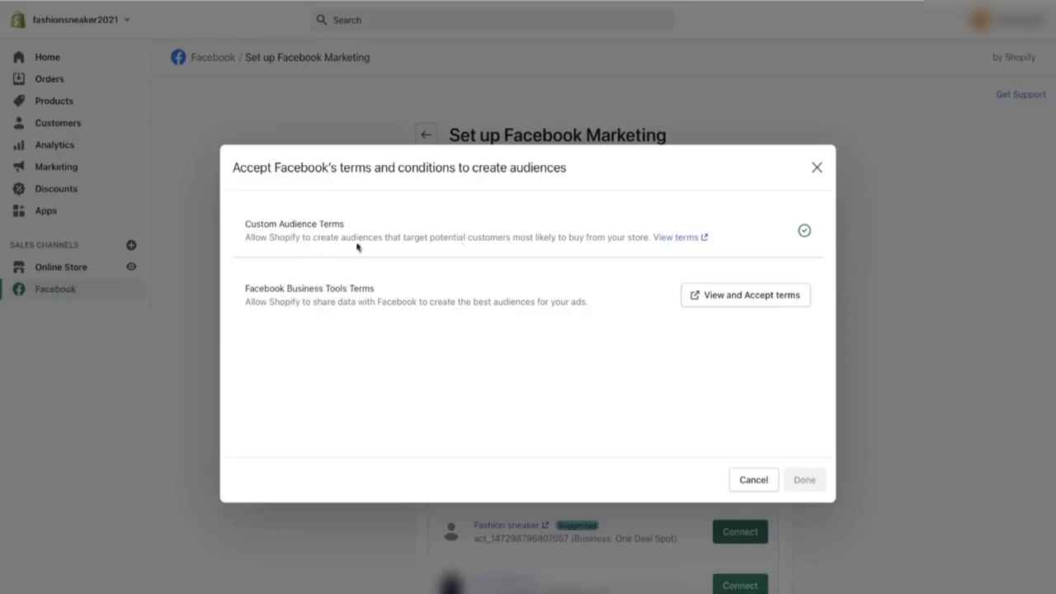
left_click(728, 297)
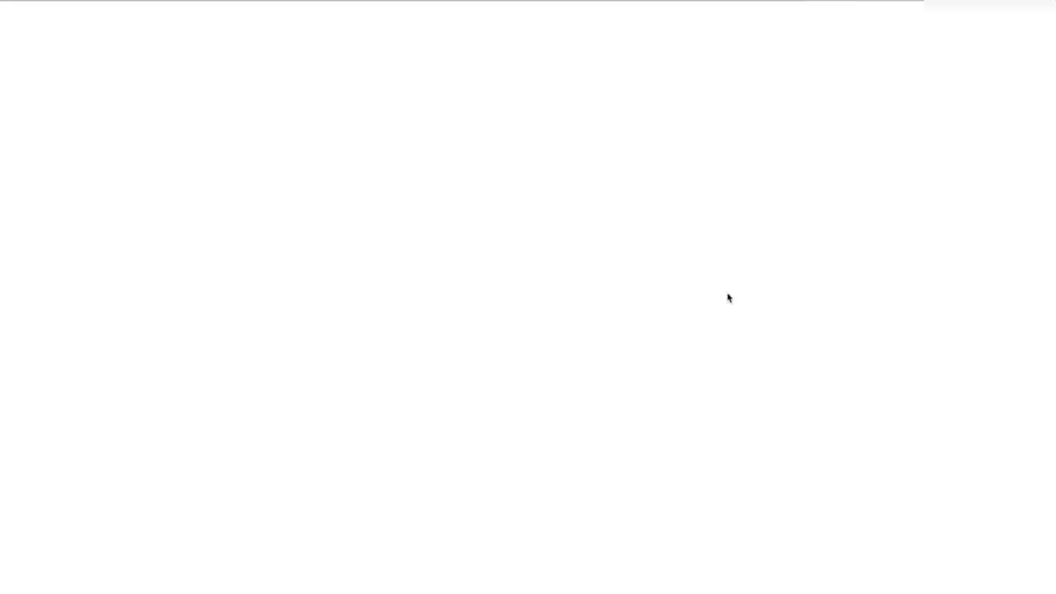
scroll(591, 422, "down", 15)
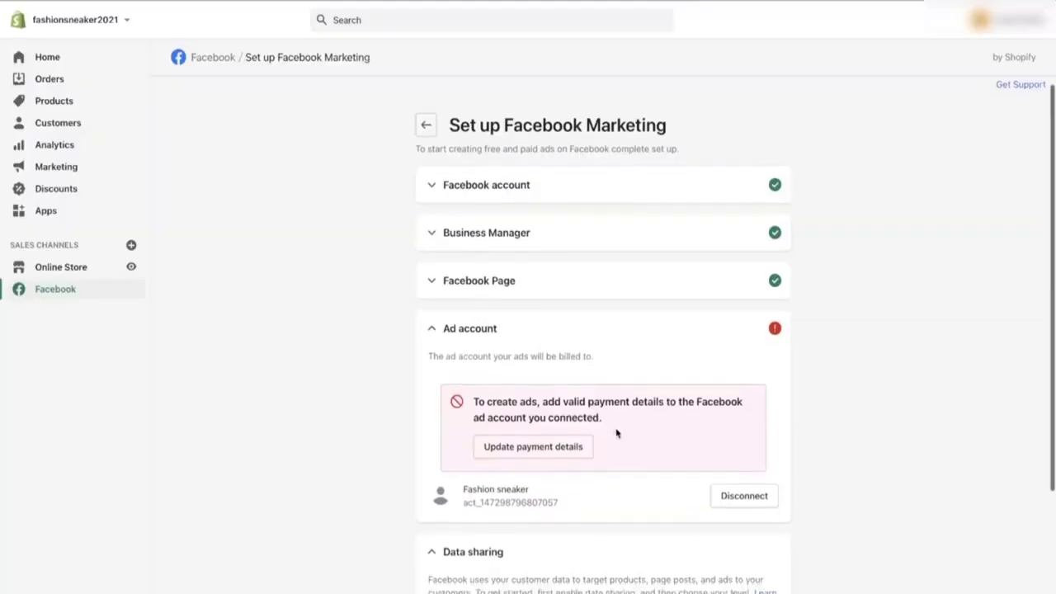
- From the ad account's payment details request, go to Facebook billing and open the payment settings for the Fashion sneaker account
scroll(616, 434, "down", 1)
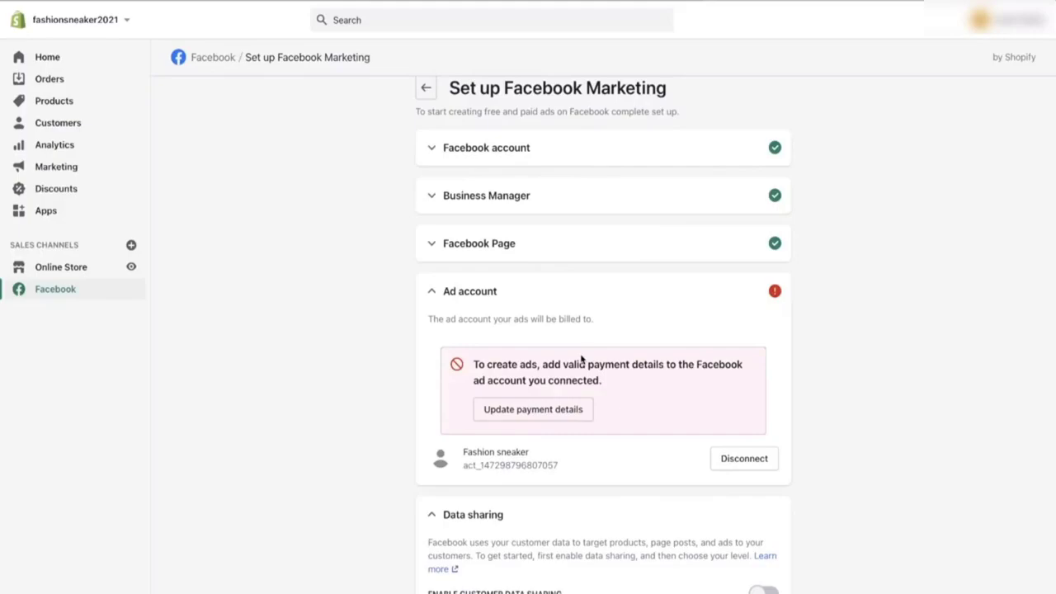
left_click(536, 412)
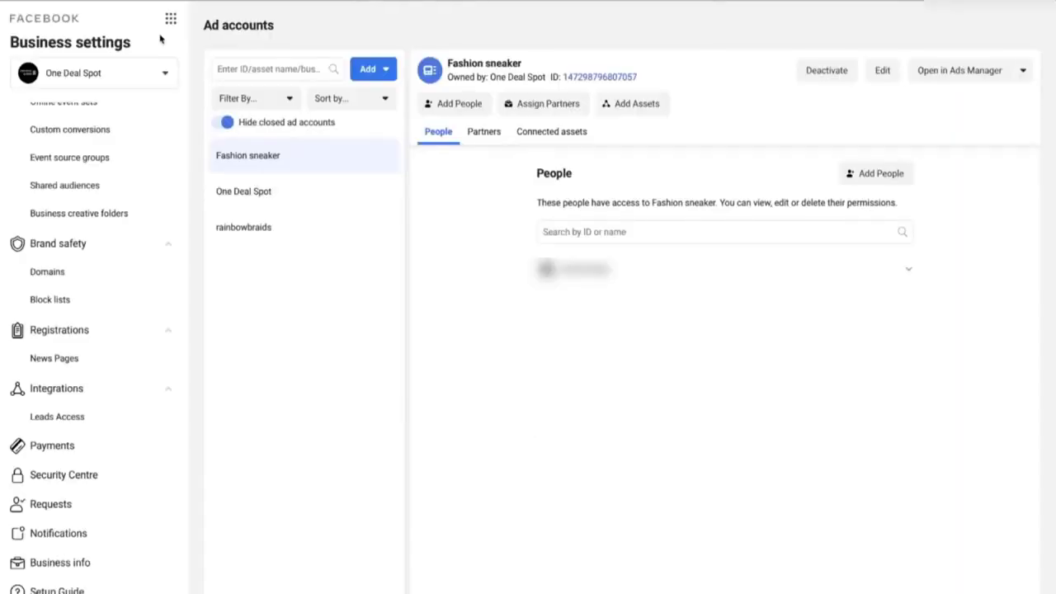
left_click(170, 19)
left_click(242, 66)
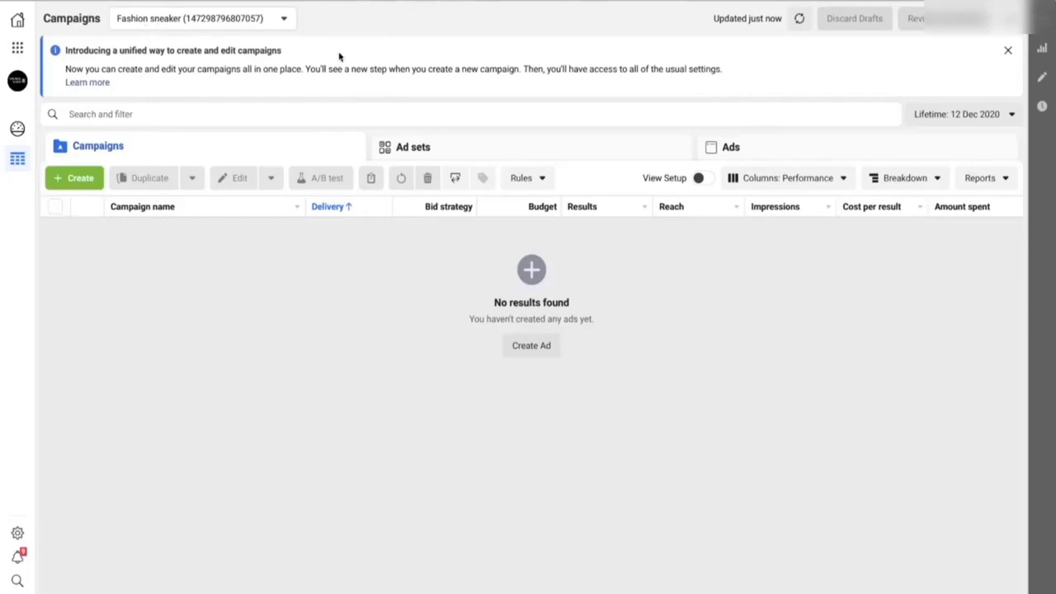
left_click(17, 48)
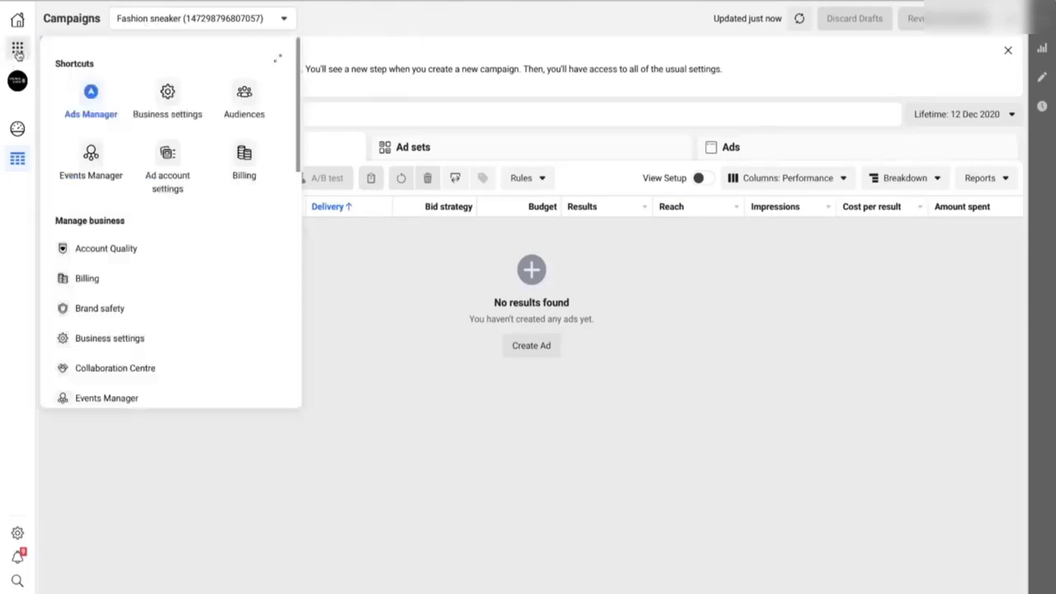
left_click(140, 279)
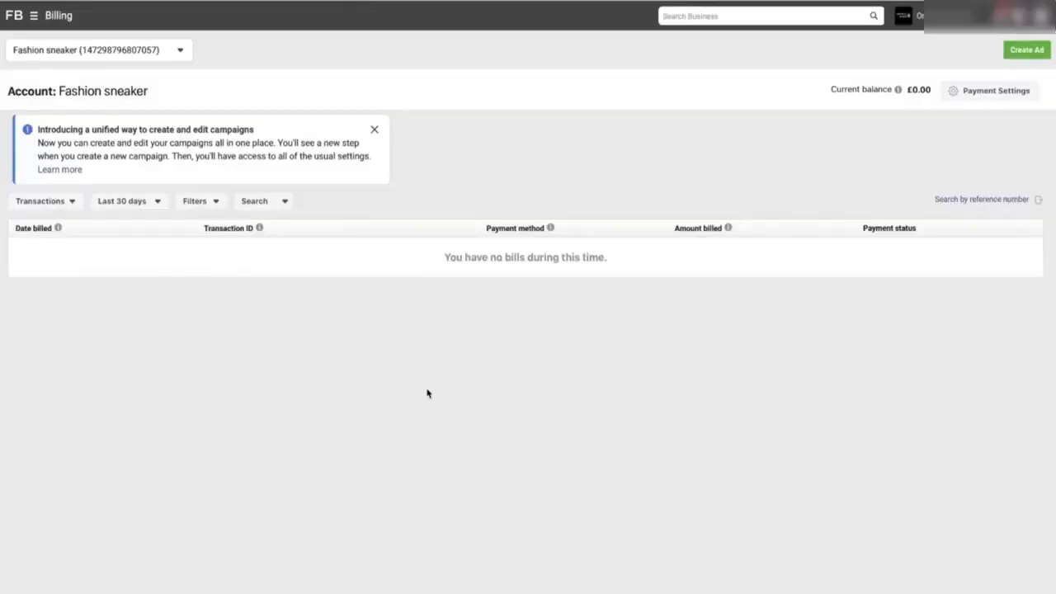
left_click(987, 96)
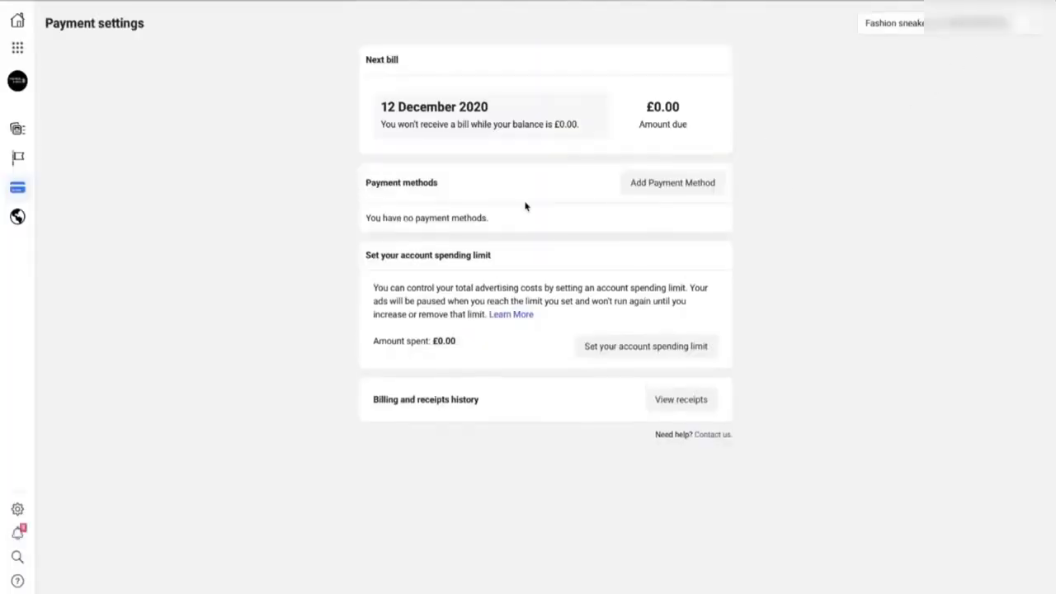
- Add the saved Business Manager Visa card to the Fashion sneaker ad account as its primary payment method
left_click(695, 187)
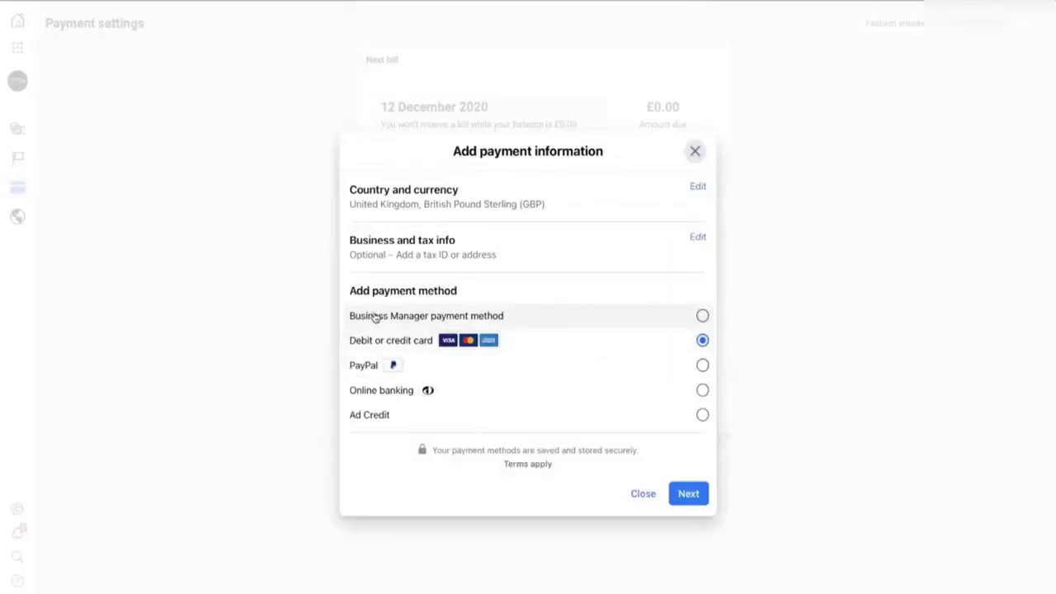
left_click(455, 318)
left_click(687, 494)
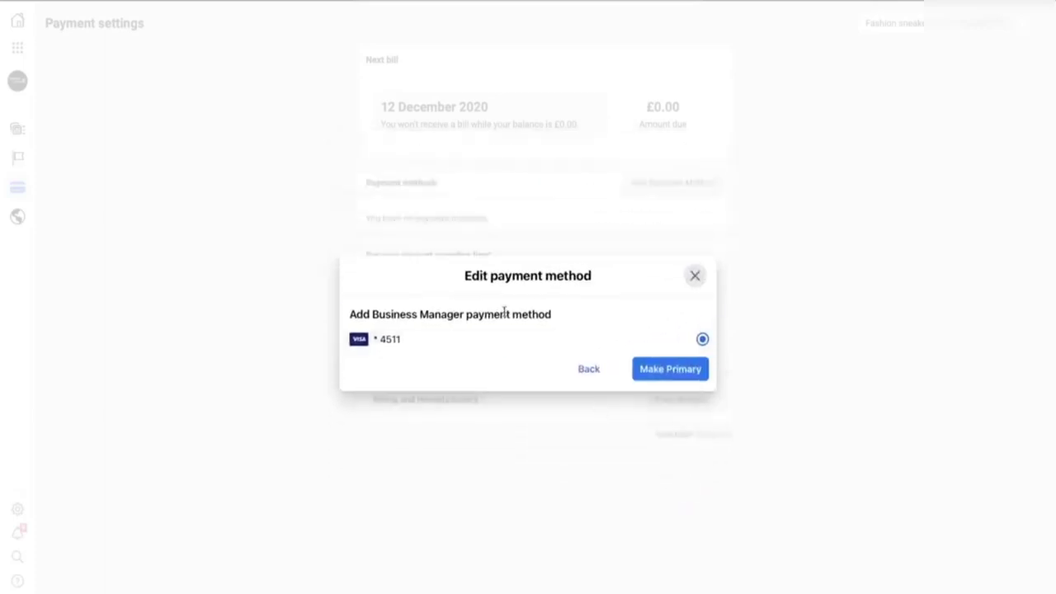
left_click(660, 373)
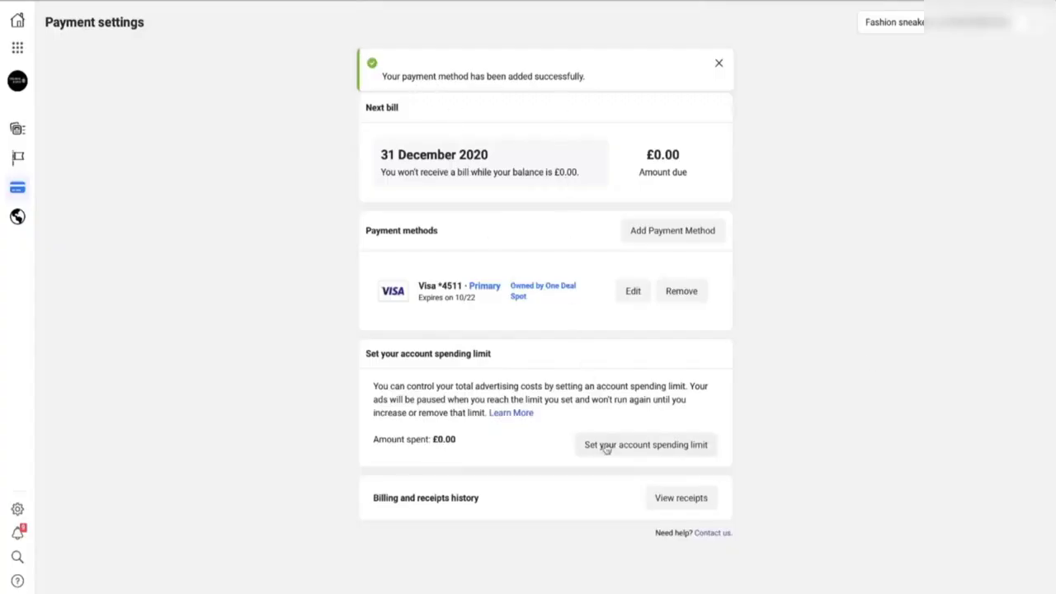
- Set an account spending limit in GBP for the Fashion sneaker ad account
left_click(655, 448)
left_click(462, 266)
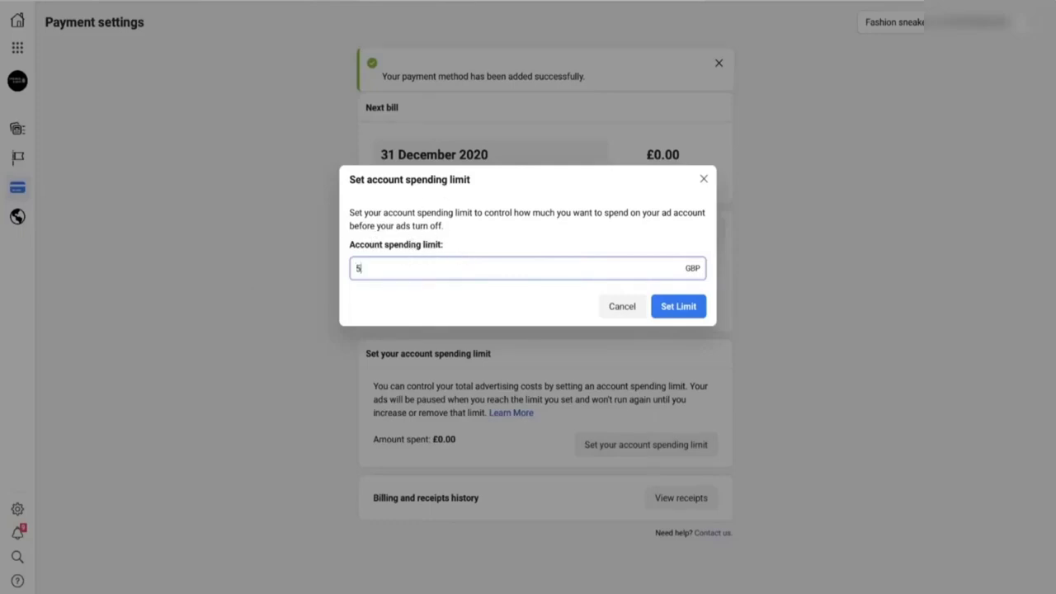
left_click(673, 306)
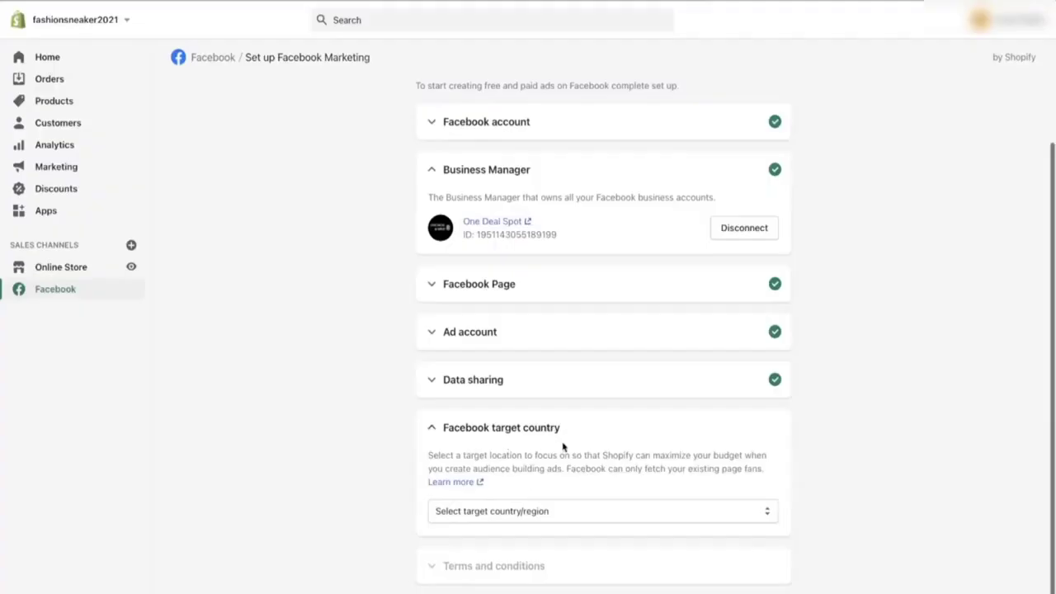
- In Shopify's Facebook Marketing setup, choose United States as the Facebook target country
left_click(522, 511)
scroll(513, 522, "down", 10)
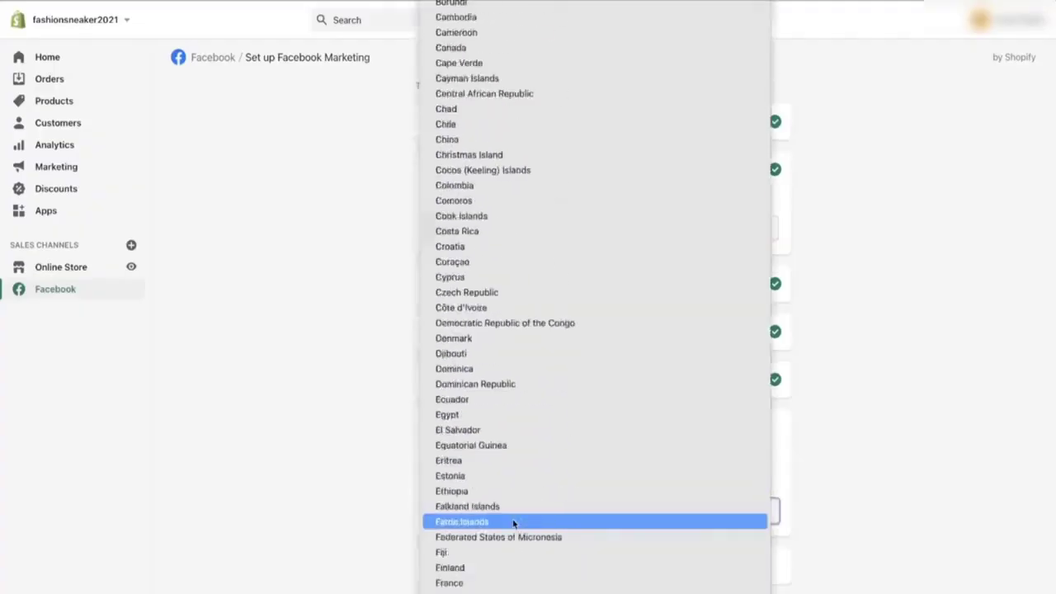
scroll(514, 521, "down", 20)
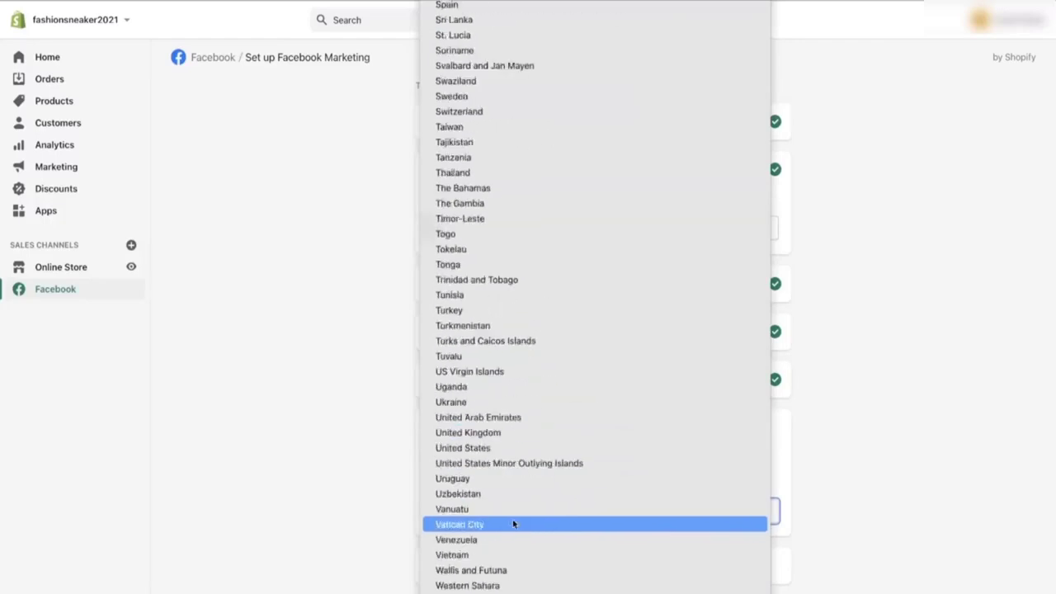
left_click(594, 448)
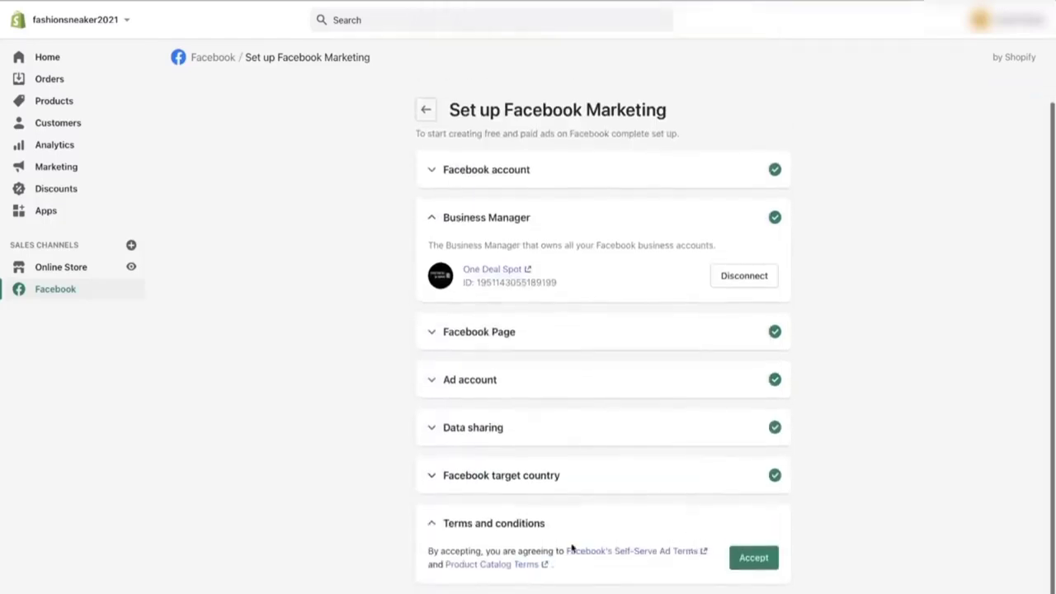
- Accept the Facebook advertising and product catalog terms and finish the Facebook Marketing setup
left_click(758, 558)
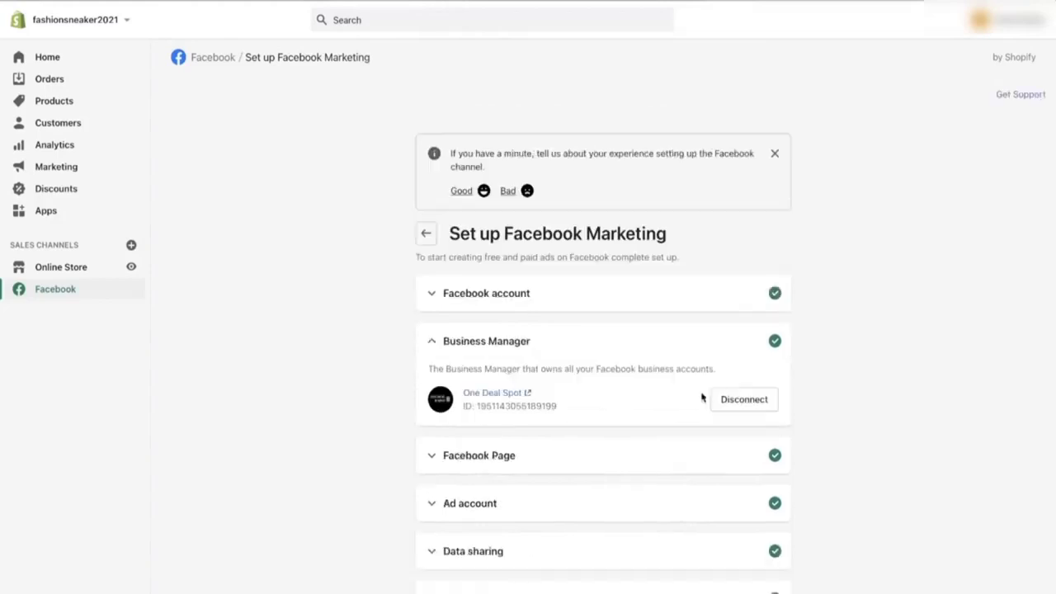
scroll(702, 495, "down", 2)
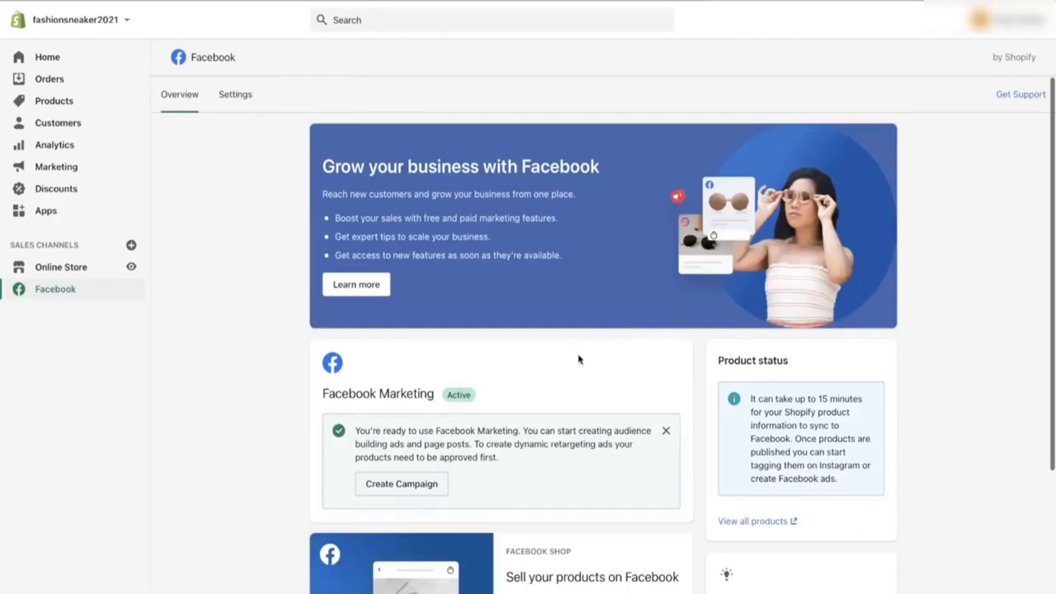
- Review the Facebook channel's connected accounts, marketing settings and commerce settings
left_click(236, 100)
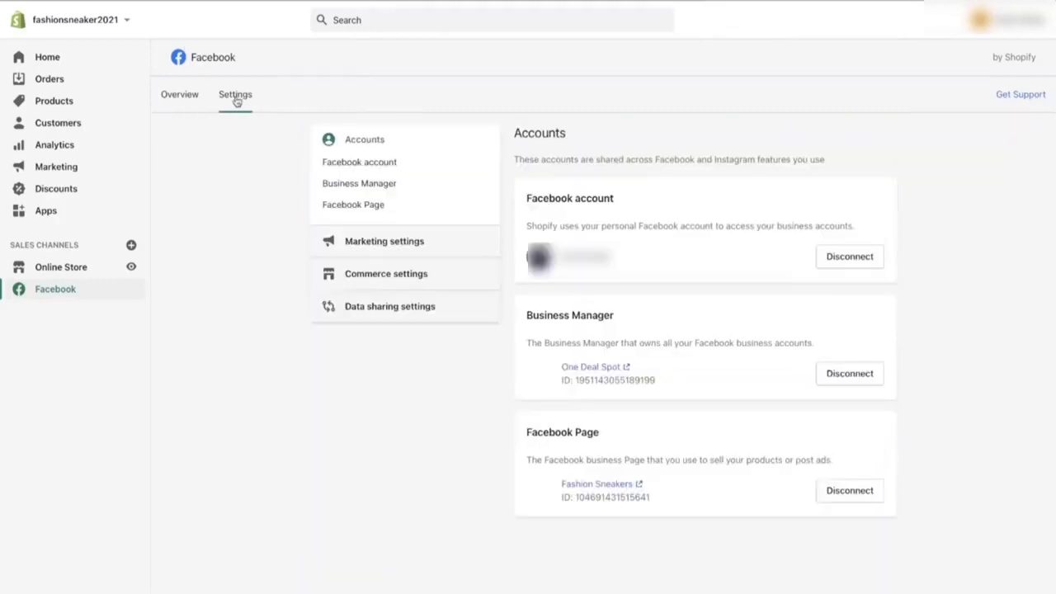
left_click(390, 245)
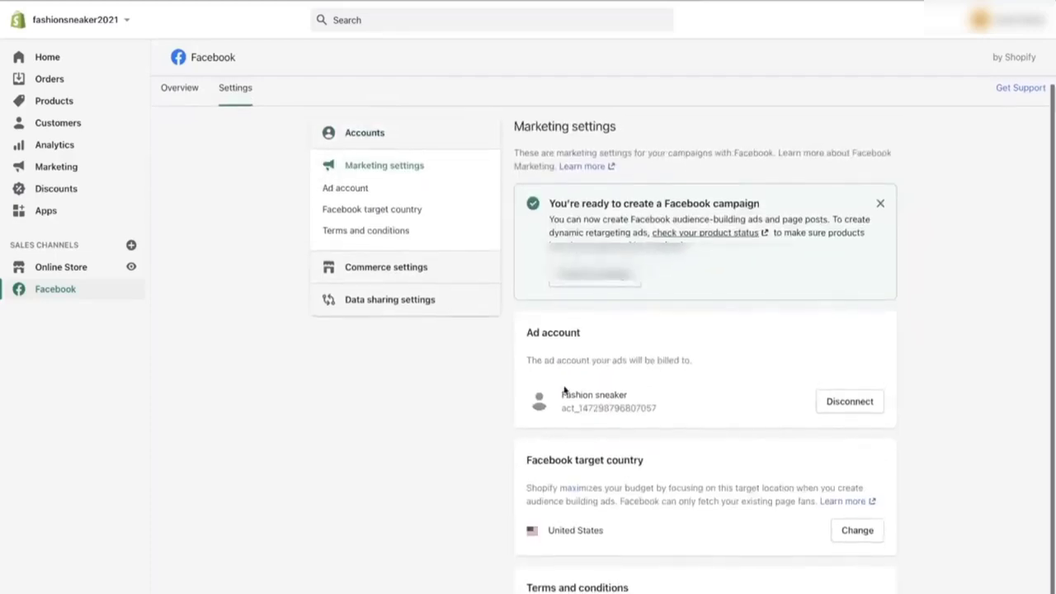
left_click(379, 271)
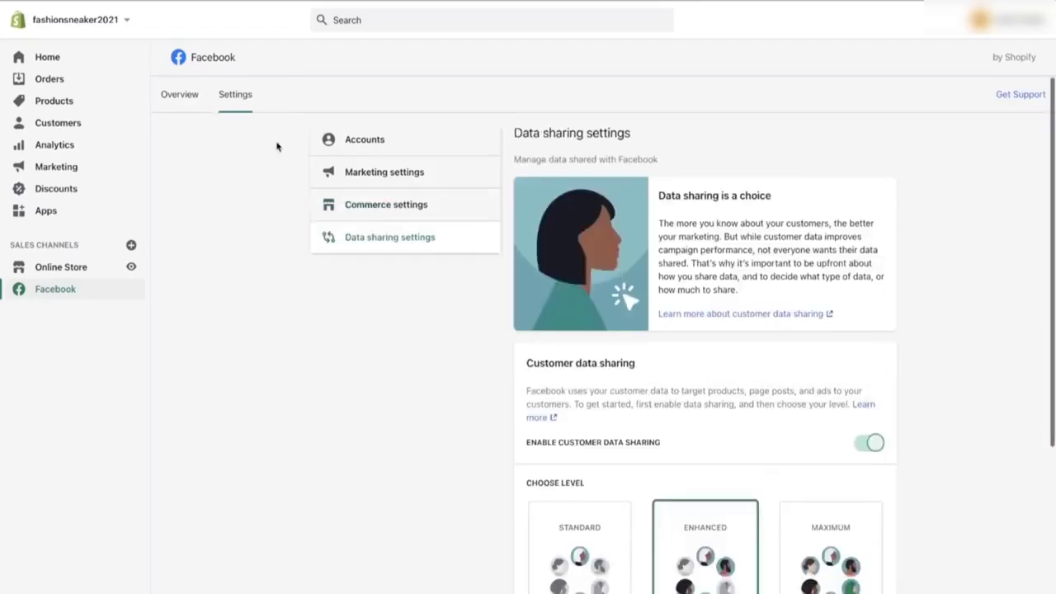
- Set the customer data sharing level to Maximum and check which pixel tracks customer behaviour
scroll(684, 382, "down", 3)
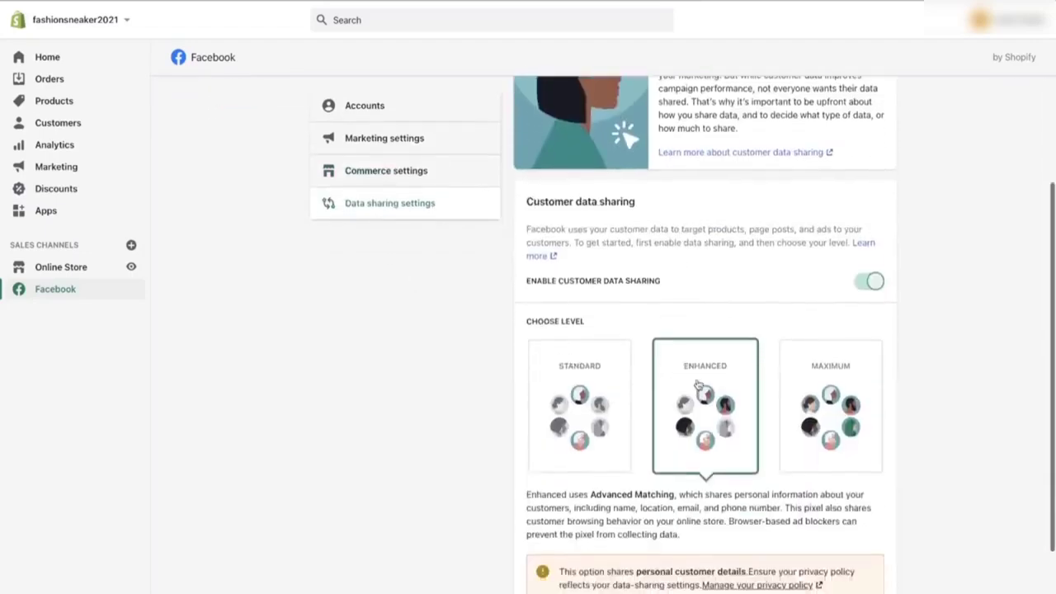
left_click(826, 380)
scroll(817, 396, "down", 2)
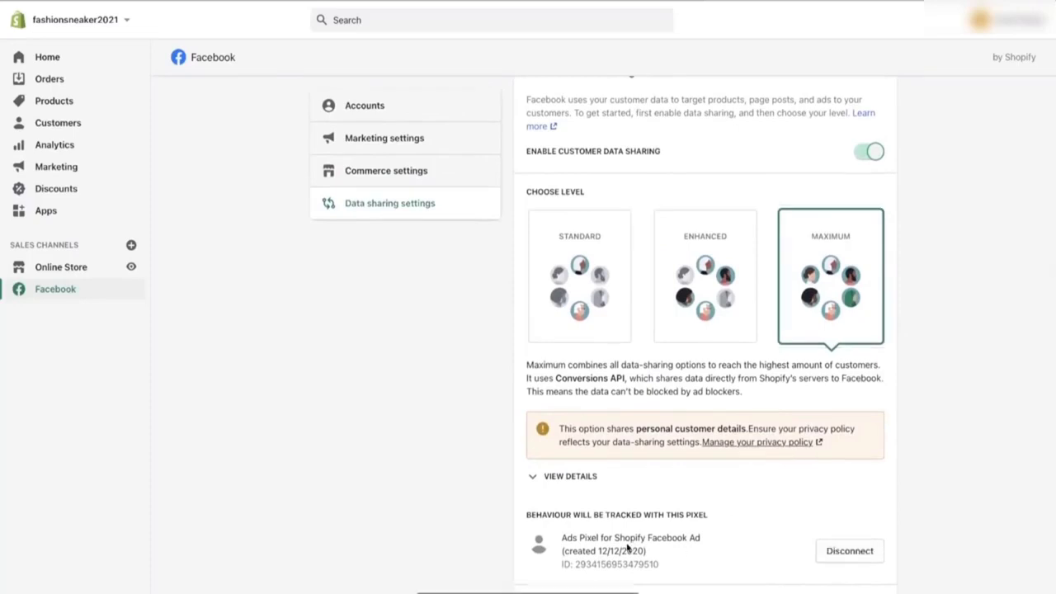
left_click_drag(560, 538, 703, 558)
left_click(563, 538)
left_click(675, 576)
left_click(703, 558)
scroll(679, 536, "up", 5)
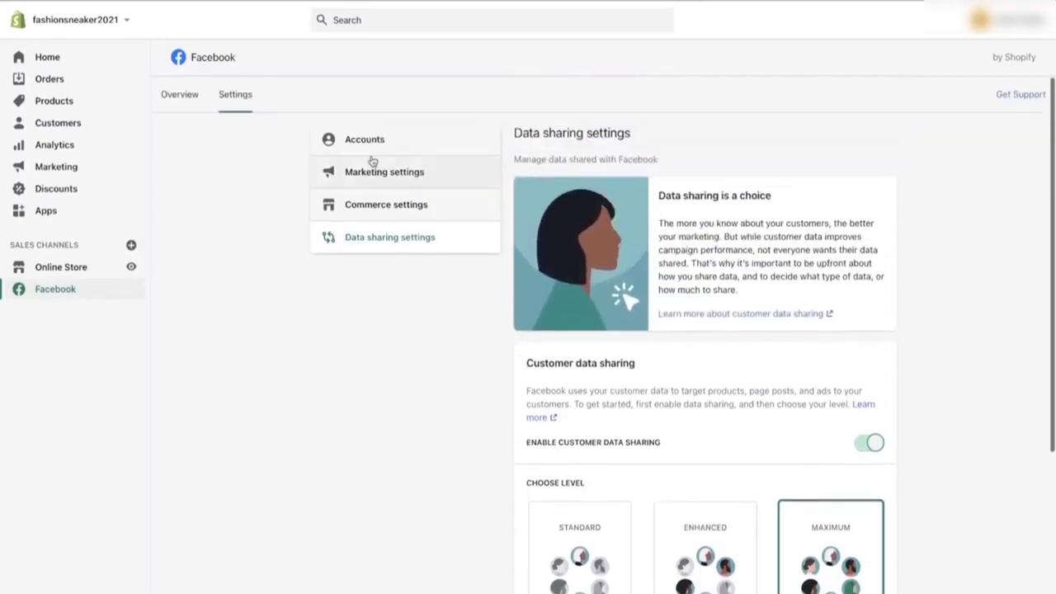
- Return to the Facebook channel overview and review the Facebook Shop and Instagram Shopping options
left_click(191, 90)
scroll(606, 465, "down", 3)
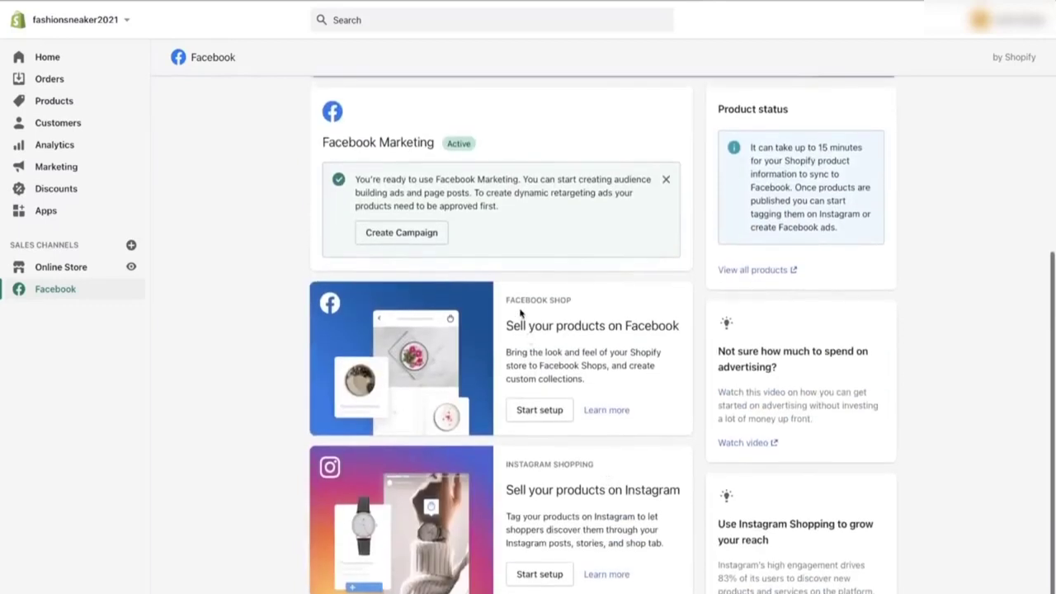
left_click_drag(519, 311, 589, 297)
left_click(540, 507)
left_click_drag(507, 464, 661, 462)
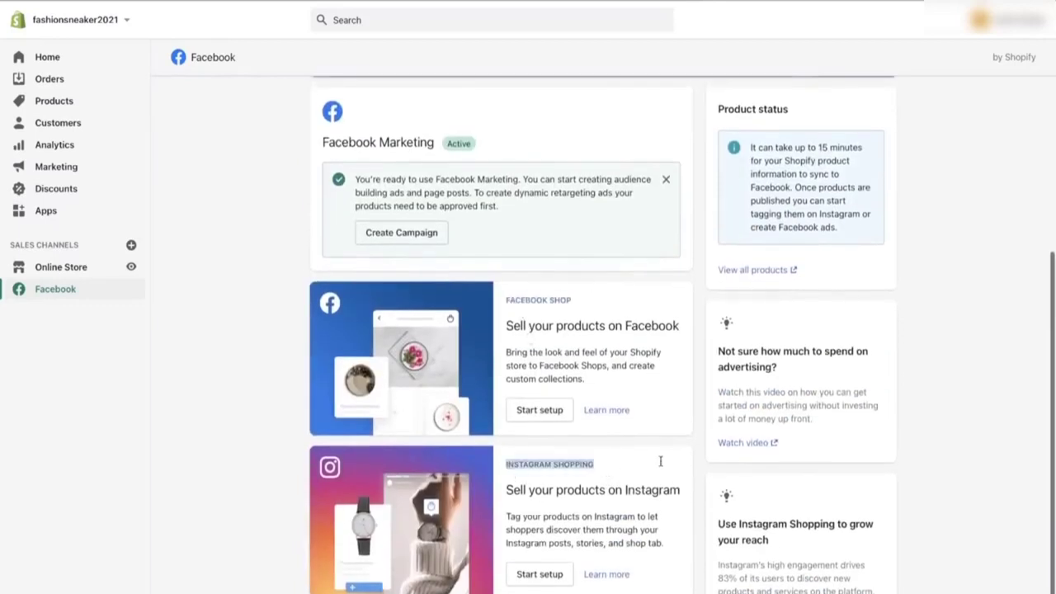
left_click(661, 461)
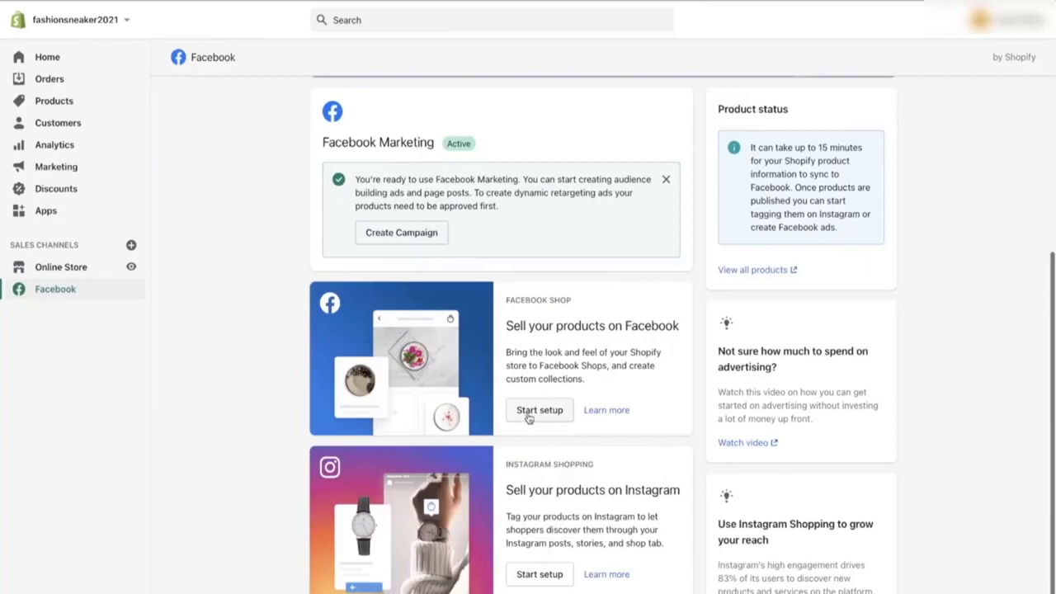
- Start the Facebook Shop setup and request a new Commerce Account
left_click(530, 416)
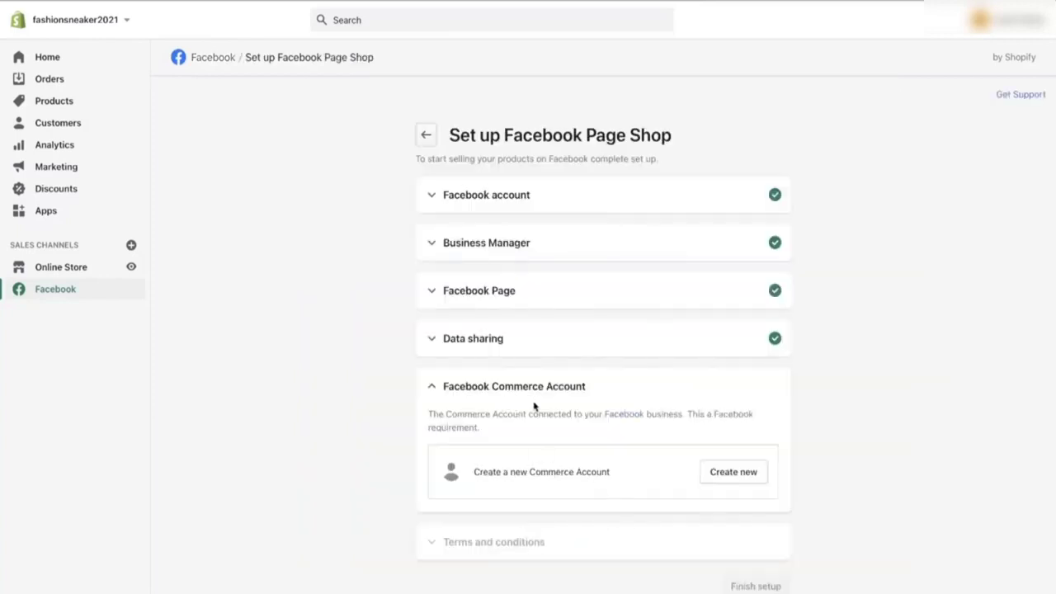
left_click_drag(472, 472, 585, 472)
left_click(585, 472)
left_click(714, 475)
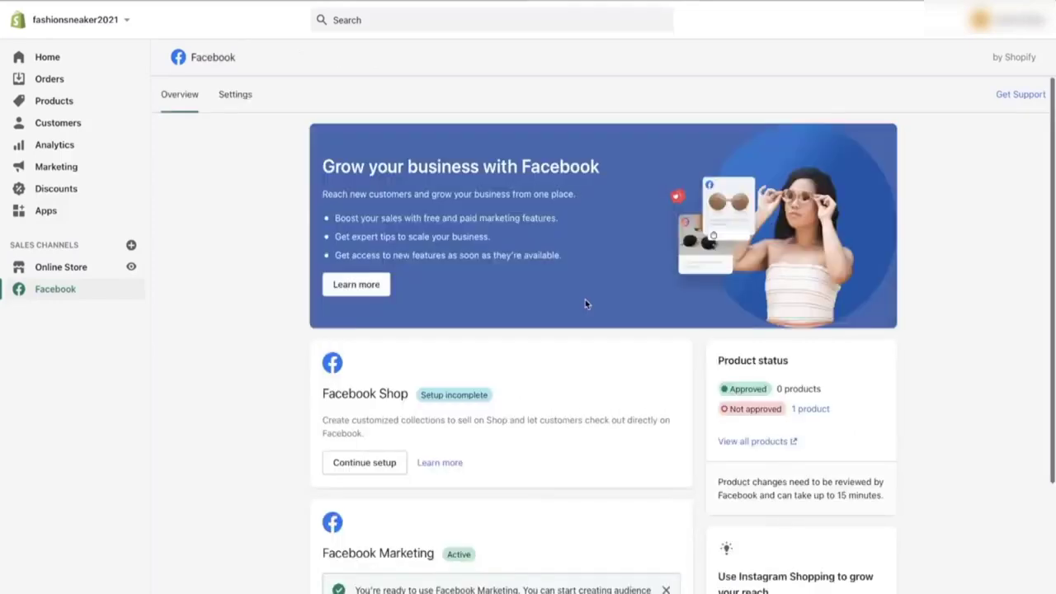
- Open the product not approved by Facebook and examine its errors and Facebook availability in the bulk editor
scroll(585, 305, "down", 3)
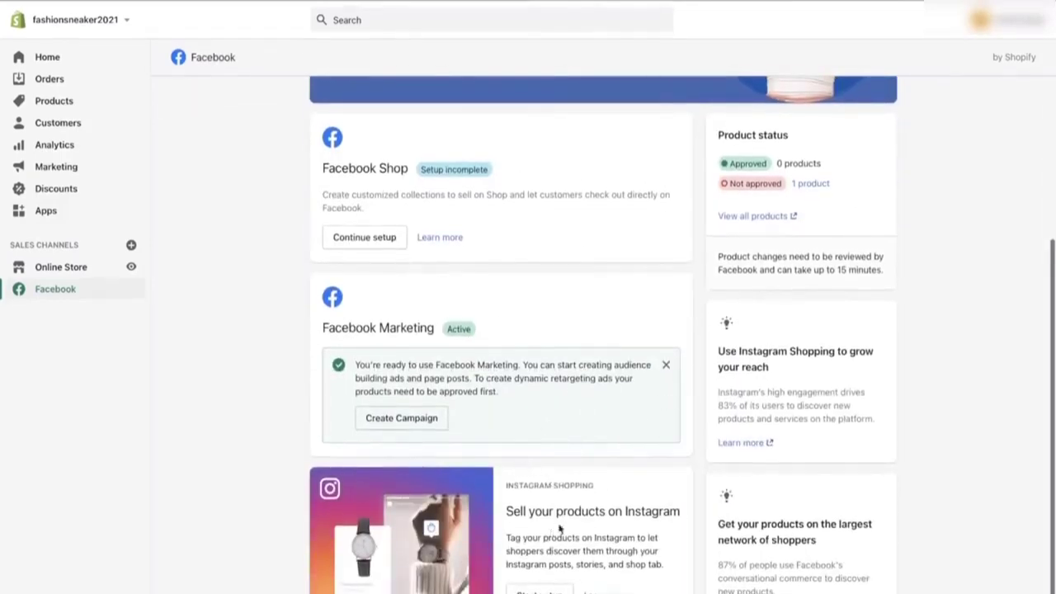
scroll(608, 493, "up", 2)
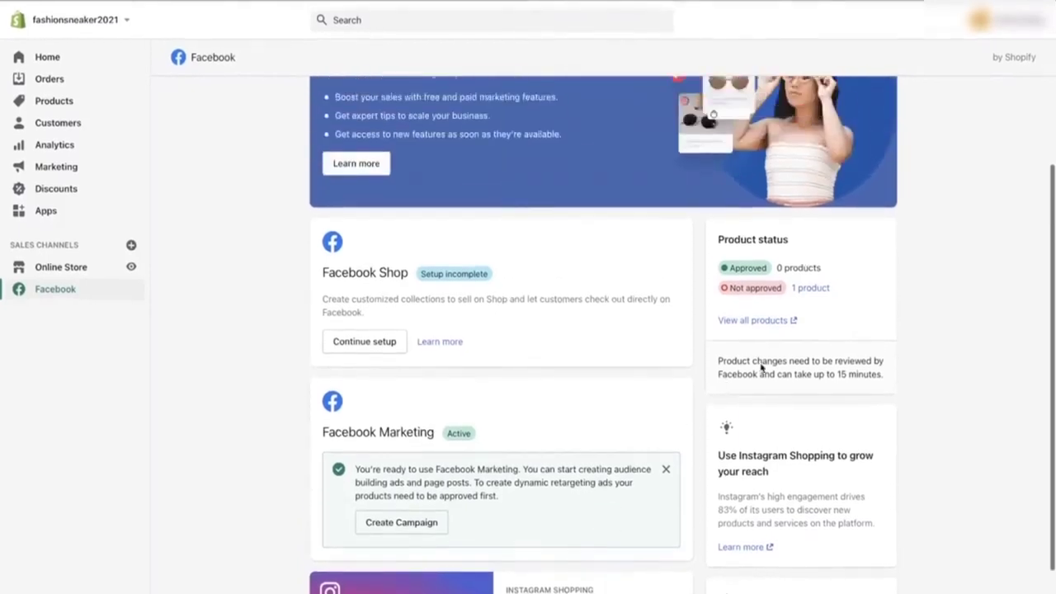
left_click(812, 288)
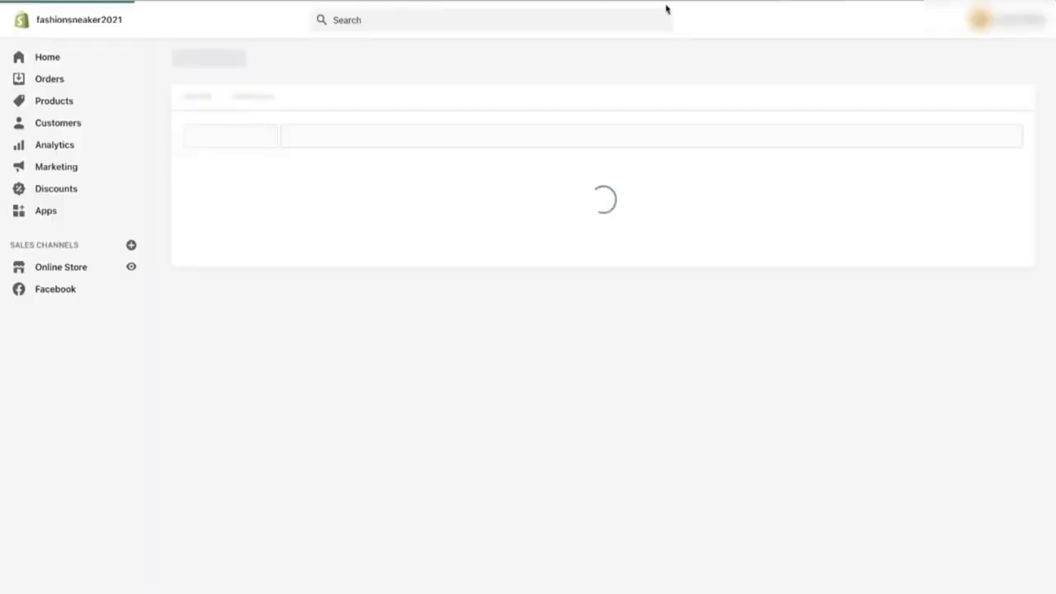
left_click(622, 181)
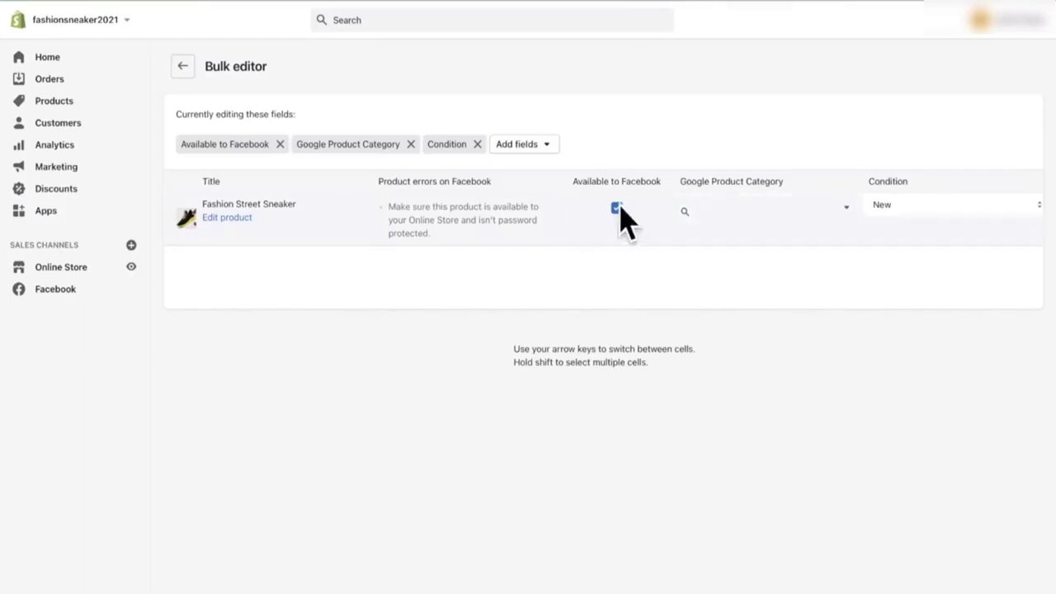
- Switch to Facebook Ads Manager and select the Result rate, Frequency, CPC (all), CTR (all) and CPM metrics as additional campaign columns
key("Tab")
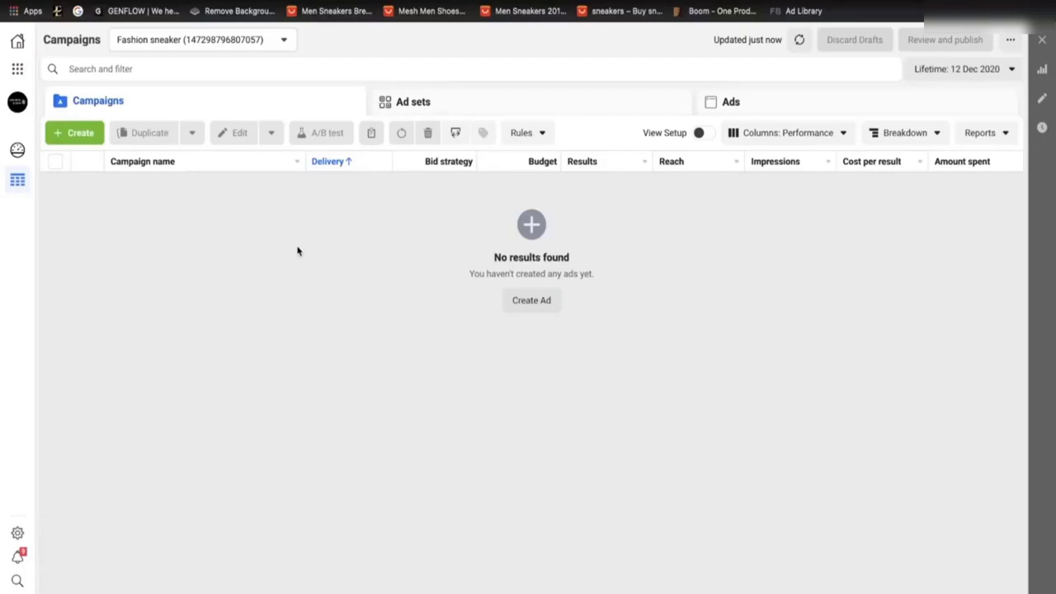
left_click(816, 133)
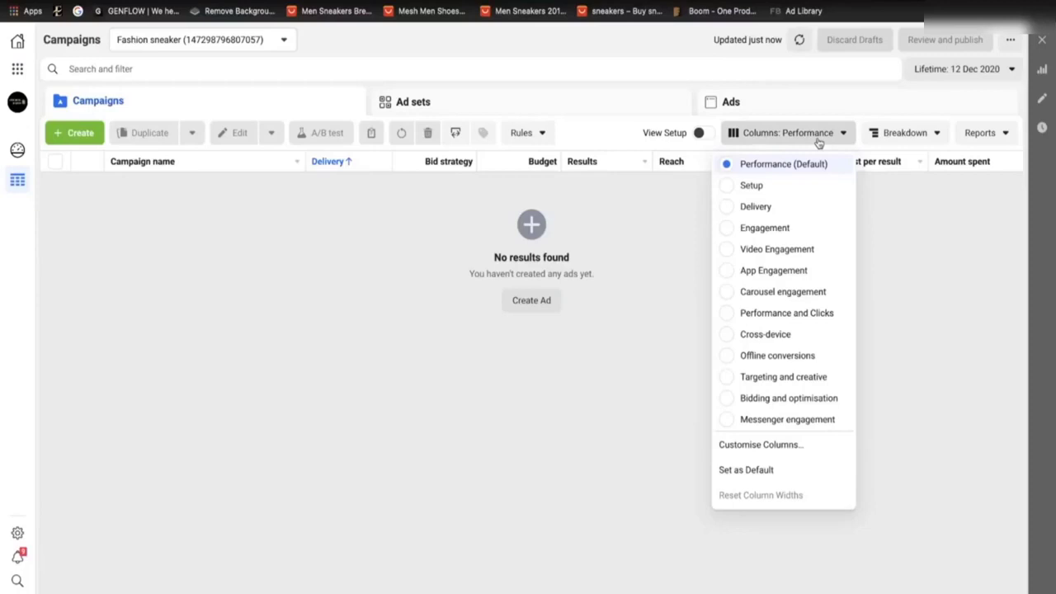
left_click(752, 454)
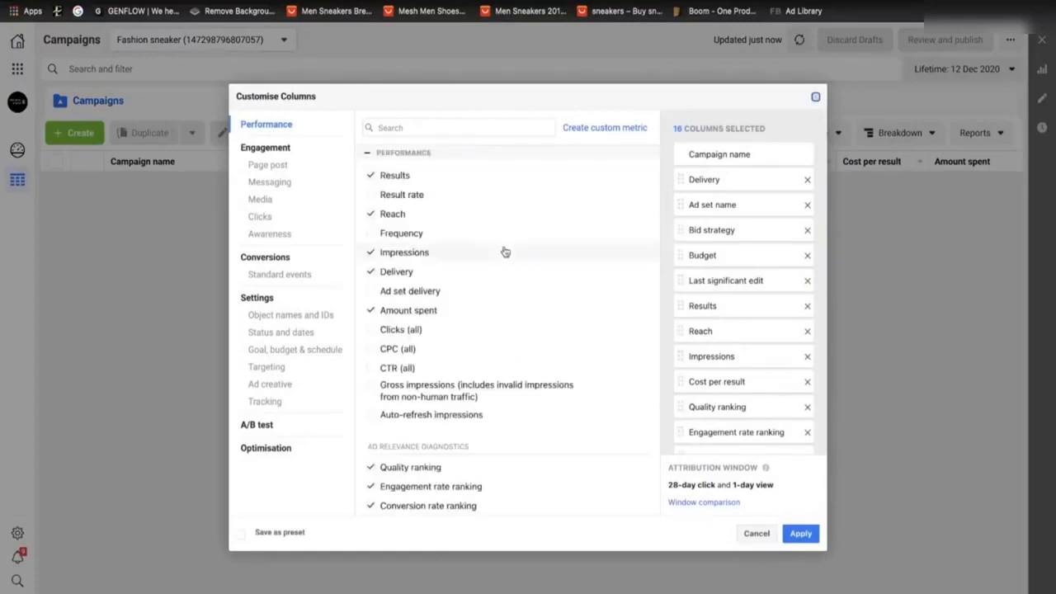
left_click(373, 195)
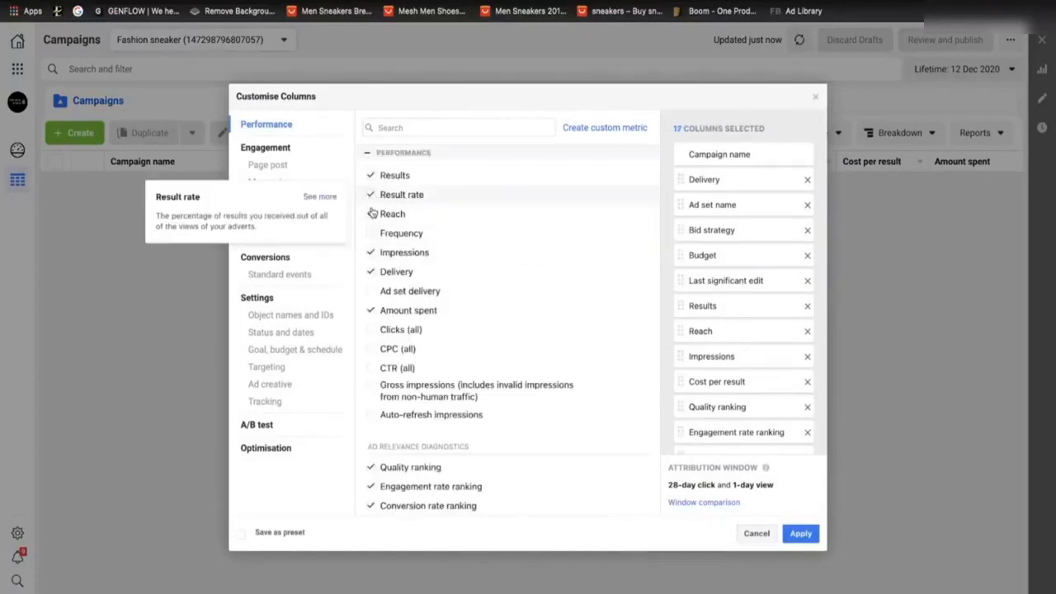
left_click(371, 235)
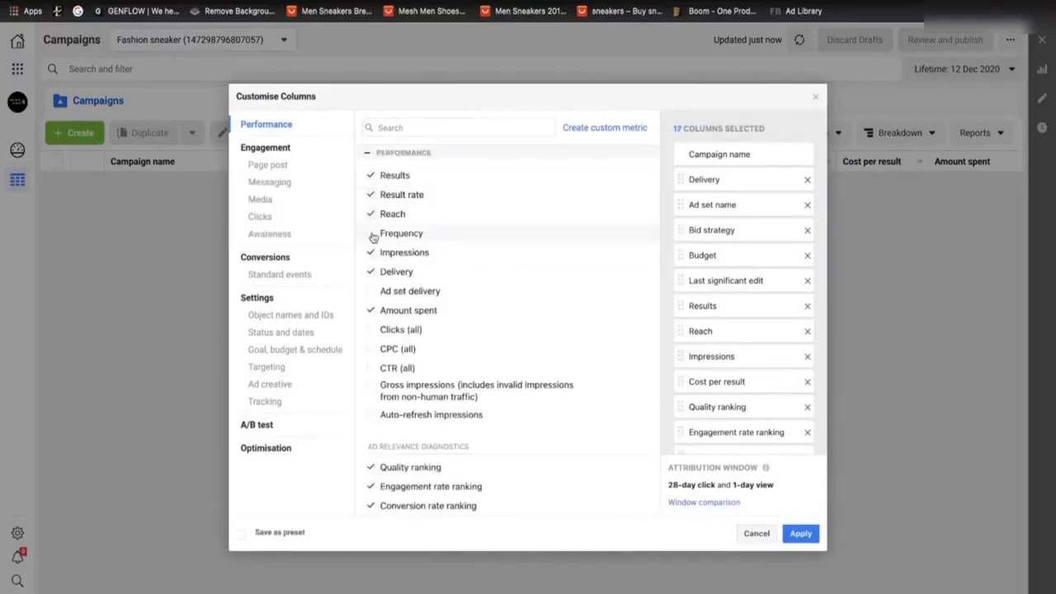
left_click(372, 350)
left_click(377, 371)
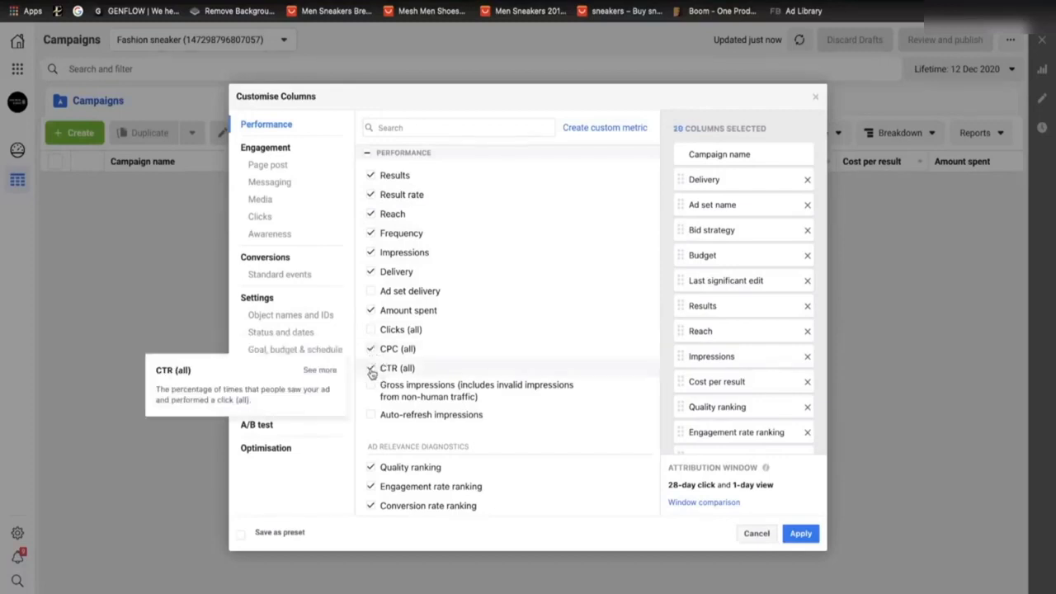
scroll(420, 385, "down", 1)
scroll(429, 452, "down", 3)
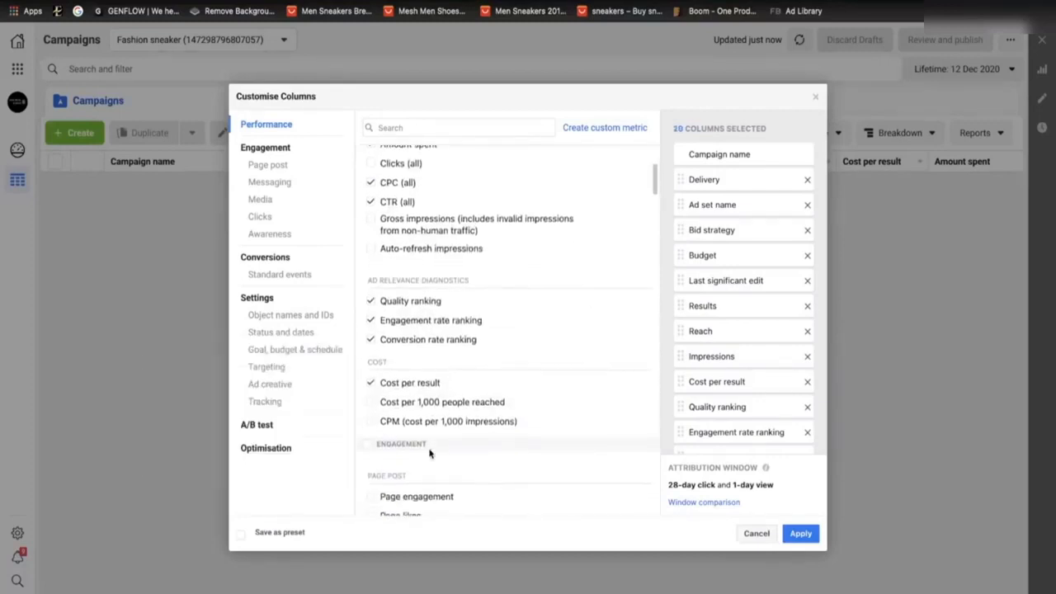
left_click(371, 422)
- Add the media metrics Video plays at 50%, 75%, 95% and 100% to the selected columns
scroll(455, 459, "down", 3)
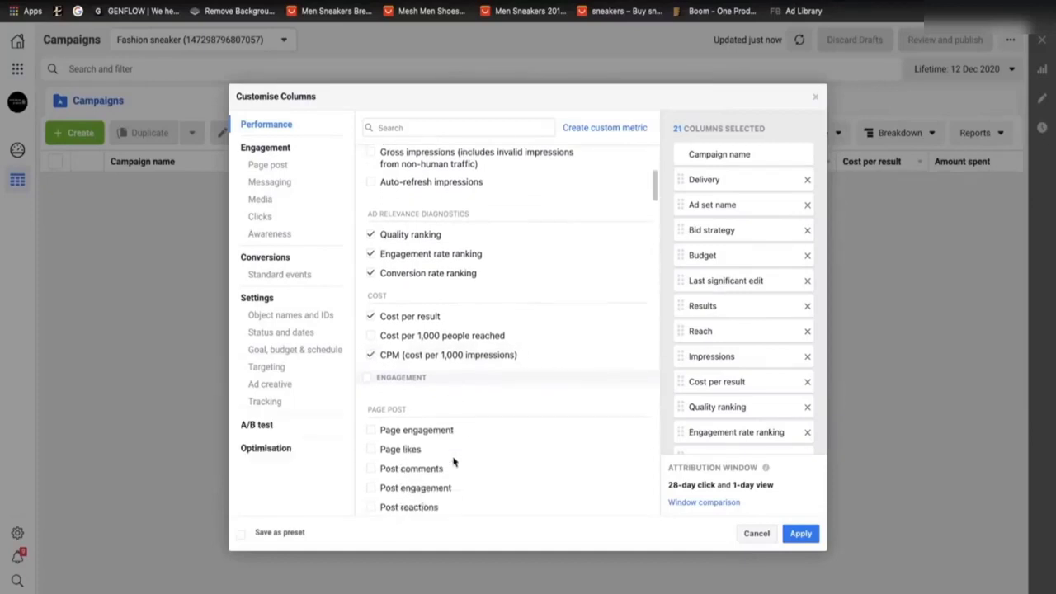
scroll(453, 463, "down", 5)
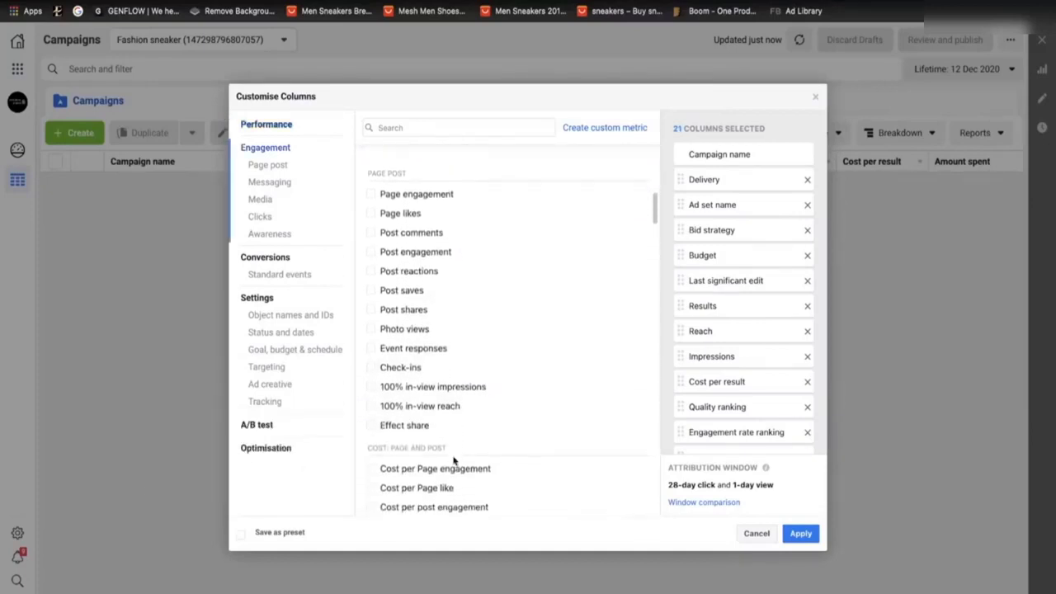
scroll(453, 462, "down", 6)
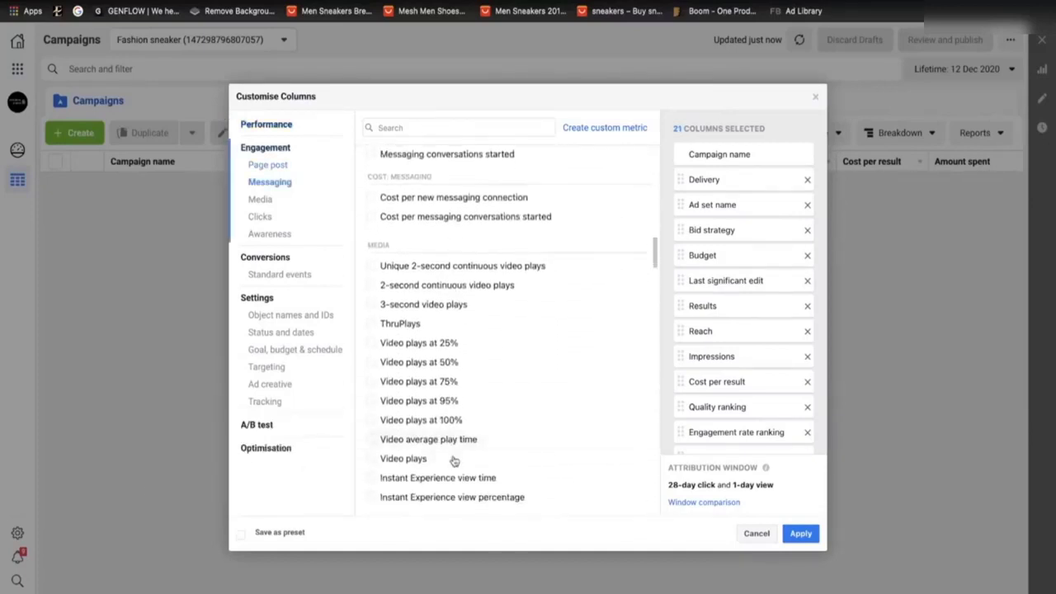
left_click(371, 362)
left_click(371, 381)
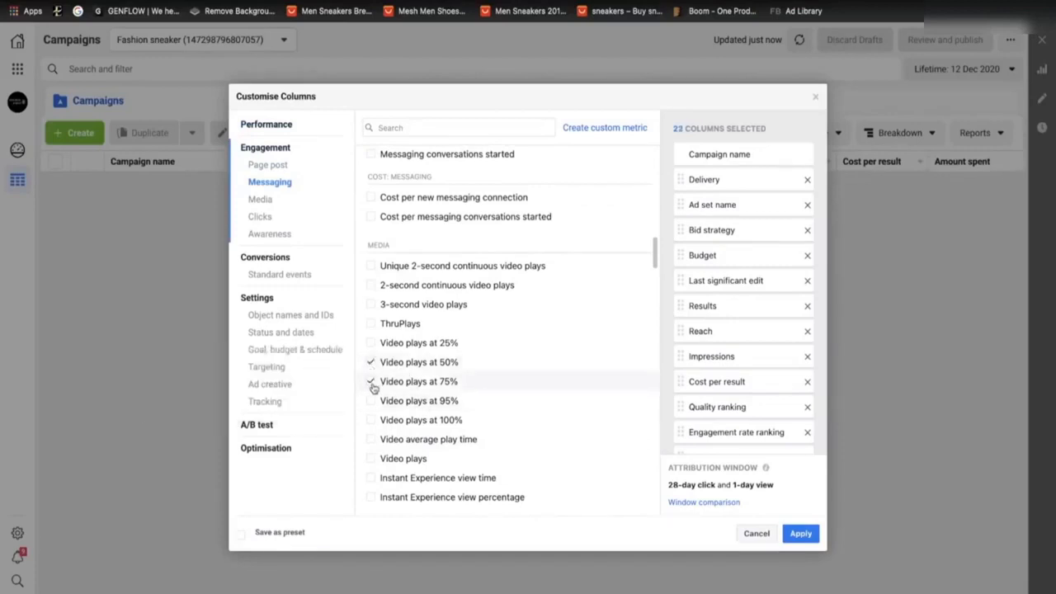
left_click(372, 401)
left_click(372, 419)
scroll(459, 441, "down", 3)
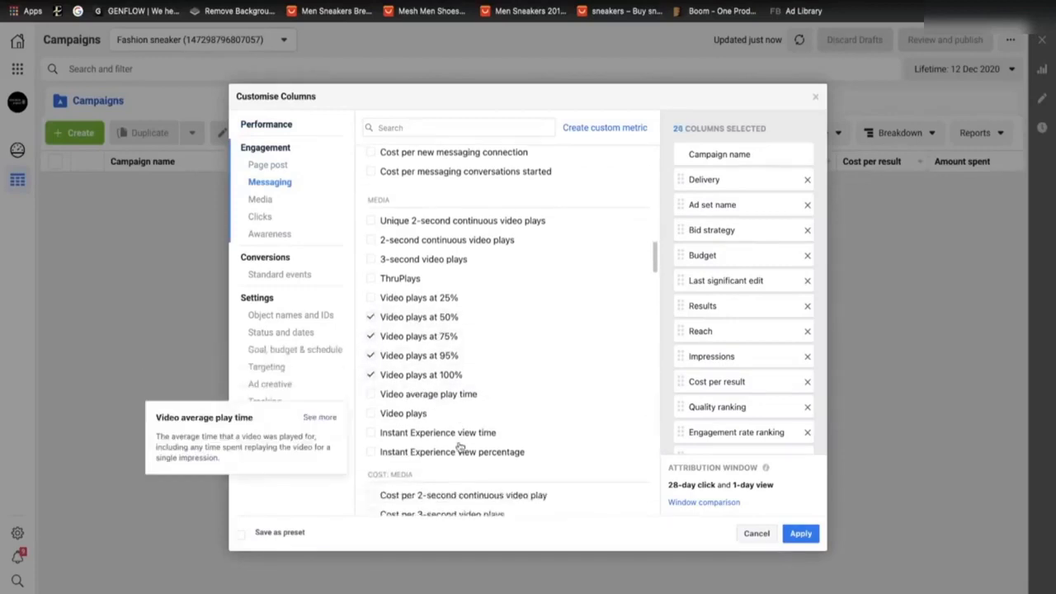
- Add the Link clicks, CTR (link click-through rate) and CPC (cost per link click) metrics to the selected columns
scroll(459, 447, "down", 5)
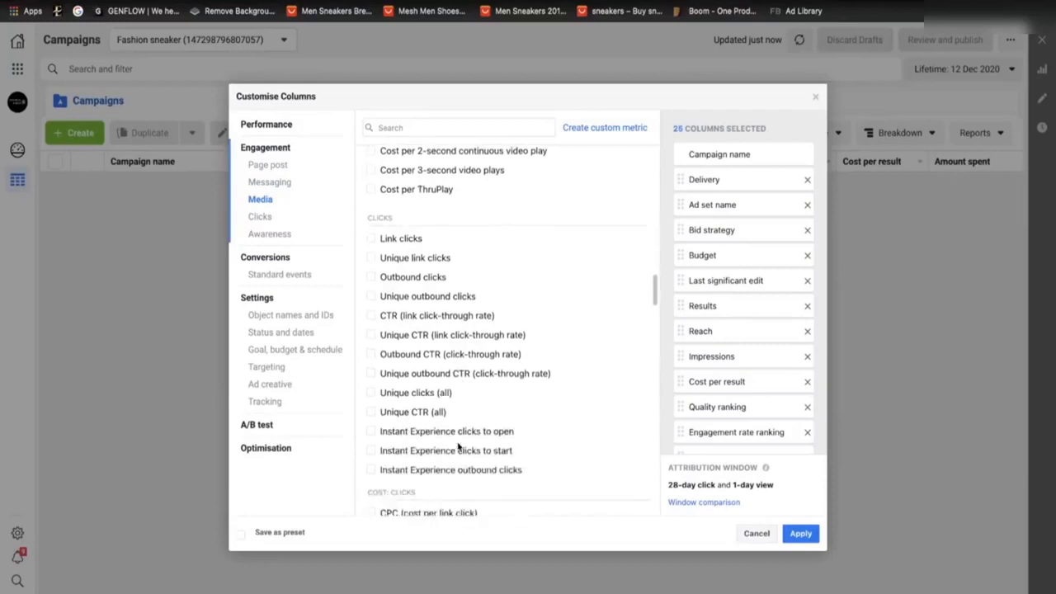
left_click(372, 222)
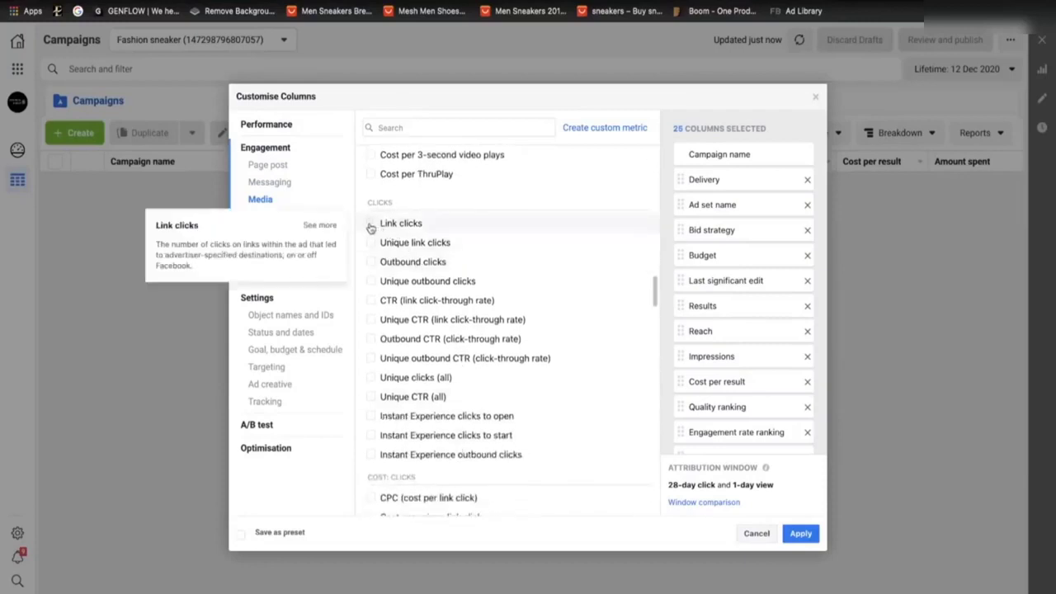
scroll(372, 280, "down", 1)
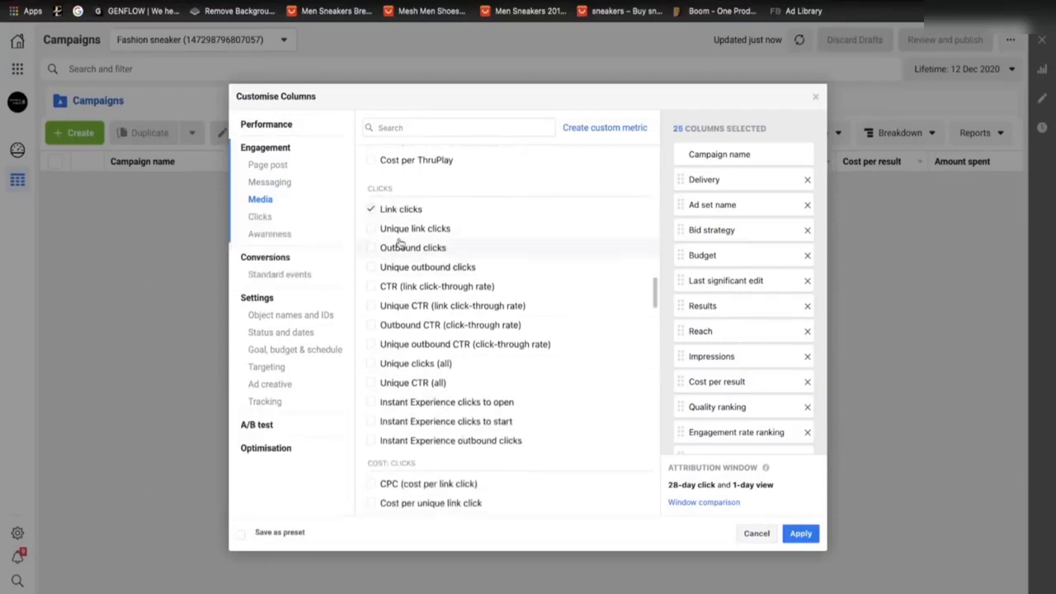
left_click(371, 288)
scroll(459, 384, "down", 3)
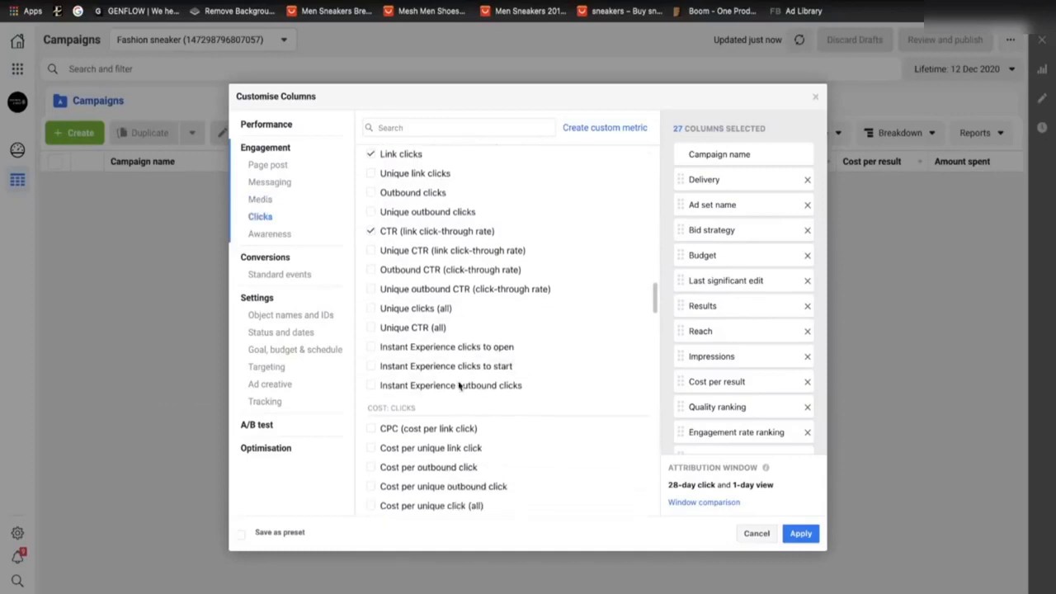
scroll(452, 377, "down", 1)
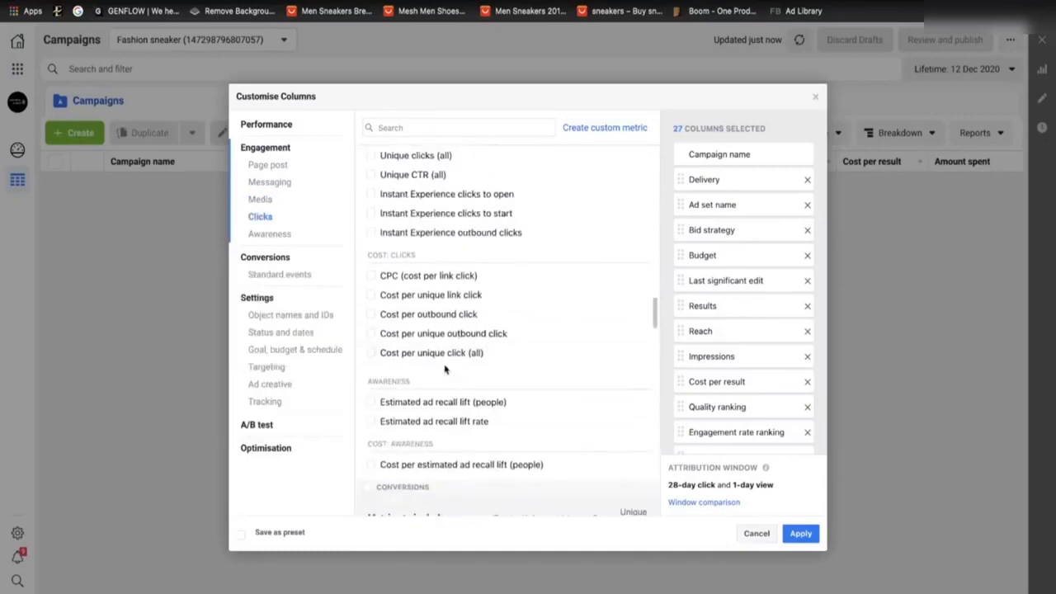
left_click(371, 276)
scroll(437, 396, "down", 3)
scroll(437, 402, "down", 2)
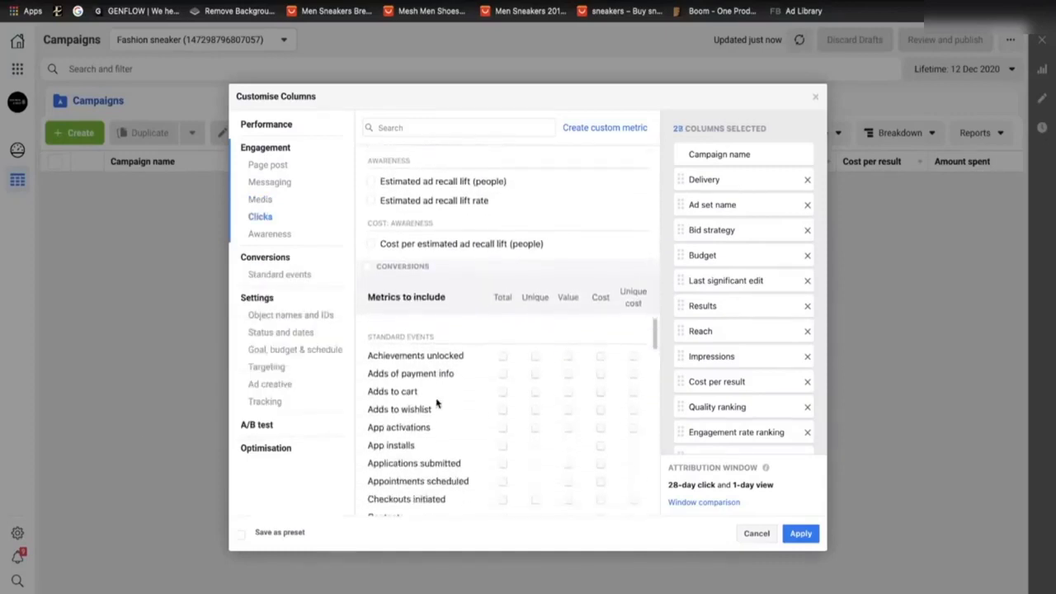
- Add the Total metric for Adds to cart, Checkouts initiated, Purchase ROAS (return on ad spend) and Purchases to the selected columns
left_click(503, 385)
scroll(506, 460, "down", 2)
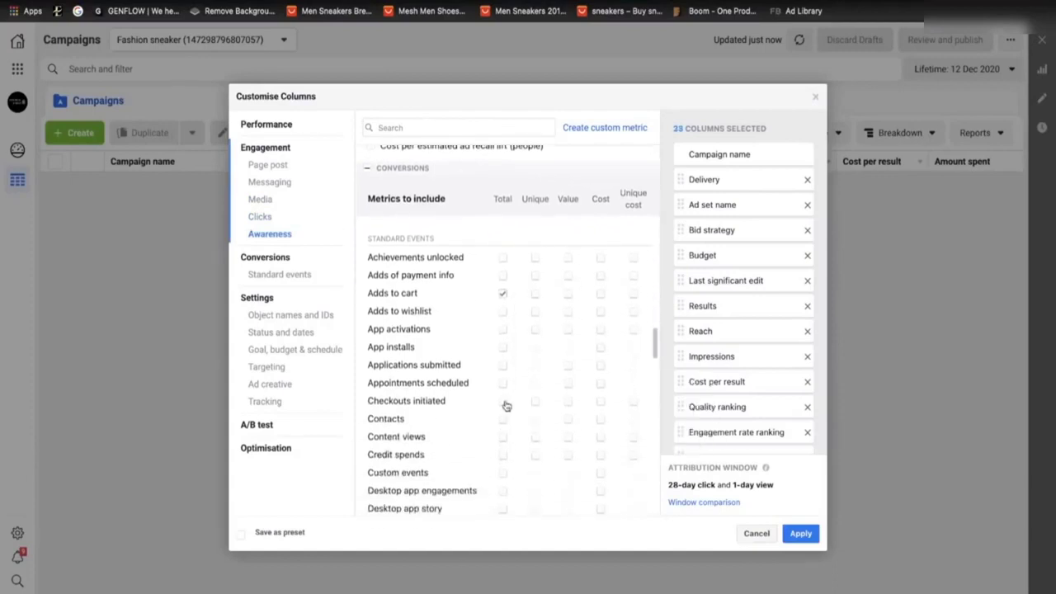
scroll(506, 439, "down", 2)
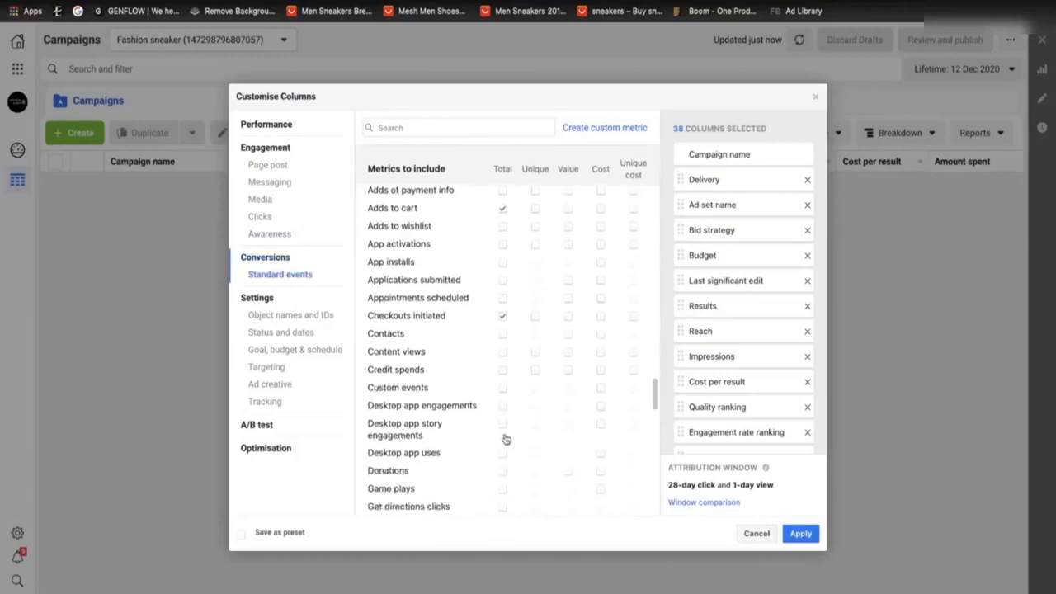
scroll(506, 439, "down", 5)
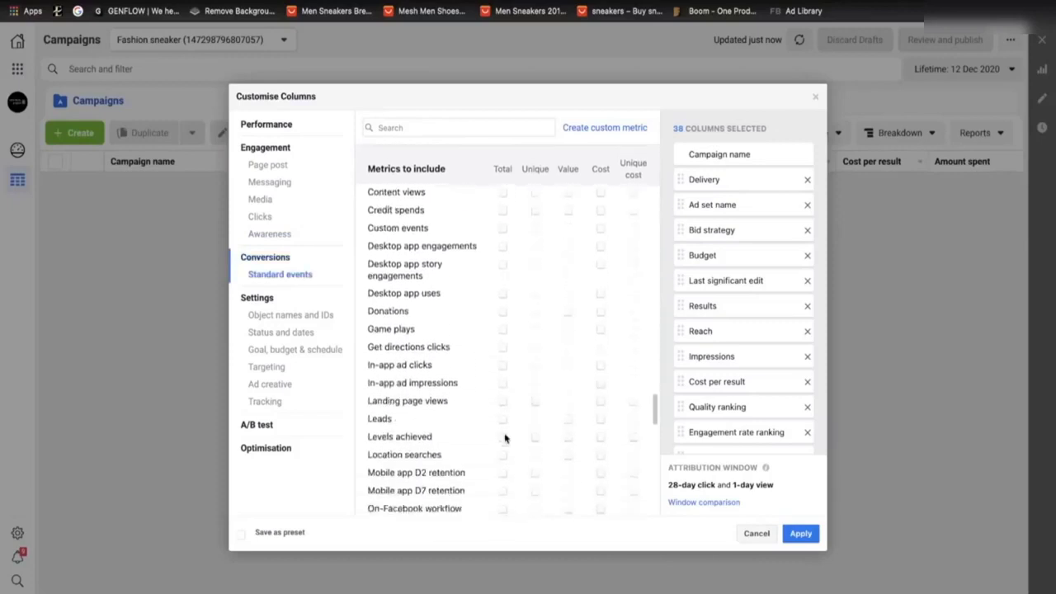
scroll(506, 439, "down", 2)
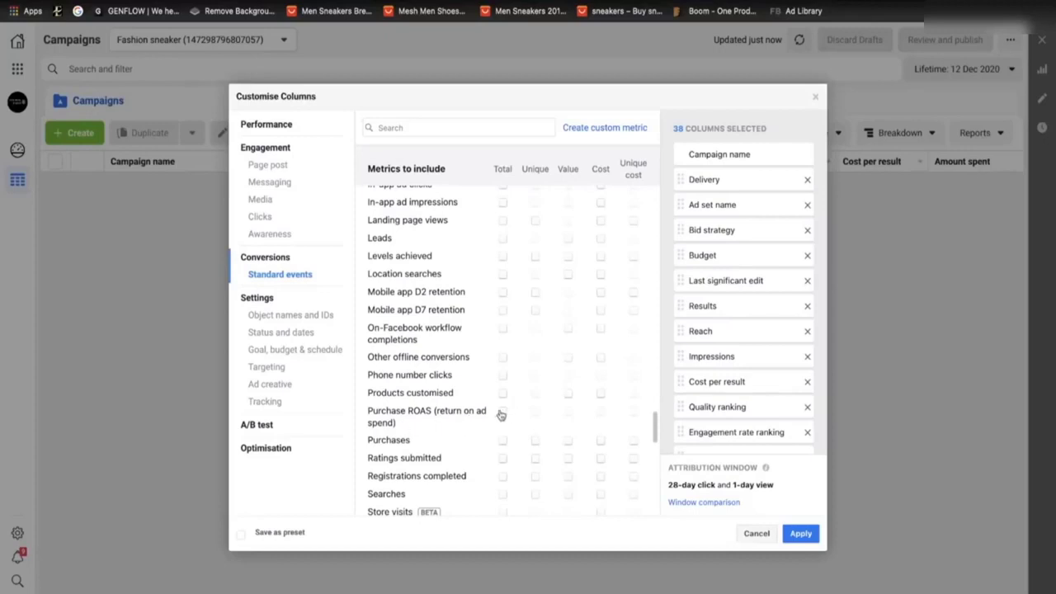
left_click(501, 412)
left_click(503, 441)
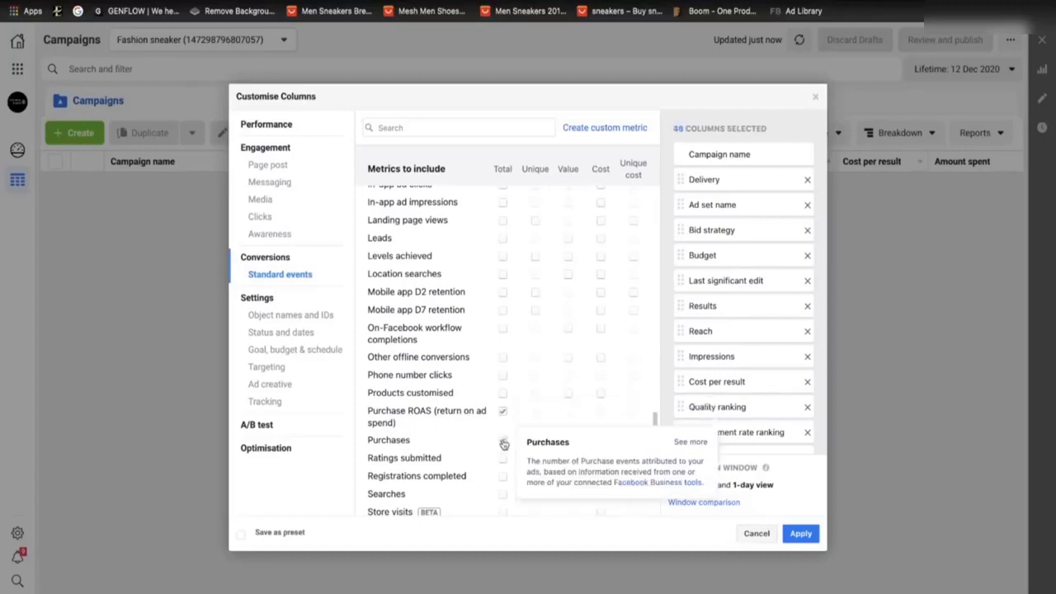
- Add the Date created and Date last edited settings to the selected columns
scroll(504, 445, "down", 2)
scroll(504, 443, "down", 7)
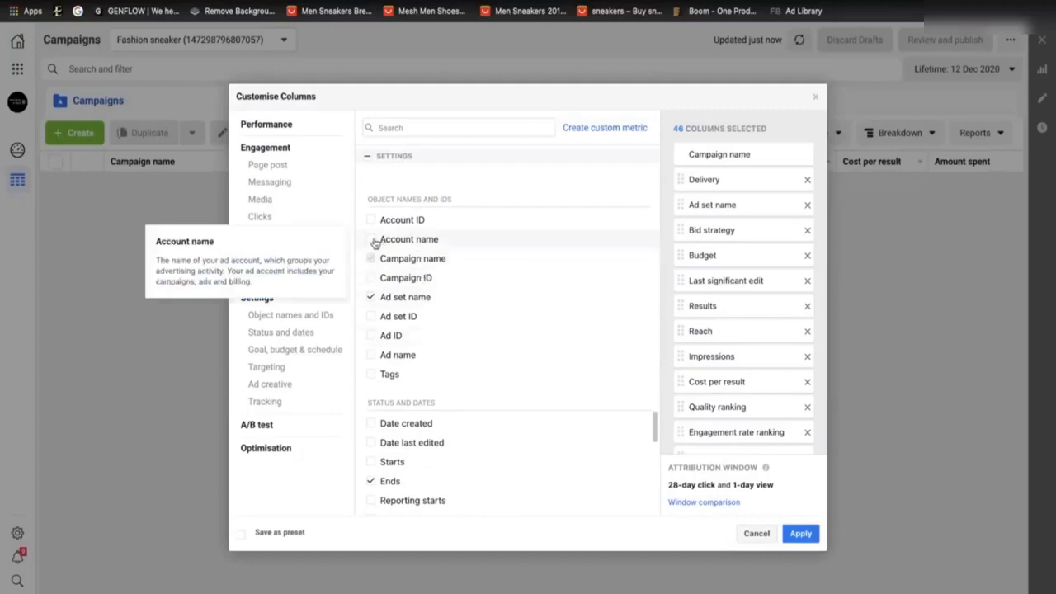
scroll(441, 382, "down", 1)
scroll(441, 382, "down", 1)
left_click(404, 381)
left_click(399, 402)
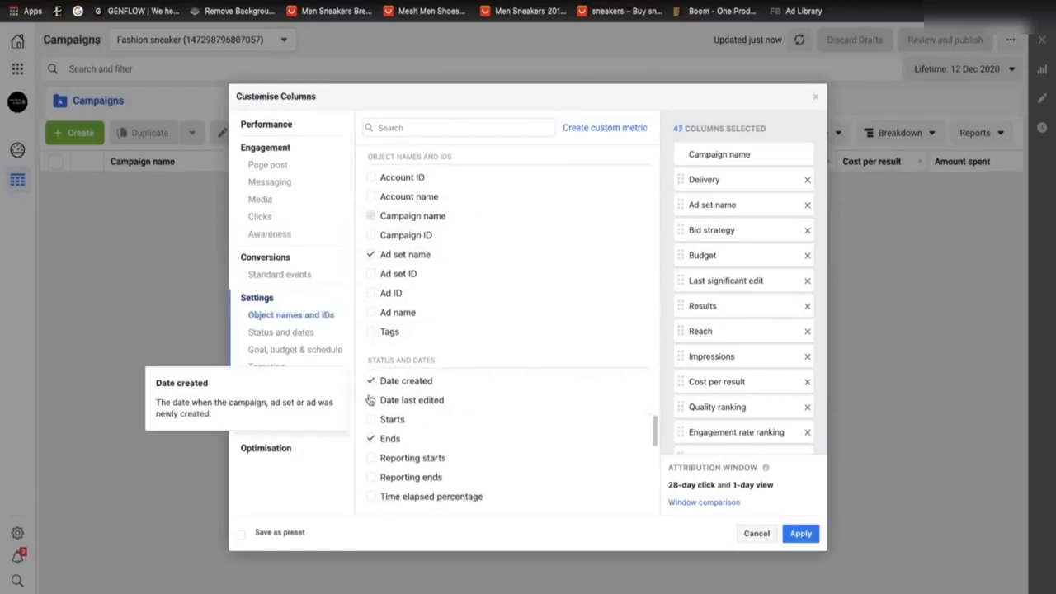
- Move Date created and Date last edited directly below Campaign name in the selected column order
scroll(769, 425, "down", 20)
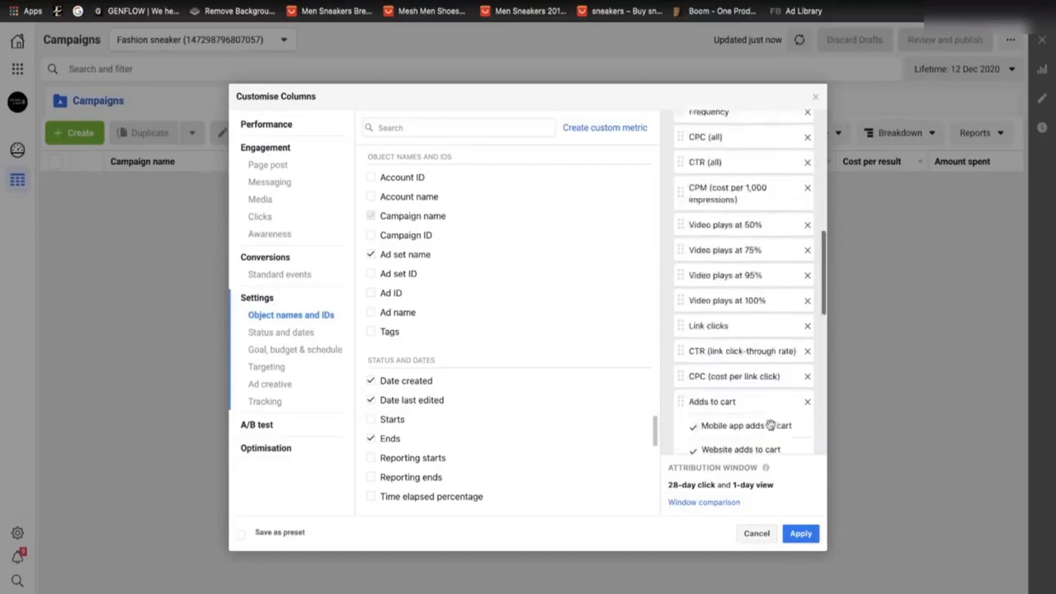
left_click_drag(726, 403, 731, 148)
left_click_drag(701, 428, 705, 208)
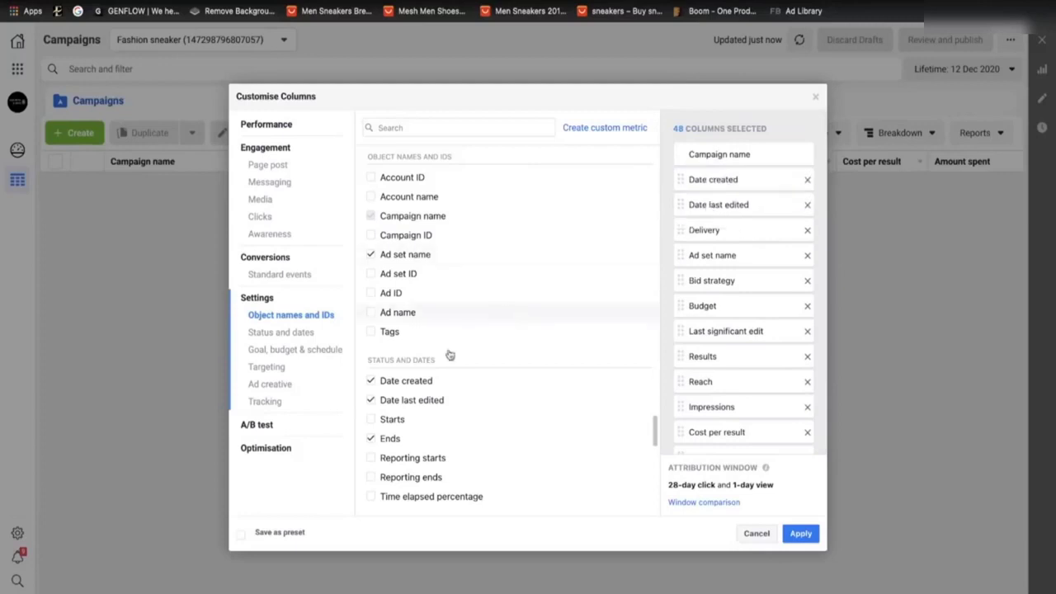
- Save the column selection as a preset named DS and apply it to the campaigns table
left_click(241, 534)
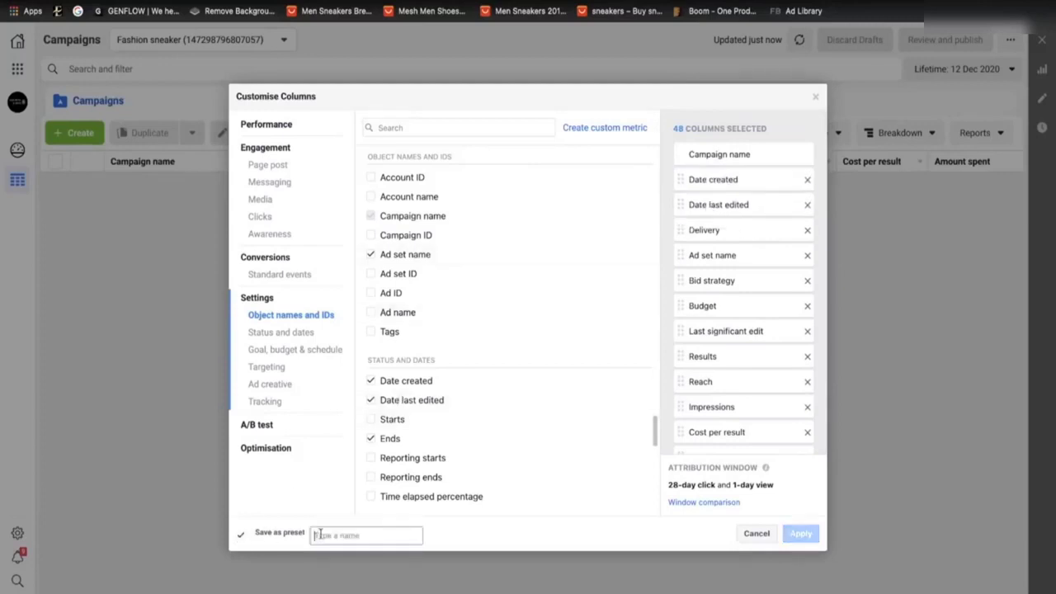
type("DS")
key("Return")
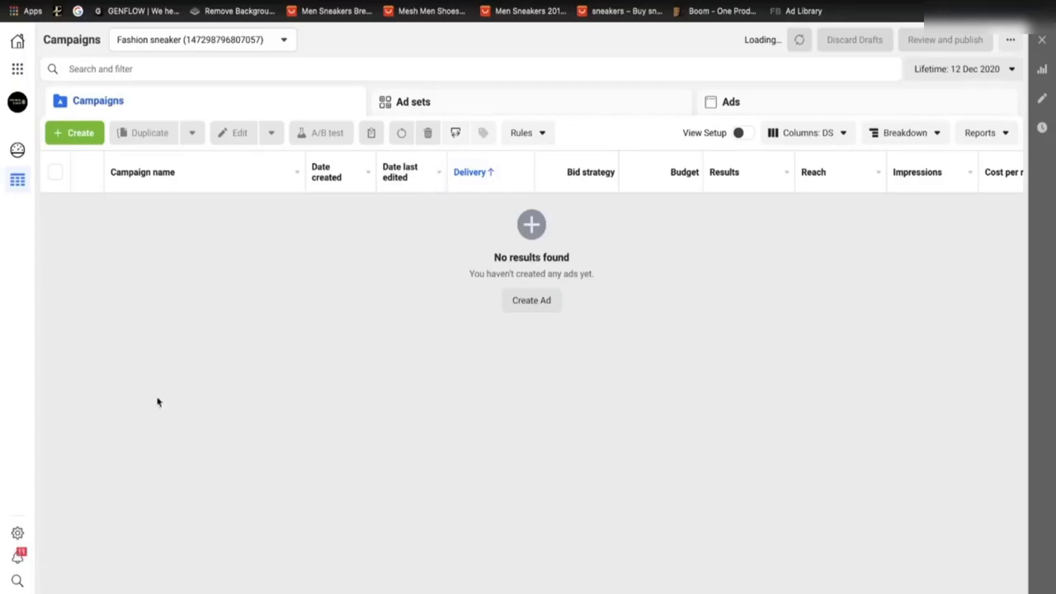
- Create a new campaign with the Conversions objective
left_click(76, 133)
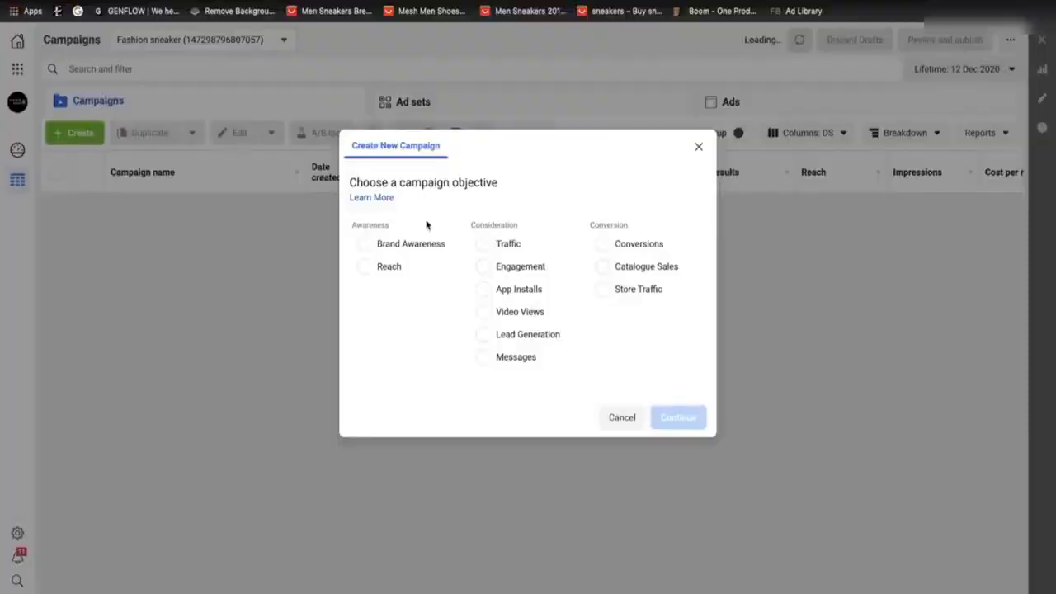
left_click(609, 244)
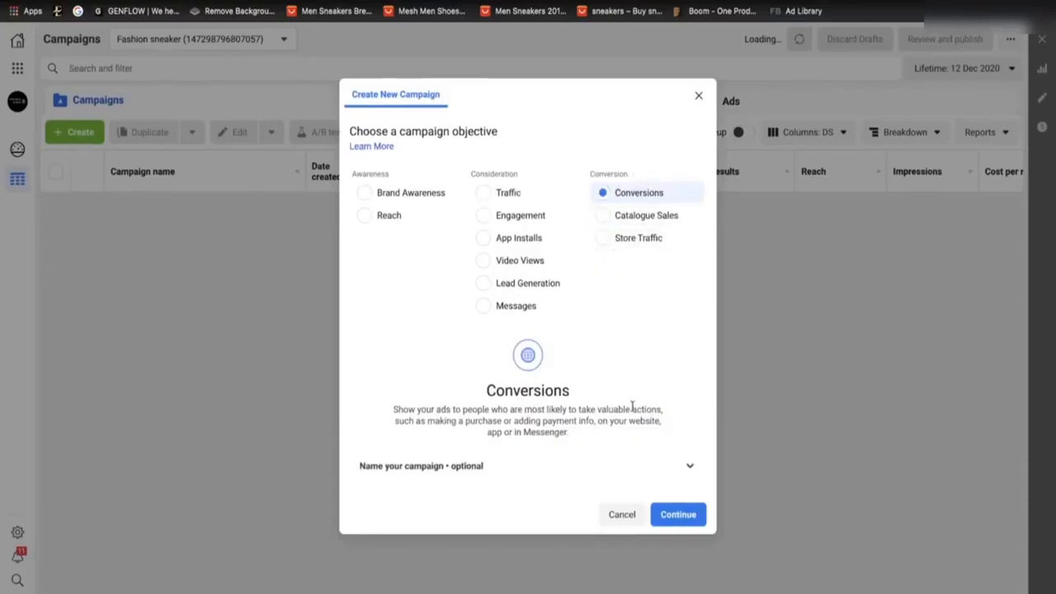
left_click(671, 516)
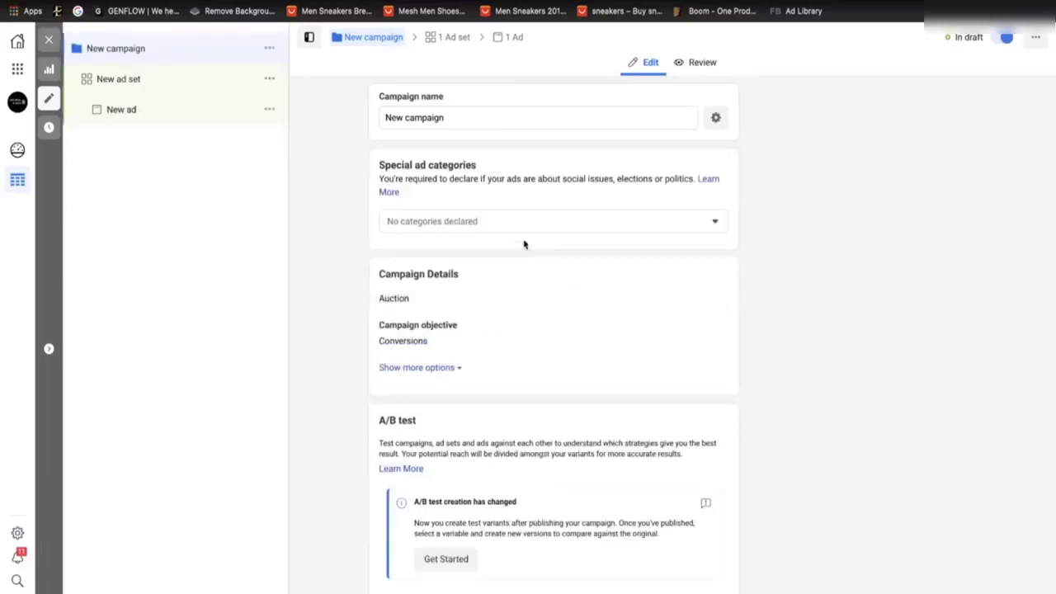
- Name the campaign "Fashion Sneakers - 21-65 - male & female - ep"
left_click(384, 121)
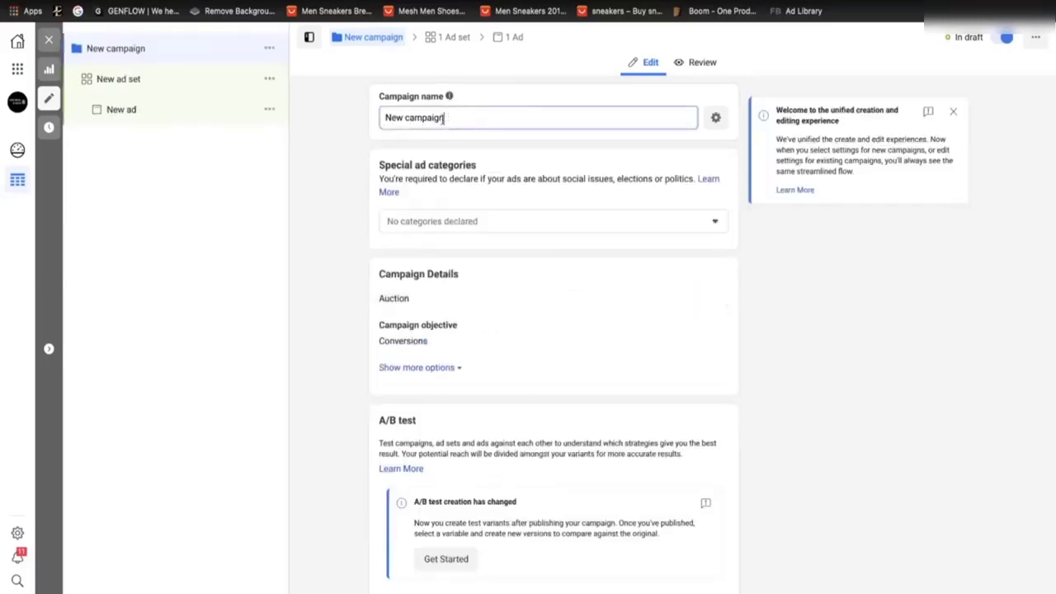
key("ctrl+a")
key("BackSpace")
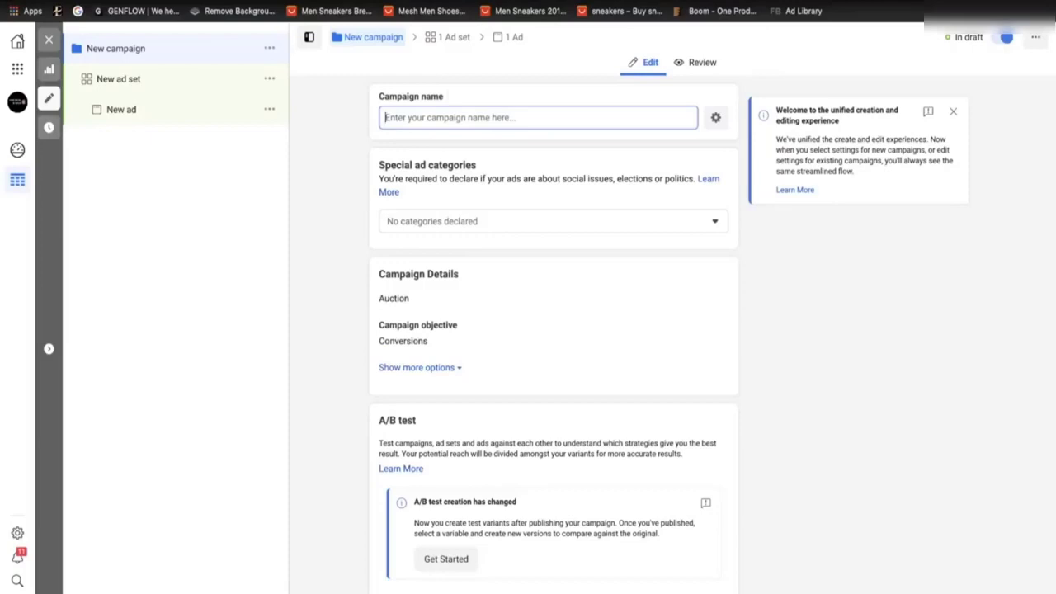
type("F")
key("BackSpace")
type("Fashion Sneakr")
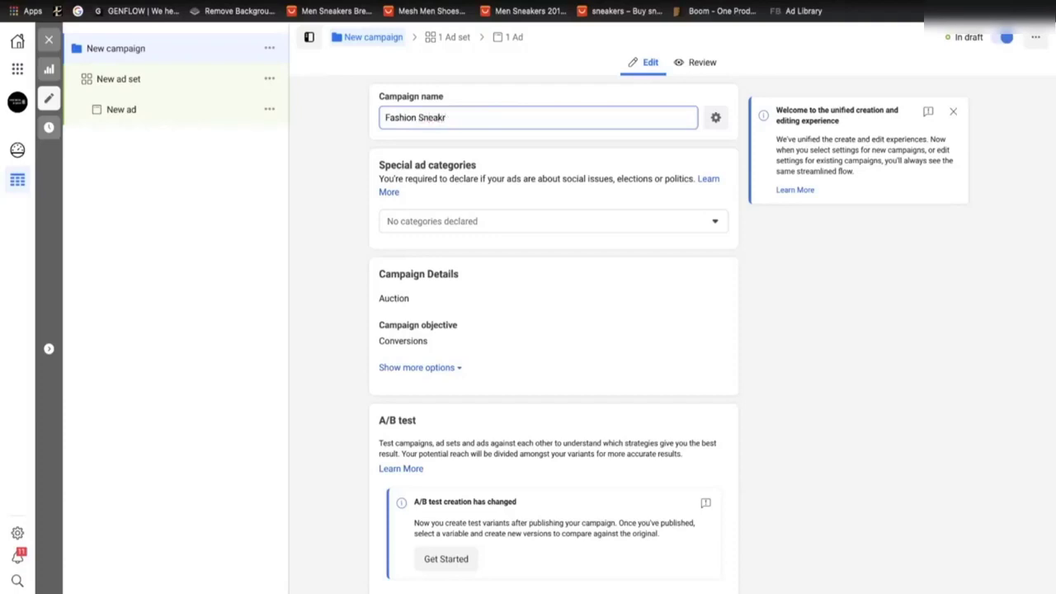
key("ctrl+a")
type("Fashion Sneakers - 21-65 - male & female - ep")
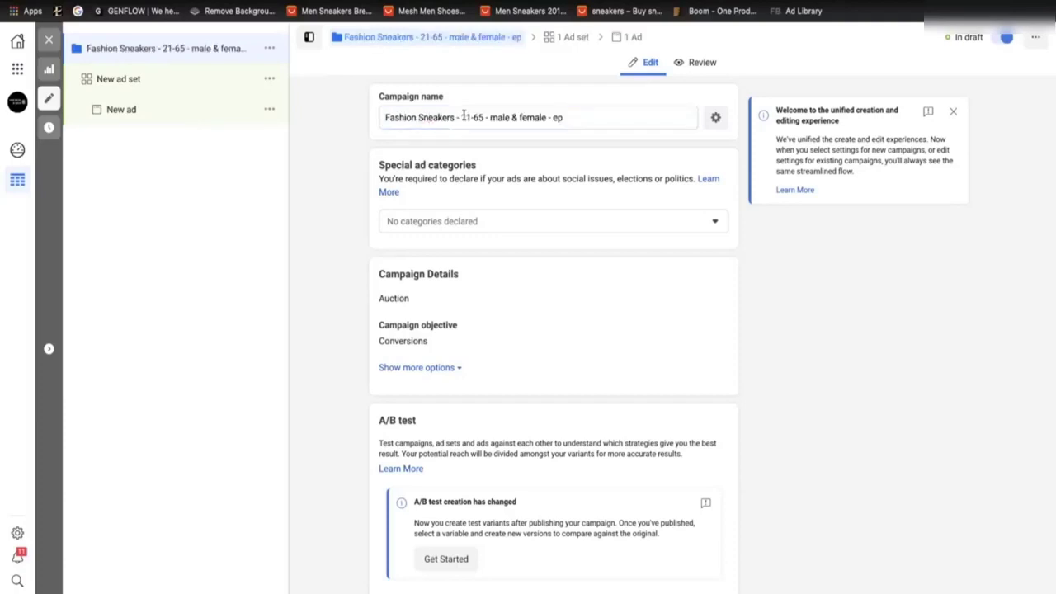
left_click_drag(392, 117, 573, 117)
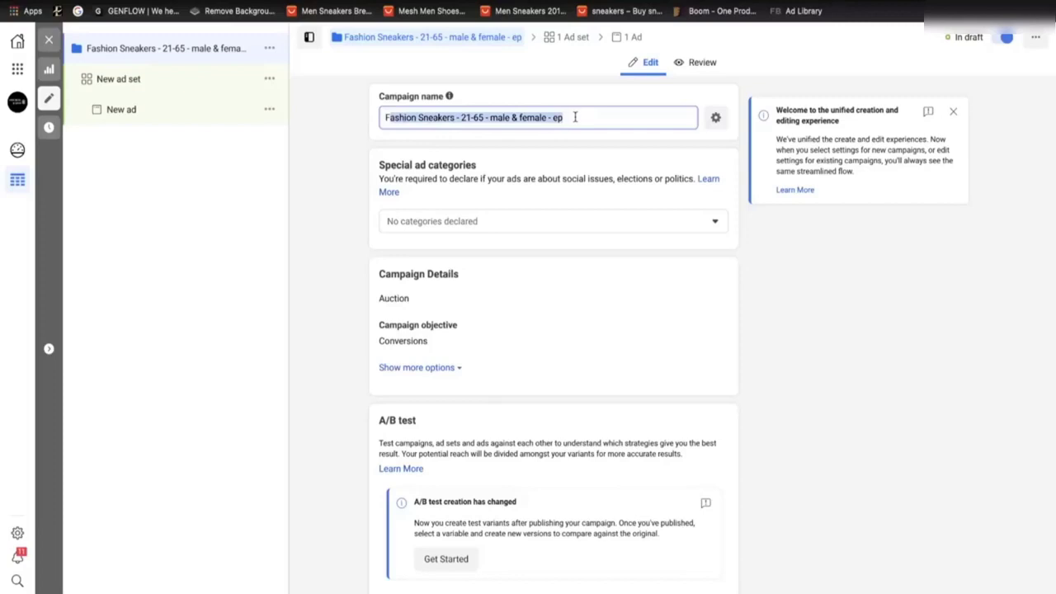
left_click(575, 117)
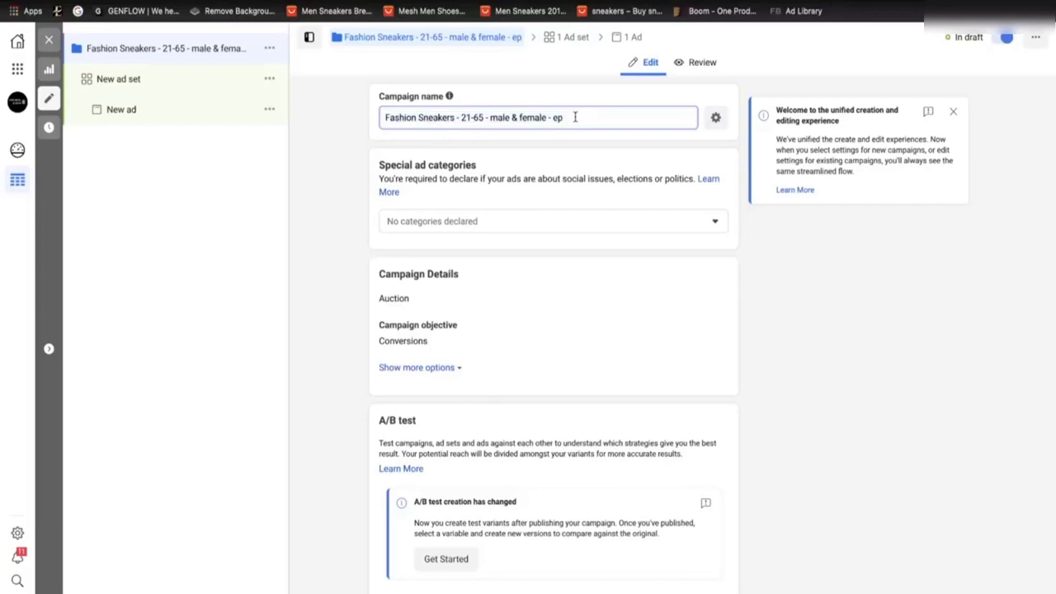
left_click_drag(386, 117, 483, 117)
left_click(456, 117)
left_click(464, 117)
left_click_drag(494, 117, 545, 117)
left_click(543, 117)
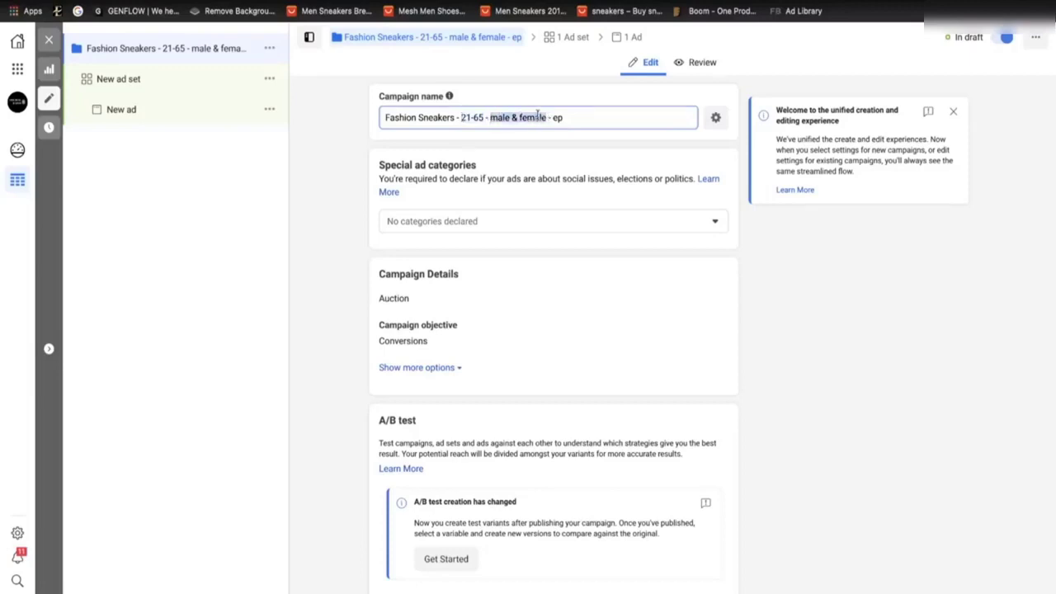
- Append "- fb feeds ig feeds" to the end of the campaign name
left_click(539, 117)
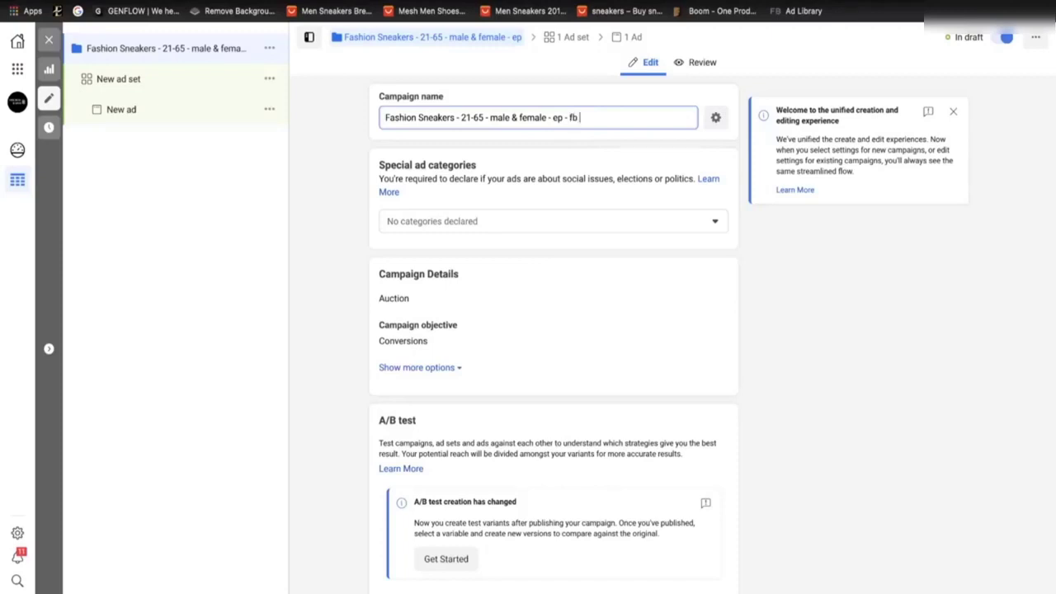
type("eeds ig feedsa")
- Examine the Campaign budget optimisation section of the campaign settings
scroll(495, 523, "down", 2)
left_click_drag(378, 523, 528, 531)
left_click(517, 523)
left_click(381, 528)
left_click(528, 531)
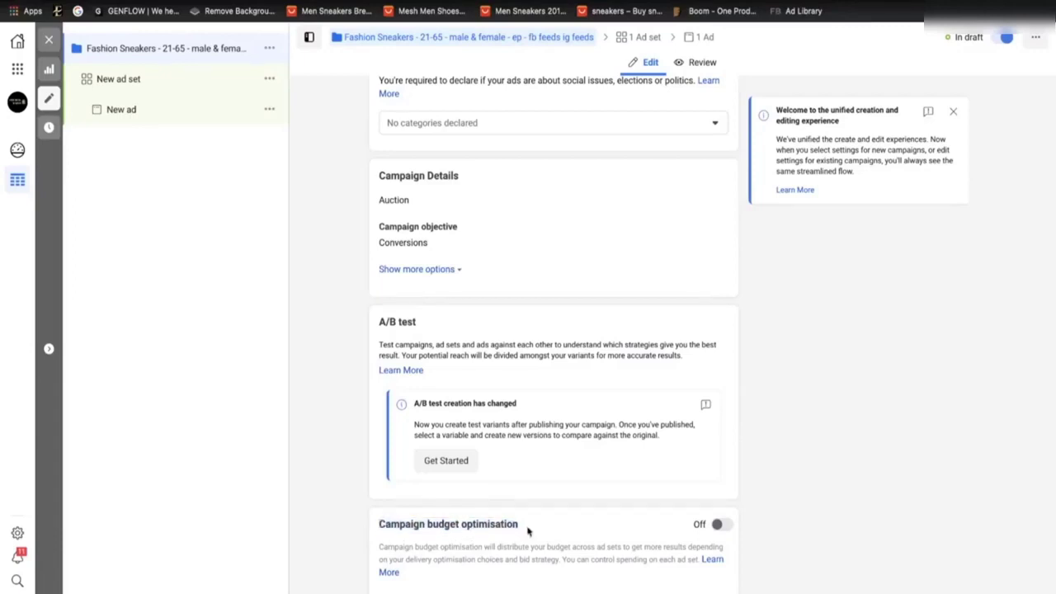
left_click_drag(528, 531, 379, 524)
left_click(403, 518)
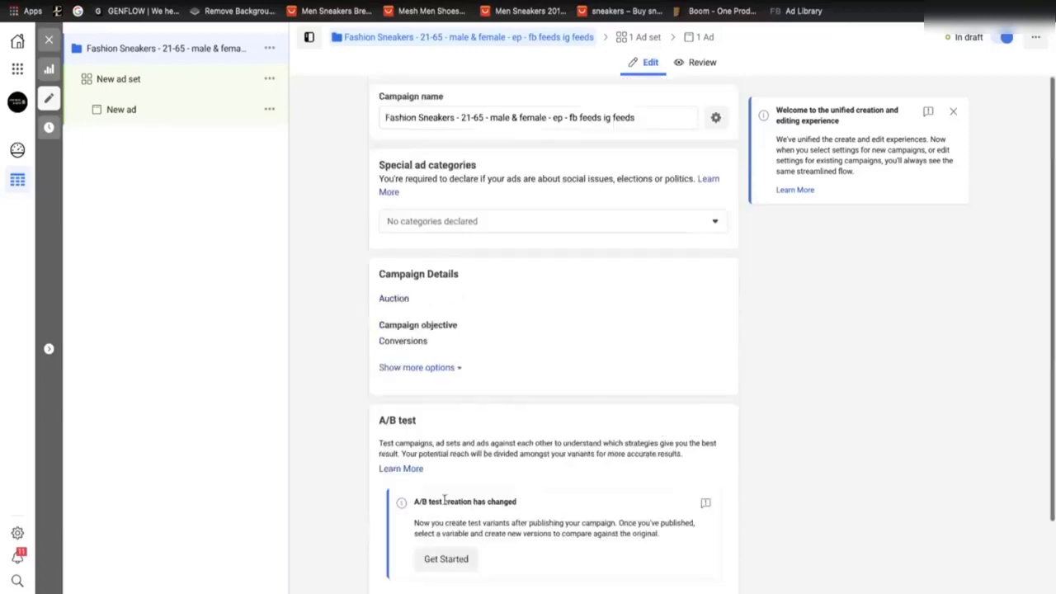
scroll(371, 429, "up", 2)
- Open the settings of the new ad set and clear its default name
left_click(125, 80)
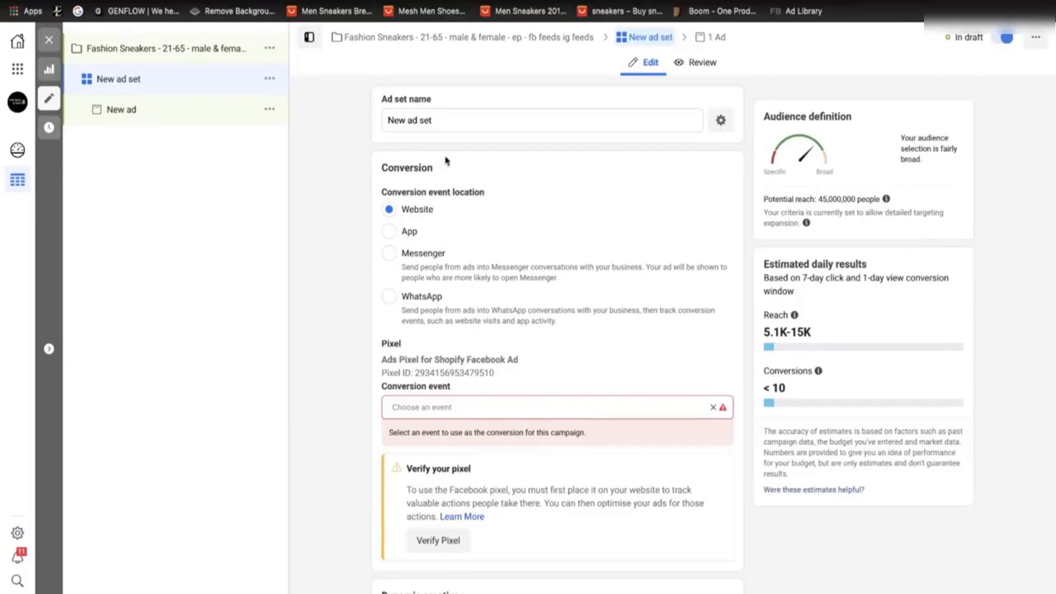
left_click(451, 122)
key("BackSpace")
key("BackSpace")
key("BackSpace")
key("BackSpace")
key("BackSpace")
key("BackSpace")
key("BackSpace")
key("BackSpace")
key("BackSpace")
key("BackSpace")
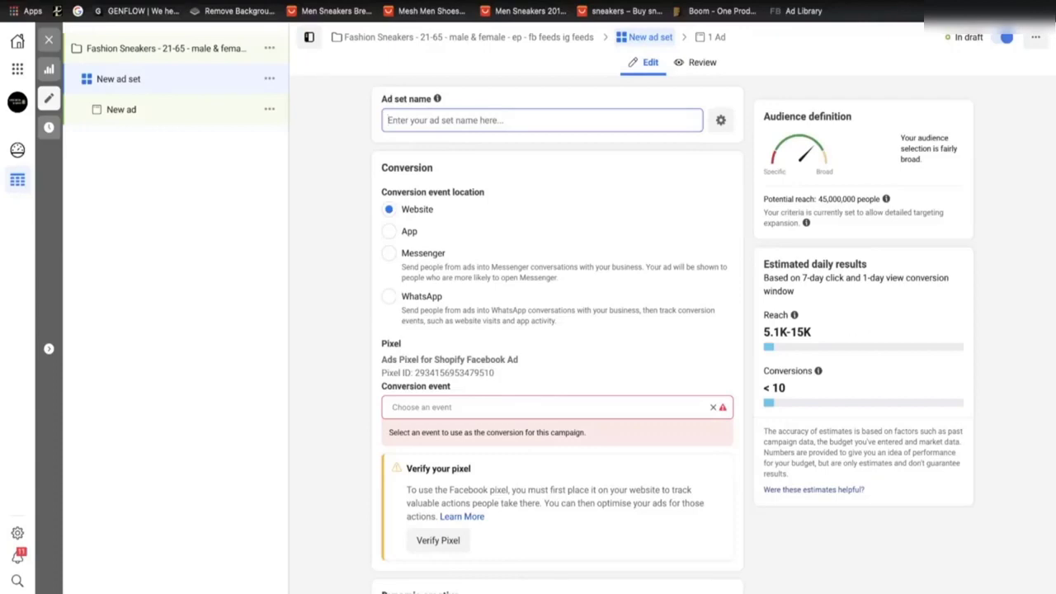
- Set the ad set's conversion event to Purchase
scroll(511, 246, "down", 1)
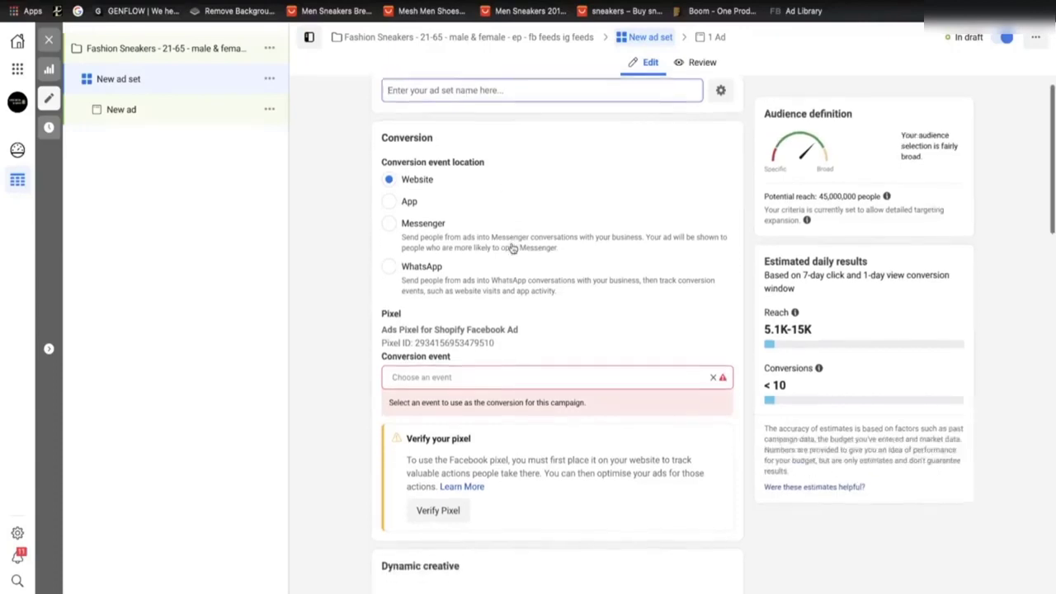
scroll(470, 356, "down", 1)
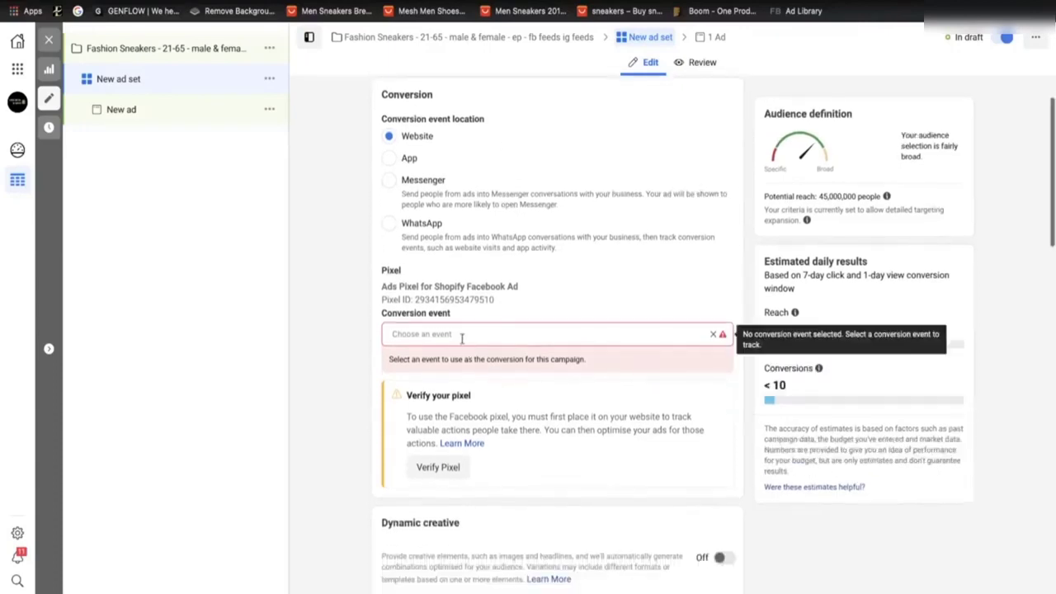
left_click(461, 334)
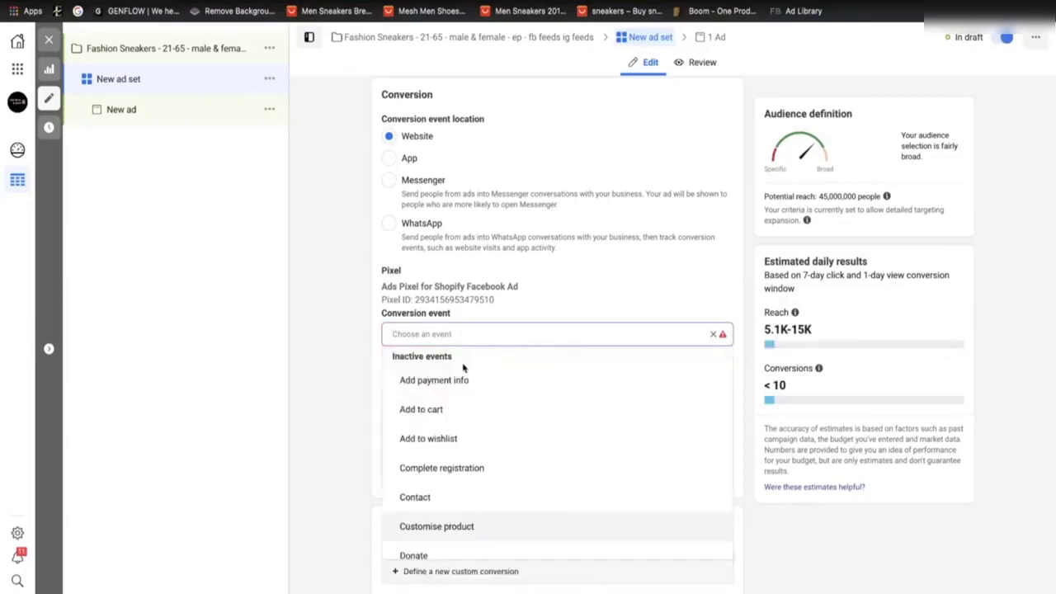
scroll(478, 455, "down", 5)
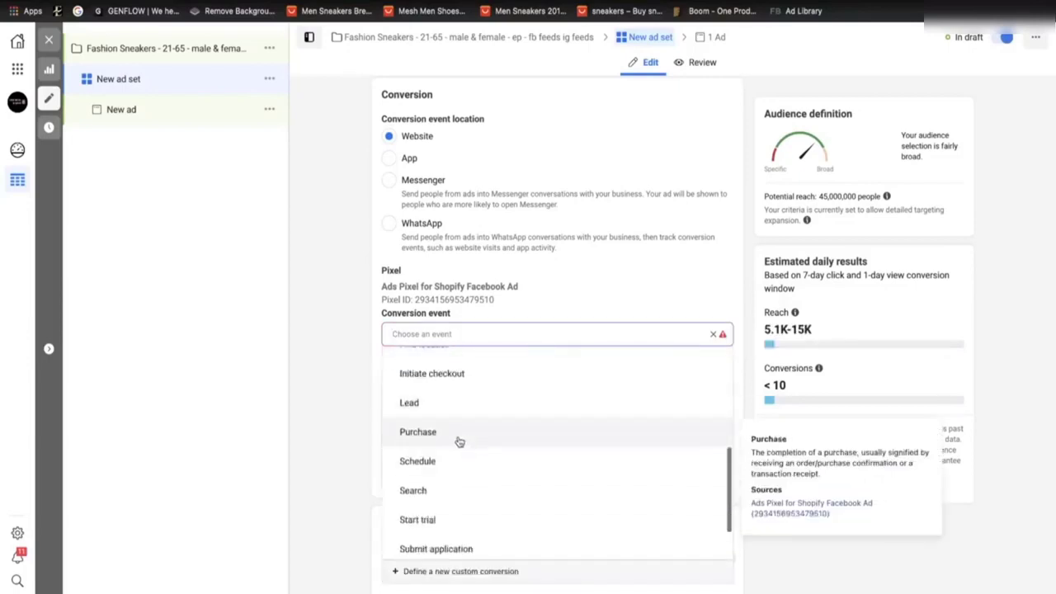
left_click(457, 434)
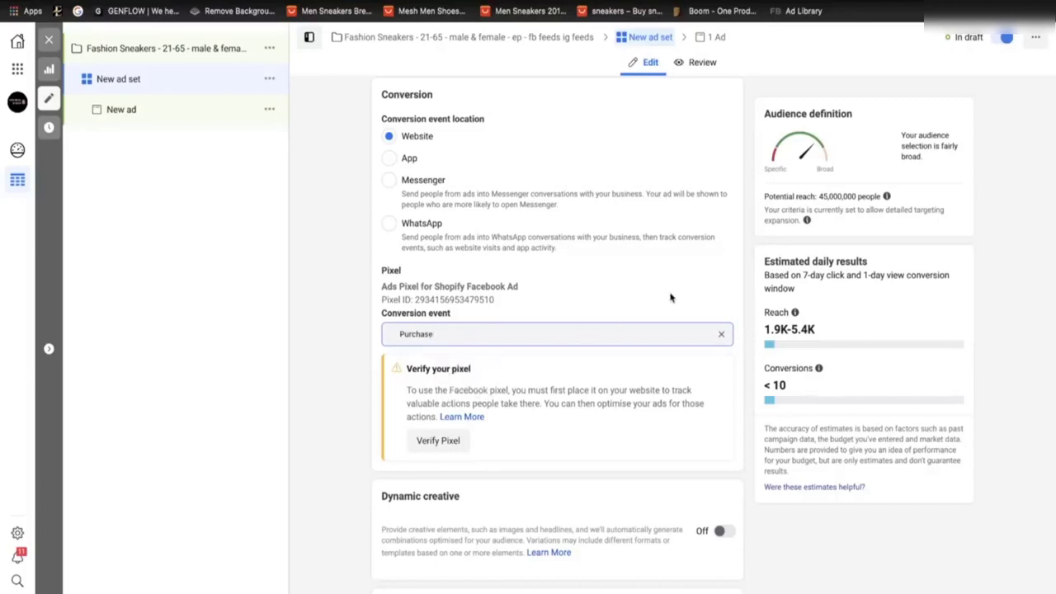
- Examine the pixel assigned to the ad set and the notice about verifying it
scroll(429, 380, "down", 1)
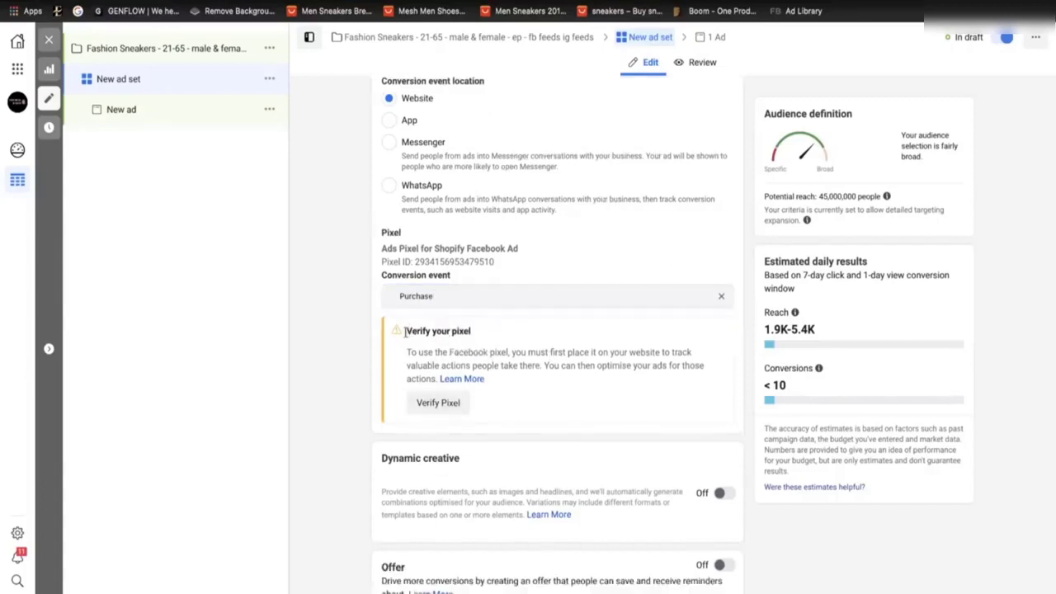
left_click_drag(405, 330, 471, 334)
left_click(427, 276)
mouse_move(382, 248)
left_mouse_down()
mouse_move(495, 249)
mouse_move(513, 264)
mouse_move(408, 263)
mouse_move(385, 247)
mouse_move(435, 249)
mouse_move(495, 274)
mouse_move(375, 258)
left_mouse_up()
left_click(498, 272)
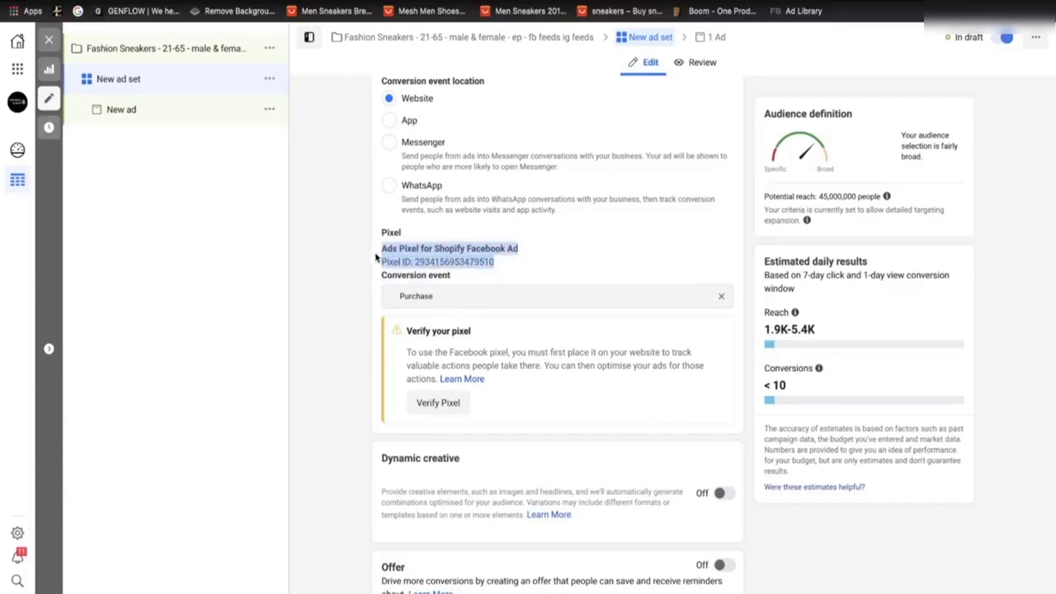
left_click(385, 248)
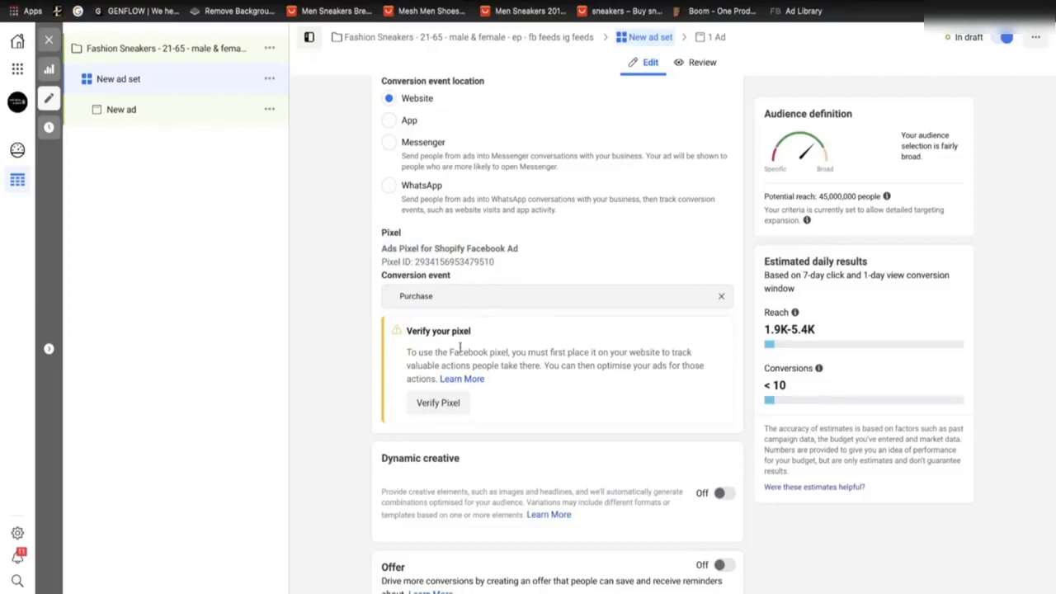
left_click_drag(495, 264, 382, 254)
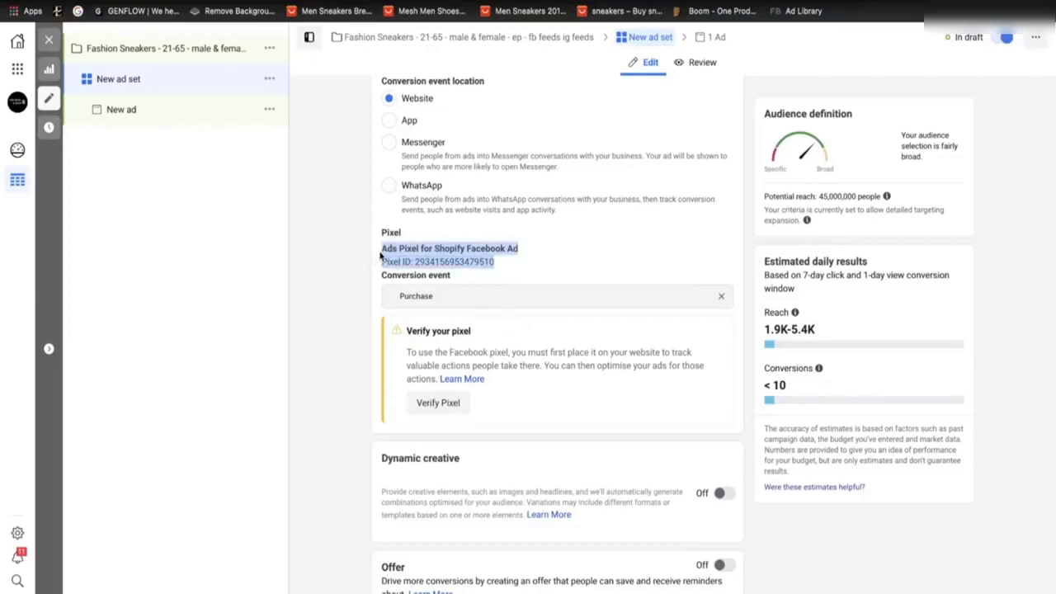
- Set the ad set's daily budget to £10.00
left_click(382, 254)
scroll(540, 452, "down", 1)
scroll(540, 452, "down", 5)
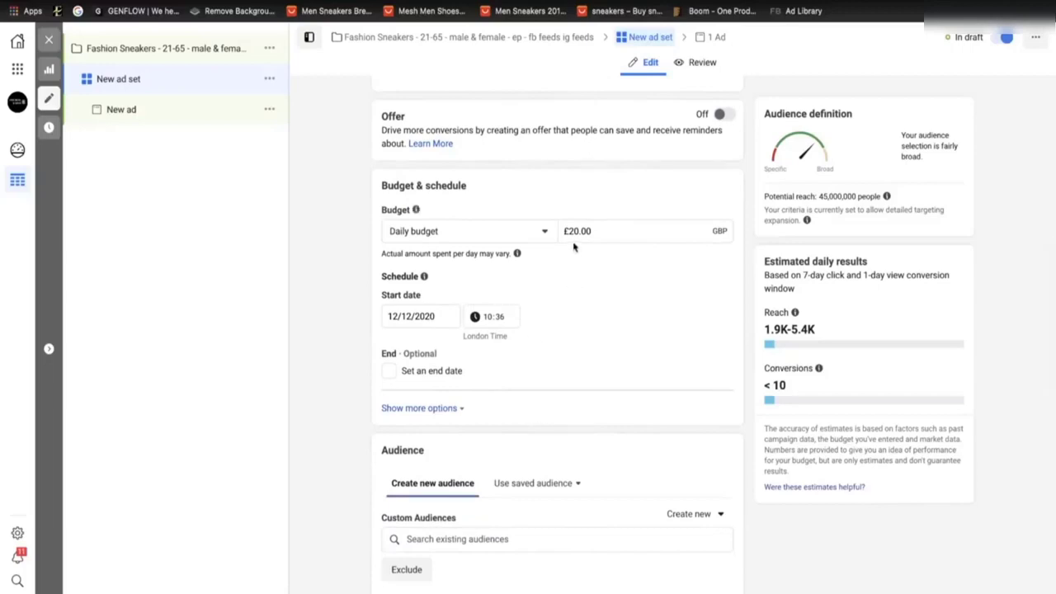
left_click(573, 231)
key("BackSpace")
type("1")
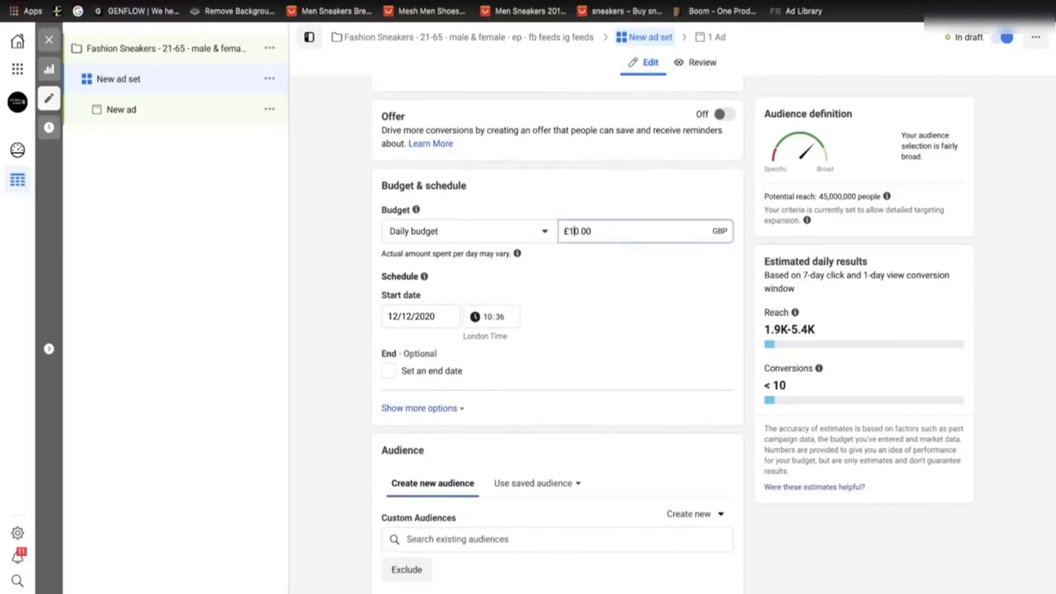
left_click(569, 308)
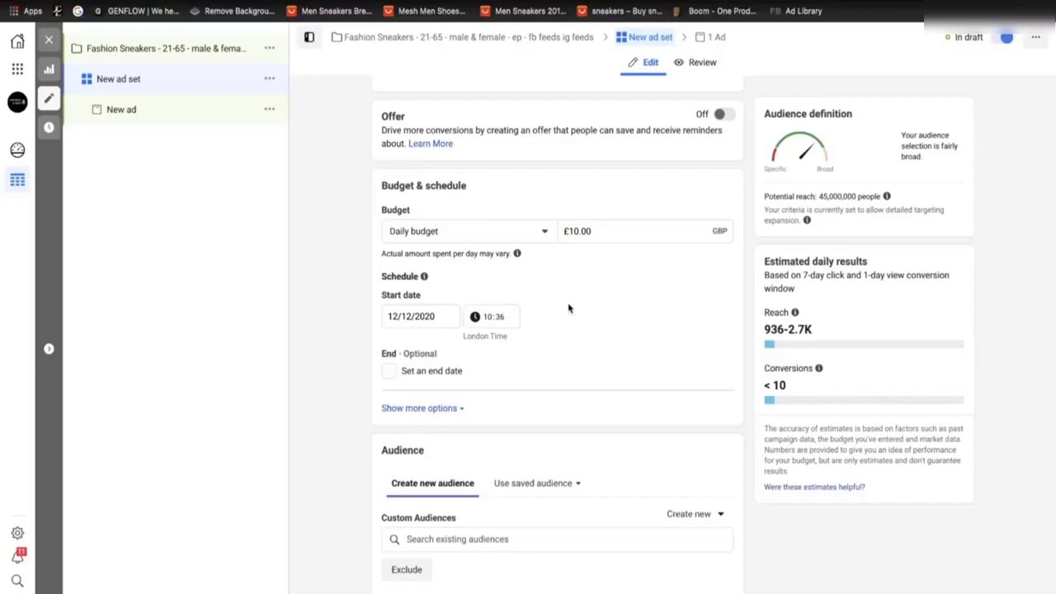
- Open the audience's locations for editing and remove United Kingdom
scroll(519, 360, "down", 2)
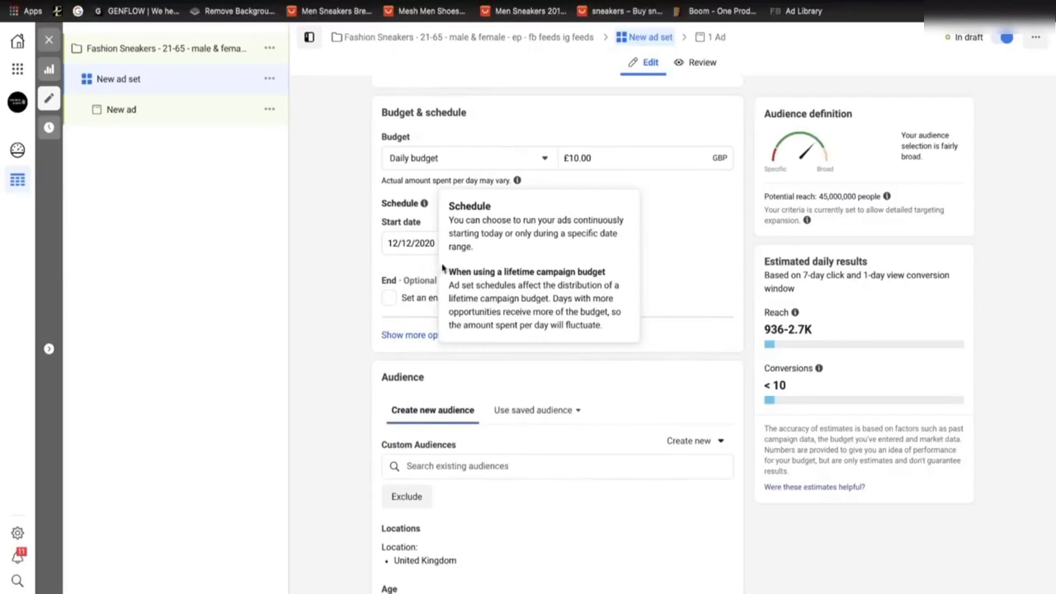
scroll(523, 369, "down", 5)
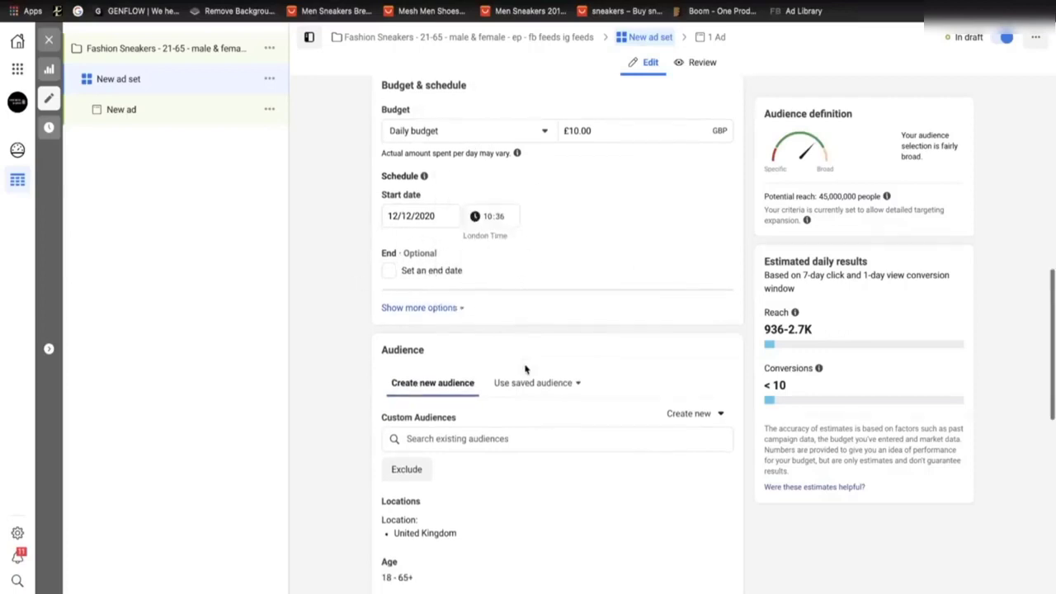
scroll(525, 369, "down", 3)
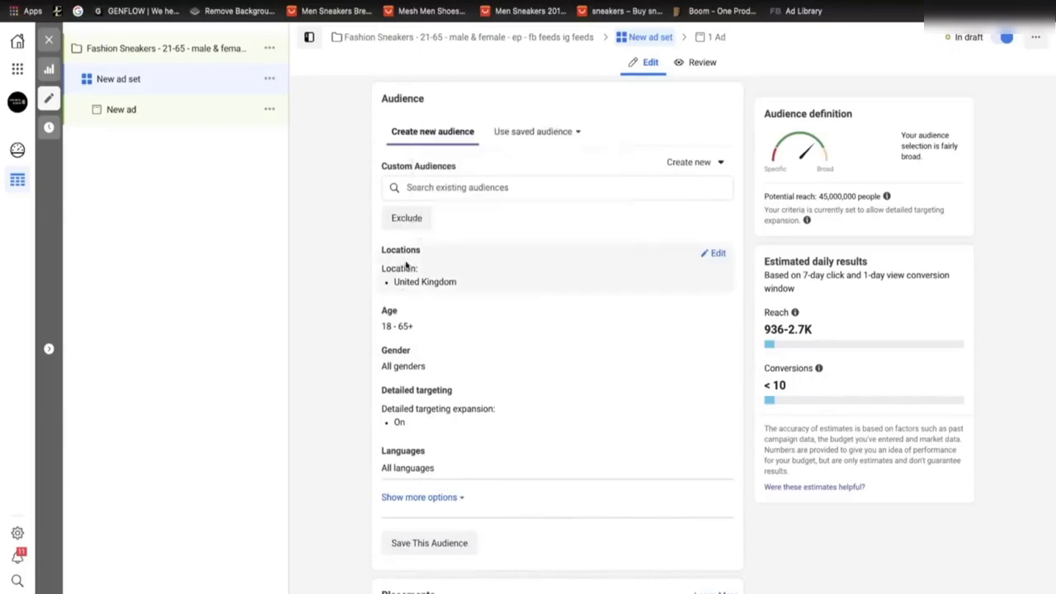
left_click(711, 254)
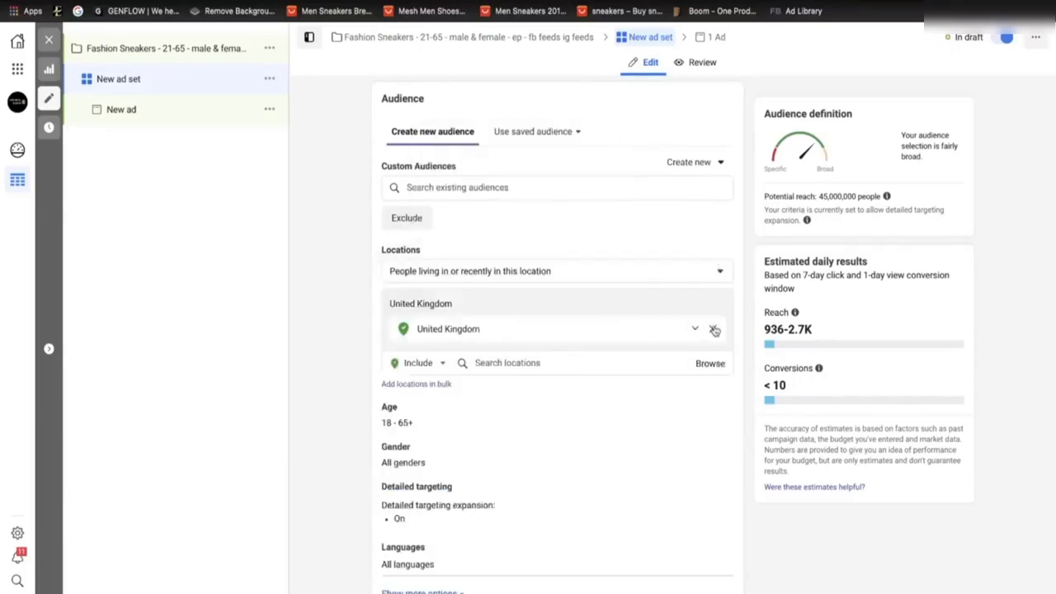
left_click(715, 330)
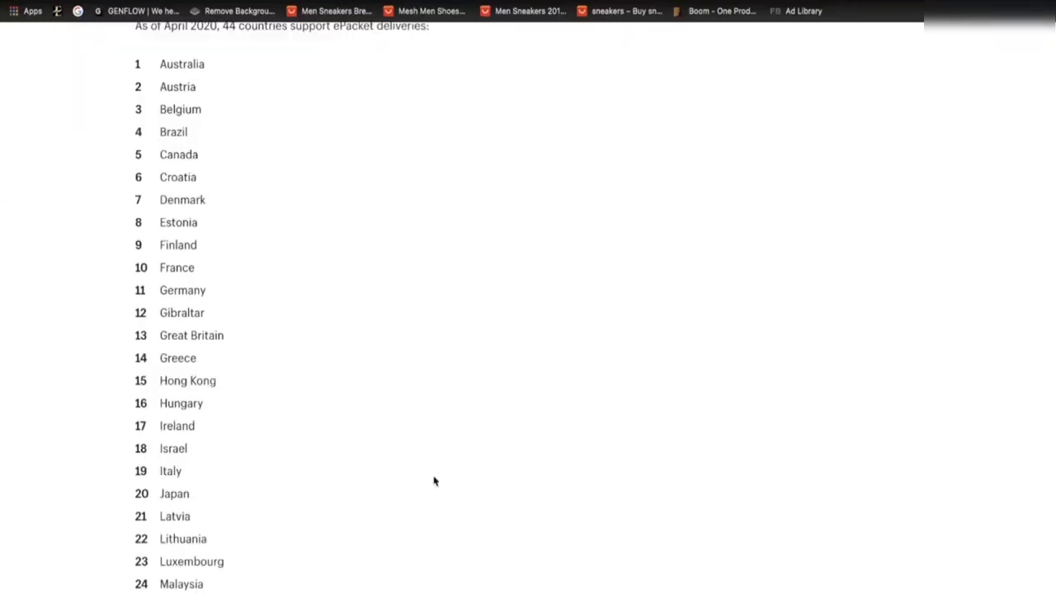
- Copy the article's full list of ePacket countries from Australia to Vietnam and return to Ads Manager
left_click_drag(159, 61, 206, 384)
right_click(207, 349)
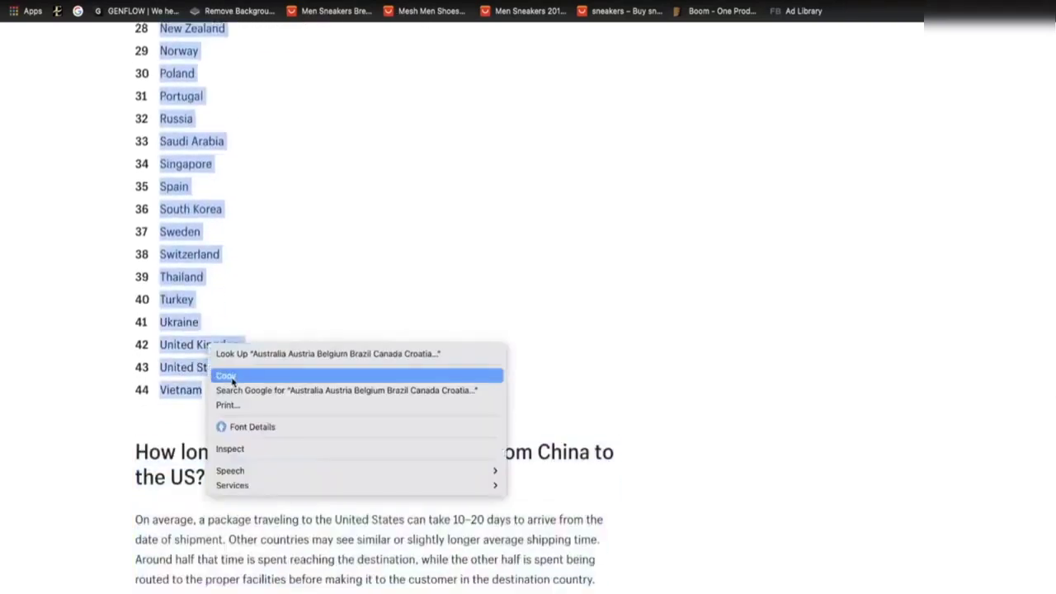
left_click(232, 376)
key("ctrl+Tab")
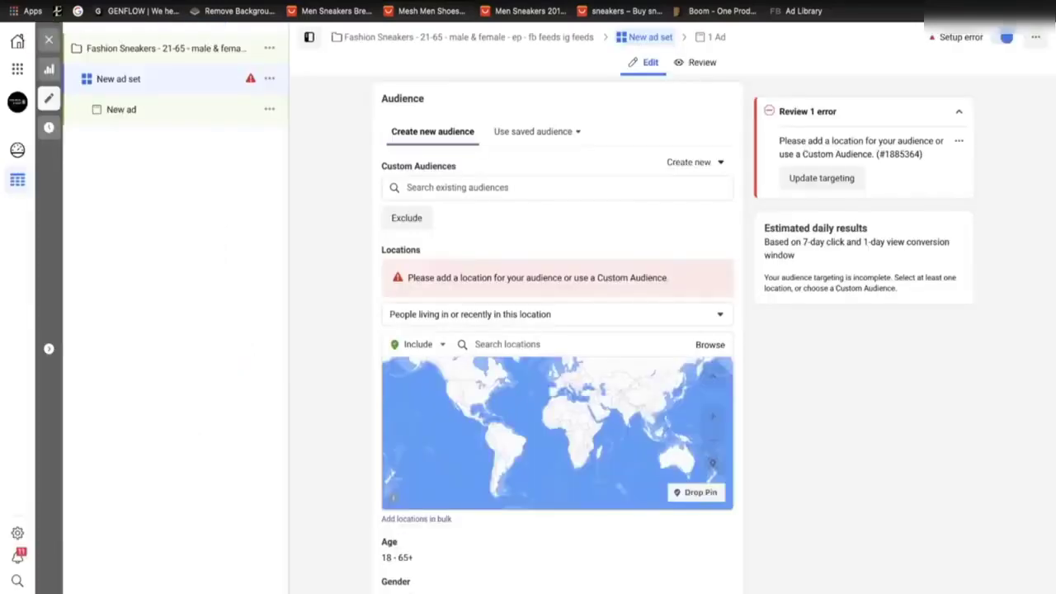
- Paste the copied list as bulk locations of type Countries and match them
left_click(431, 520)
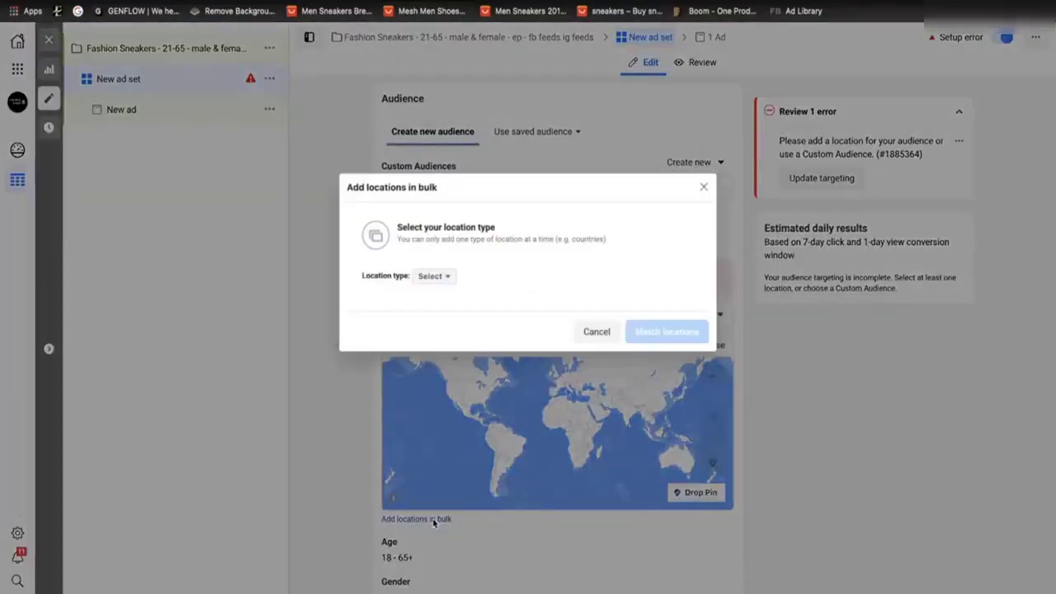
left_click(437, 277)
left_click(448, 309)
key("ctrl+v")
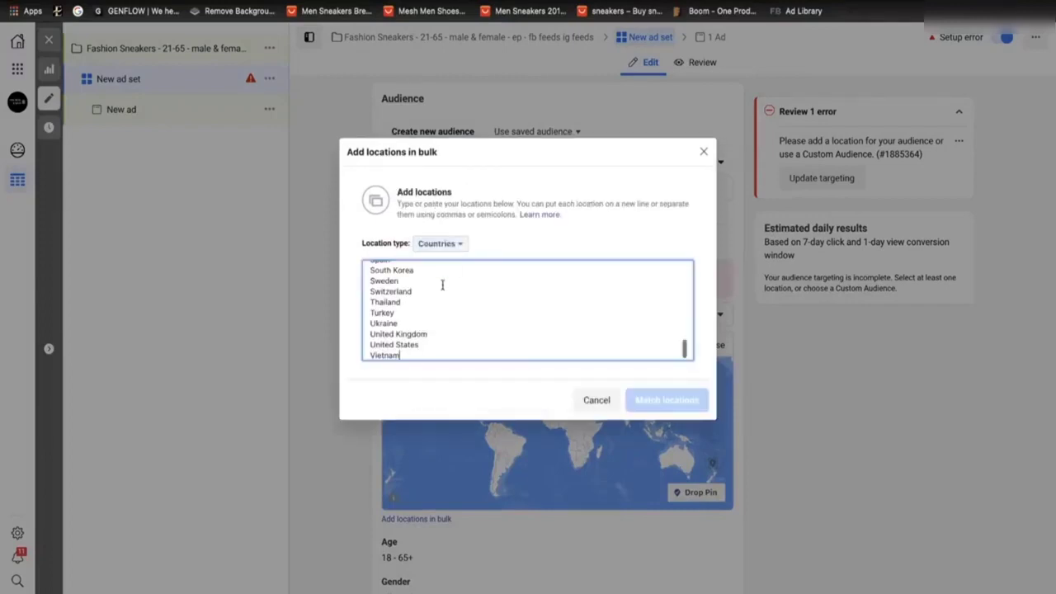
left_click(668, 399)
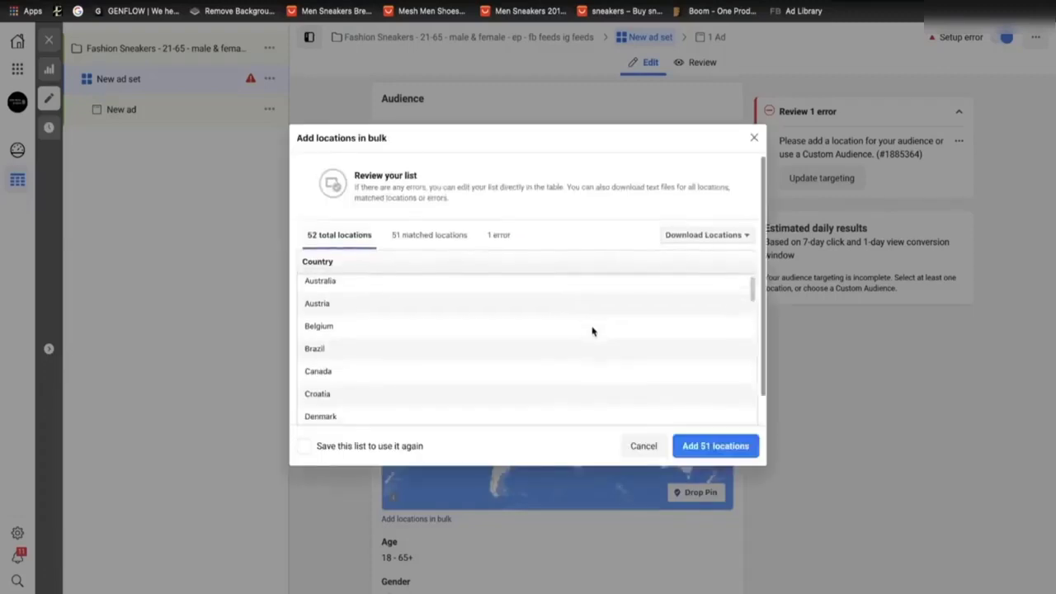
- Remove Aland Islands, French Polynesia, French Guiana, Saint Barthélemy and French Southern Territories from the bulk location list
scroll(592, 331, "down", 3)
scroll(591, 331, "down", 4)
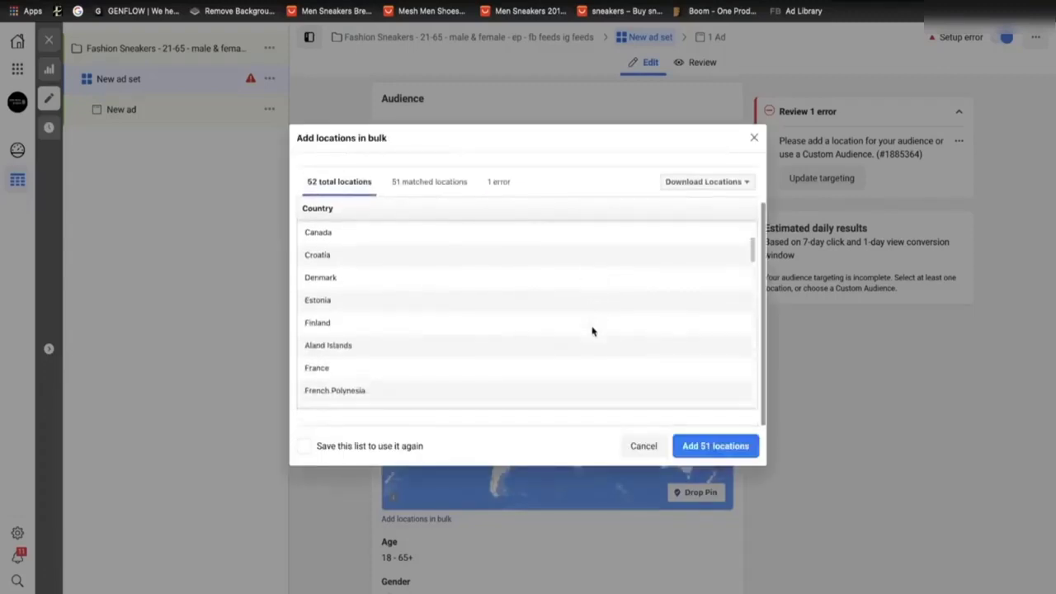
left_click(743, 316)
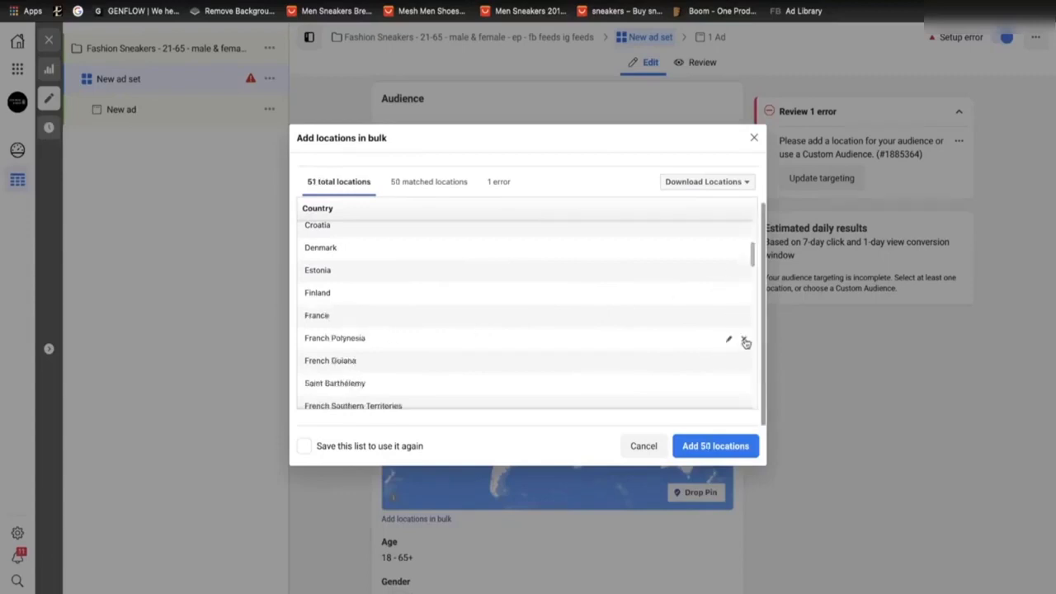
left_click(744, 340)
left_click(744, 340)
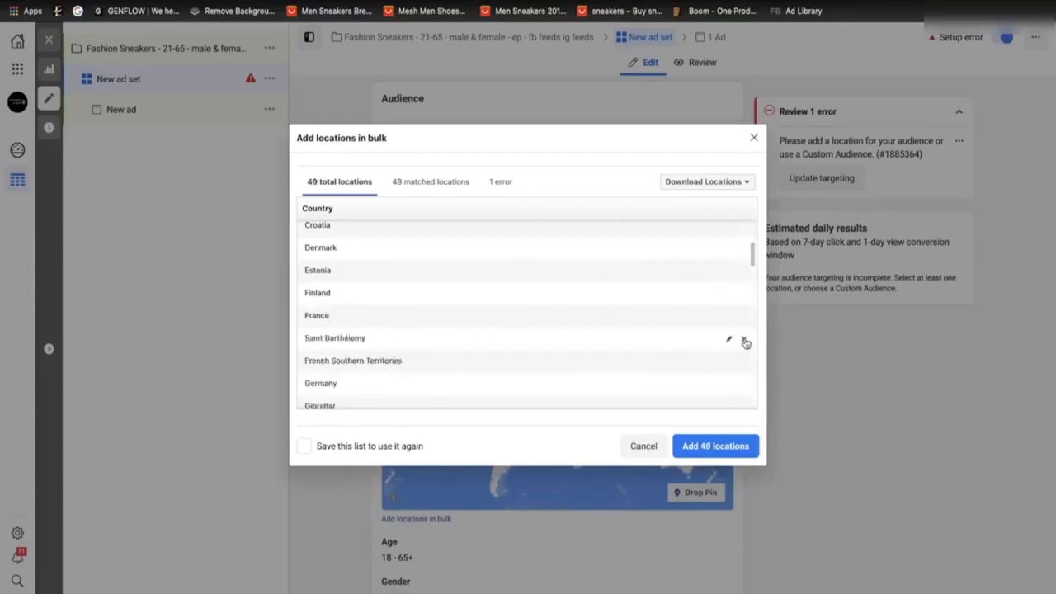
left_click(744, 341)
left_click(745, 341)
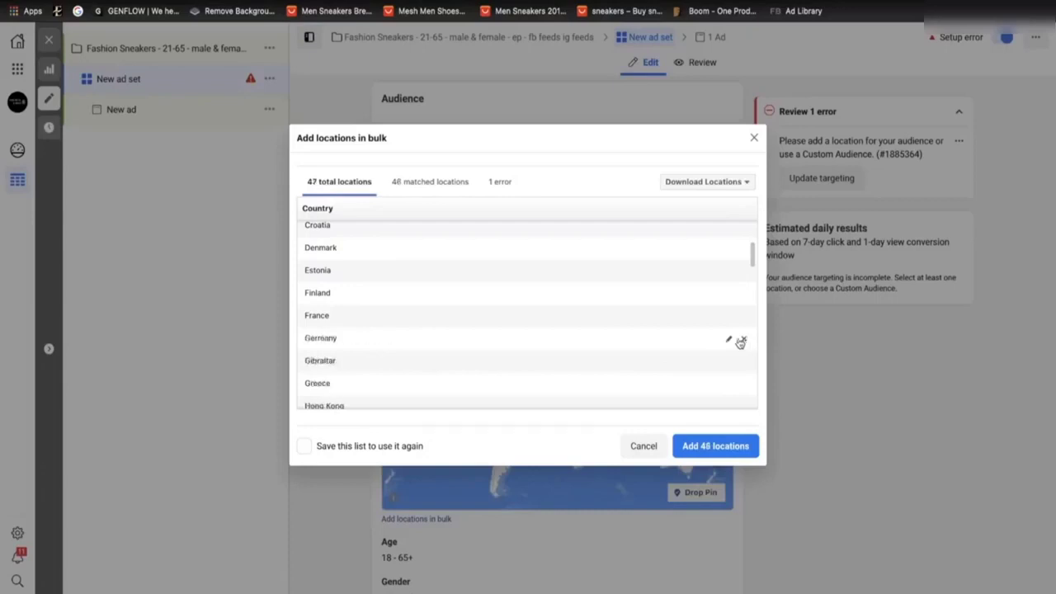
- Remove Mexico and Netherlands Antilles from the bulk location list
scroll(696, 340, "down", 3)
scroll(697, 341, "down", 5)
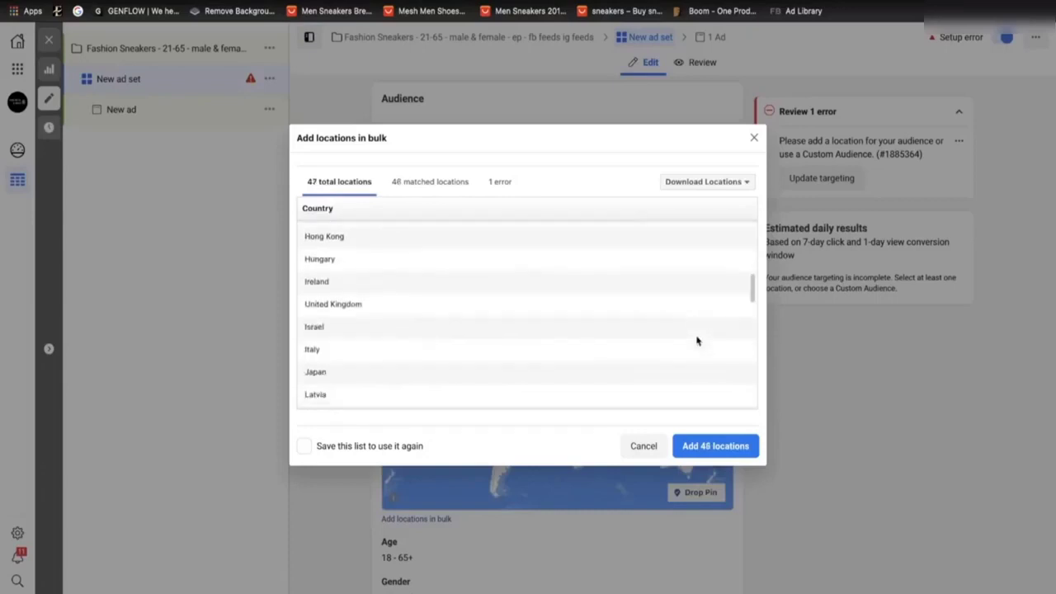
scroll(697, 341, "down", 1)
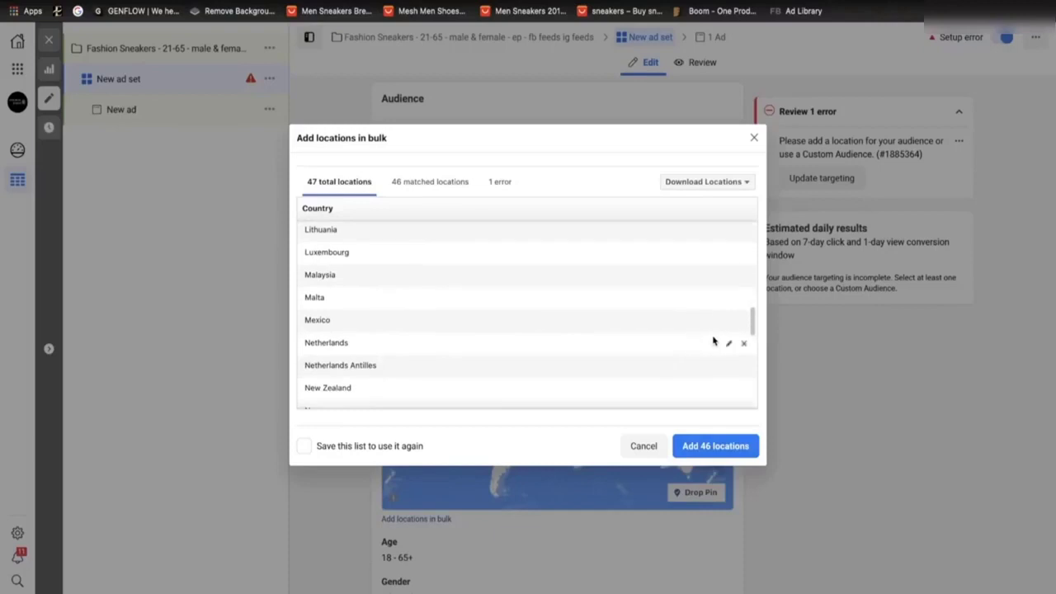
left_click(743, 322)
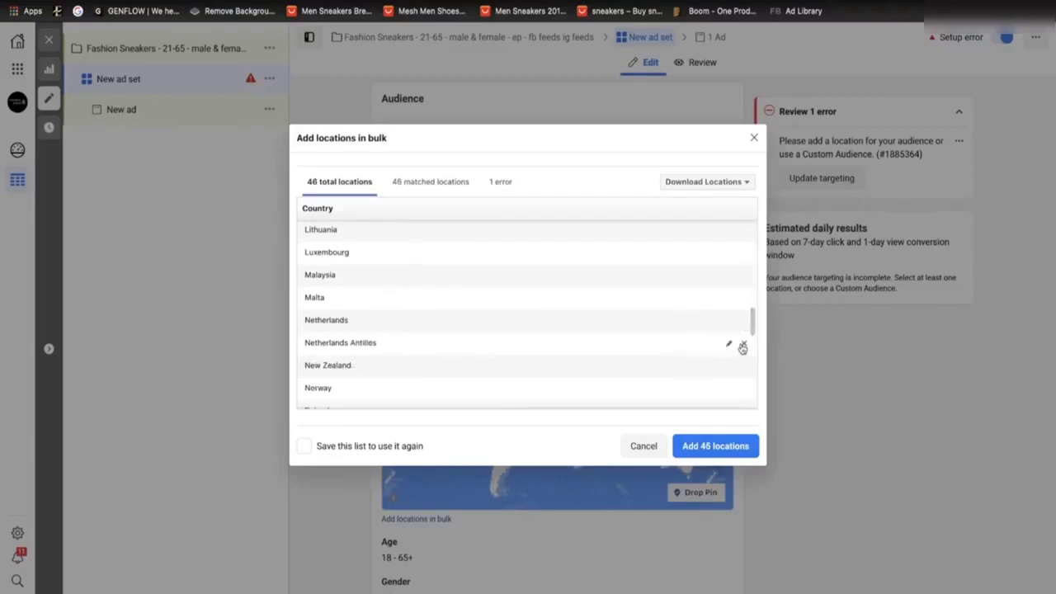
left_click(743, 348)
- Remove United States Minor Outlying Islands and the unmatched Great Britain entry from the bulk location list
scroll(699, 358, "down", 3)
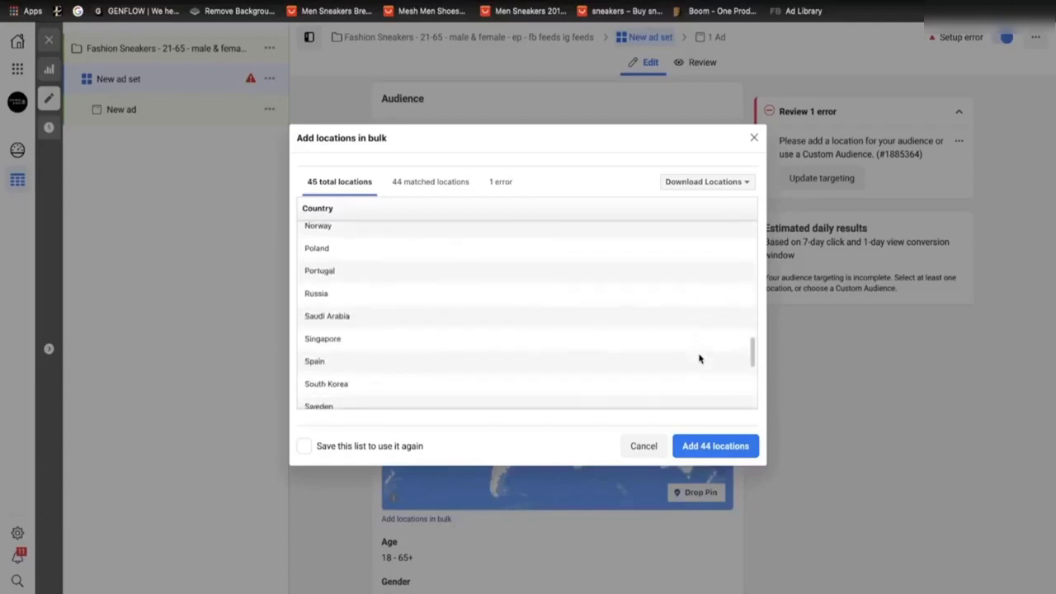
scroll(699, 358, "down", 4)
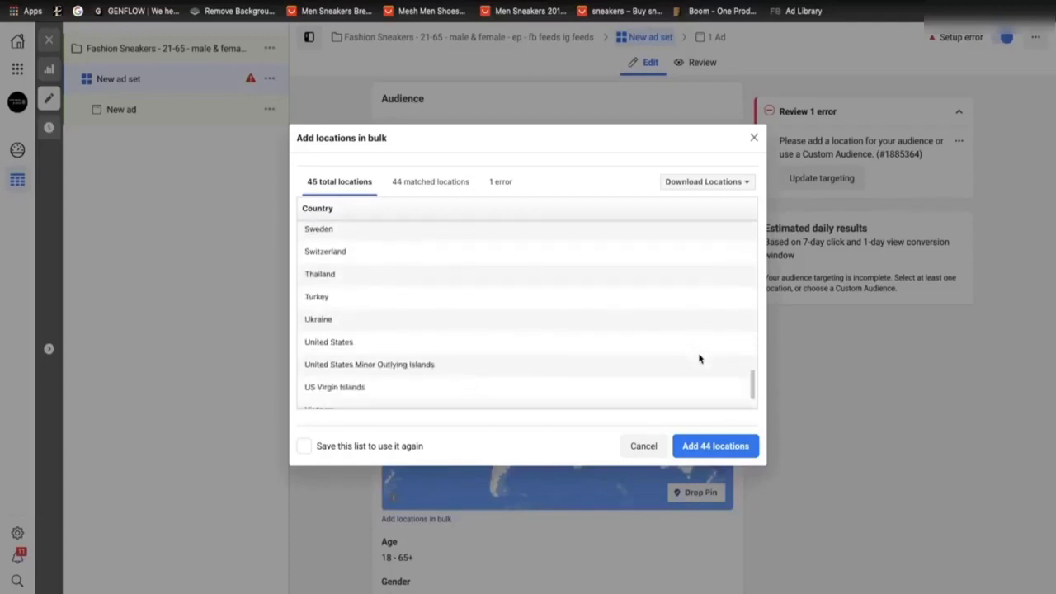
scroll(698, 358, "down", 1)
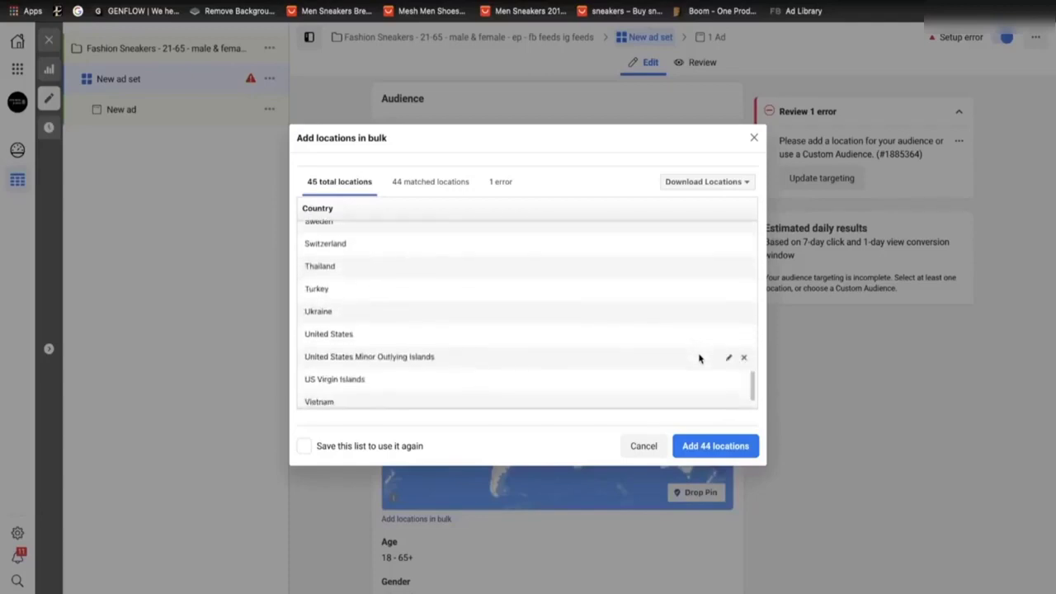
left_click(744, 348)
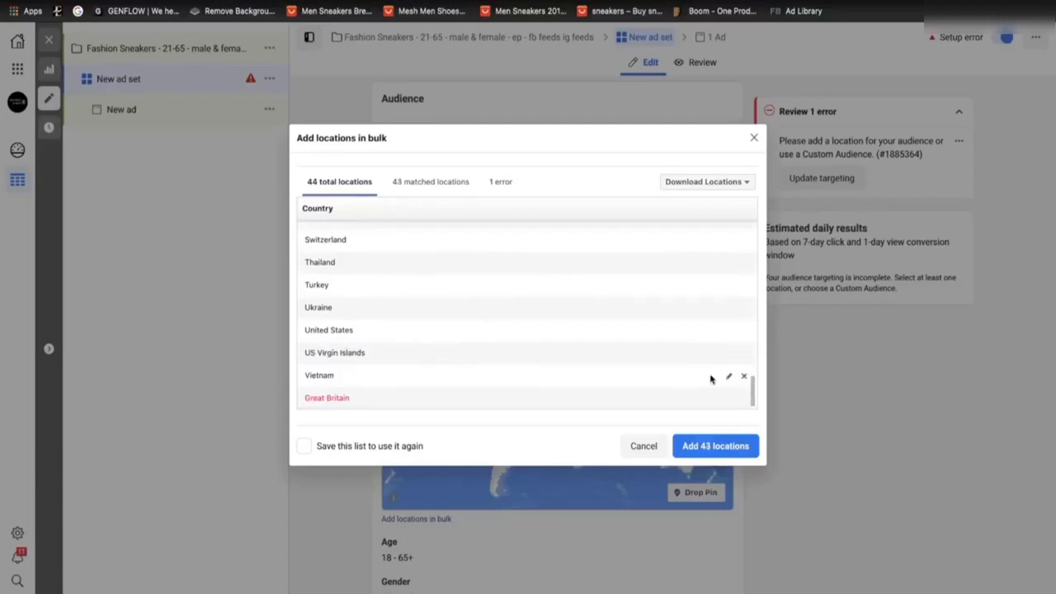
left_click(744, 398)
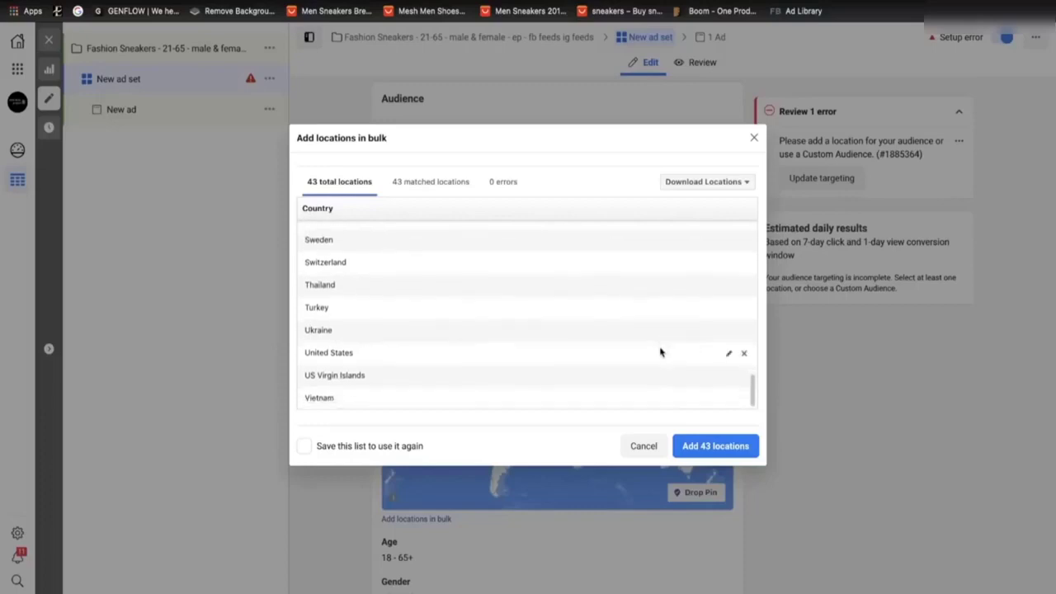
- Remove Brazil from the bulk location list and check the remaining countries
scroll(660, 352, "up", 5)
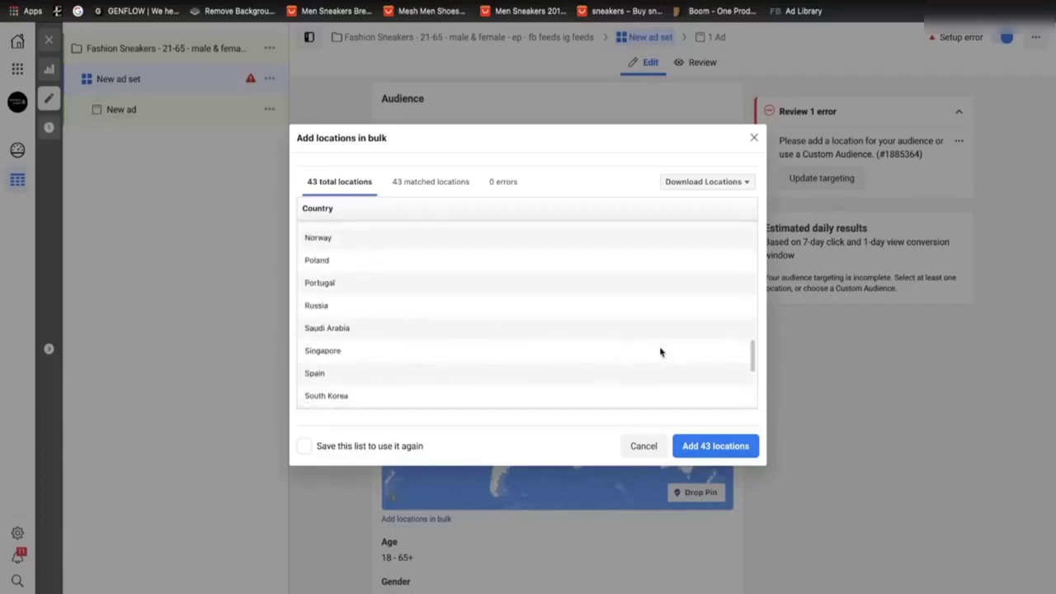
scroll(660, 353, "up", 6)
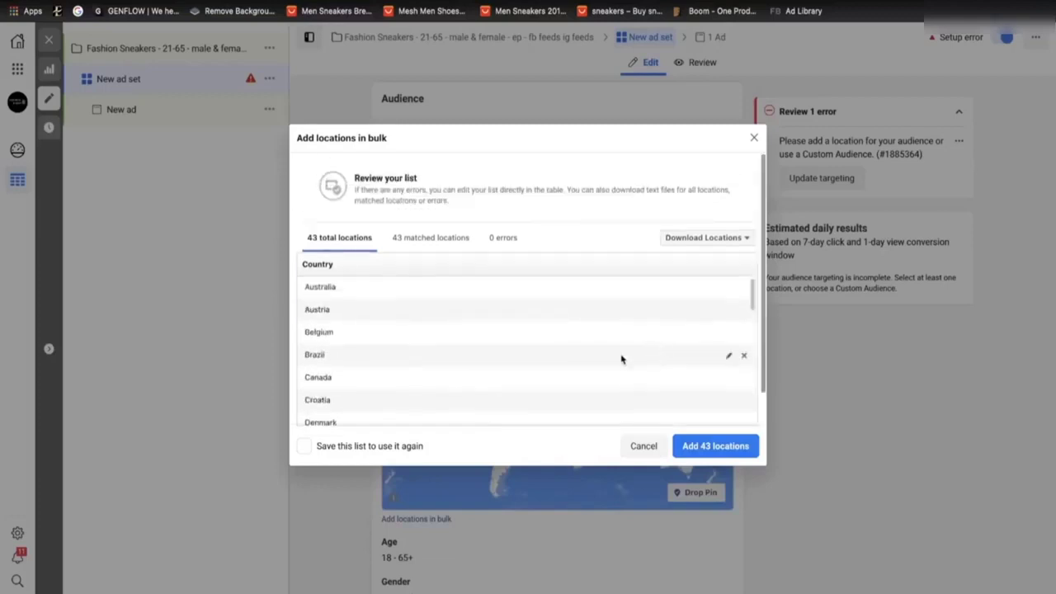
left_click(743, 355)
scroll(540, 353, "down", 10)
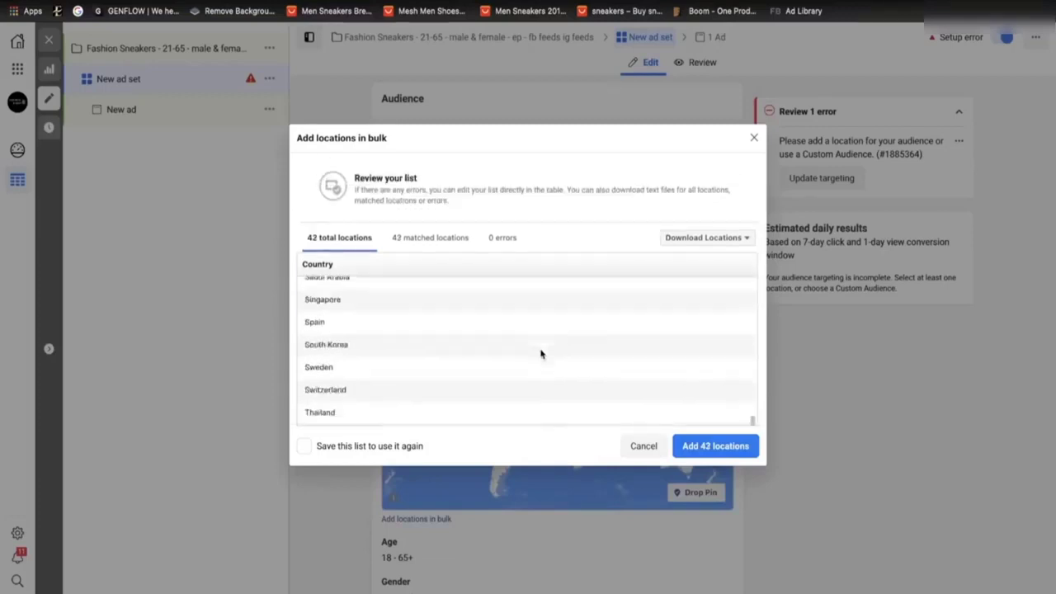
scroll(540, 353, "up", 10)
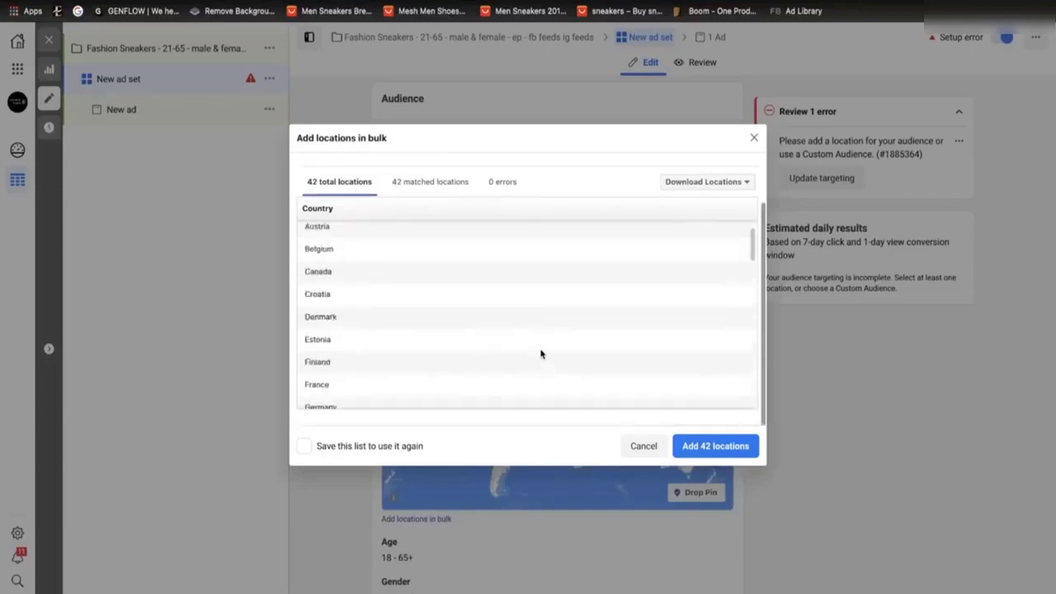
- Add the remaining countries to the audience and save the location list for reuse under the name EP
left_click(303, 449)
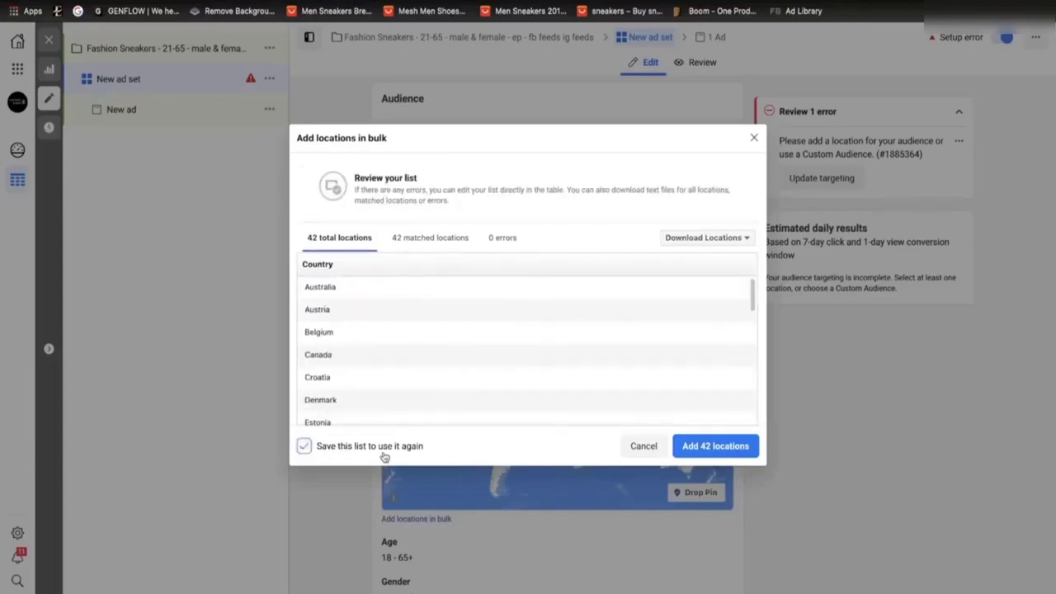
left_click(699, 450)
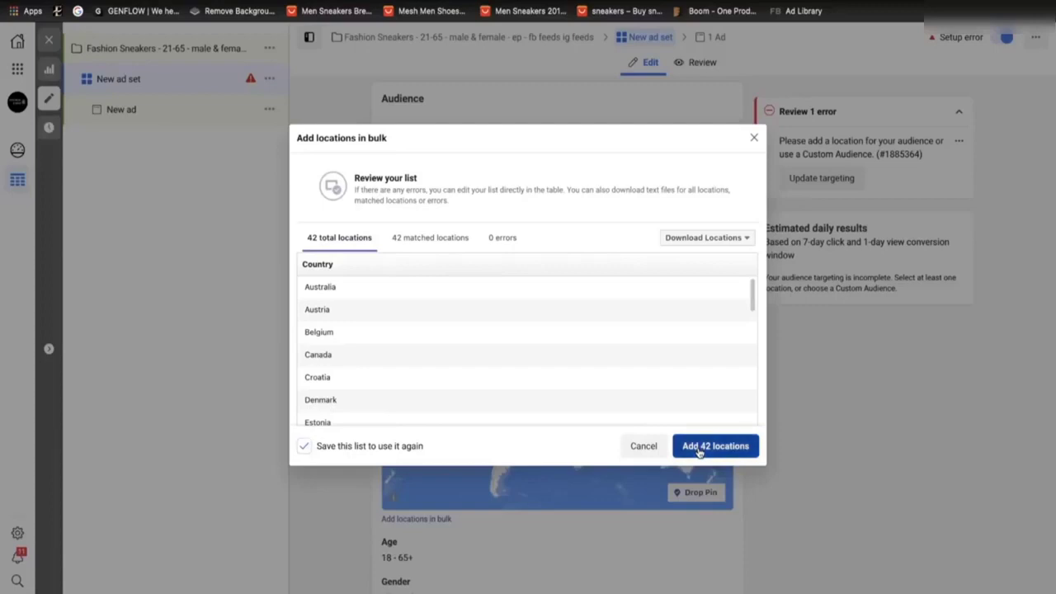
left_click(459, 275)
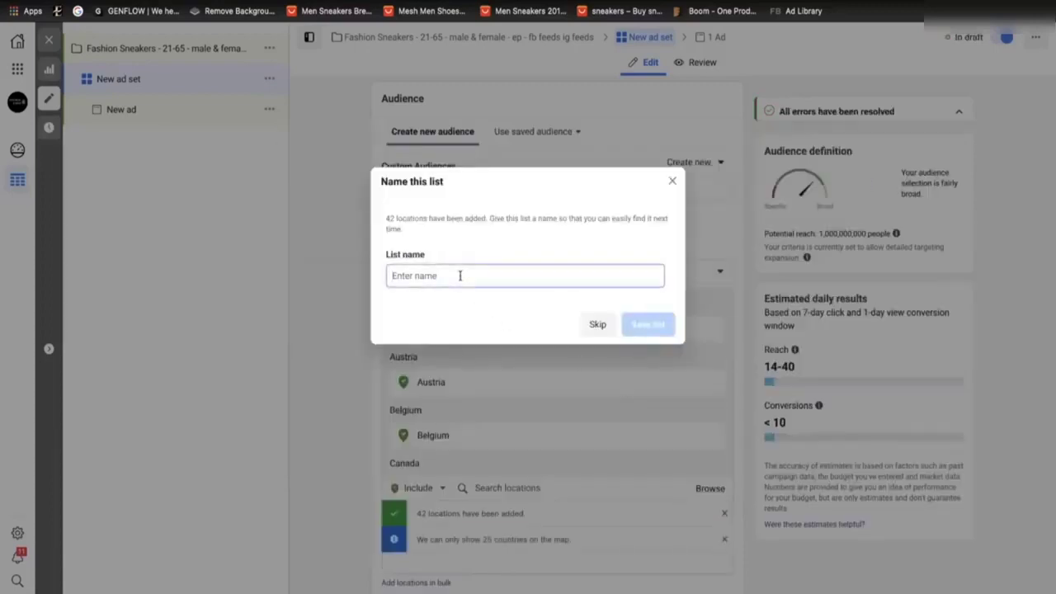
type("EP")
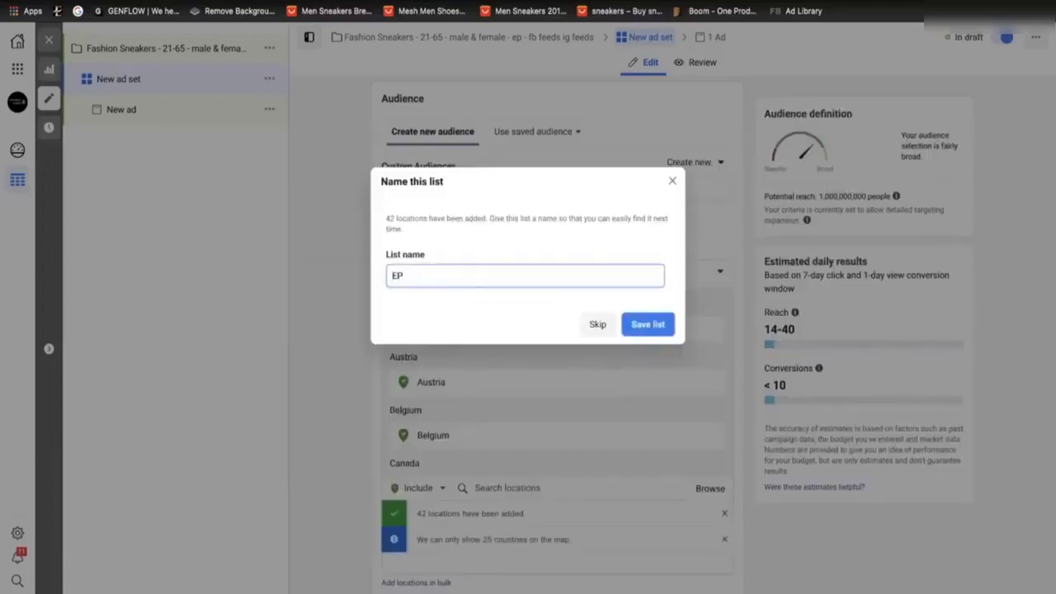
left_click(648, 322)
scroll(549, 544, "down", 5)
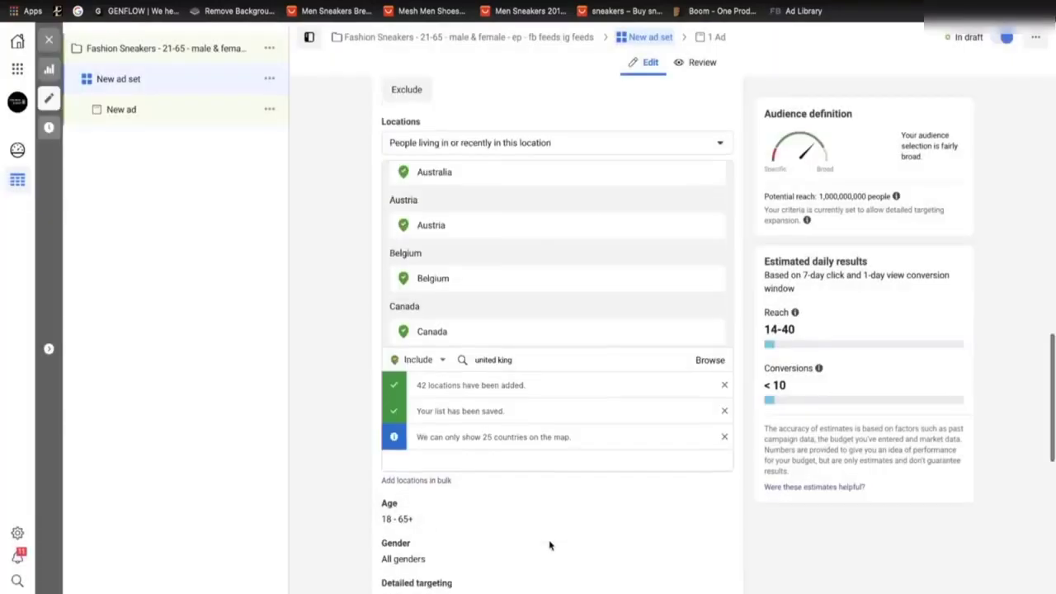
scroll(549, 544, "down", 3)
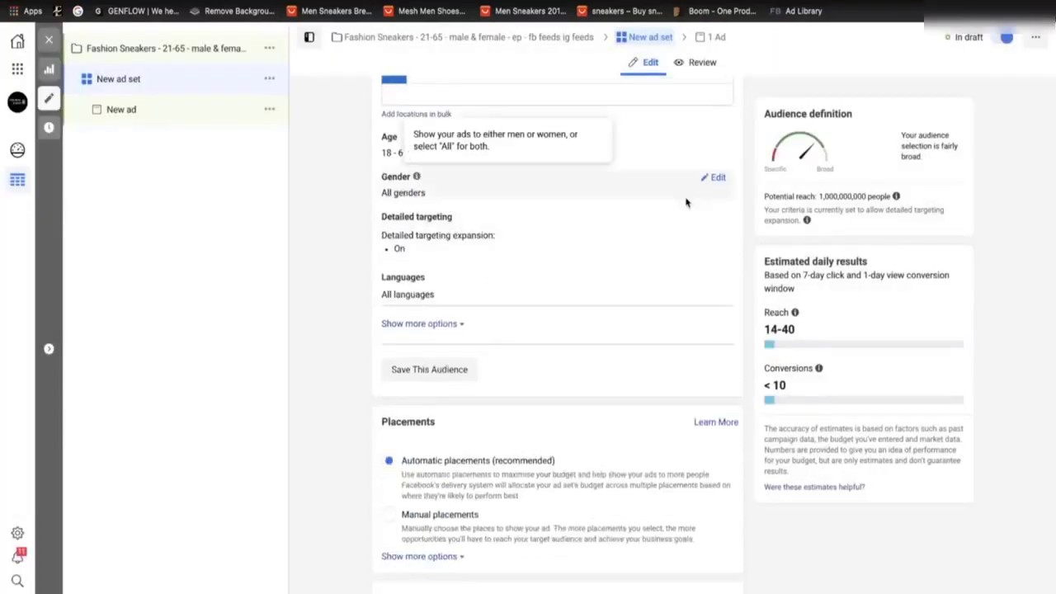
- Set the audience's minimum age to 21
left_click(718, 139)
left_click(424, 162)
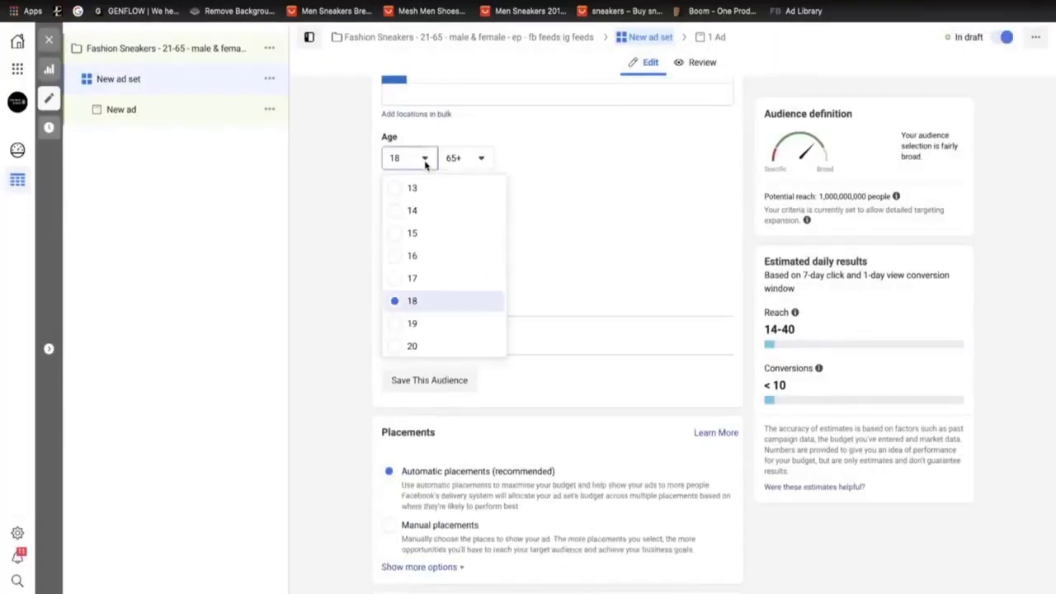
scroll(445, 330, "down", 2)
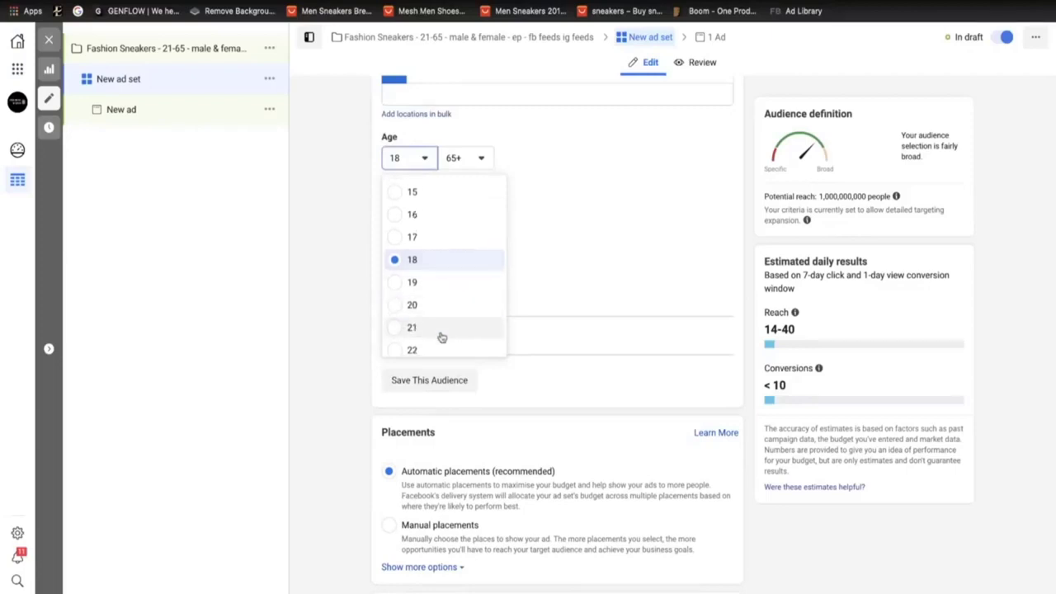
left_click(441, 335)
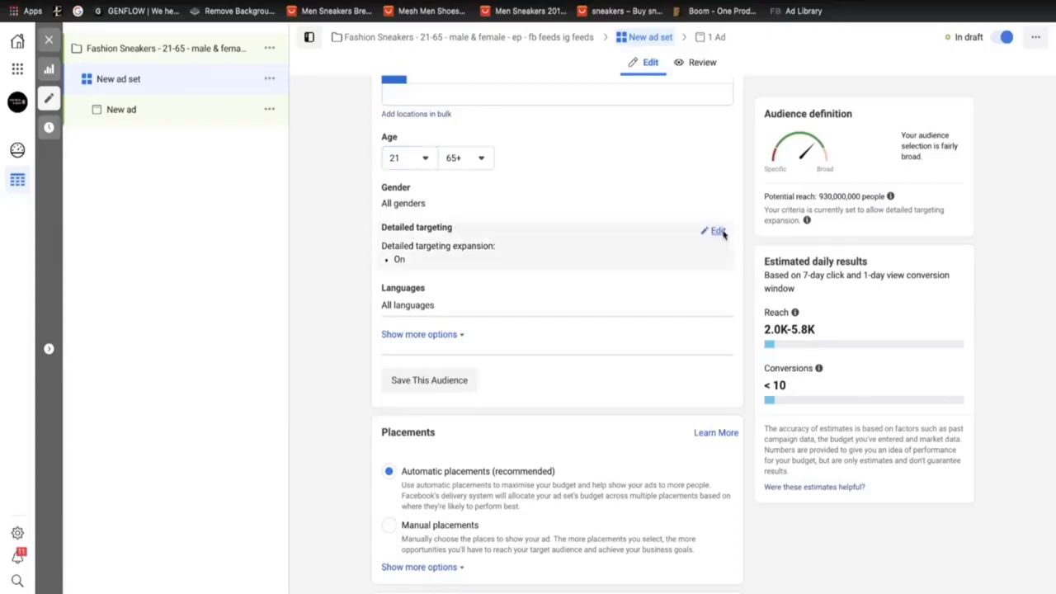
- Open detailed targeting for editing and turn off detailed targeting expansion
left_click(721, 235)
left_click(463, 272)
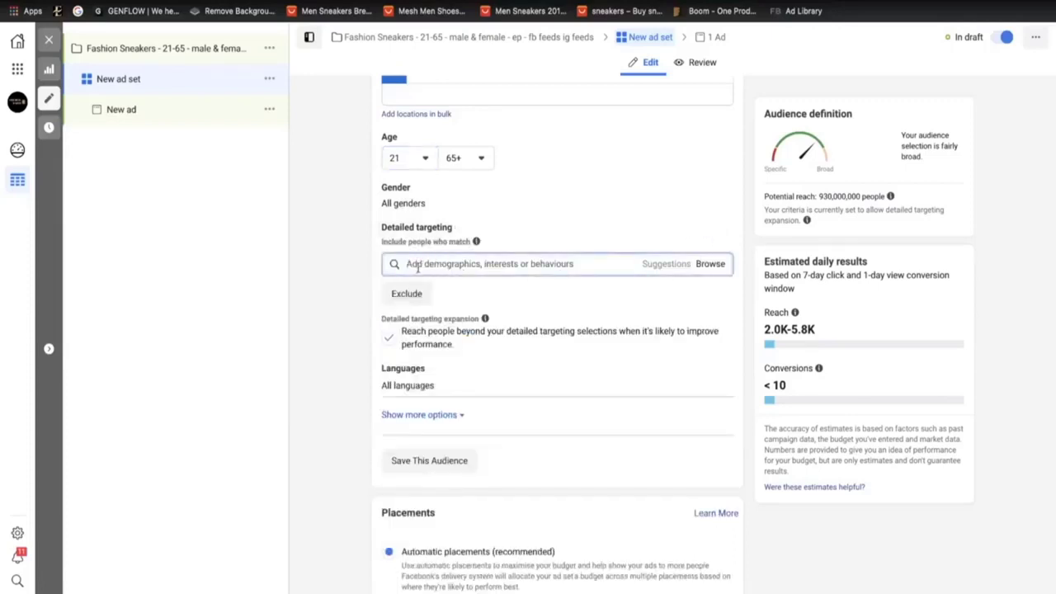
left_click(388, 337)
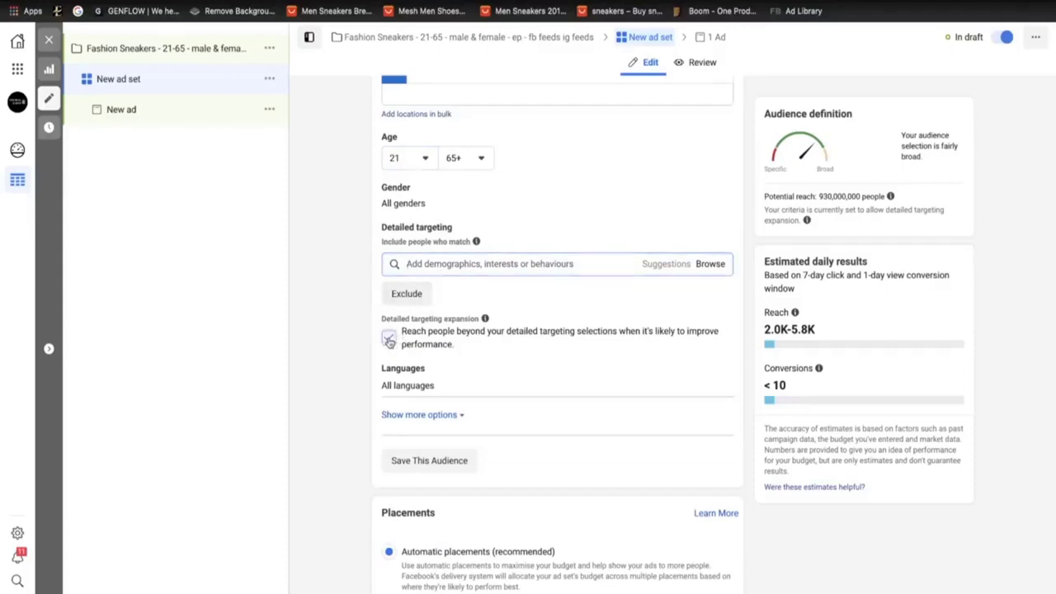
- Search detailed targeting for nike, include the Nike, Inc. interest and check the potential reach
left_click(453, 263)
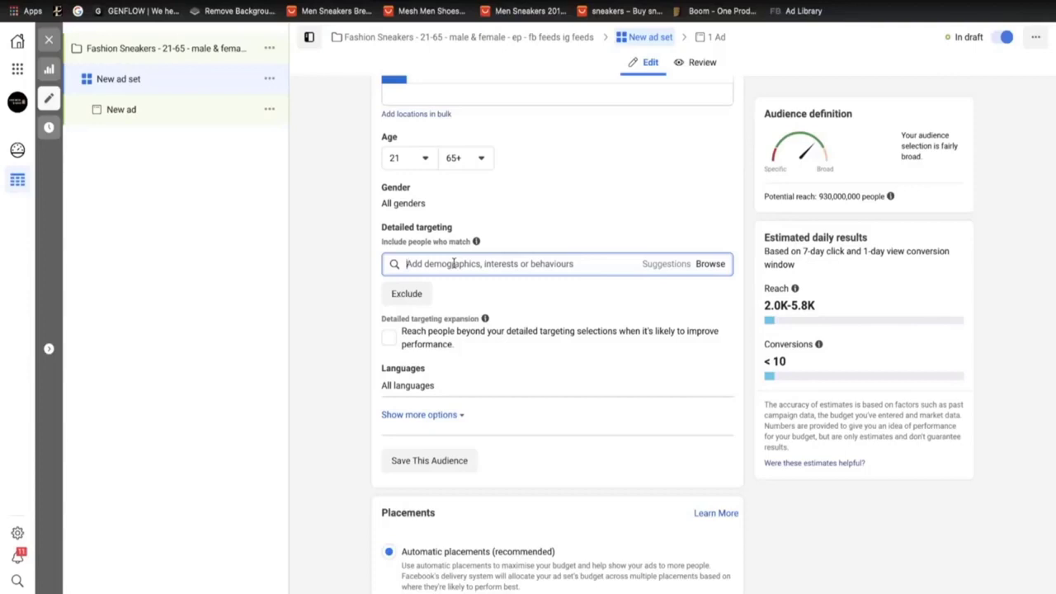
left_click(453, 263)
type("m")
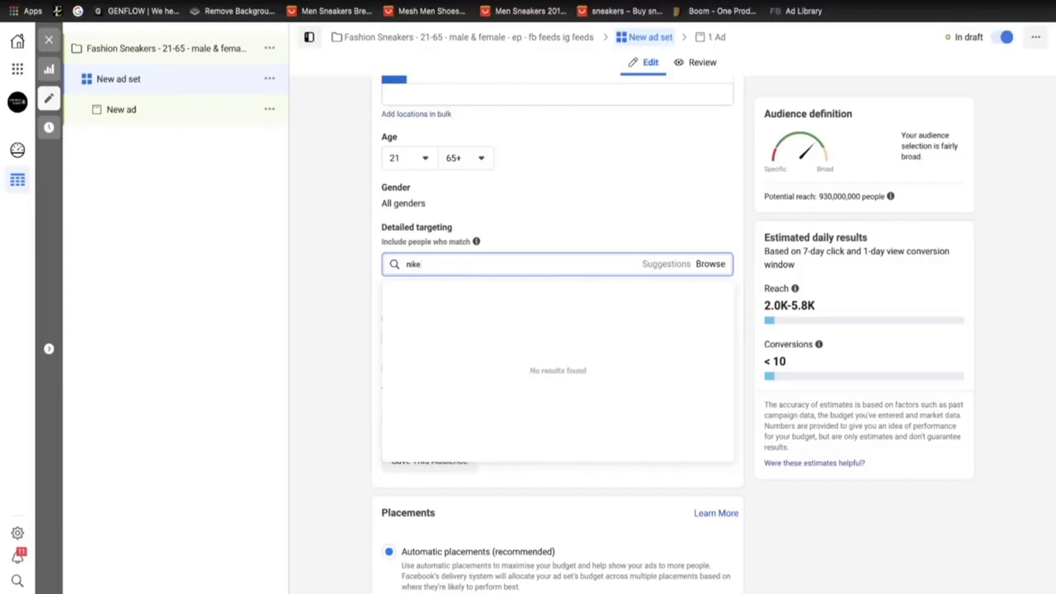
type("ike")
double_click(430, 263)
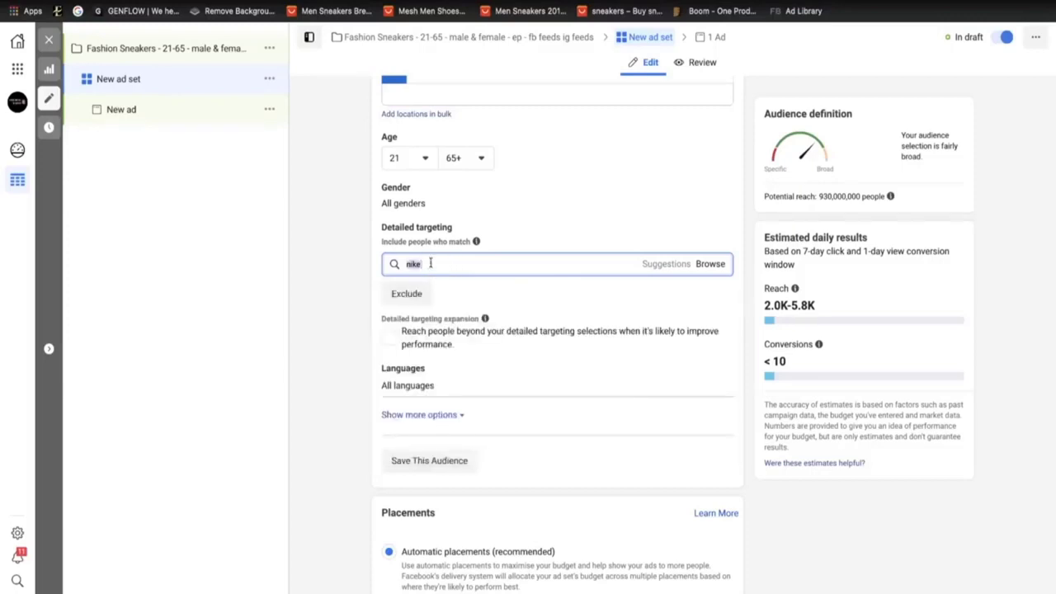
type("nike")
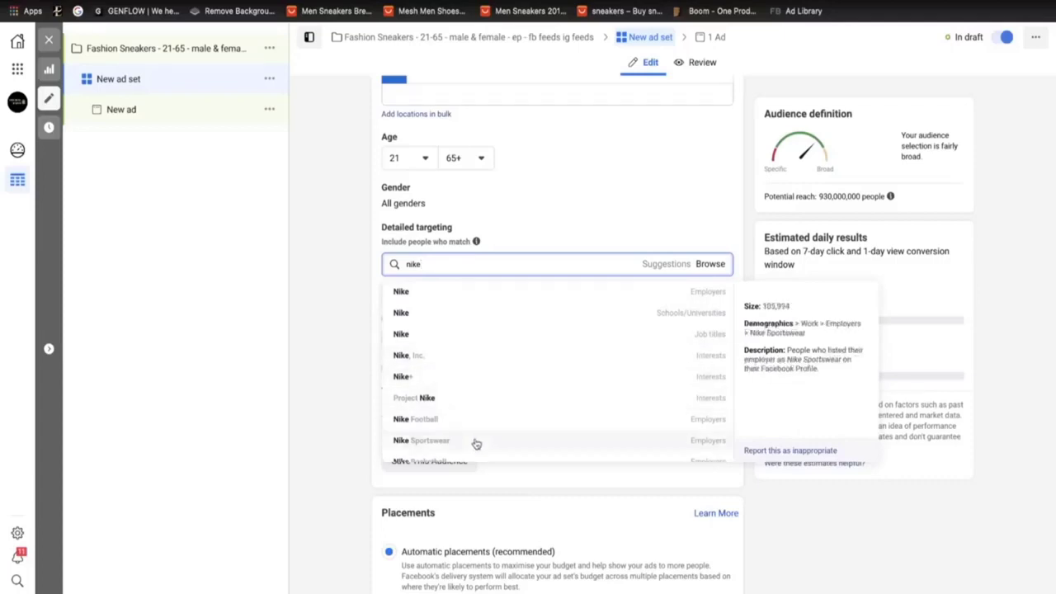
left_click(467, 366)
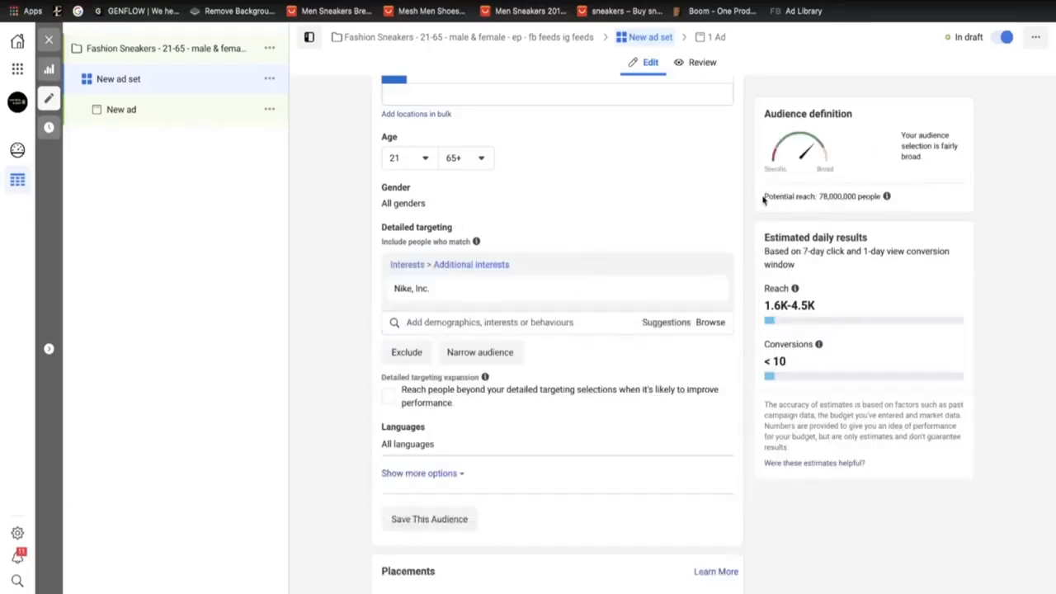
left_click_drag(881, 196, 818, 196)
- Add a detailed targeting exclusion for people interested in AliExpress and amazon
scroll(599, 349, "down", 2)
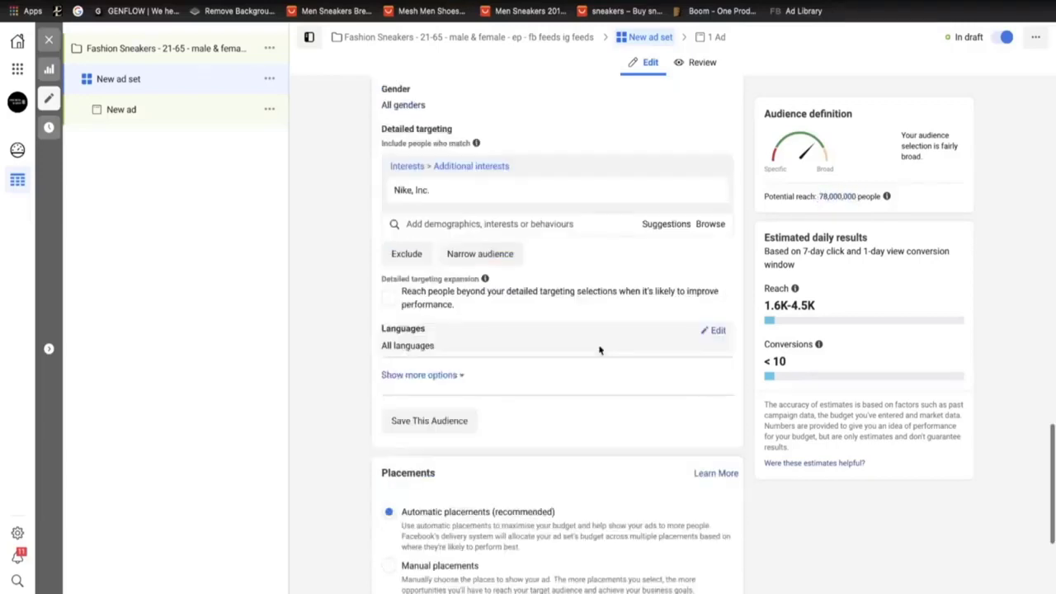
left_click(416, 258)
left_click(417, 299)
type("ali")
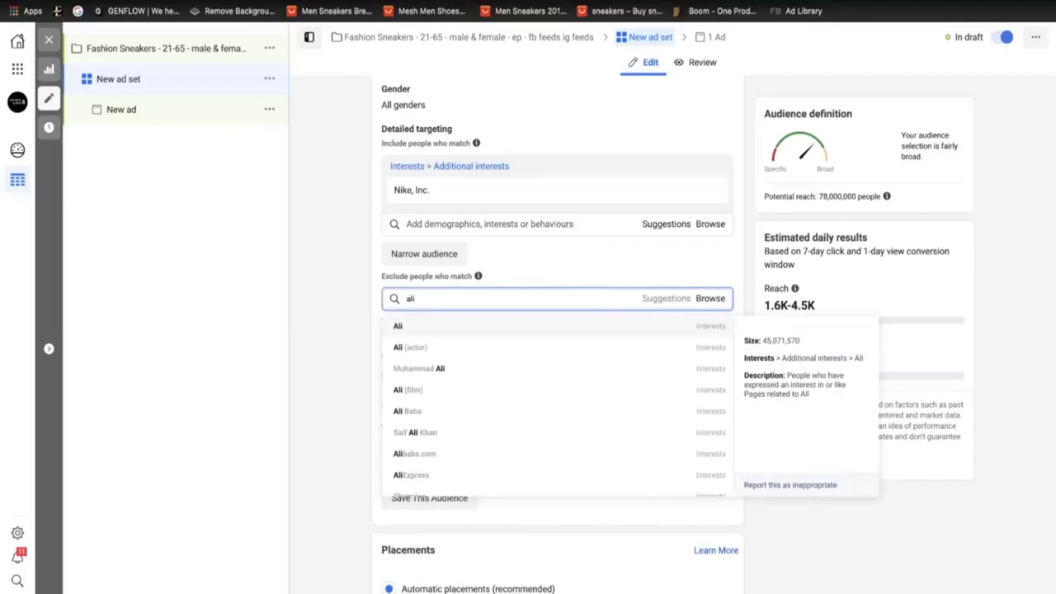
left_click(404, 475)
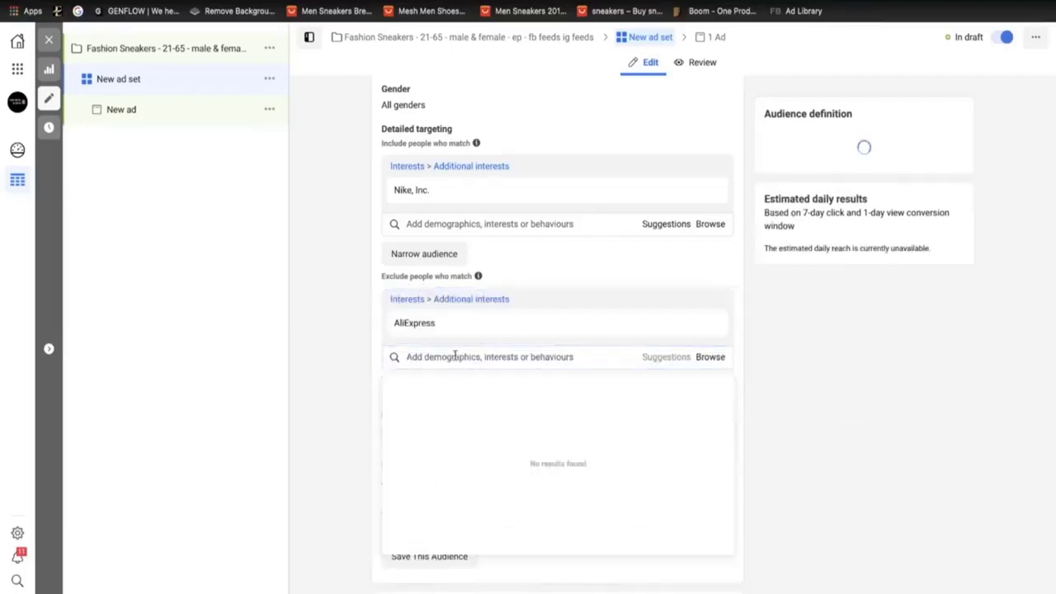
type("ama")
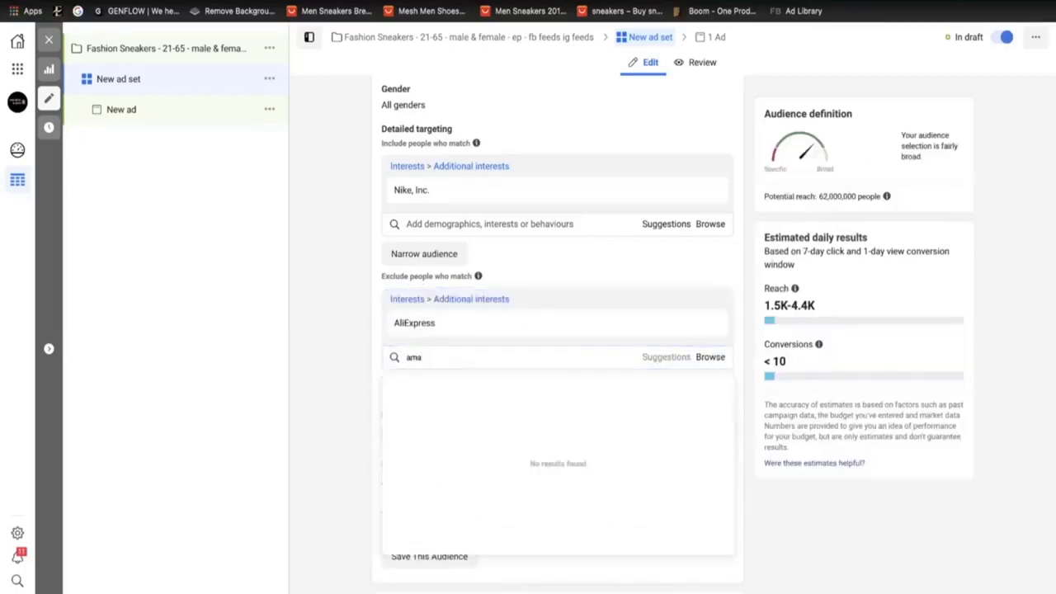
type("zon")
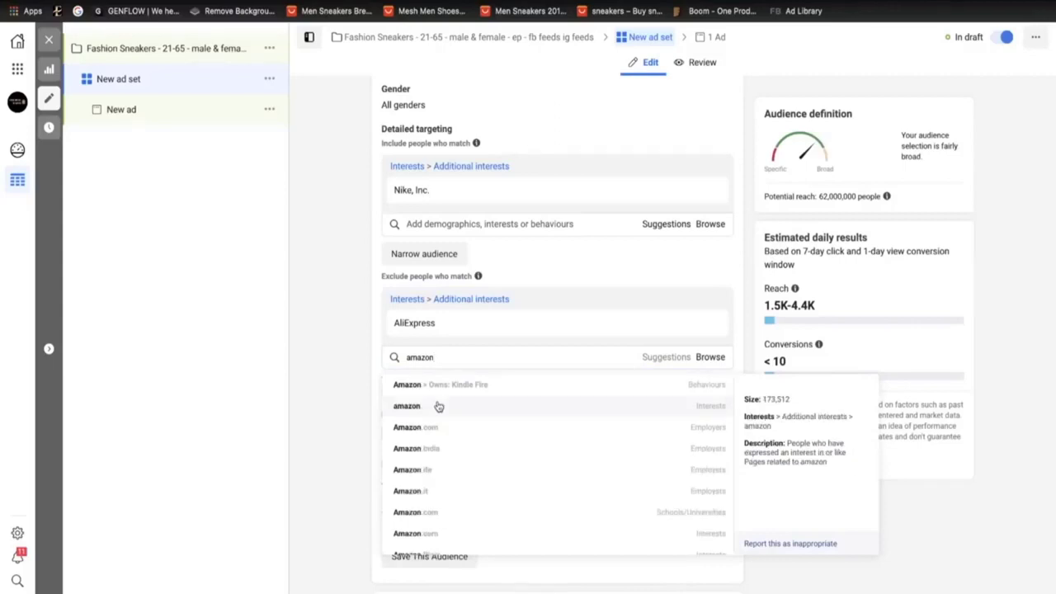
left_click(438, 407)
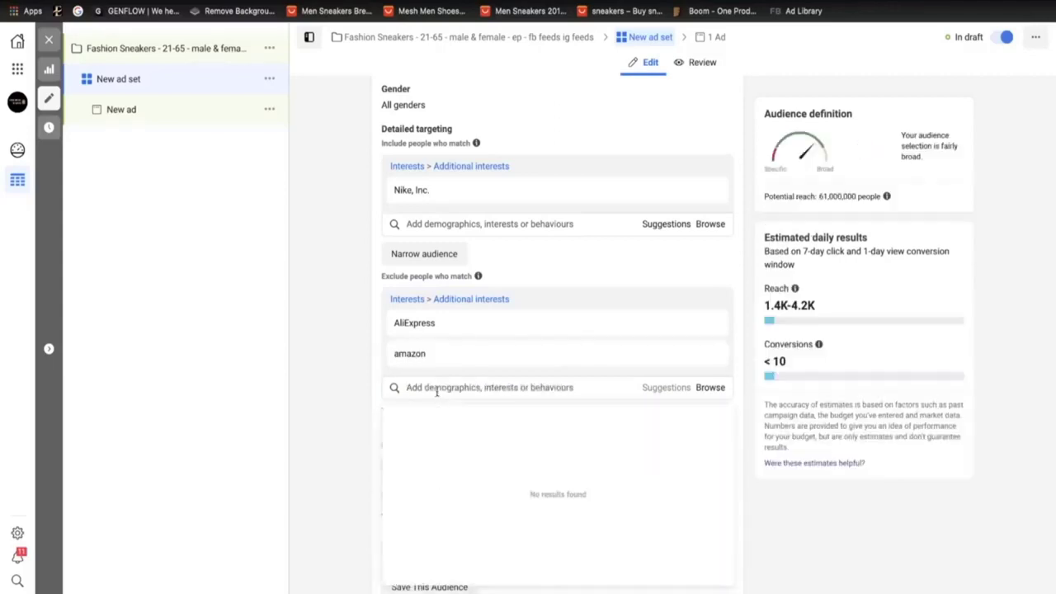
- Add the Alibaba.com and Wish interests to the excluded audience
type("ali")
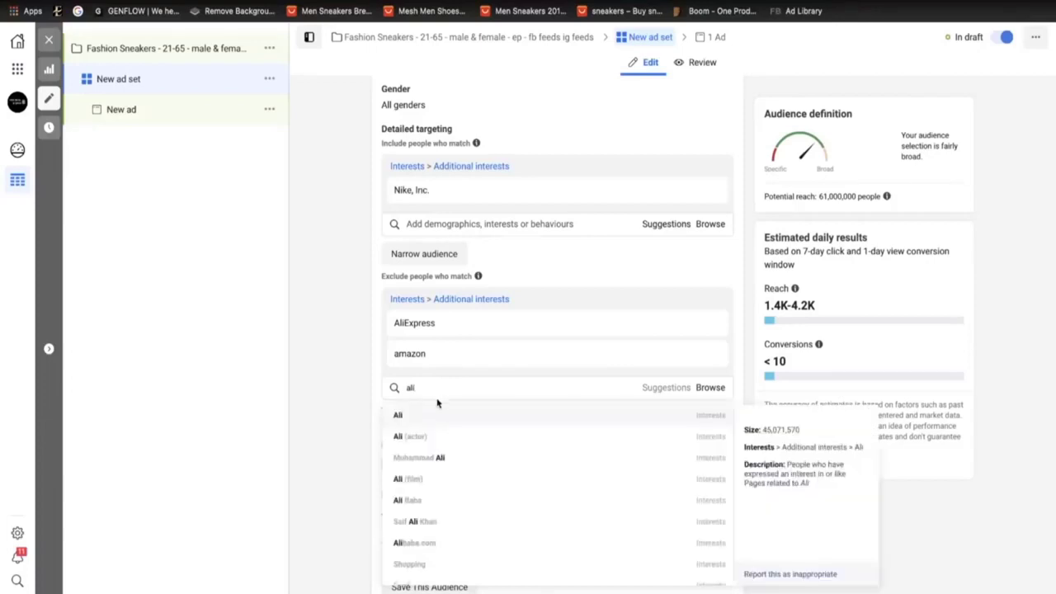
left_click(444, 544)
type("wish")
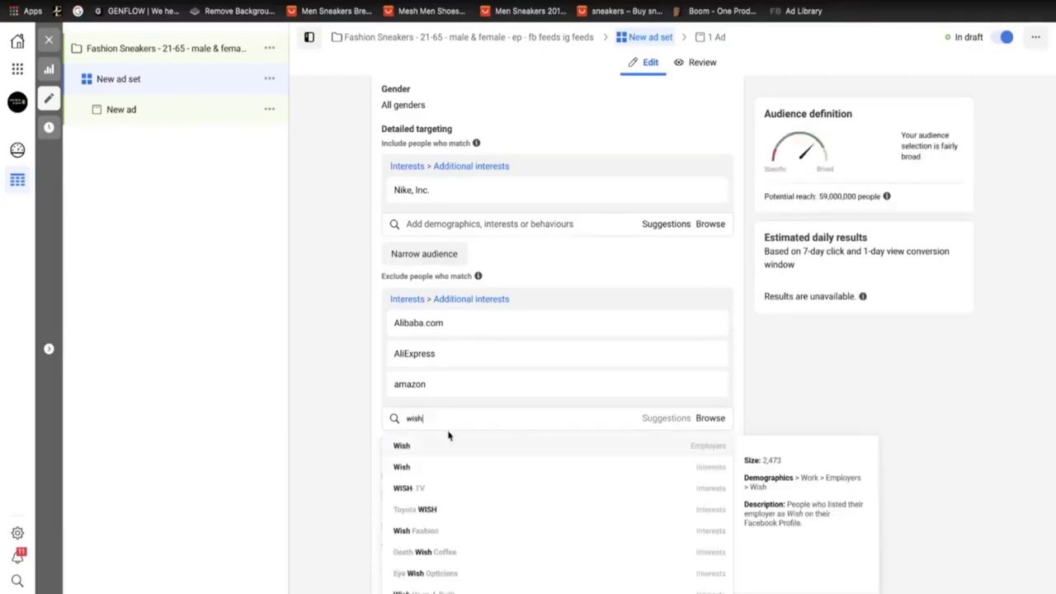
left_click(448, 477)
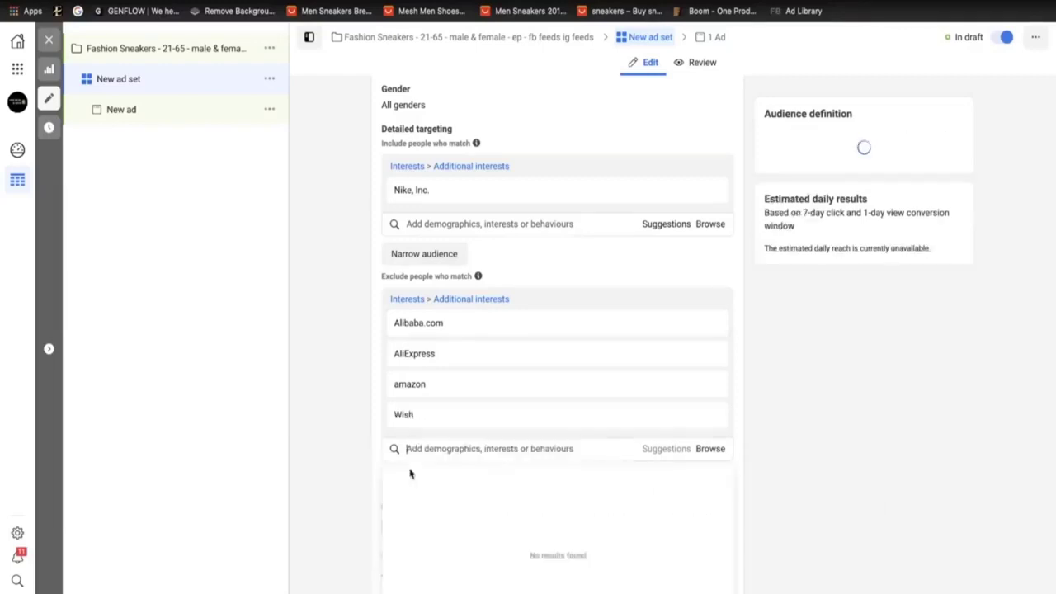
scroll(495, 428, "up", 1)
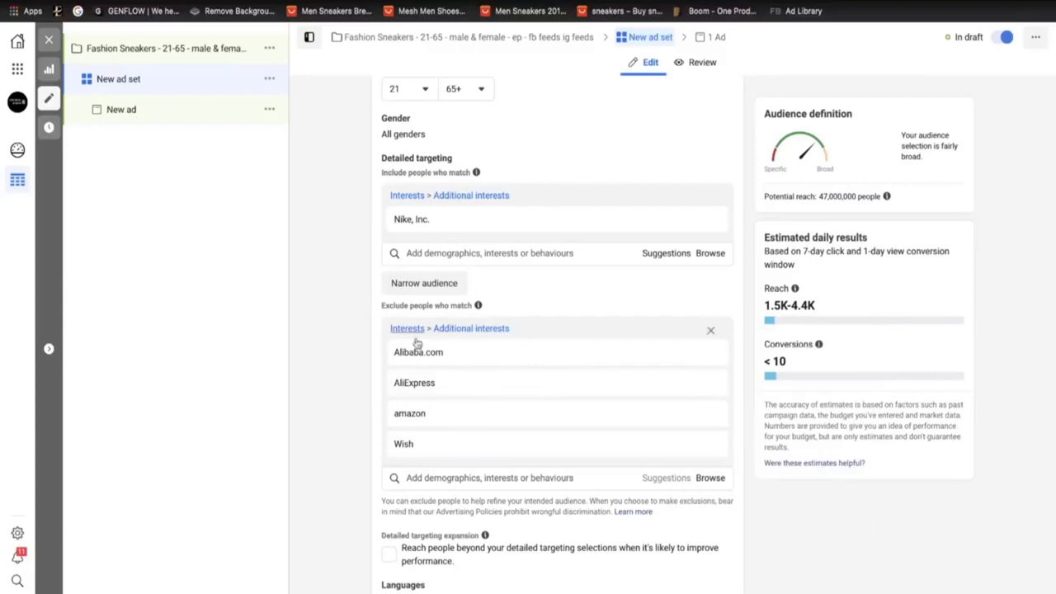
- Restrict the audience's language to English (All)
scroll(430, 411, "down", 3)
scroll(430, 412, "down", 2)
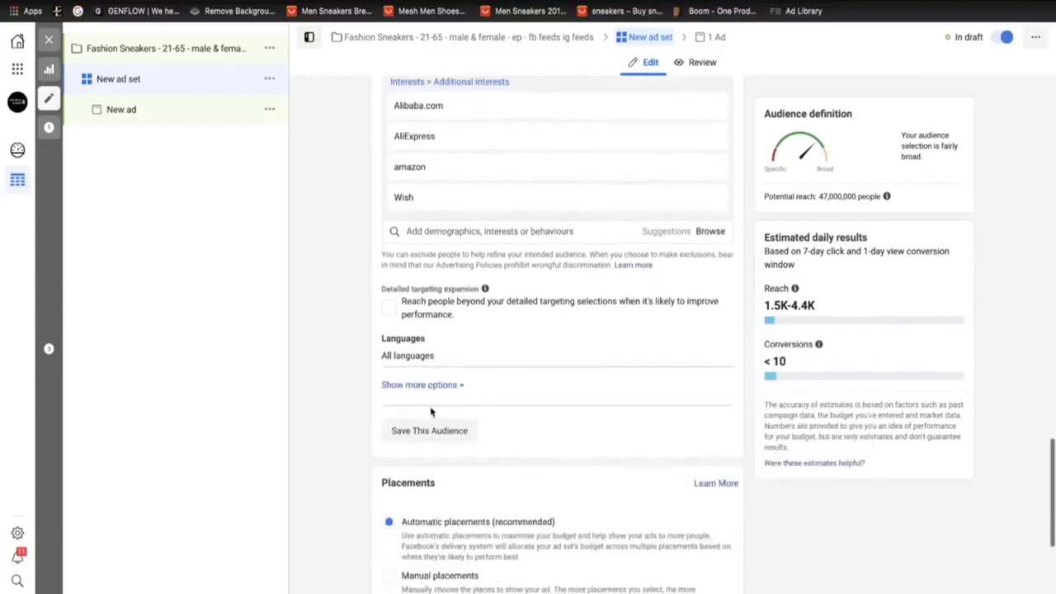
left_click_drag(375, 279, 472, 277)
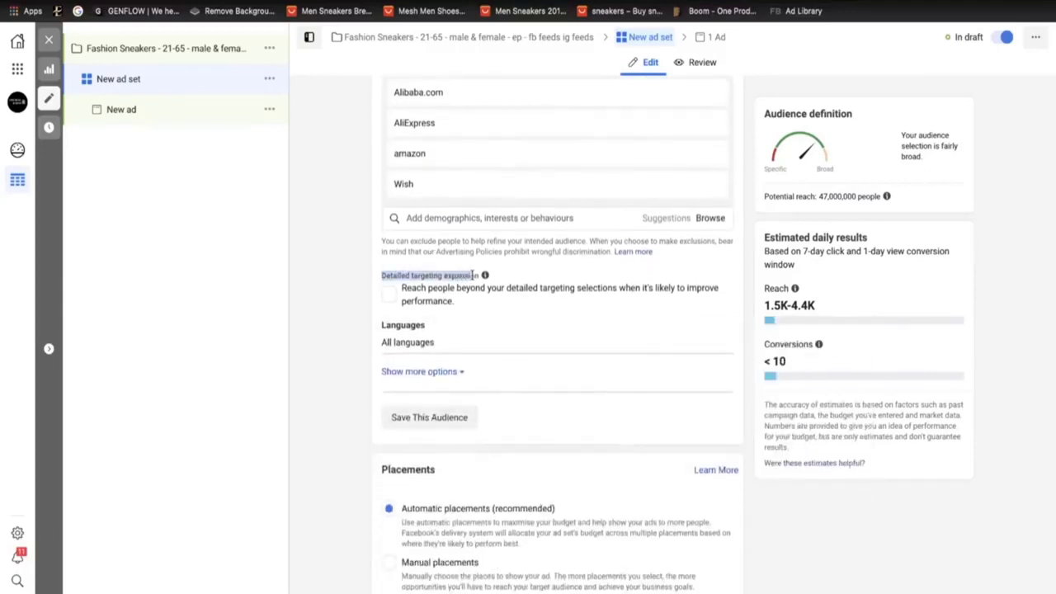
left_click(431, 277)
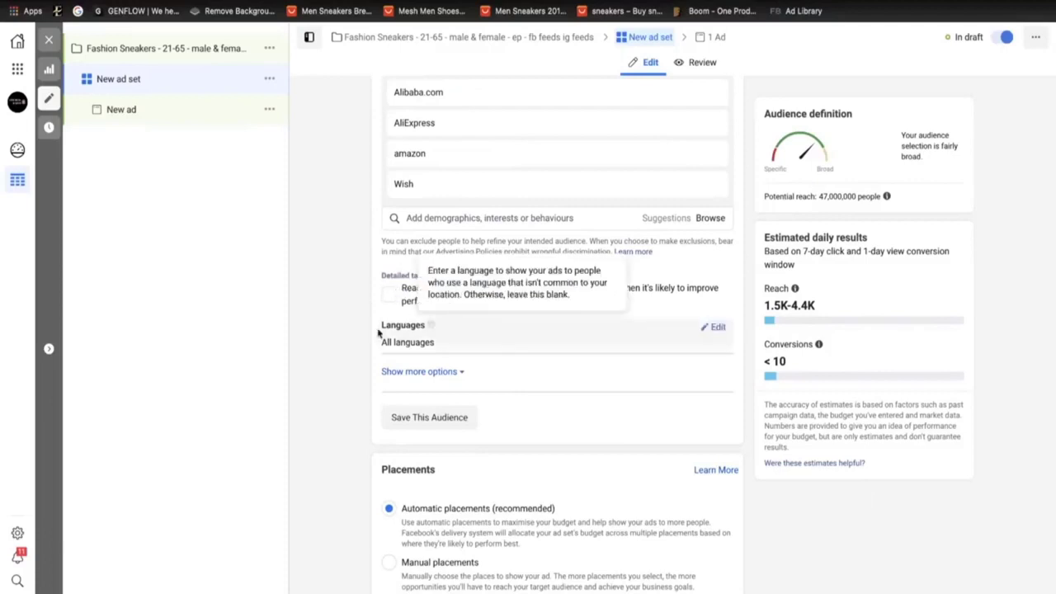
left_click(715, 333)
type("eng")
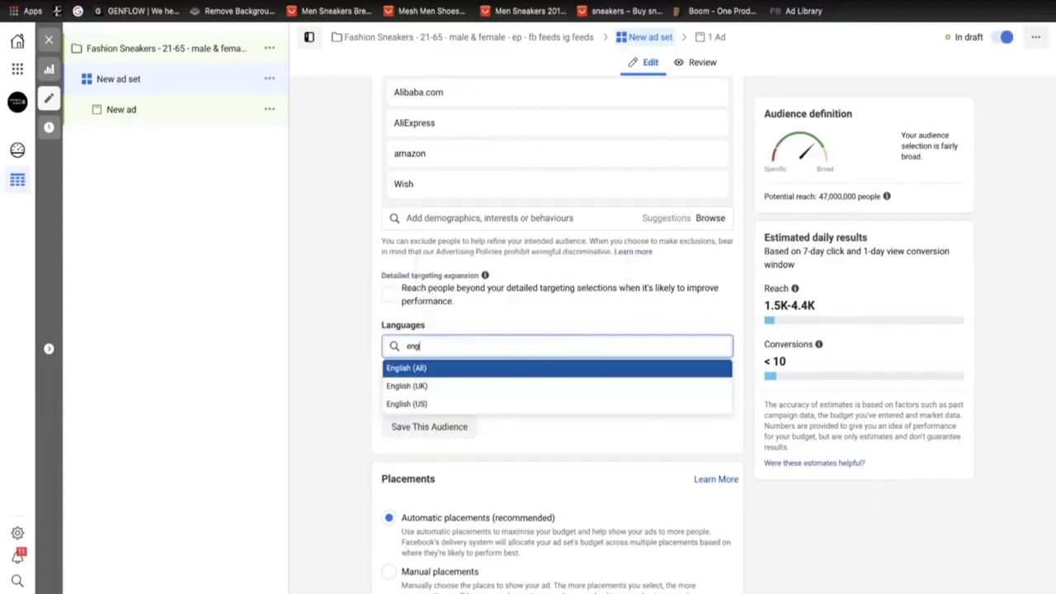
left_click(497, 368)
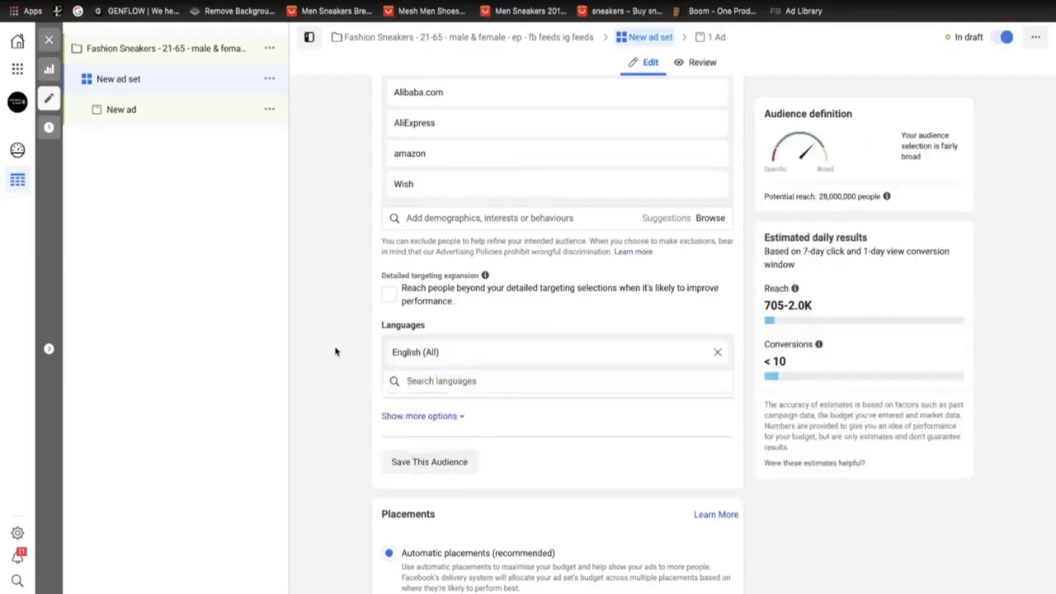
- Switch the ad set to manual placements and deselect the Audience Network and Messenger platforms
scroll(359, 474, "down", 4)
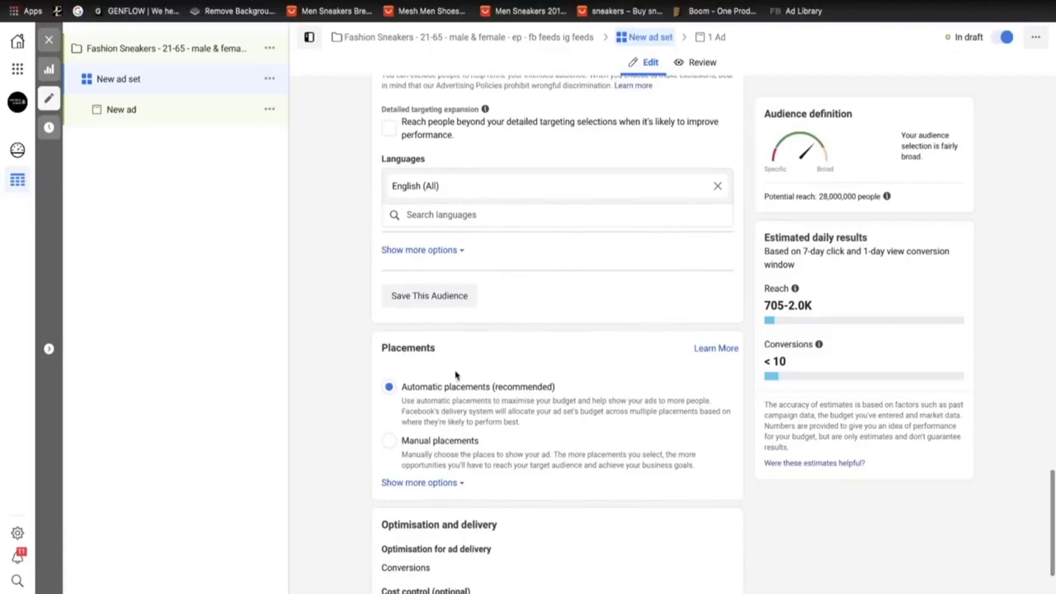
left_click(389, 306)
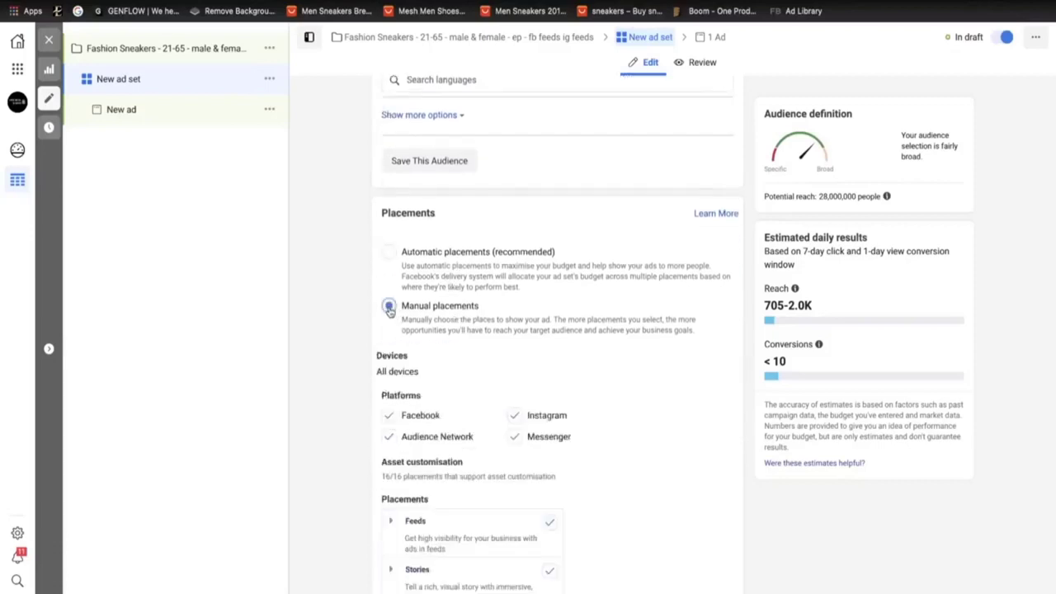
scroll(404, 384, "down", 1)
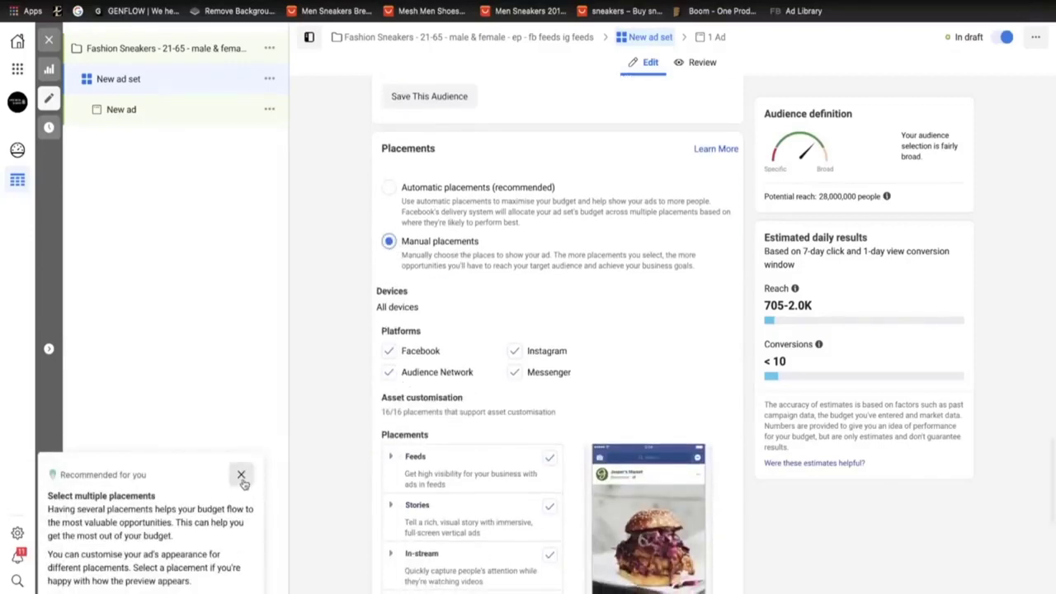
left_click(241, 475)
left_click(391, 373)
left_click(514, 373)
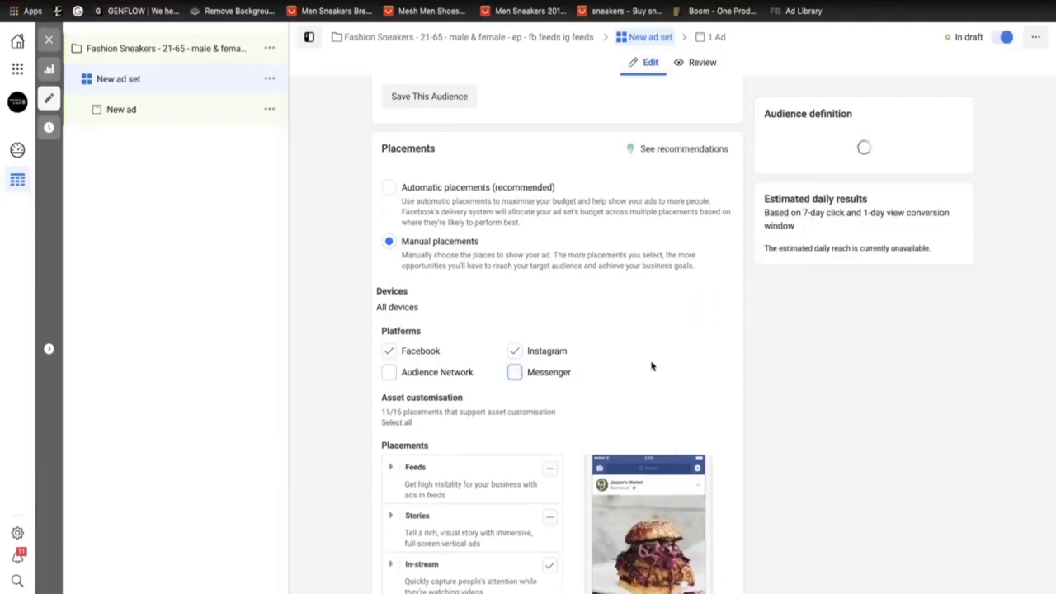
- Clear the Stories, In-stream, Search and In-article placements, keeping only Feeds, and expand the additional placement options
scroll(569, 244, "down", 4)
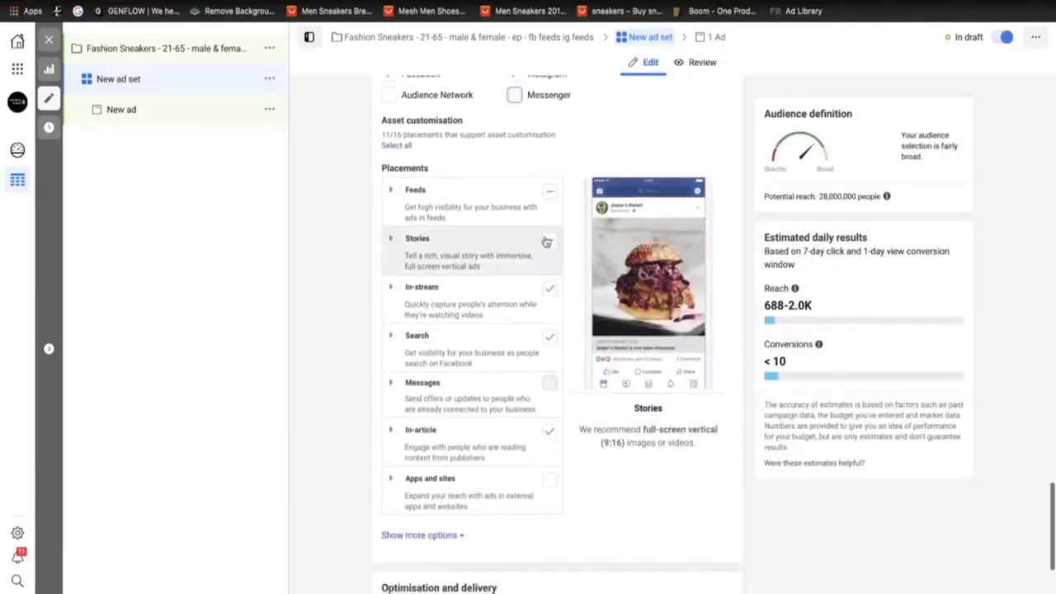
left_click(549, 238)
left_click(550, 288)
left_click(551, 335)
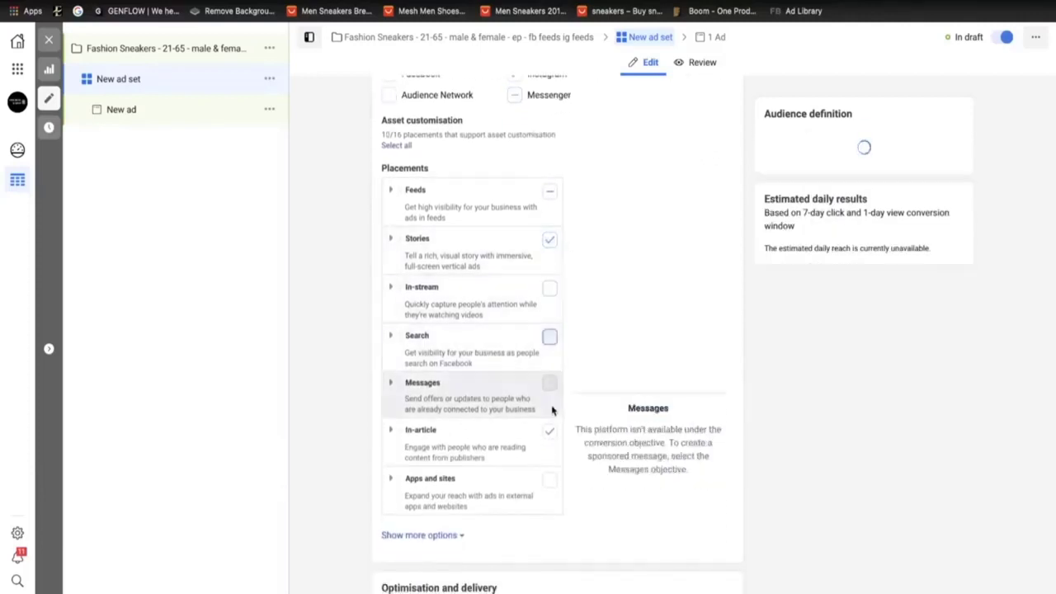
left_click(549, 431)
scroll(445, 530, "down", 1)
left_click(446, 531)
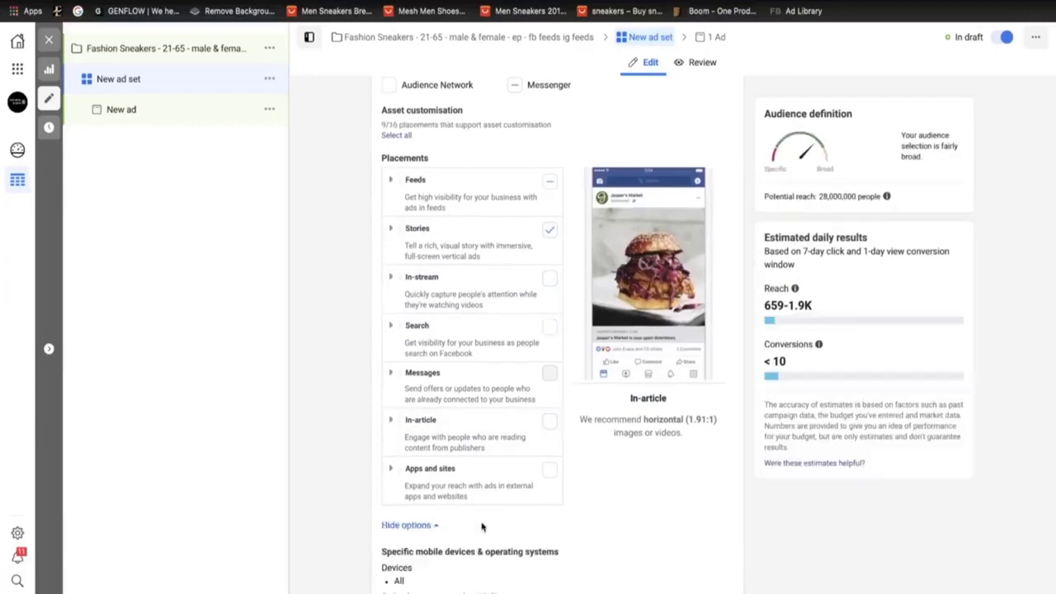
scroll(556, 514, "down", 1)
scroll(540, 419, "up", 1)
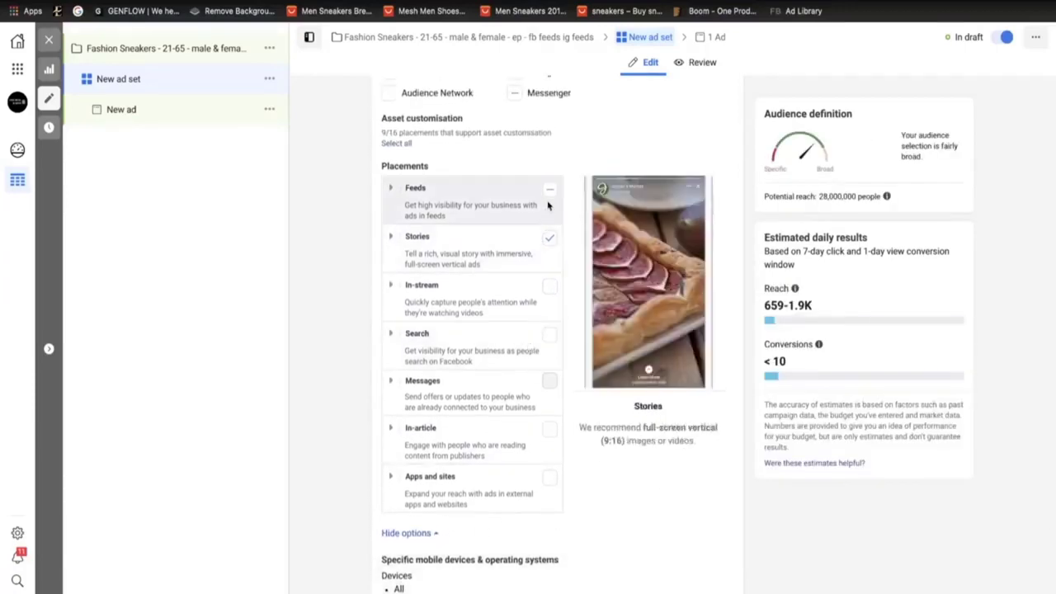
left_click(550, 239)
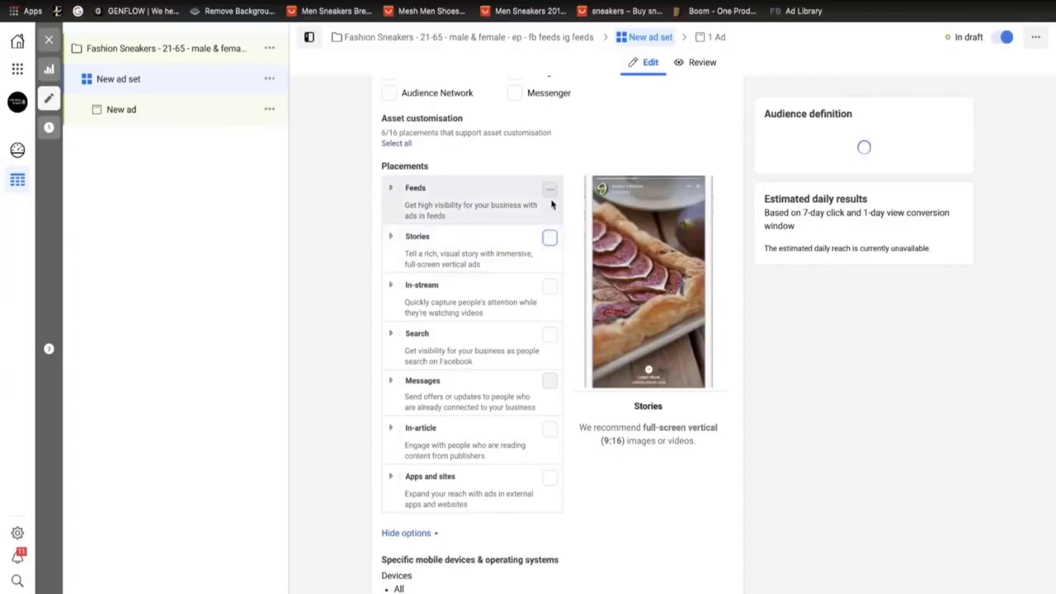
scroll(552, 210, "up", 1)
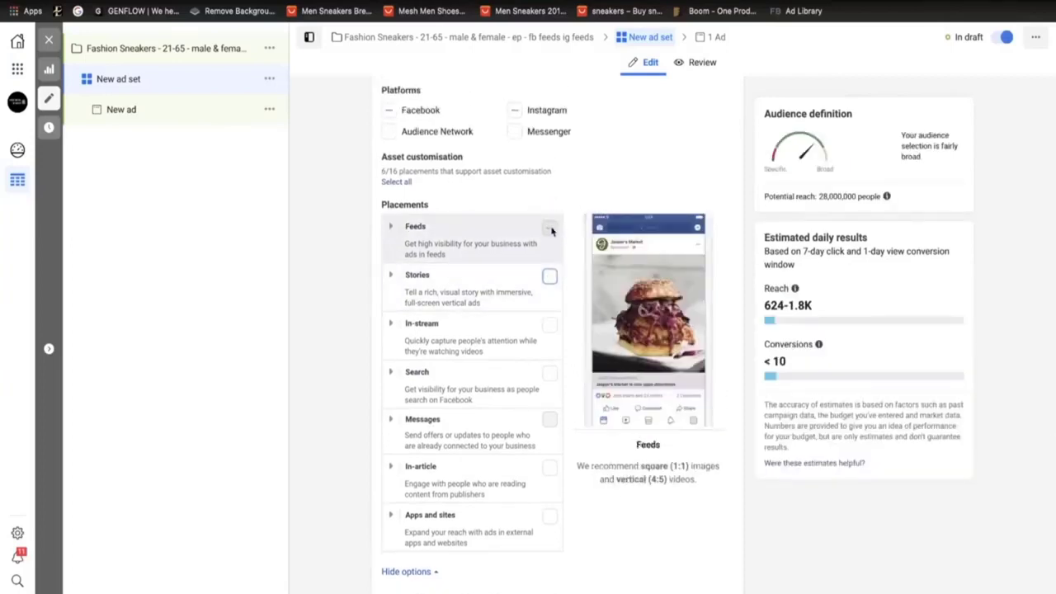
- Rename the ad set as Nike
scroll(642, 475, "down", 9)
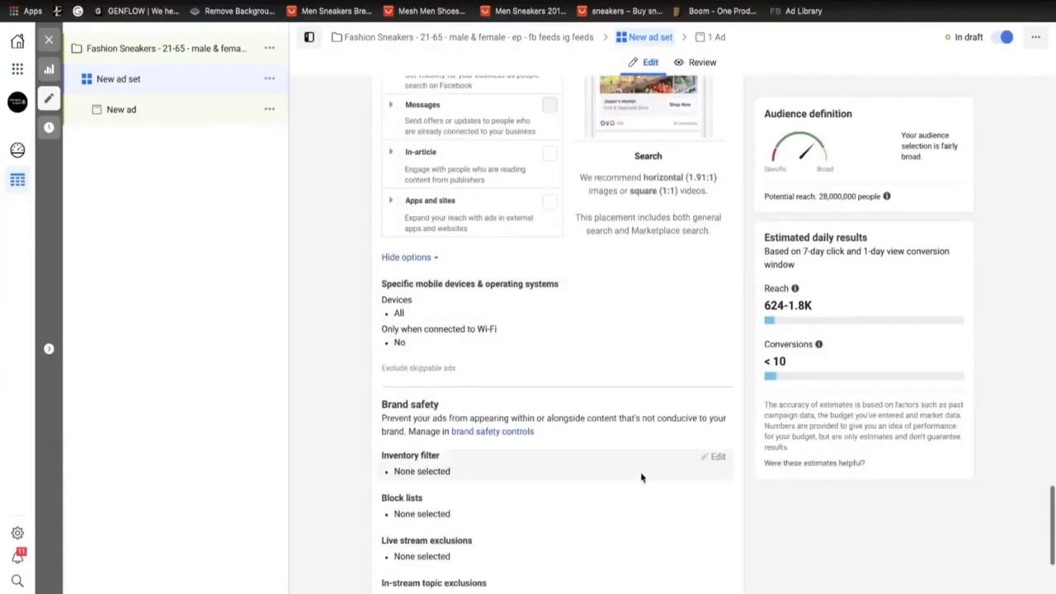
scroll(634, 440, "down", 3)
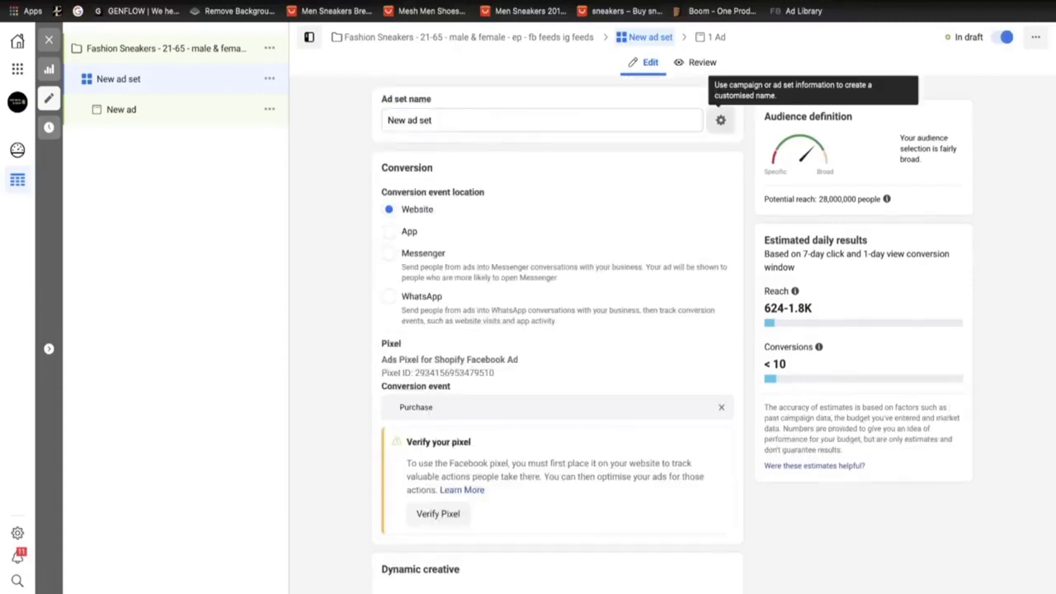
left_click_drag(432, 120, 371, 120)
key("BackSpace")
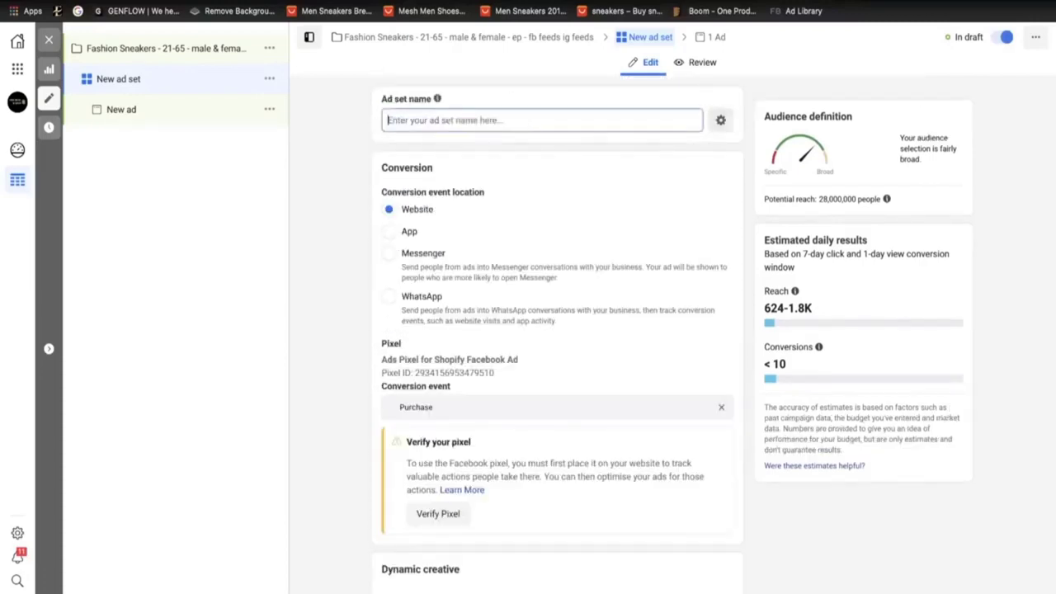
type("Nike")
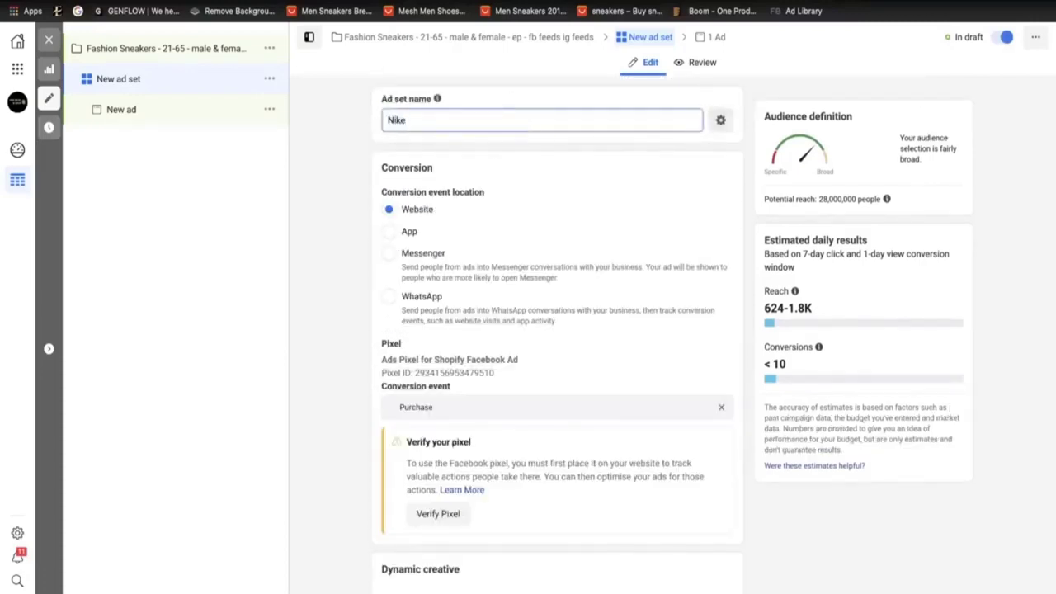
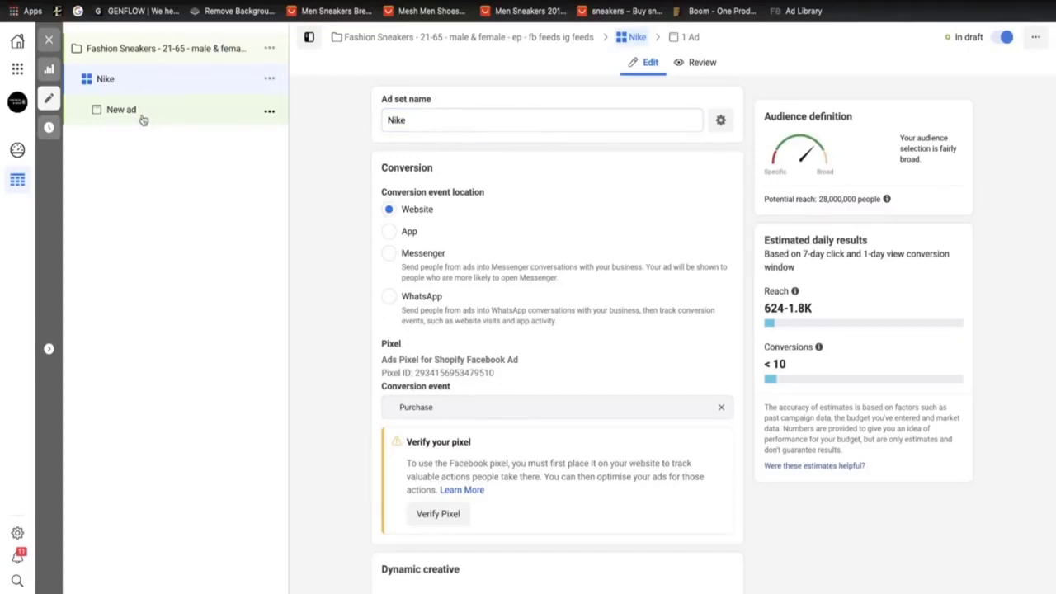
- Open the new ad under the Nike ad set and rename it as Video
left_click(124, 110)
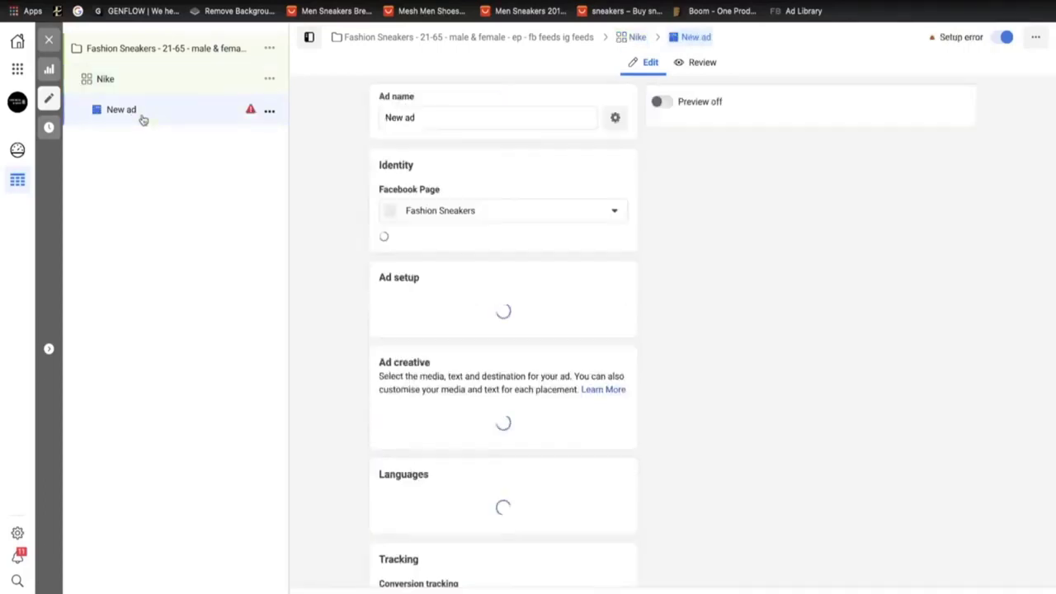
left_click_drag(447, 118, 373, 119)
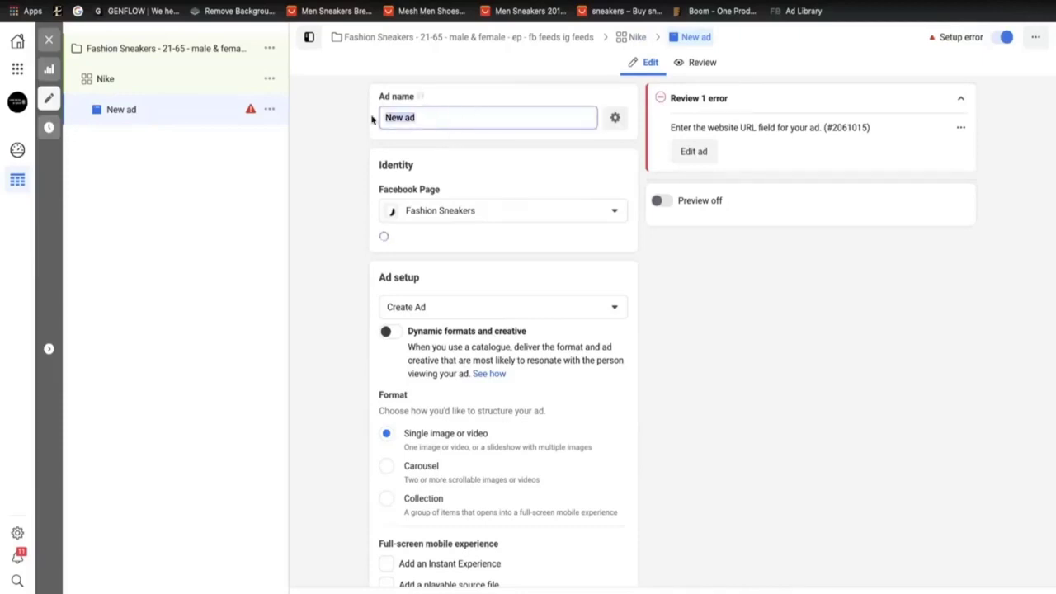
key("BackSpace")
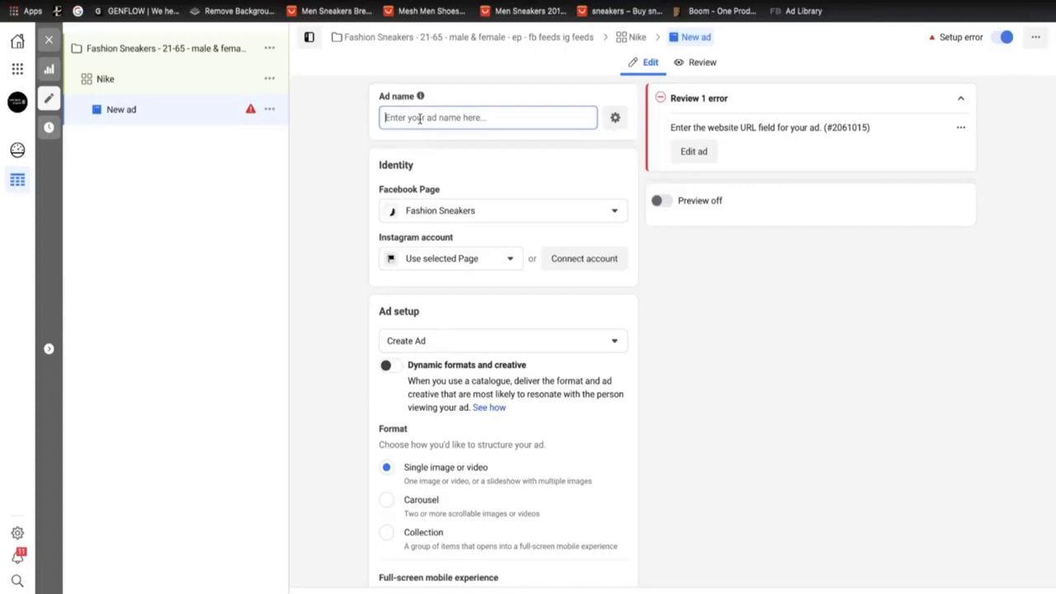
type("Vuomer")
- Upload the InVideo Sneaker Basic clip from the computer as the ad's video media, keeping the Create Ad setup
scroll(415, 130, "down", 2)
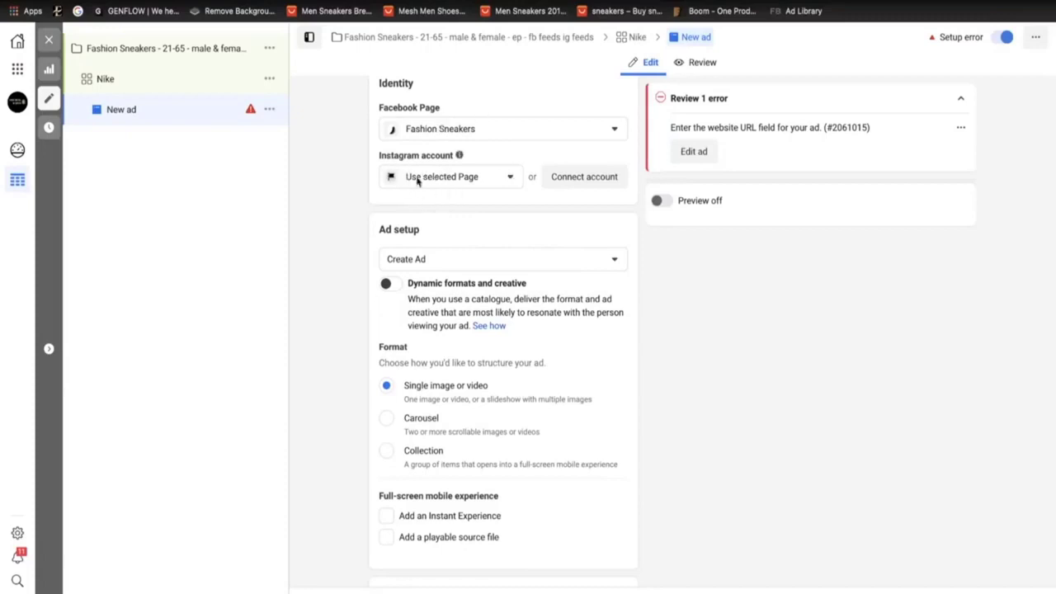
scroll(465, 354, "down", 4)
scroll(460, 240, "up", 1)
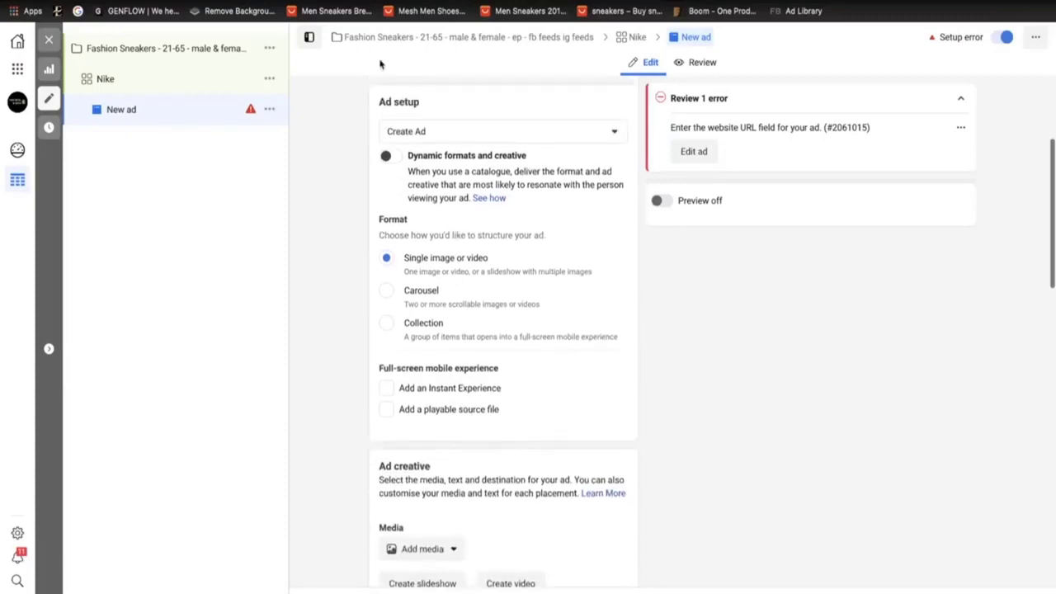
left_click(434, 139)
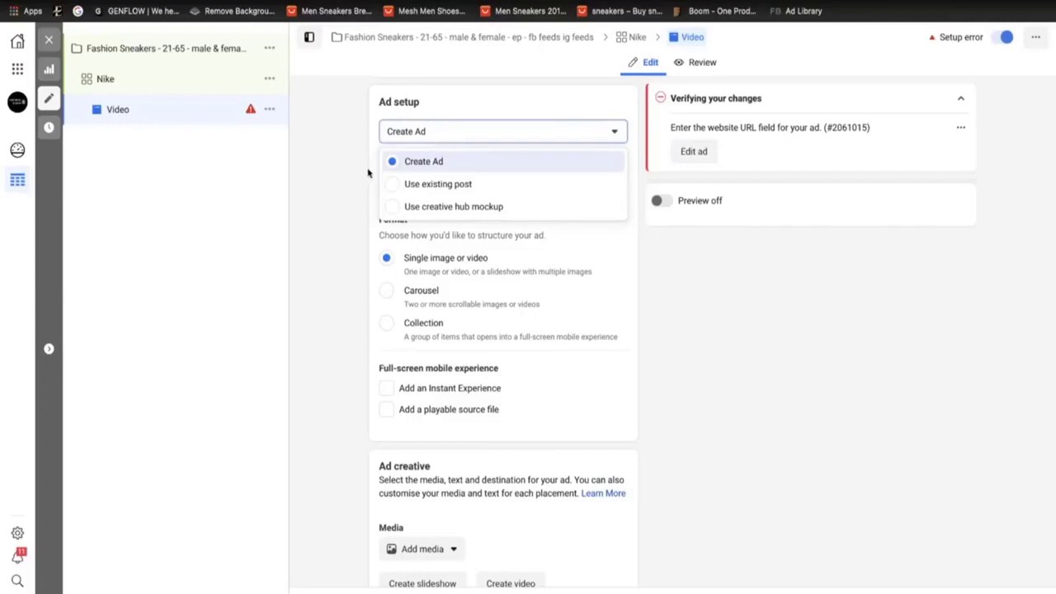
left_click(352, 190)
scroll(348, 224, "down", 4)
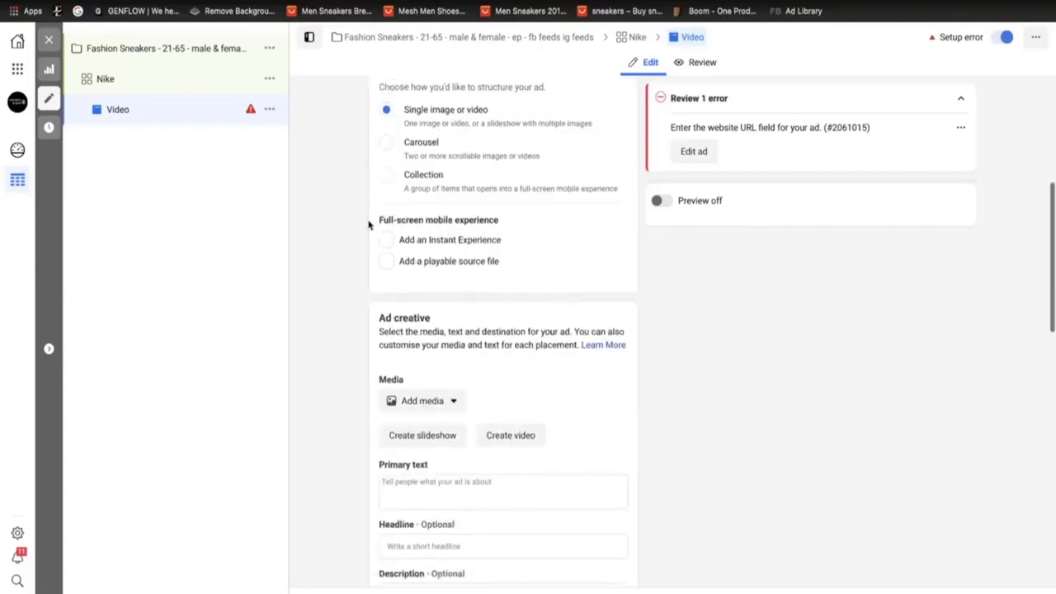
scroll(369, 224, "up", 1)
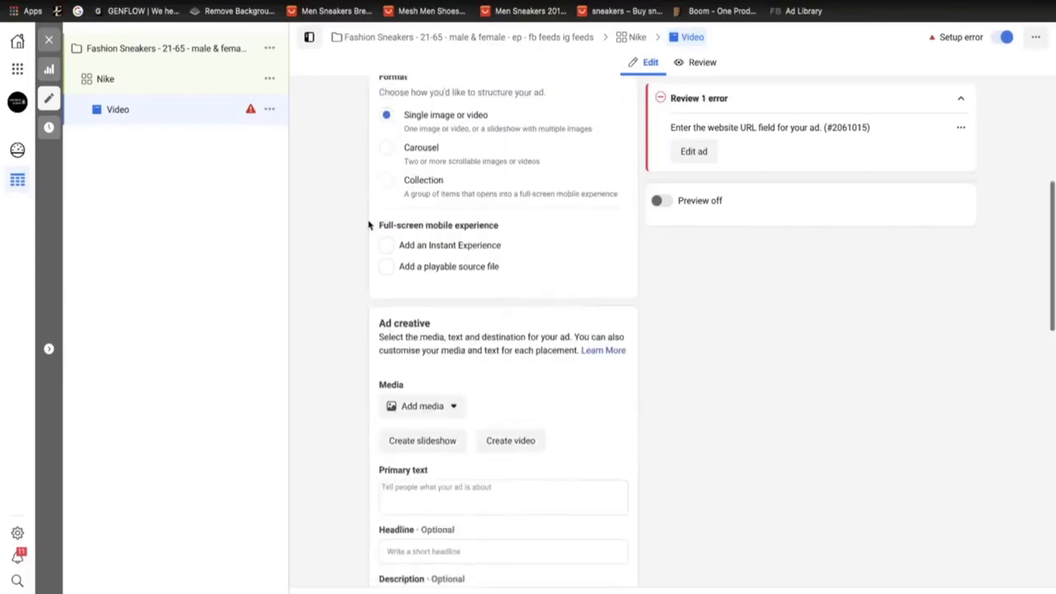
scroll(437, 239, "down", 5)
left_click(435, 211)
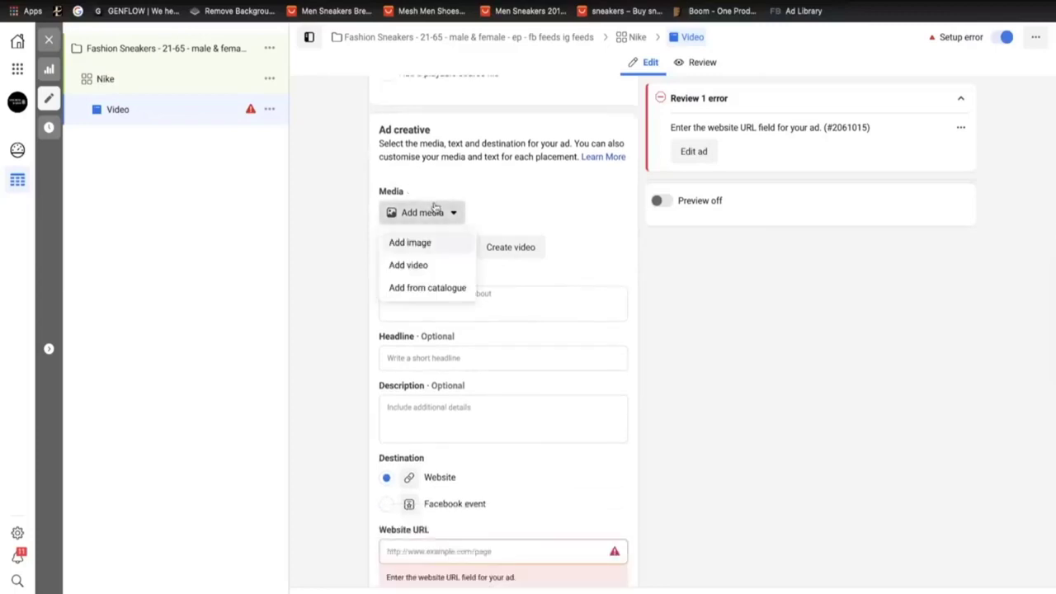
left_click(422, 264)
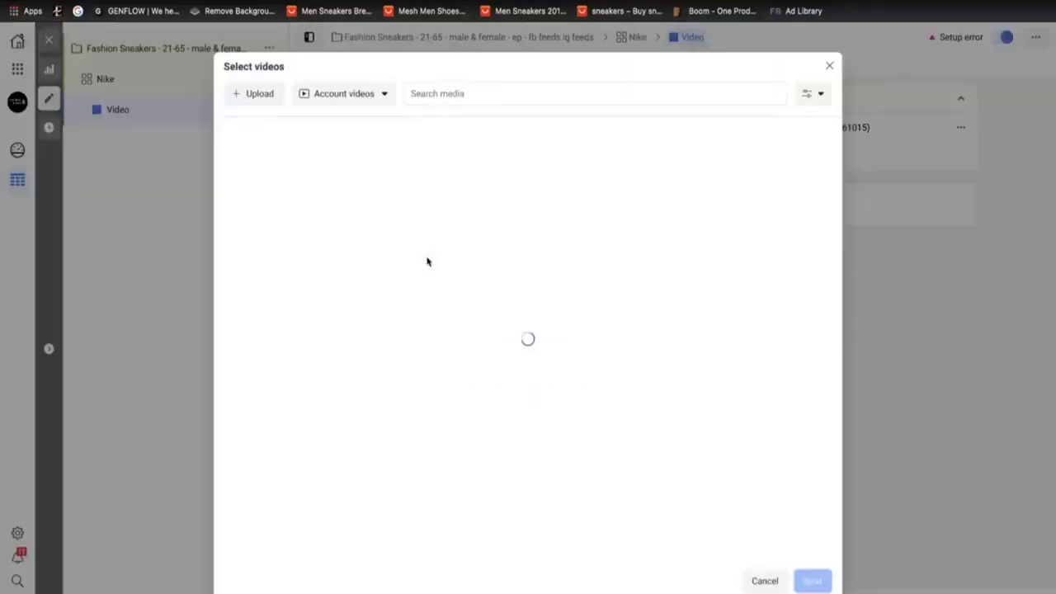
left_click(257, 96)
double_click(597, 351)
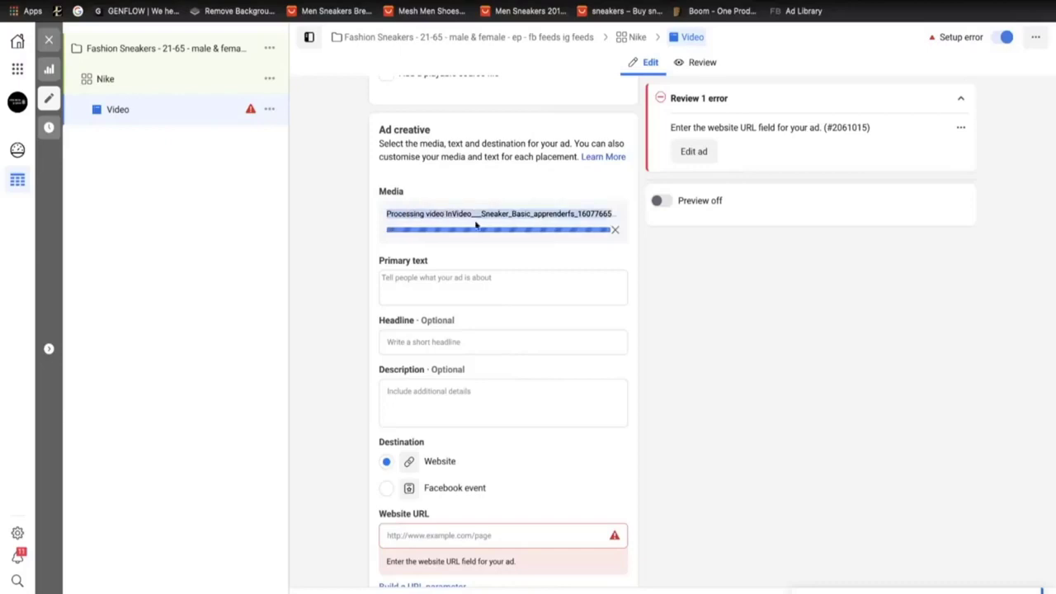
- Fill the ad's primary text with the copied short sneaker ad copy, without its heading and blank line, ending in fashionsneakers.com
key("ctrl+v")
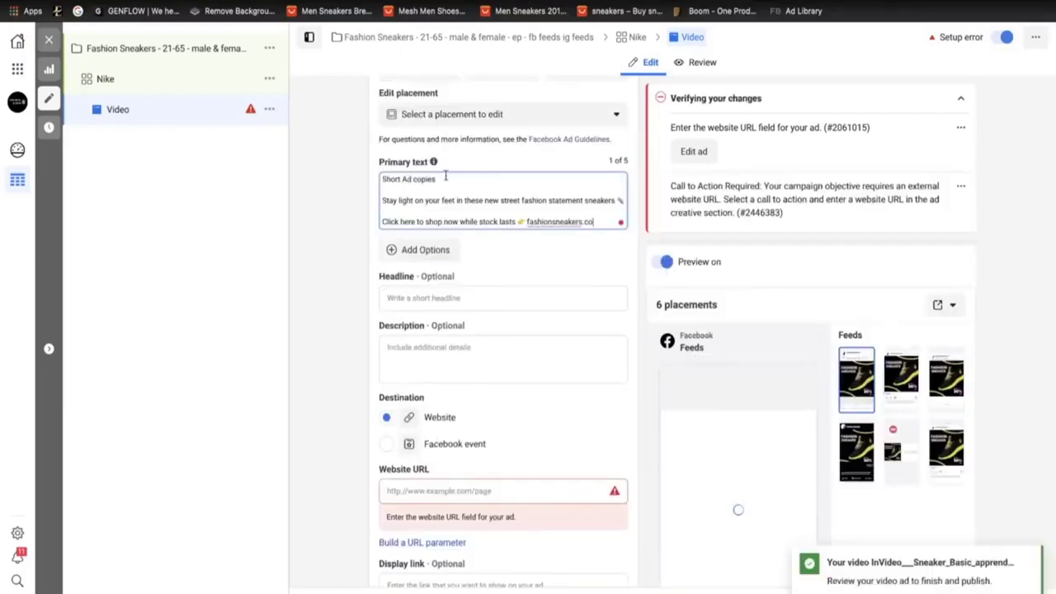
left_click_drag(437, 178, 402, 175)
left_click_drag(477, 177, 336, 181)
key("BackSpace")
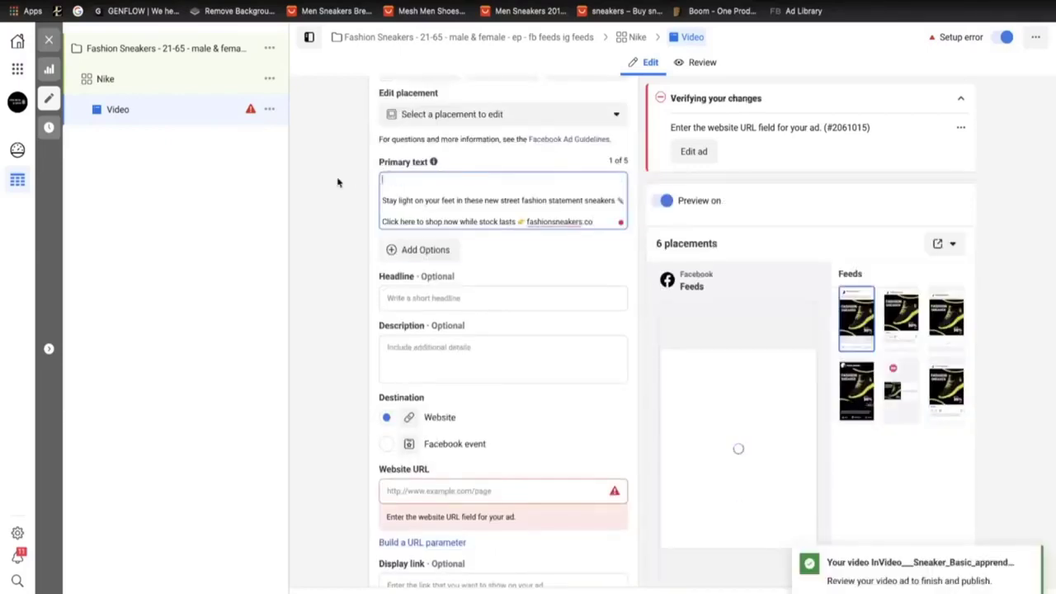
left_click(382, 199)
key("BackSpace")
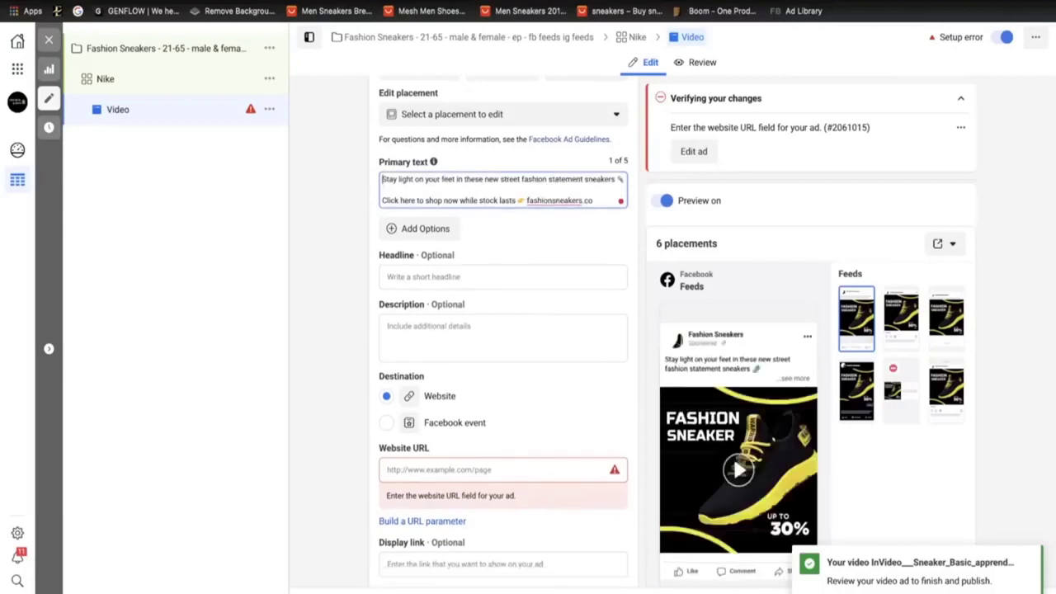
left_click(365, 233)
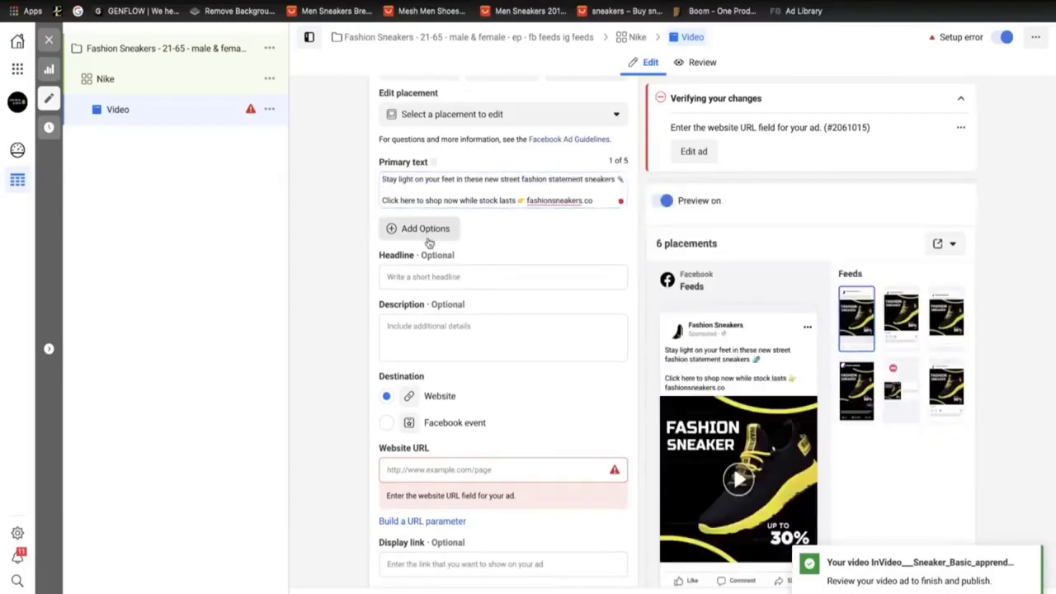
left_click(597, 200)
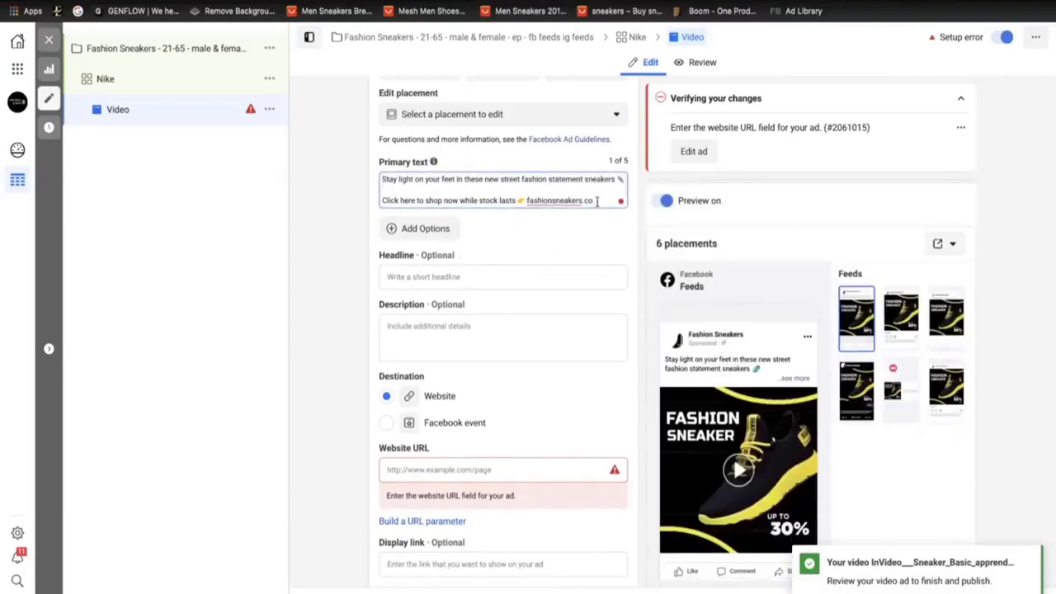
- Copy "The Sneaker Of 2021 🔥" from the headline examples in the ad copy document into the ad's headline
left_click(386, 278)
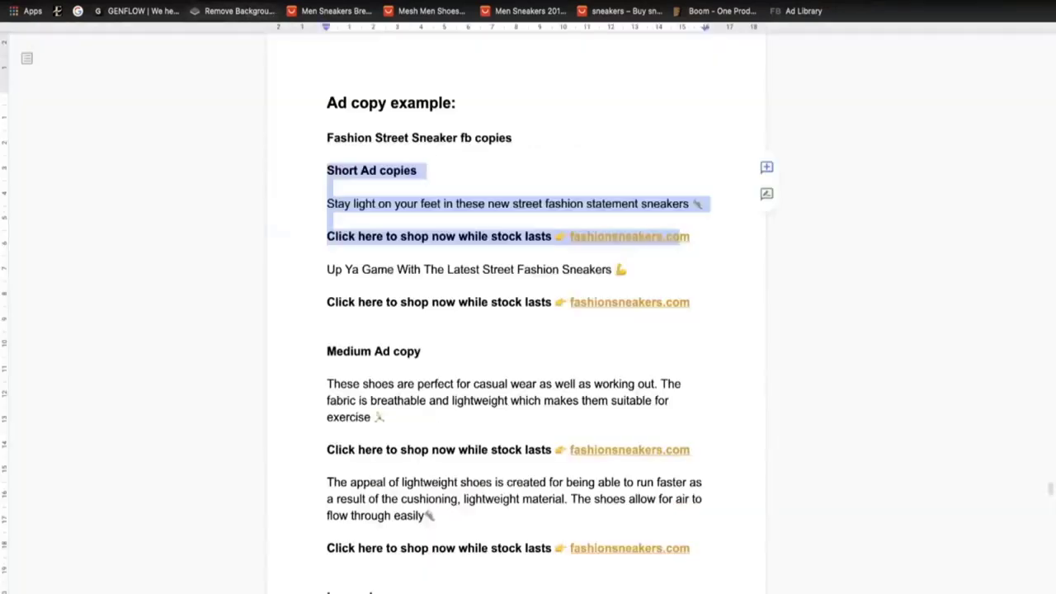
left_click(382, 353)
scroll(379, 330, "up", 5)
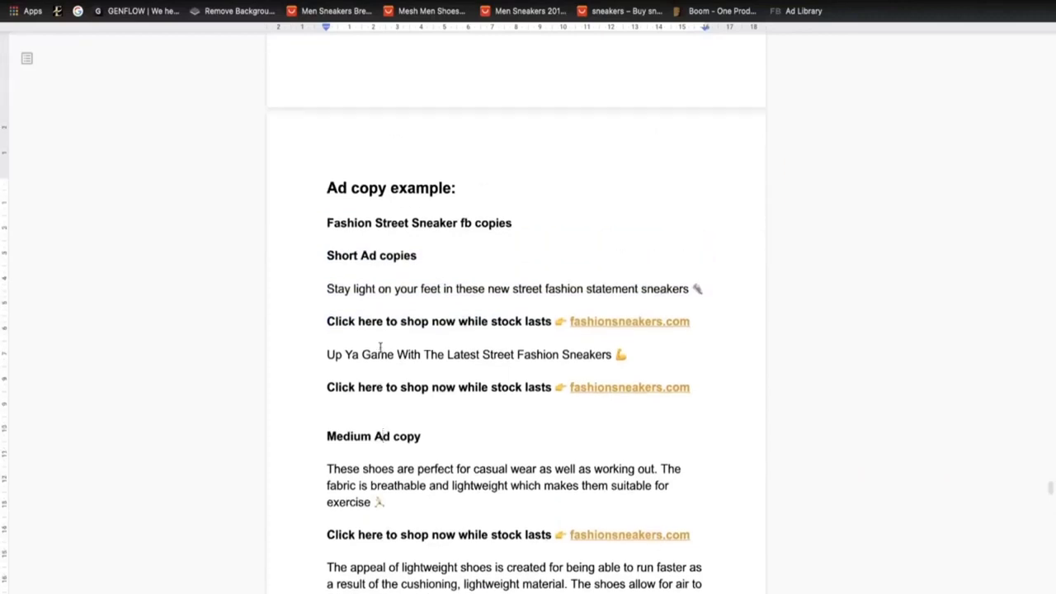
left_click_drag(327, 226, 500, 226)
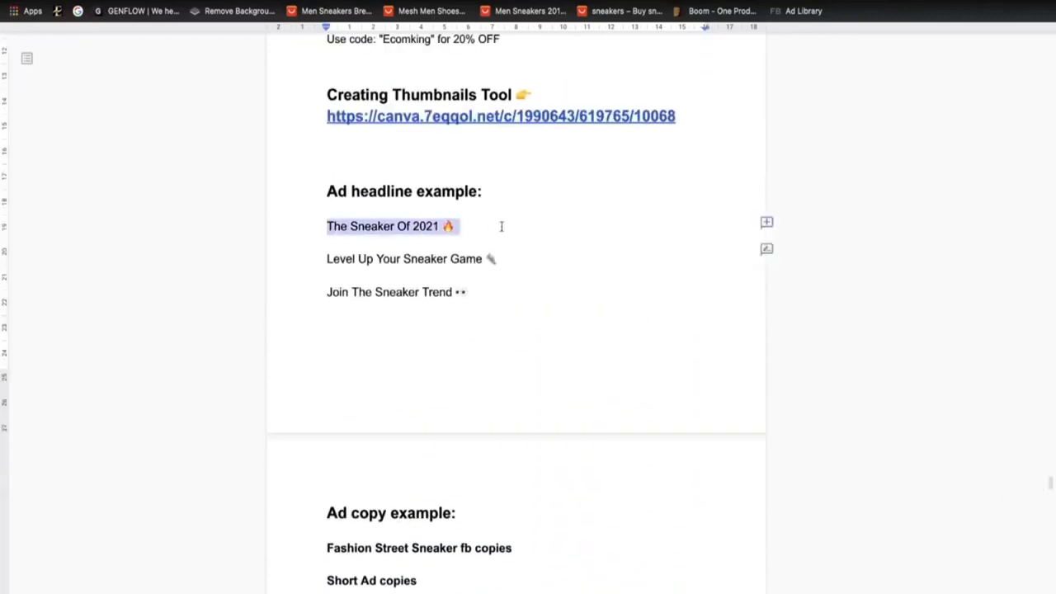
right_click(439, 226)
left_click(474, 297)
key("ctrl+Tab")
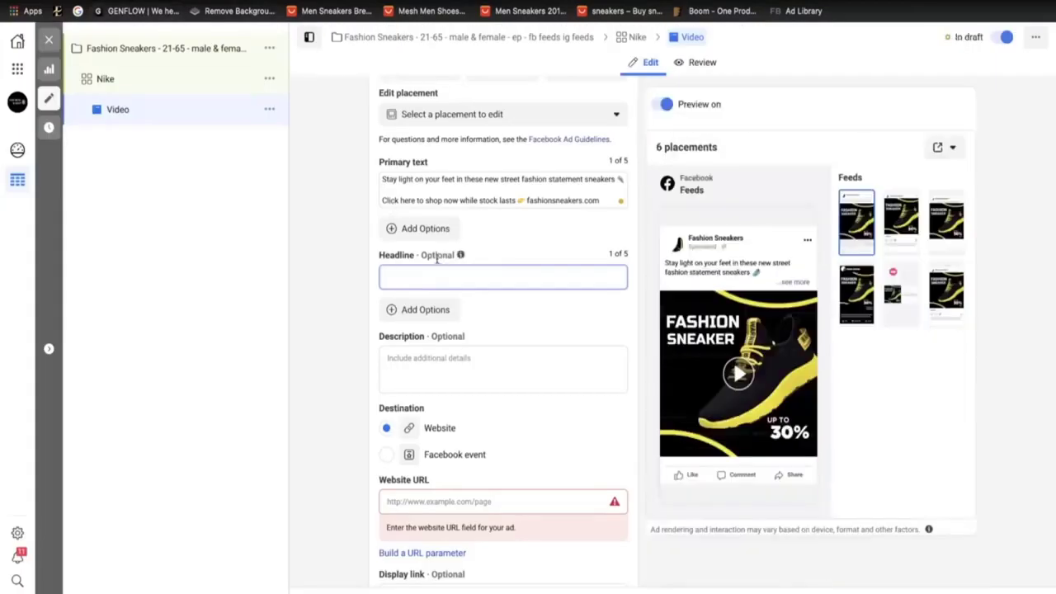
key("ctrl+v")
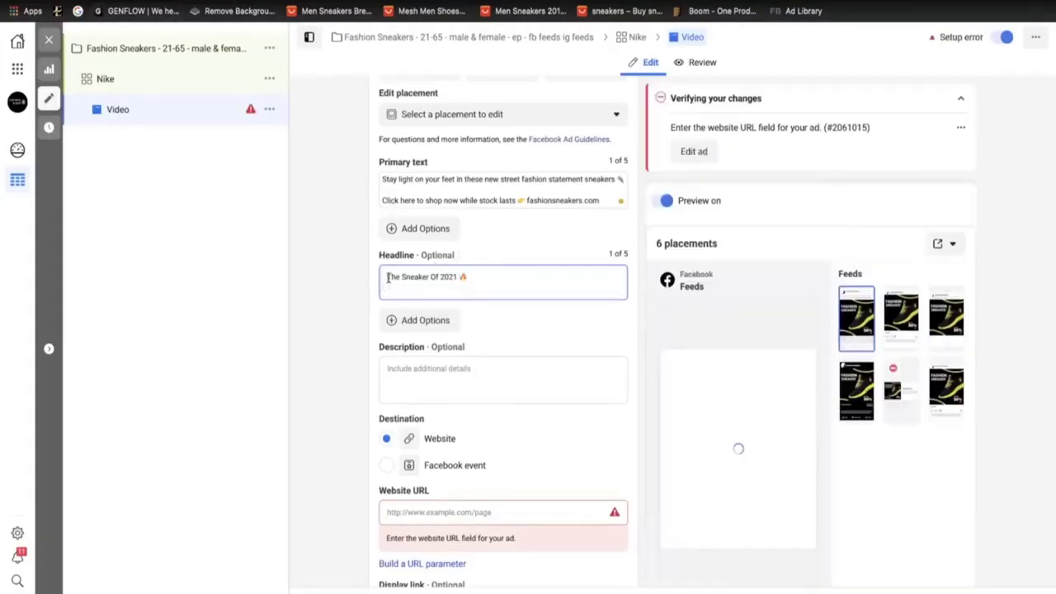
- Enter "Free Tracked Shipping" as the ad's description
left_click(410, 365)
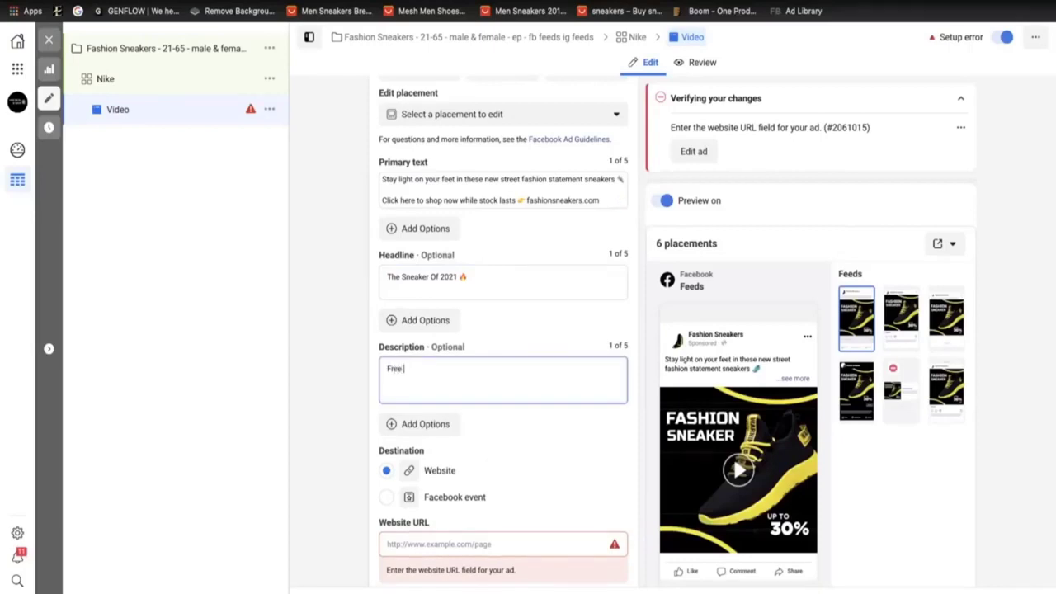
type("Free Tracked Shipping")
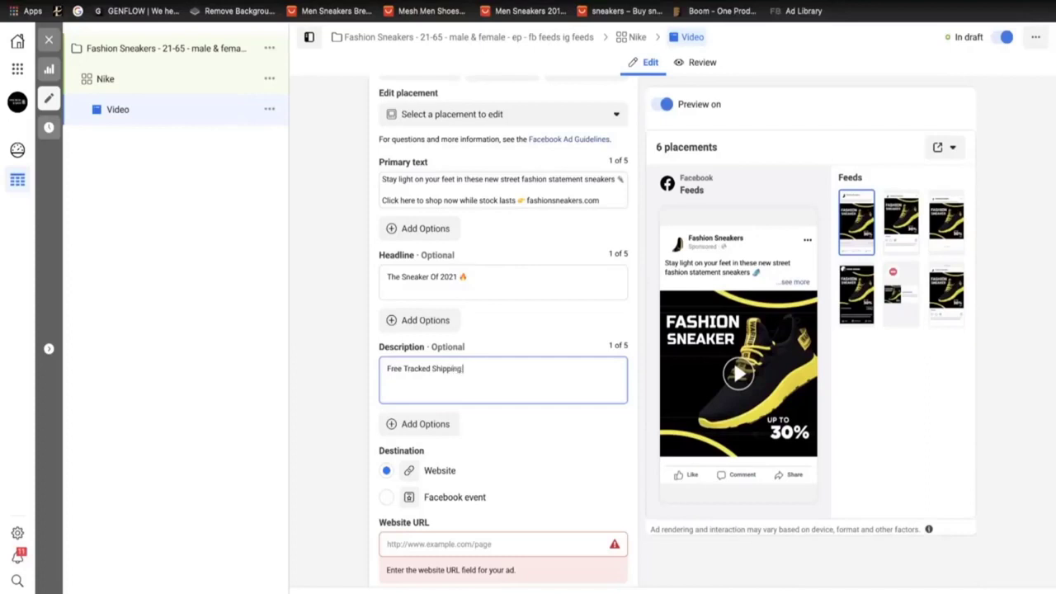
left_click(528, 443)
scroll(528, 443, "down", 2)
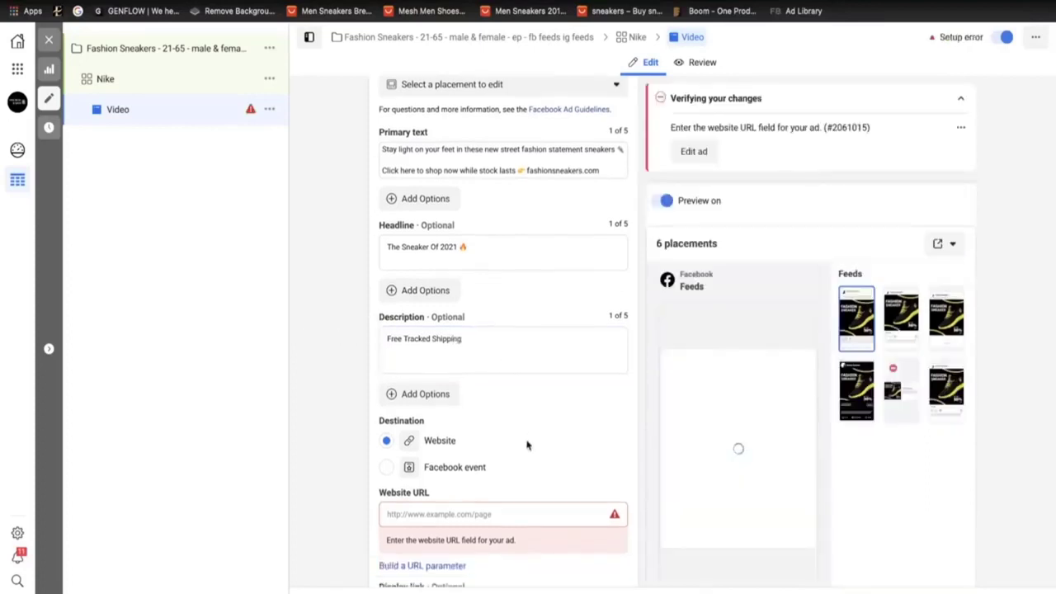
left_click_drag(602, 116, 529, 113)
right_click(542, 113)
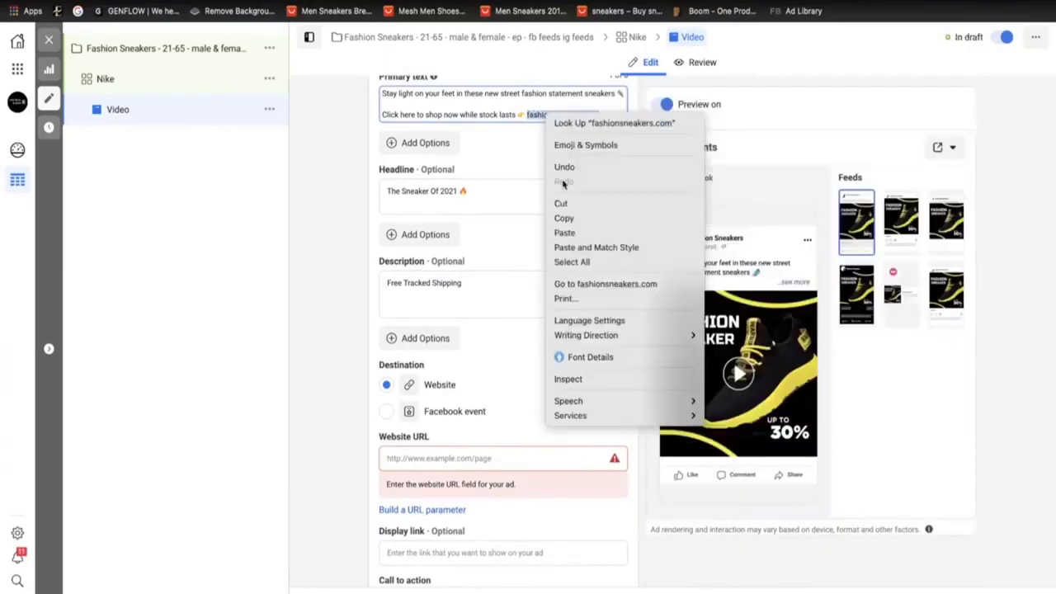
left_click(564, 217)
left_click(403, 457)
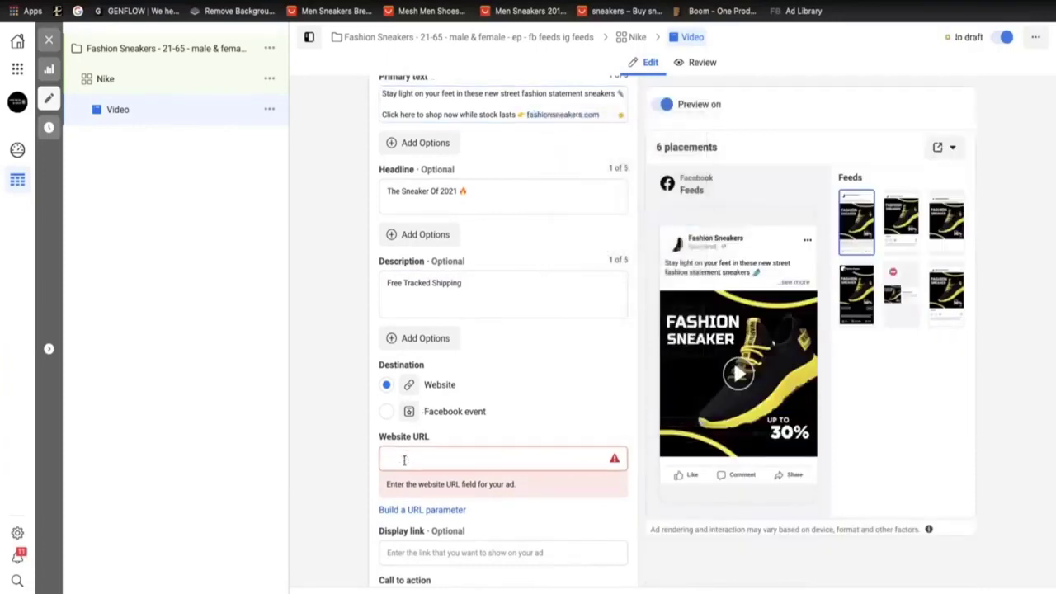
key("ctrl+v")
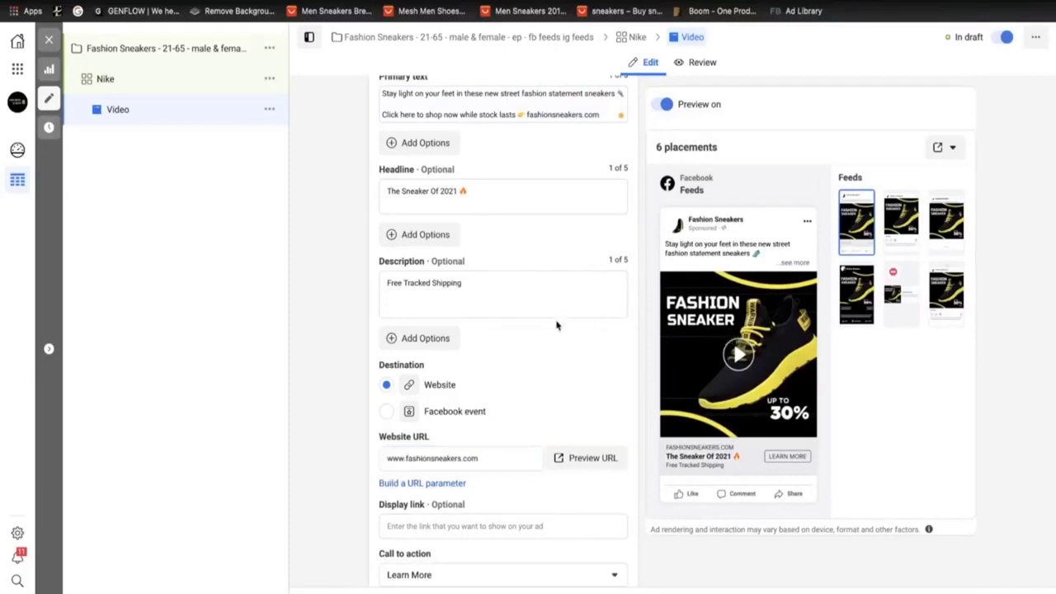
- Replace the ad video's thumbnail with a manually uploaded image, SNEAKER OF 2021.jpg from Downloads, and save the video edits
scroll(556, 321, "up", 3)
scroll(556, 321, "up", 2)
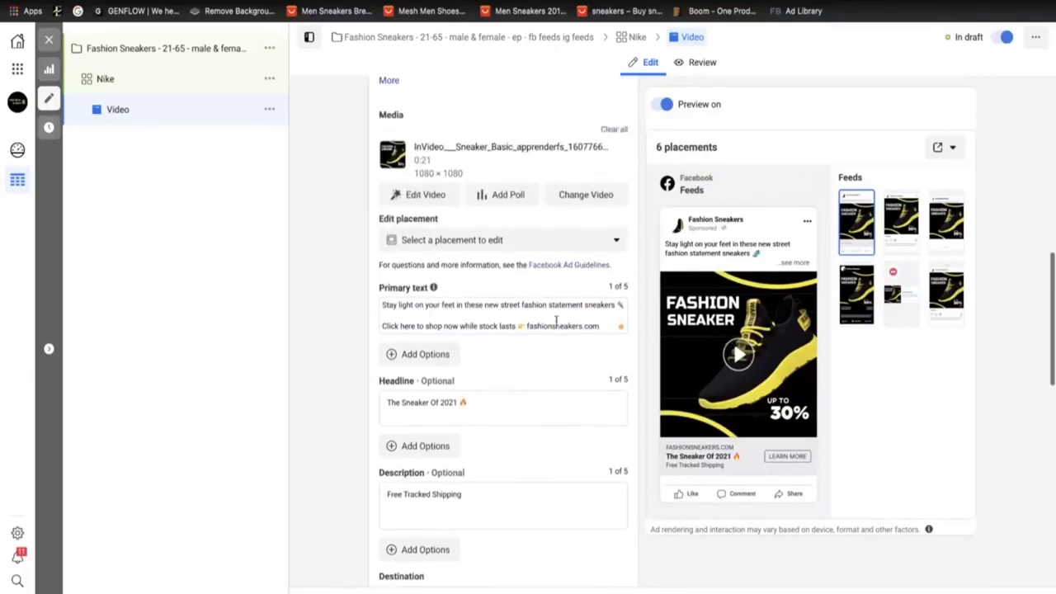
left_click(425, 195)
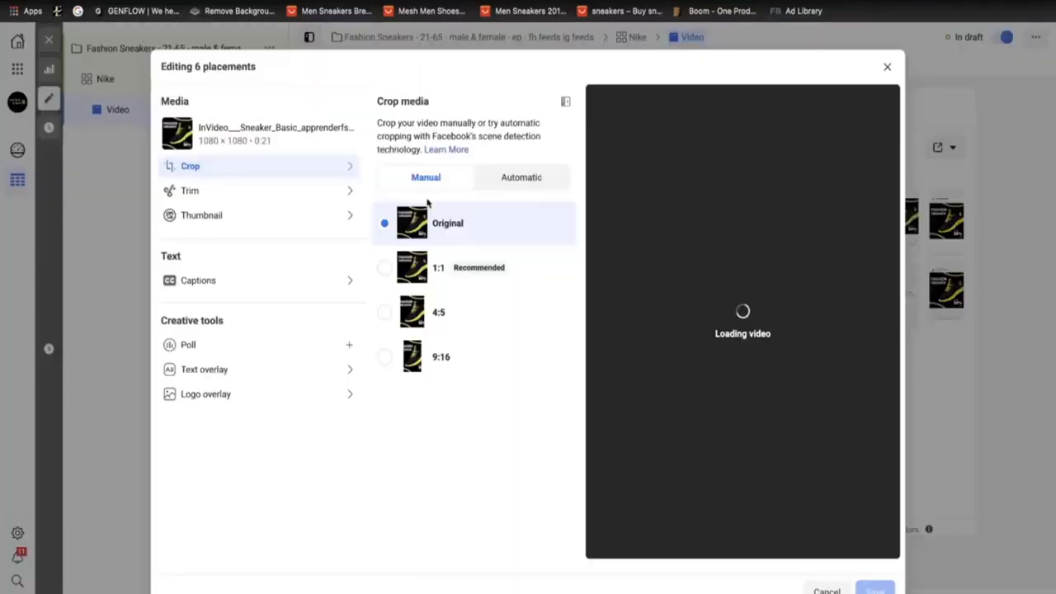
left_click(203, 217)
left_click(525, 166)
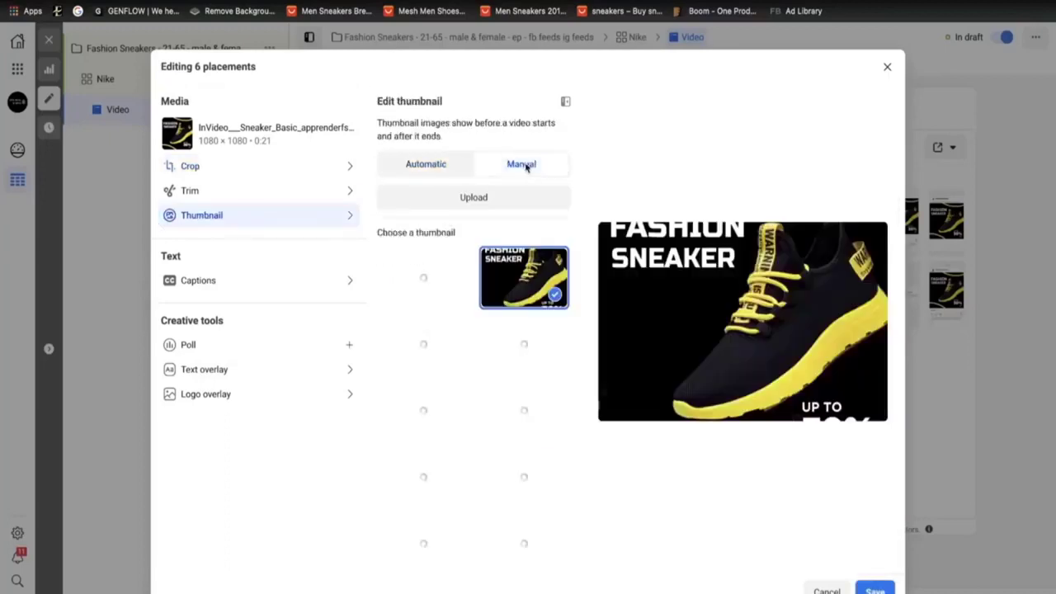
left_click(465, 199)
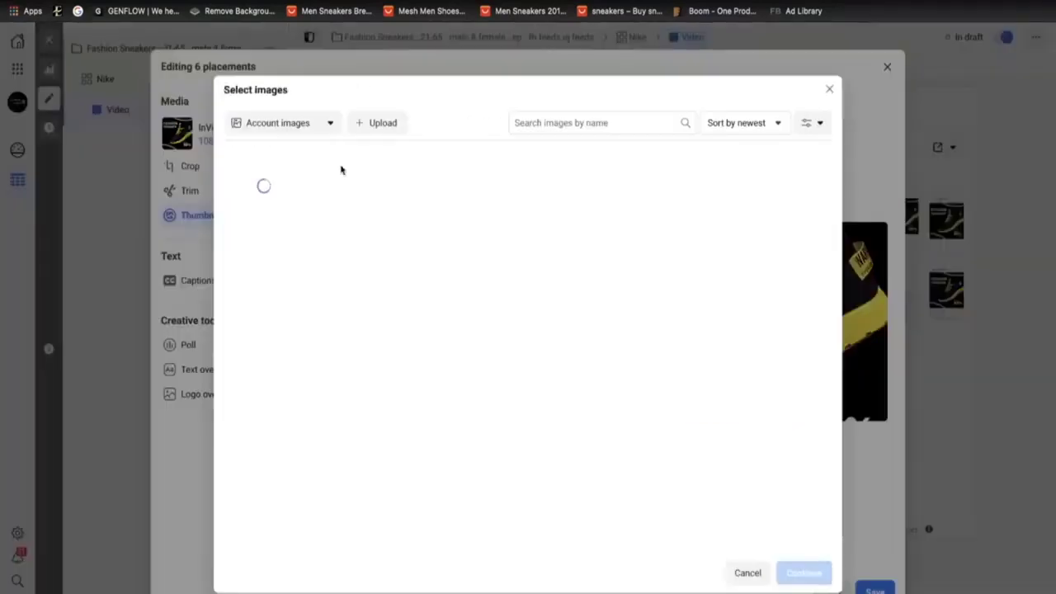
left_click(377, 132)
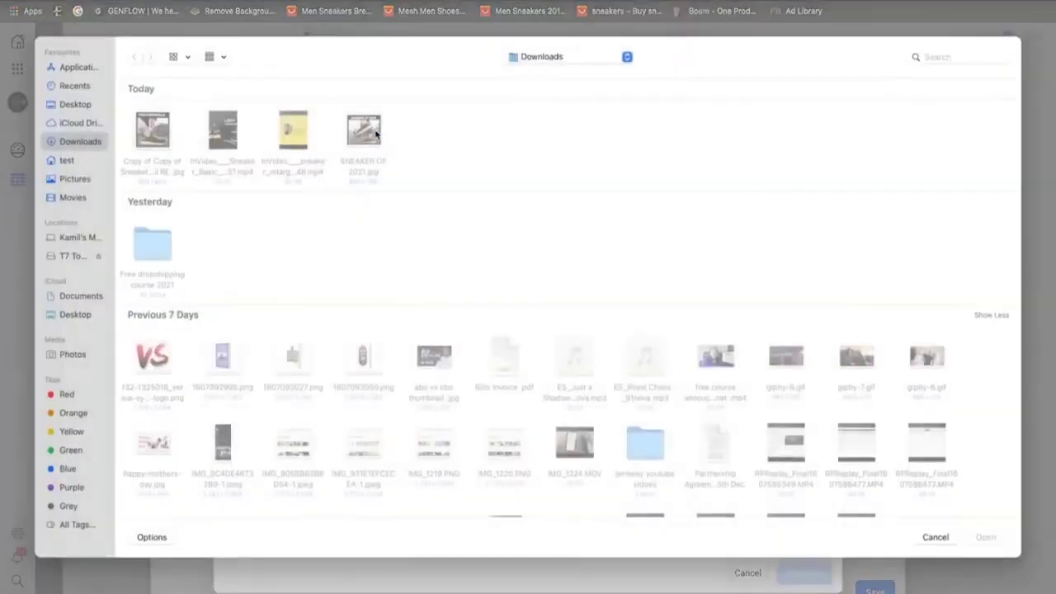
left_click(153, 145)
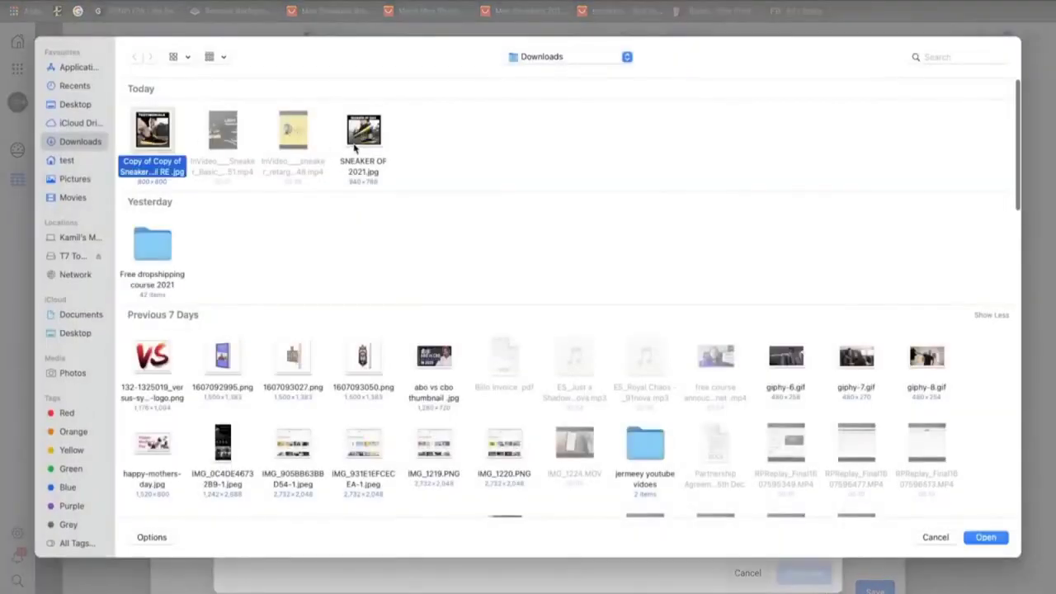
left_click(356, 147)
left_click(974, 539)
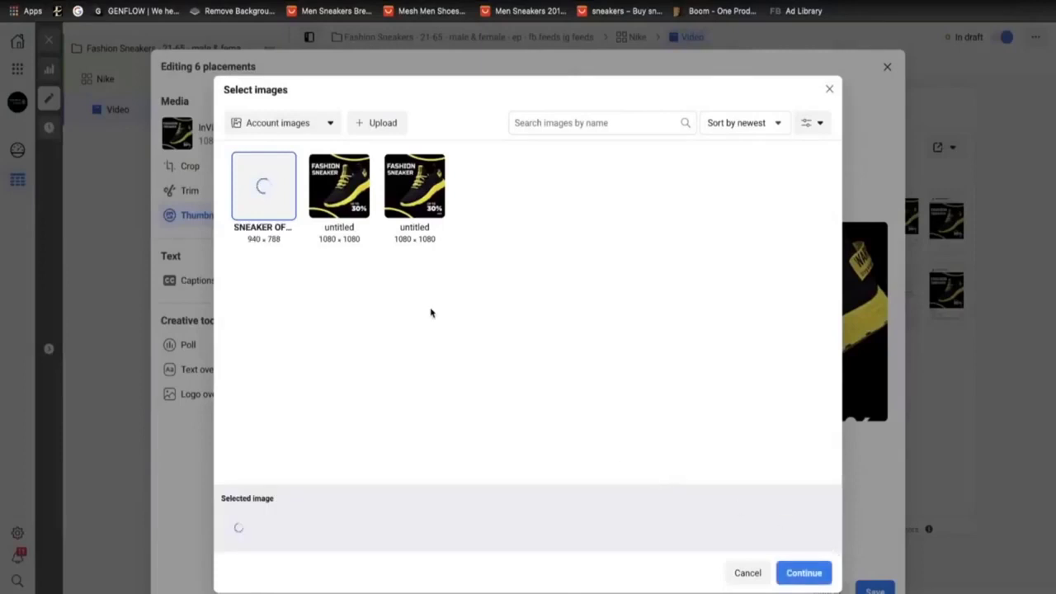
left_click(803, 573)
left_click(872, 588)
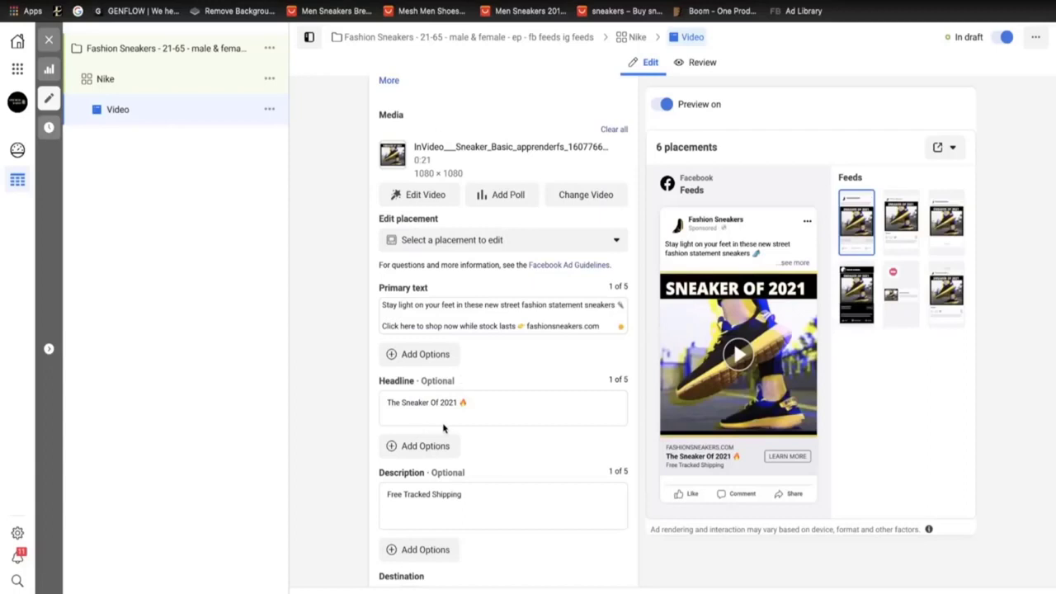
- Set the video ad's call to action to Shop Now
mouse_move(756, 236)
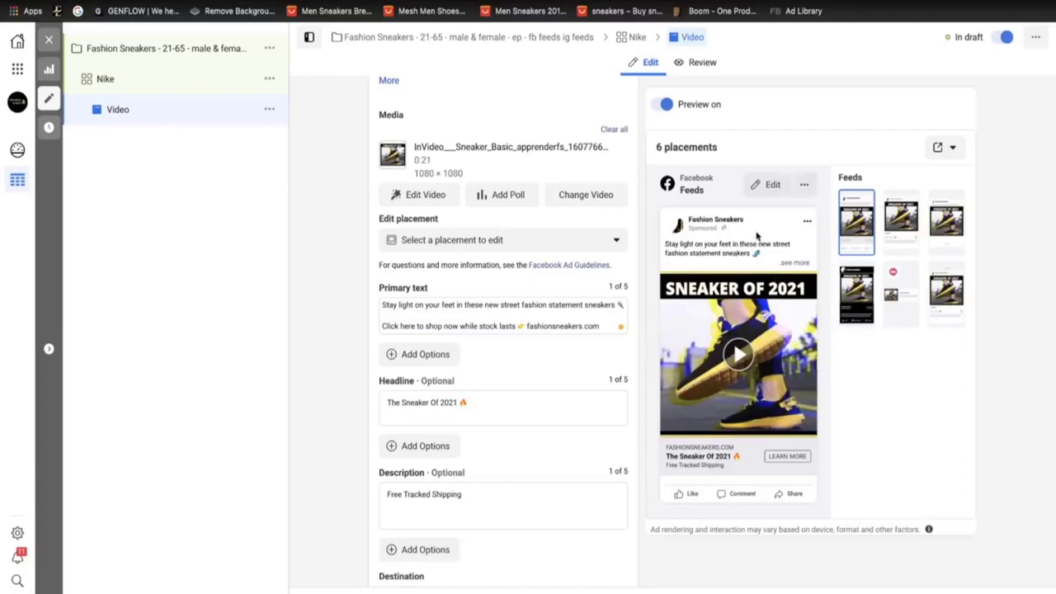
left_click(805, 186)
scroll(588, 386, "down", 2)
scroll(588, 387, "down", 5)
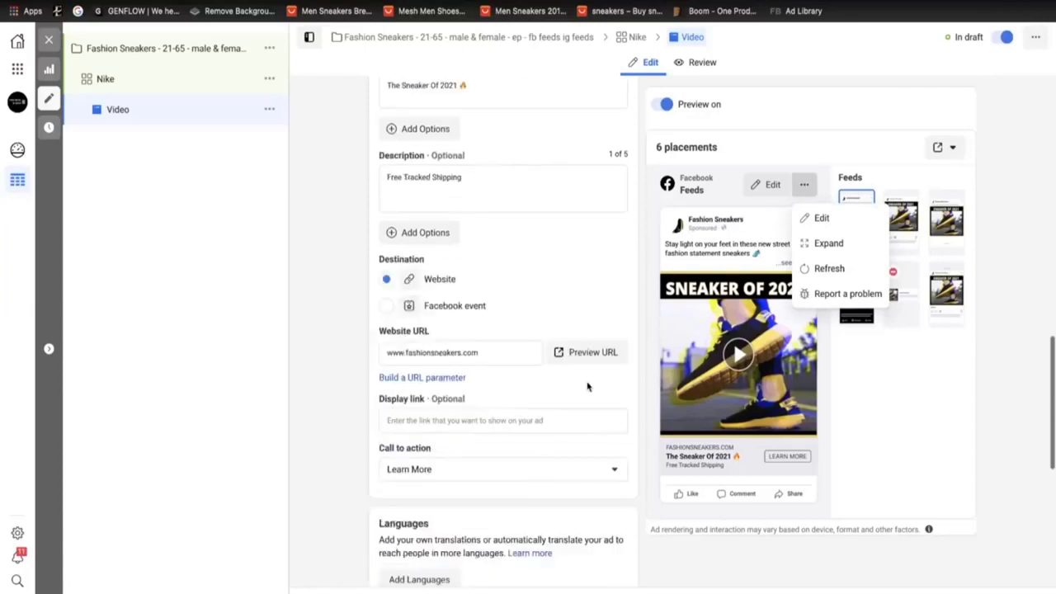
left_click(437, 330)
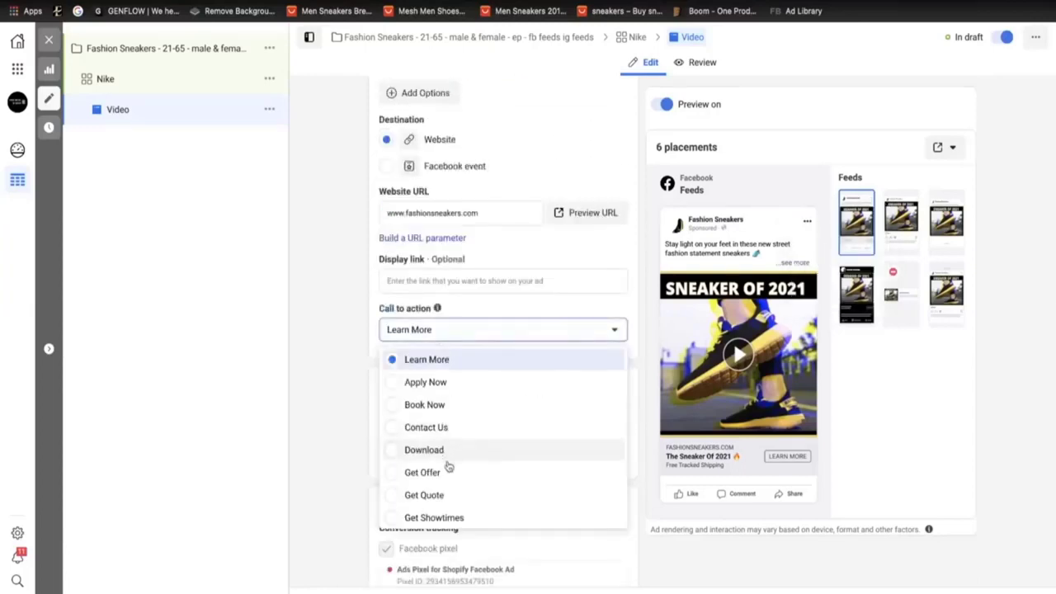
scroll(448, 467, "down", 3)
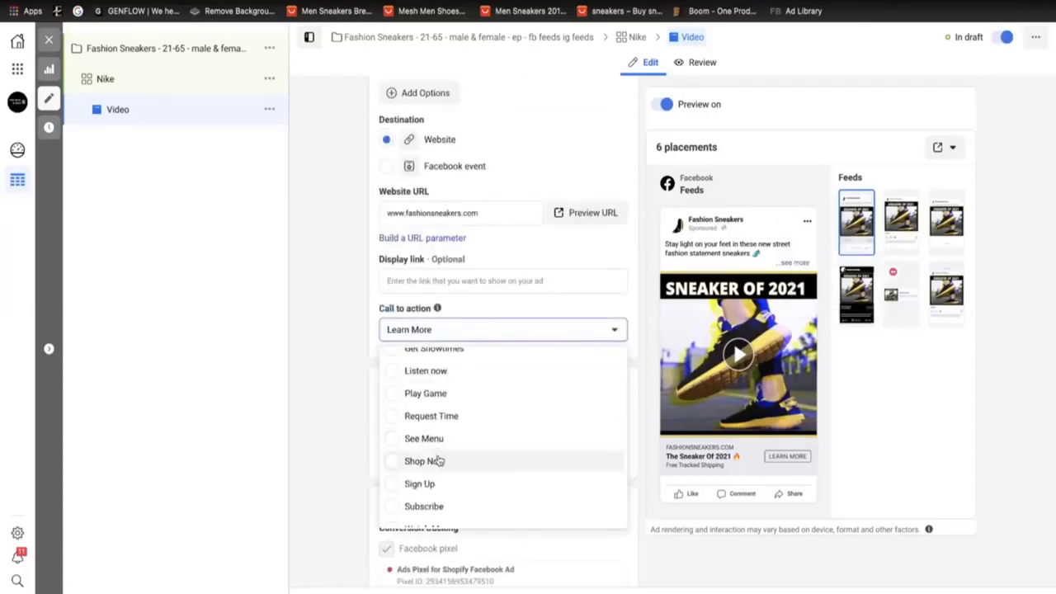
left_click(437, 462)
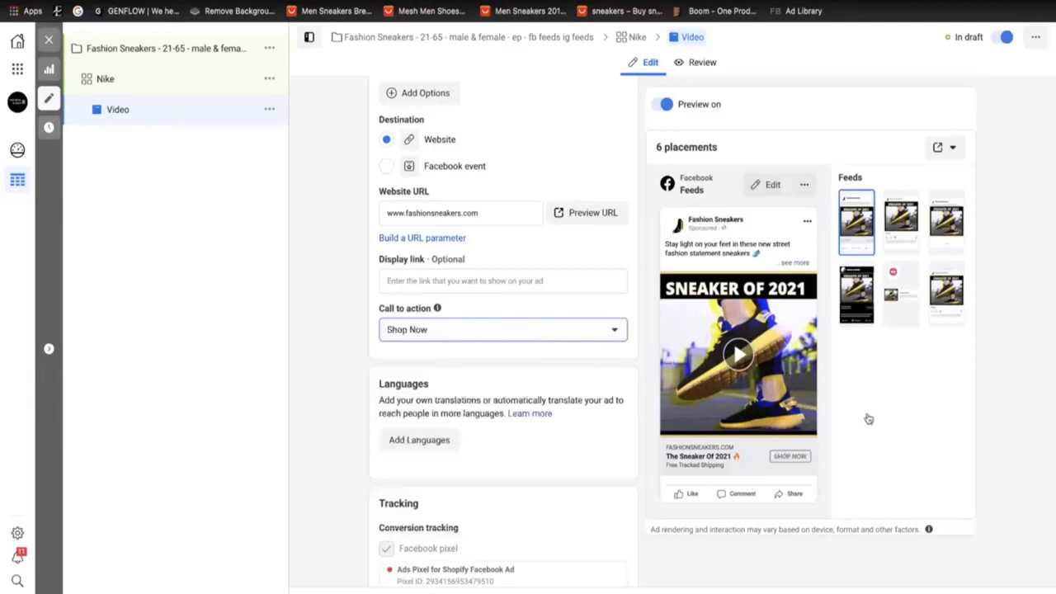
- Check the expanded Mobile News Feed preview of the video ad, including its full primary text
scroll(837, 393, "up", 1)
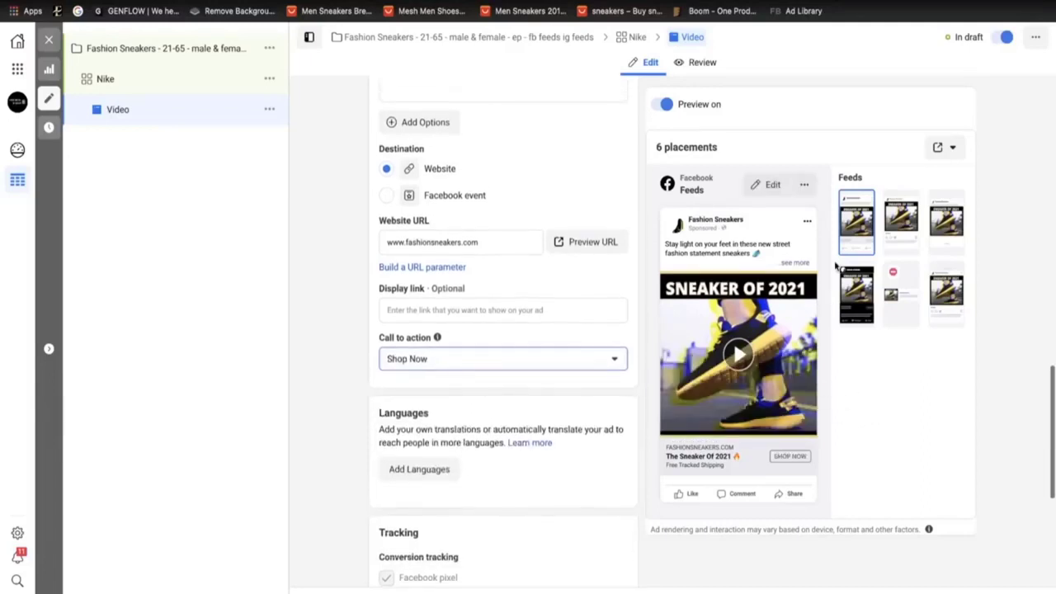
left_click(803, 184)
left_click(816, 243)
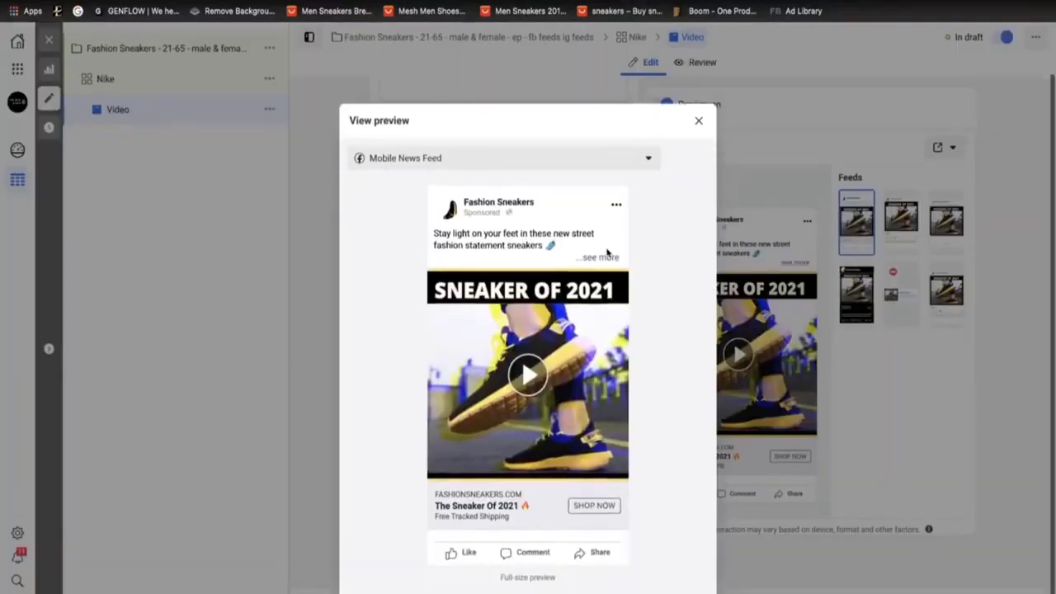
left_click(601, 258)
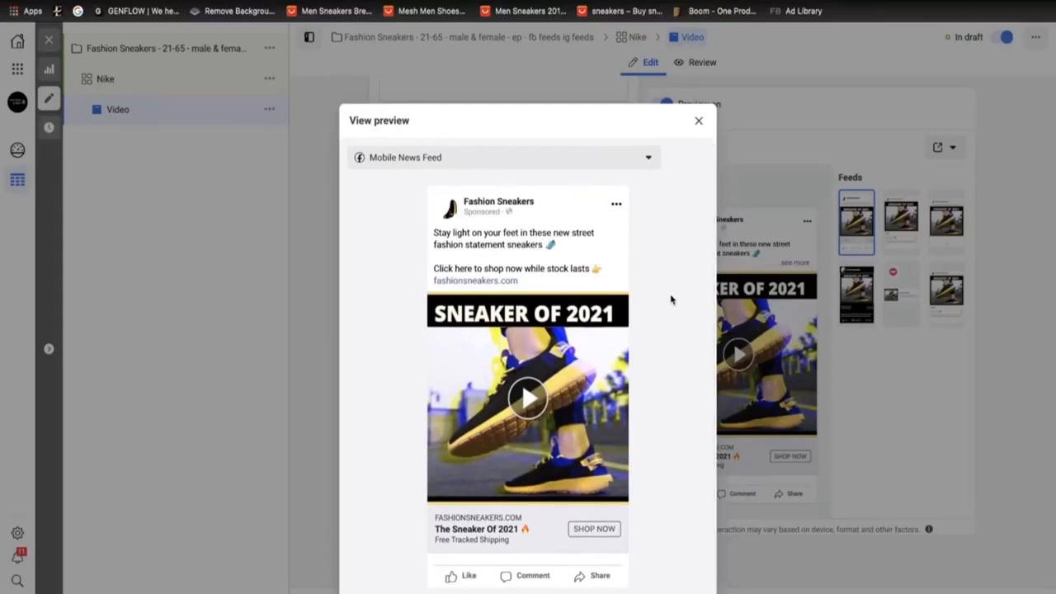
left_click(697, 122)
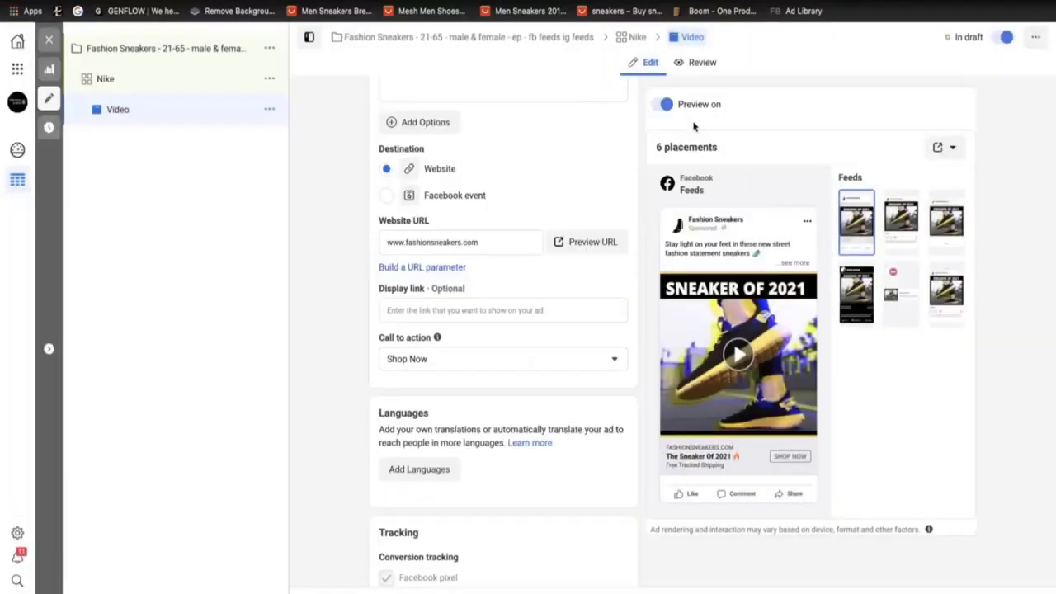
- Duplicate the Video ad within the original campaign, making 2 copies and keeping existing reactions, comments and shares
scroll(726, 351, "up", 1)
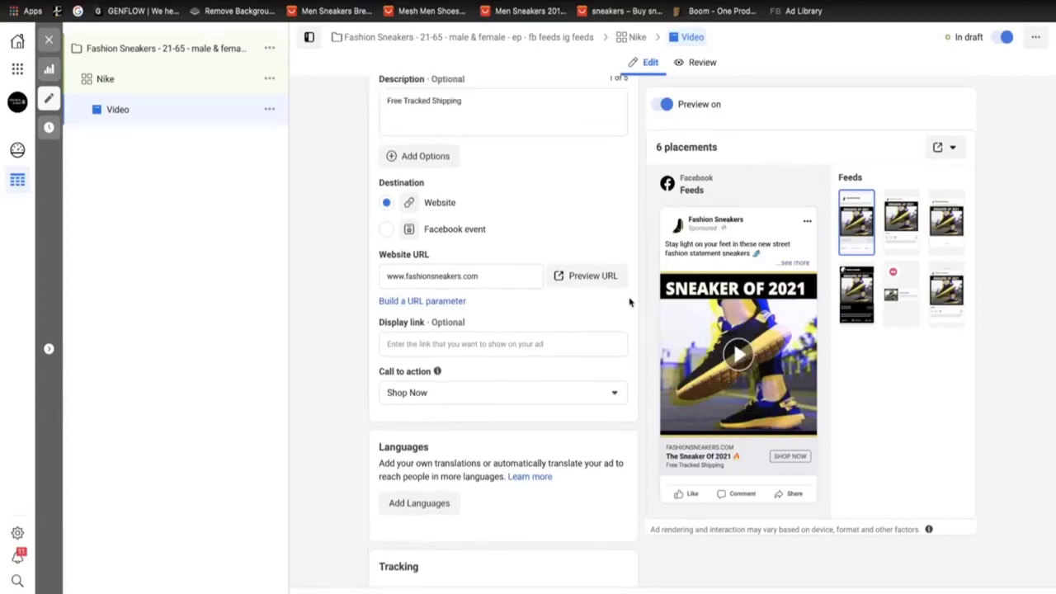
left_click(269, 113)
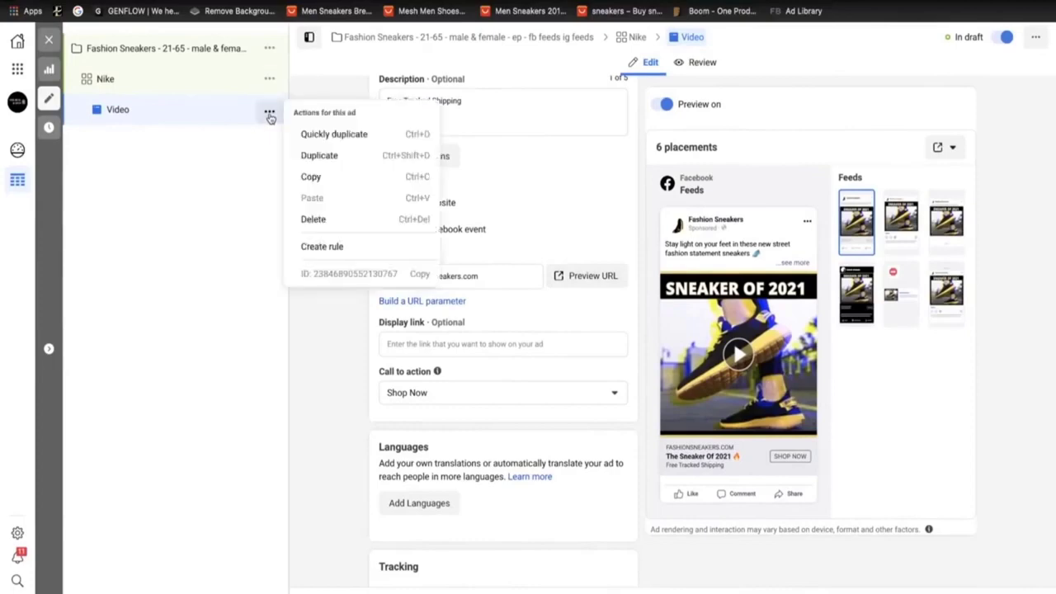
left_click(311, 156)
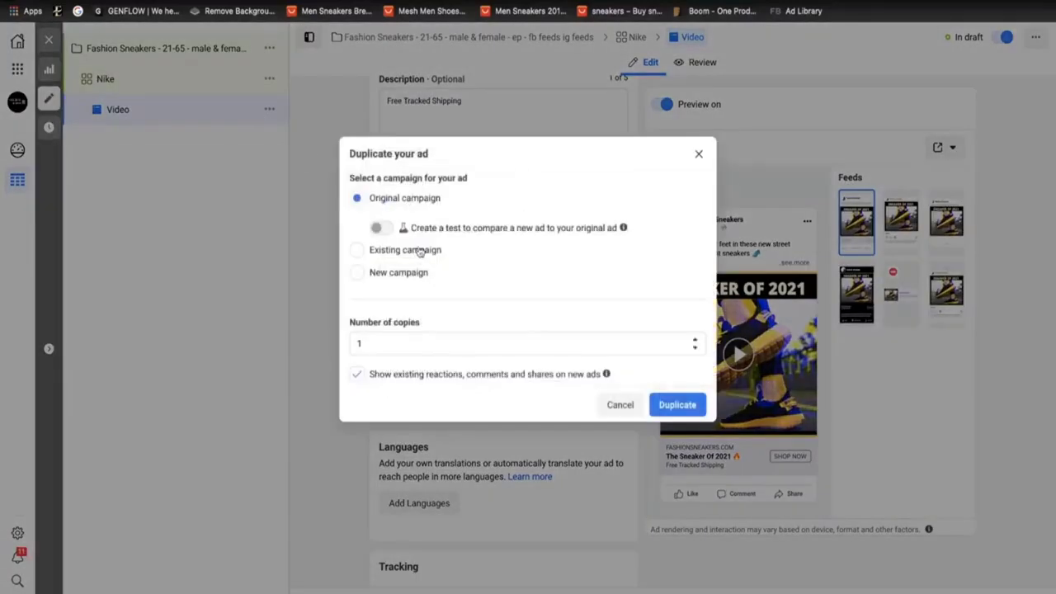
left_click(459, 345)
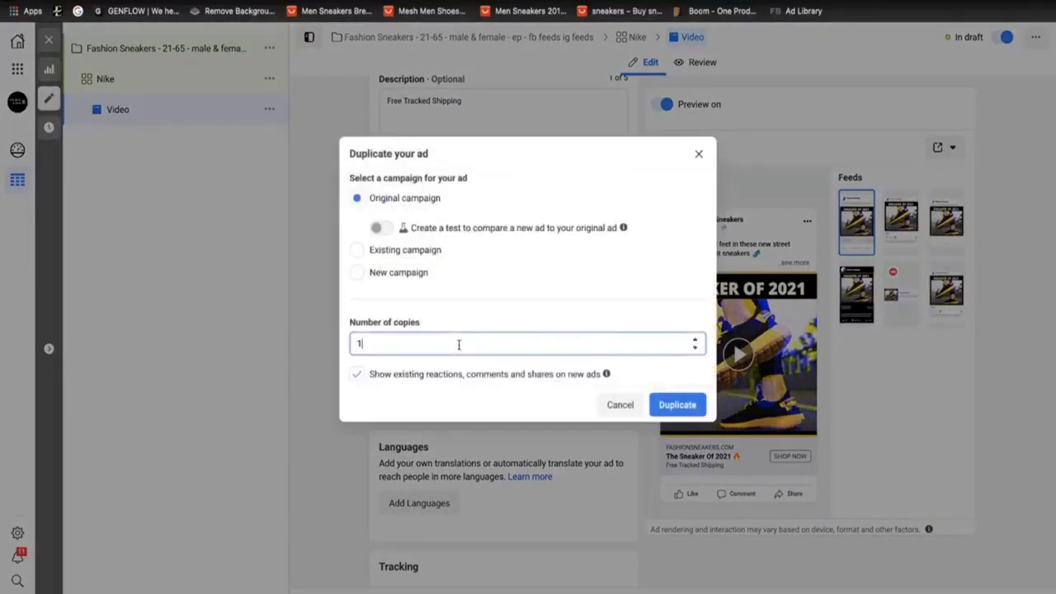
left_click(678, 404)
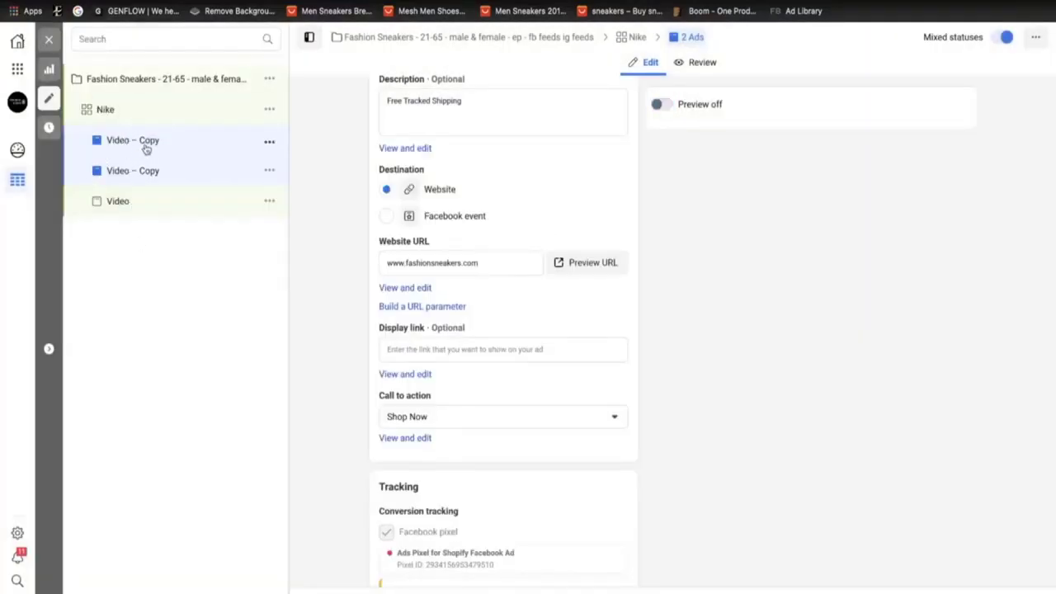
- Rename the first copy of the Video ad as Picture
left_click(145, 148)
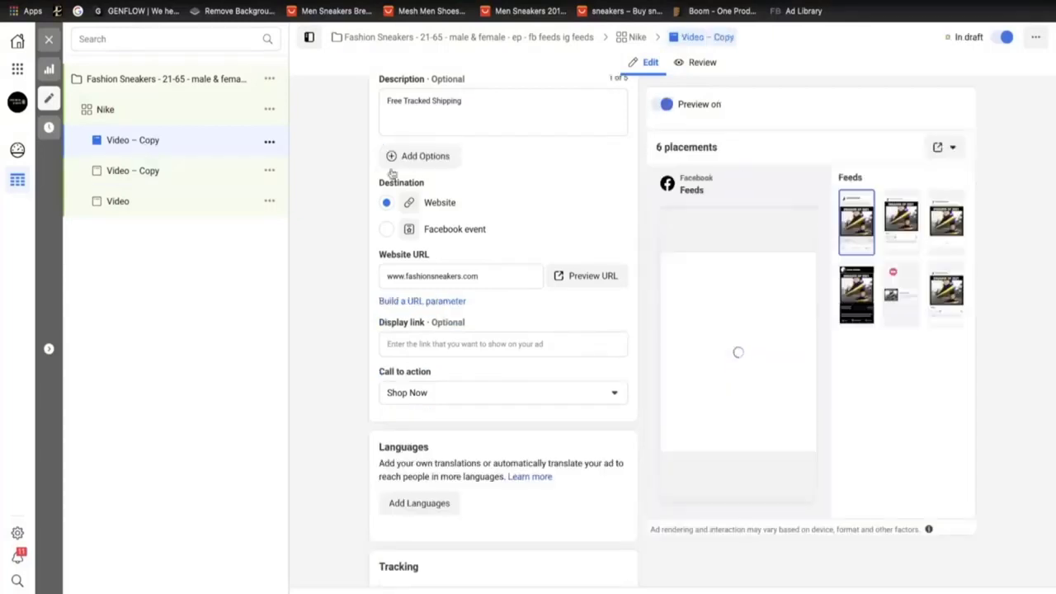
scroll(457, 213, "up", 10)
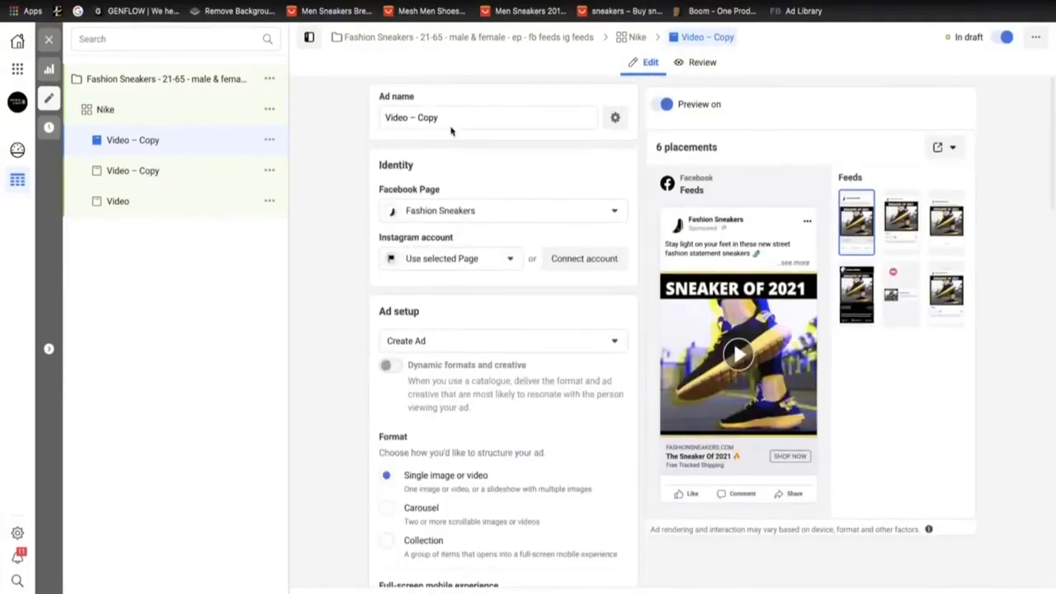
left_click_drag(470, 122, 388, 118)
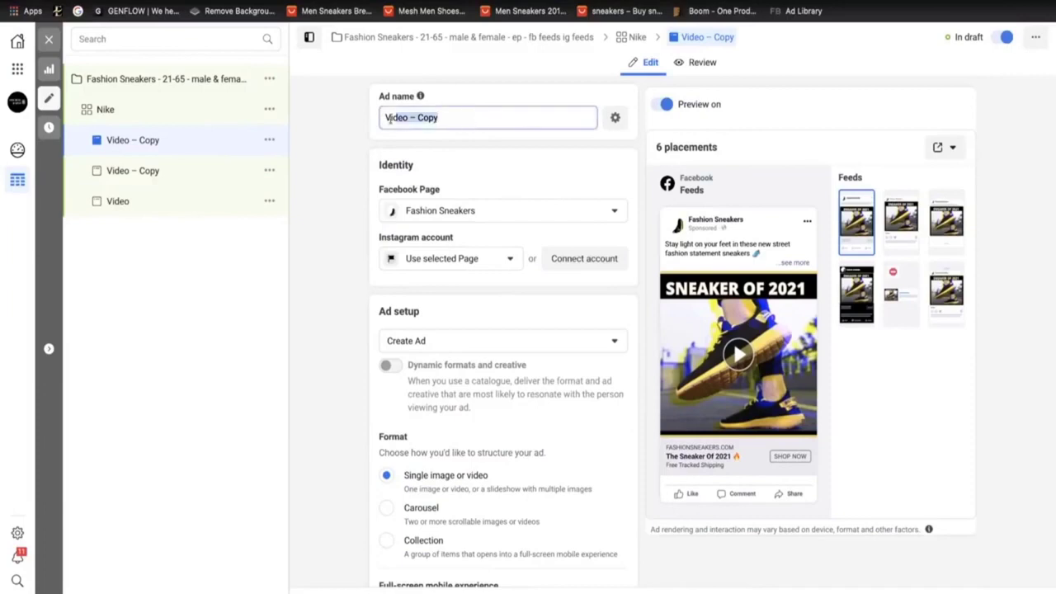
key("BackSpace")
type("Picture")
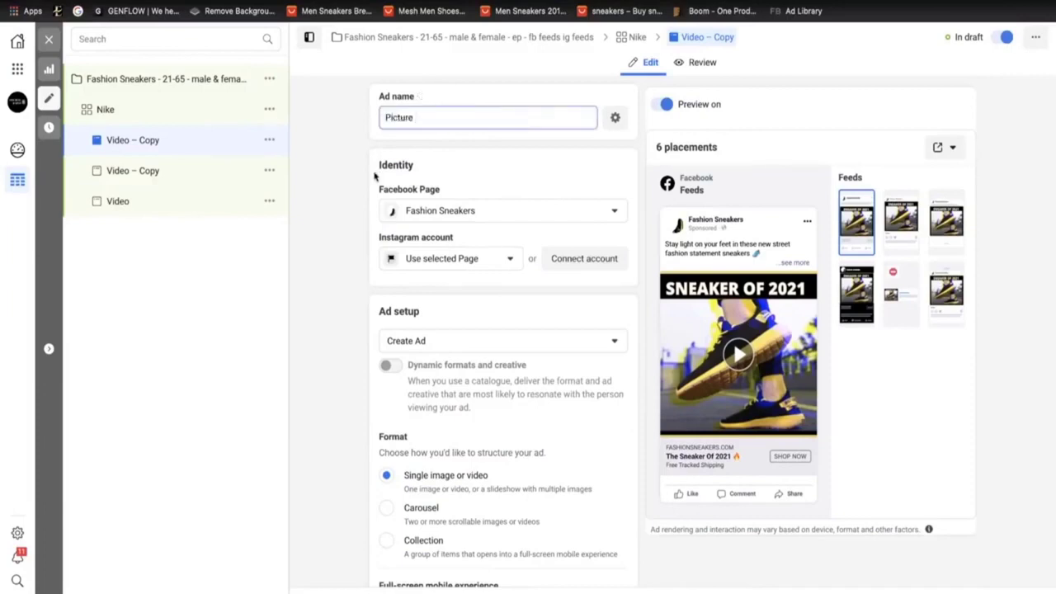
- Clear the Picture ad's video and upload the sneaker screenshot ending in 14.27.10 from the Free dropshipping course 2021 folder as its image
scroll(424, 363, "down", 7)
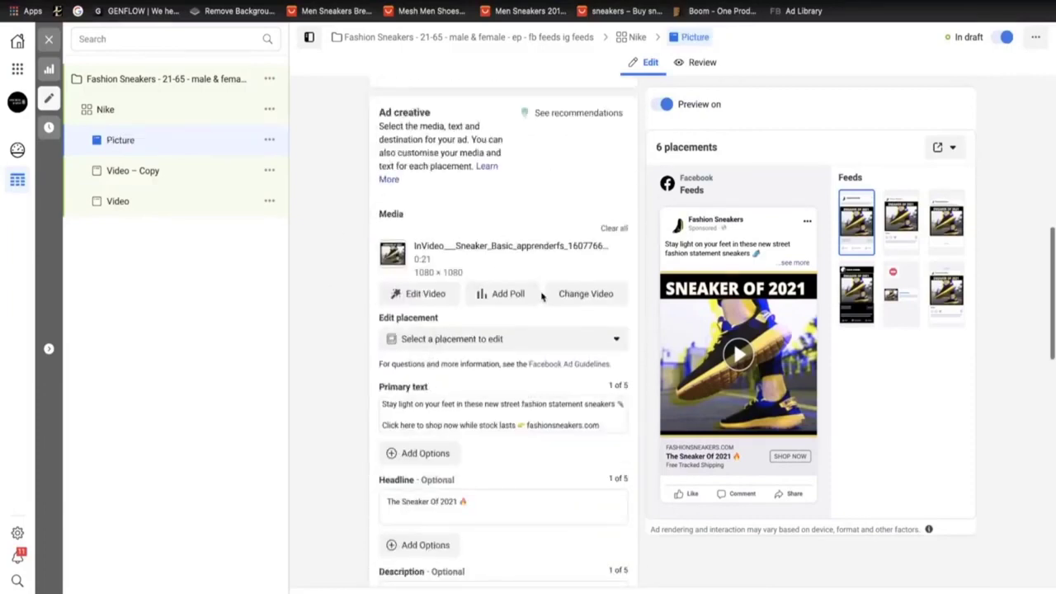
left_click(614, 229)
left_click(438, 285)
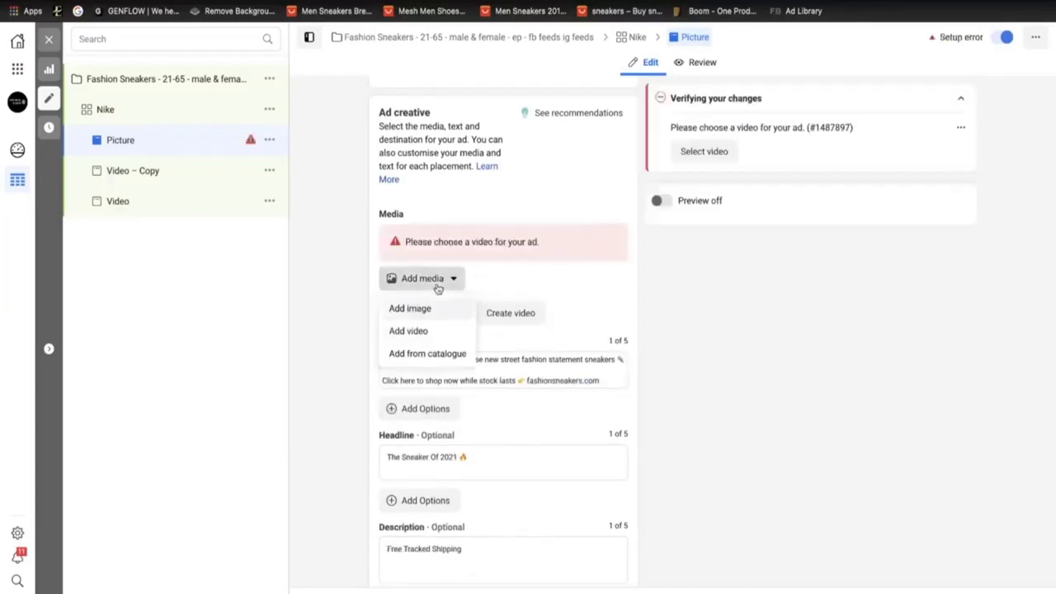
left_click(412, 310)
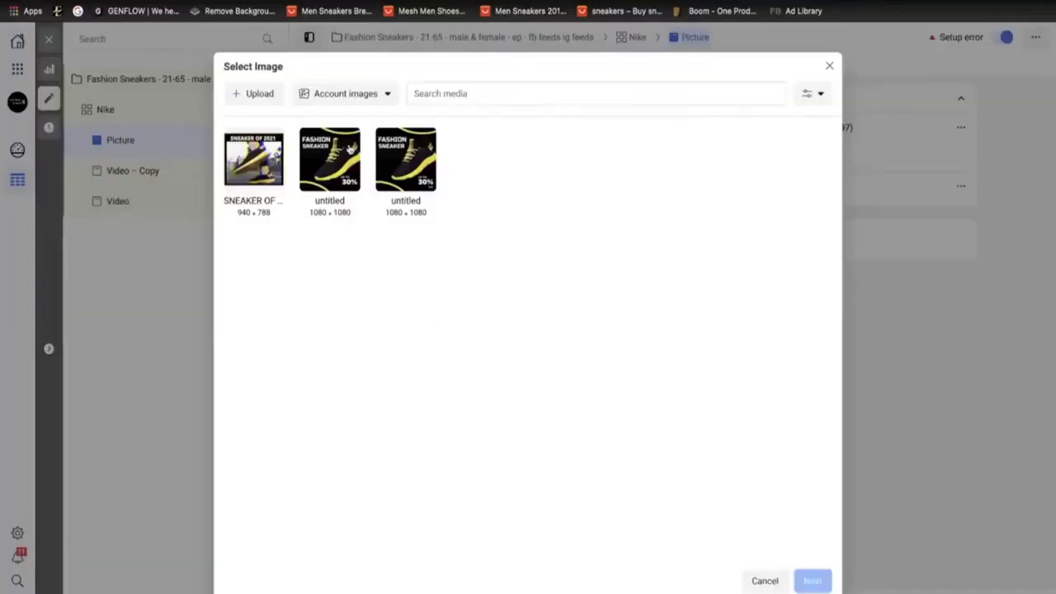
left_click(264, 96)
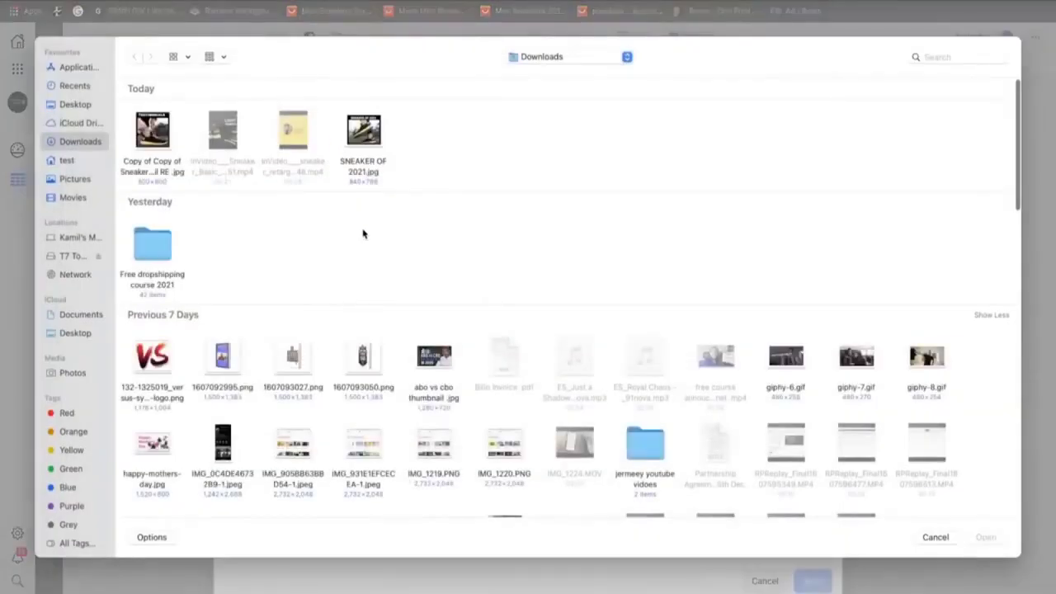
double_click(161, 254)
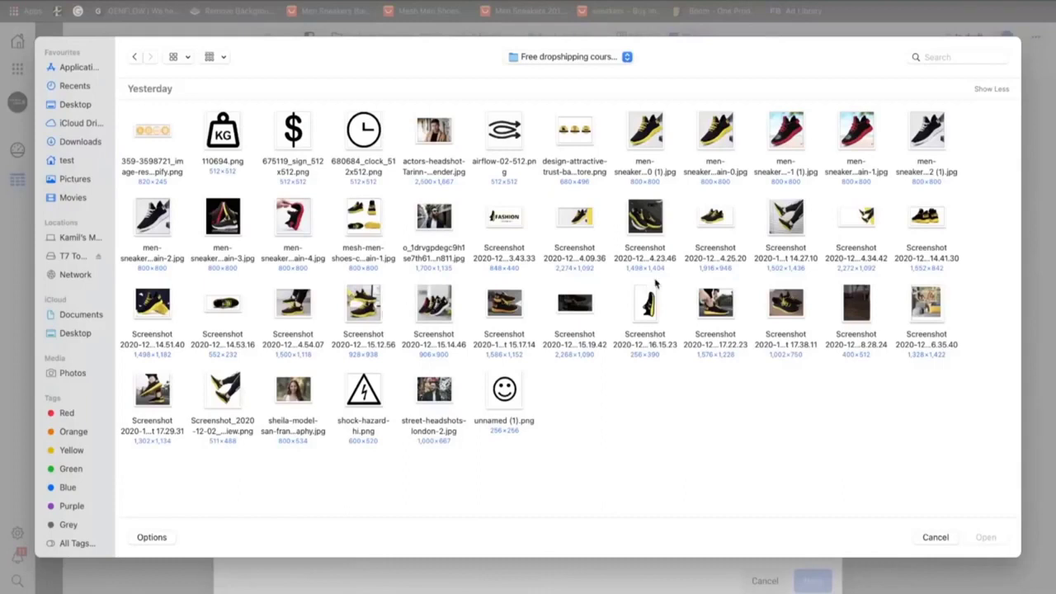
left_click(791, 202)
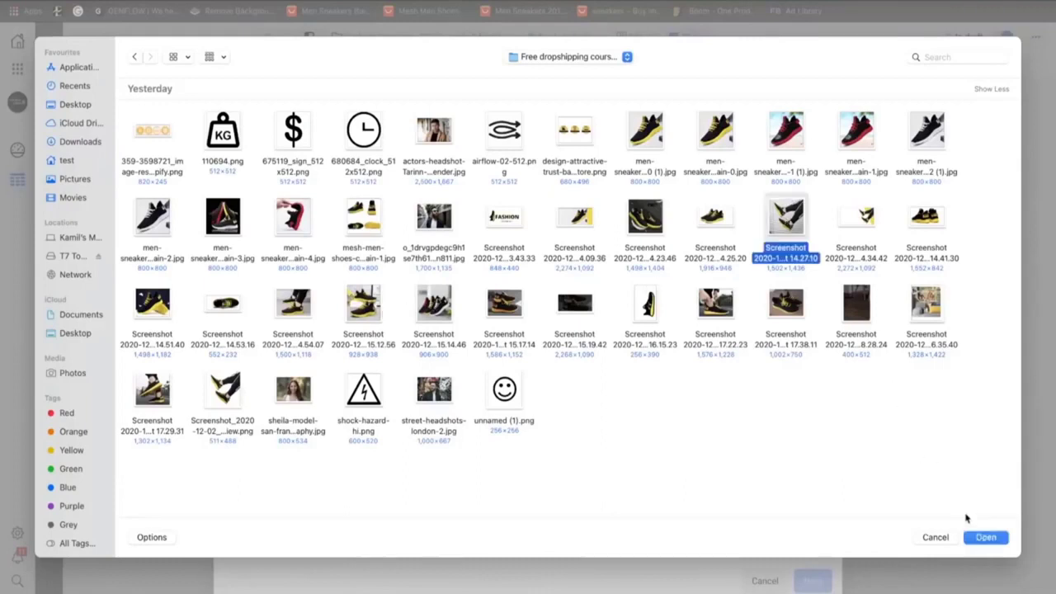
left_click(984, 537)
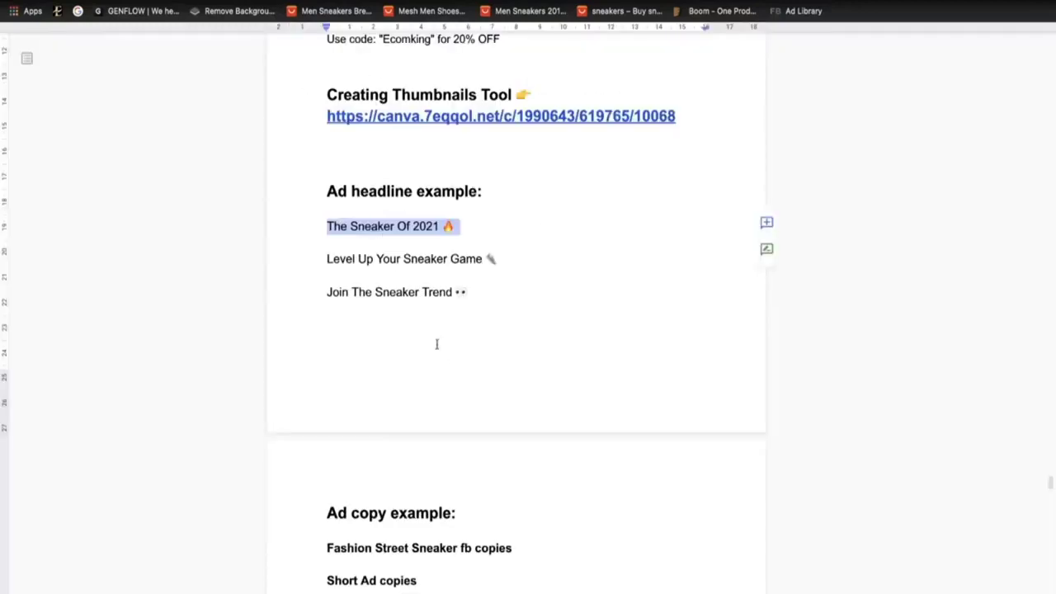
- Replace the Picture ad's primary text with the two paragraphs and shop-now lines under Medium Ad copy in the course document
left_click(444, 358)
scroll(444, 359, "down", 5)
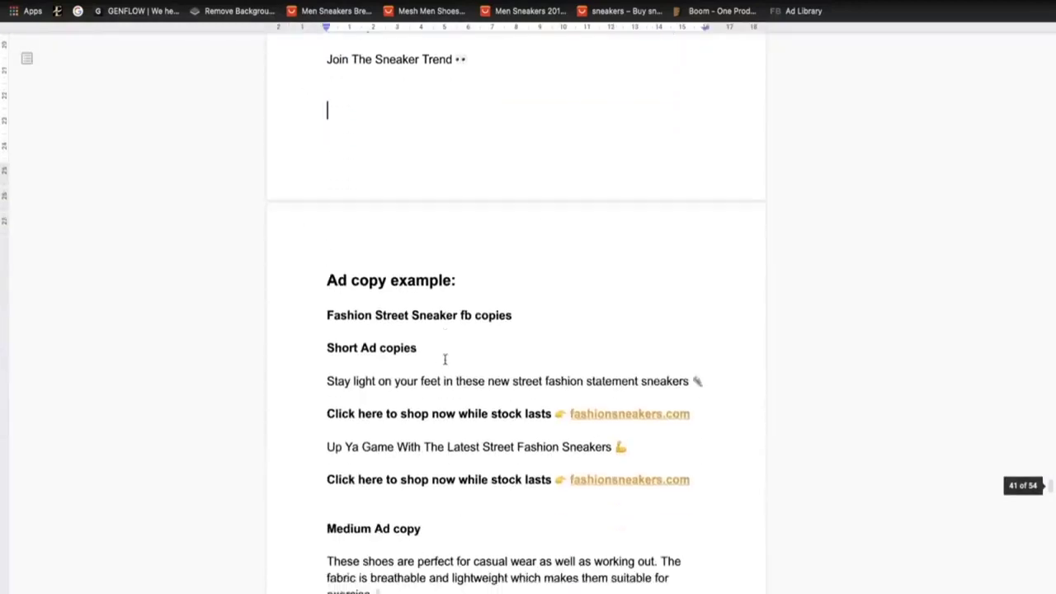
scroll(444, 360, "down", 2)
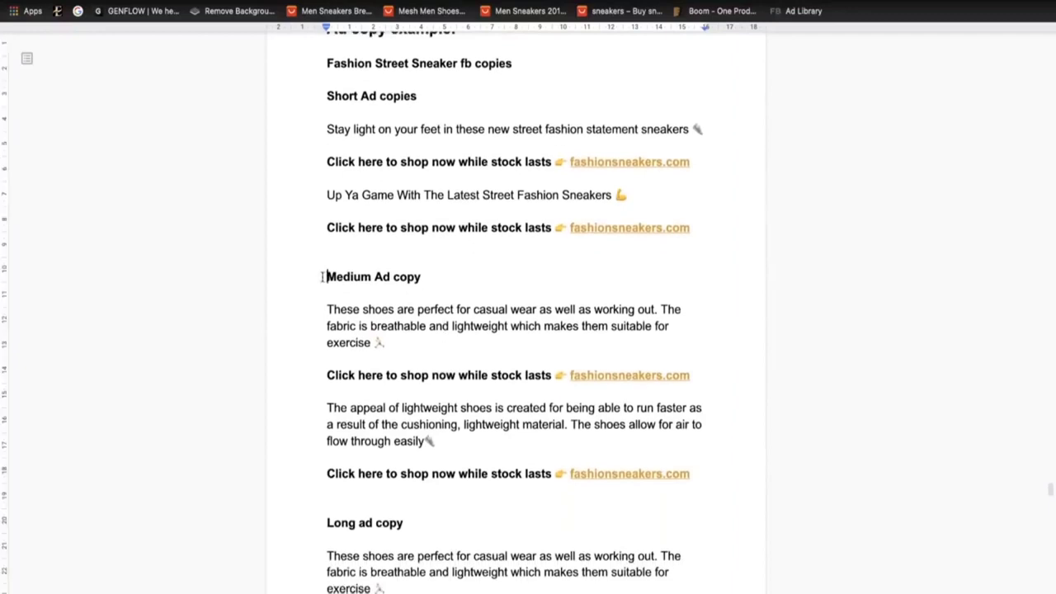
left_click_drag(324, 276, 643, 471)
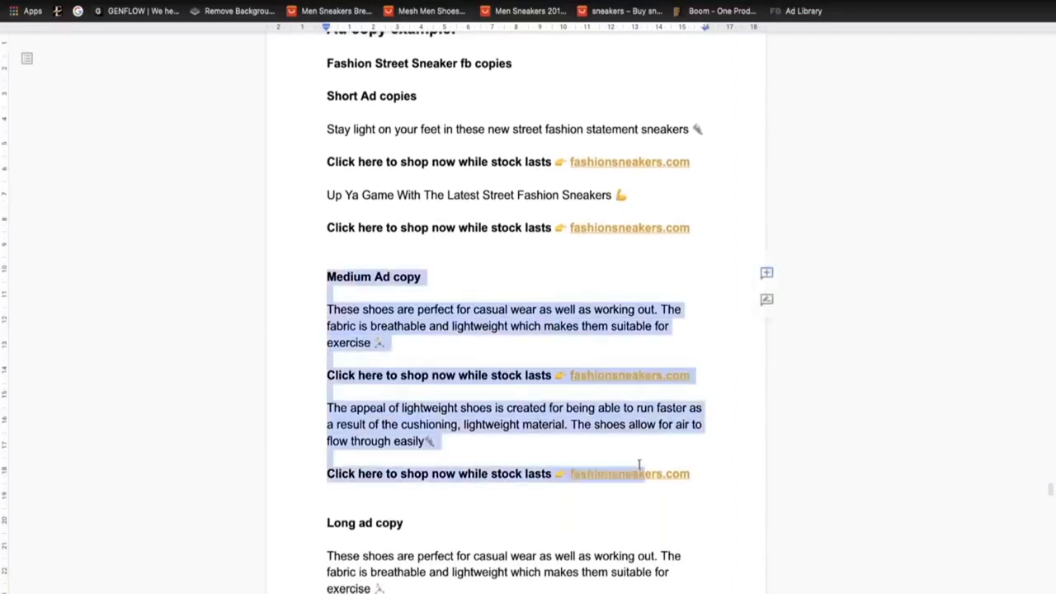
left_click(576, 449)
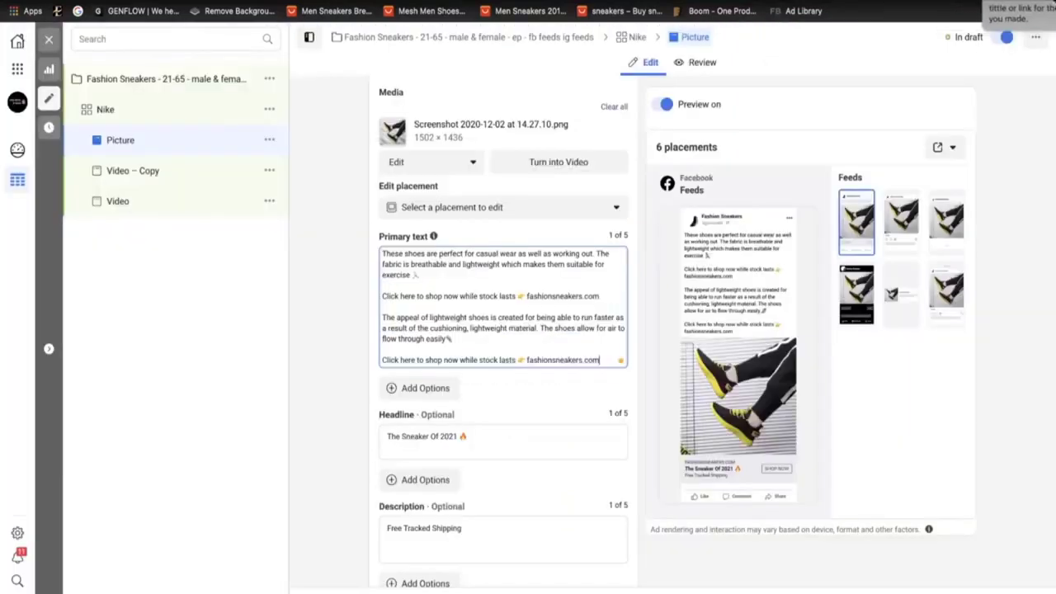
- Replace the Picture ad's headline with "Level Up Your Sneaker Game" and its sneaker emoji, copied from the document's headline examples
scroll(454, 412, "down", 1)
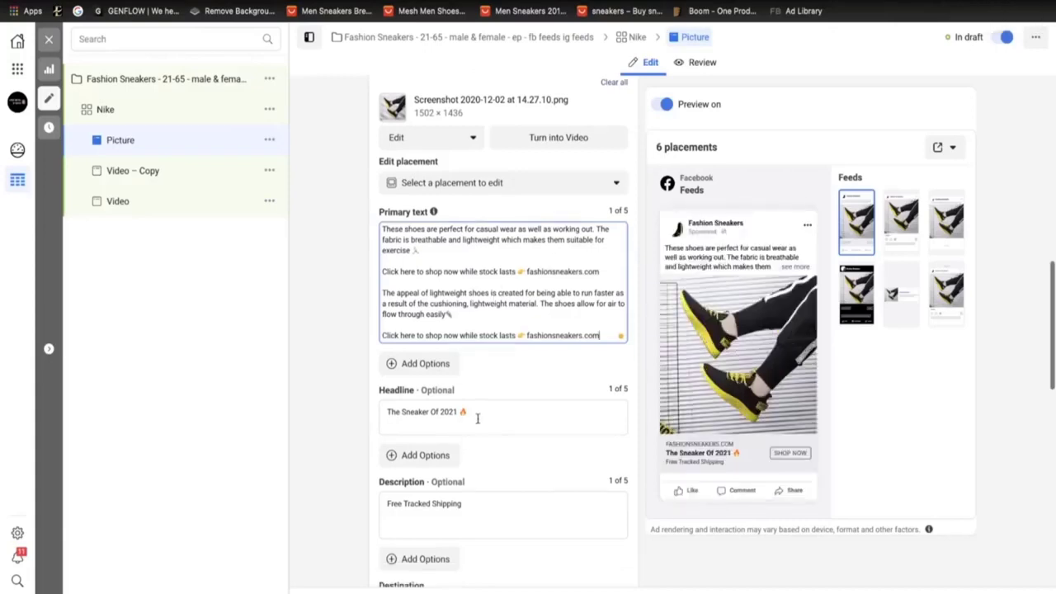
left_click(476, 417)
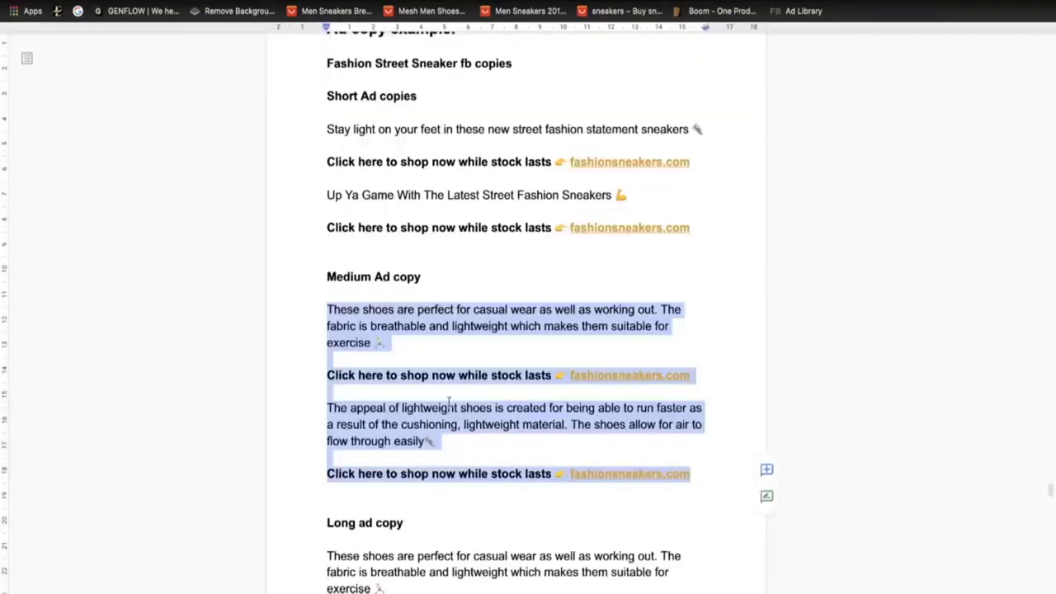
left_click(449, 402)
scroll(449, 363, "up", 5)
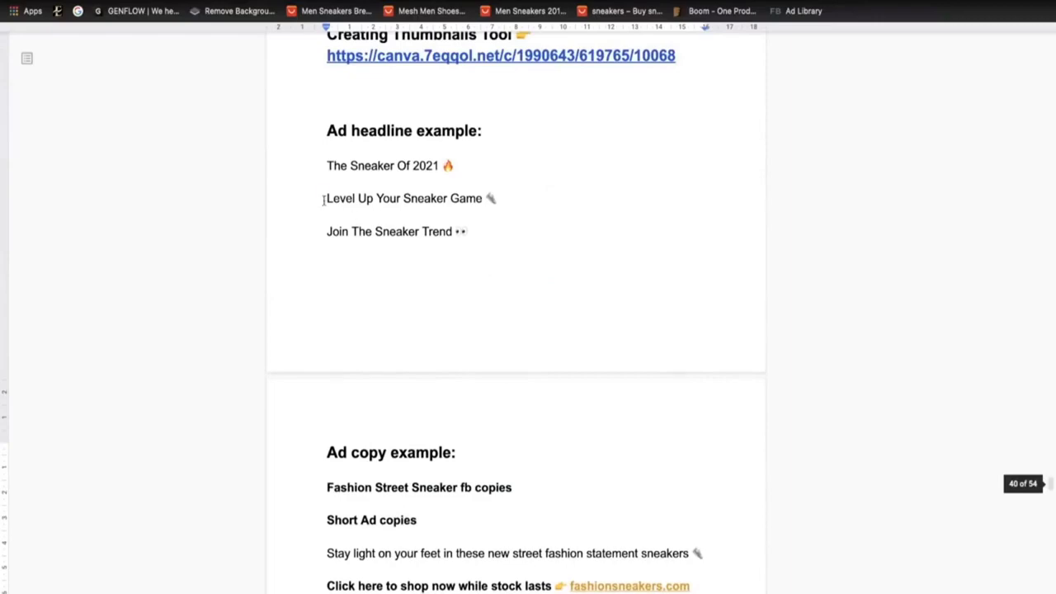
left_click_drag(323, 200, 499, 200)
right_click(465, 203)
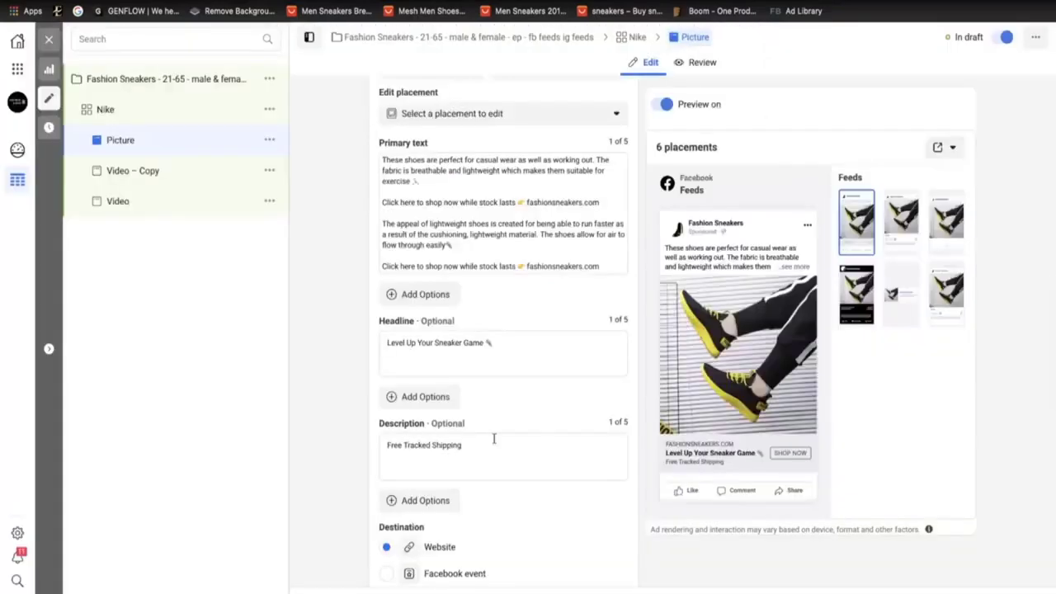
scroll(494, 438, "down", 5)
scroll(542, 433, "up", 10)
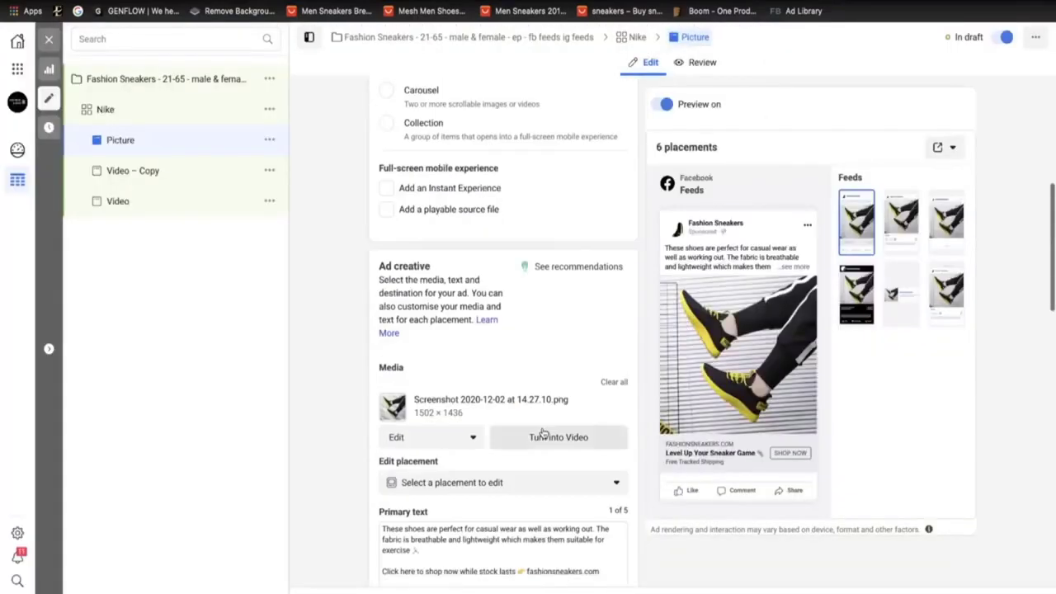
- Rename the Video – Copy ad as Carousel and change its format to Carousel
left_click(149, 172)
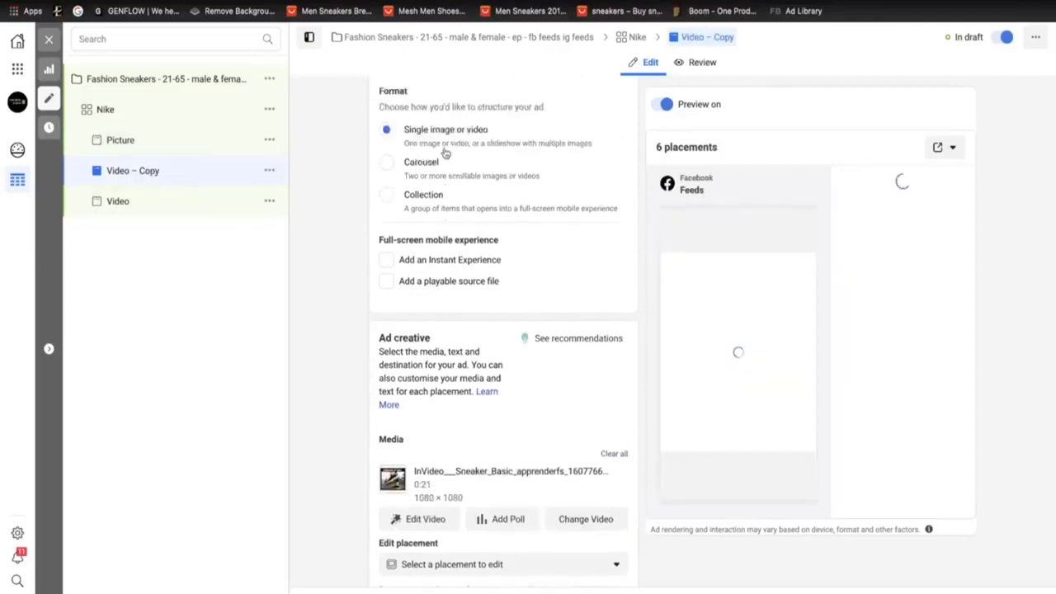
scroll(429, 288, "down", 2)
left_click(391, 368)
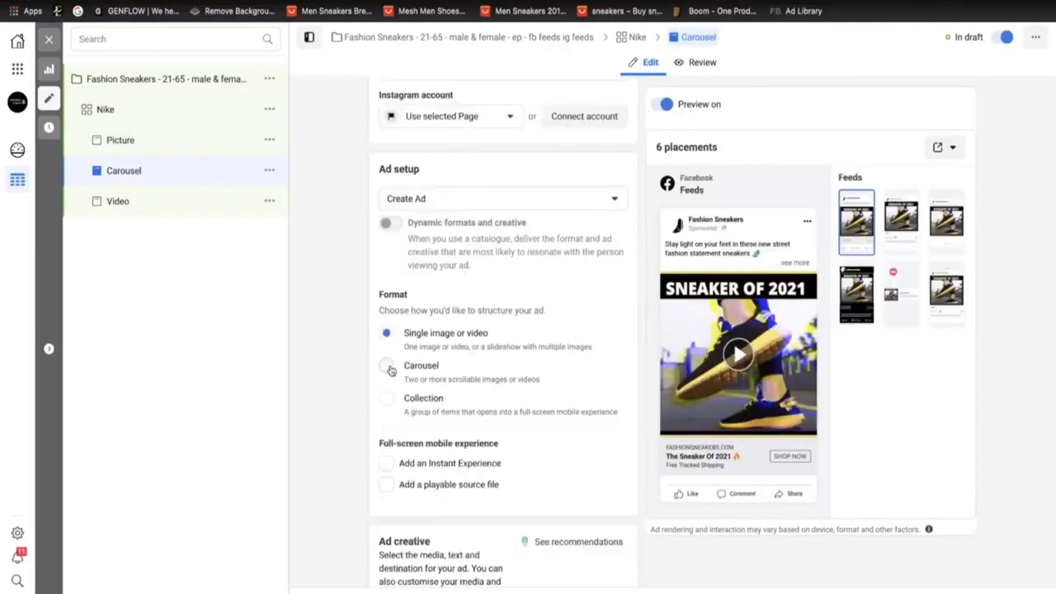
- Add the account image Screenshot 2020-12-02 at 14.27.10.png to the first carousel card
scroll(553, 371, "down", 3)
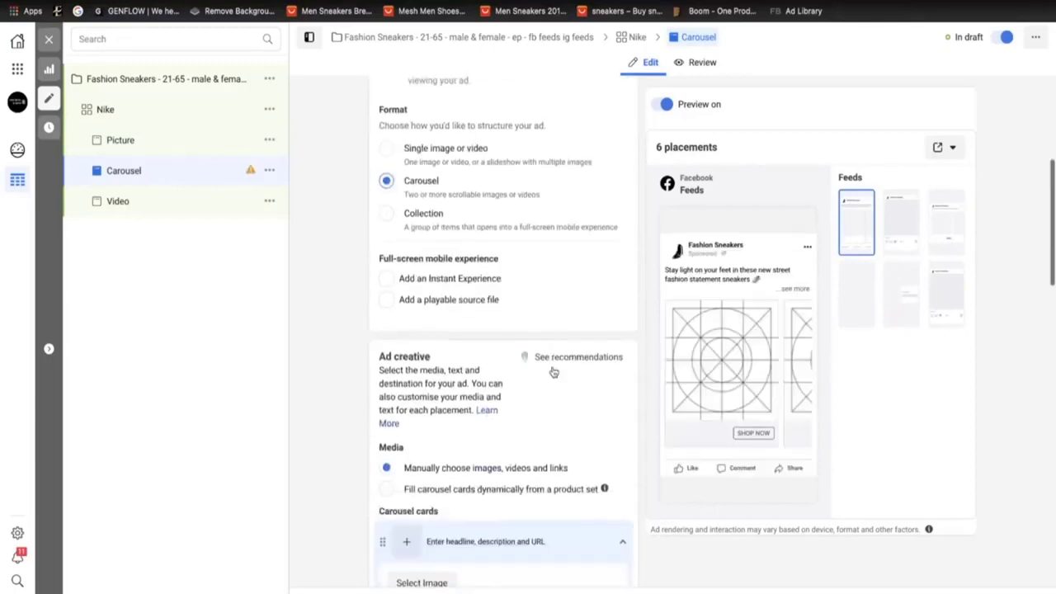
scroll(553, 371, "down", 4)
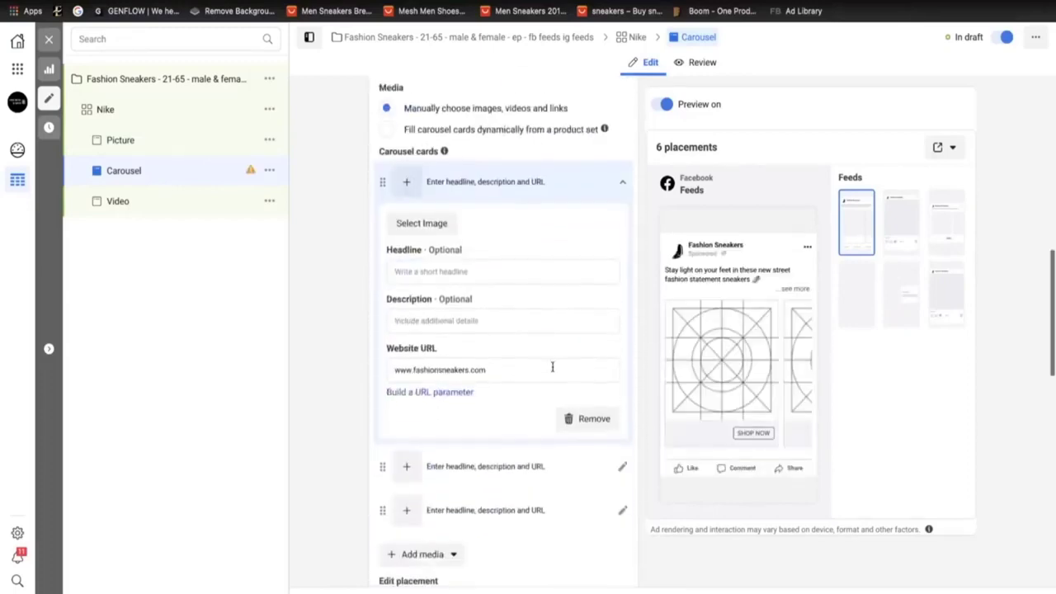
left_click(419, 195)
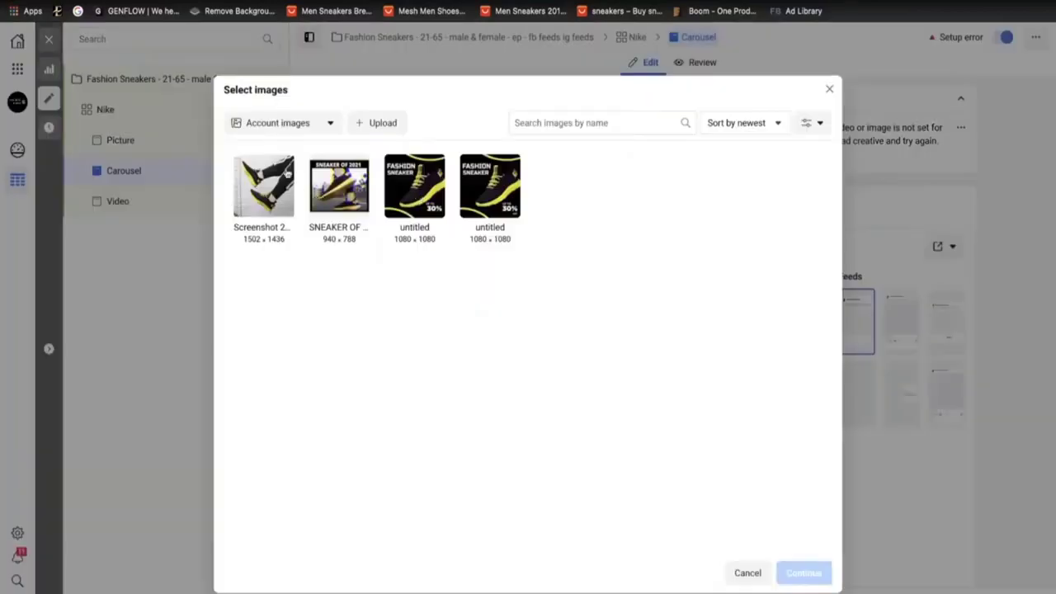
left_click(264, 188)
left_click(814, 578)
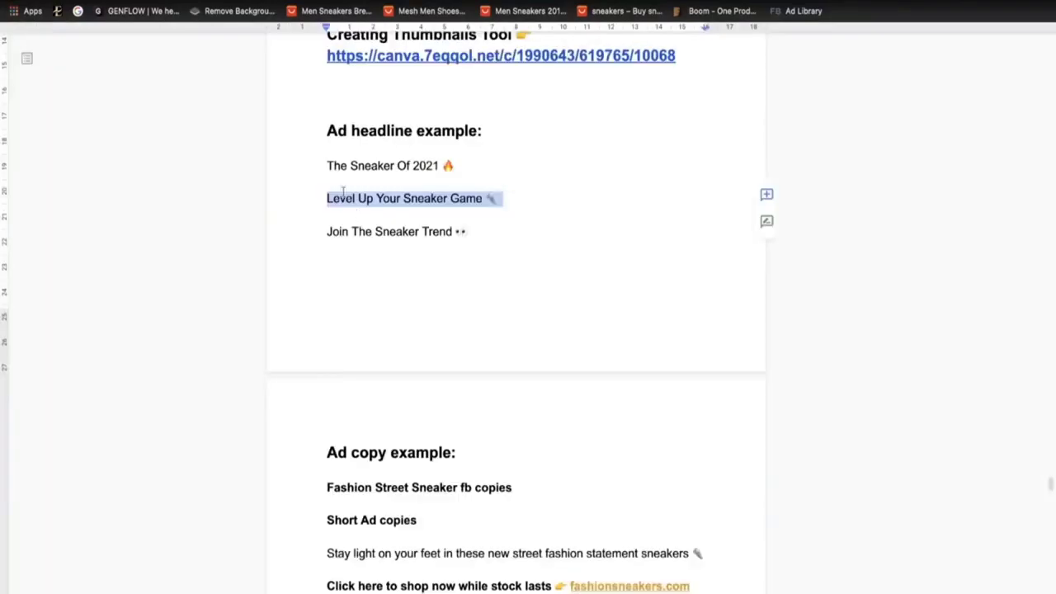
- Give the first carousel card the document's headline "Join The Sneaker Trend 👀" and the description "Free Tracked Shipping"
left_click(329, 177)
mouse_move(318, 231)
left_mouse_down()
mouse_move(466, 232)
mouse_move(327, 232)
left_mouse_up()
left_click(472, 231)
right_click(349, 232)
left_click(370, 299)
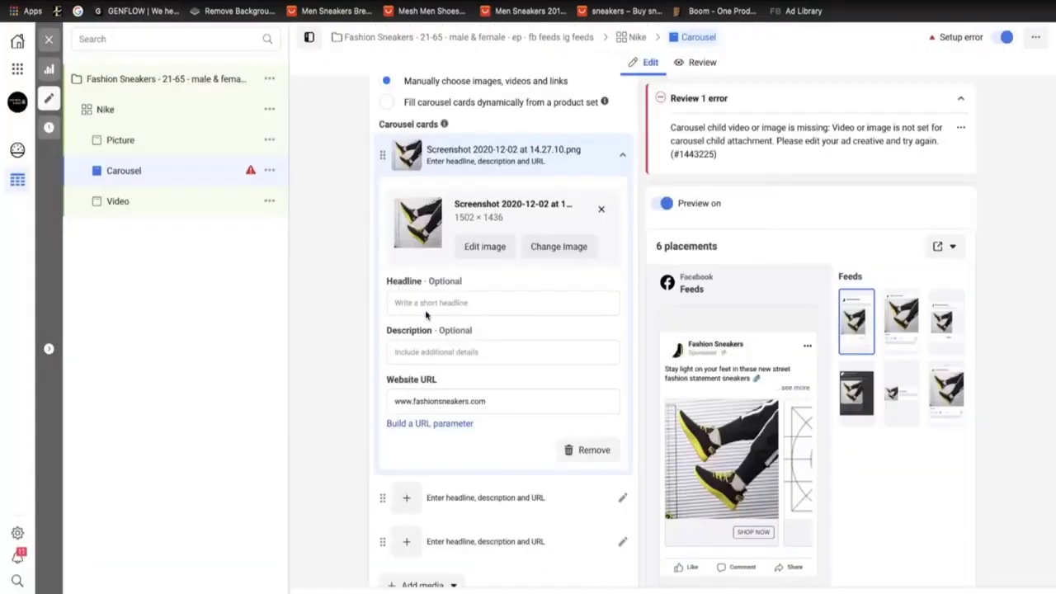
left_click(425, 303)
key("ctrl+v")
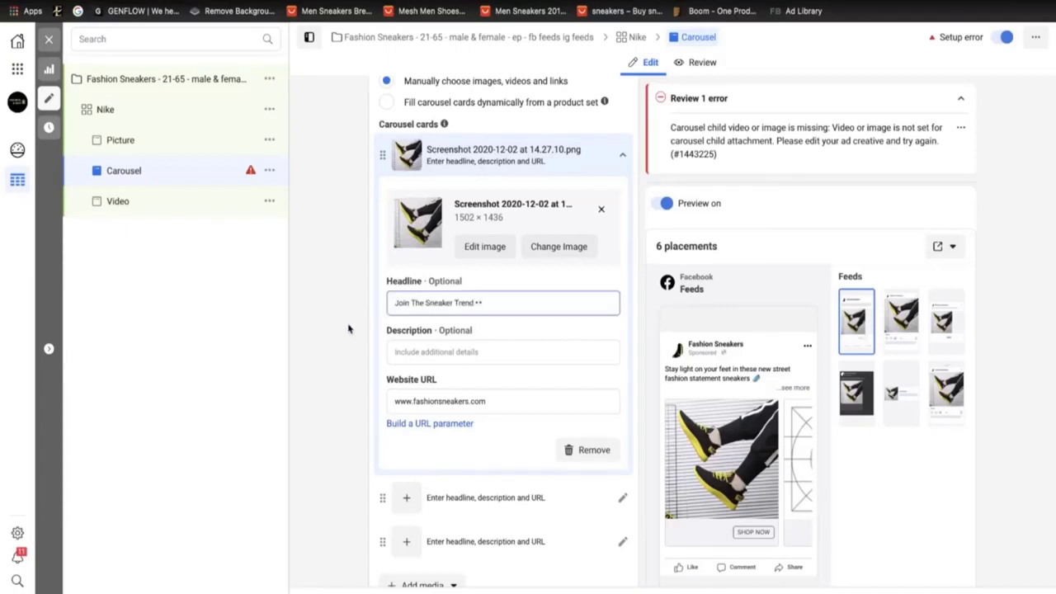
left_click(436, 353)
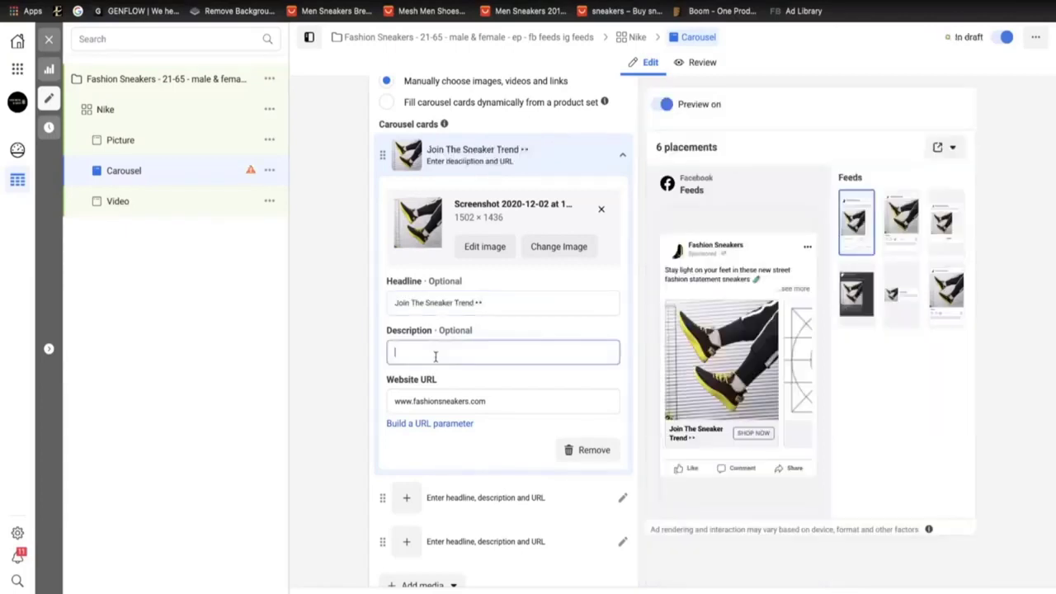
type("Free Tracked Shipping")
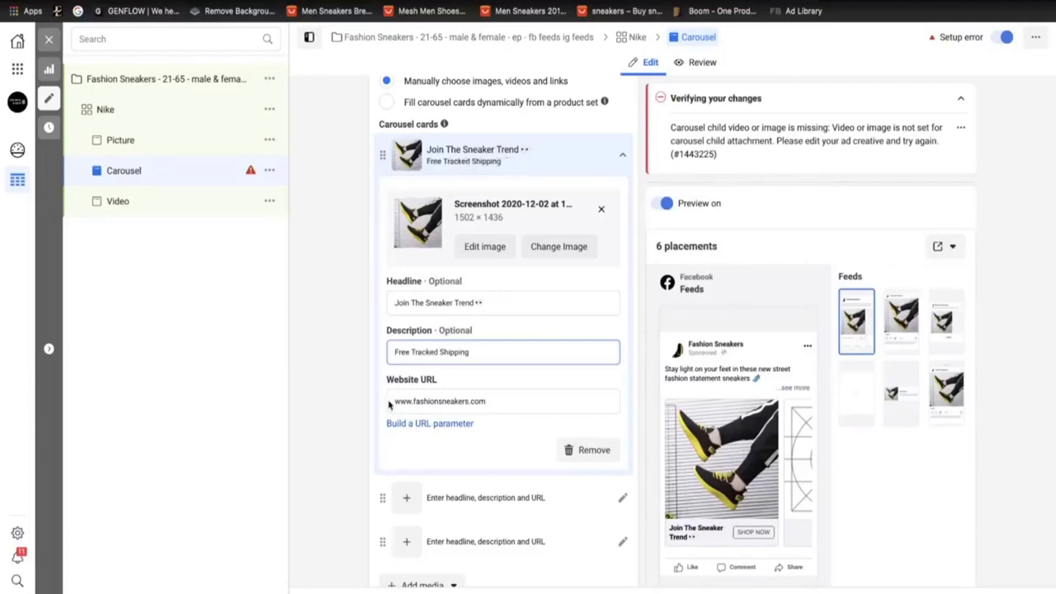
- Replace the Carousel ad's primary text with the whole Long ad copy section from the course document, including its heading
scroll(528, 450, "down", 2)
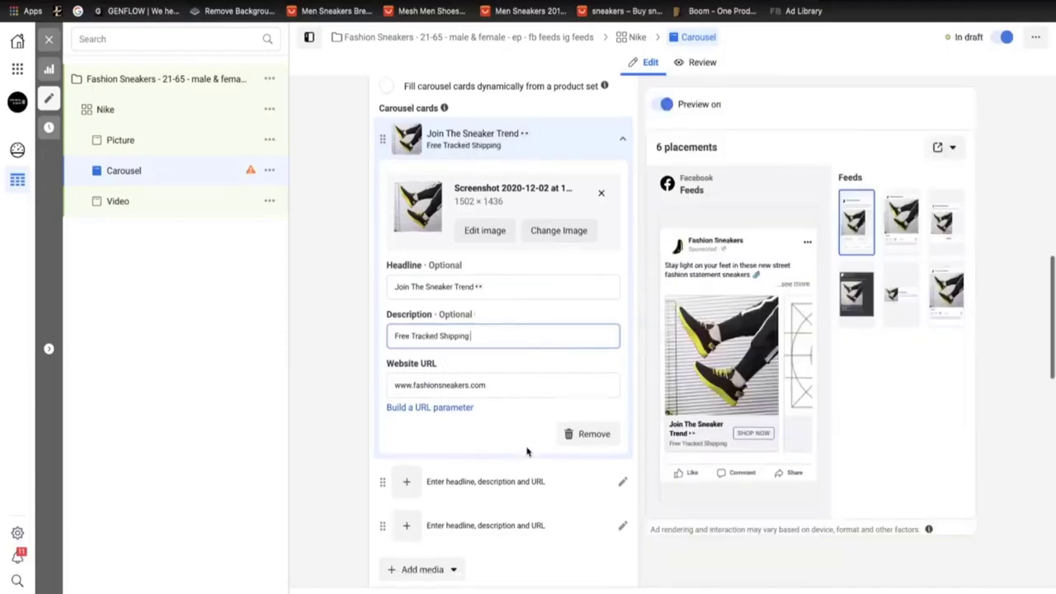
scroll(528, 450, "up", 2)
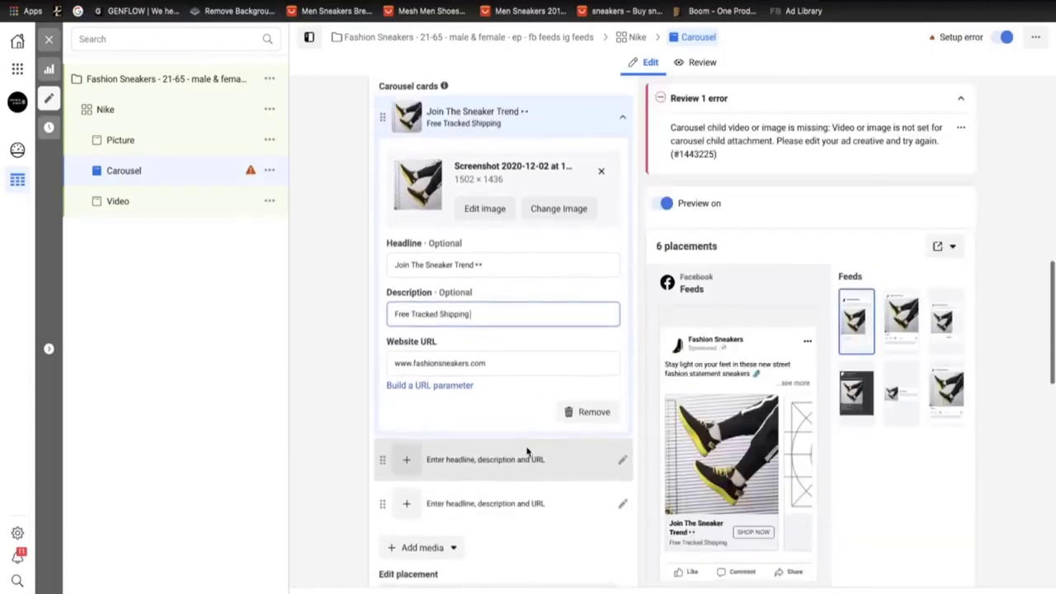
scroll(456, 211, "up", 3)
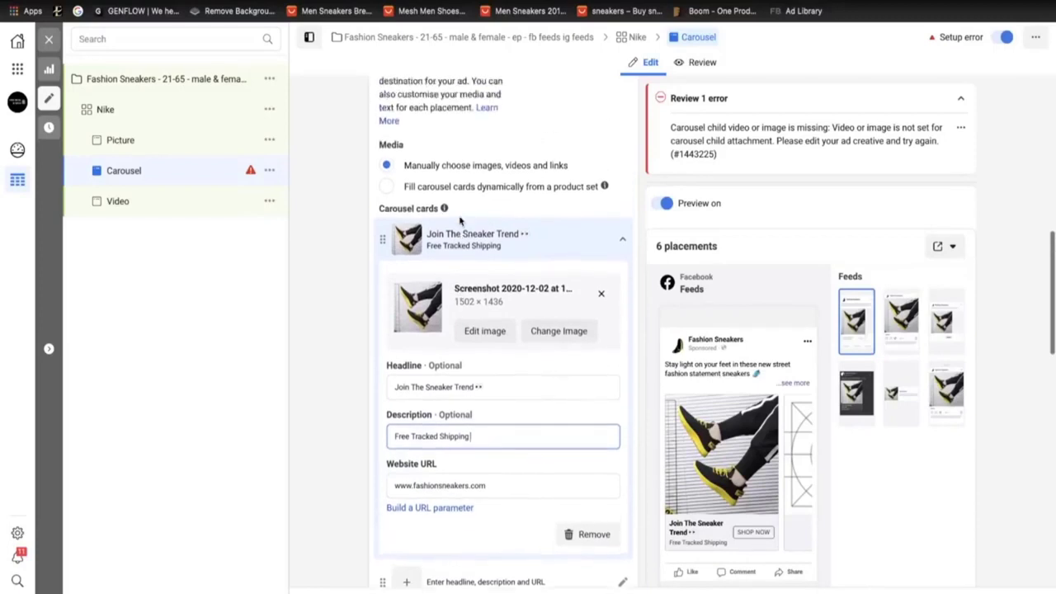
scroll(460, 220, "down", 7)
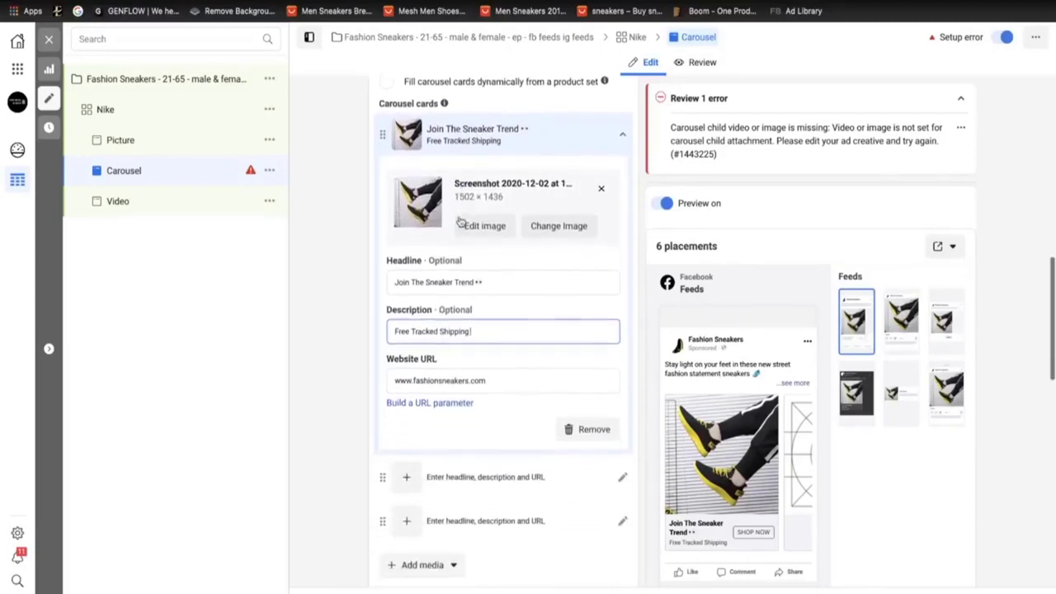
scroll(459, 220, "down", 11)
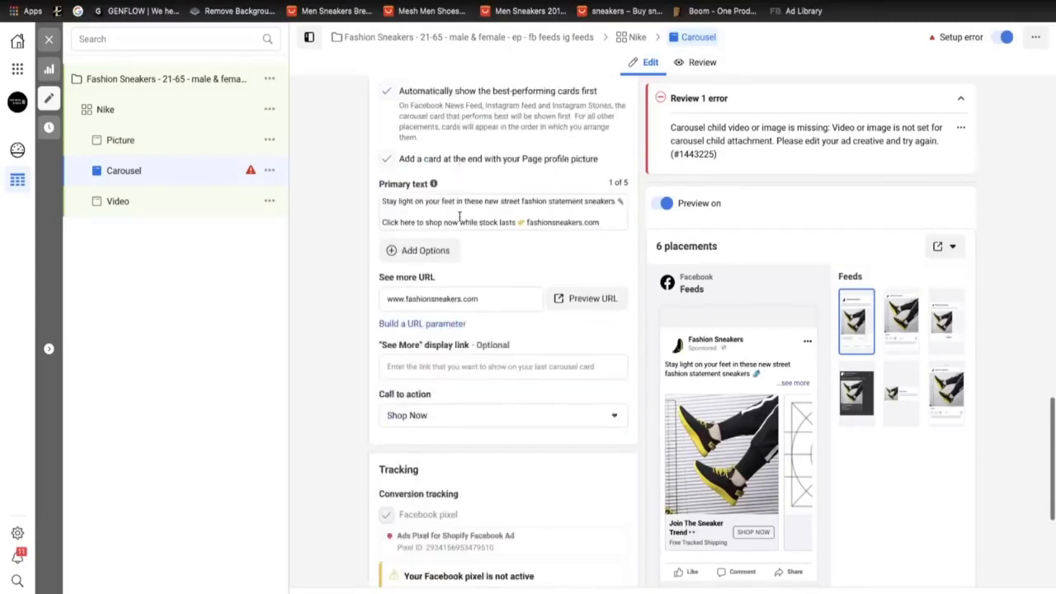
left_click(445, 201)
key("ctrl+a")
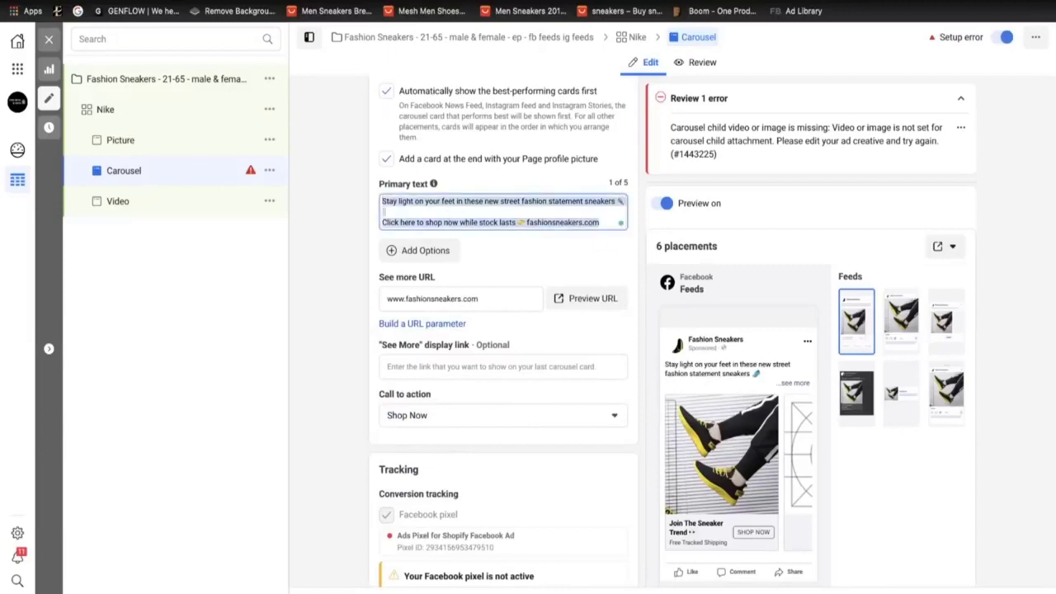
key("BackSpace")
key("ctrl+Tab")
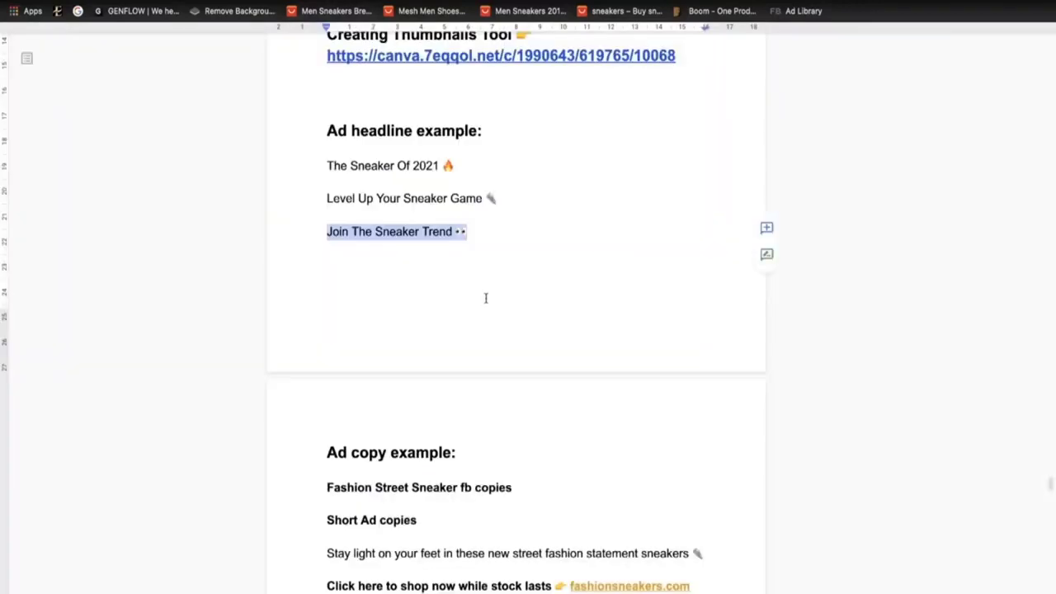
scroll(485, 330, "down", 6)
scroll(486, 357, "down", 5)
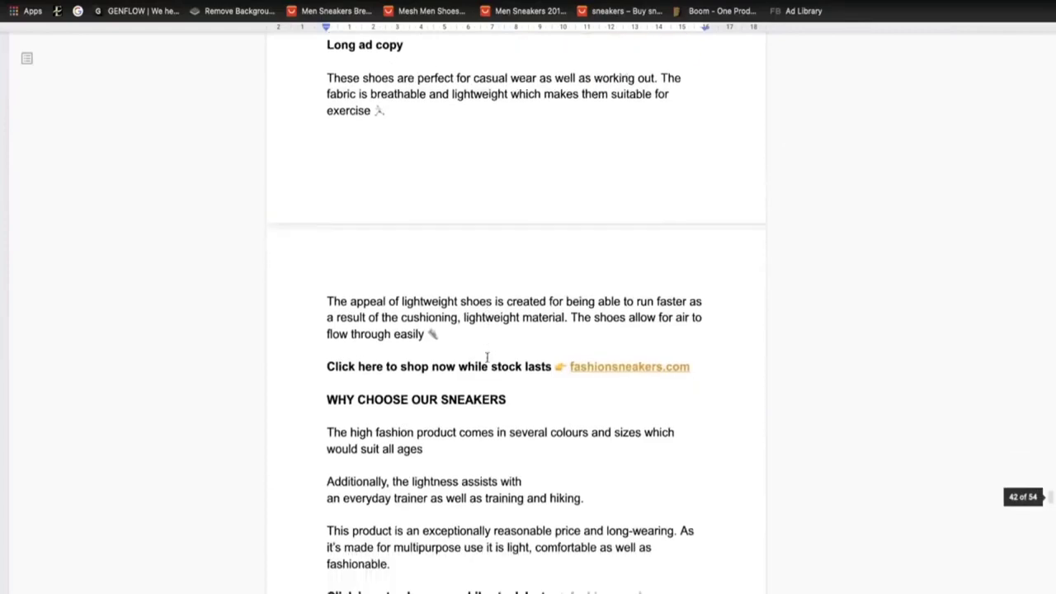
scroll(487, 358, "up", 2)
scroll(487, 357, "down", 1)
key("ctrl+Tab")
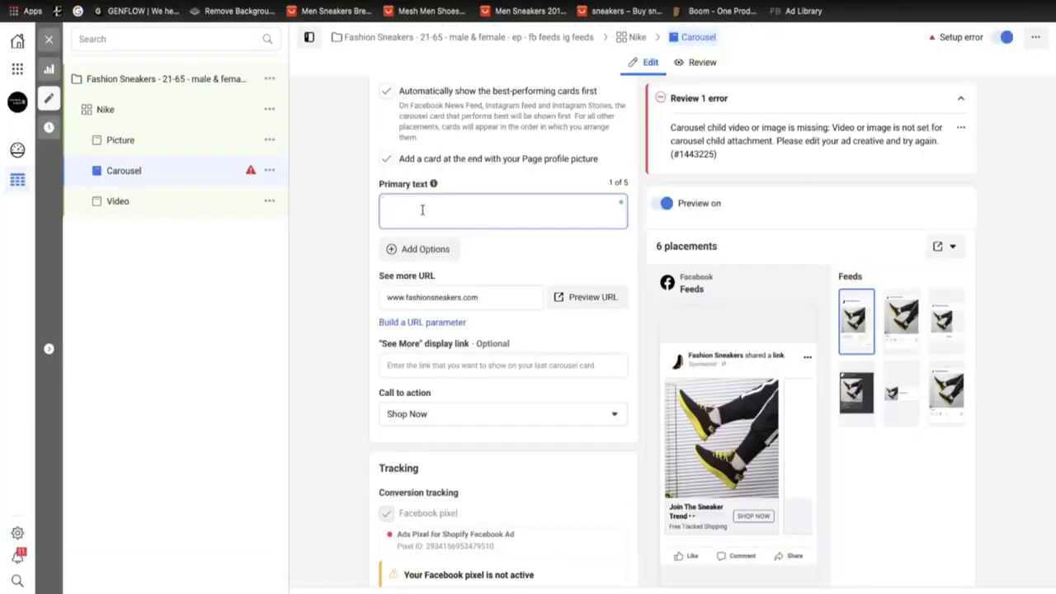
key("ctrl+v")
- Give the third carousel card the course document's example headline "The Sneaker Of 2021 🔥"
scroll(491, 248, "up", 5)
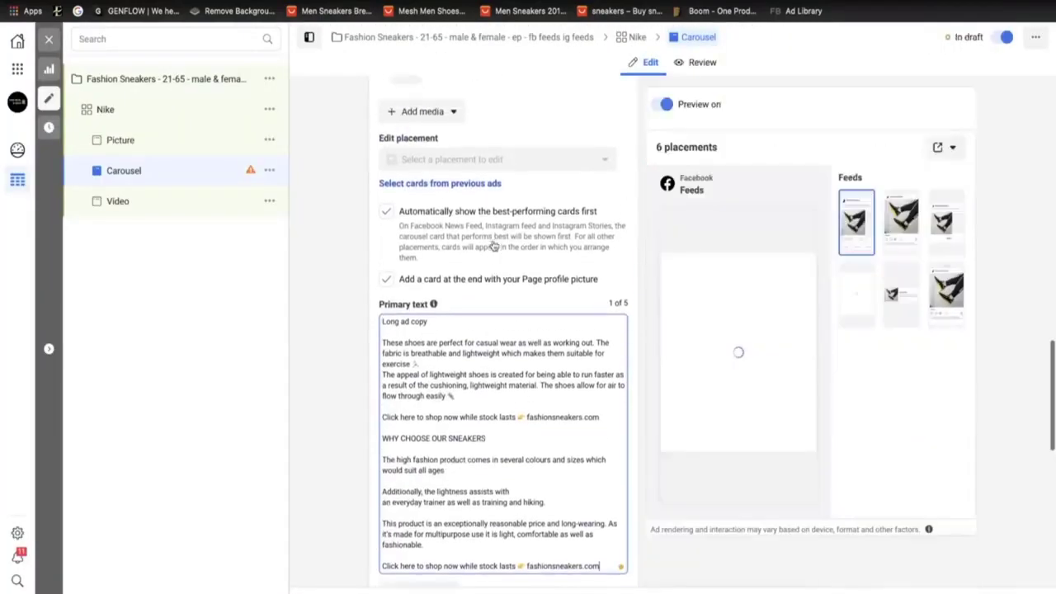
scroll(493, 245, "up", 3)
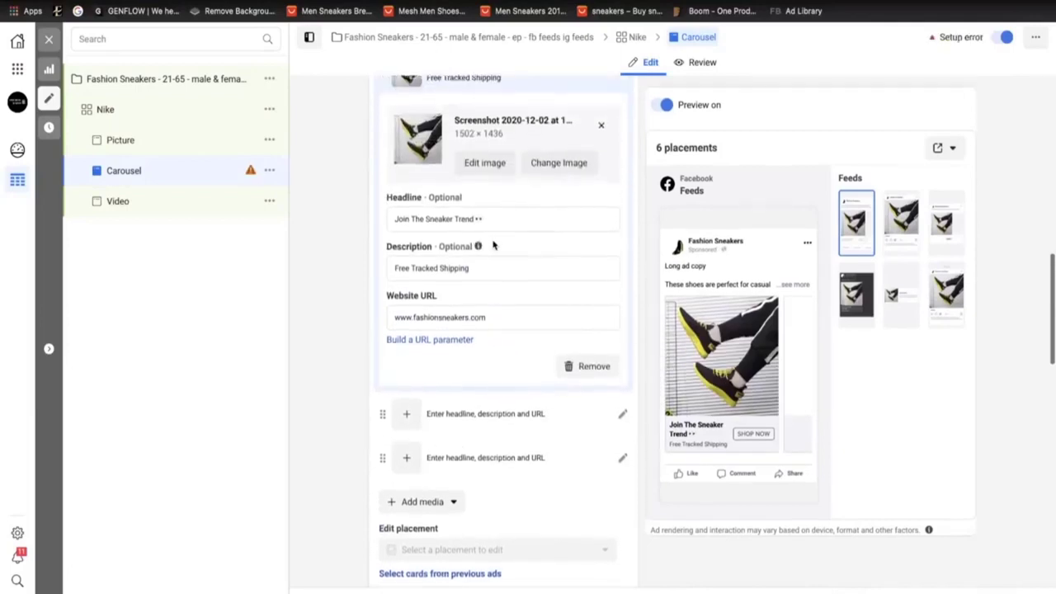
scroll(492, 245, "down", 3)
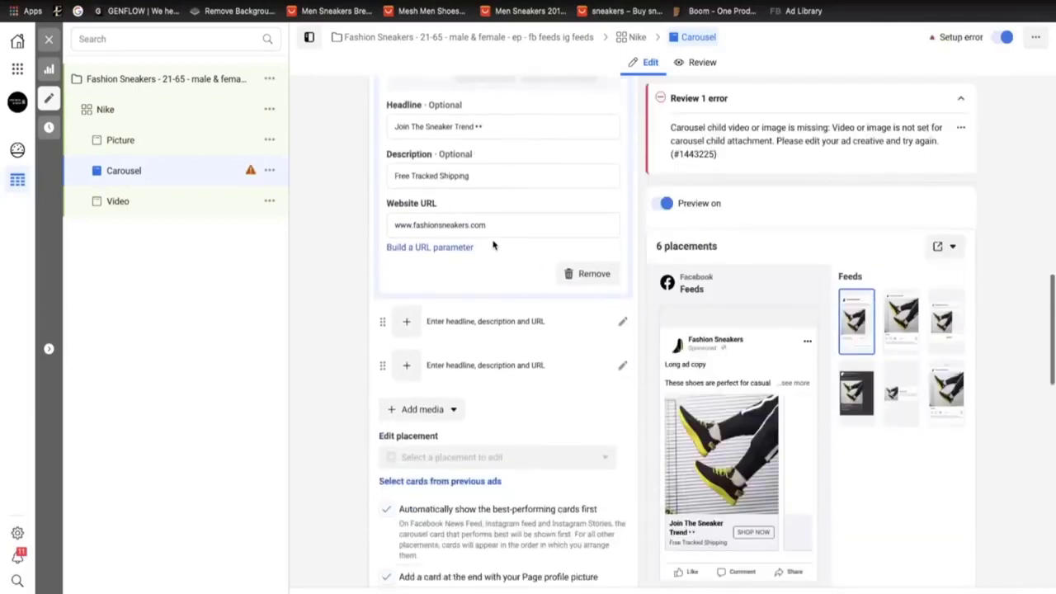
left_click(452, 321)
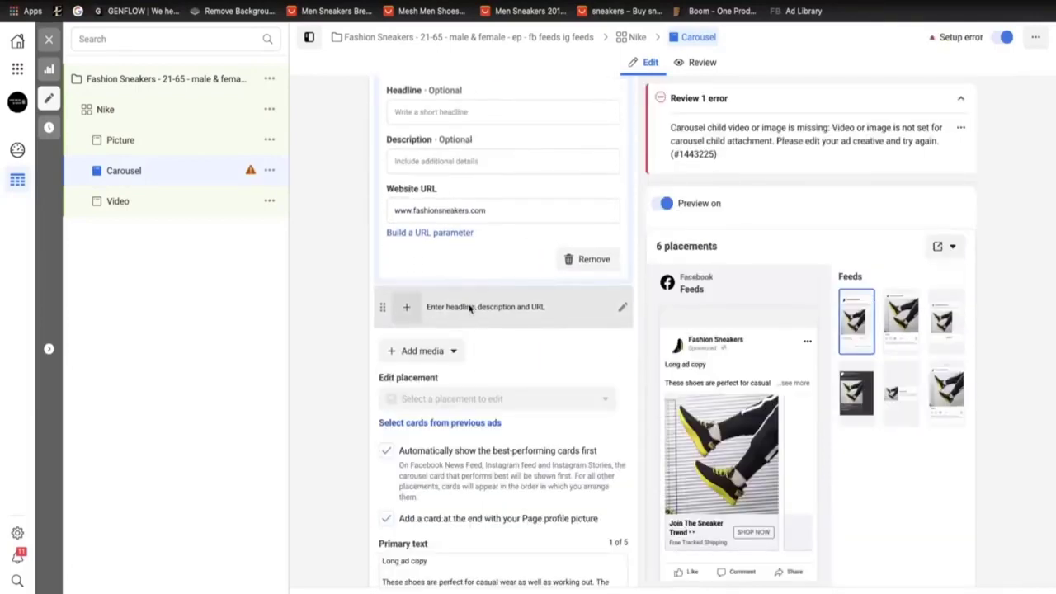
left_click(458, 306)
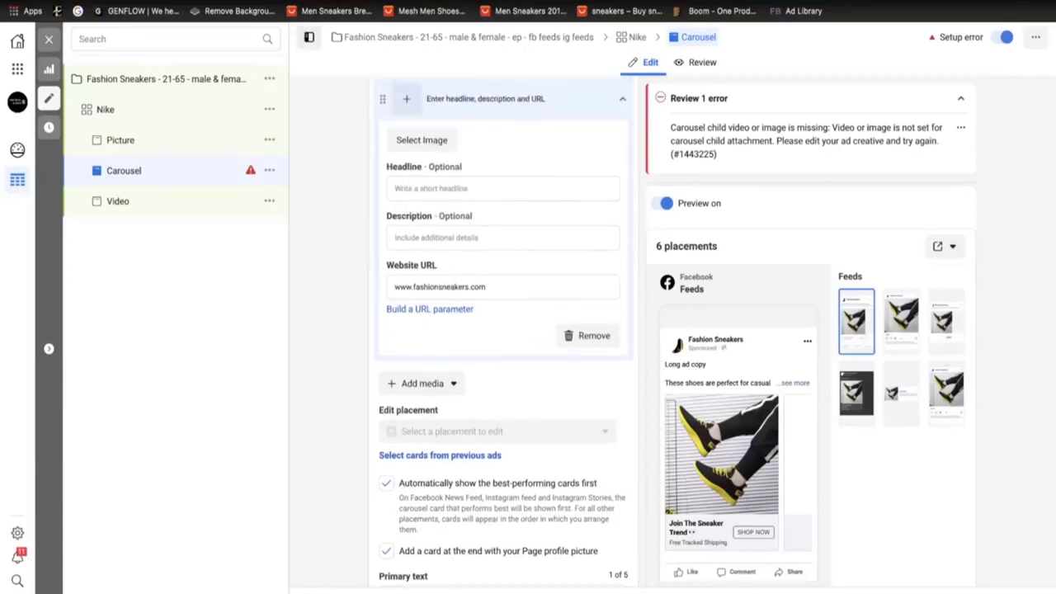
key("ctrl+Tab")
left_click(483, 238)
scroll(483, 239, "up", 10)
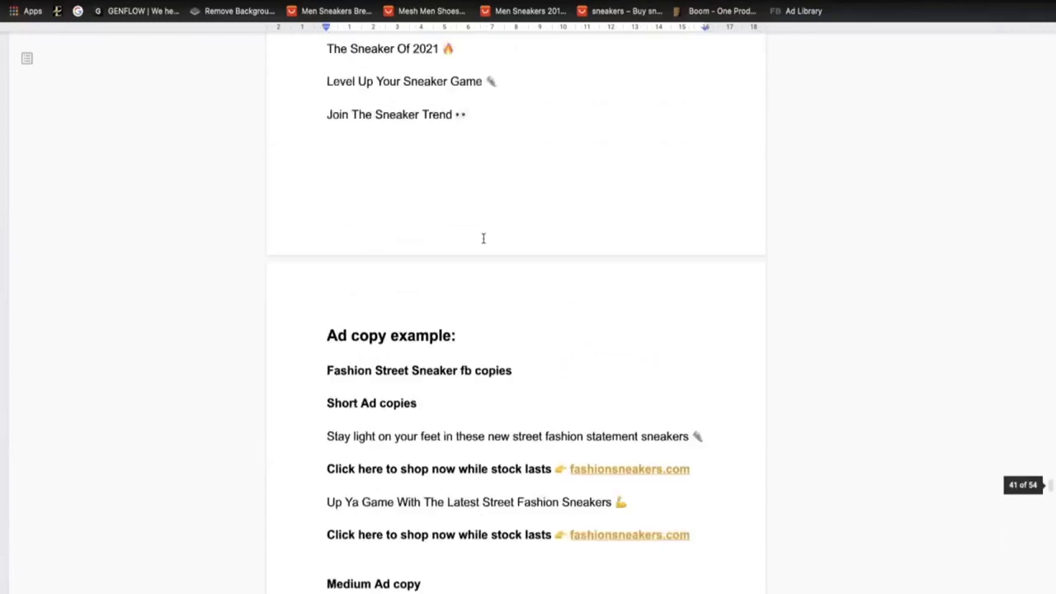
scroll(484, 239, "up", 3)
left_click_drag(328, 177, 502, 173)
right_click(428, 183)
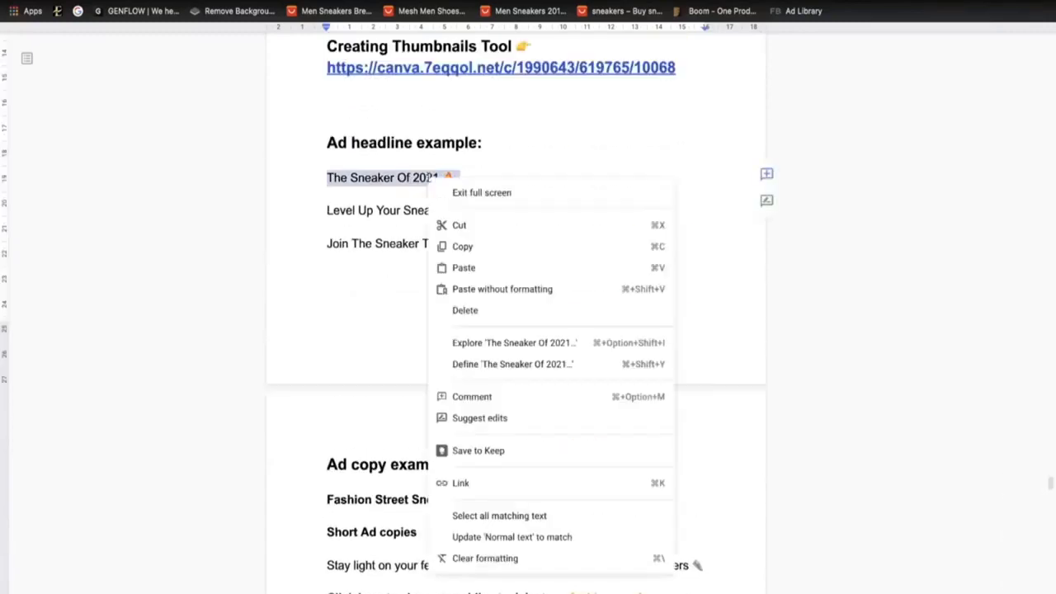
left_click(456, 246)
key("ctrl+Tab")
left_click(425, 252)
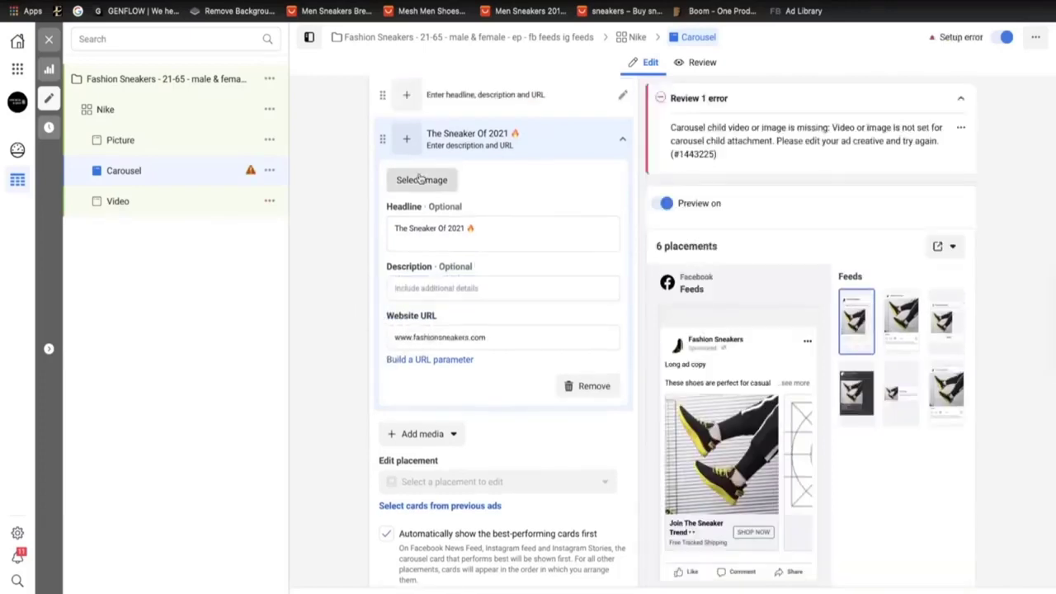
- Upload the sneaker screenshots ending 15.12.56 and 17.29.31 to the account images and use the 1302 × 1134 one on the third carousel card
left_click(419, 179)
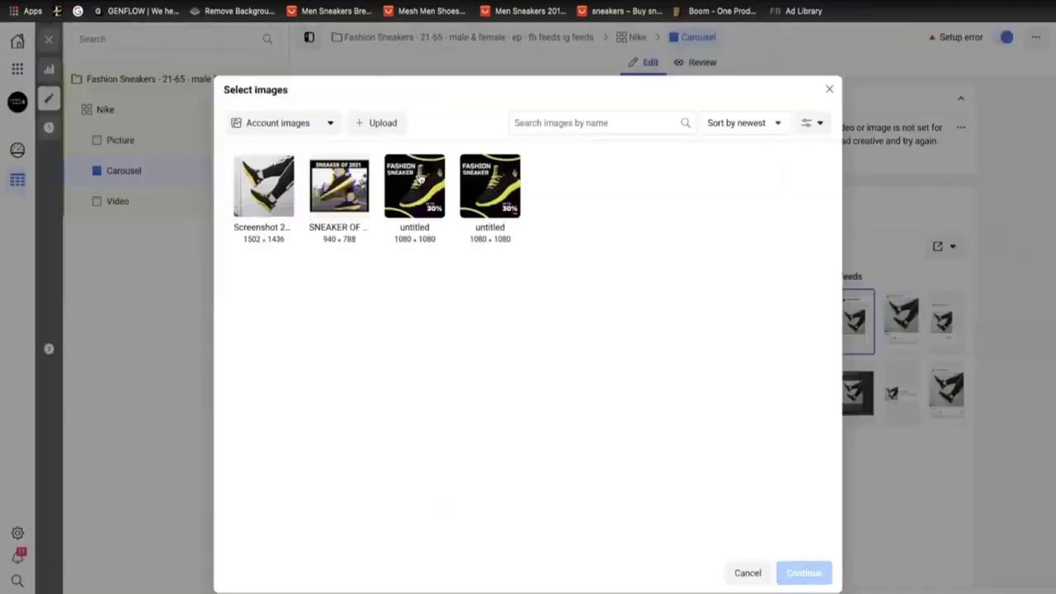
left_click(373, 123)
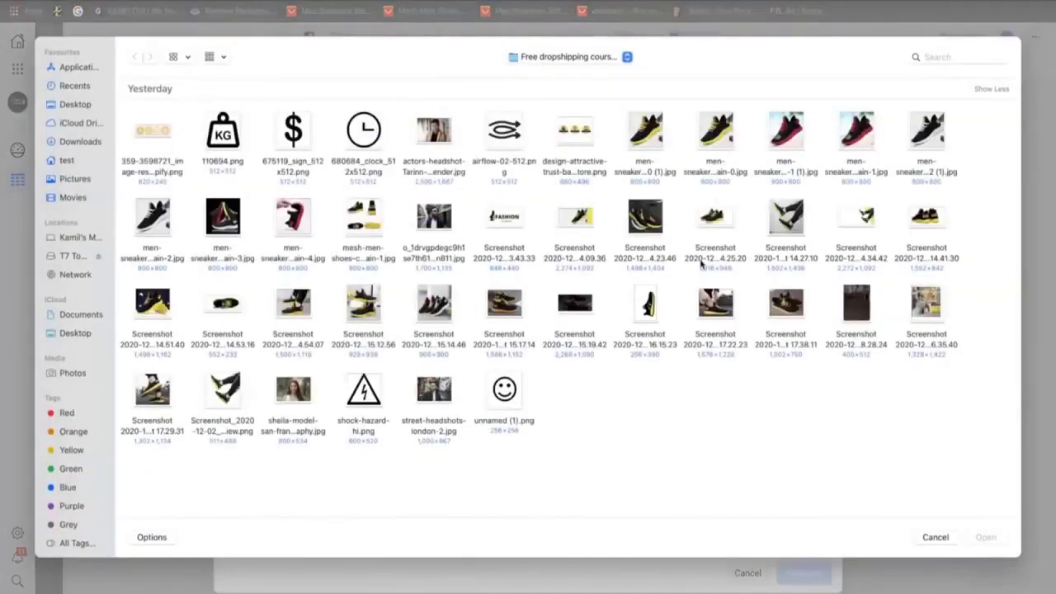
left_click(365, 302)
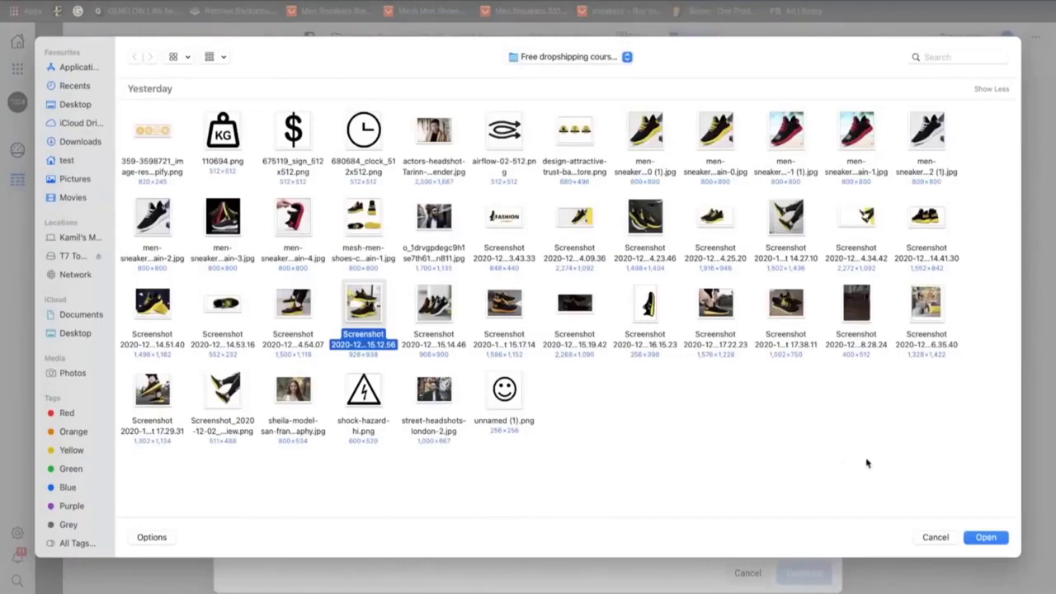
left_click(986, 537)
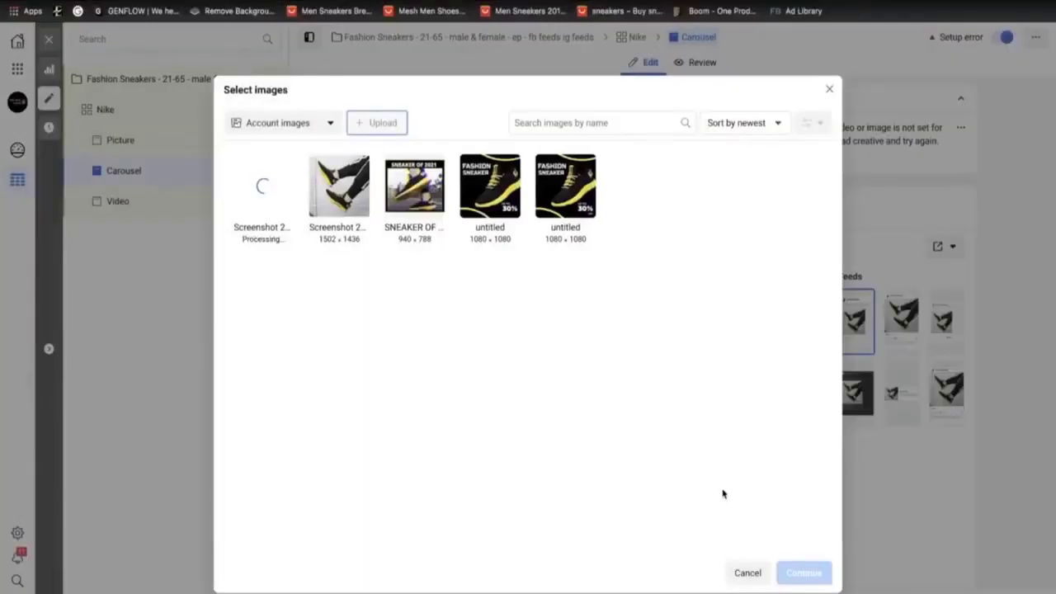
left_click(377, 123)
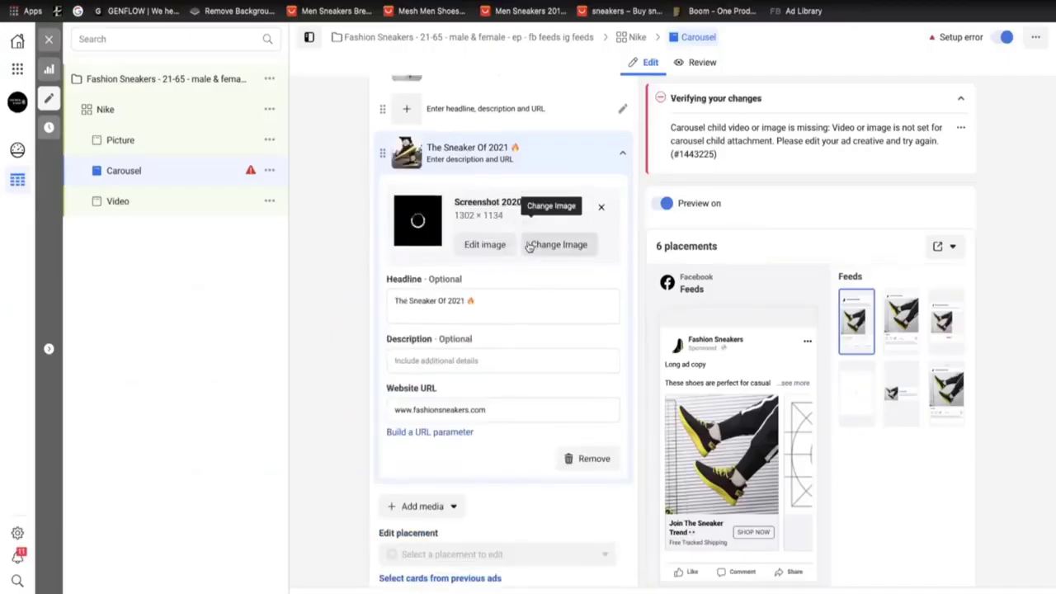
- Give the second carousel card the course document's example headline "Level Up Your Sneaker Game" with its shoe emoji
scroll(529, 246, "up", 1)
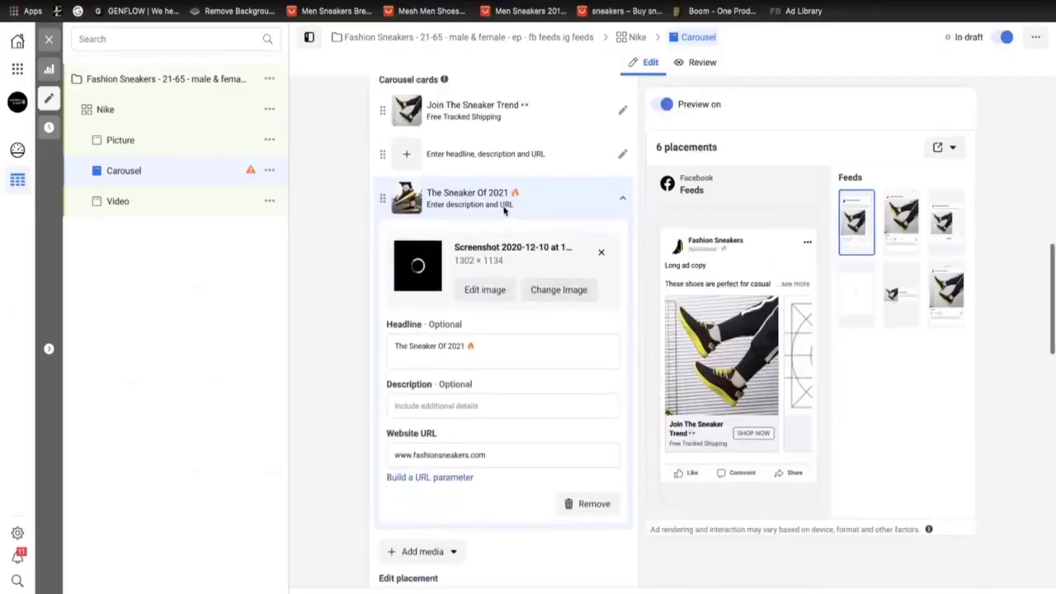
scroll(502, 208, "up", 1)
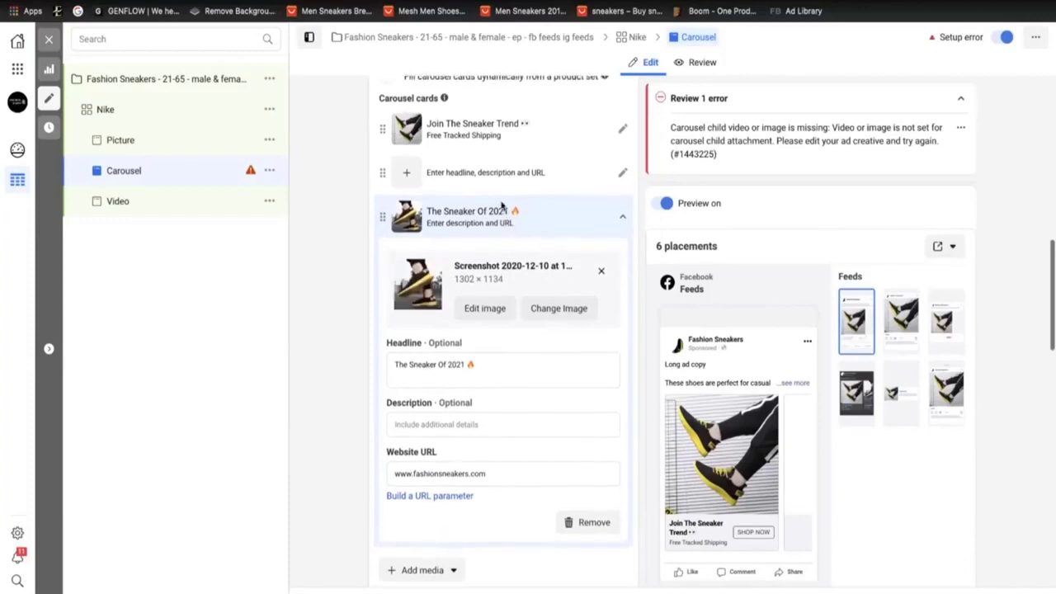
left_click(471, 172)
left_click(439, 259)
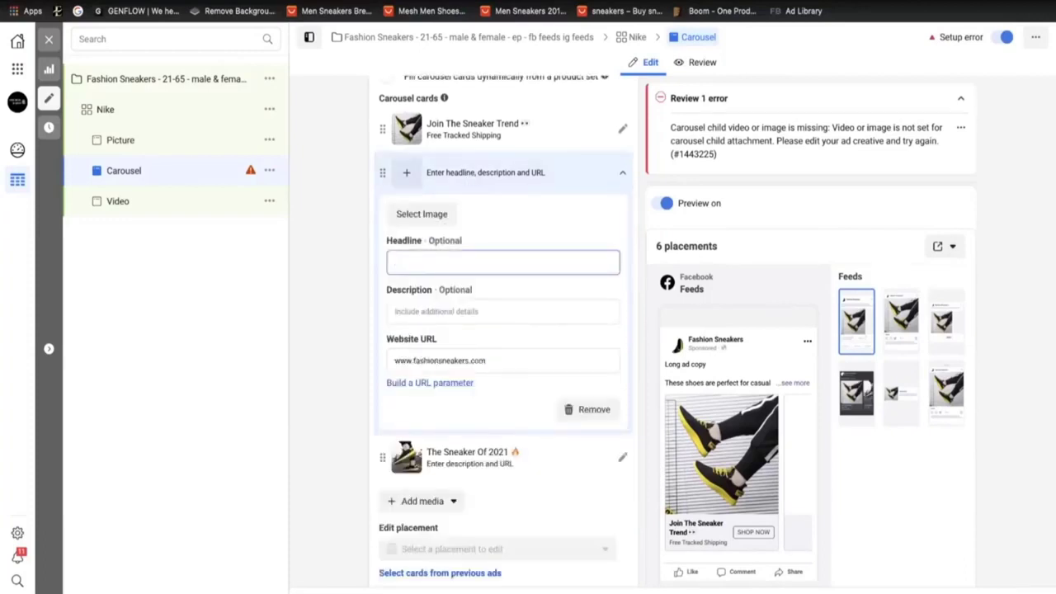
key("ctrl+Tab")
left_click(356, 242)
left_click_drag(319, 210, 471, 205)
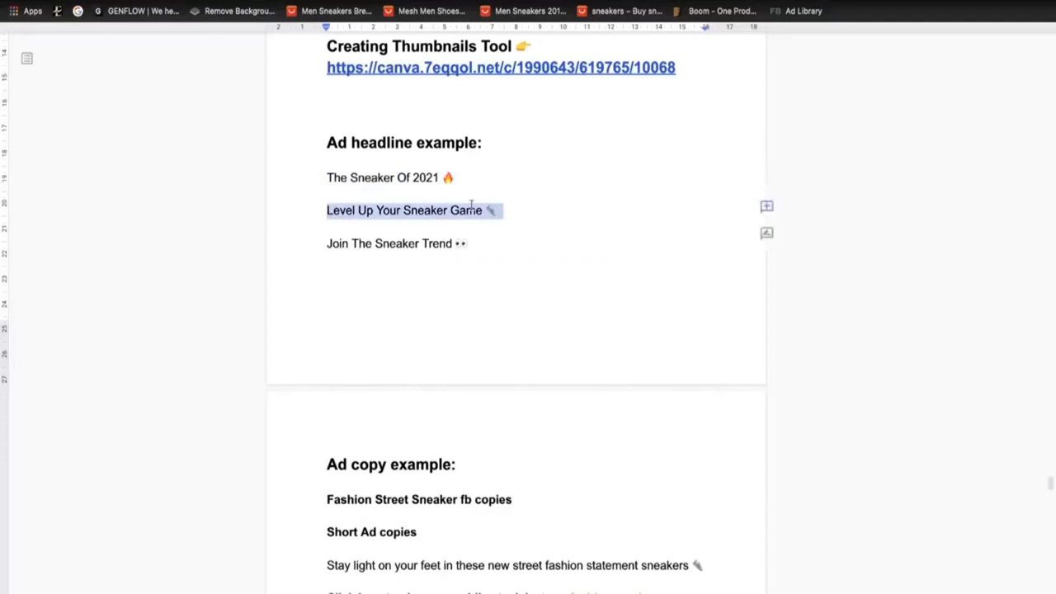
key("ctrl+c")
key("ctrl+shift+Tab")
key("ctrl+v")
left_click(455, 322)
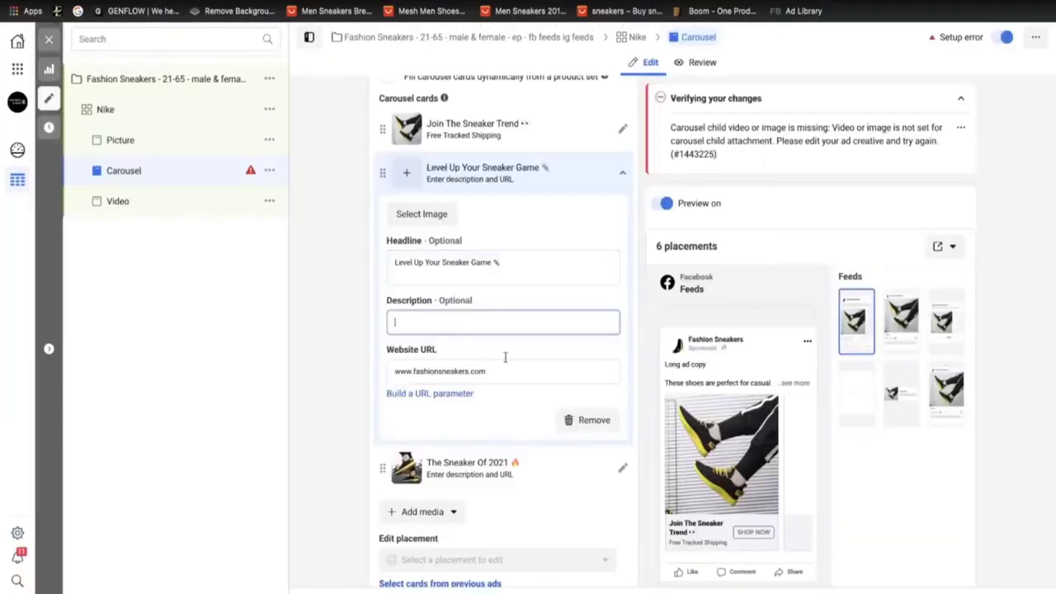
- Add the 928 × 938 account image of the stacked sneakers to the second carousel card
left_click(421, 214)
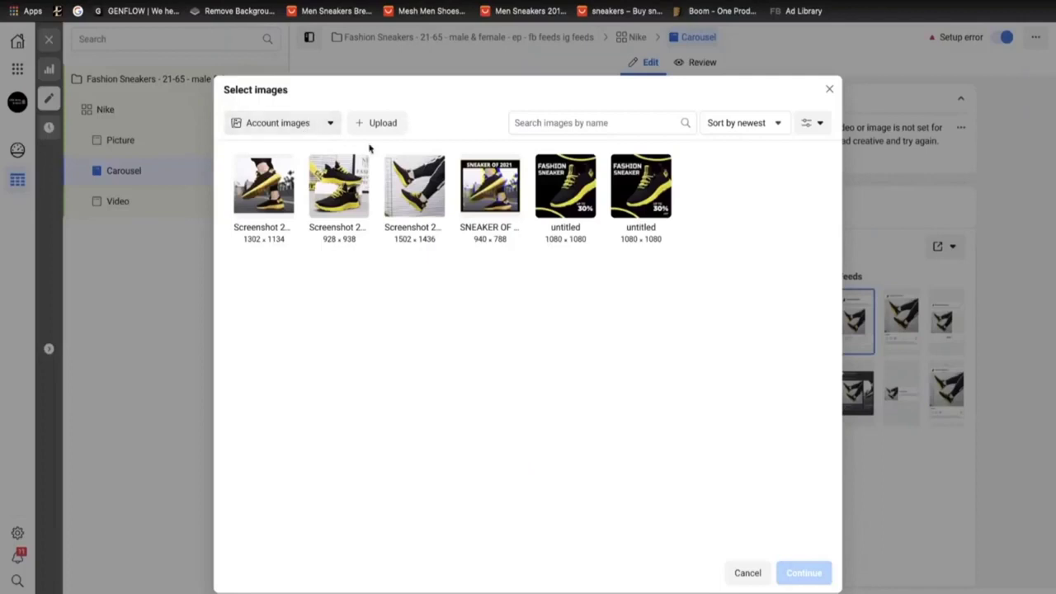
left_click(328, 191)
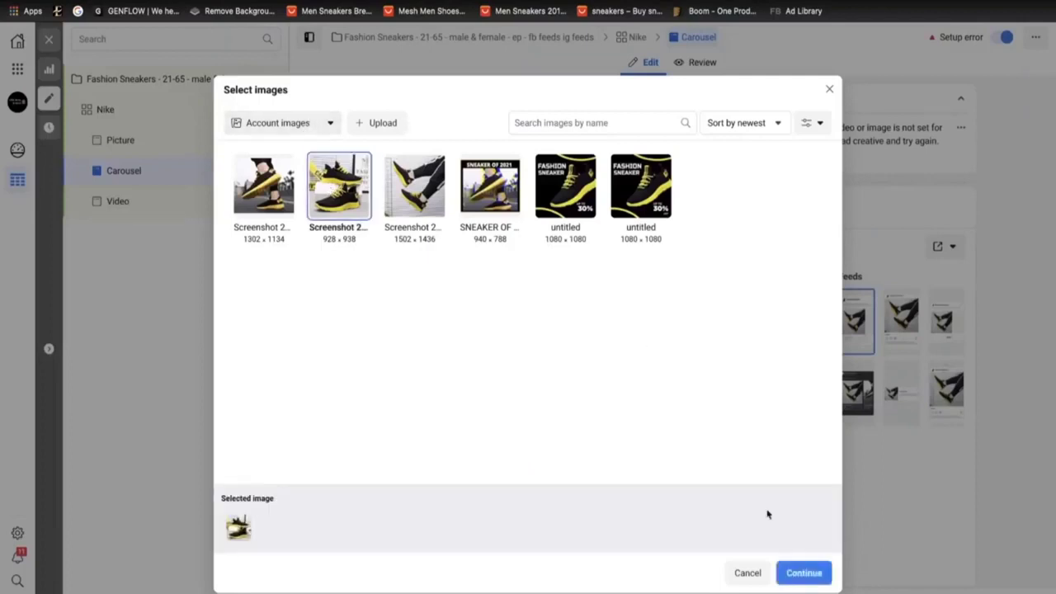
left_click(801, 572)
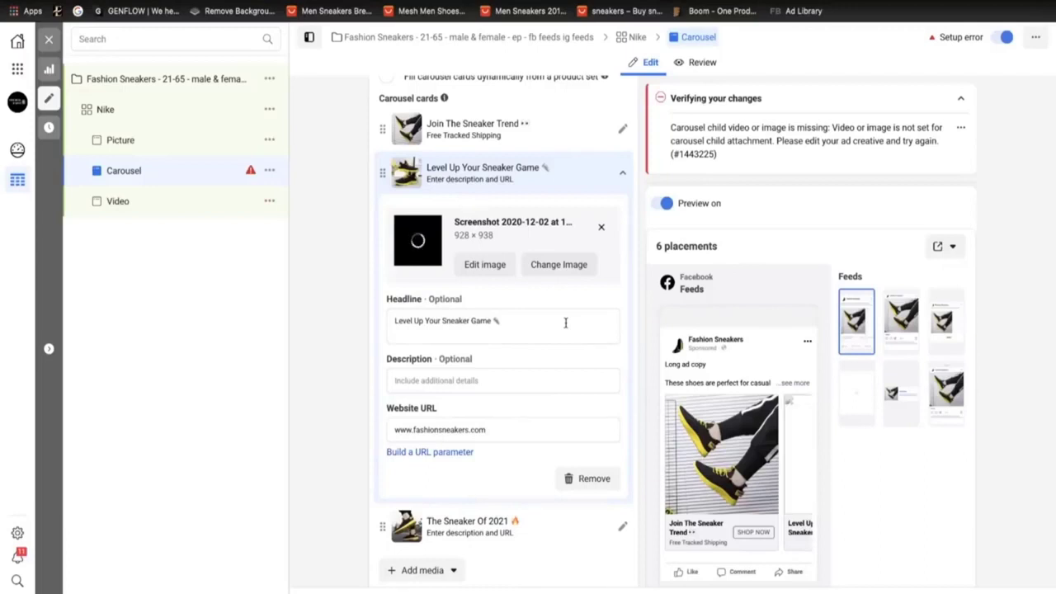
- Examine the Carousel ad in the expanded Facebook Feeds preview, going back and forth through its cards
mouse_move(807, 186)
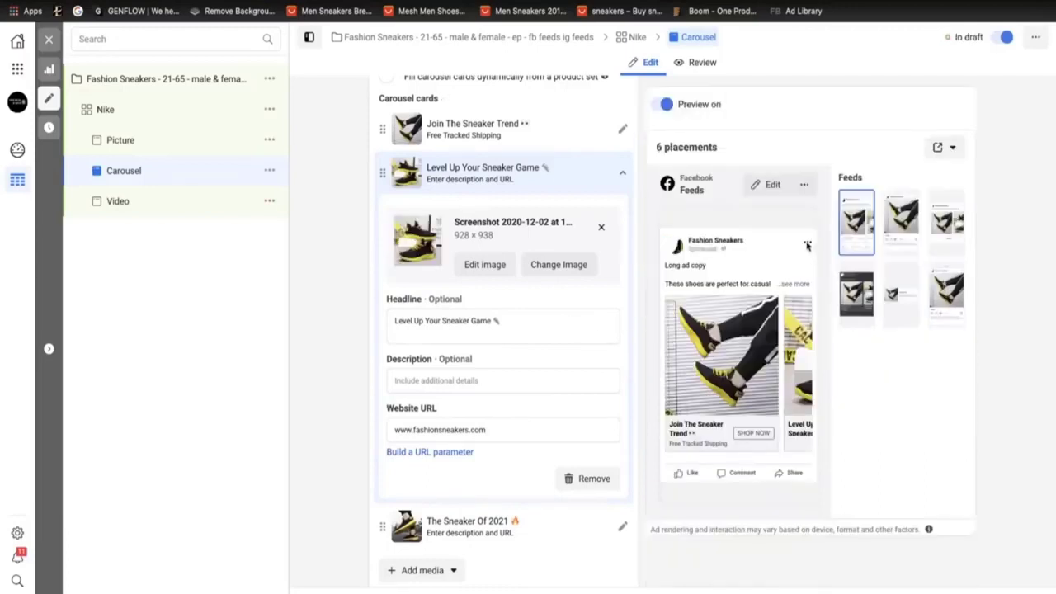
left_click(807, 186)
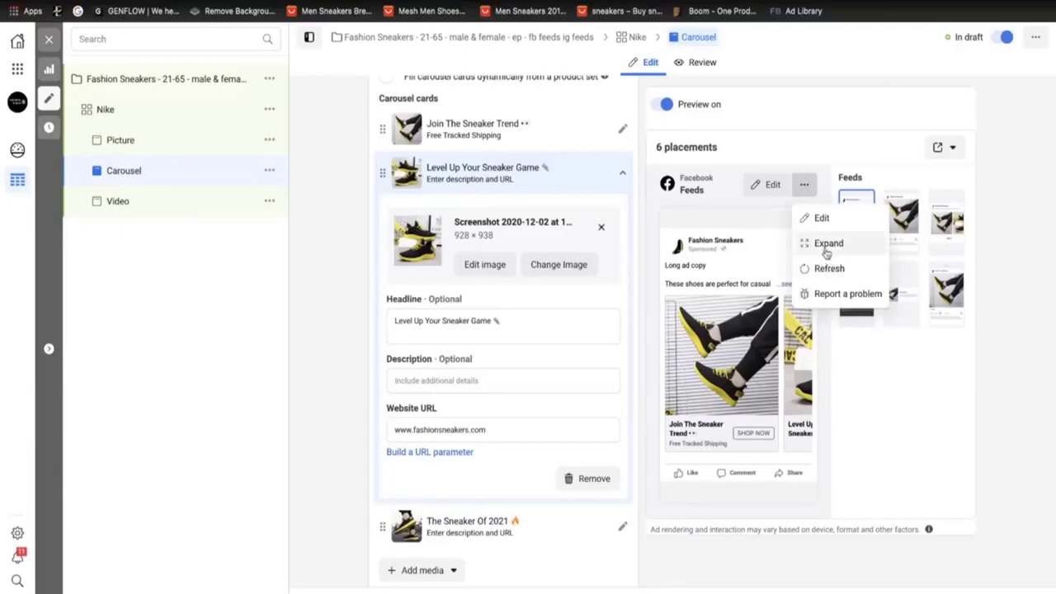
left_click(827, 244)
scroll(664, 412, "down", 1)
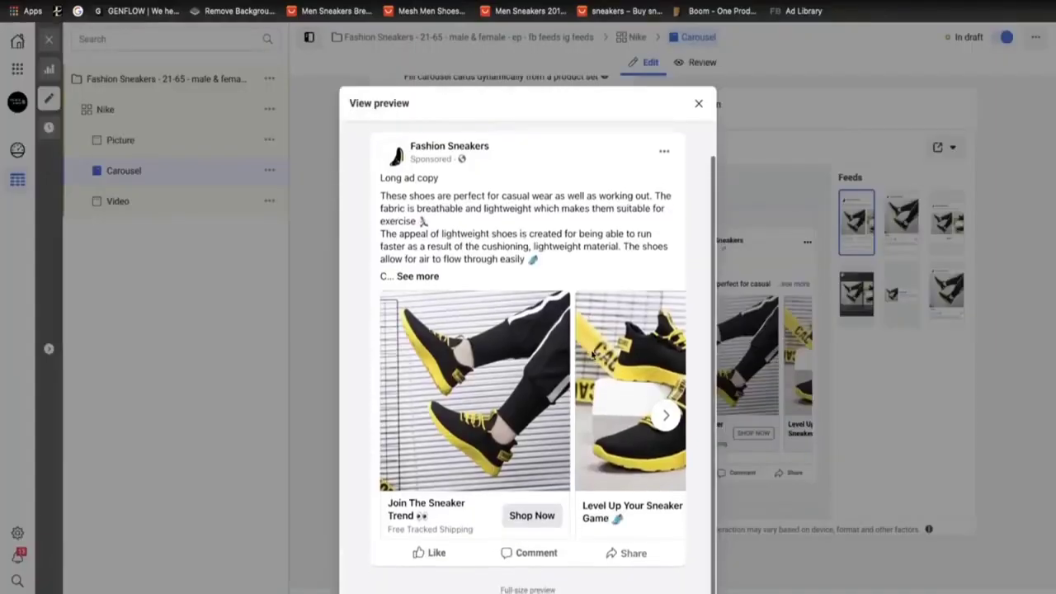
left_click(663, 416)
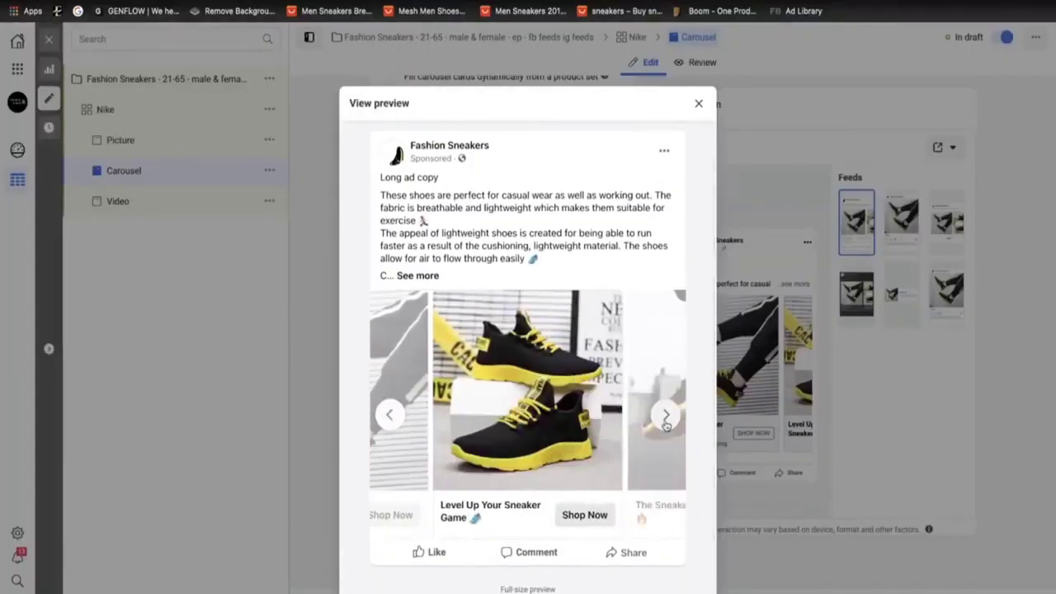
left_click(665, 419)
left_click(666, 419)
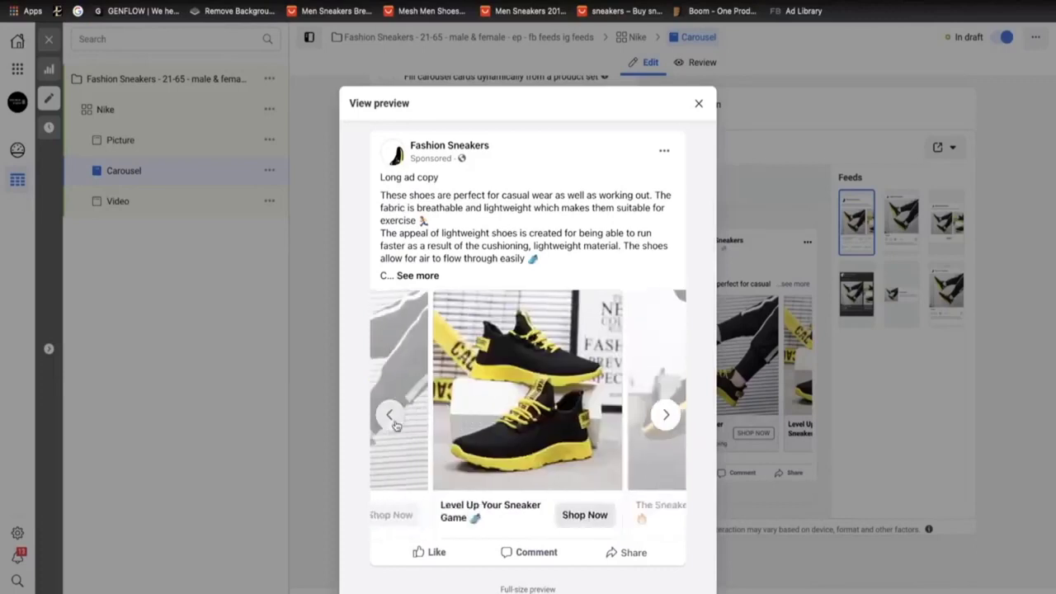
scroll(667, 415, "up", 1)
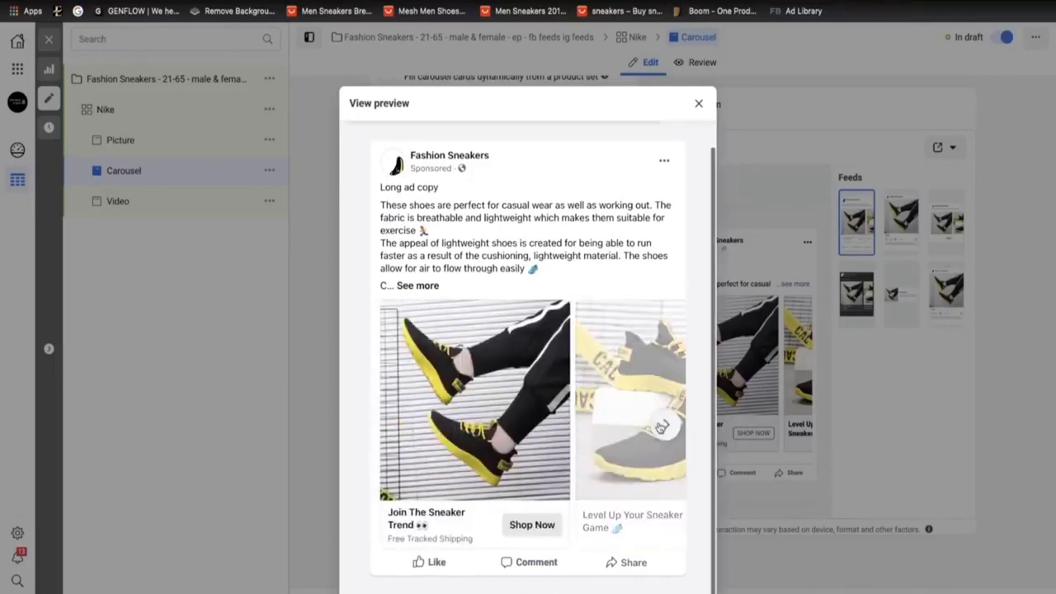
scroll(660, 426, "down", 1)
left_click(665, 411)
left_click(665, 409)
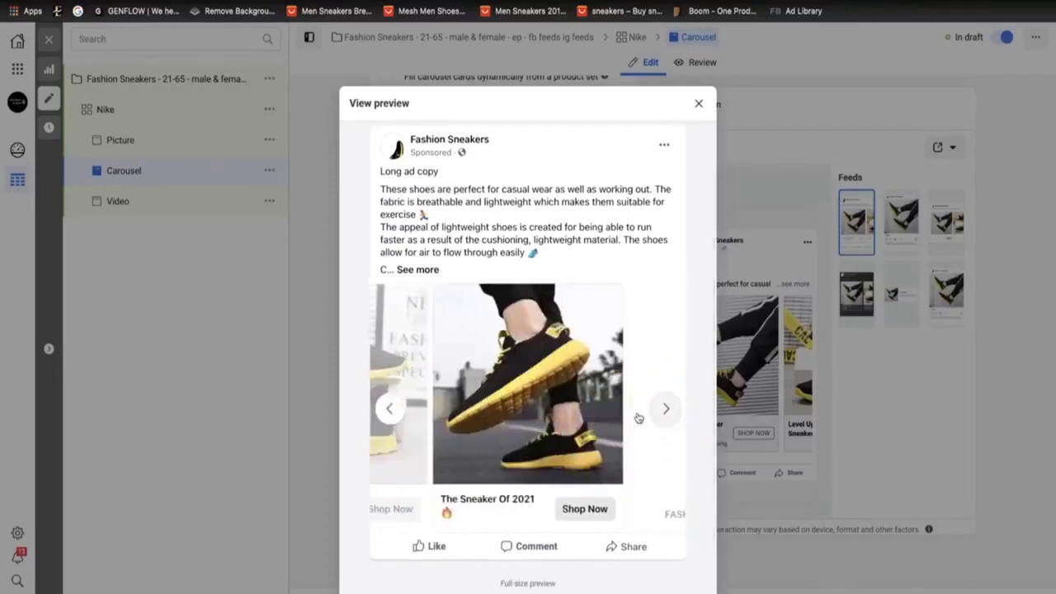
left_click(389, 408)
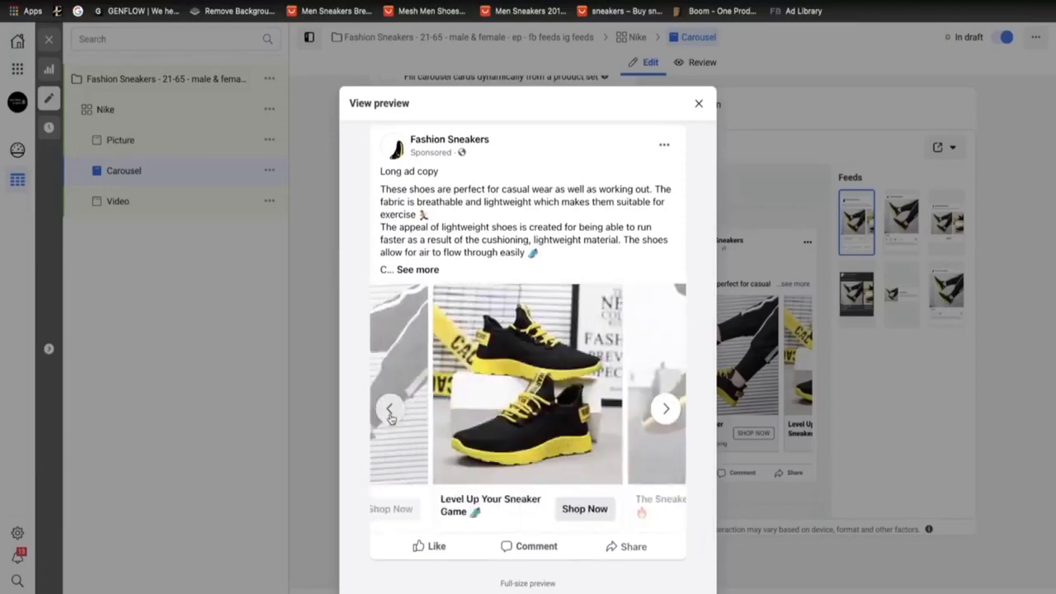
left_click(389, 408)
scroll(566, 376, "up", 1)
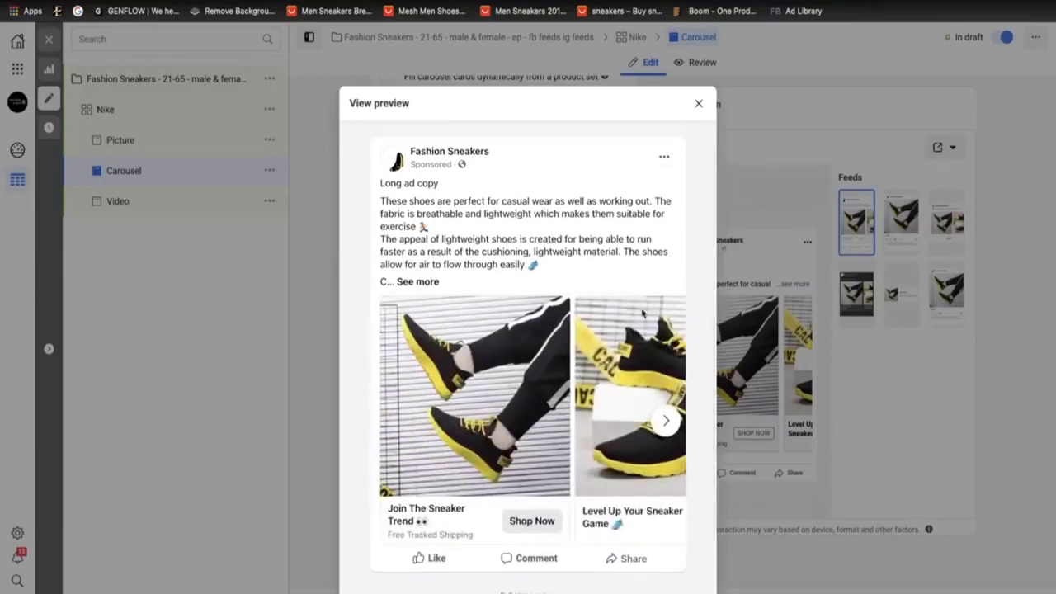
left_click(665, 420)
key("Escape")
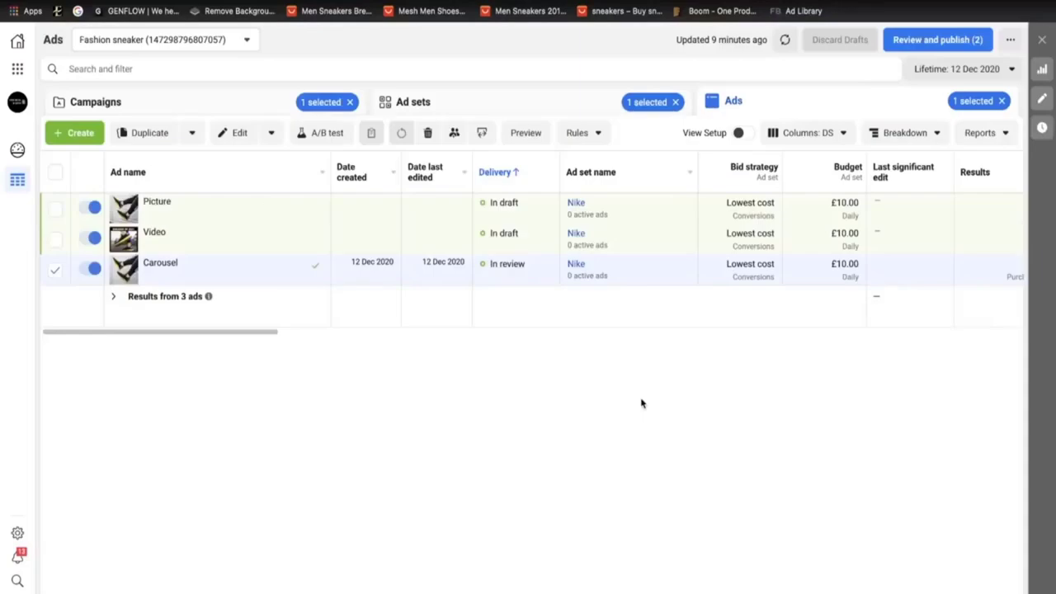
- Duplicate the Nike ad set into six copies within the original campaign, keeping existing reactions, comments and shares on the new ads
left_click(928, 47)
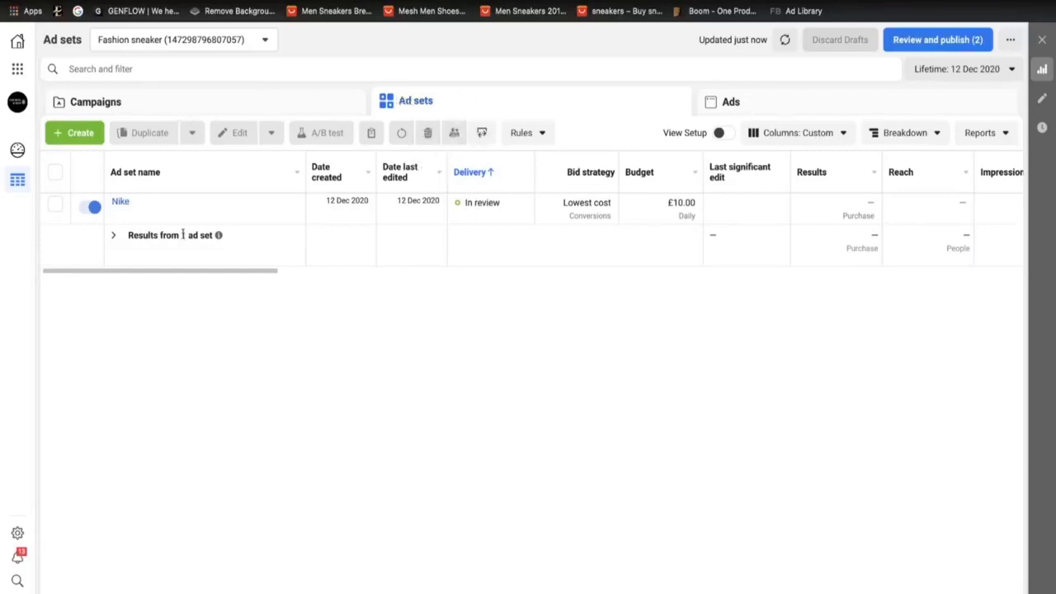
left_click(220, 214)
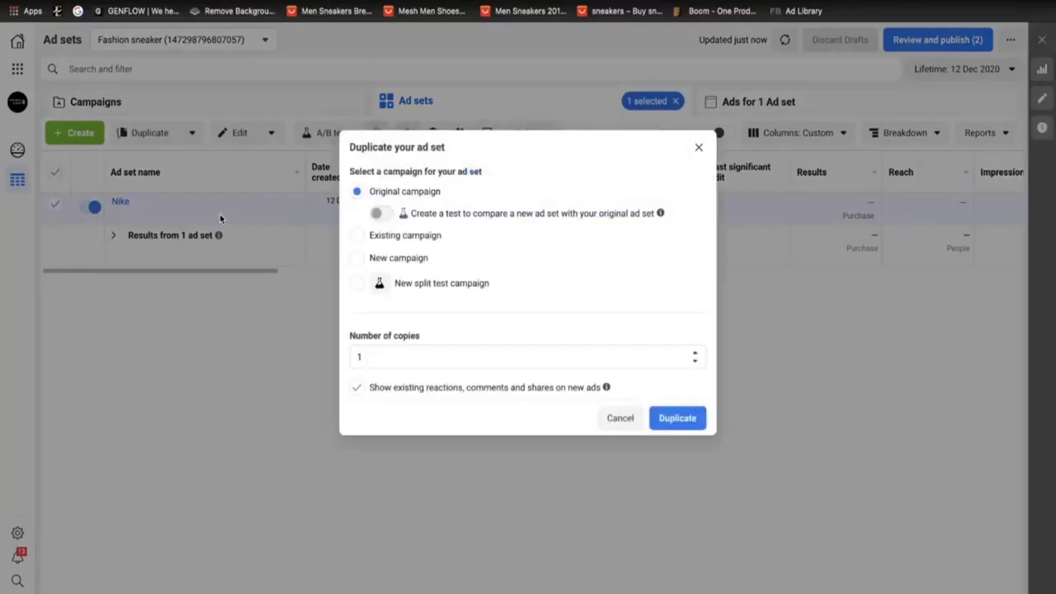
left_click(635, 357)
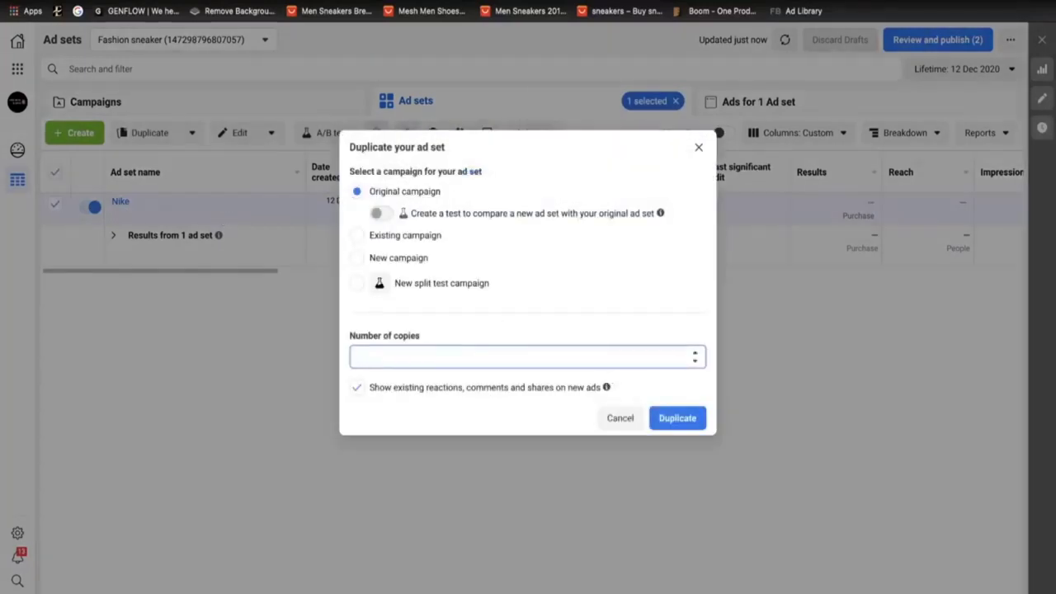
left_click(685, 414)
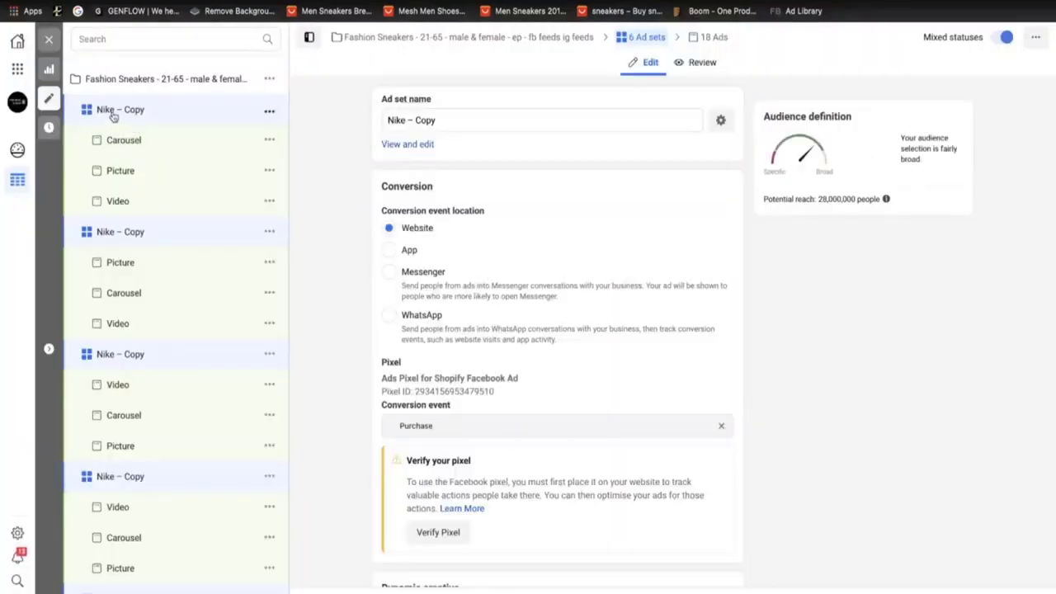
- Replace the Nike, Inc. interest with New Balance in the detailed targeting of all six copied ad sets and check the potential reach
scroll(143, 238, "down", 5)
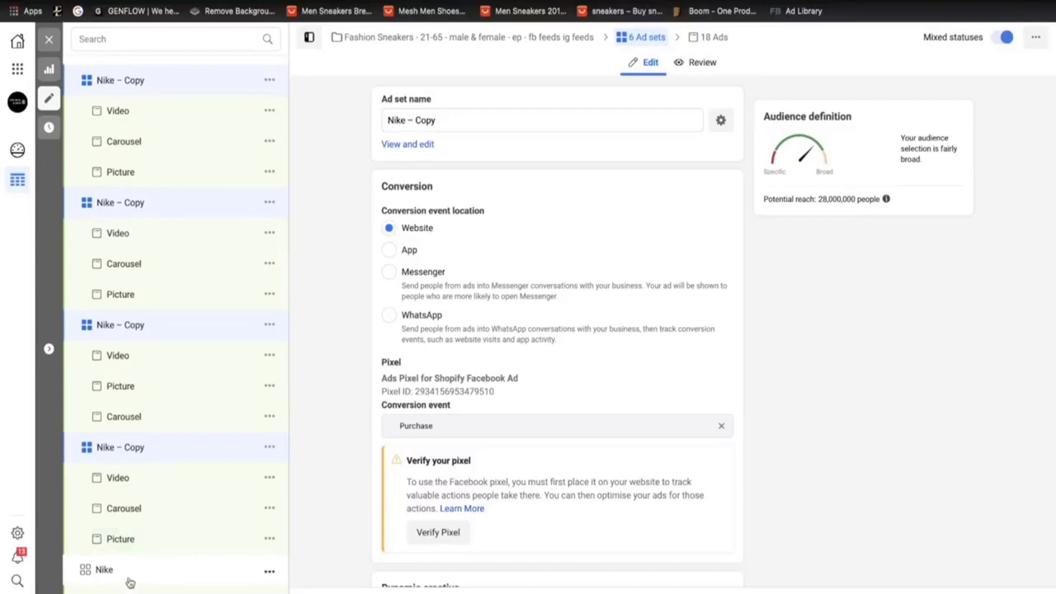
scroll(165, 545, "up", 5)
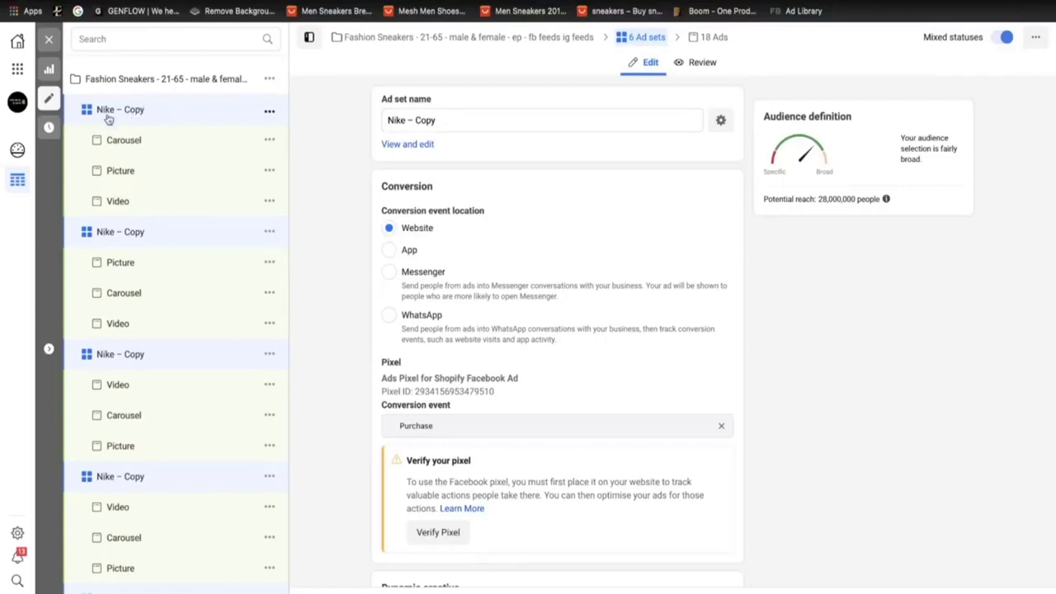
scroll(530, 377, "down", 10)
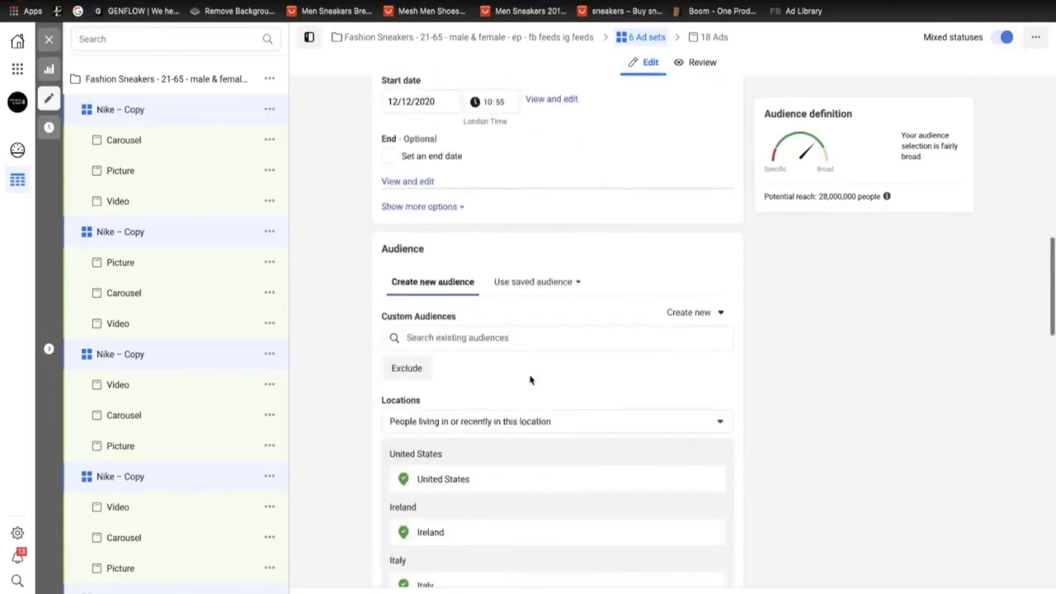
scroll(541, 377, "down", 3)
scroll(846, 404, "down", 8)
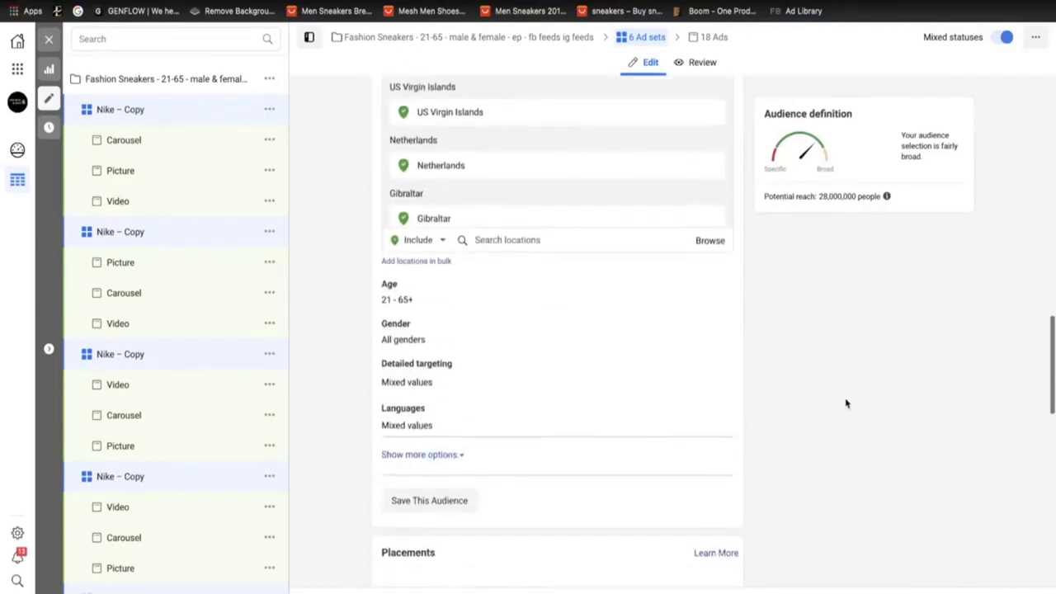
scroll(846, 403, "down", 2)
scroll(848, 404, "up", 2)
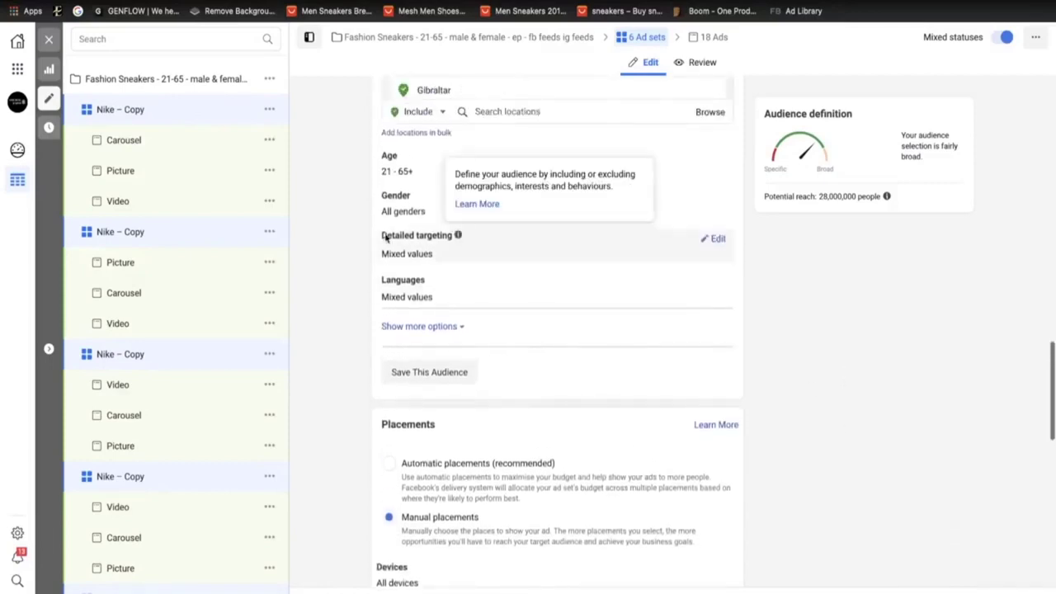
left_click(716, 240)
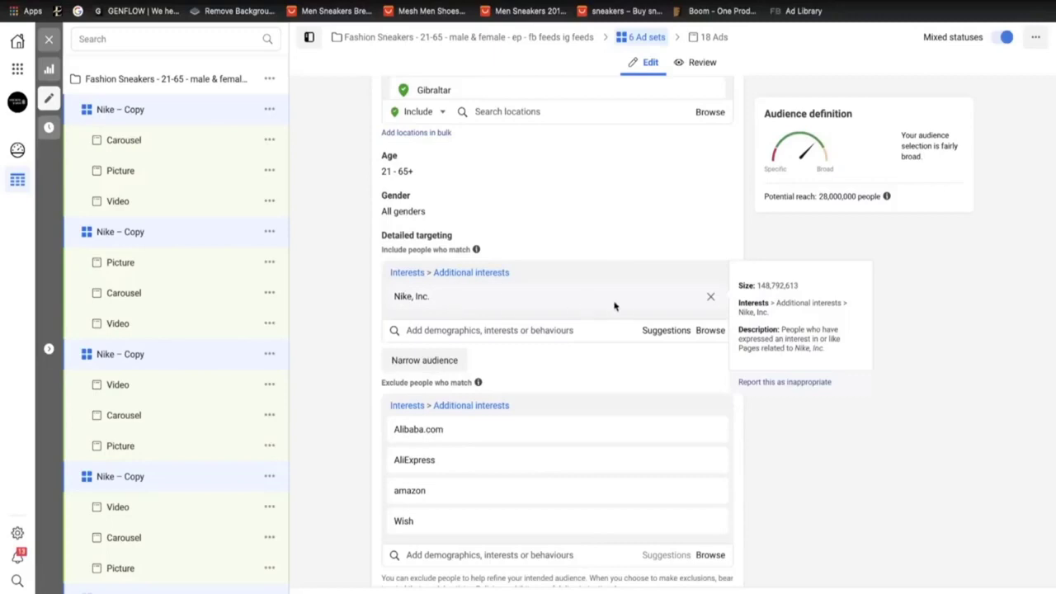
left_click(665, 331)
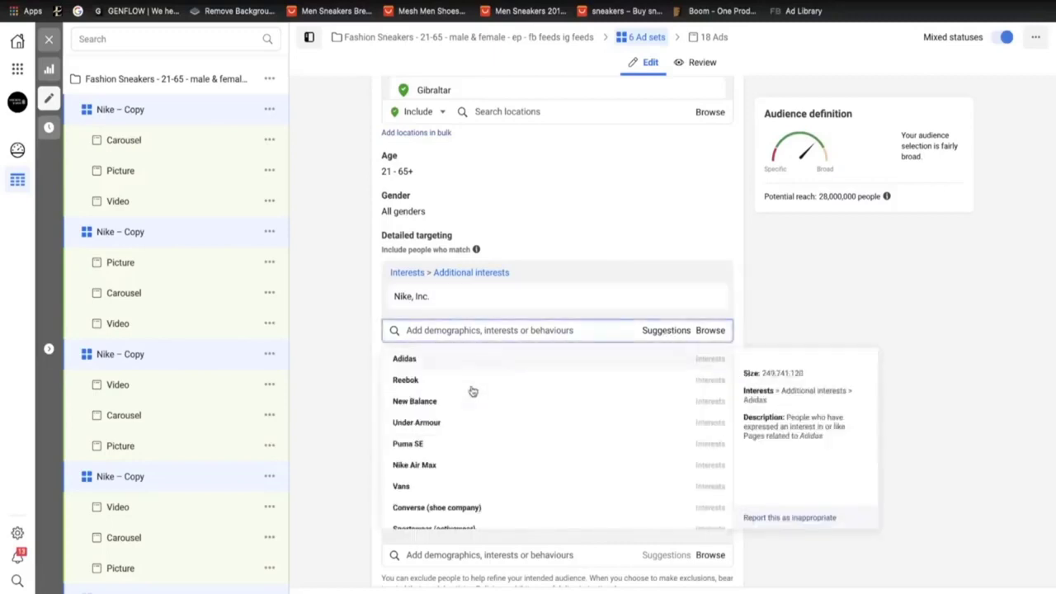
scroll(471, 446, "down", 1)
scroll(452, 419, "up", 1)
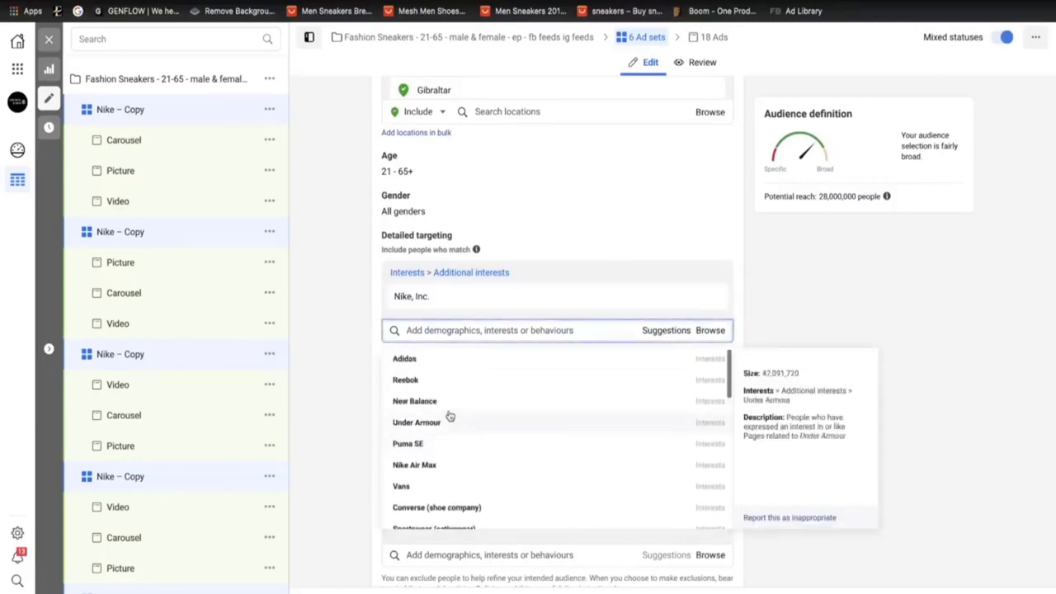
left_click(444, 407)
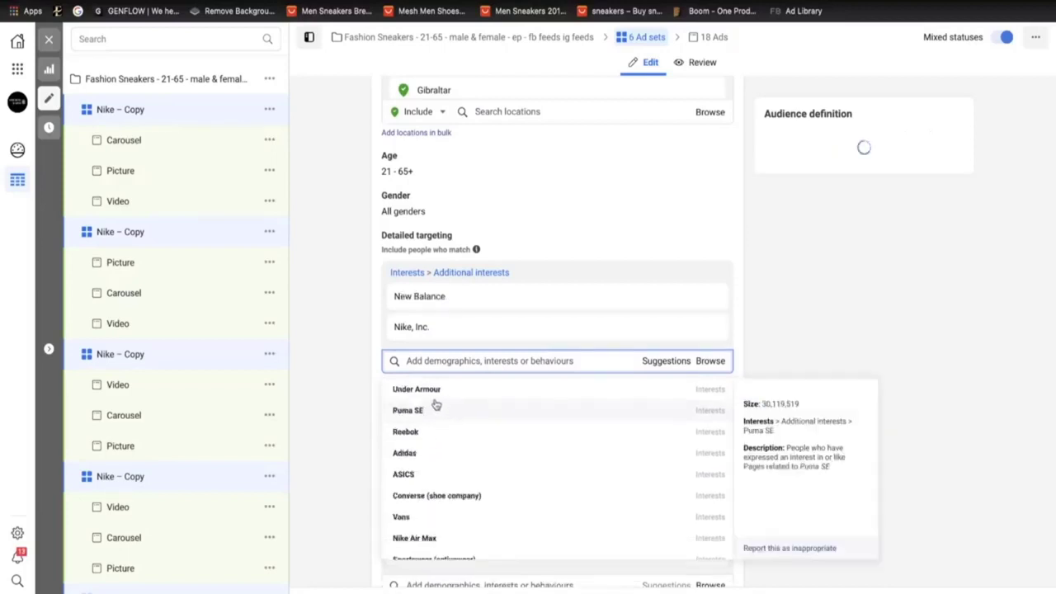
left_click(710, 331)
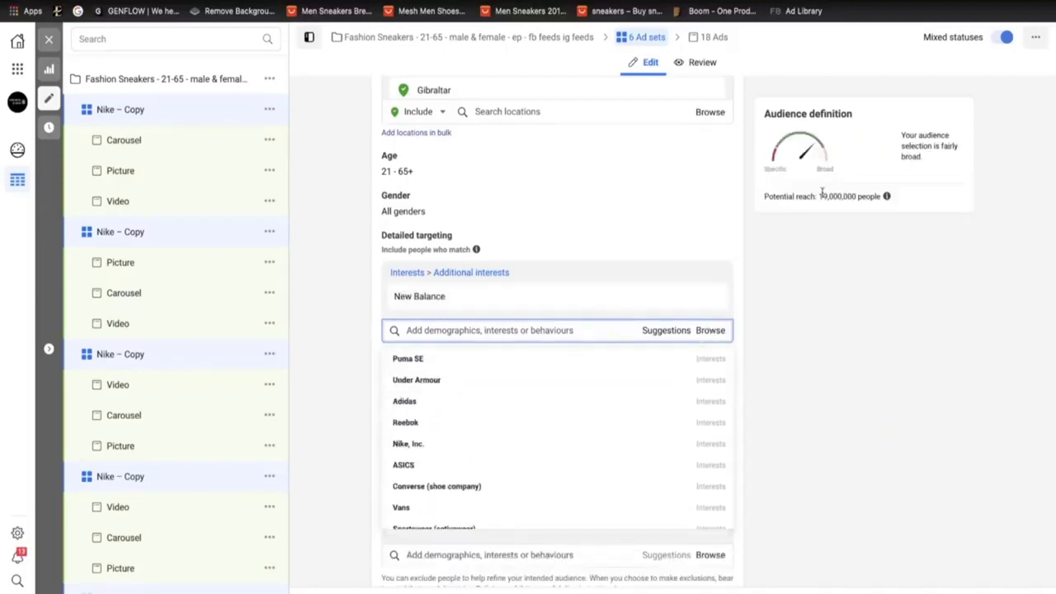
double_click(858, 196)
left_click(839, 197)
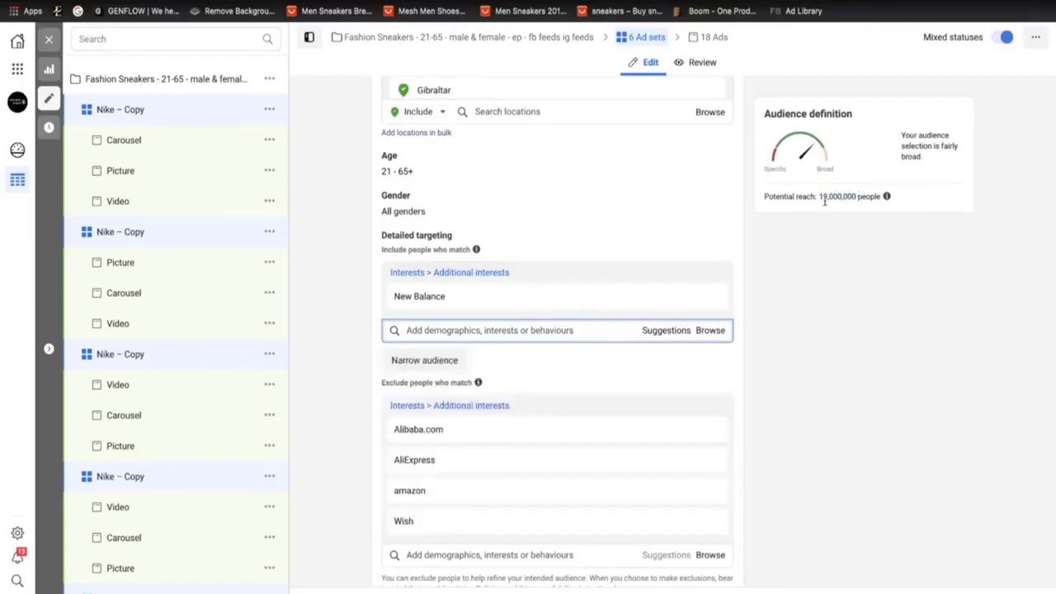
left_click_drag(822, 196, 864, 196)
- Rename the selected Nike ad set copies as "New balance"
scroll(614, 251, "up", 10)
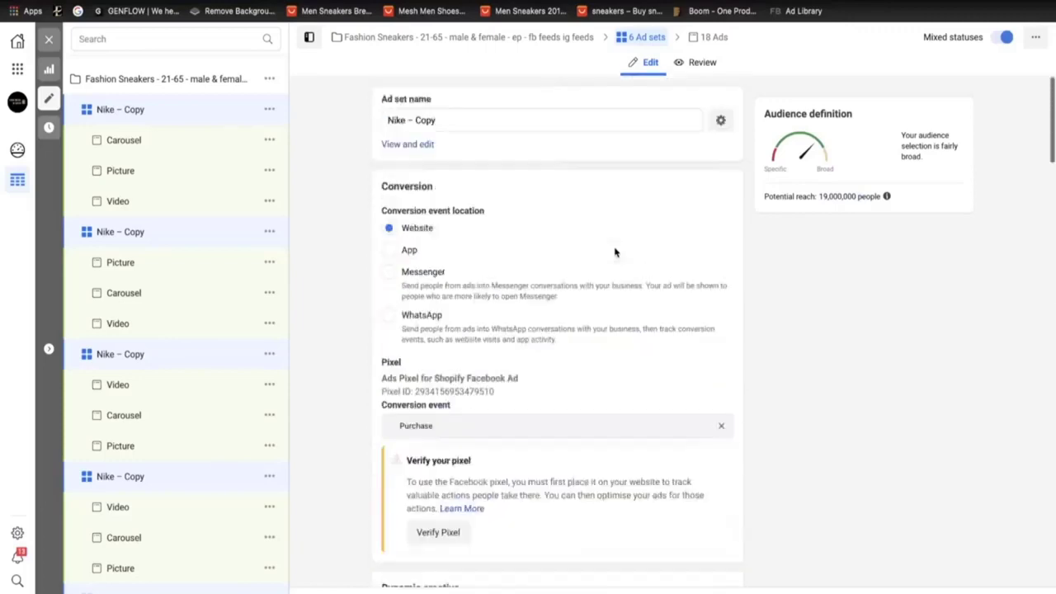
left_click_drag(434, 121, 397, 120)
key("BackSpace")
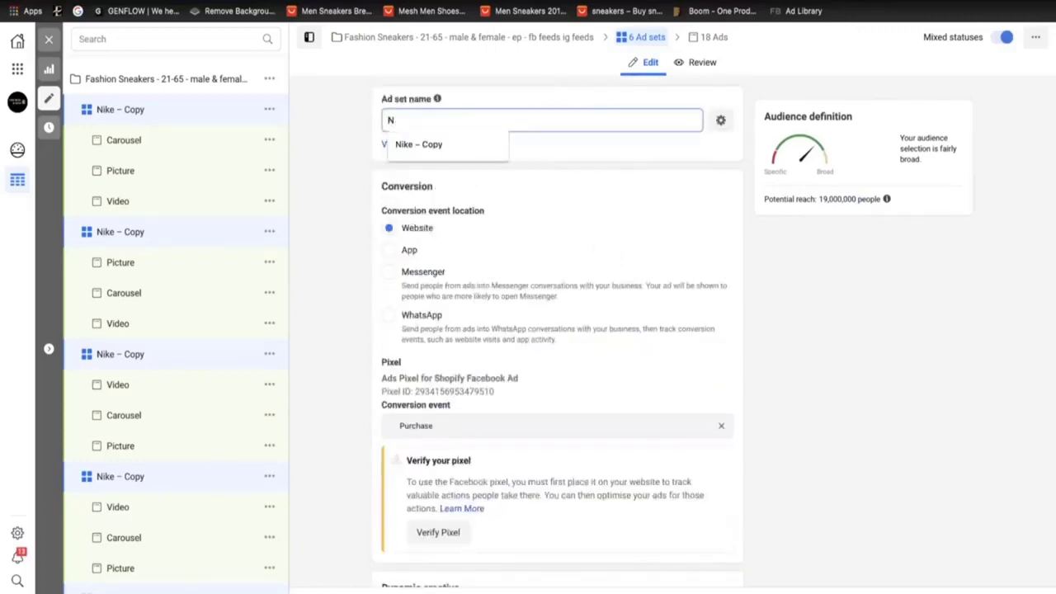
type("ew balance")
right_click(427, 121)
left_click(446, 130)
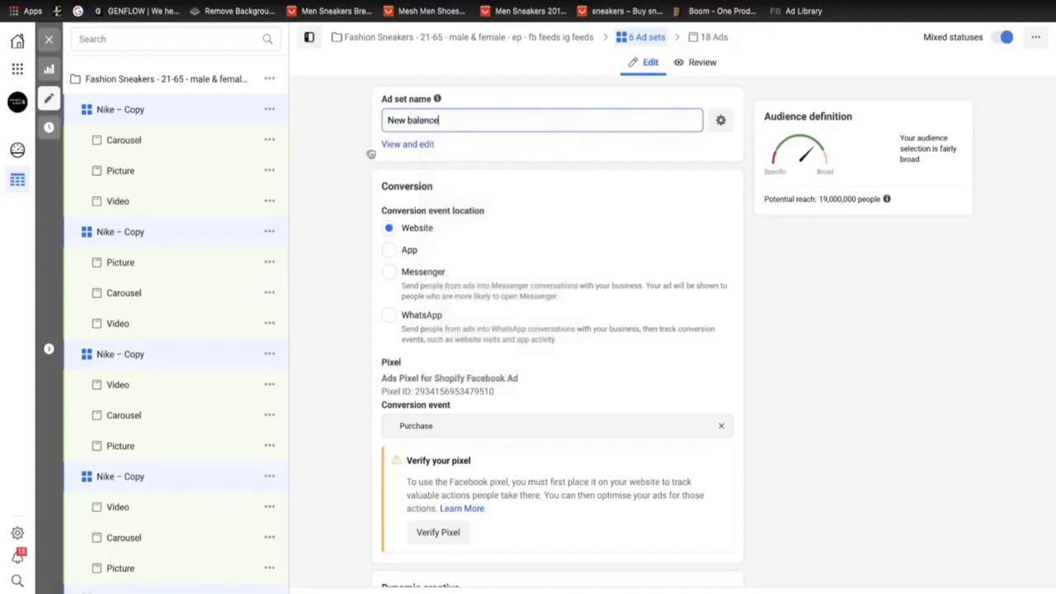
left_click(136, 234)
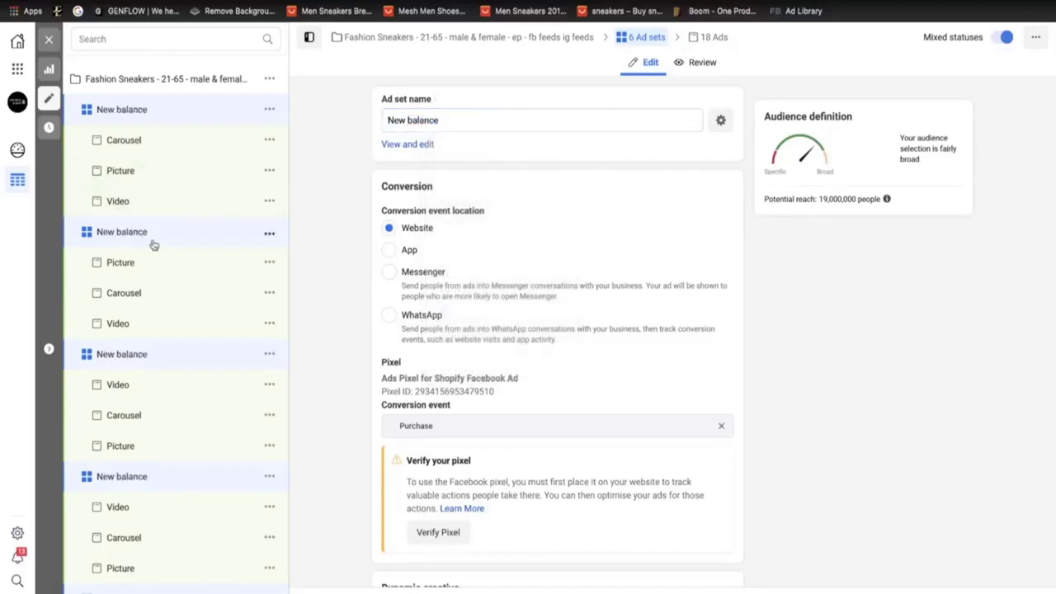
- Replace the New Balance interest with Vans in the second copied ad set only, and open its name for editing
left_click(124, 233)
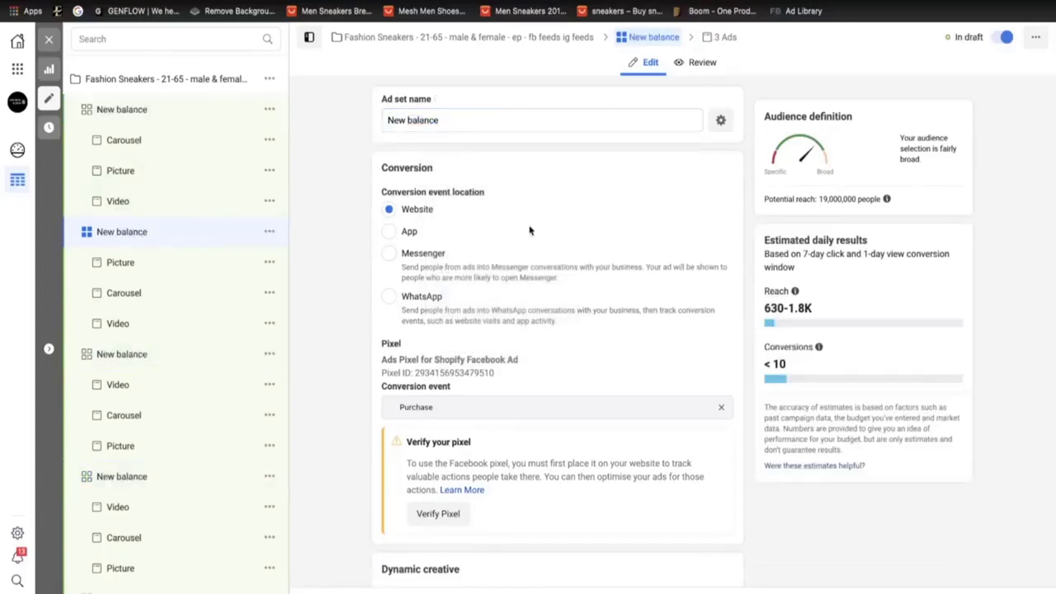
scroll(533, 297, "down", 1)
scroll(533, 297, "down", 15)
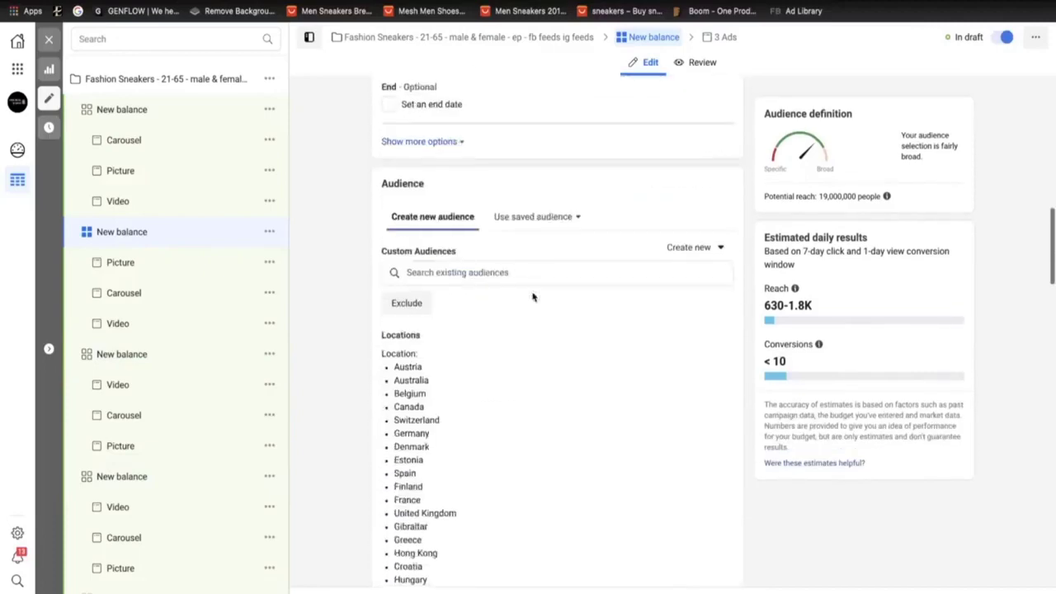
scroll(533, 297, "down", 5)
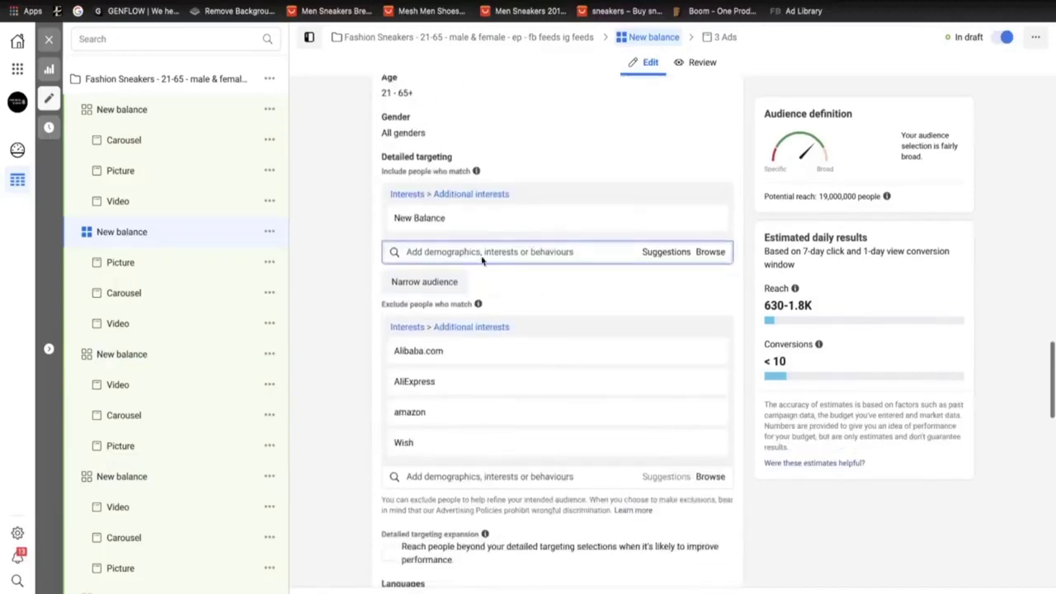
left_click(665, 253)
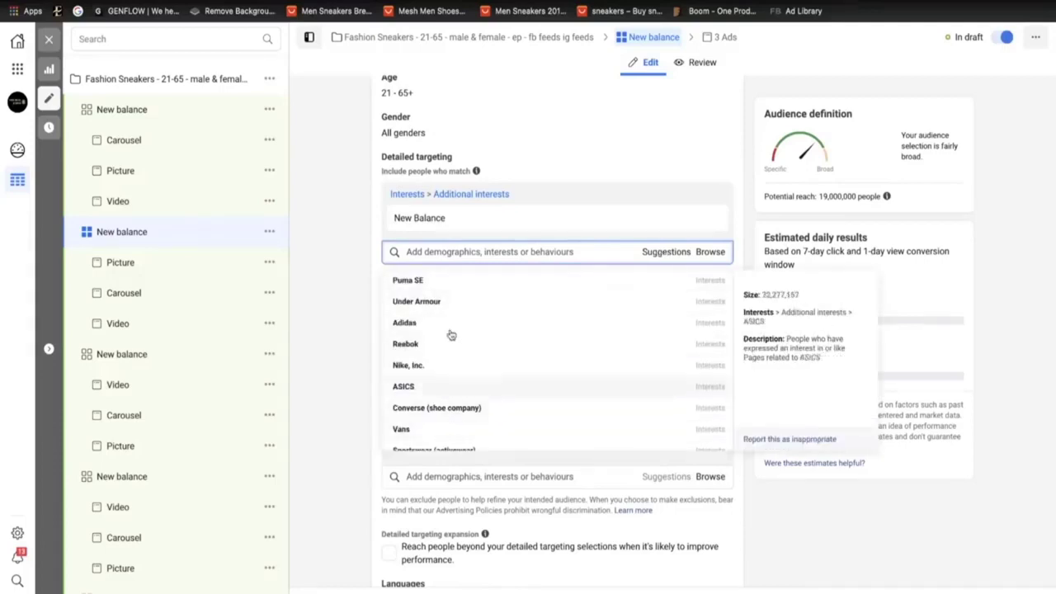
left_click(429, 431)
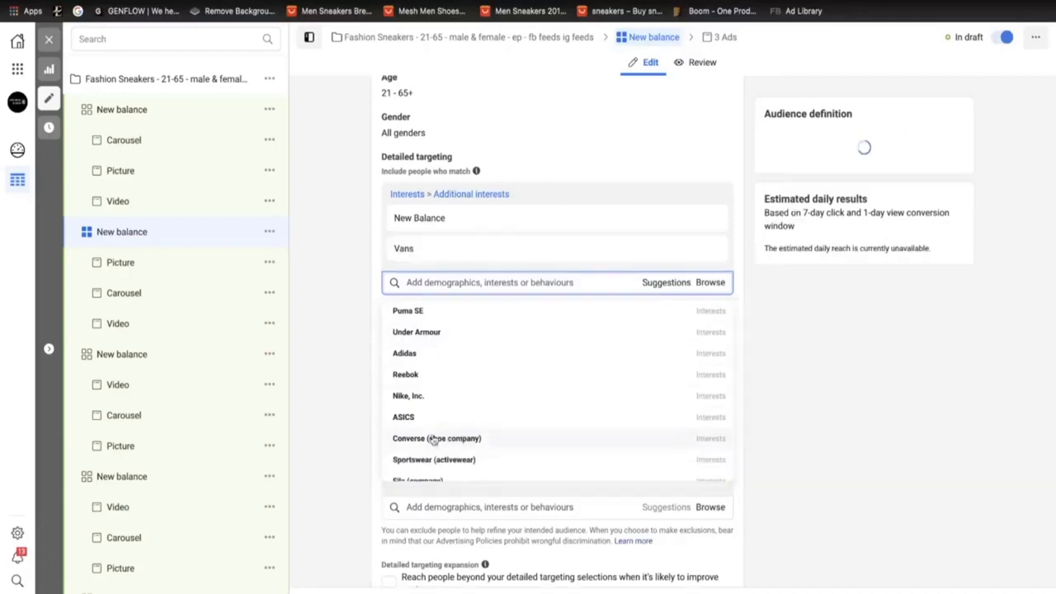
left_click(709, 218)
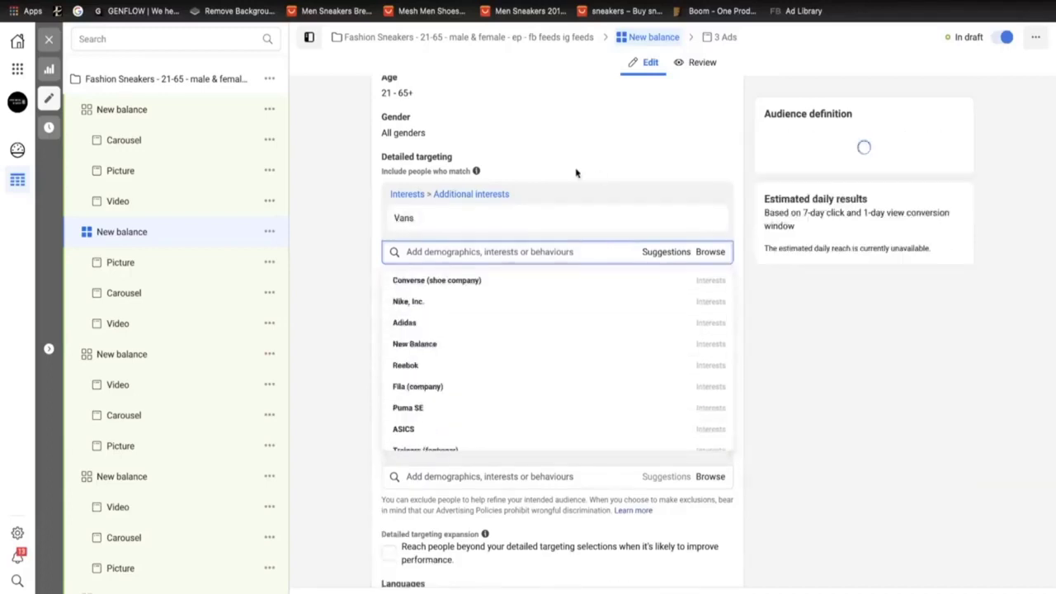
scroll(576, 173, "up", 15)
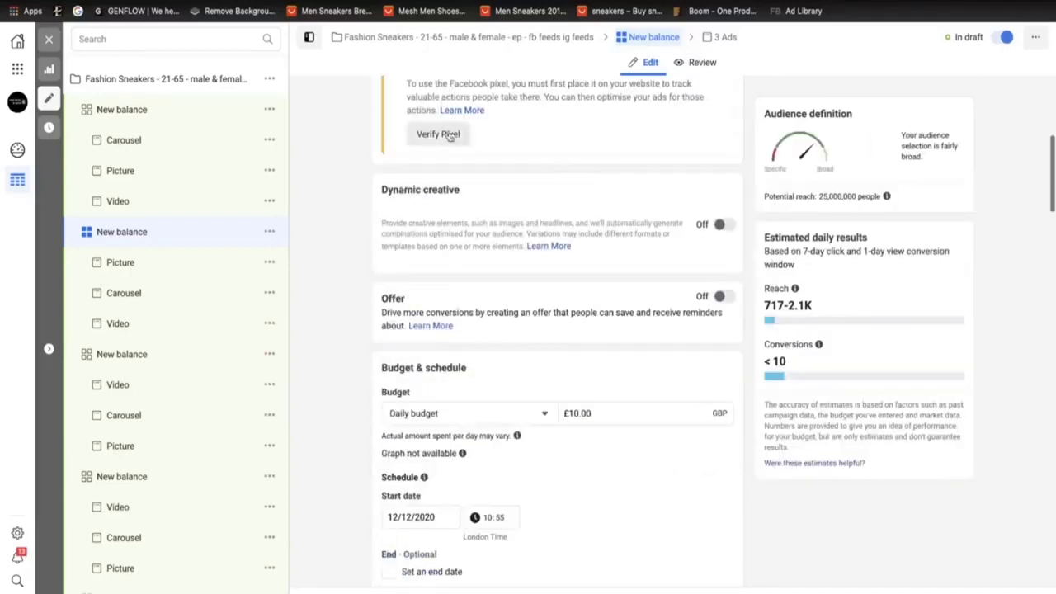
left_click_drag(455, 123, 358, 123)
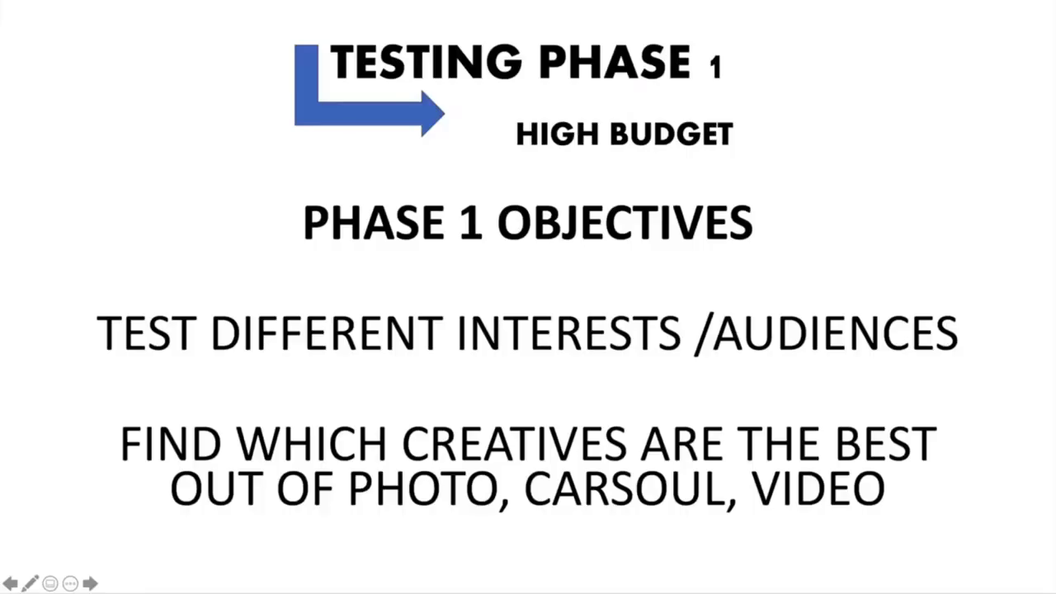
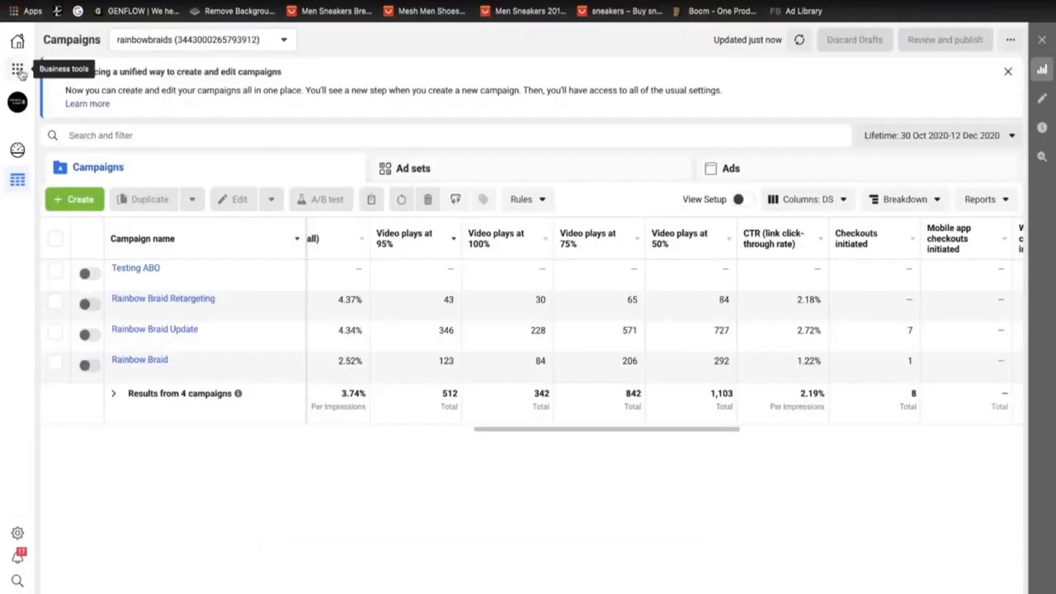
- Go to the ad account's Audiences and start a new Custom Audience with Video as its source
left_click(18, 70)
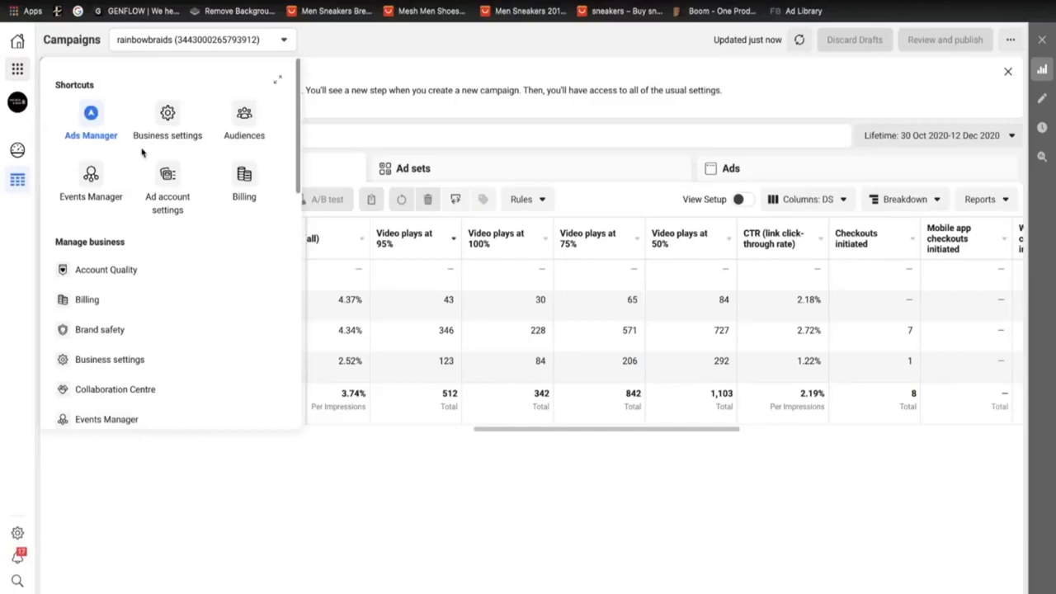
left_click(232, 124)
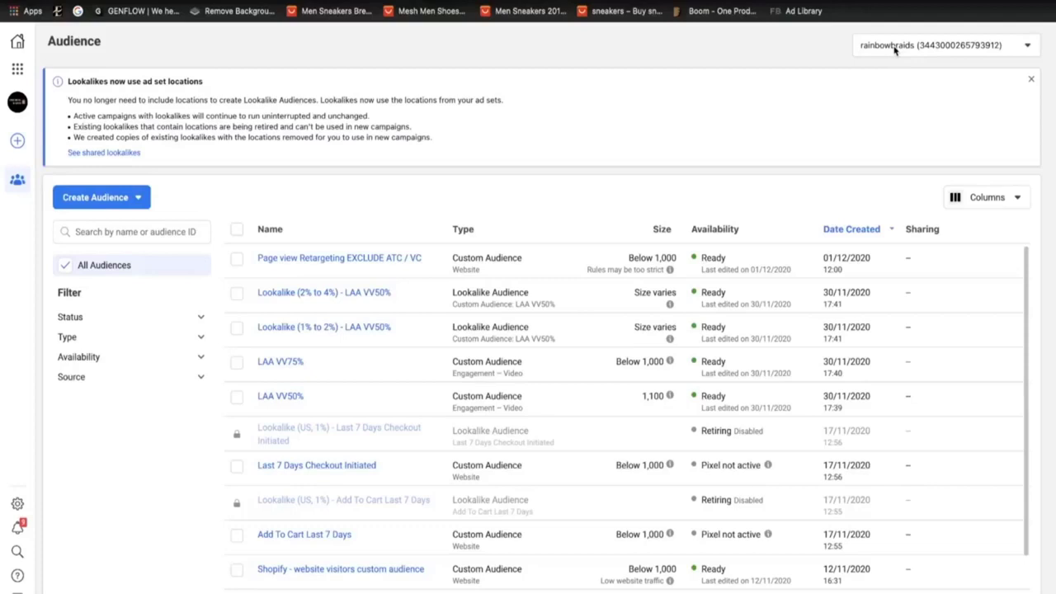
left_click(130, 198)
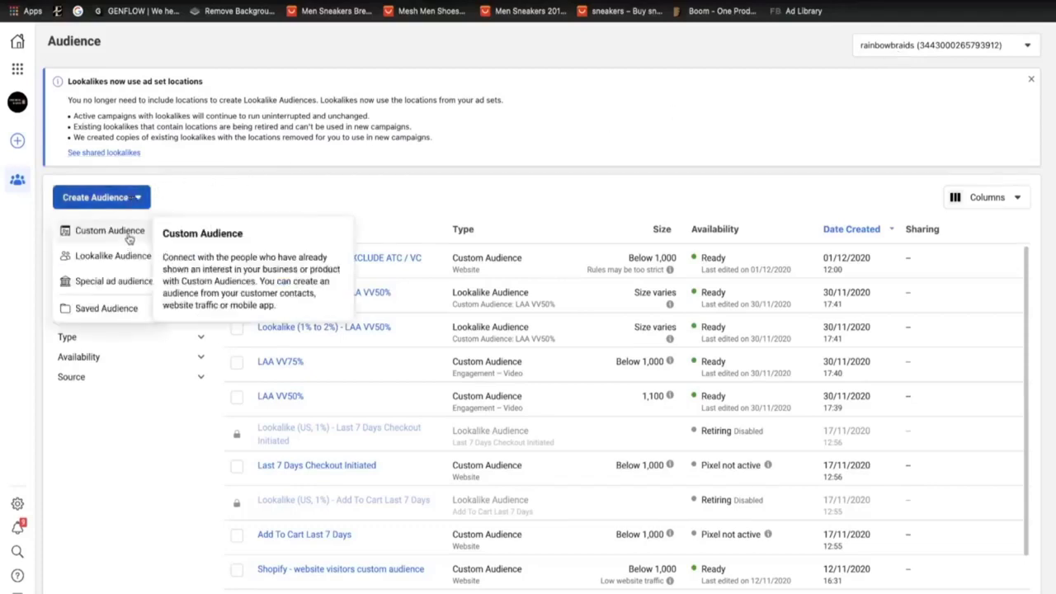
left_click(127, 234)
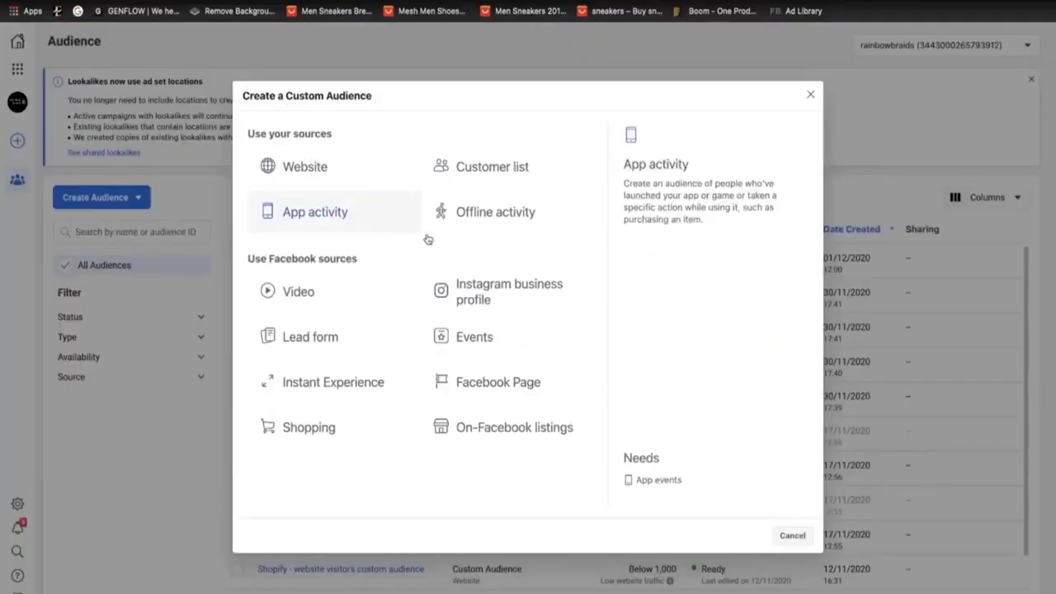
left_click(328, 290)
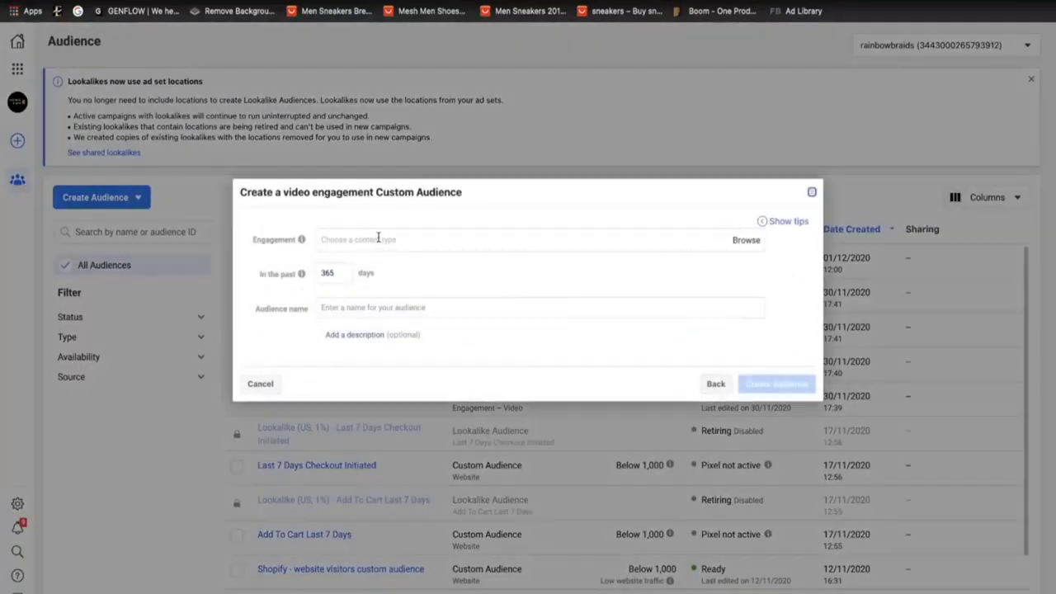
- Add engagement criteria for people who have watched at least 50%, 75% and 95% of your video
left_click(380, 237)
left_click(388, 341)
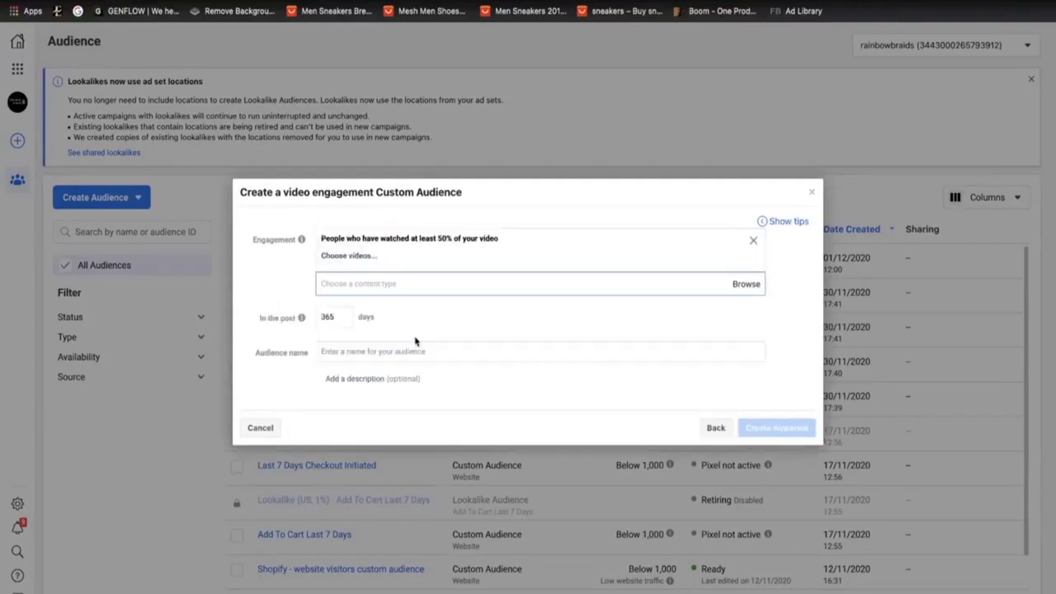
left_click(737, 285)
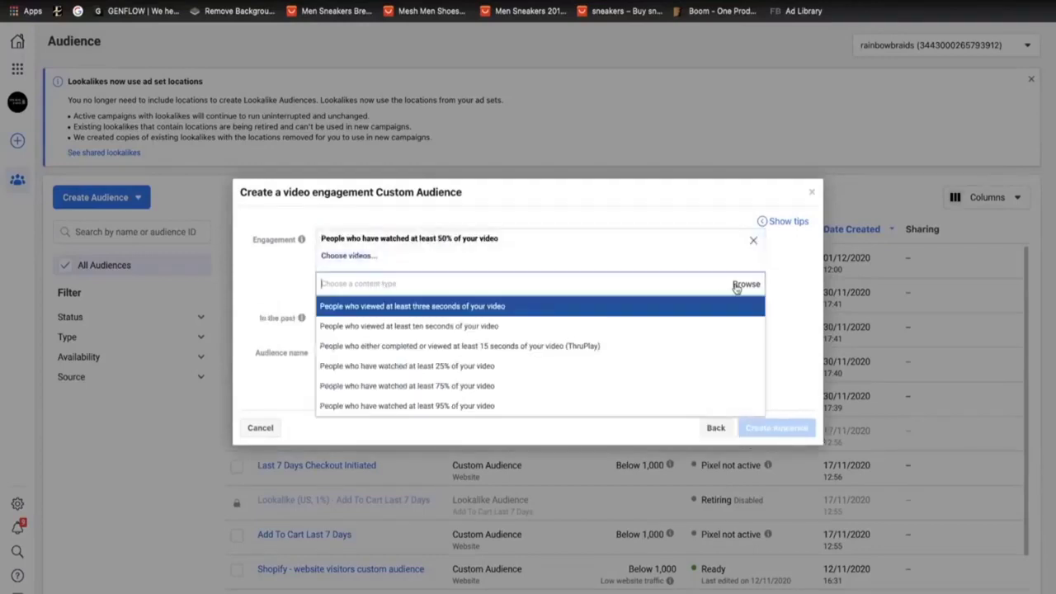
left_click(485, 384)
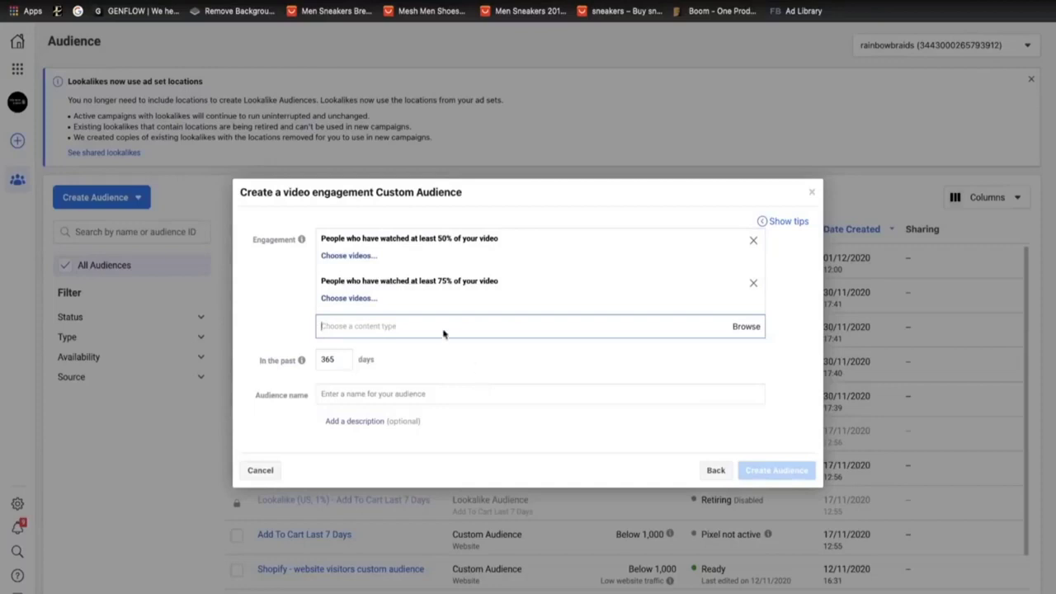
left_click(754, 331)
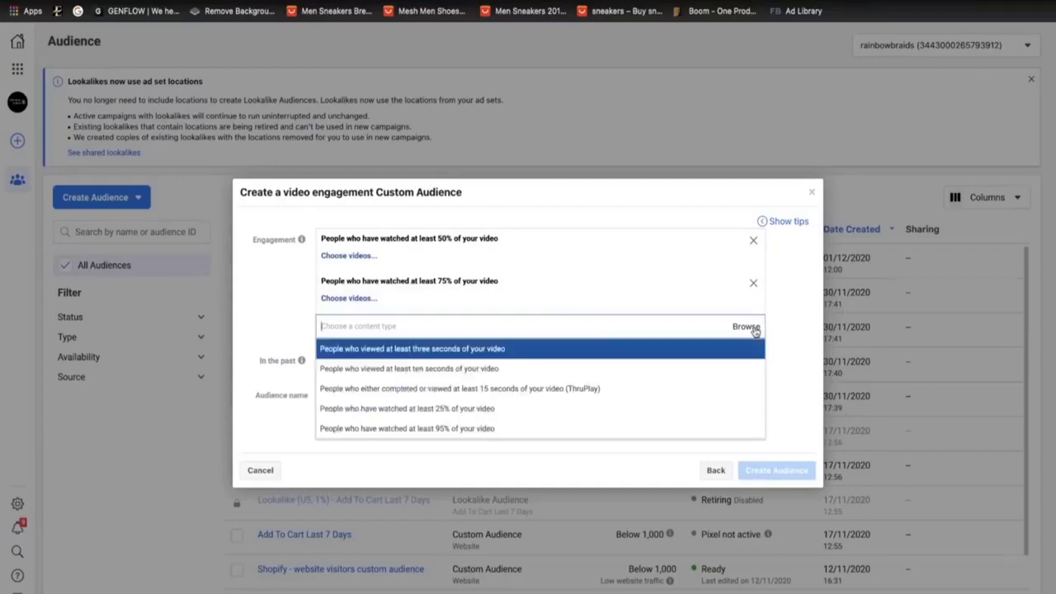
left_click(533, 429)
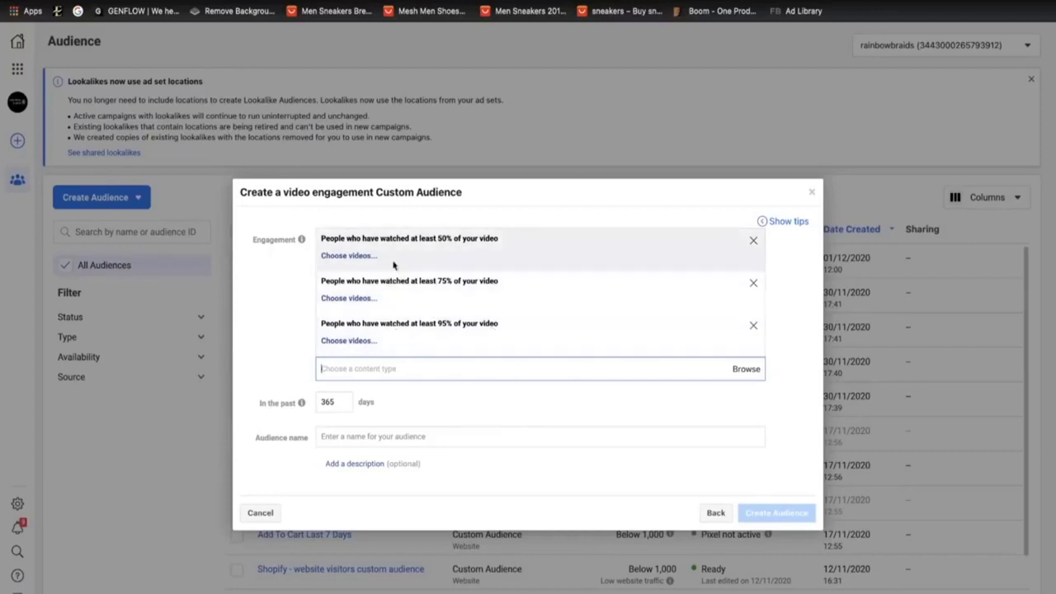
- Choose vdo 02.mp4, vdo 01.mp4 and vdo 03.mp4 from the Rainbow Braids page for the 50% watched criterion
left_click(357, 258)
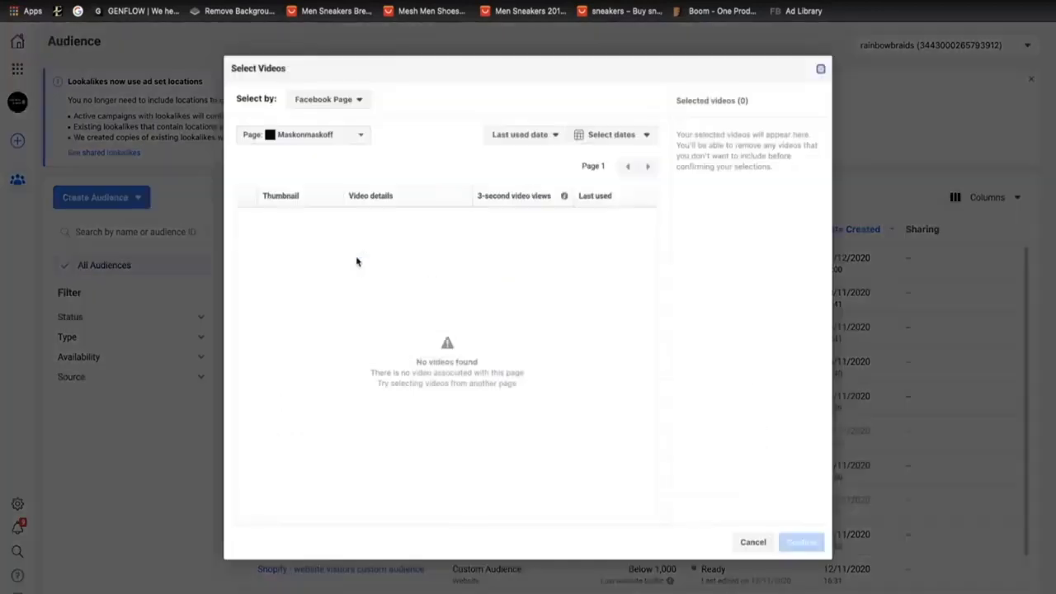
left_click(298, 135)
left_click(280, 169)
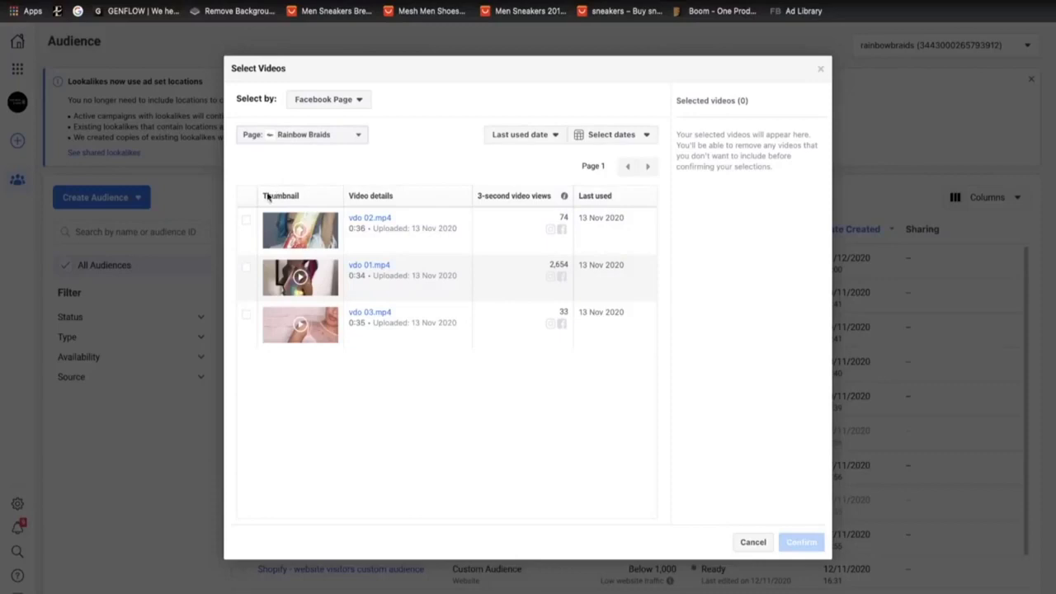
left_click(246, 220)
left_click(246, 267)
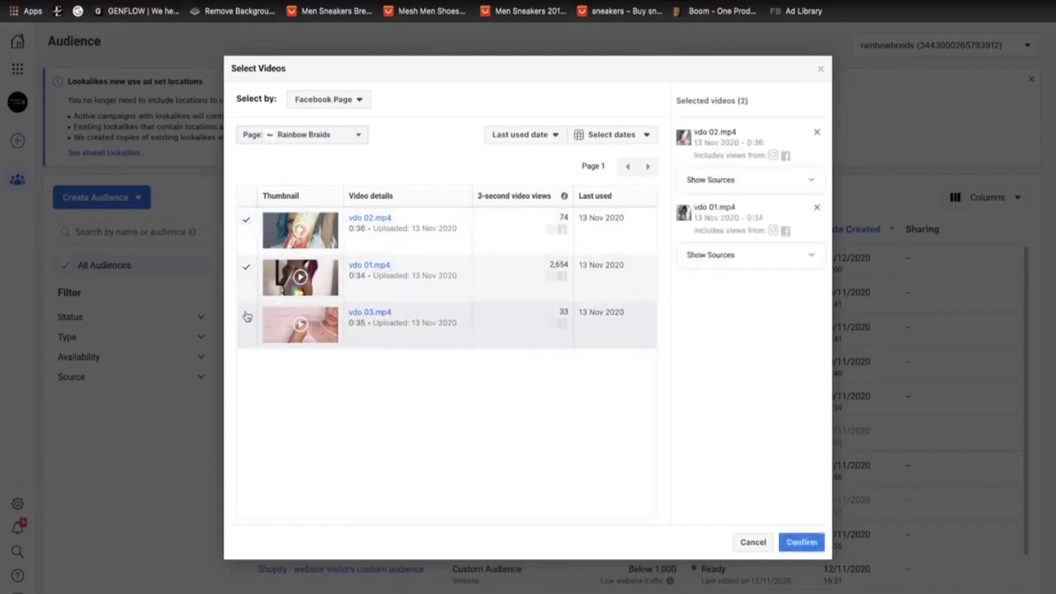
left_click(246, 318)
left_click(799, 541)
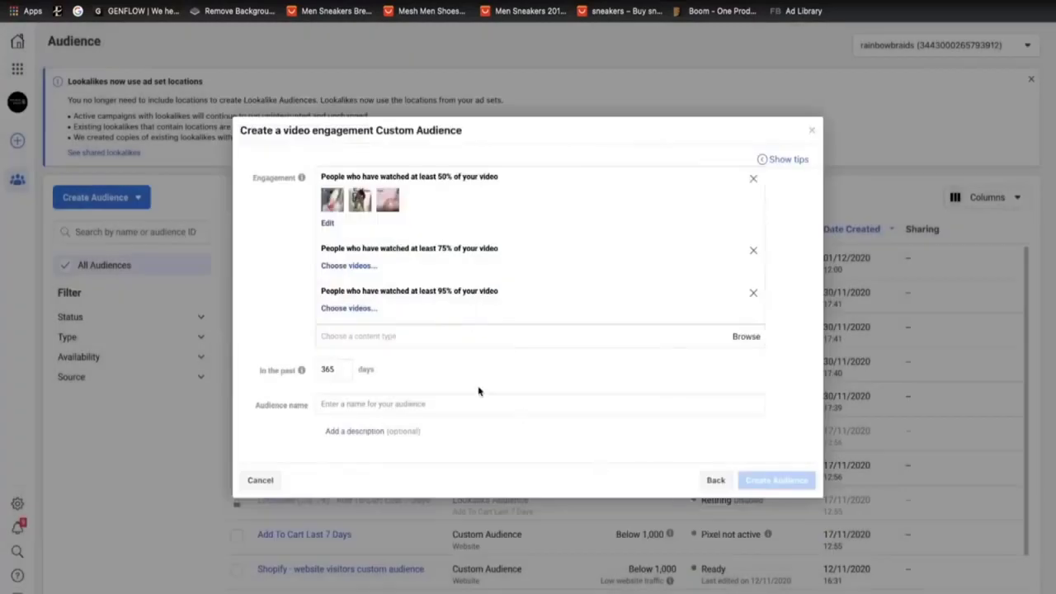
- Assign all three Rainbow Braids videos to the criterion for people who watched at least 75%
left_click(348, 266)
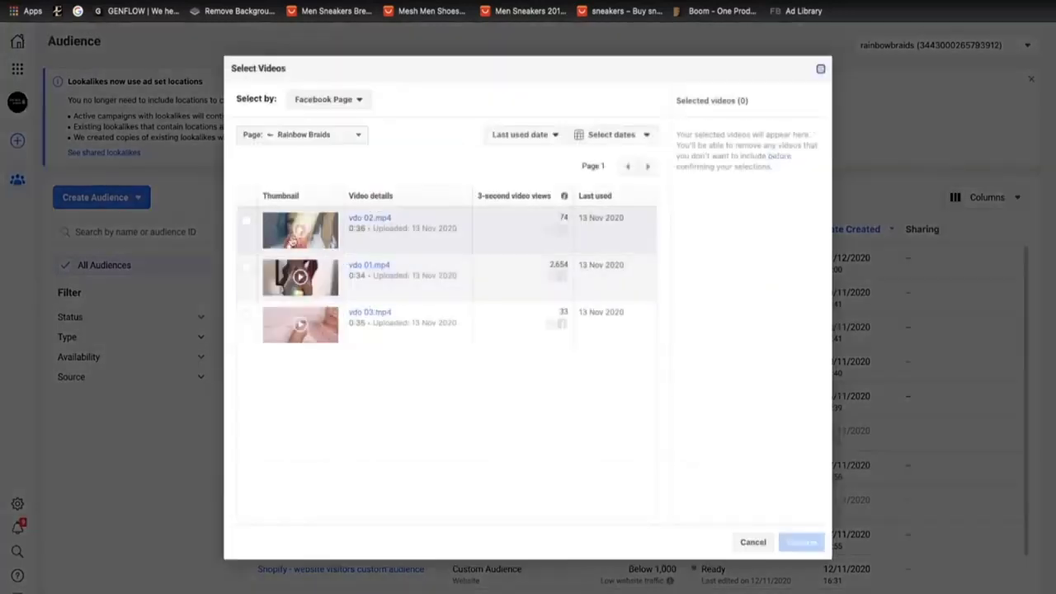
left_click(248, 221)
left_click(246, 272)
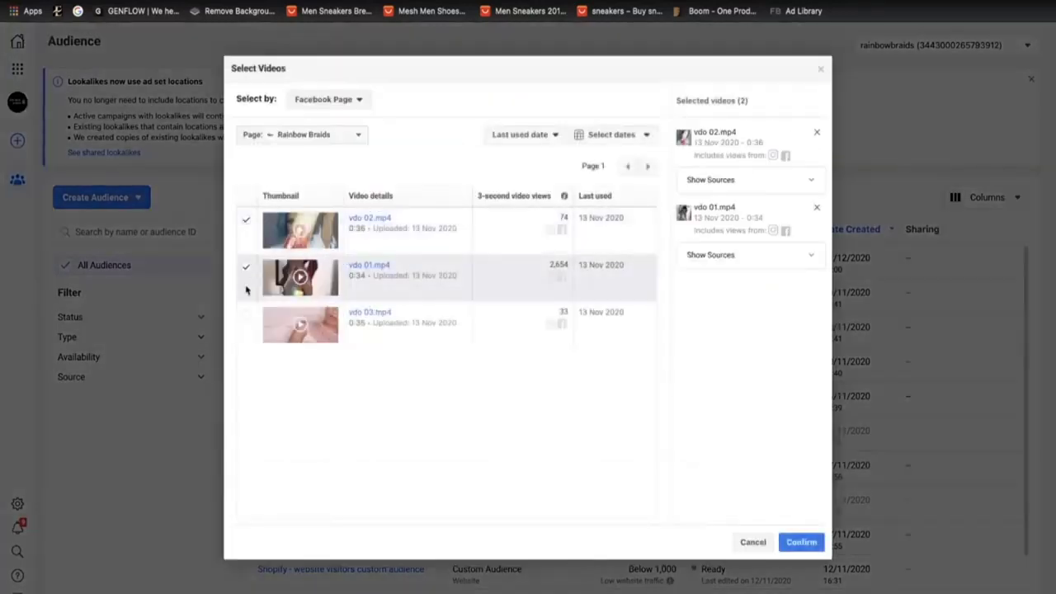
left_click(247, 318)
left_click(800, 542)
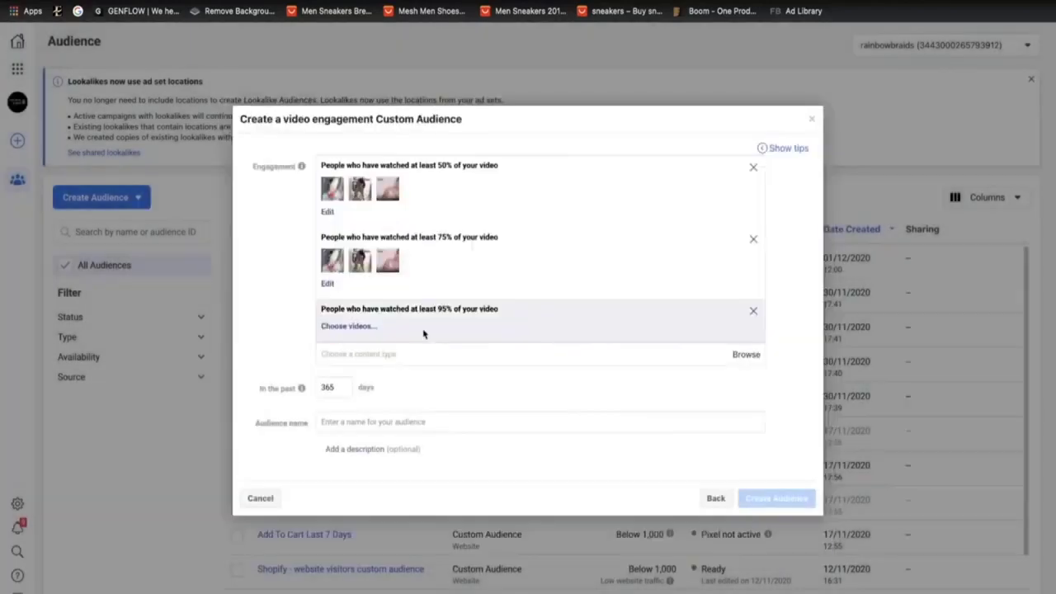
- Assign vdo 02.mp4, vdo 01.mp4 and vdo 03.mp4 to the 95% watched criterion
left_click(346, 326)
left_click(246, 221)
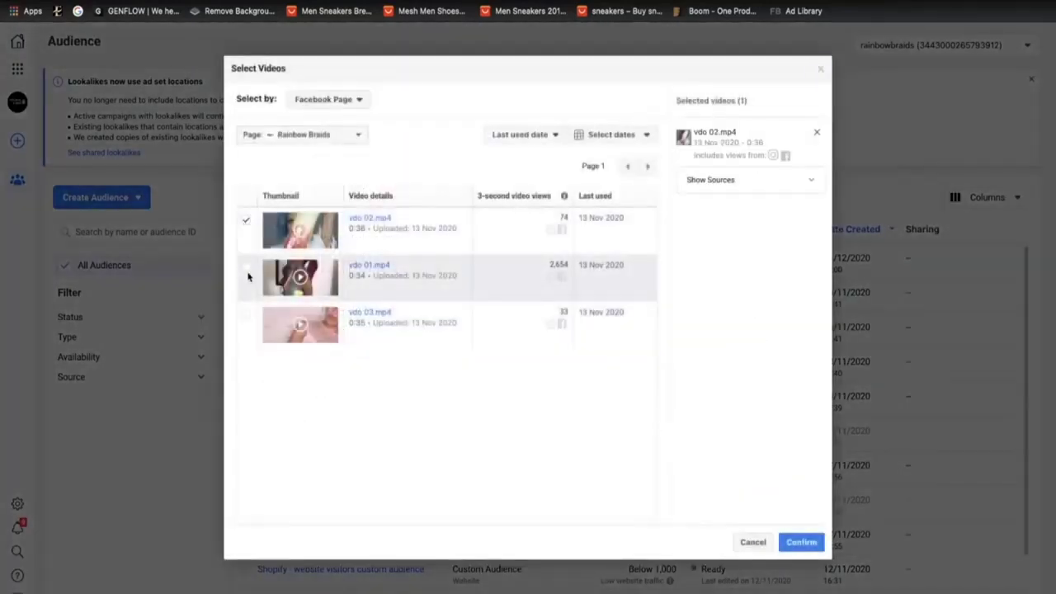
left_click(246, 275)
left_click(247, 319)
left_click(801, 541)
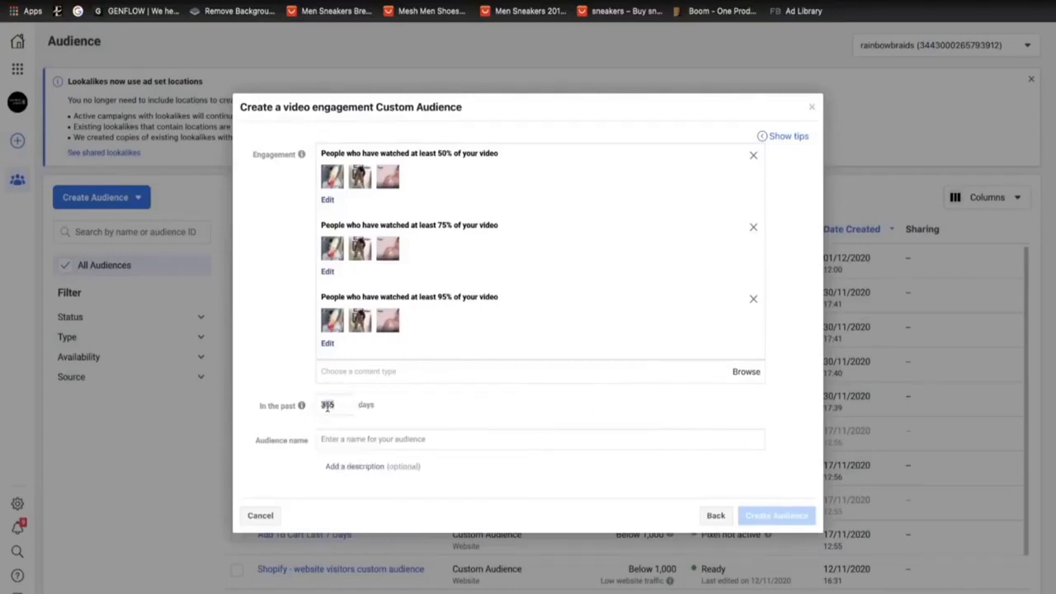
- Set the retention period to 14 days, name the audience "VV 95/75/50%", create it and dismiss the follow-up suggestions
key("BackSpace")
type("14")
left_click(347, 437)
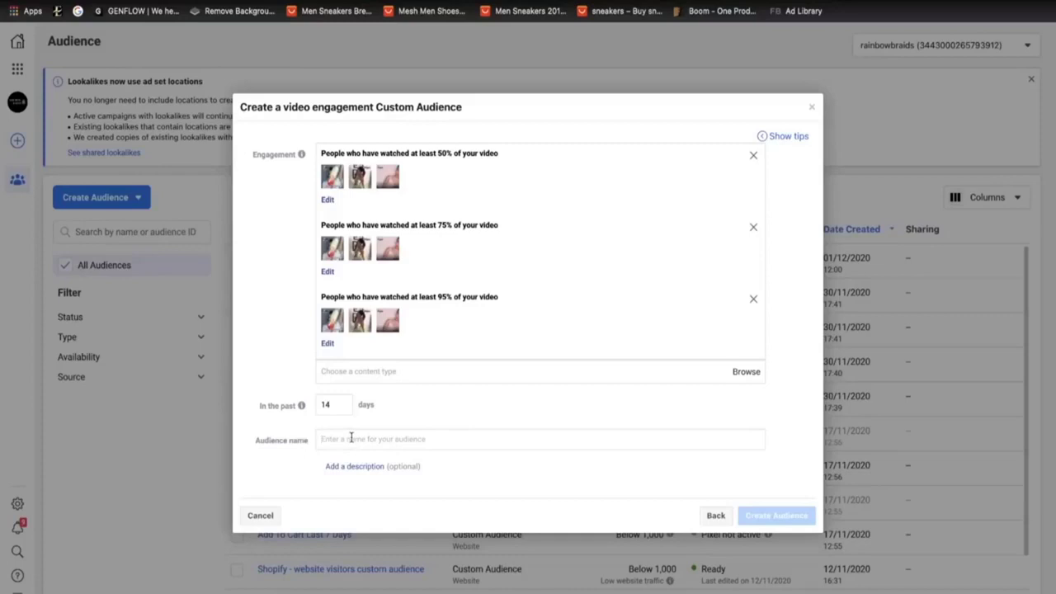
type("V")
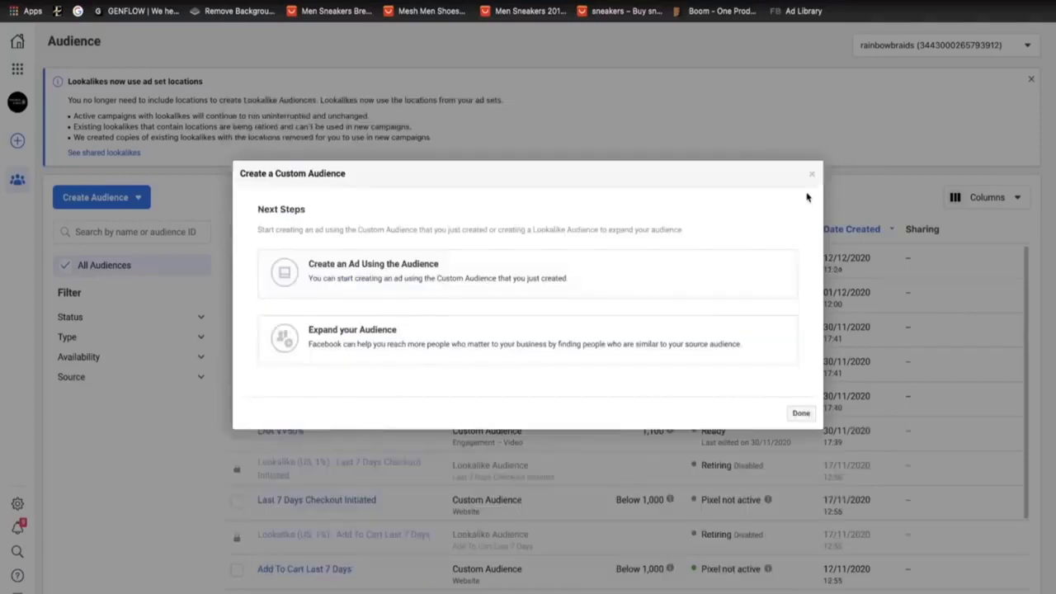
left_click(811, 174)
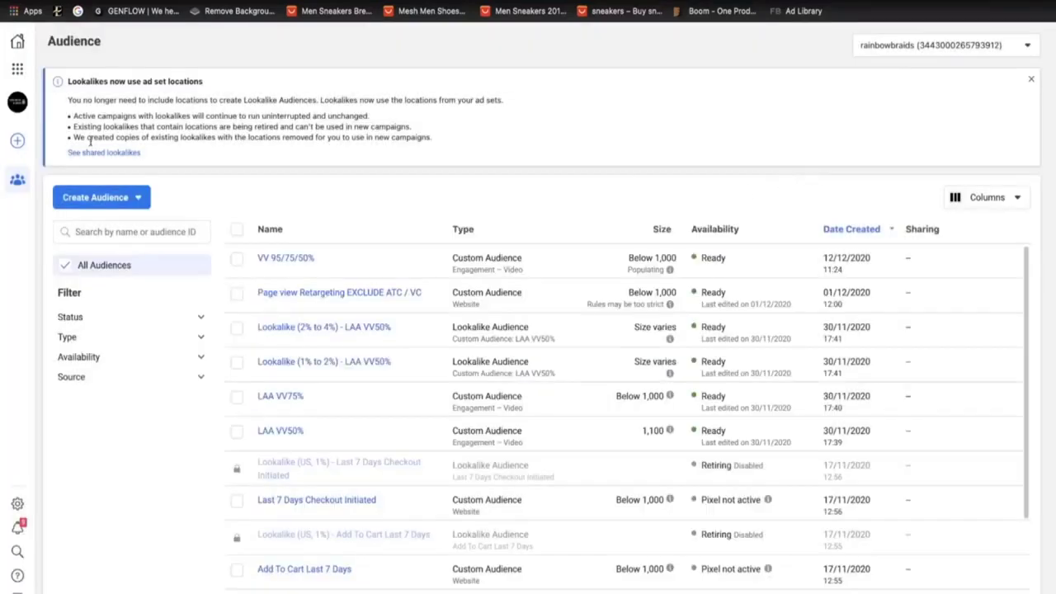
- Create a 1% Lookalike Audience using the "VV 95/75/50%" video audience as its source
left_click(90, 199)
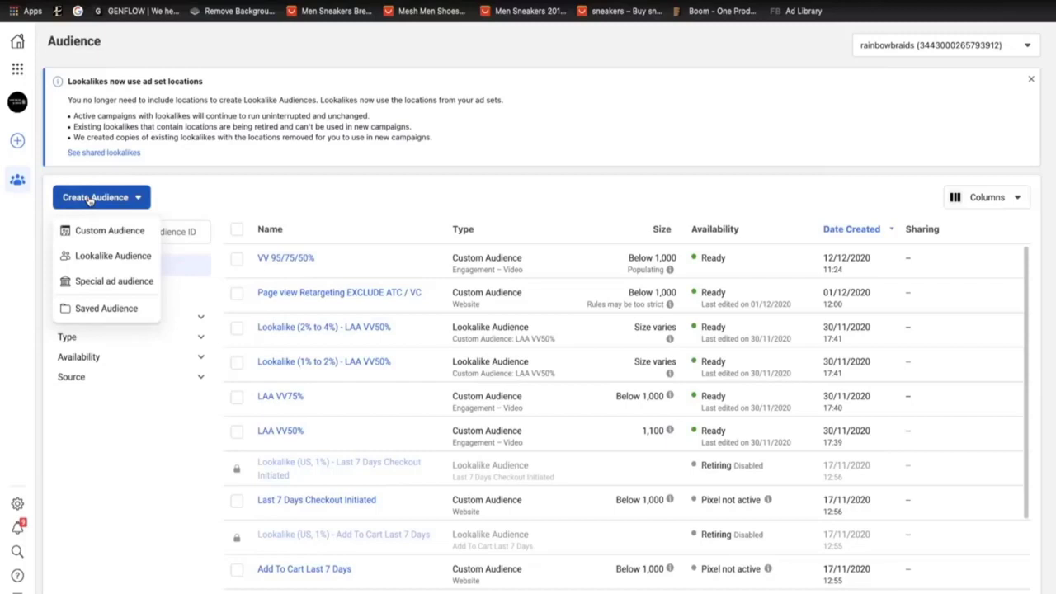
left_click(115, 257)
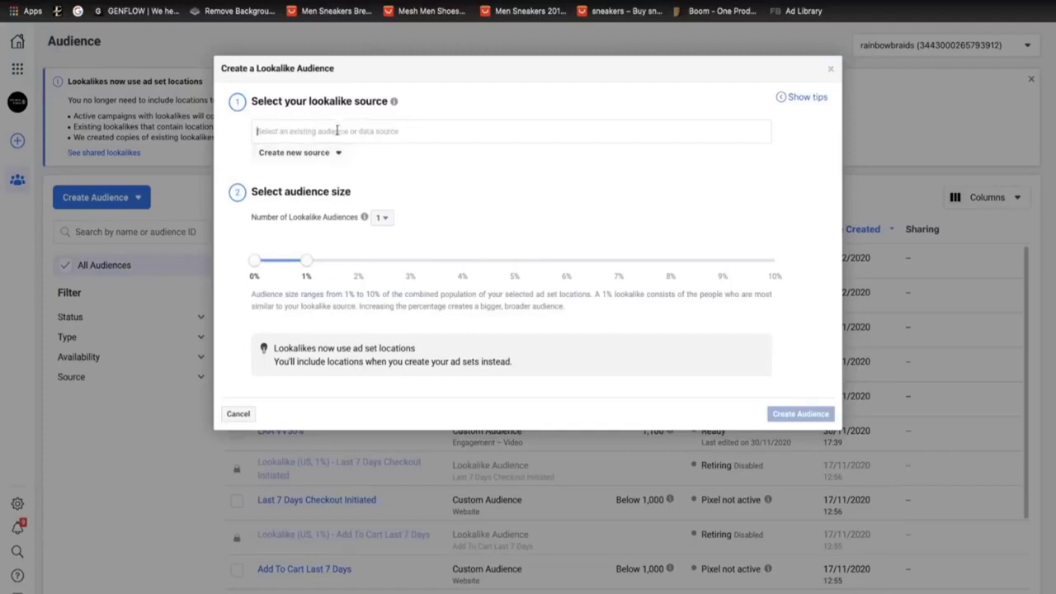
left_click(337, 131)
left_click(373, 165)
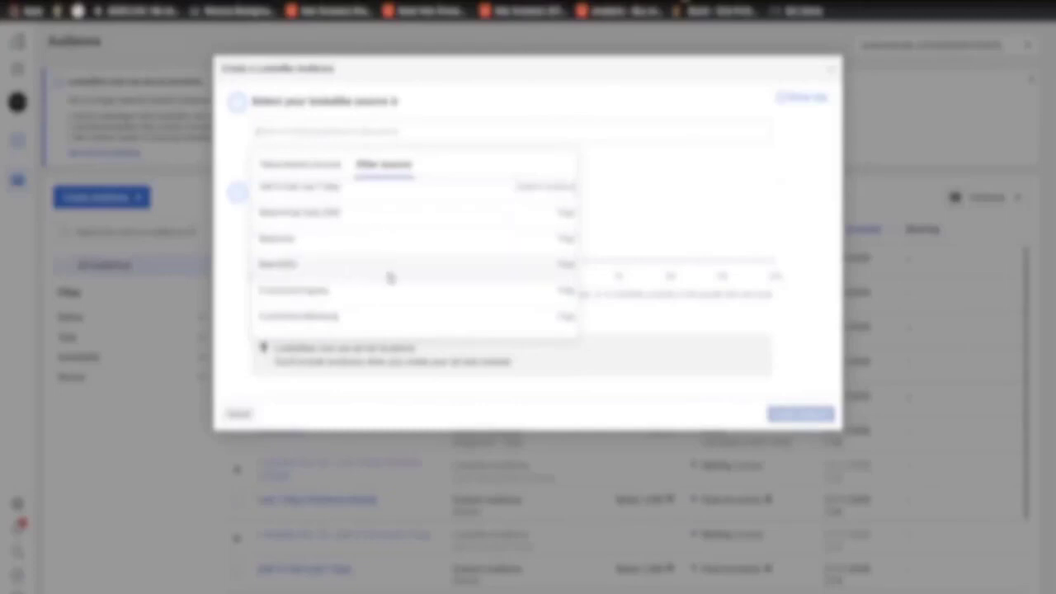
scroll(391, 278, "down", 3)
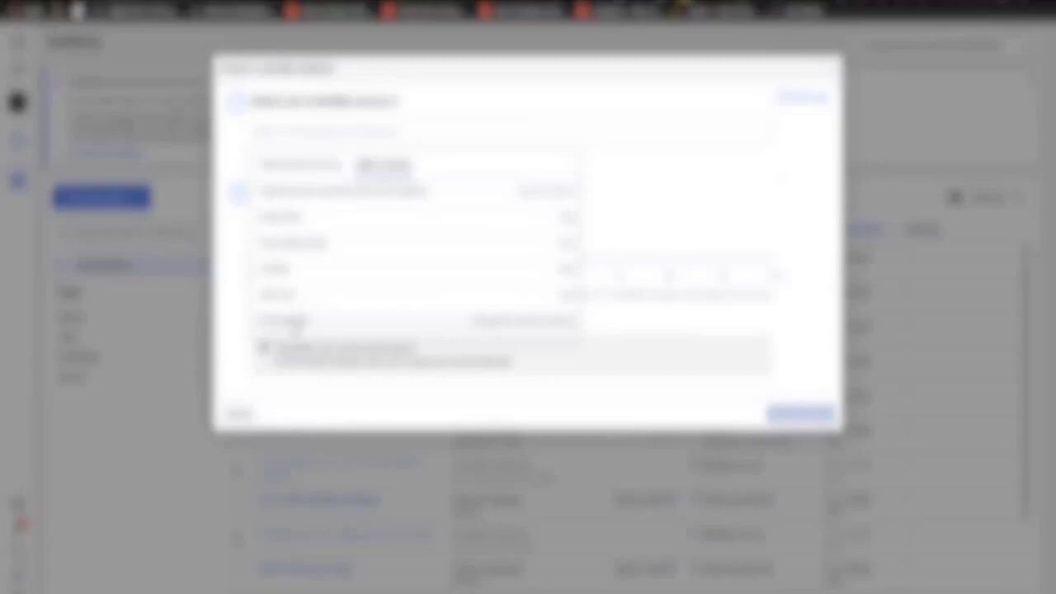
left_click(307, 324)
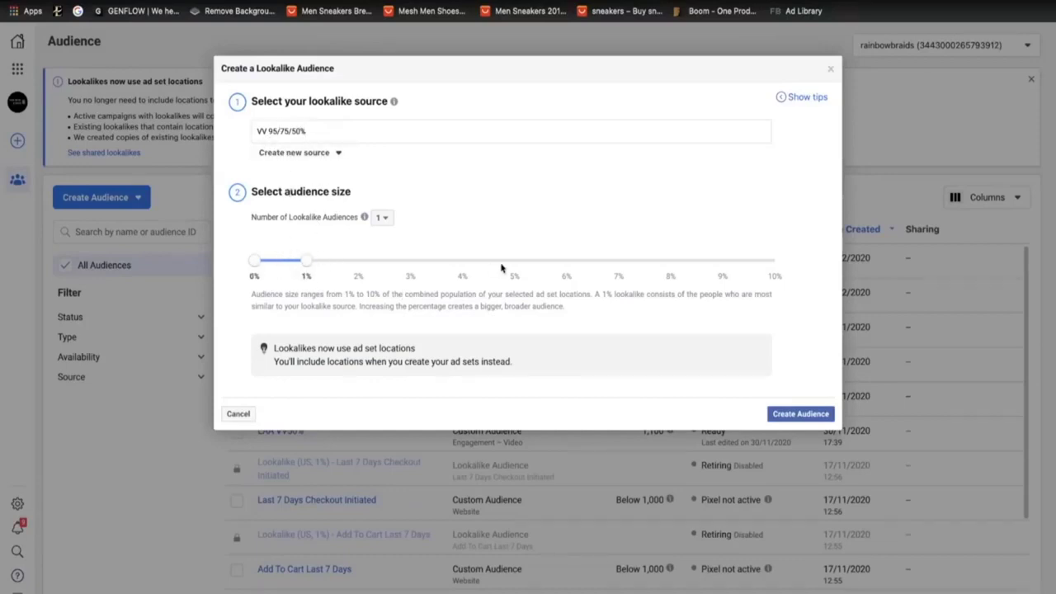
left_click(798, 414)
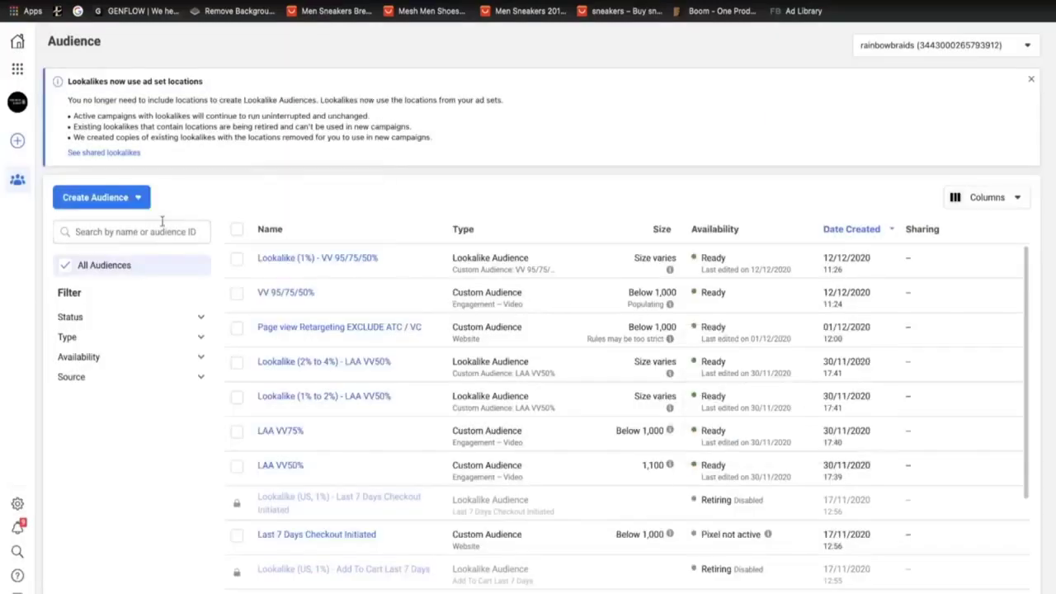
- Create another Lookalike Audience from "VV 95/75/50%" with the size range set from 1% to 2%
left_click(115, 199)
left_click(111, 255)
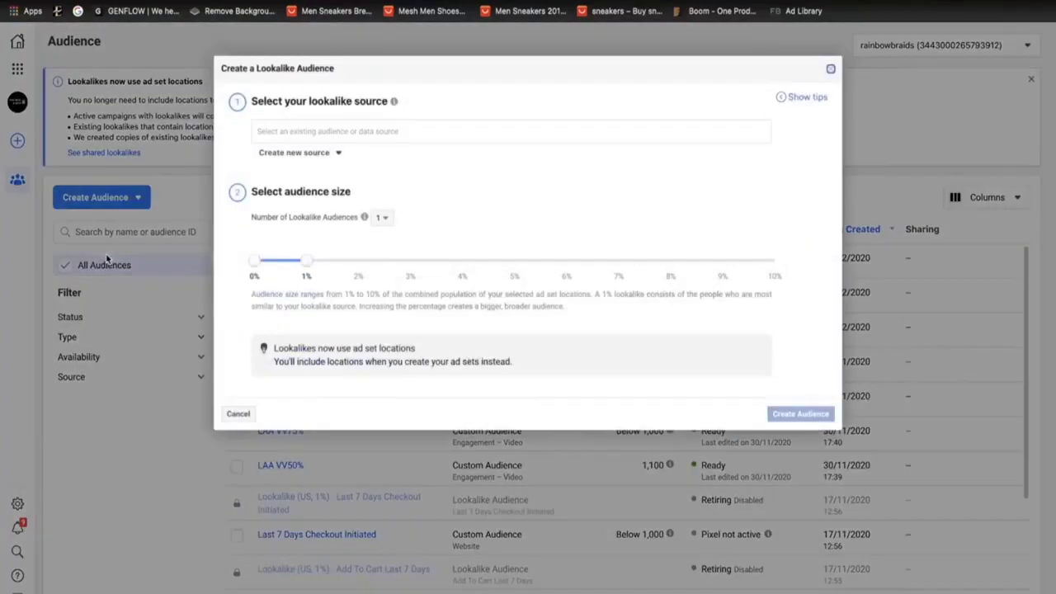
left_click(307, 131)
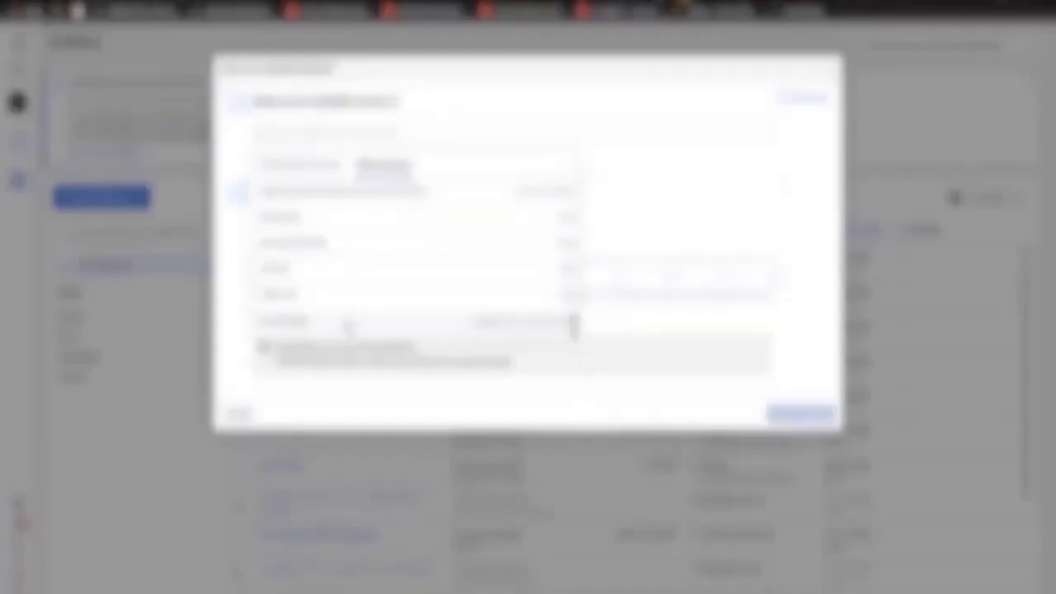
left_click(347, 326)
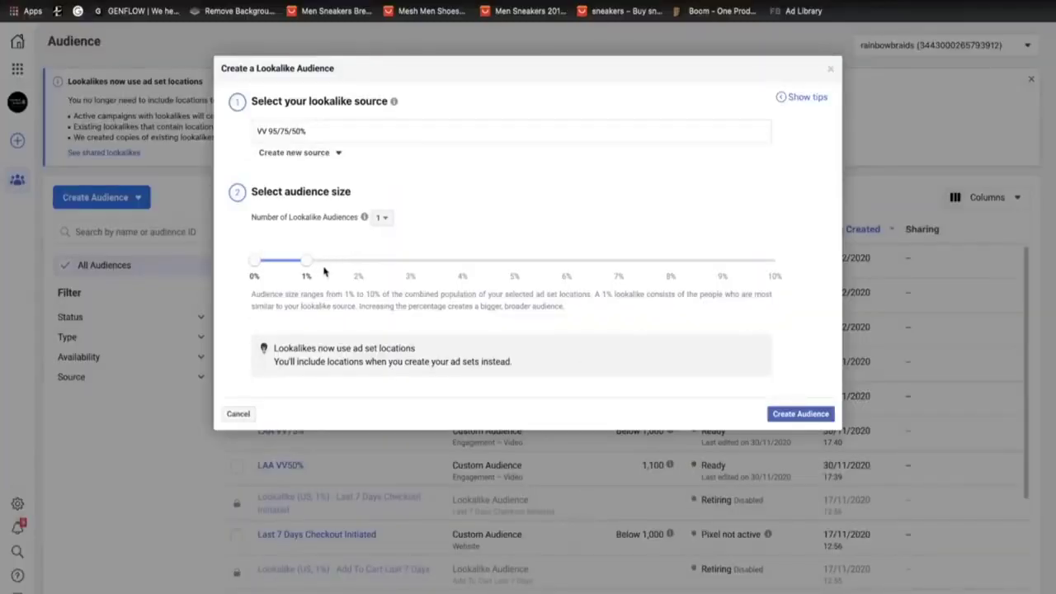
left_click_drag(307, 262, 358, 263)
left_click_drag(254, 262, 297, 262)
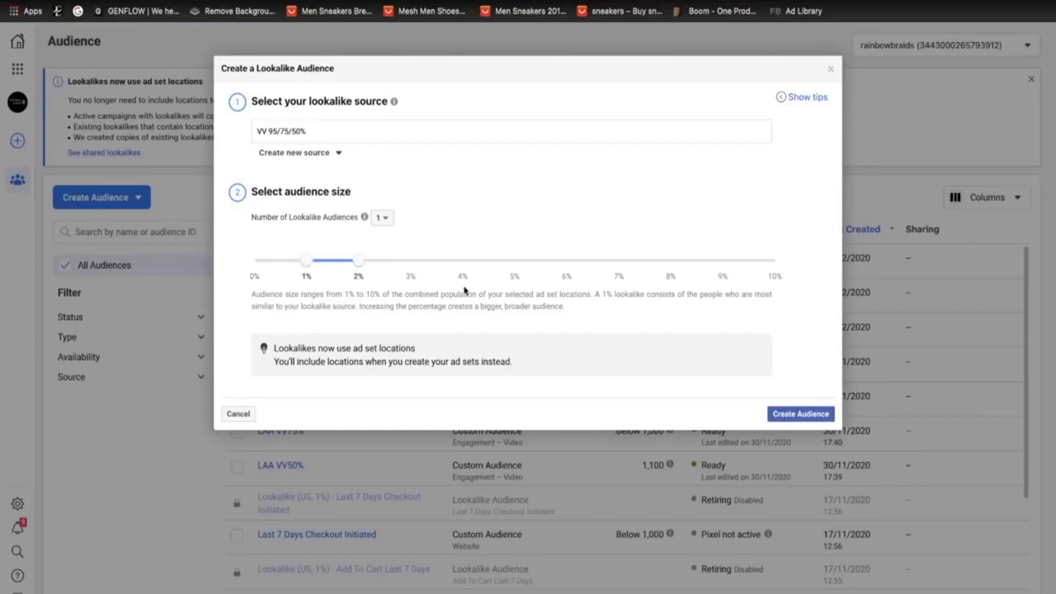
left_click(799, 414)
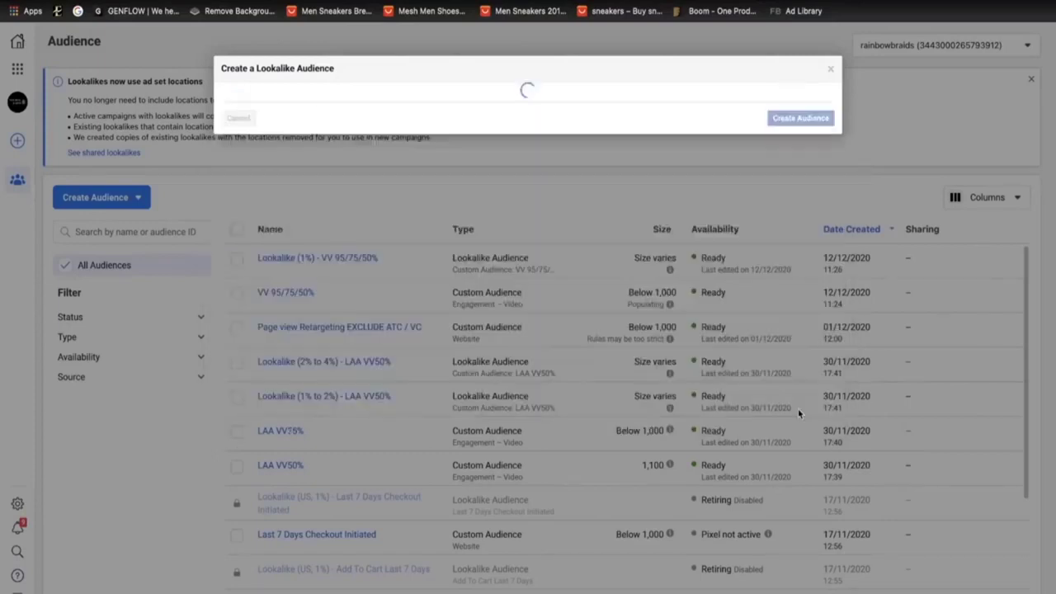
left_click(147, 203)
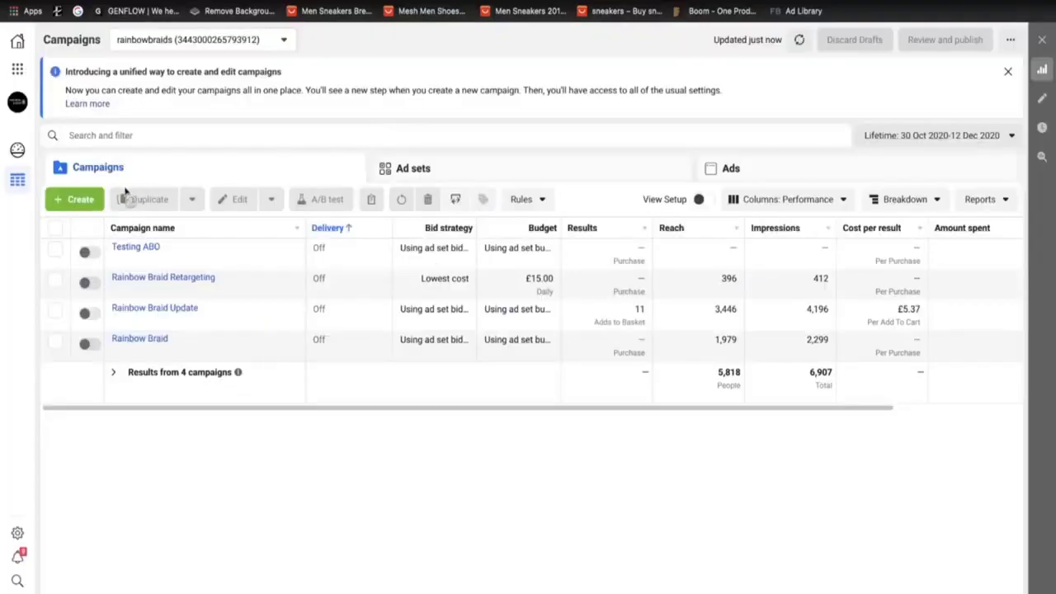
- Start a new campaign in the rainbowbraids ad account with the Conversions objective
left_click(77, 202)
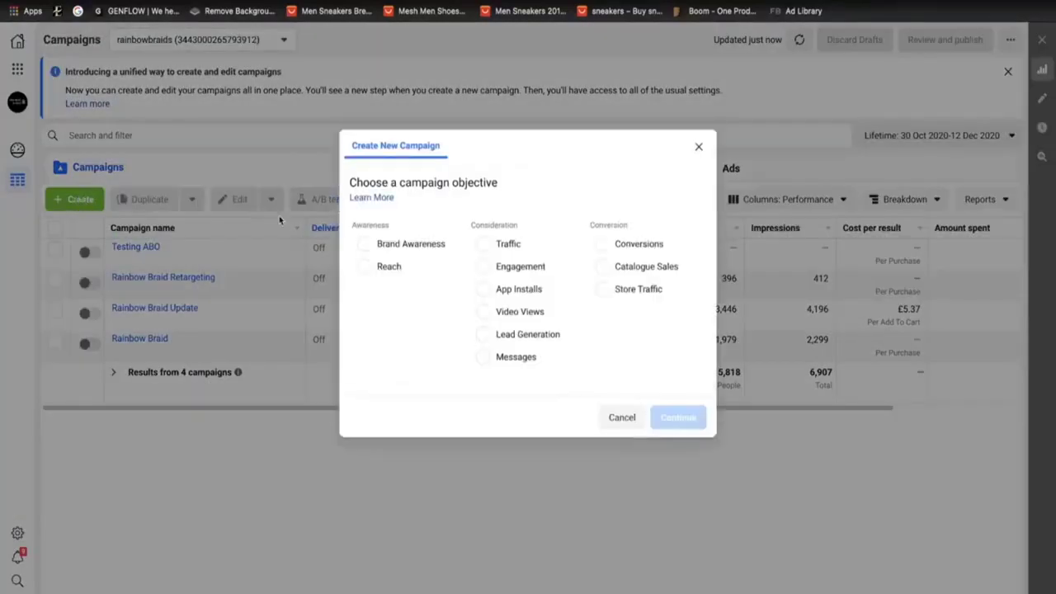
left_click(605, 242)
left_click(678, 515)
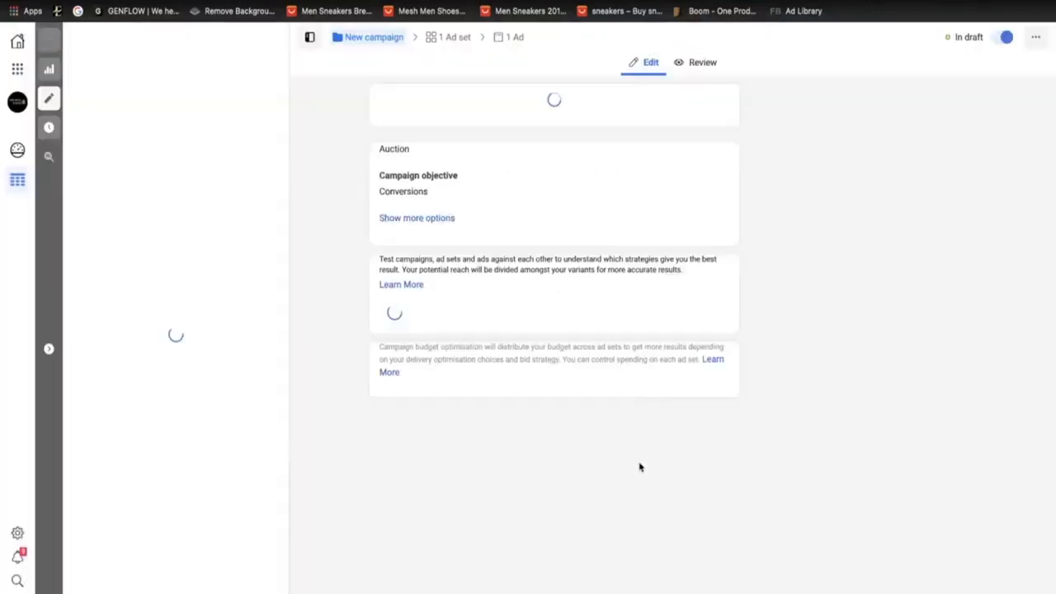
- Name the new campaign "VV 95 - 75 - 50% US"
left_click_drag(448, 132, 352, 134)
key("BackSpace")
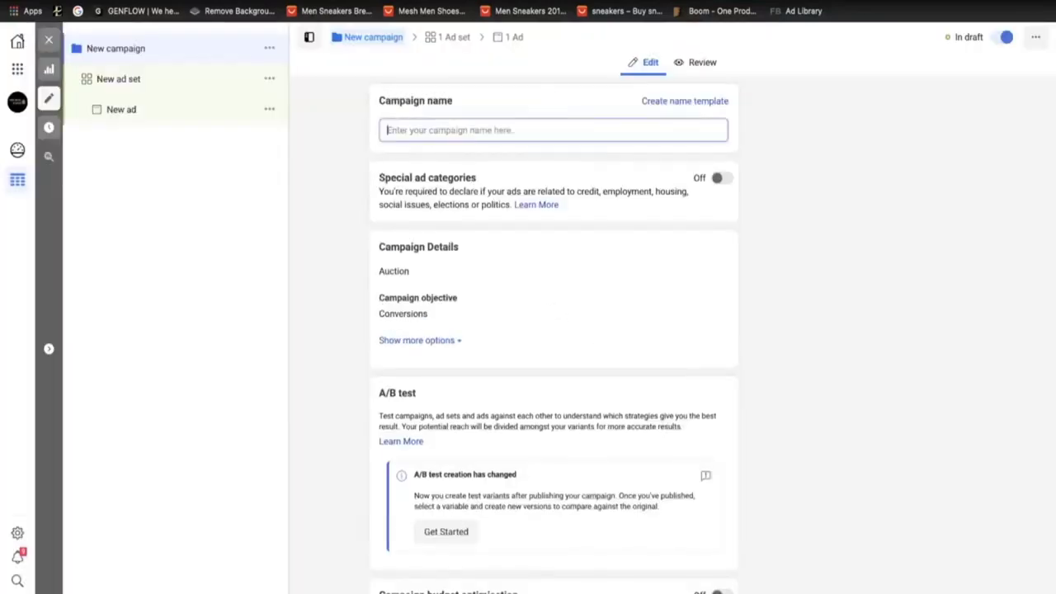
type("W")
type(" 9")
type("5 - 7")
type("5 - ")
type("50%")
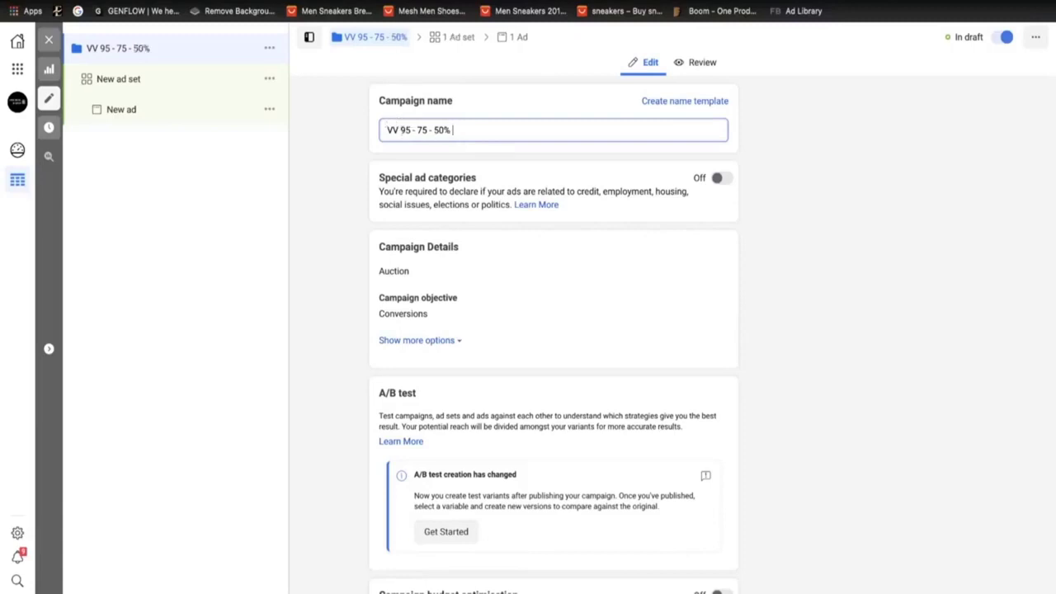
type(" US")
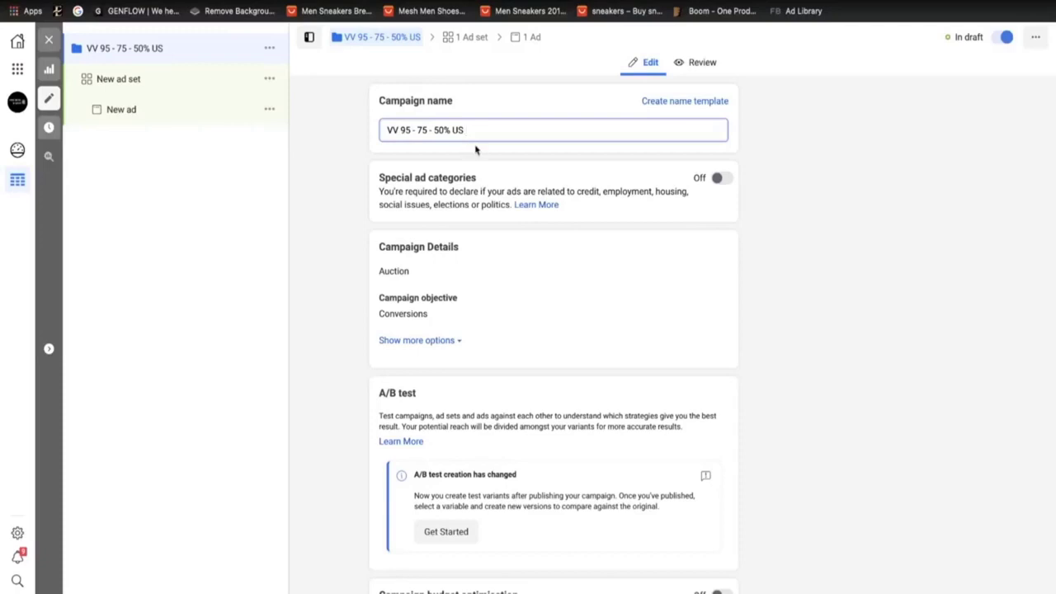
- Rename the campaign's new ad set as "LAA 1%"
scroll(512, 316, "down", 1)
scroll(511, 318, "up", 1)
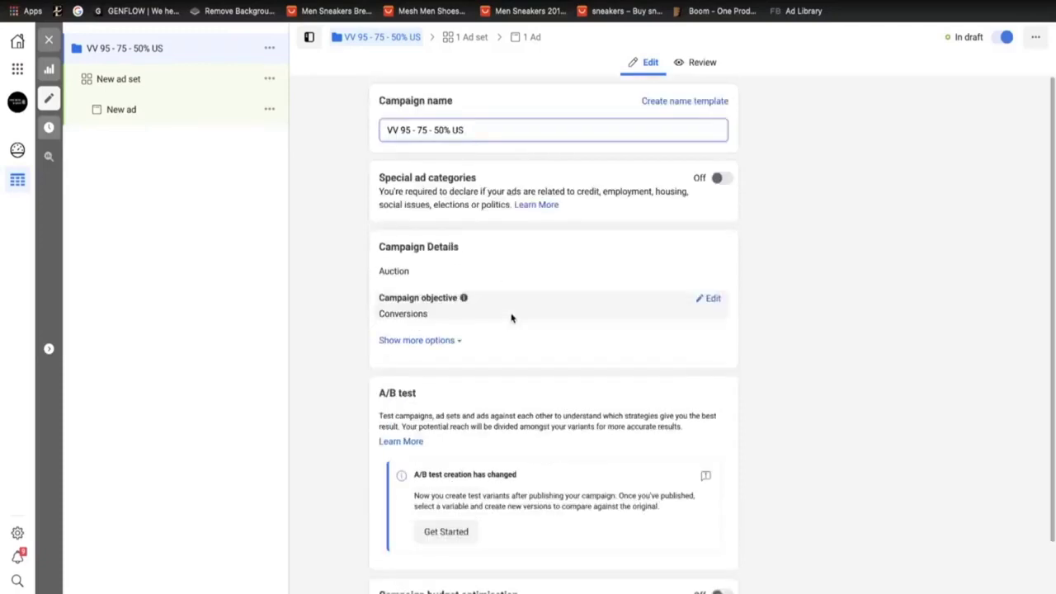
left_click(140, 80)
left_click(443, 133)
key("BackSpace")
key("BackSpace")
key("BackSpace")
key("BackSpace")
key("BackSpace")
key("BackSpace")
key("BackSpace")
key("BackSpace")
key("BackSpace")
key("BackSpace")
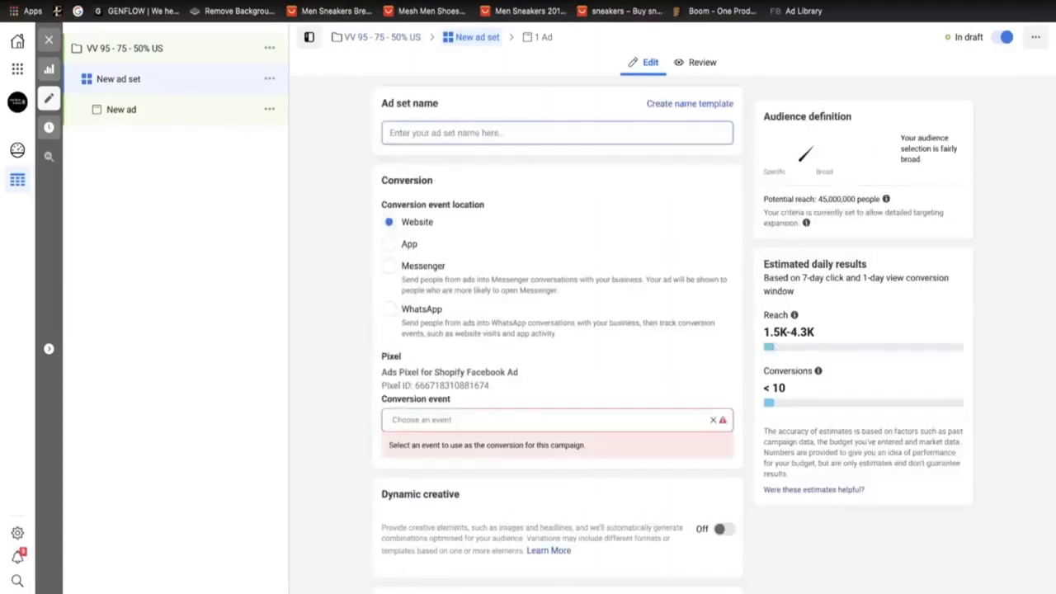
type("LAA 1 ")
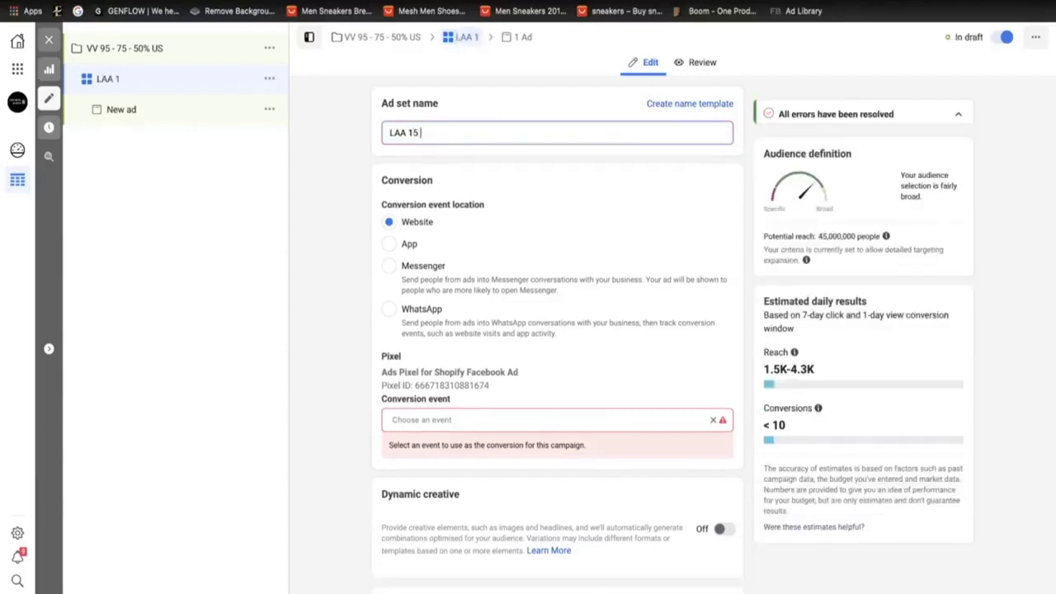
type("5")
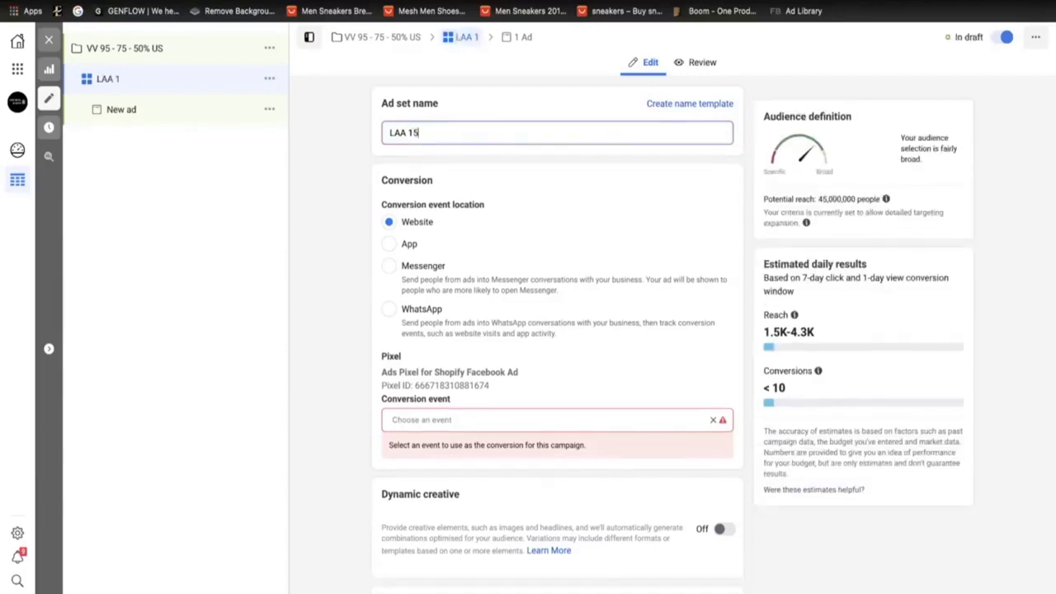
key("BackSpace")
type("%")
left_click(340, 191)
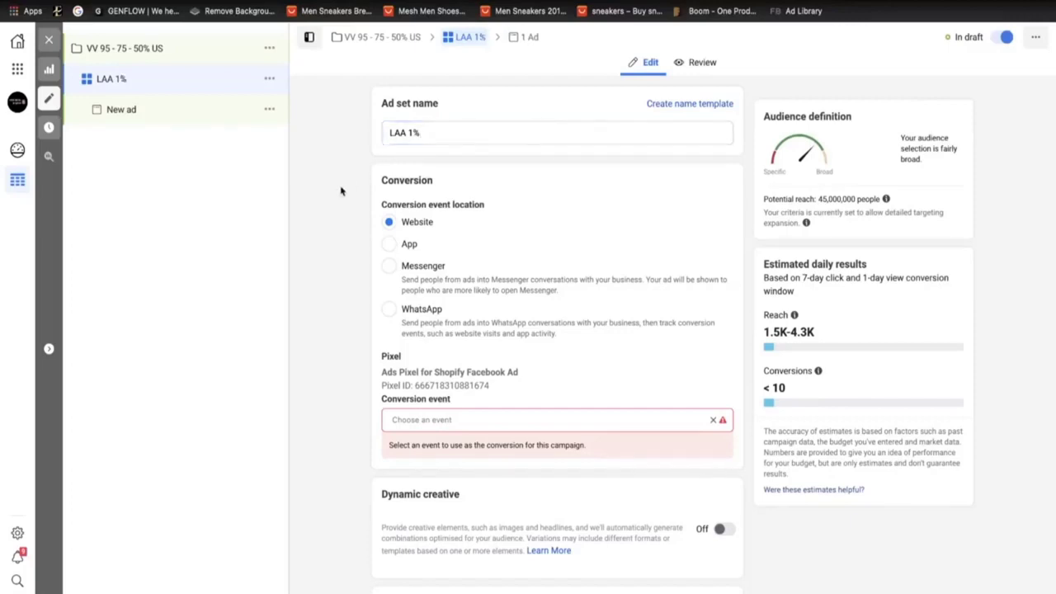
- Choose Purchase as the conversion event for the LAA 1% ad set
left_click(465, 419)
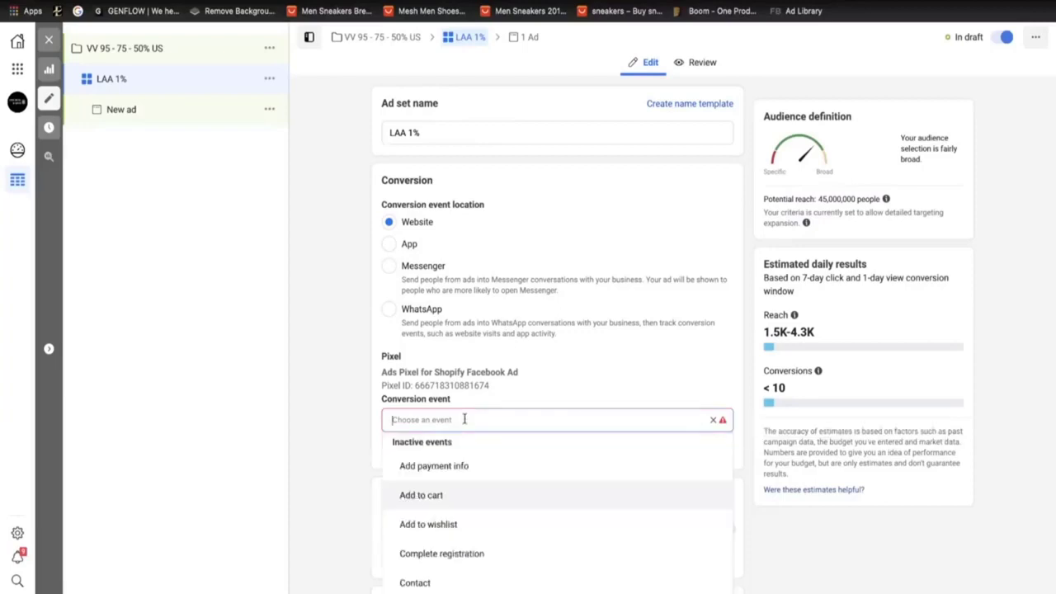
scroll(454, 482, "down", 5)
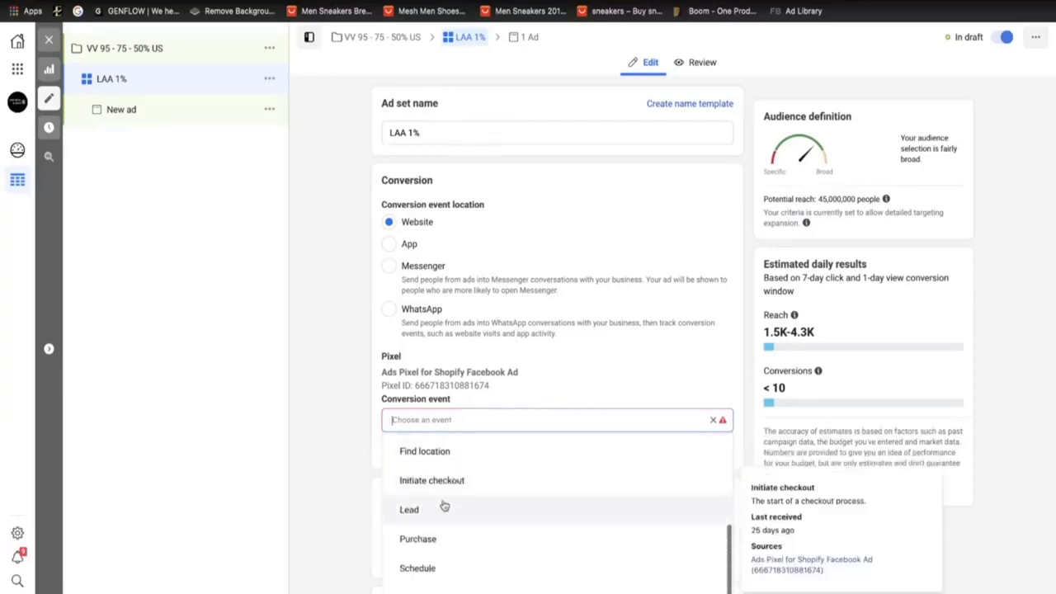
left_click(426, 547)
- Set the LAA 1% ad set's daily budget to £7.00
scroll(549, 388, "down", 5)
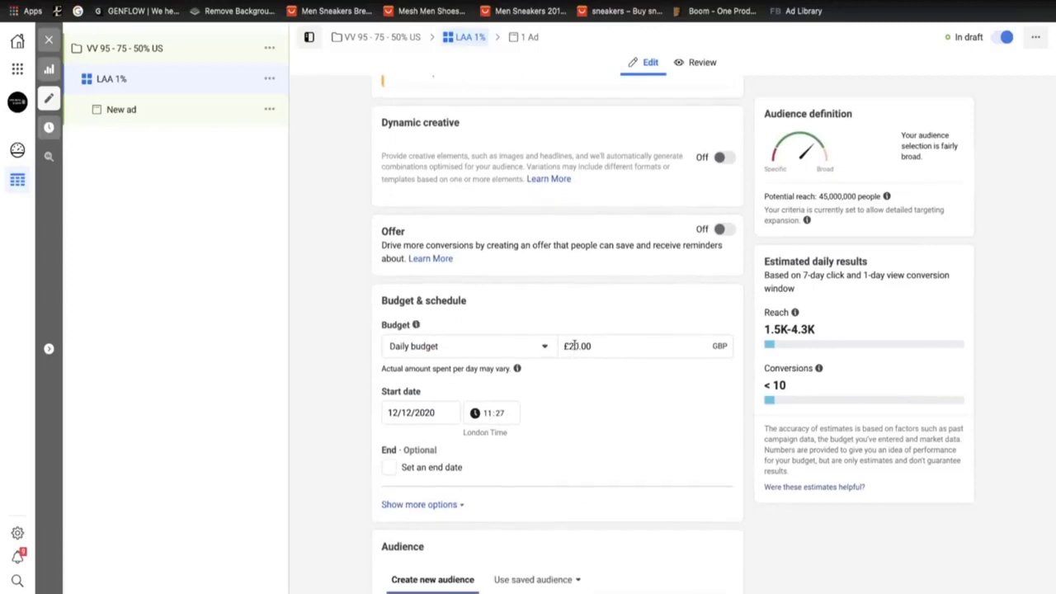
left_click(575, 346)
key("BackSpace")
type("7")
key("BackSpace")
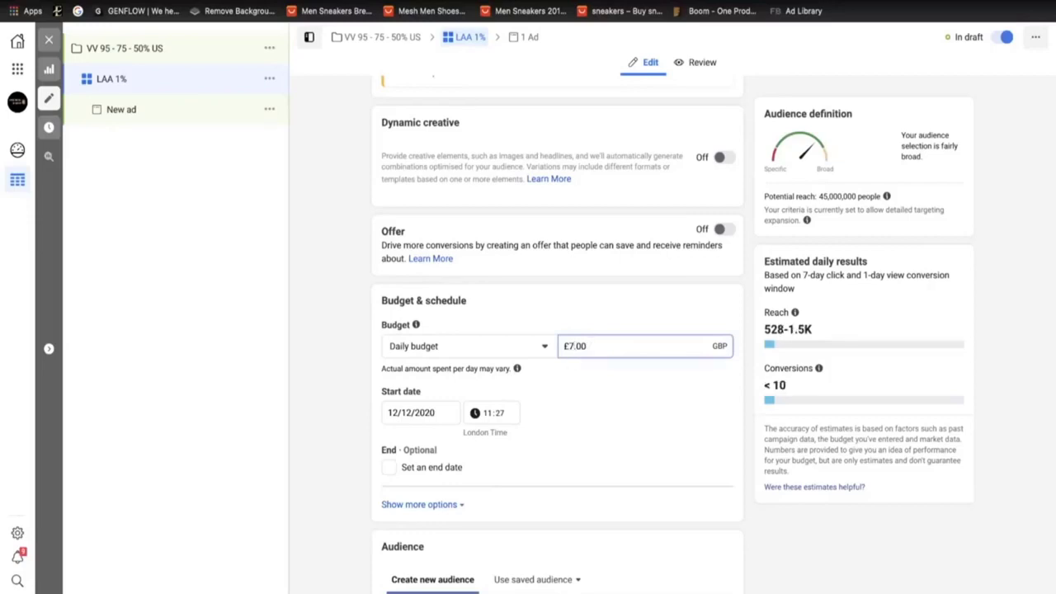
- Add "Lookalike (1% to 2%) - VV 95/75/50%" to the ad set's Custom Audiences
scroll(603, 353, "down", 4)
left_click(490, 306)
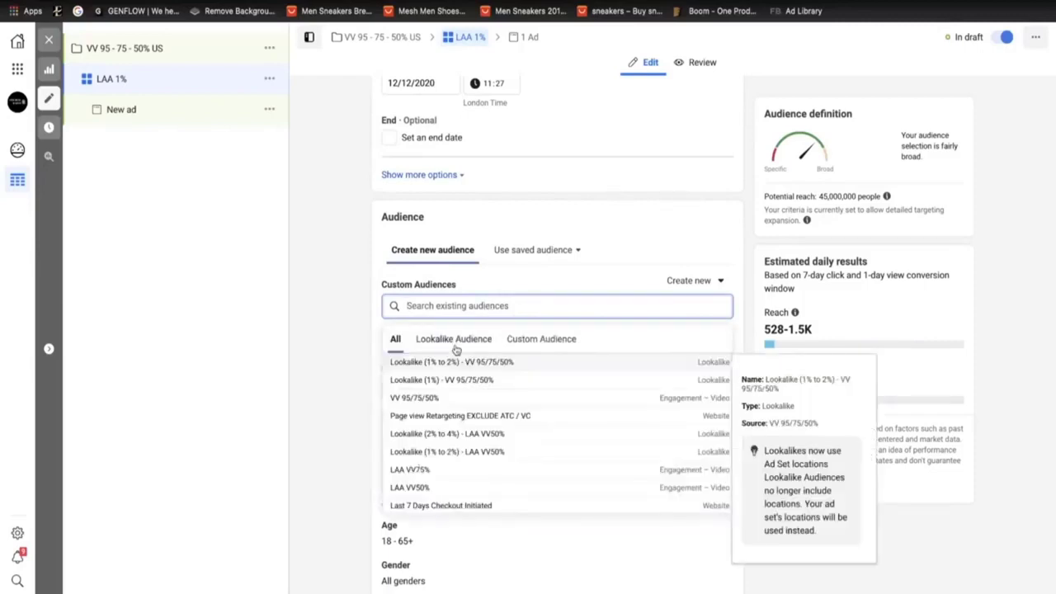
left_click(414, 366)
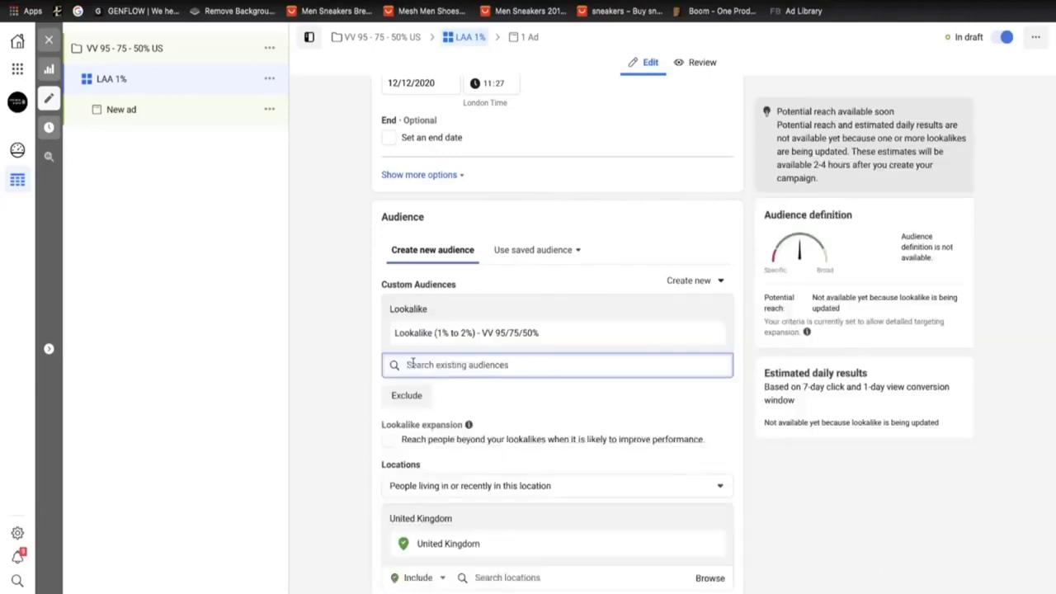
left_click(603, 253)
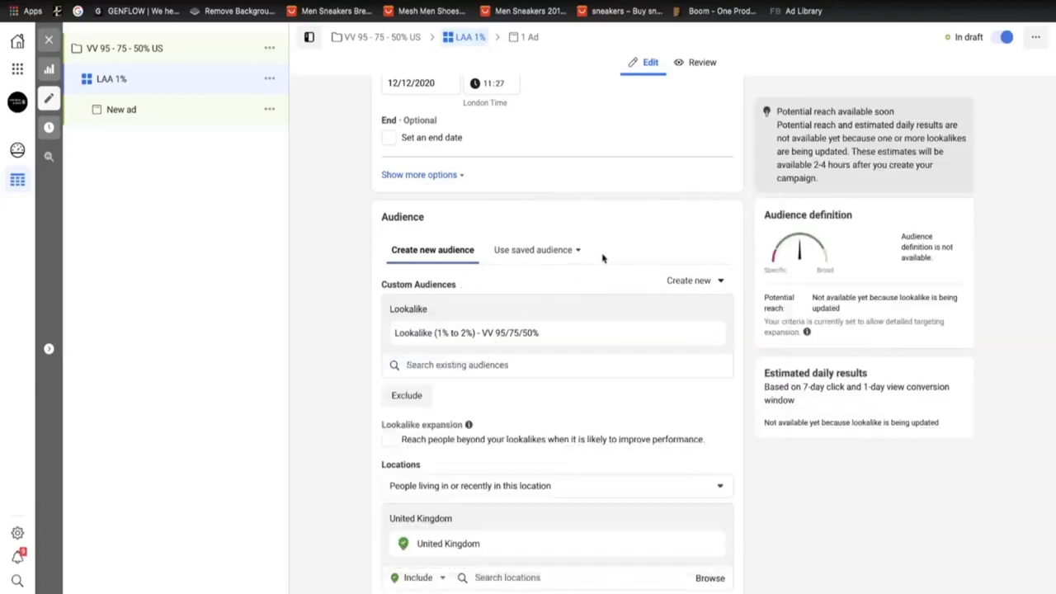
- Replace the United Kingdom with the United States as the ad set's targeted location
scroll(571, 368, "down", 3)
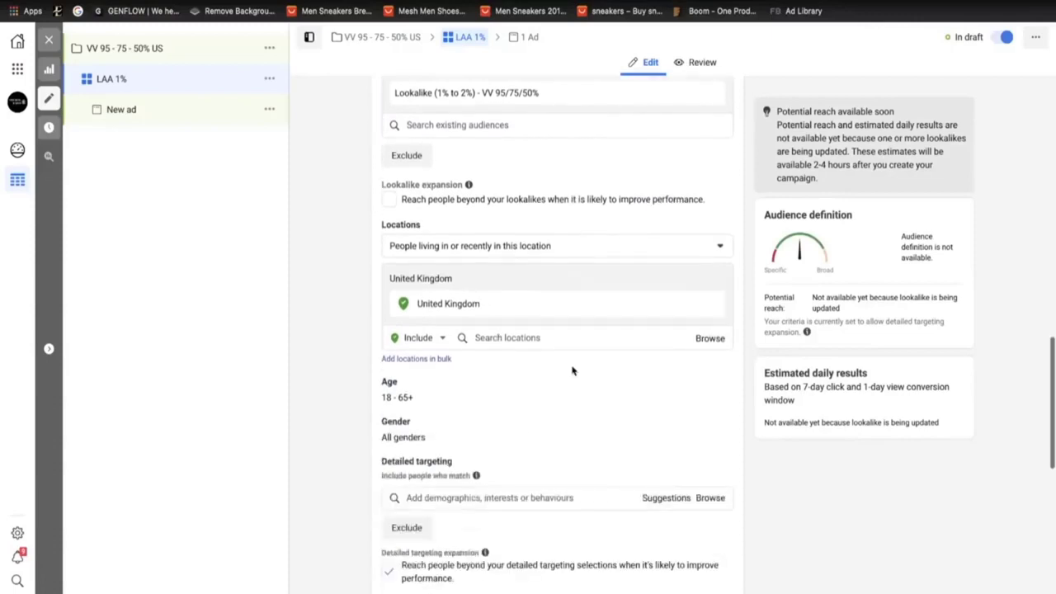
left_click(713, 305)
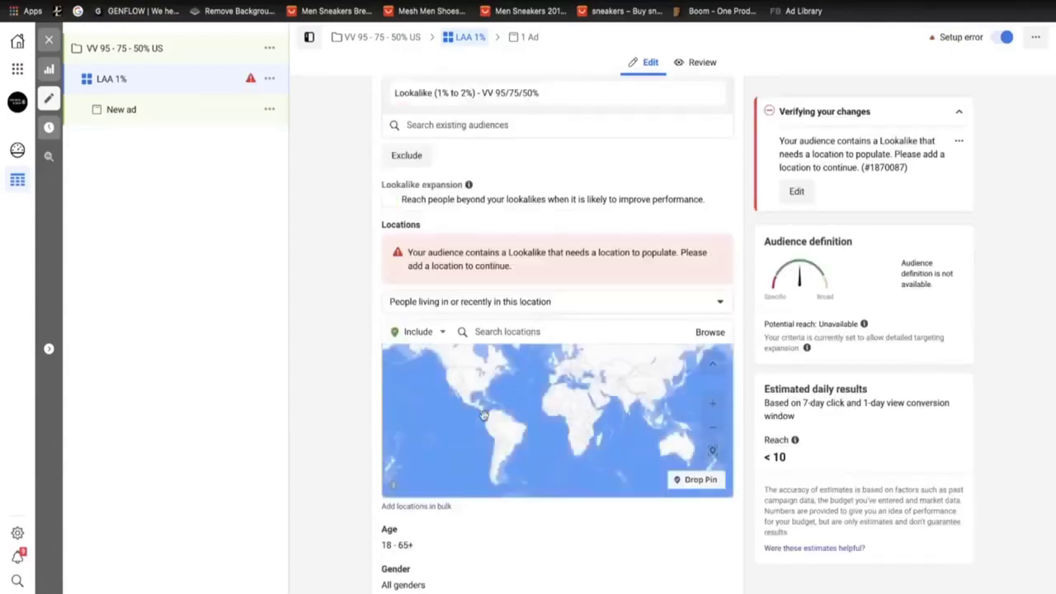
left_click(501, 332)
left_click(501, 377)
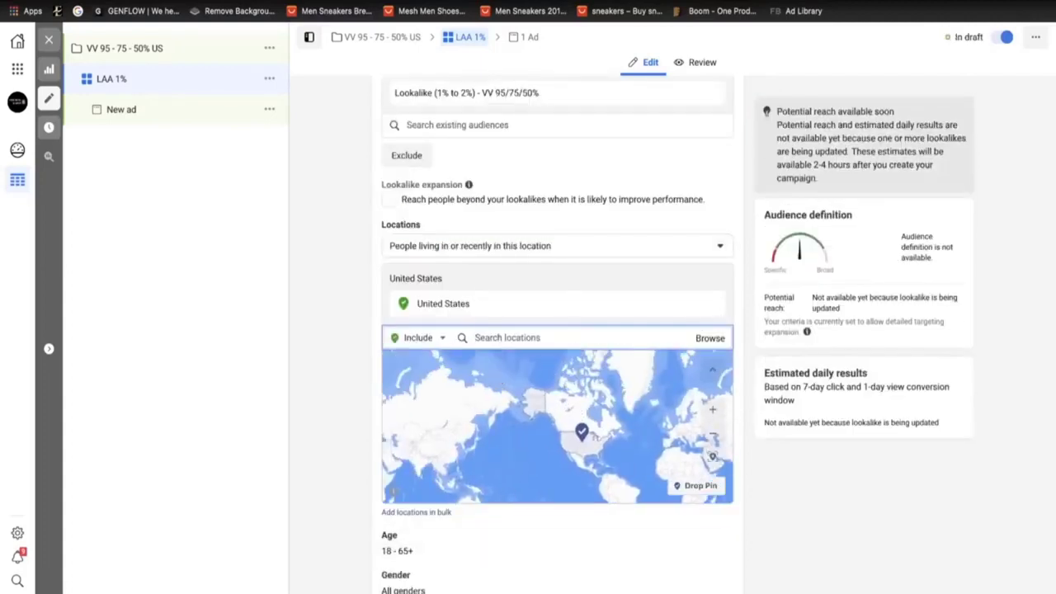
- Review the ad set's age, gender, detailed targeting, placement and delivery settings
scroll(508, 542, "down", 5)
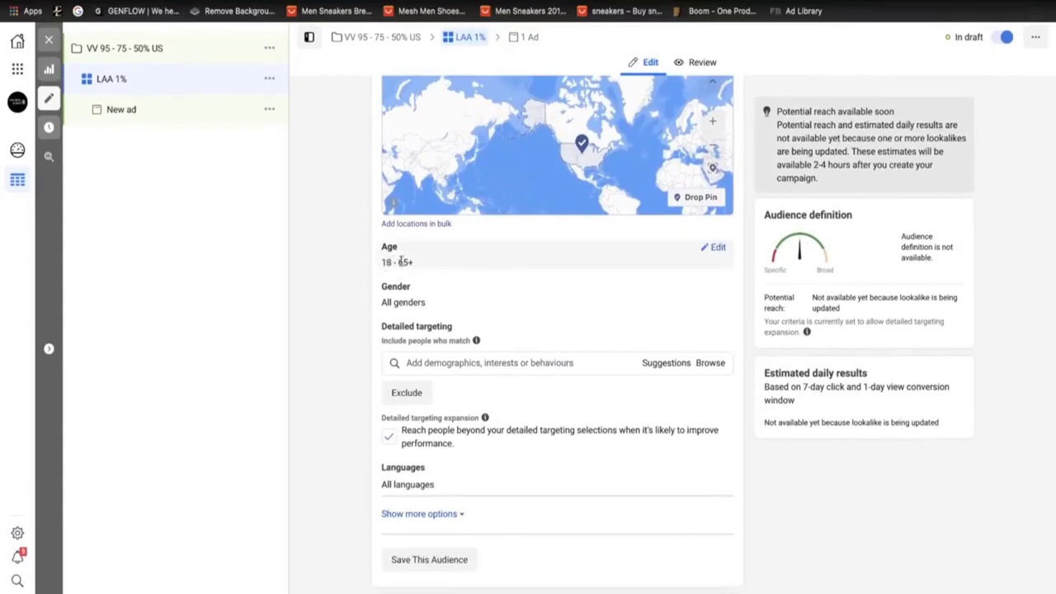
scroll(447, 338, "down", 2)
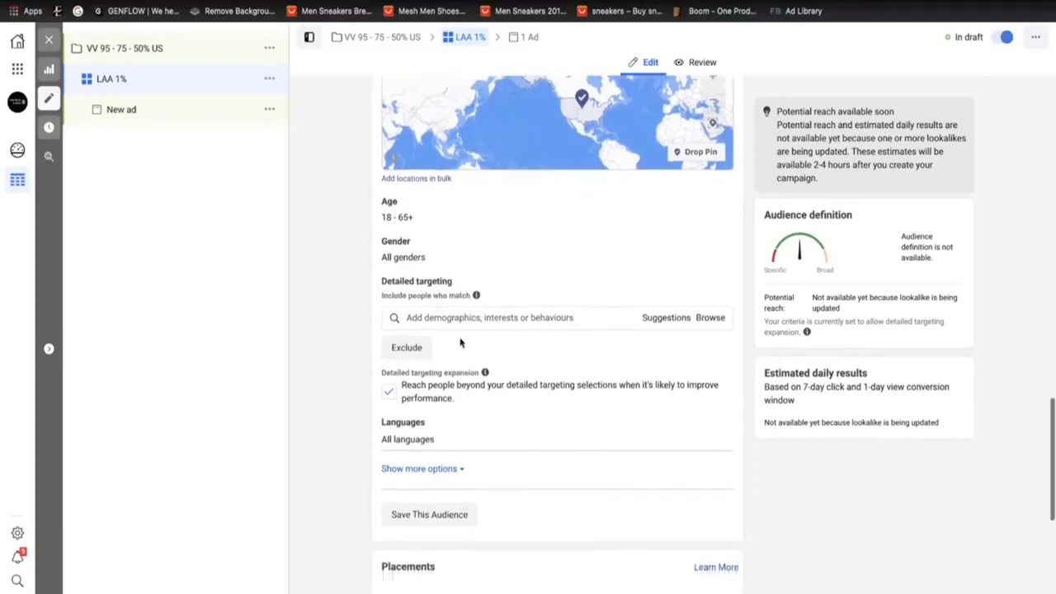
scroll(481, 358, "down", 2)
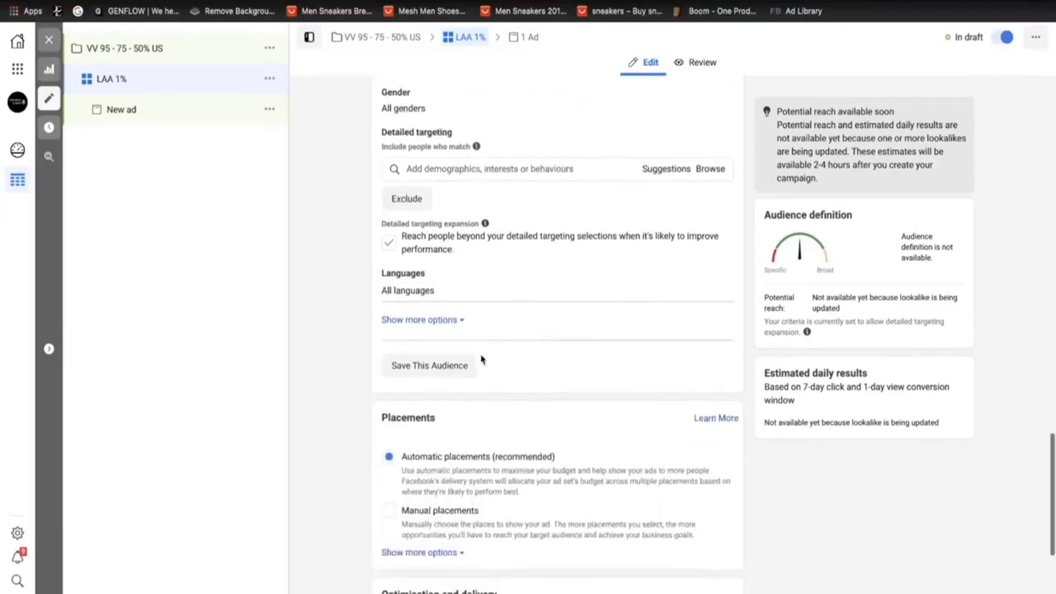
scroll(512, 415, "down", 4)
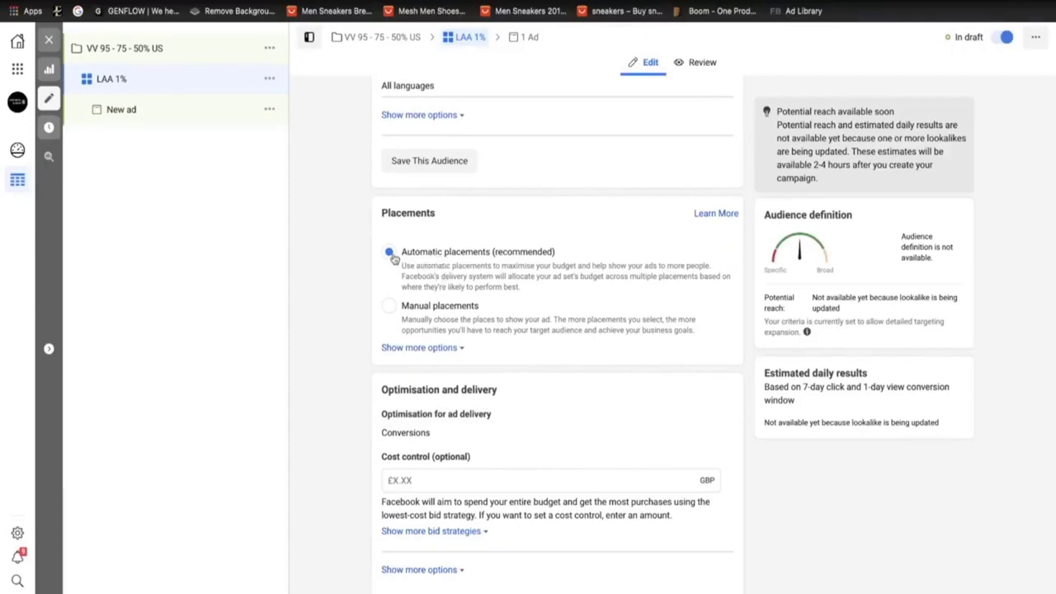
scroll(521, 391, "up", 15)
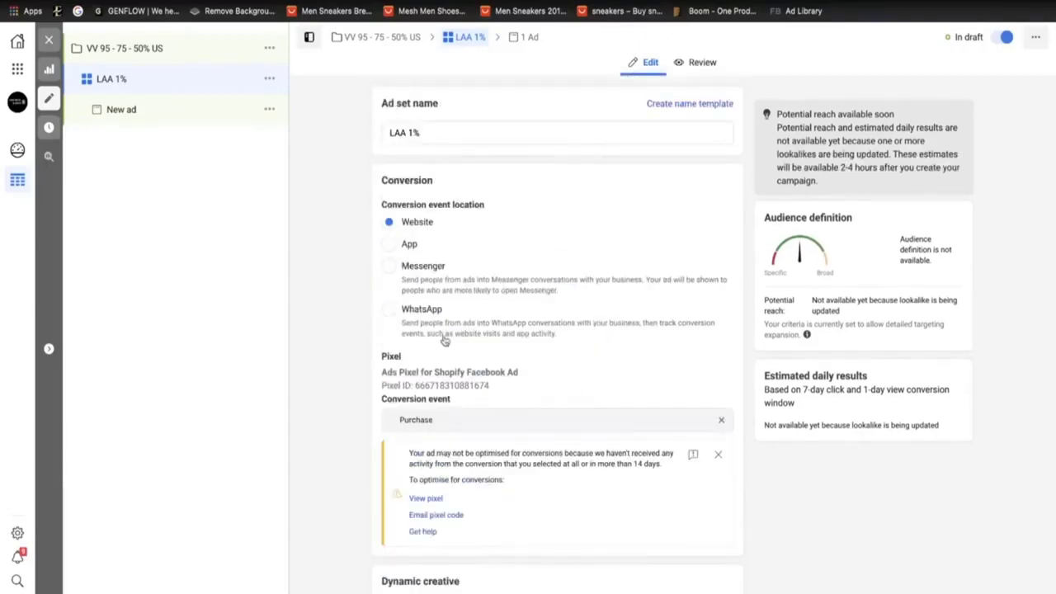
- Rename the new ad in the LAA 1% ad set as "winning creative" and dismiss the text options recommendation
left_click(136, 113)
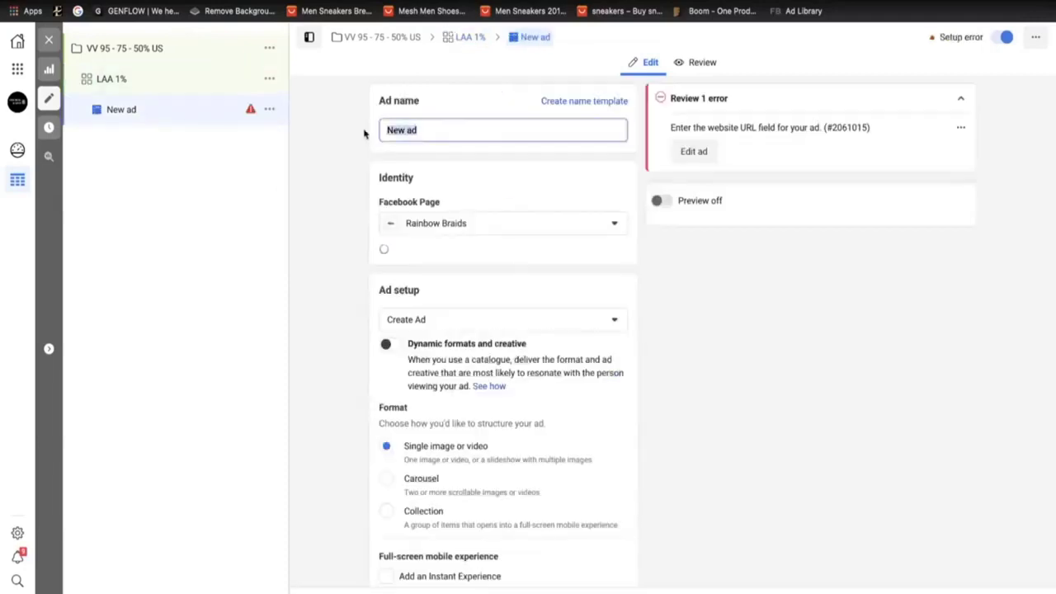
triple_click(381, 130)
type("winning ")
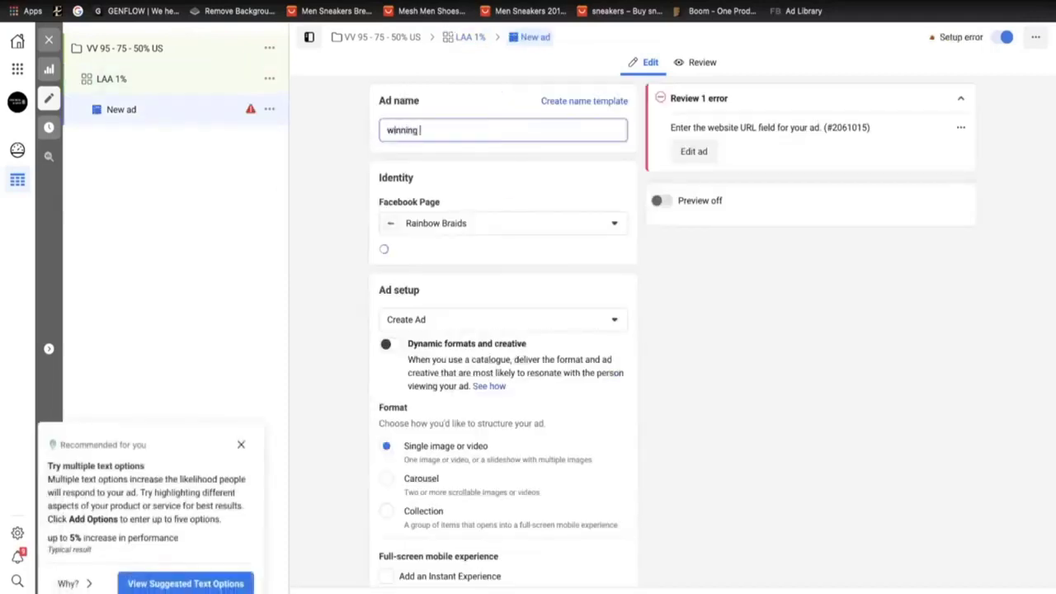
type("creatove")
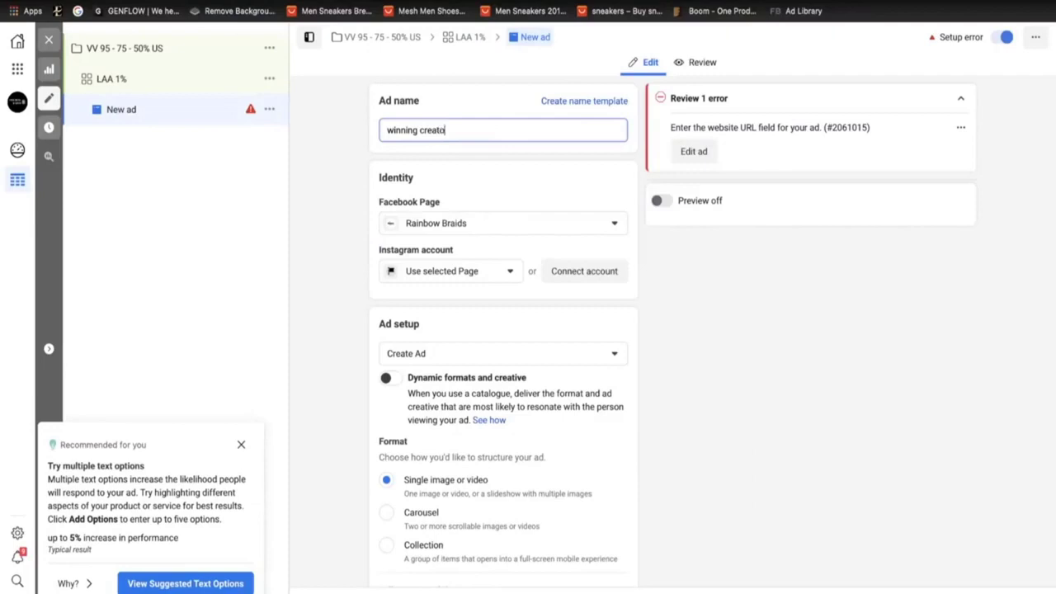
right_click(443, 131)
left_click(471, 139)
left_click(241, 444)
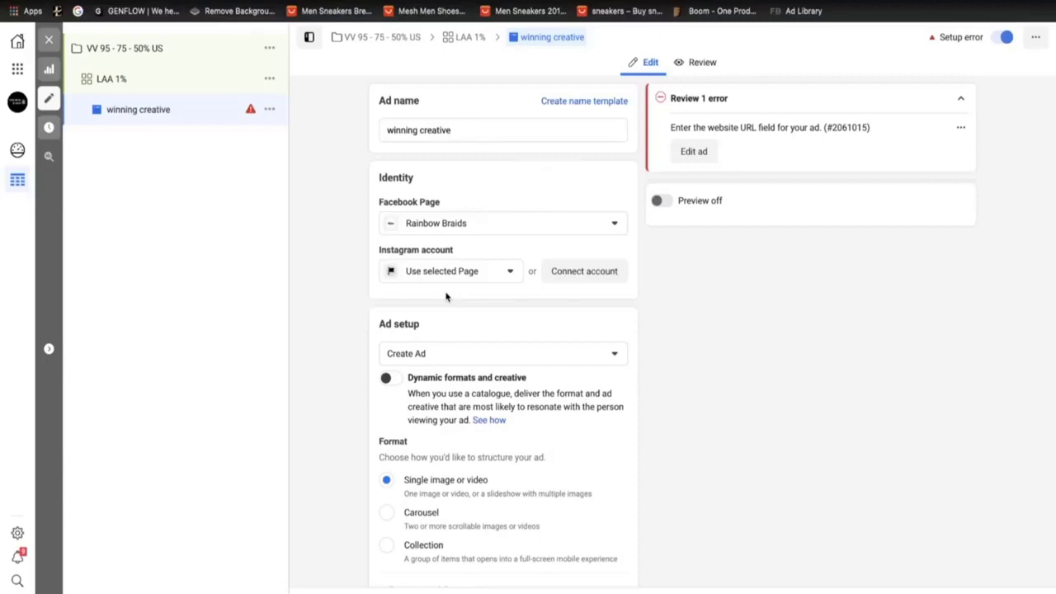
- Duplicate the LAA 1% ad set within the original campaign, making 9 copies
left_click(181, 80)
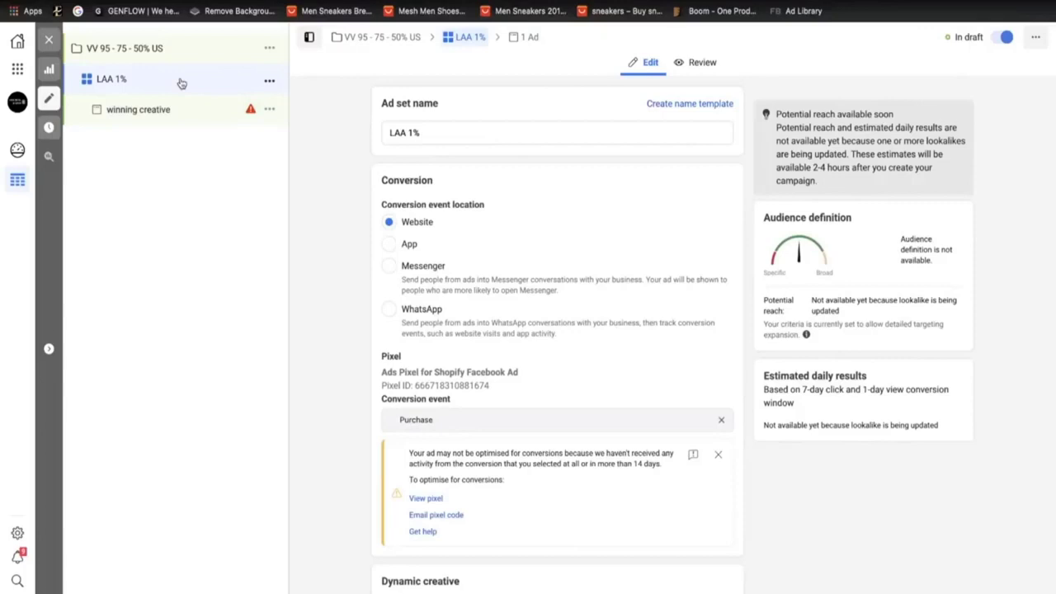
left_click(269, 81)
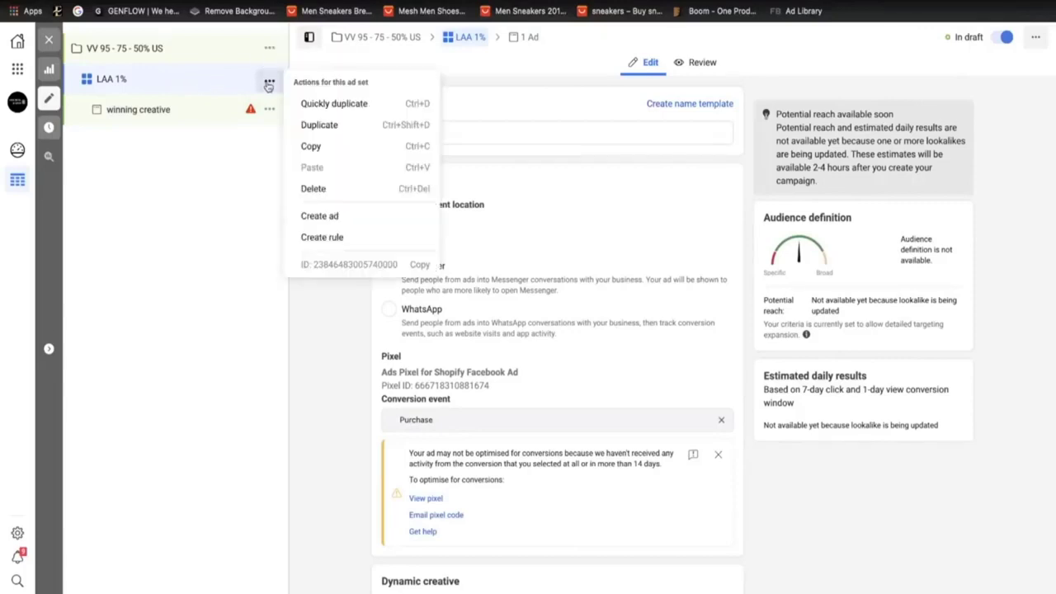
left_click(308, 125)
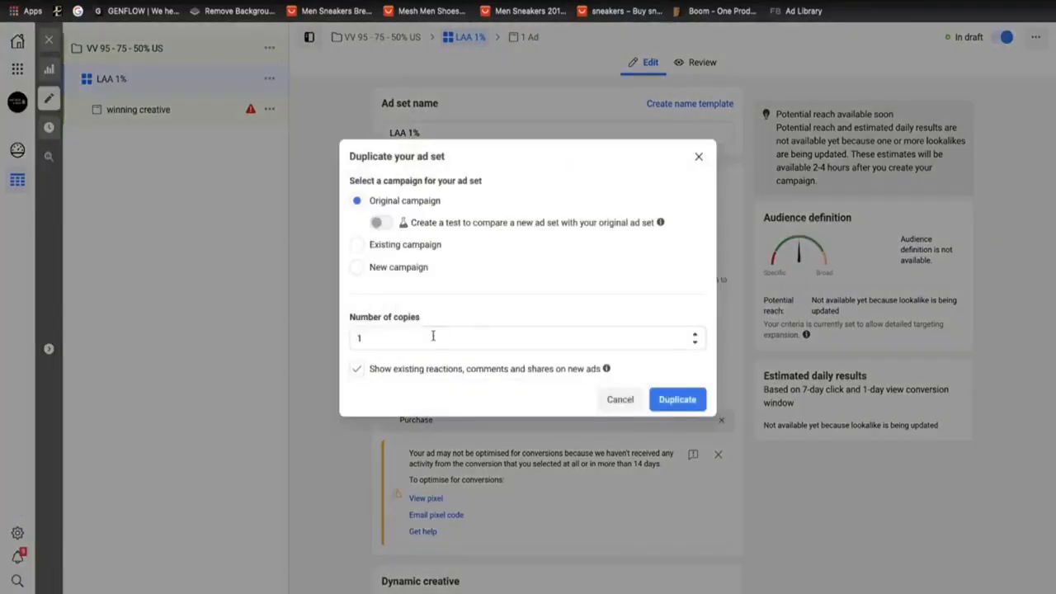
left_click(433, 336)
key("BackSpace")
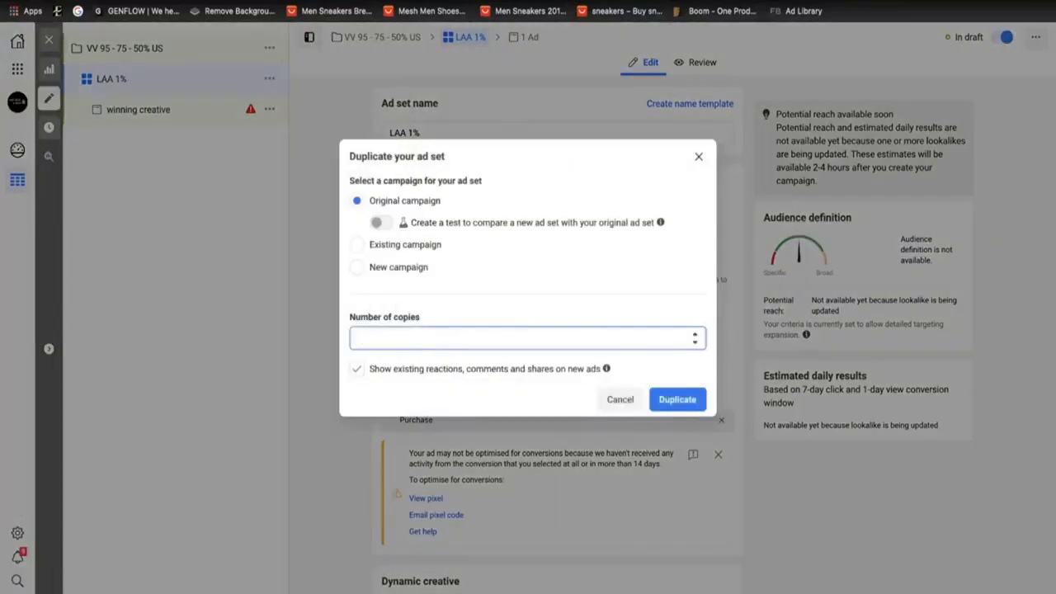
left_click(675, 399)
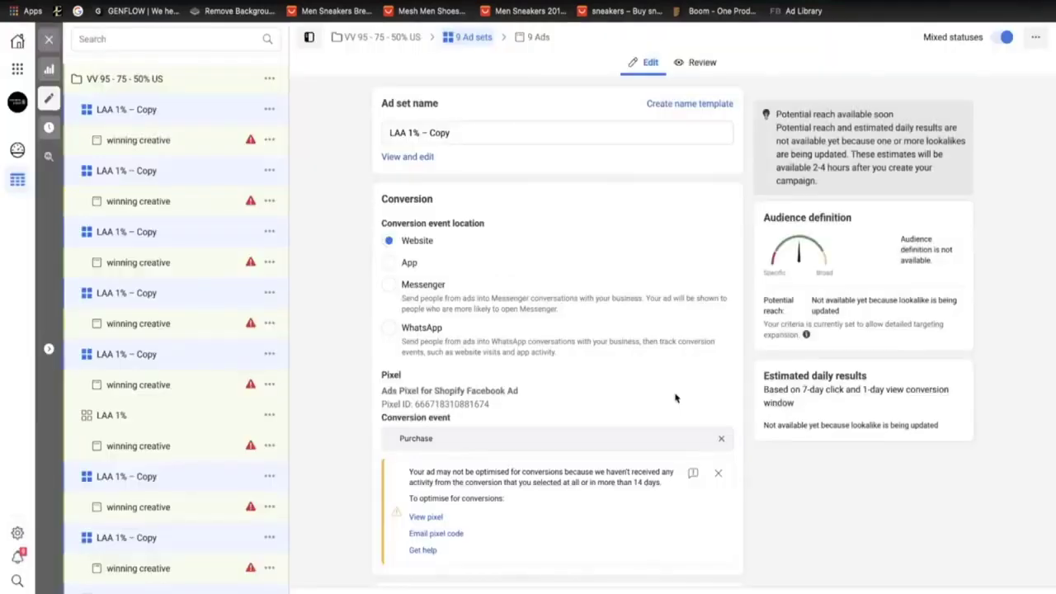
- Rename all the selected ad set copies as "LAA 2%", removing the "– Copy" suffix
mouse_move(254, 454)
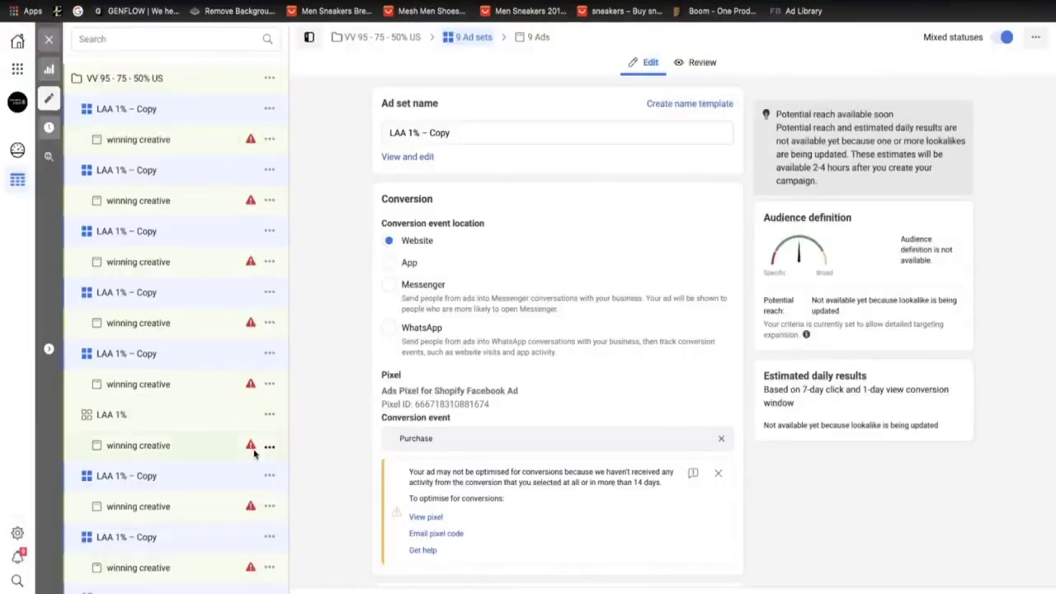
left_click(410, 133)
key("BackSpace")
type("2")
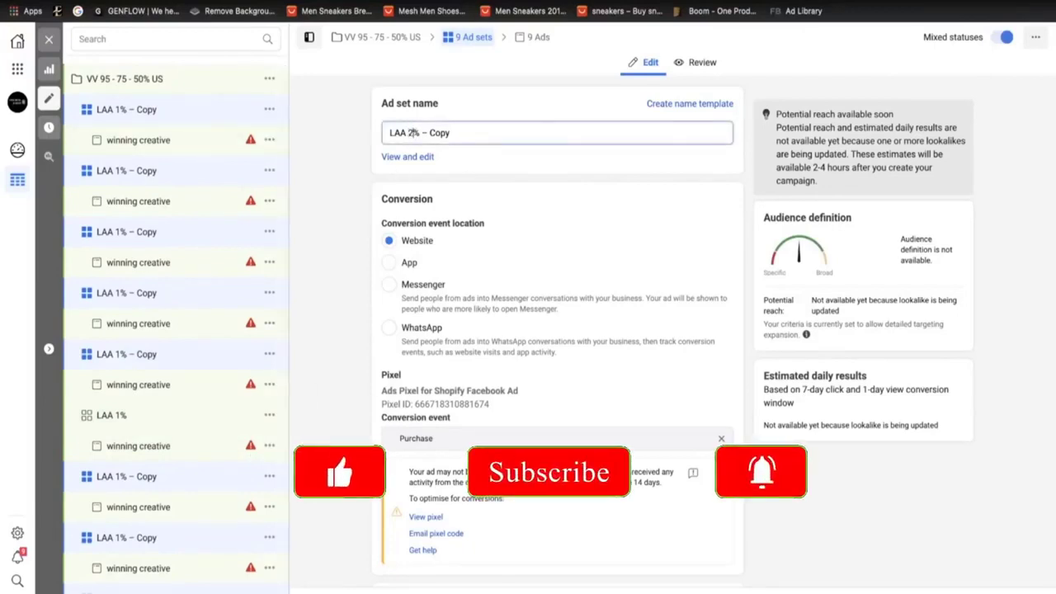
left_click(467, 135)
key("BackSpace")
key("BackSpace")
key("BackSpace")
key("BackSpace")
key("BackSpace")
key("BackSpace")
key("BackSpace")
- Remove the Lookalike (1% to 2%) audience from the copied ad sets and try "Lookalike (1%) - VV 95/75/50%" in its place
scroll(497, 282, "down", 8)
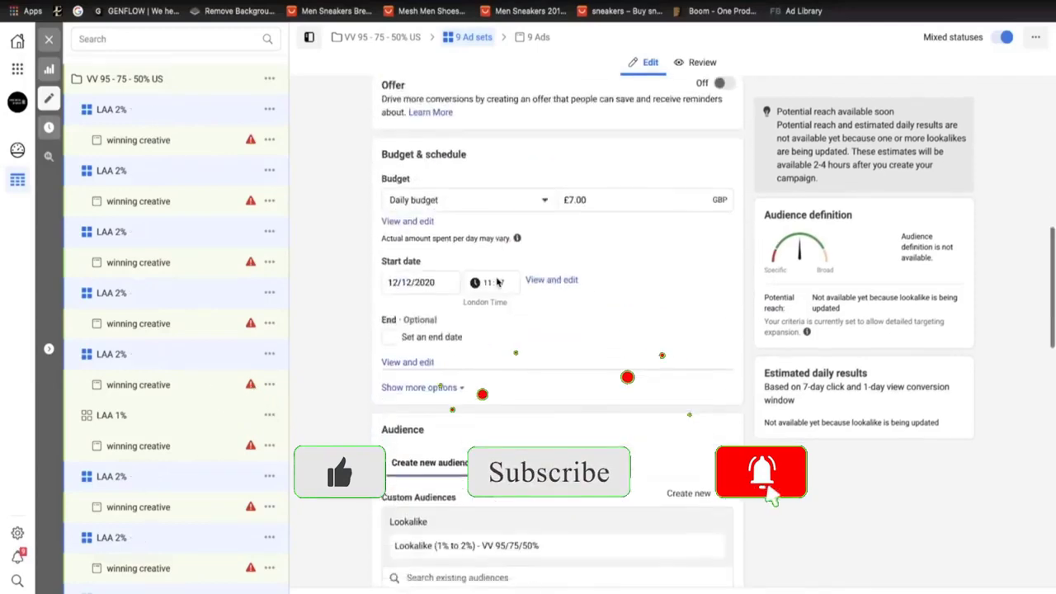
scroll(498, 282, "down", 3)
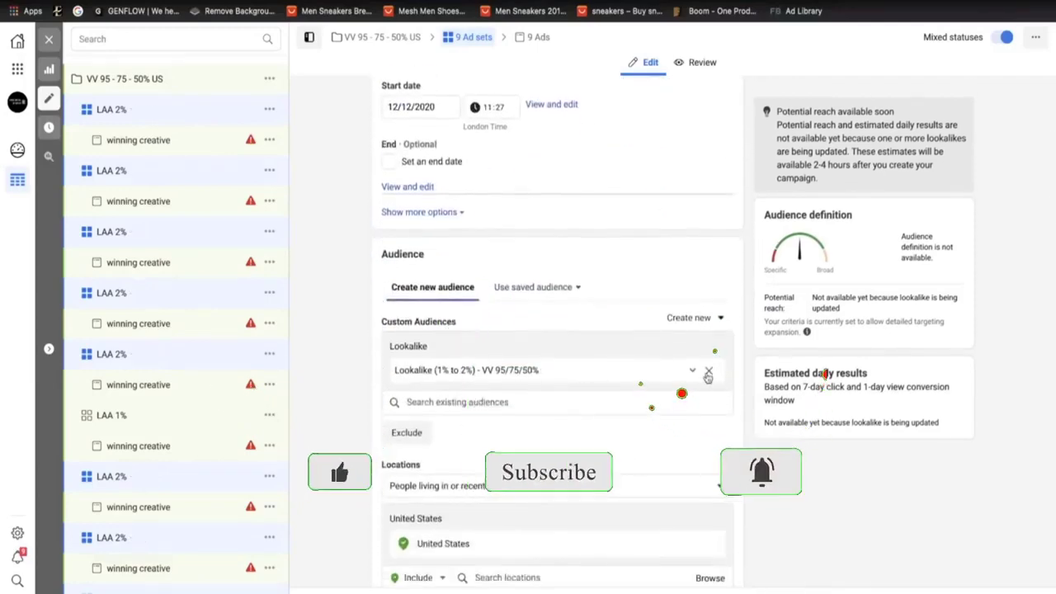
left_click(708, 376)
left_click(438, 345)
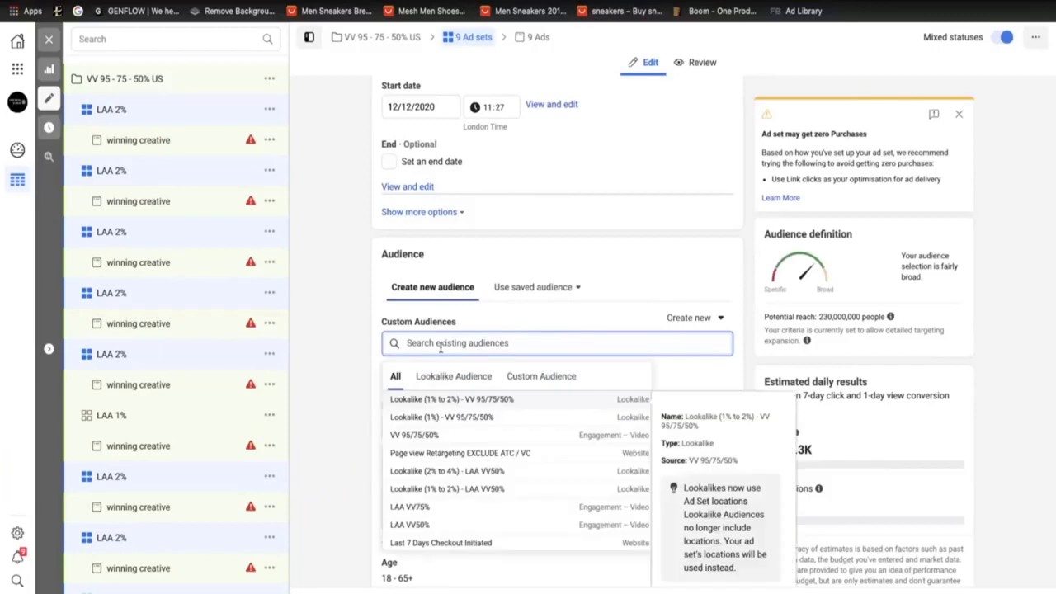
left_click(435, 418)
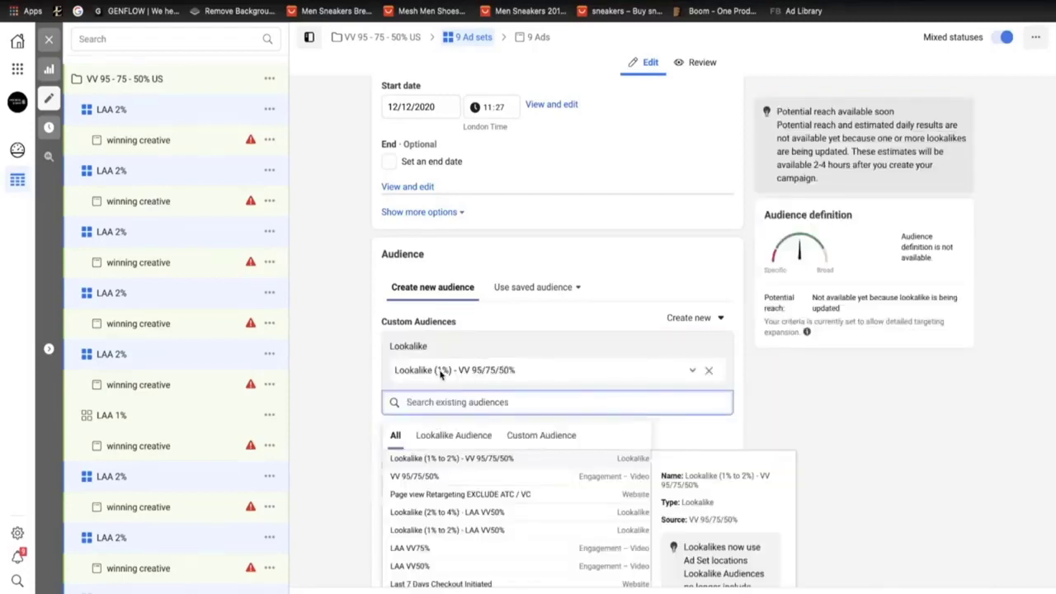
left_click(708, 371)
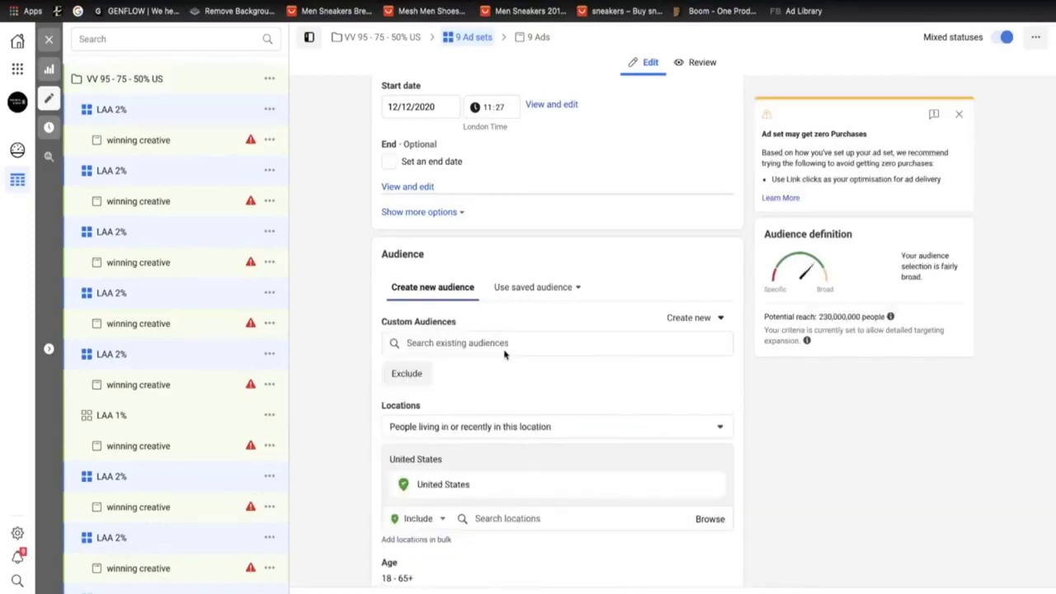